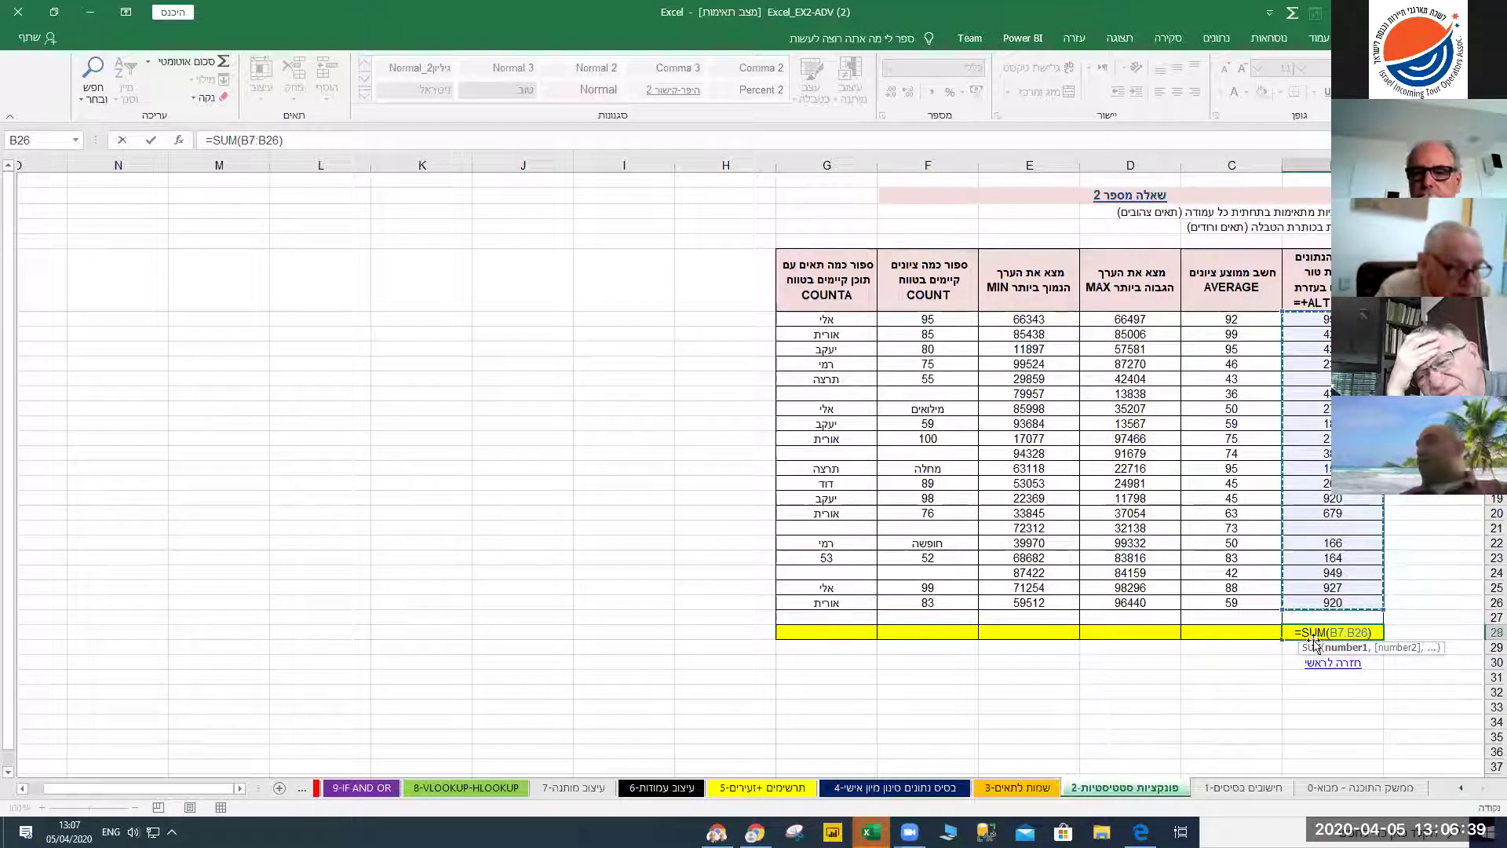
Try B22:B26 as the range of the SUM formula in B28, correct its start to B7, and enter =SUM(B7:B26)
{"action": "left_click_drag", "start_coordinate": [1333, 540], "coordinate": [1327, 594]}
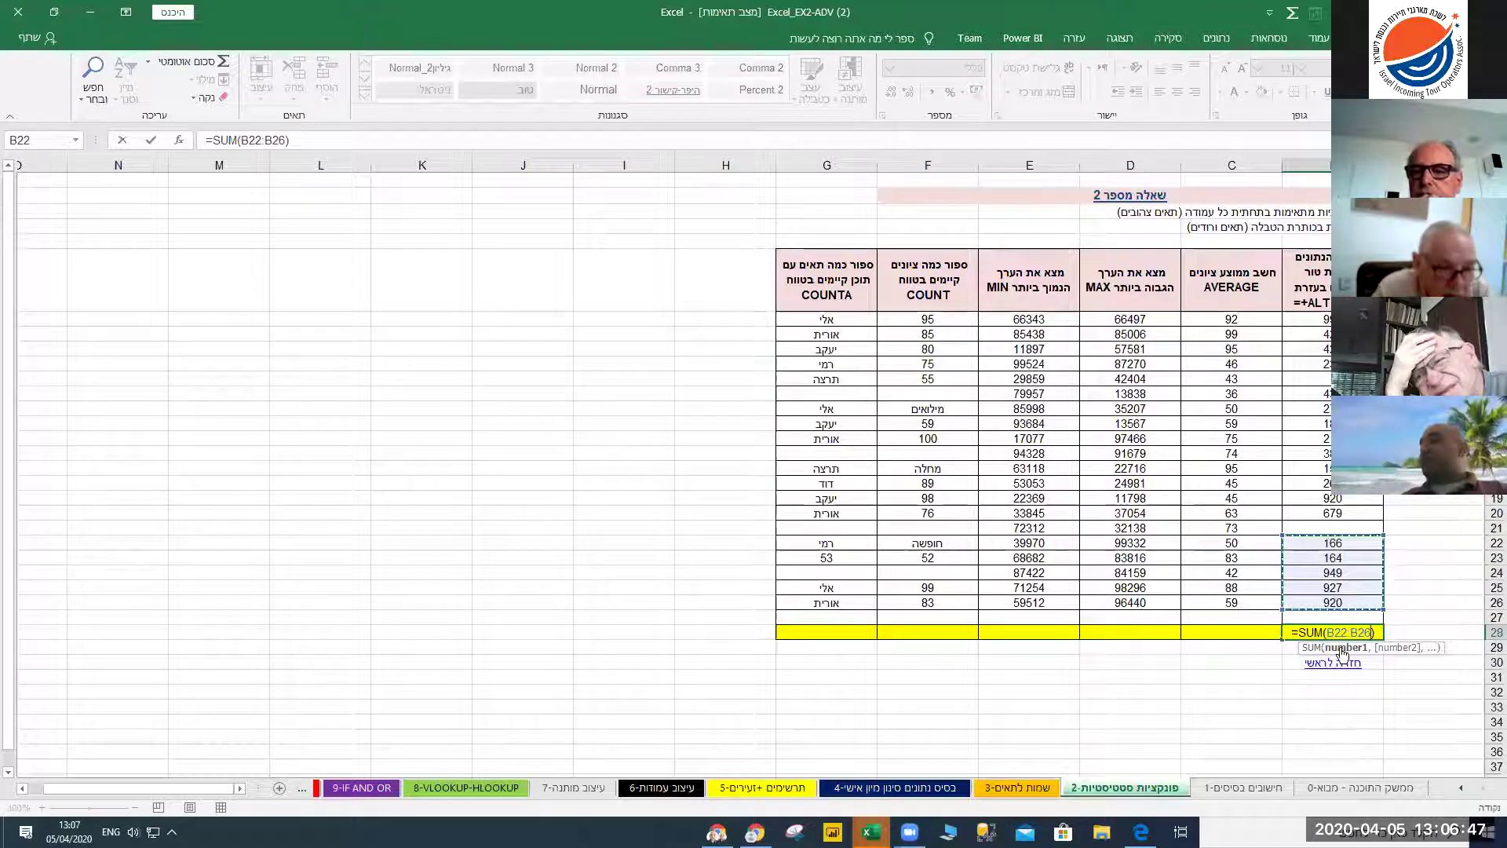
{"action": "left_click", "coordinate": [259, 140]}
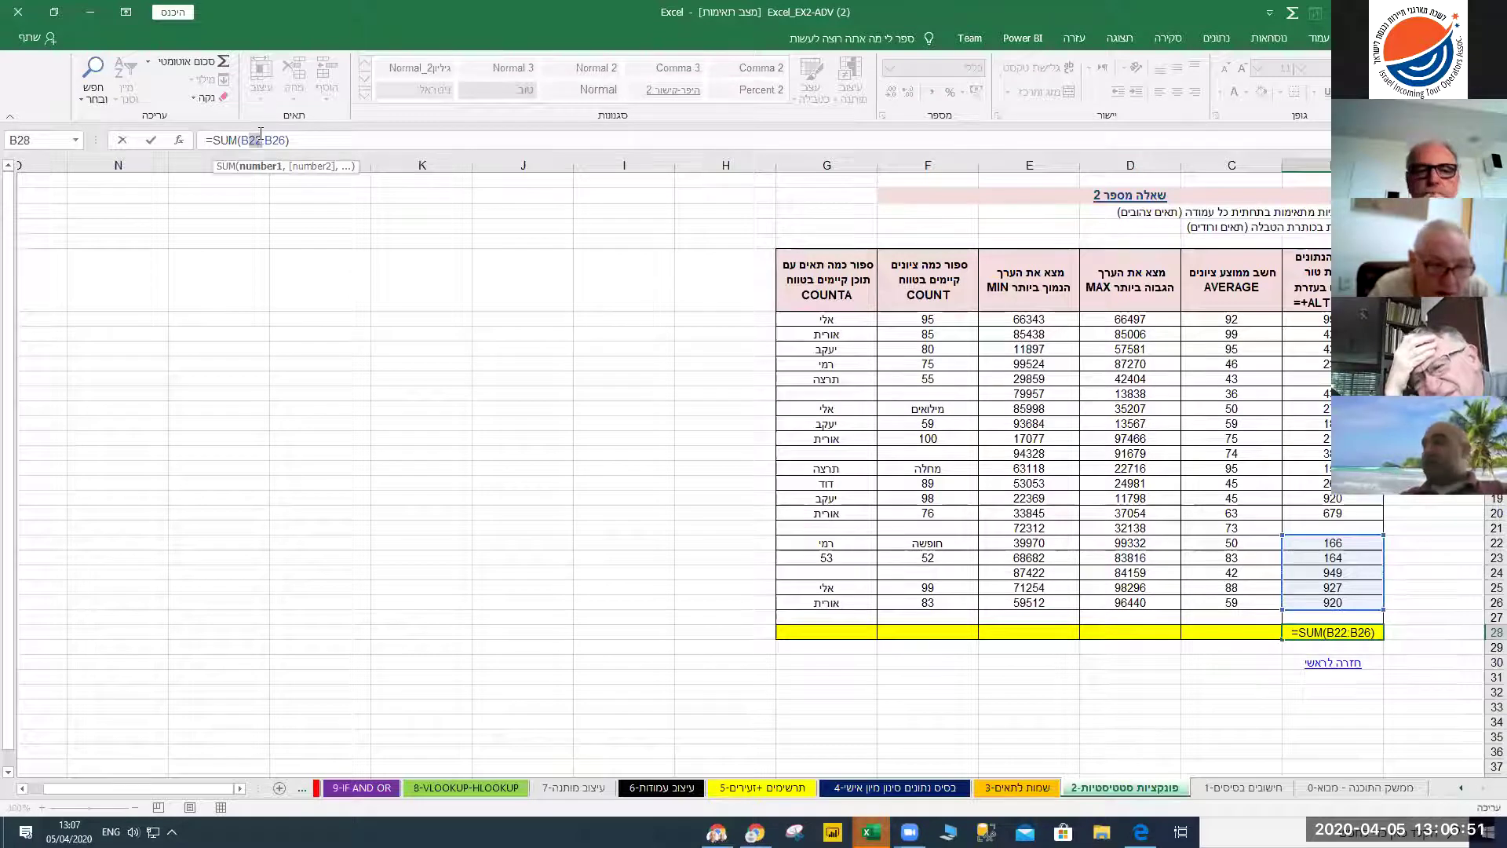
{"action": "type", "text": "7"}
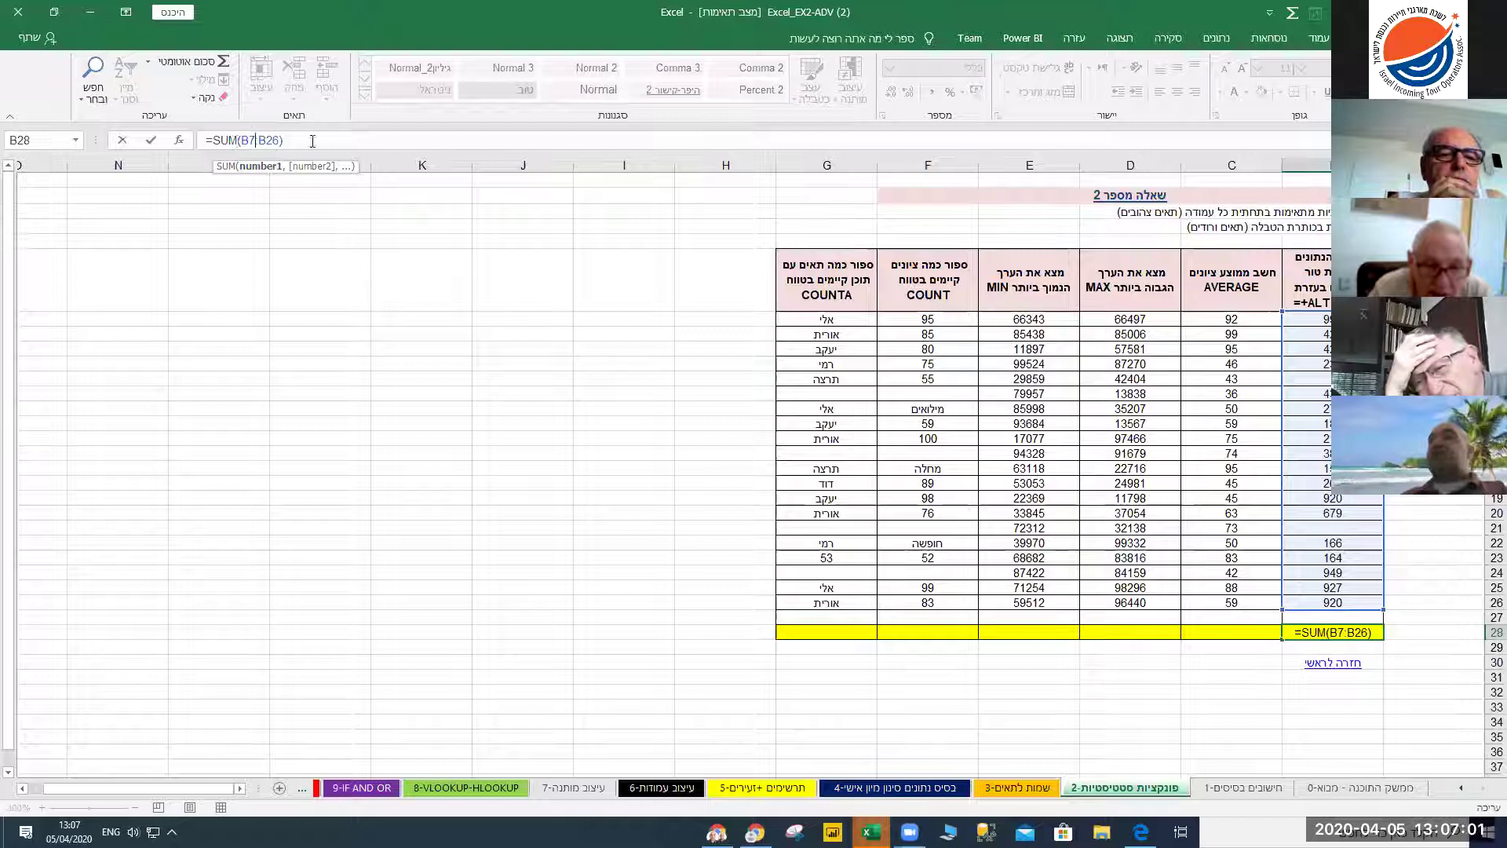
{"action": "key", "text": "Return"}
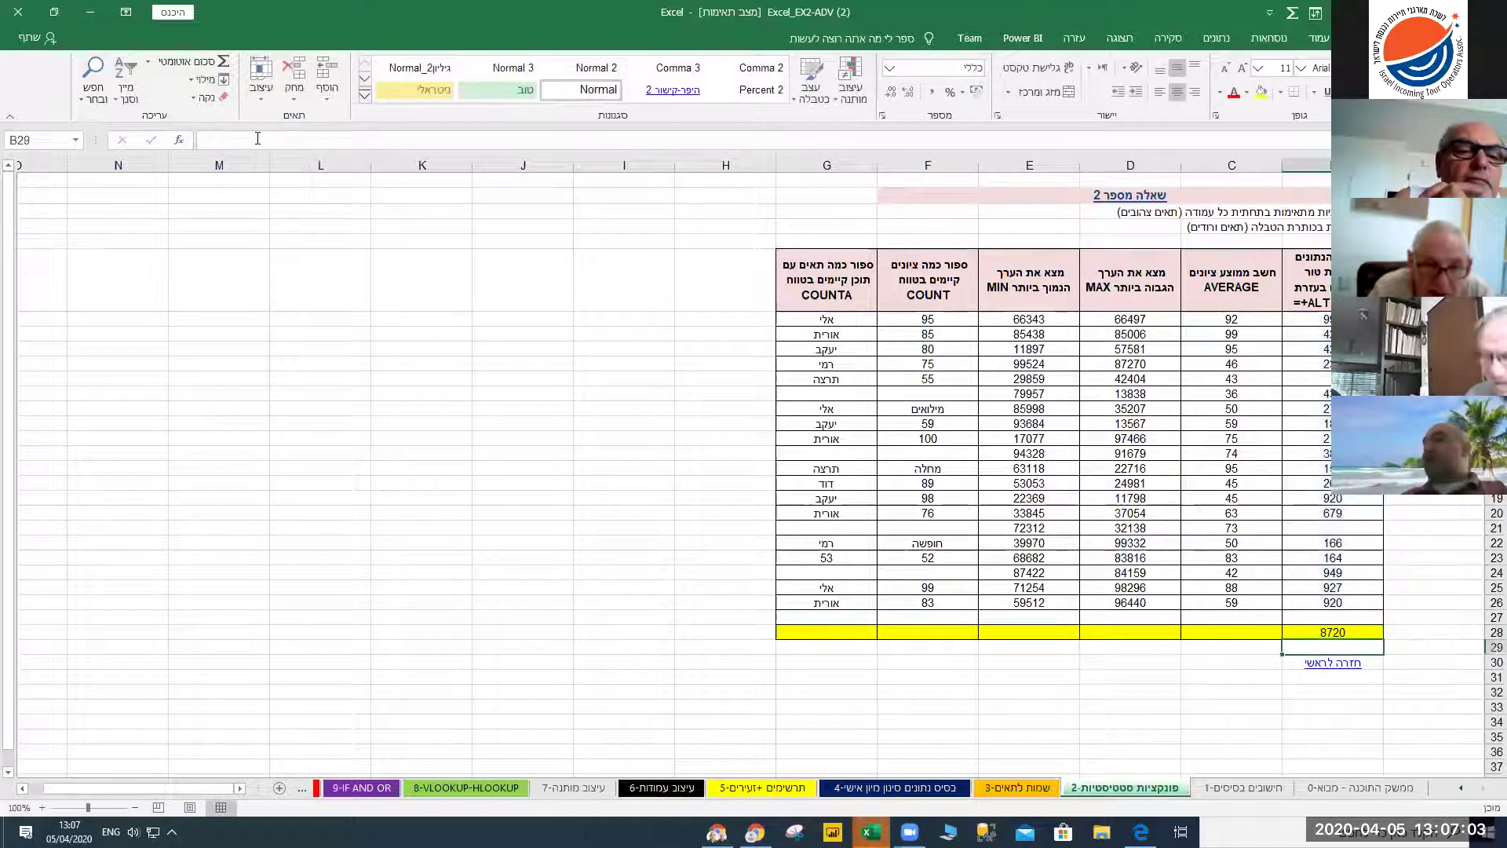
Enter an AVERAGE formula in C28 that covers the scores in C7:C26
{"action": "left_click", "coordinate": [1308, 629]}
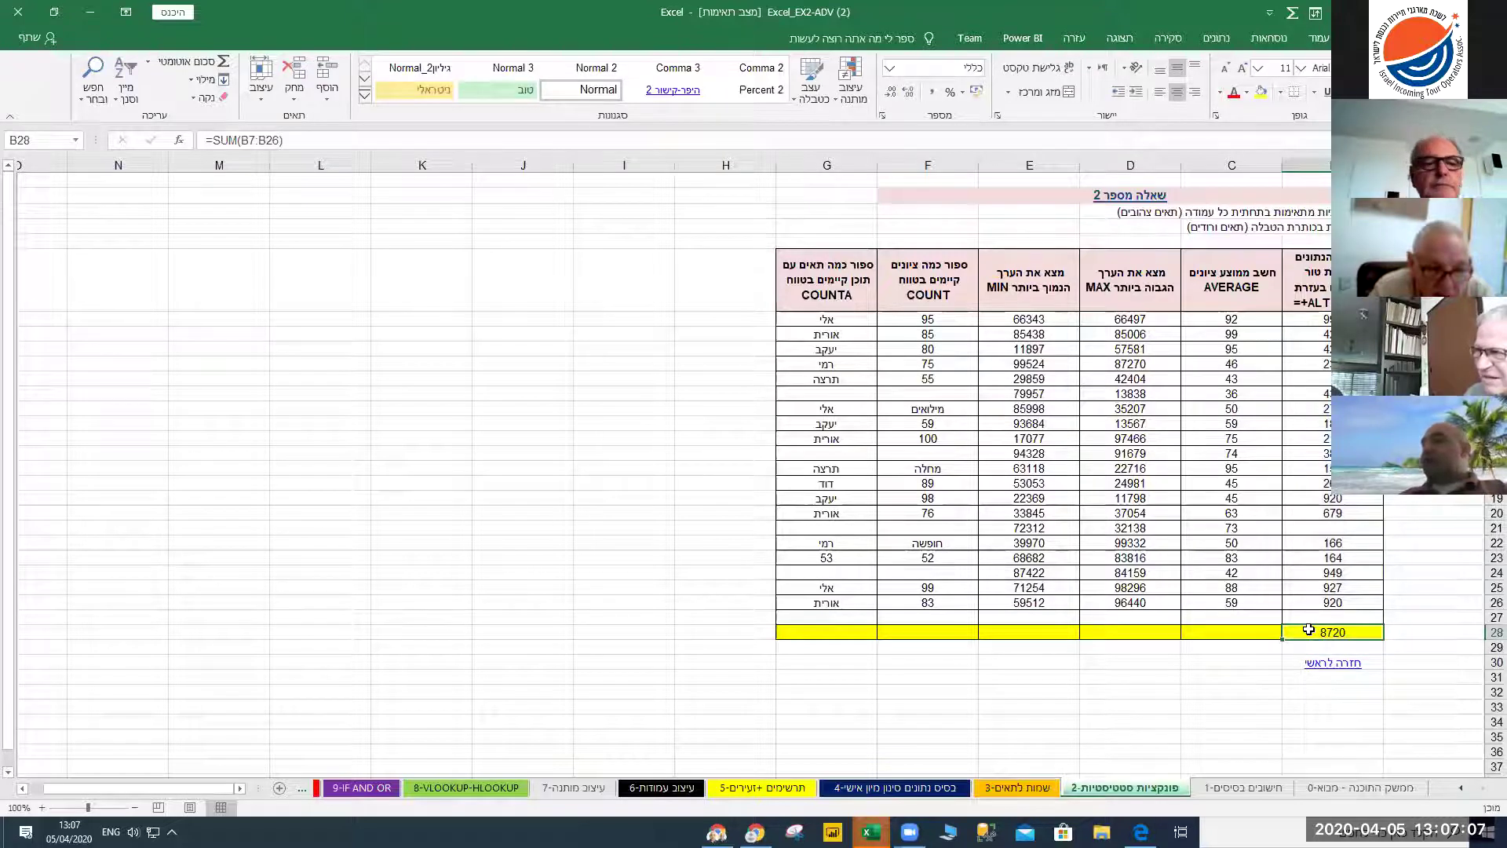
{"action": "left_click", "coordinate": [1213, 632]}
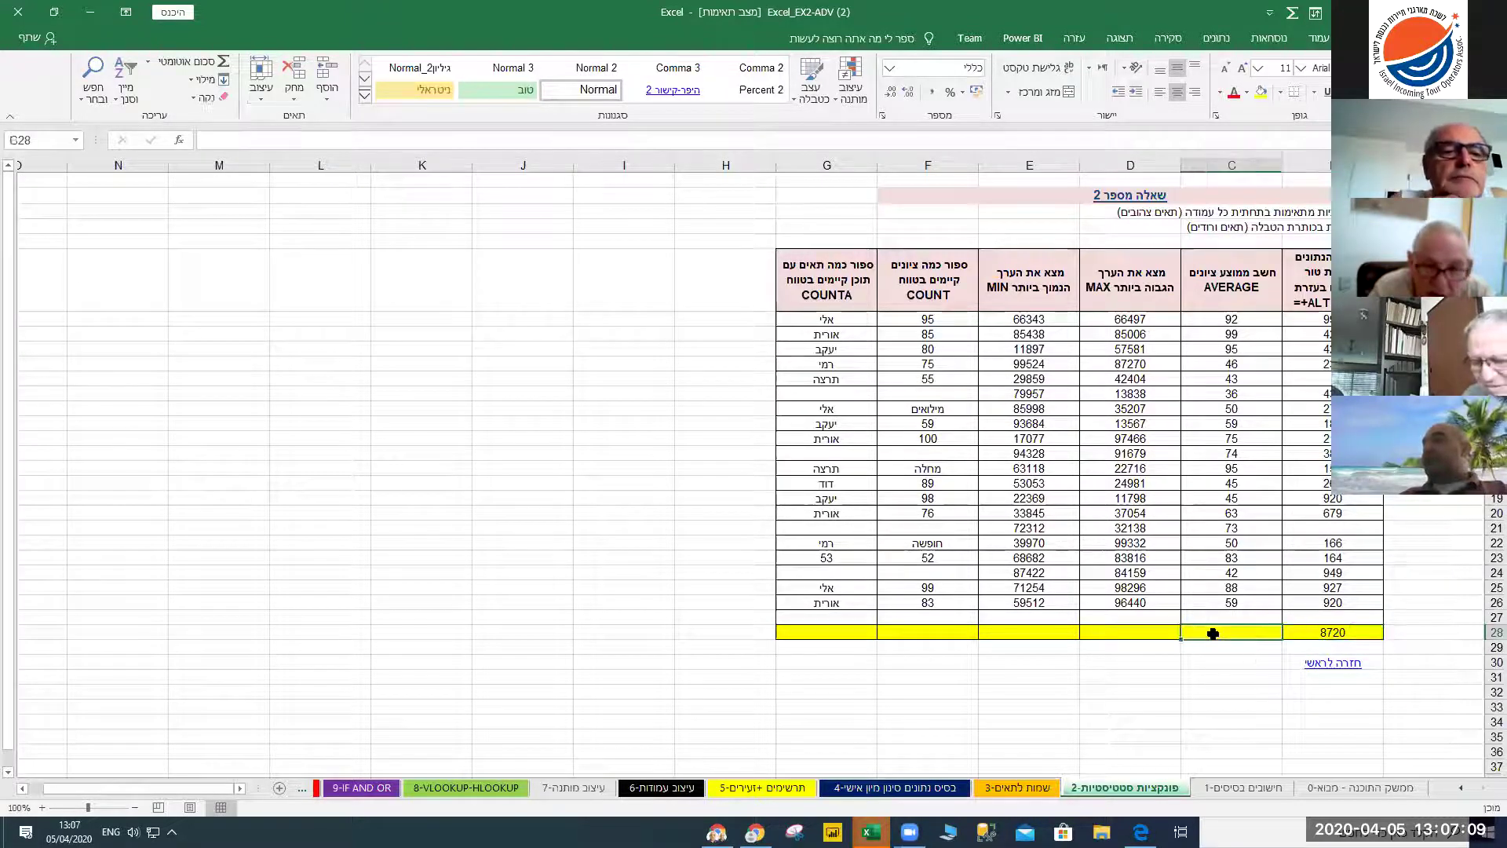
{"action": "left_click", "coordinate": [148, 61]}
{"action": "left_click", "coordinate": [179, 100]}
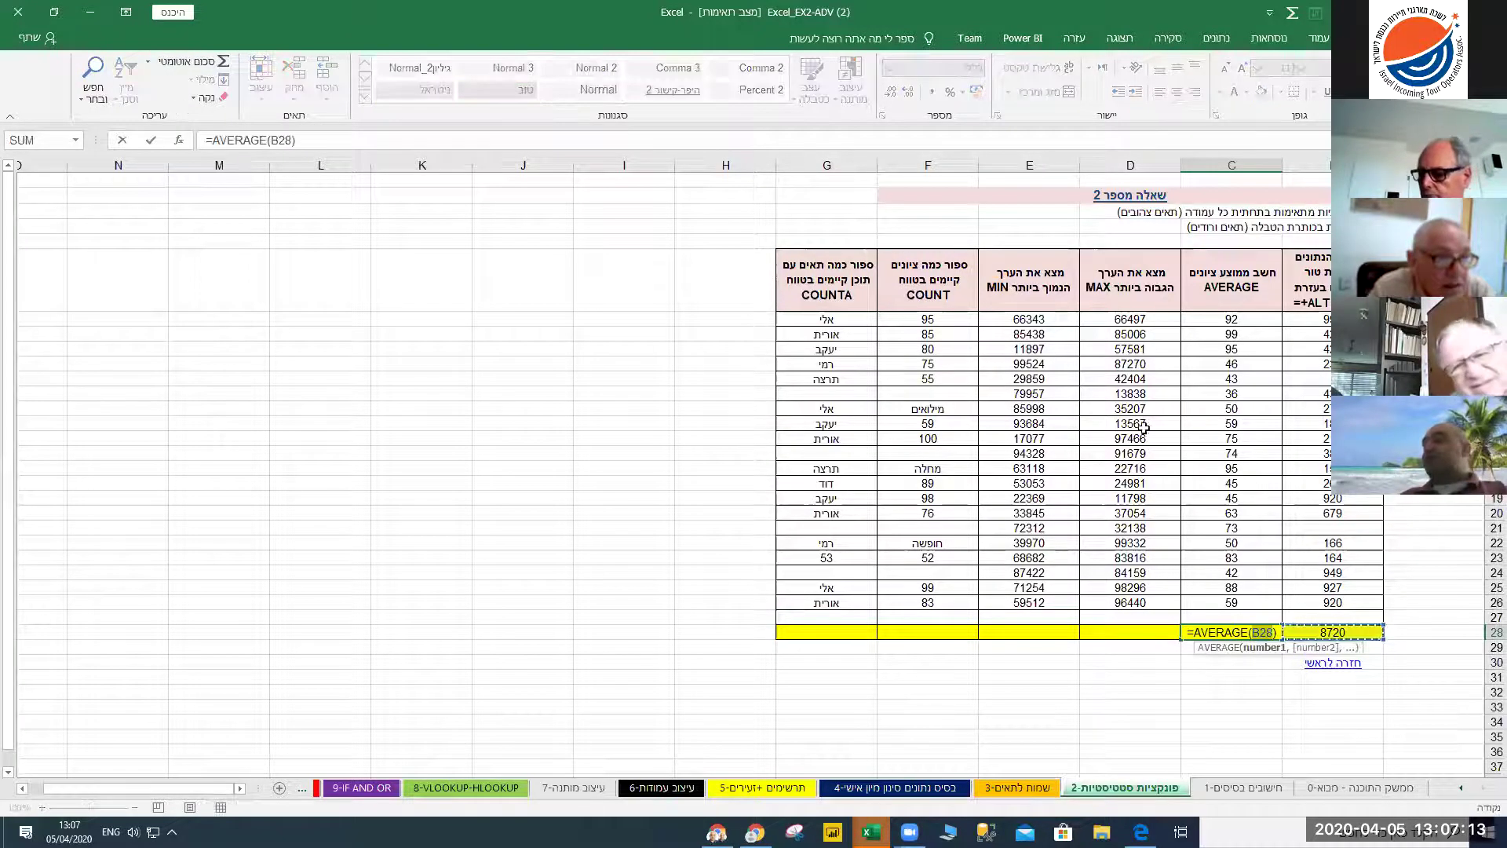
{"action": "left_click_drag", "start_coordinate": [1231, 319], "coordinate": [1246, 615]}
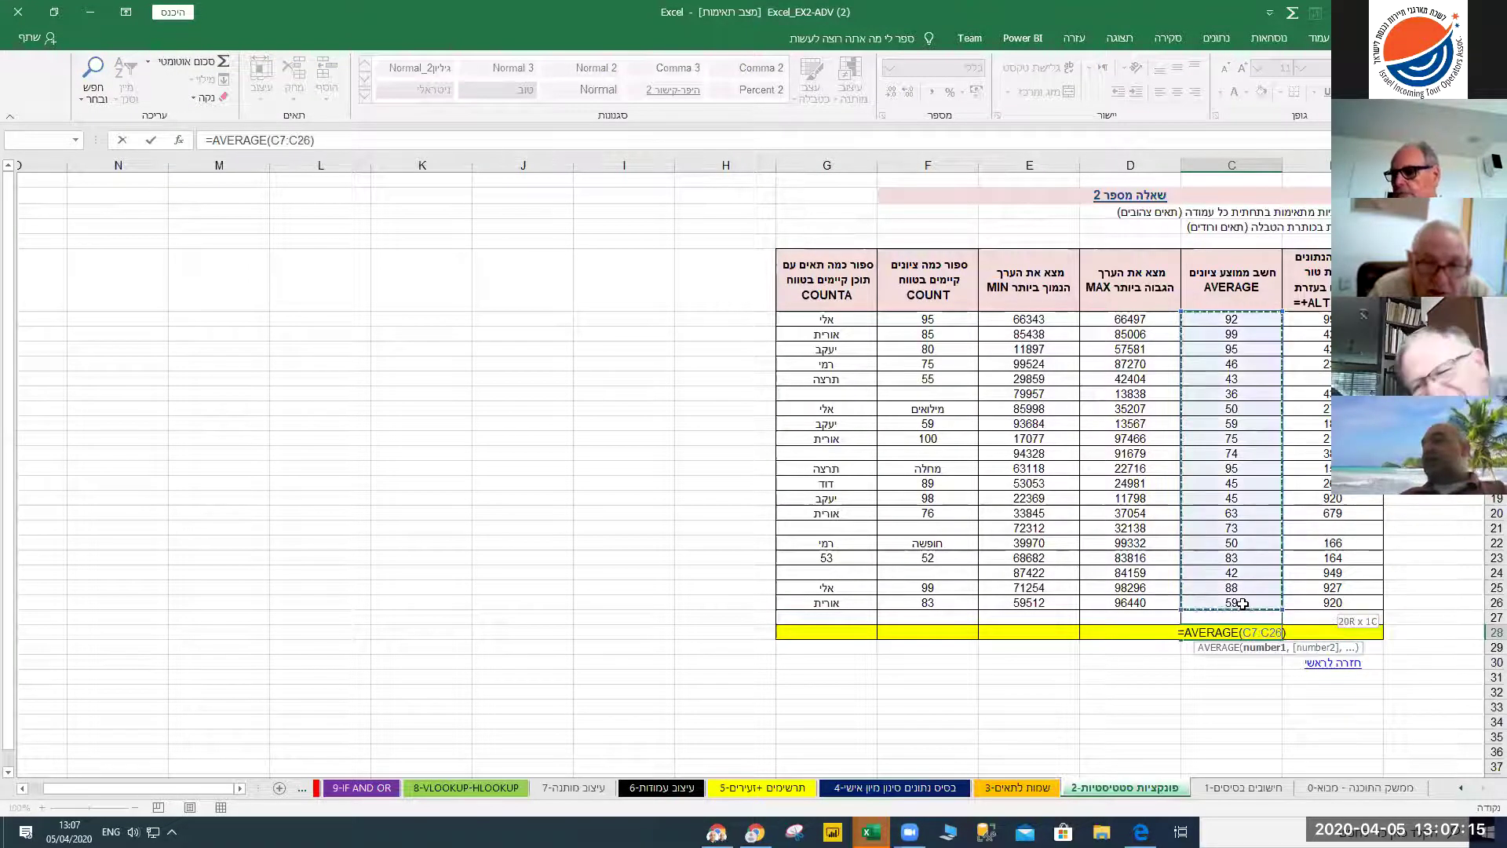
{"action": "key", "text": "Return"}
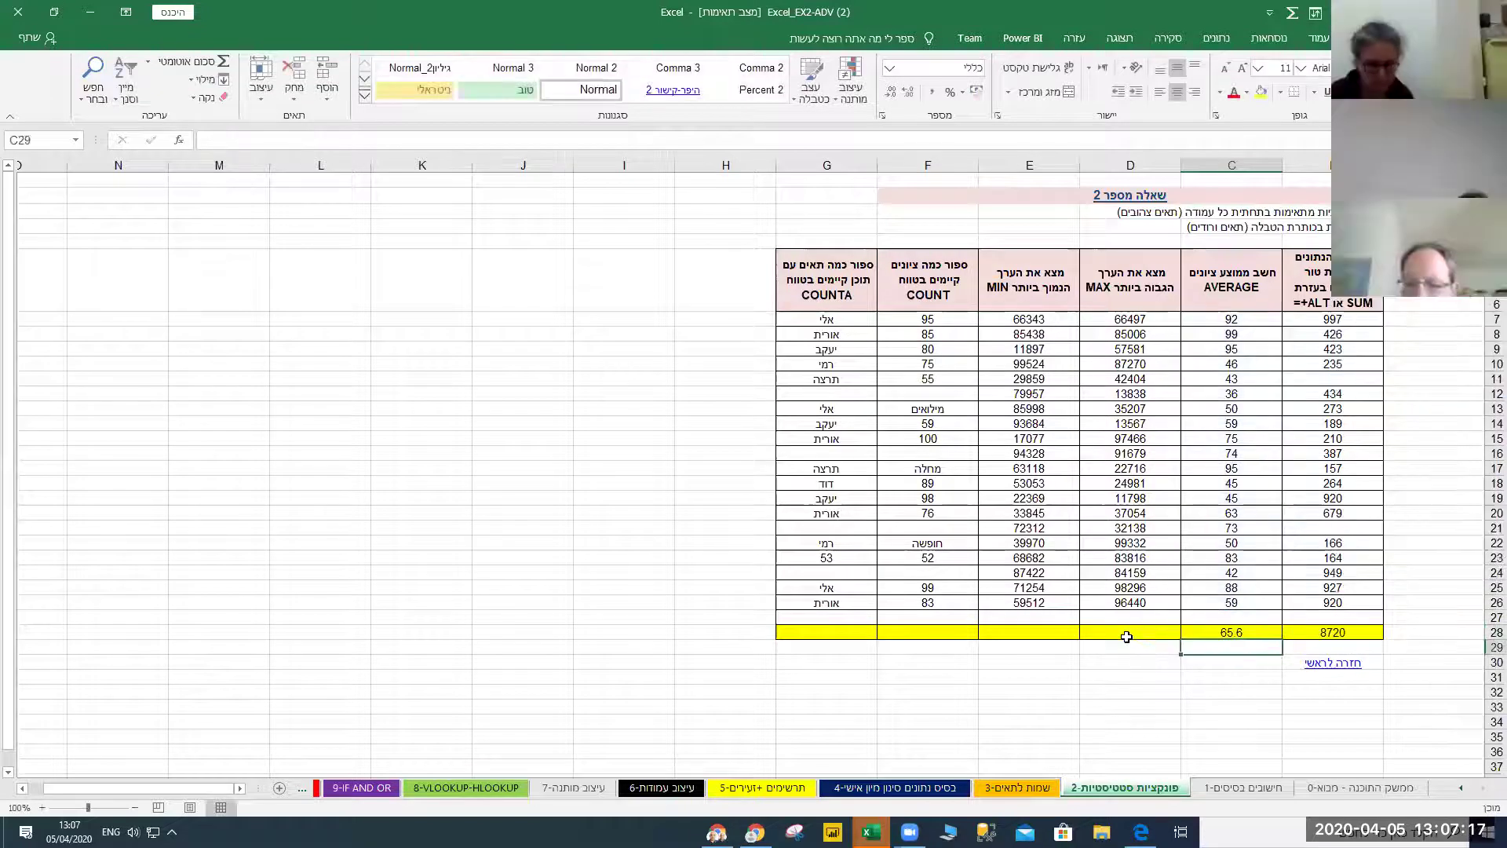
Enter a MAX formula in D28 that finds the highest value in D7:D26
{"action": "left_click", "coordinate": [1133, 631]}
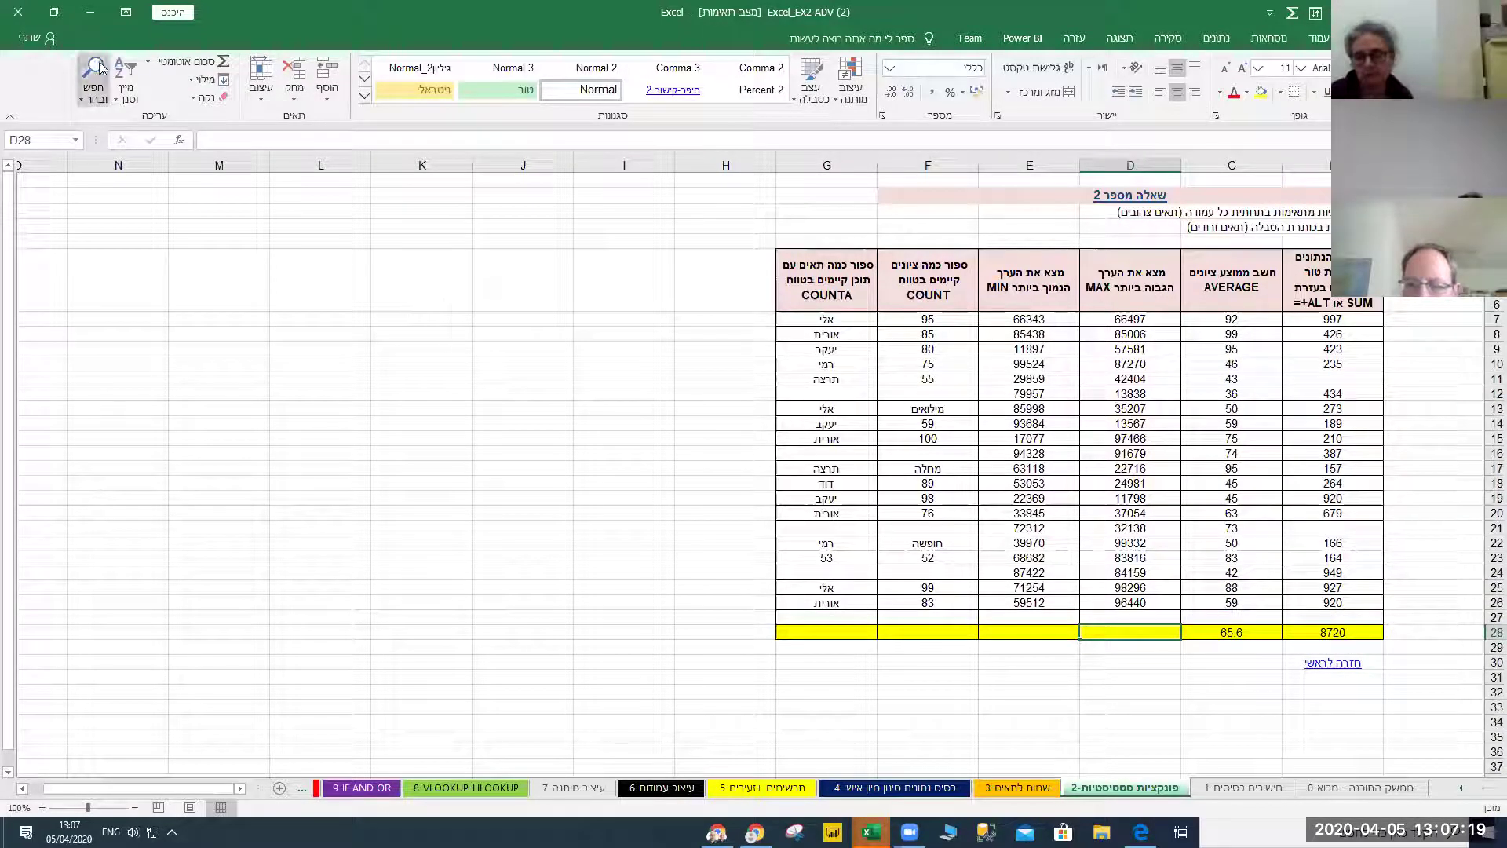
{"action": "left_click", "coordinate": [146, 63]}
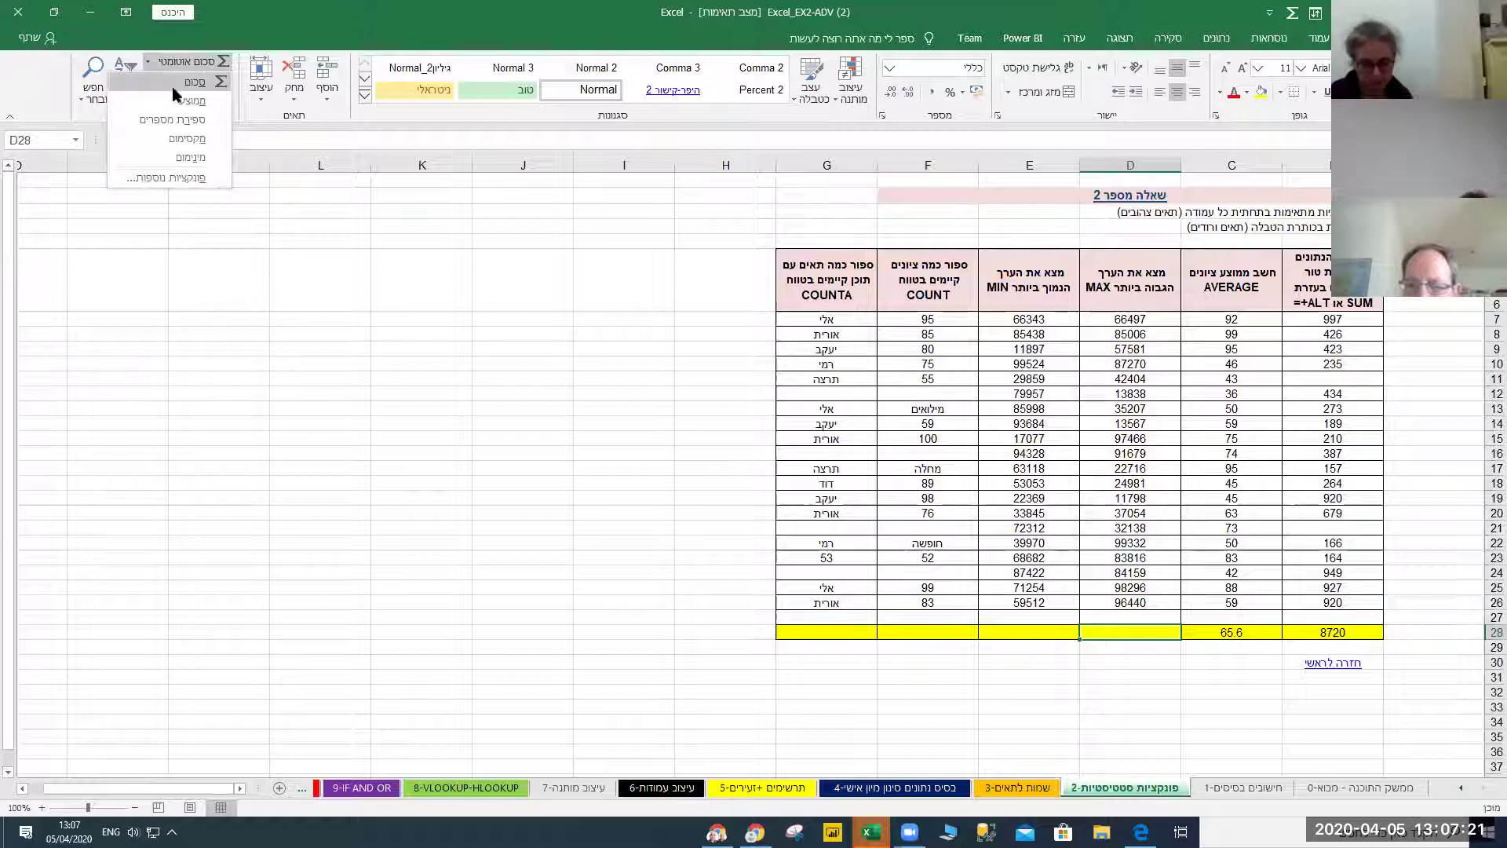
{"action": "left_click", "coordinate": [176, 142]}
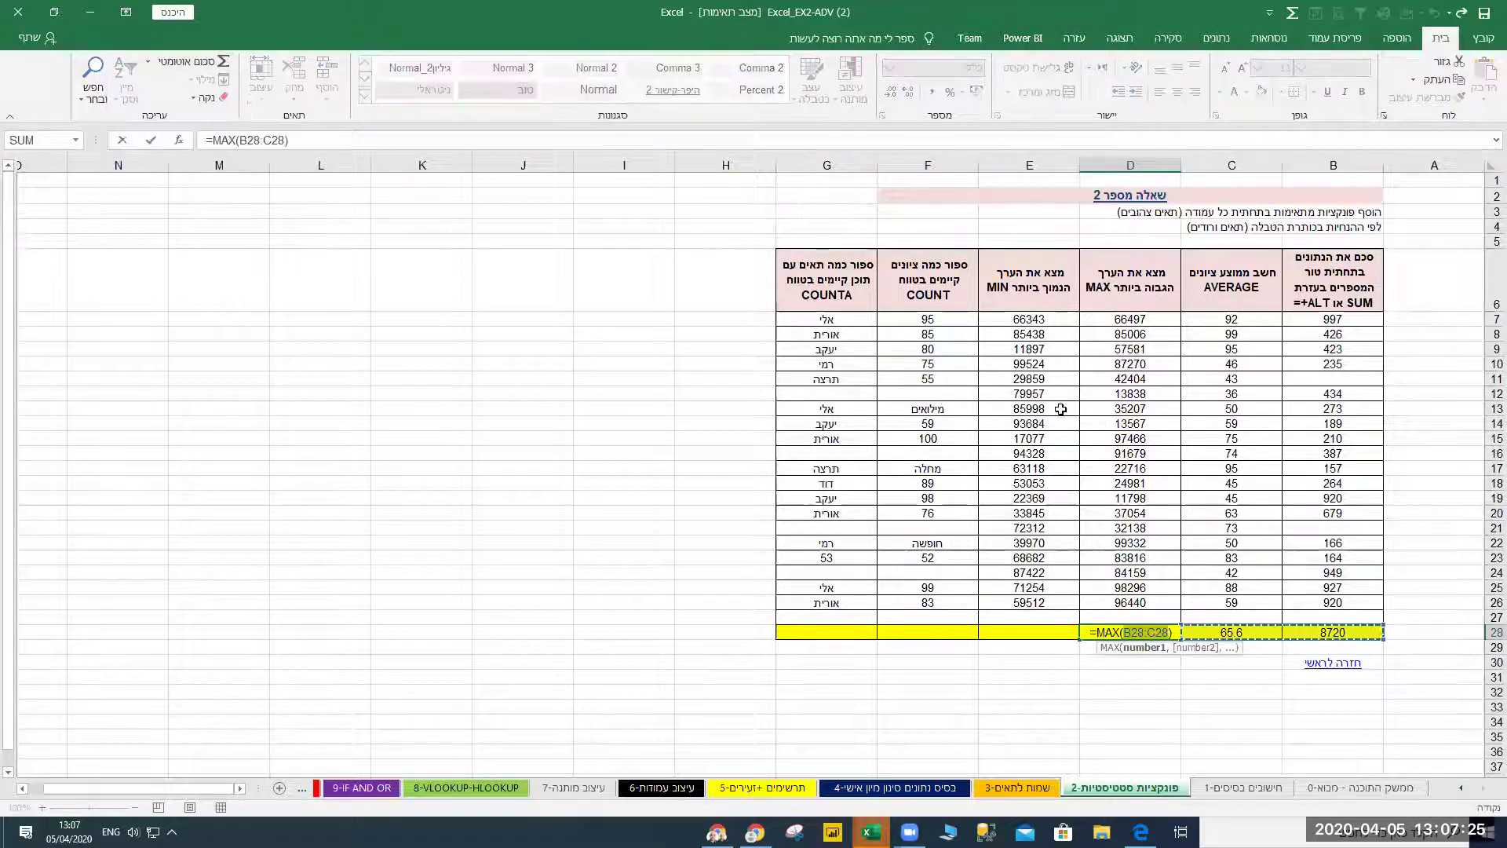
{"action": "left_click_drag", "start_coordinate": [1115, 319], "coordinate": [1122, 600]}
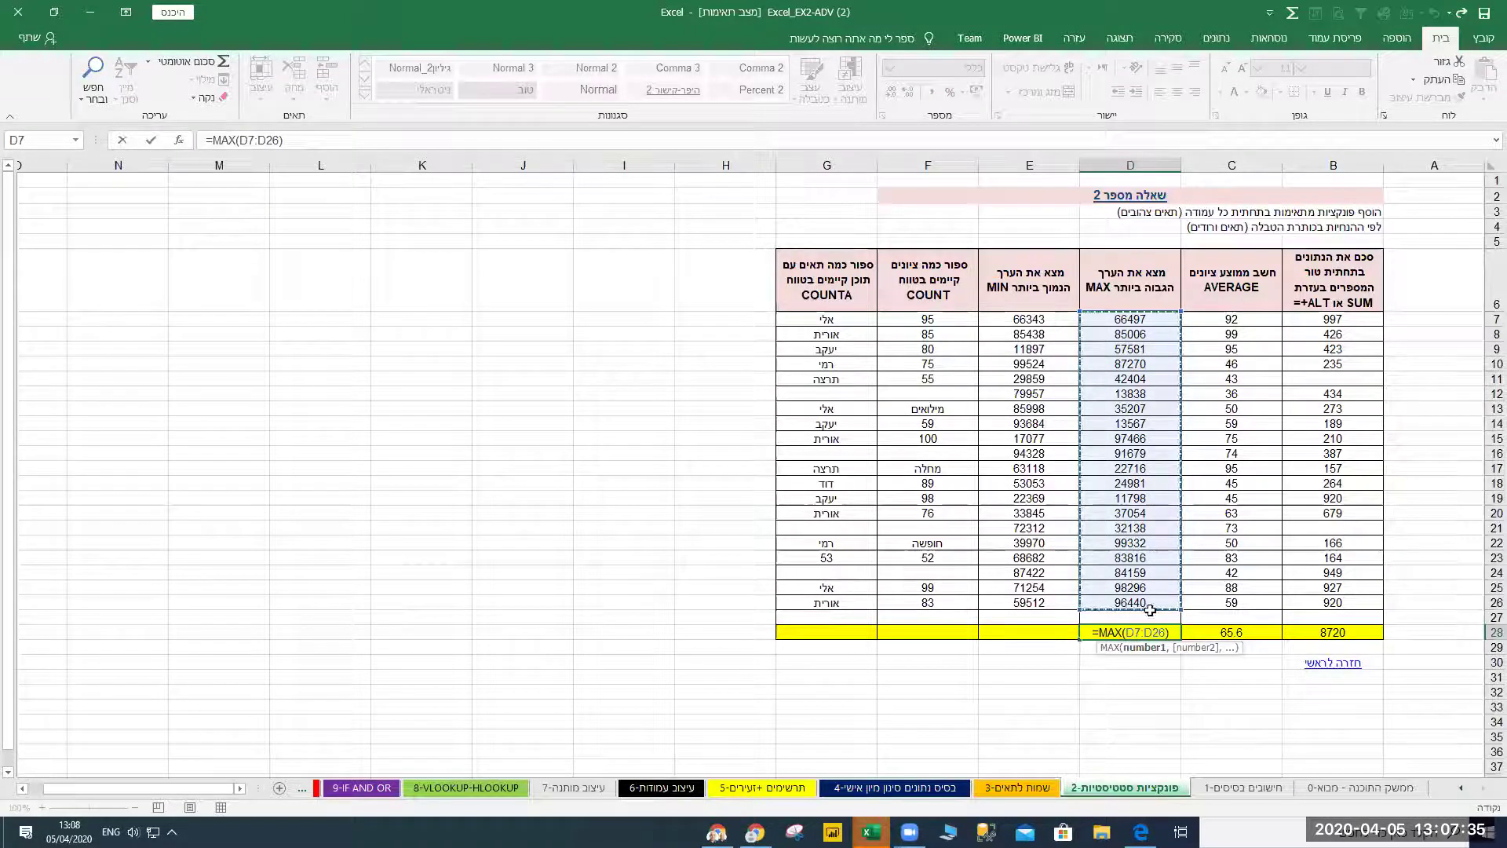
{"action": "key", "text": "Return"}
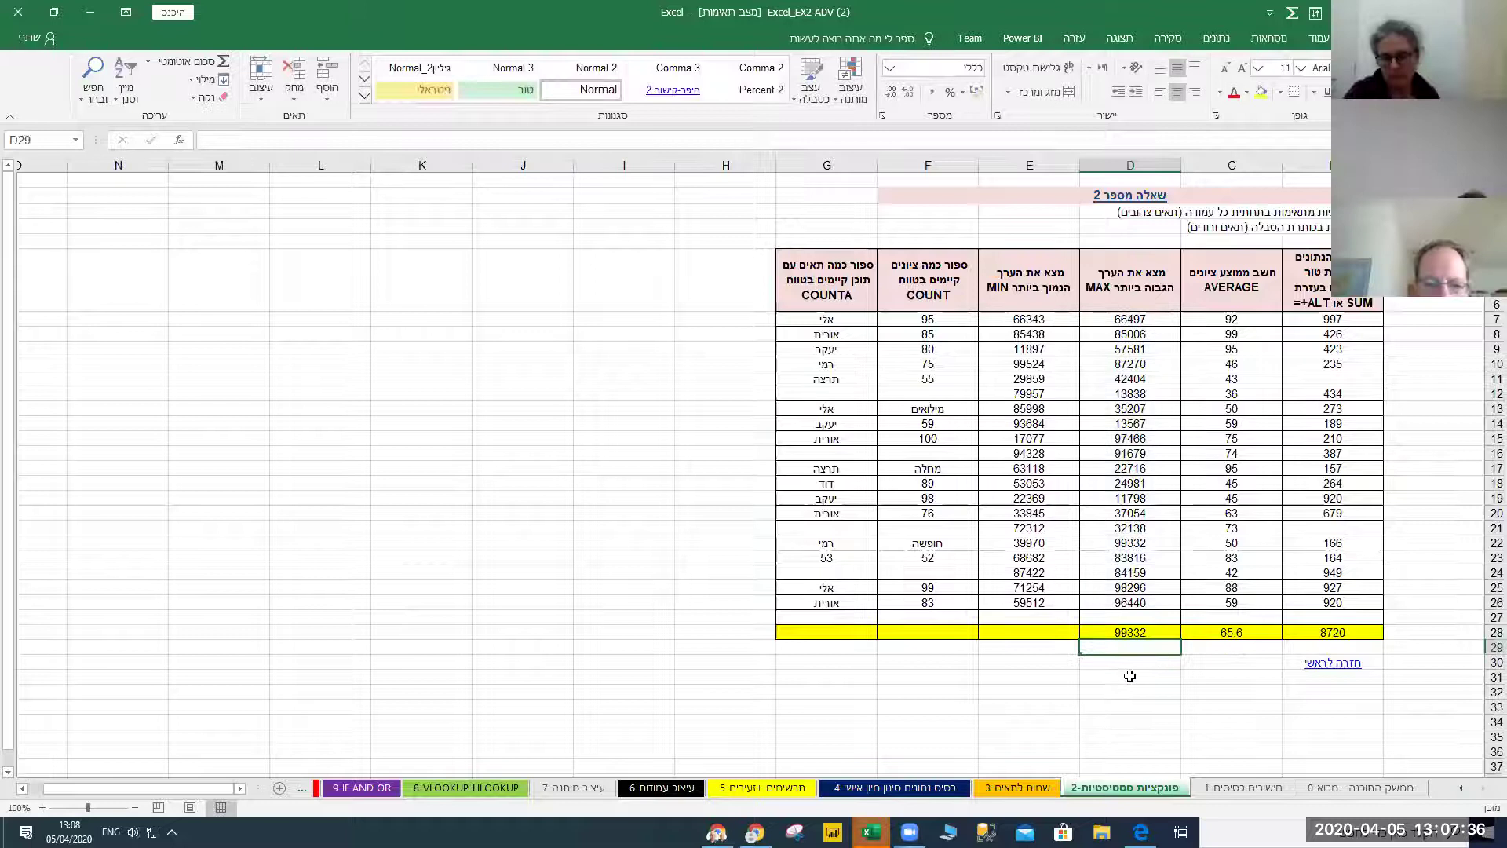
Open the function arguments of the MAX formula in D28 and read through its online help article, including the examples
{"action": "left_click", "coordinate": [1115, 632]}
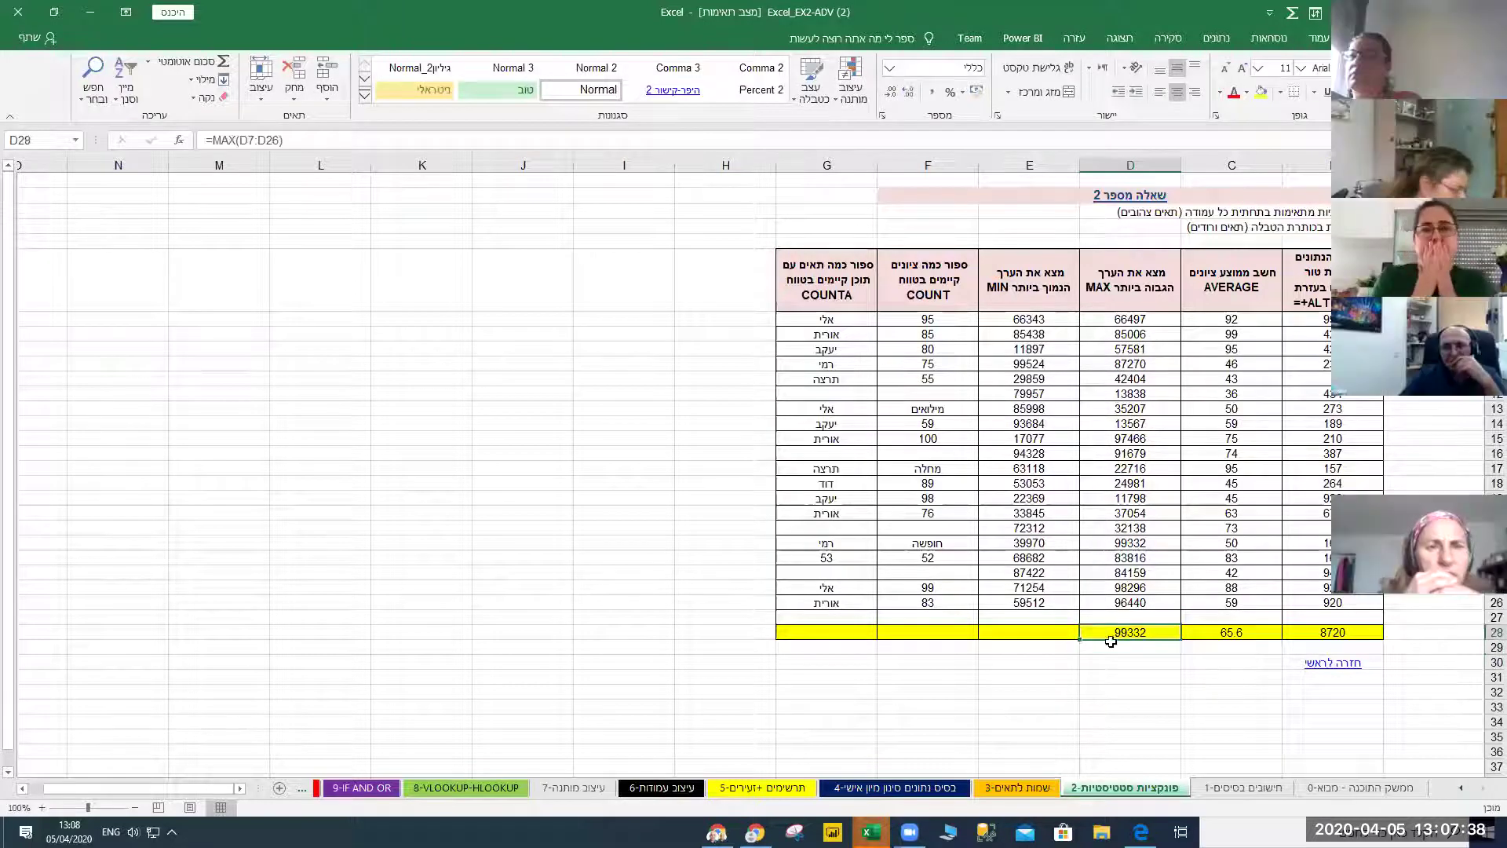
{"action": "left_click", "coordinate": [180, 147]}
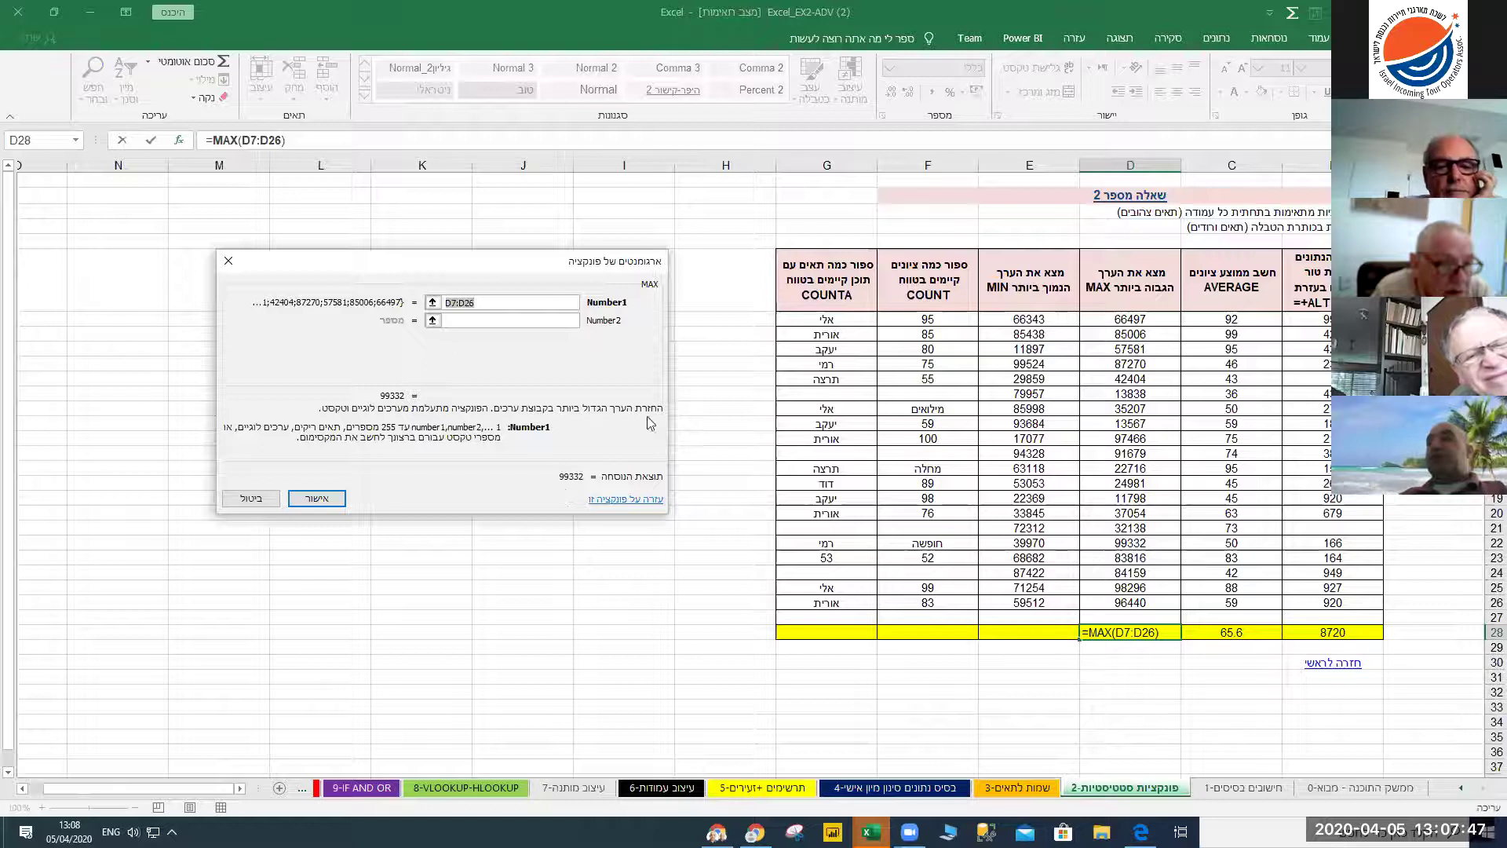
{"action": "left_click", "coordinate": [622, 503]}
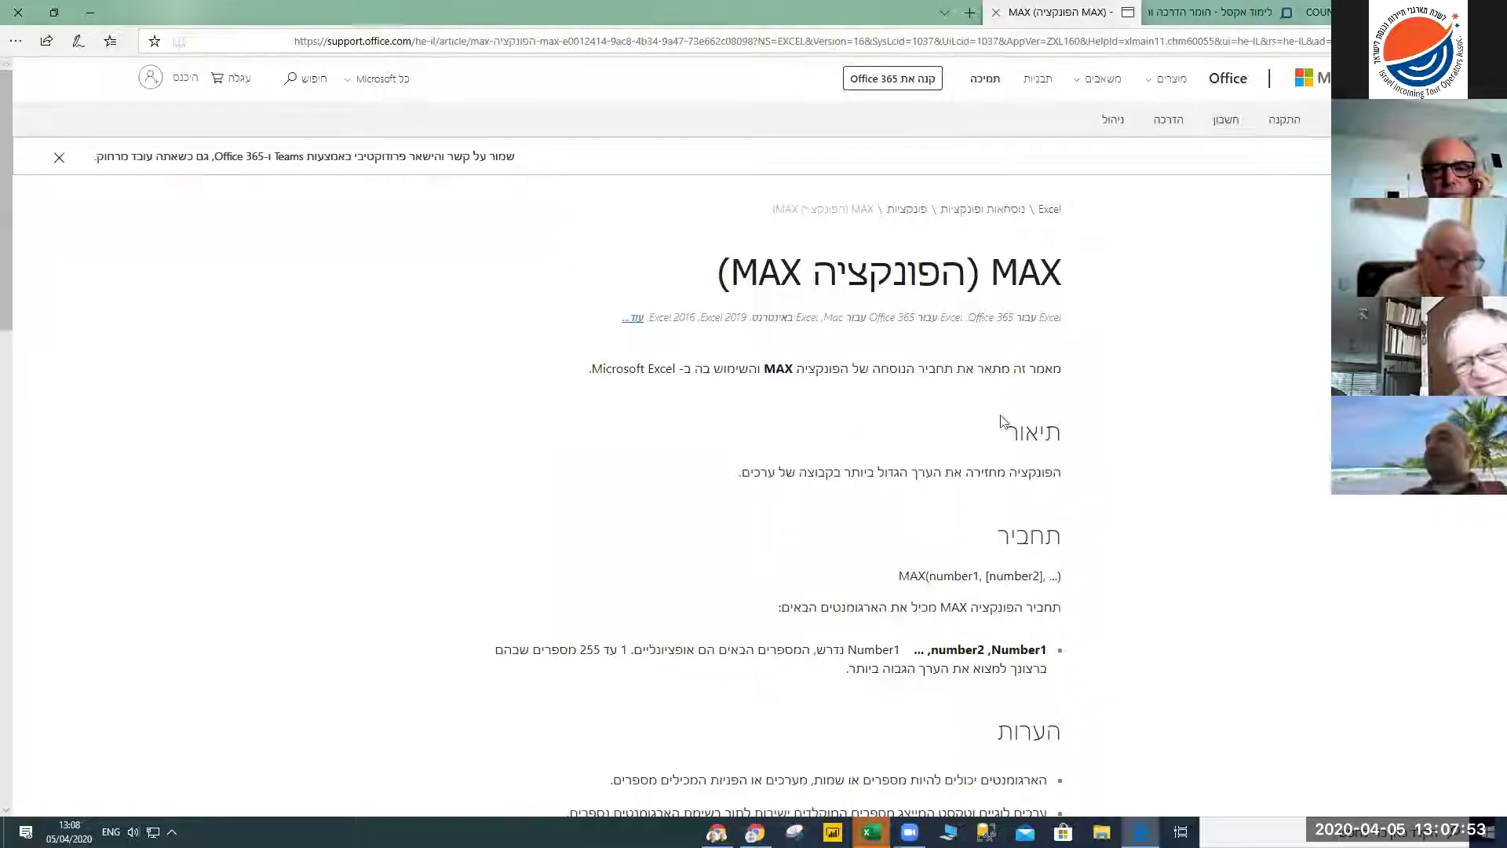
{"action": "left_click_drag", "start_coordinate": [13, 247], "coordinate": [14, 285]}
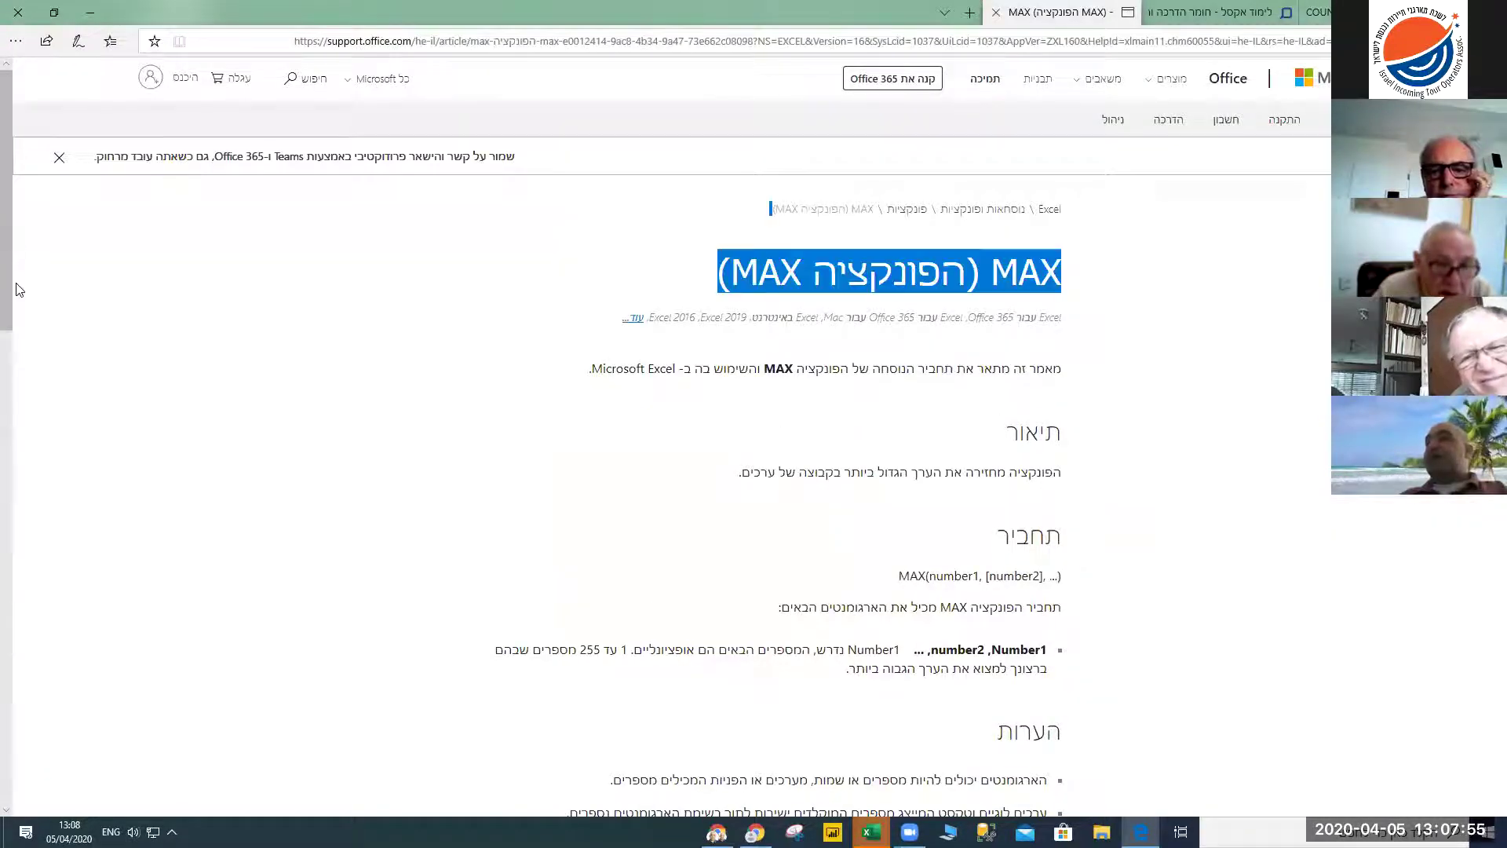
{"action": "scroll", "coordinate": [16, 366], "scroll_direction": "down", "scroll_amount": 3}
{"action": "scroll", "coordinate": [16, 365], "scroll_direction": "down", "scroll_amount": 12}
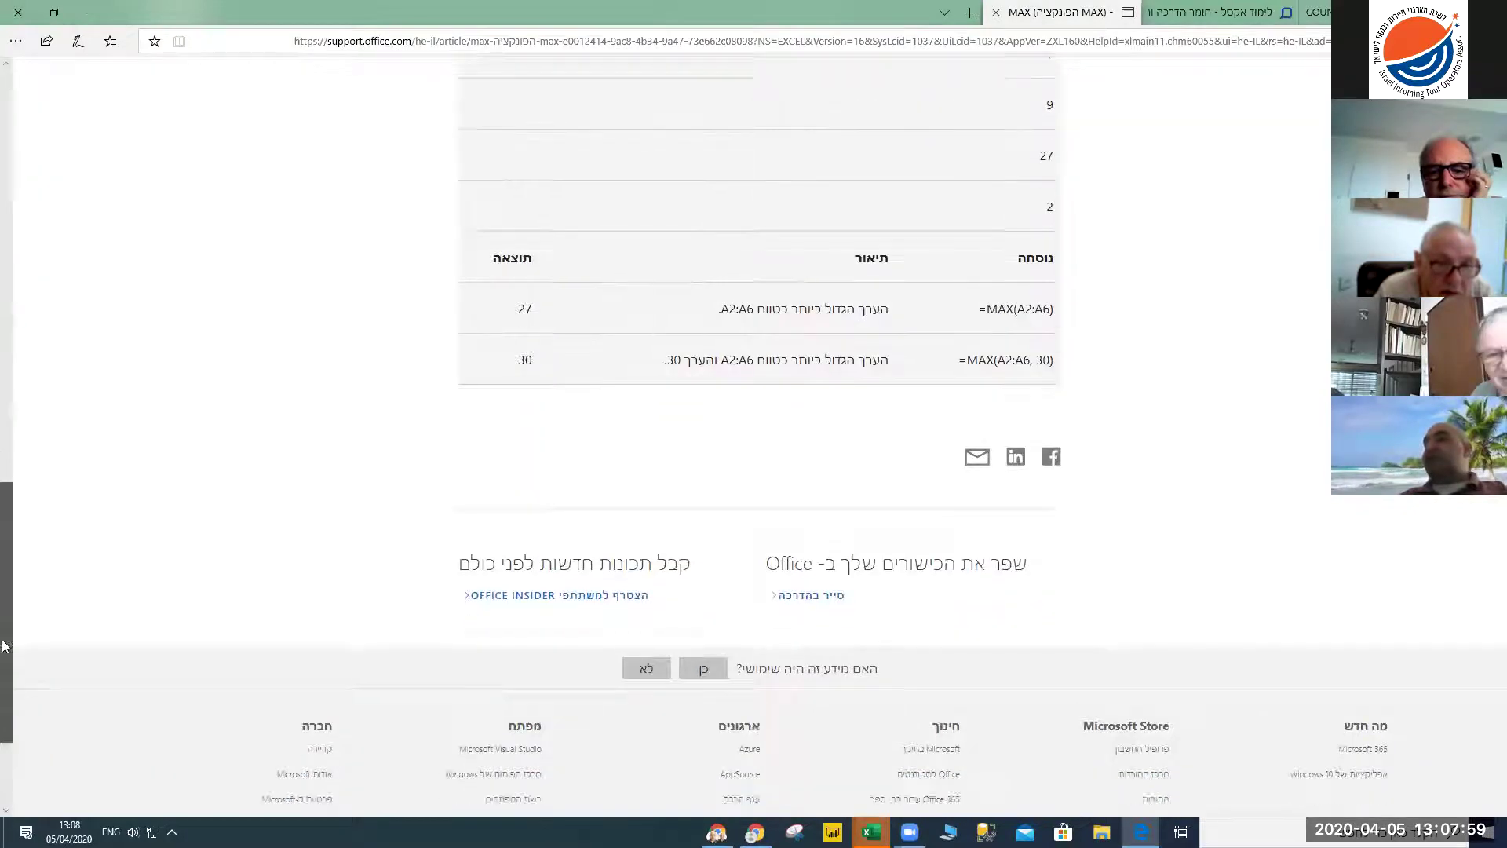
{"action": "scroll", "coordinate": [40, 310], "scroll_direction": "up", "scroll_amount": 20}
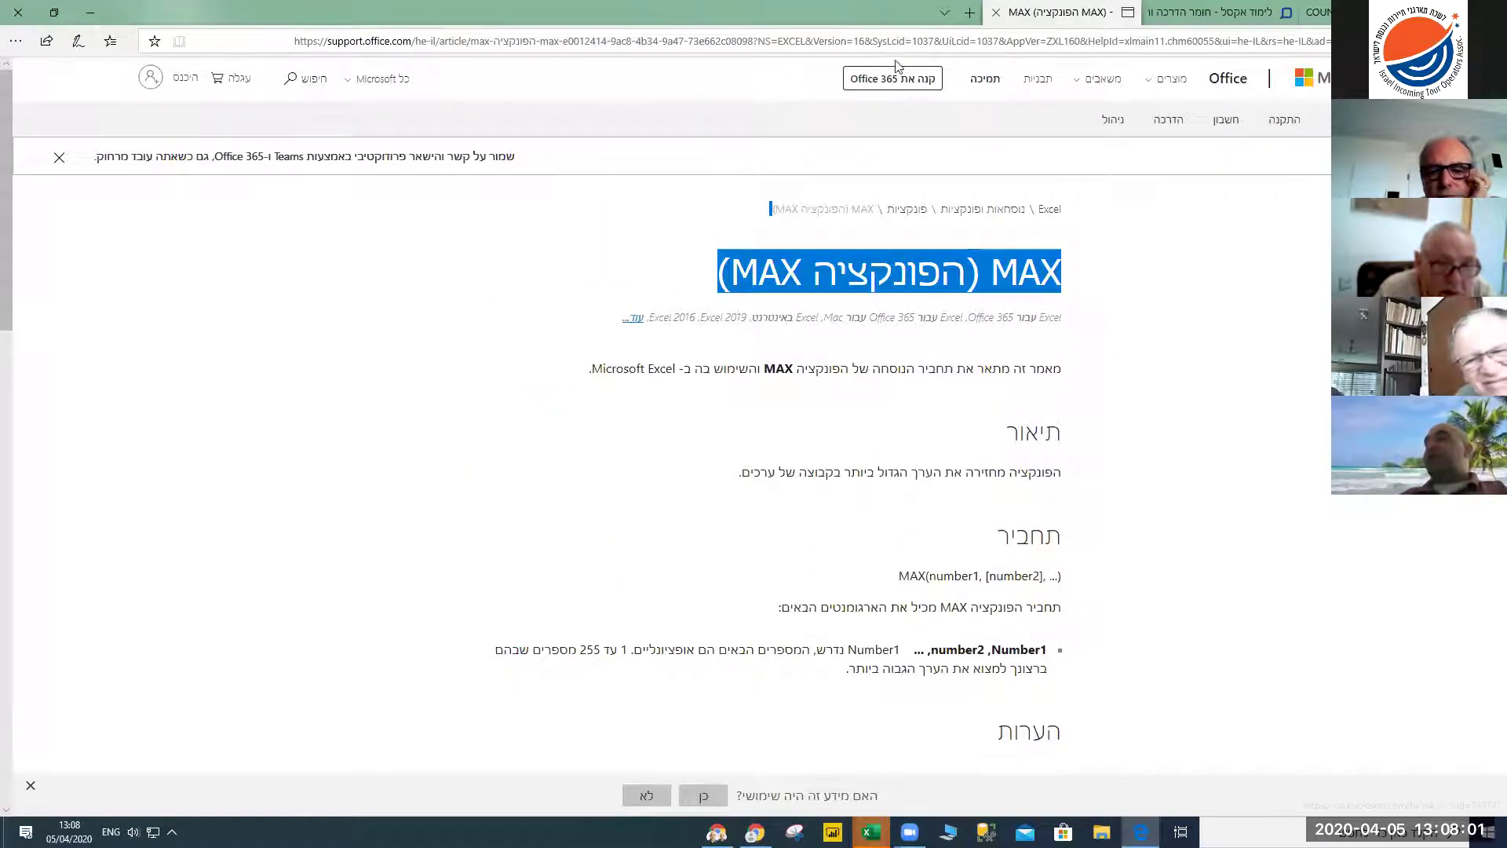
Close the MAX help article, return to the workbook and accept the function arguments as they are
{"action": "left_click", "coordinate": [995, 11]}
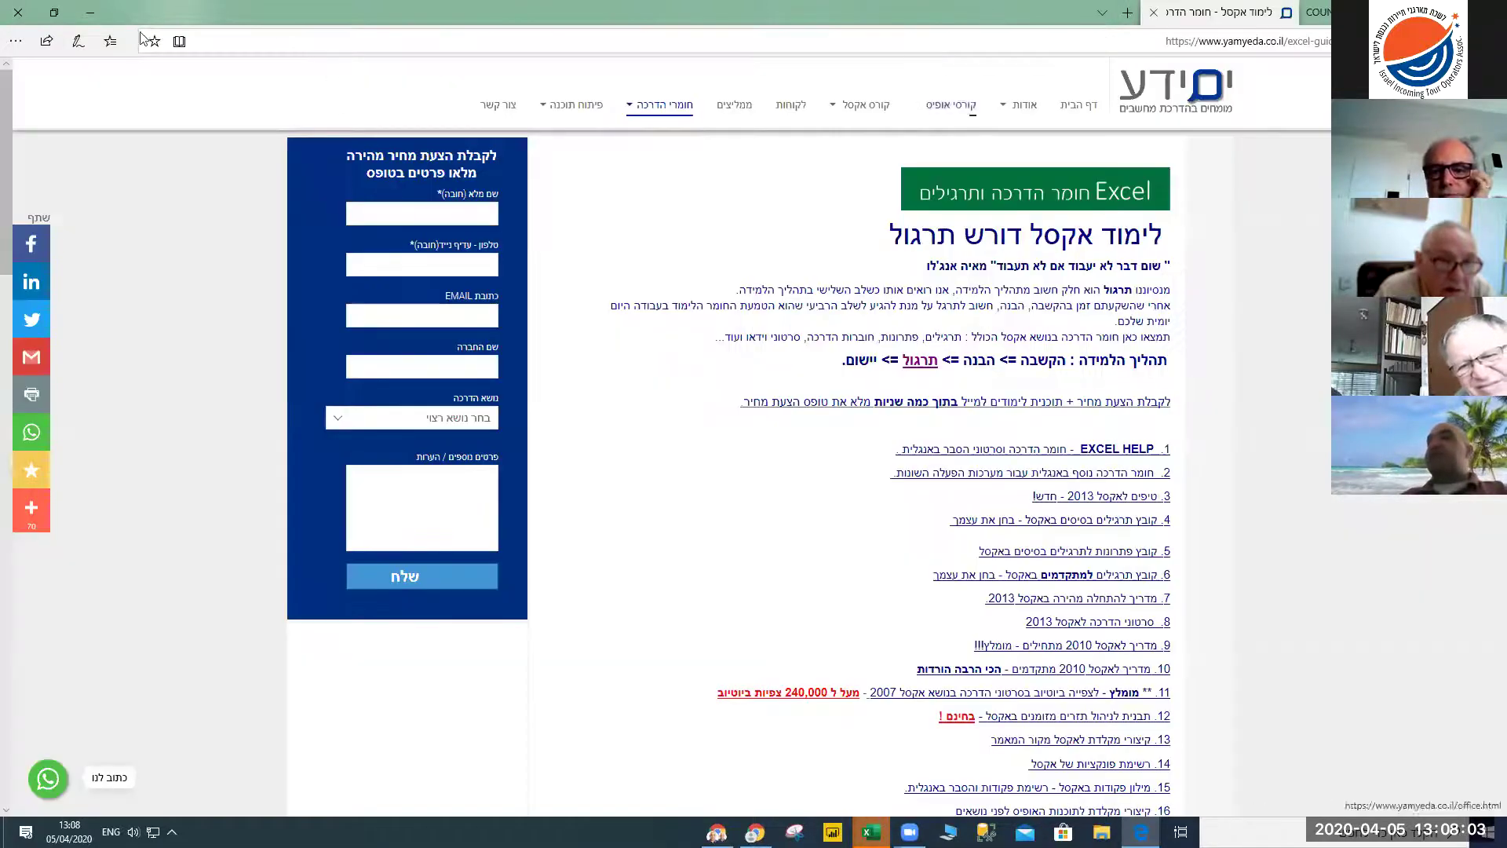
{"action": "left_click", "coordinate": [90, 12]}
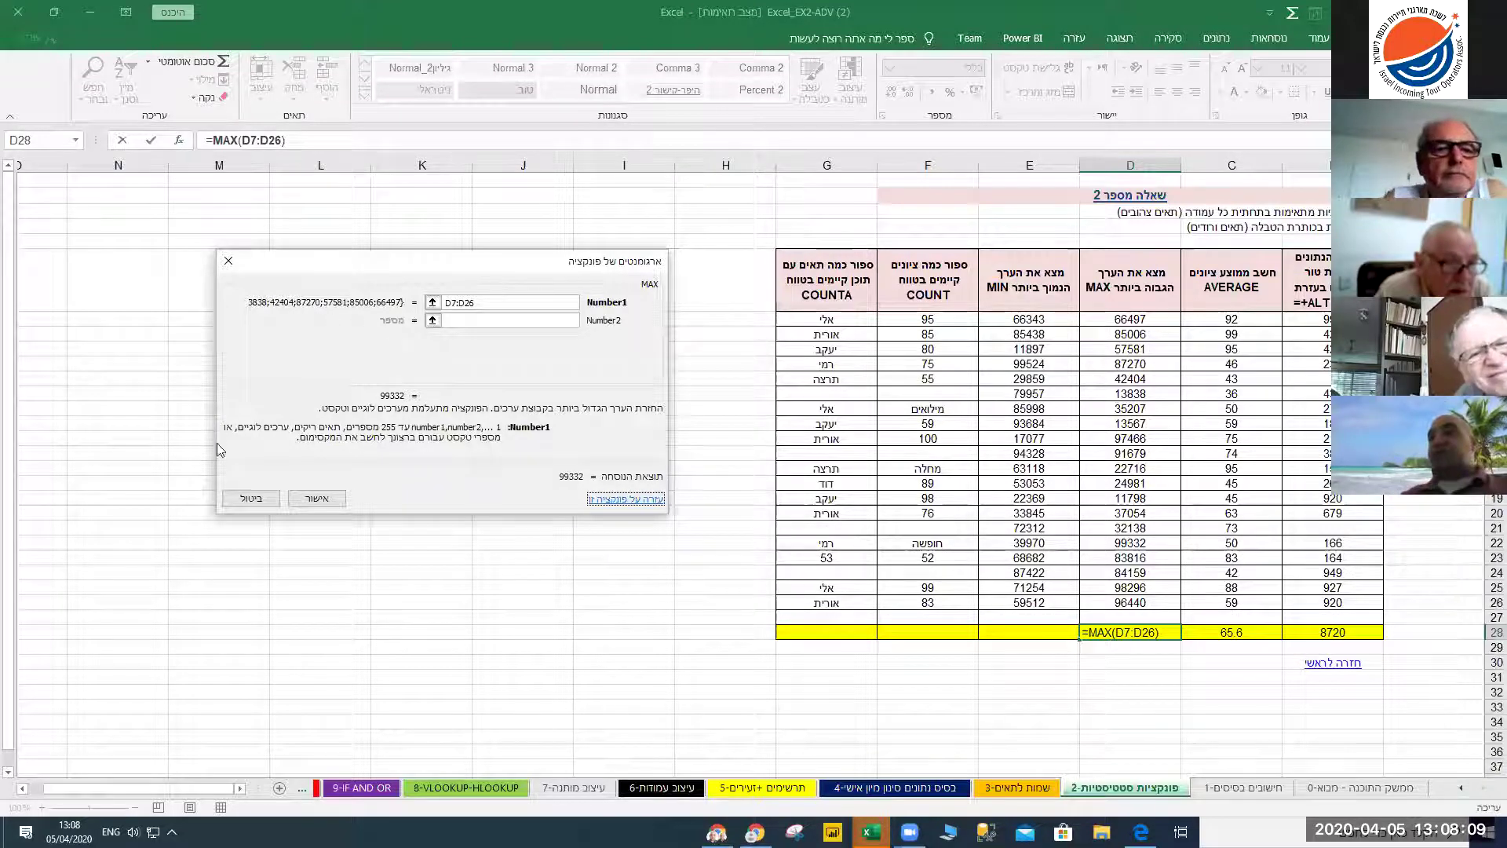
{"action": "left_click", "coordinate": [315, 500]}
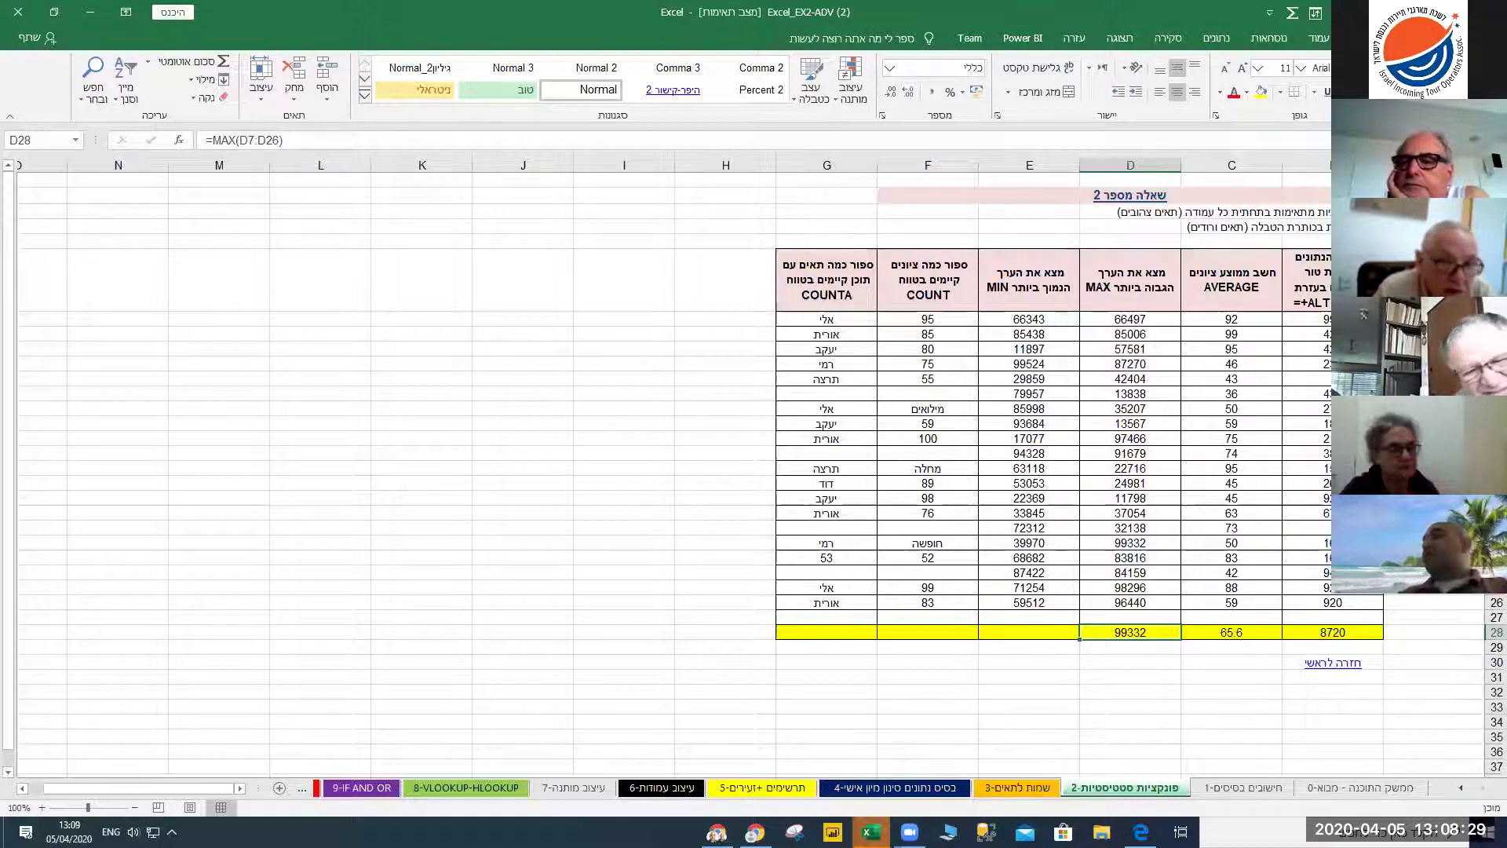
Set English as the preferred Office display language in the Excel options and acknowledge the restart notice
{"action": "key", "text": "alt+f"}
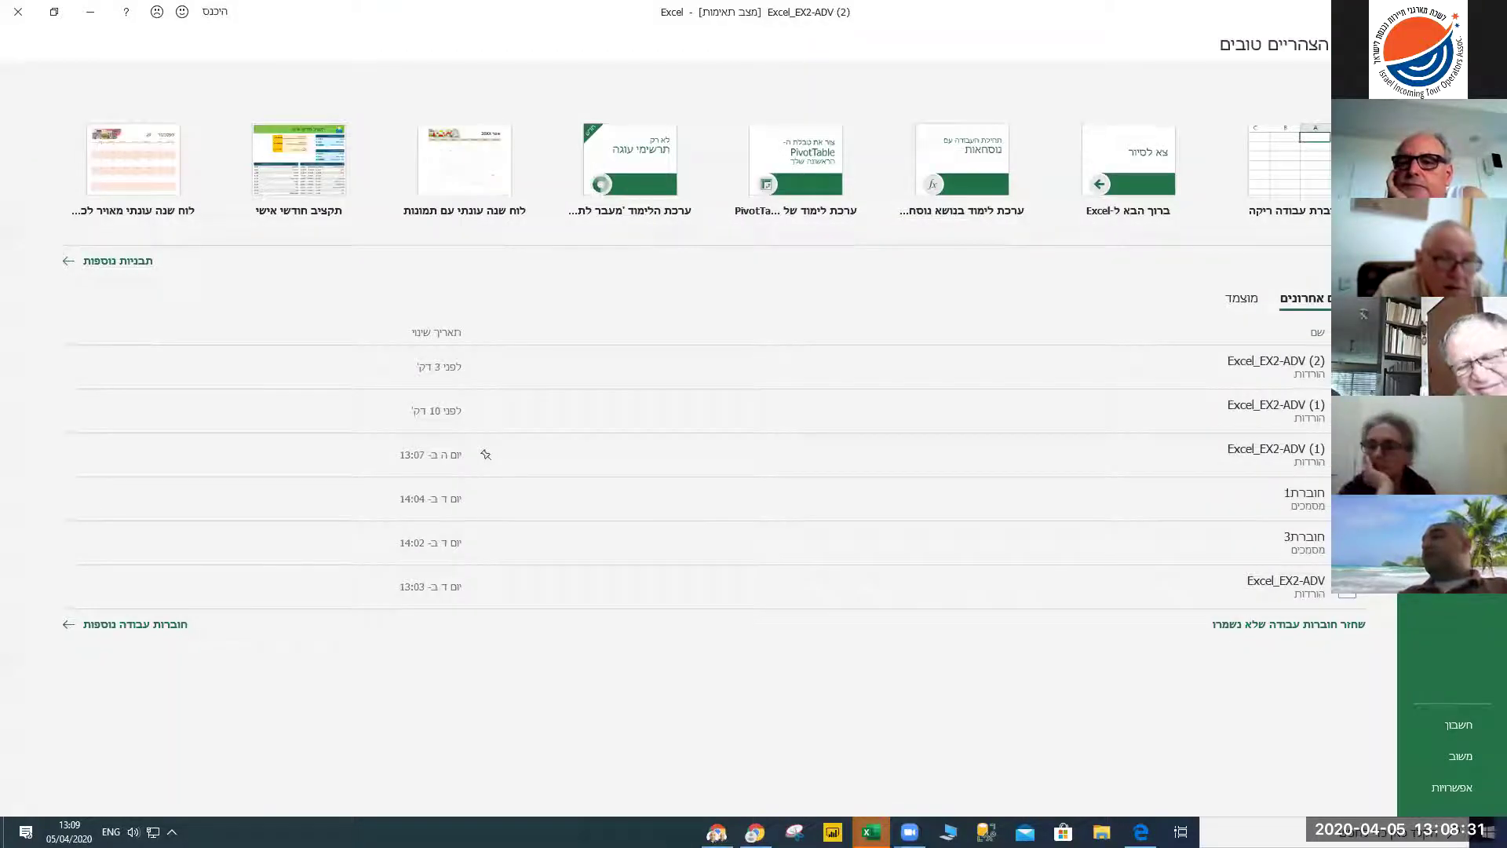
{"action": "left_click", "coordinate": [1449, 791]}
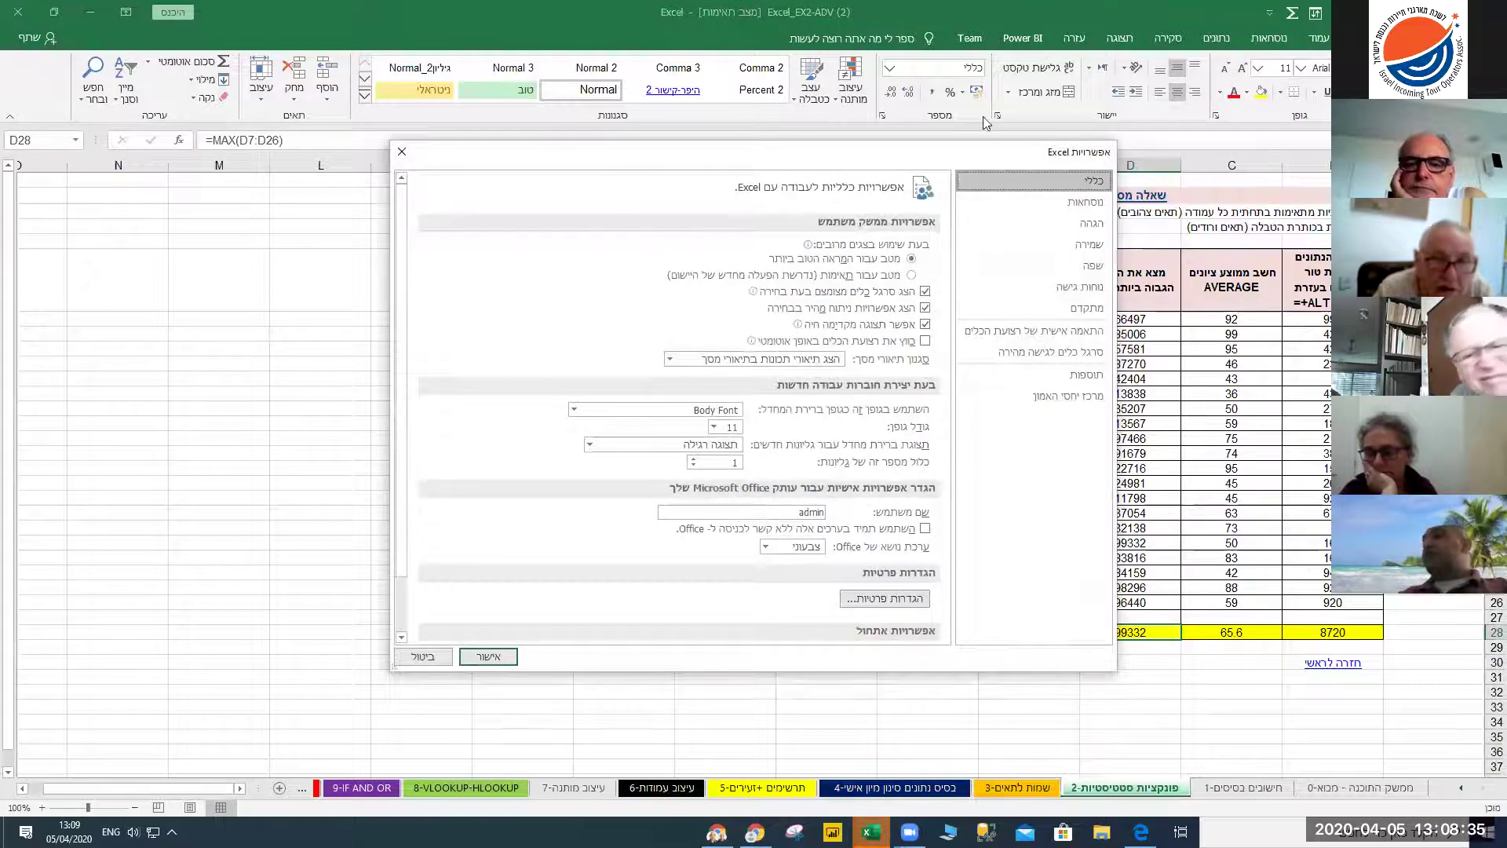
{"action": "left_click", "coordinate": [1207, 221]}
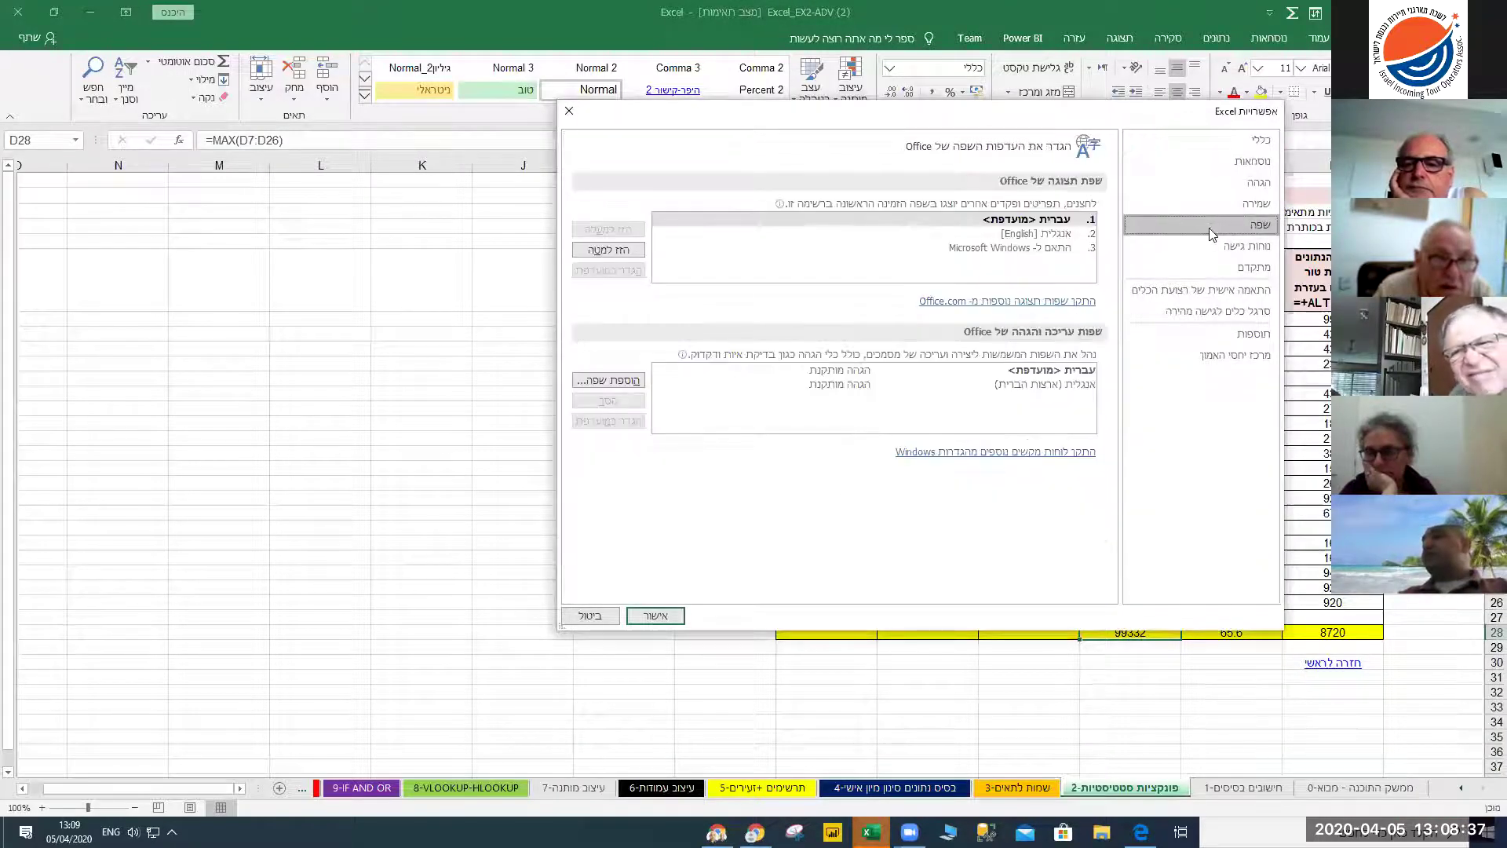
{"action": "left_click", "coordinate": [1035, 234]}
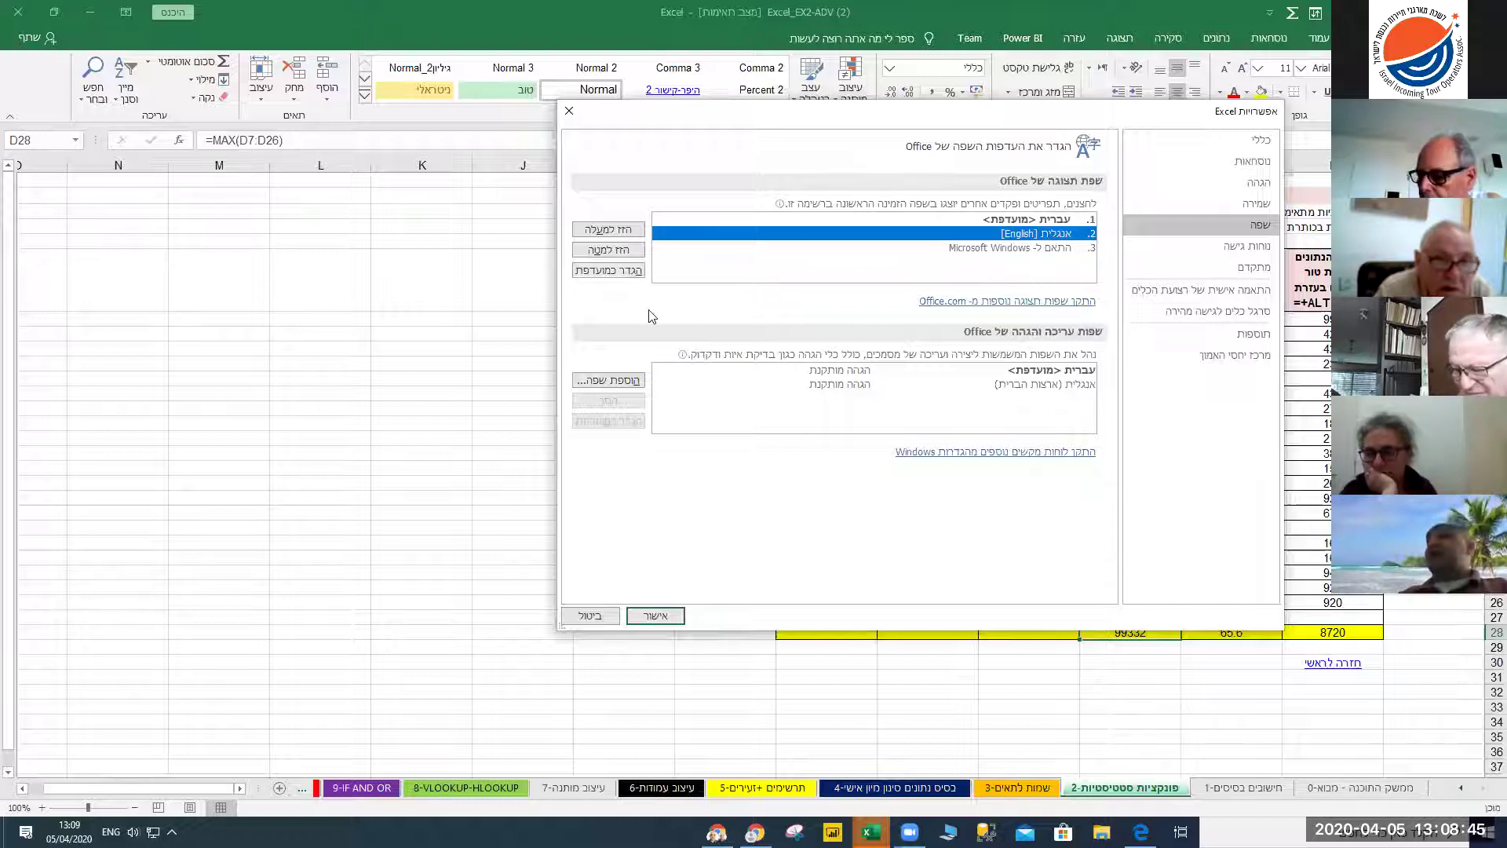
{"action": "key", "text": "alt+d"}
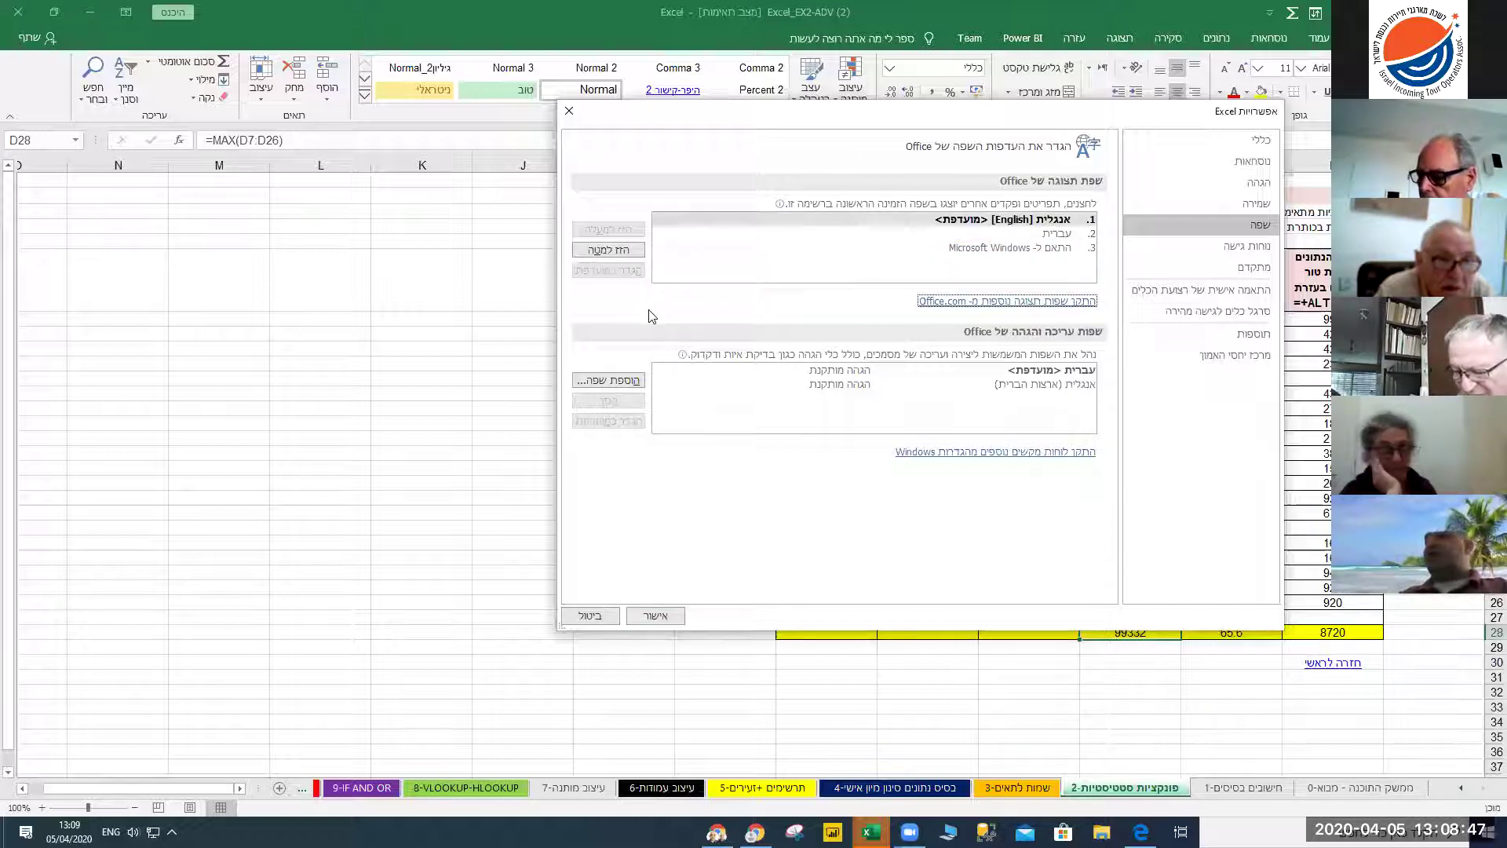
{"action": "left_click", "coordinate": [653, 617]}
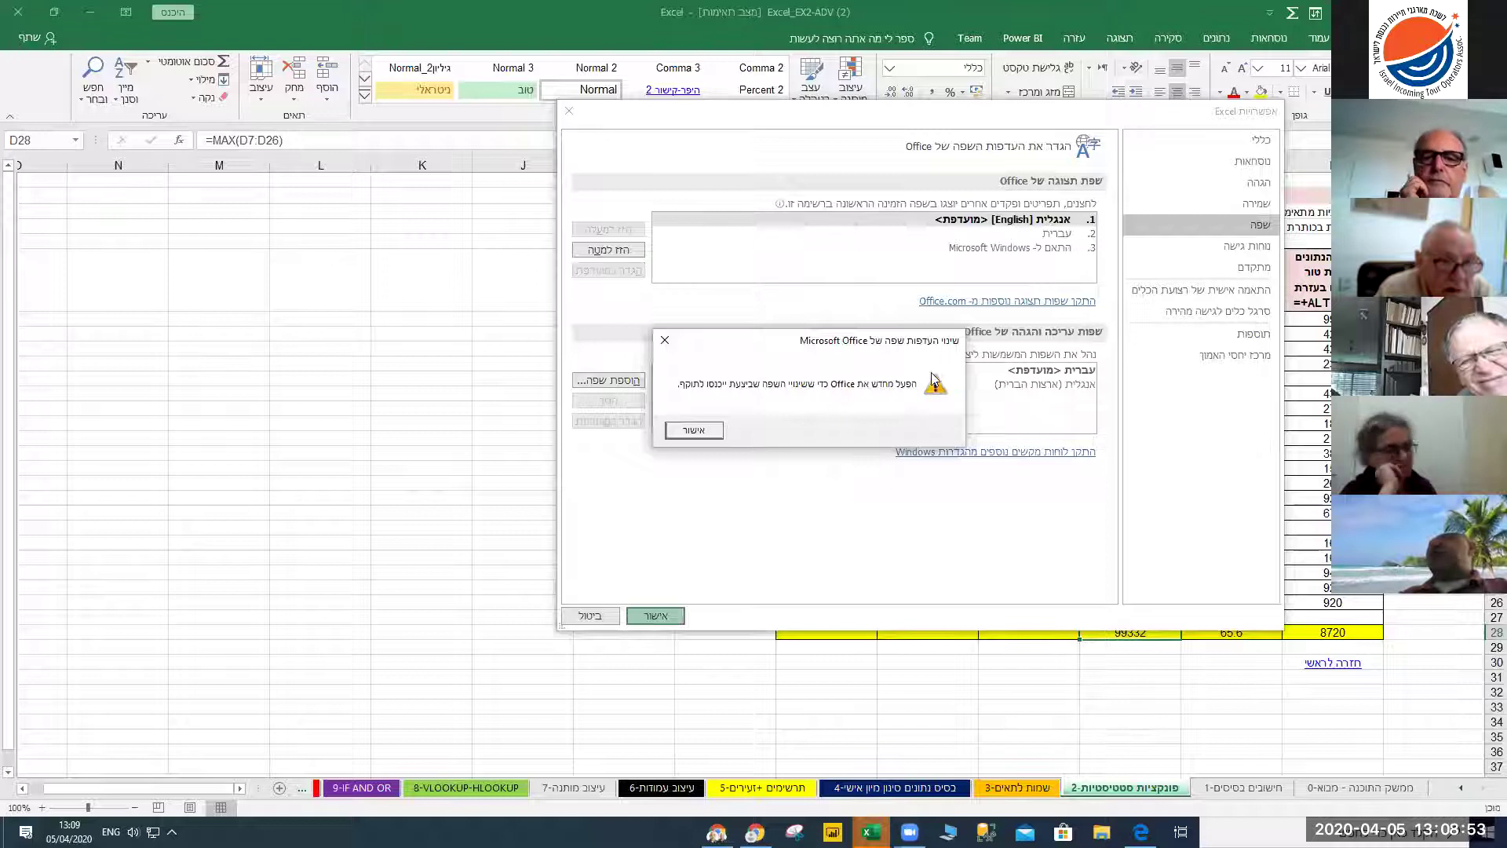
{"action": "left_click", "coordinate": [693, 431]}
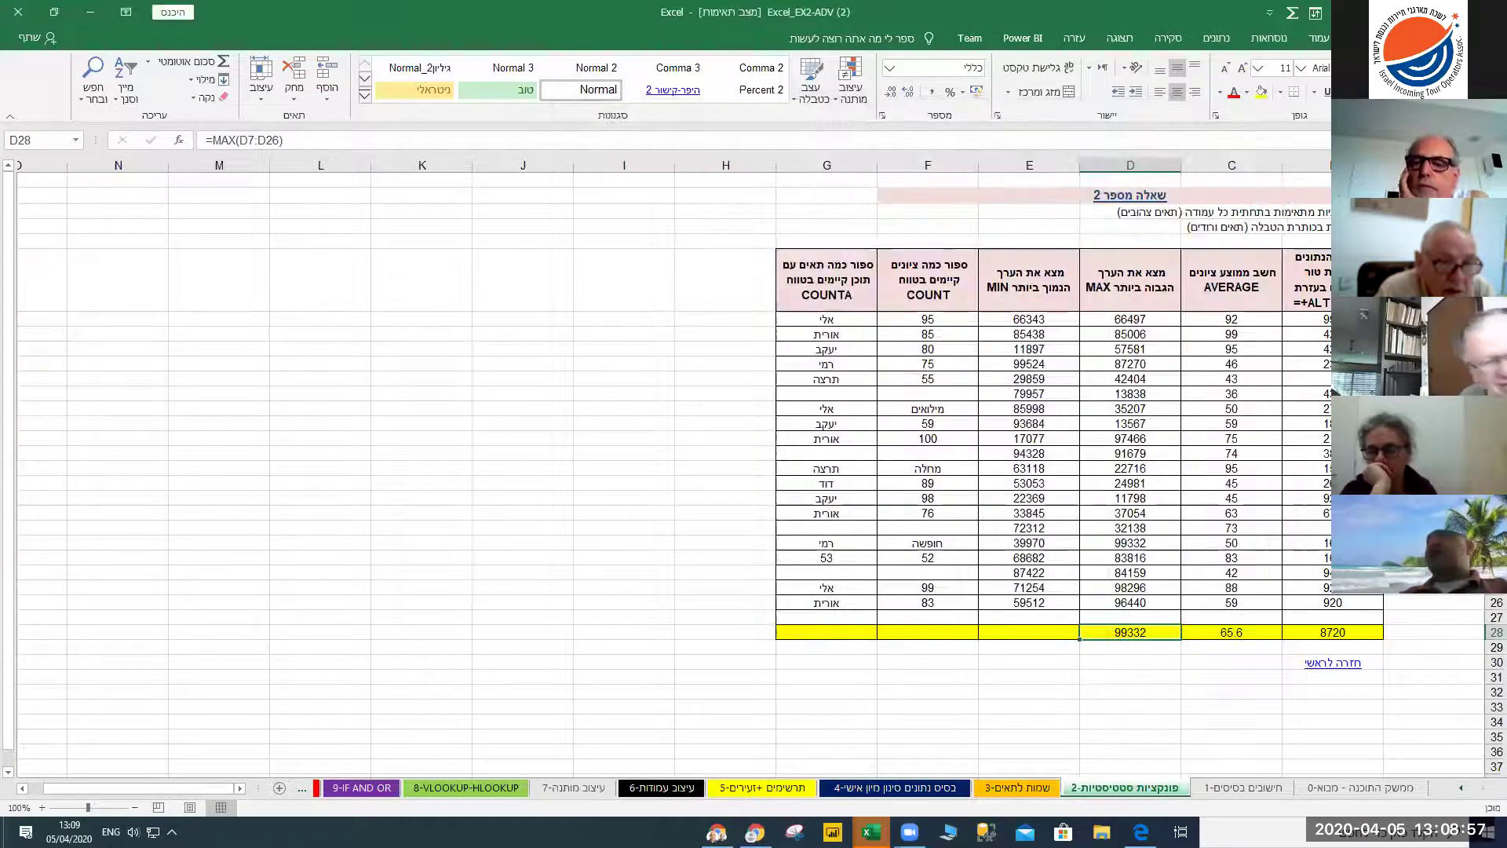
Close both open workbooks without saving and the empty Chrome window, and start Excel again
{"action": "left_click", "coordinate": [14, 16]}
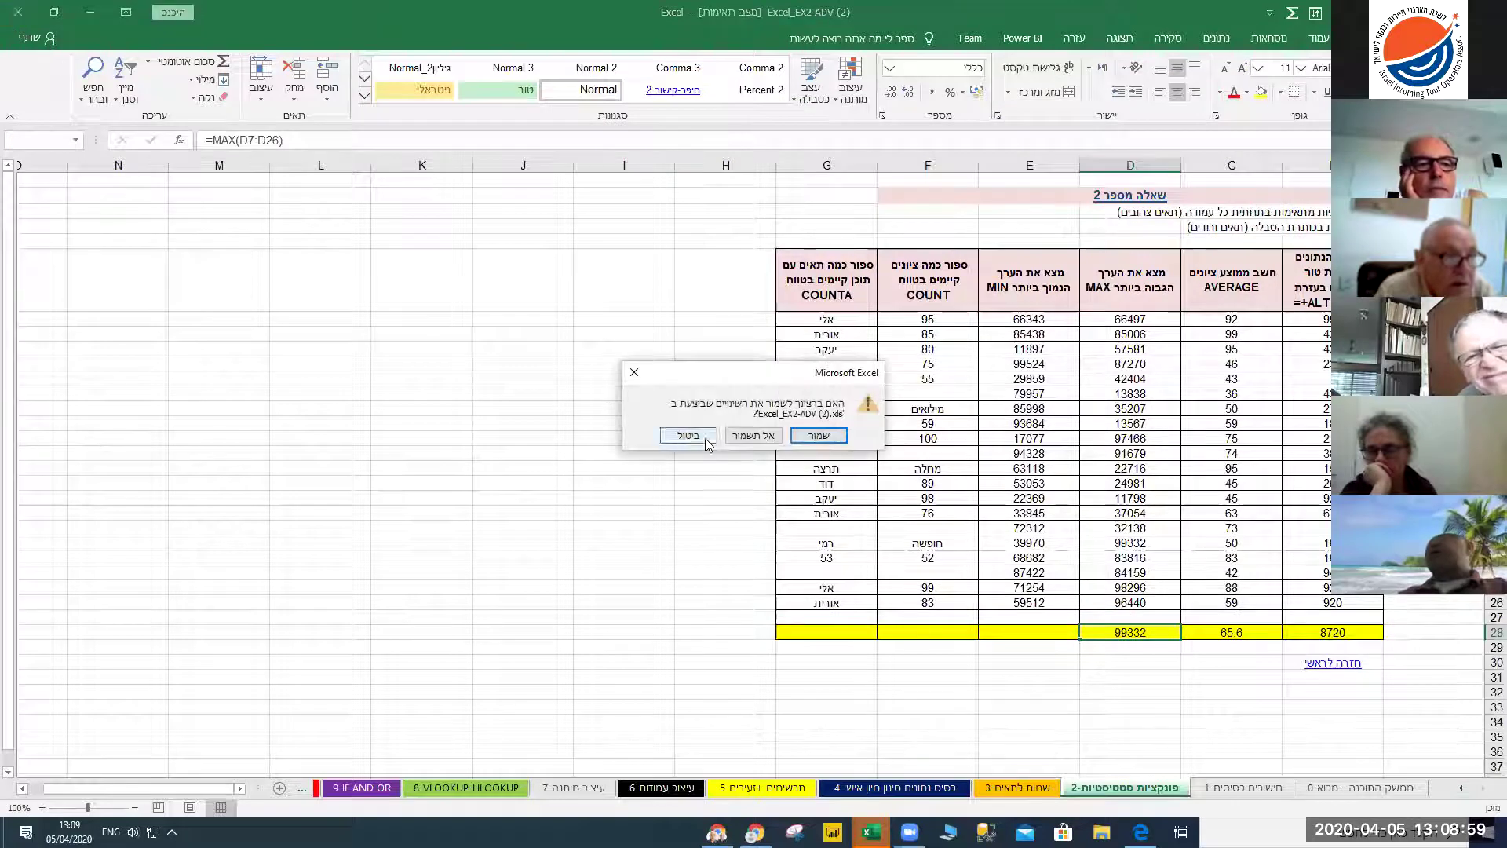
{"action": "left_click", "coordinate": [742, 438]}
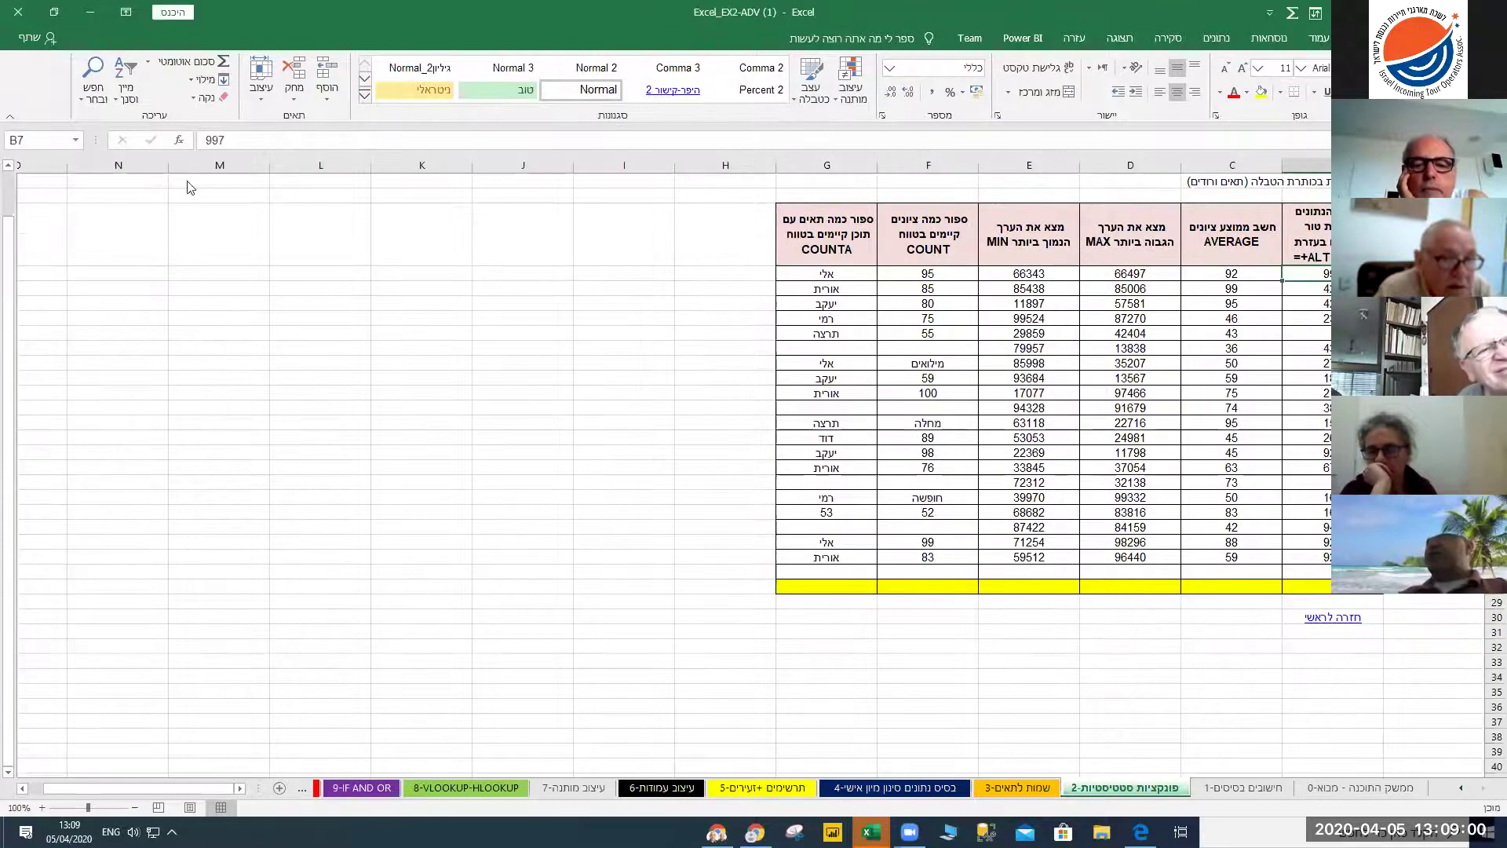
{"action": "left_click", "coordinate": [17, 12]}
{"action": "left_click", "coordinate": [752, 437]}
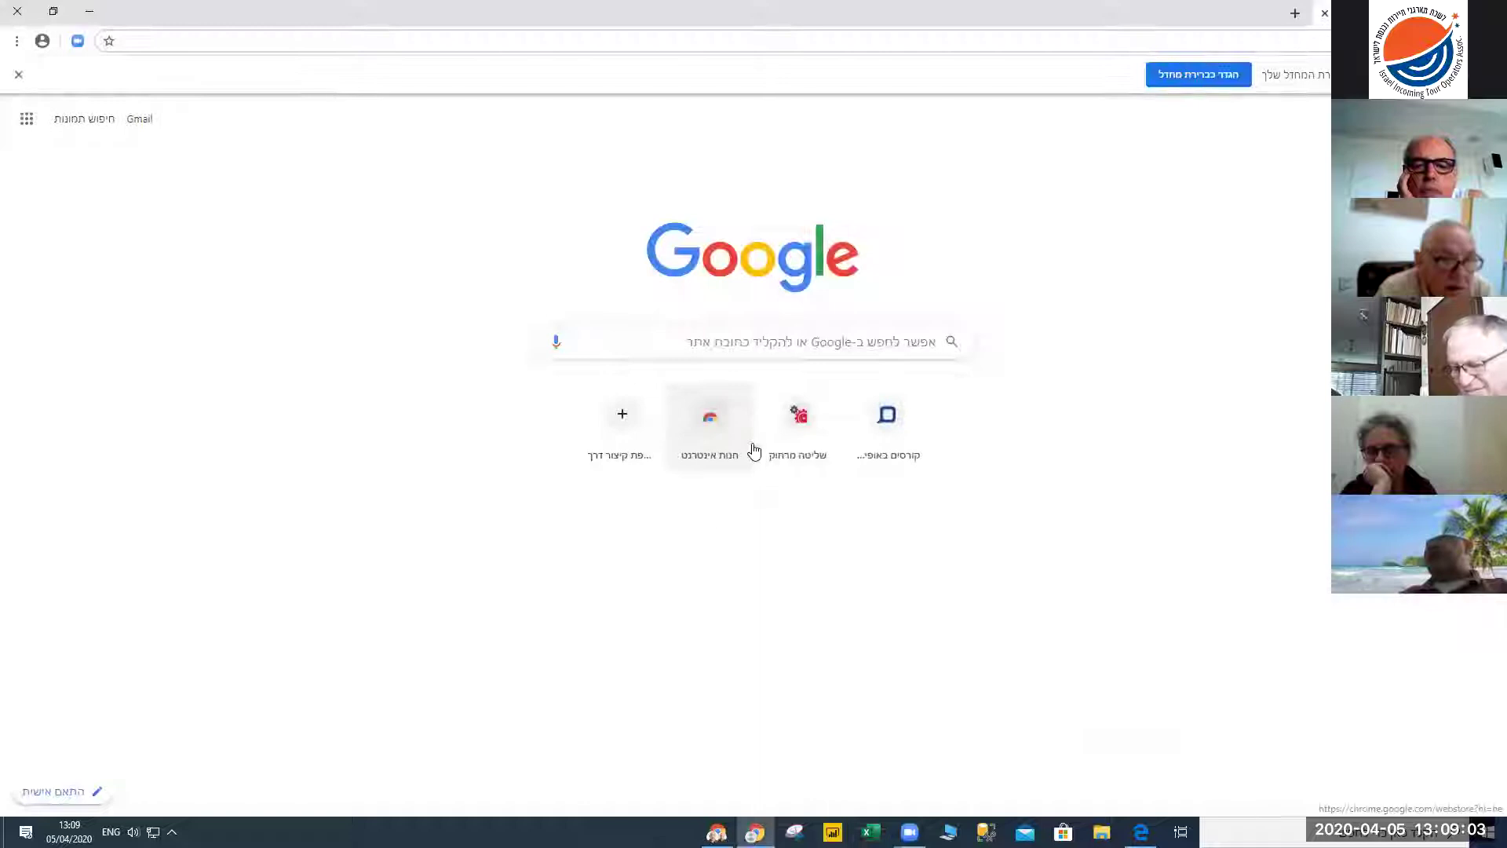
{"action": "left_click", "coordinate": [14, 10]}
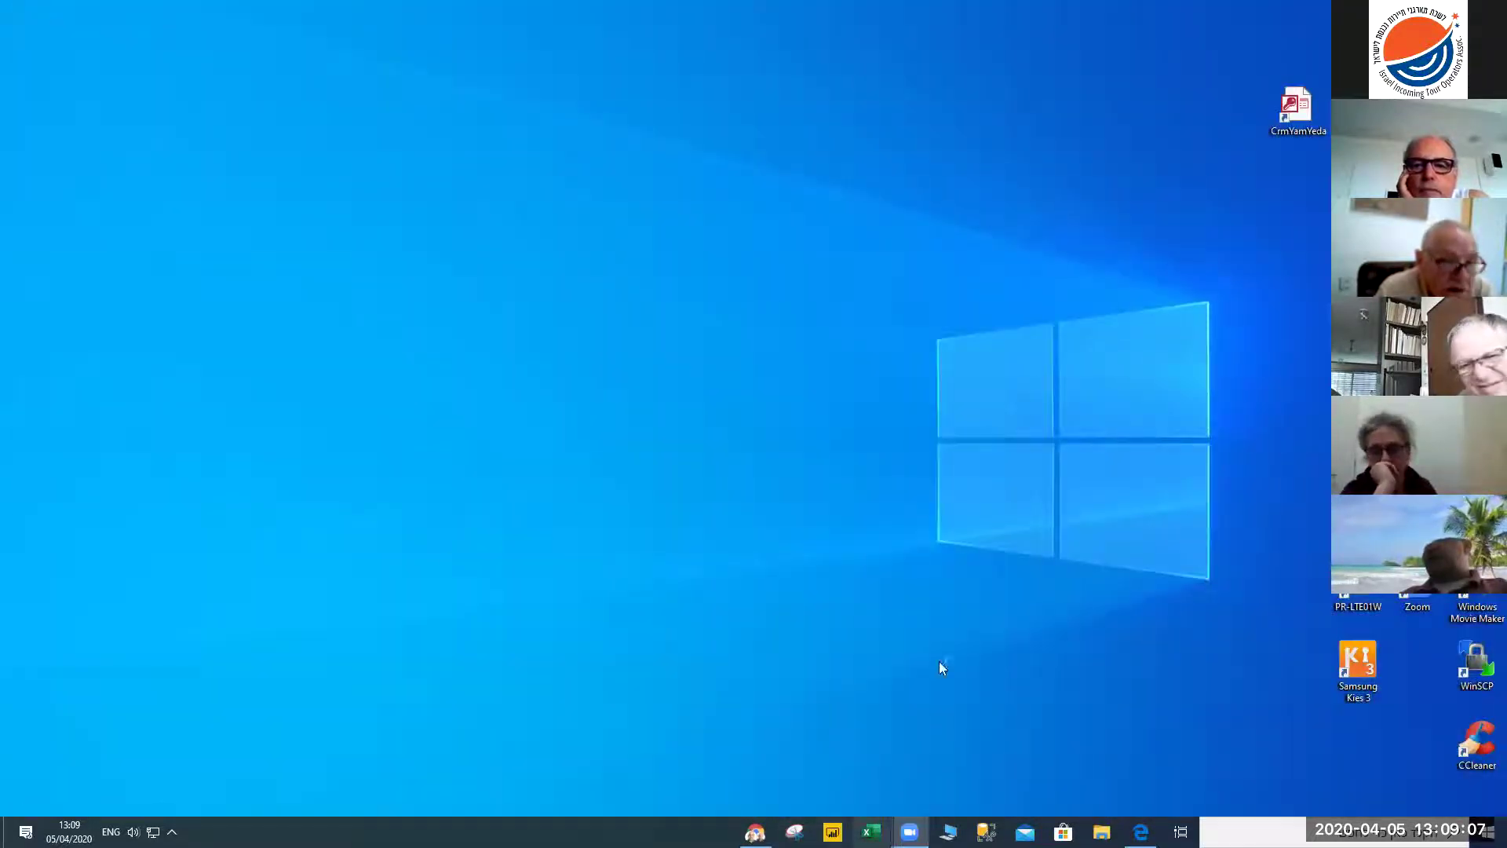
{"action": "left_click", "coordinate": [871, 831]}
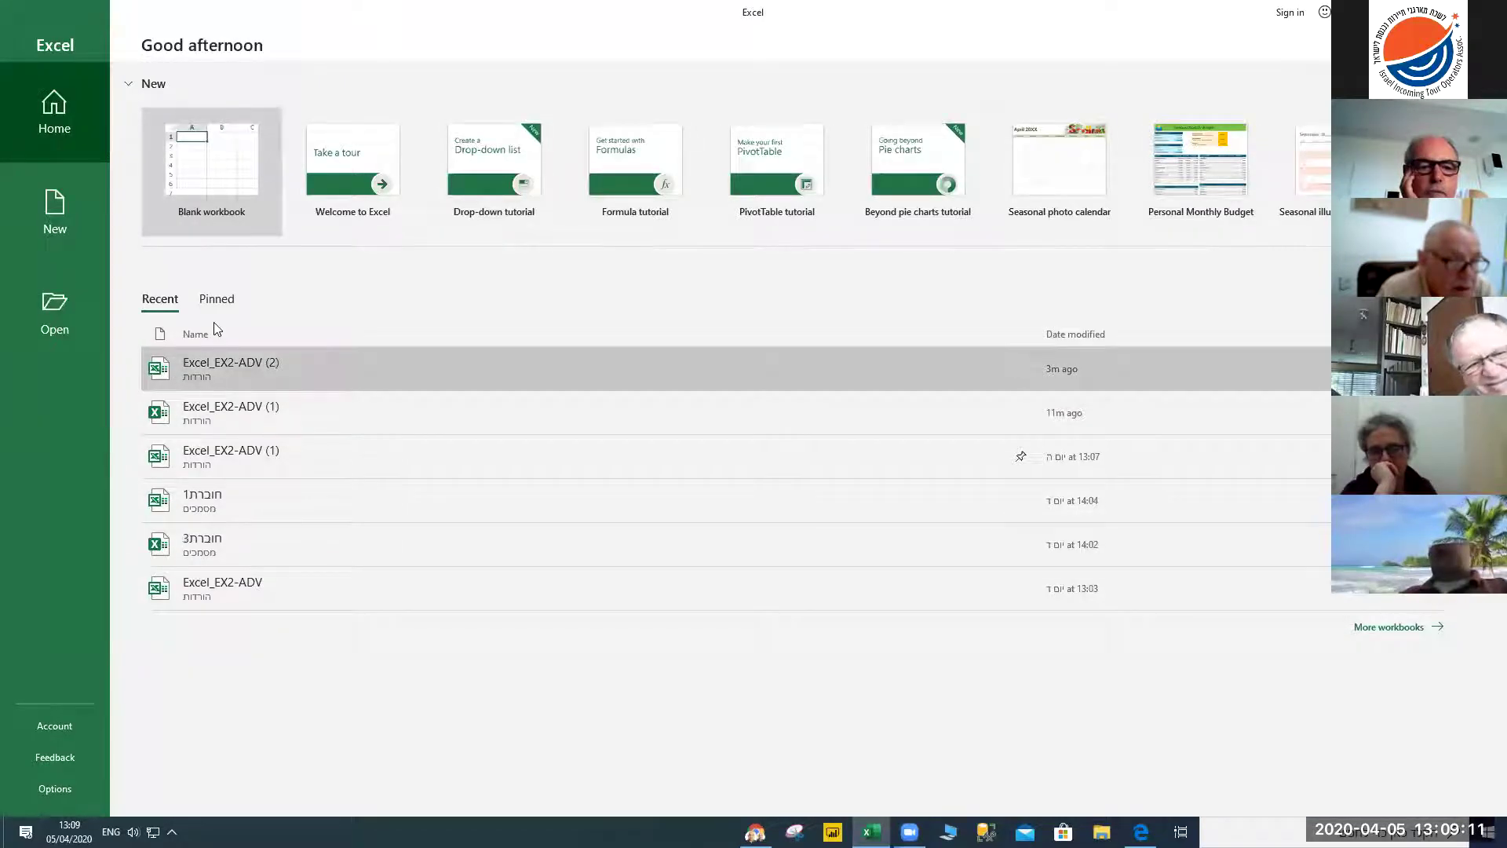
Reopen the recent workbook Excel_EX2-ADV (2) and switch to the statistical functions sheet, number 2
{"action": "left_click", "coordinate": [217, 299]}
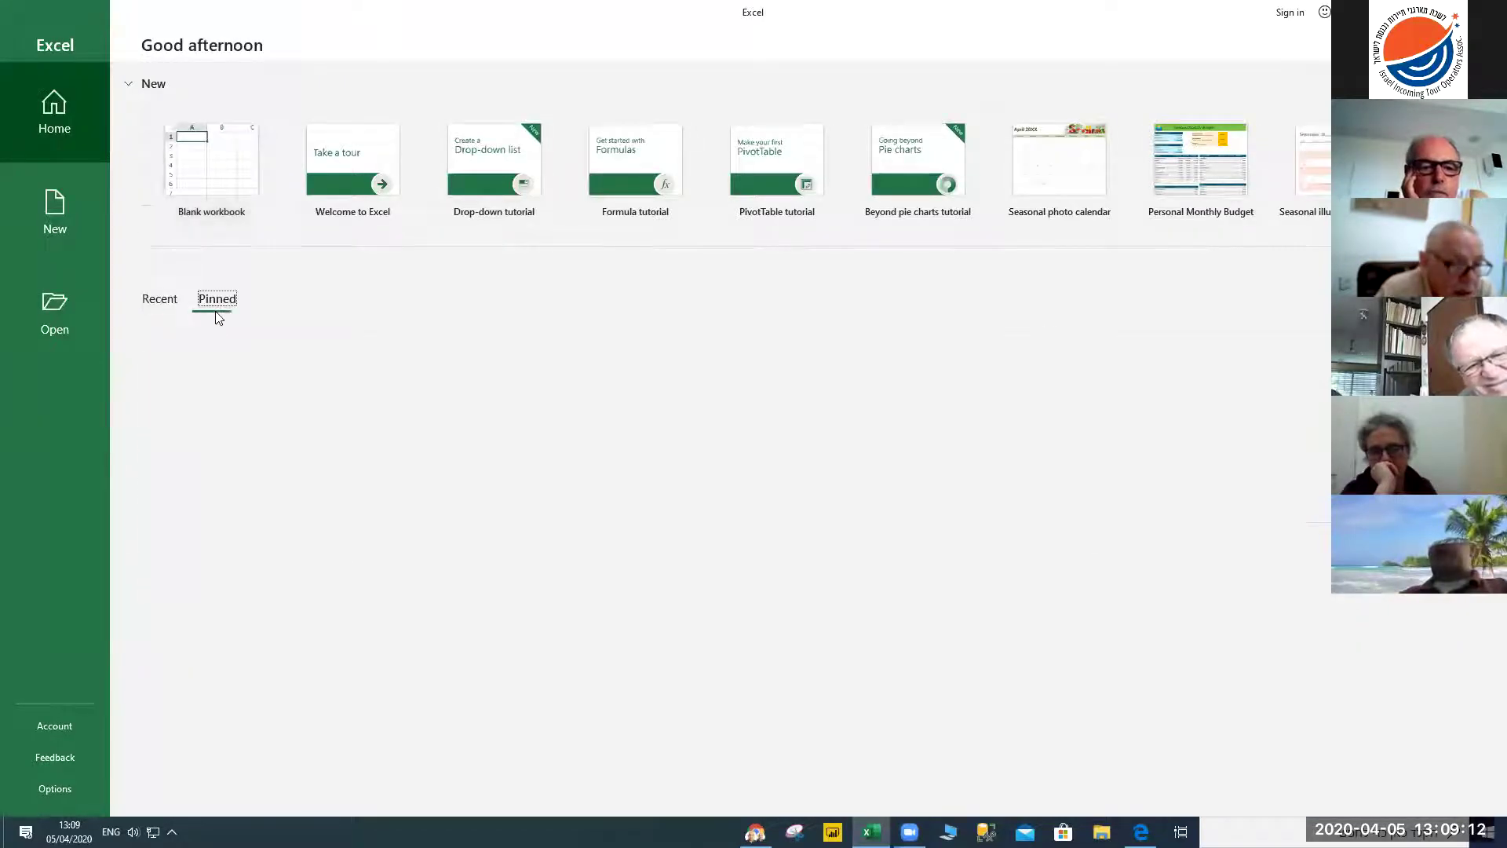
{"action": "left_click", "coordinate": [174, 305]}
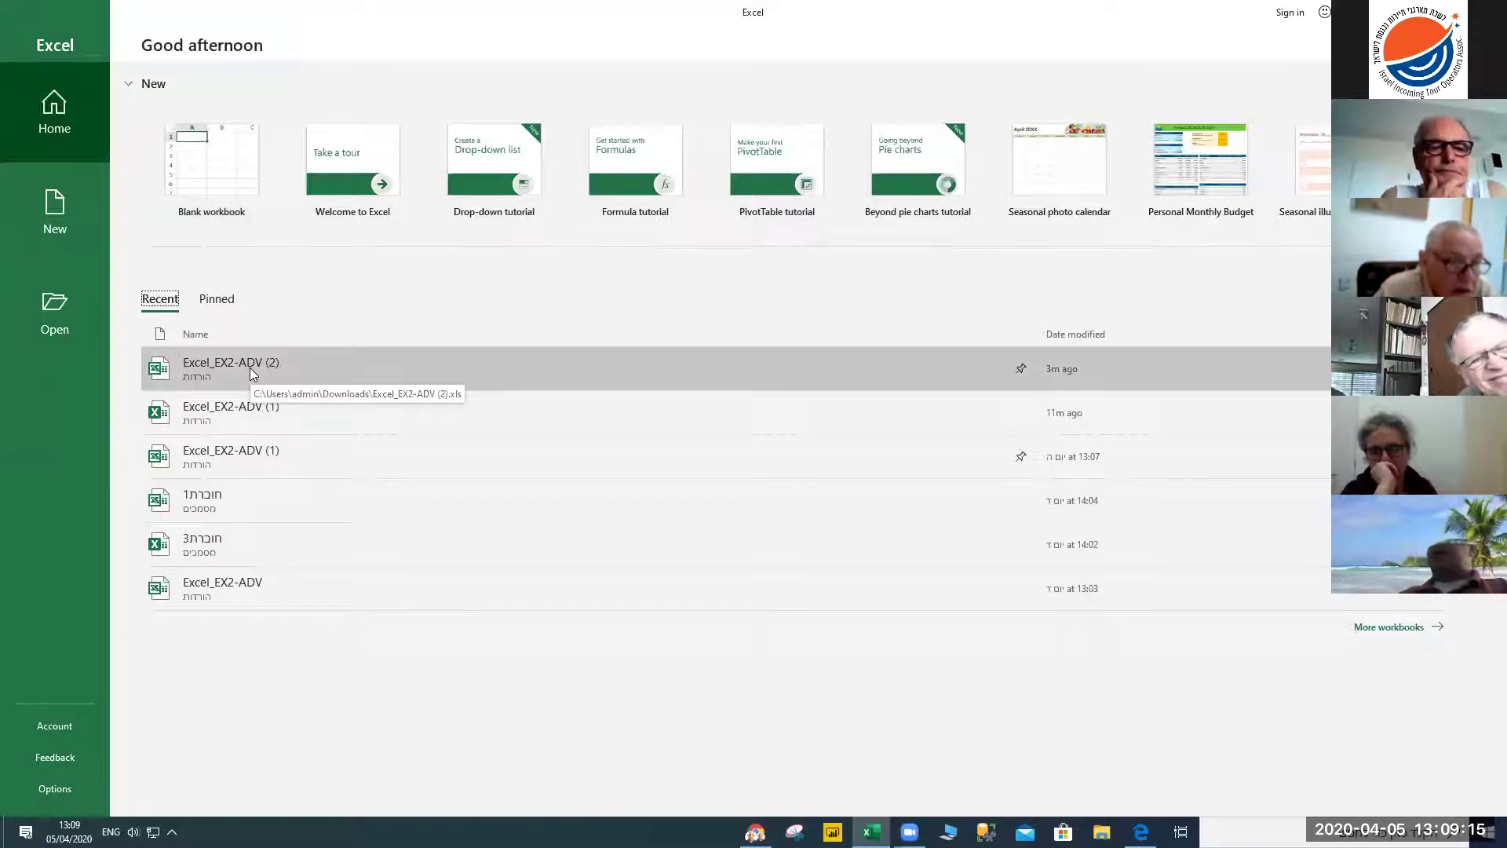
{"action": "left_click", "coordinate": [252, 374]}
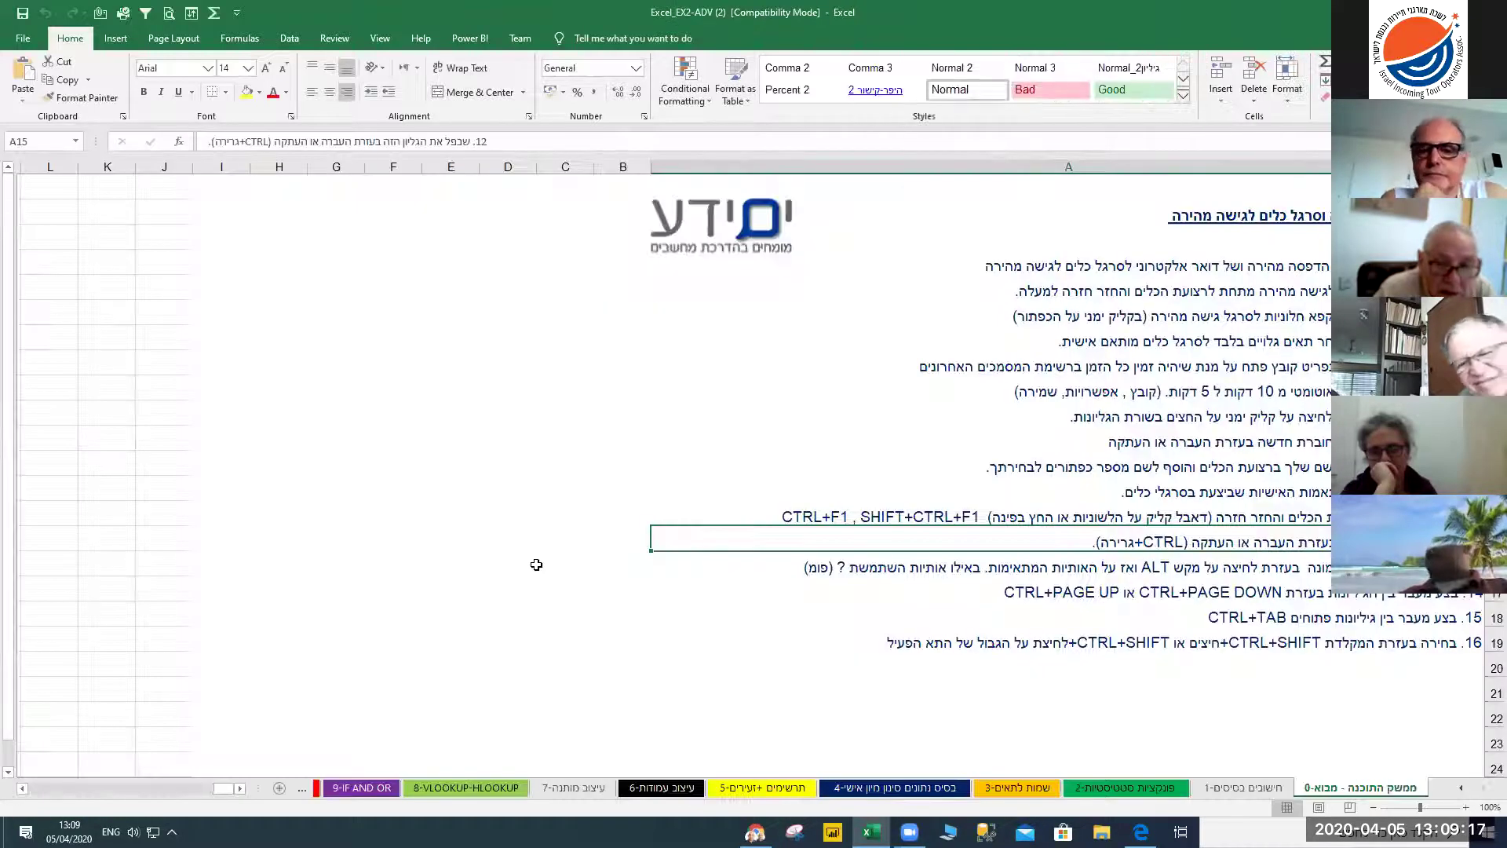
{"action": "left_click", "coordinate": [1134, 791]}
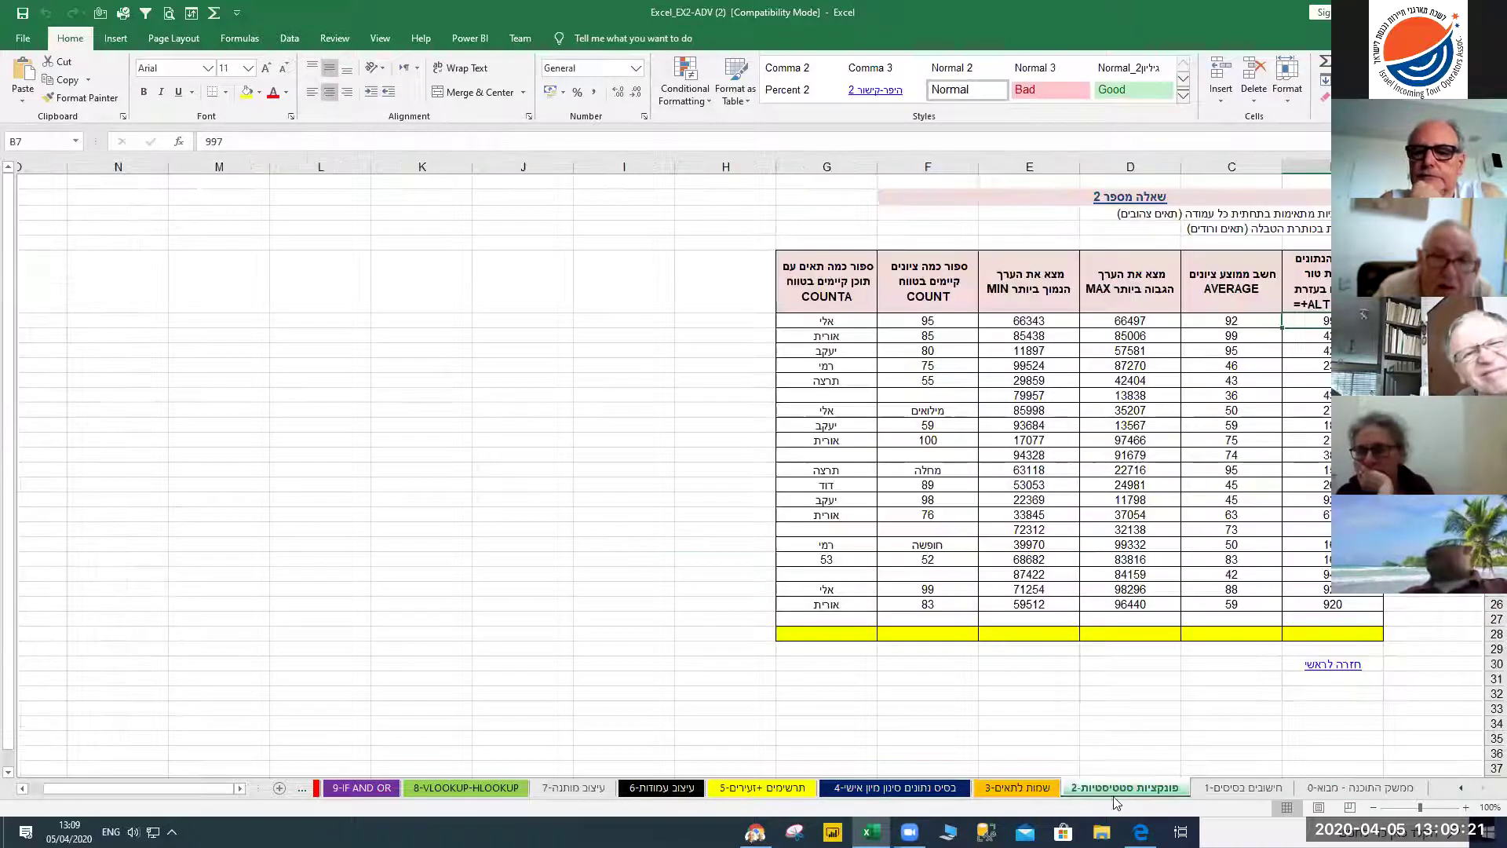
Sum the values B7:B26 in the yellow summary cell B28
{"action": "left_click", "coordinate": [1315, 632]}
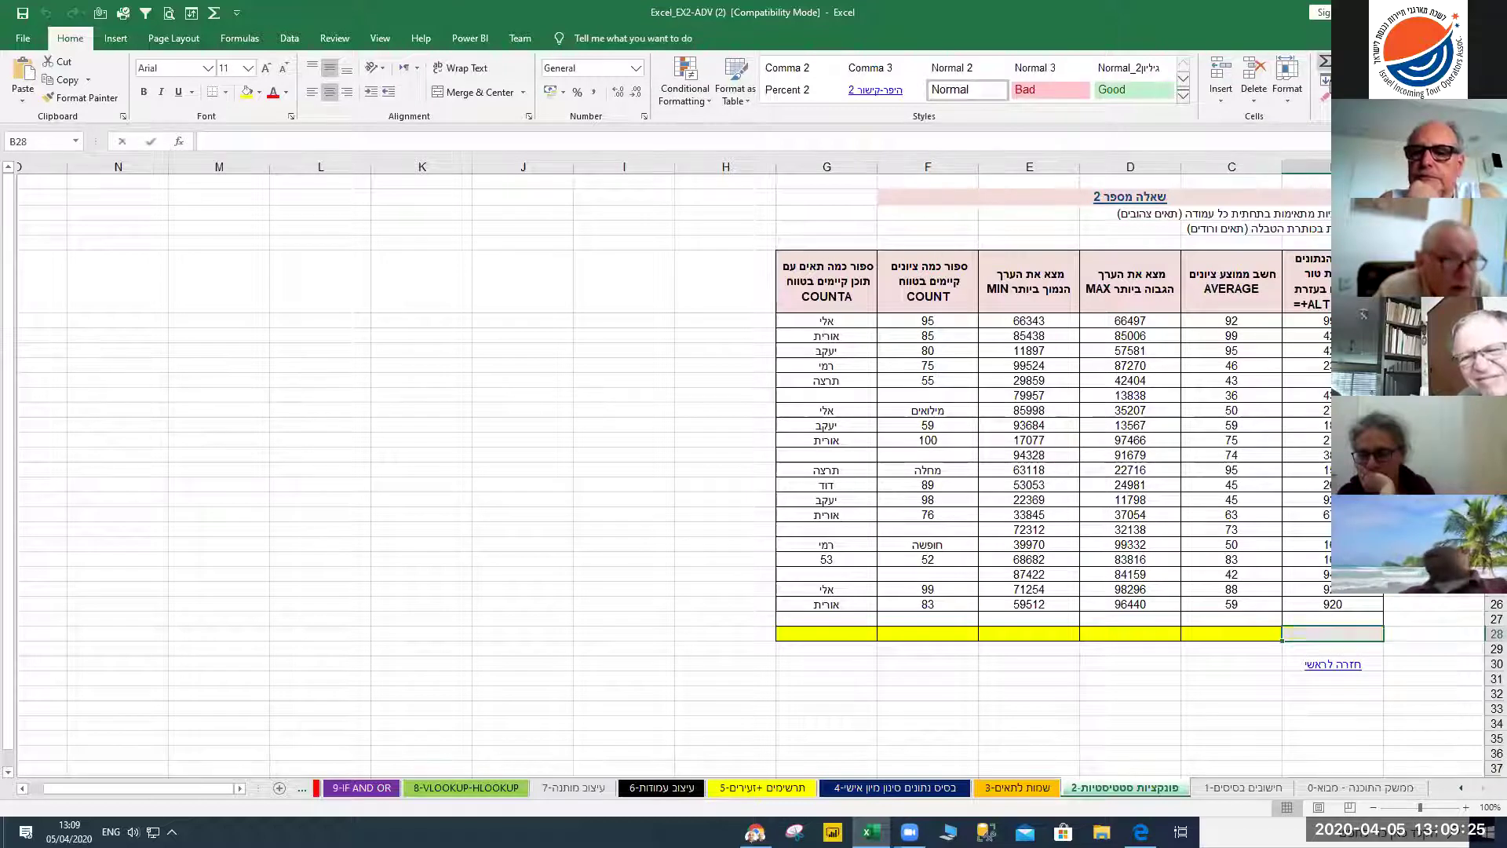
{"action": "left_click", "coordinate": [1326, 61]}
{"action": "left_click_drag", "start_coordinate": [1311, 320], "coordinate": [1329, 599]}
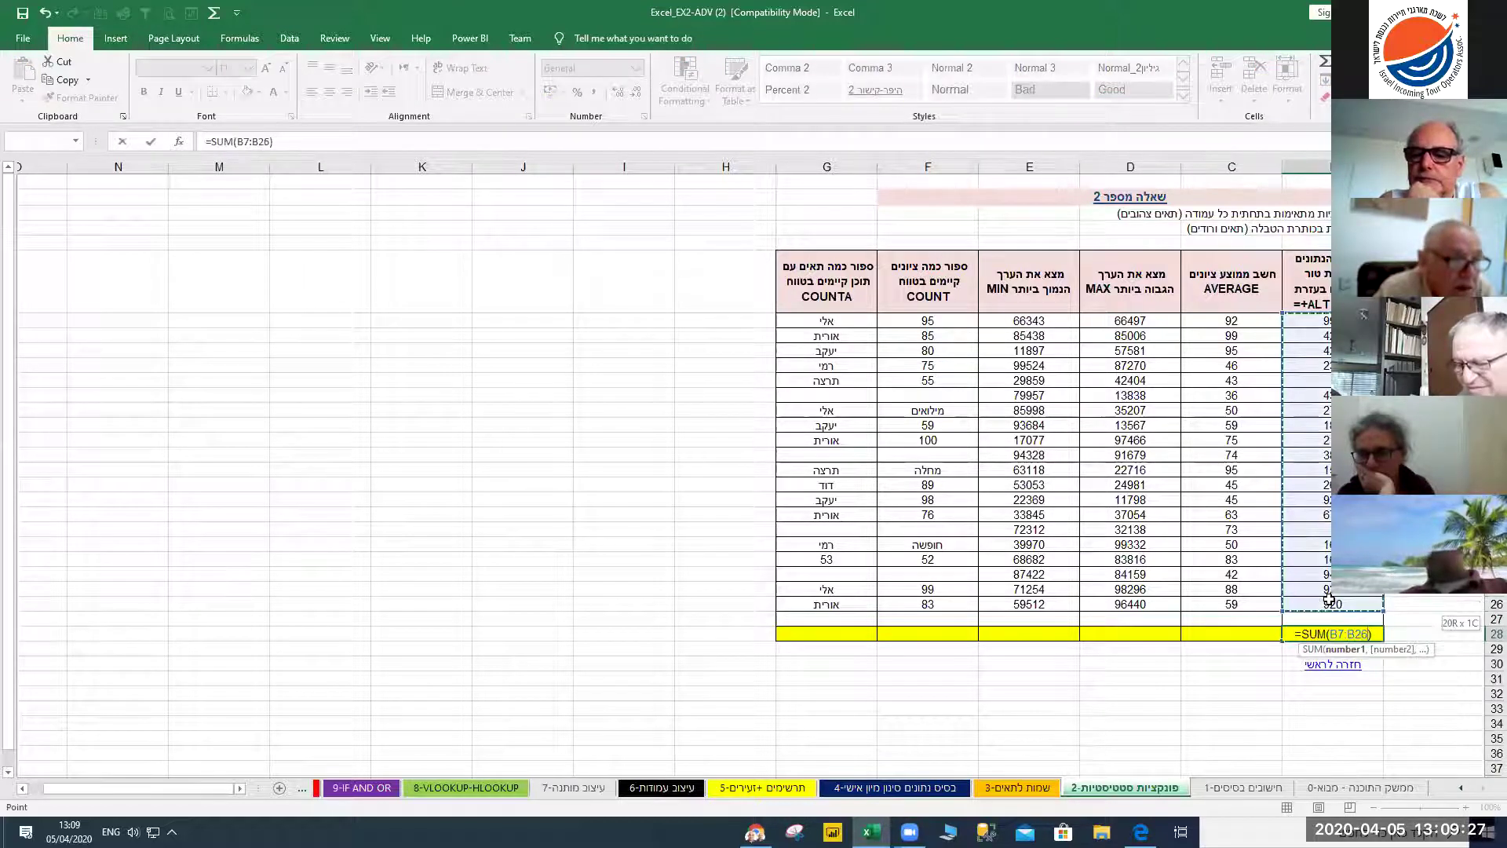
{"action": "key", "text": "Return"}
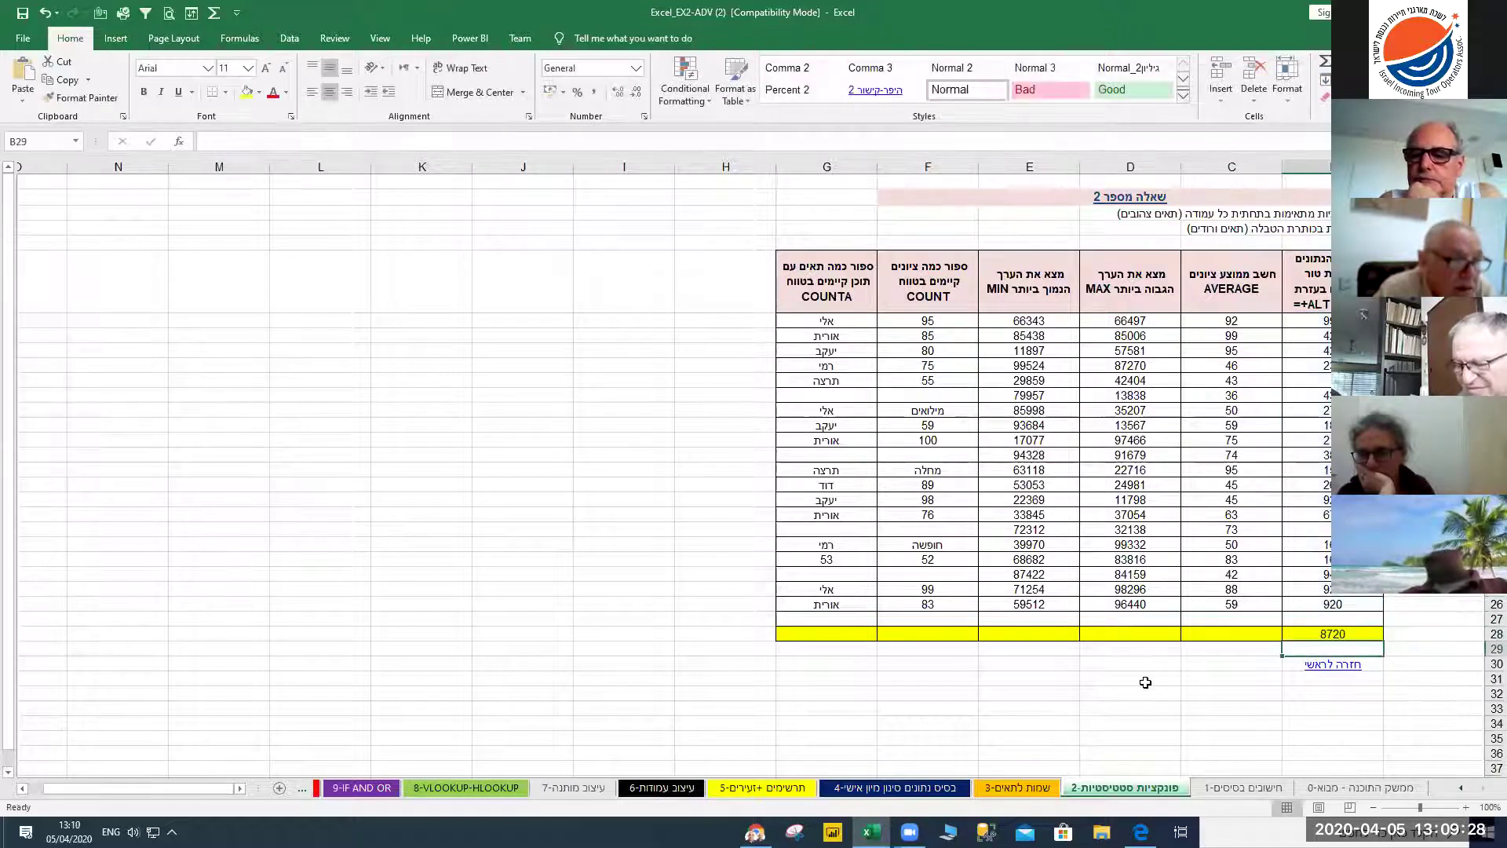
Calculate the average of C7:C26 in summary cell C28 with the AVERAGE function
{"action": "left_click", "coordinate": [1194, 637]}
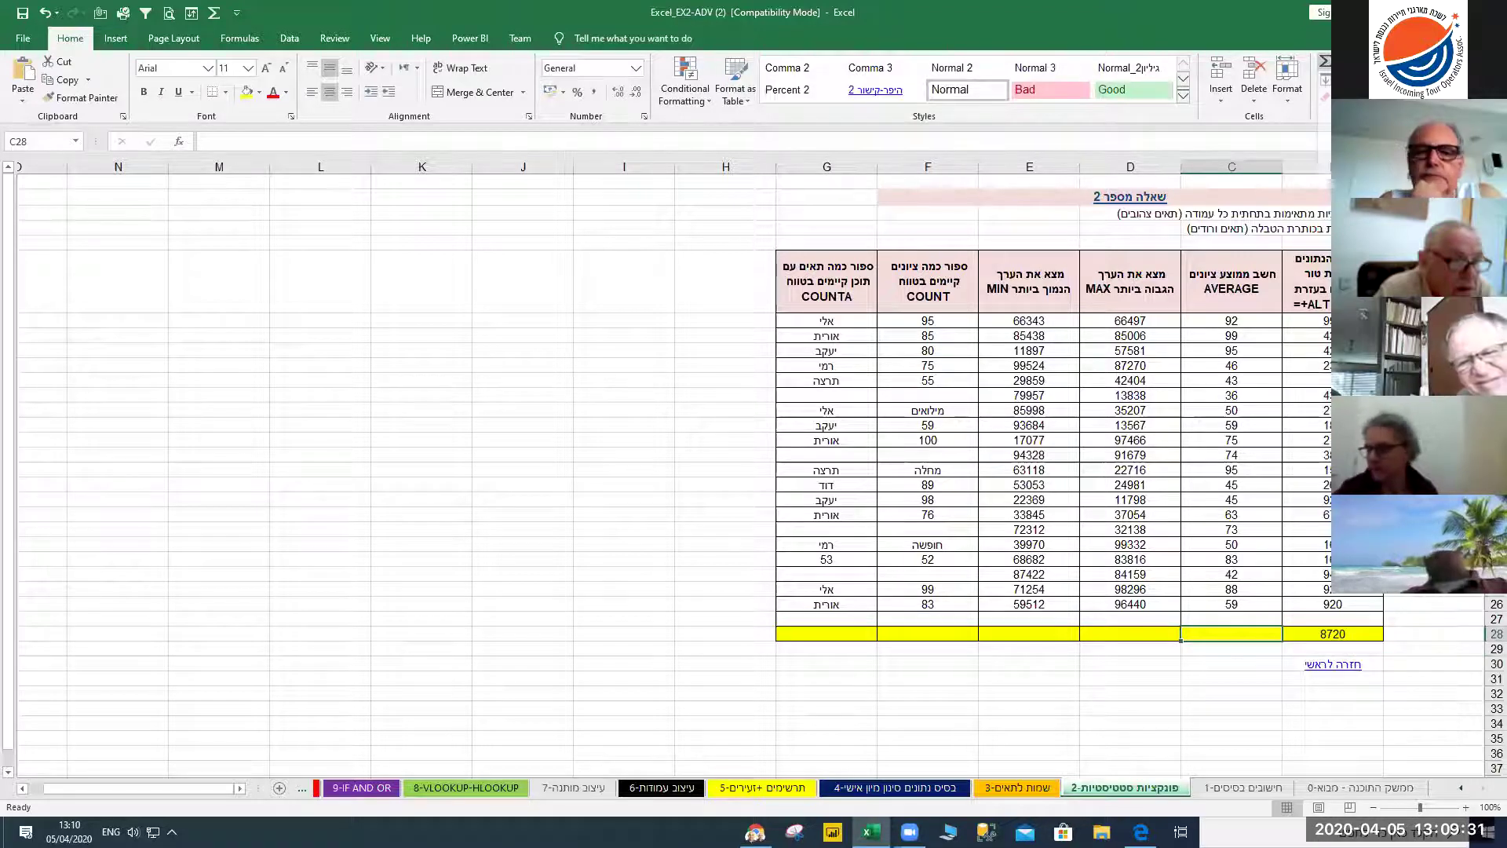
{"action": "left_click", "coordinate": [1327, 79]}
{"action": "left_click", "coordinate": [1346, 98]}
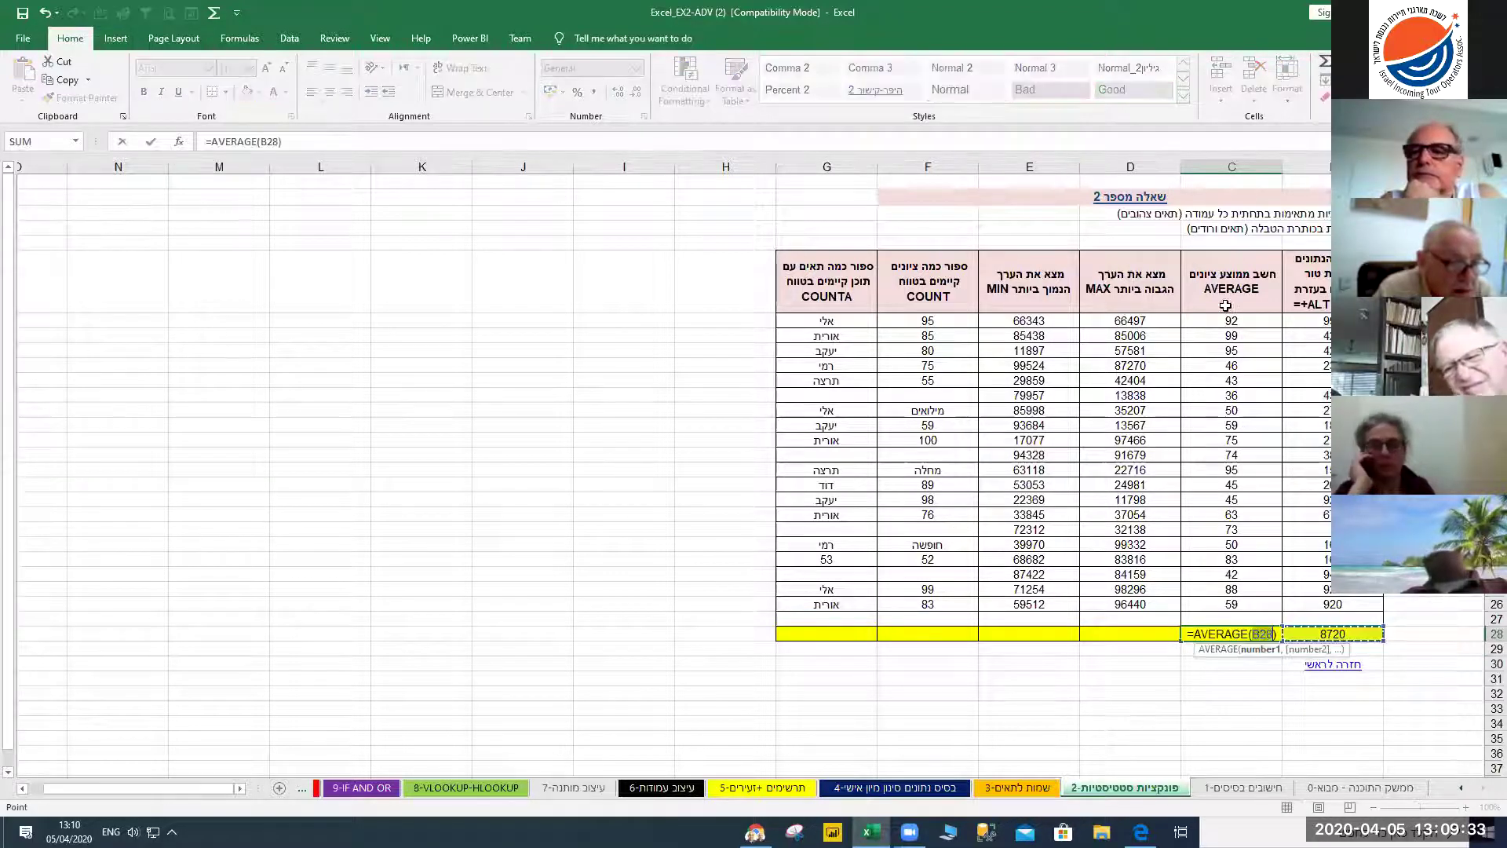
{"action": "left_click_drag", "start_coordinate": [1225, 321], "coordinate": [1241, 610]}
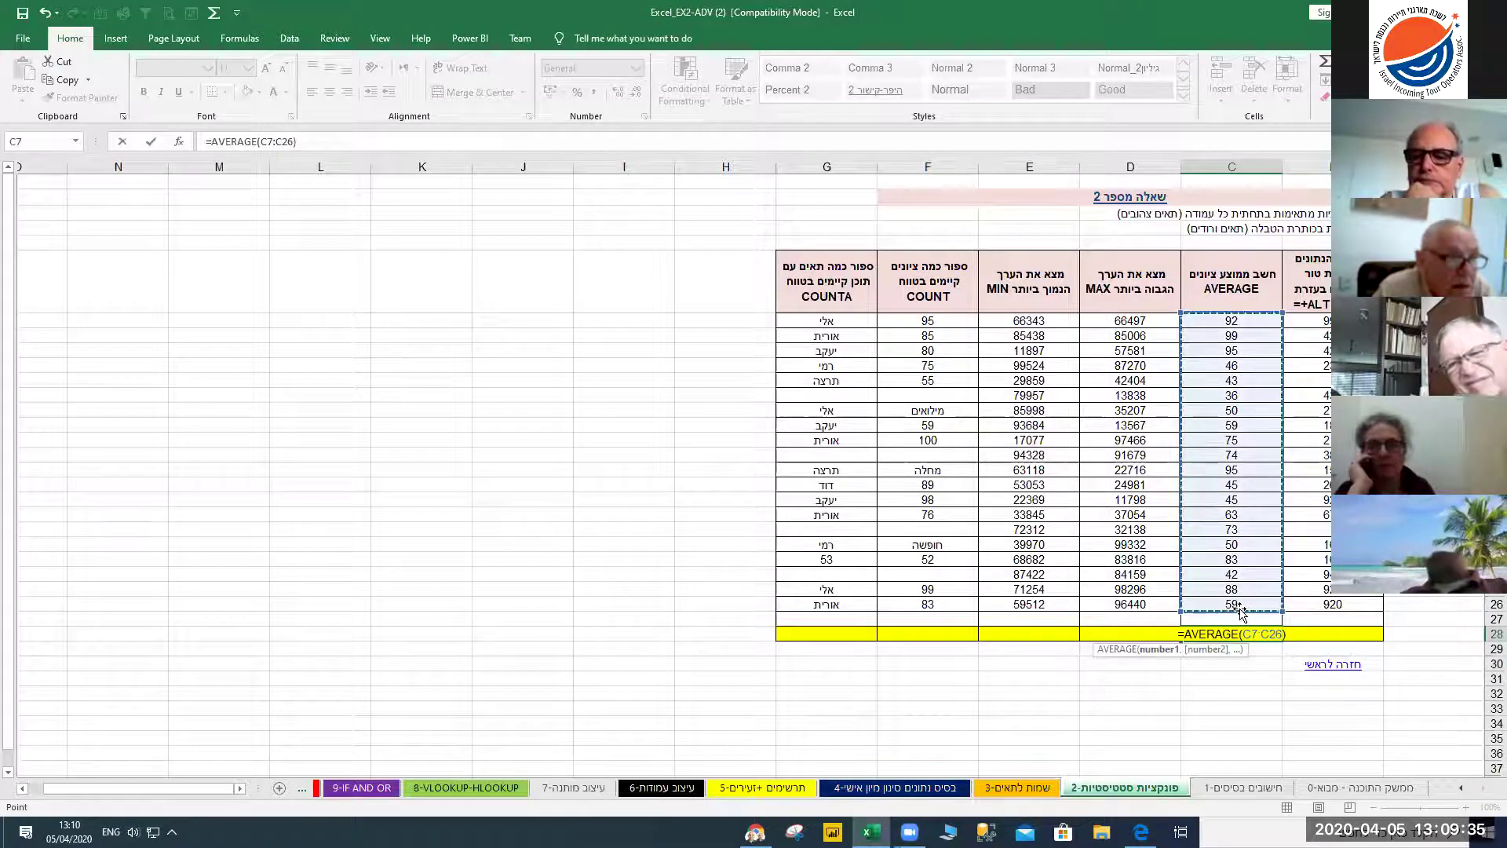
{"action": "key", "text": "Return"}
Find the highest value of D7:D26 in summary cell D28 with the MAX function
{"action": "left_click", "coordinate": [1125, 638]}
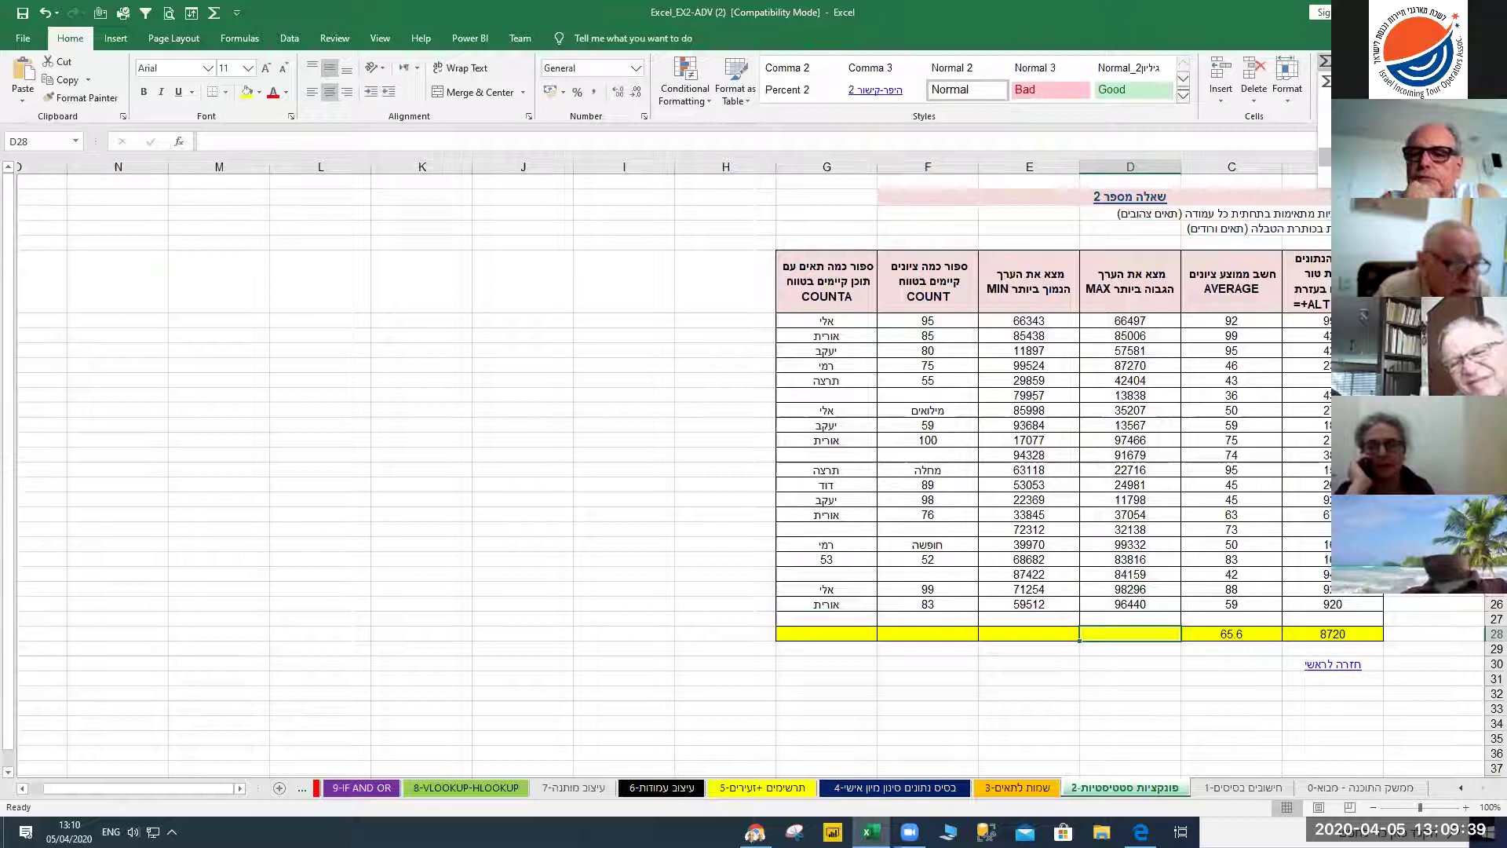
{"action": "type", "text": "=MAX("}
{"action": "key", "text": "Right"}
{"action": "key", "text": "shift+Right"}
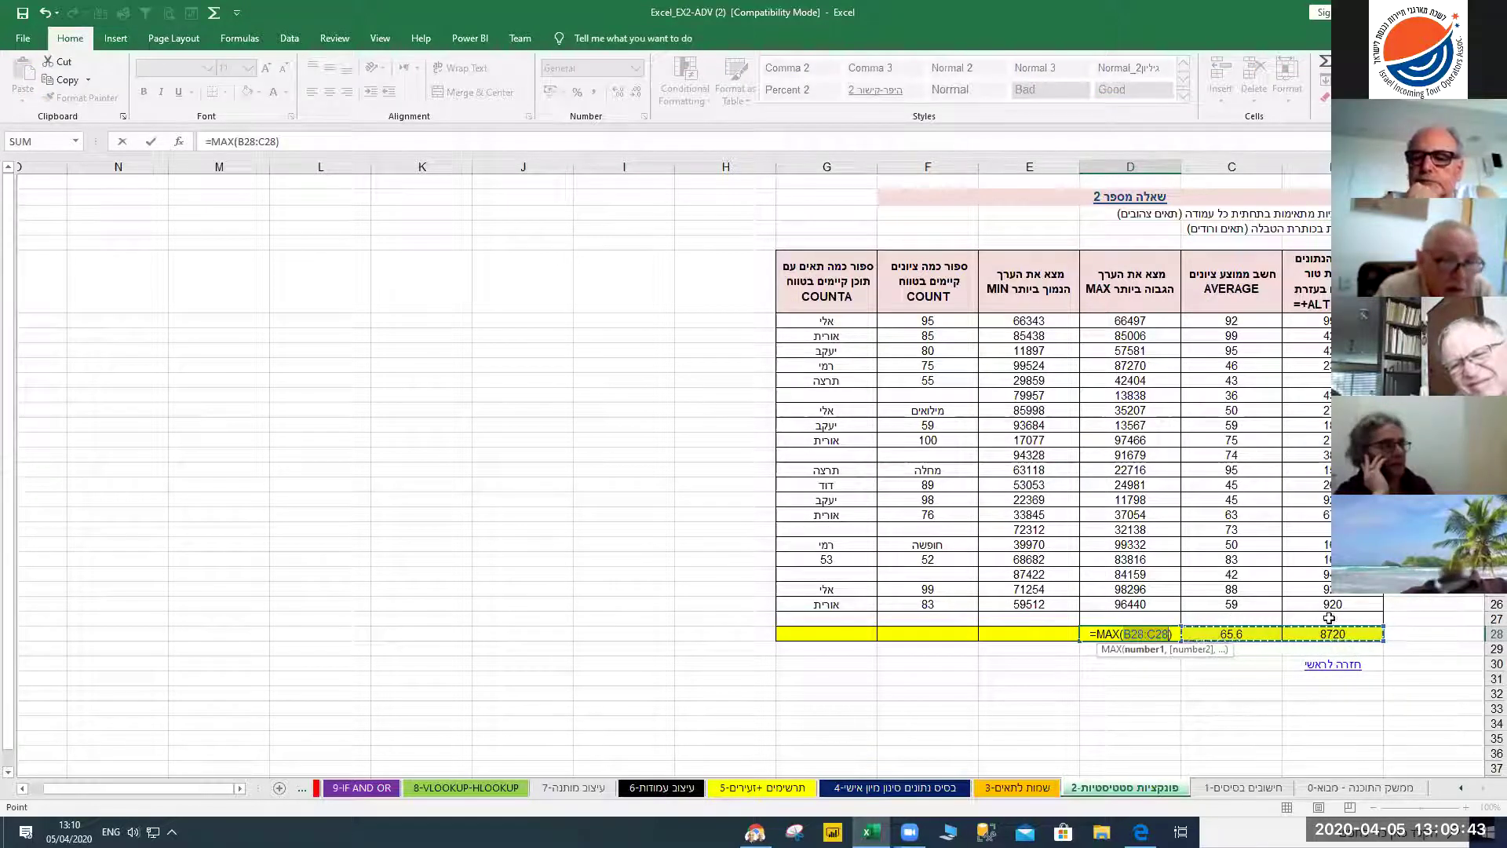
{"action": "left_click_drag", "start_coordinate": [1099, 321], "coordinate": [1121, 604]}
{"action": "key", "text": "Return"}
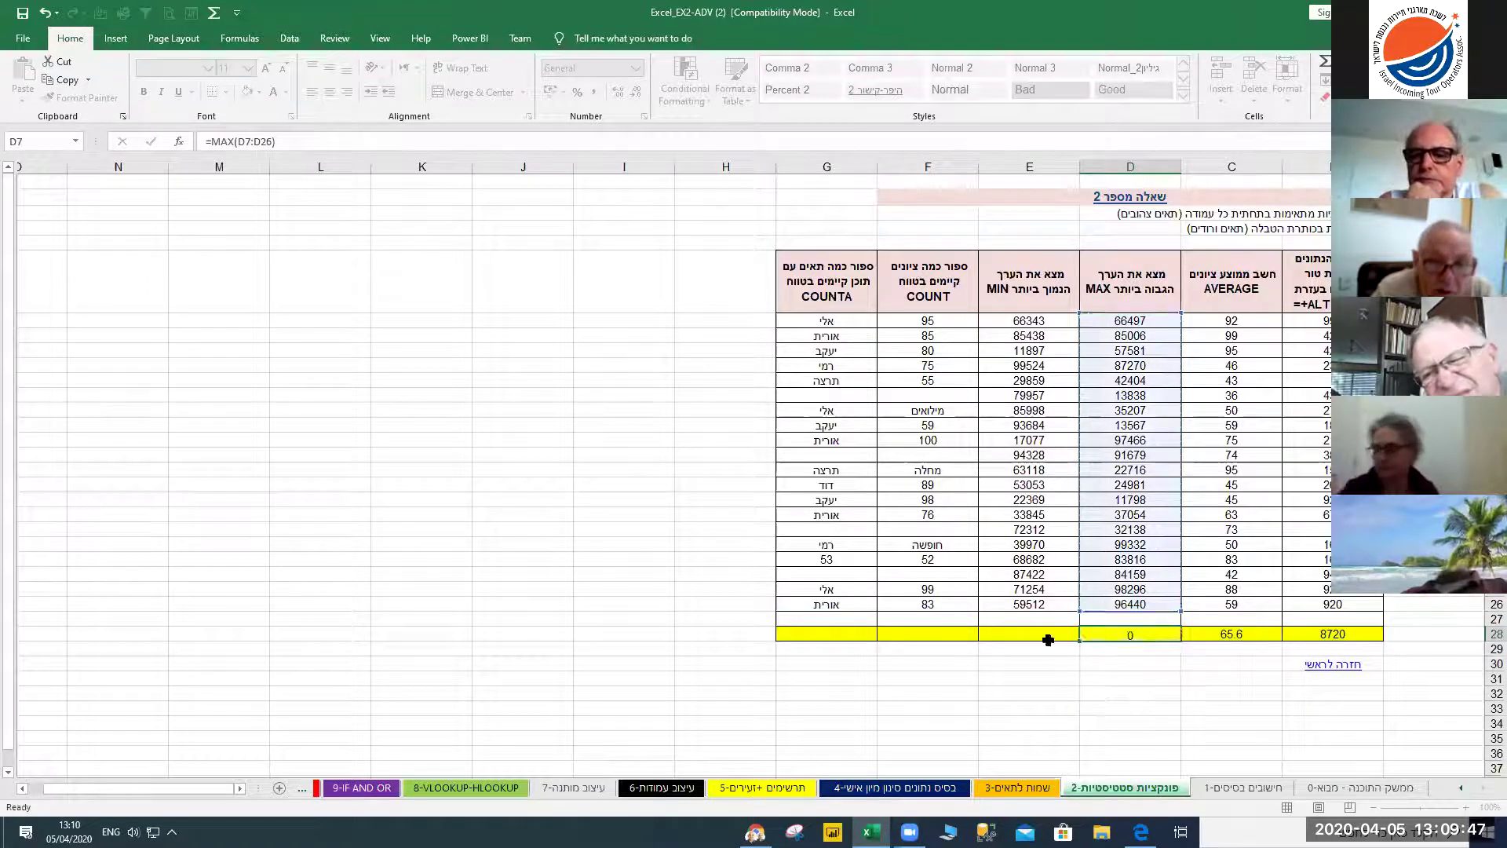
Find the lowest value of E7:E26 in summary cell E28 with the MIN function
{"action": "left_click", "coordinate": [997, 634]}
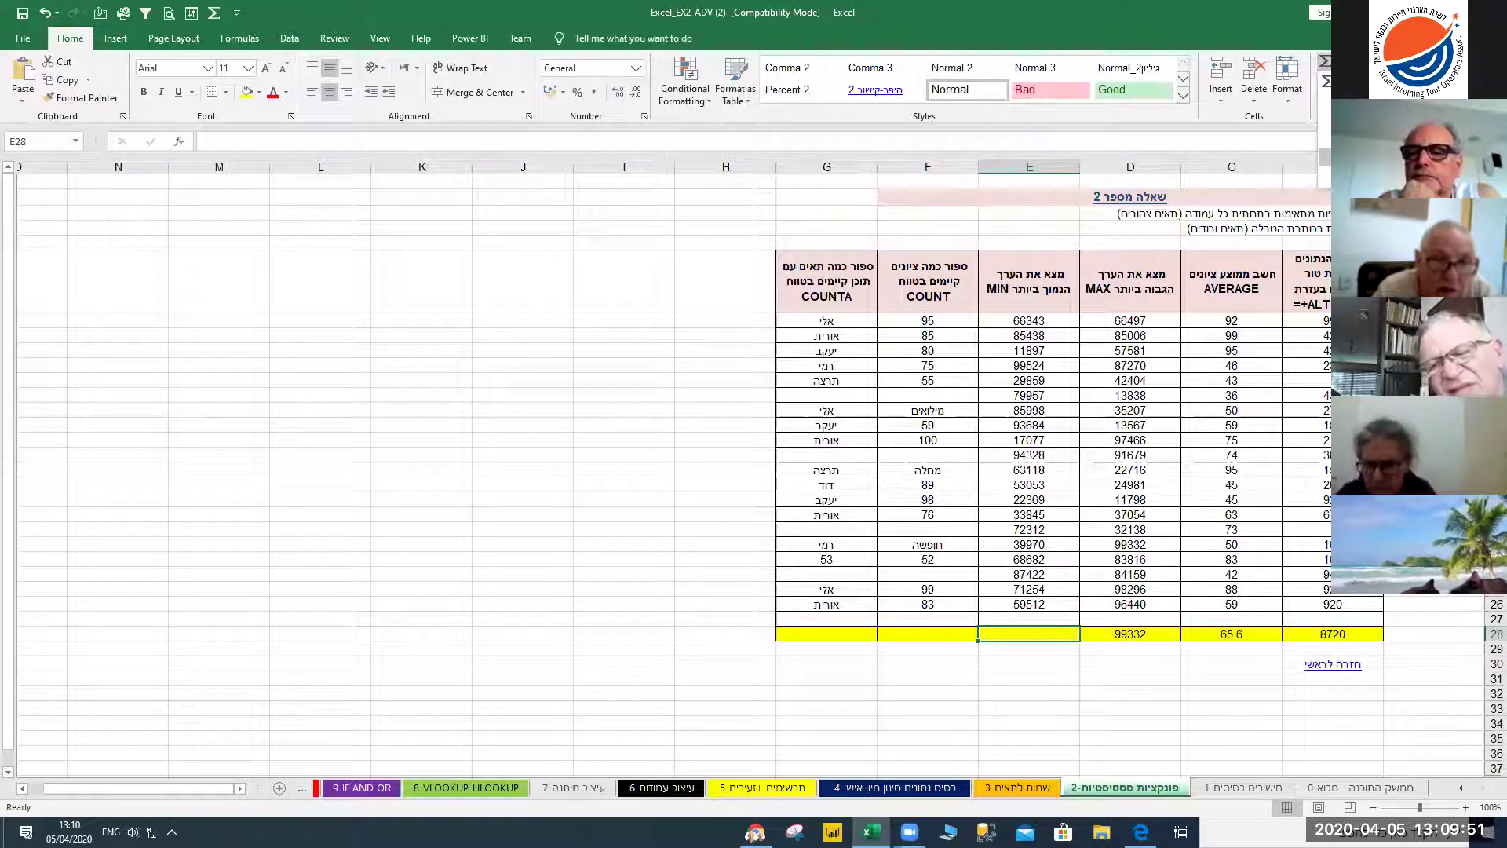
{"action": "left_click", "coordinate": [1358, 150]}
{"action": "left_click_drag", "start_coordinate": [1018, 321], "coordinate": [1034, 609]}
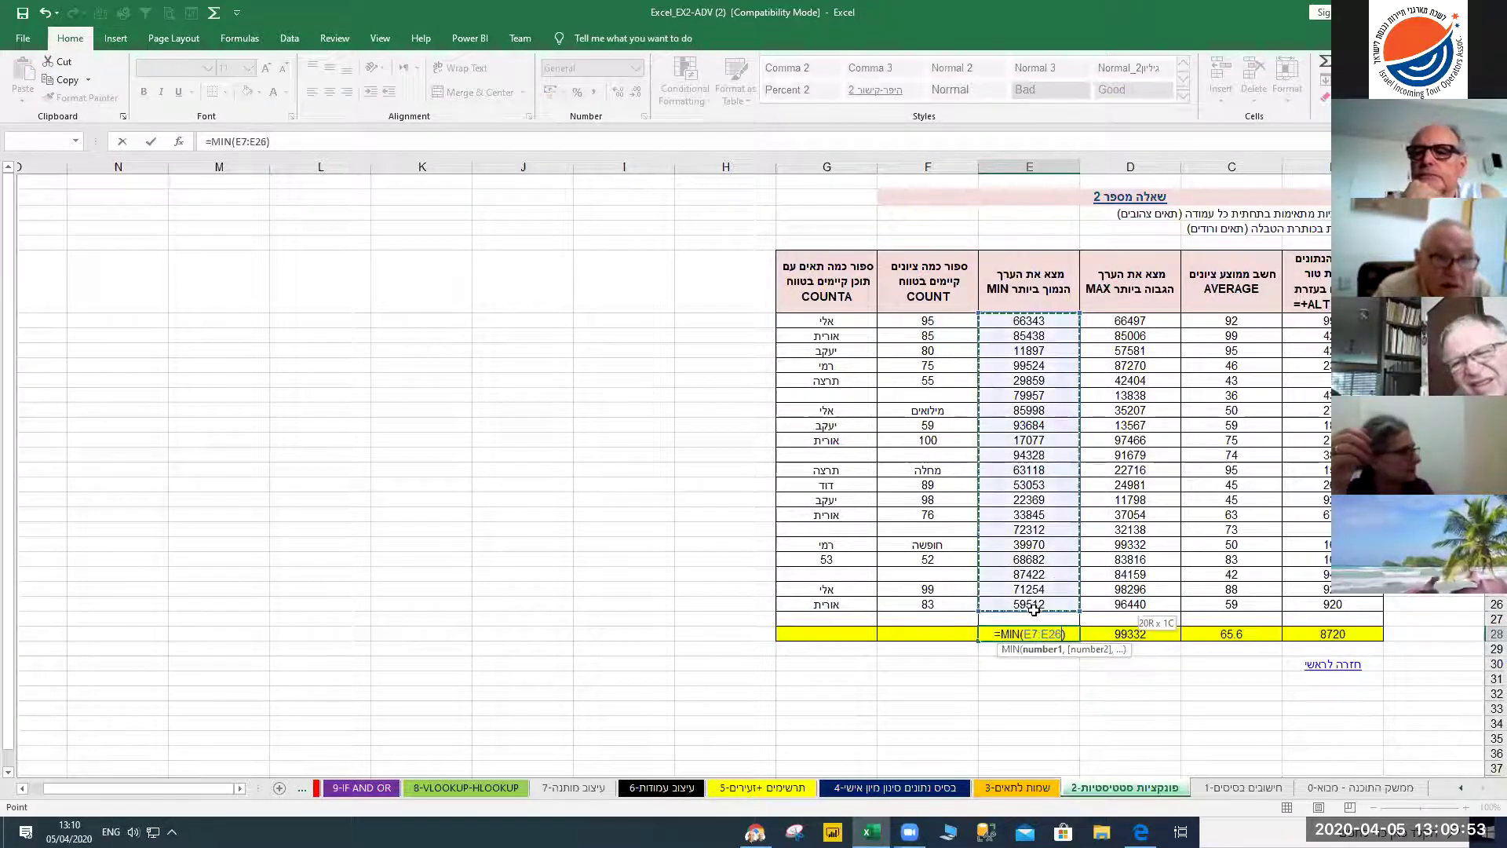
{"action": "key", "text": "Return"}
Count the numeric grades F7:F26 in summary cell F28 with COUNT, and check the formula against the text entry in F13
{"action": "left_click", "coordinate": [915, 632]}
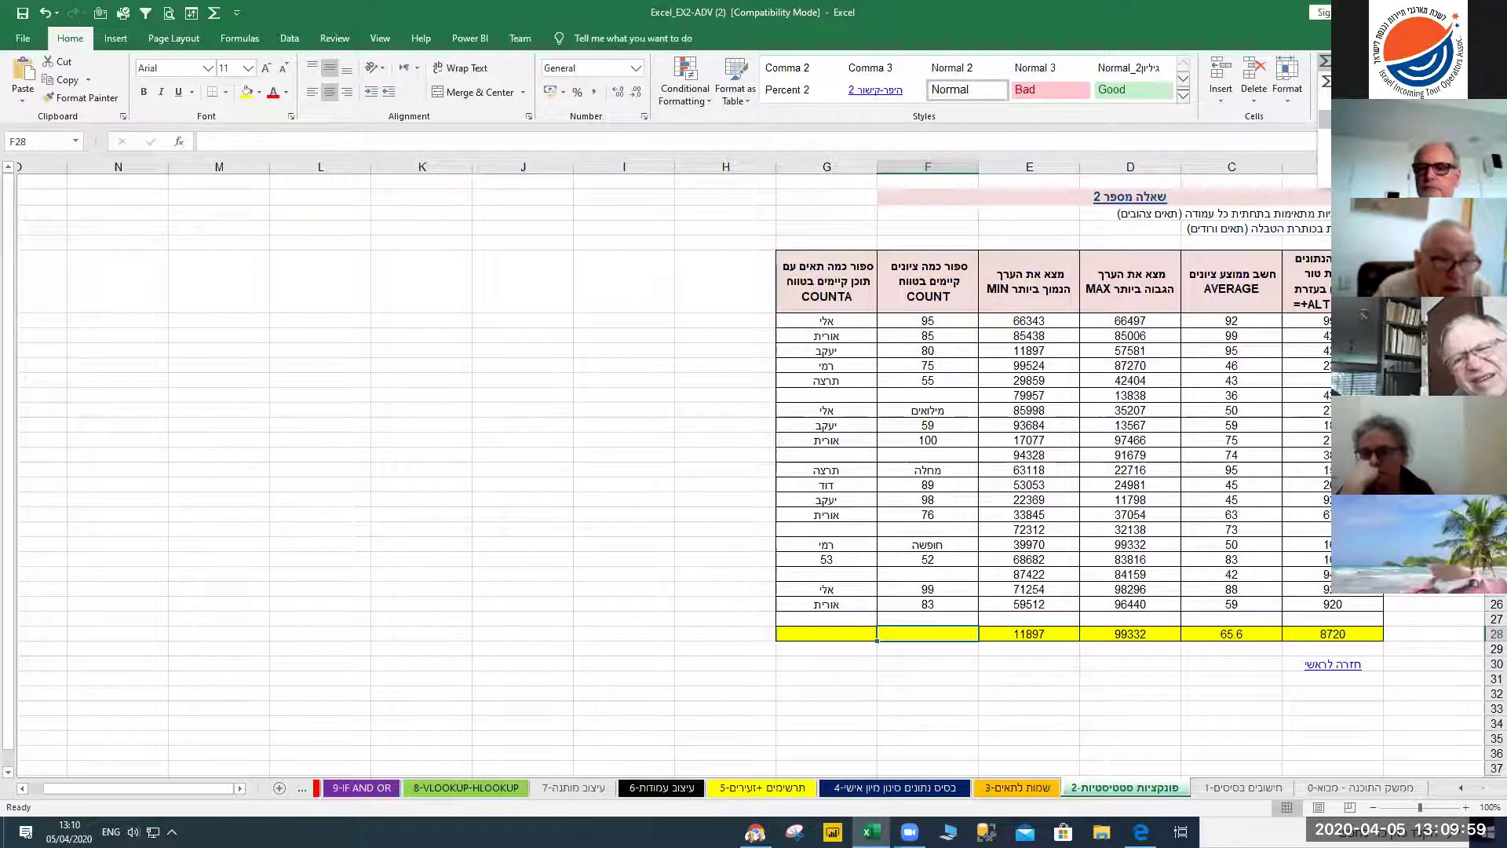
{"action": "left_click", "coordinate": [1351, 110]}
{"action": "left_click_drag", "start_coordinate": [924, 318], "coordinate": [915, 604]}
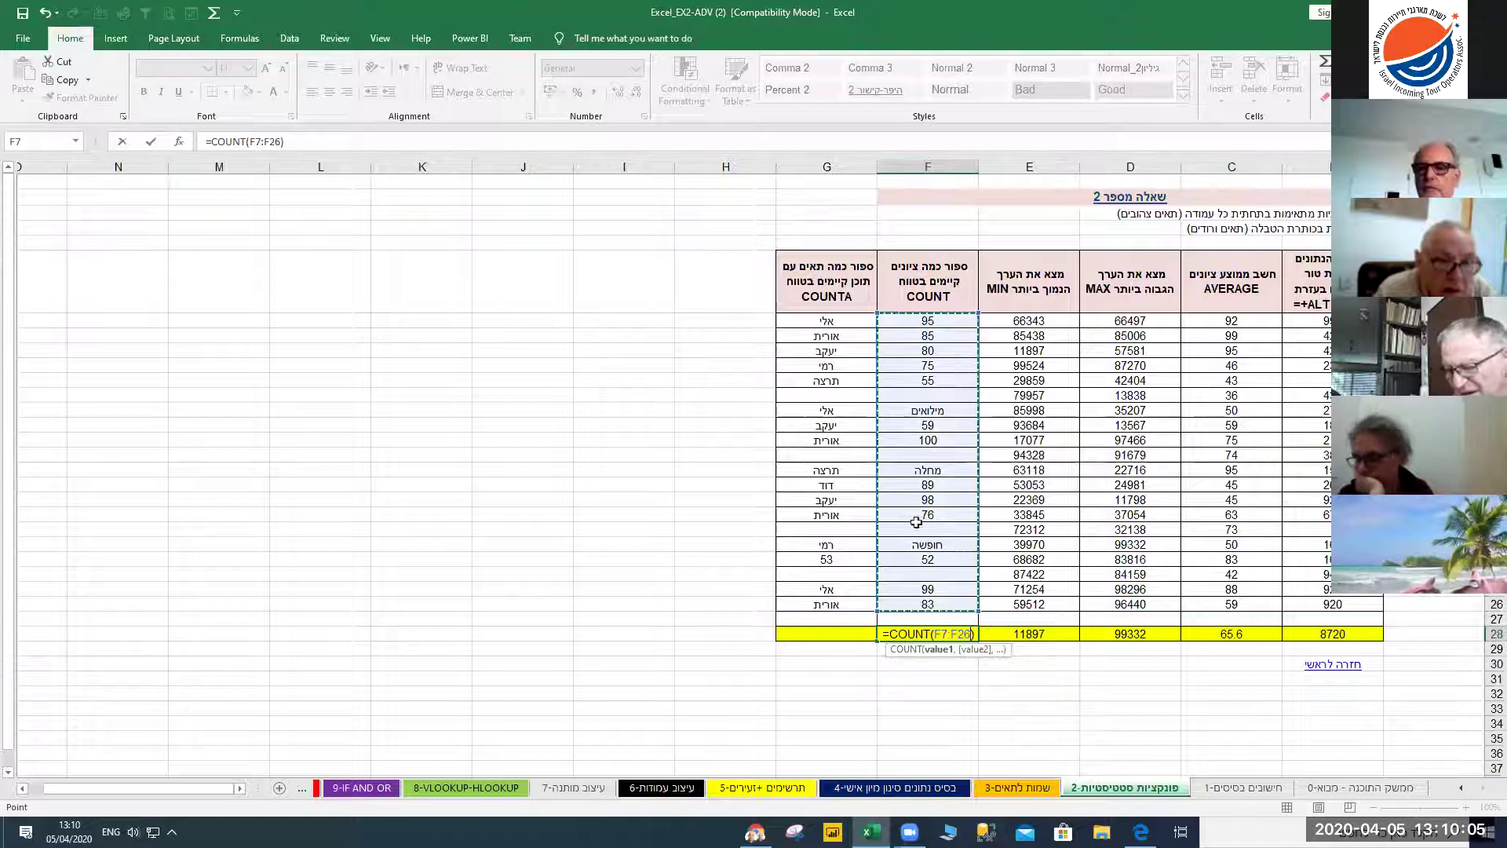
{"action": "key", "text": "Return"}
{"action": "left_click", "coordinate": [927, 408]}
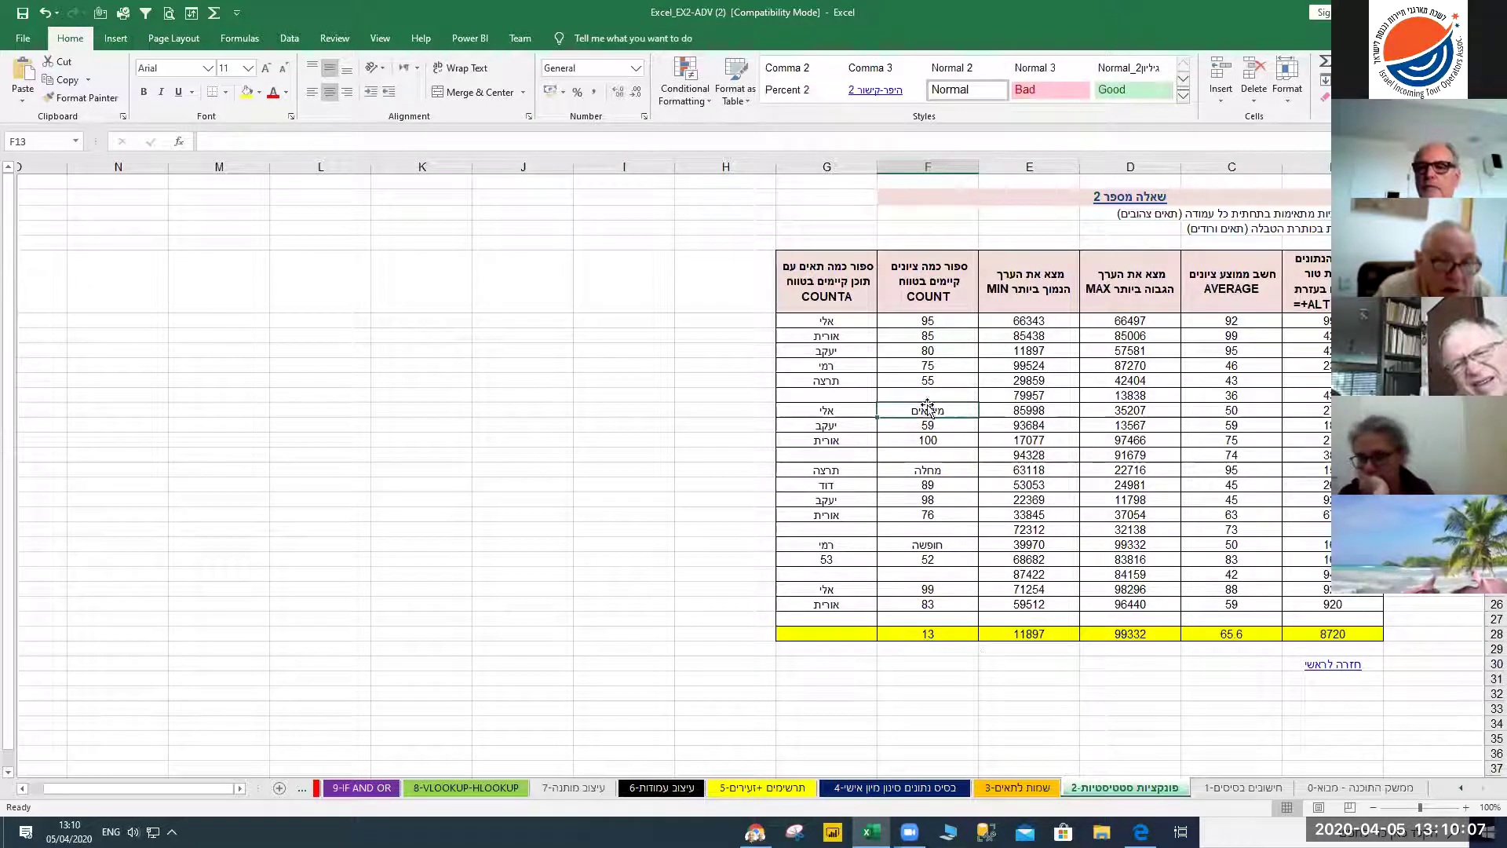
{"action": "left_click", "coordinate": [921, 633]}
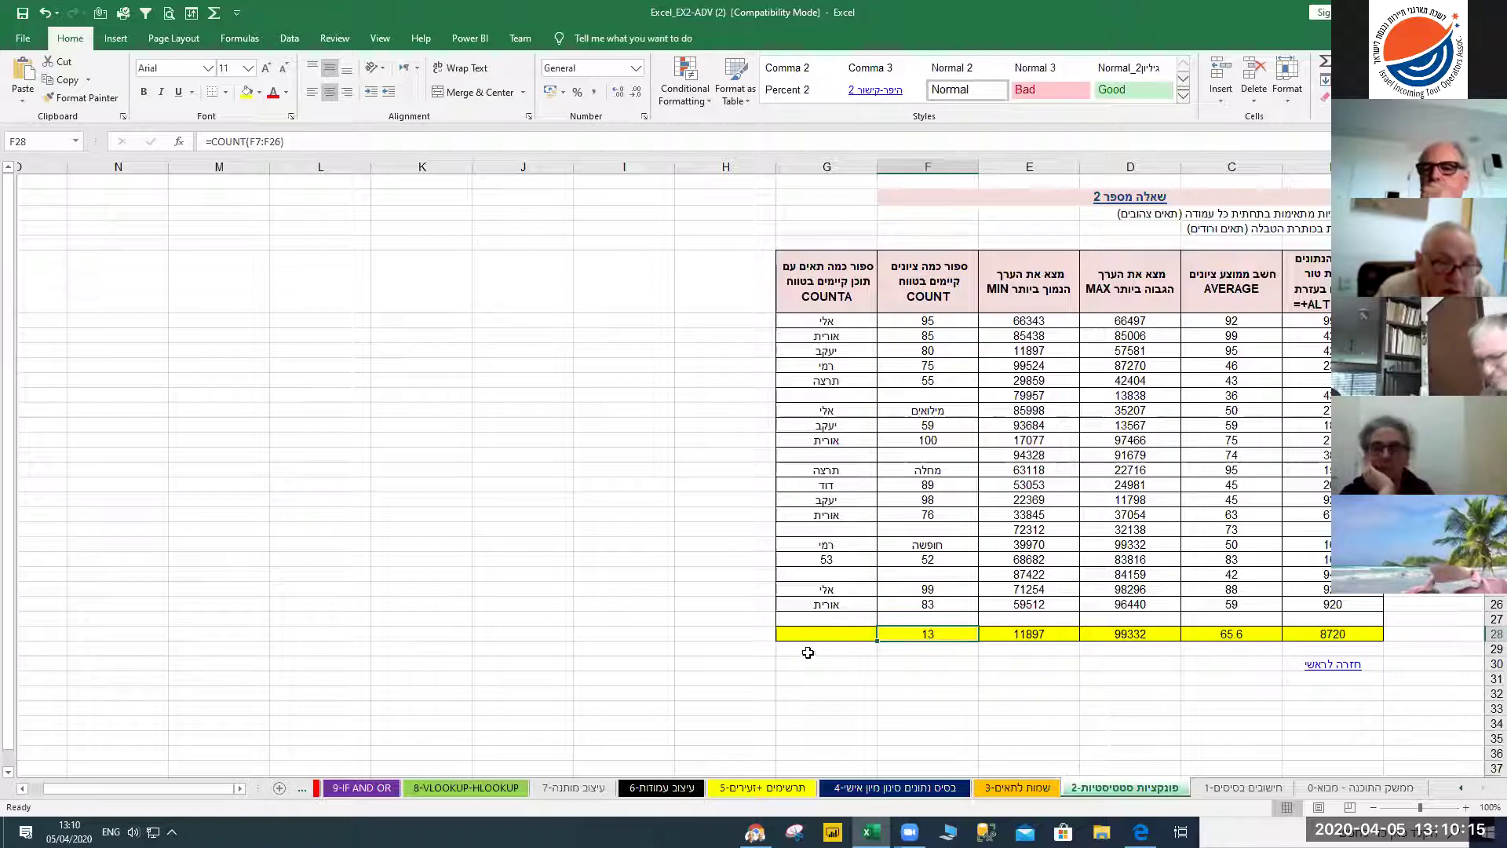
Enter 0 in the empty cell F21 to test its effect on the COUNT formula, and clear the cell again
{"action": "left_click", "coordinate": [912, 531]}
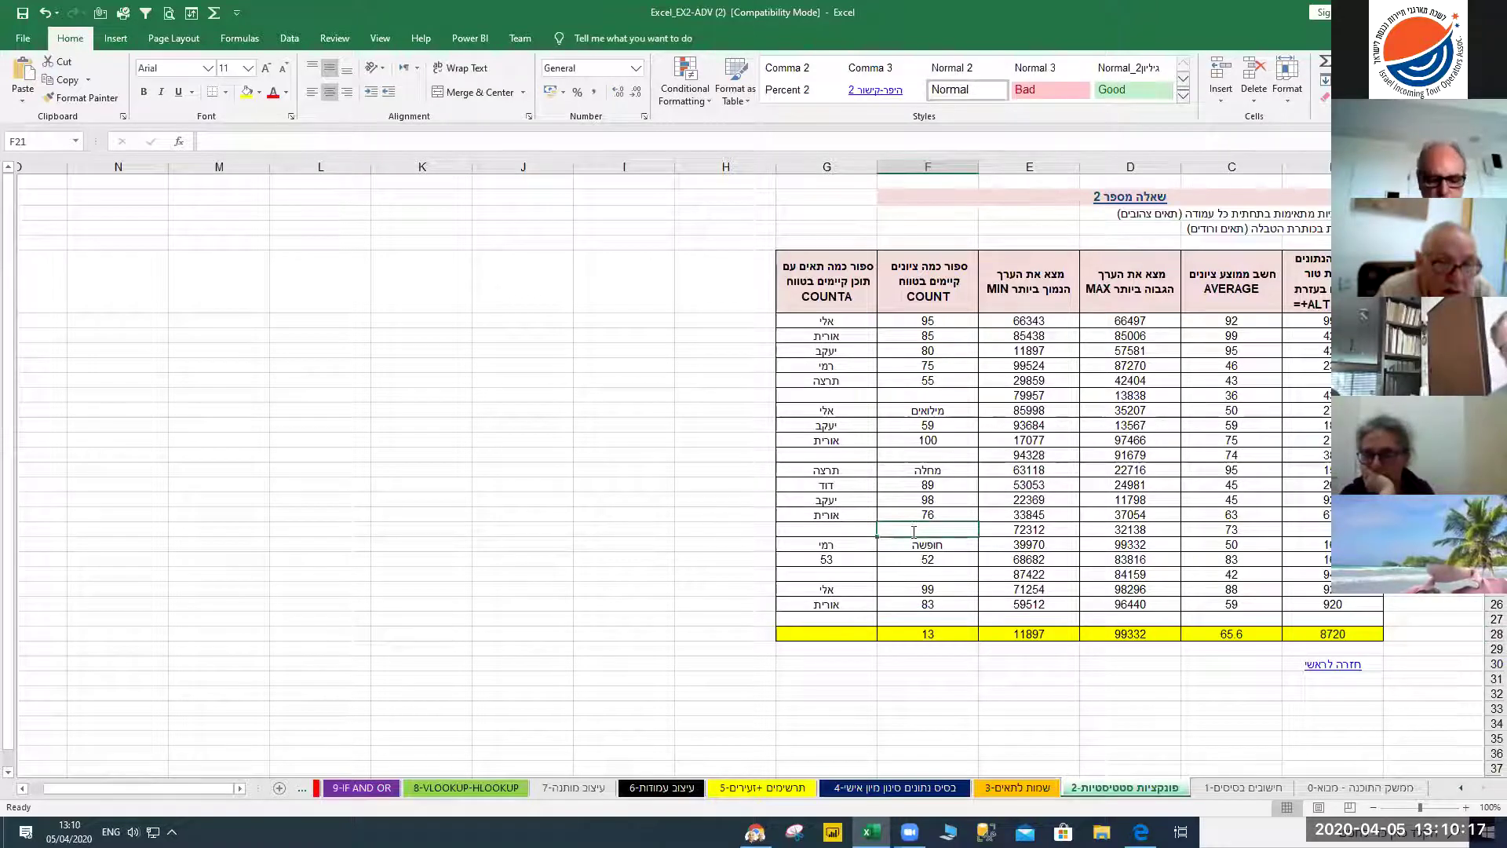
{"action": "type", "text": "0"}
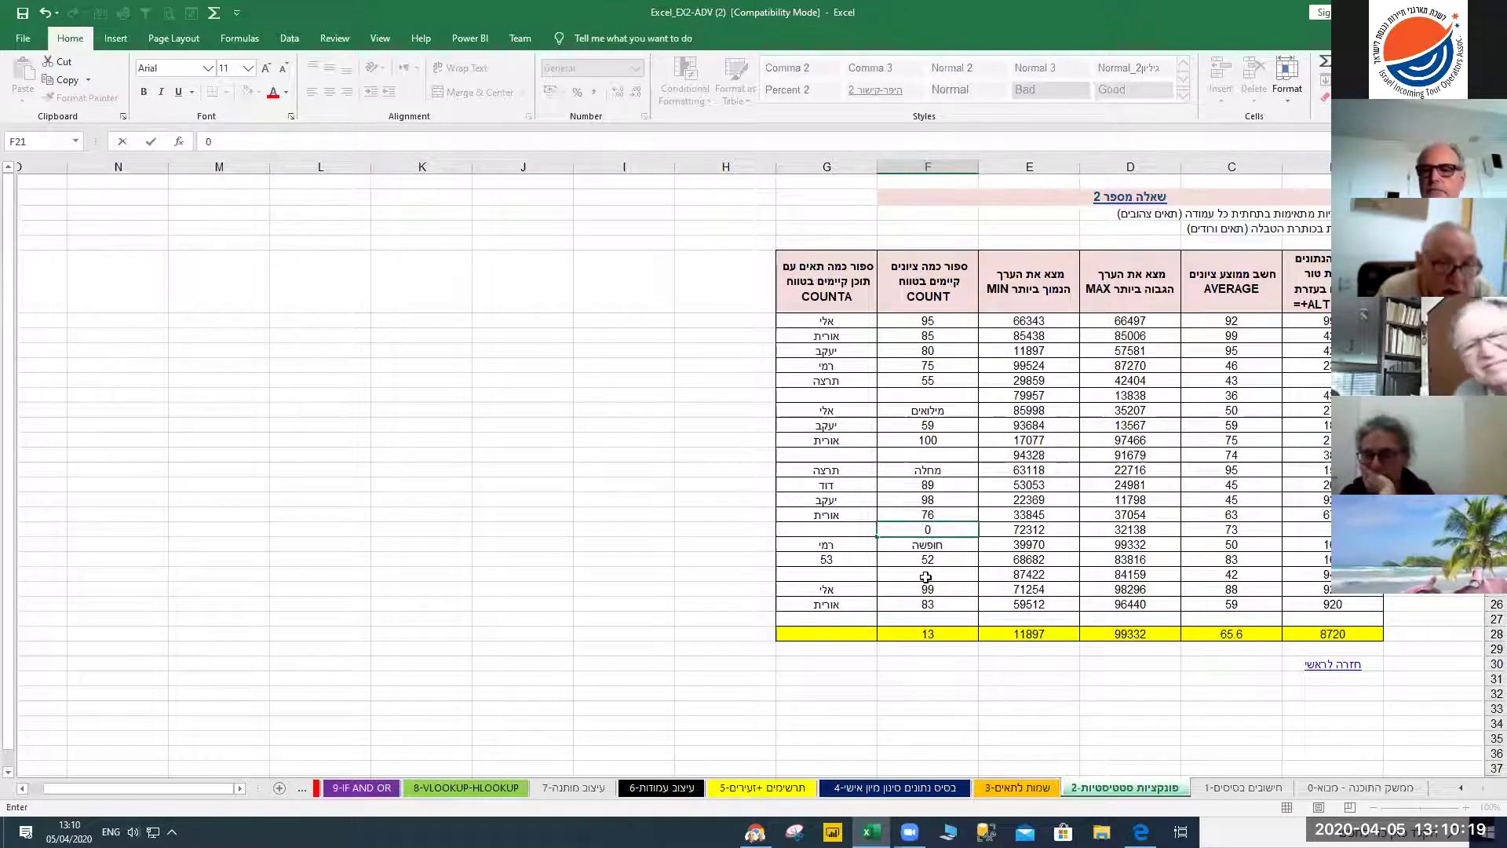
{"action": "key", "text": "Return"}
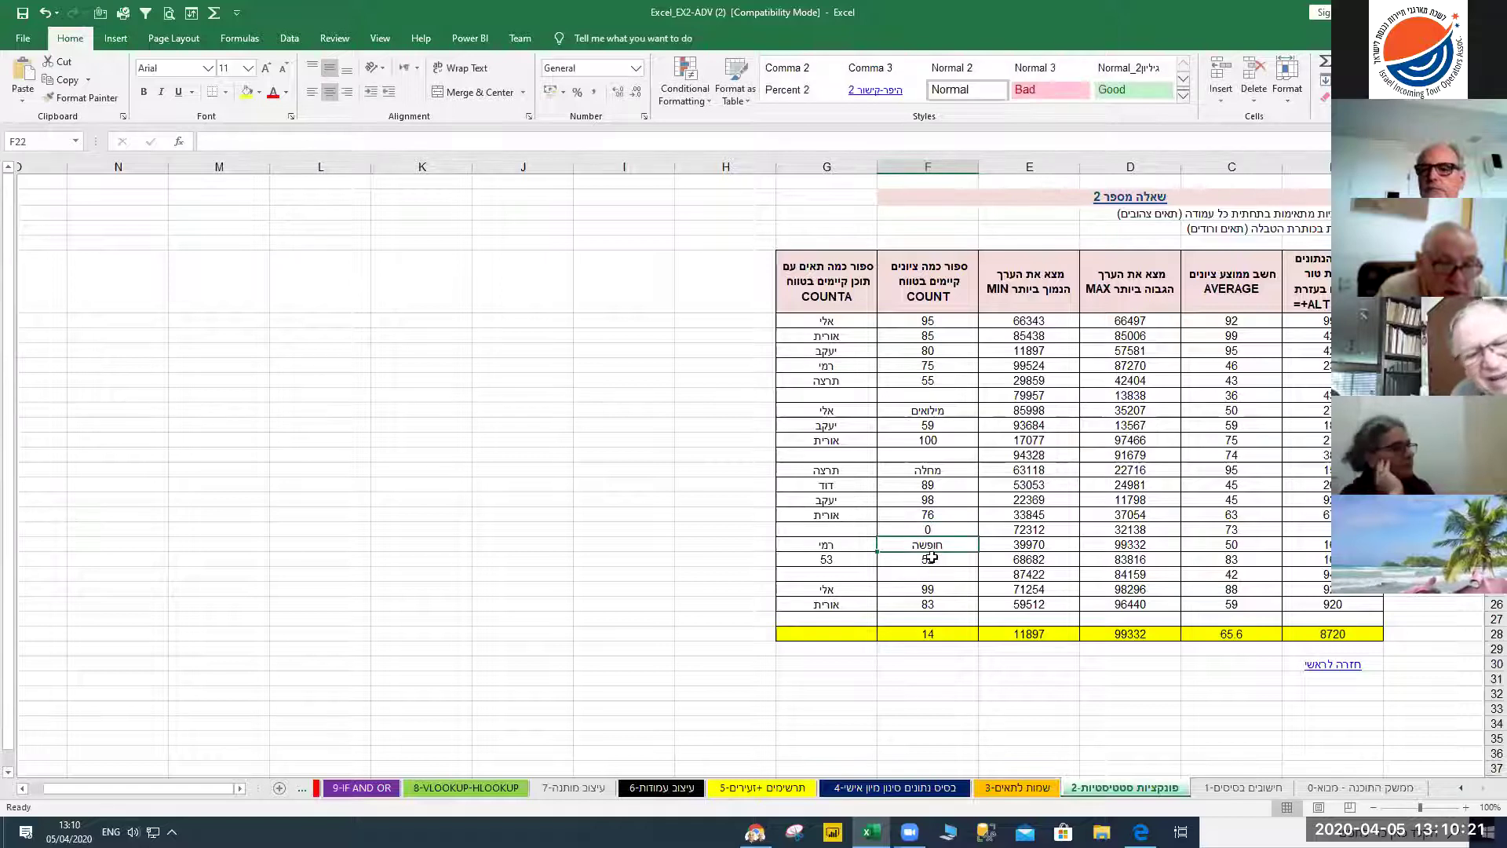
{"action": "left_click", "coordinate": [920, 531]}
{"action": "key", "text": "Delete"}
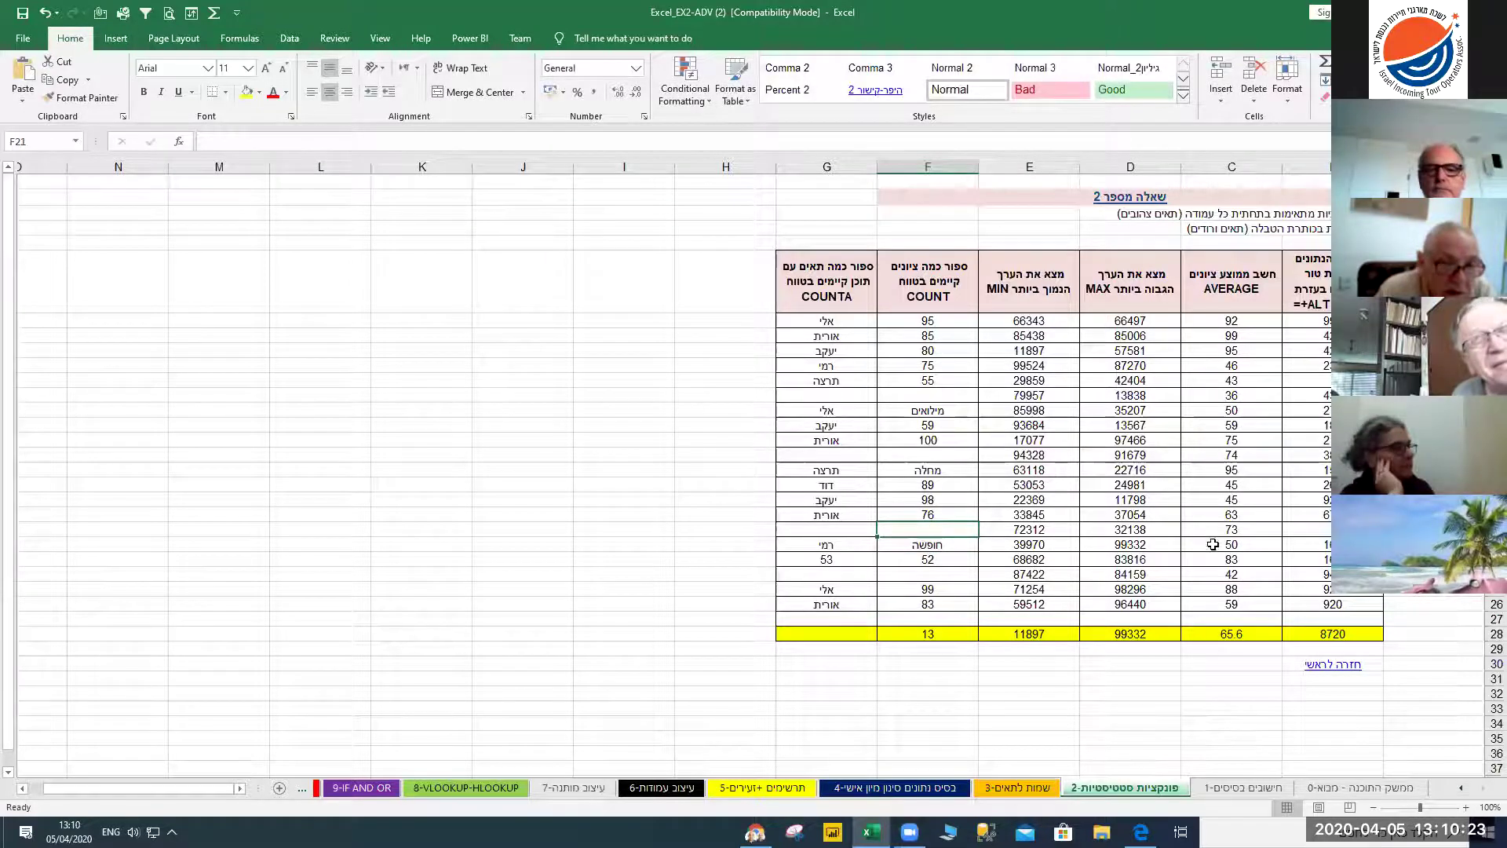
Clear C18, try 0 in it to compare the effect on the average, and empty the cell again
{"action": "left_click", "coordinate": [1222, 484]}
{"action": "key", "text": "Delete"}
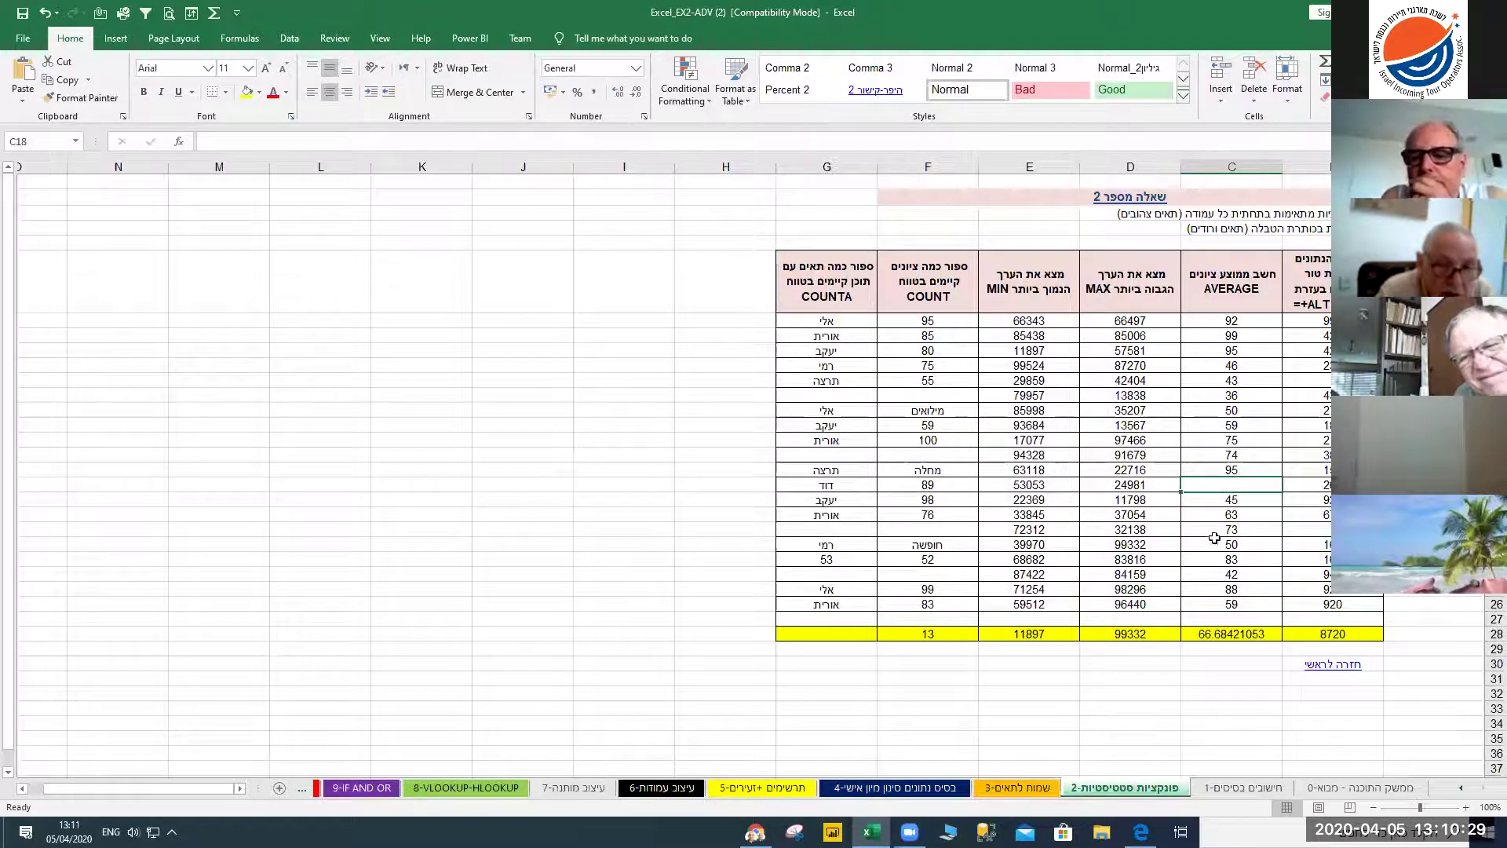
{"action": "type", "text": "0"}
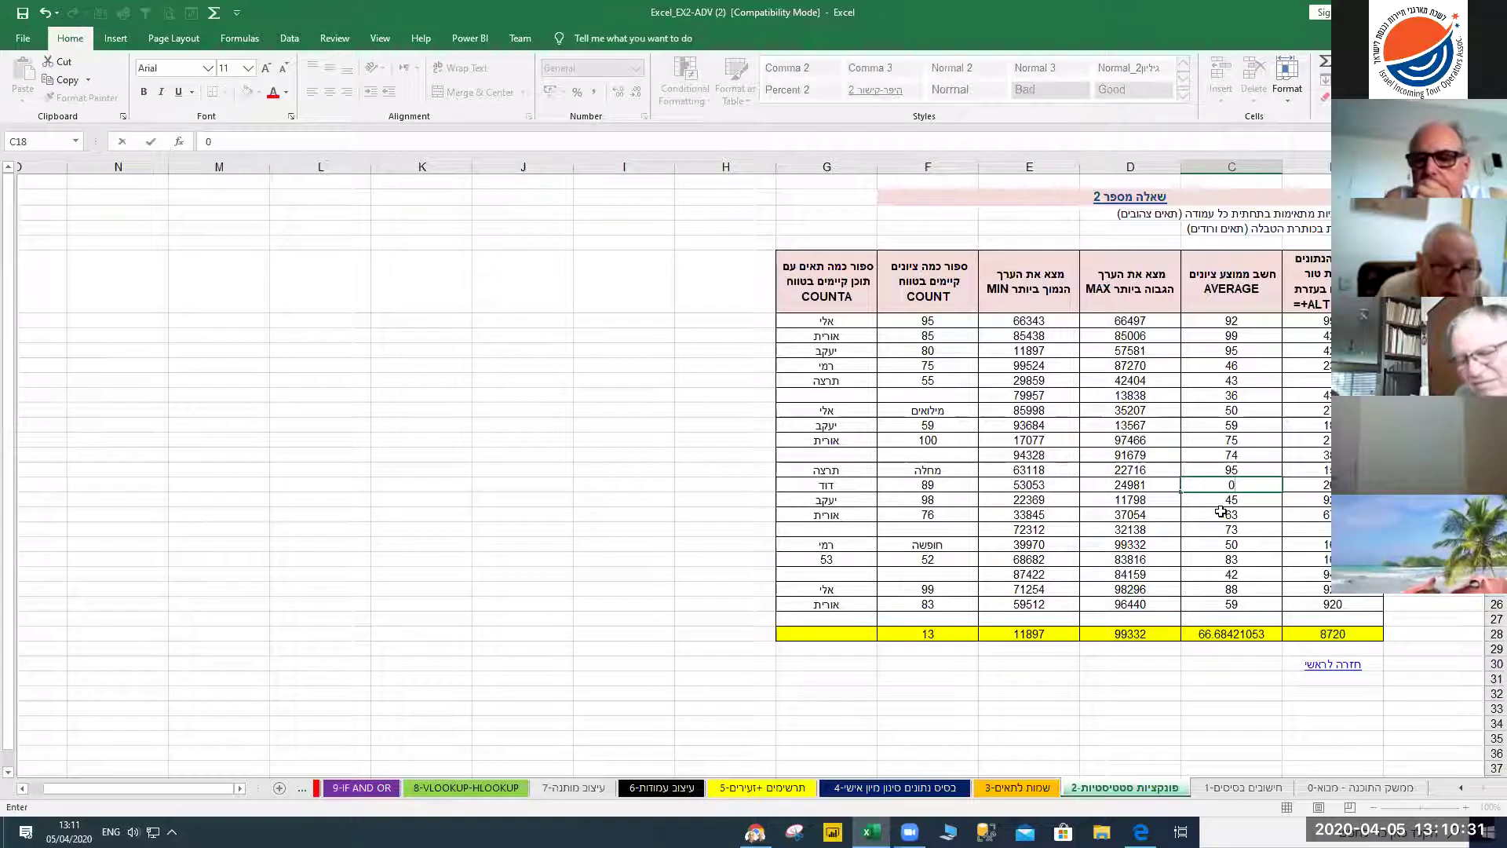
{"action": "key", "text": "Return"}
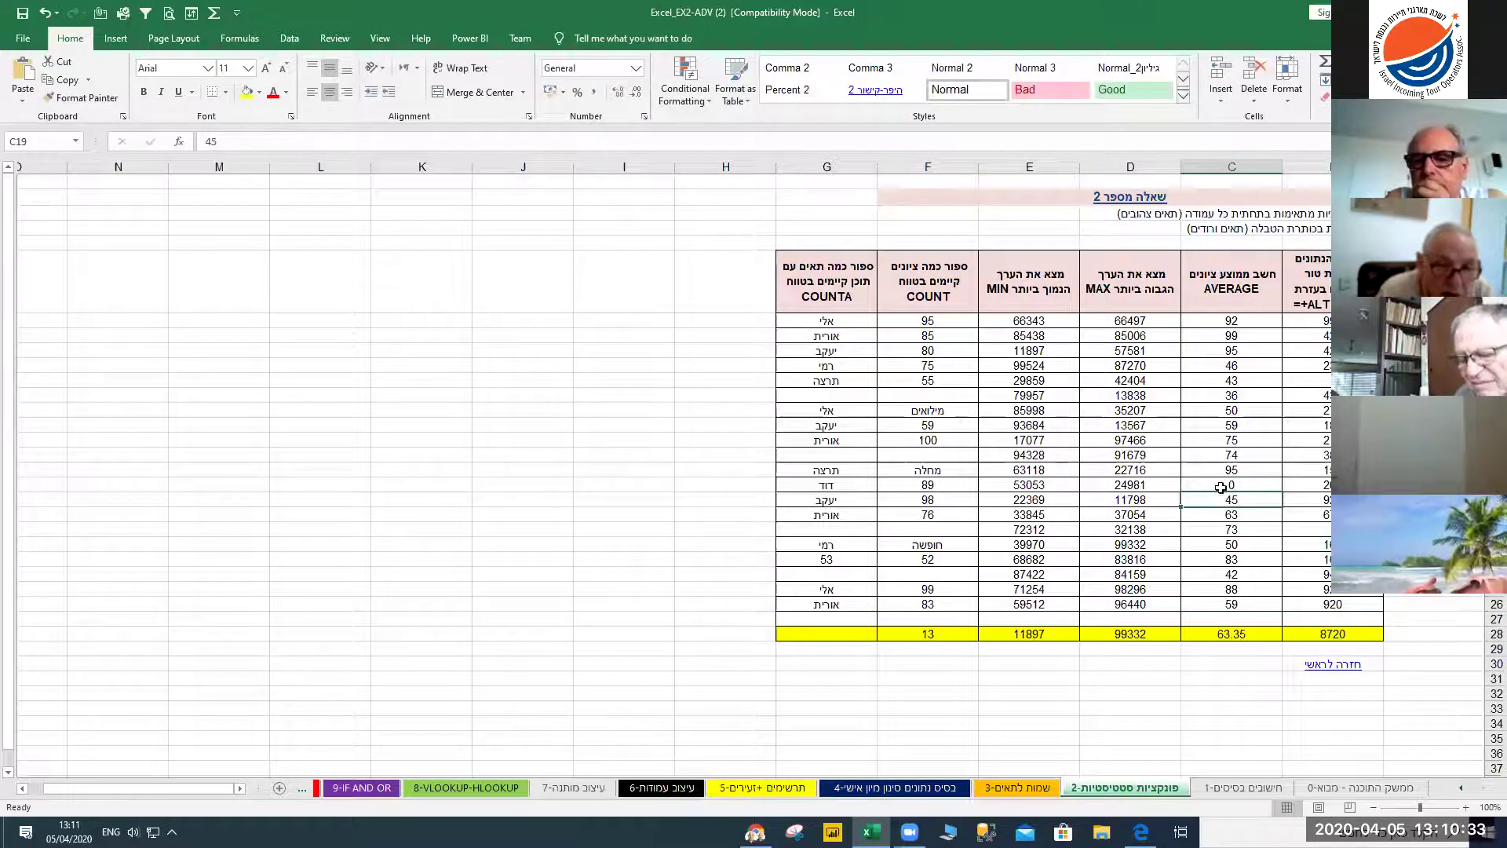
{"action": "left_click", "coordinate": [1218, 484]}
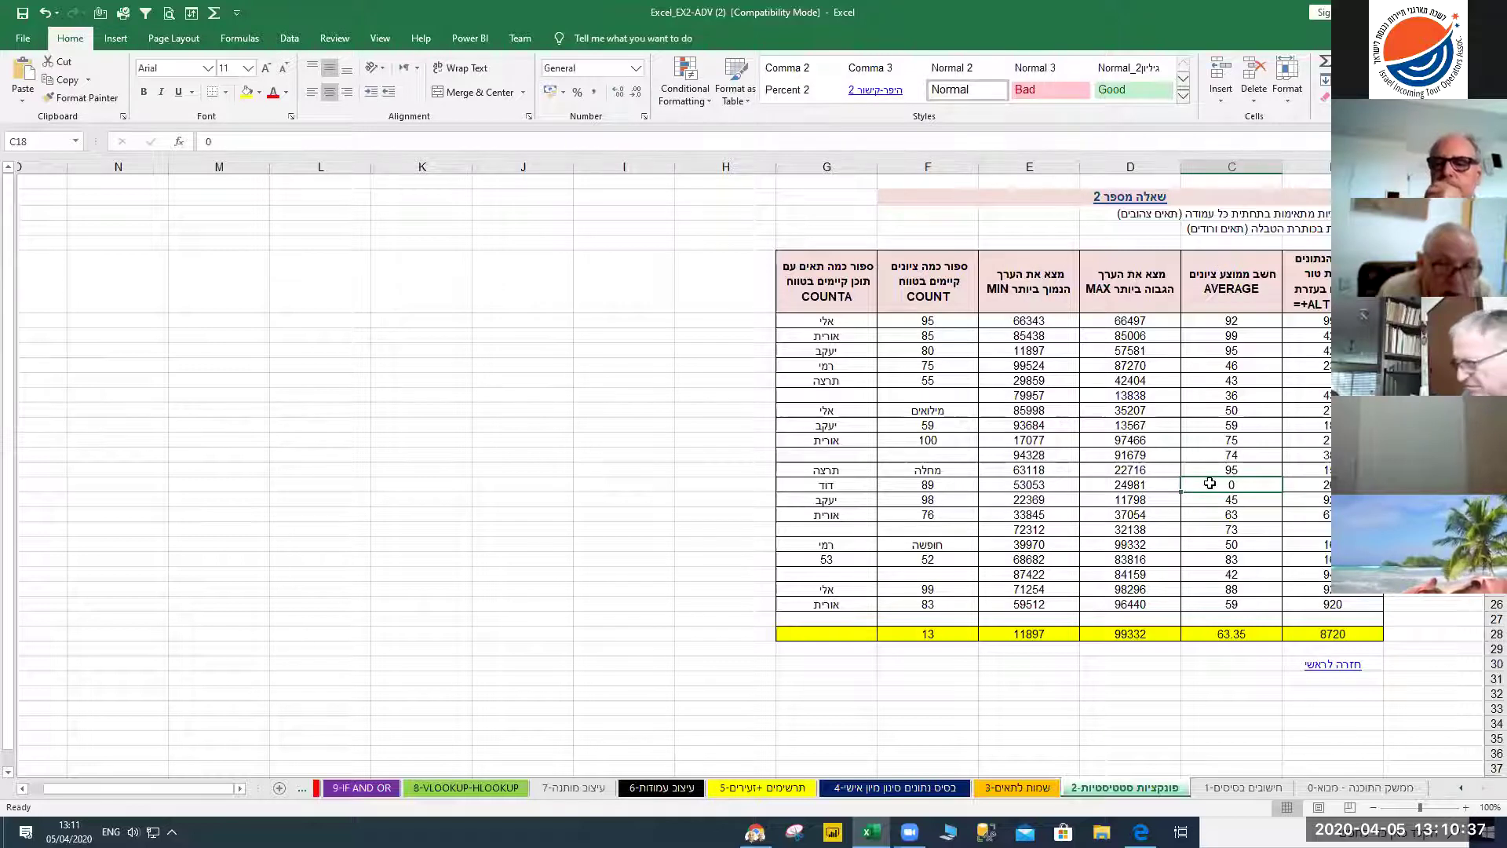
{"action": "key", "text": "Delete"}
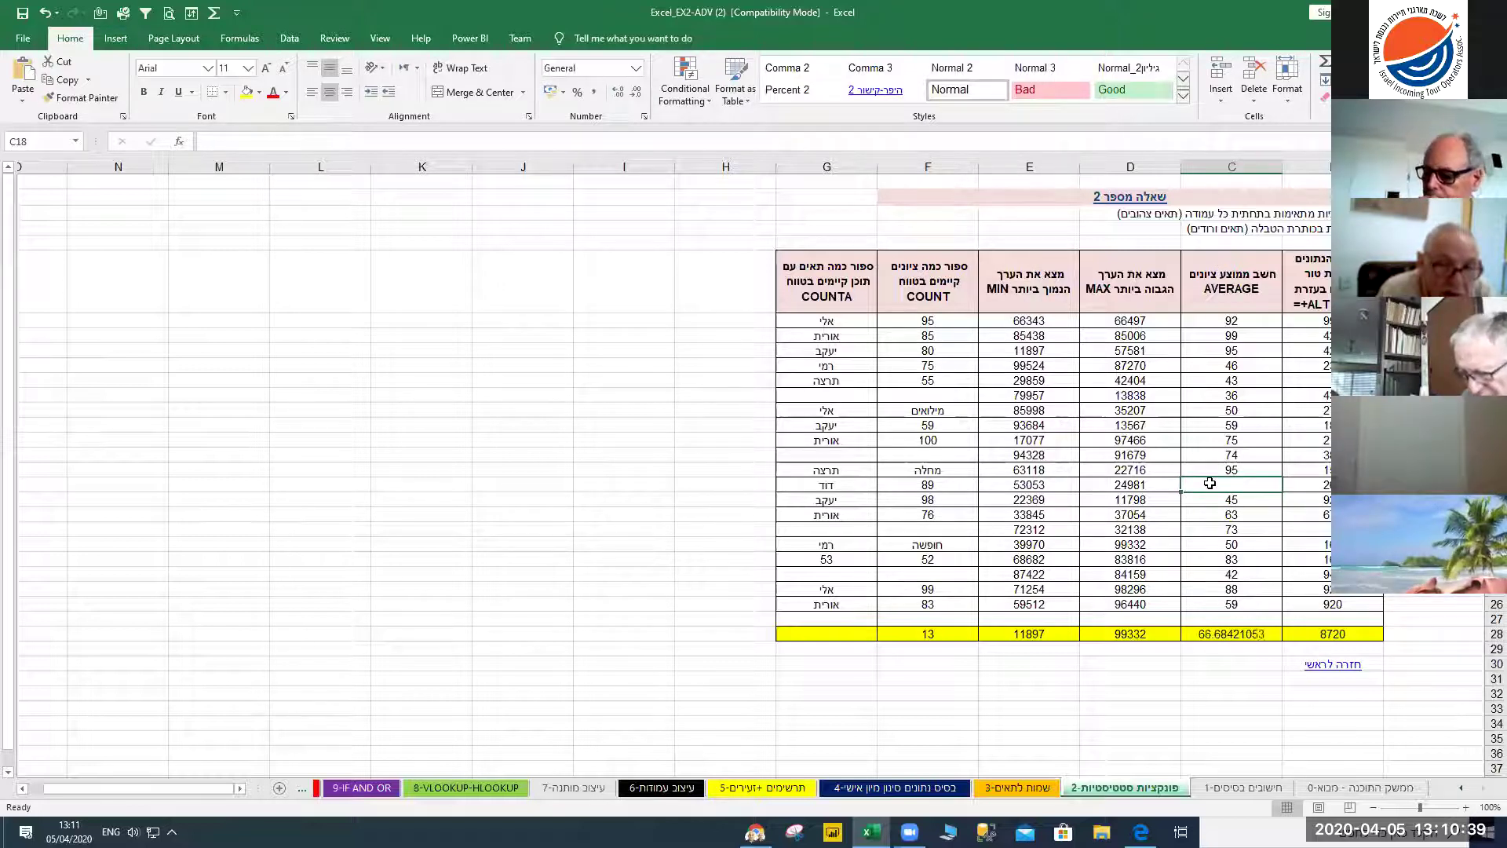
{"action": "left_click", "coordinate": [1219, 543]}
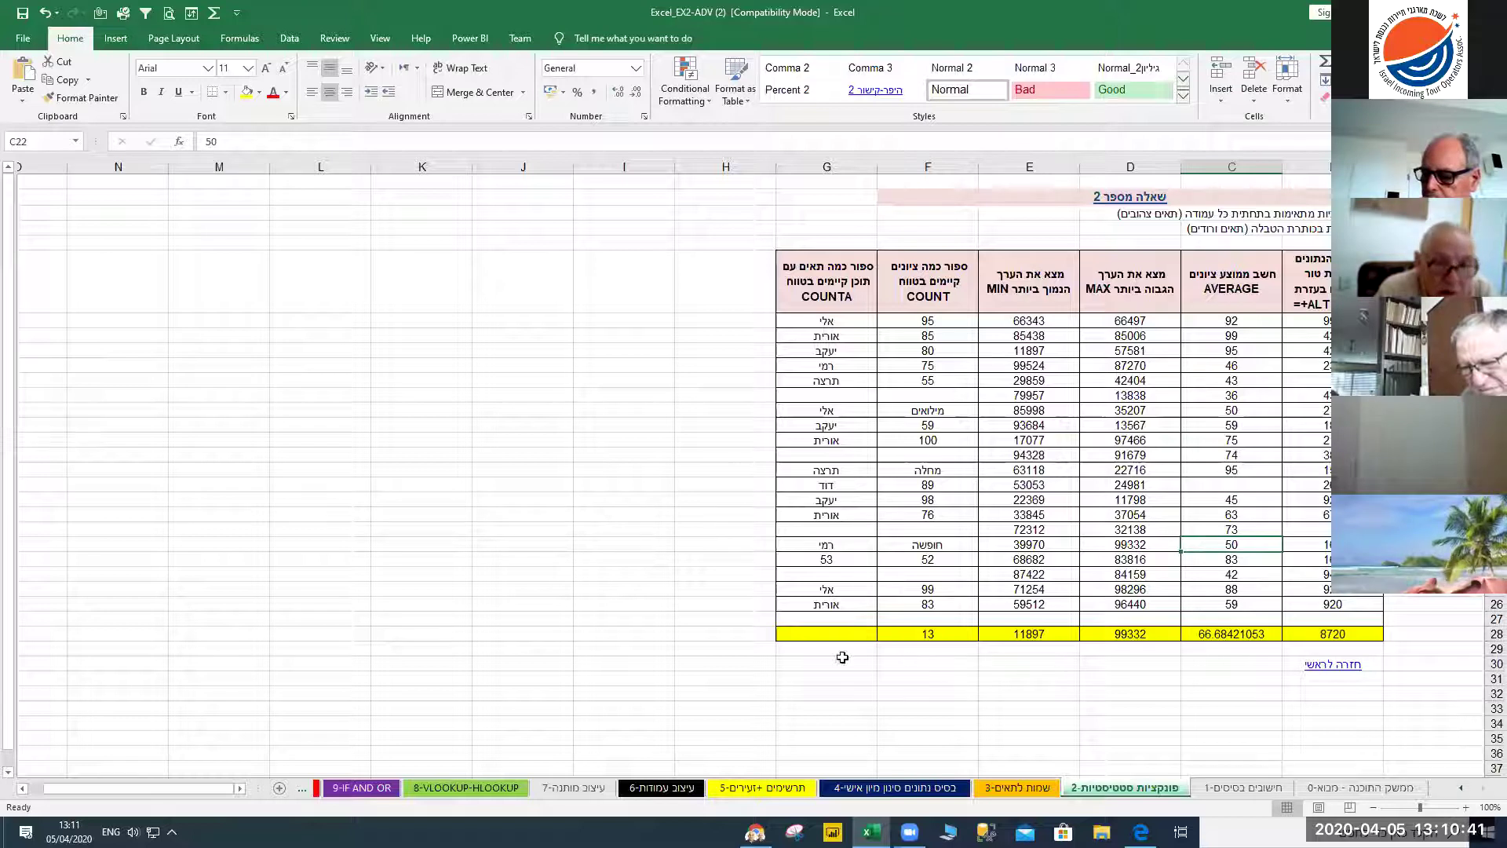
Count the non-empty cells G7:G26 in summary cell G28 with COUNTA, extending the selection from G7 to G26, and clear G28 again
{"action": "left_click", "coordinate": [805, 633]}
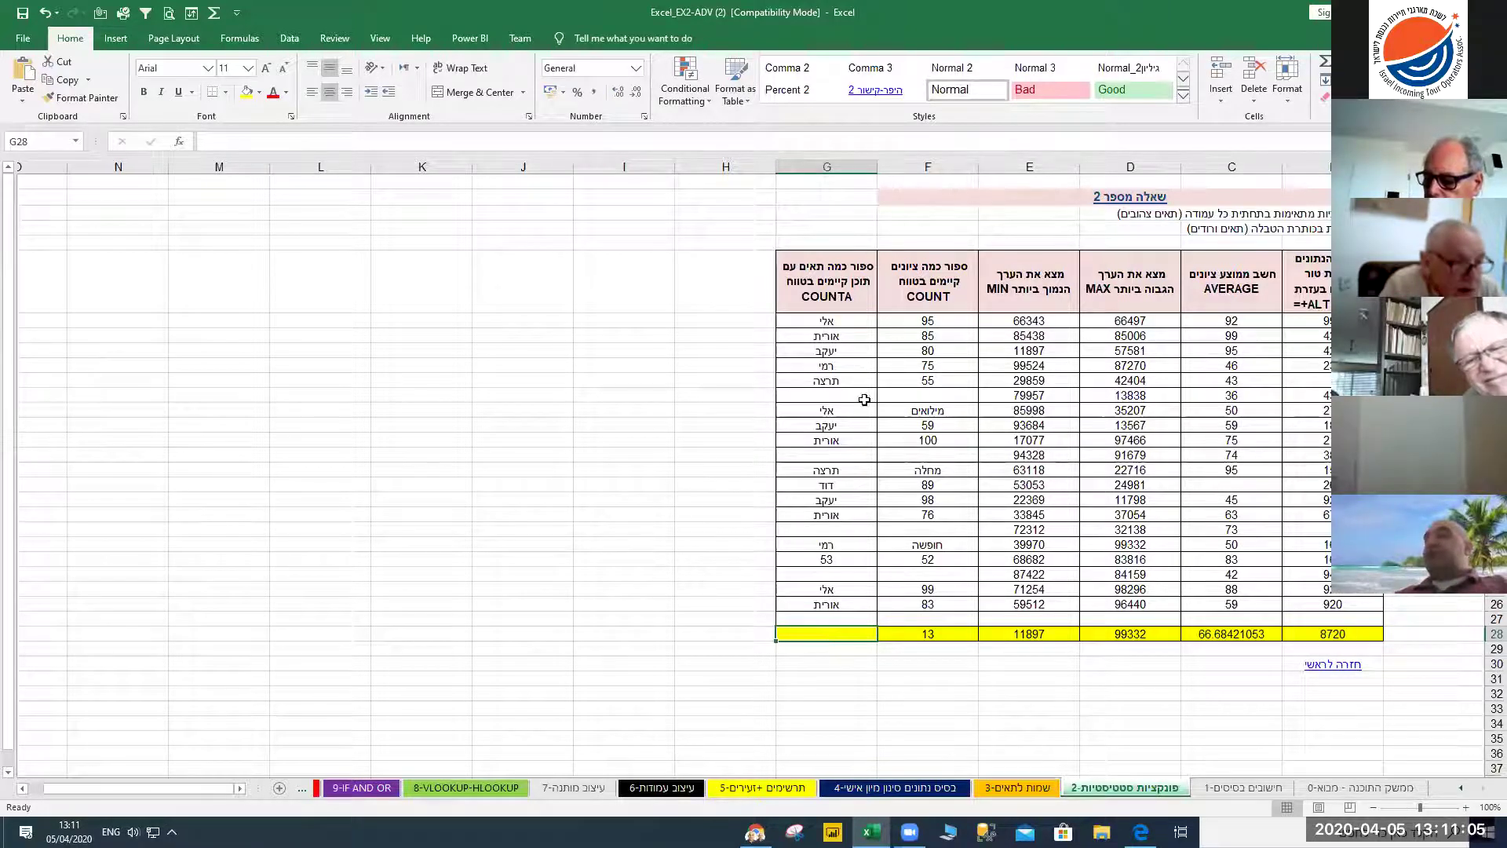
{"action": "type", "text": "="}
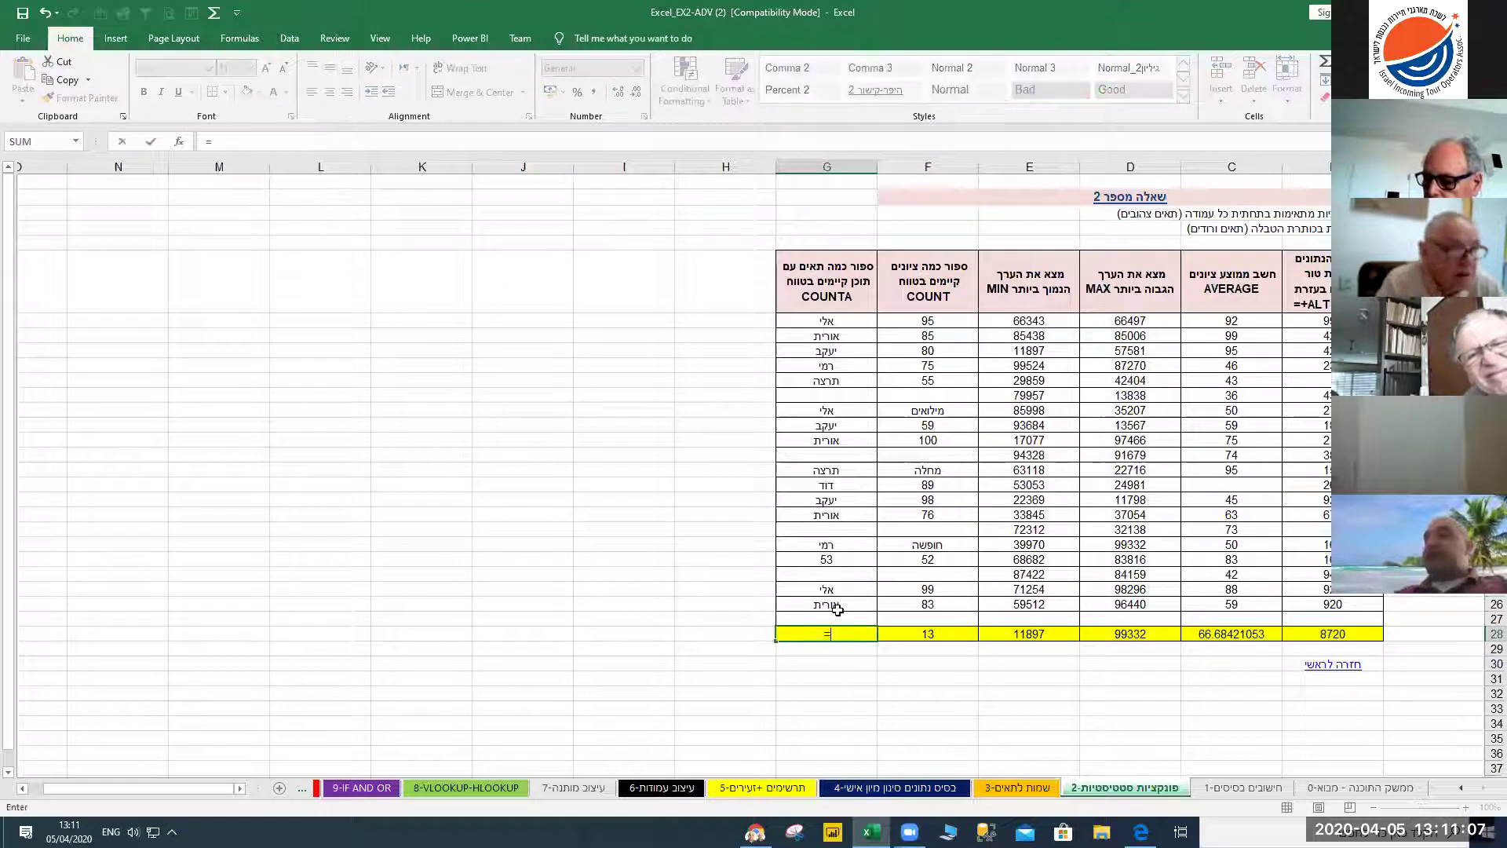
{"action": "type", "text": "C"}
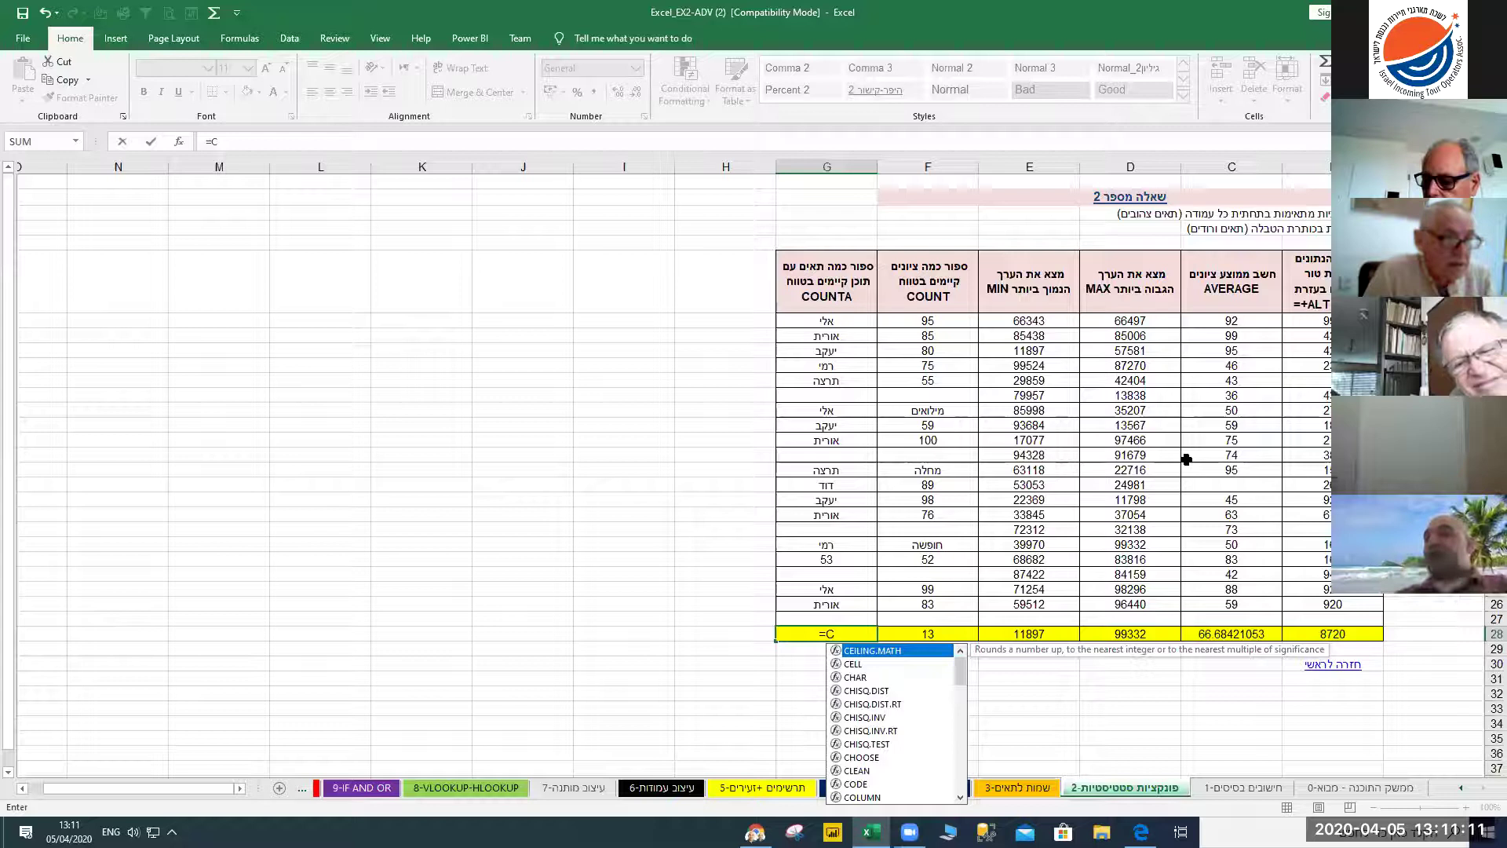
{"action": "type", "text": "O"}
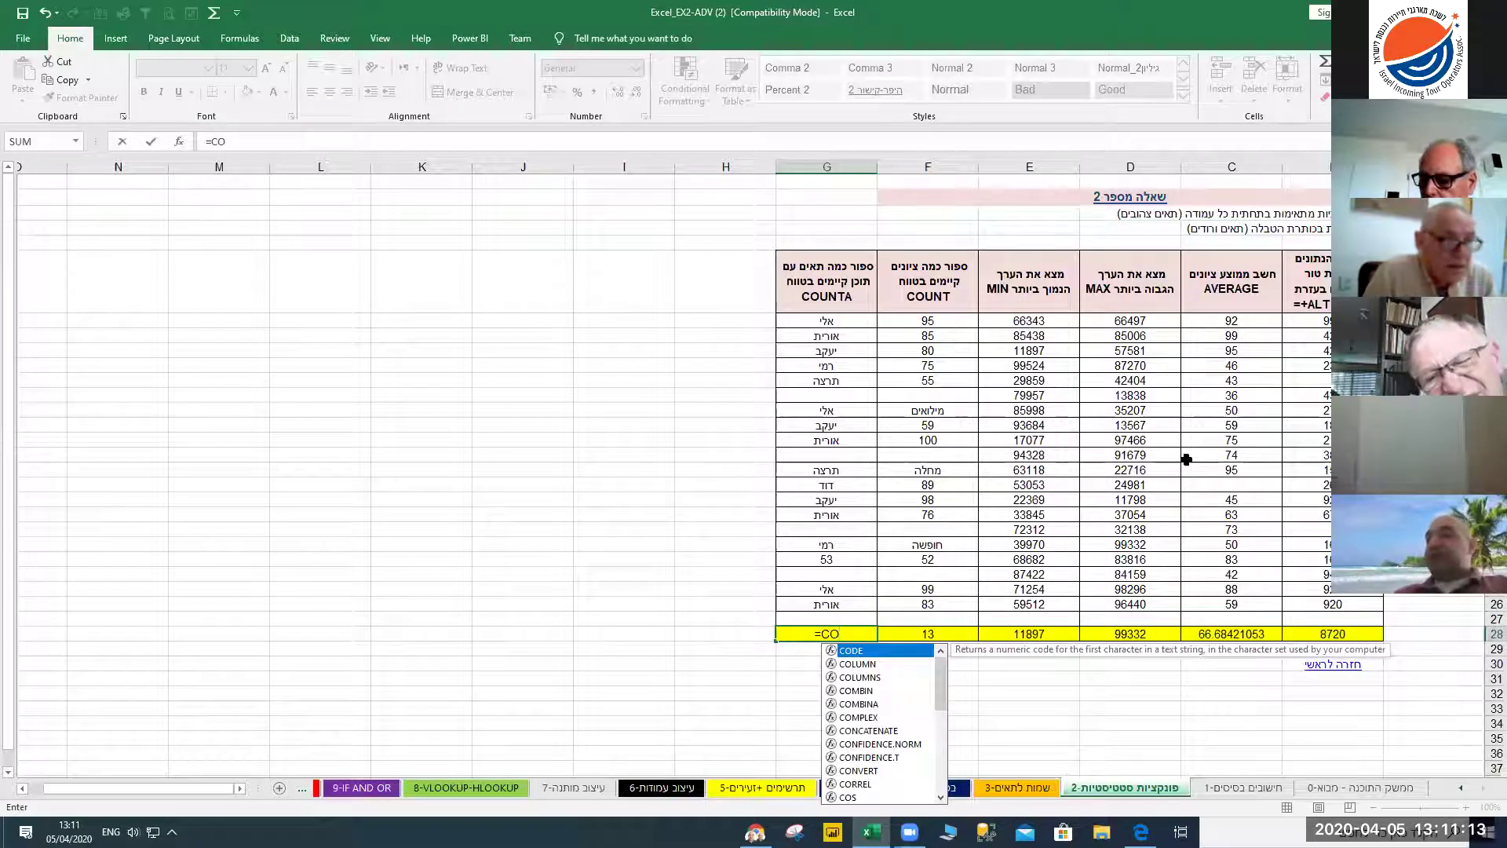
{"action": "type", "text": "U"}
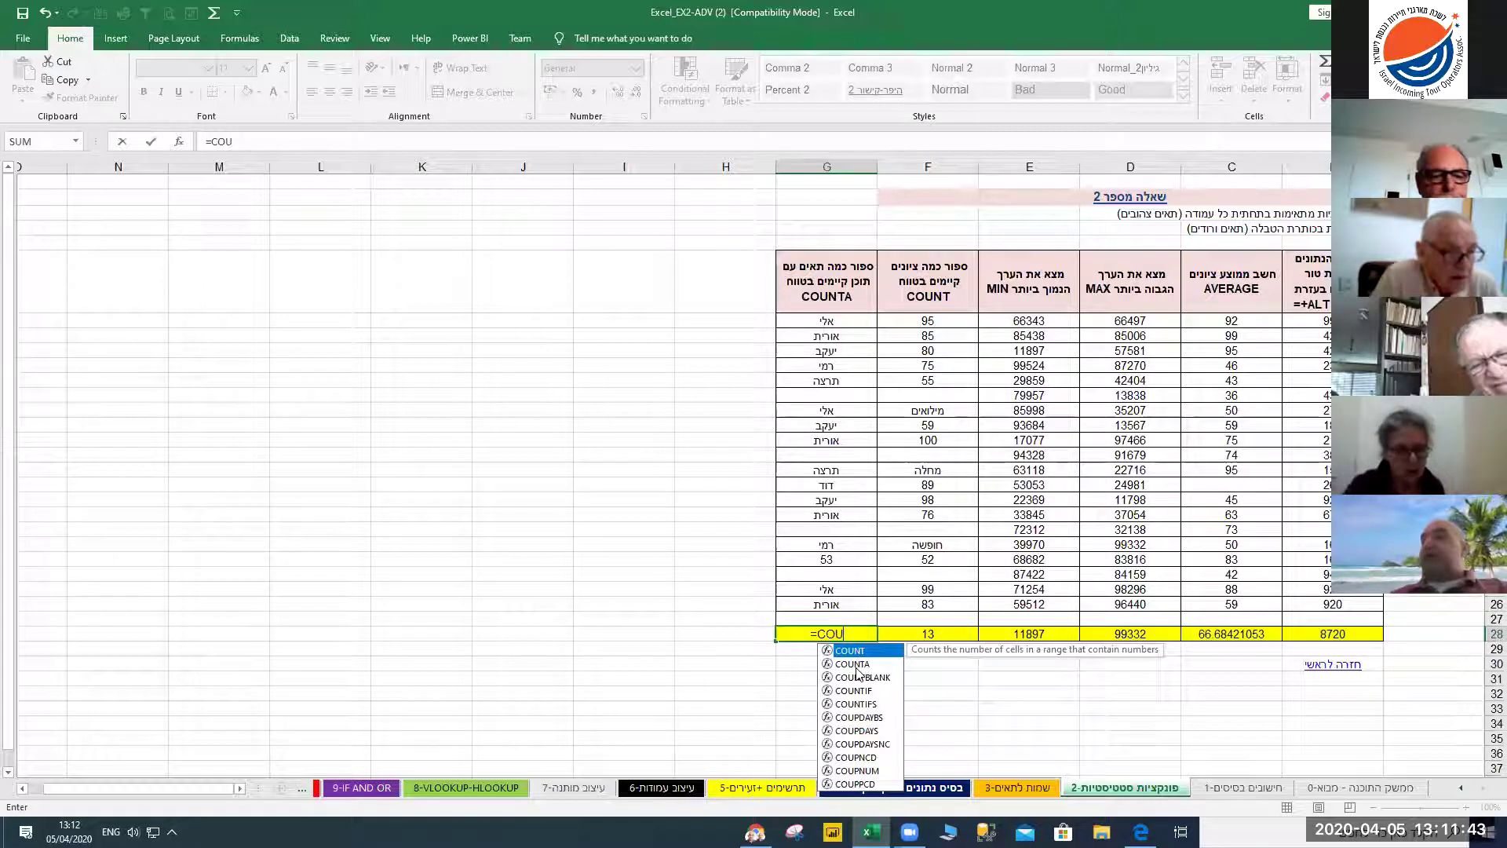
{"action": "left_click", "coordinate": [855, 667]}
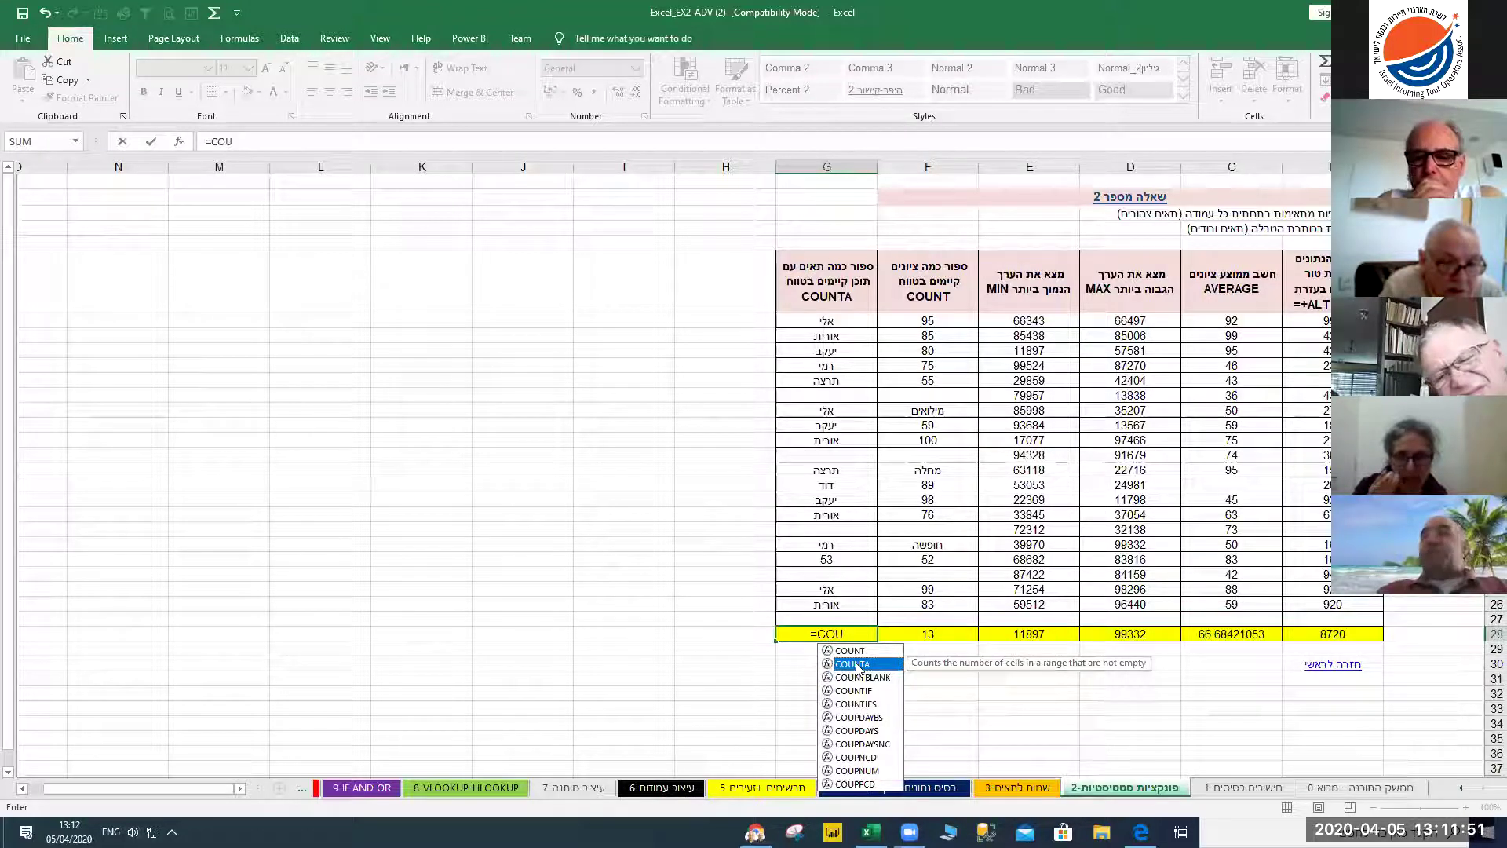
{"action": "double_click", "coordinate": [857, 666]}
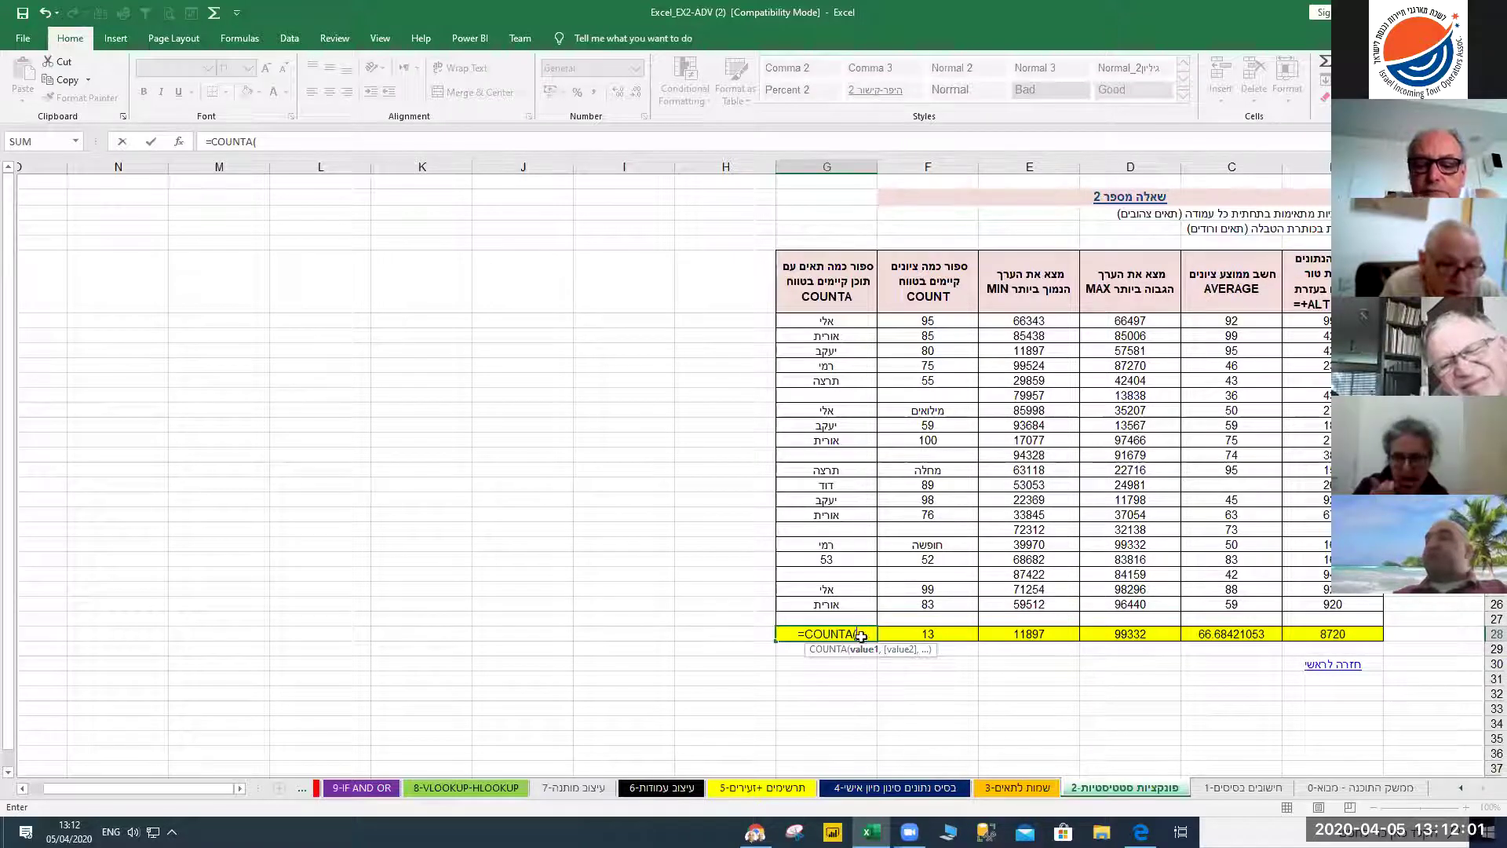
{"action": "left_click", "coordinate": [828, 321]}
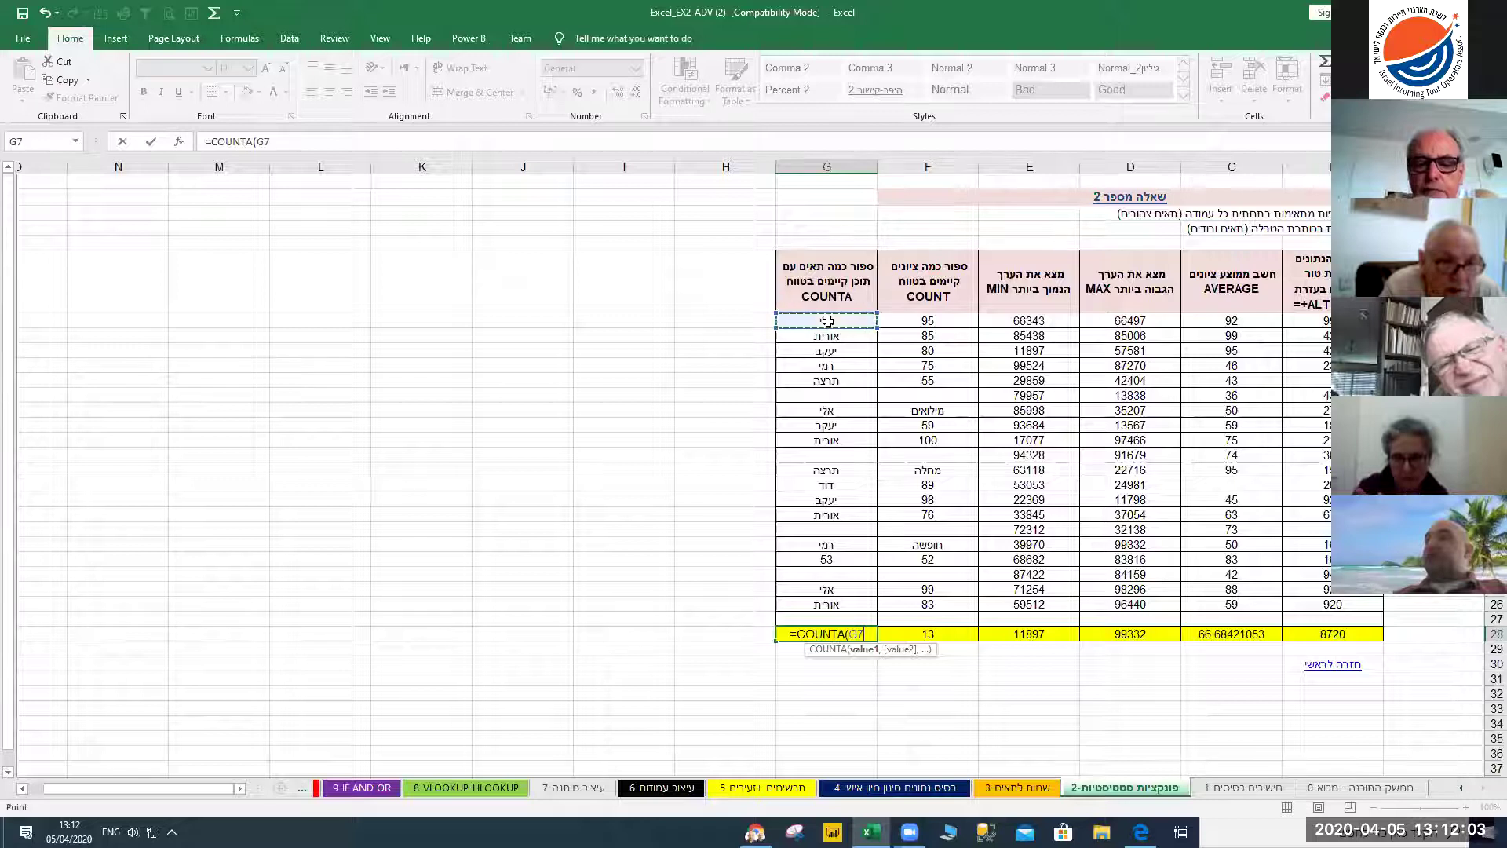
{"action": "key", "text": "F8"}
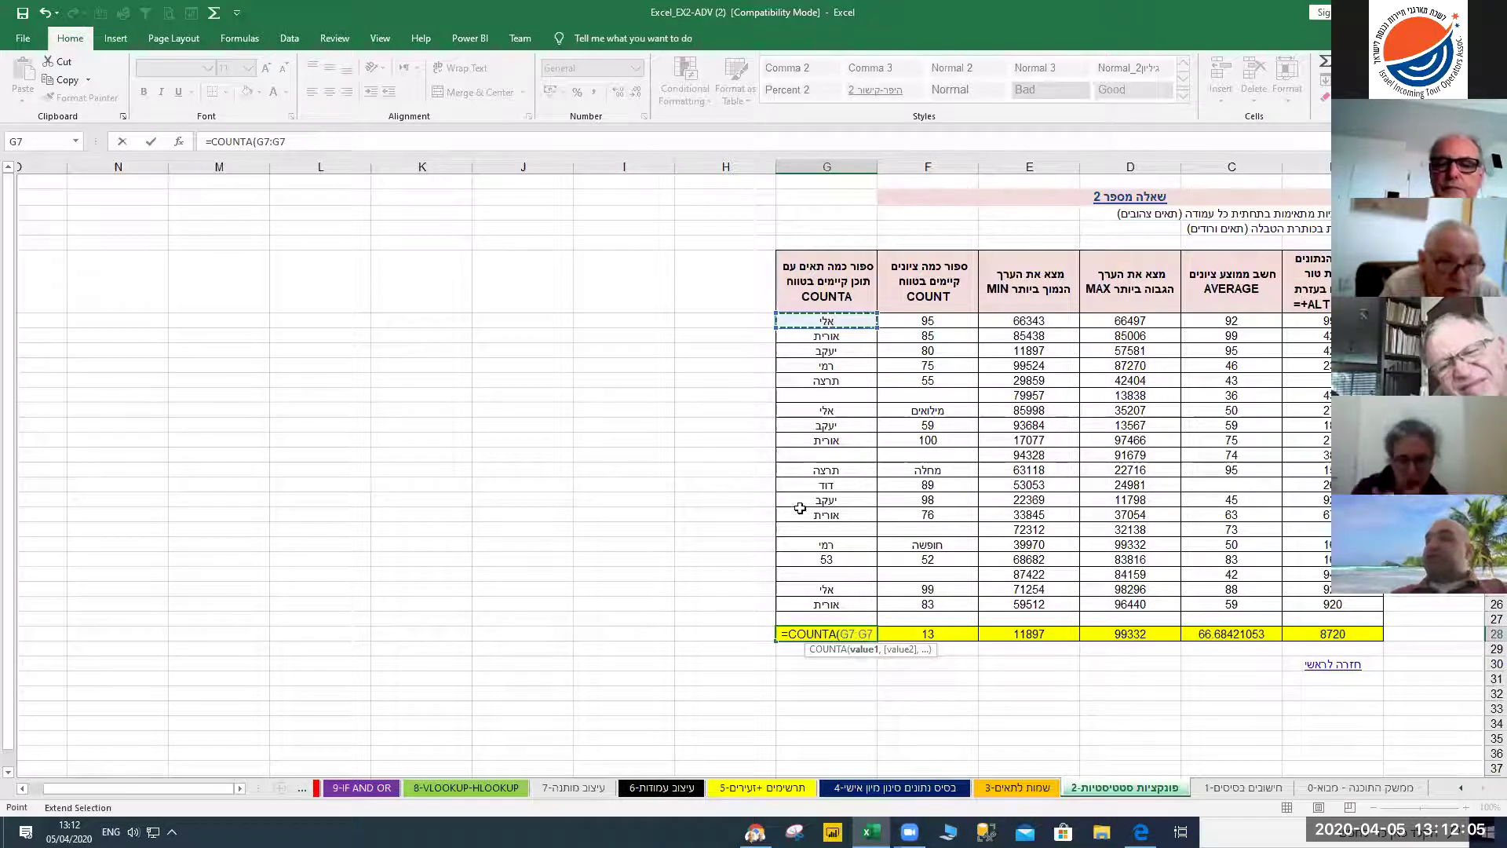
{"action": "left_click", "coordinate": [819, 609]}
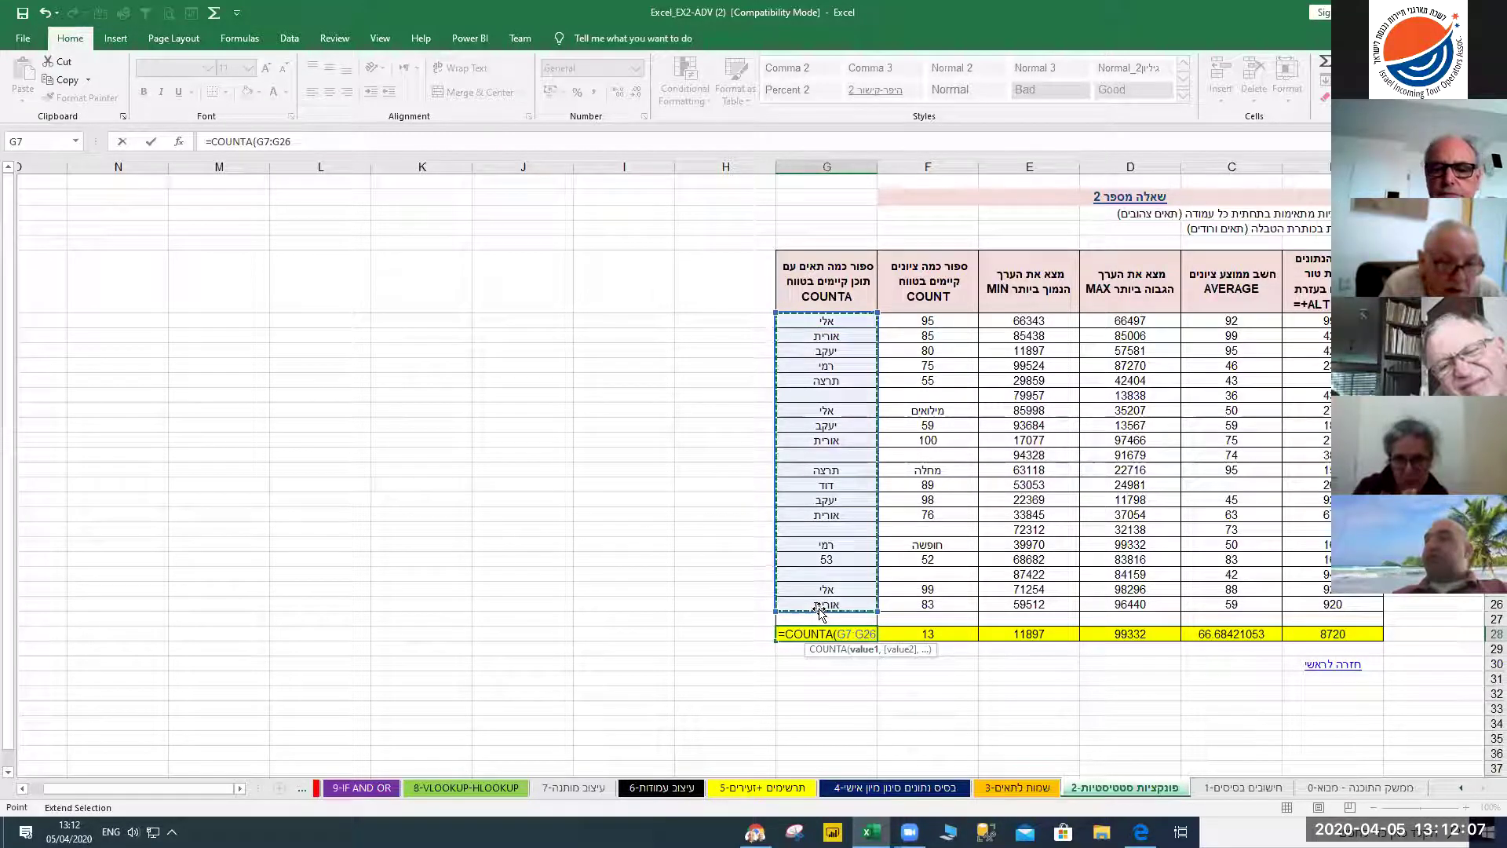
{"action": "key", "text": "Return"}
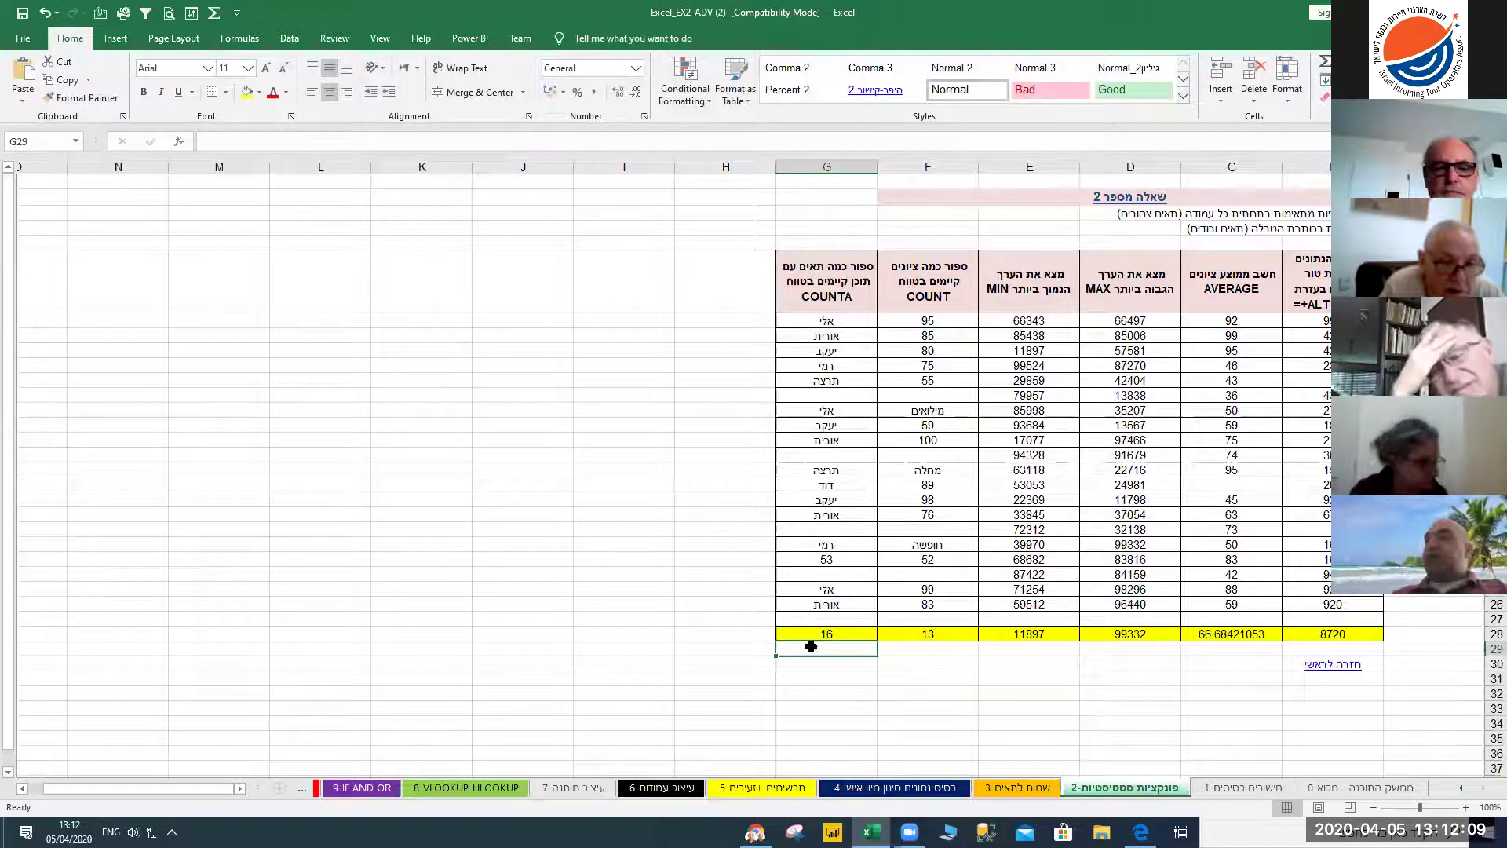
{"action": "left_click", "coordinate": [810, 637]}
{"action": "key", "text": "Delete"}
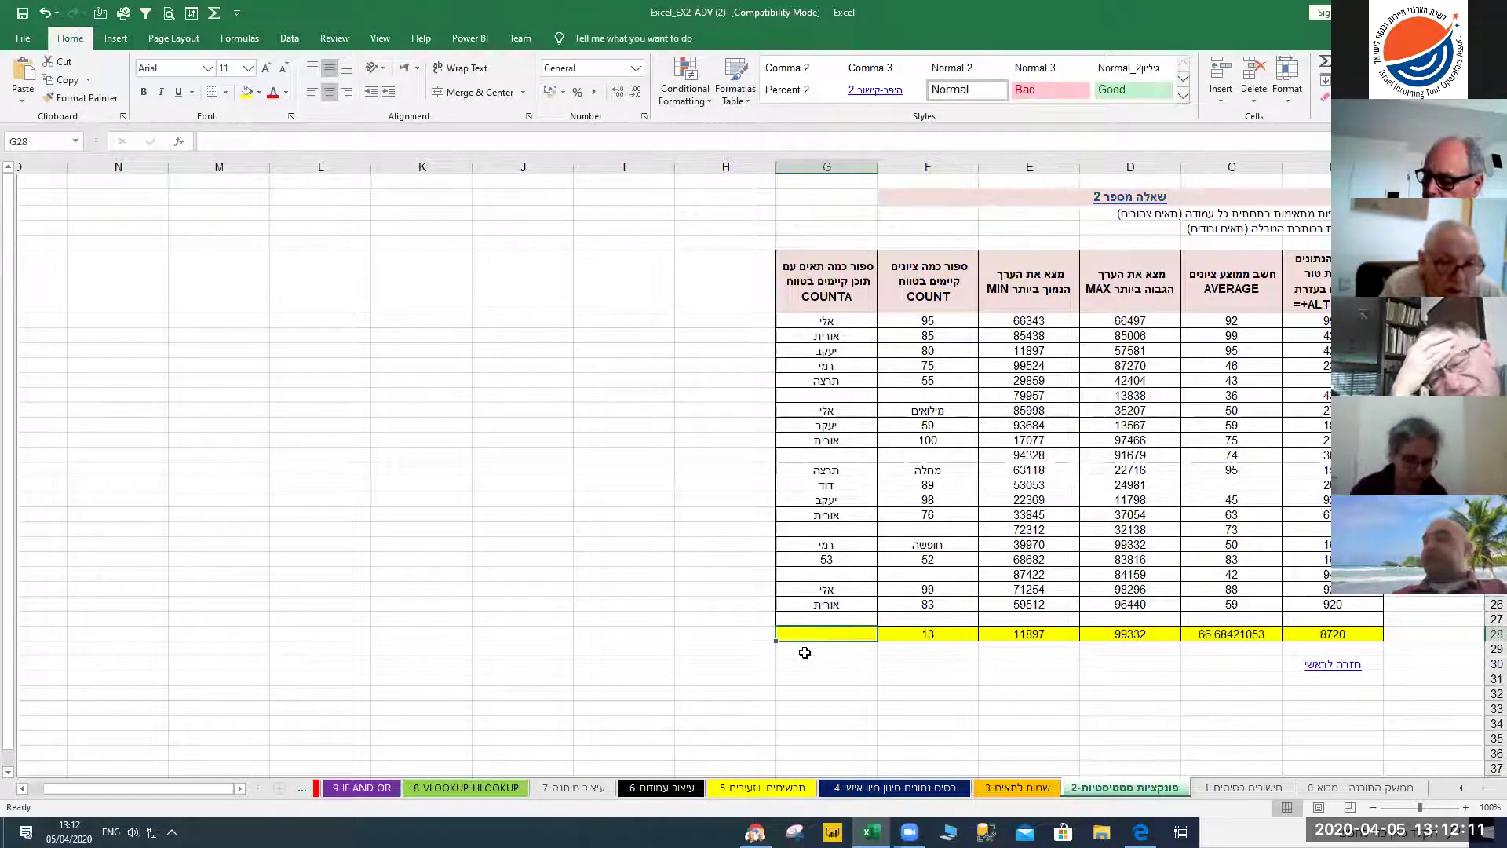
Enter the COUNTA formula in G28 once more, selecting the whole range G7:G26 in one go, and reselect G28 to check it
{"action": "type", "text": "="}
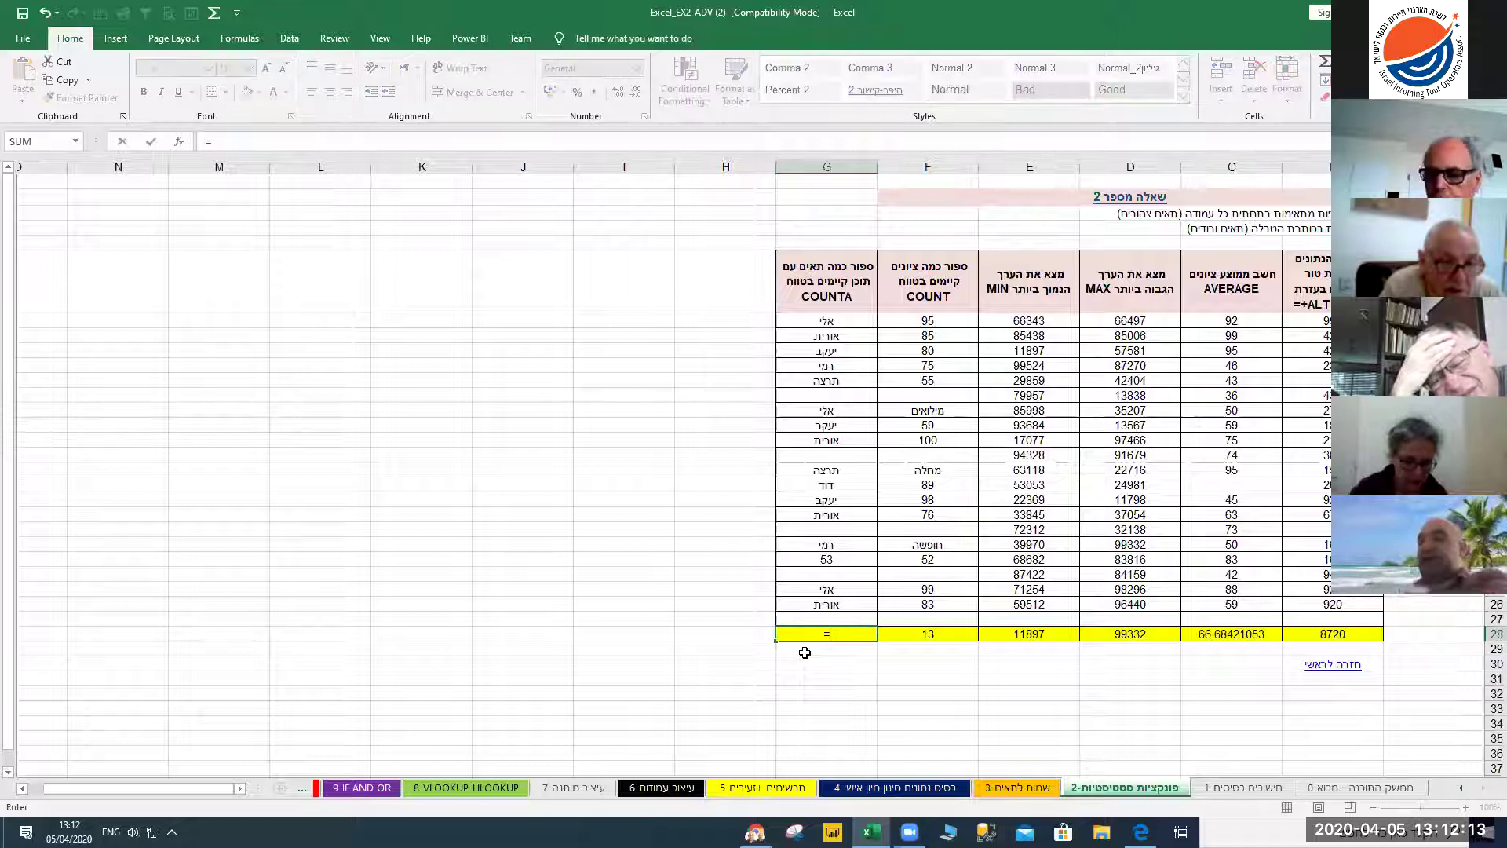
{"action": "type", "text": "COU"}
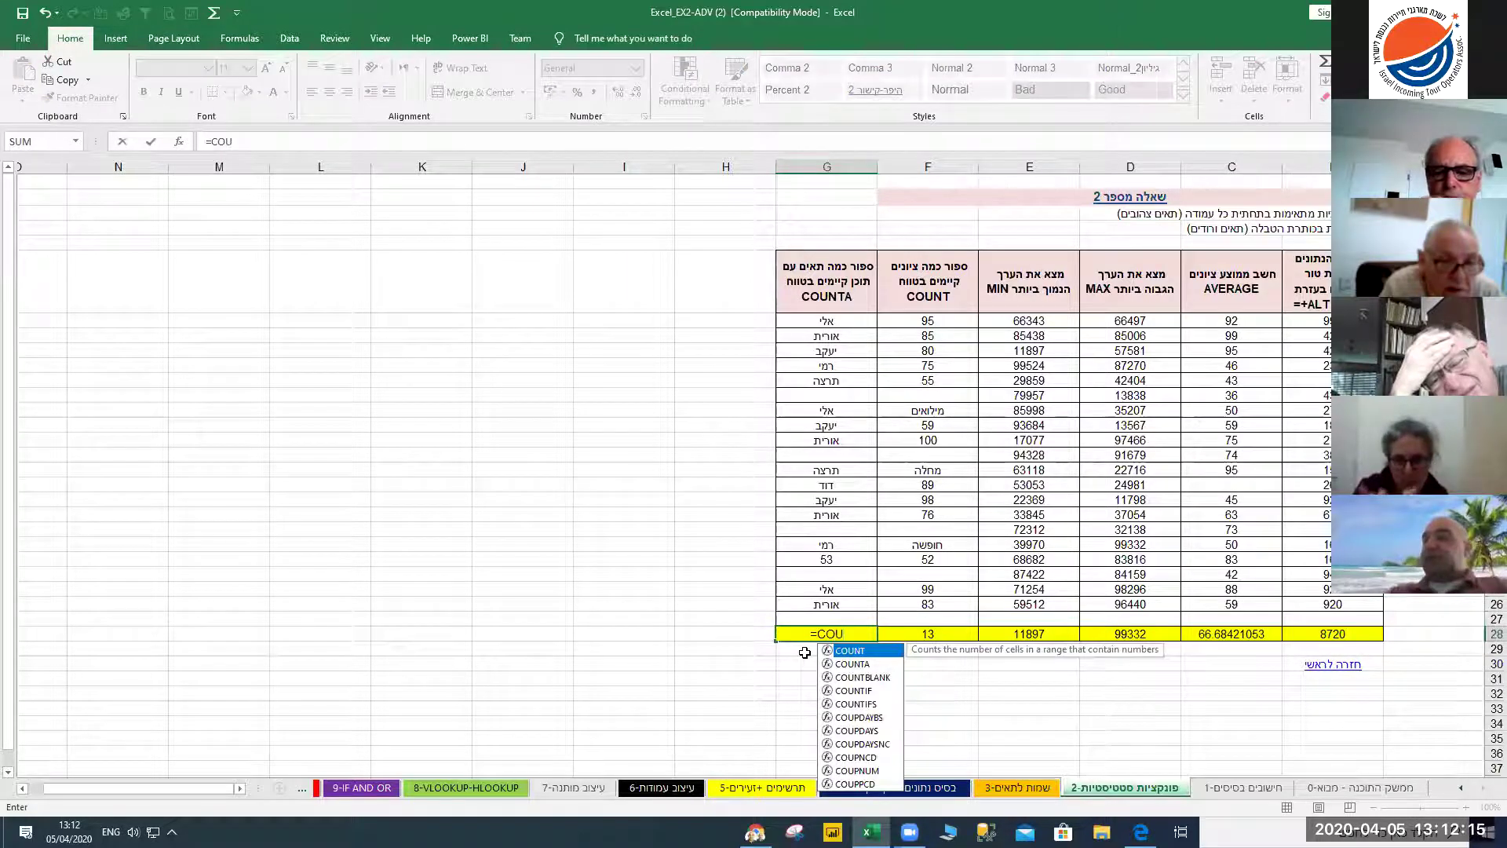
{"action": "left_click", "coordinate": [844, 666]}
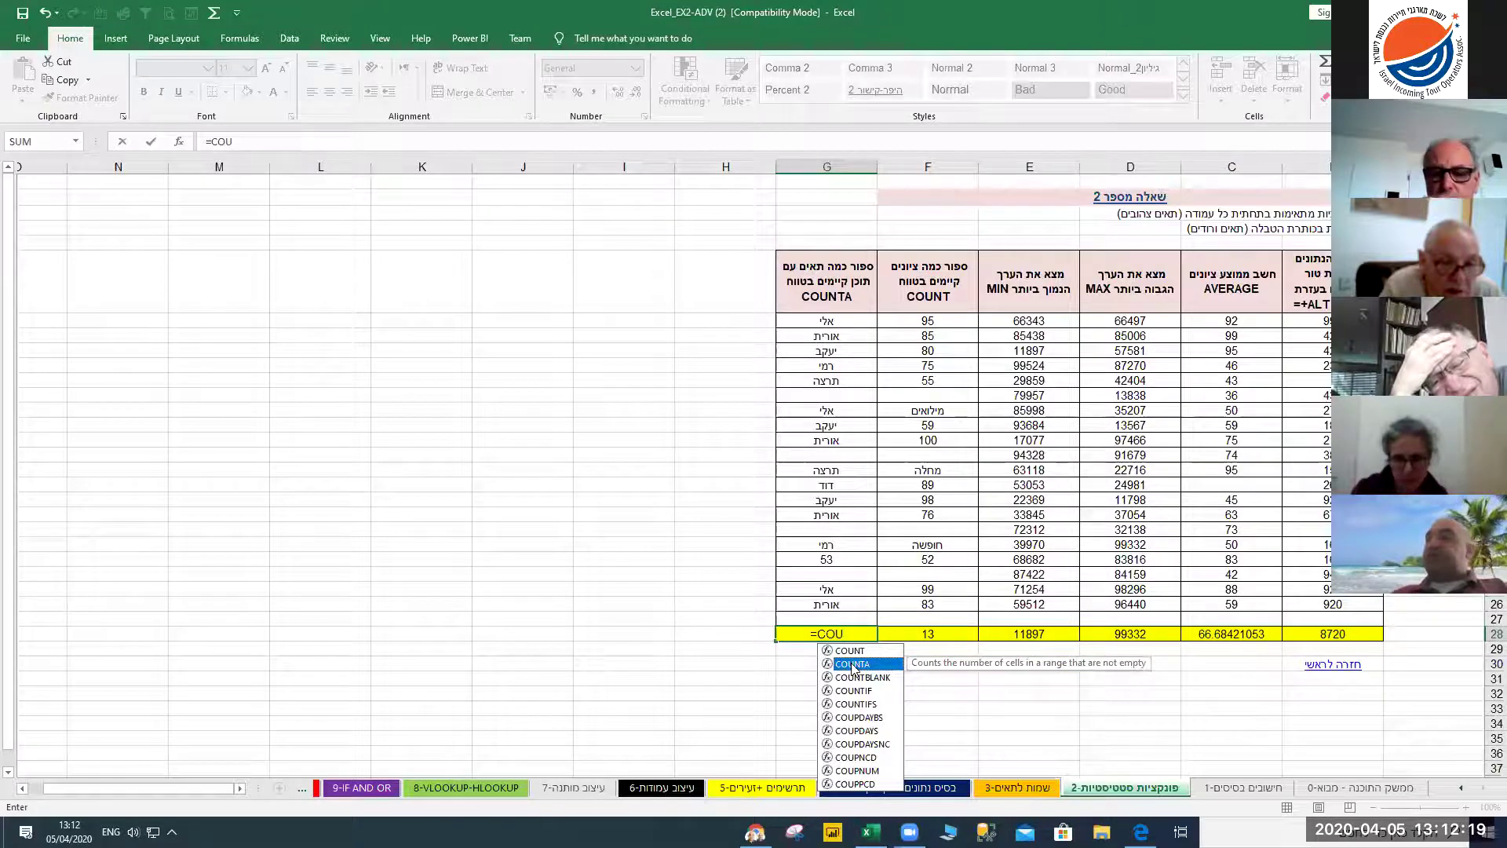
{"action": "double_click", "coordinate": [854, 666]}
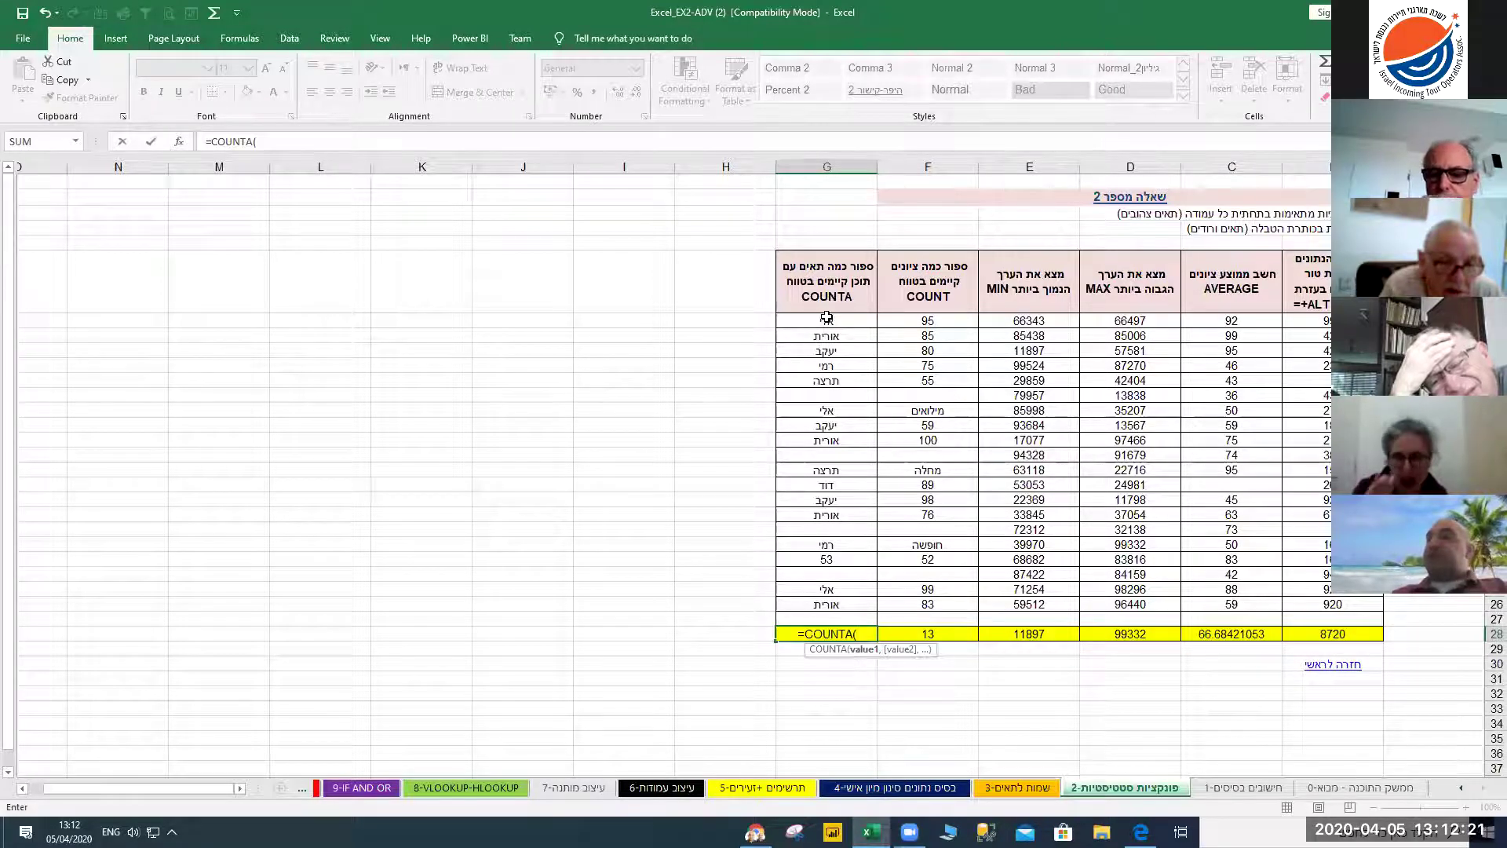
{"action": "left_click_drag", "start_coordinate": [827, 317], "coordinate": [807, 607]}
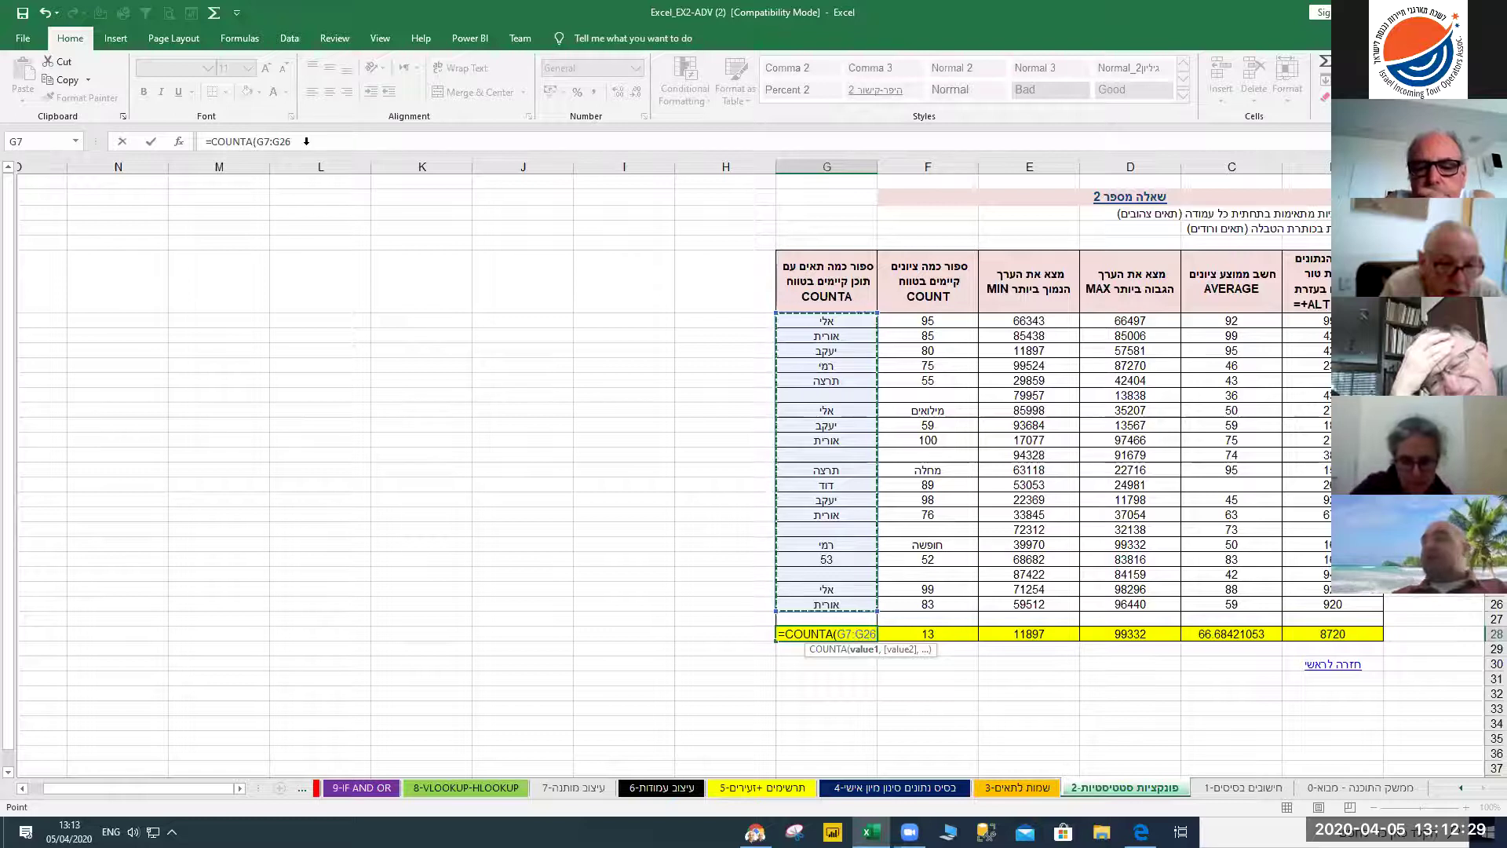
{"action": "key", "text": "Return"}
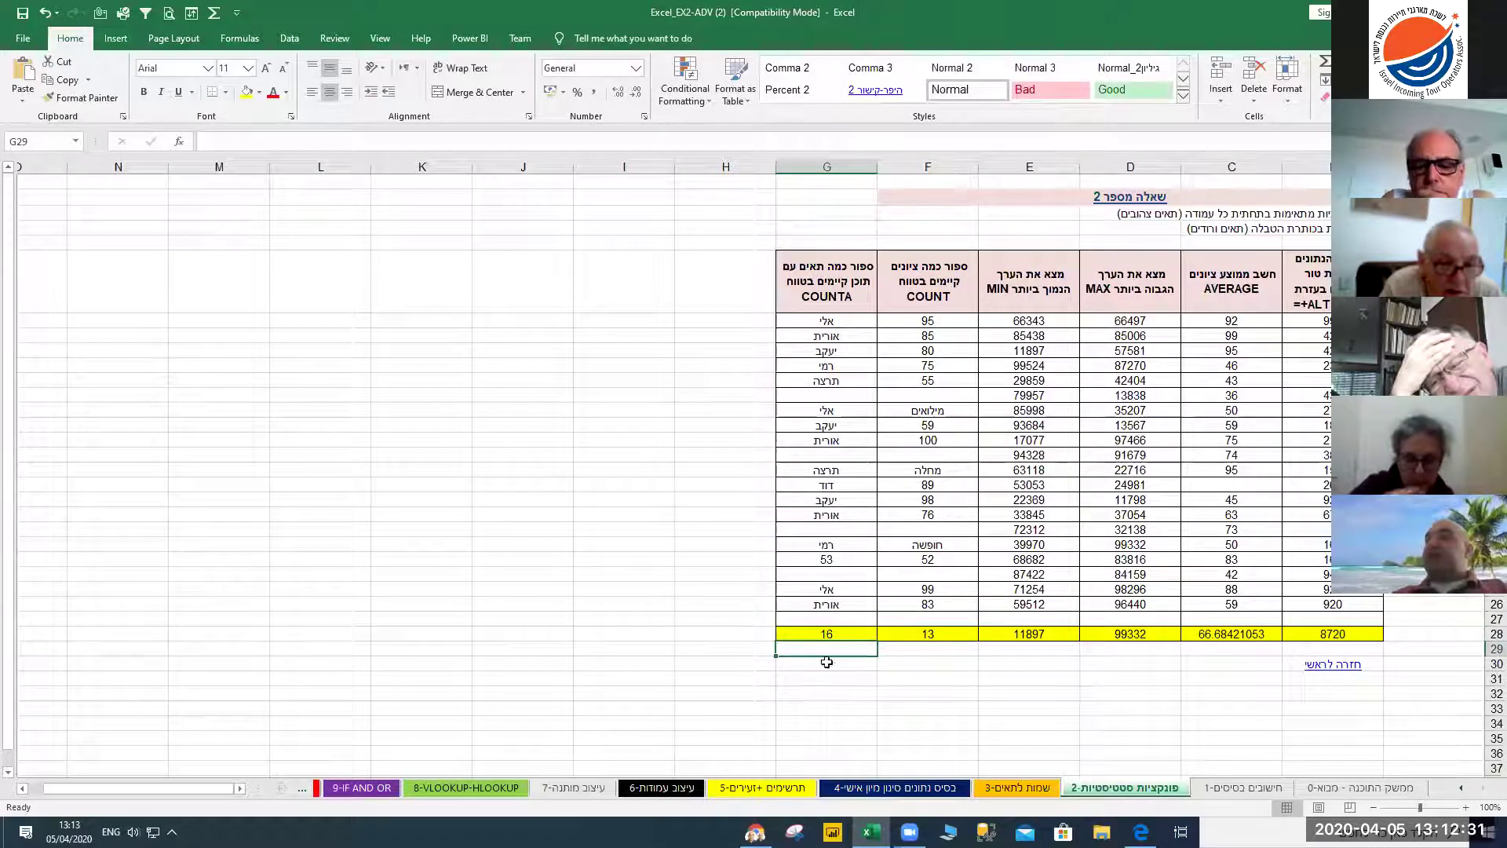
{"action": "key", "text": "Up"}
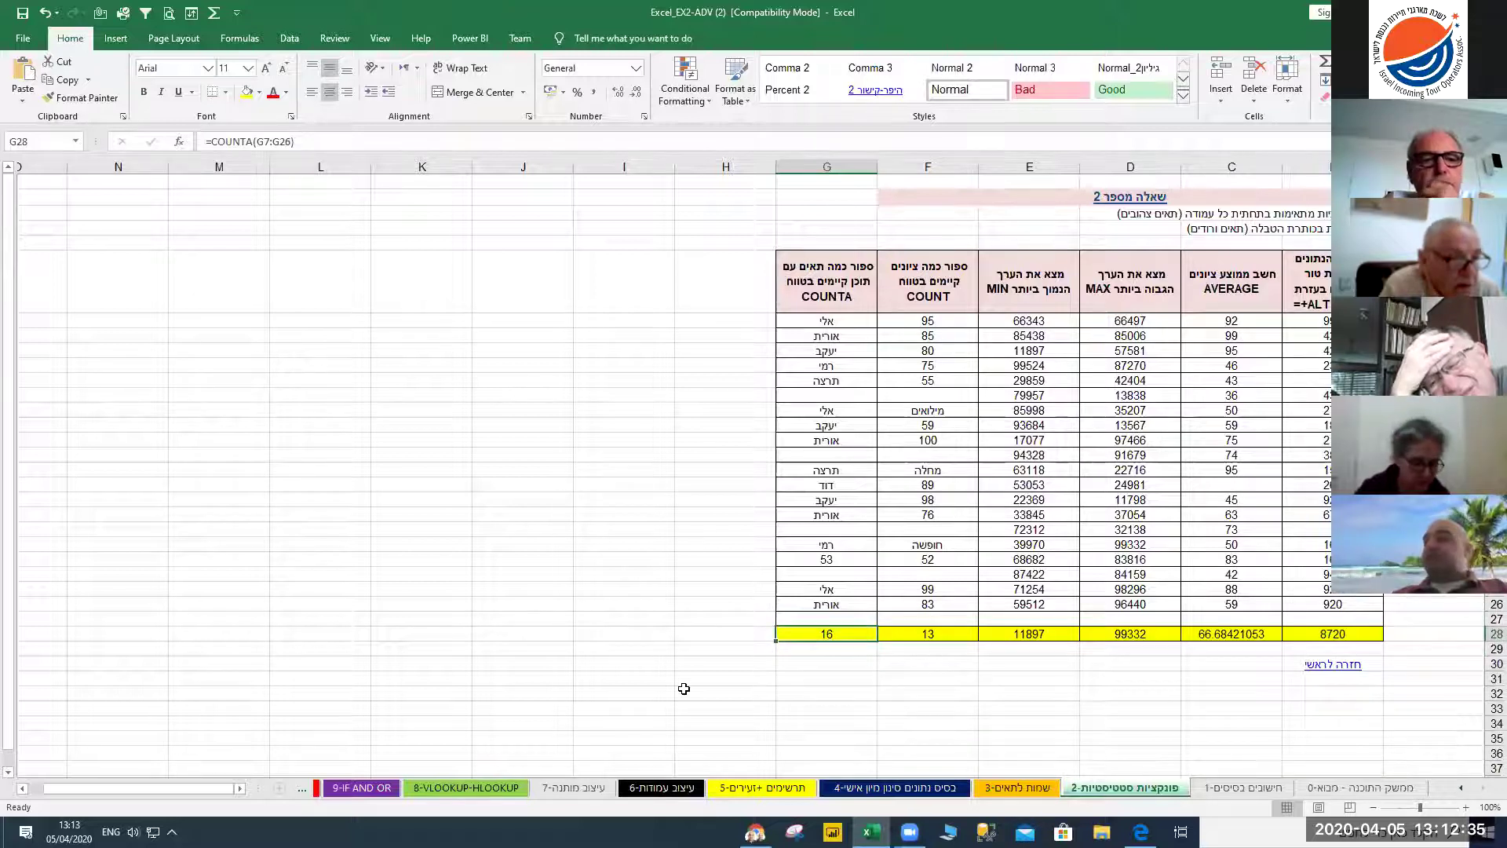
Replace the formula in G28 with COUNTA built in the Function Arguments dialog, using G7:G27 as Value1, and clear the cell again
{"action": "key", "text": "F2"}
{"action": "type", "text": "=C O"}
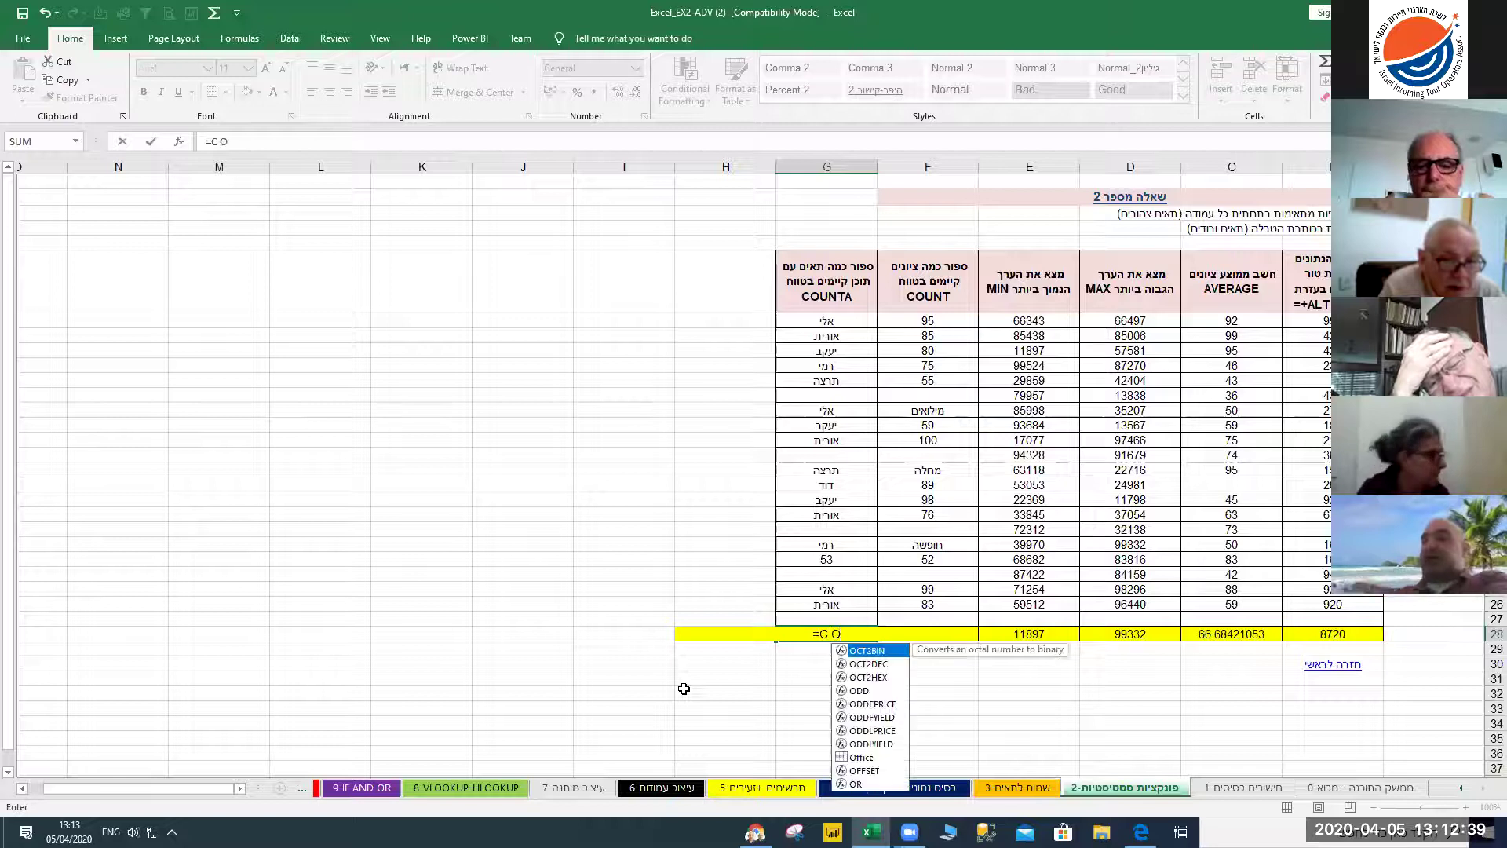
{"action": "key", "text": "BackSpace"}
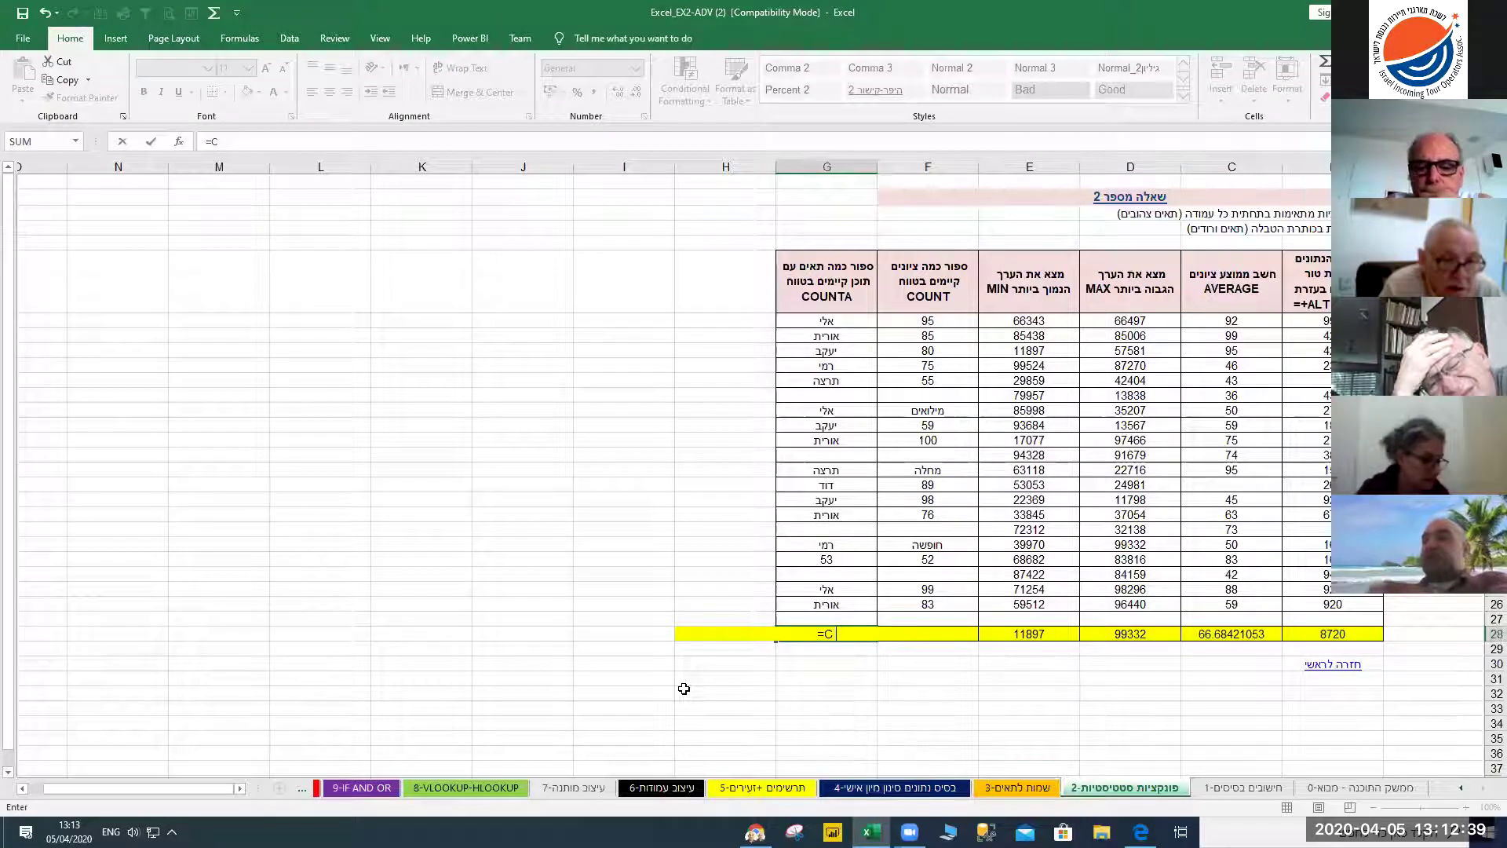
{"action": "type", "text": "CO"}
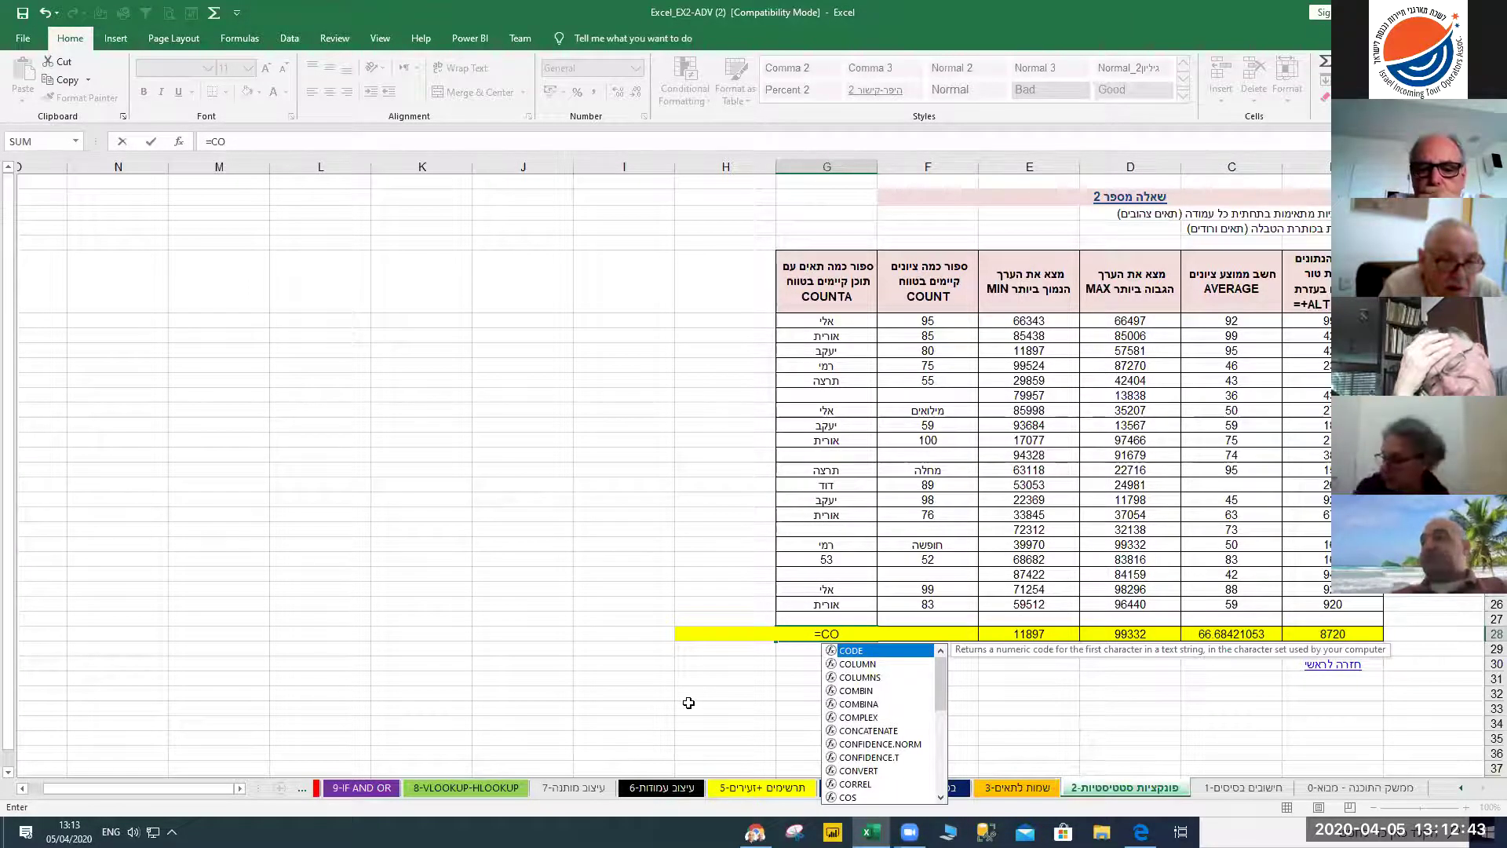
{"action": "type", "text": "U"}
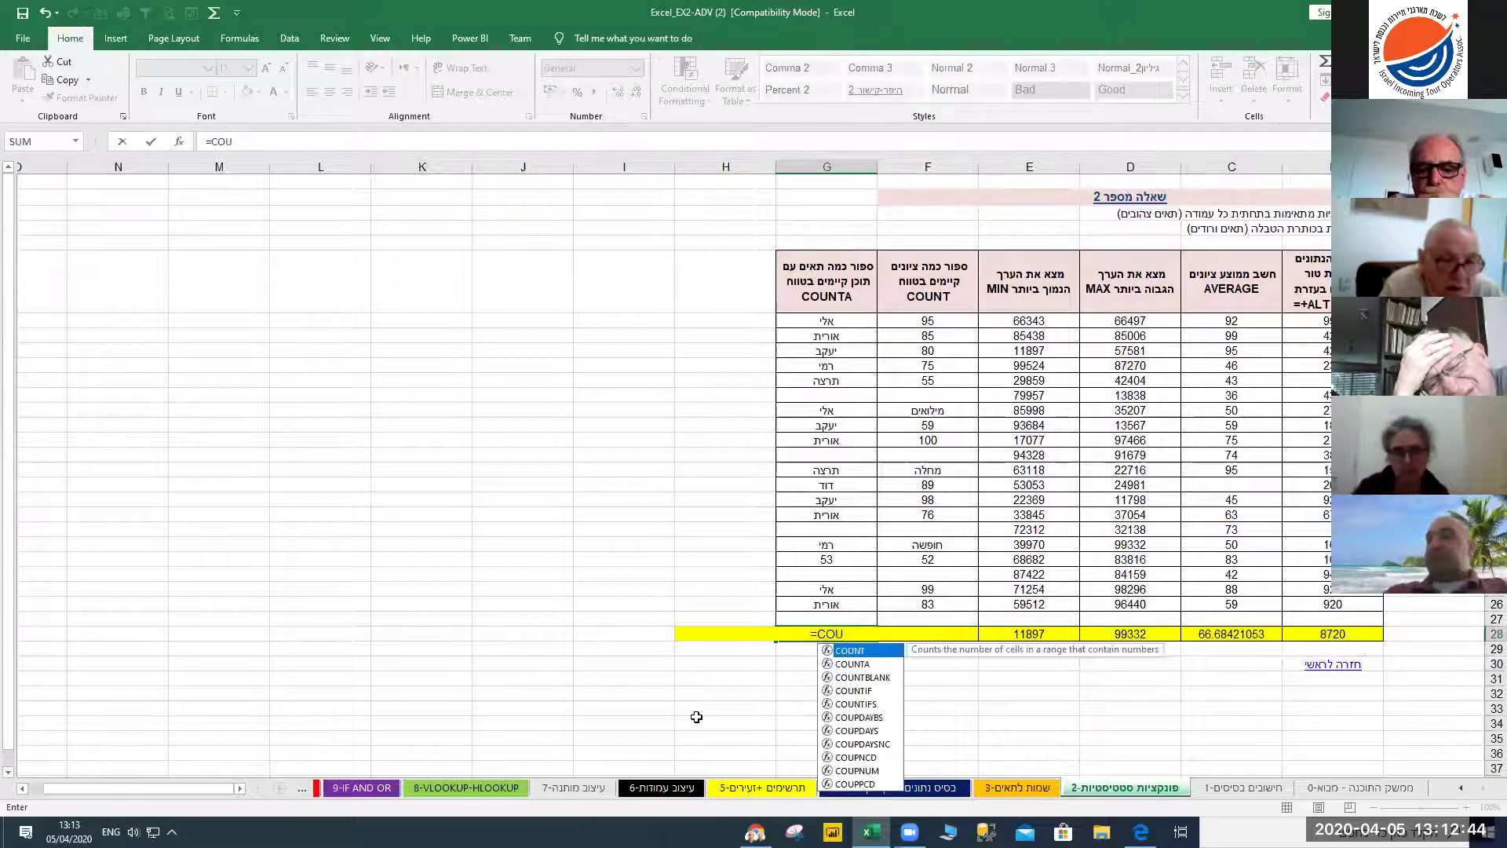
{"action": "double_click", "coordinate": [848, 665]}
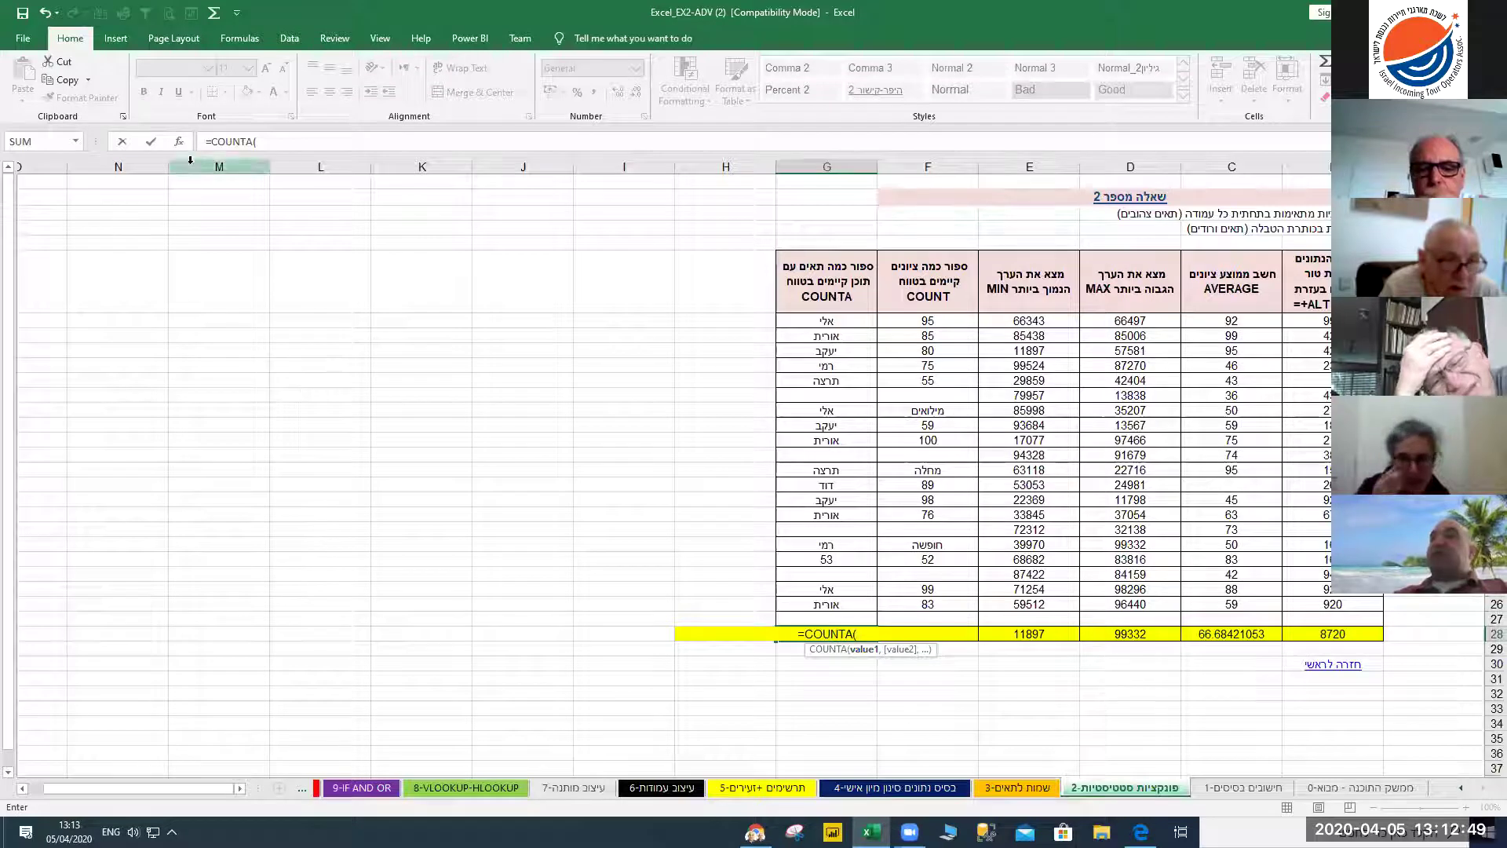
{"action": "left_click", "coordinate": [179, 142]}
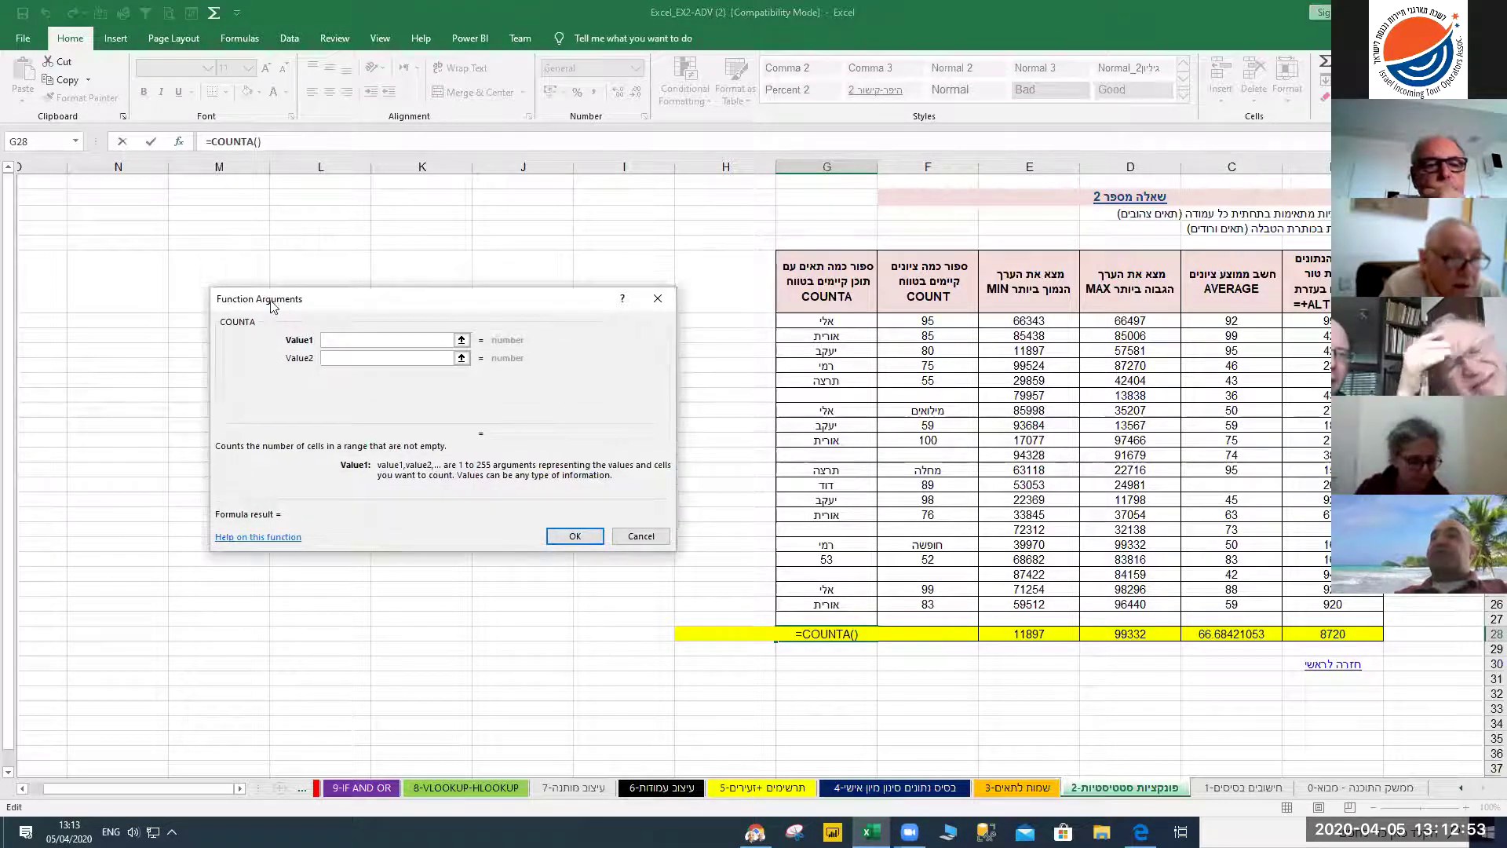
{"action": "left_click_drag", "start_coordinate": [824, 322], "coordinate": [824, 619]}
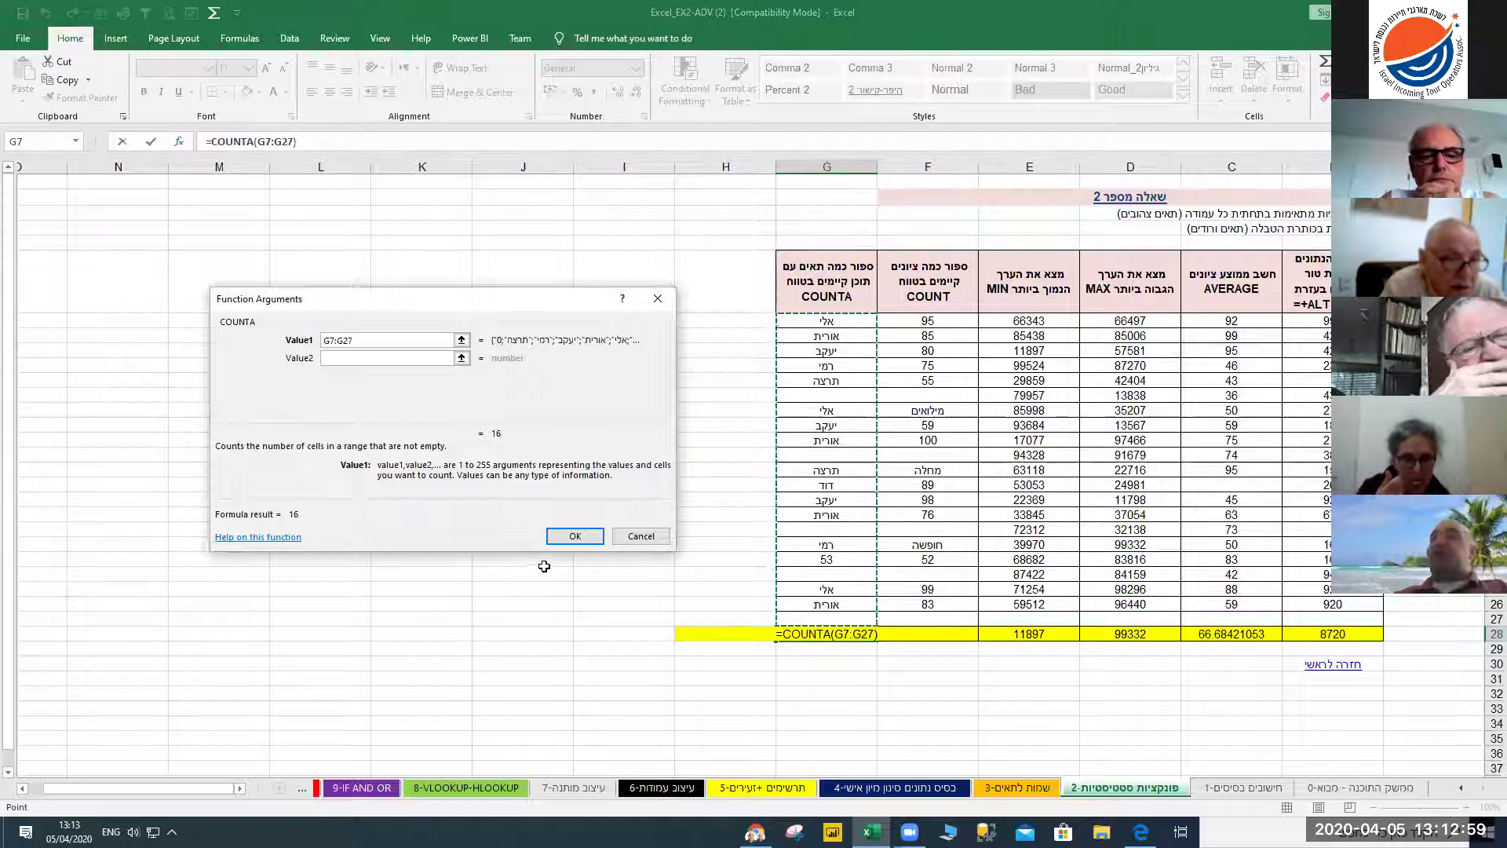
{"action": "left_click", "coordinate": [562, 536]}
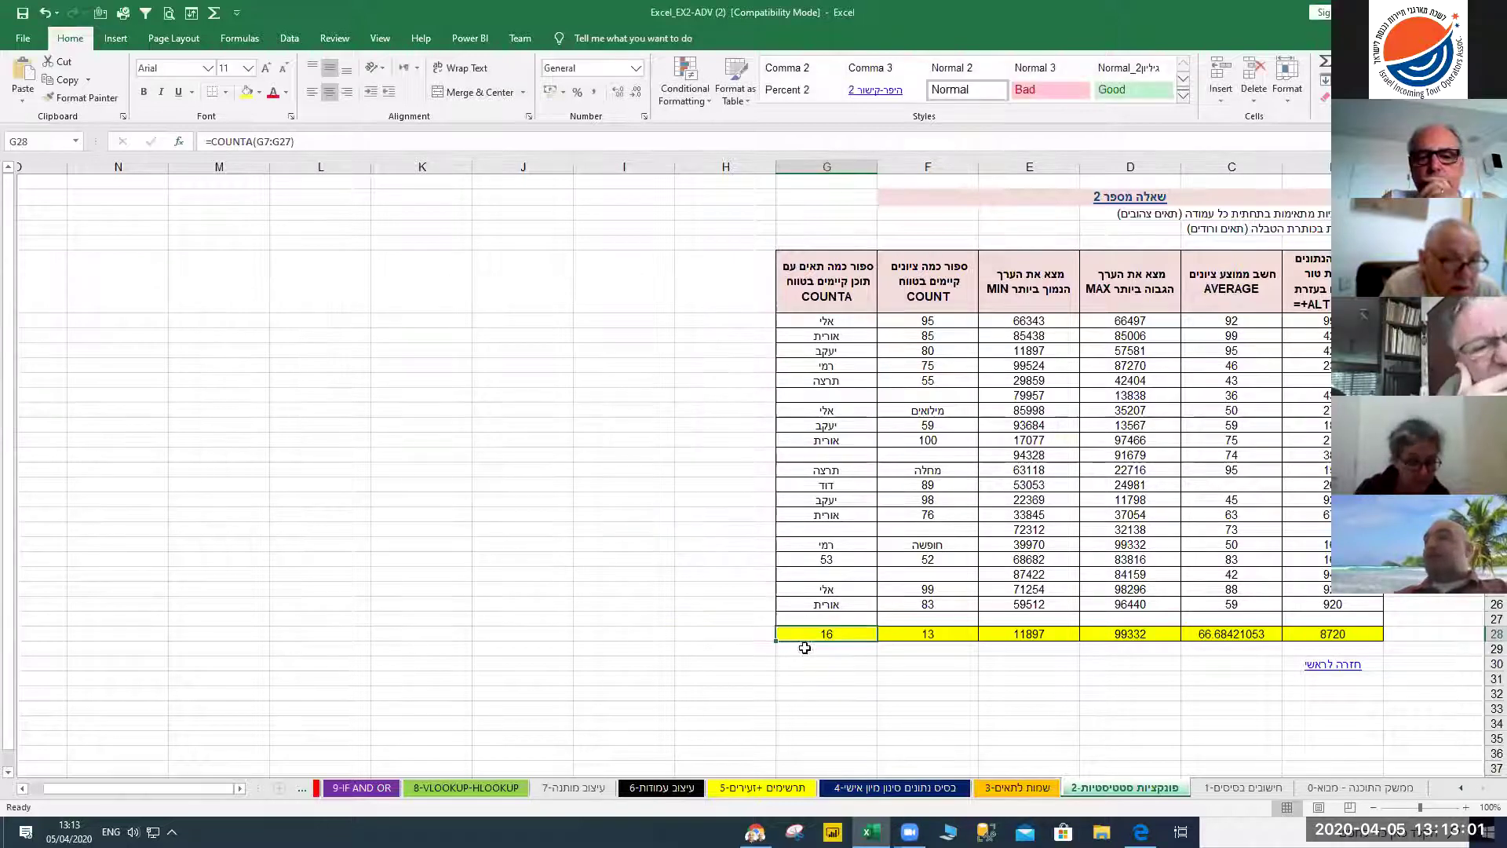
{"action": "key", "text": "Delete"}
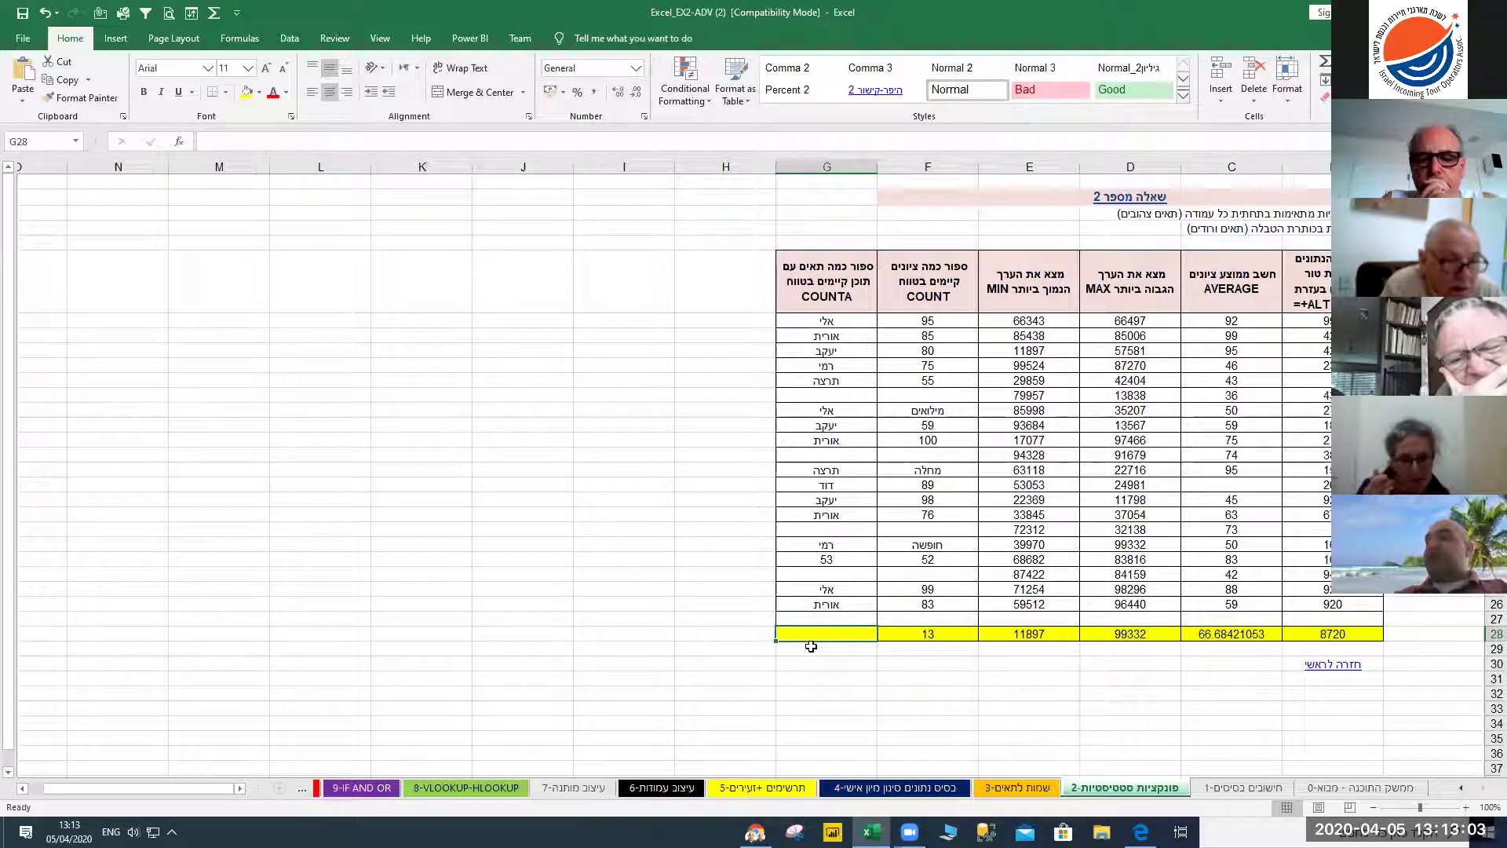
Insert COUNTA in G28 from the Statistical function category with G7:G26 as Value1, and clear the cell again
{"action": "left_click", "coordinate": [251, 39]}
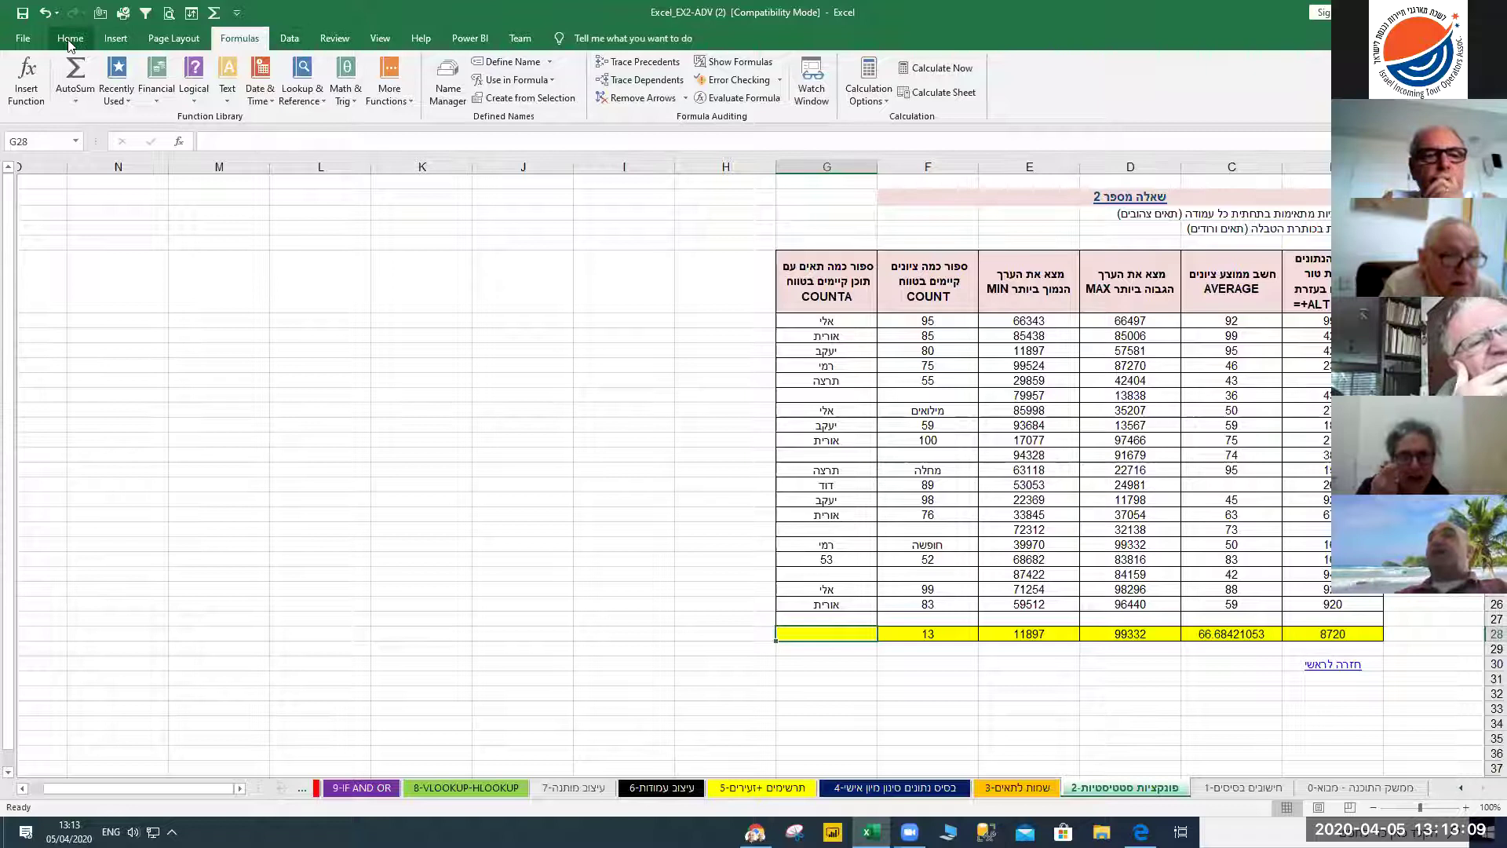
{"action": "left_click", "coordinate": [70, 39]}
{"action": "left_click", "coordinate": [240, 38]}
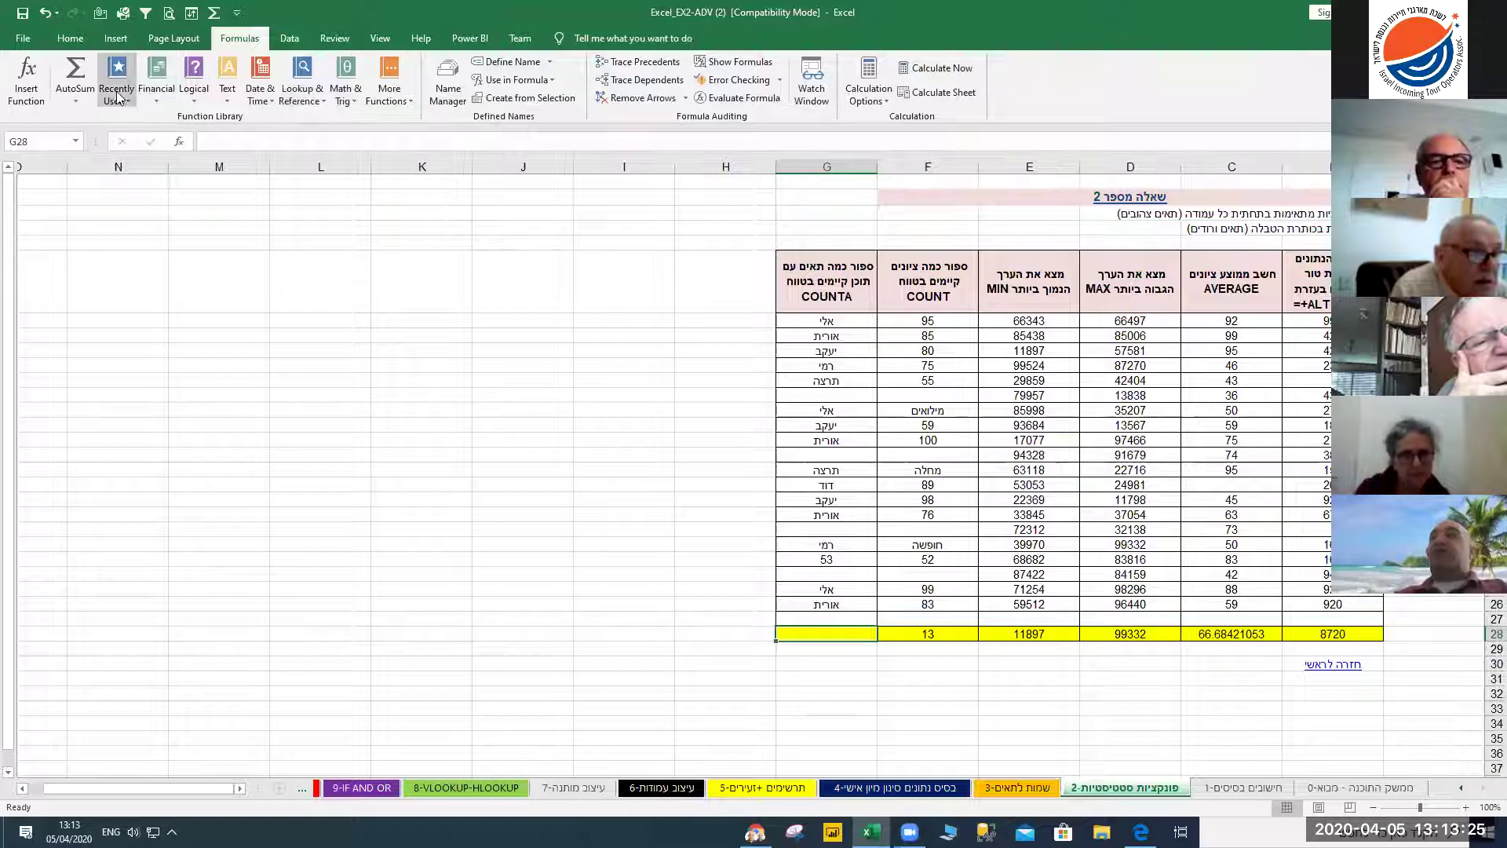
{"action": "left_click", "coordinate": [387, 97]}
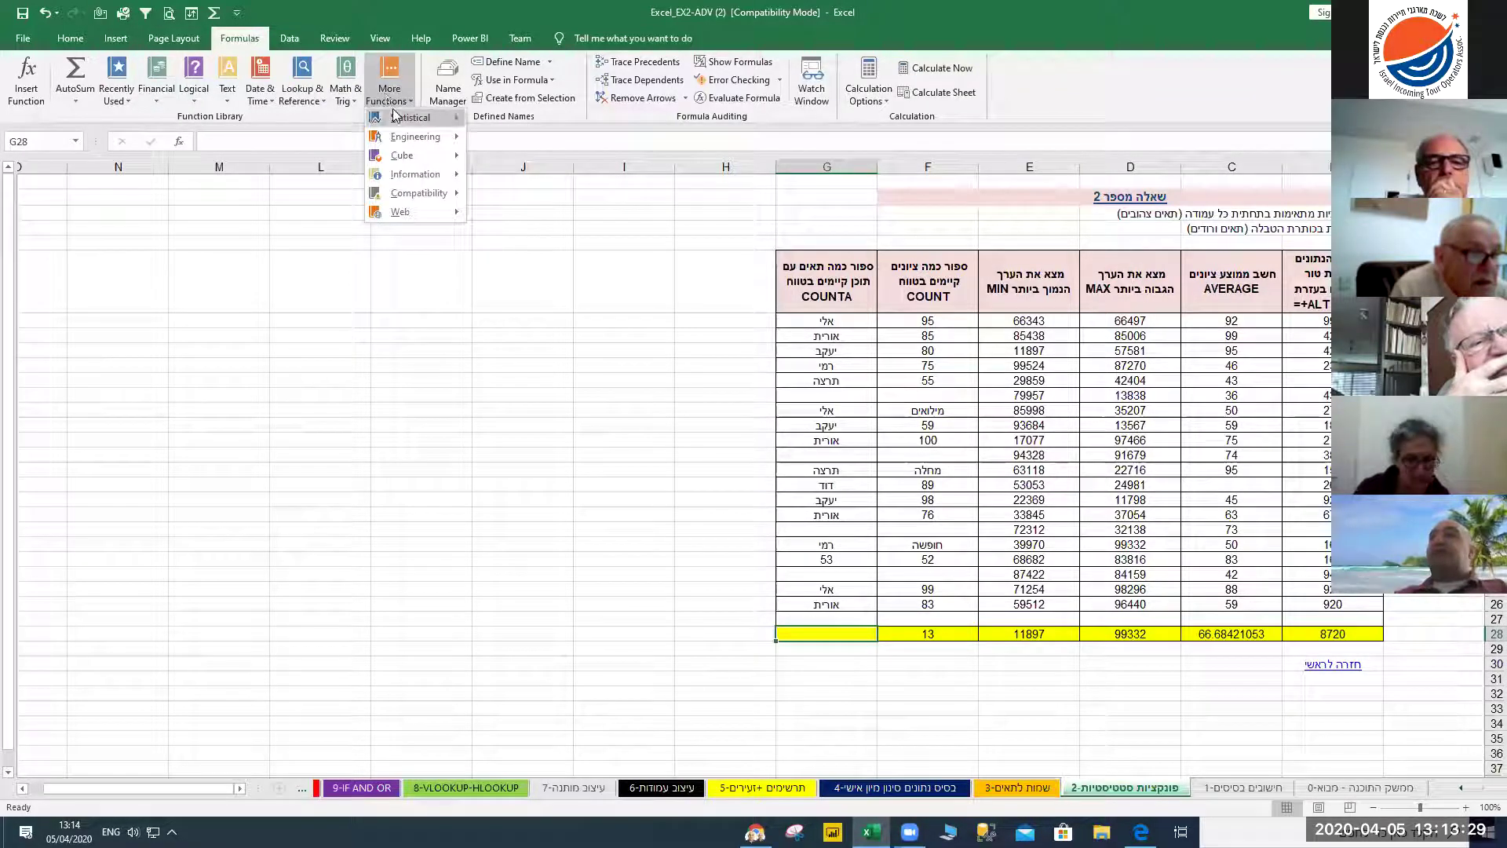
{"action": "mouse_move", "coordinate": [400, 120]}
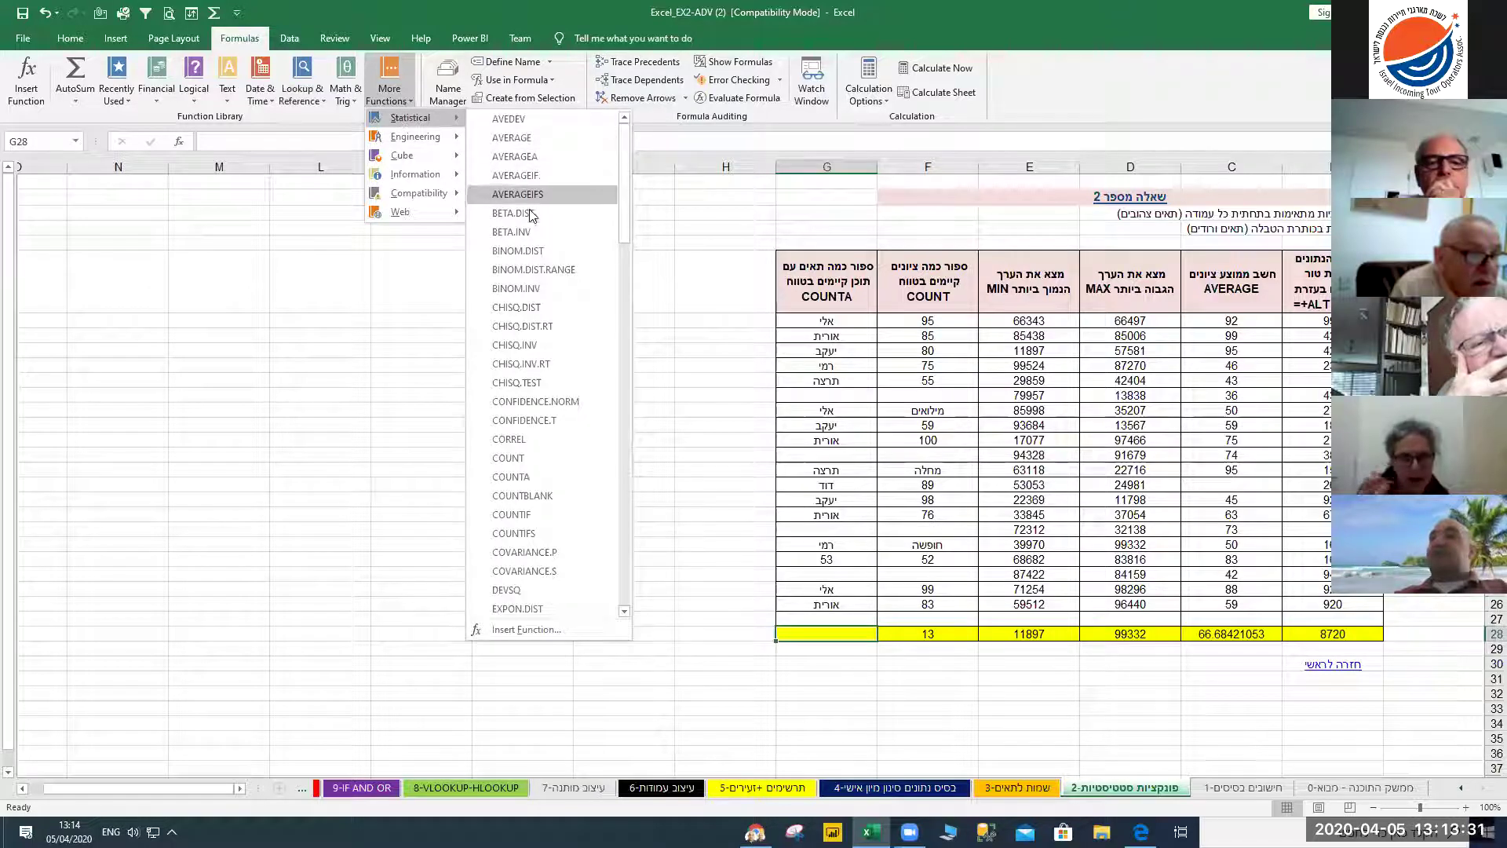
{"action": "left_click", "coordinate": [515, 478]}
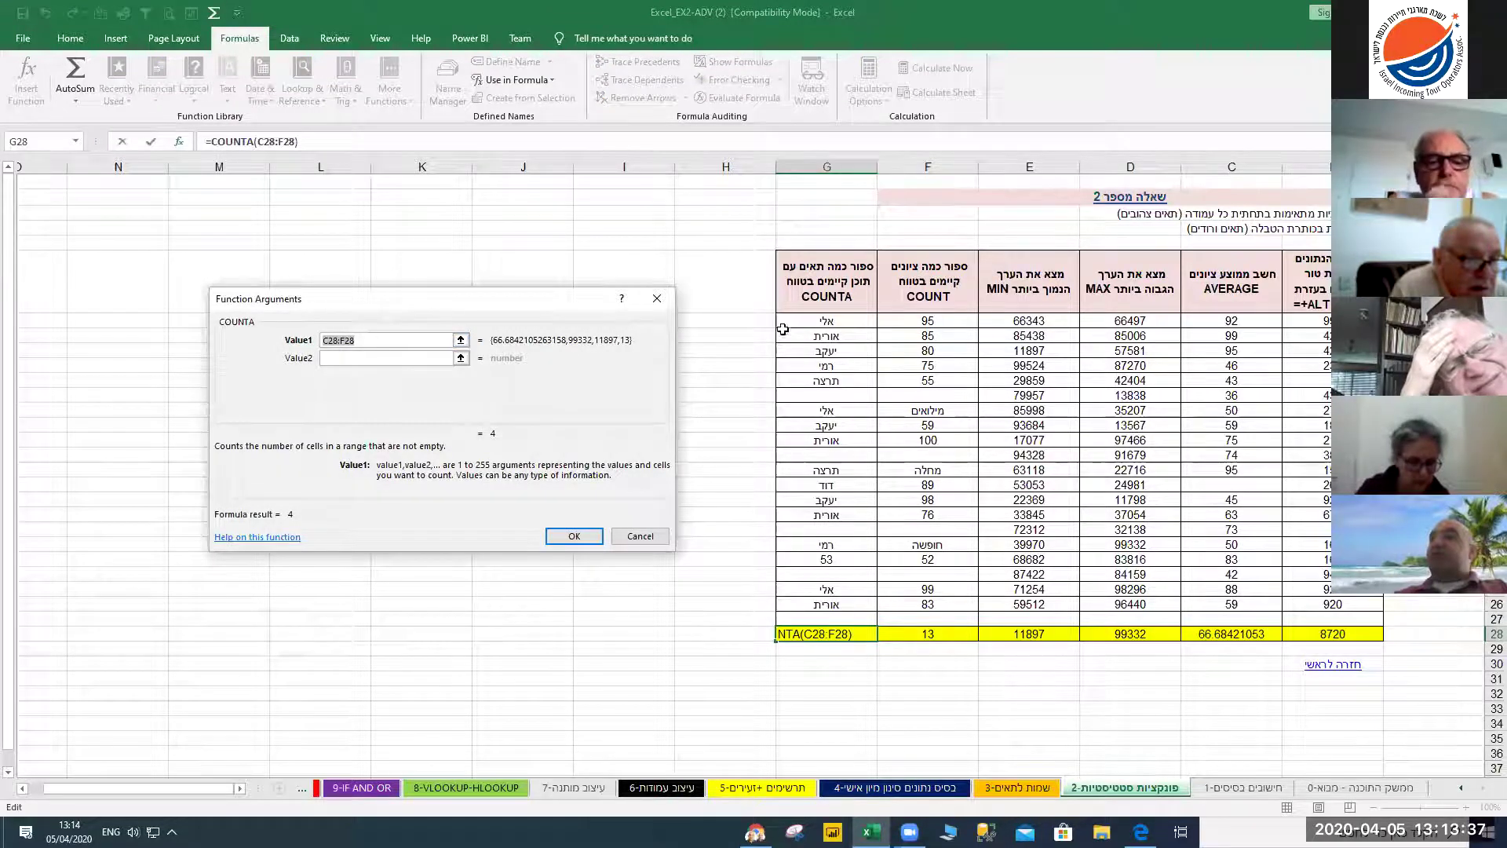
{"action": "left_click_drag", "start_coordinate": [804, 320], "coordinate": [785, 593]}
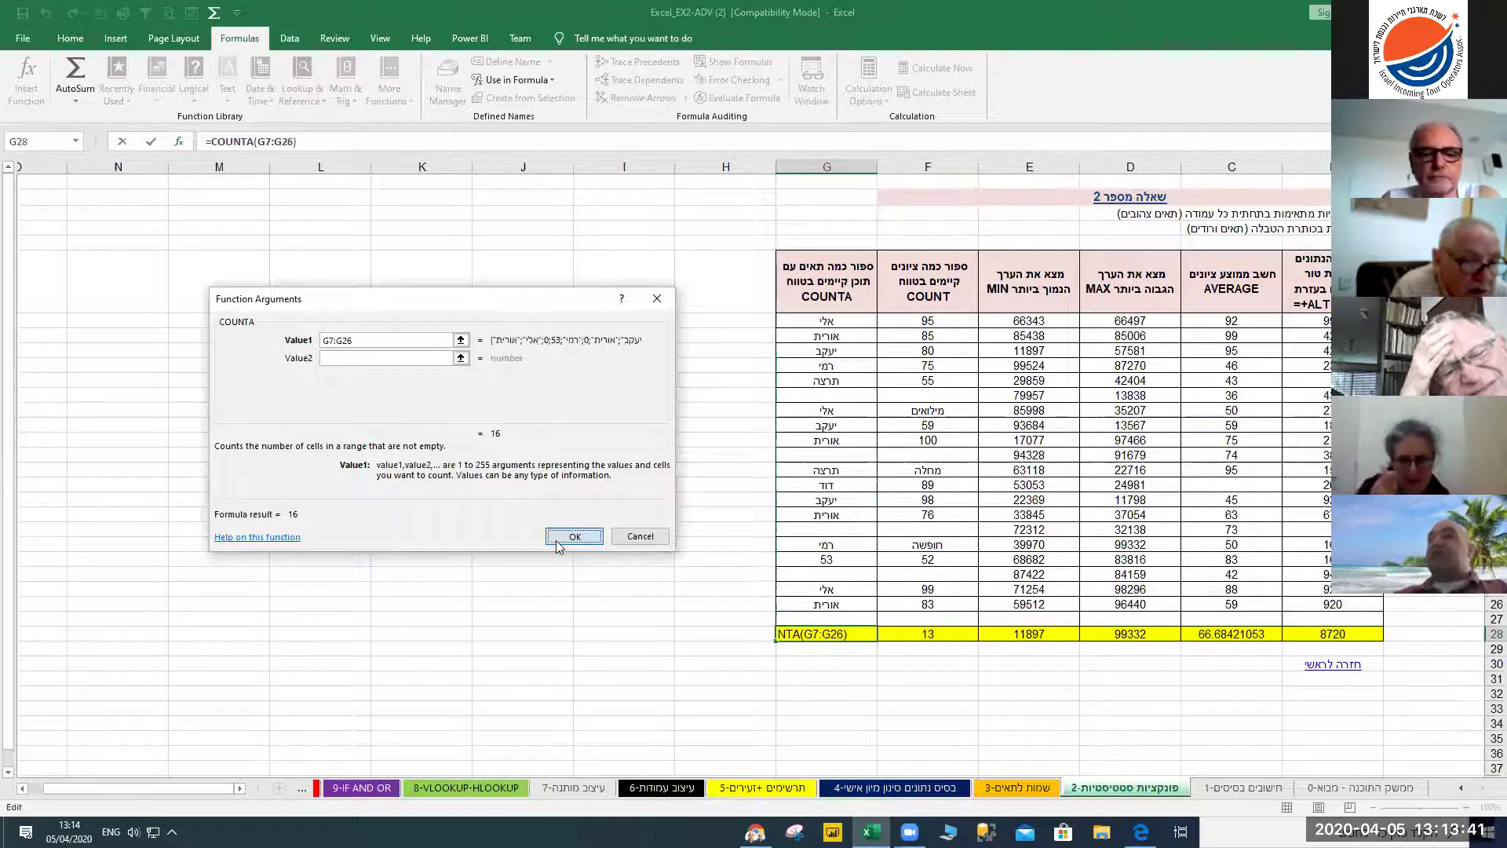
{"action": "left_click", "coordinate": [574, 535]}
{"action": "key", "text": "Delete"}
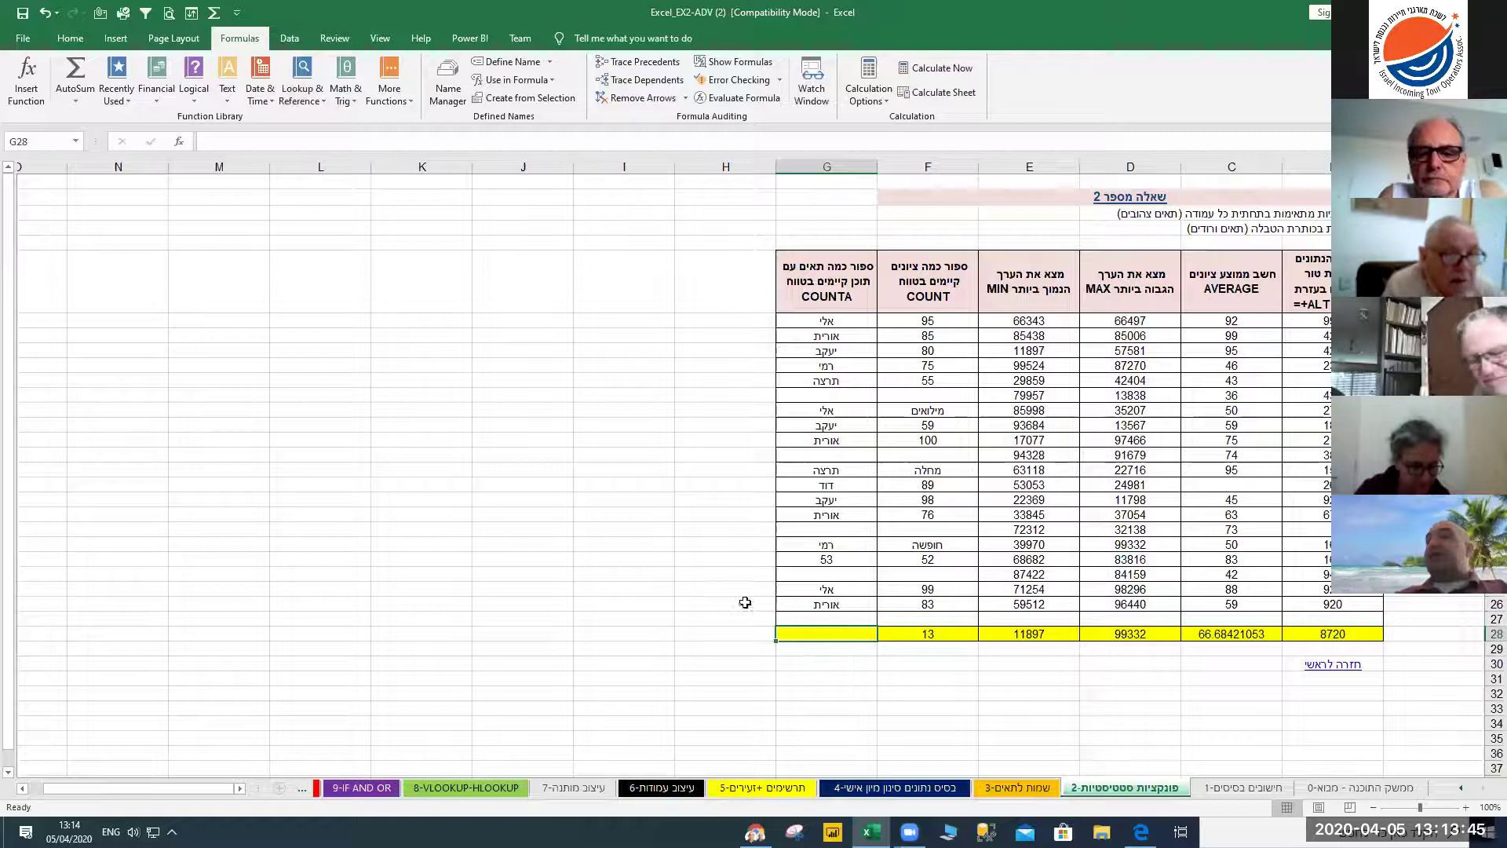
Open Insert Function for summary cell G28 and look through the All and Most Recently Used function categories
{"action": "left_click", "coordinate": [66, 38]}
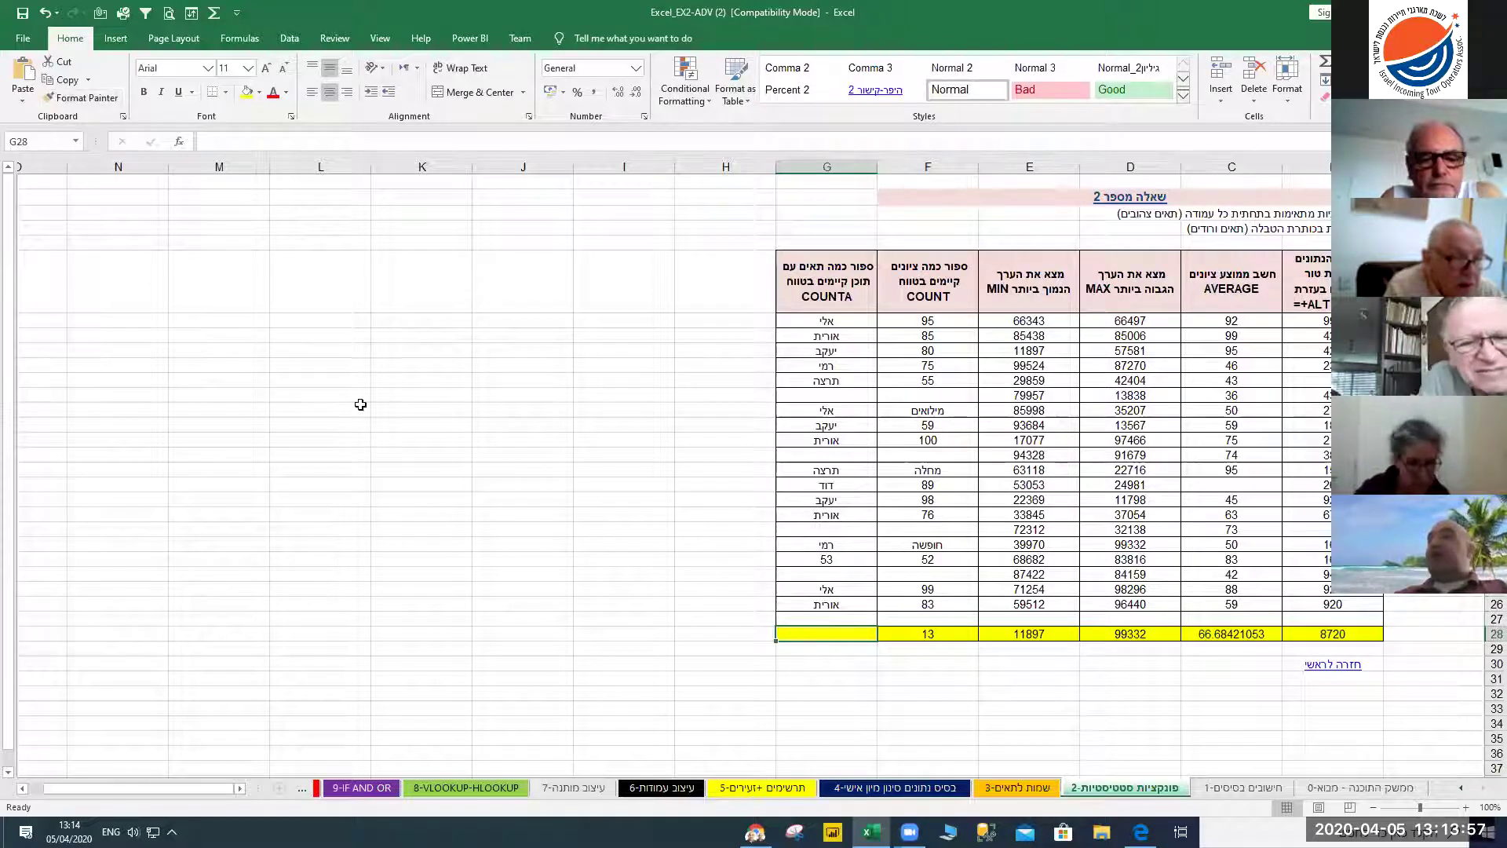
{"action": "left_click", "coordinate": [179, 142]}
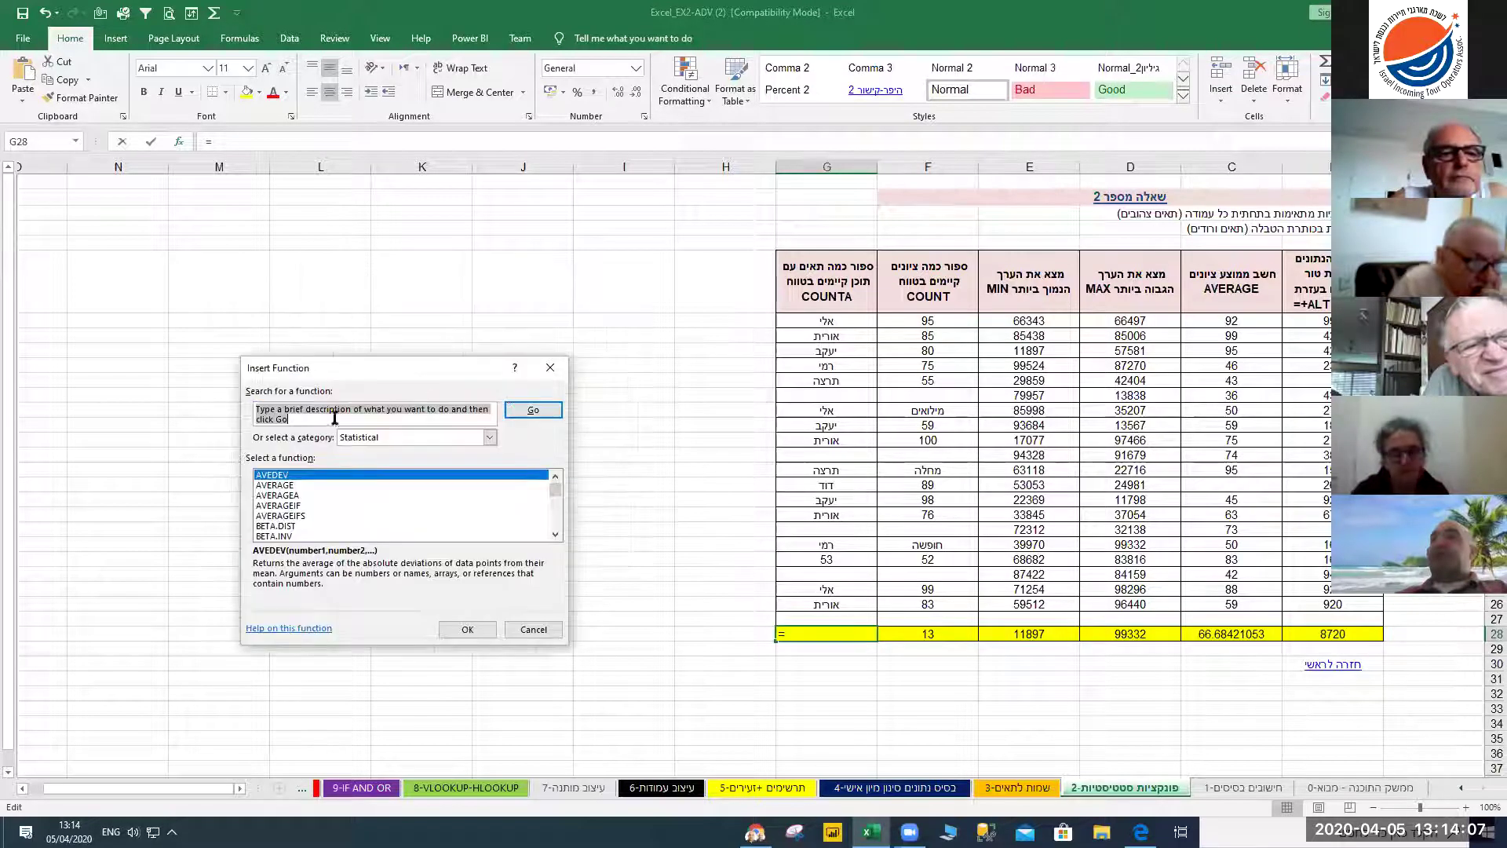
{"action": "left_click", "coordinate": [390, 438]}
{"action": "left_click", "coordinate": [349, 462]}
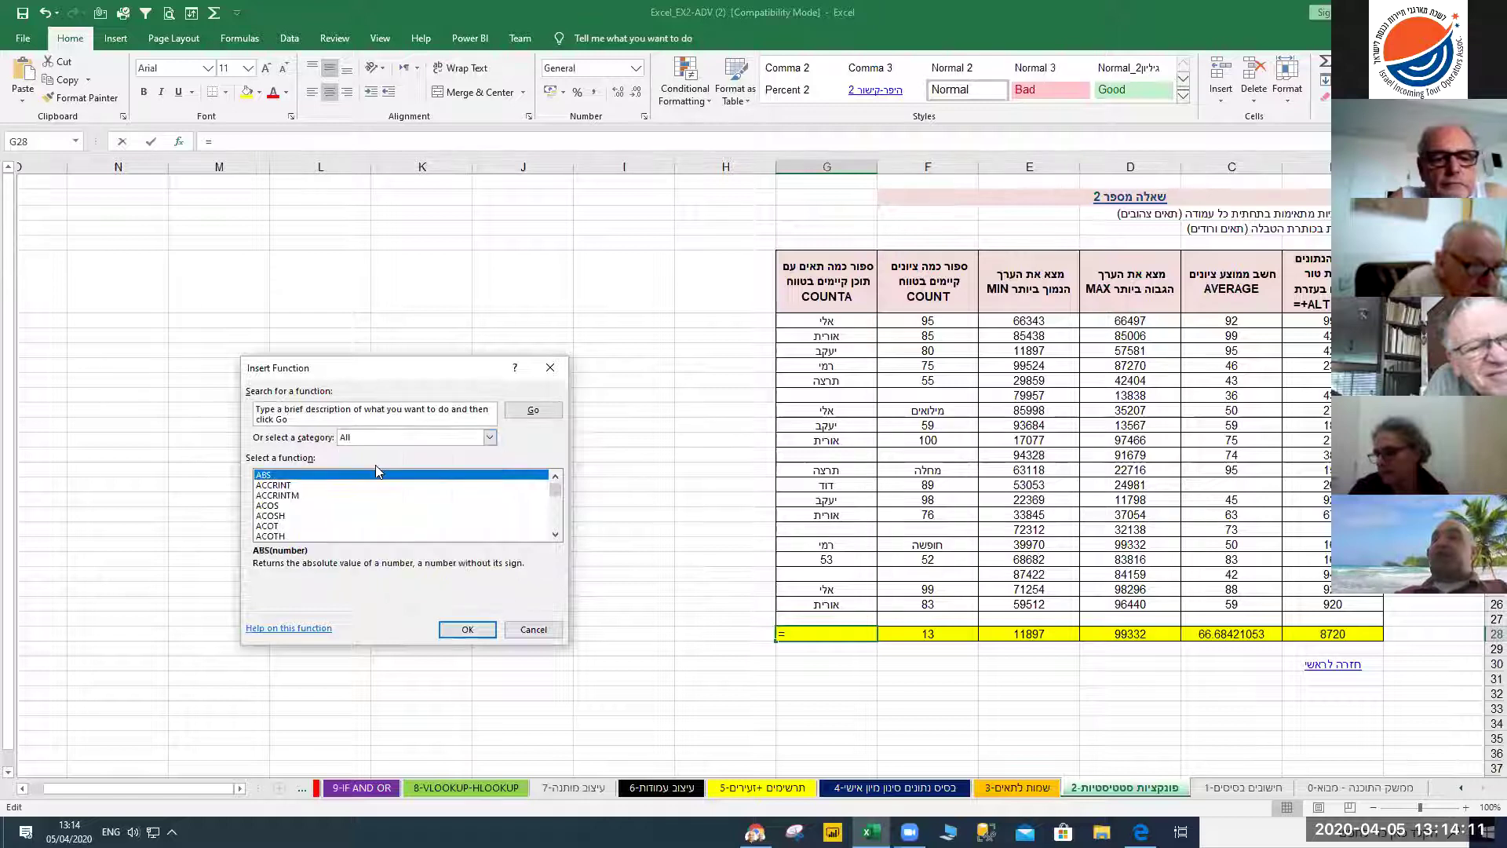
{"action": "left_click_drag", "start_coordinate": [555, 490], "coordinate": [521, 454]}
{"action": "left_click", "coordinate": [494, 438]}
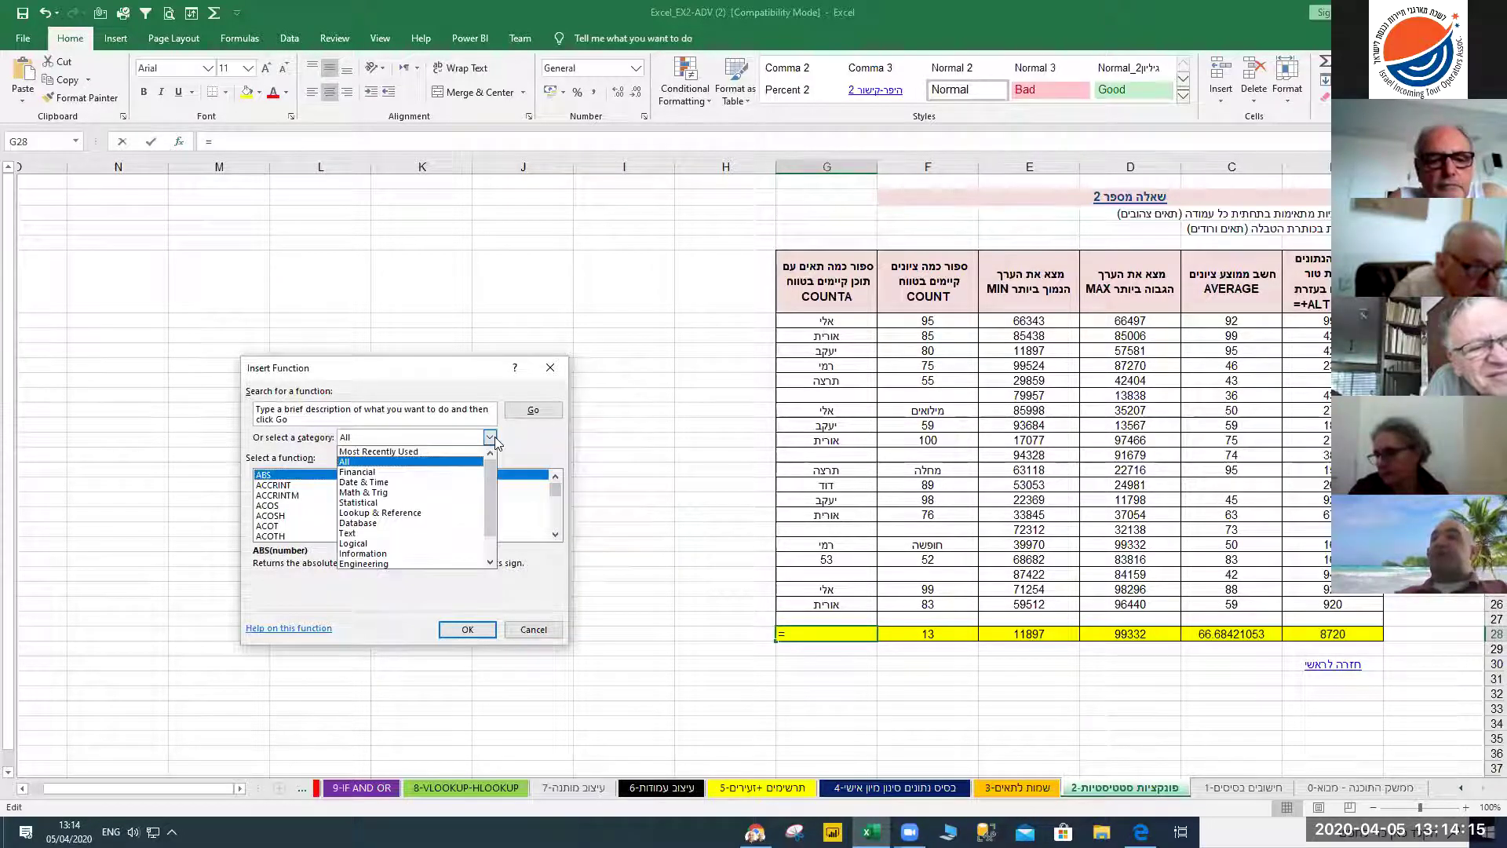
{"action": "left_click", "coordinate": [372, 452]}
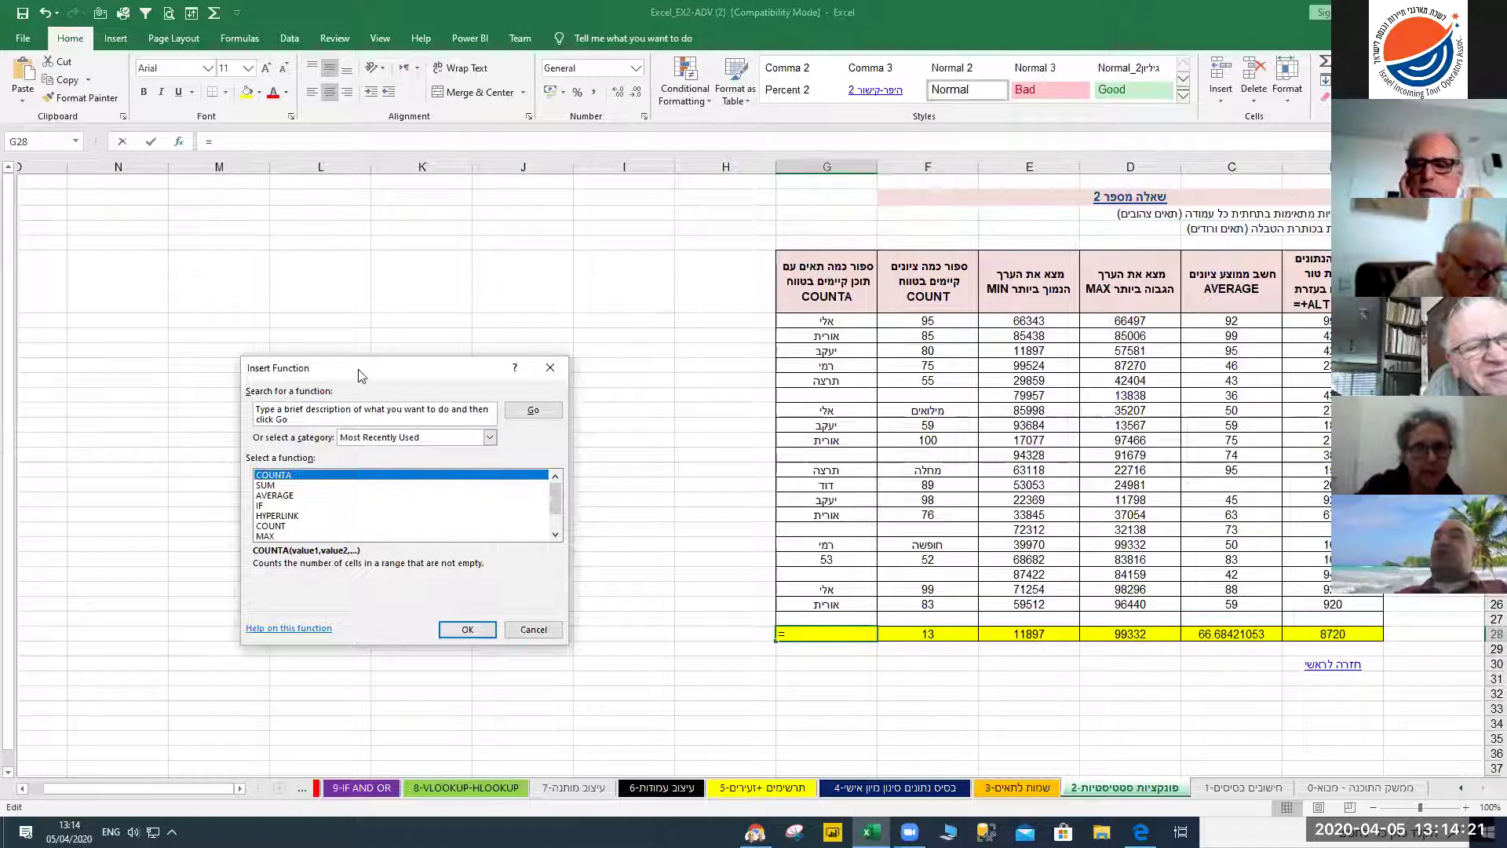
{"action": "left_click_drag", "start_coordinate": [358, 376], "coordinate": [403, 361]}
{"action": "mouse_move", "coordinate": [603, 485]}
{"action": "left_mouse_down"}
{"action": "mouse_move", "coordinate": [603, 511]}
{"action": "mouse_move", "coordinate": [604, 482]}
{"action": "left_mouse_up"}
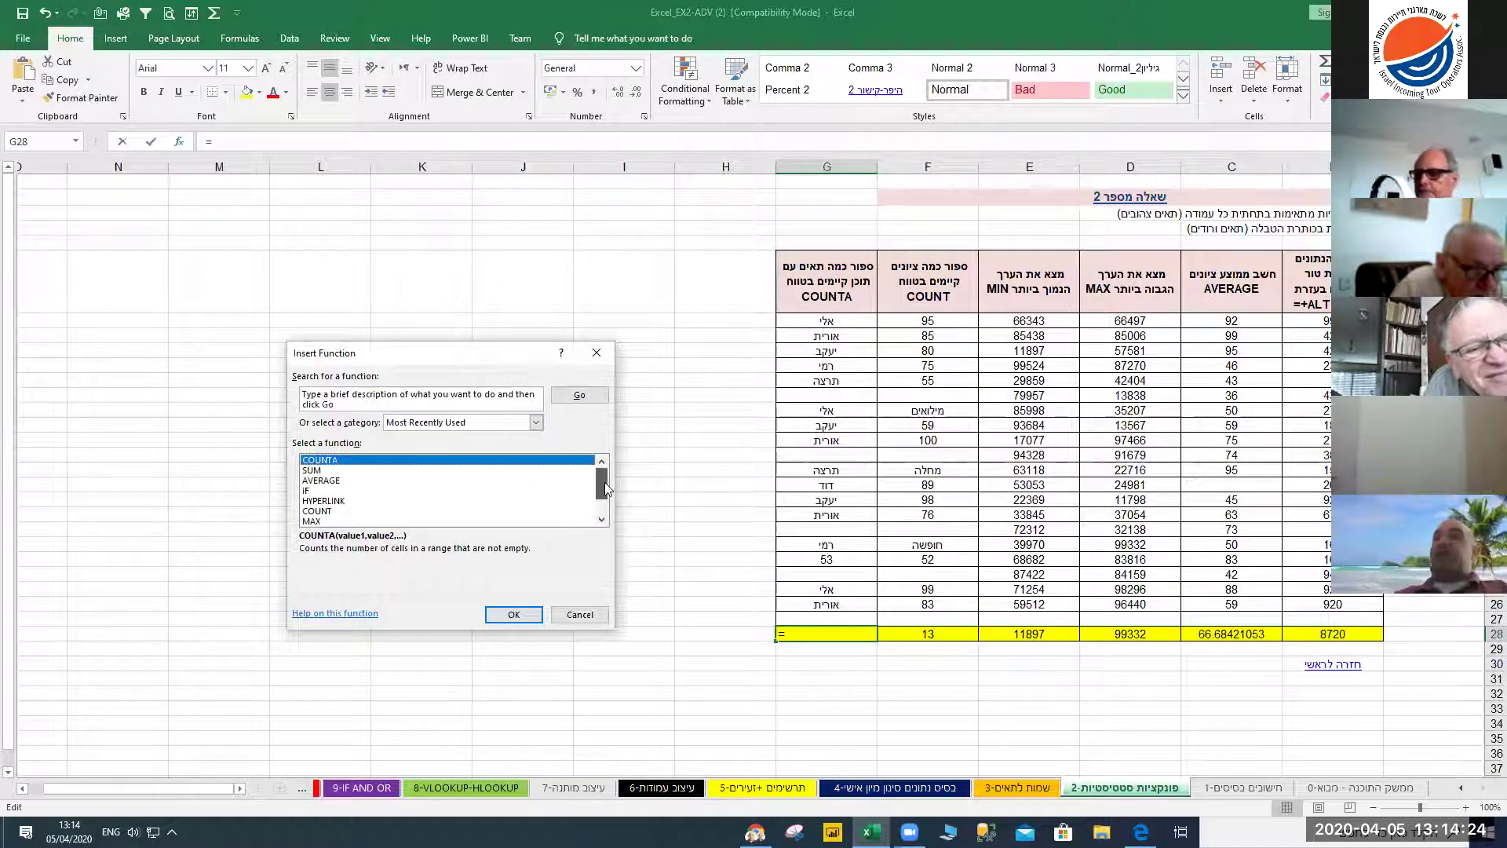
{"action": "left_click", "coordinate": [534, 424]}
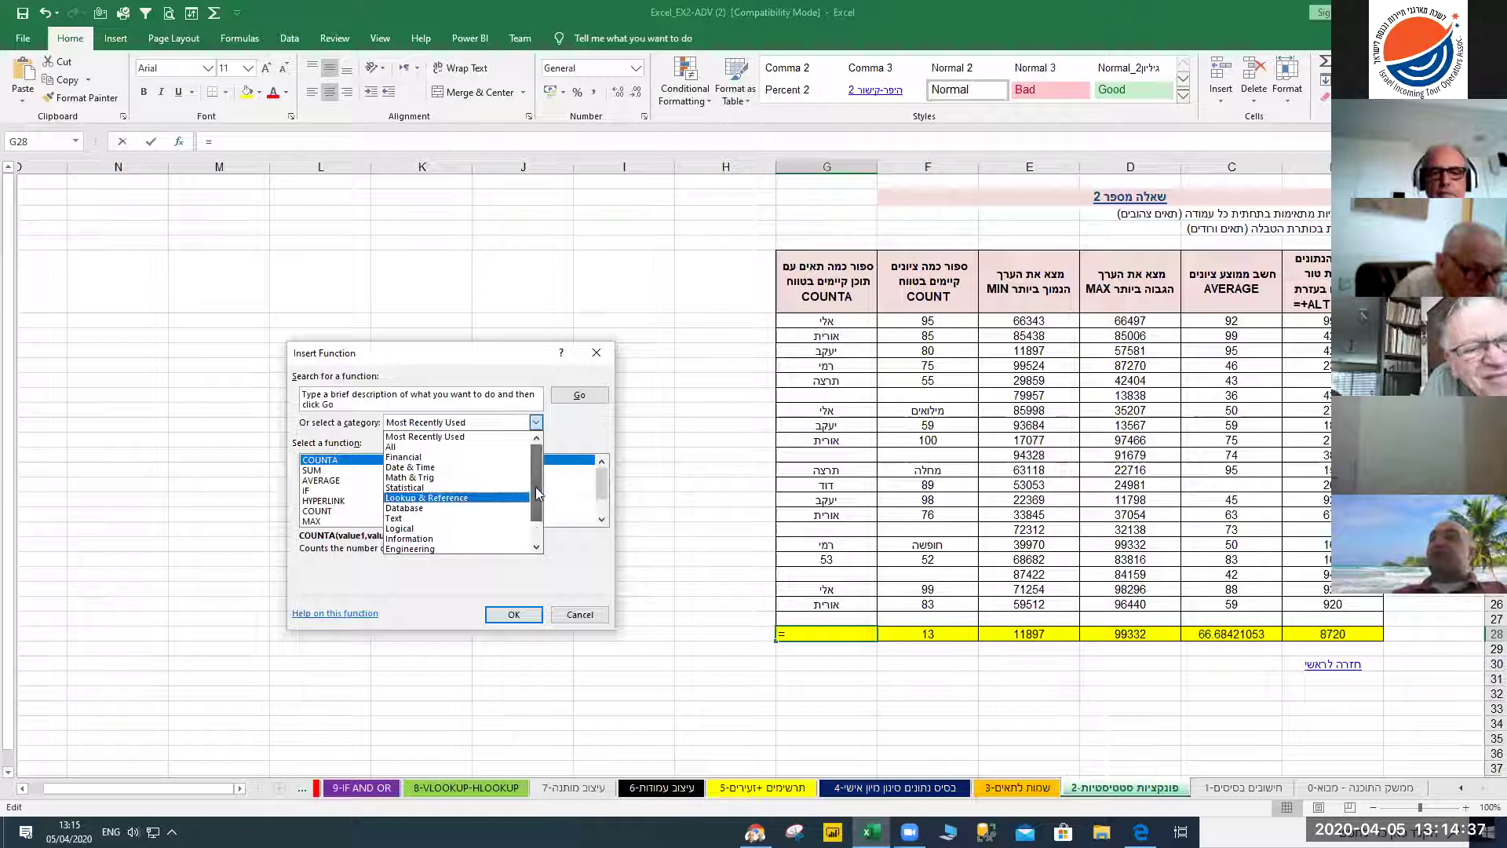
{"action": "left_click", "coordinate": [494, 339]}
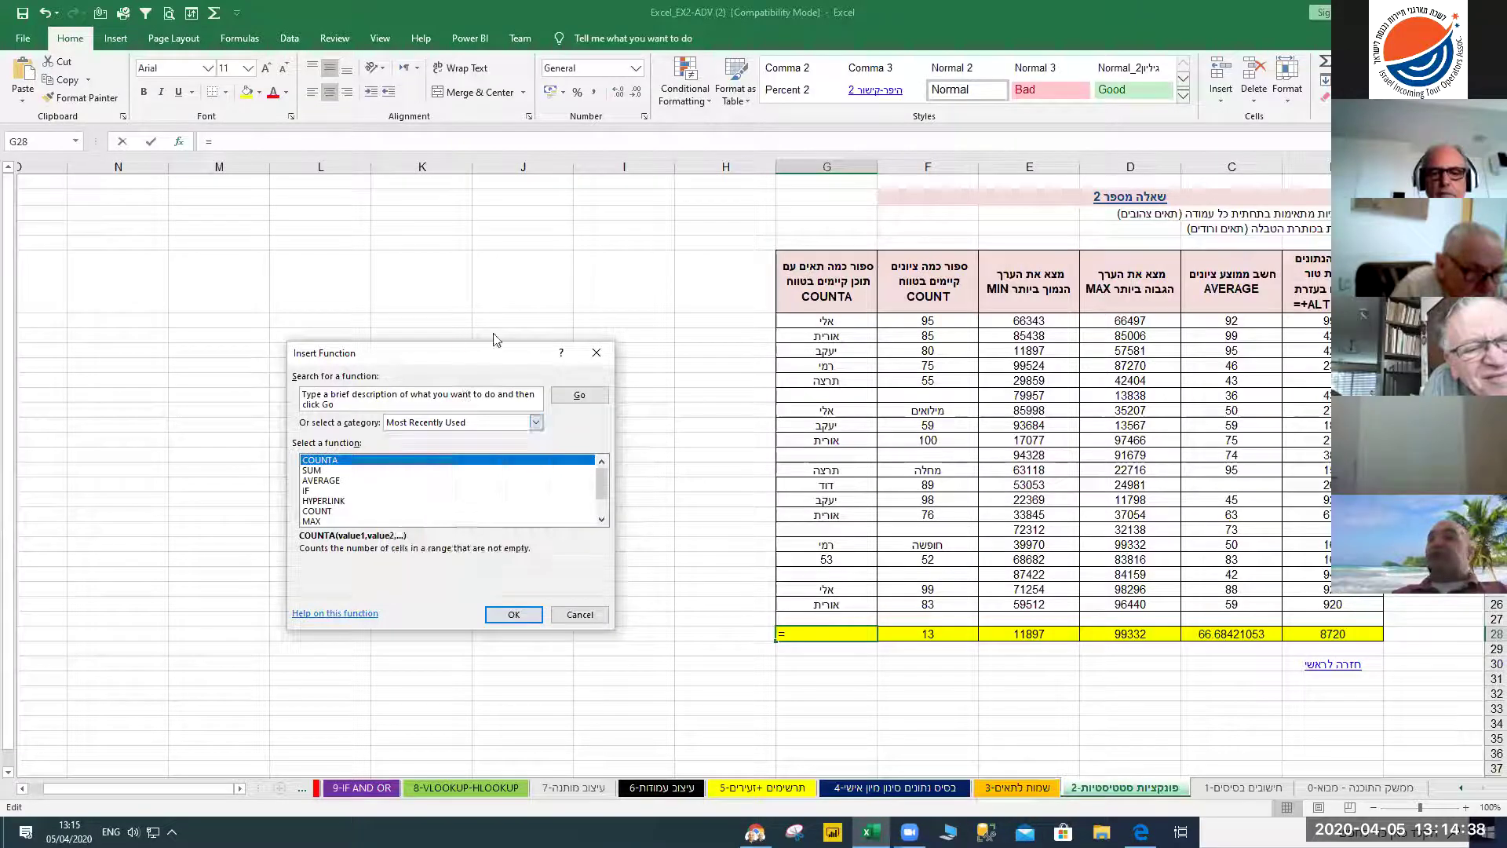
{"action": "left_click", "coordinate": [535, 423]}
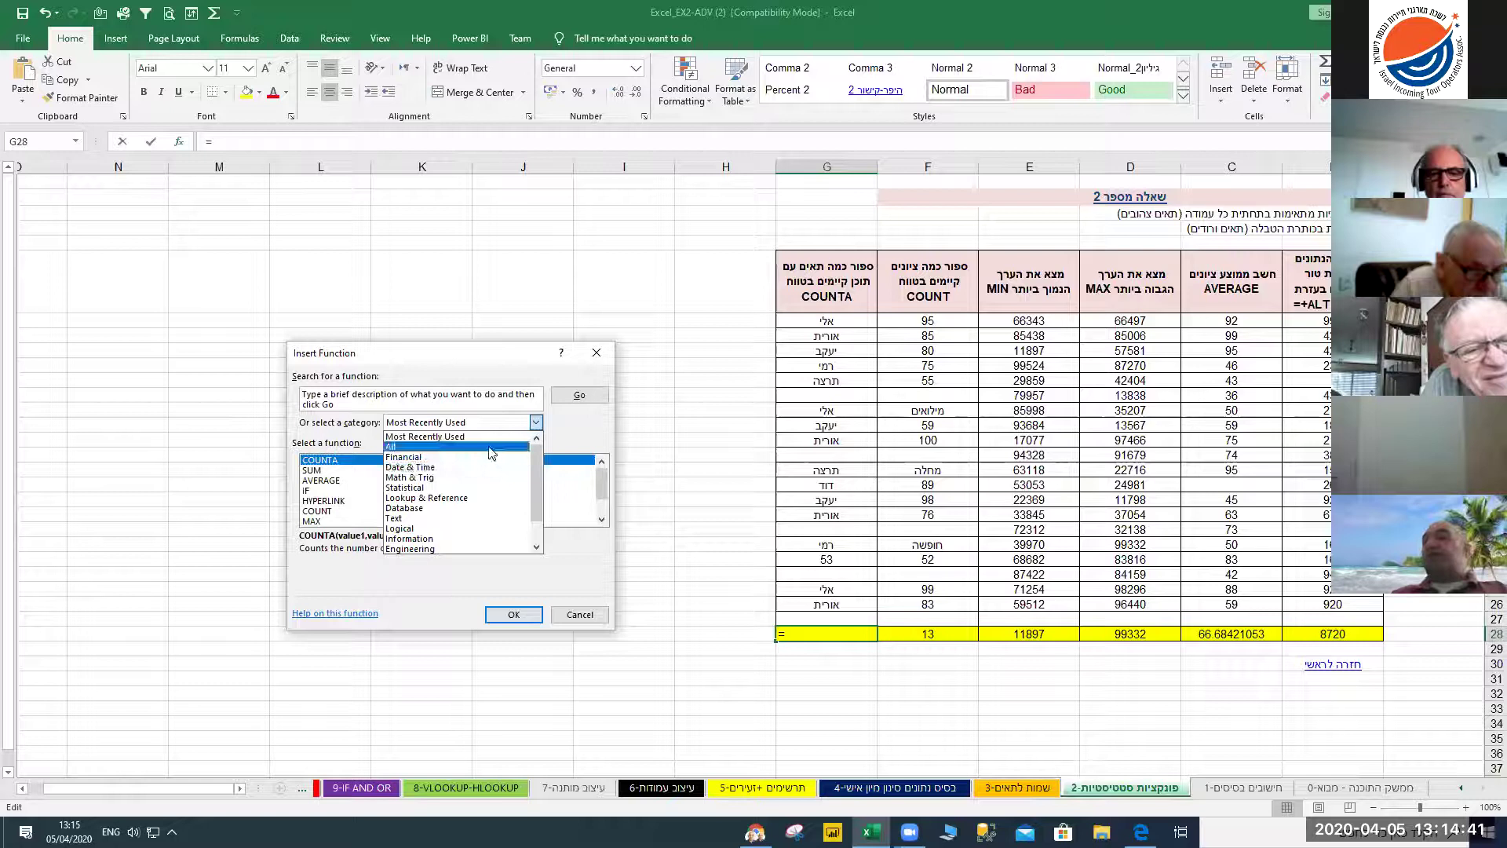
Replace the placeholder text in the Insert Function search with "sum" and run the search
{"action": "left_click", "coordinate": [457, 405]}
{"action": "left_click", "coordinate": [350, 409]}
{"action": "left_click_drag", "start_coordinate": [351, 409], "coordinate": [251, 385]}
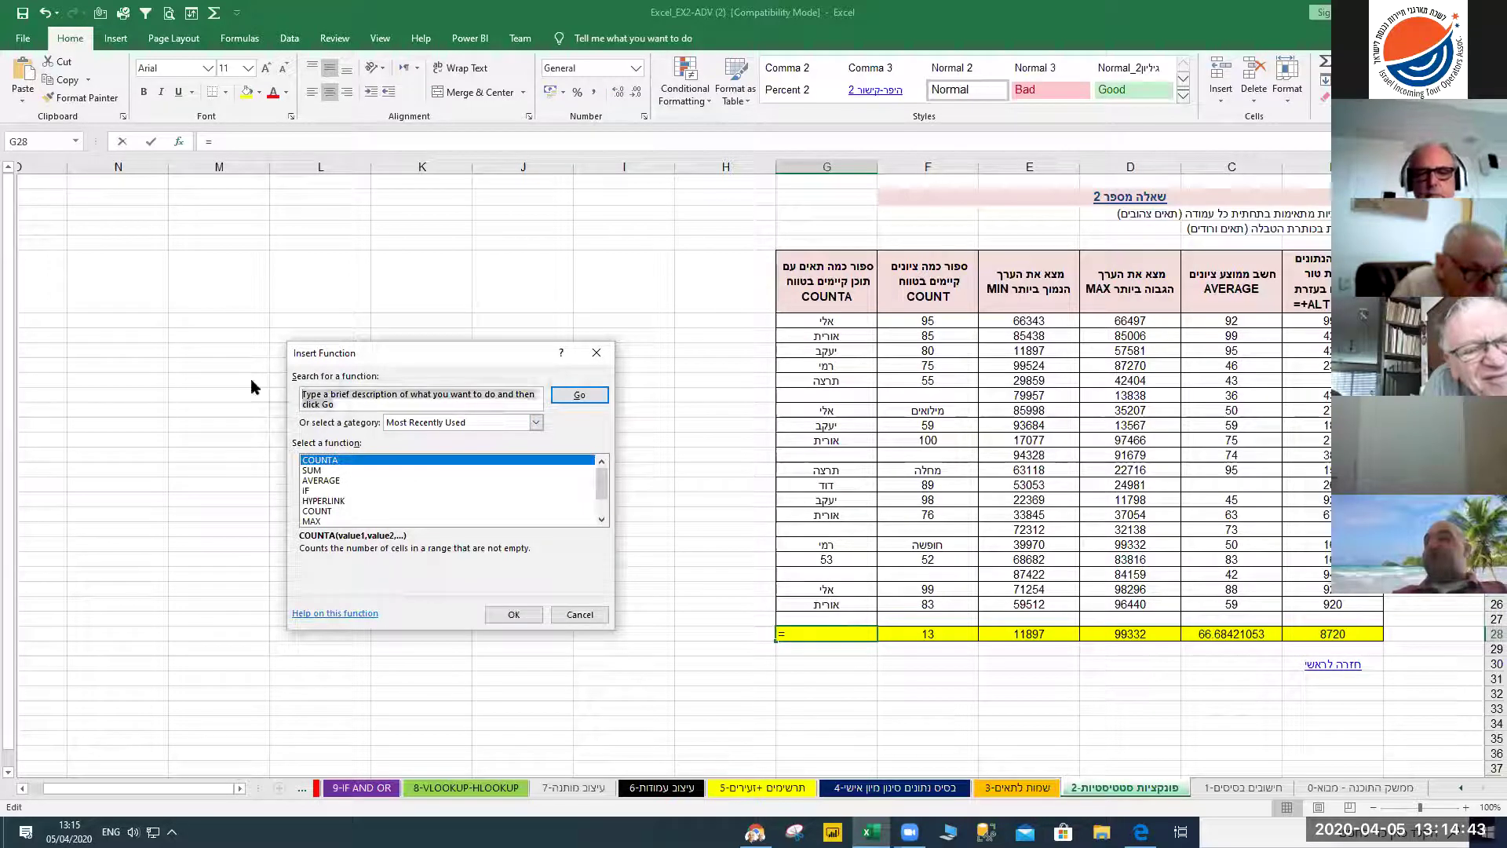
{"action": "key", "text": "BackSpace"}
{"action": "type", "text": "sum"}
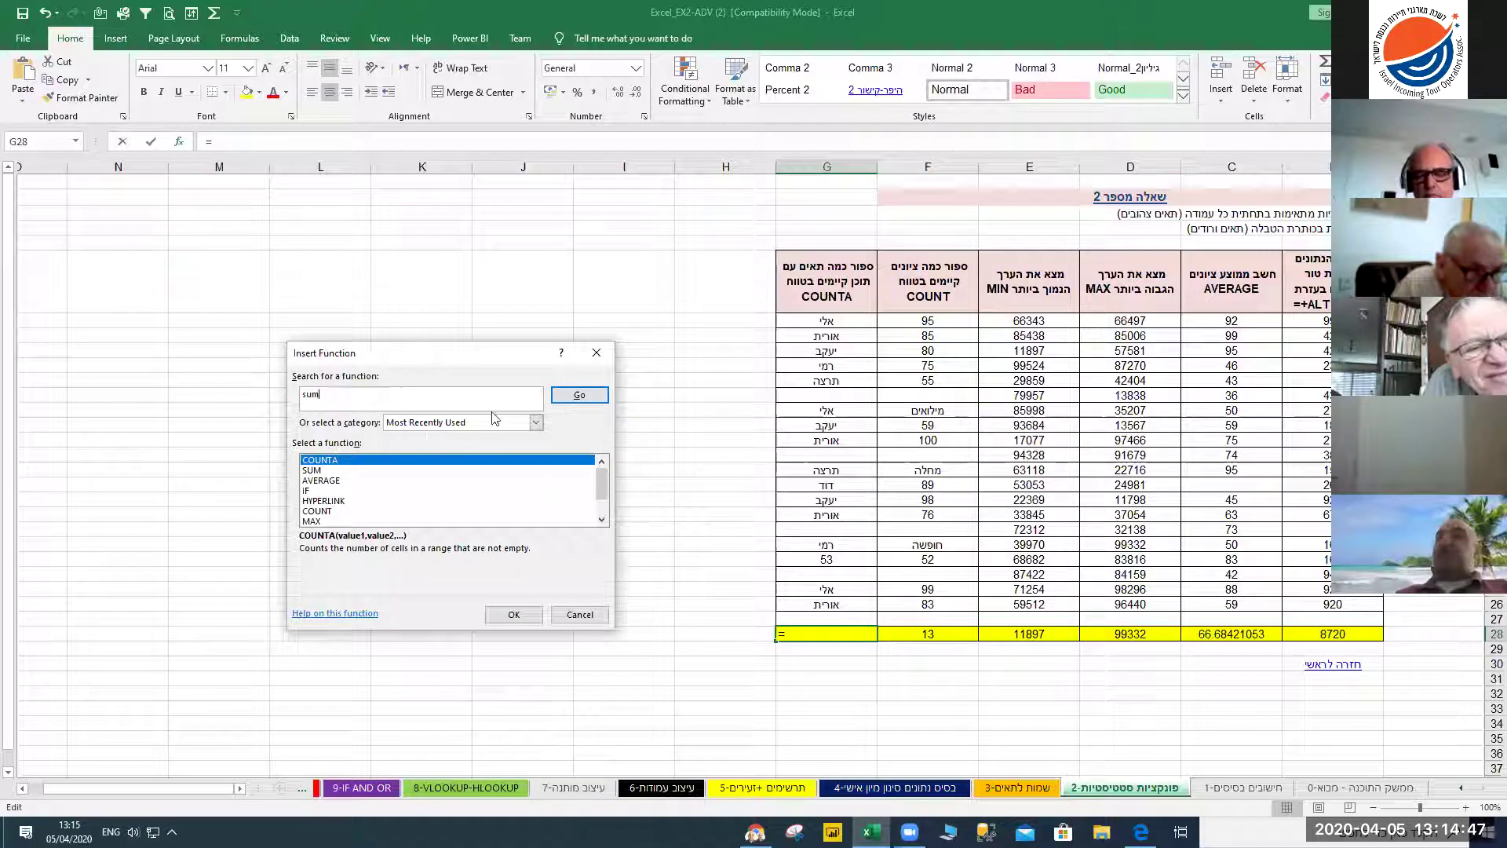
{"action": "left_click", "coordinate": [579, 398]}
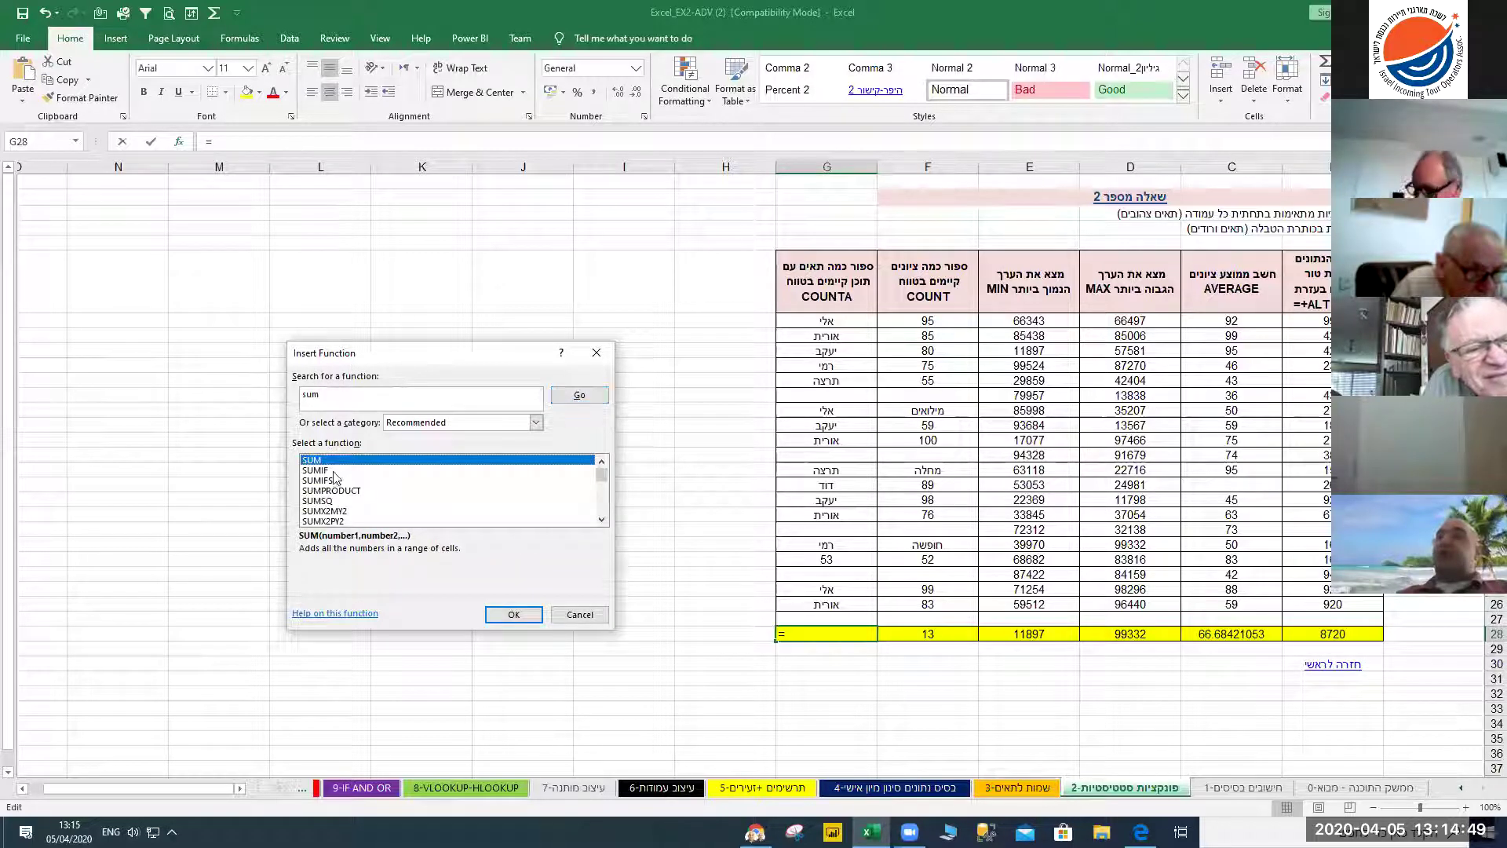
Insert the found SUM function in G28 with B7:B26 as Number1, and clear the cell again
{"action": "left_click", "coordinate": [496, 617]}
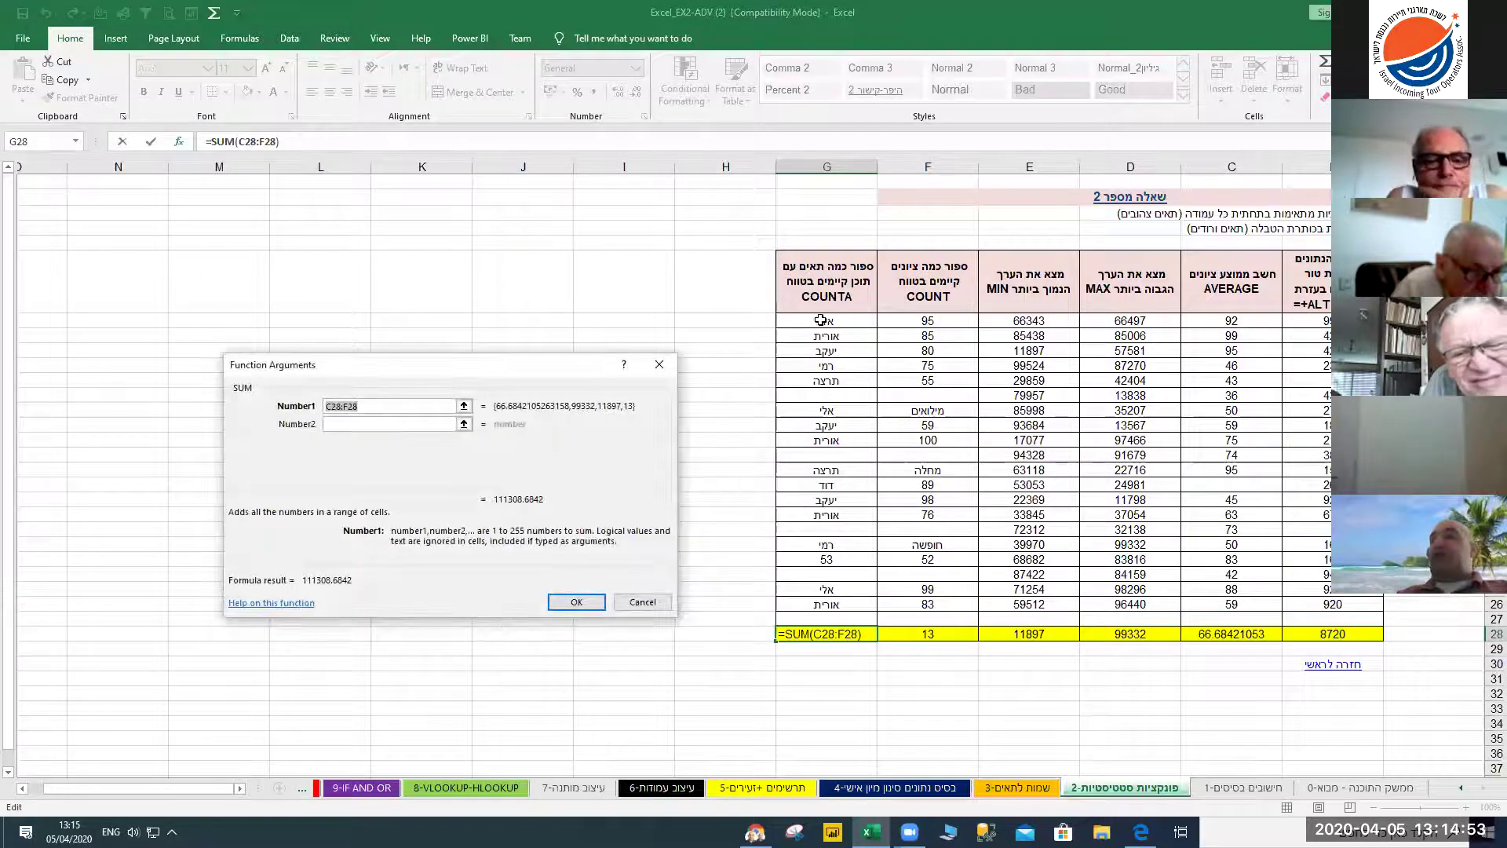
{"action": "left_click_drag", "start_coordinate": [1307, 321], "coordinate": [1307, 603]}
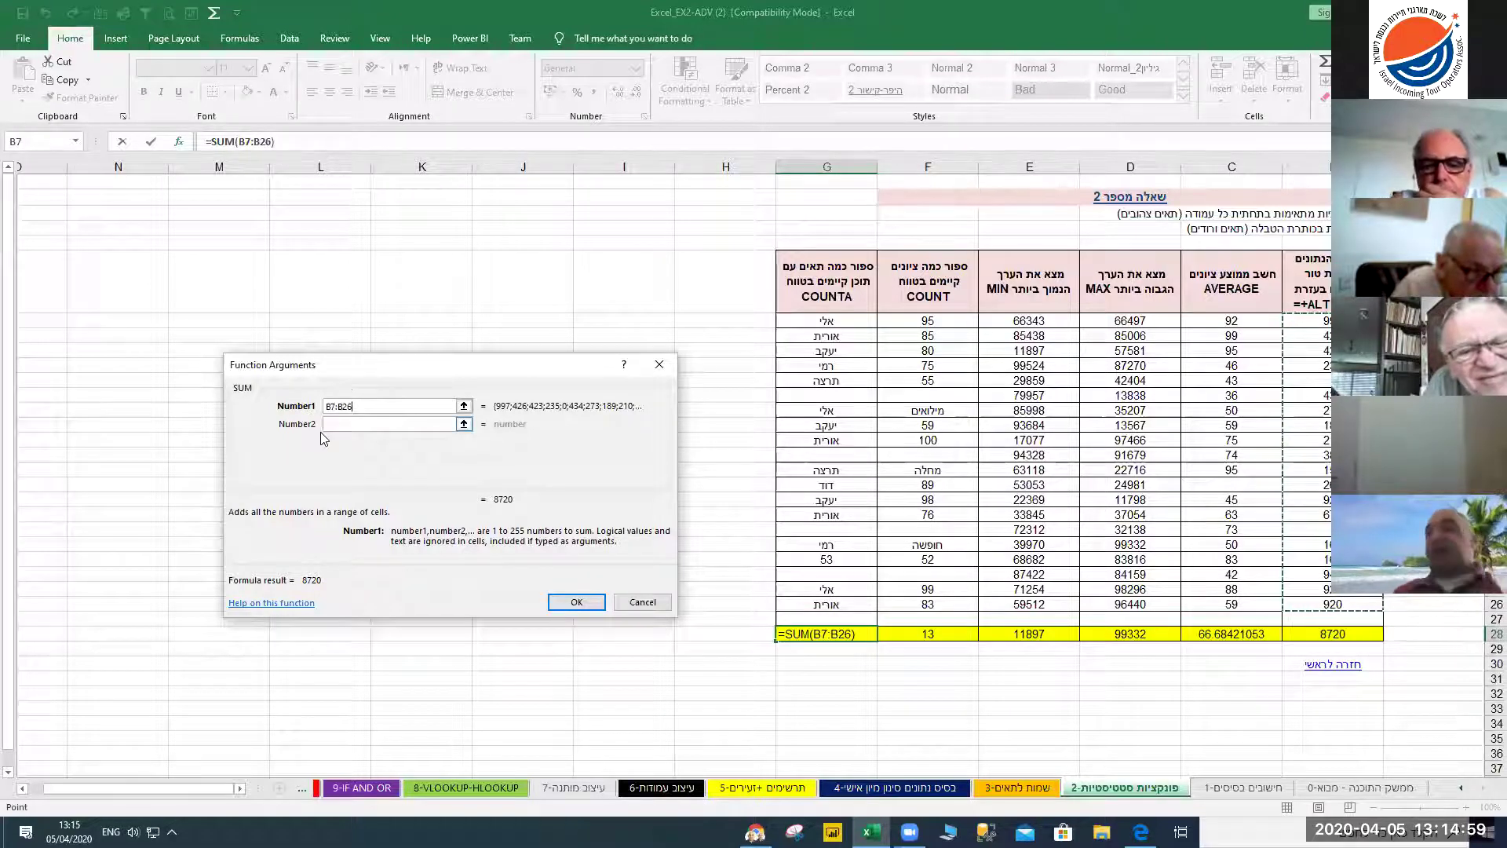
{"action": "left_click", "coordinate": [576, 602]}
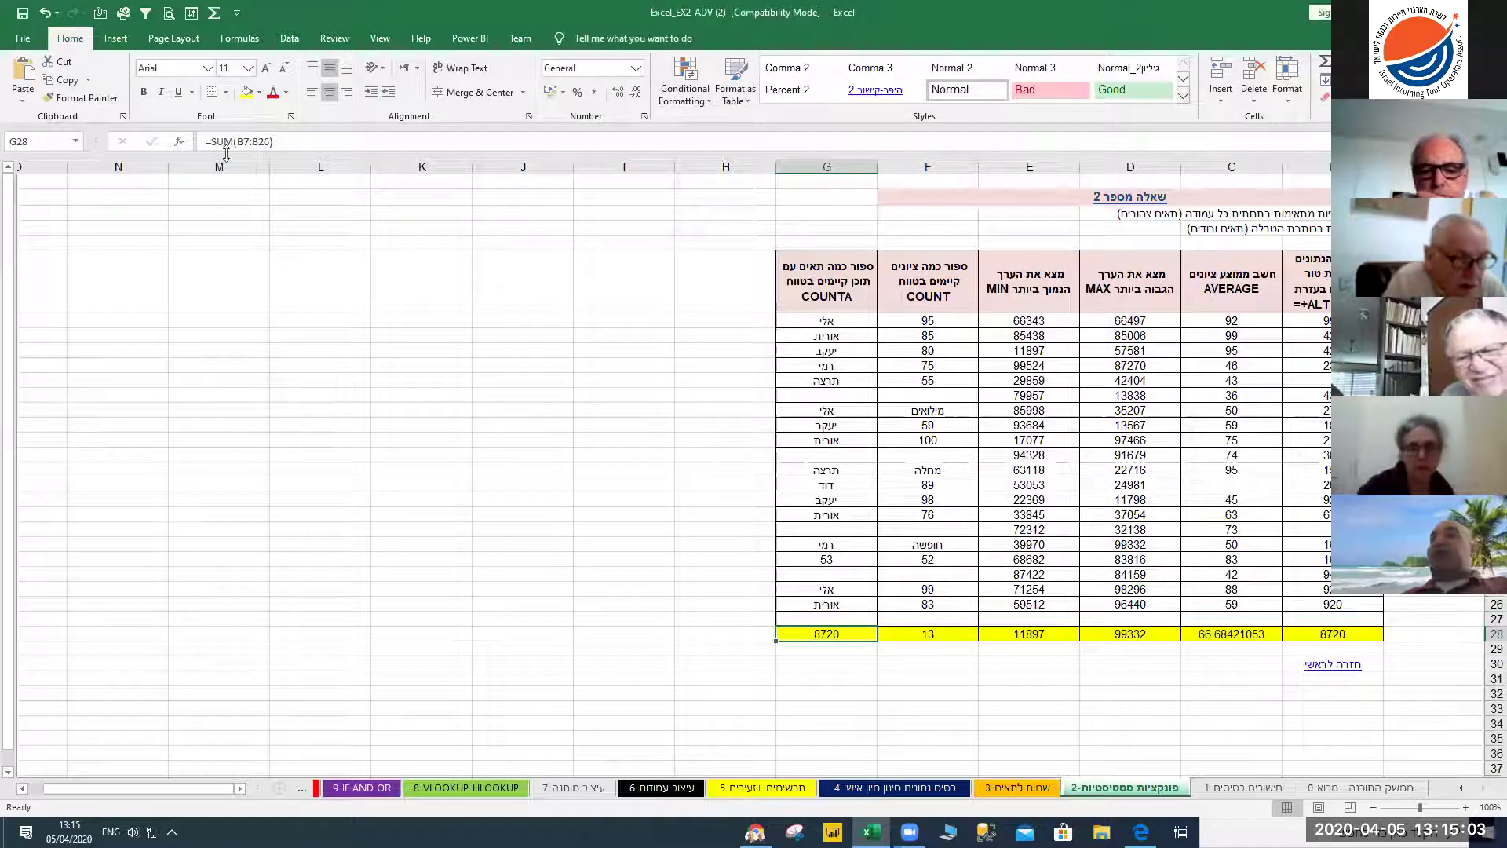
{"action": "key", "text": "Delete"}
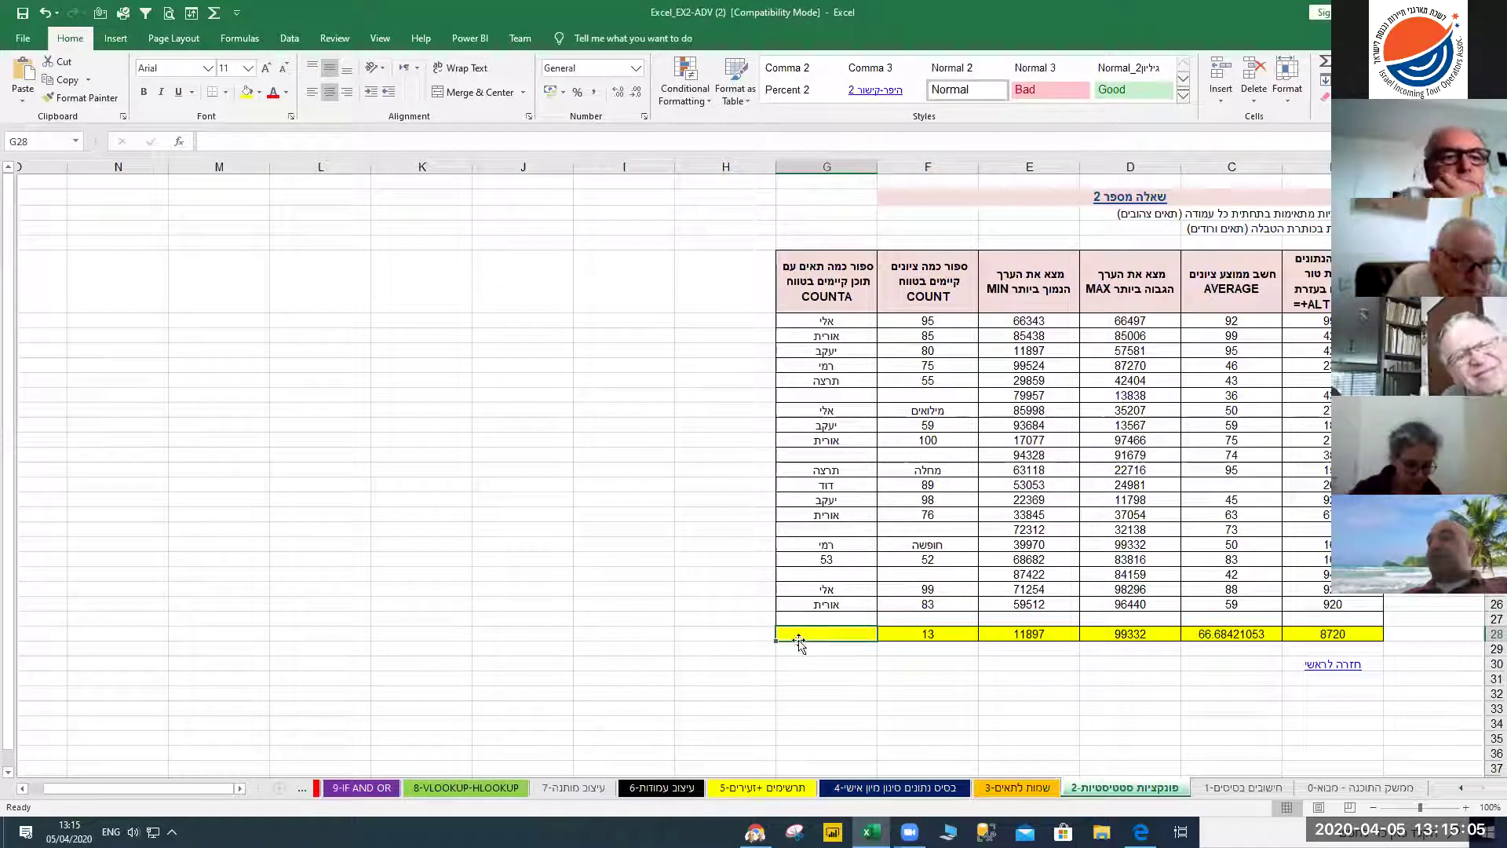
Write a SUM formula over B7:B26 directly in G28, taking SUM from the autocomplete suggestions, and clear the cell again
{"action": "type", "text": "="}
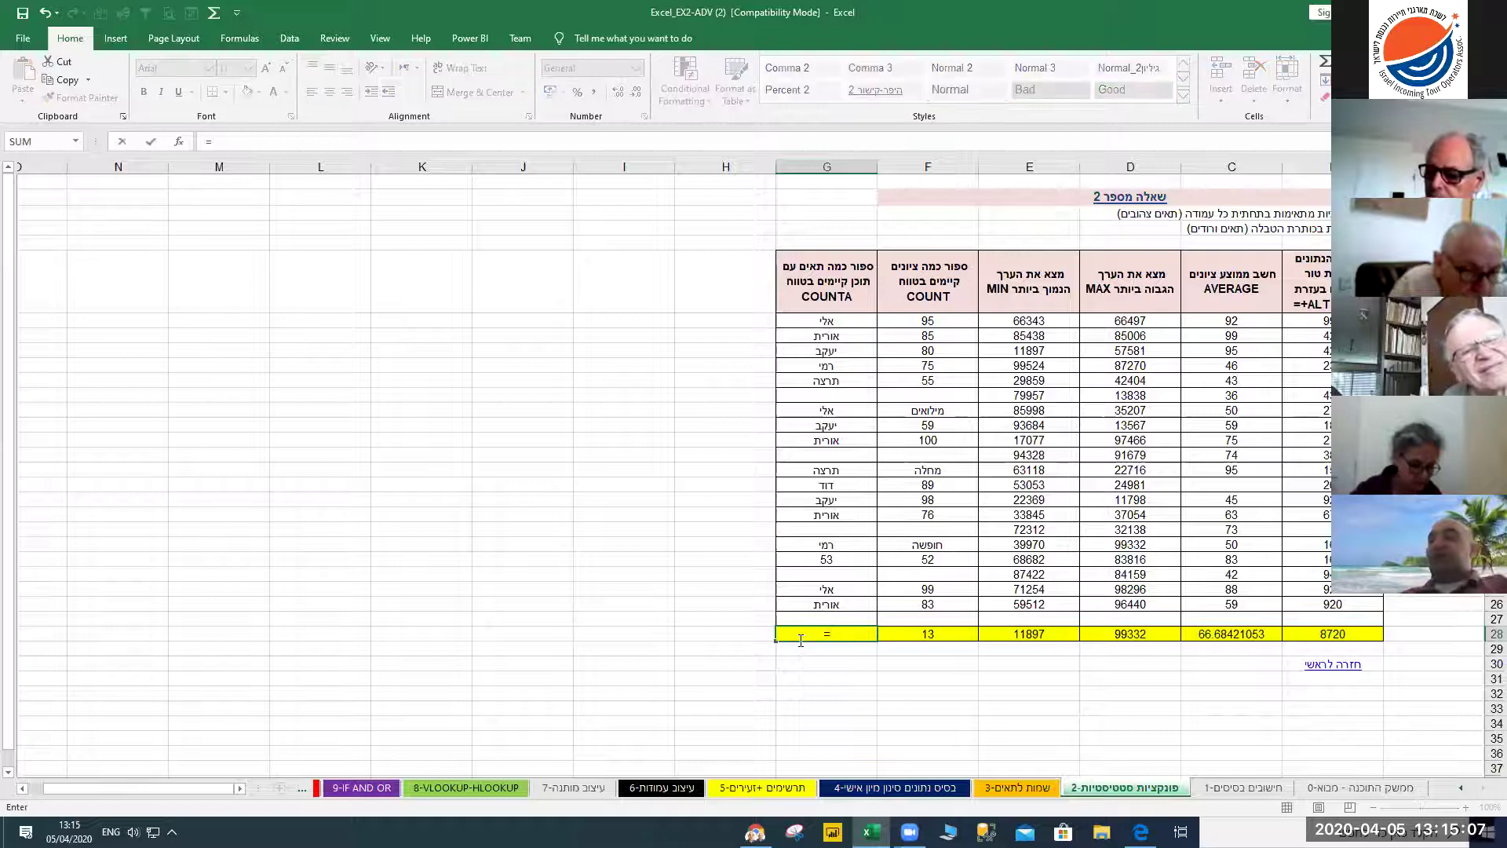
{"action": "type", "text": "SU"}
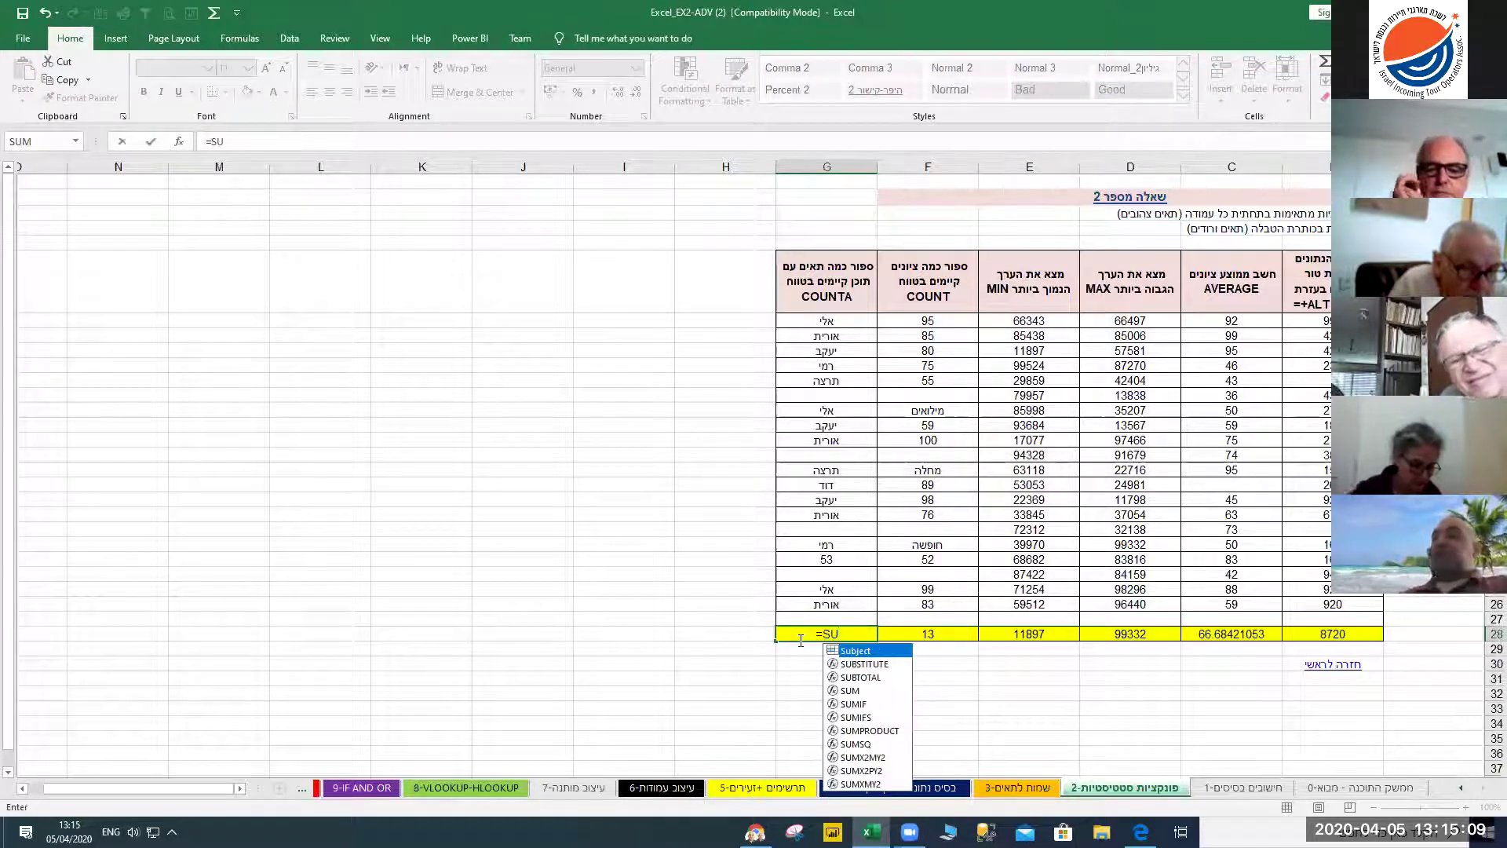
{"action": "type", "text": "M"}
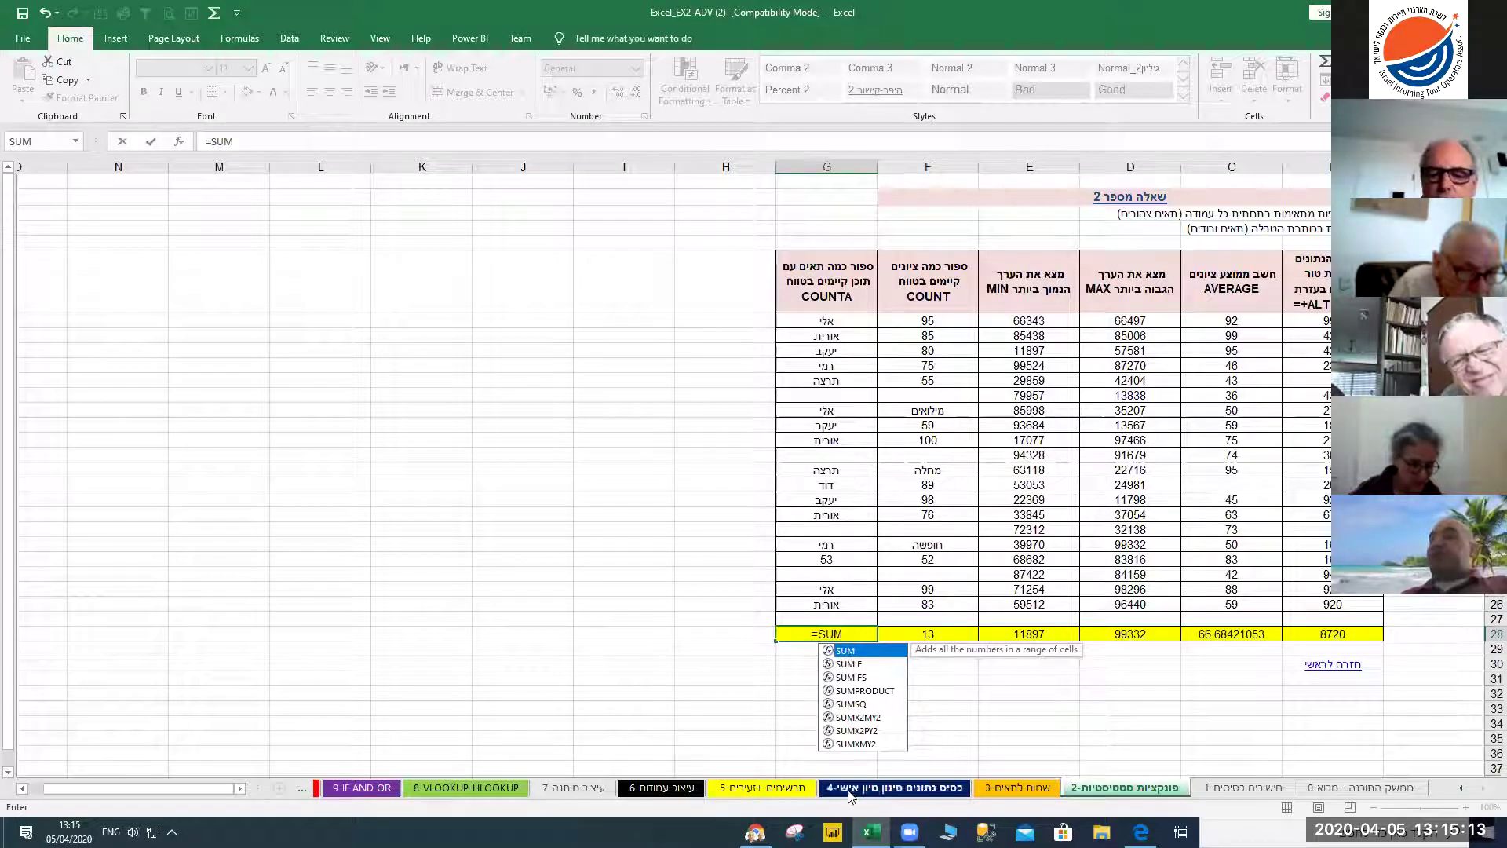
{"action": "double_click", "coordinate": [846, 652]}
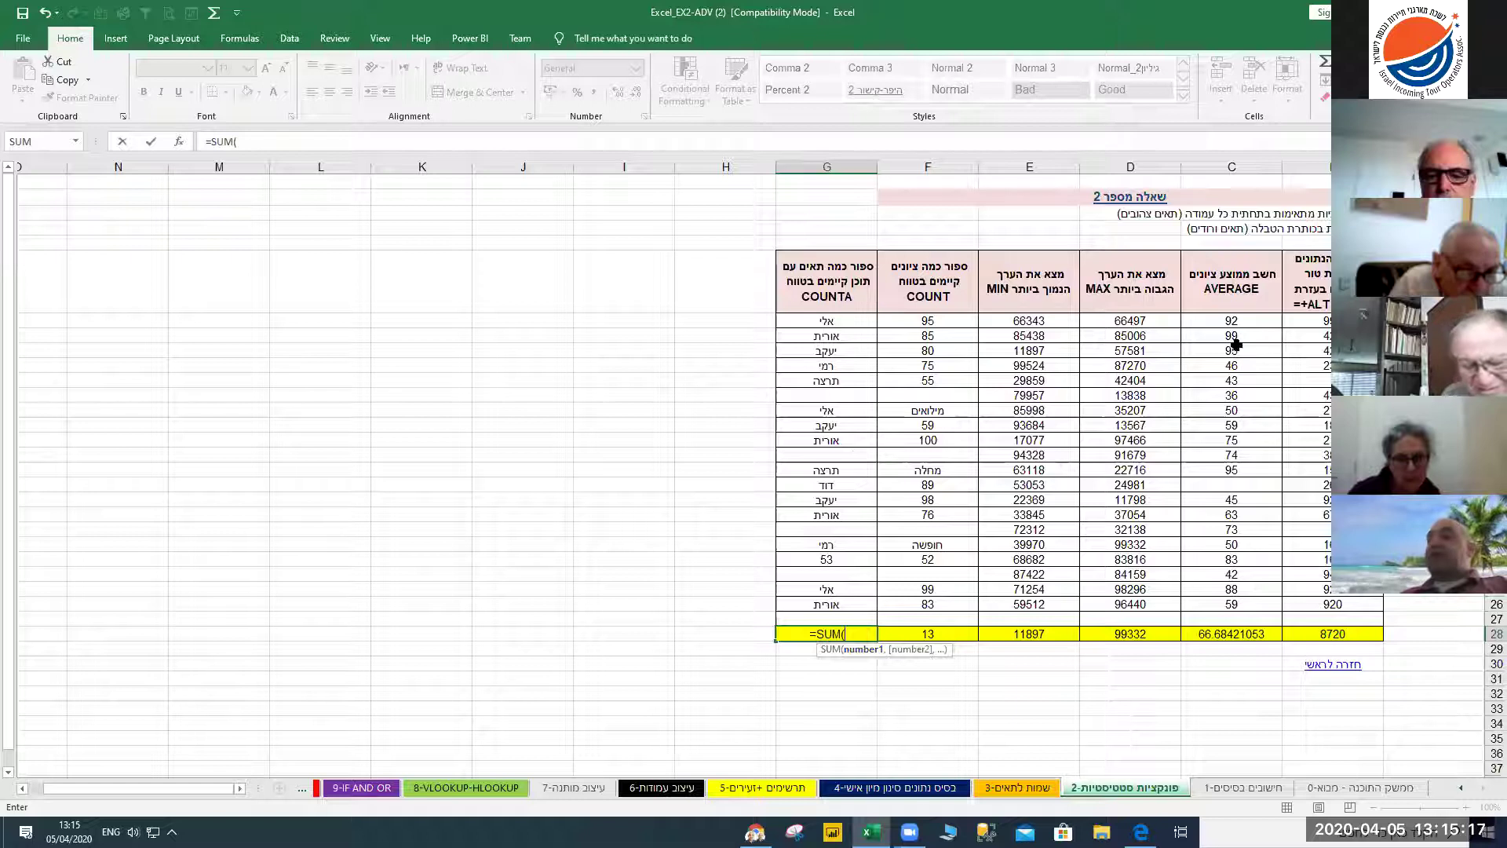
{"action": "left_click_drag", "start_coordinate": [1294, 322], "coordinate": [1324, 612]}
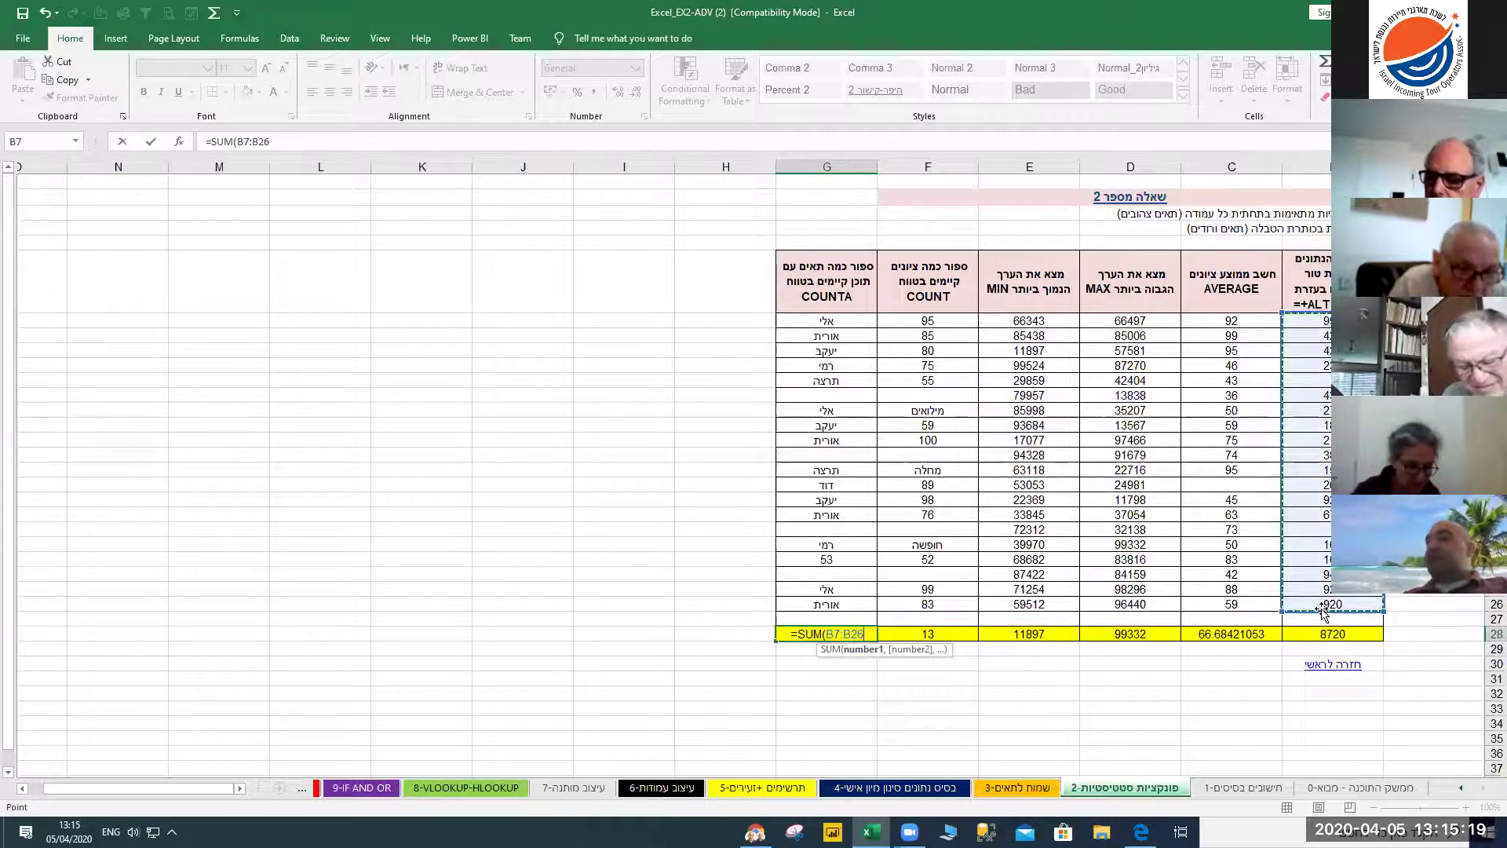
{"action": "key", "text": "Return"}
{"action": "left_click", "coordinate": [803, 637]}
{"action": "key", "text": "Delete"}
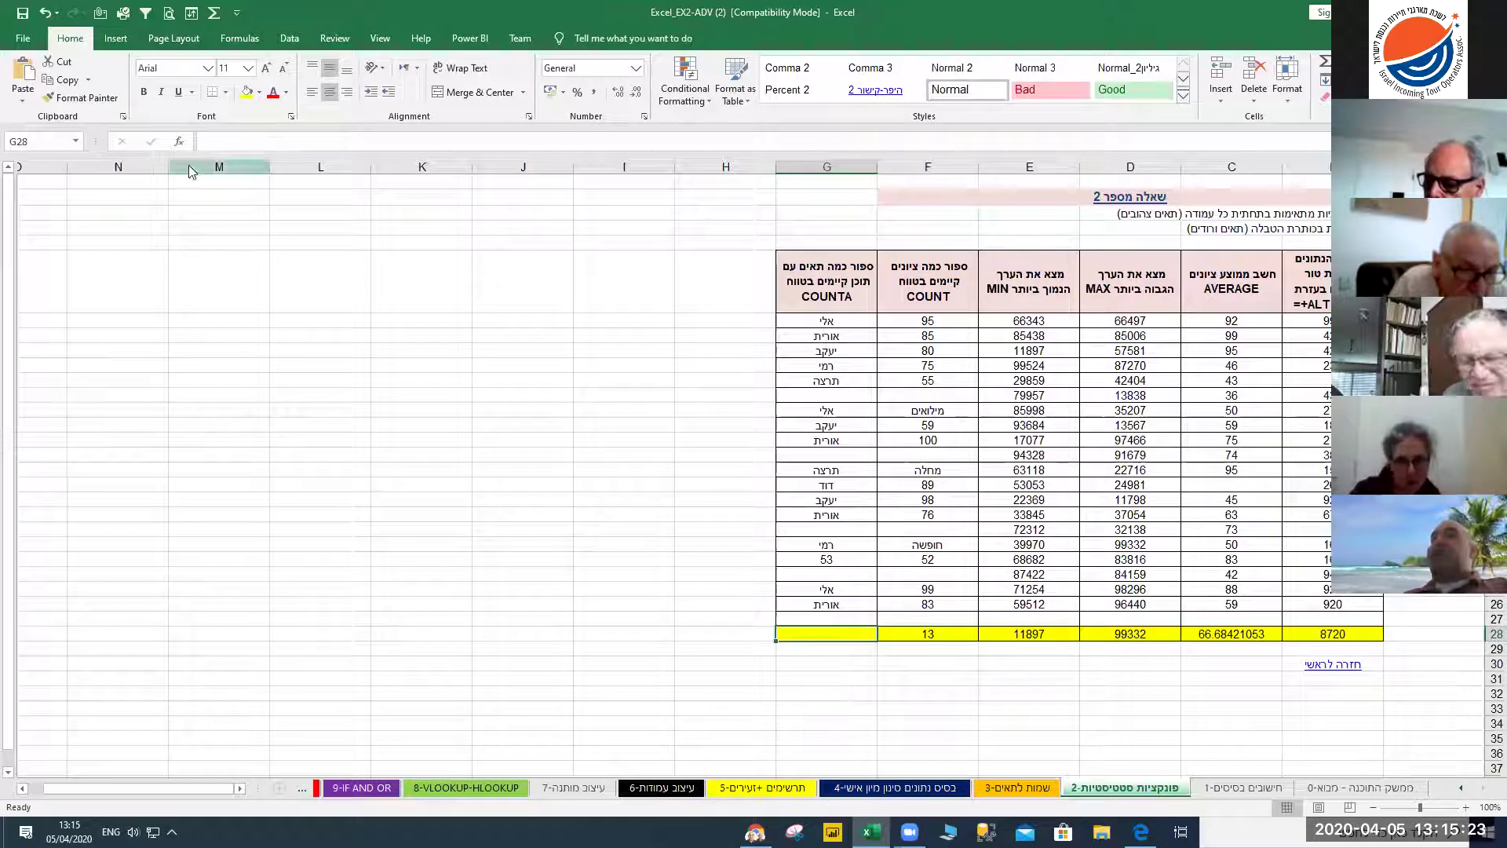
{"action": "left_click", "coordinate": [179, 142]}
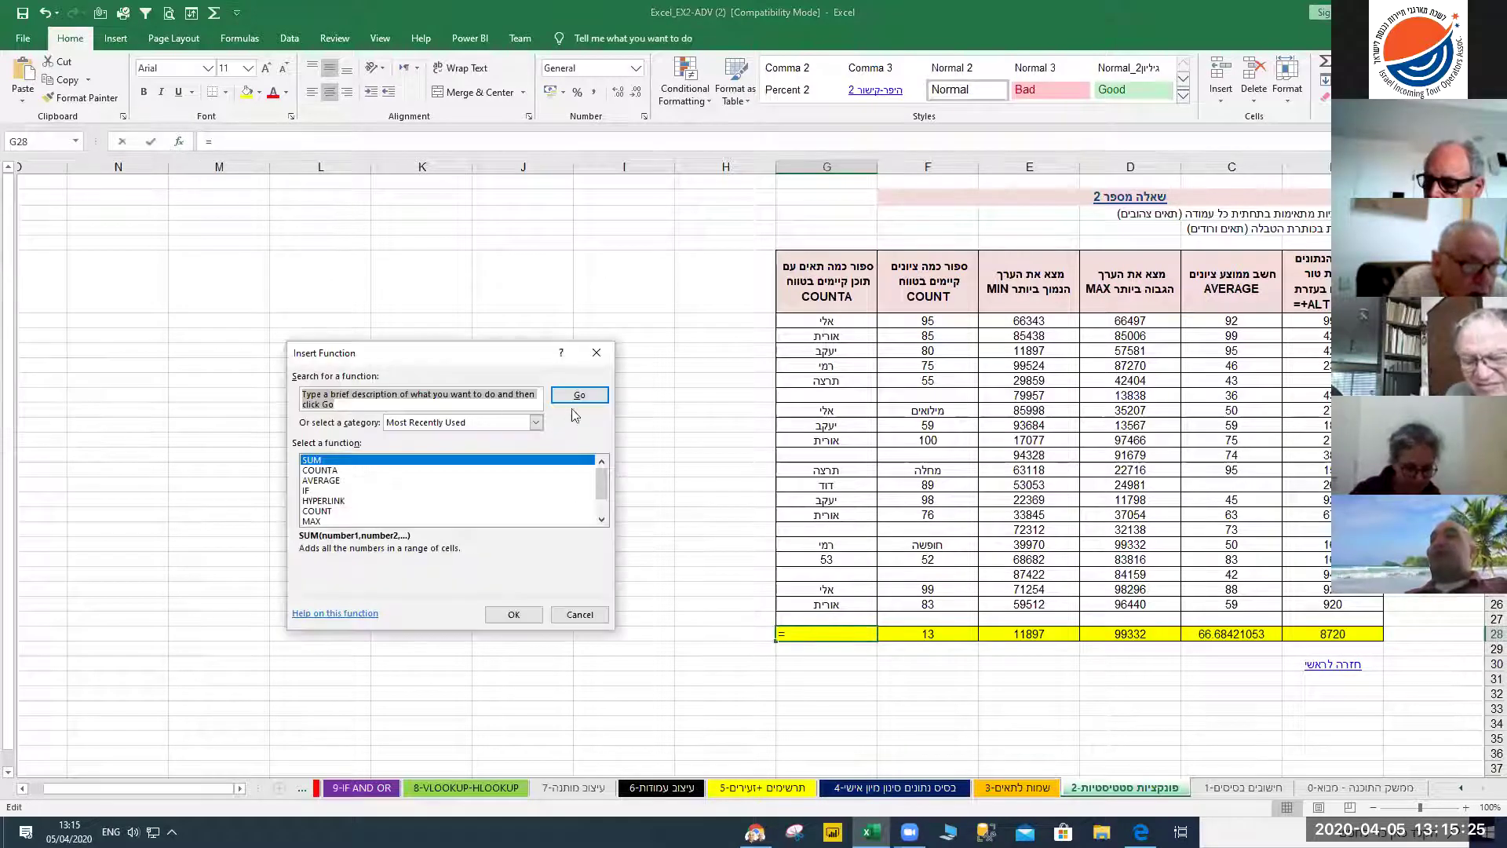
{"action": "left_click", "coordinate": [596, 353]}
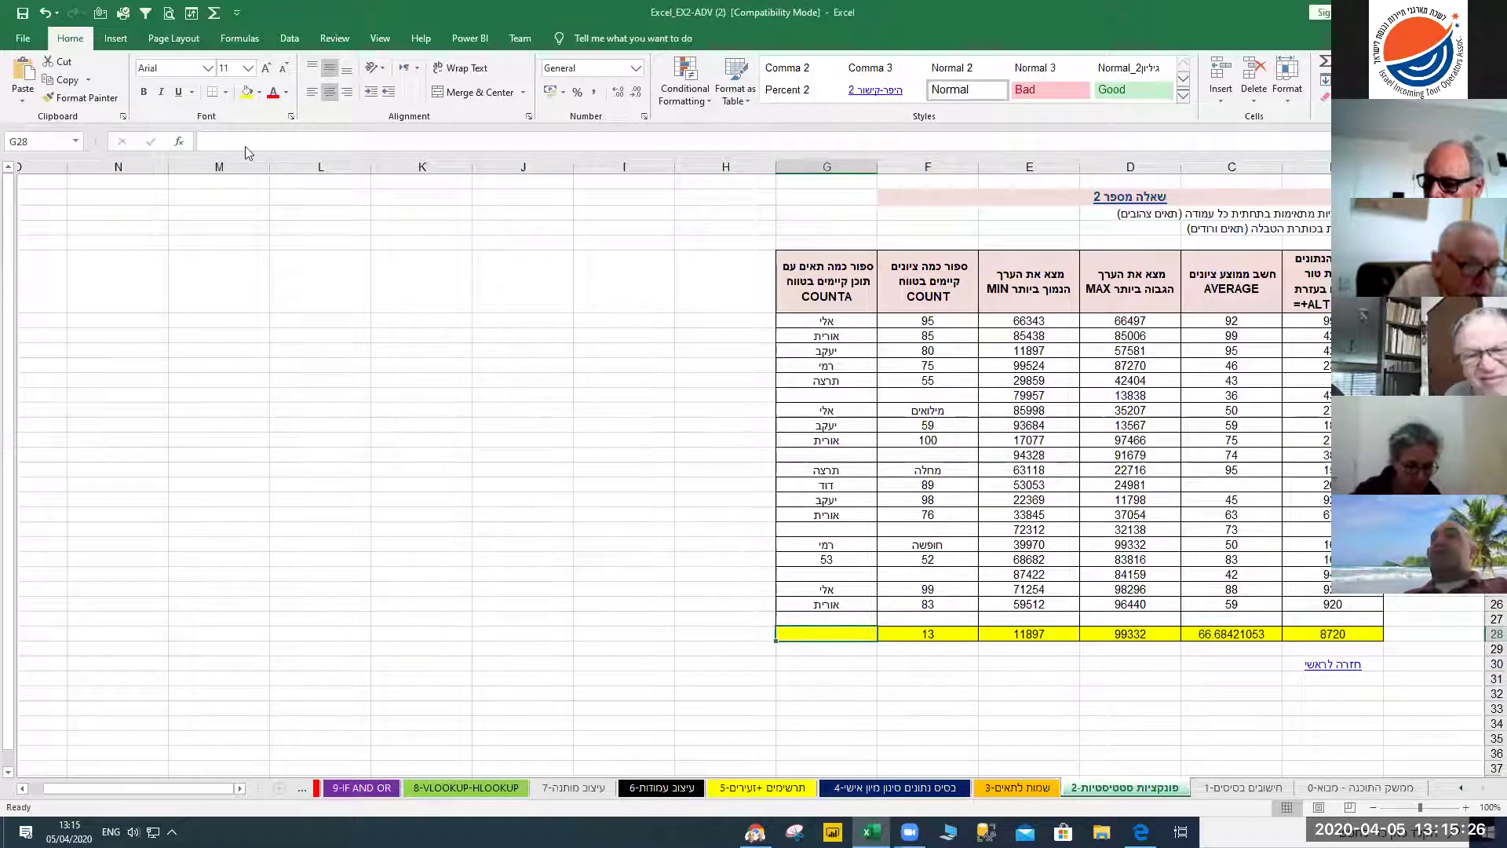
{"action": "left_click", "coordinate": [237, 39]}
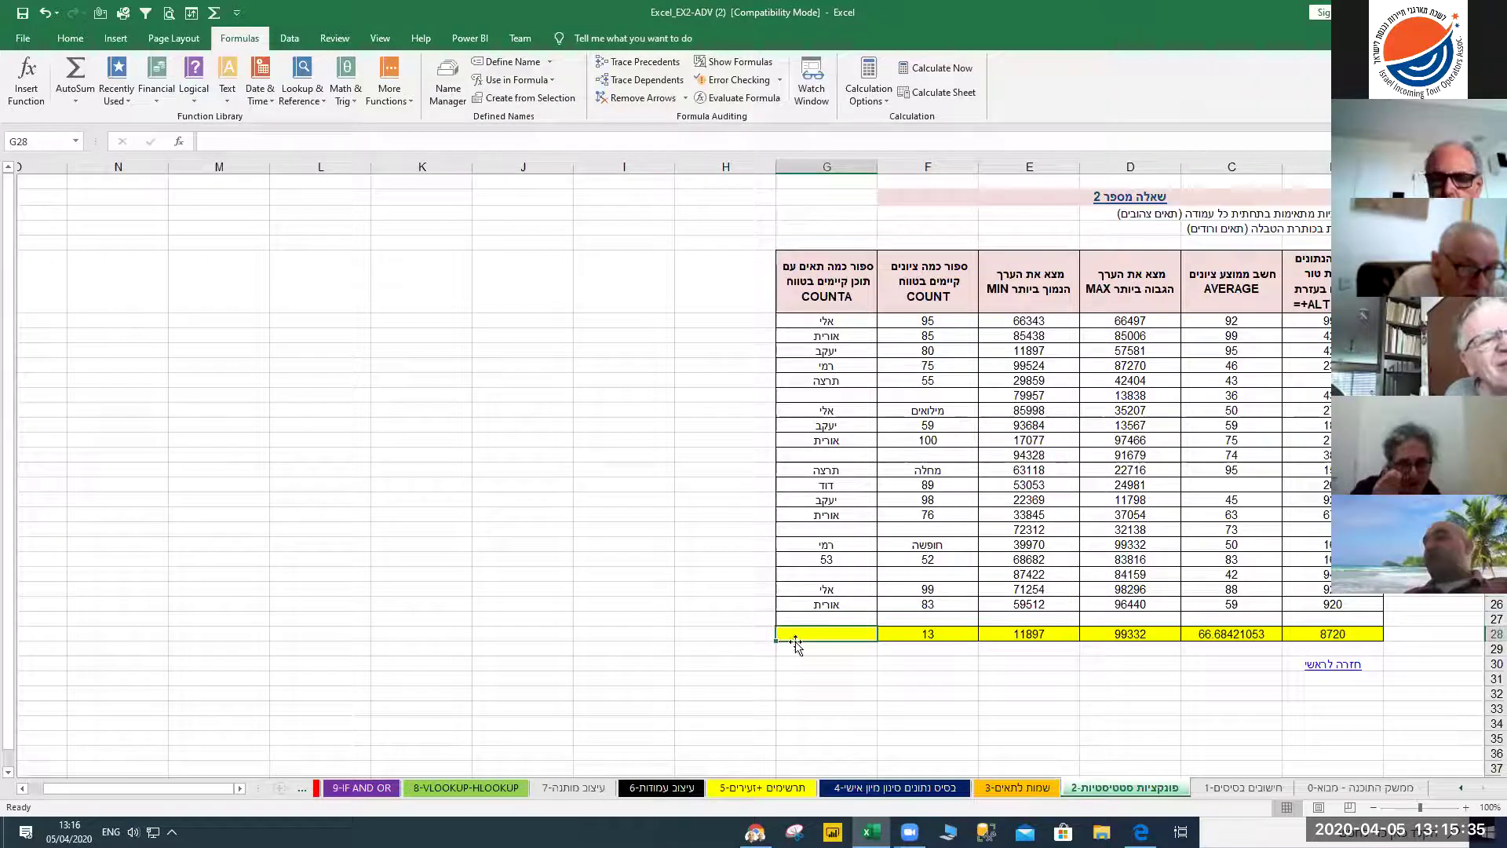
Enter a COUNTA formula over G7:G26 in summary cell G28, picking COUNTA from the autocomplete suggestions
{"action": "type", "text": "=COU"}
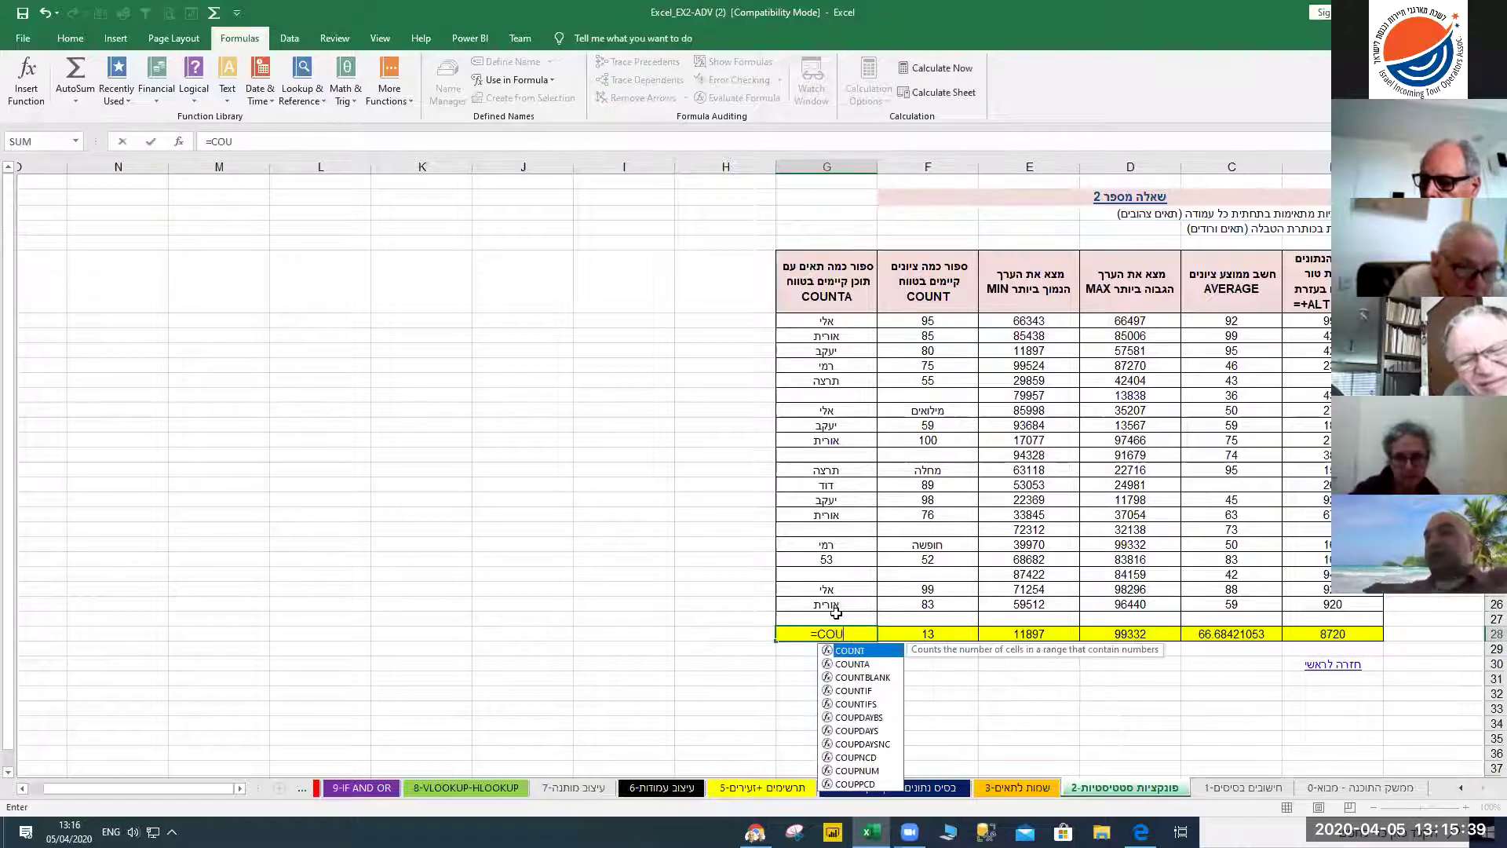
{"action": "left_click", "coordinate": [843, 668]}
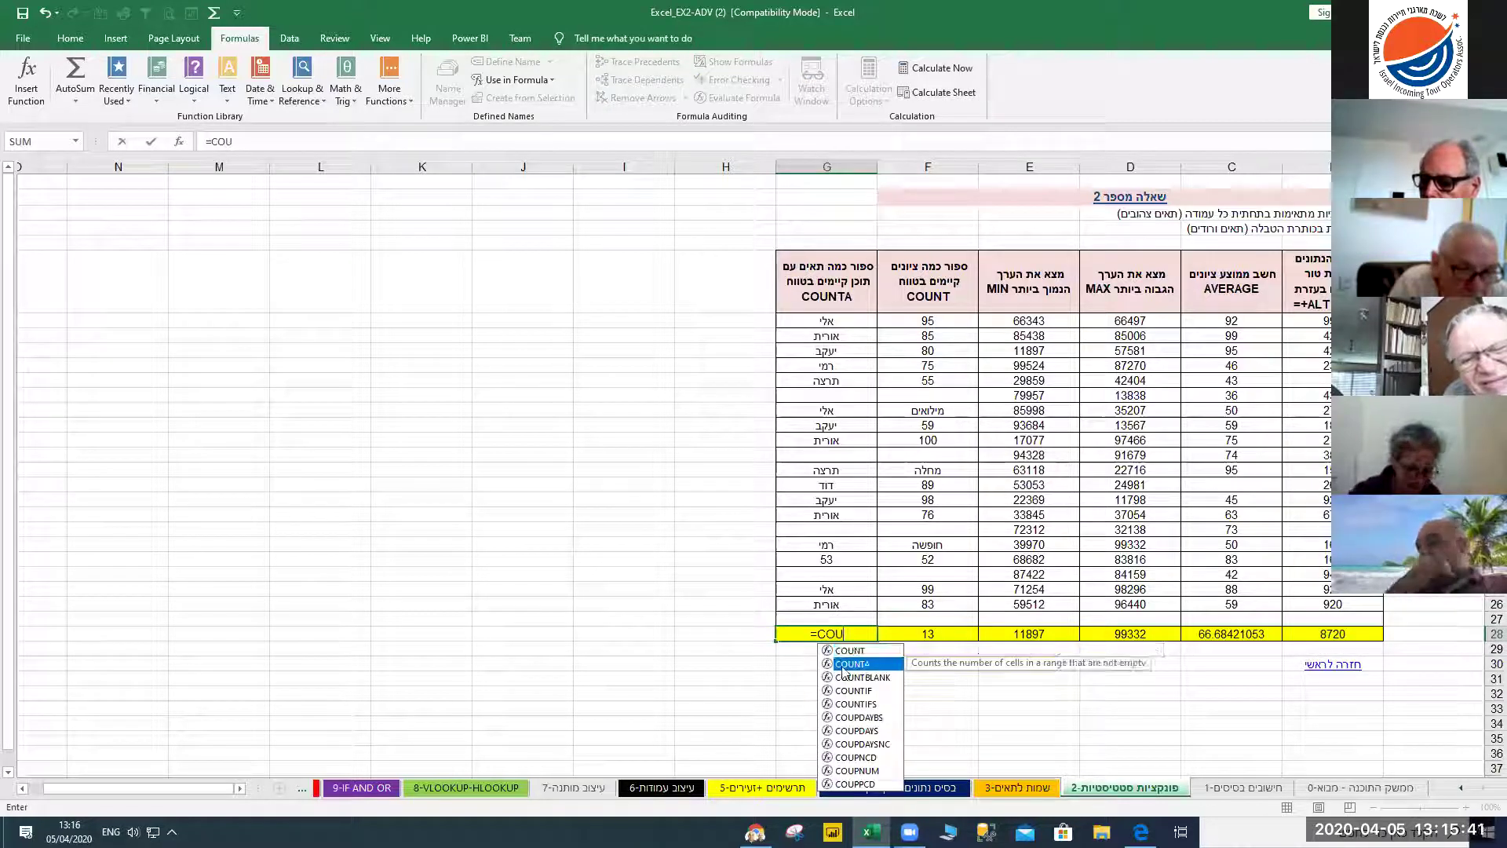
{"action": "double_click", "coordinate": [844, 665]}
{"action": "left_click_drag", "start_coordinate": [826, 322], "coordinate": [818, 611]}
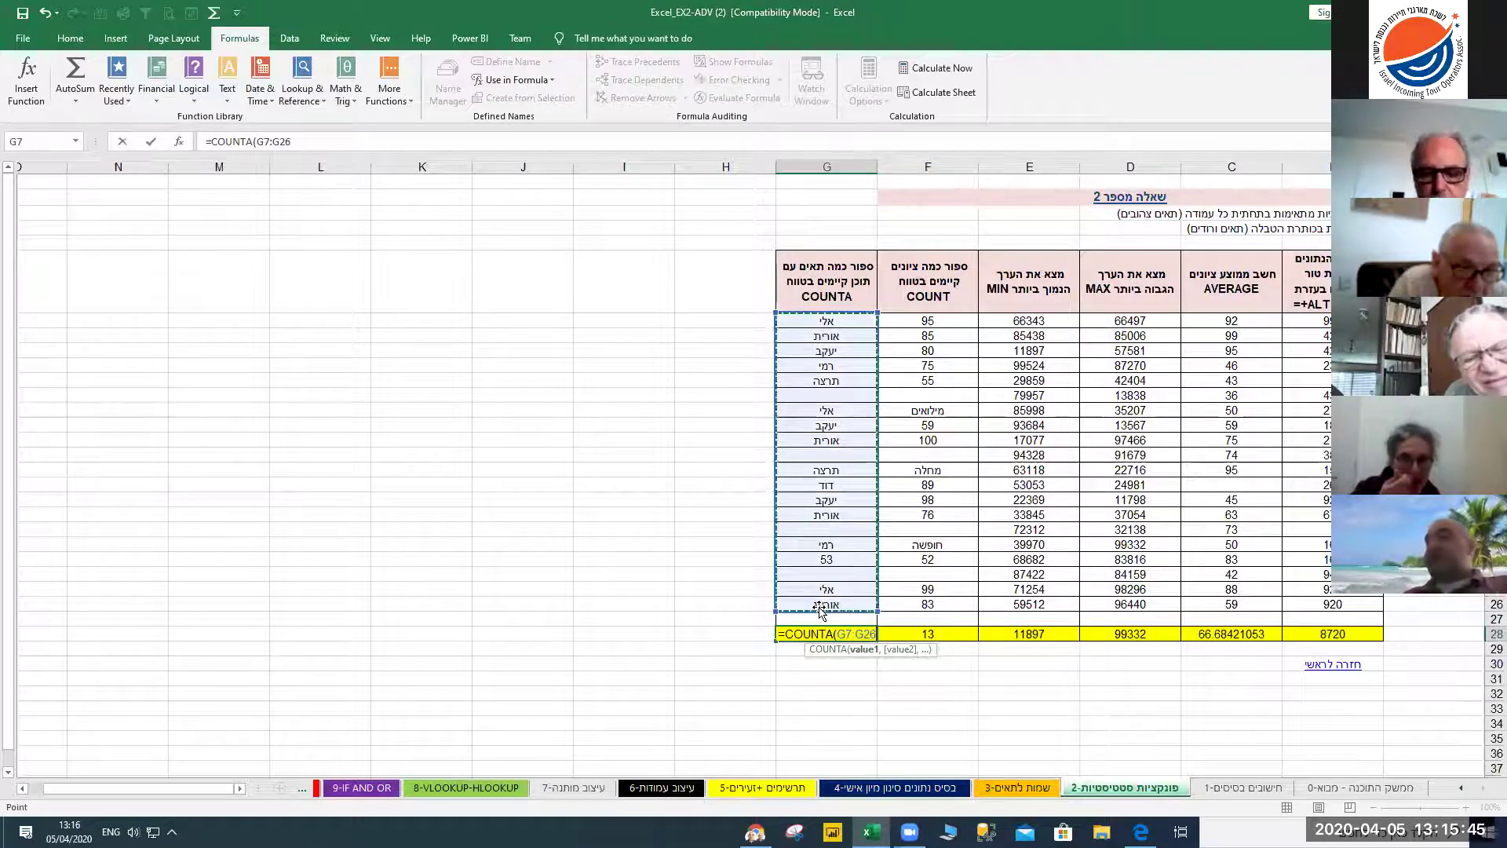
{"action": "key", "text": "Return"}
Enter 78 in the empty cell G12 to test the COUNTA formula, and select E21
{"action": "left_click", "coordinate": [816, 392]}
{"action": "type", "text": "78"}
{"action": "key", "text": "Return"}
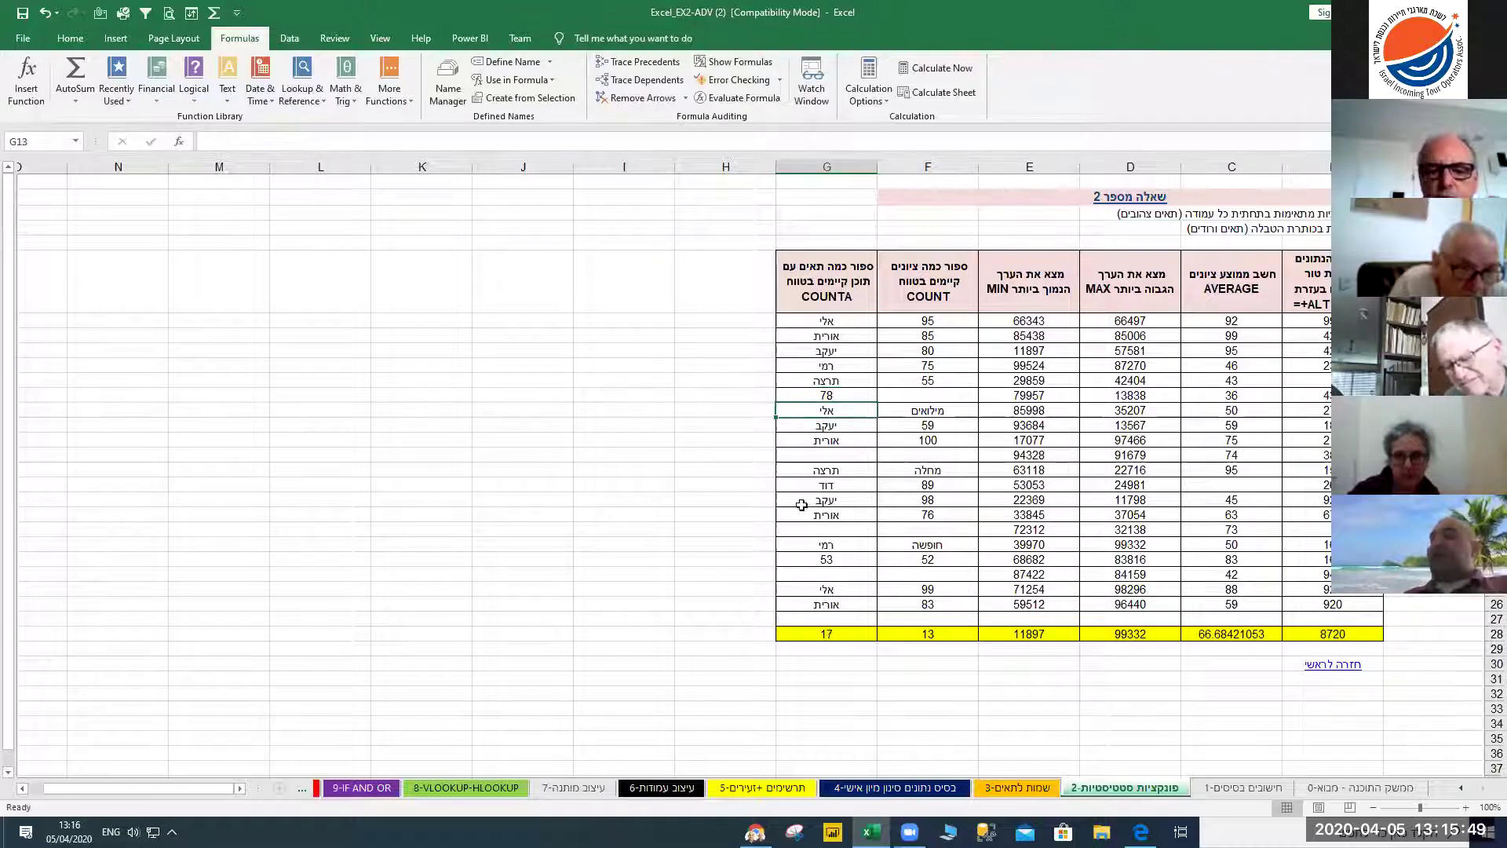
{"action": "left_click", "coordinate": [1007, 534]}
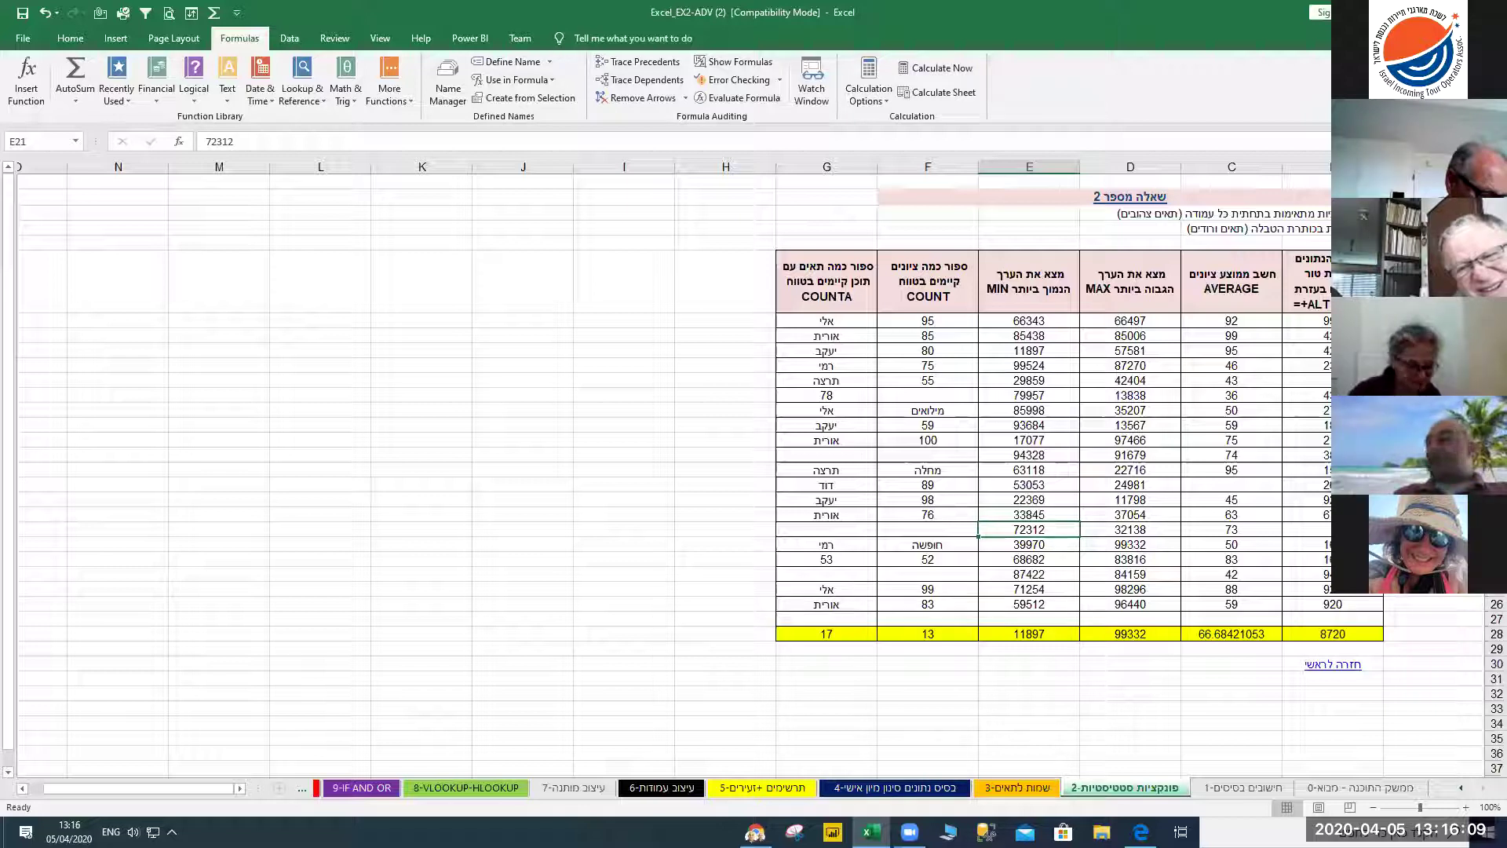
Clear the total in summary cell B28
{"action": "left_click", "coordinate": [1329, 635]}
{"action": "key", "text": "Delete"}
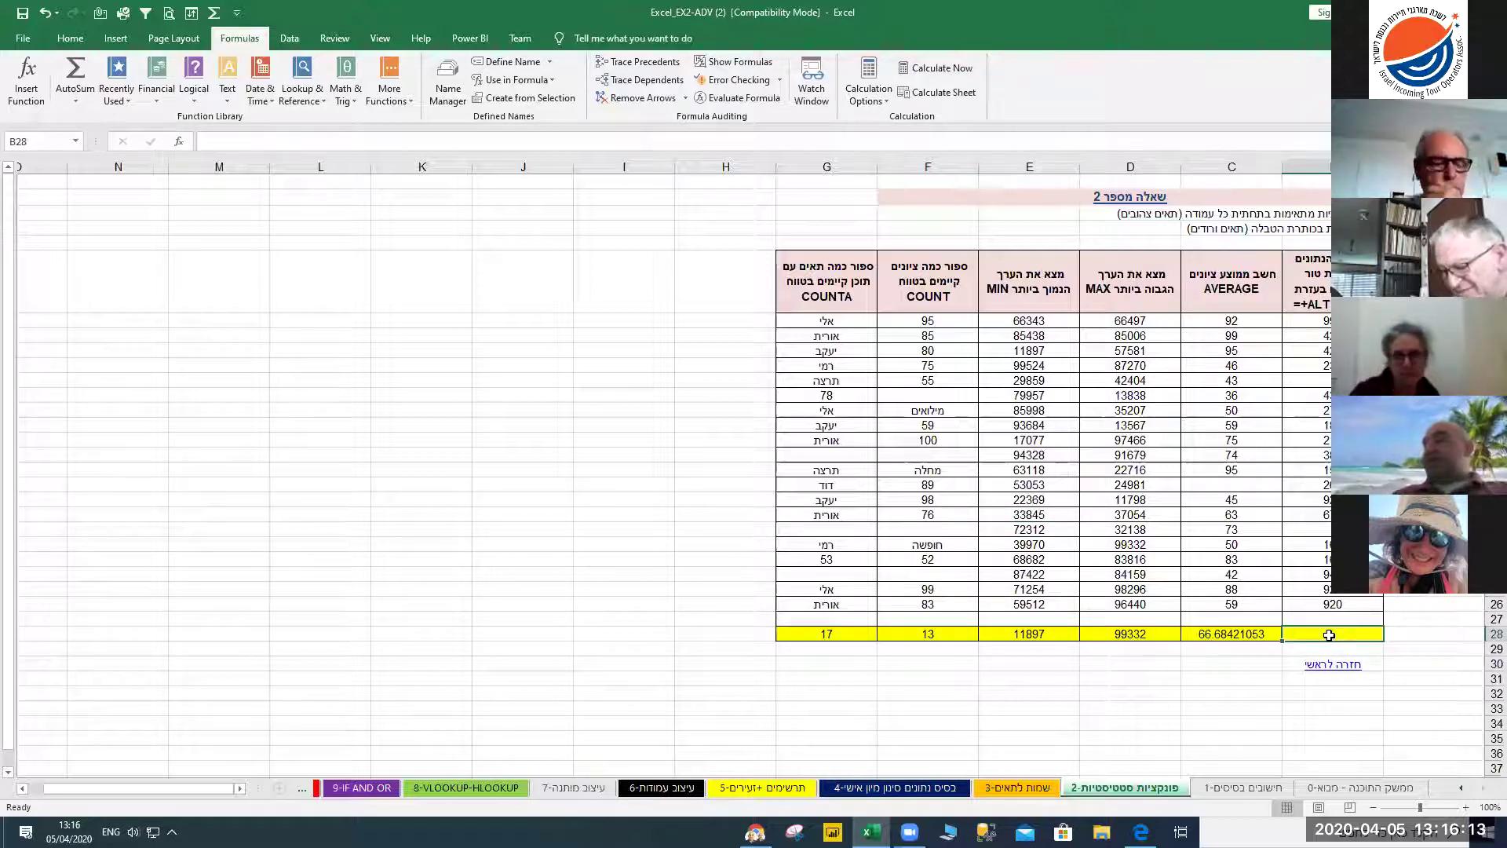
{"action": "left_click", "coordinate": [70, 38]}
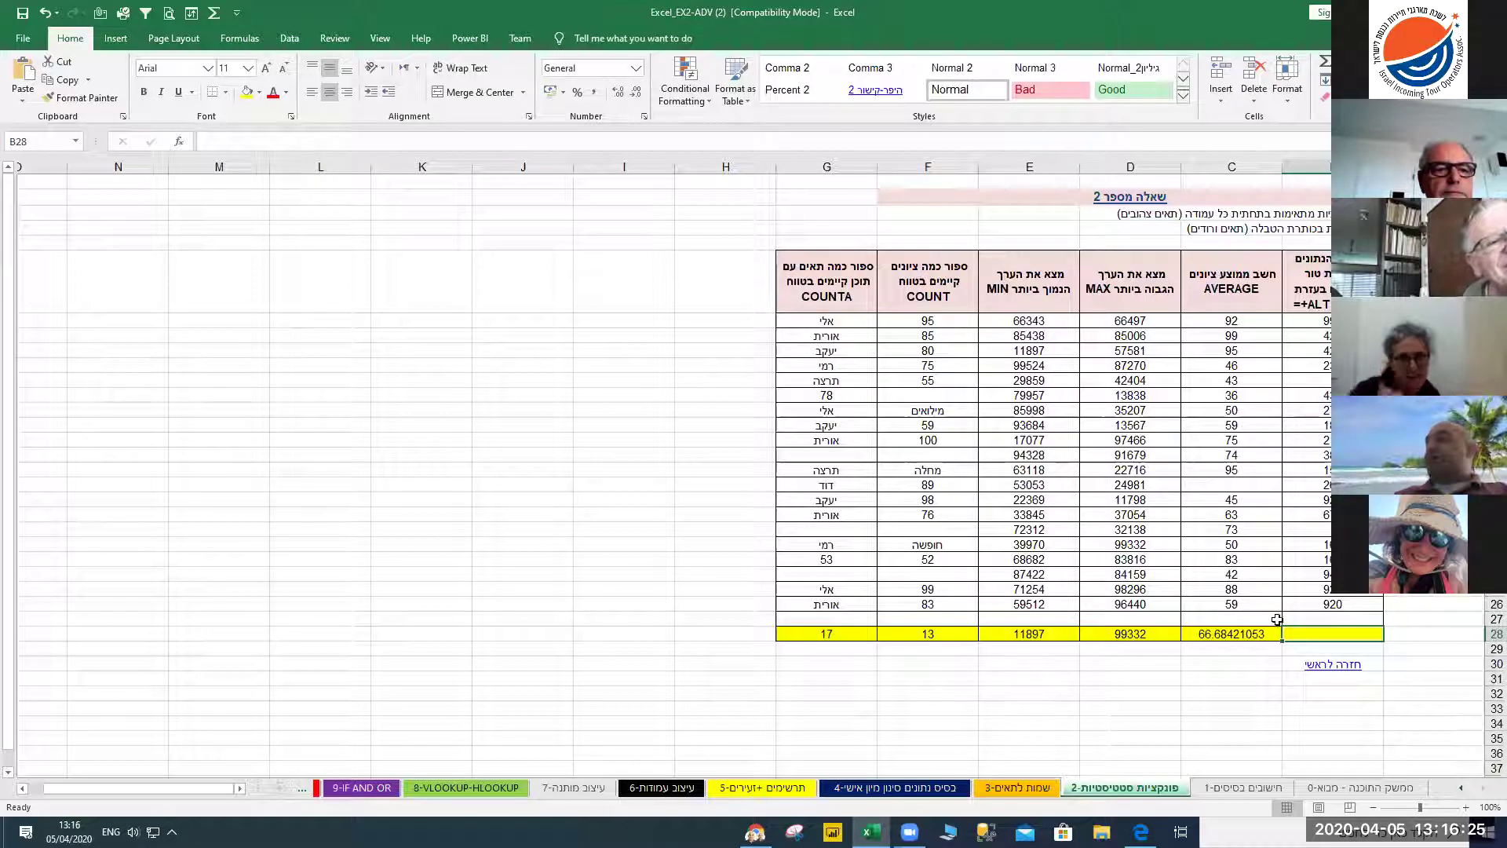
Make the value in B26 bold and select summary cell B28 again
{"action": "left_click", "coordinate": [1320, 599]}
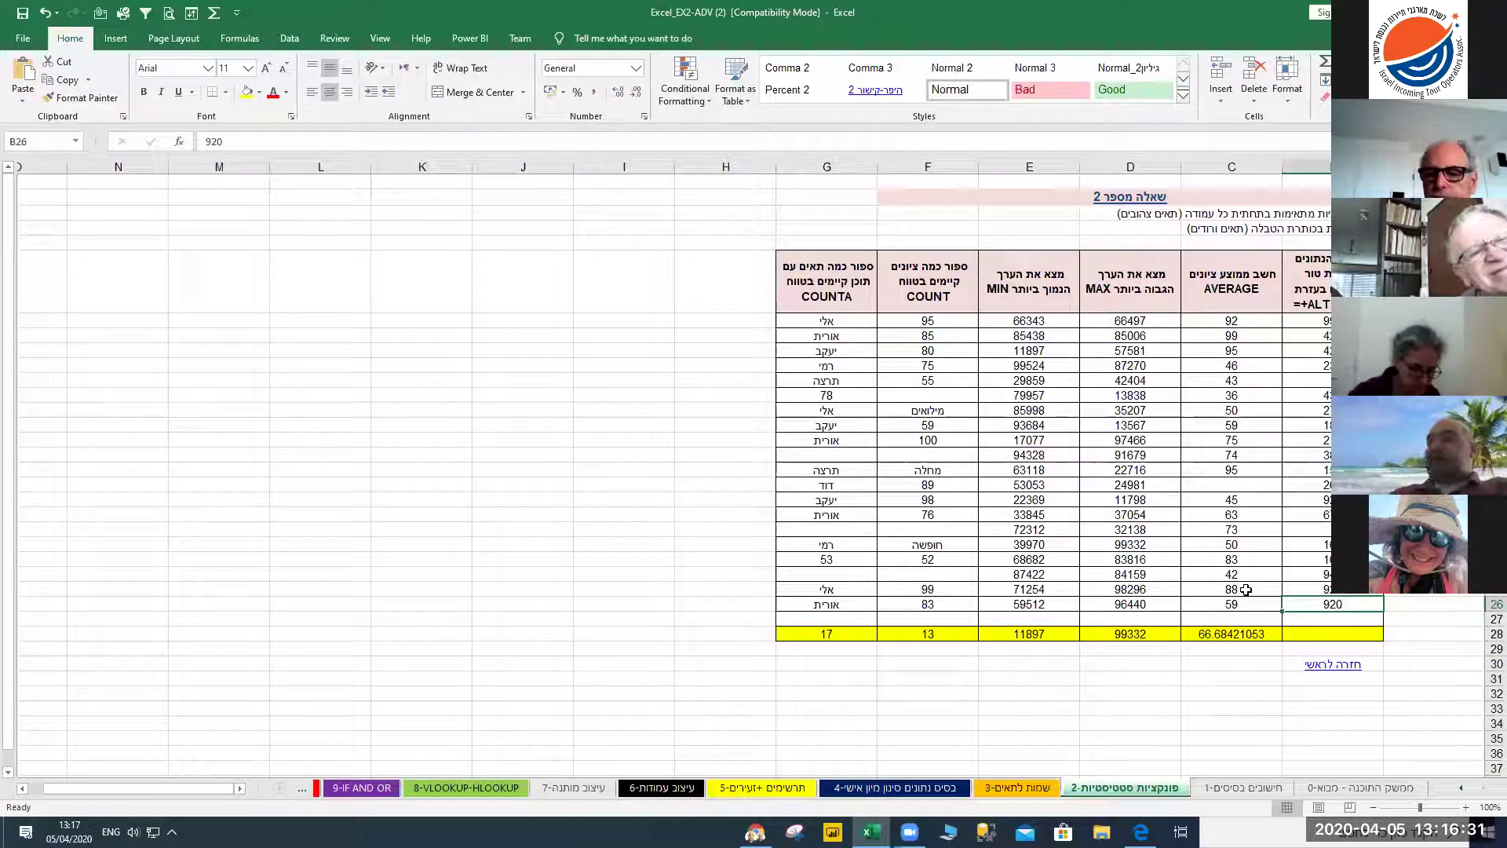
{"action": "key", "text": "ctrl+b"}
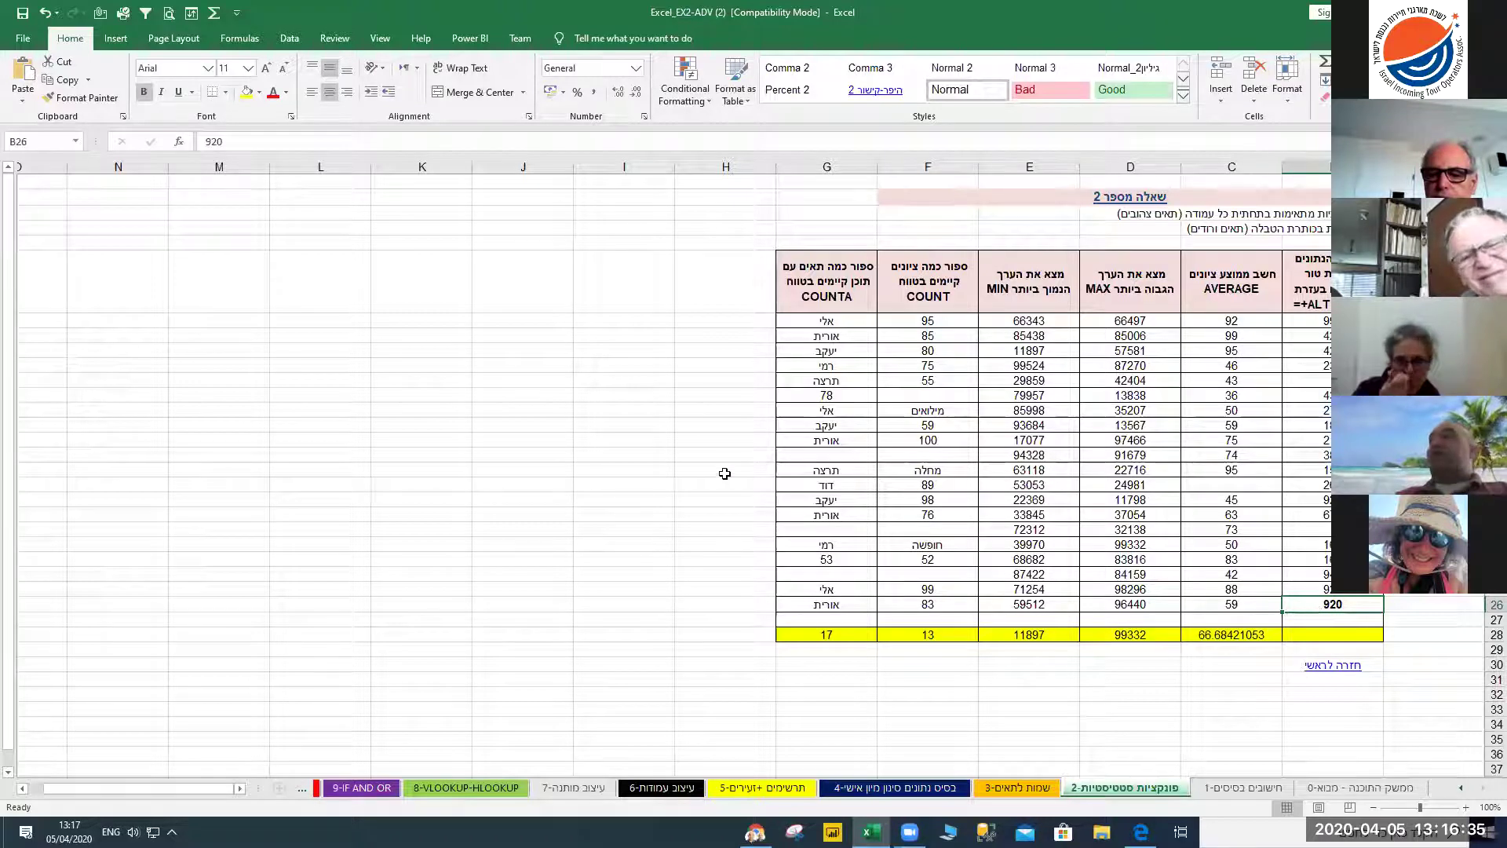
{"action": "left_click", "coordinate": [1320, 637]}
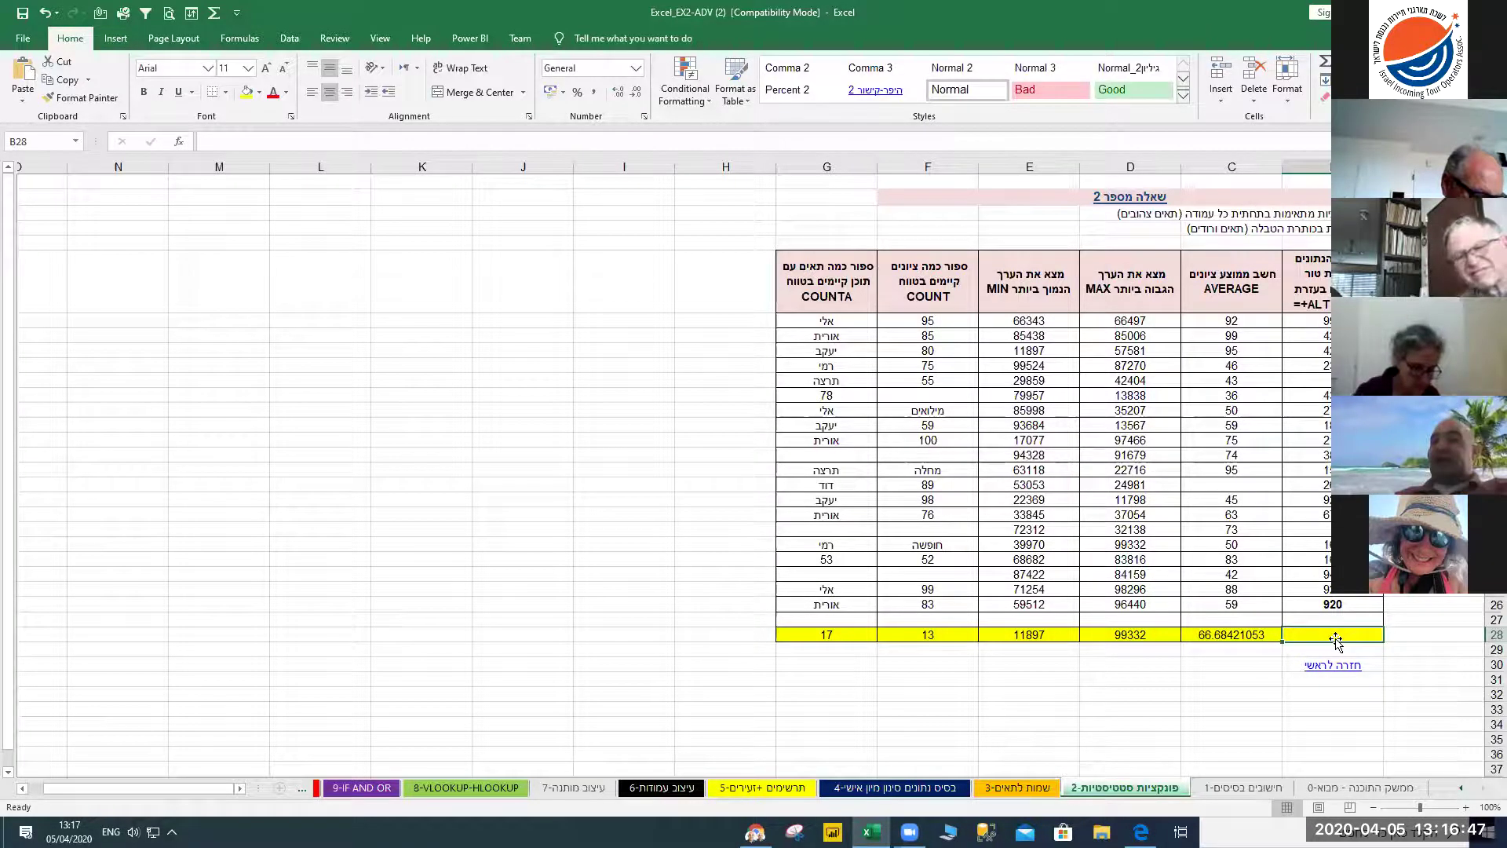
Insert an AutoSum formula in the yellow summary cell B28, accepting the suggested range B22:B27
{"action": "key", "text": "alt+equal"}
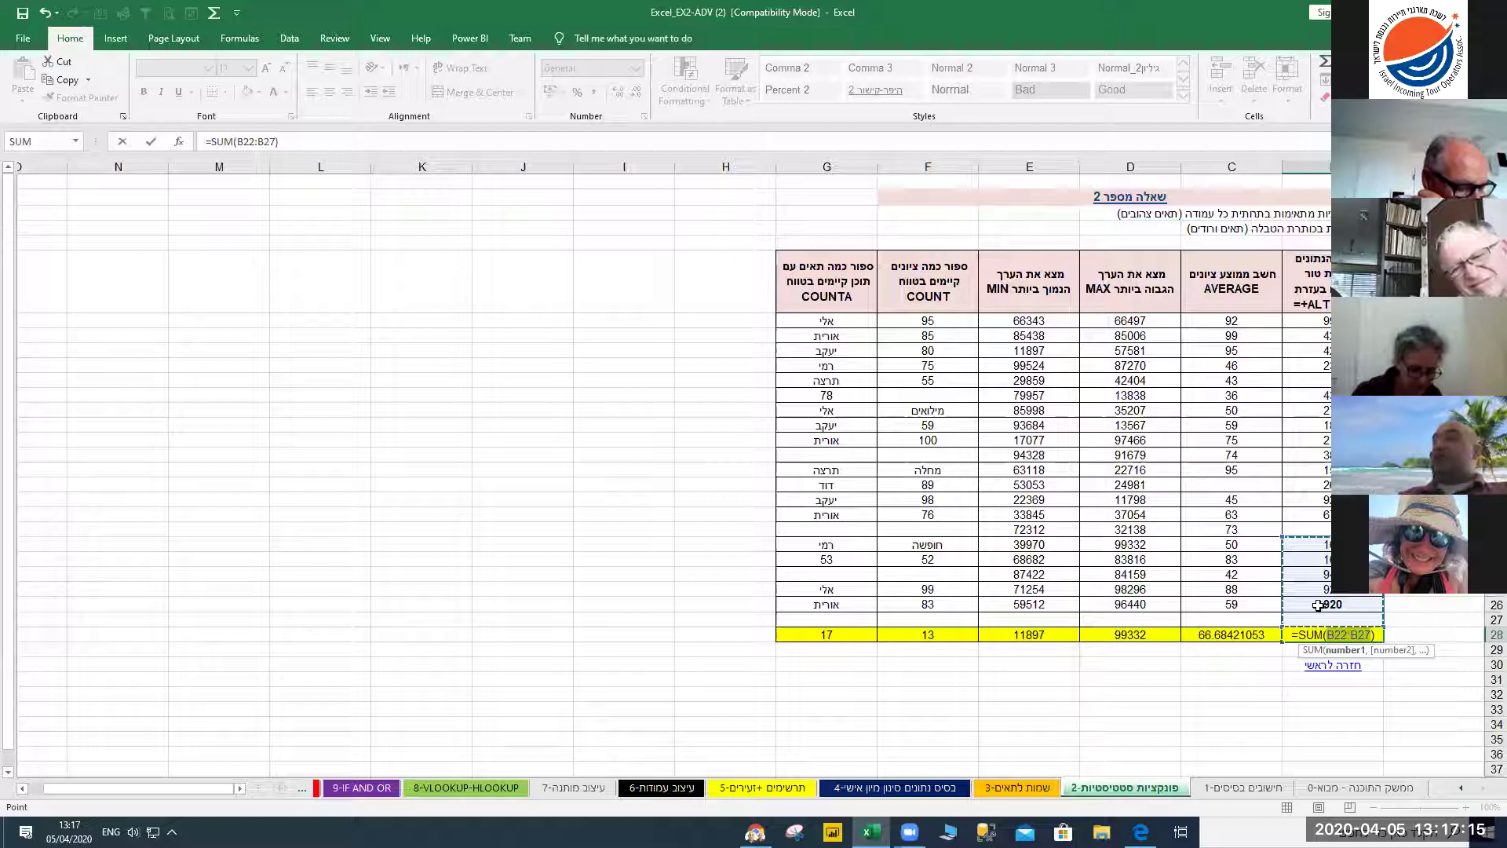
{"action": "key", "text": "Escape"}
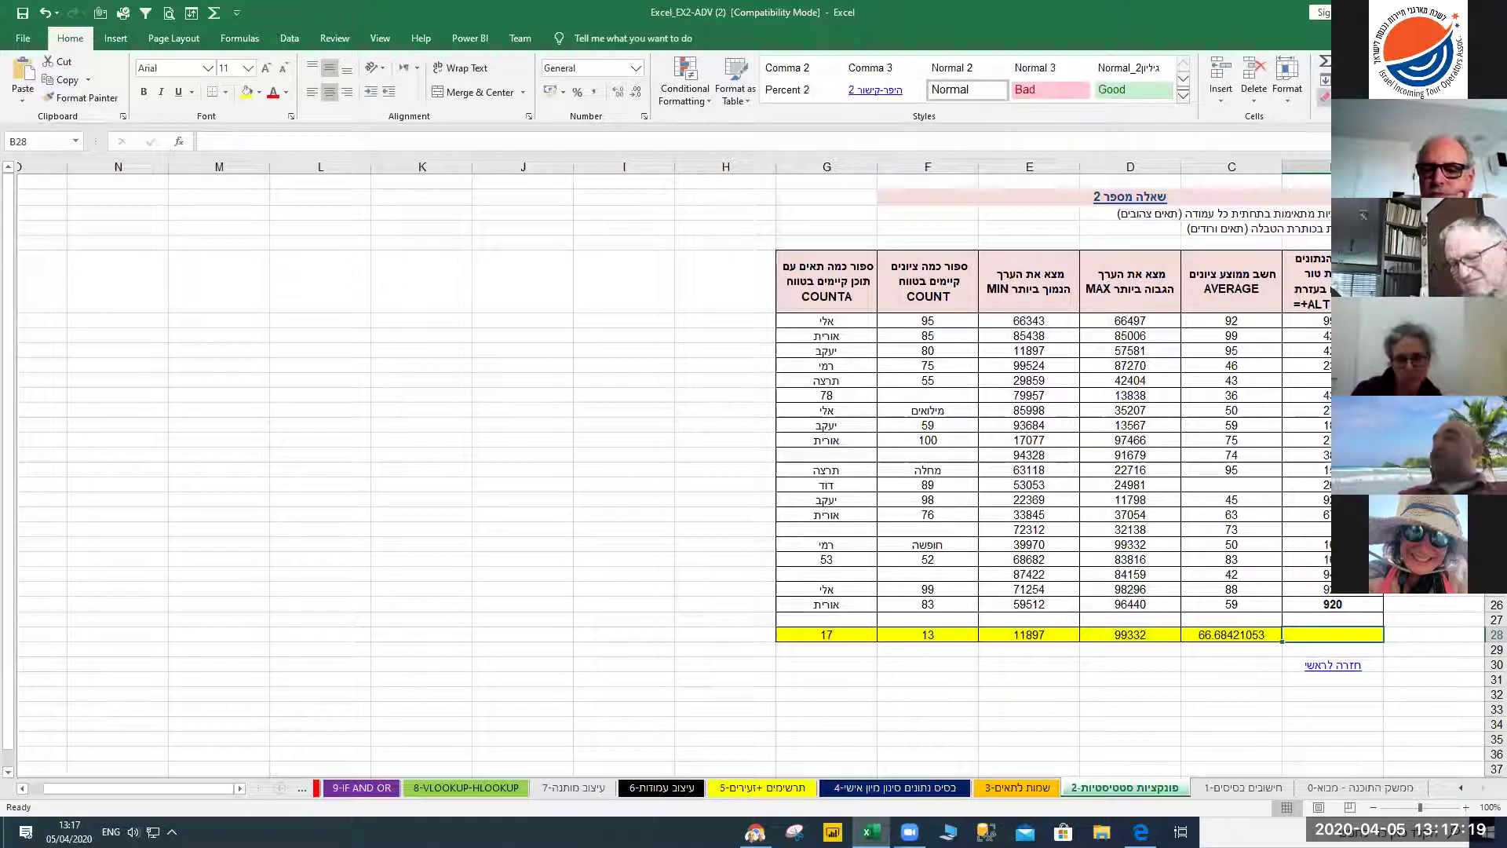
{"action": "key", "text": "alt+equal"}
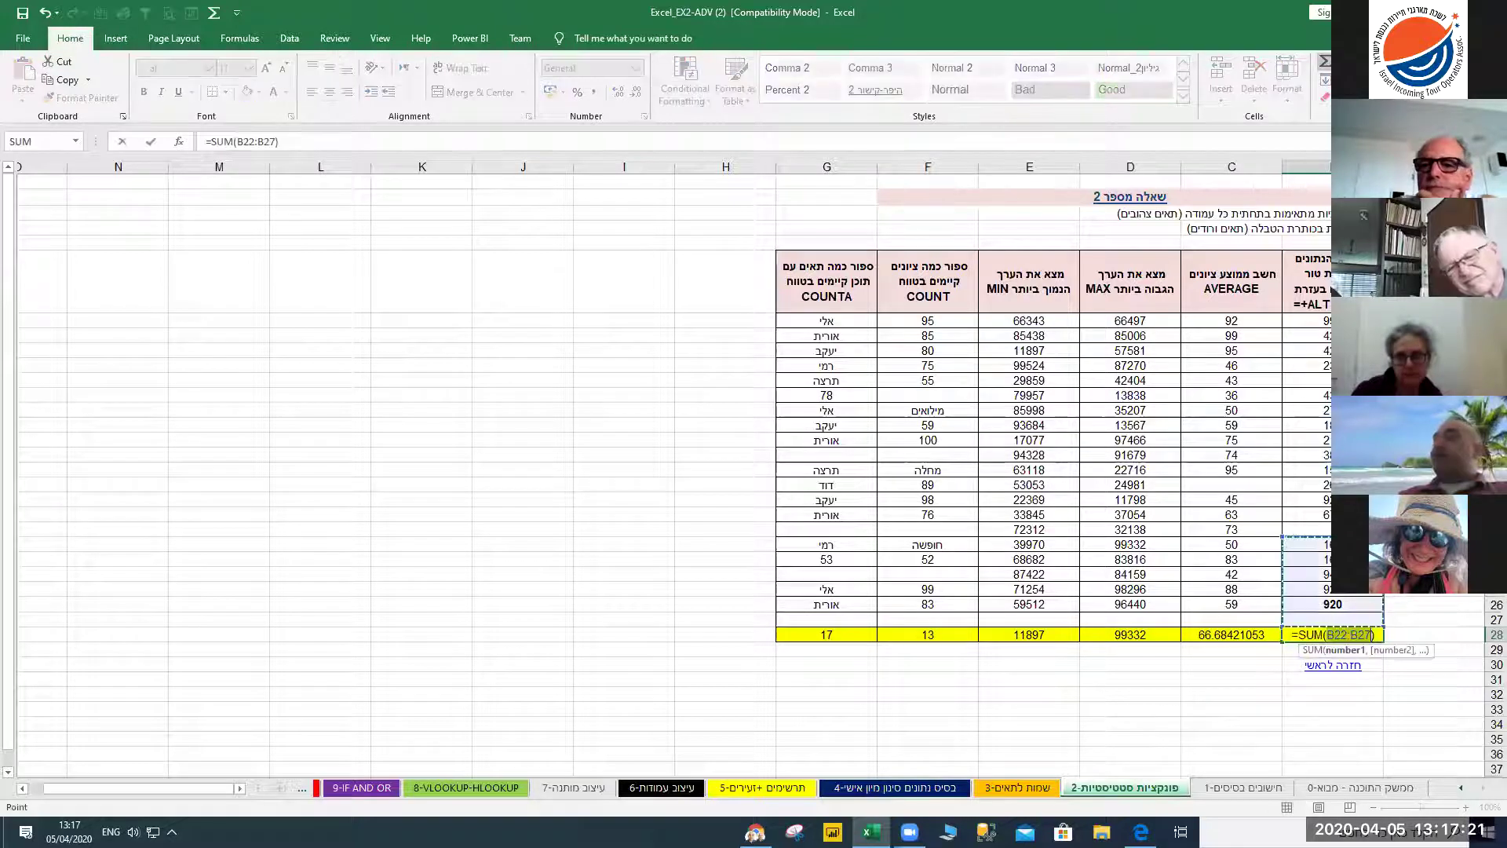
{"action": "key", "text": "Return"}
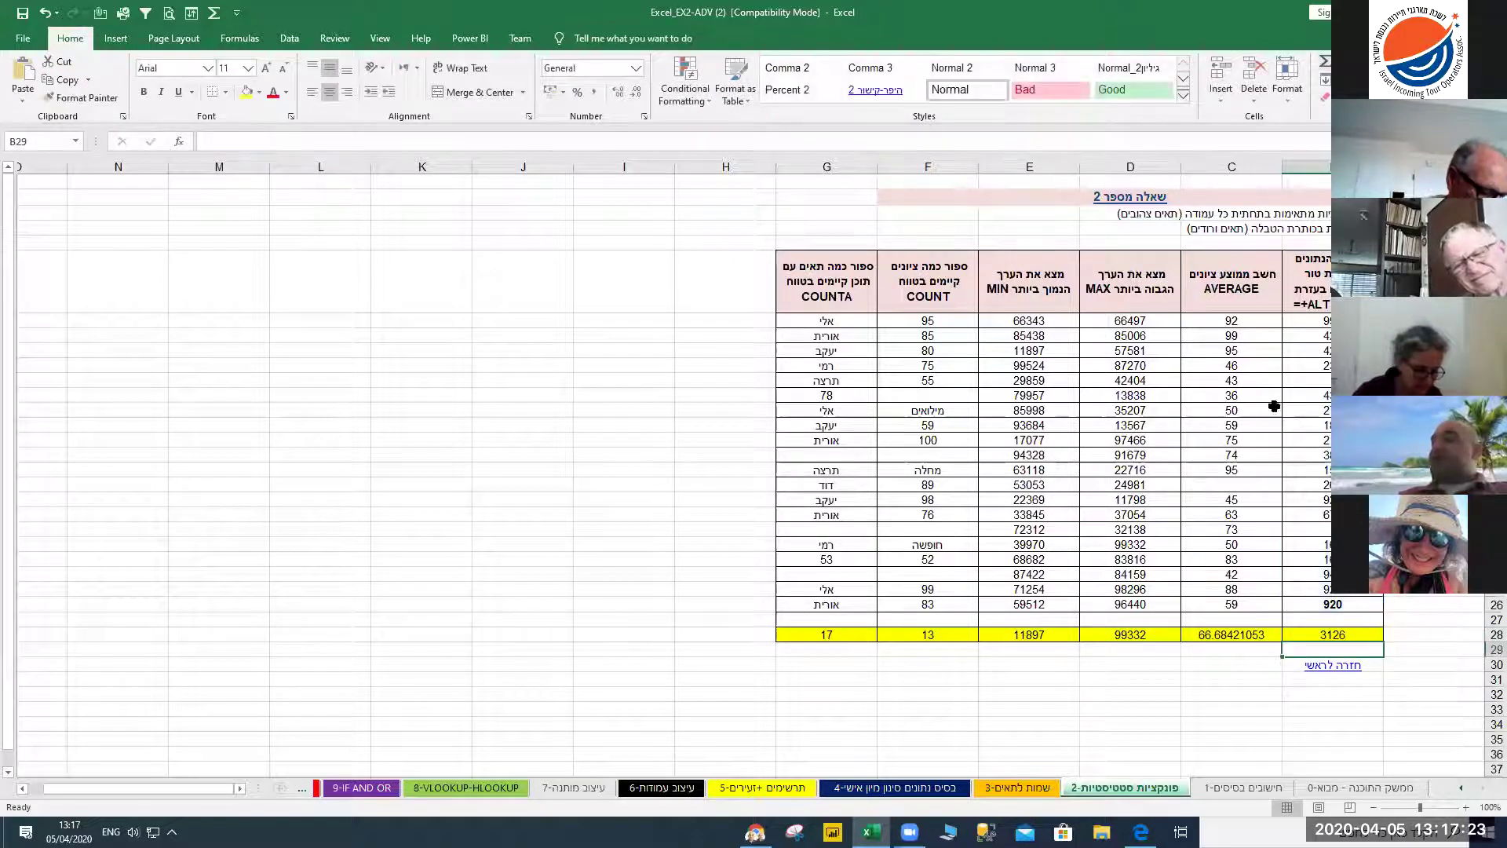
Extend the SUM range in summary cell B28 to B7:B27 so it covers the whole column
{"action": "double_click", "coordinate": [1323, 633]}
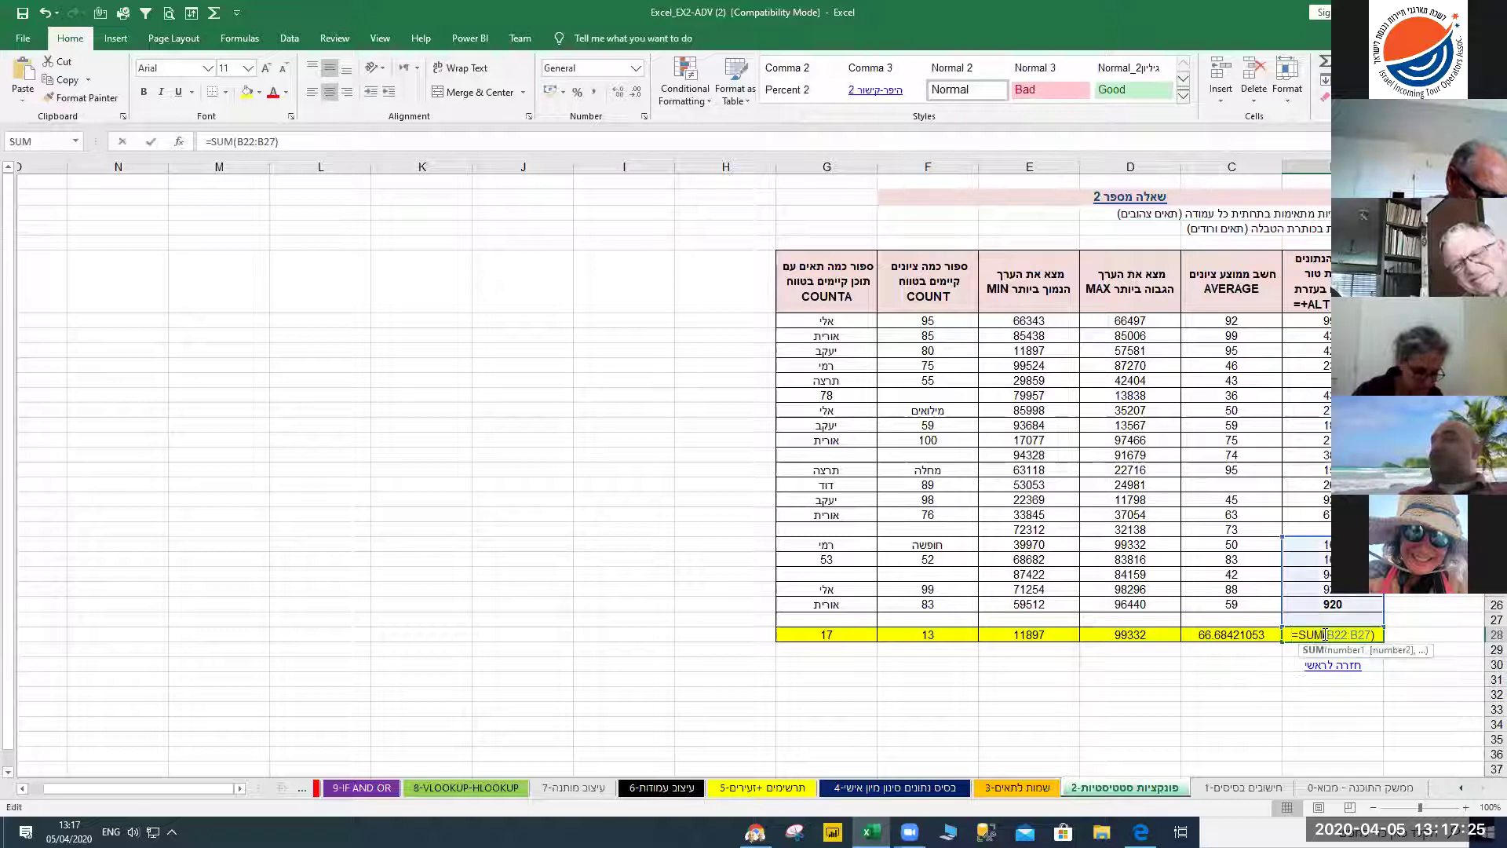
{"action": "left_click_drag", "start_coordinate": [1283, 537], "coordinate": [1283, 313]}
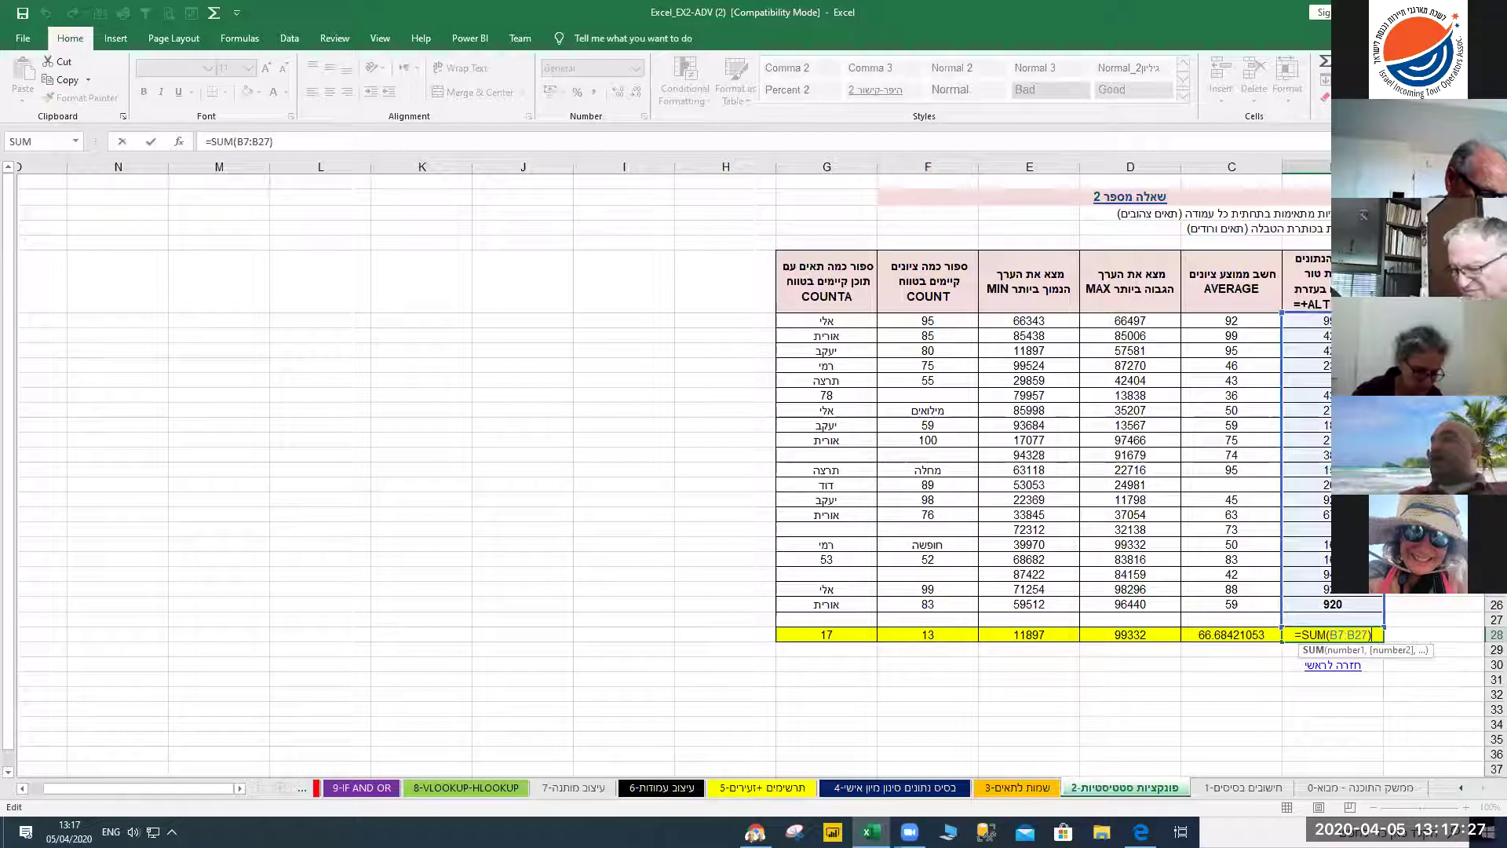
{"action": "key", "text": "Return"}
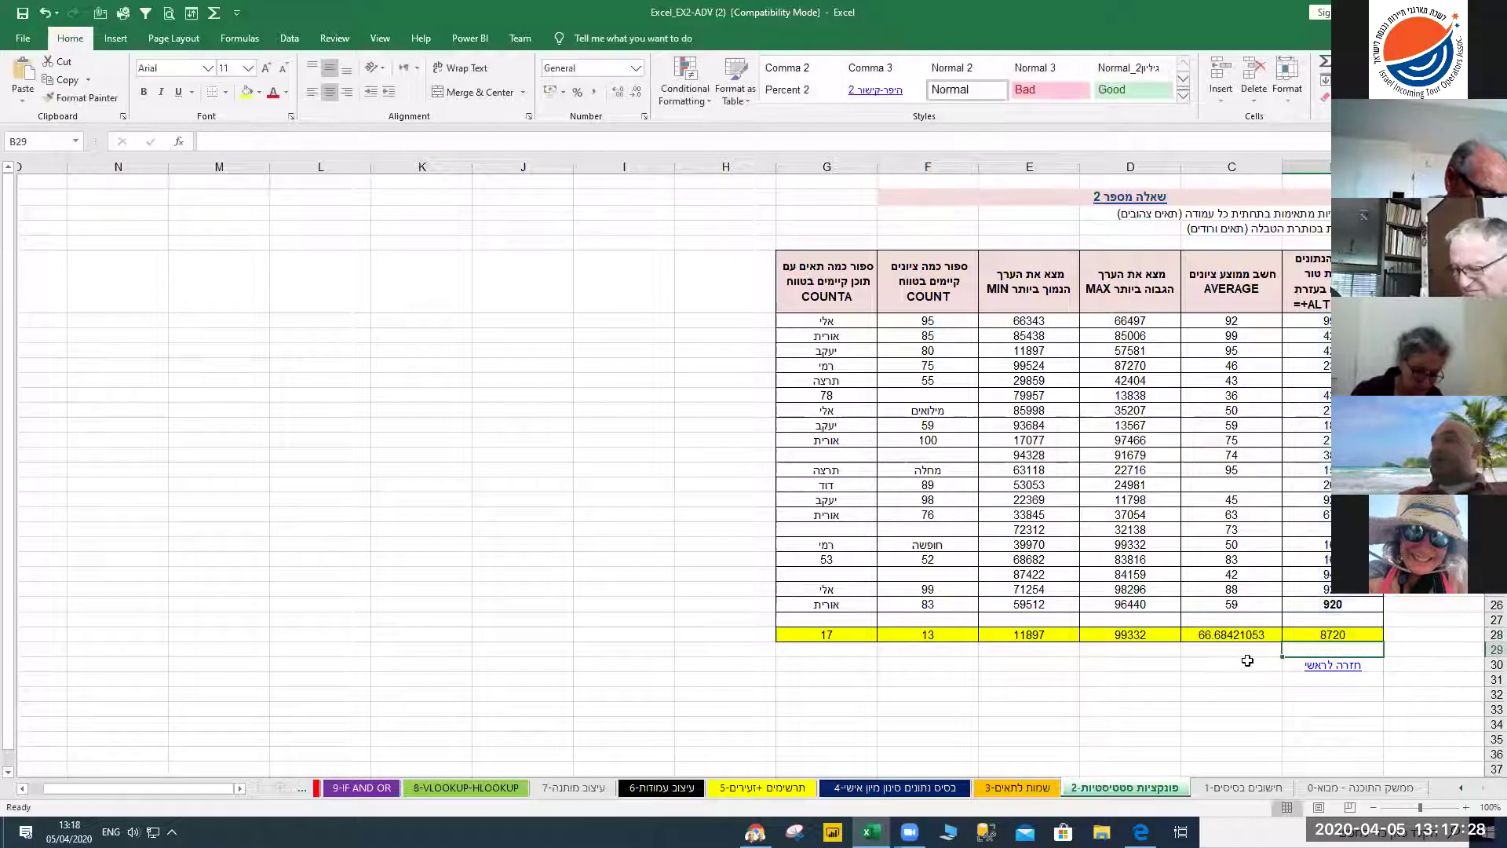
{"action": "left_click", "coordinate": [1176, 729]}
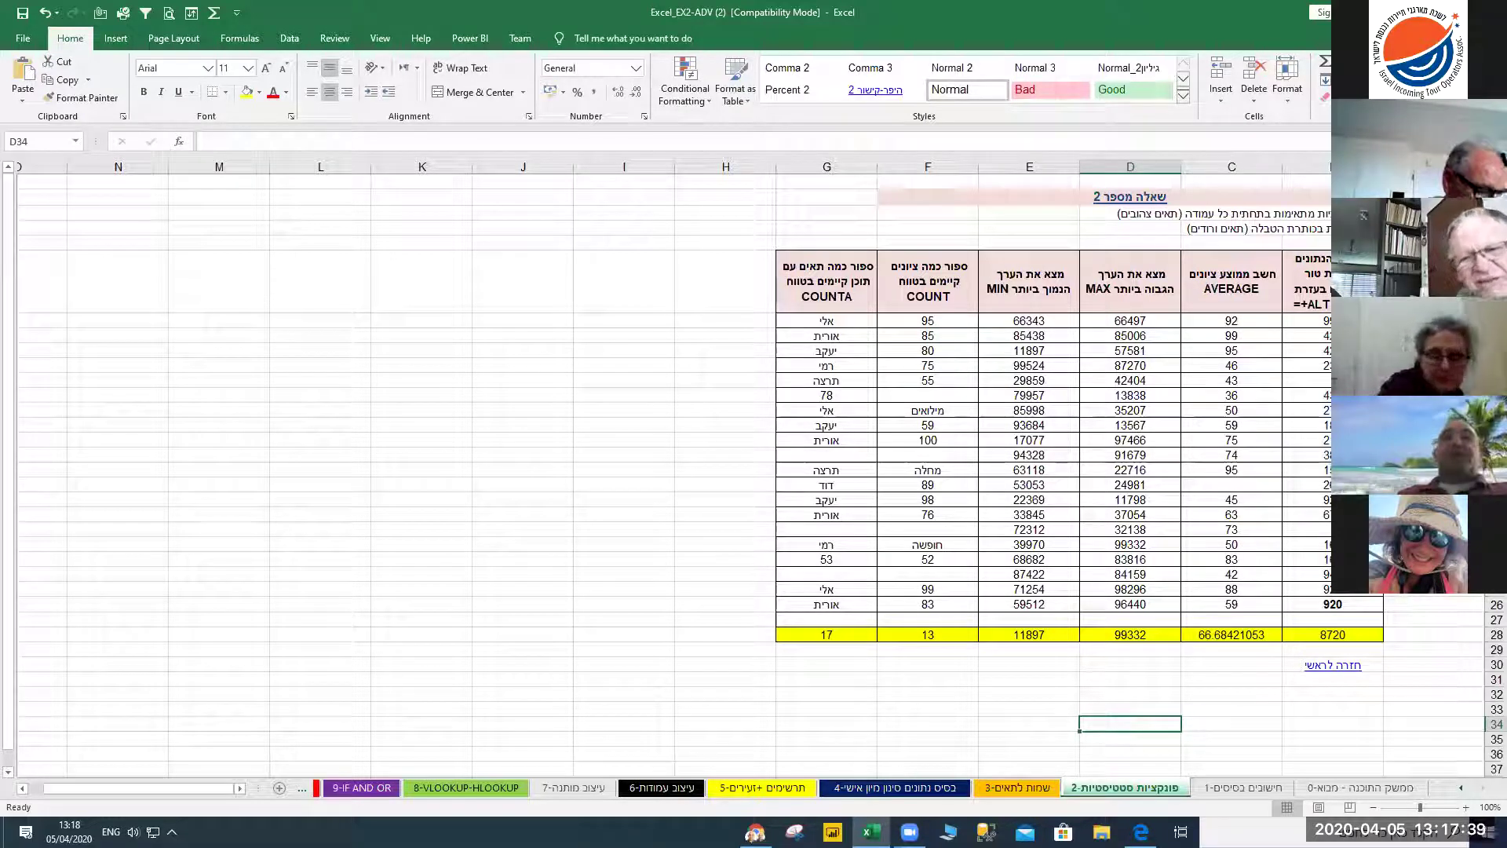
Open the database sheet "בסיס נתונים סינון מיון אישי-4" and select G10 near the start of the records
{"action": "left_click", "coordinate": [1008, 794]}
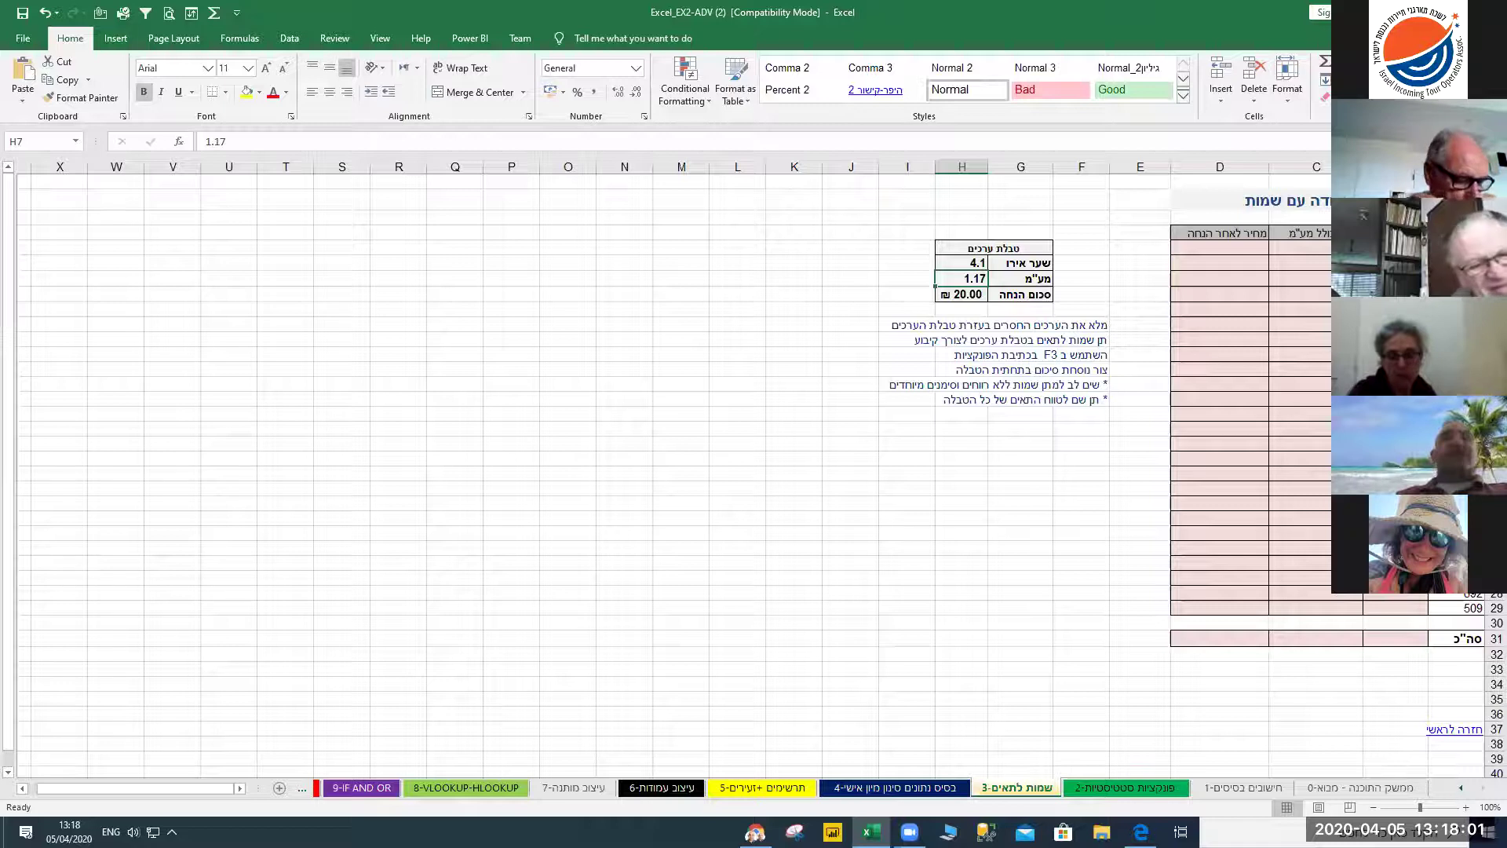
{"action": "left_click", "coordinate": [883, 789]}
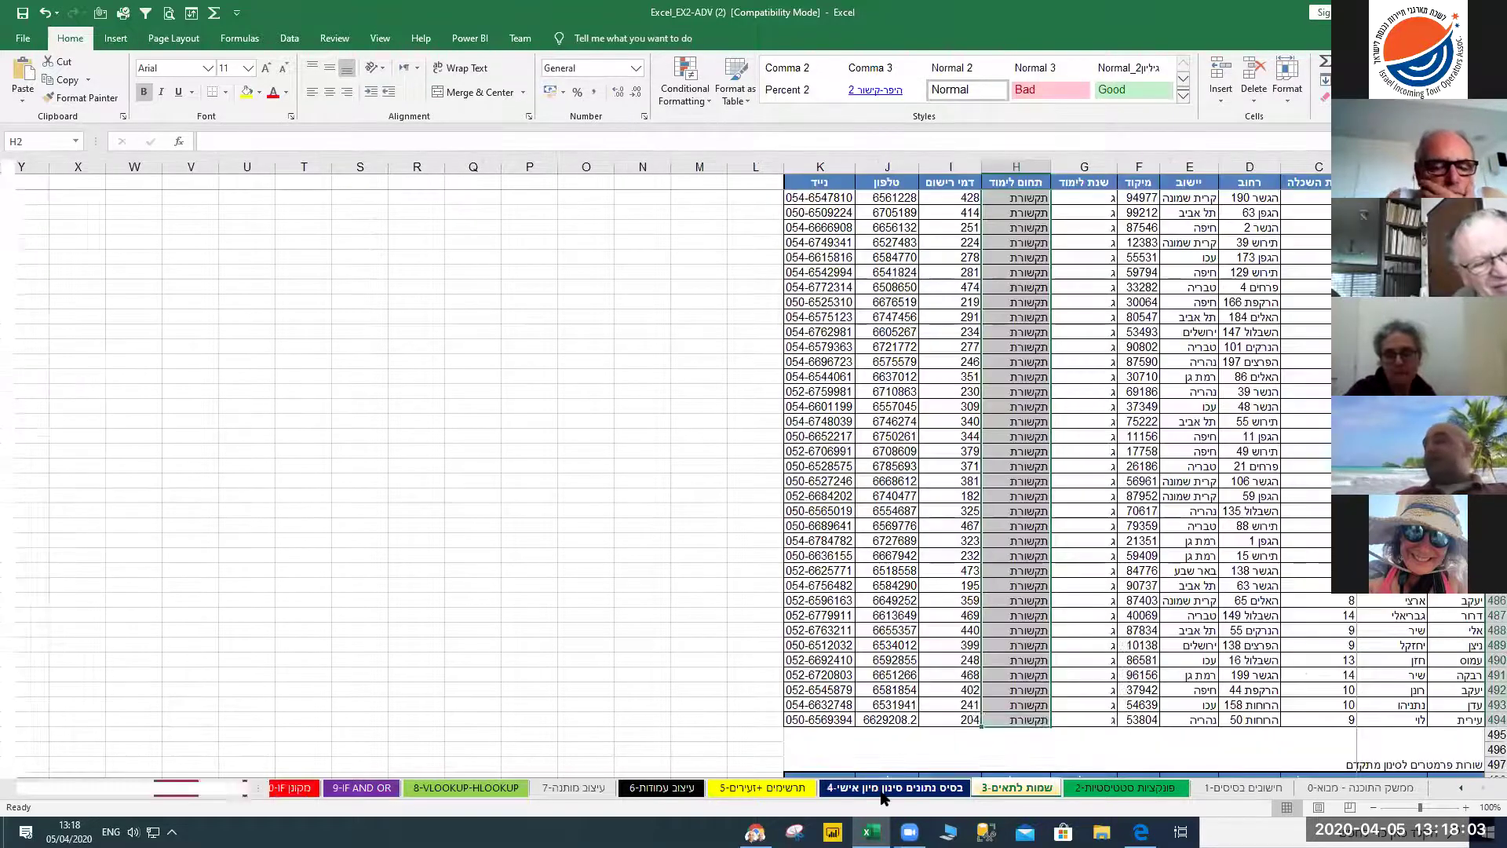
{"action": "left_click", "coordinate": [1011, 433]}
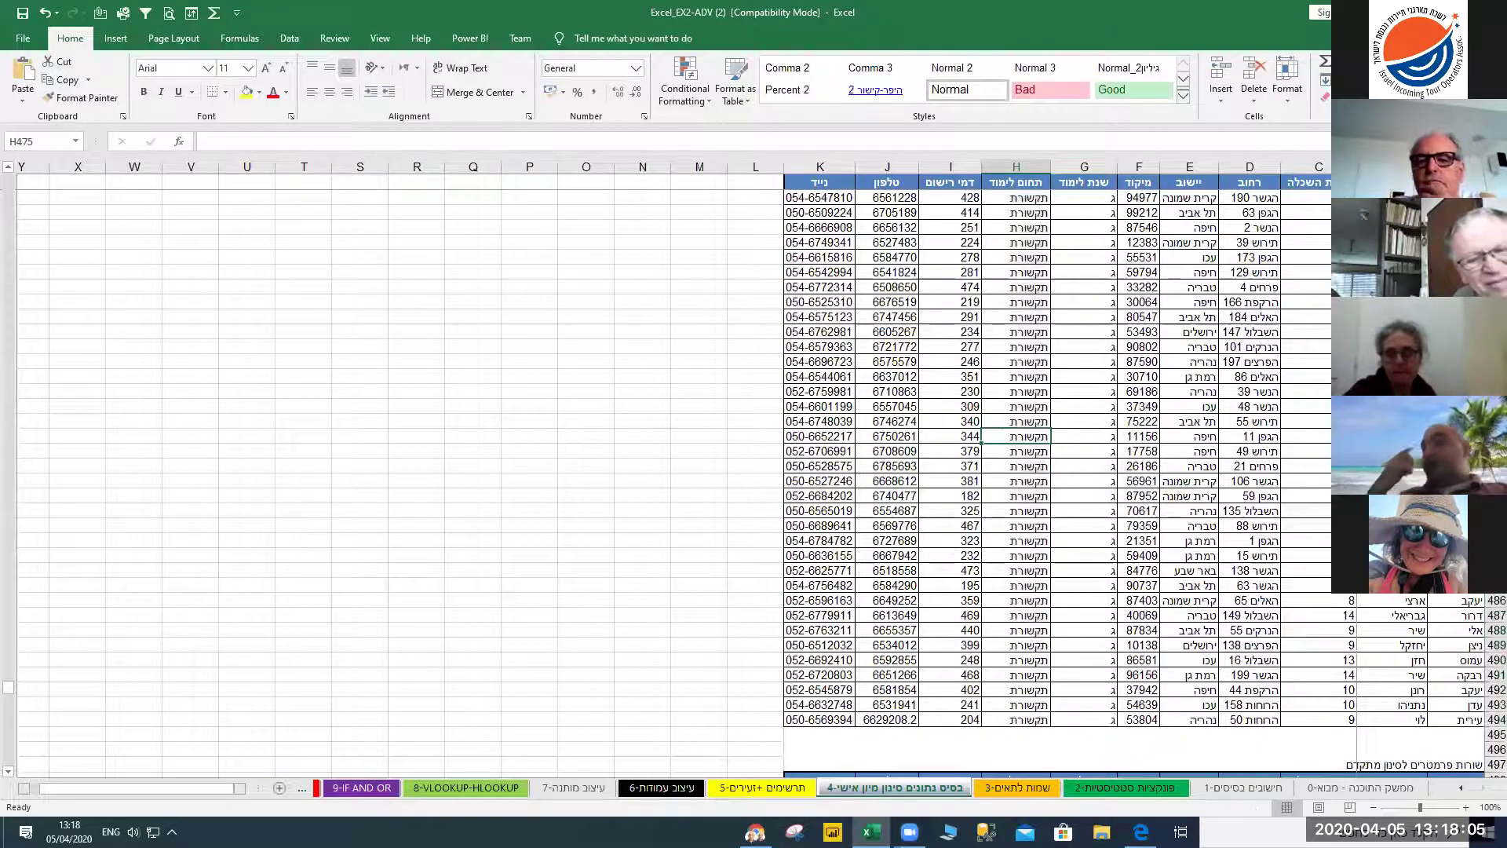
{"action": "left_click_drag", "start_coordinate": [10, 694], "coordinate": [13, 177]}
{"action": "left_click", "coordinate": [1073, 319]}
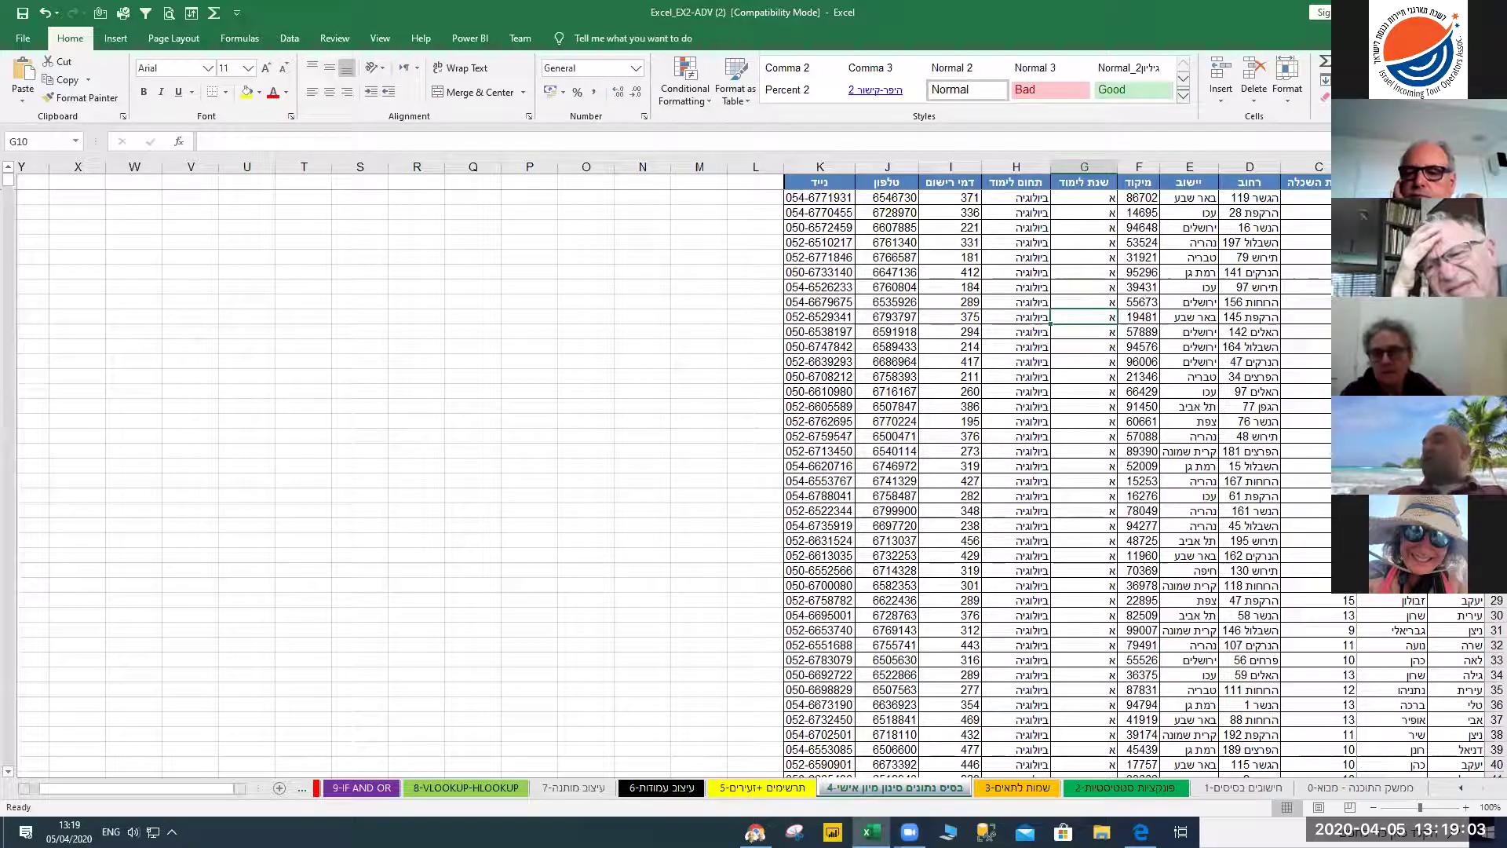
Select the entire database sheet, clear all its cell formatting, and select F9
{"action": "key", "text": "ctrl+a"}
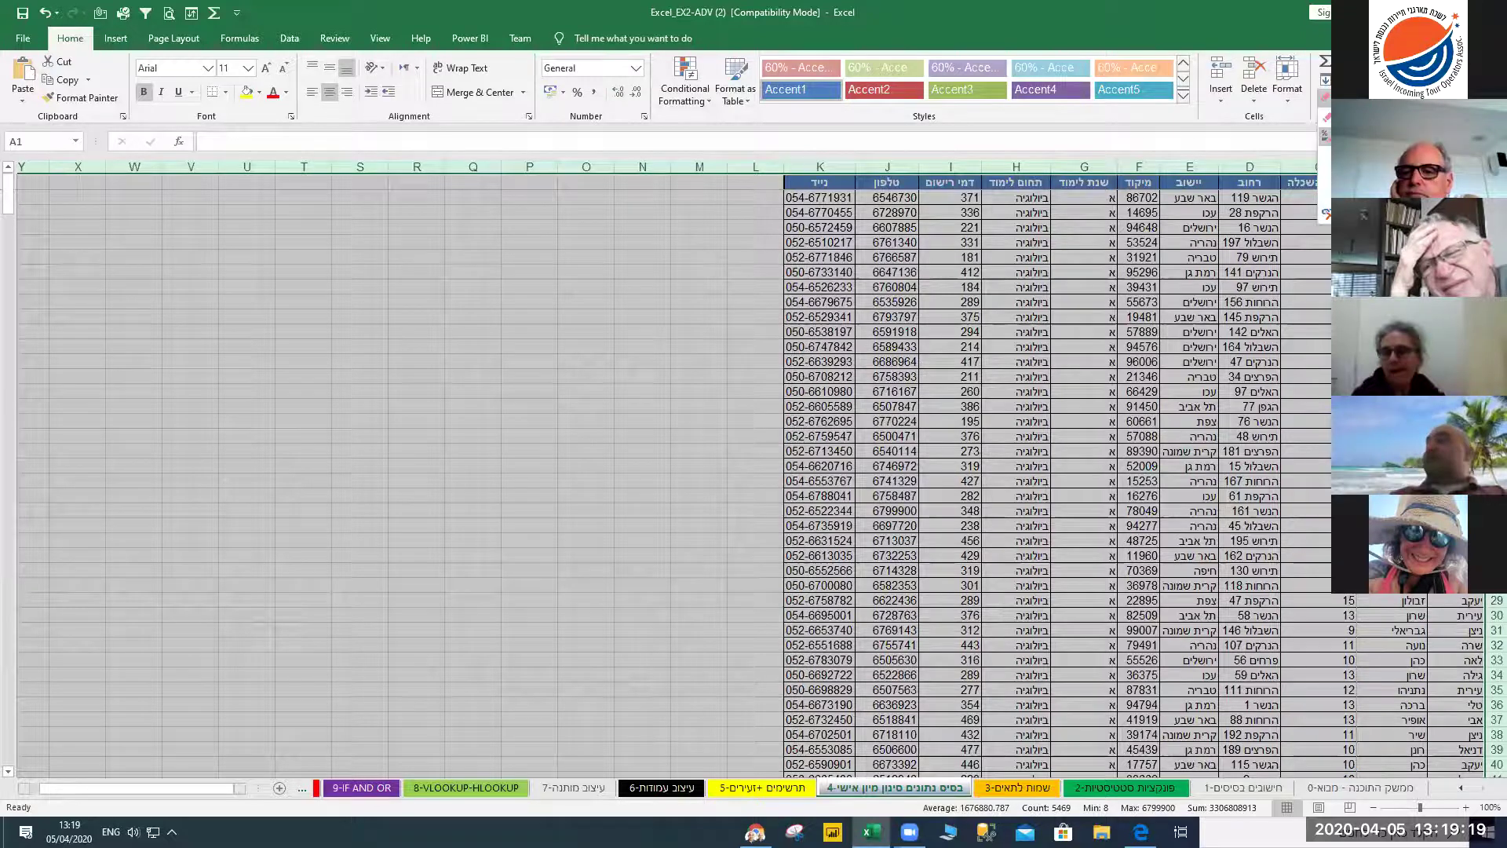
{"action": "left_click", "coordinate": [1130, 296]}
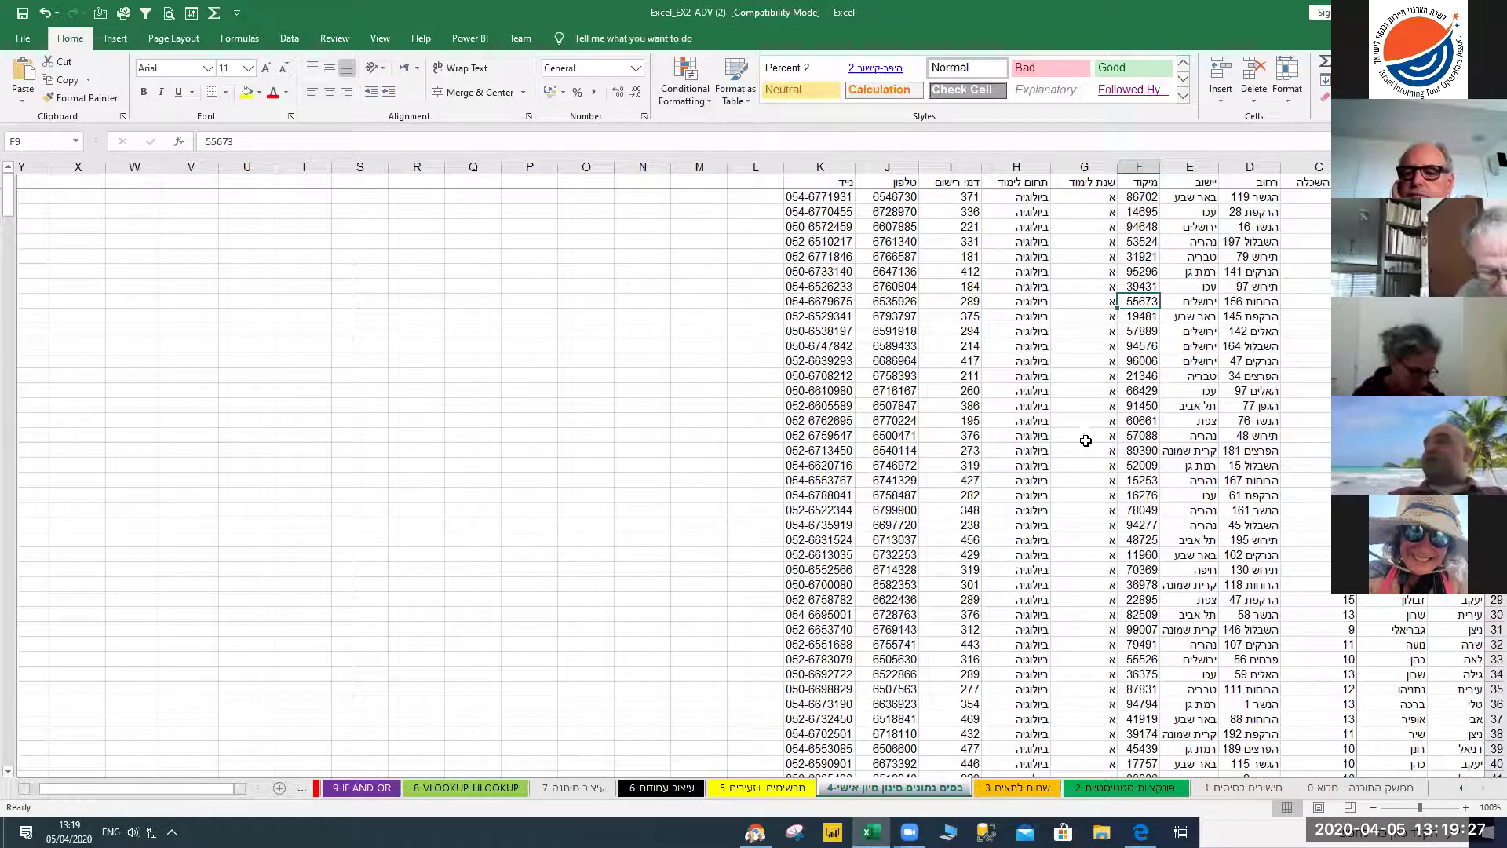
{"action": "scroll", "coordinate": [1085, 486], "scroll_direction": "down", "scroll_amount": 3}
{"action": "scroll", "coordinate": [1085, 485], "scroll_direction": "up", "scroll_amount": 3}
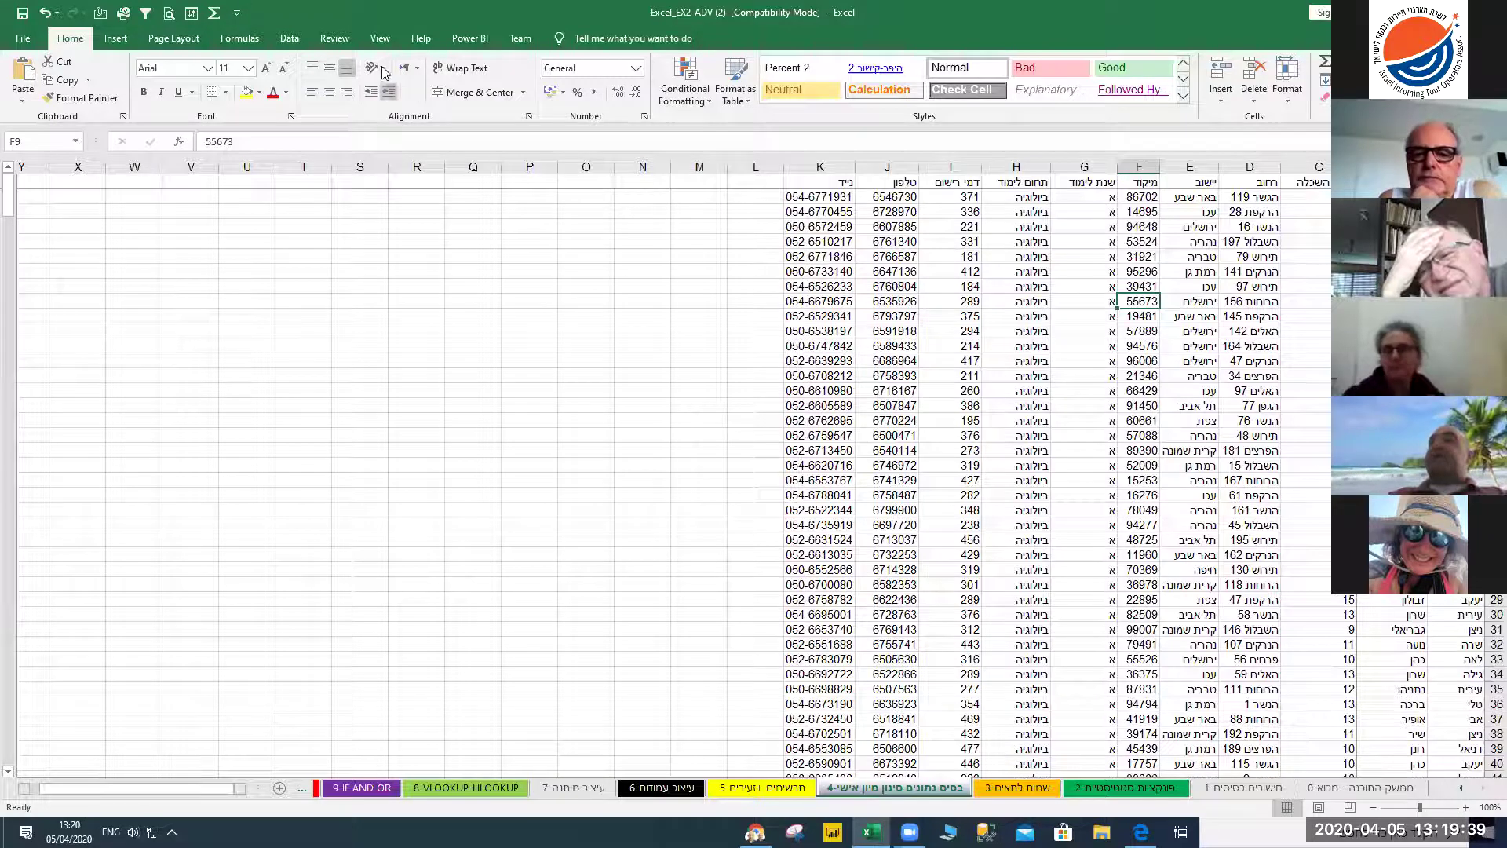
Unfreeze the panes of the database sheet and test how the header row scrolls
{"action": "left_click", "coordinate": [380, 37]}
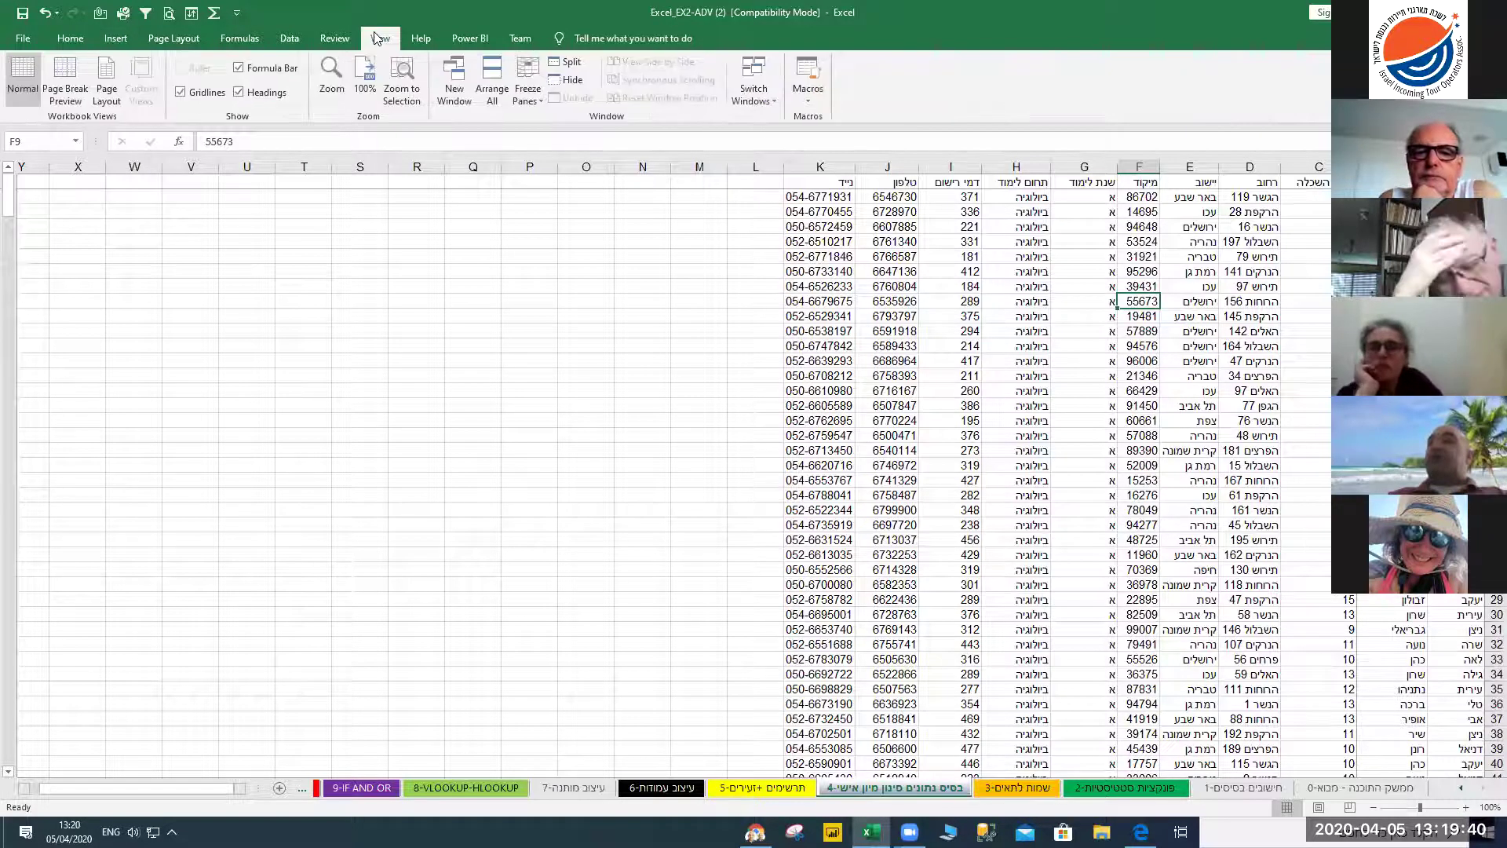
{"action": "left_click", "coordinate": [520, 99]}
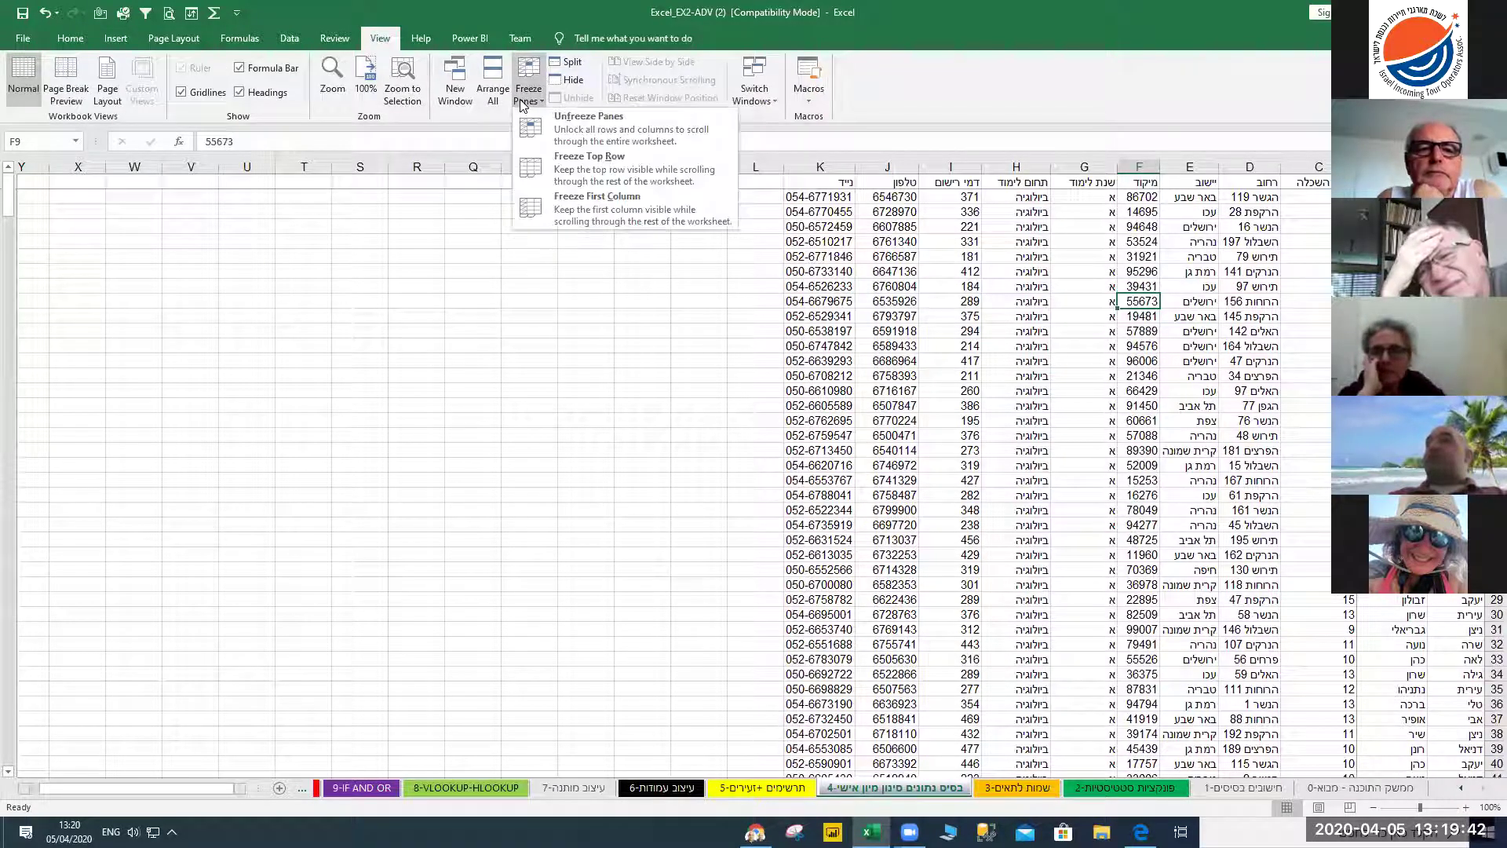
{"action": "left_click", "coordinate": [598, 136]}
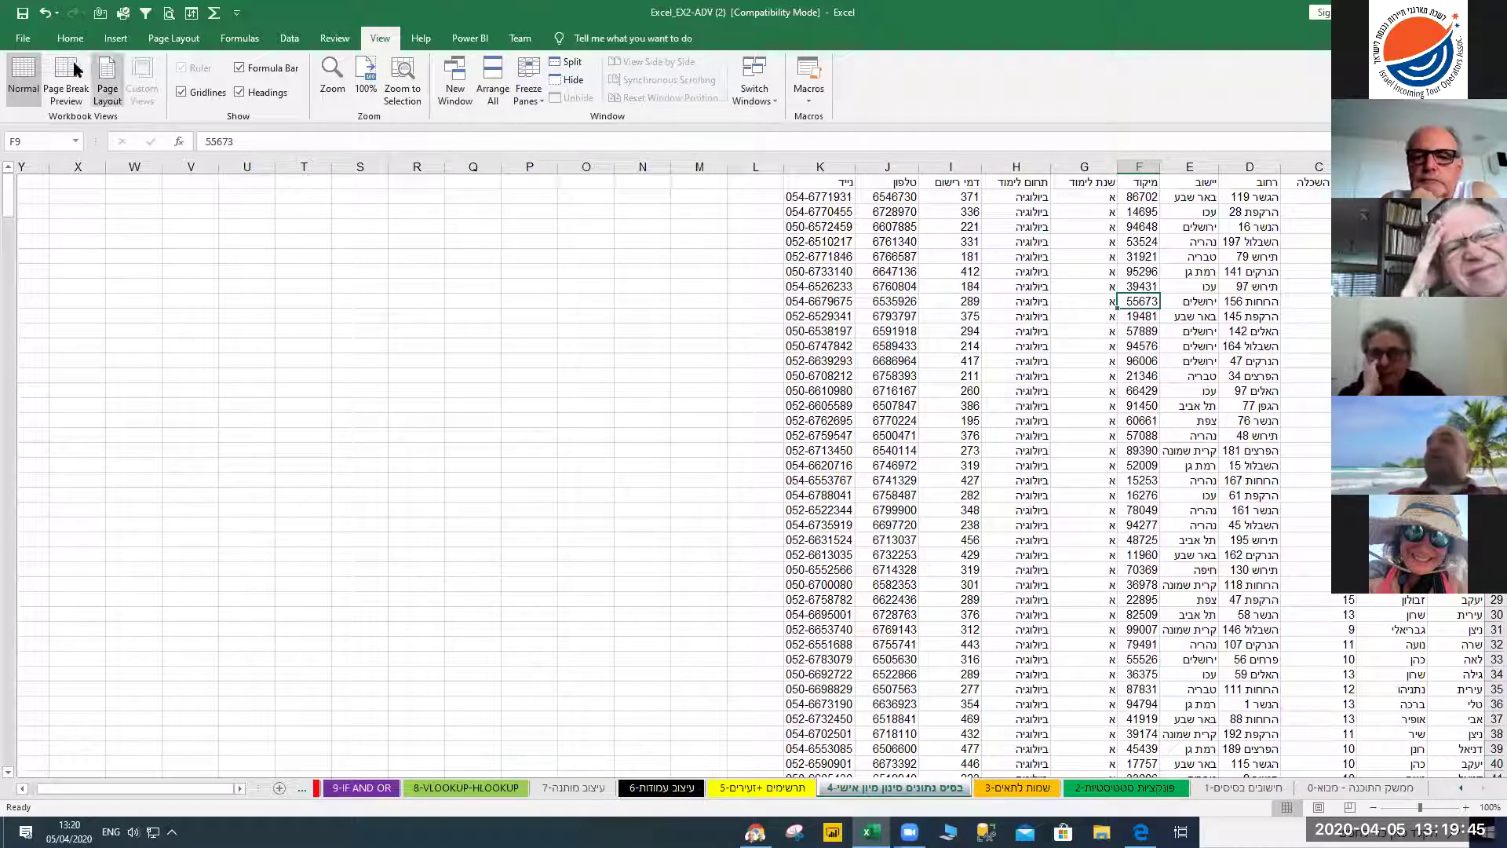
{"action": "left_click", "coordinate": [70, 38]}
{"action": "scroll", "coordinate": [934, 535], "scroll_direction": "down", "scroll_amount": 5}
{"action": "scroll", "coordinate": [934, 535], "scroll_direction": "up", "scroll_amount": 5}
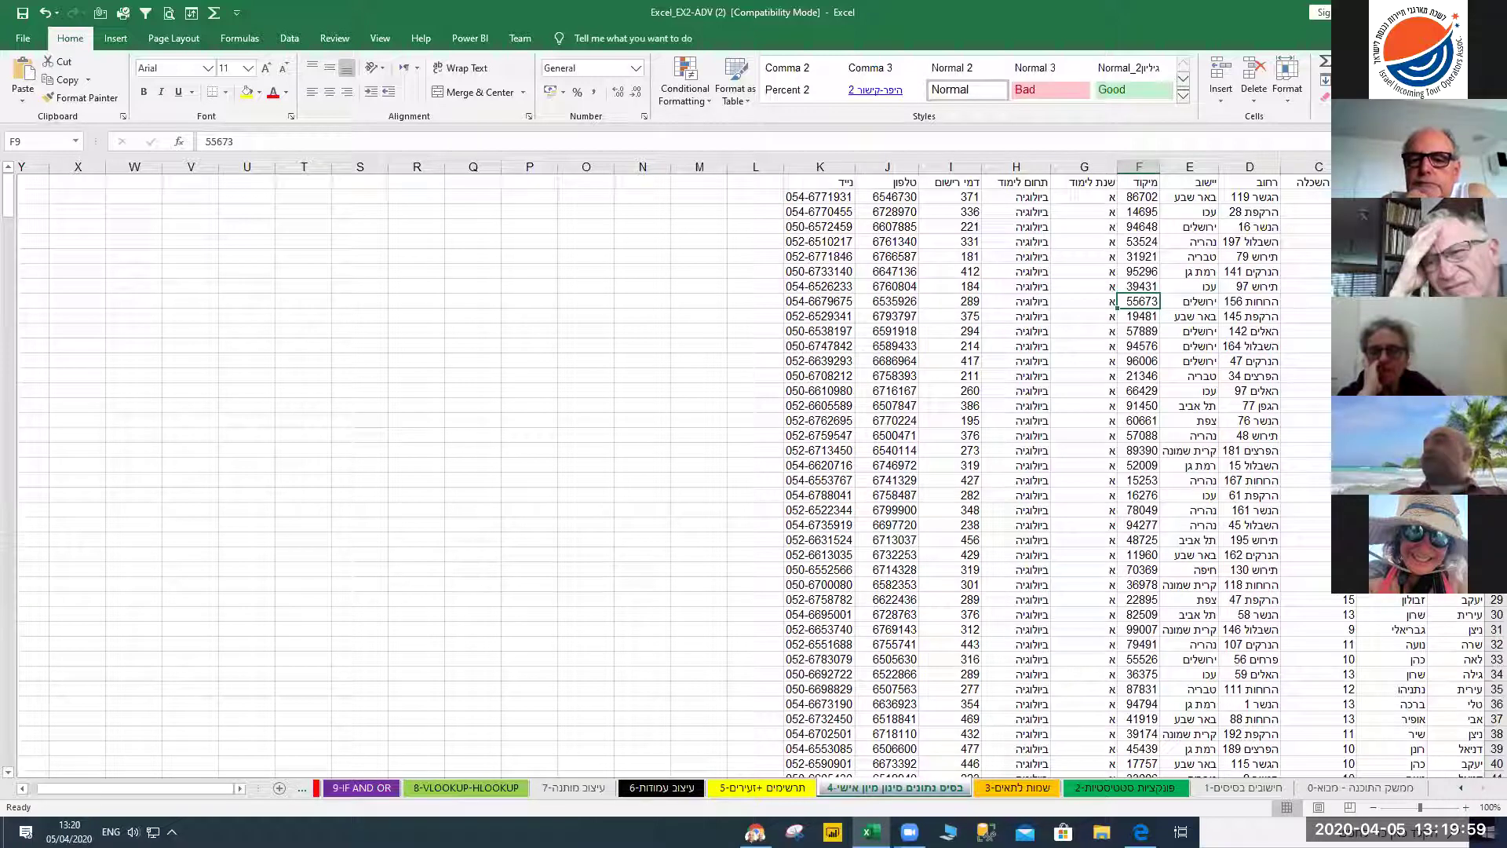
Highlight the records in rows 5 and 8 across columns A to K to examine how each row forms a record
{"action": "left_click_drag", "start_coordinate": [1460, 241], "coordinate": [817, 241]}
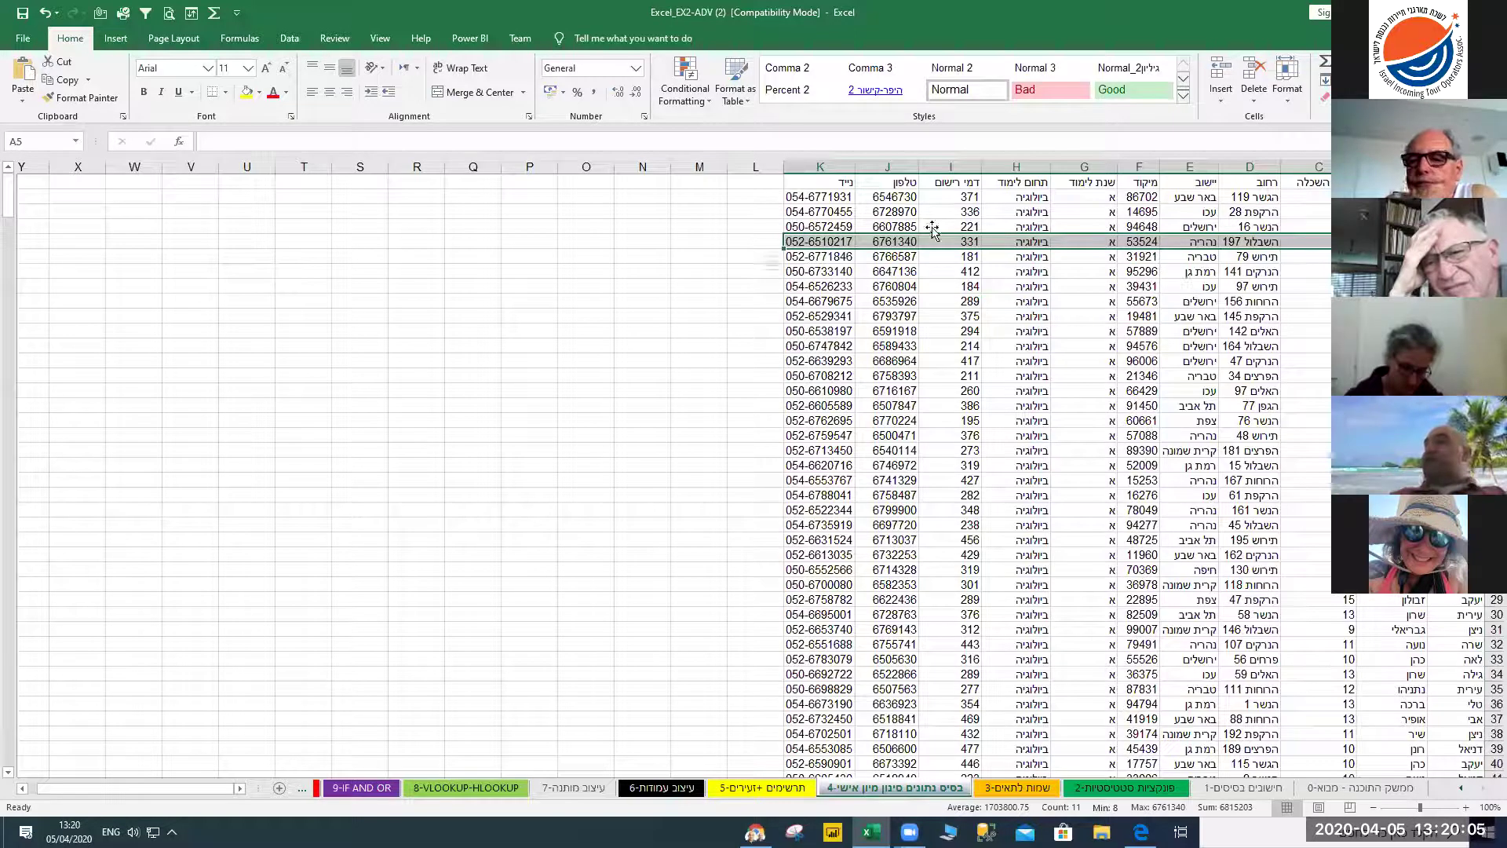
{"action": "left_click", "coordinate": [818, 234]}
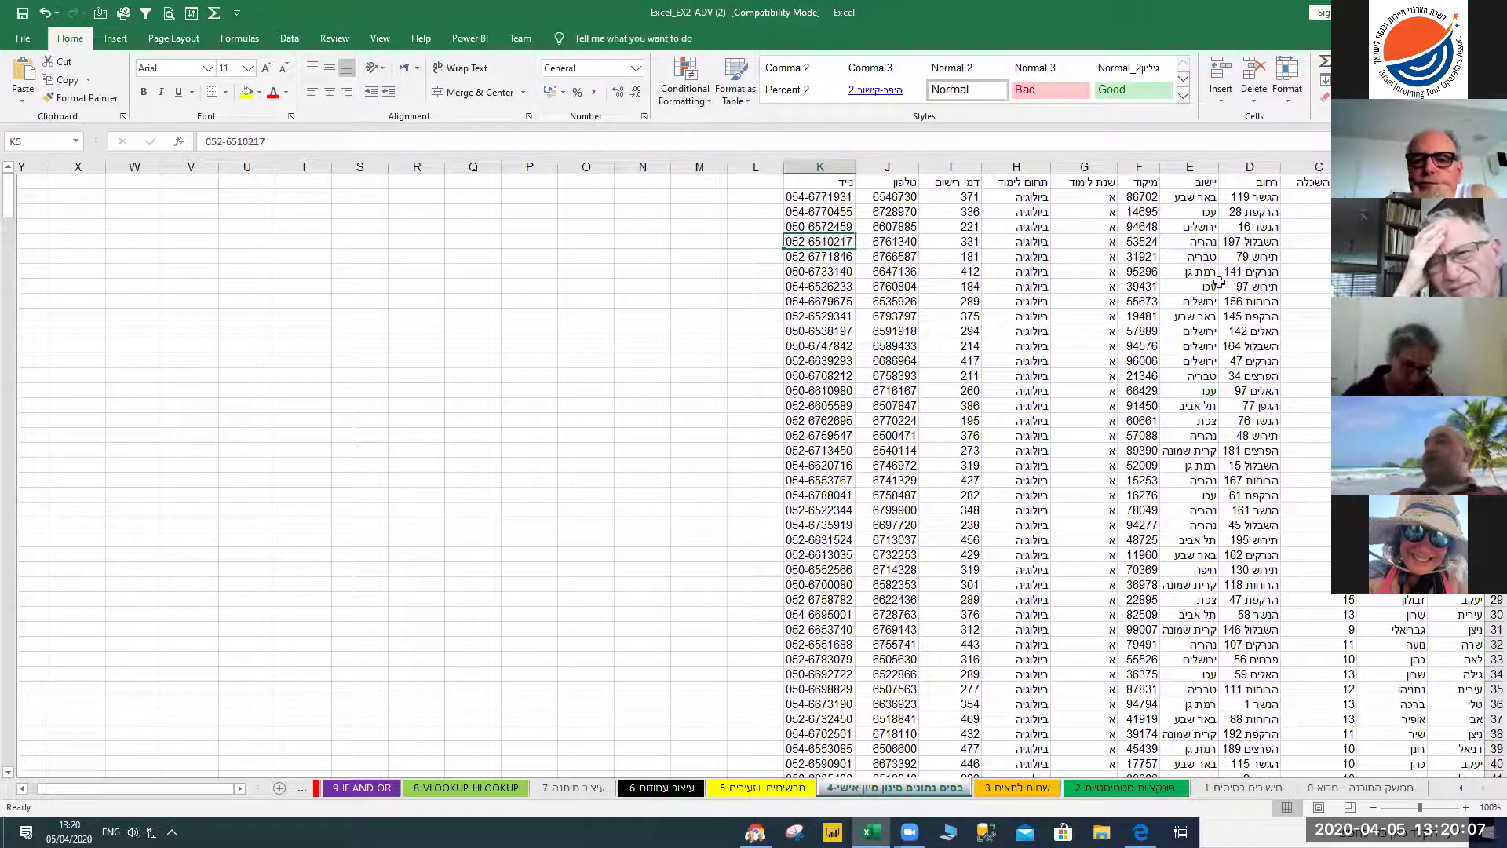
{"action": "left_click_drag", "start_coordinate": [1460, 301], "coordinate": [819, 286]}
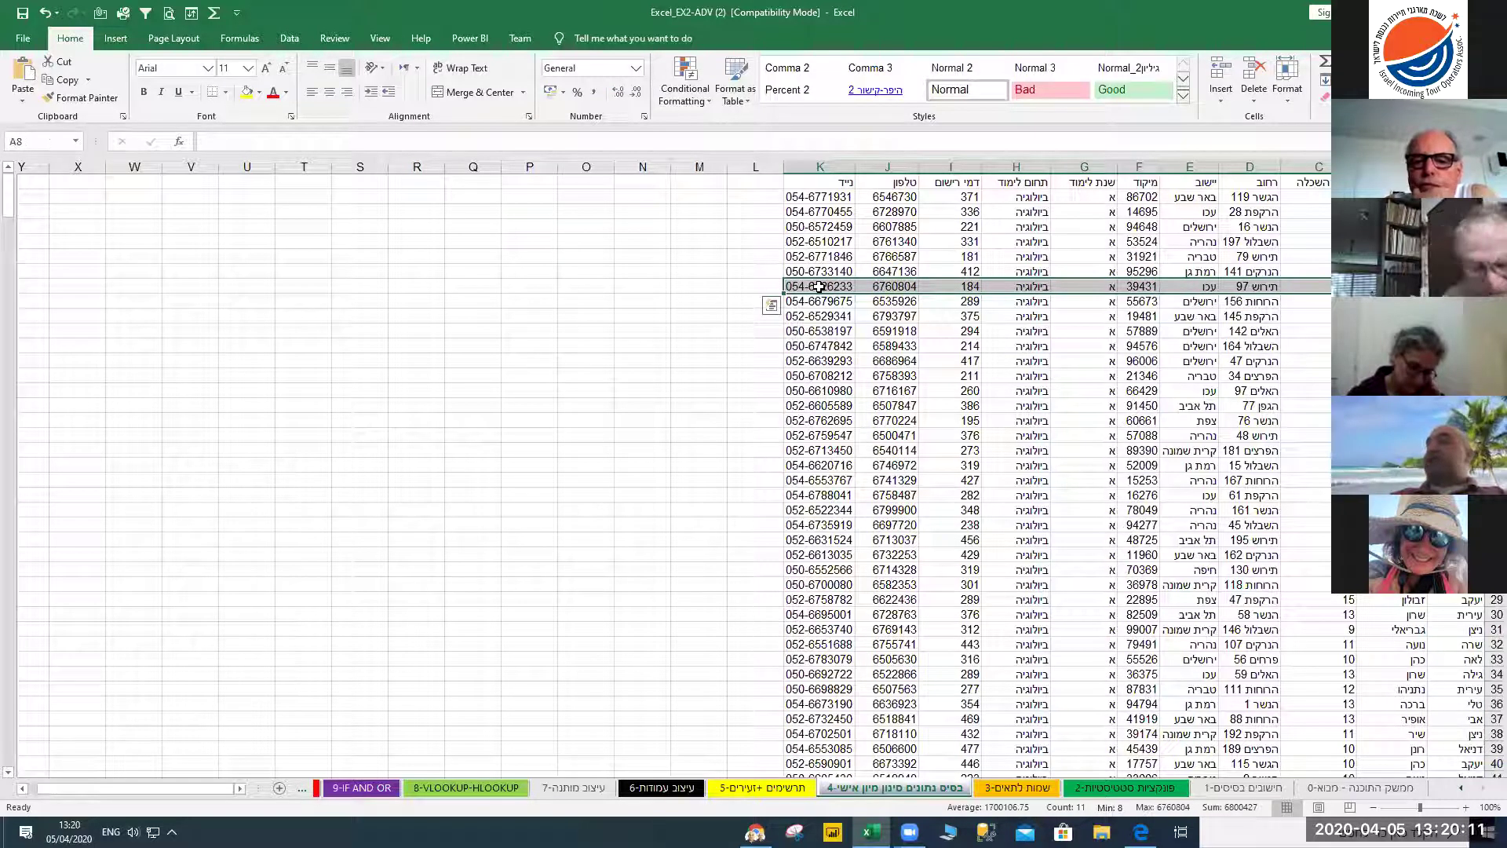
{"action": "left_click", "coordinate": [1020, 388]}
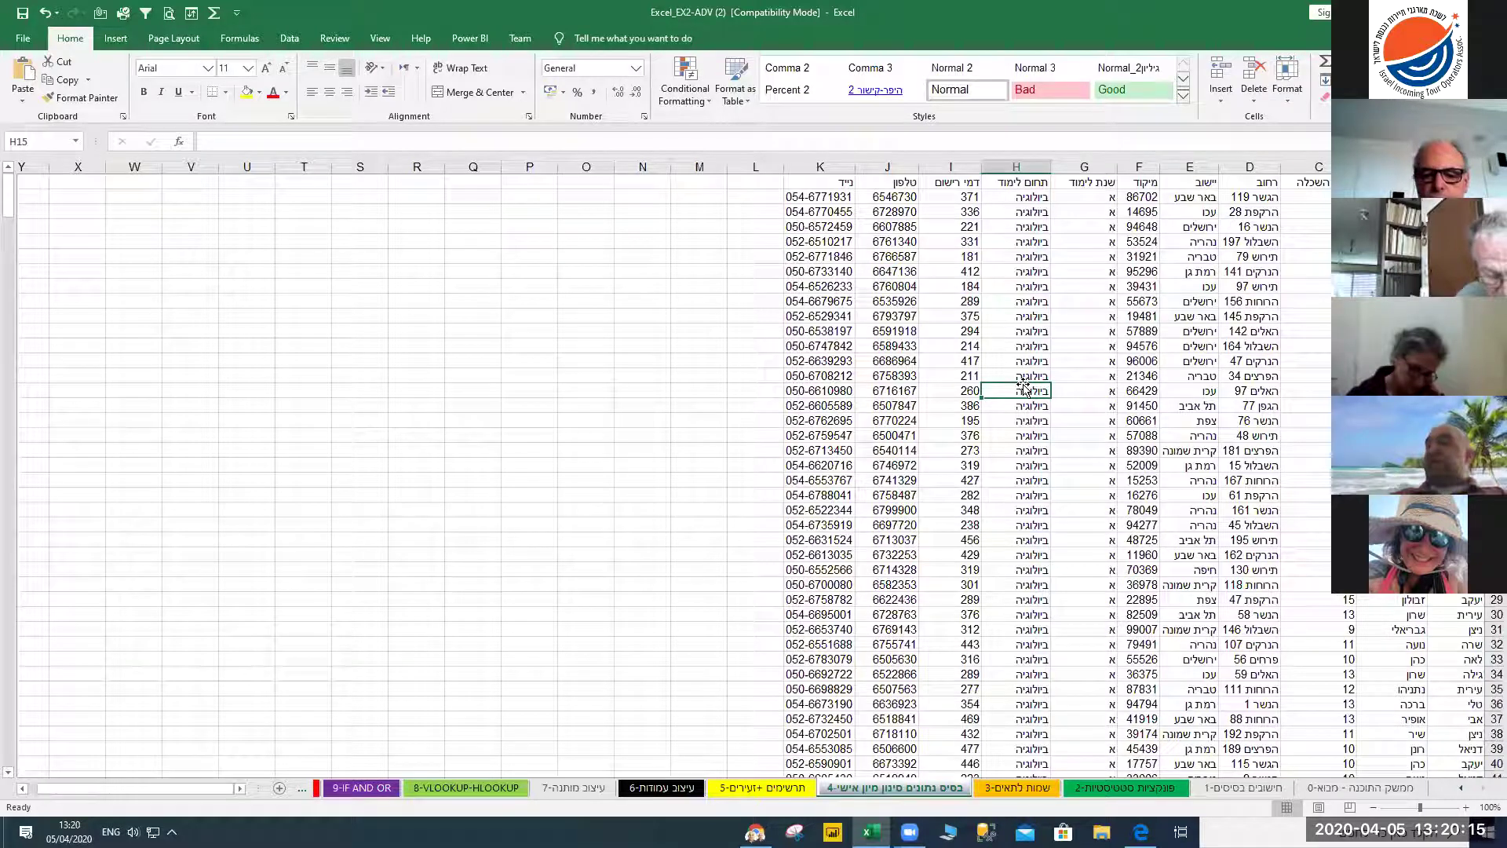
Examine the records further down the list with the header row out of view, checking cells I48 and C48
{"action": "scroll", "coordinate": [1019, 446], "scroll_direction": "down", "scroll_amount": 2}
{"action": "scroll", "coordinate": [1018, 445], "scroll_direction": "down", "scroll_amount": 6}
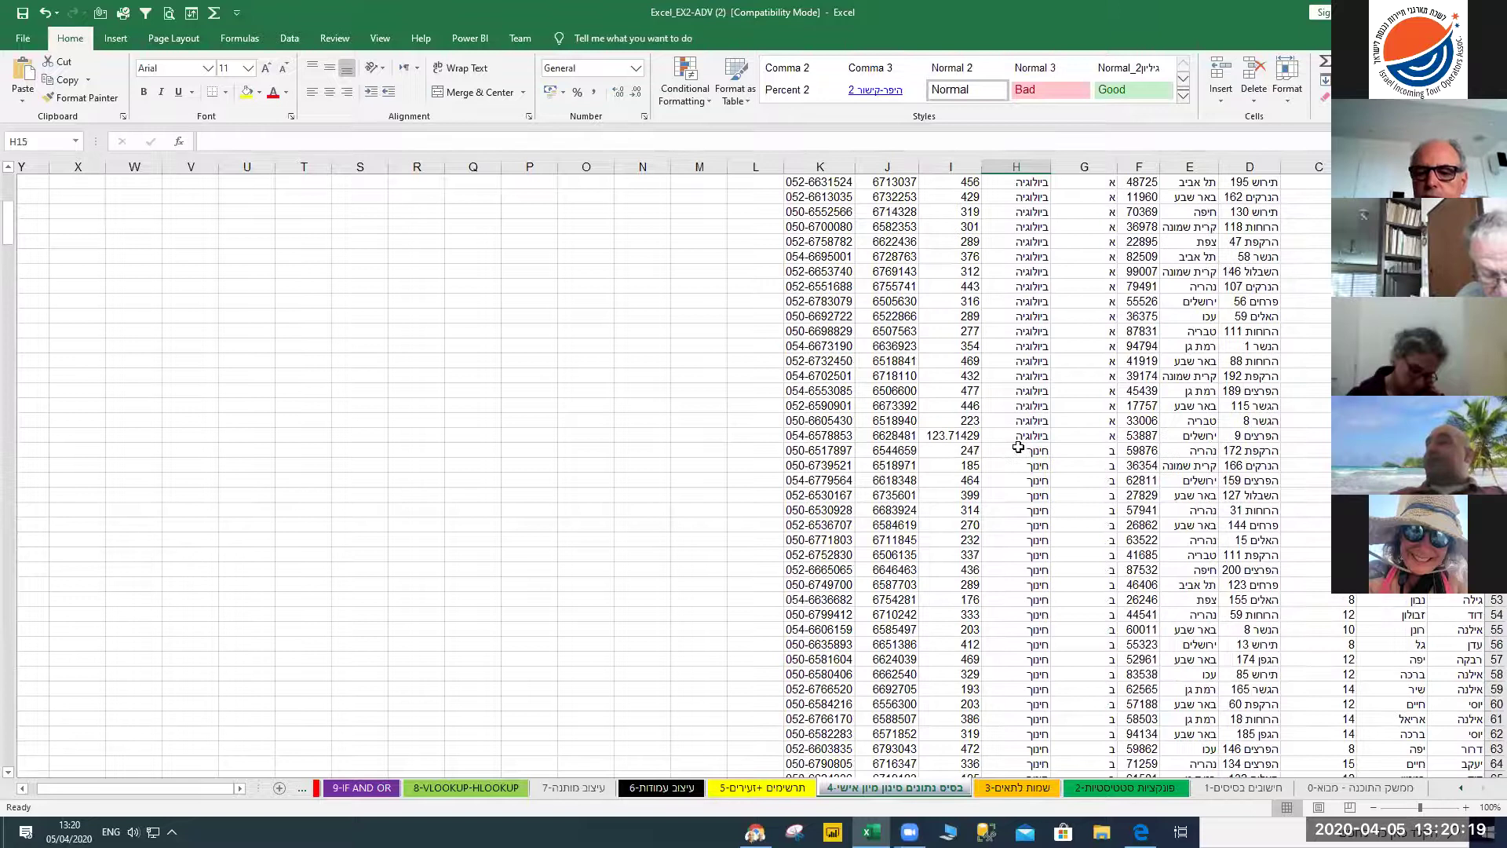
{"action": "scroll", "coordinate": [1019, 449], "scroll_direction": "up", "scroll_amount": 8}
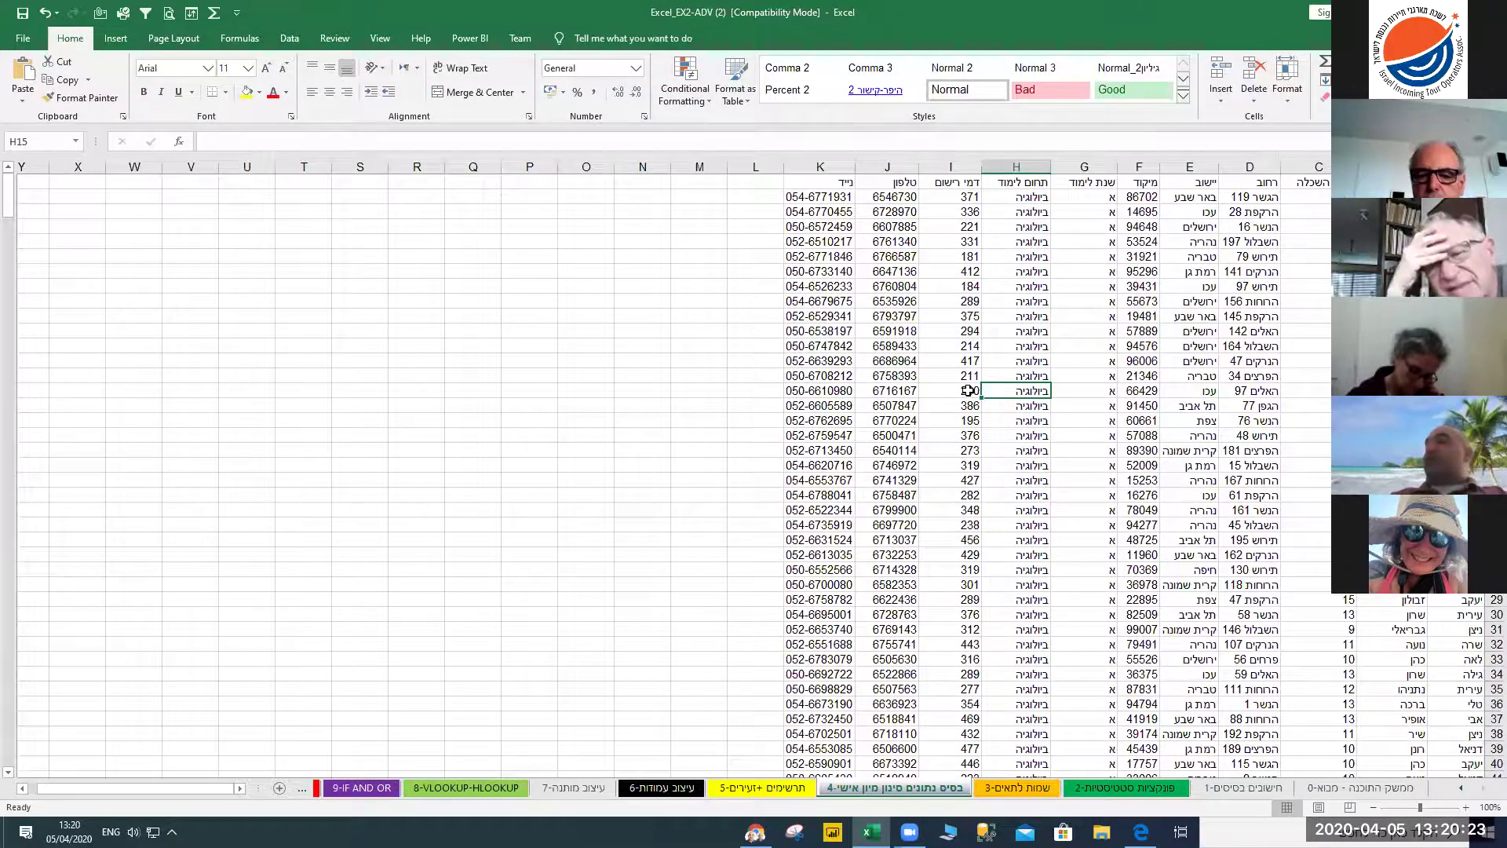
{"action": "scroll", "coordinate": [969, 390], "scroll_direction": "down", "scroll_amount": 12}
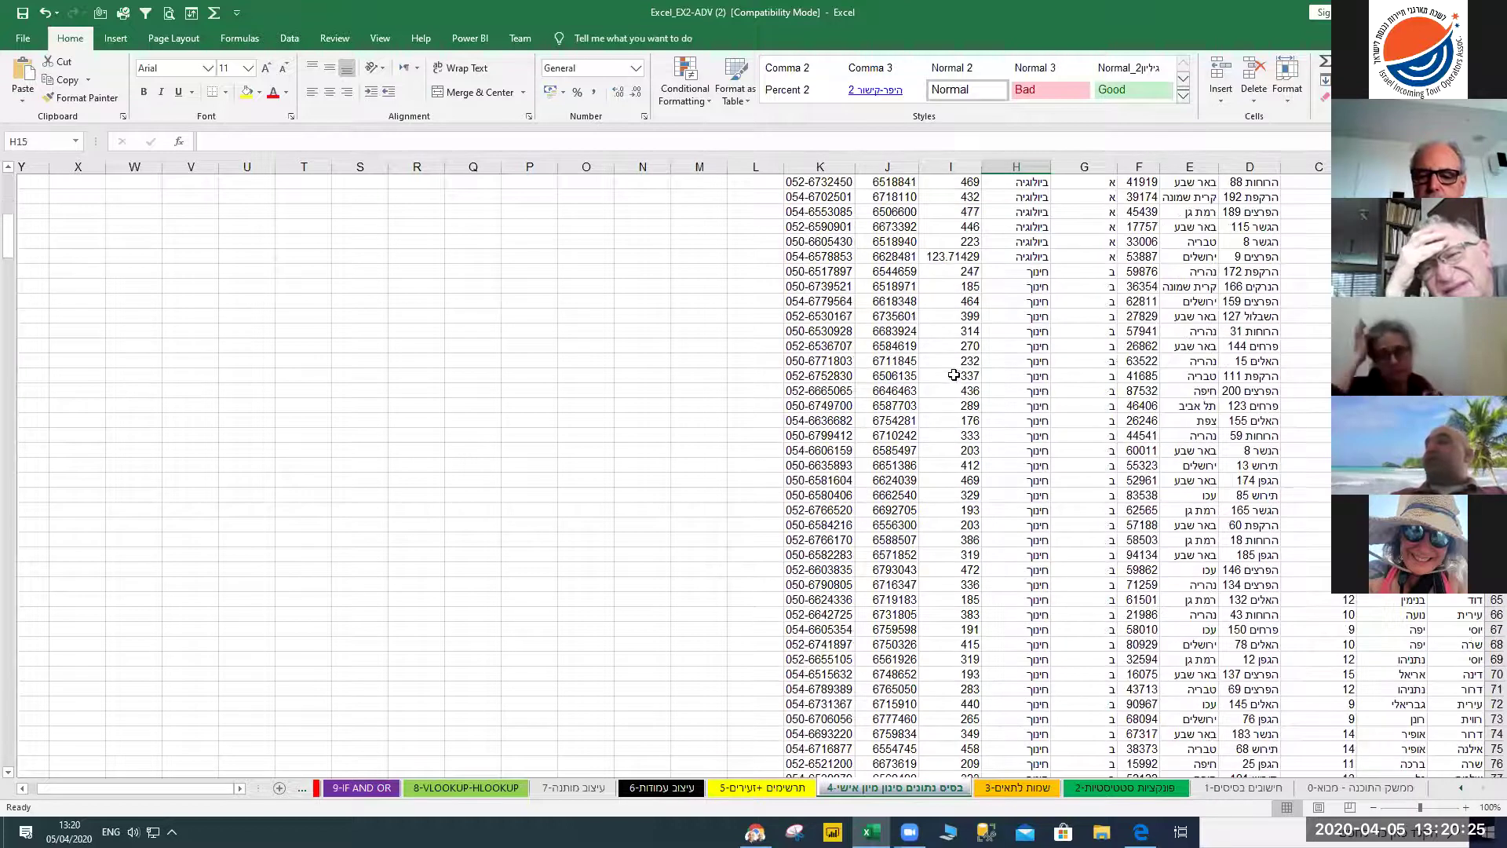
{"action": "left_click", "coordinate": [963, 346]}
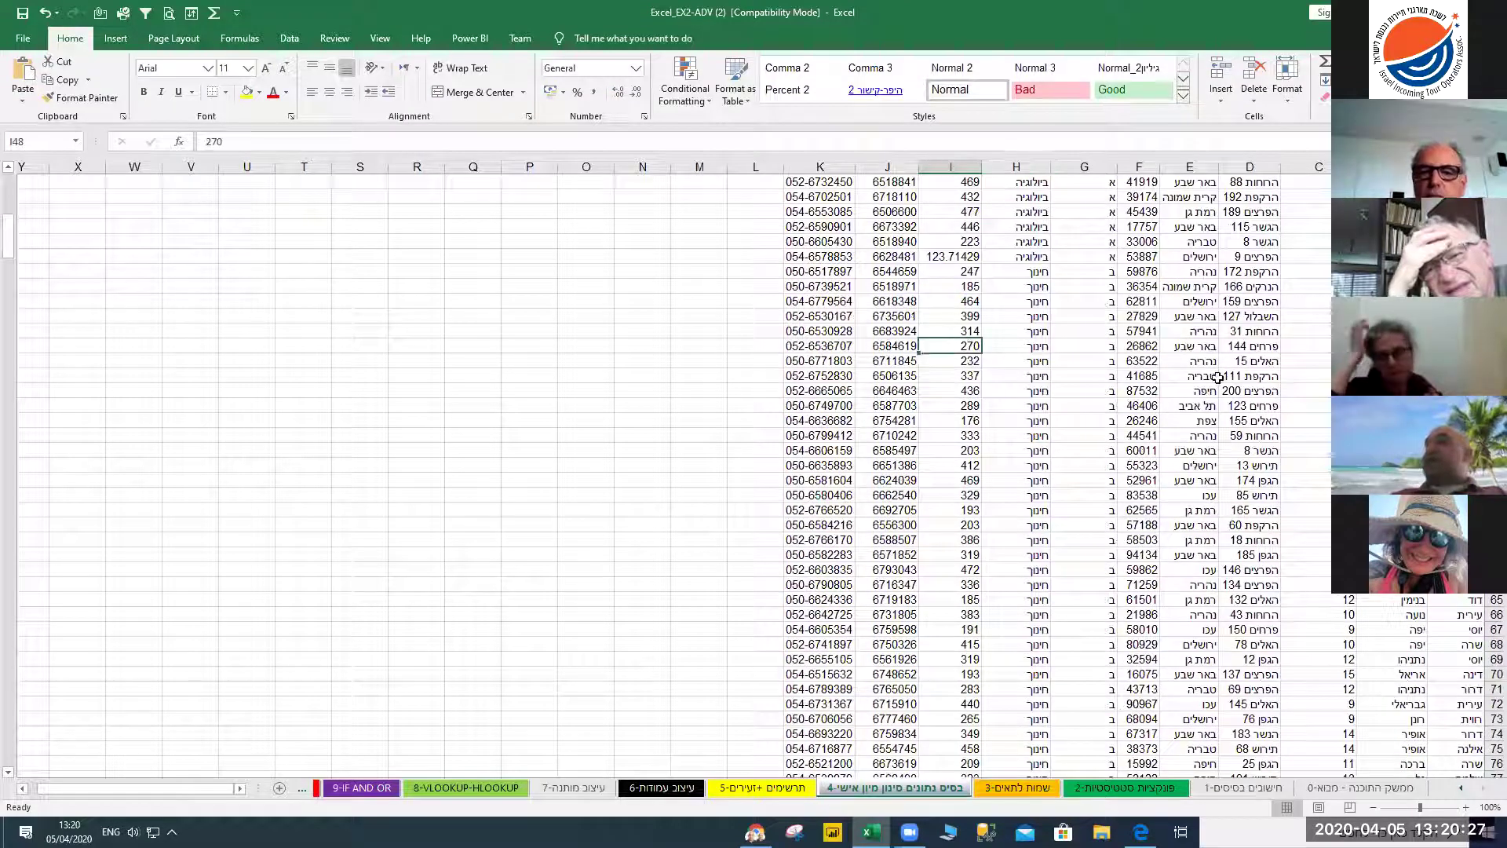
{"action": "left_click", "coordinate": [1315, 348]}
{"action": "left_click_drag", "start_coordinate": [14, 256], "coordinate": [13, 200]}
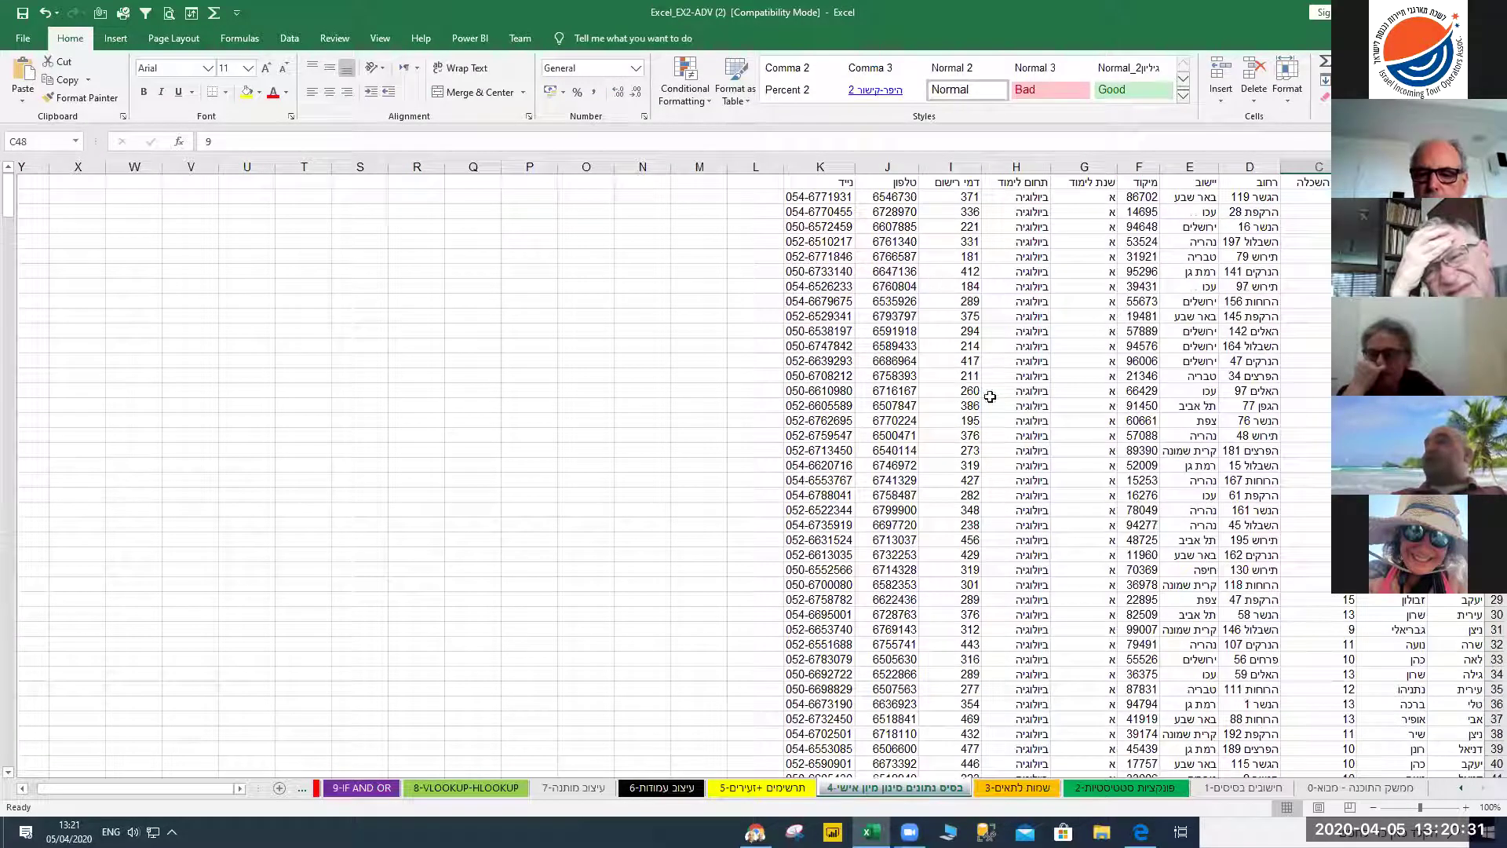
{"action": "scroll", "coordinate": [1009, 434], "scroll_direction": "down", "scroll_amount": 1}
{"action": "scroll", "coordinate": [1021, 487], "scroll_direction": "up", "scroll_amount": 1}
{"action": "scroll", "coordinate": [1024, 510], "scroll_direction": "down", "scroll_amount": 3}
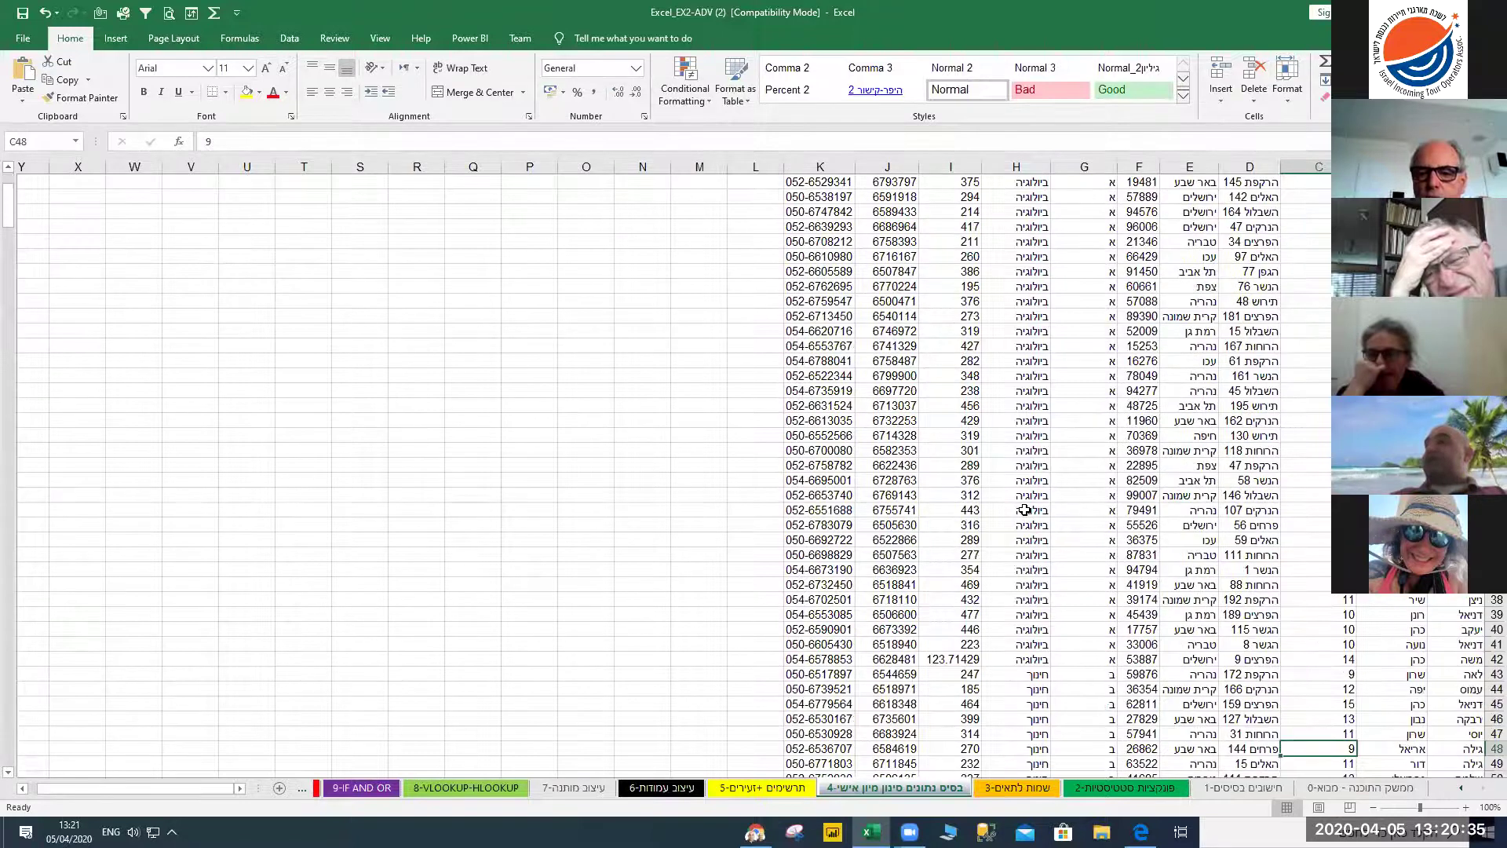
{"action": "scroll", "coordinate": [1025, 510], "scroll_direction": "down", "scroll_amount": 3}
{"action": "scroll", "coordinate": [1027, 512], "scroll_direction": "up", "scroll_amount": 6}
{"action": "left_click", "coordinate": [1190, 402]}
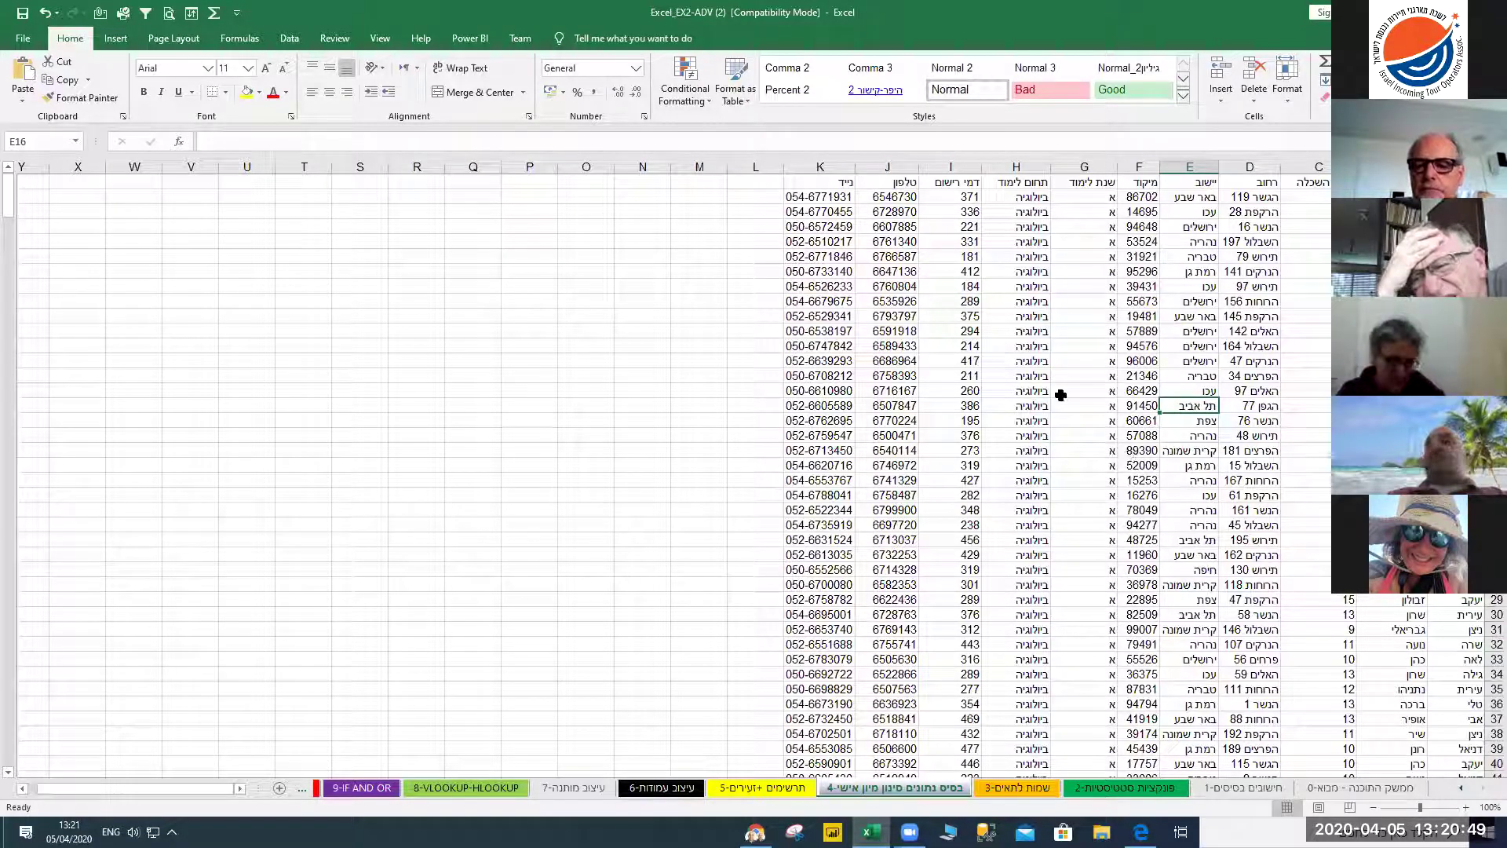
{"action": "scroll", "coordinate": [947, 297], "scroll_direction": "down", "scroll_amount": 4}
{"action": "scroll", "coordinate": [947, 297], "scroll_direction": "up", "scroll_amount": 4}
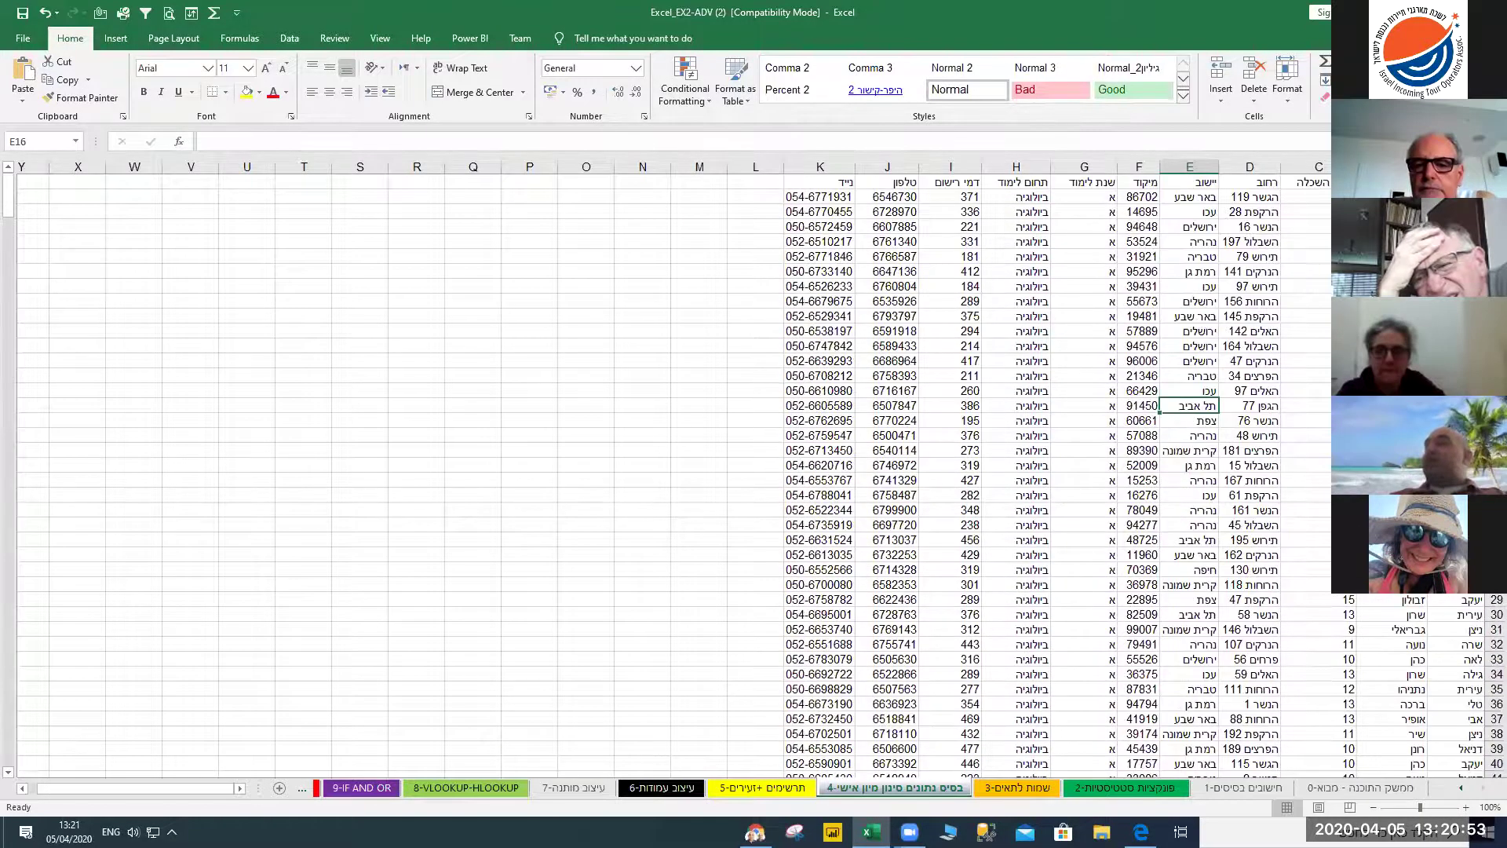
{"action": "left_click", "coordinate": [995, 389]}
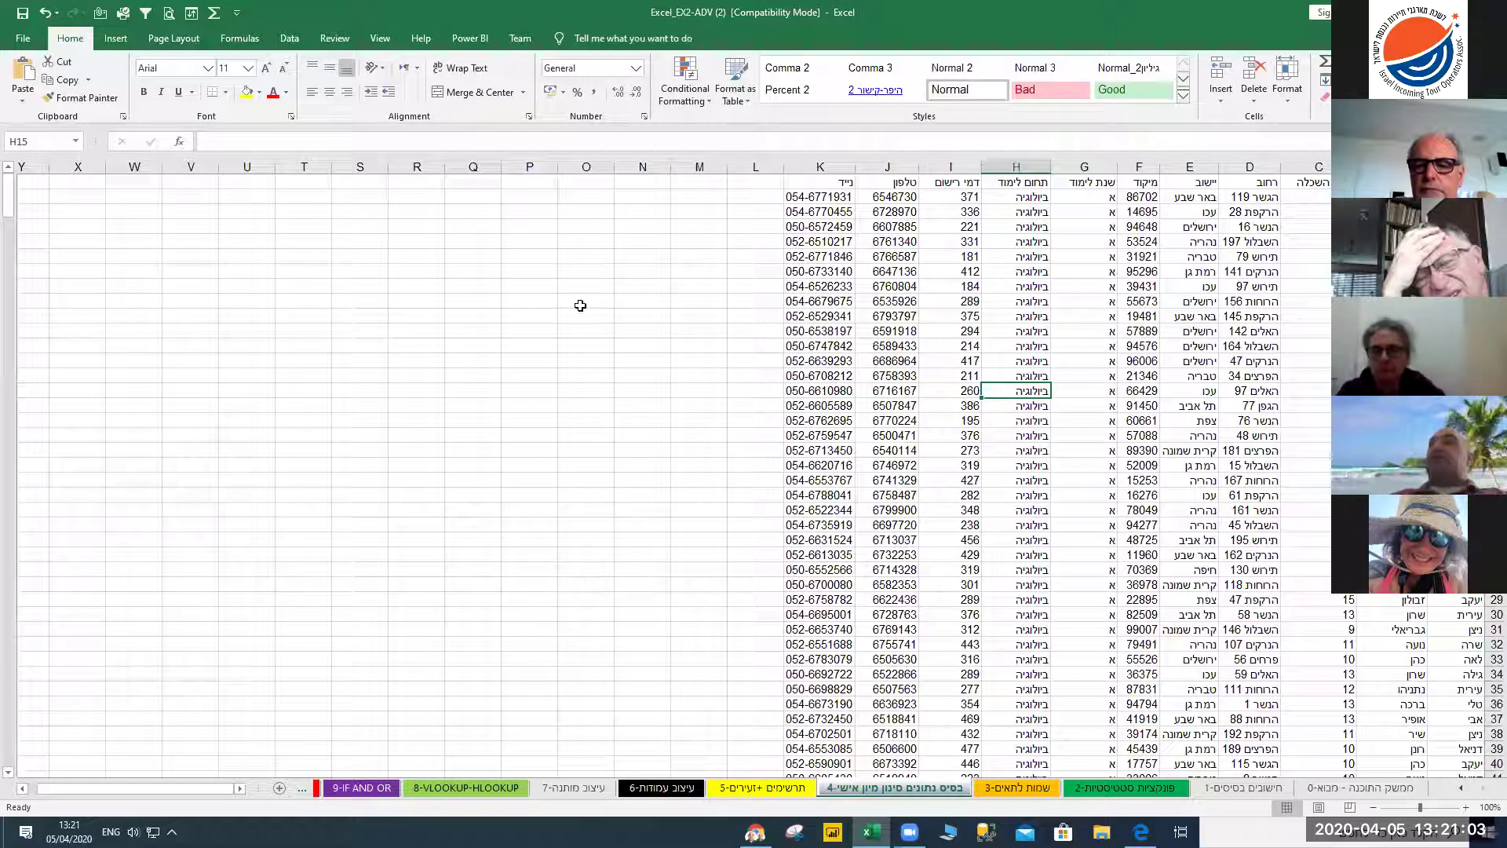
Review the Freeze Panes options without applying any, and select E18
{"action": "left_click", "coordinate": [383, 45]}
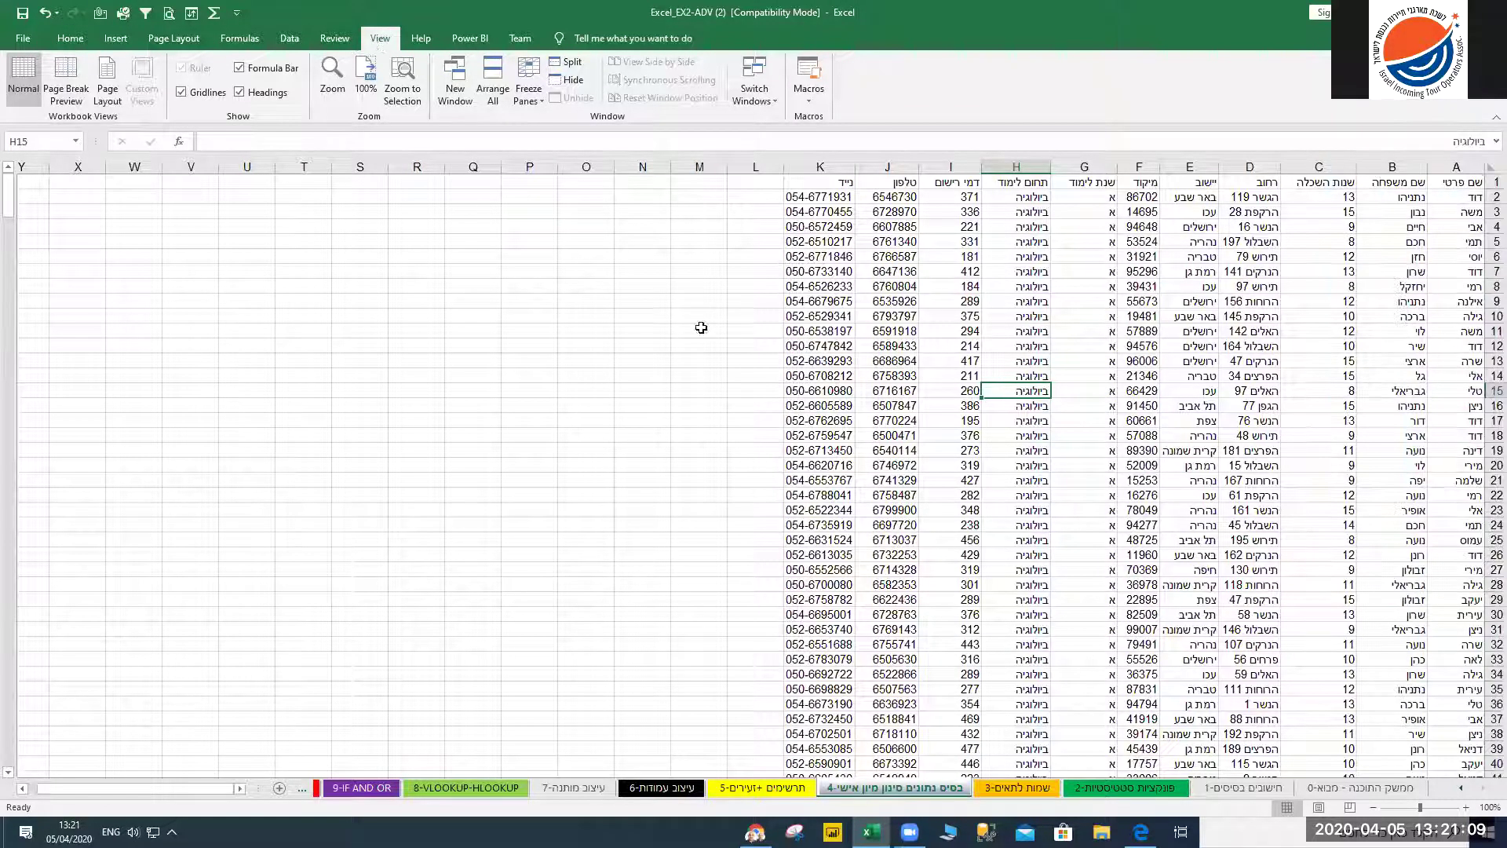
{"action": "left_click", "coordinate": [522, 98]}
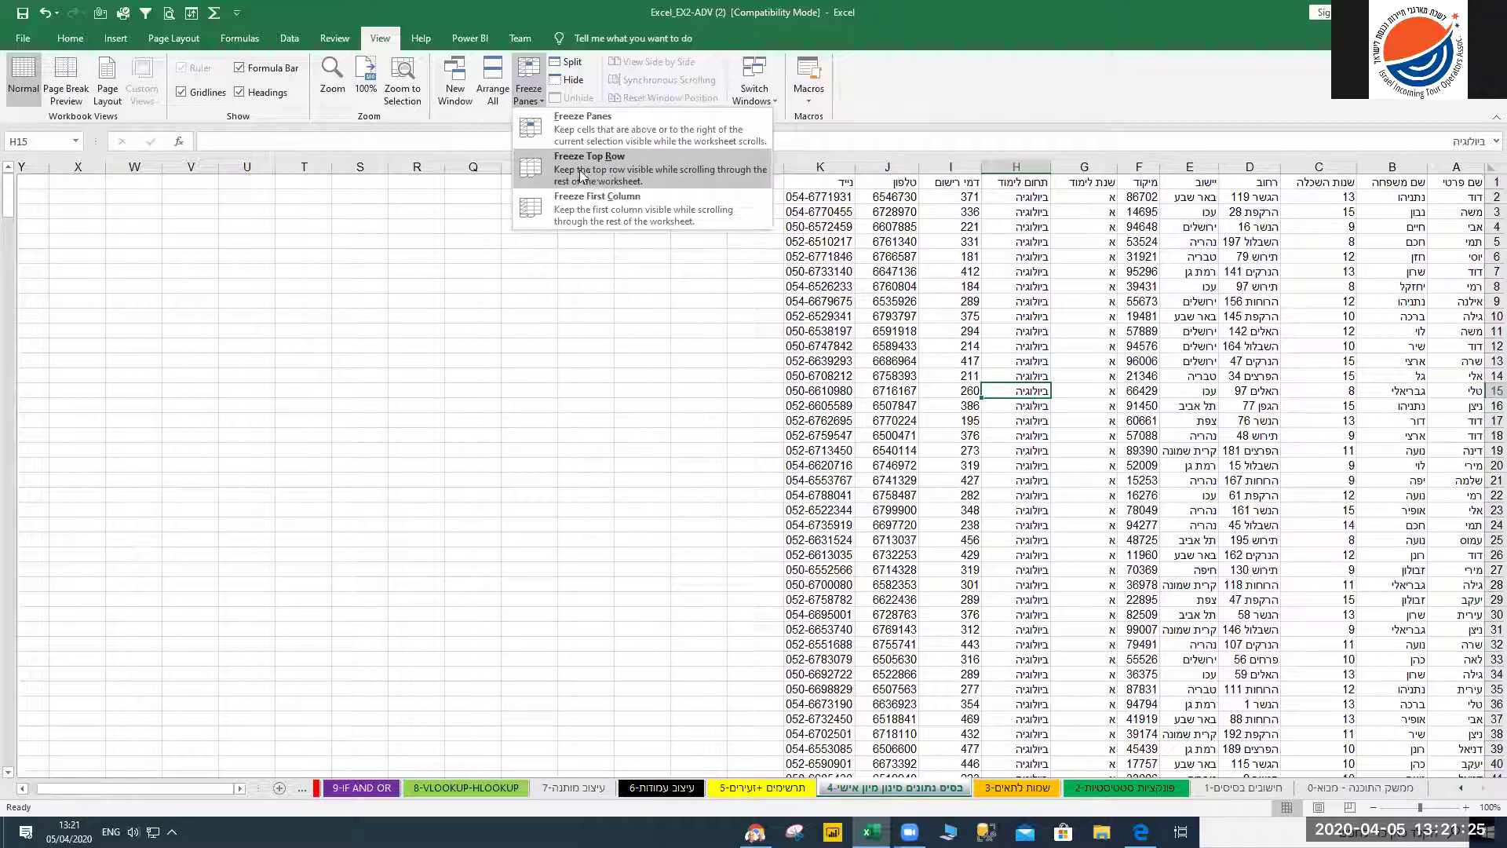
{"action": "left_click", "coordinate": [895, 435]}
{"action": "left_click", "coordinate": [1172, 433]}
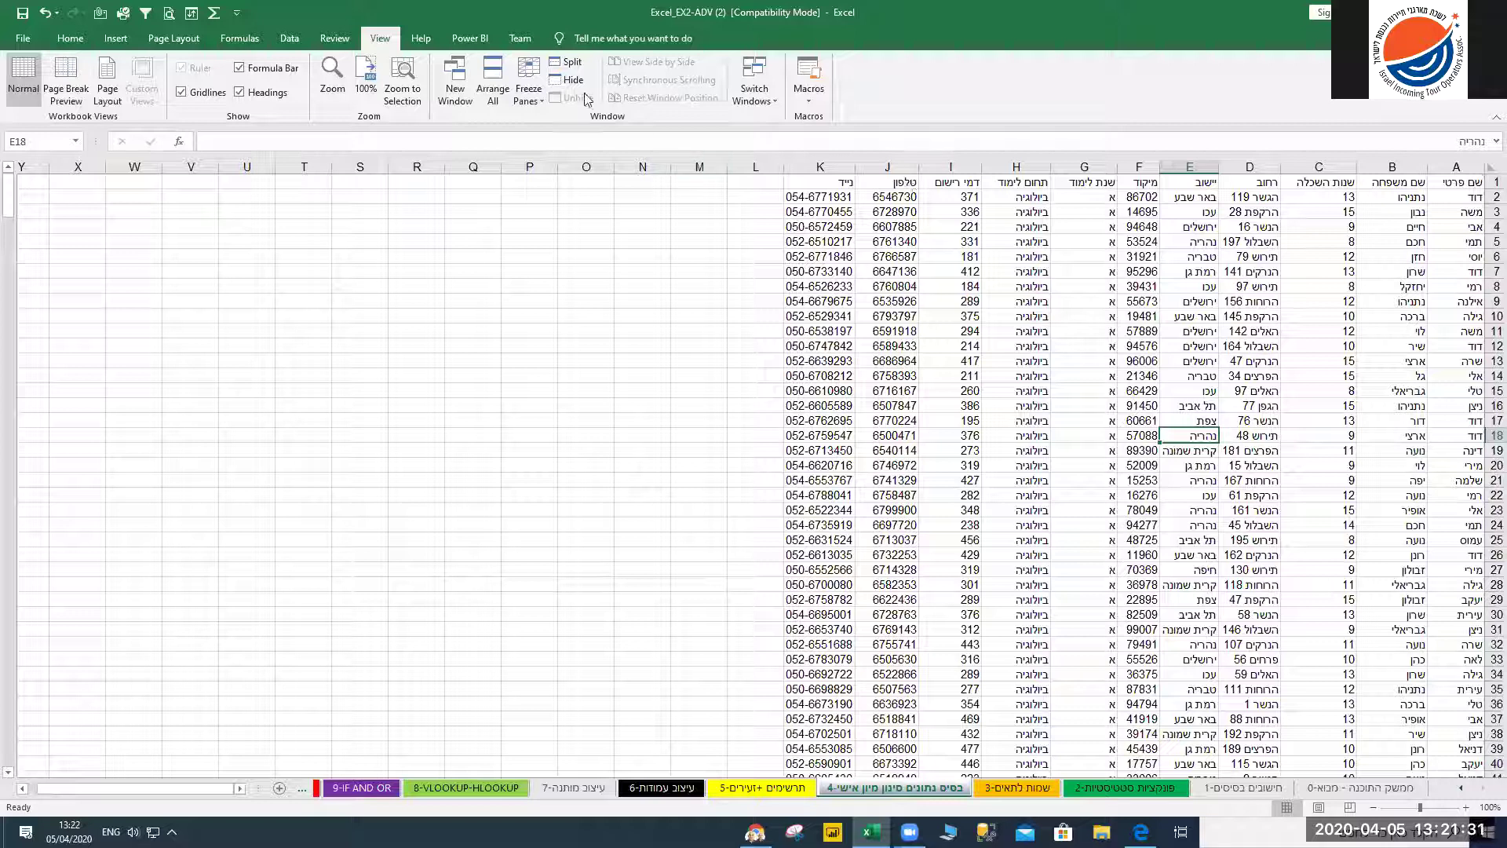
Freeze the top row of the database sheet and check that the header stays in place while browsing the records
{"action": "left_click", "coordinate": [528, 88]}
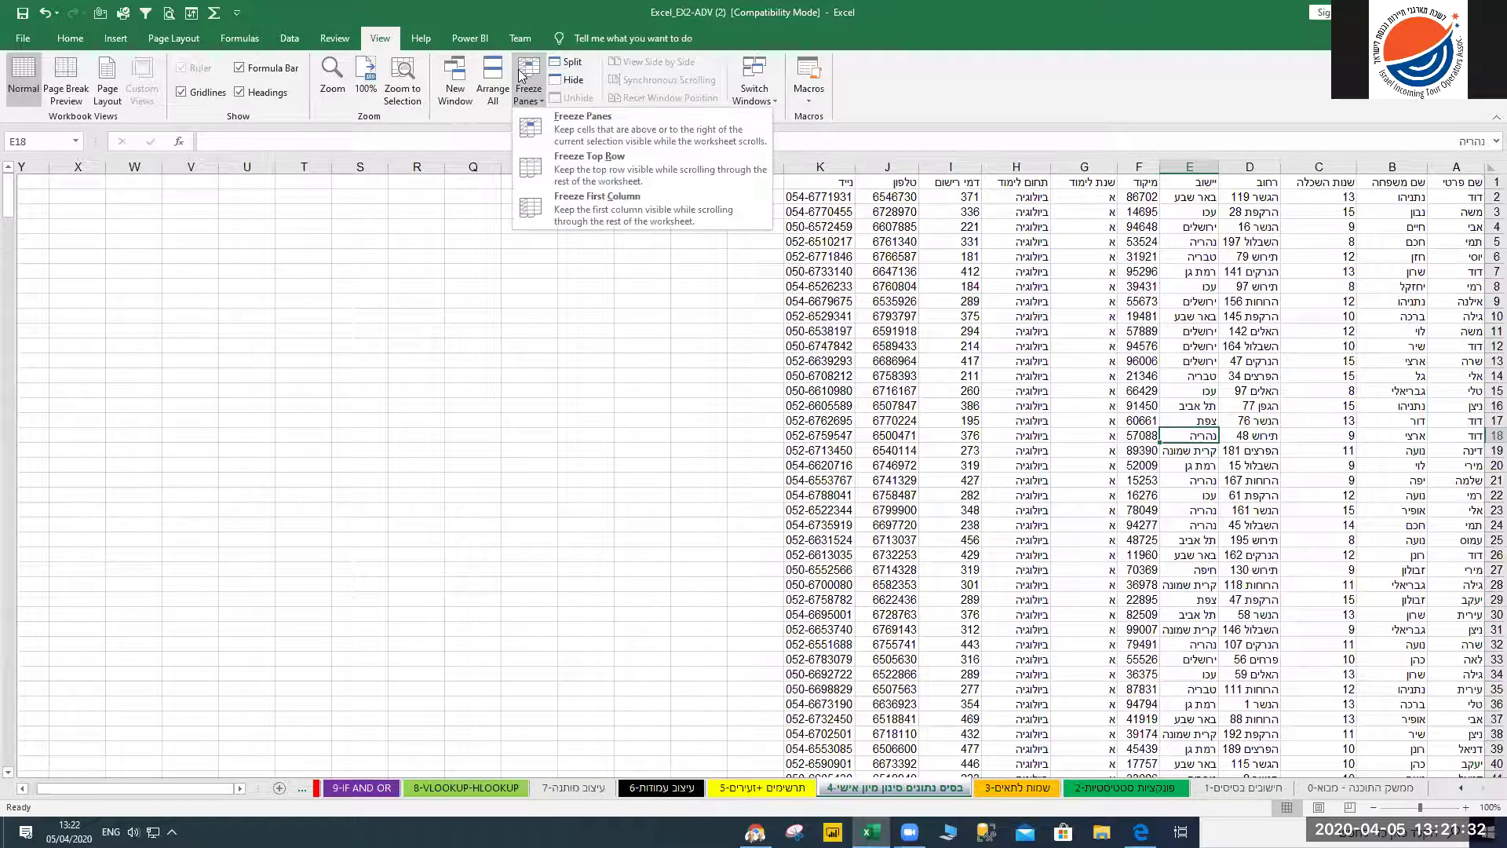
{"action": "left_click", "coordinate": [601, 168]}
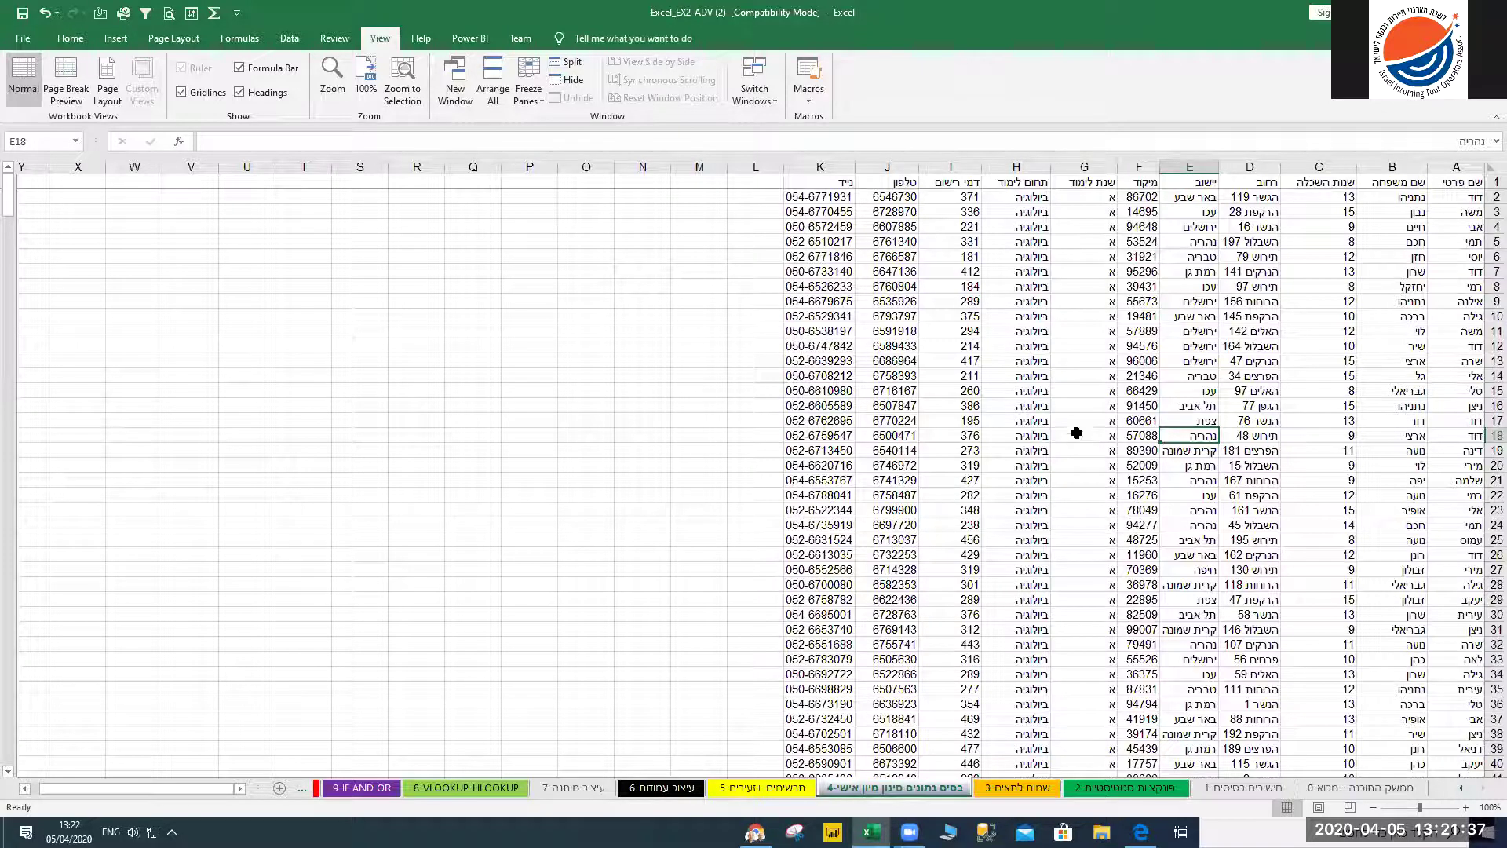
{"action": "scroll", "coordinate": [1076, 440], "scroll_direction": "down", "scroll_amount": 7}
{"action": "scroll", "coordinate": [1078, 454], "scroll_direction": "down", "scroll_amount": 4}
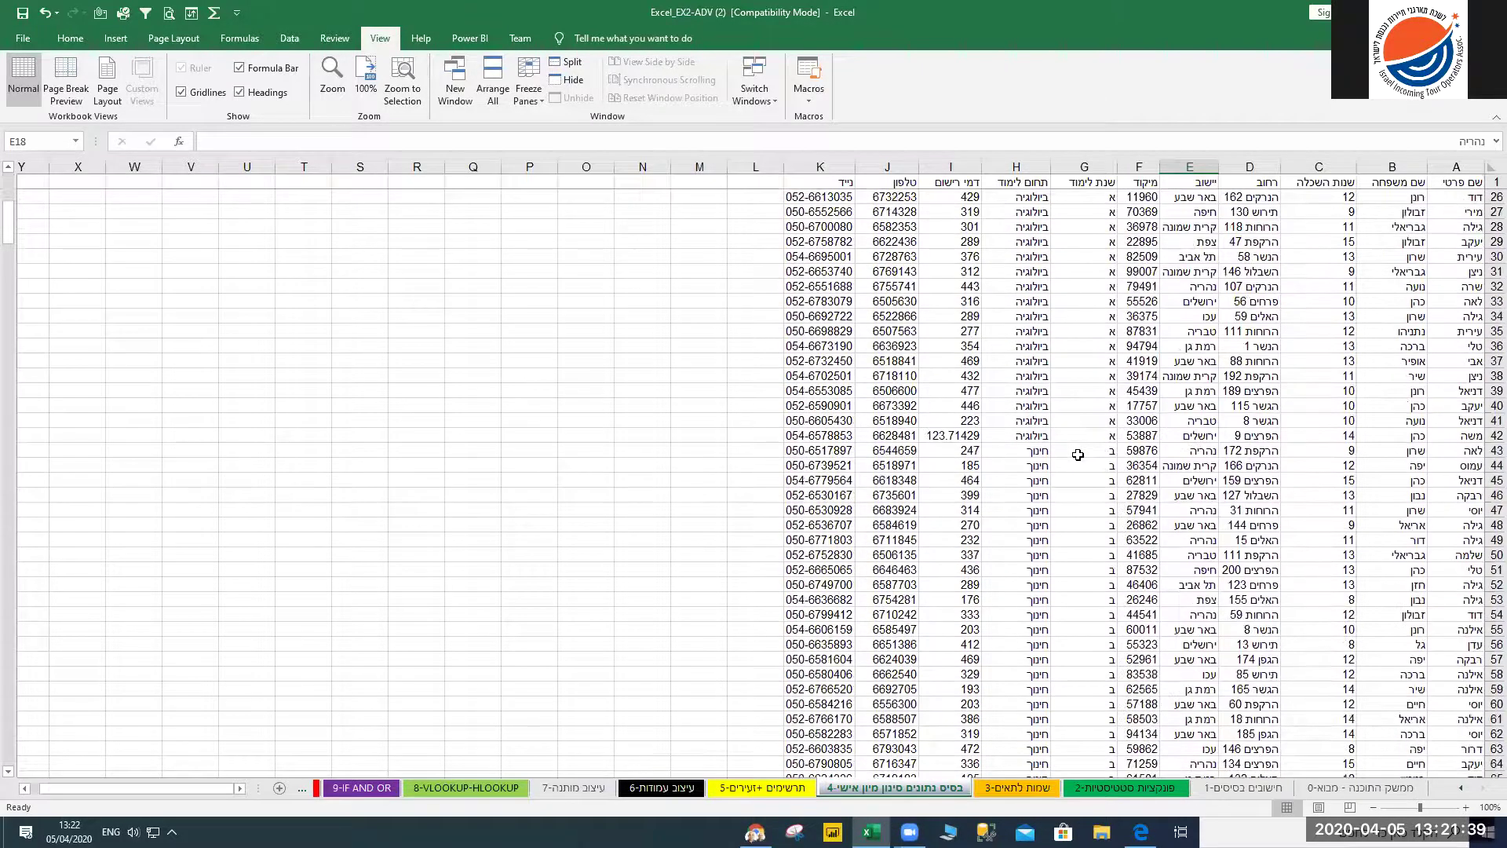
{"action": "scroll", "coordinate": [1079, 454], "scroll_direction": "down", "scroll_amount": 5}
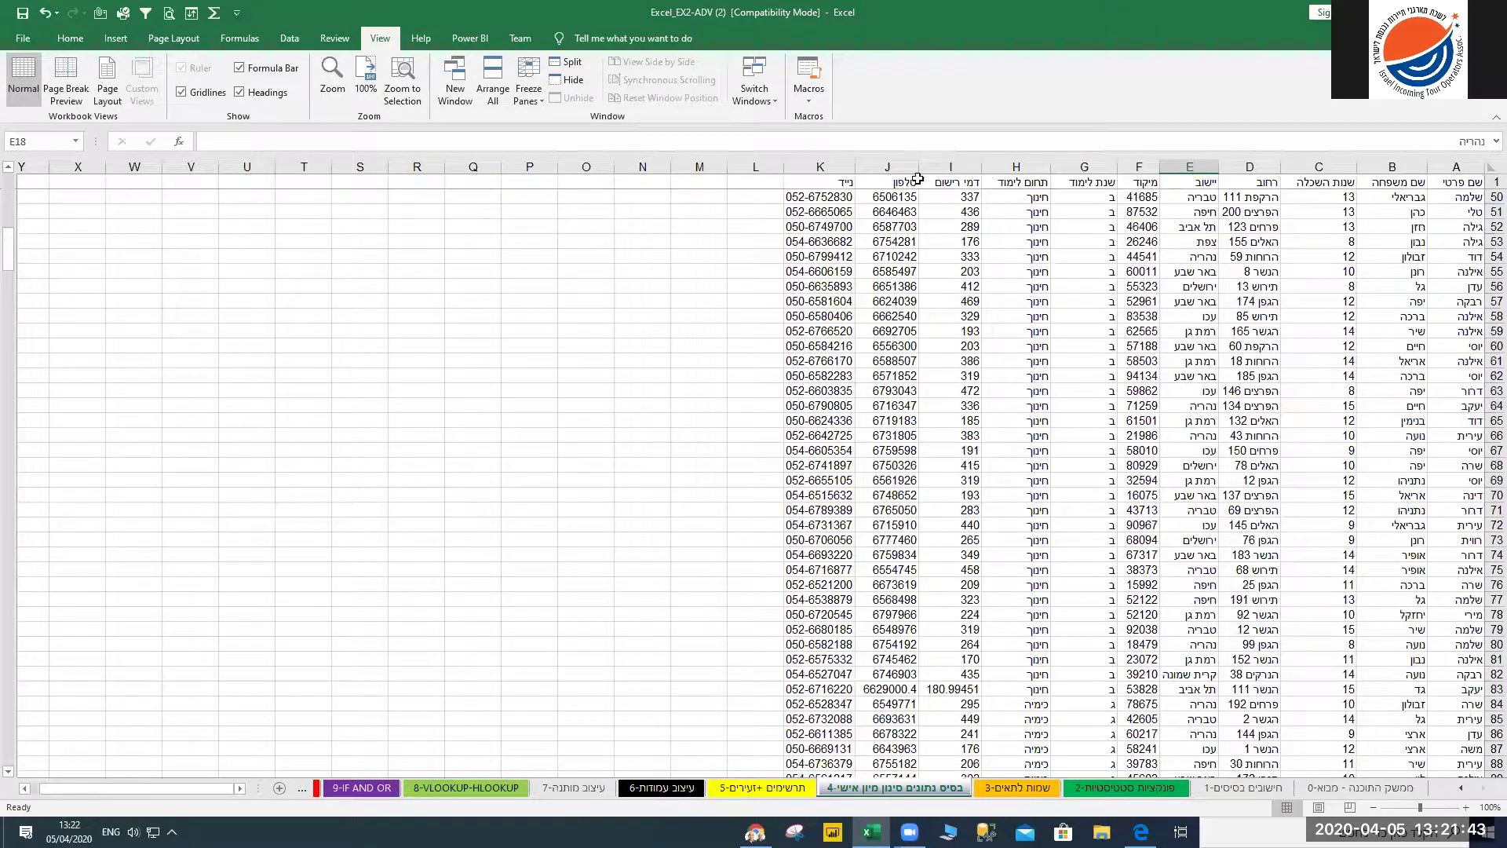
{"action": "scroll", "coordinate": [1013, 375], "scroll_direction": "down", "scroll_amount": 3}
{"action": "scroll", "coordinate": [1016, 378], "scroll_direction": "down", "scroll_amount": 4}
{"action": "scroll", "coordinate": [1019, 380], "scroll_direction": "down", "scroll_amount": 3}
{"action": "scroll", "coordinate": [1024, 390], "scroll_direction": "up", "scroll_amount": 13}
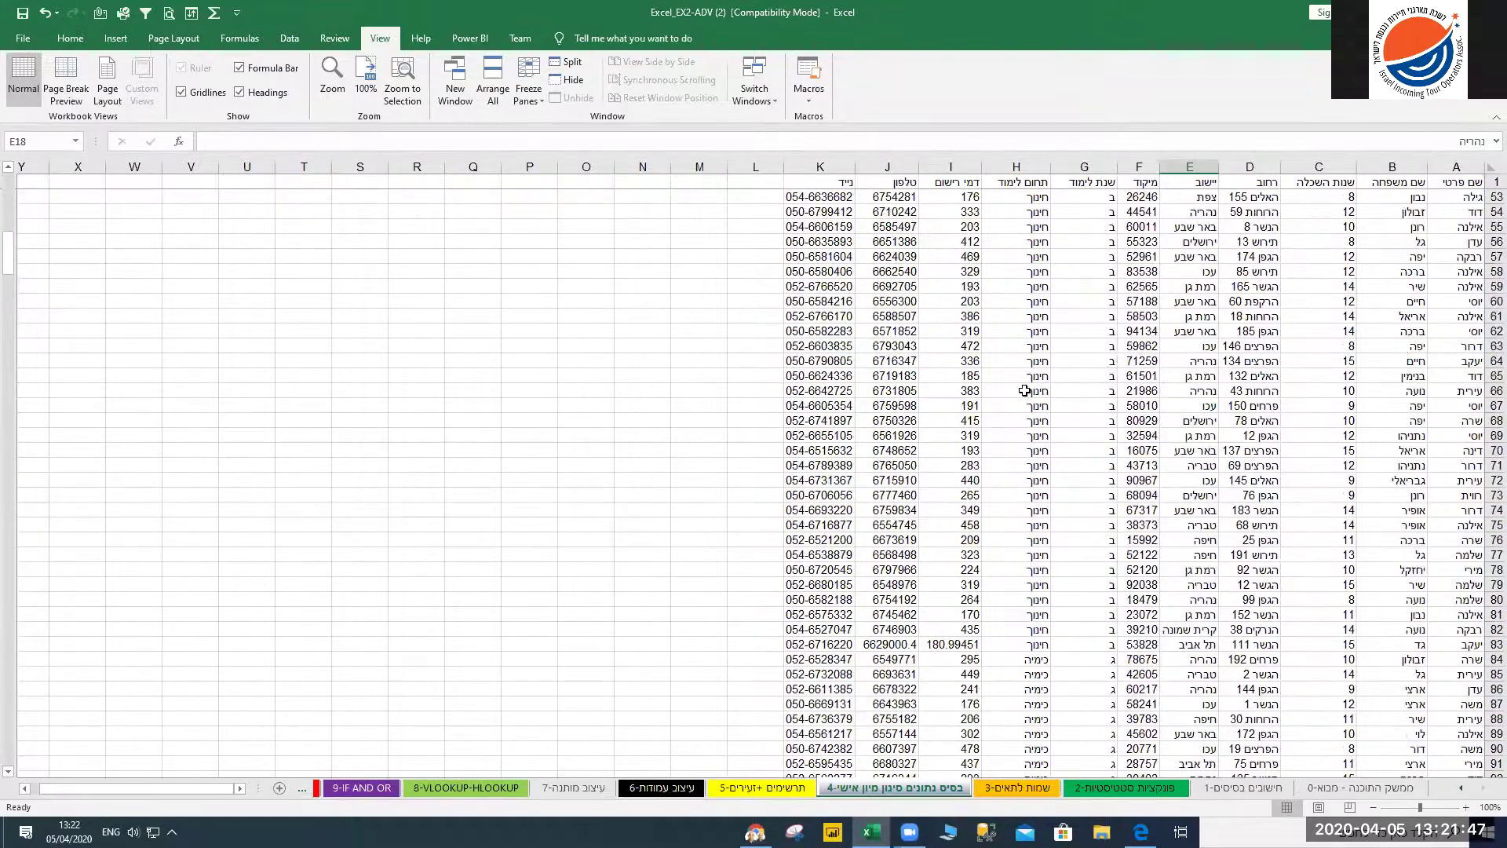
Unfreeze the panes of the database sheet and compare how the header row scrolls without the freeze
{"action": "left_click", "coordinate": [522, 103]}
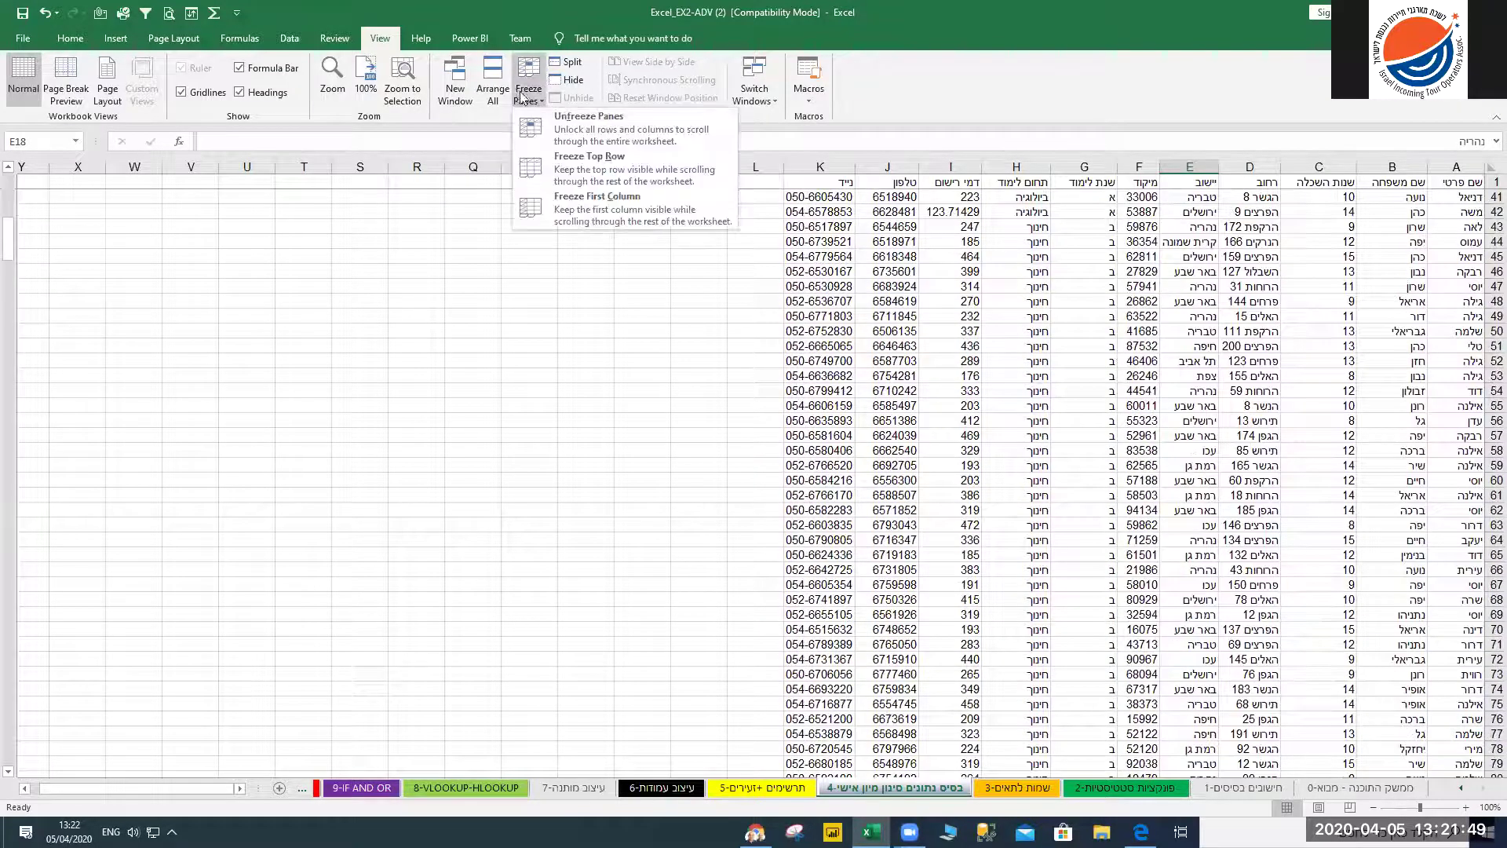
{"action": "left_click", "coordinate": [579, 128]}
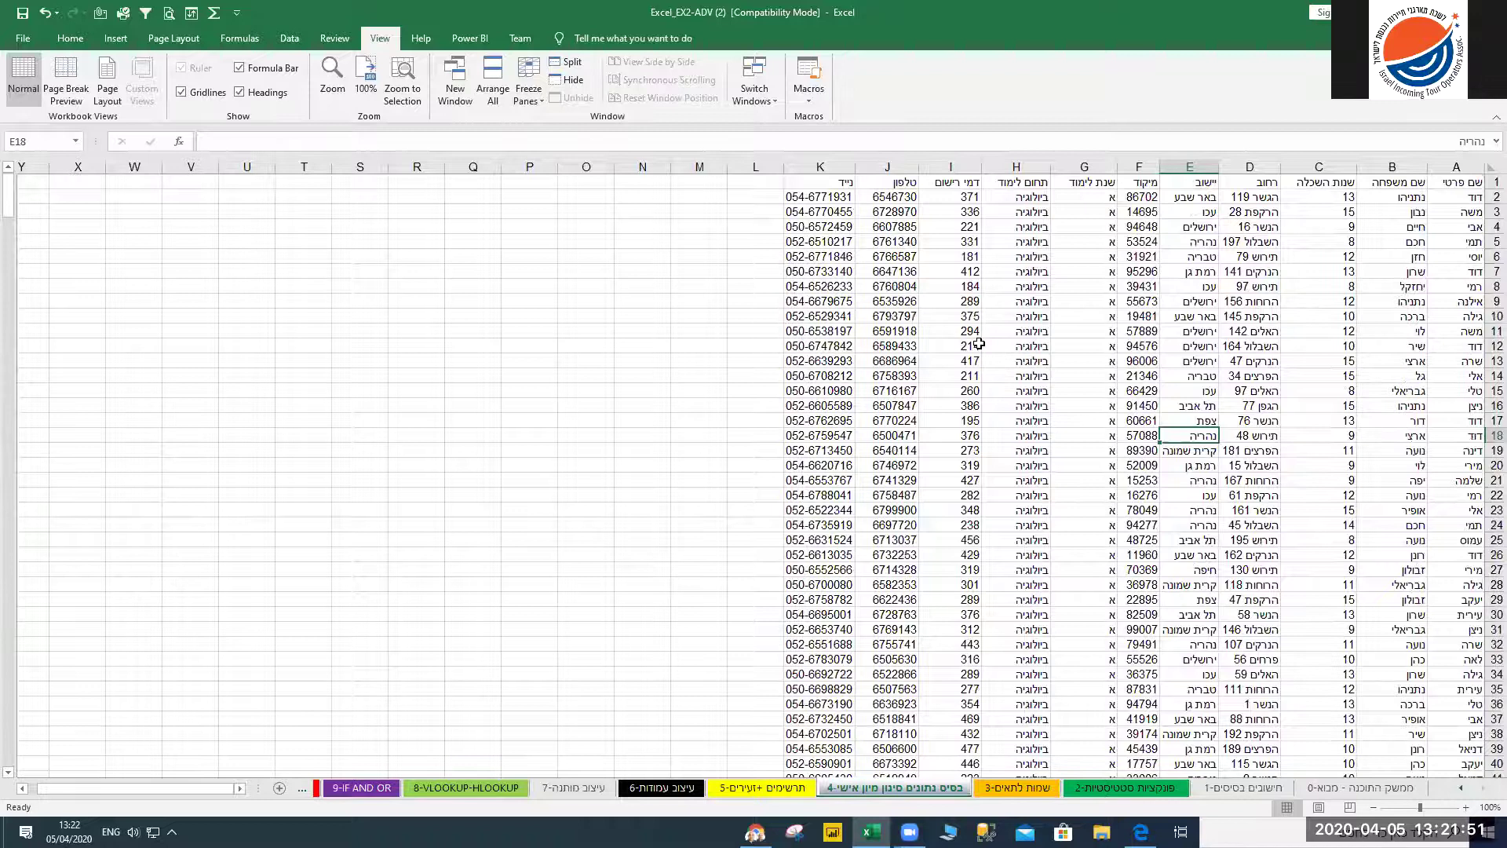
{"action": "scroll", "coordinate": [981, 345], "scroll_direction": "up", "scroll_amount": 9}
{"action": "scroll", "coordinate": [987, 358], "scroll_direction": "up", "scroll_amount": 2}
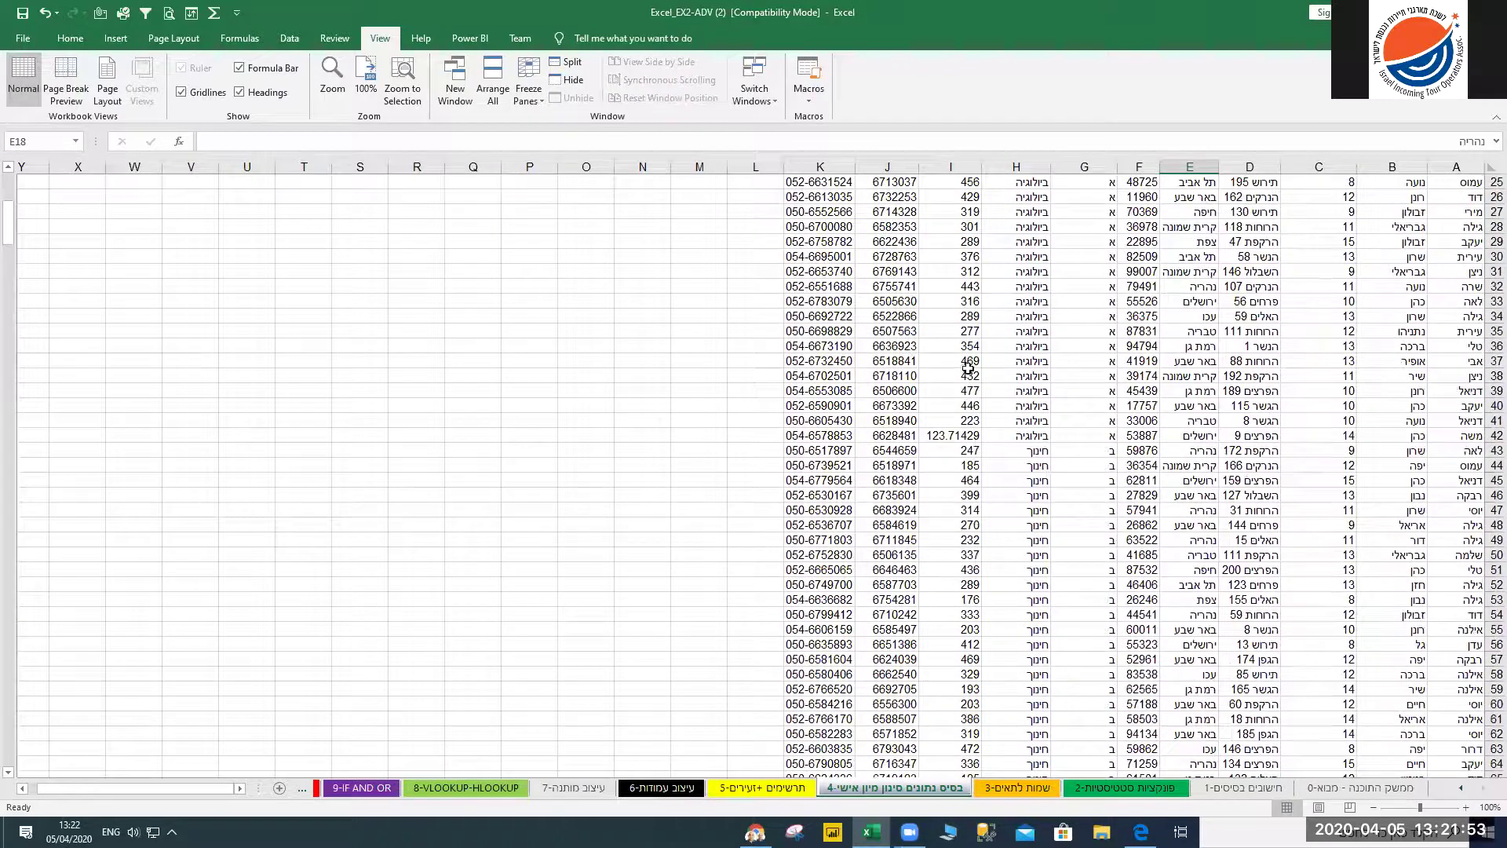
{"action": "scroll", "coordinate": [971, 374], "scroll_direction": "up", "scroll_amount": 3}
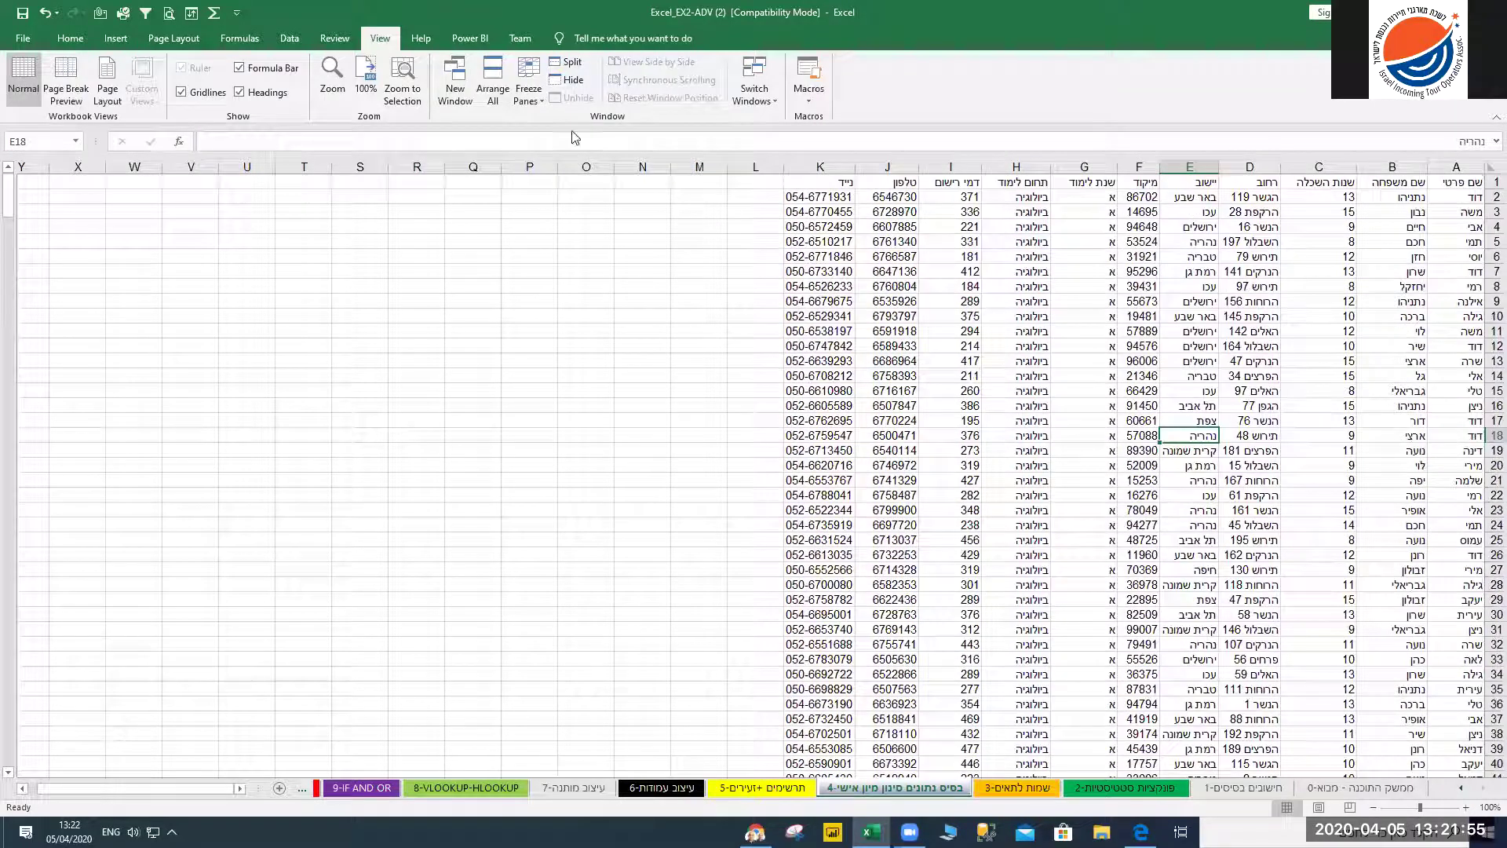
Apply Freeze Top Row to the database sheet again and test the header while scrolling the records
{"action": "left_click", "coordinate": [493, 87]}
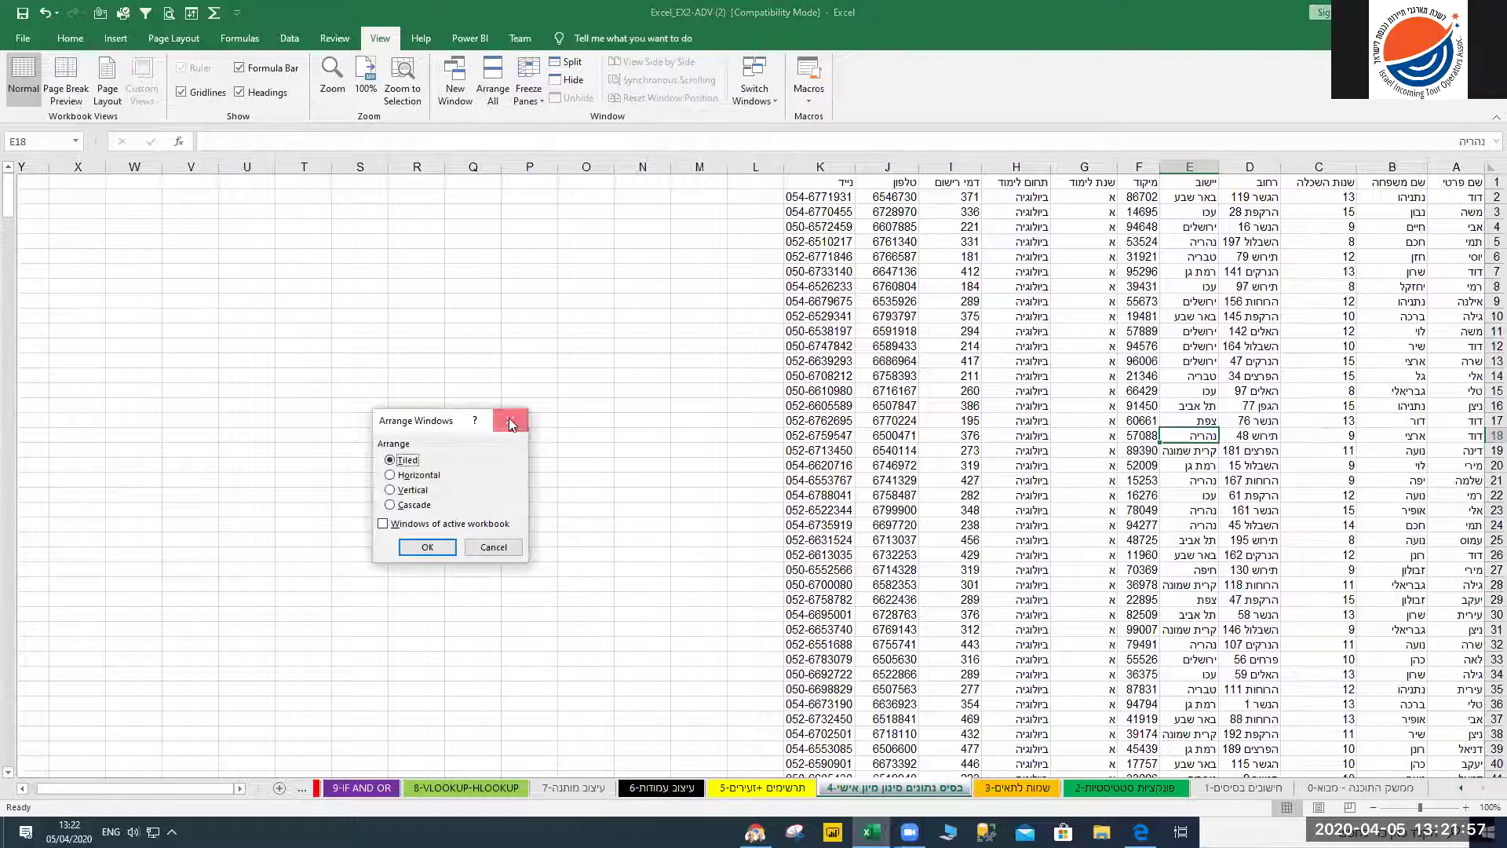
{"action": "left_click", "coordinate": [510, 419]}
{"action": "left_click", "coordinate": [524, 108]}
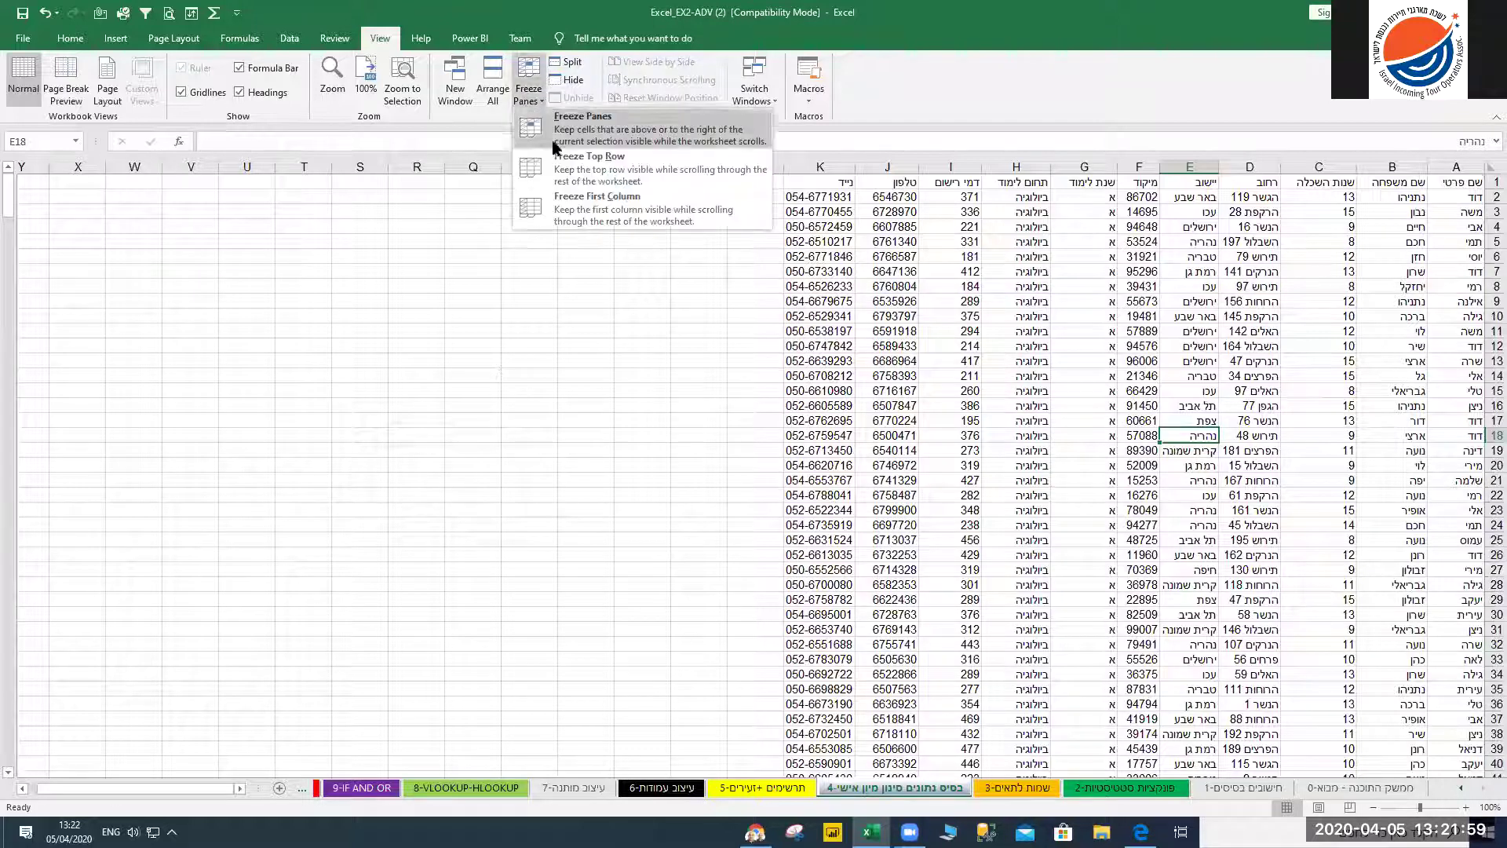
{"action": "left_click", "coordinate": [620, 171]}
{"action": "scroll", "coordinate": [1025, 461], "scroll_direction": "down", "scroll_amount": 2}
{"action": "scroll", "coordinate": [1024, 461], "scroll_direction": "down", "scroll_amount": 3}
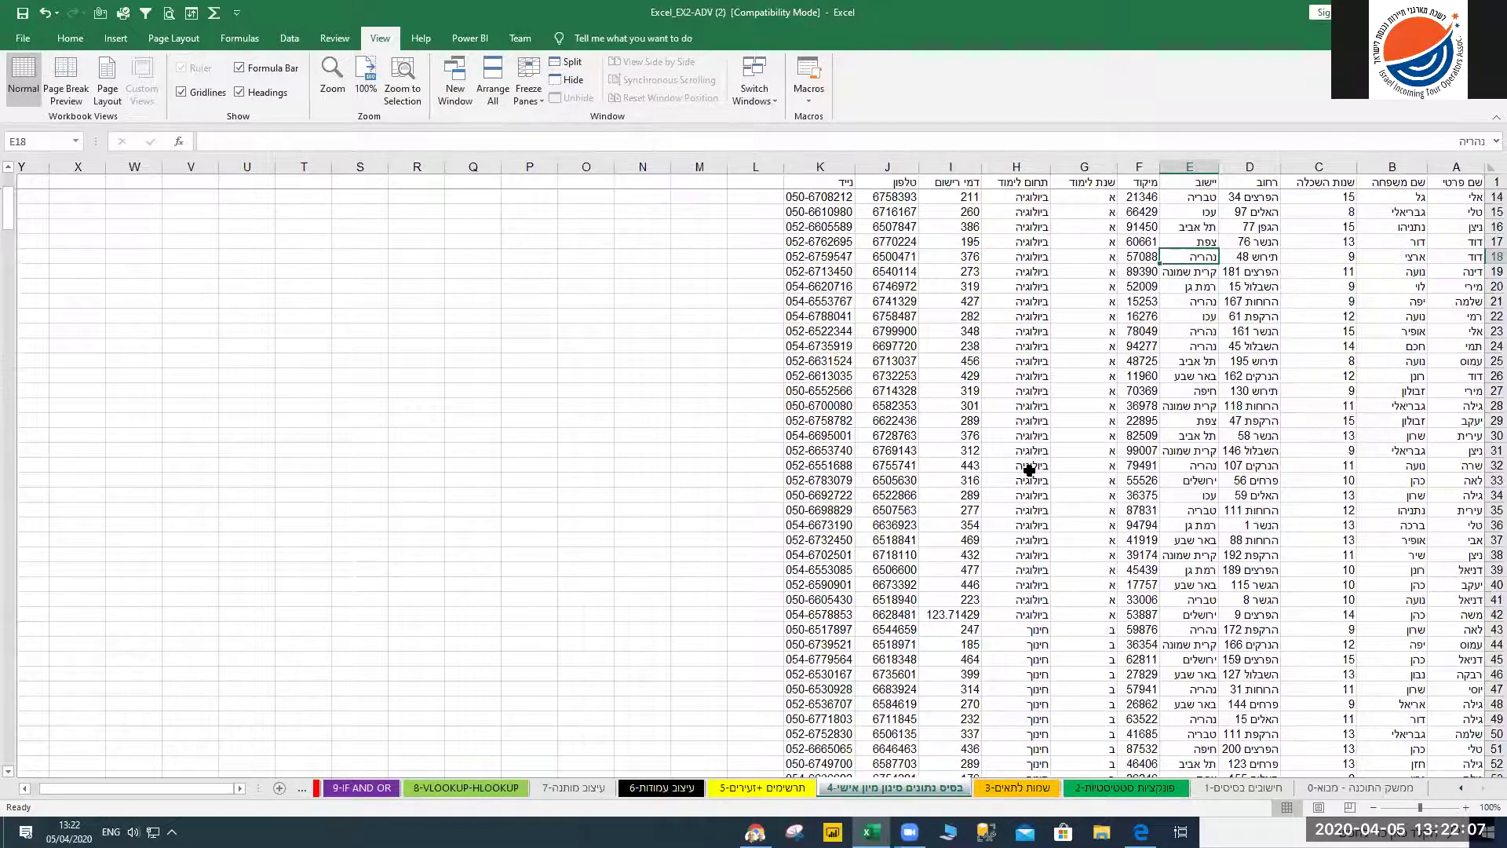
{"action": "scroll", "coordinate": [1029, 469], "scroll_direction": "up", "scroll_amount": 4}
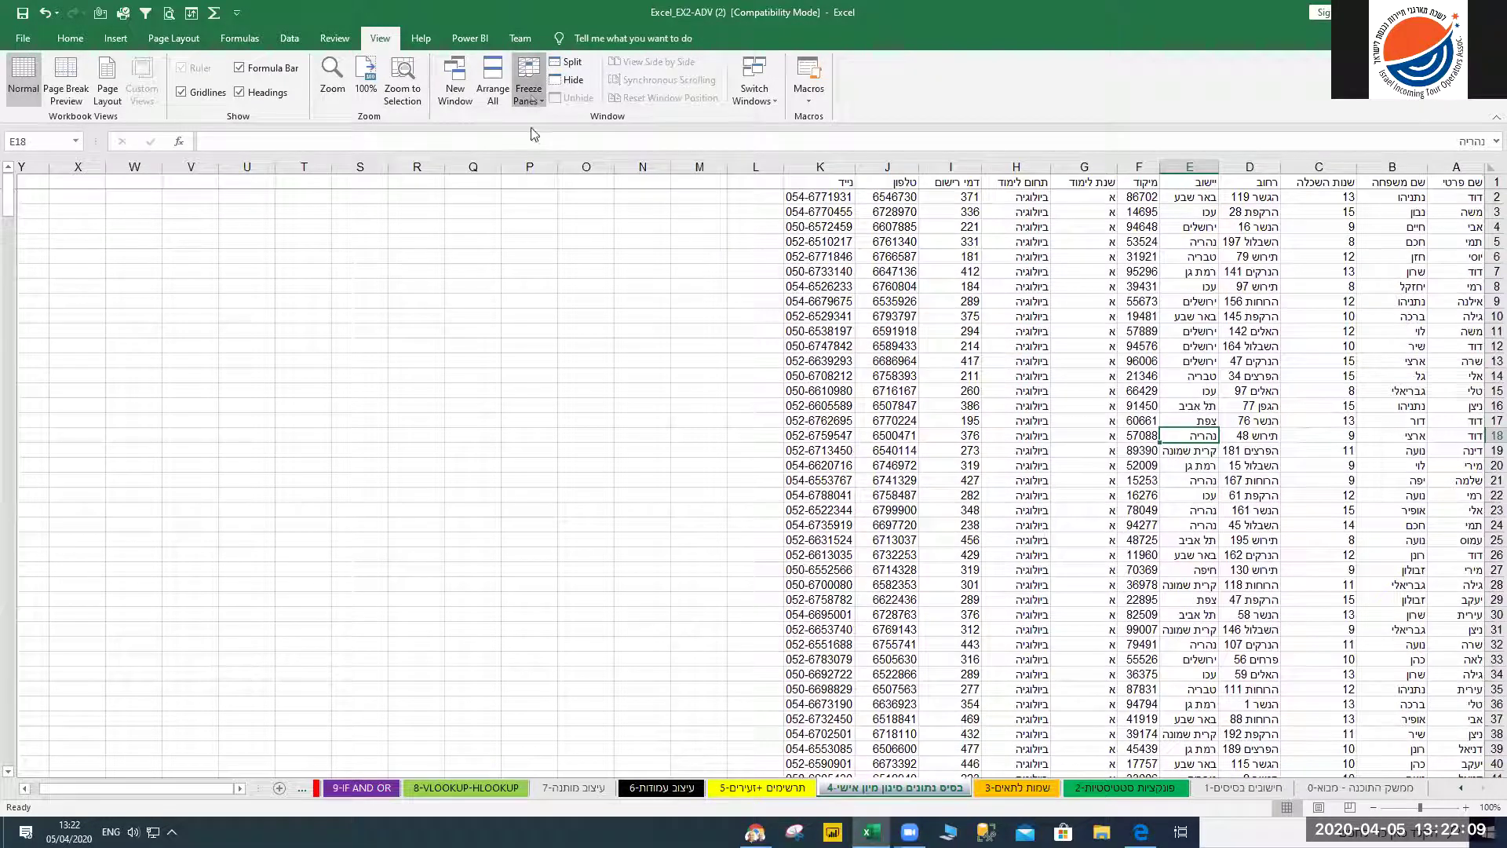
Choose Freeze Top Row once more for the database sheet, and unfreeze its panes
{"action": "left_click", "coordinate": [530, 94]}
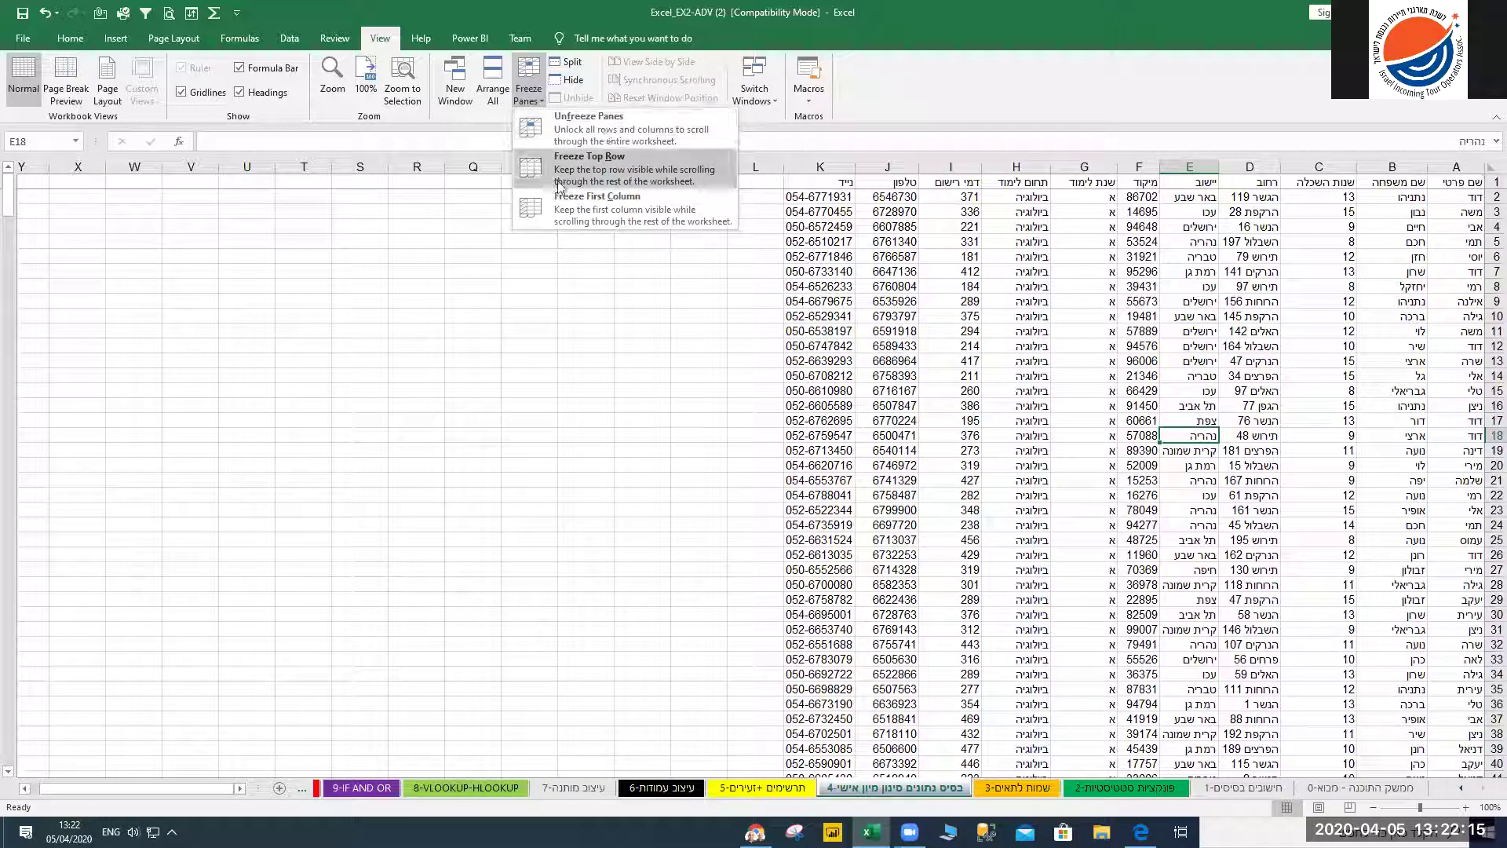
{"action": "left_click", "coordinate": [598, 170]}
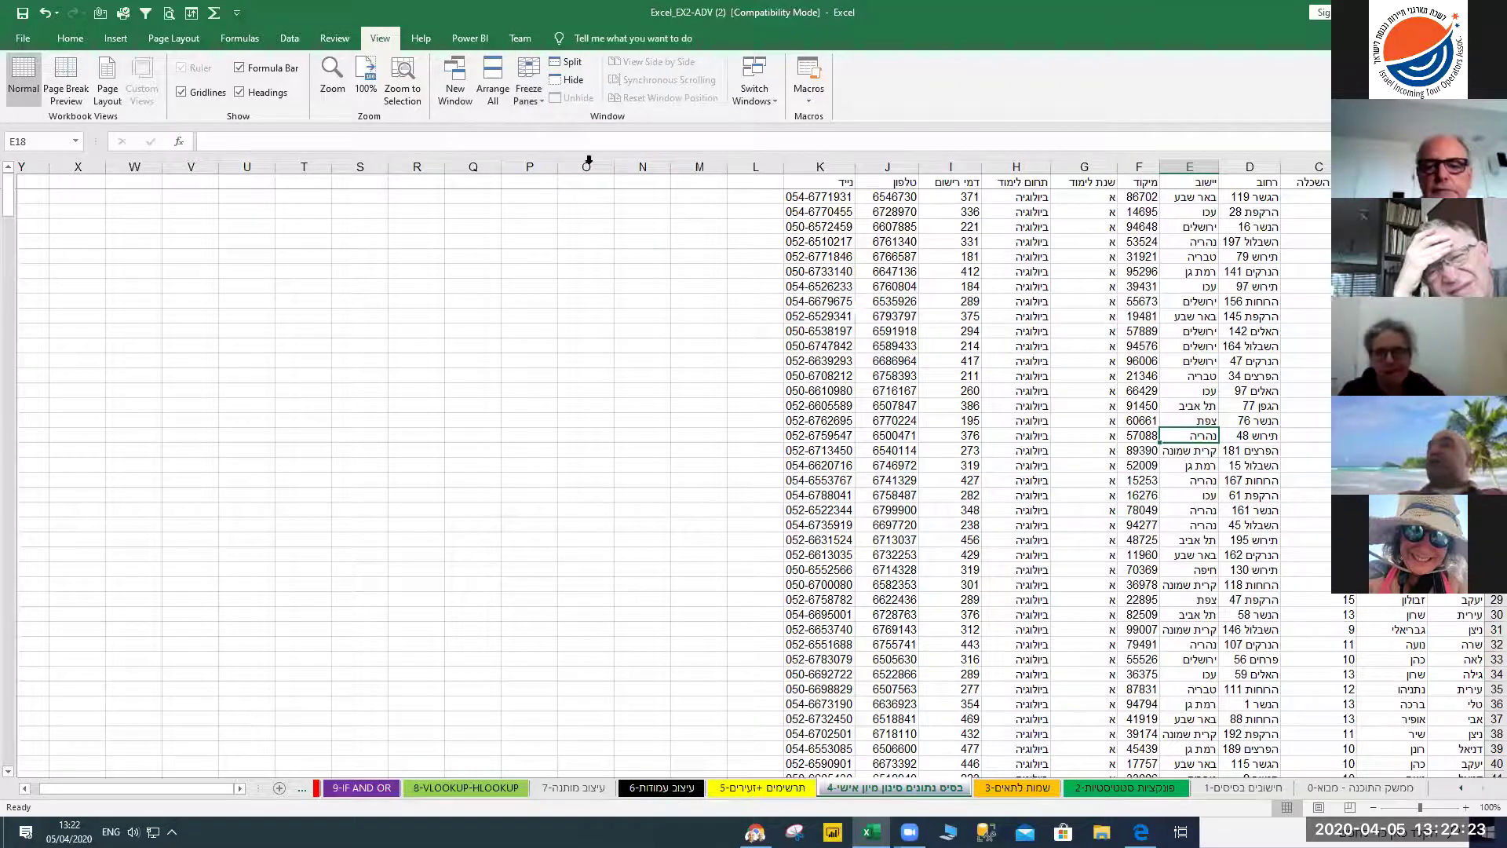
{"action": "left_click", "coordinate": [528, 90]}
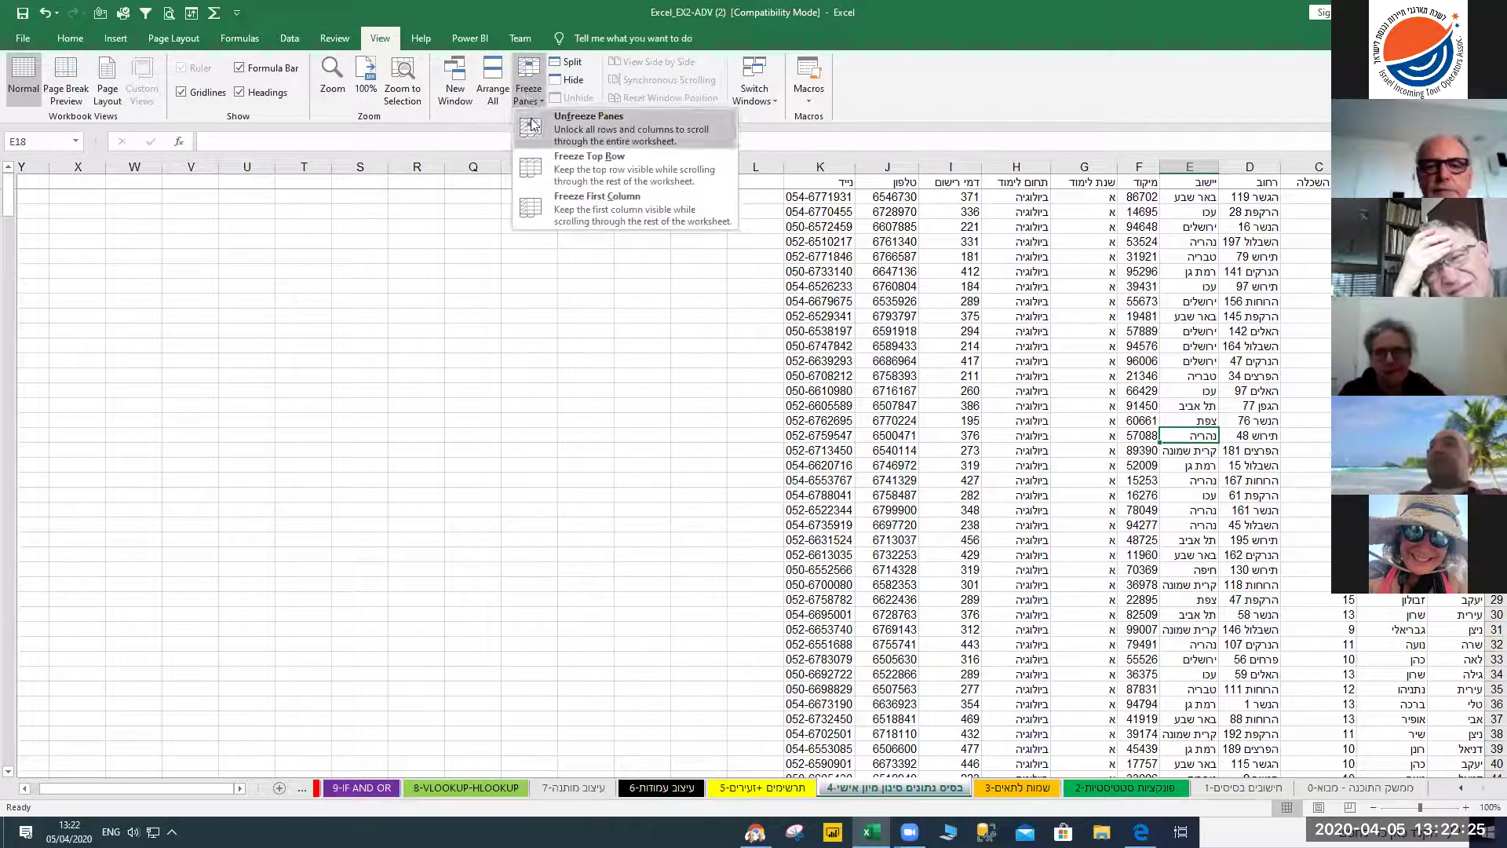
{"action": "left_click", "coordinate": [532, 124]}
Insert nine blank rows above the database's header row and select E18
{"action": "left_click_drag", "start_coordinate": [1495, 181], "coordinate": [1495, 300]}
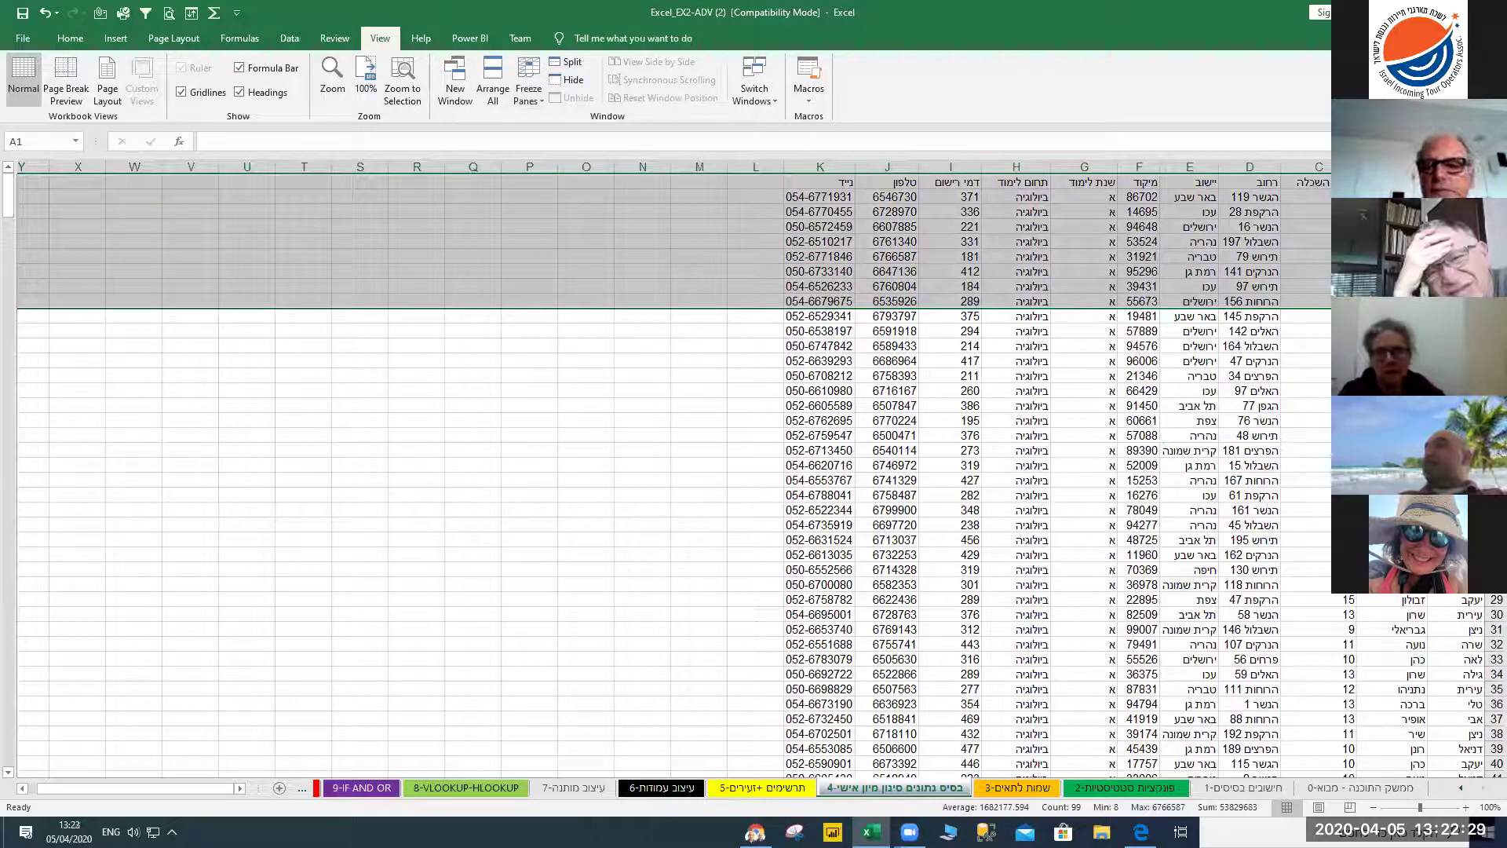
{"action": "key", "text": "shift+F10"}
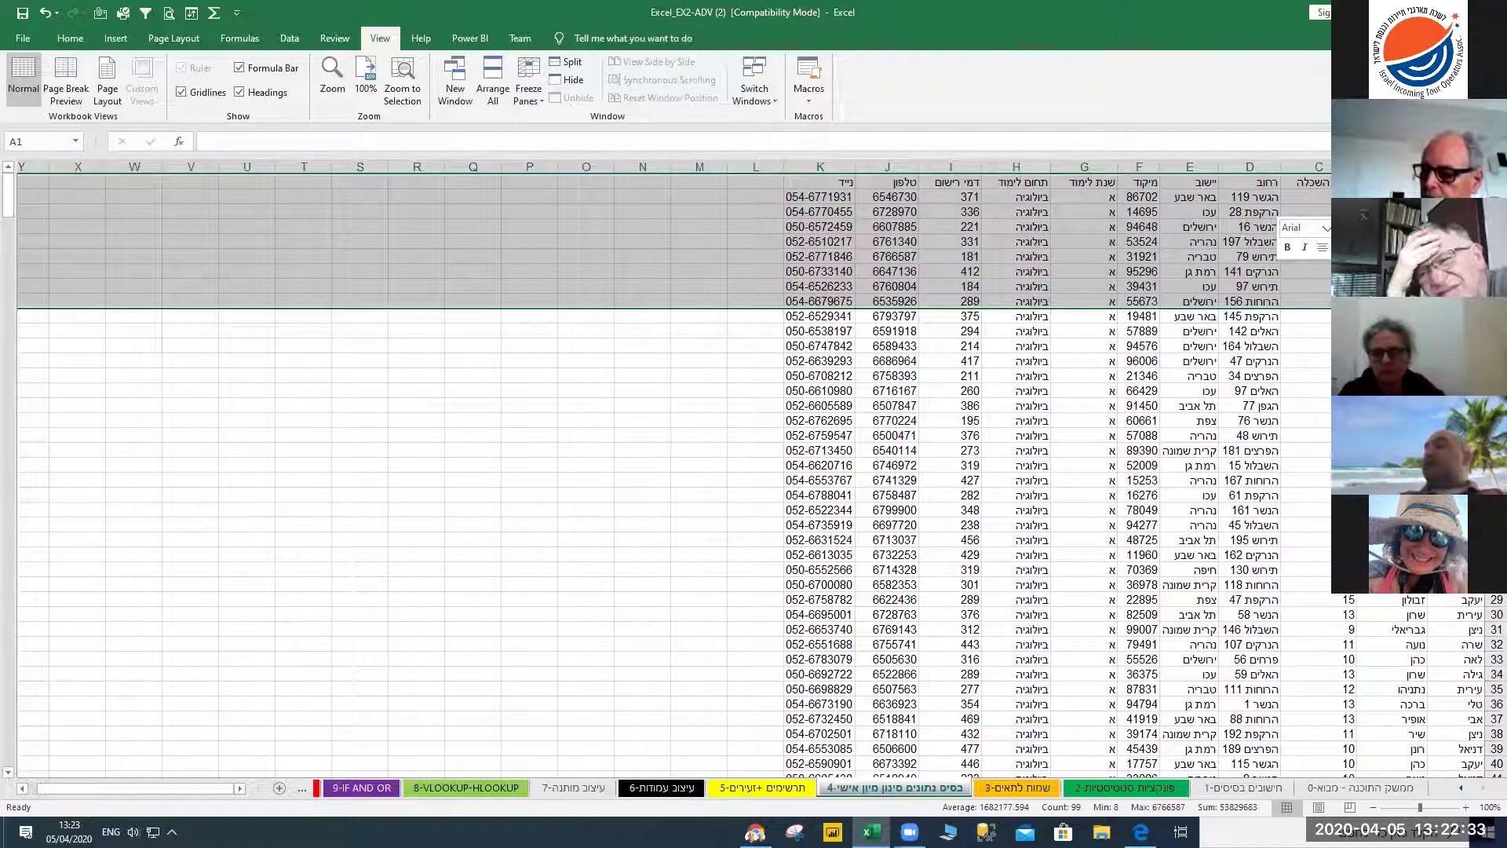
{"action": "key", "text": "i"}
{"action": "left_click", "coordinate": [1170, 434]}
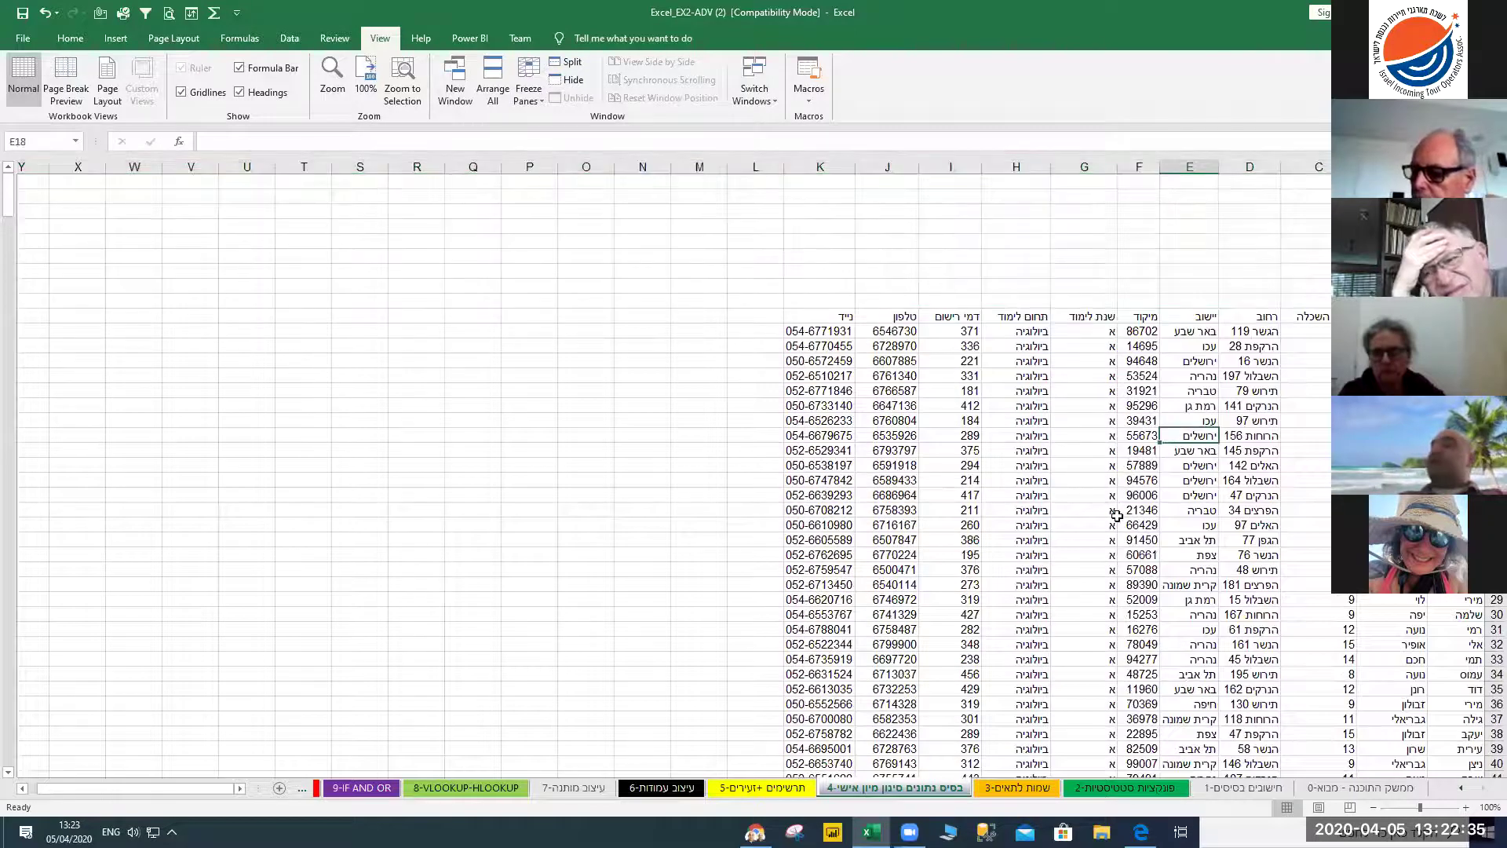
Try Freeze Top Row with blank row 1 first in view, test the header while scrolling, and unfreeze the panes
{"action": "left_click", "coordinate": [524, 100]}
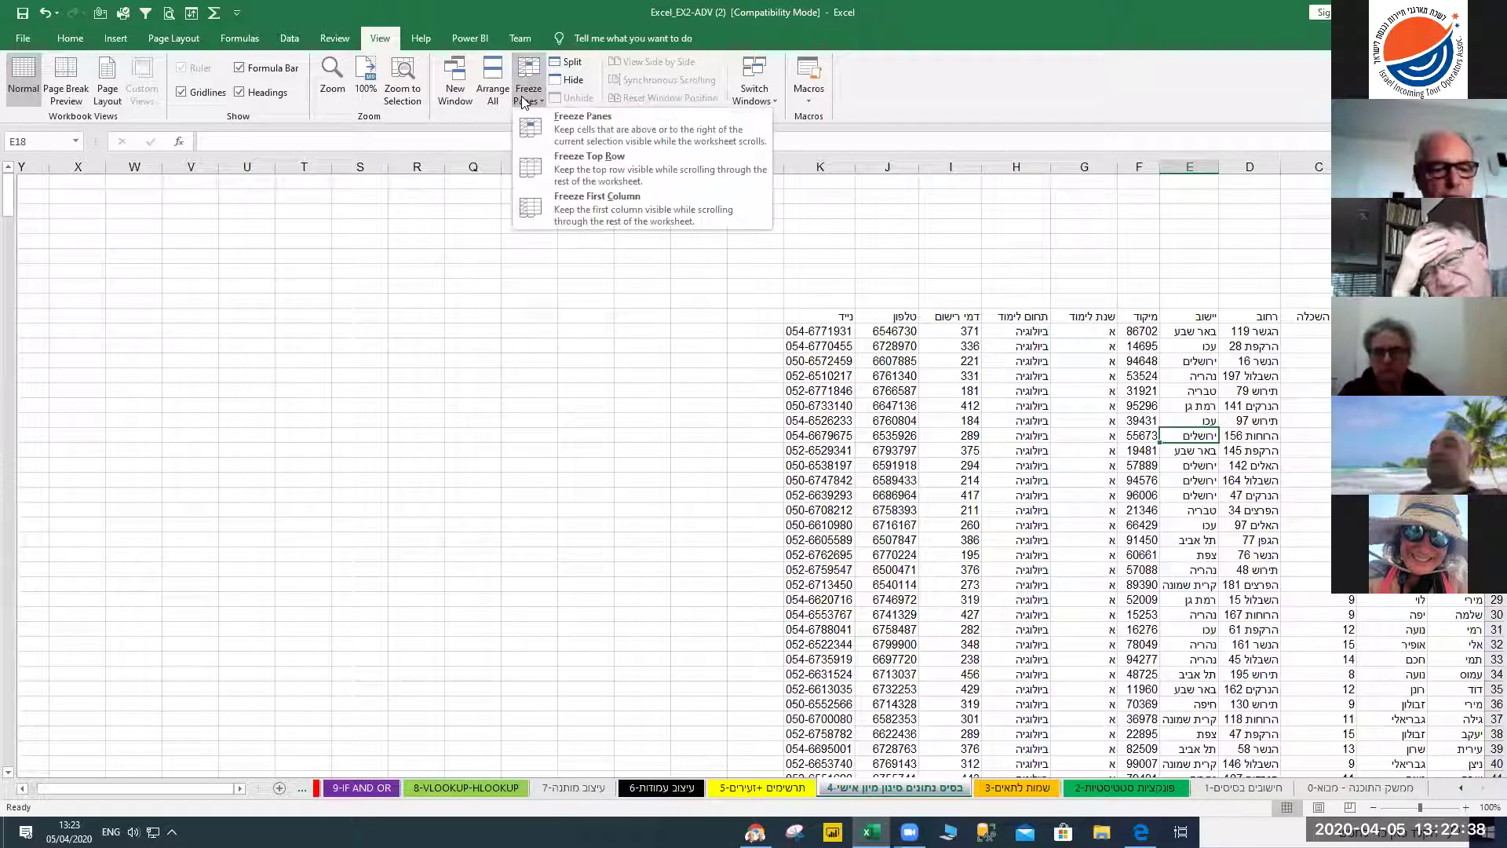
{"action": "left_click", "coordinate": [603, 174]}
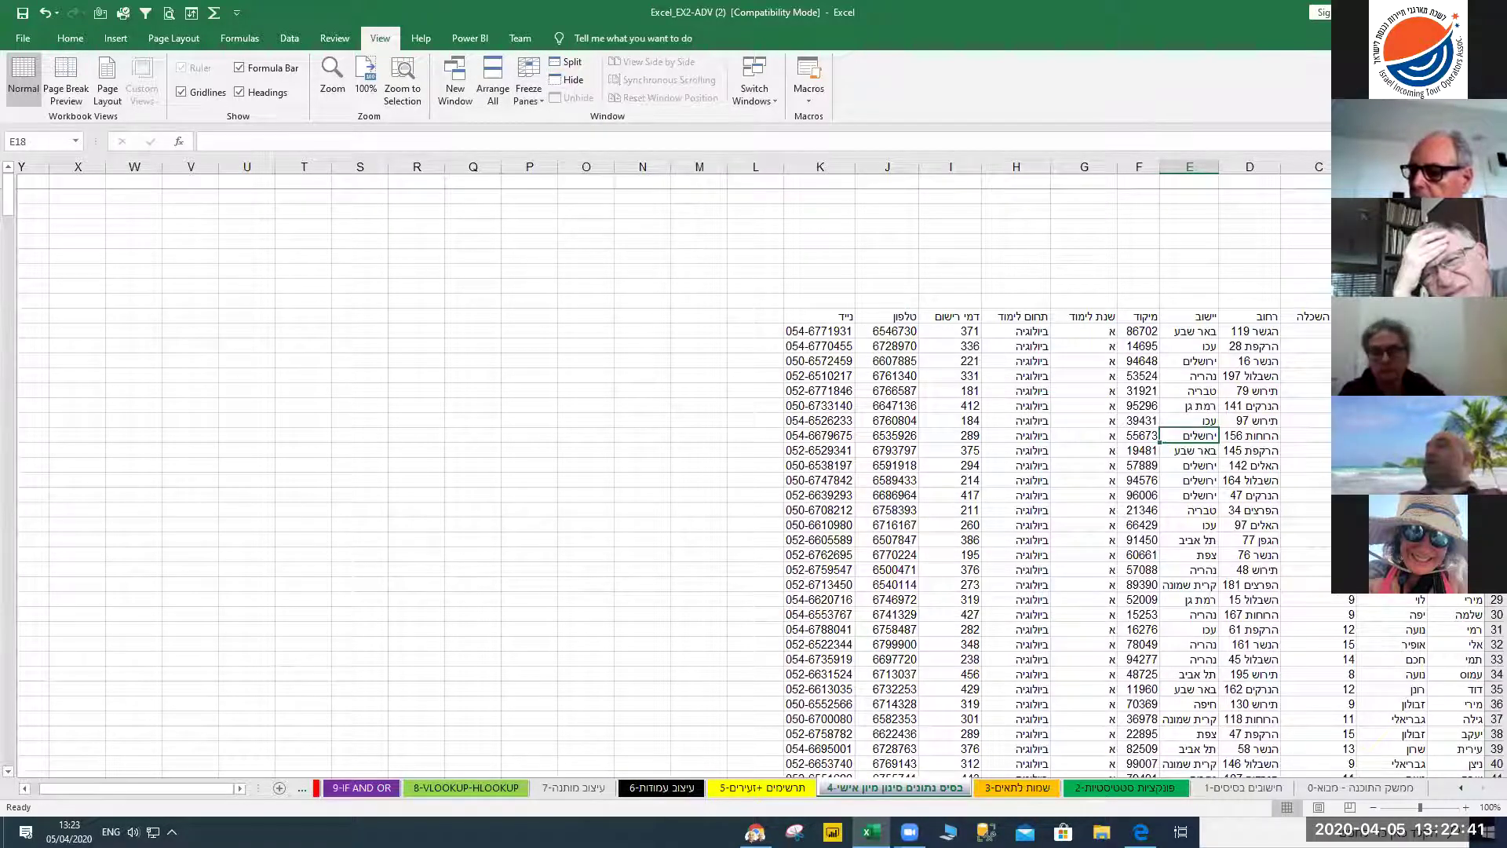
{"action": "scroll", "coordinate": [1115, 353], "scroll_direction": "down", "scroll_amount": 6}
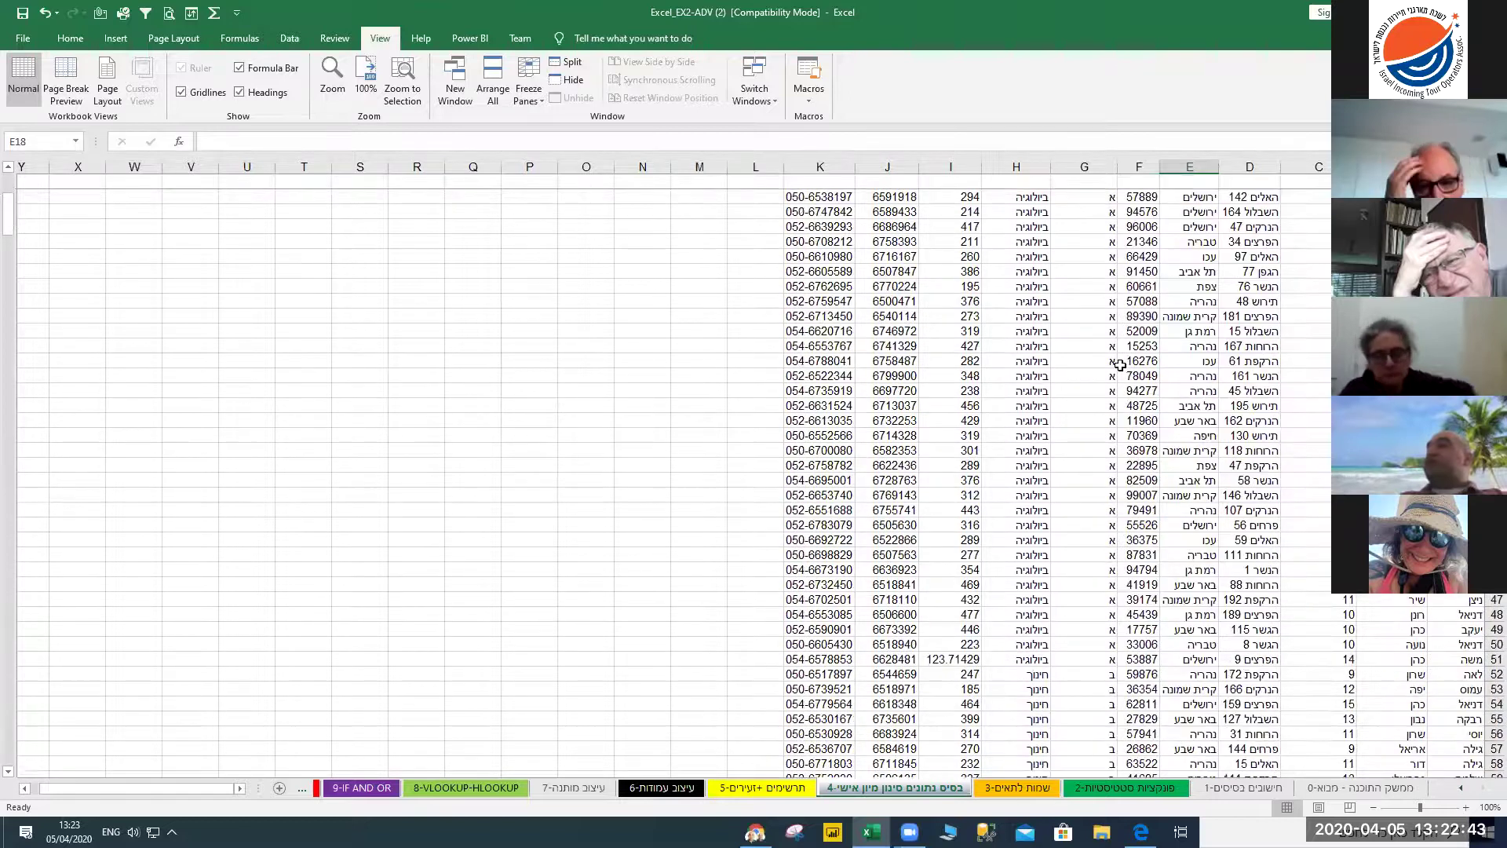
{"action": "scroll", "coordinate": [1122, 368], "scroll_direction": "up", "scroll_amount": 6}
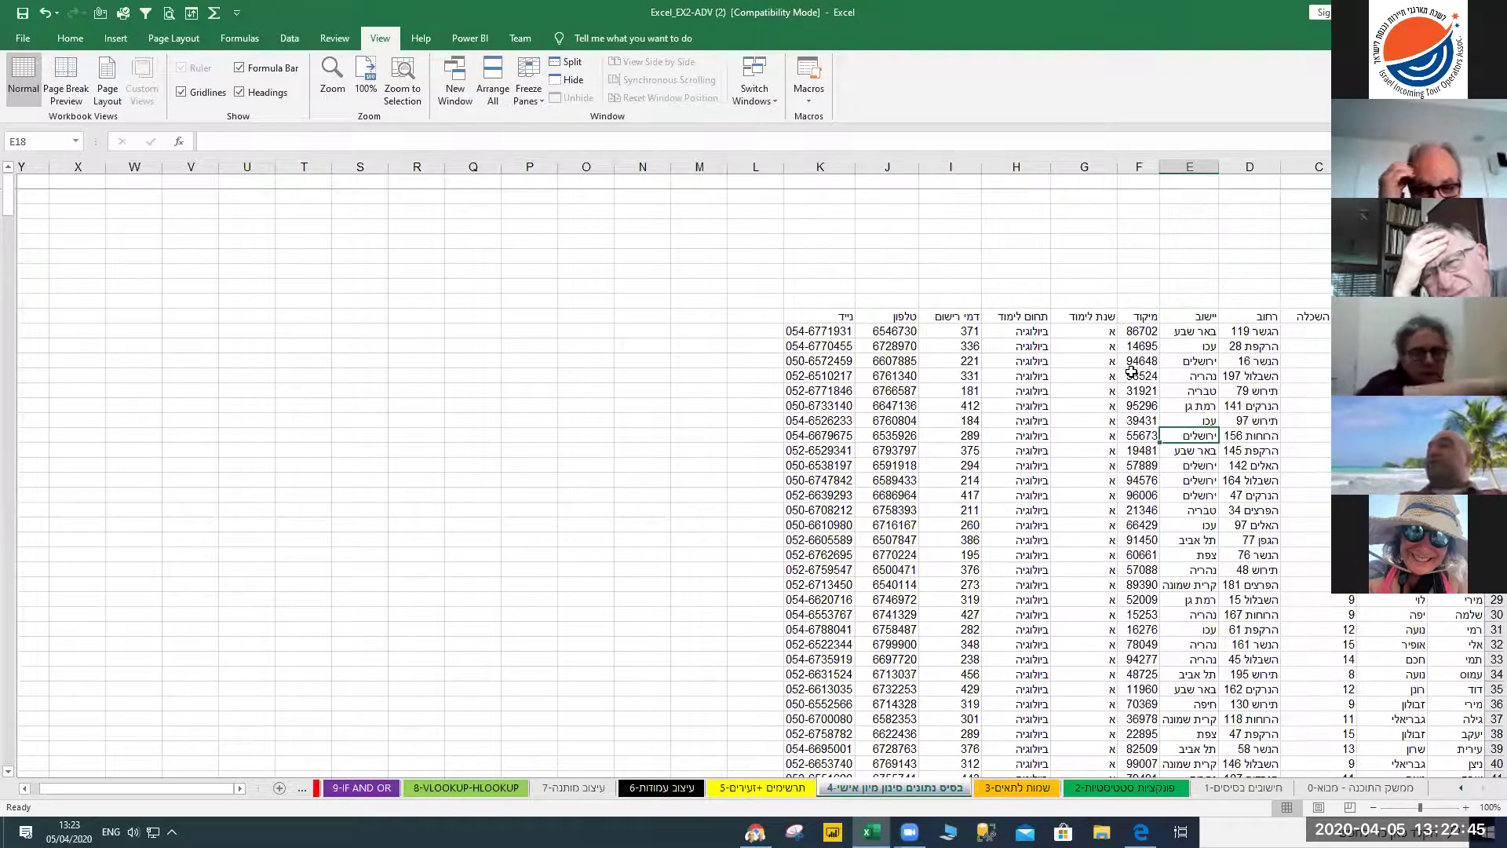
{"action": "left_click", "coordinate": [526, 91]}
{"action": "left_click", "coordinate": [539, 133]}
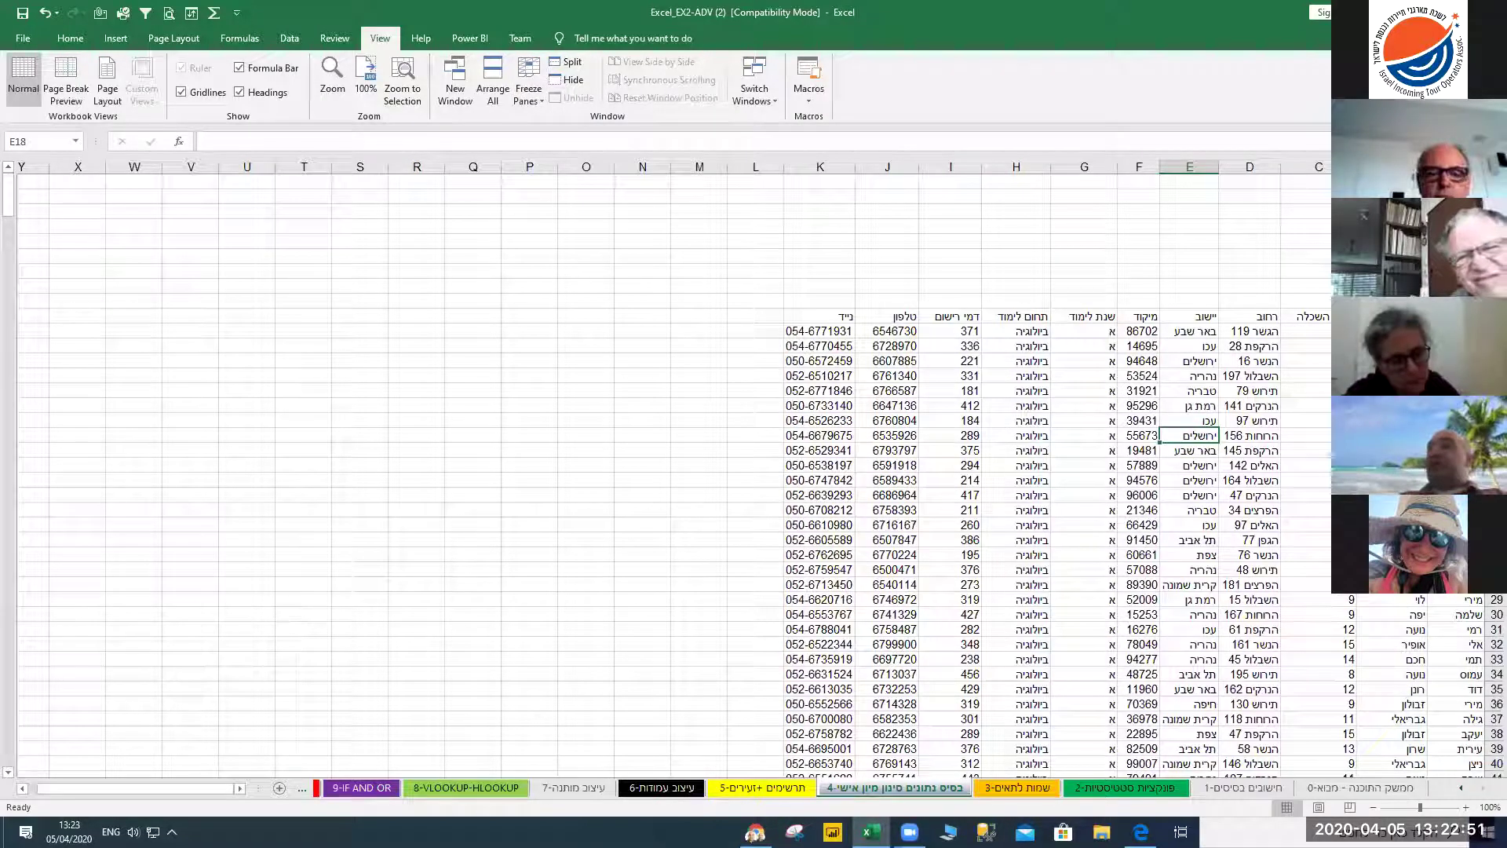
Apply Freeze Top Row with header row 10 as the first visible row, and test the header while scrolling the records
{"action": "left_click", "coordinate": [6, 773]}
{"action": "left_click", "coordinate": [6, 773]}
{"action": "left_click", "coordinate": [6, 773]}
{"action": "left_click", "coordinate": [6, 773]}
{"action": "left_click", "coordinate": [6, 773]}
{"action": "left_click", "coordinate": [6, 773]}
{"action": "left_click", "coordinate": [6, 773]}
{"action": "left_click", "coordinate": [6, 773]}
{"action": "left_click", "coordinate": [7, 773]}
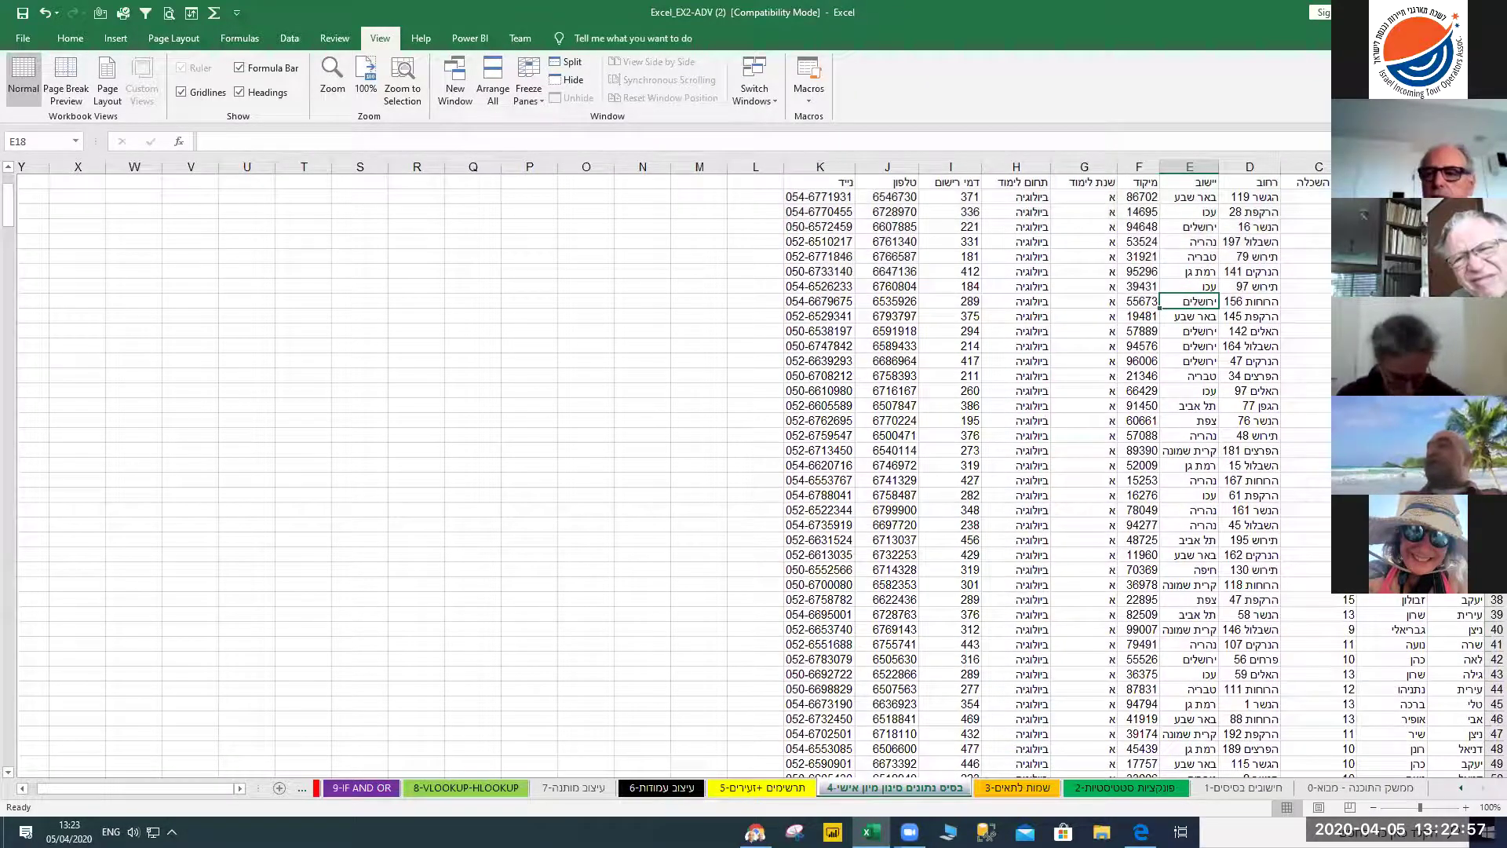
{"action": "left_click", "coordinate": [529, 82]}
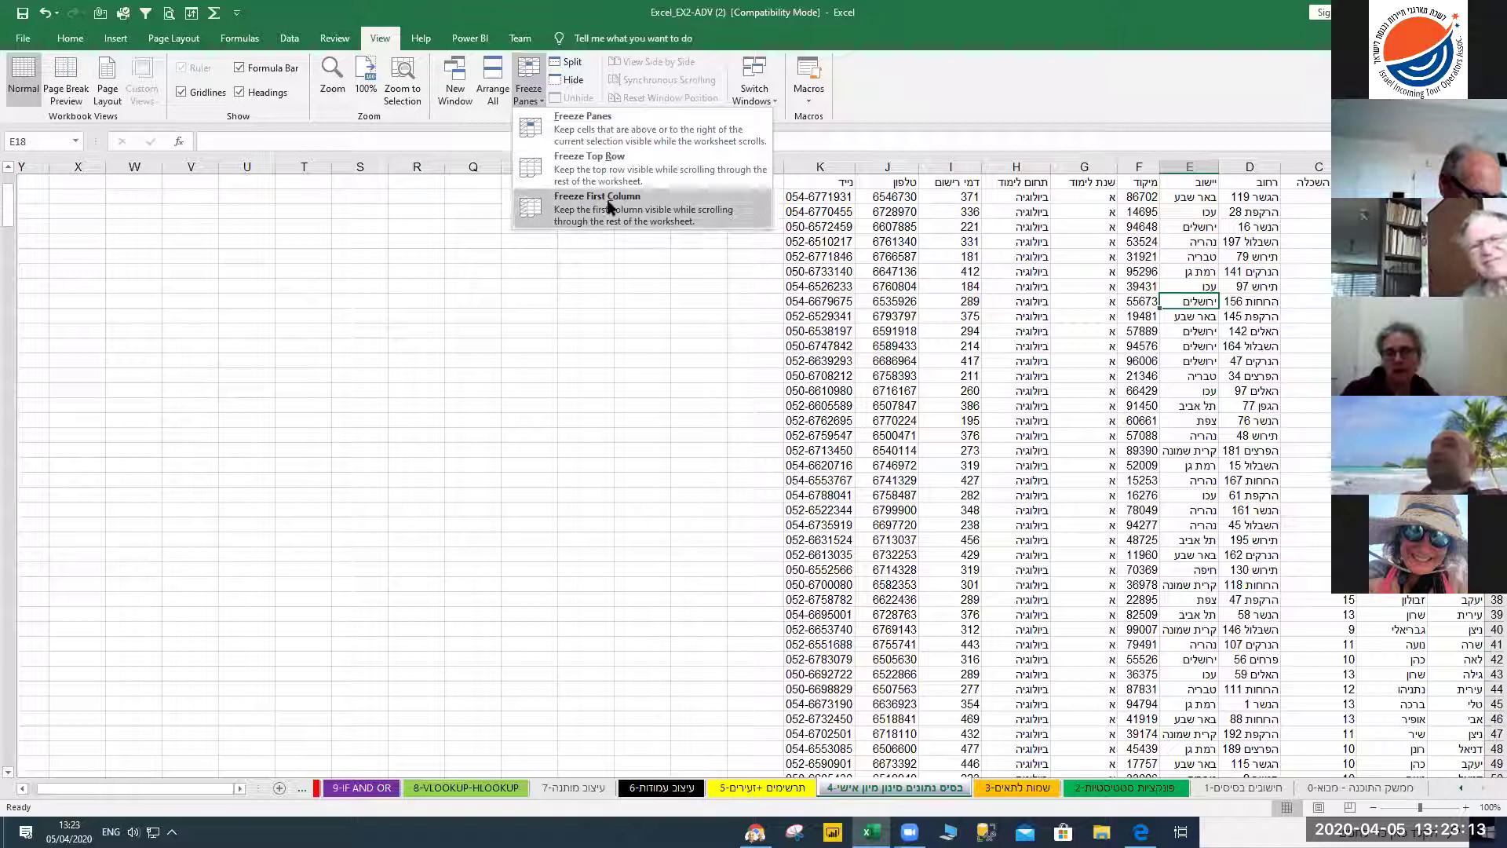
{"action": "left_click", "coordinate": [570, 163]}
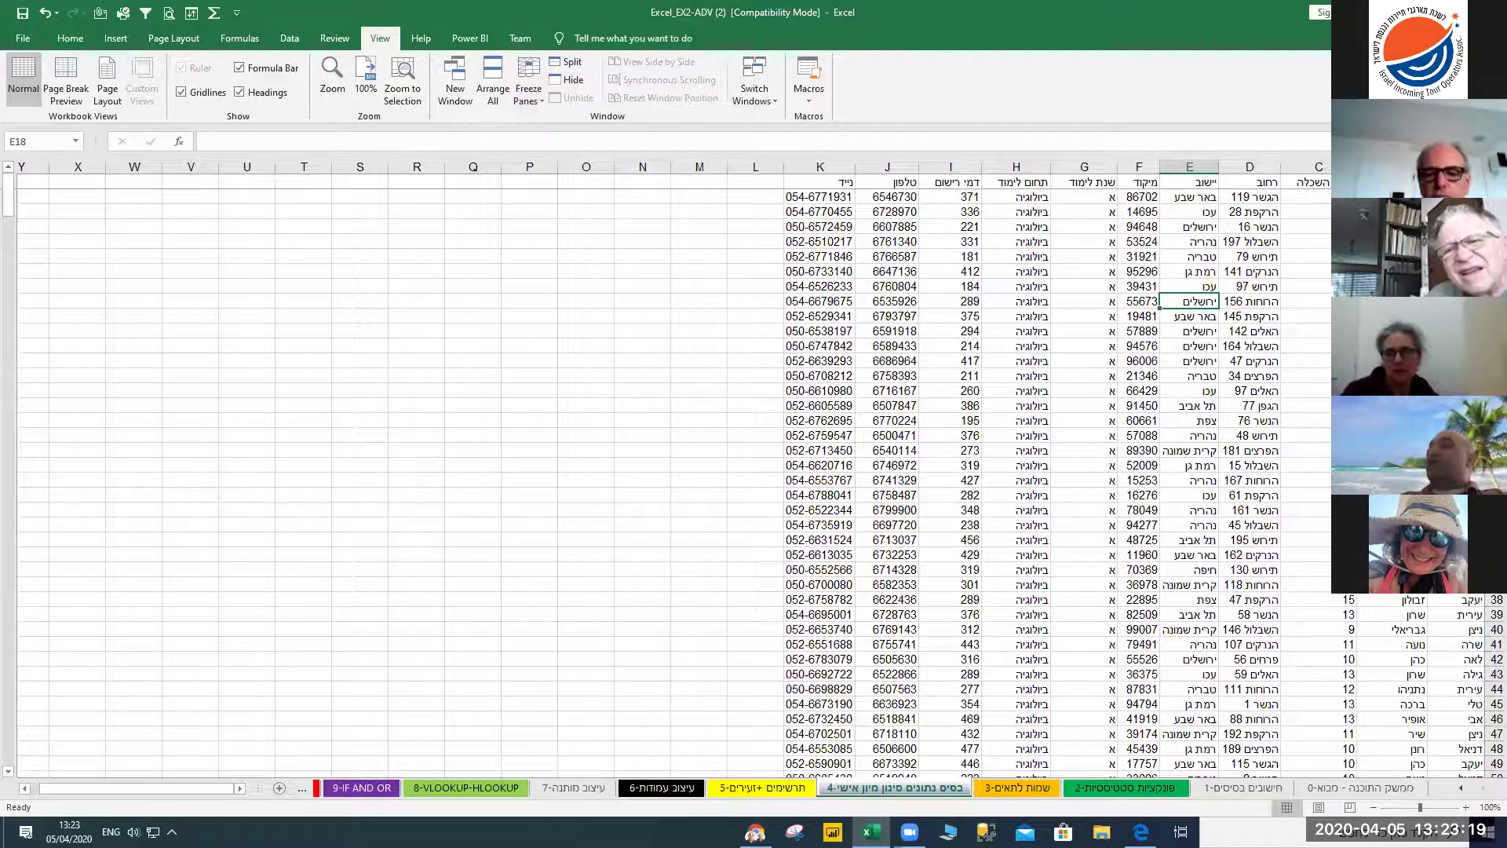
{"action": "scroll", "coordinate": [1260, 338], "scroll_direction": "down", "scroll_amount": 5}
{"action": "scroll", "coordinate": [1248, 370], "scroll_direction": "up", "scroll_amount": 5}
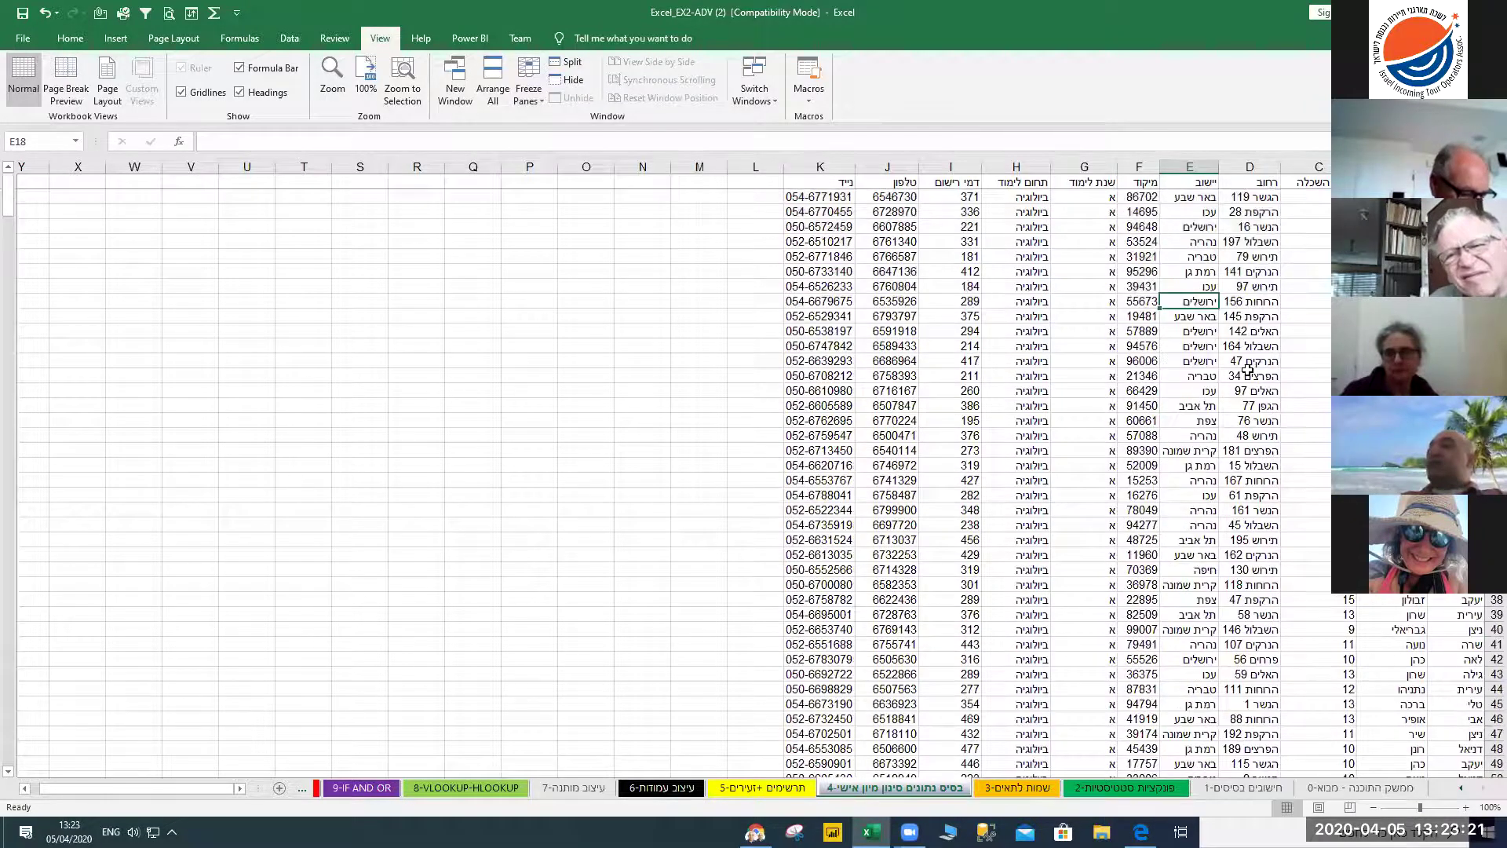
{"action": "scroll", "coordinate": [1248, 375], "scroll_direction": "down", "scroll_amount": 4}
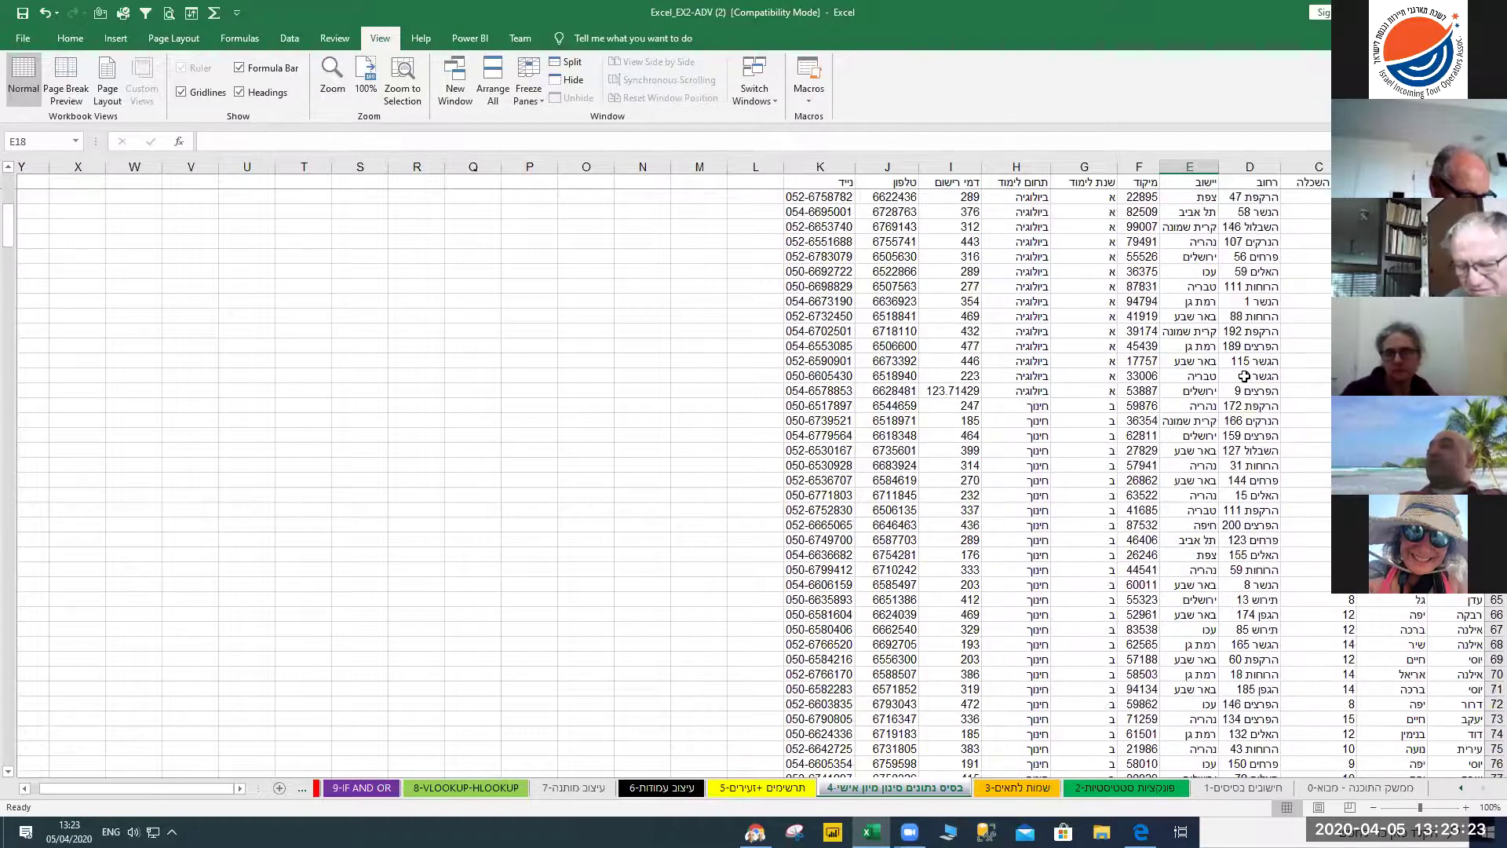
{"action": "scroll", "coordinate": [1248, 375], "scroll_direction": "up", "scroll_amount": 4}
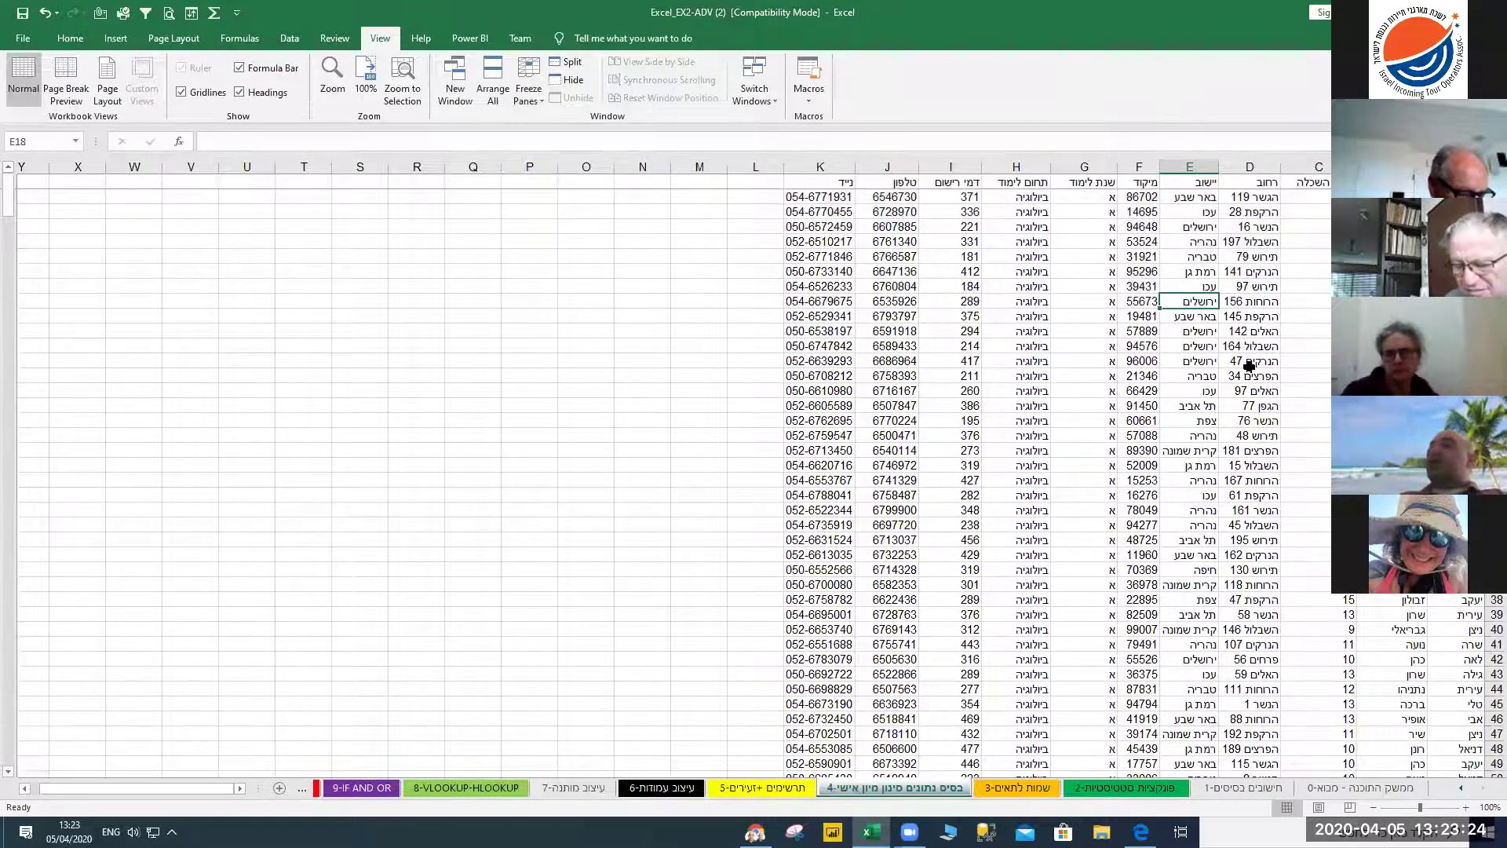
Unfreeze the panes and compare how header row 10 scrolls when it is only the first row in view
{"action": "left_click", "coordinate": [526, 98]}
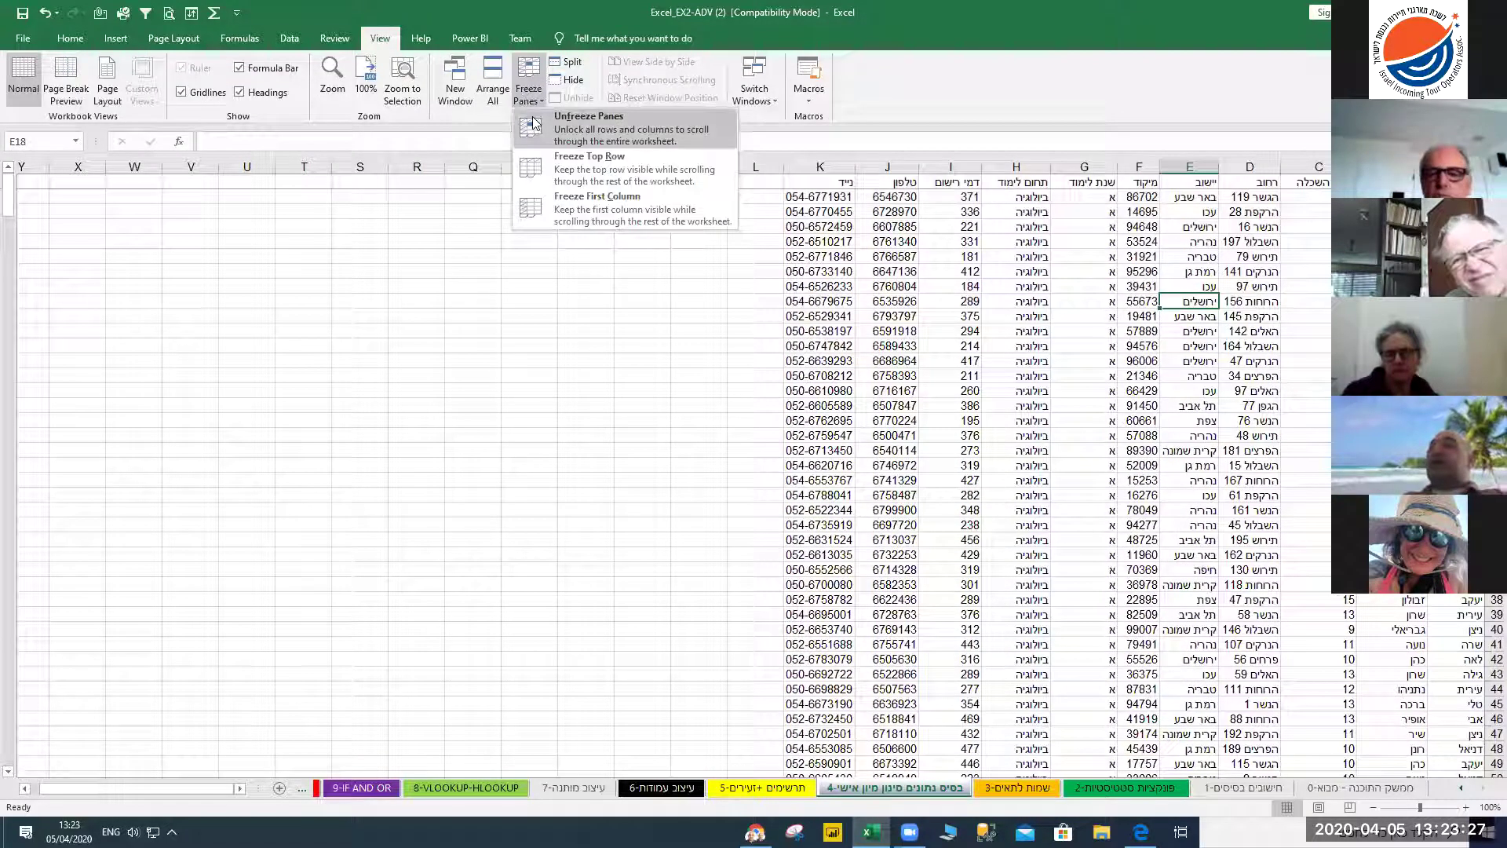
{"action": "left_click", "coordinate": [533, 123]}
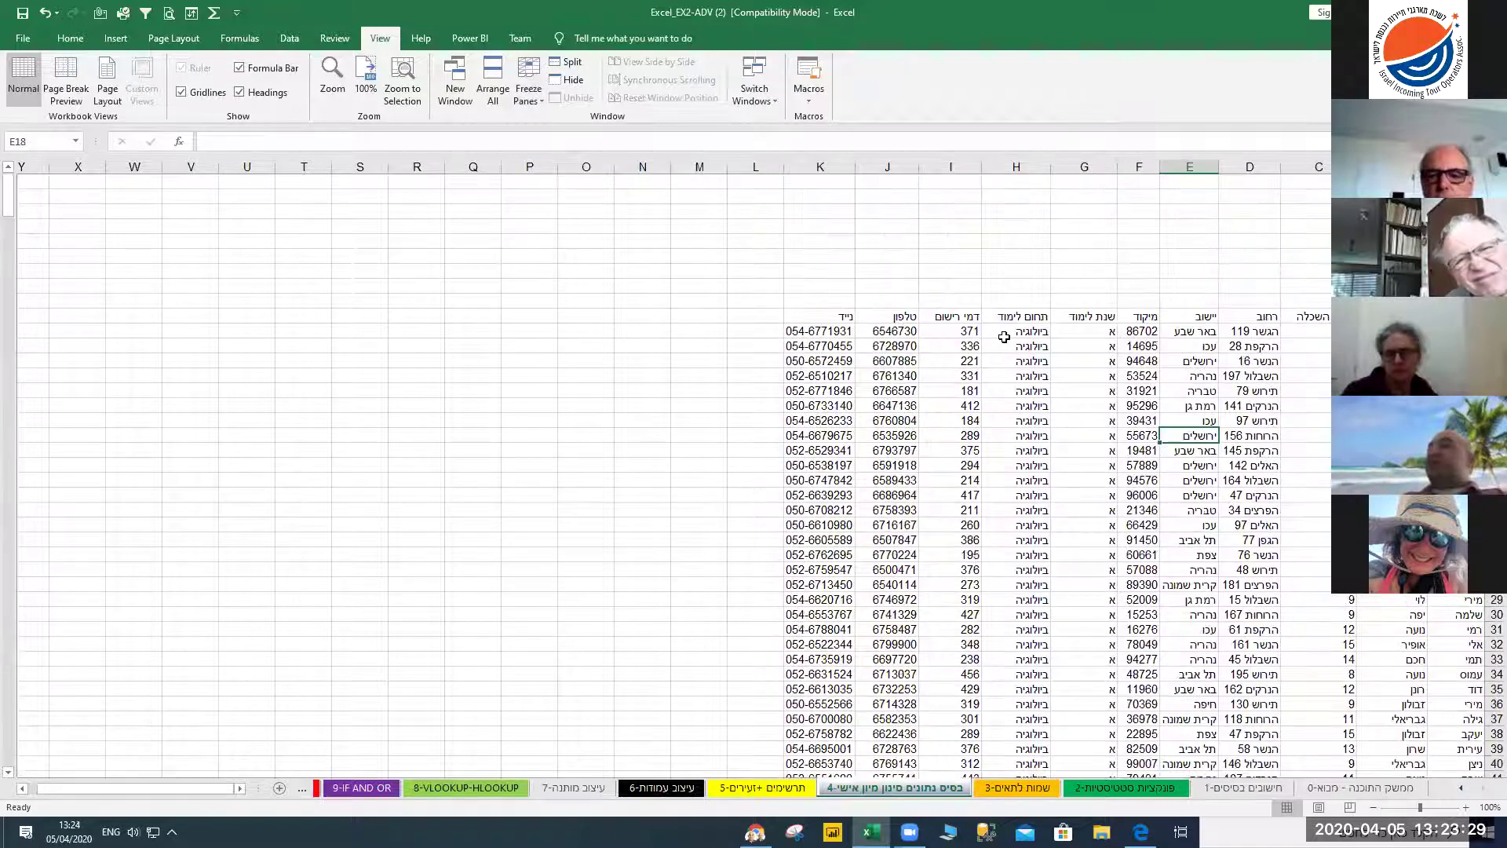
{"action": "scroll", "coordinate": [1004, 336], "scroll_direction": "down", "scroll_amount": 5}
{"action": "scroll", "coordinate": [1004, 337], "scroll_direction": "up", "scroll_amount": 6}
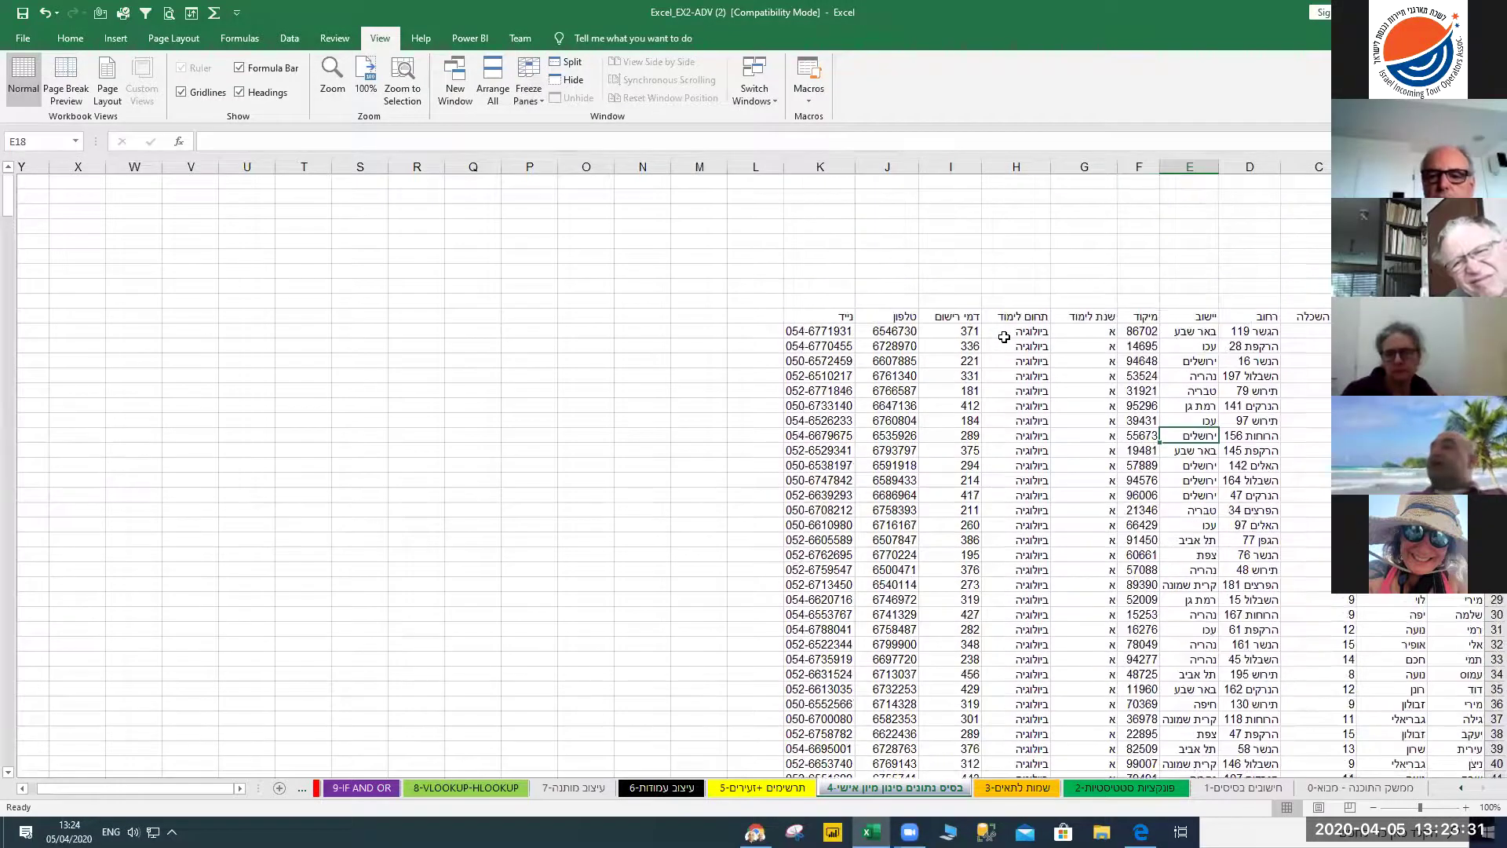
{"action": "left_click", "coordinate": [8, 775]}
{"action": "left_click", "coordinate": [7, 775]}
{"action": "left_click", "coordinate": [8, 775]}
{"action": "scroll", "coordinate": [582, 589], "scroll_direction": "down", "scroll_amount": 2}
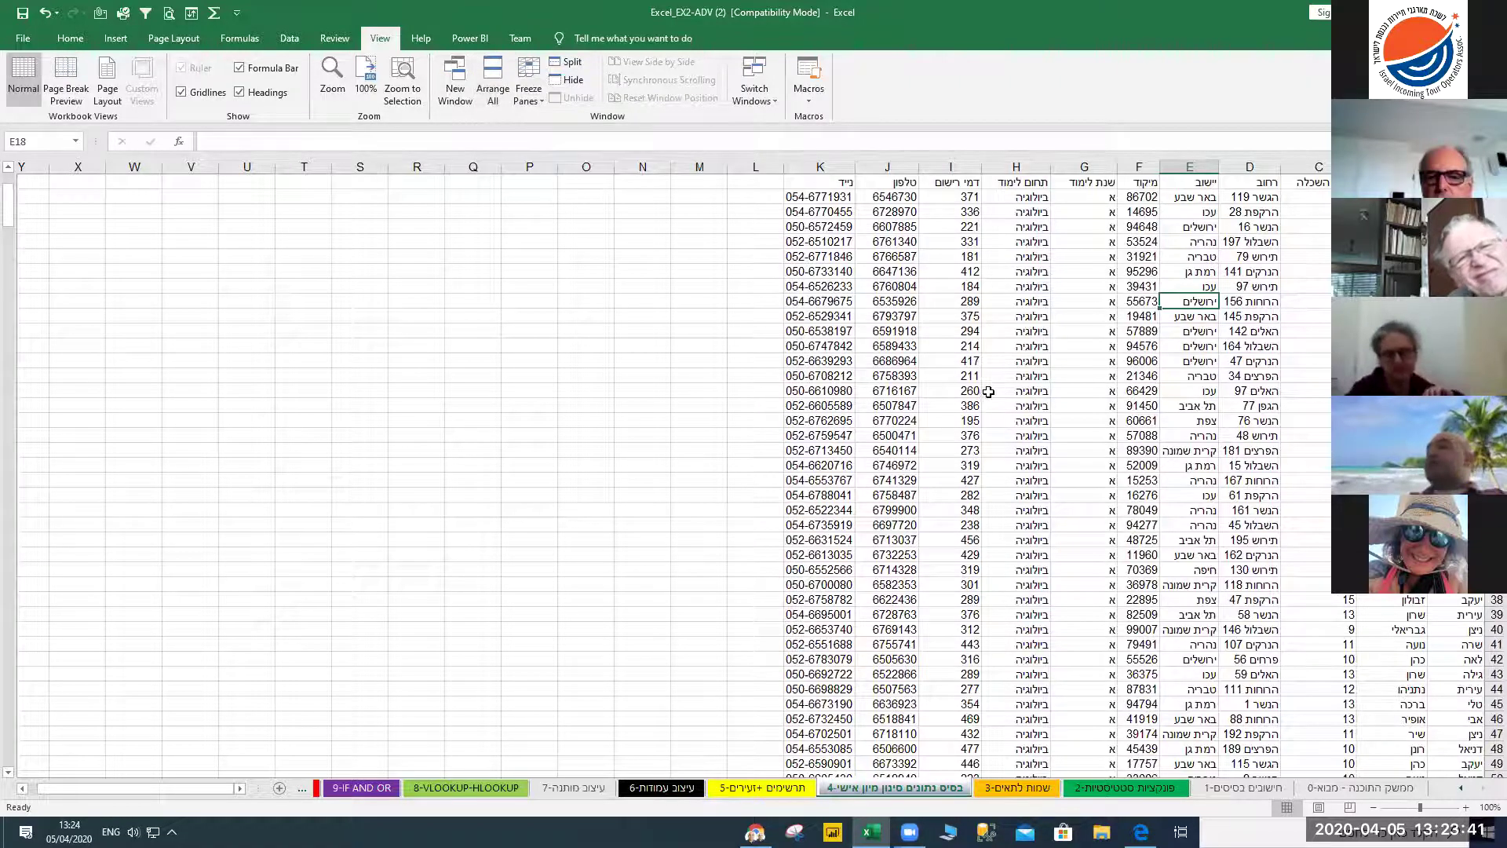
{"action": "scroll", "coordinate": [989, 401], "scroll_direction": "down", "scroll_amount": 10}
{"action": "scroll", "coordinate": [988, 402], "scroll_direction": "down", "scroll_amount": 5}
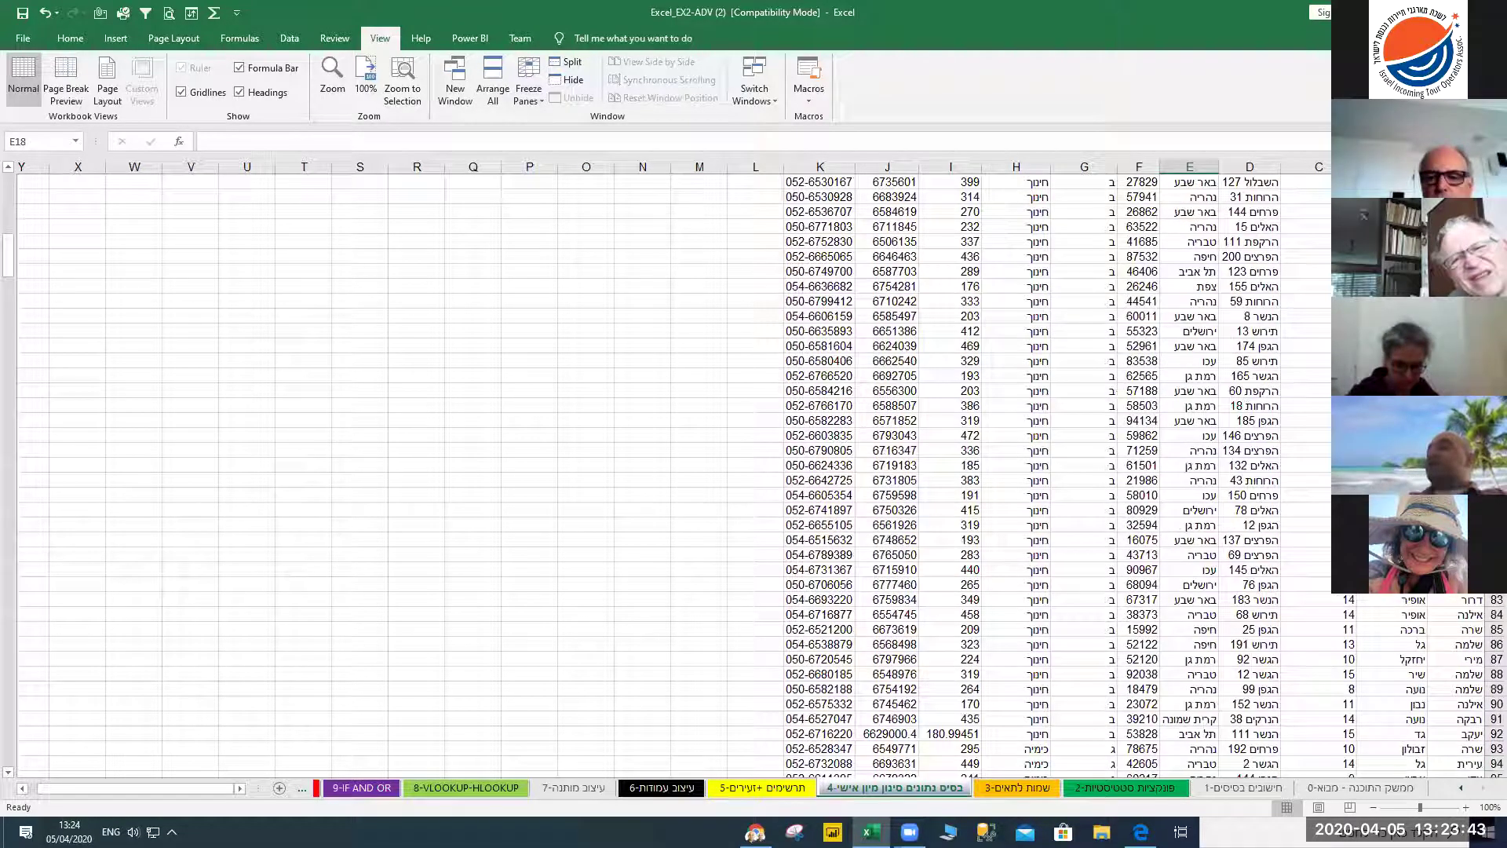
Try Freeze Top Row with a record row first in view, test it while scrolling, and unfreeze the panes
{"action": "left_click", "coordinate": [531, 92]}
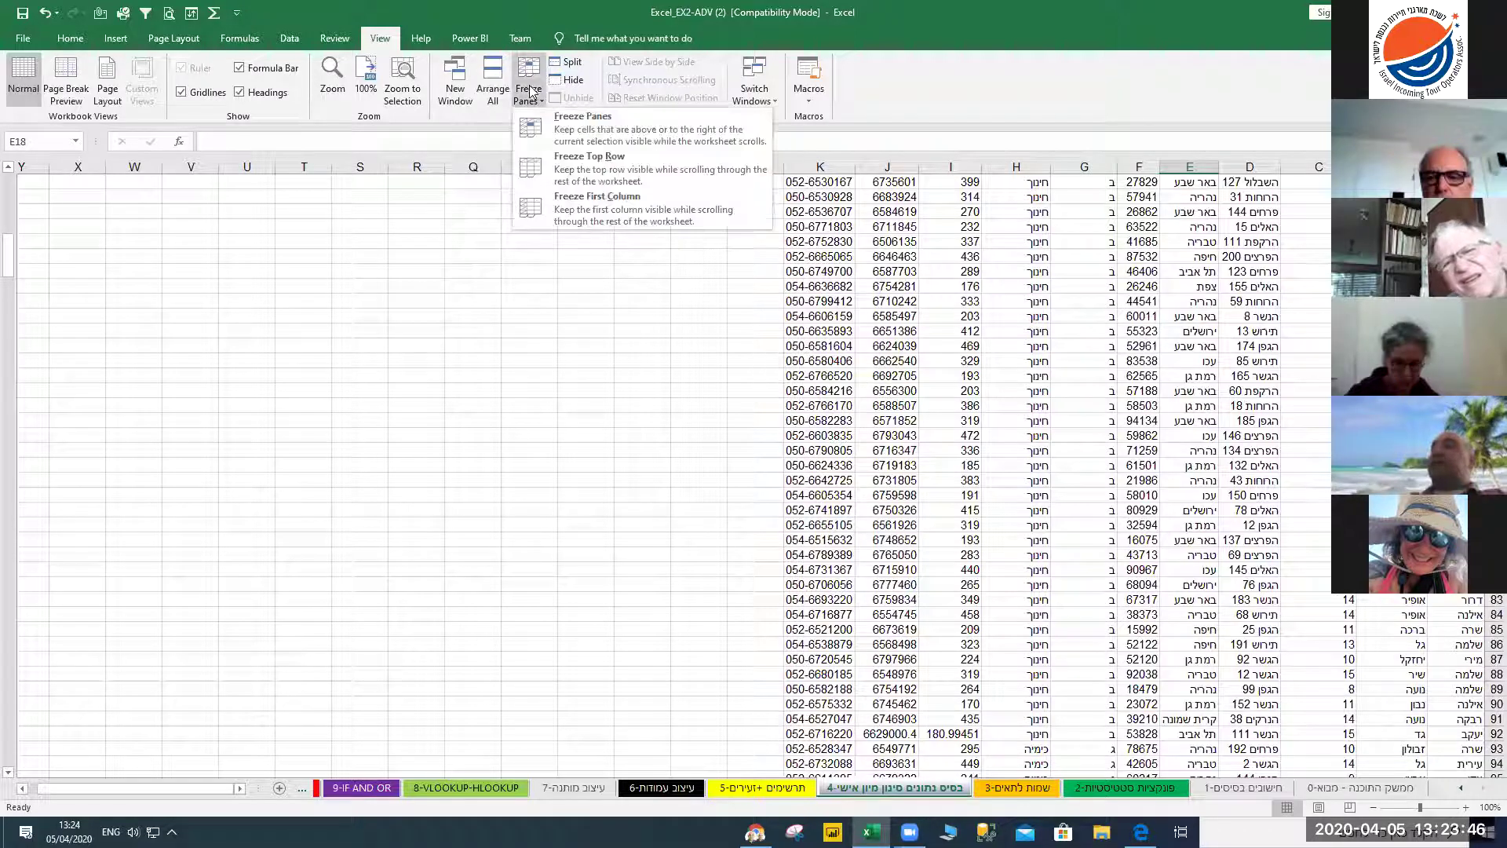
{"action": "left_click", "coordinate": [579, 162]}
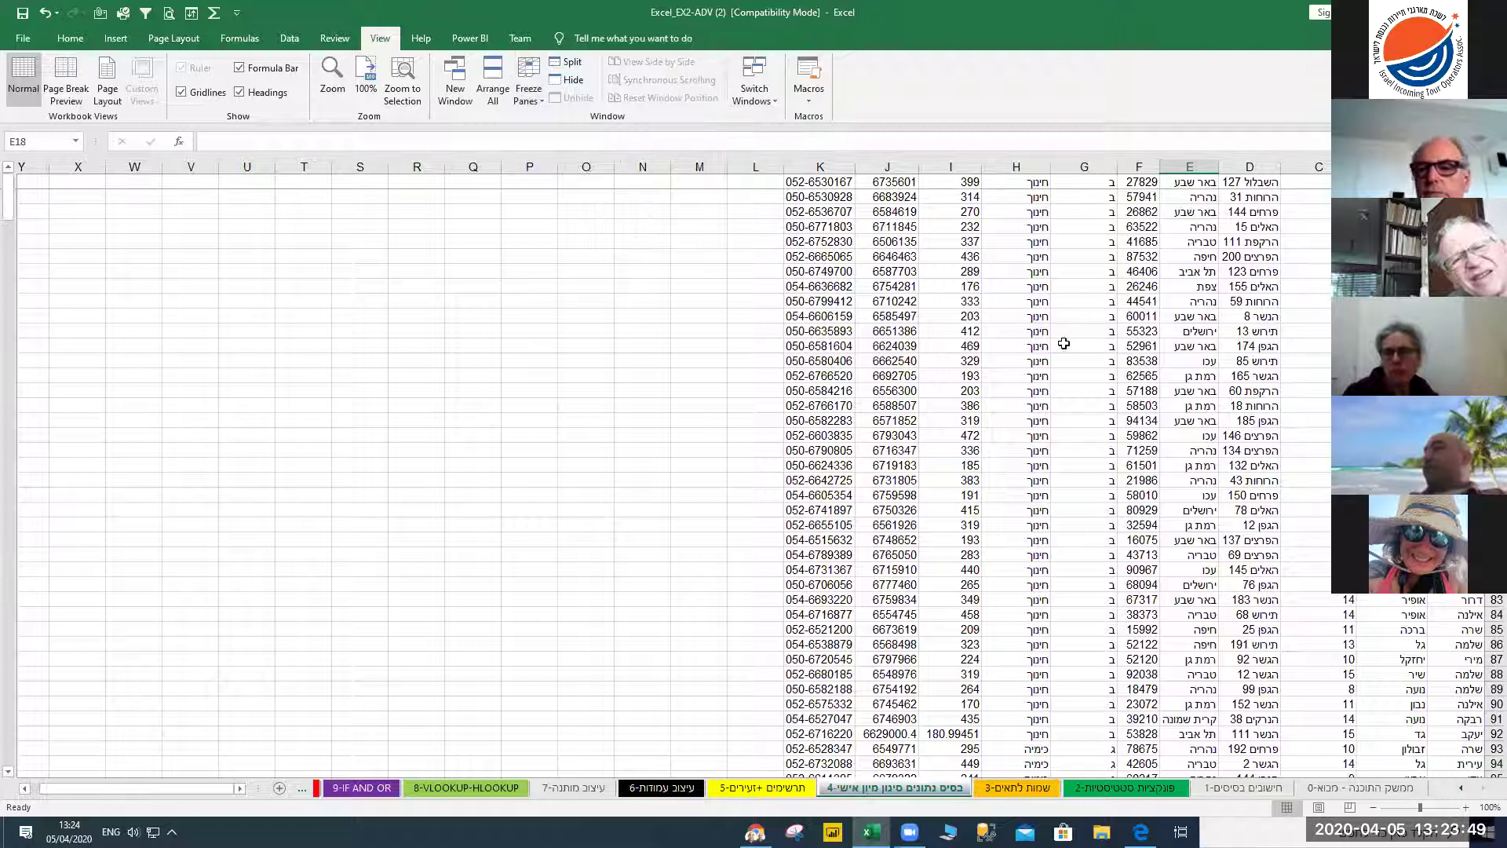
{"action": "scroll", "coordinate": [1102, 363], "scroll_direction": "down", "scroll_amount": 14}
{"action": "scroll", "coordinate": [1129, 375], "scroll_direction": "up", "scroll_amount": 14}
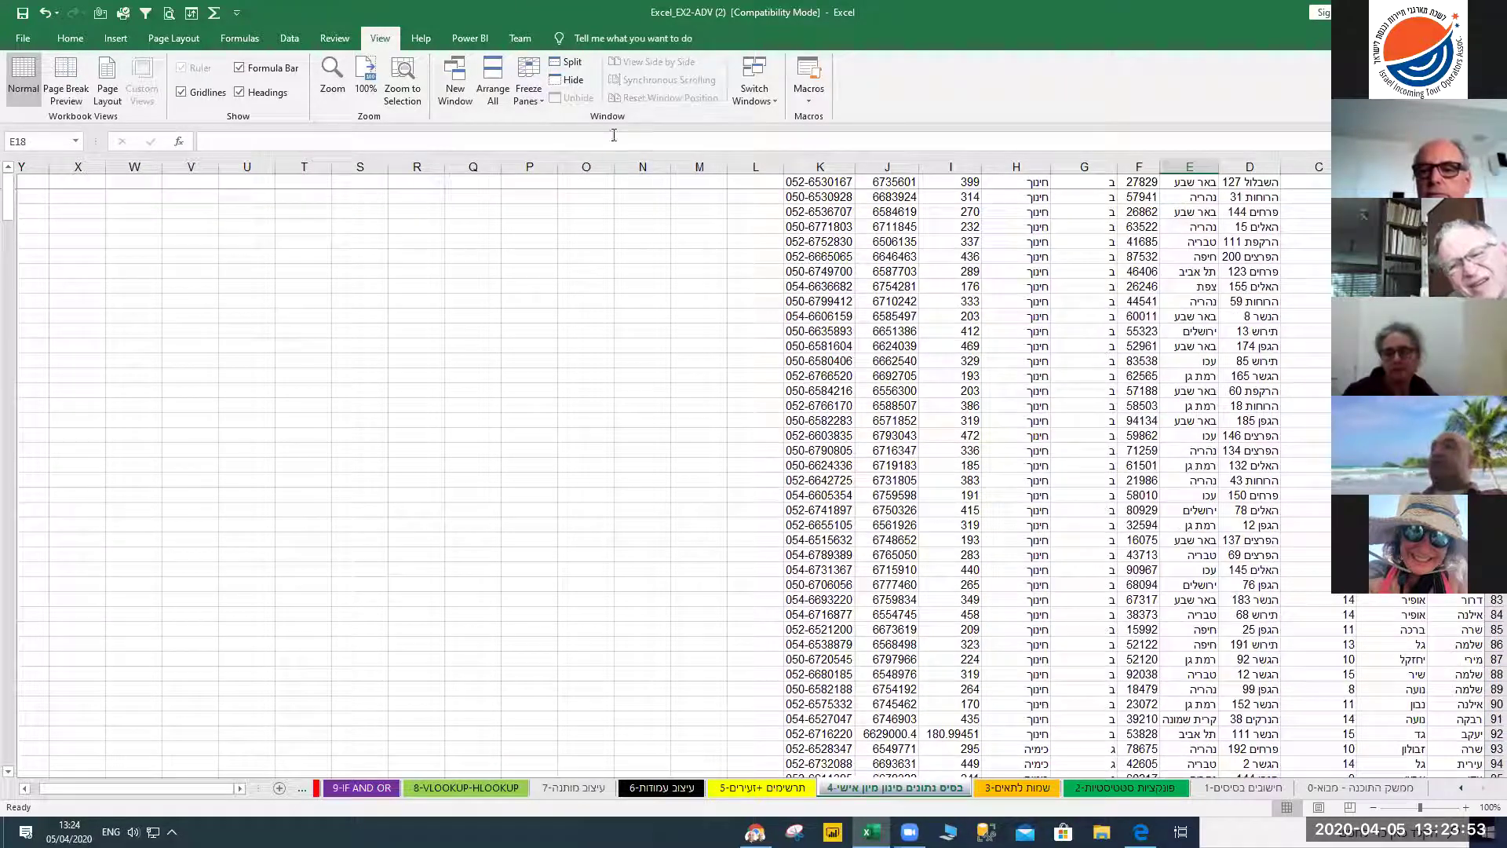
{"action": "left_click", "coordinate": [528, 88]}
{"action": "left_click", "coordinate": [541, 131]}
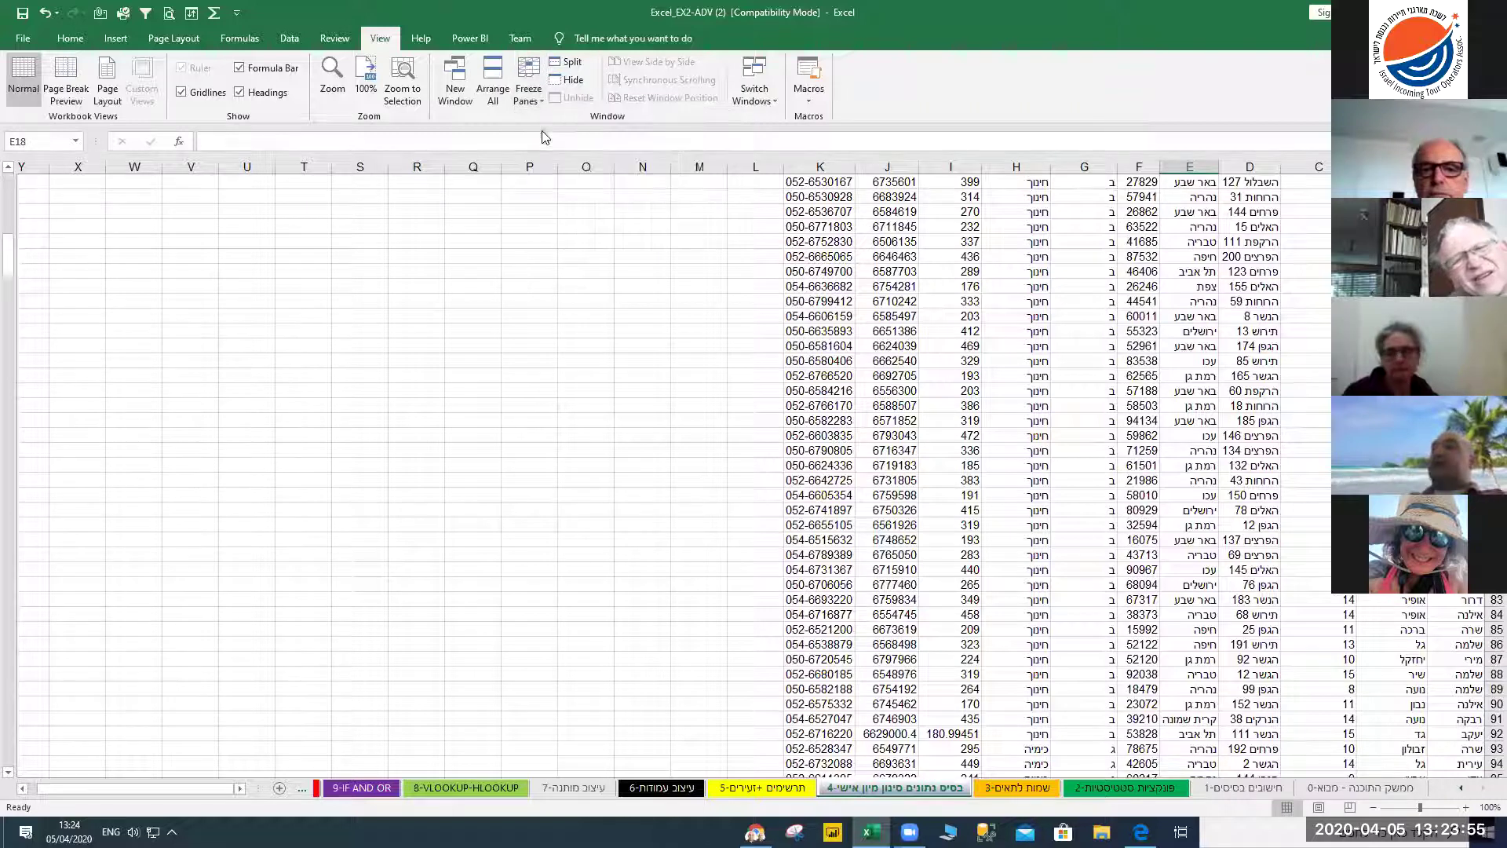
Highlight the blank range B1:I7 above the database header, then return the selection to cell C16 in the records
{"action": "scroll", "coordinate": [675, 471], "scroll_direction": "up", "scroll_amount": 5}
{"action": "left_click_drag", "start_coordinate": [8, 240], "coordinate": [8, 192]}
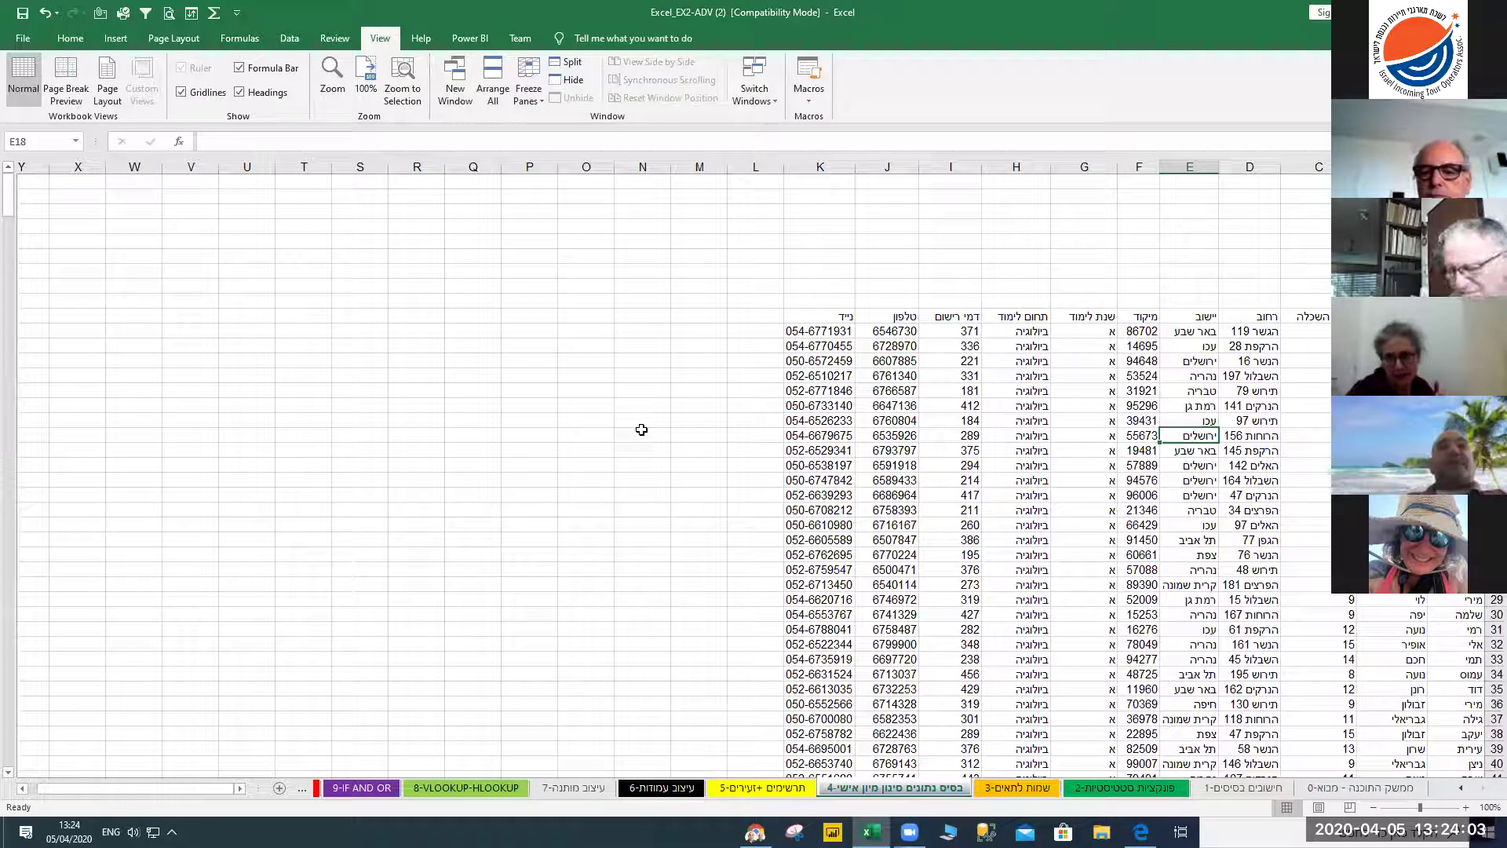
{"action": "left_click_drag", "start_coordinate": [1358, 181], "coordinate": [950, 276]}
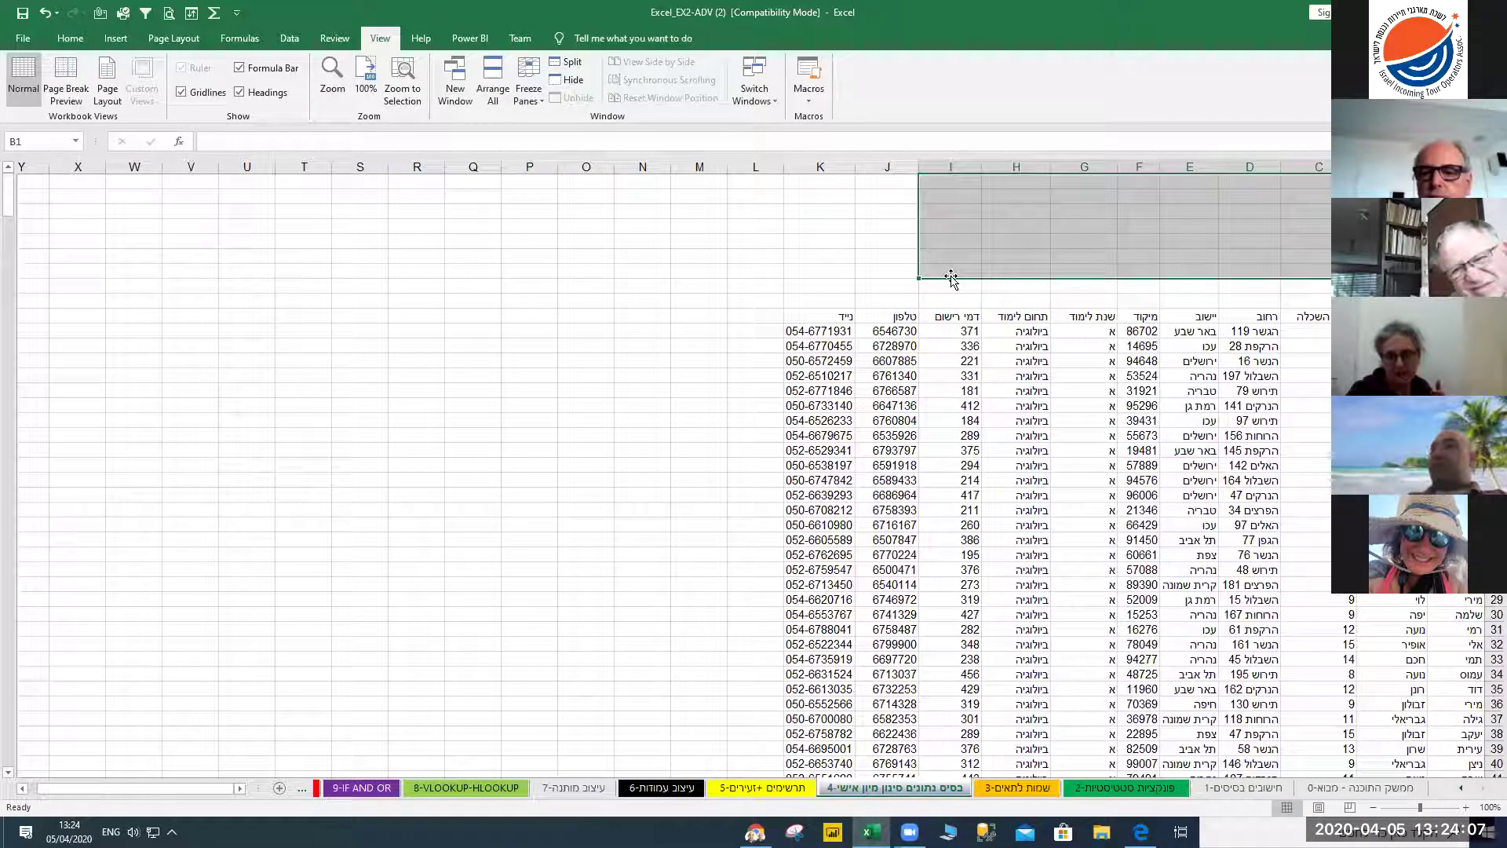
{"action": "left_click", "coordinate": [73, 41]}
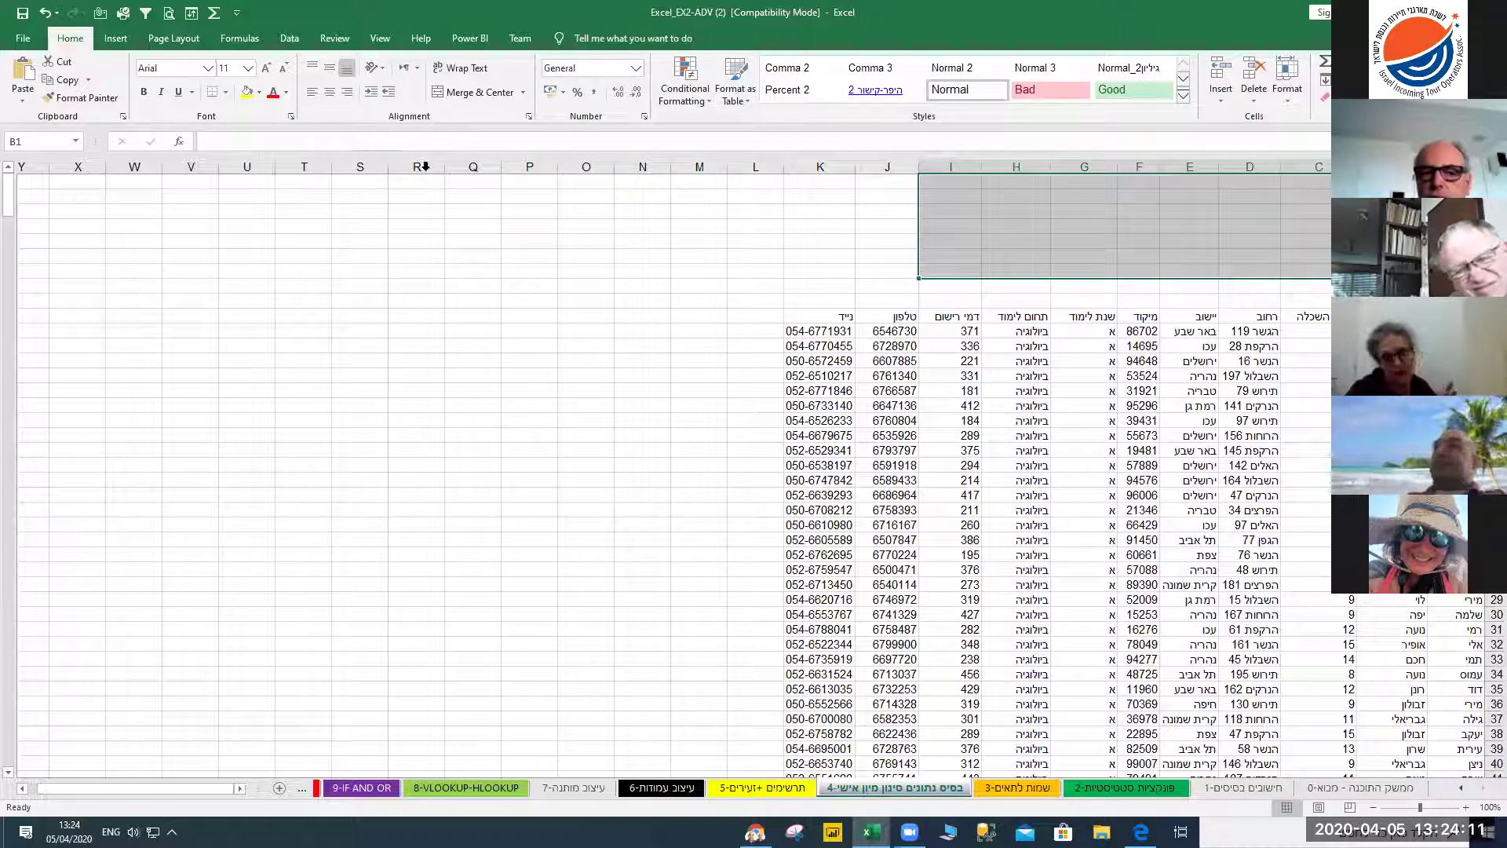
{"action": "left_click", "coordinate": [1038, 417]}
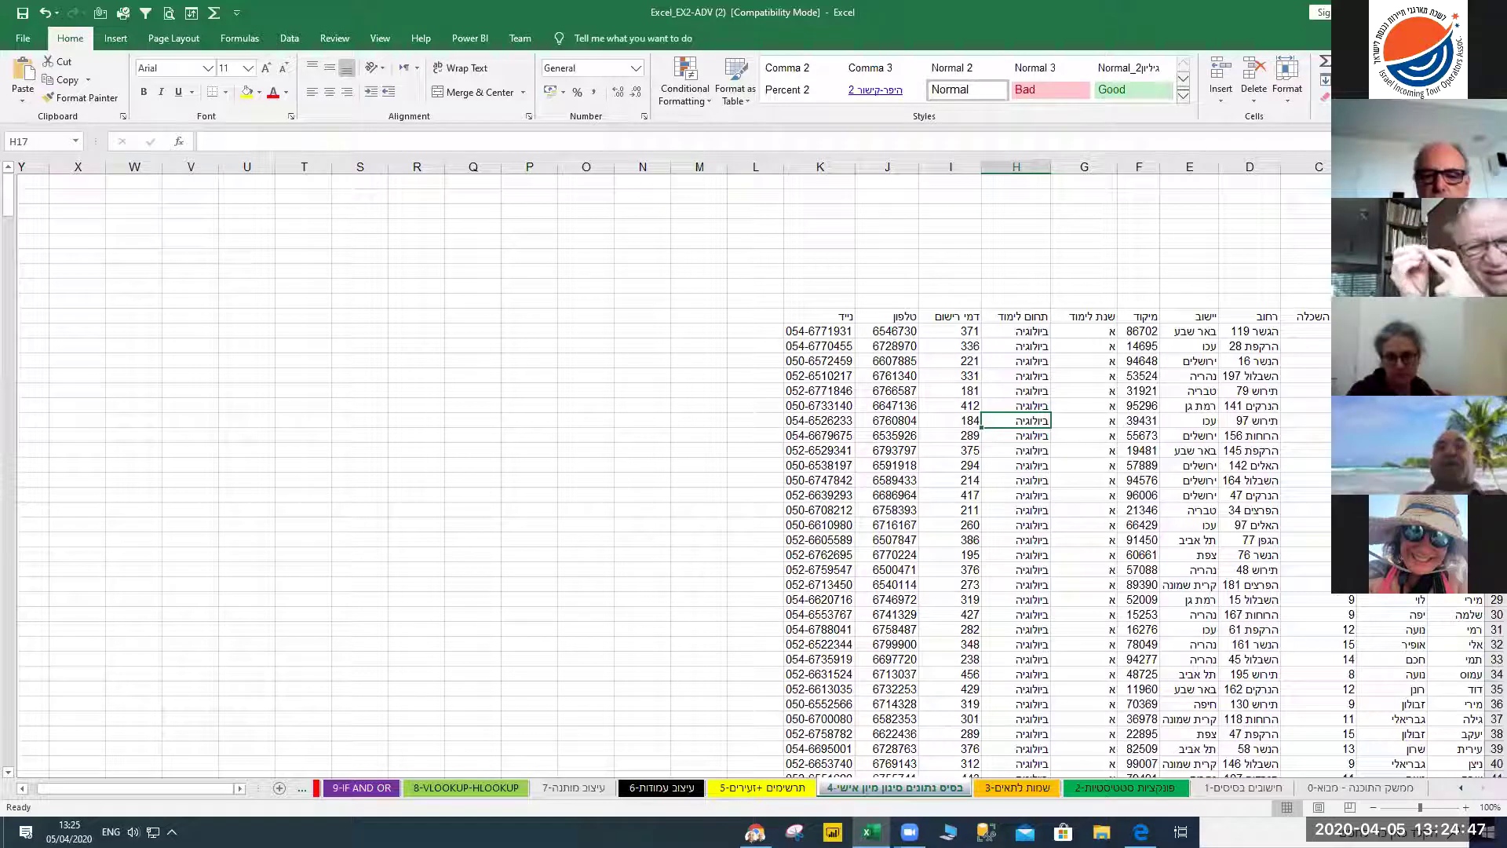
{"action": "left_click", "coordinate": [1314, 411]}
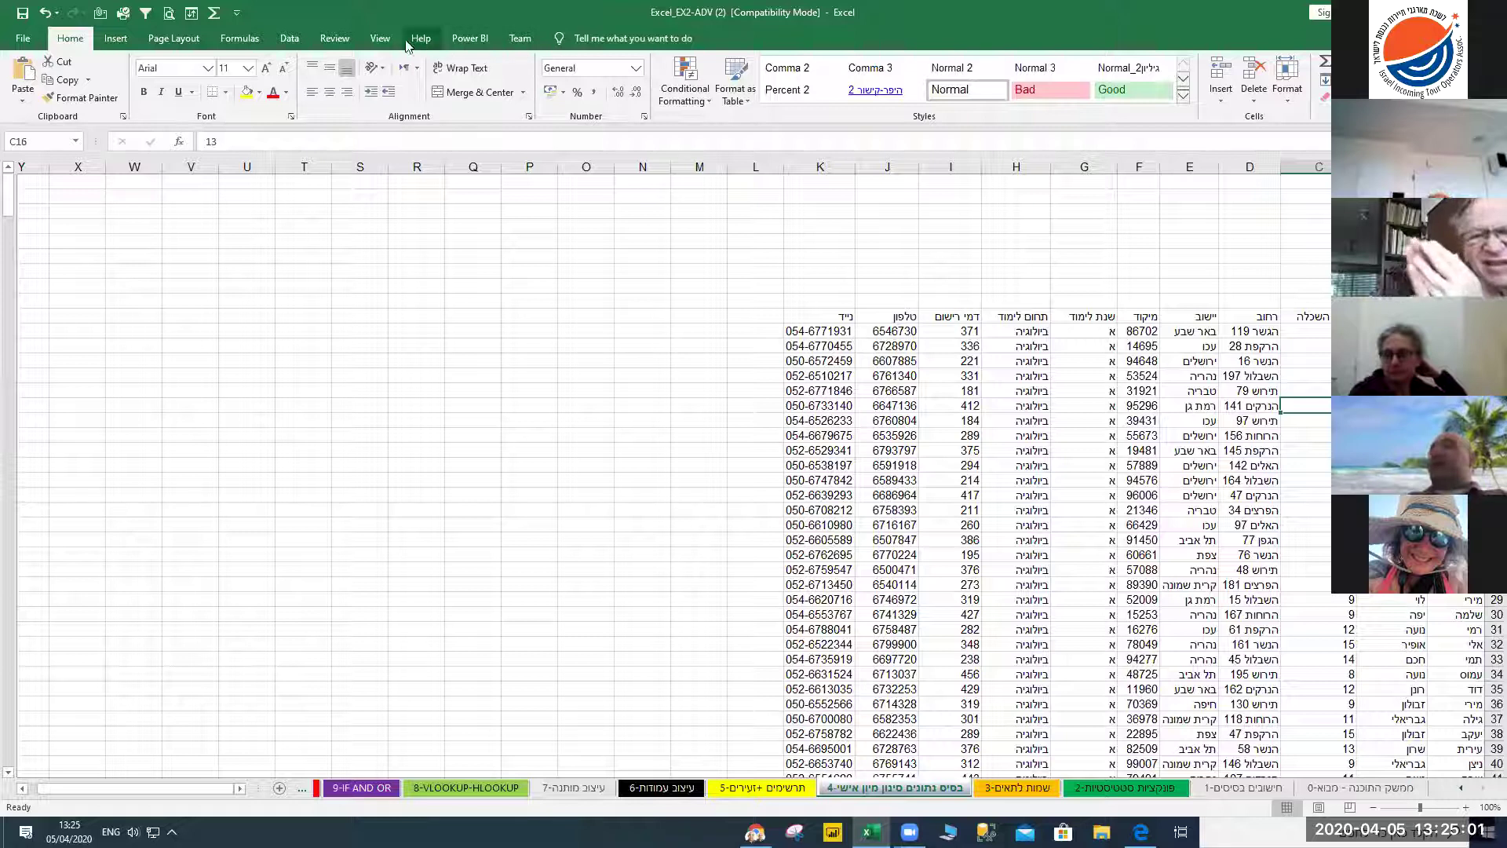
Apply Freeze Panes with record row 11 selected, test header row 10 while scrolling, and unfreeze the panes
{"action": "left_click", "coordinate": [378, 41]}
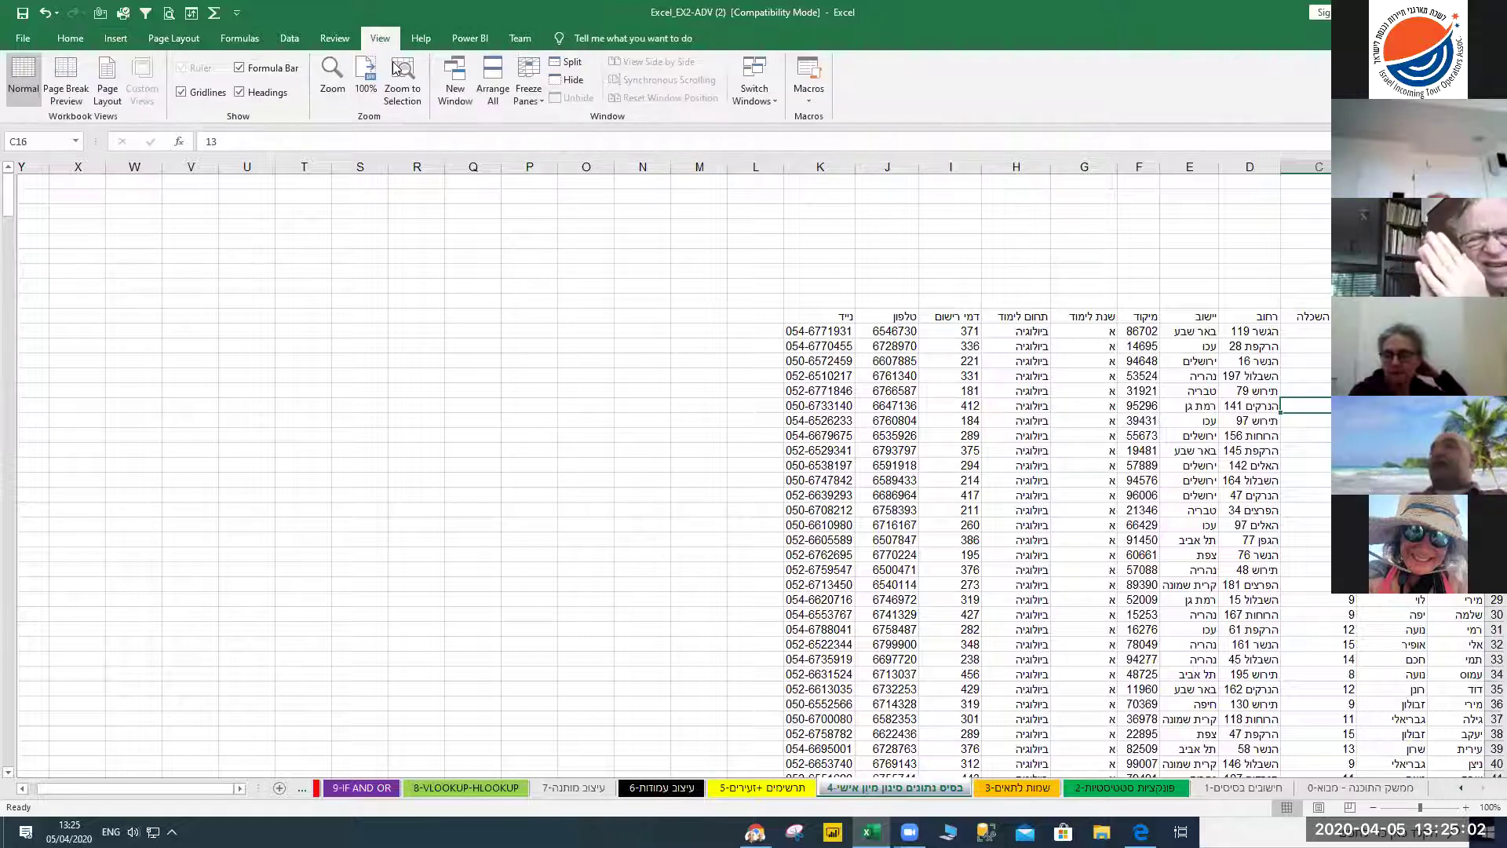
{"action": "left_click", "coordinate": [532, 99]}
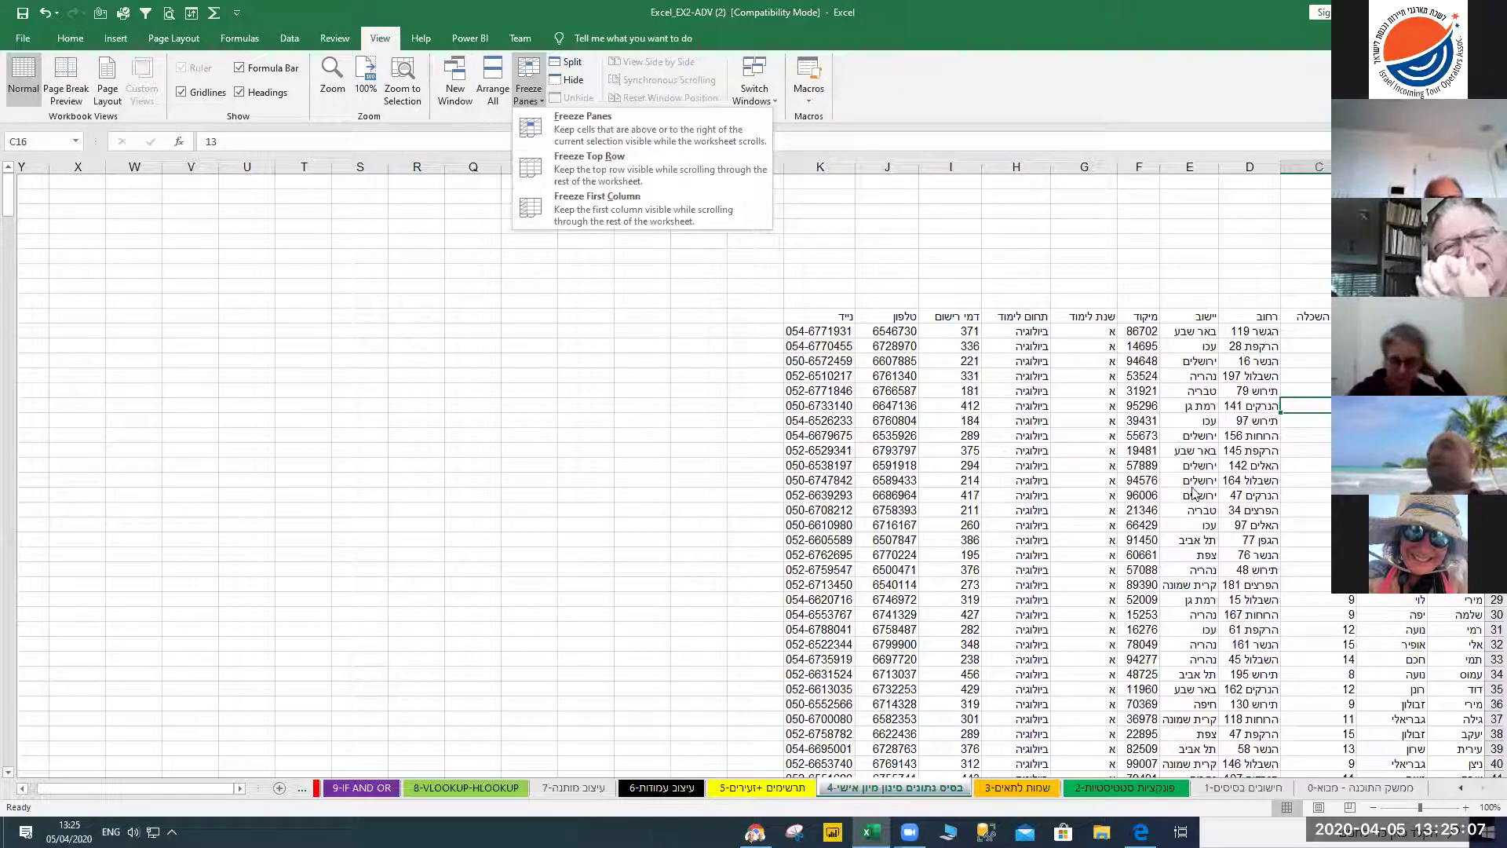
{"action": "left_click", "coordinate": [1296, 438]}
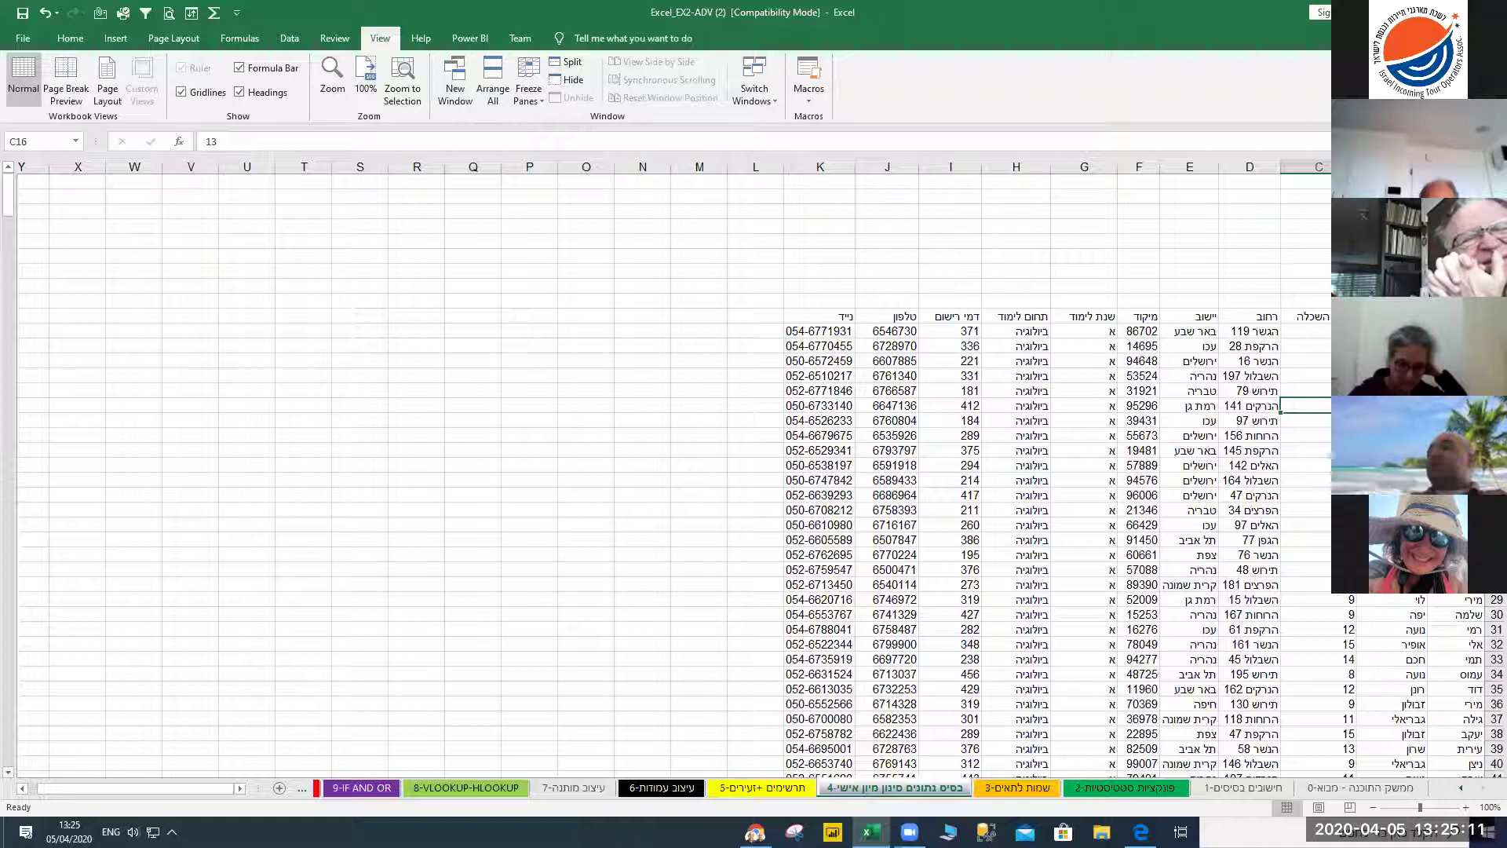
{"action": "left_click", "coordinate": [1496, 330]}
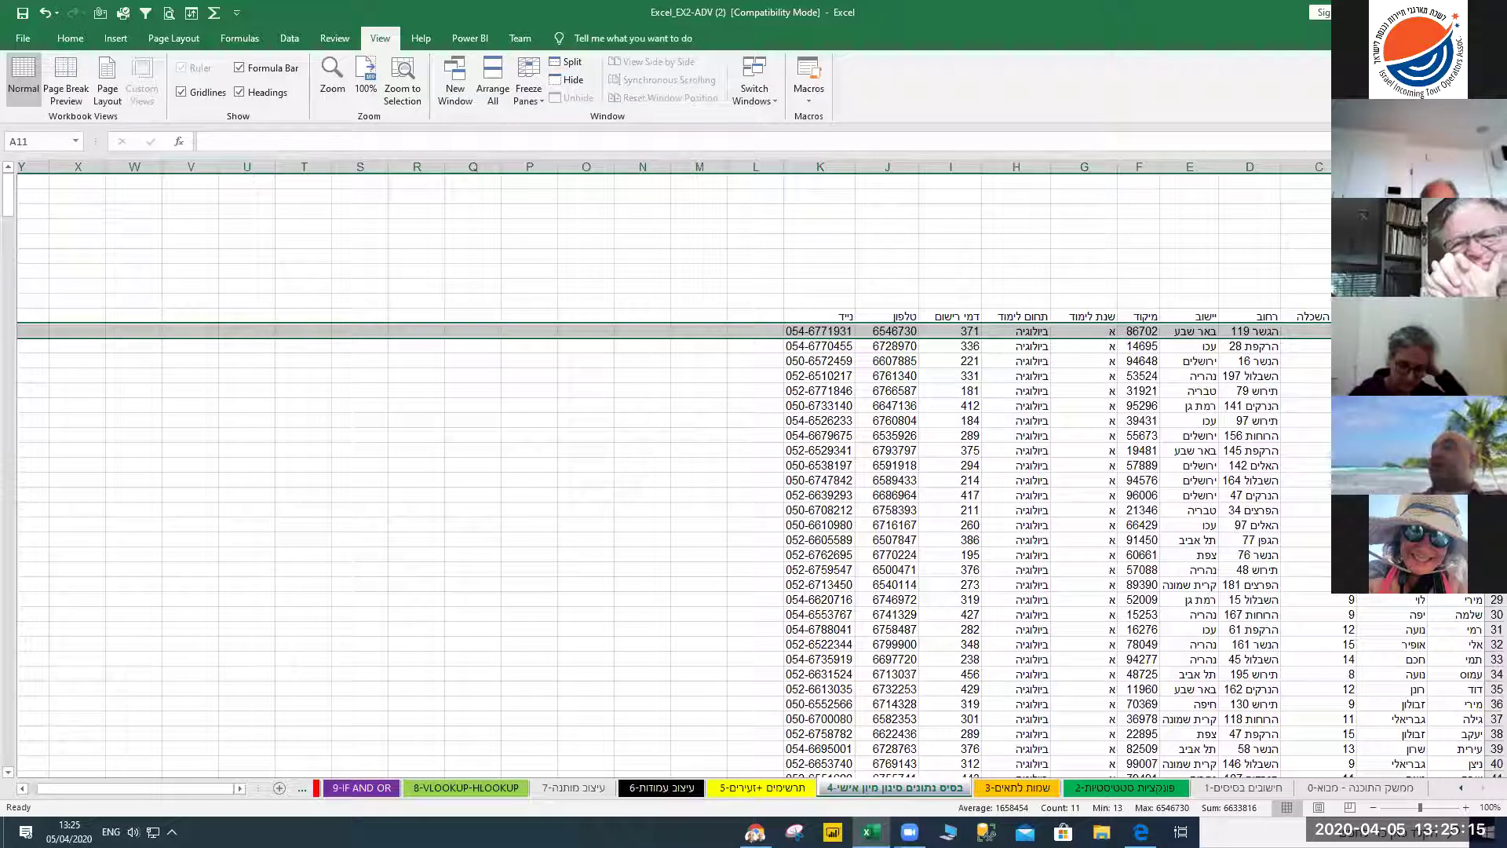
{"action": "left_click", "coordinate": [530, 90]}
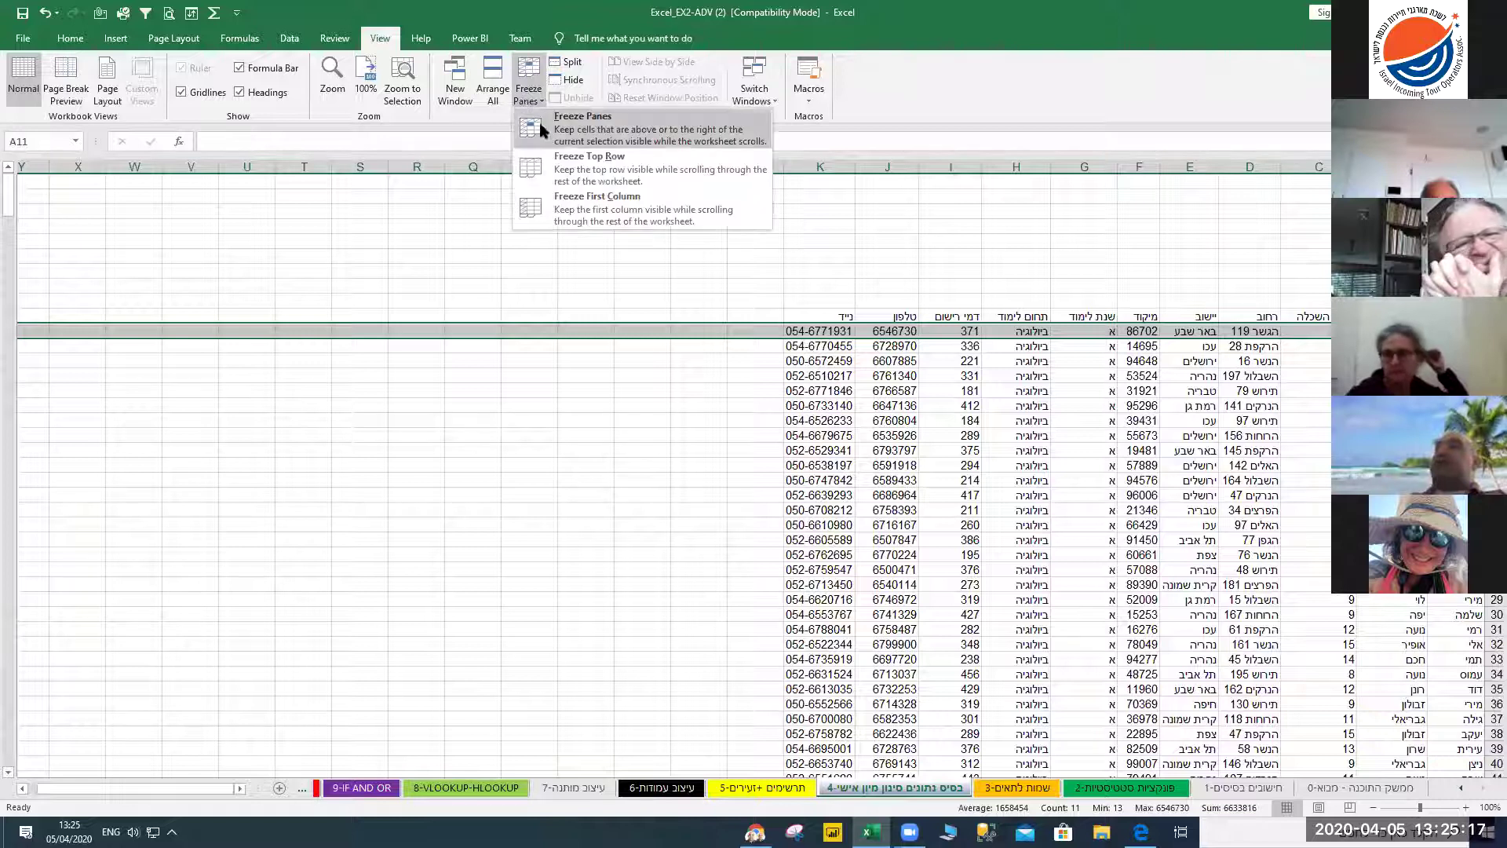
{"action": "left_click", "coordinate": [588, 121]}
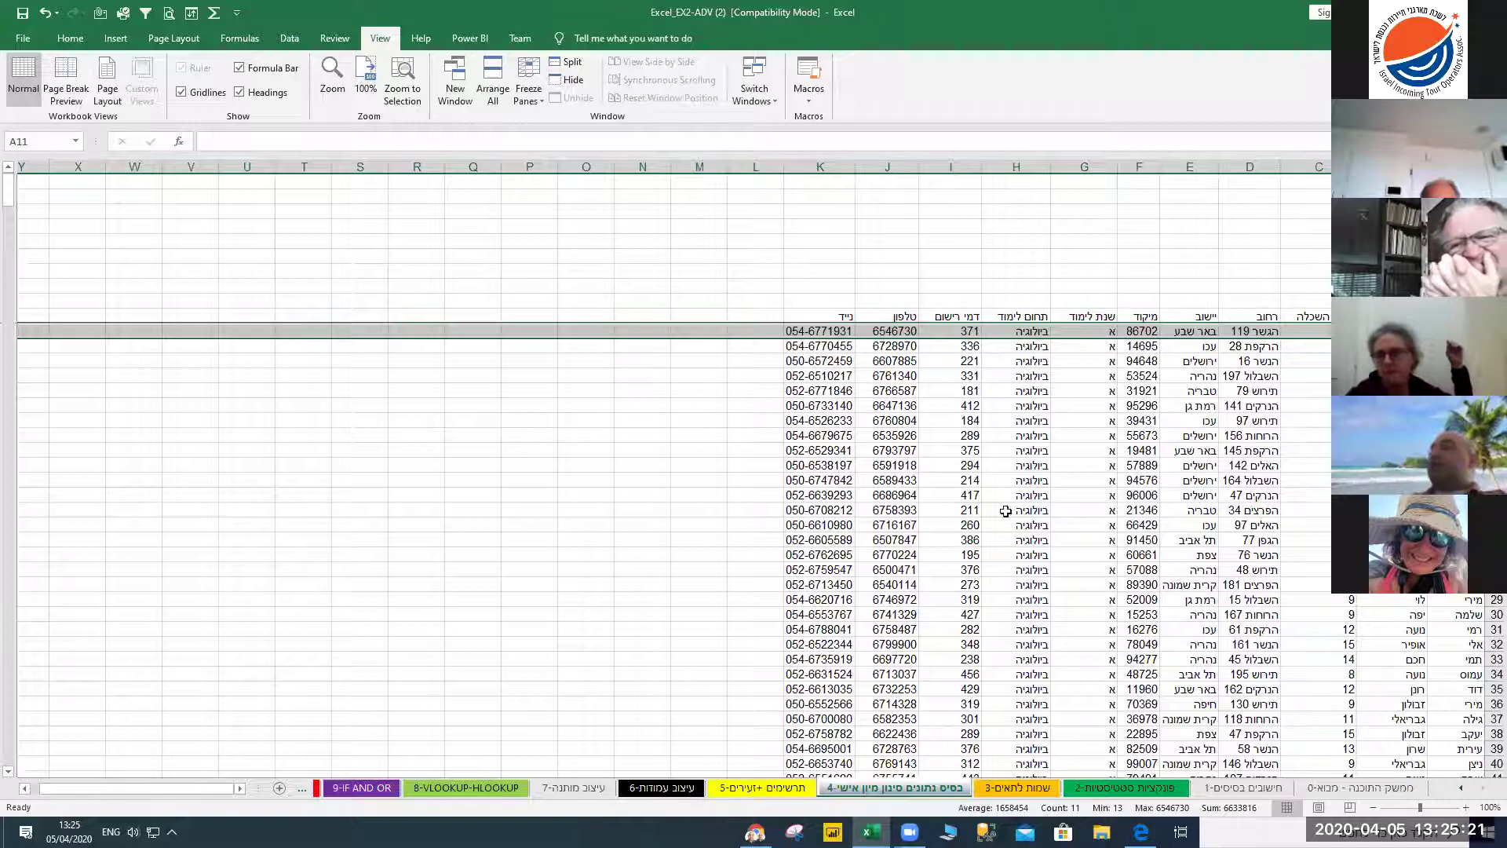
{"action": "scroll", "coordinate": [1005, 511], "scroll_direction": "down", "scroll_amount": 3}
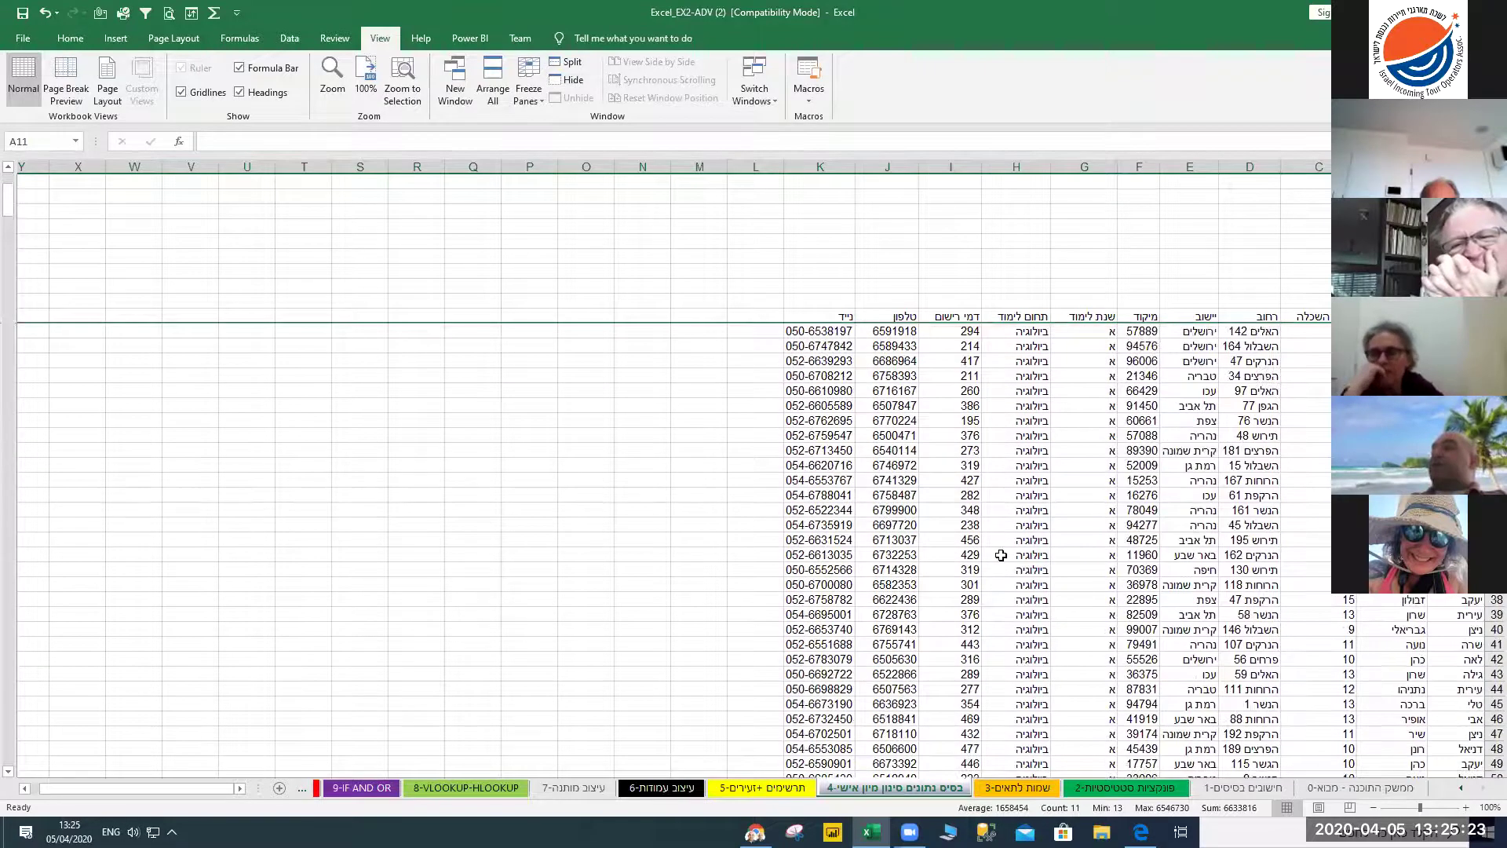
{"action": "scroll", "coordinate": [1001, 555], "scroll_direction": "up", "scroll_amount": 3}
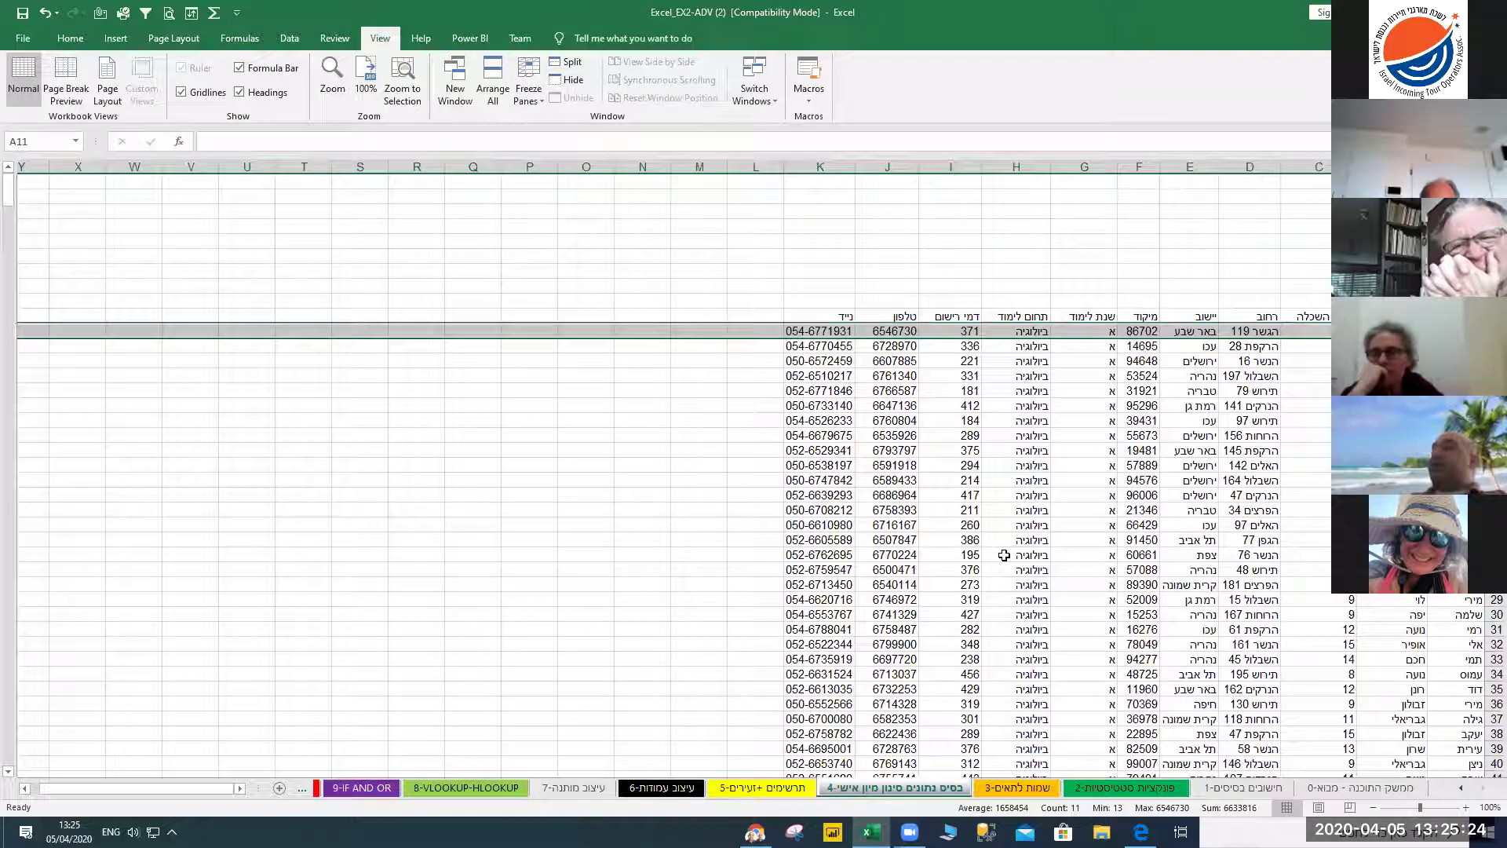
{"action": "left_click", "coordinate": [518, 80]}
{"action": "left_click", "coordinate": [562, 117]}
Repeat Freeze Panes from row 11, scroll the records under the fixed rows 1 to 10, and release the freeze
{"action": "left_click_drag", "start_coordinate": [1288, 208], "coordinate": [1023, 271]}
{"action": "left_click", "coordinate": [1037, 377]}
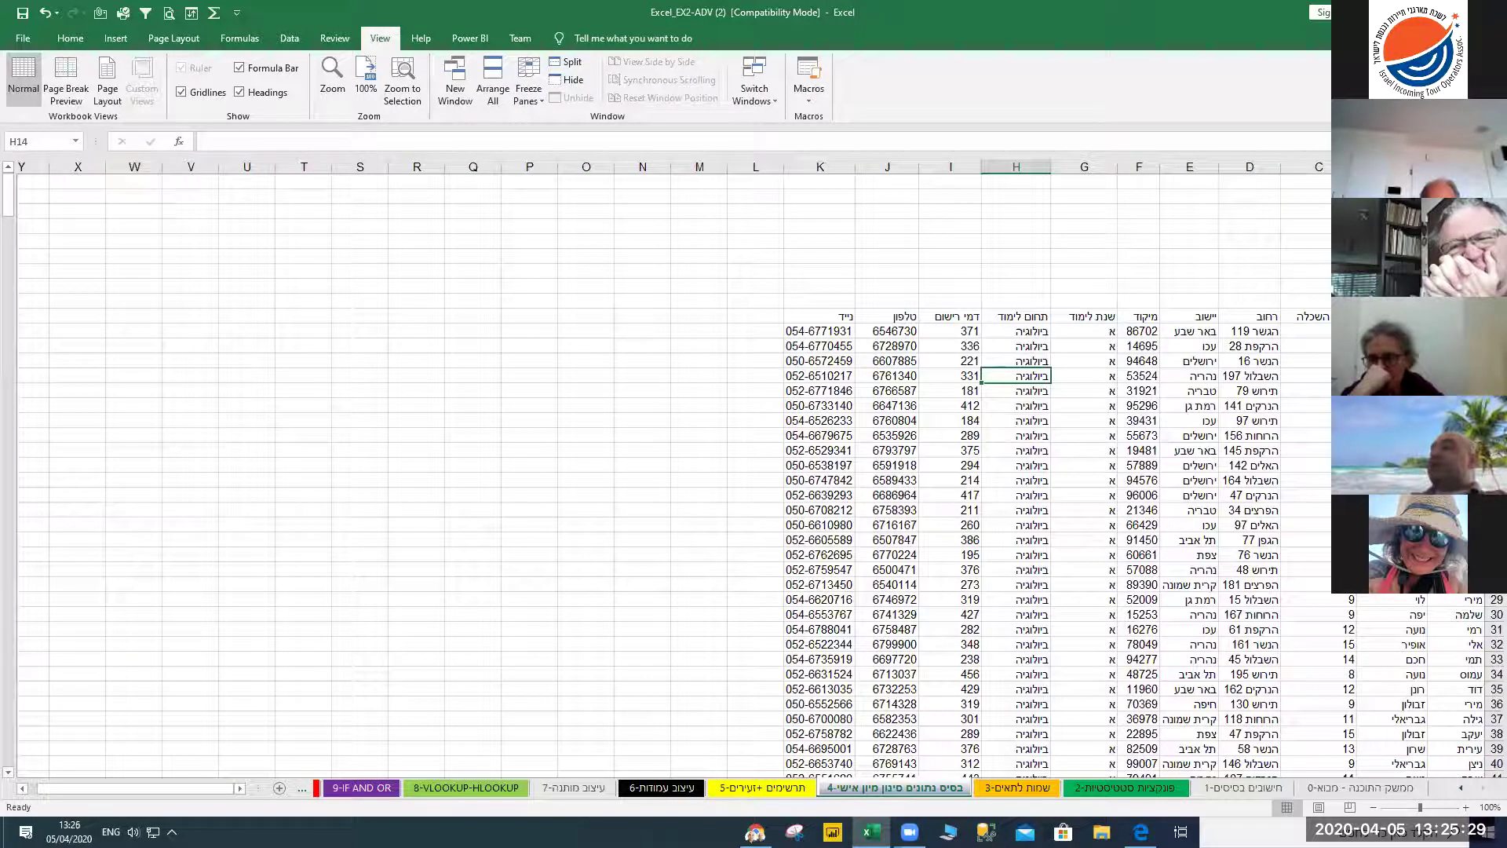
{"action": "left_click", "coordinate": [1496, 330]}
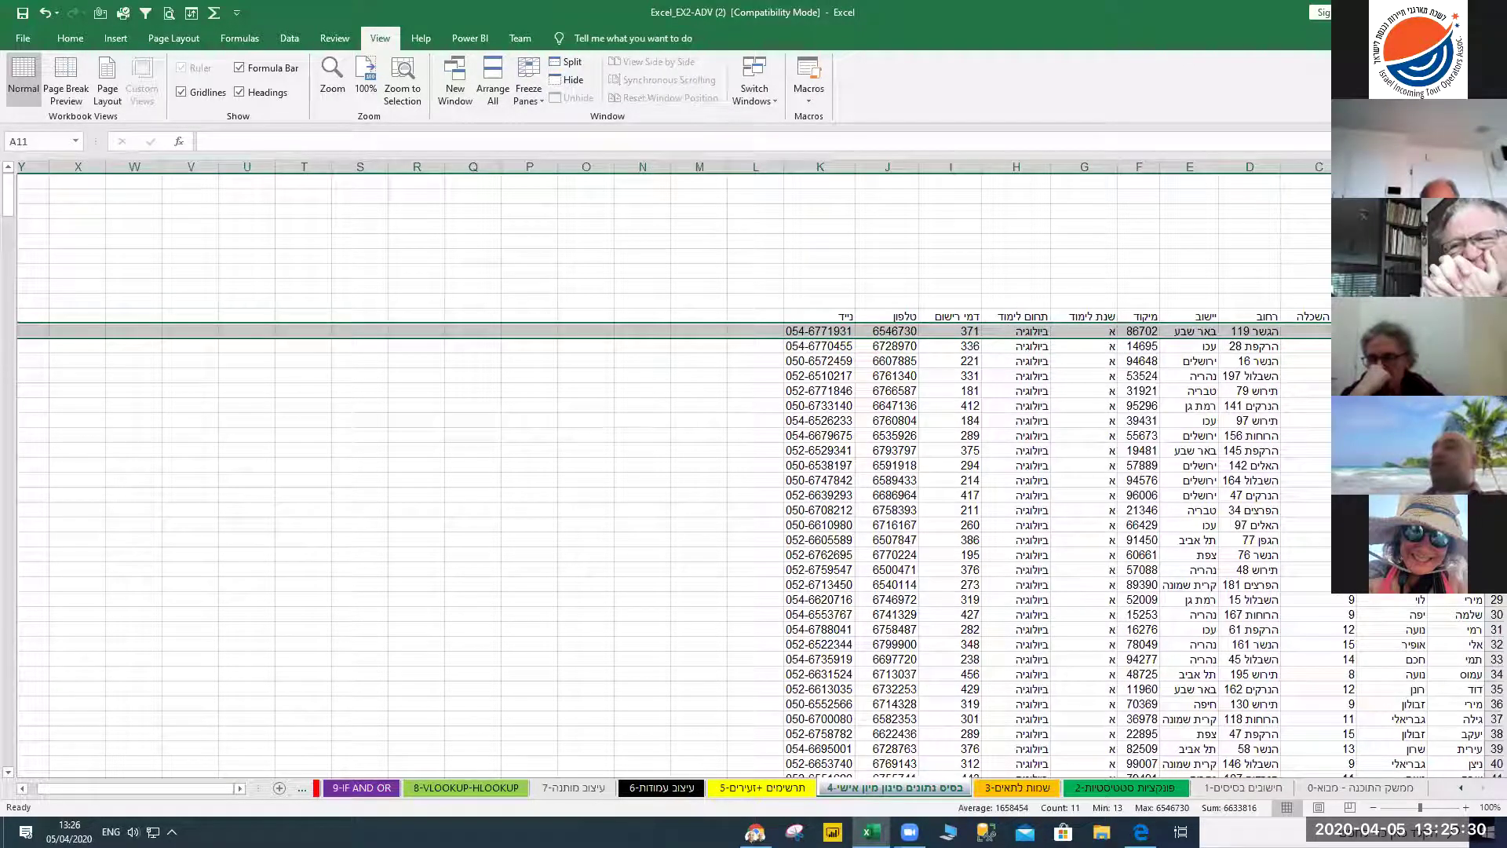
{"action": "left_click", "coordinate": [529, 92]}
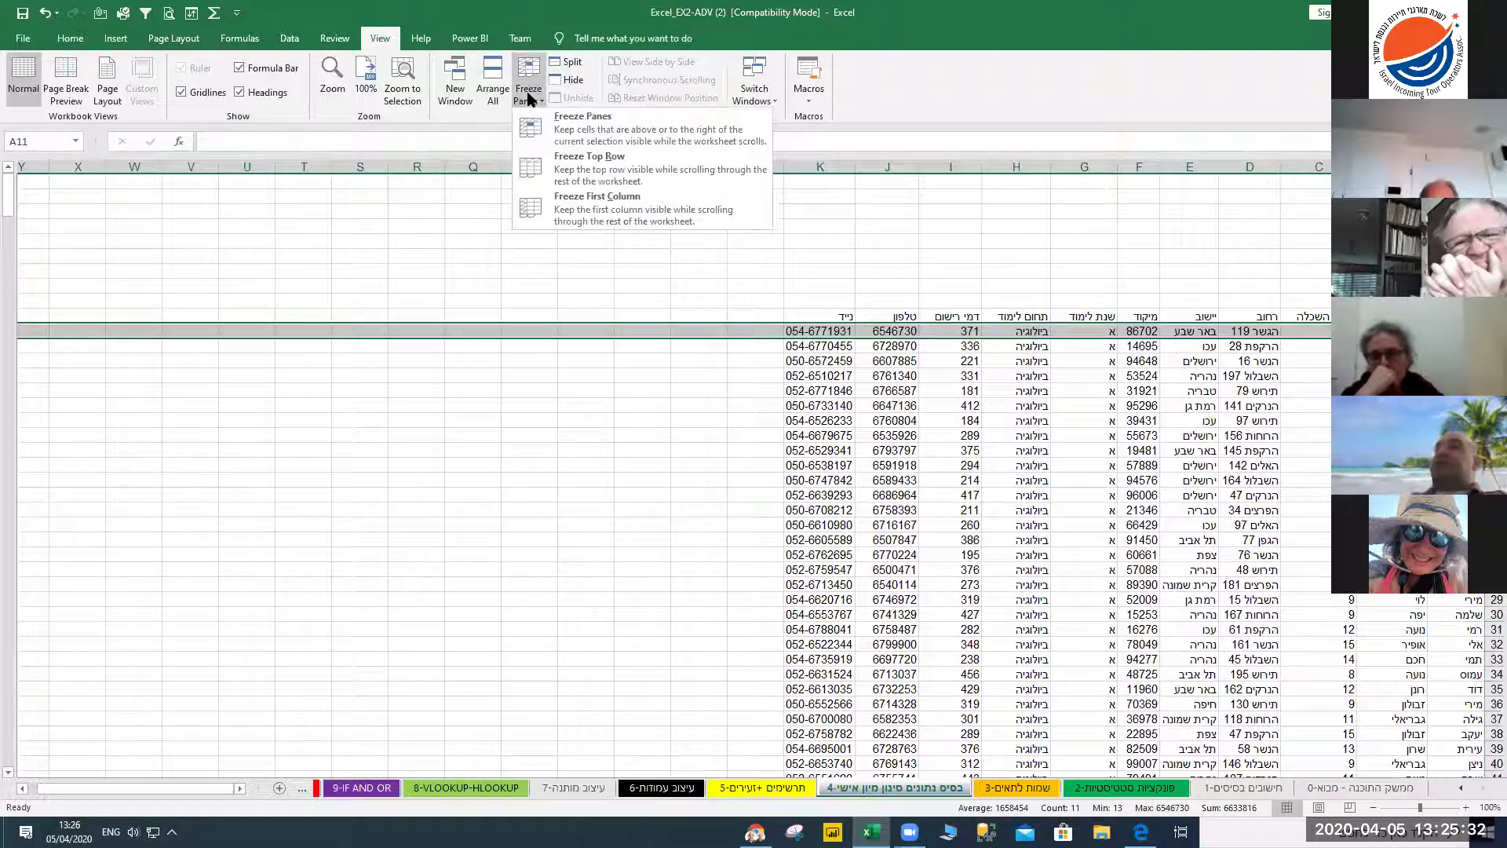
{"action": "left_click", "coordinate": [572, 129]}
{"action": "scroll", "coordinate": [675, 550], "scroll_direction": "down", "scroll_amount": 9}
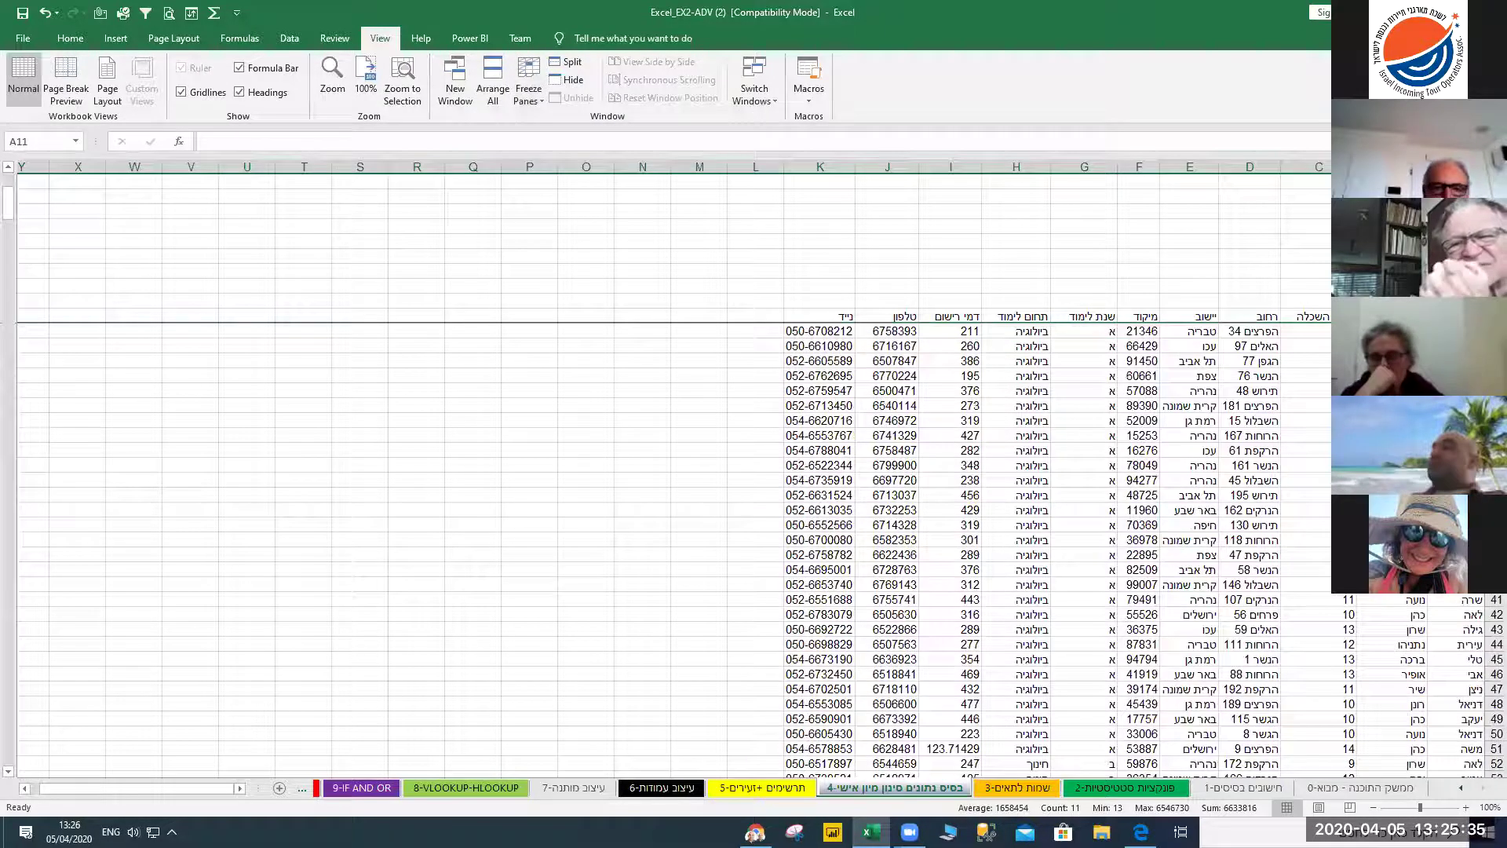
{"action": "scroll", "coordinate": [675, 550], "scroll_direction": "up", "scroll_amount": 9}
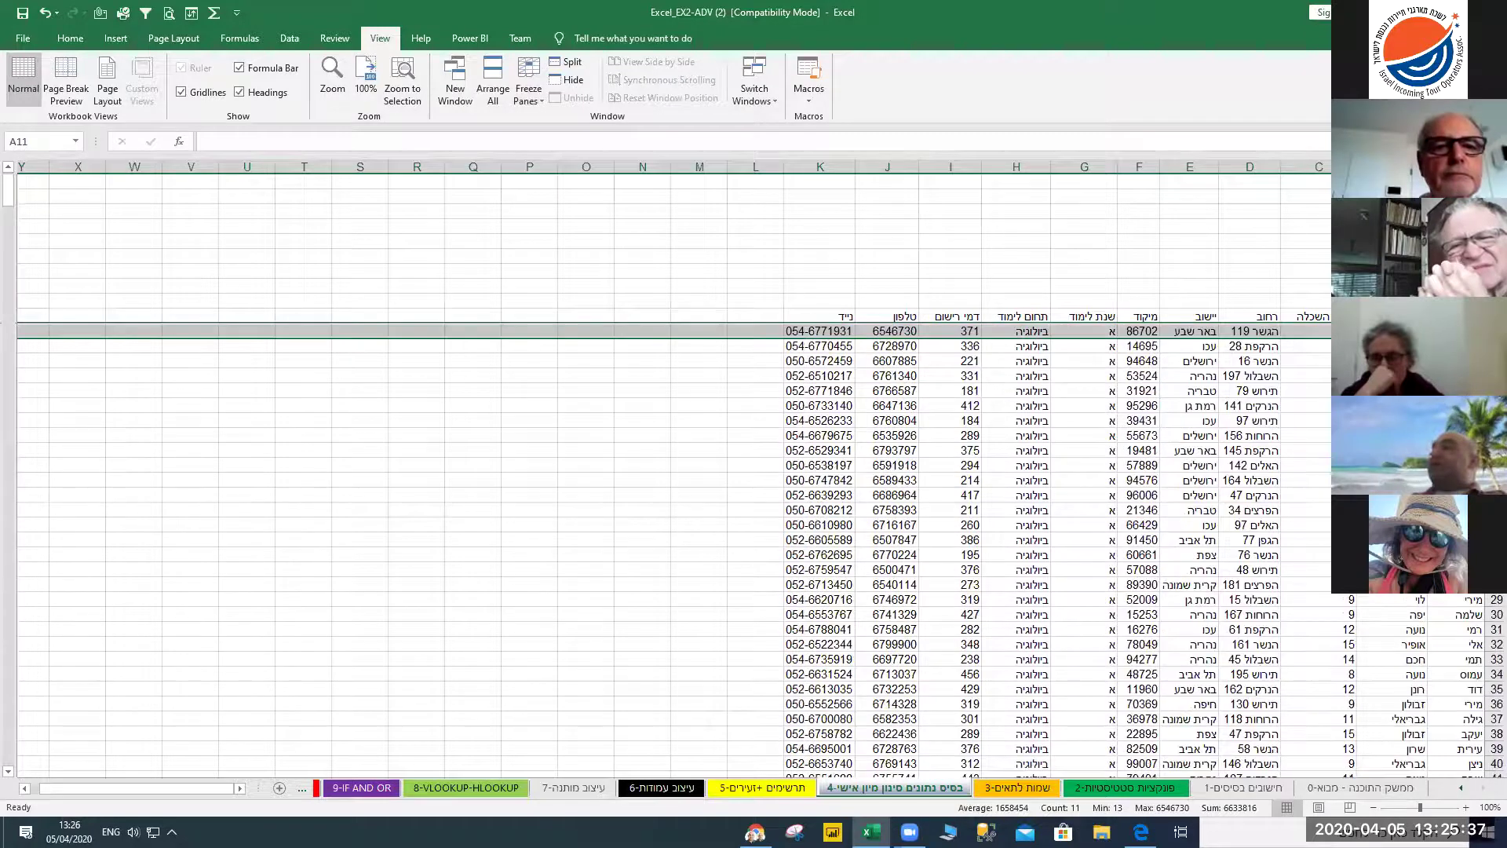
{"action": "scroll", "coordinate": [675, 550], "scroll_direction": "down", "scroll_amount": 1}
{"action": "scroll", "coordinate": [675, 550], "scroll_direction": "up", "scroll_amount": 1}
{"action": "left_click", "coordinate": [528, 88]}
{"action": "left_click", "coordinate": [550, 126]}
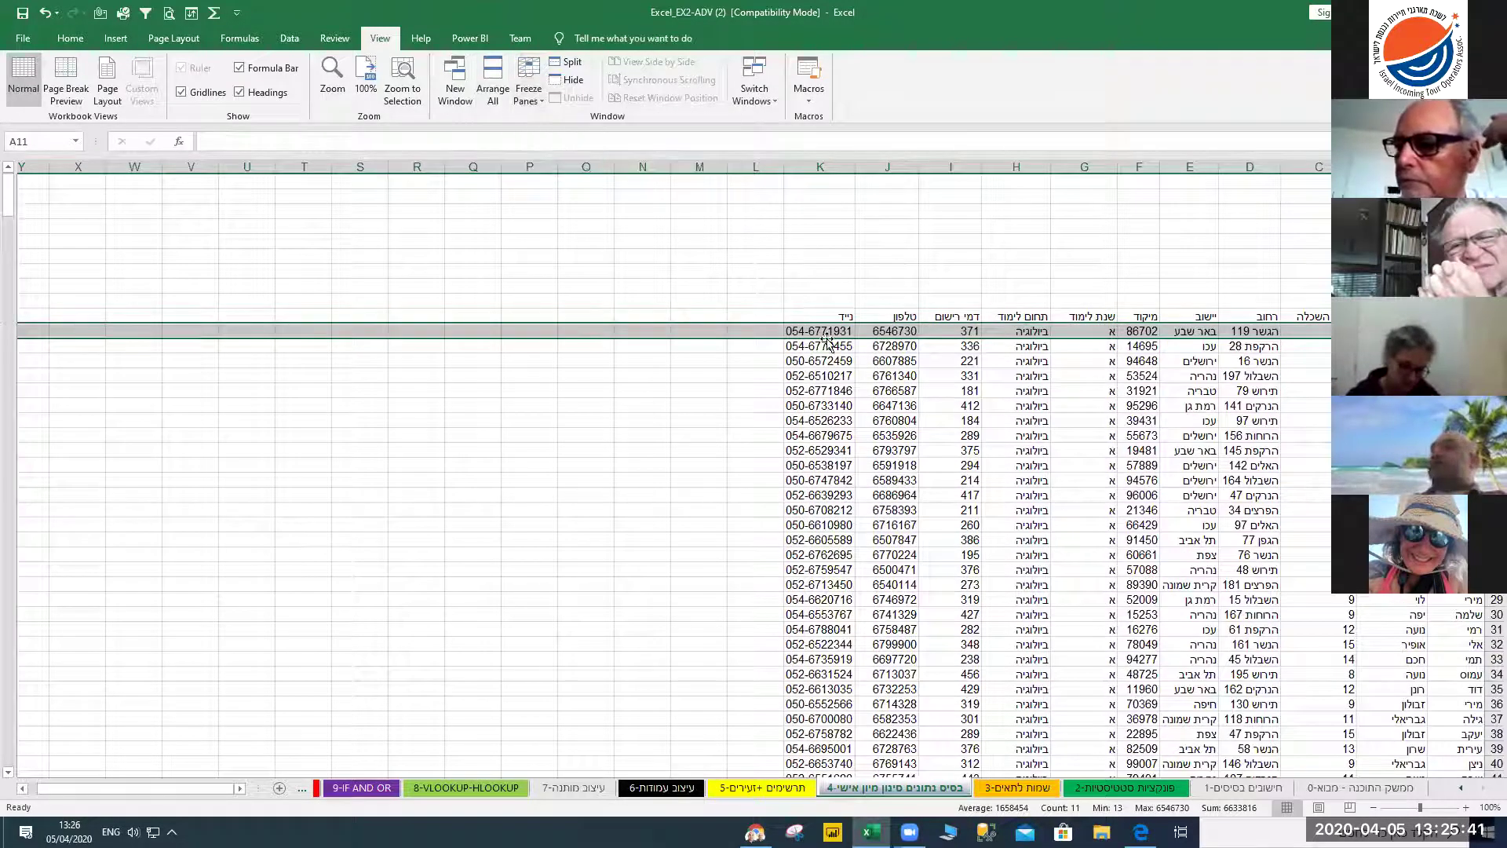
Apply Freeze First Column with F16 selected, and test column A while scrolling the database sideways
{"action": "left_click", "coordinate": [993, 421]}
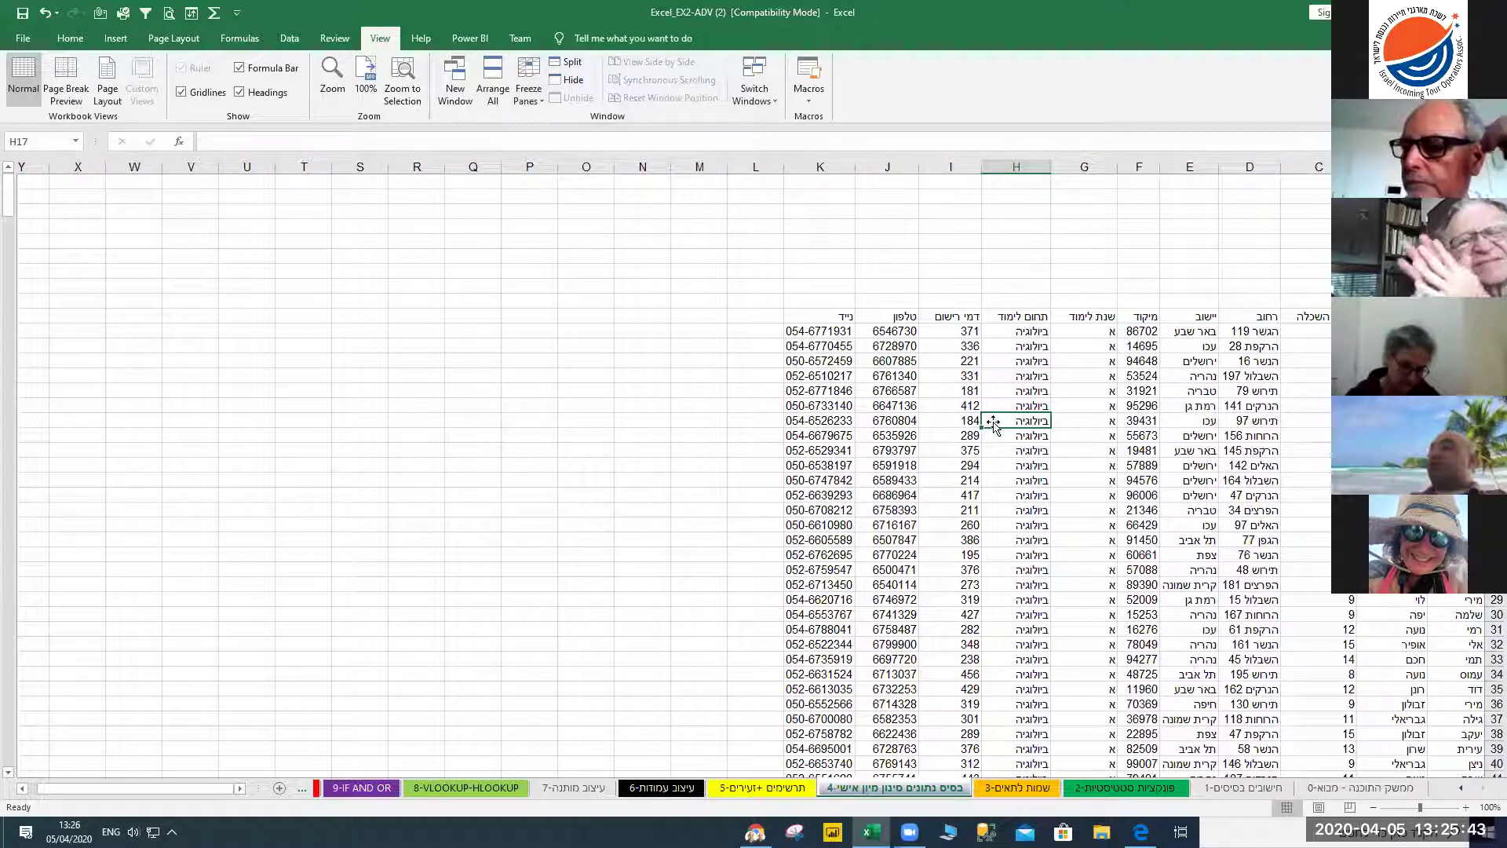
{"action": "left_click", "coordinate": [529, 88]}
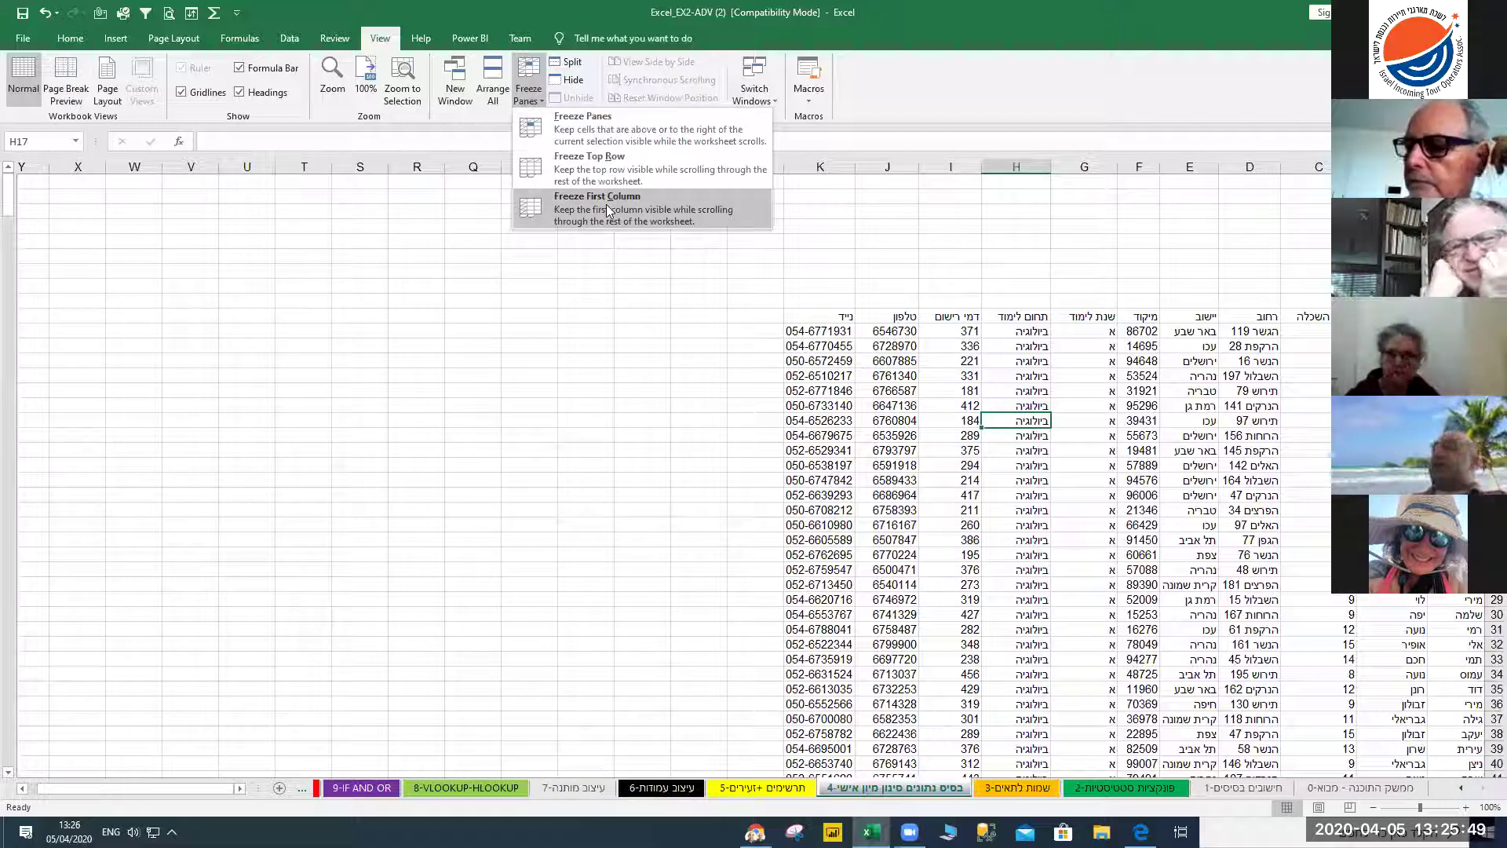
{"action": "left_click", "coordinate": [953, 491]}
{"action": "left_click", "coordinate": [1137, 409]}
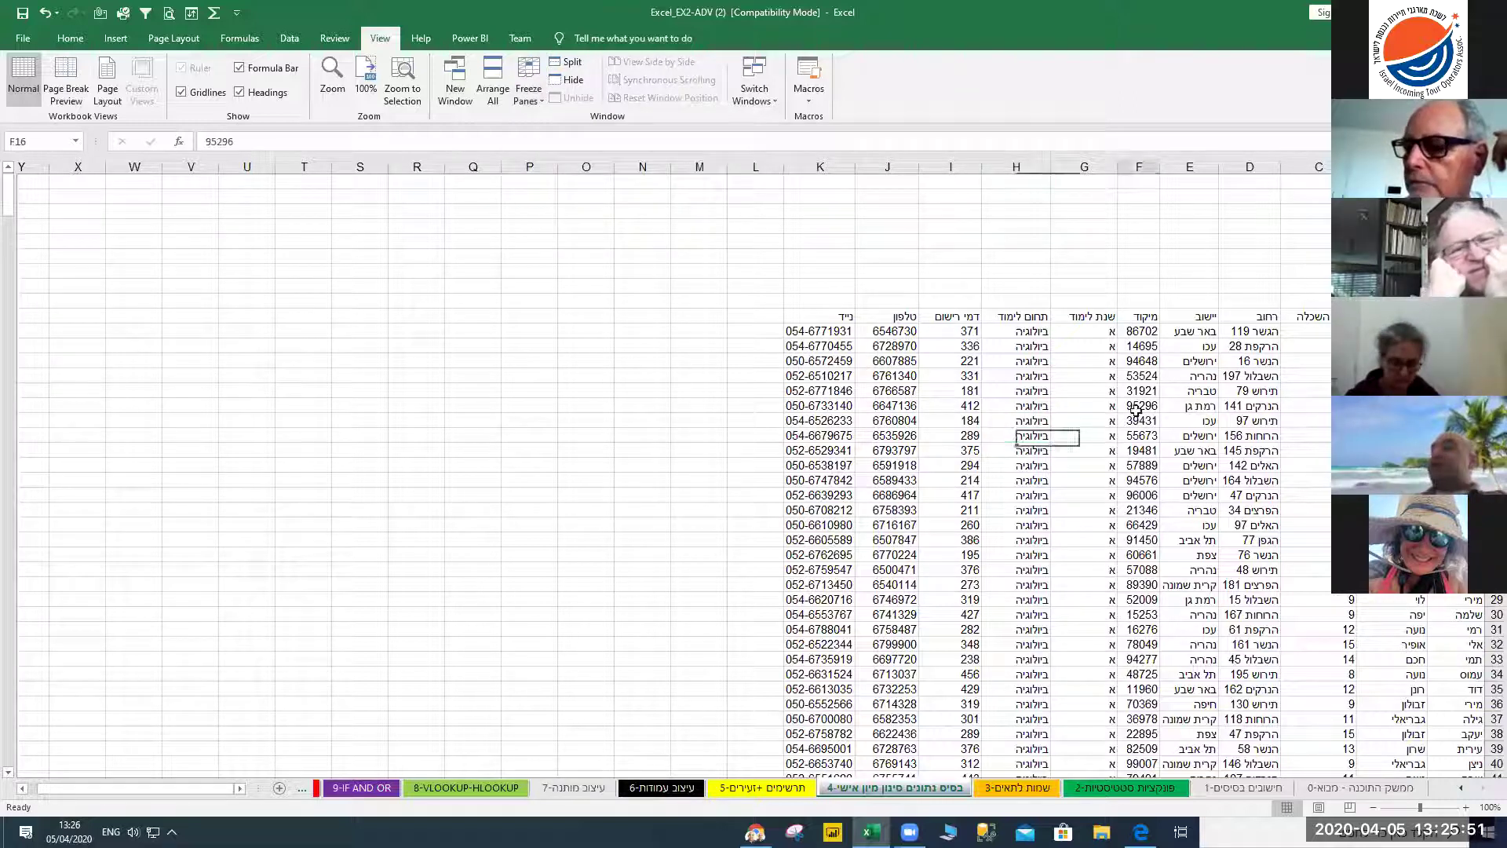
{"action": "left_click", "coordinate": [541, 102]}
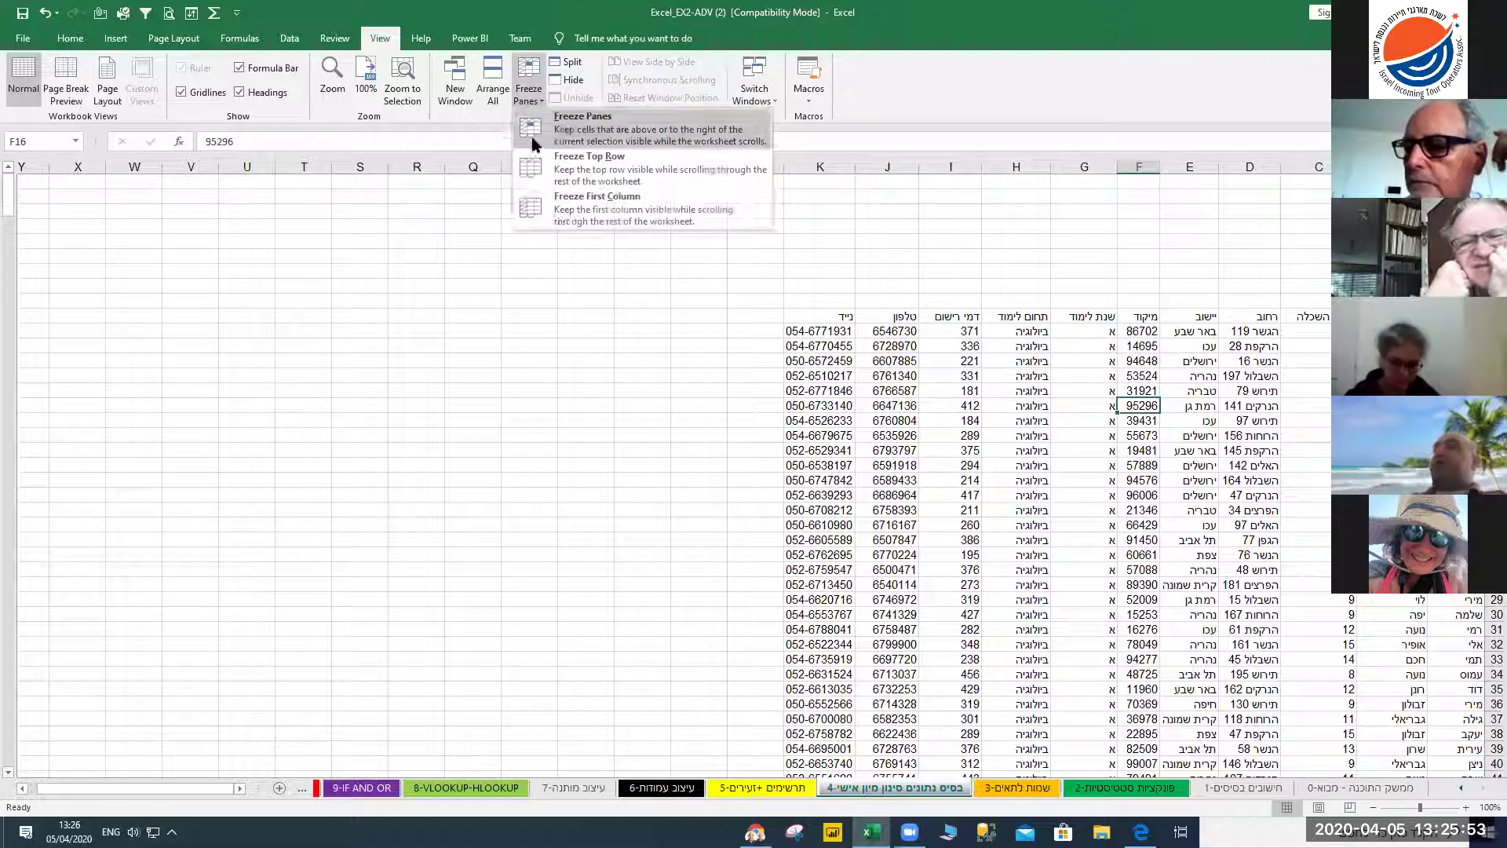
{"action": "left_click", "coordinate": [578, 209]}
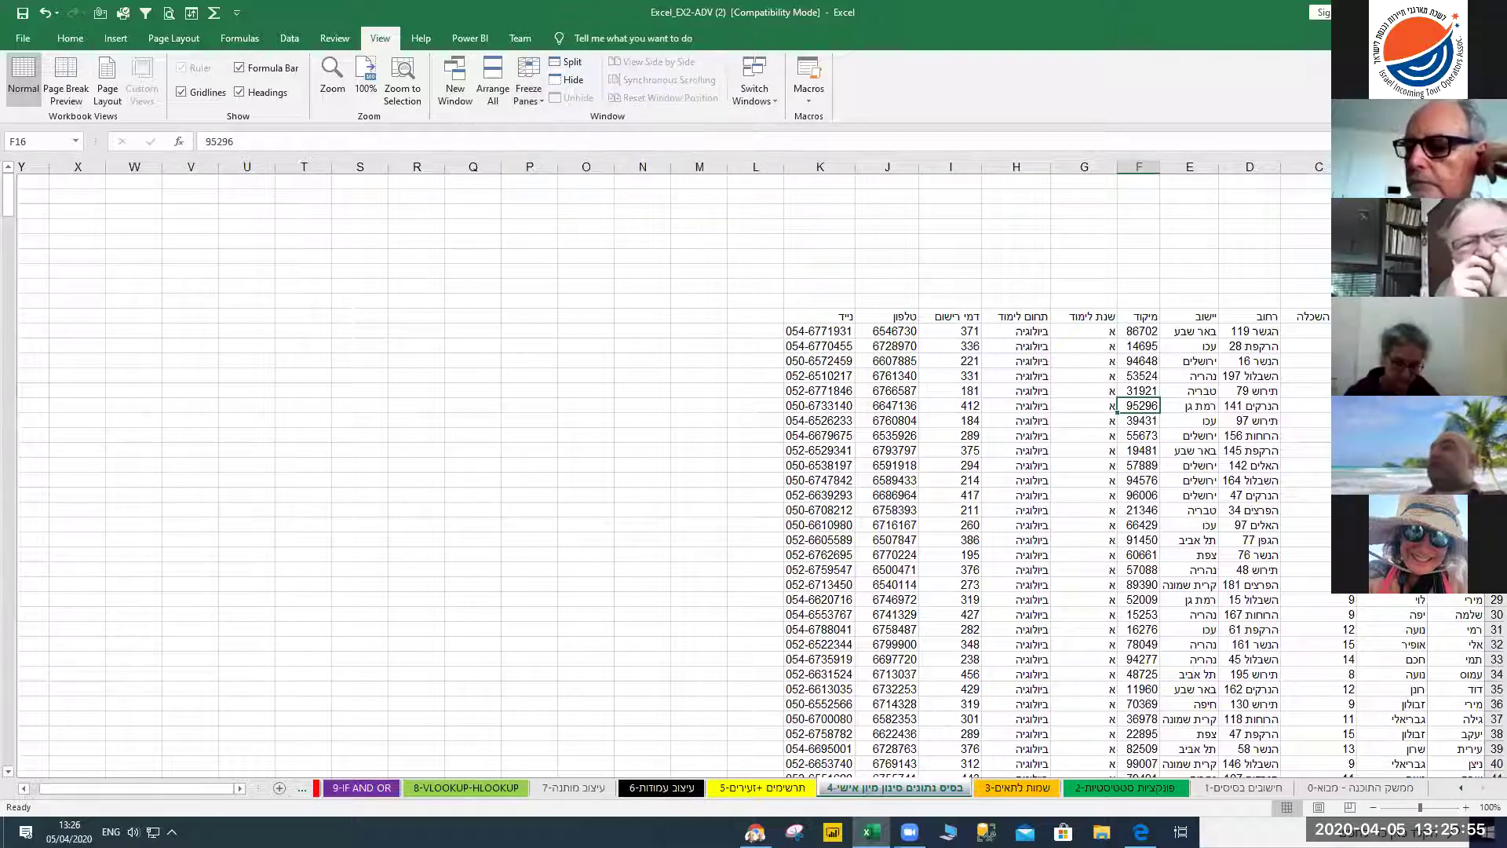
{"action": "left_click", "coordinate": [24, 789]}
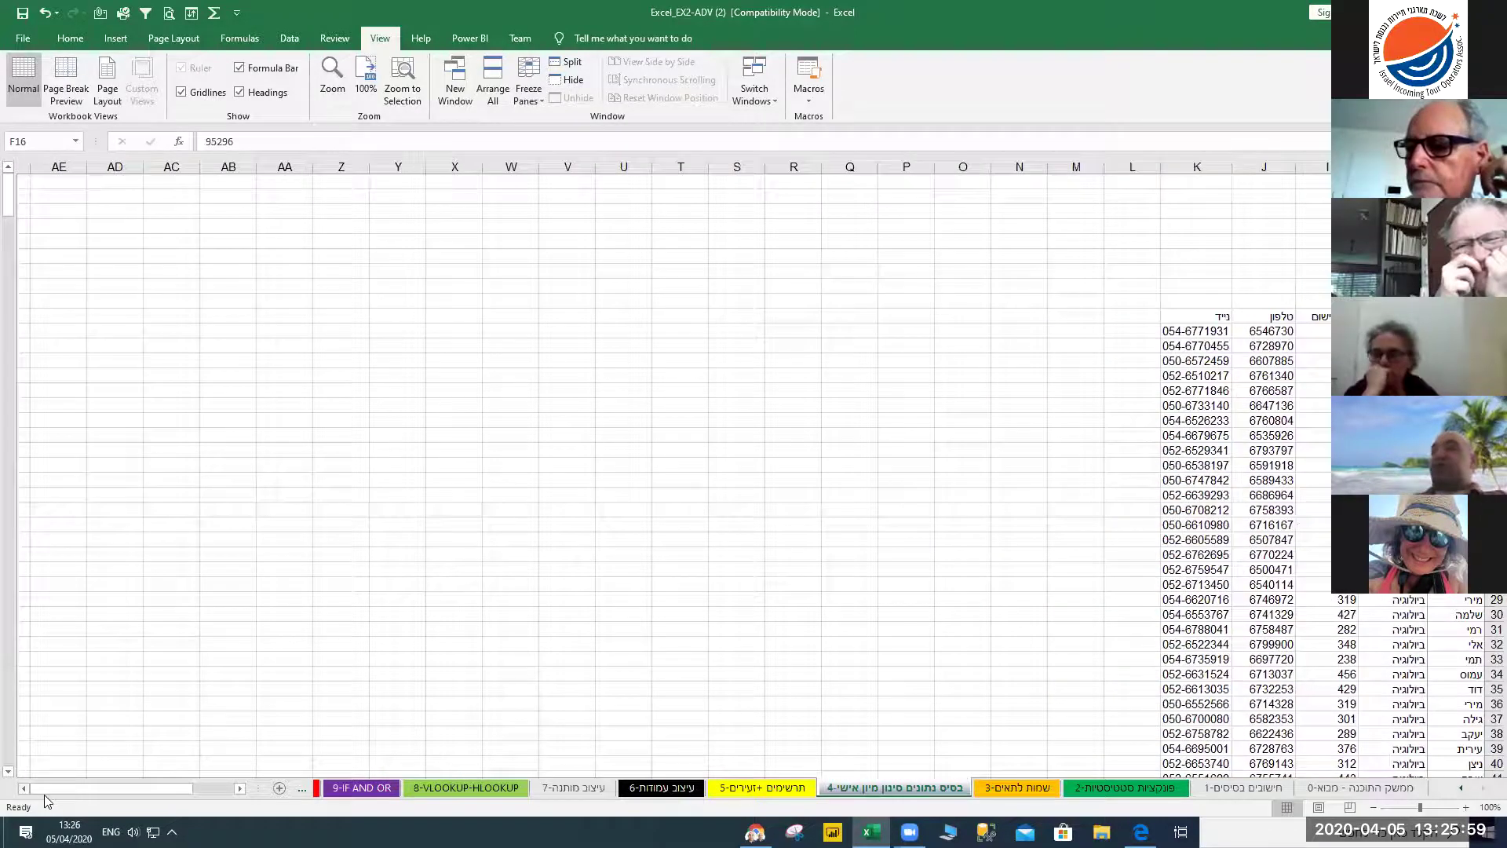
{"action": "left_click_drag", "start_coordinate": [43, 793], "coordinate": [269, 795]}
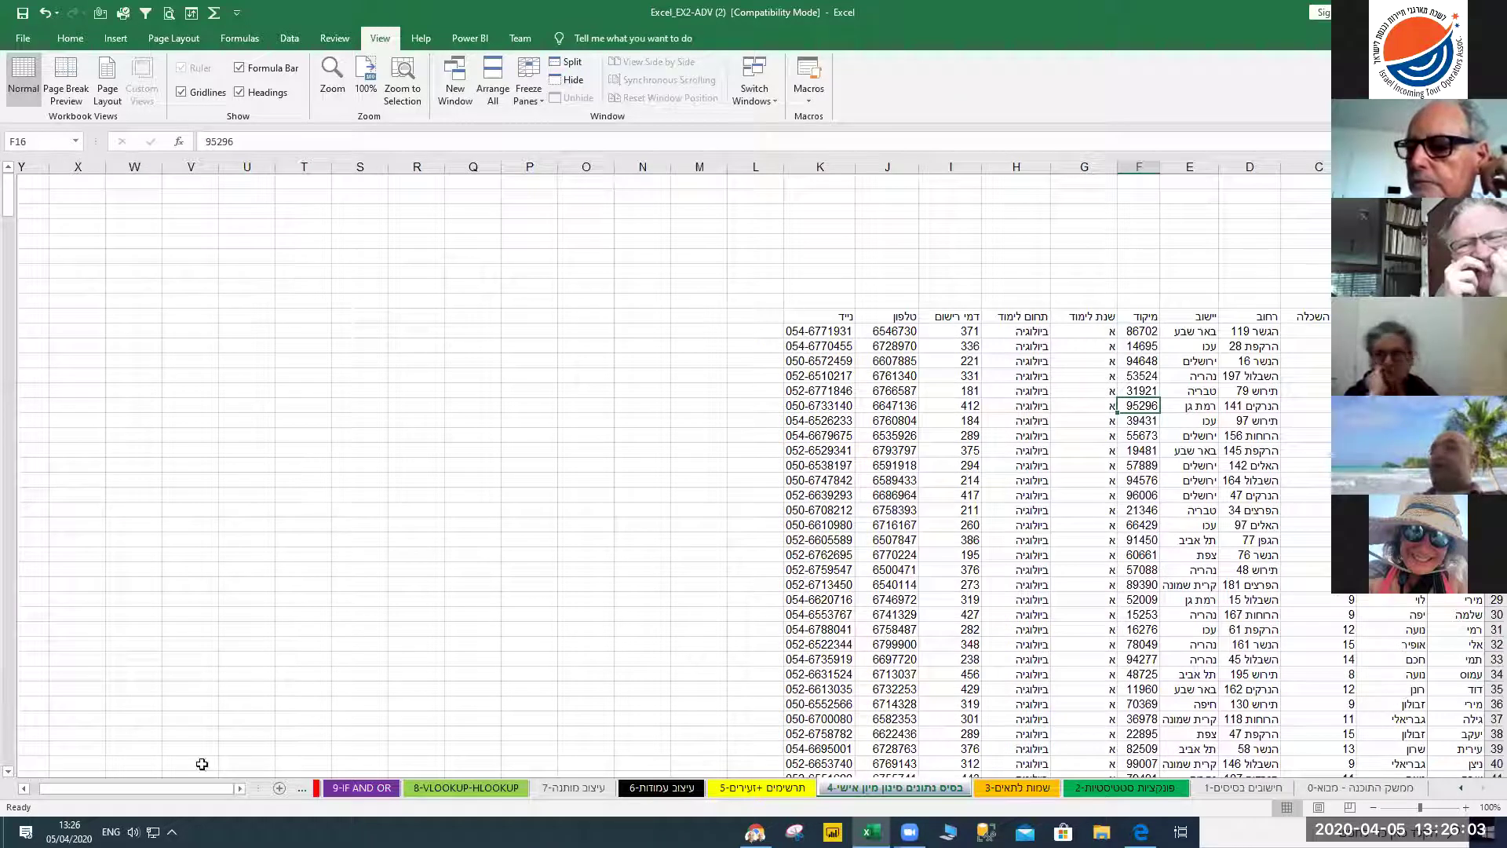
Zoom the sheet to 140% and check the frozen first column again by scrolling sideways
{"action": "left_click", "coordinate": [1465, 808]}
{"action": "left_click", "coordinate": [1465, 808]}
{"action": "left_click", "coordinate": [1464, 808]}
{"action": "left_click", "coordinate": [1465, 807]}
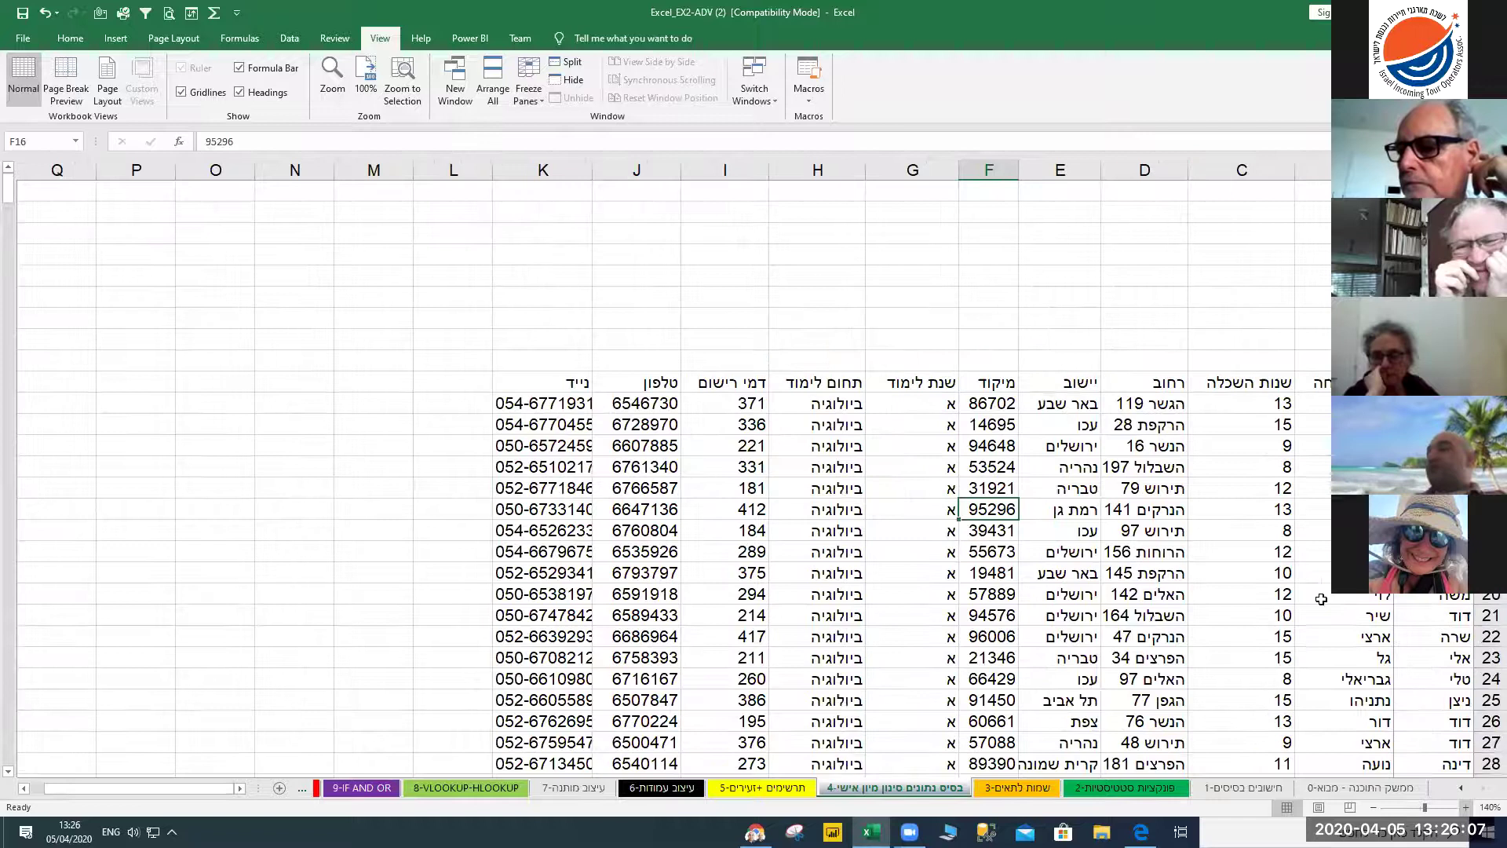
{"action": "scroll", "coordinate": [1319, 567], "scroll_direction": "down", "scroll_amount": 1}
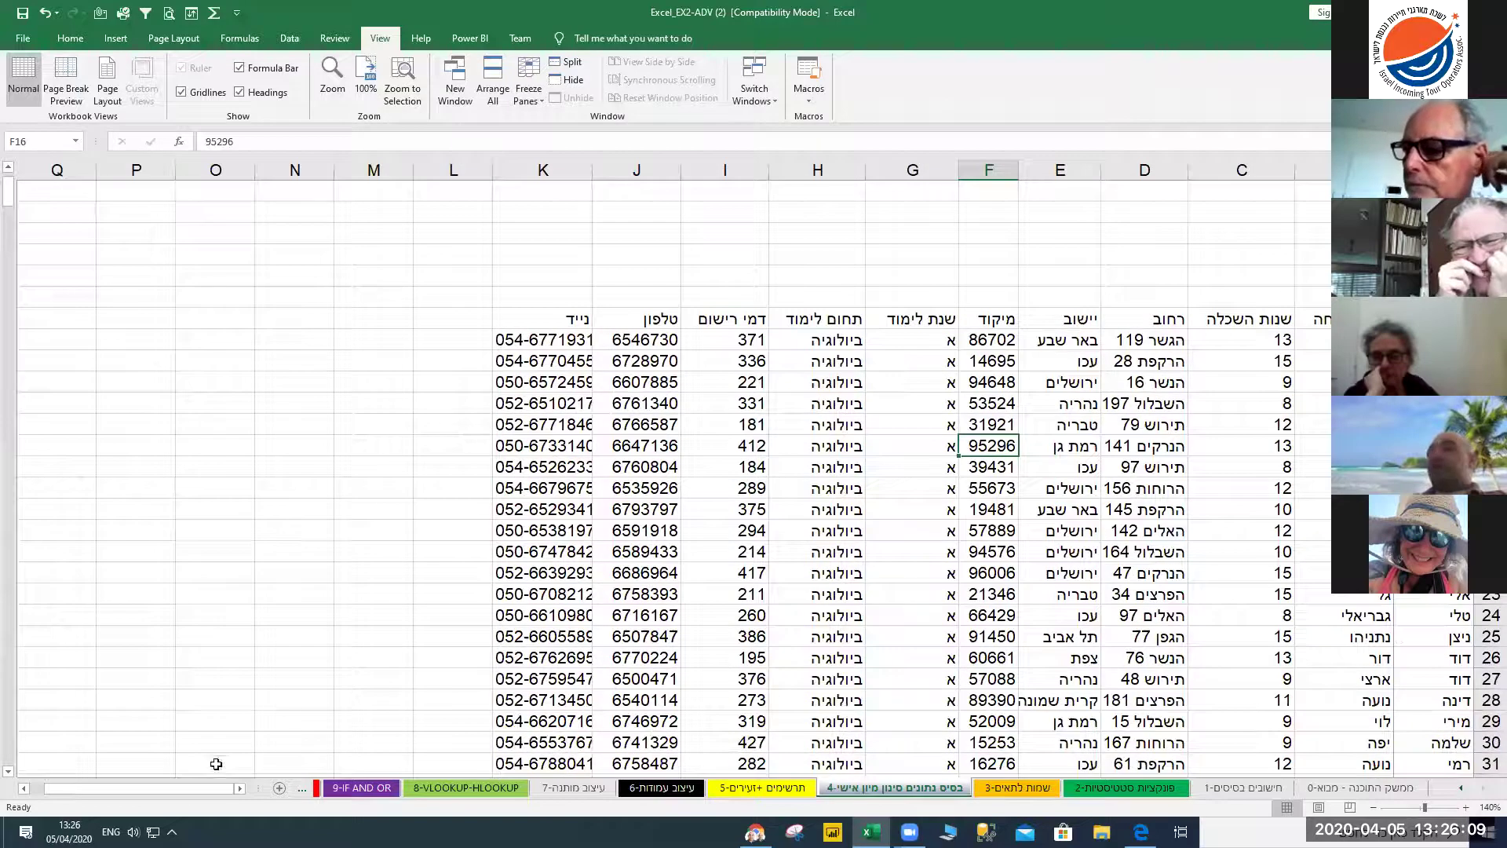
{"action": "left_click", "coordinate": [22, 791]}
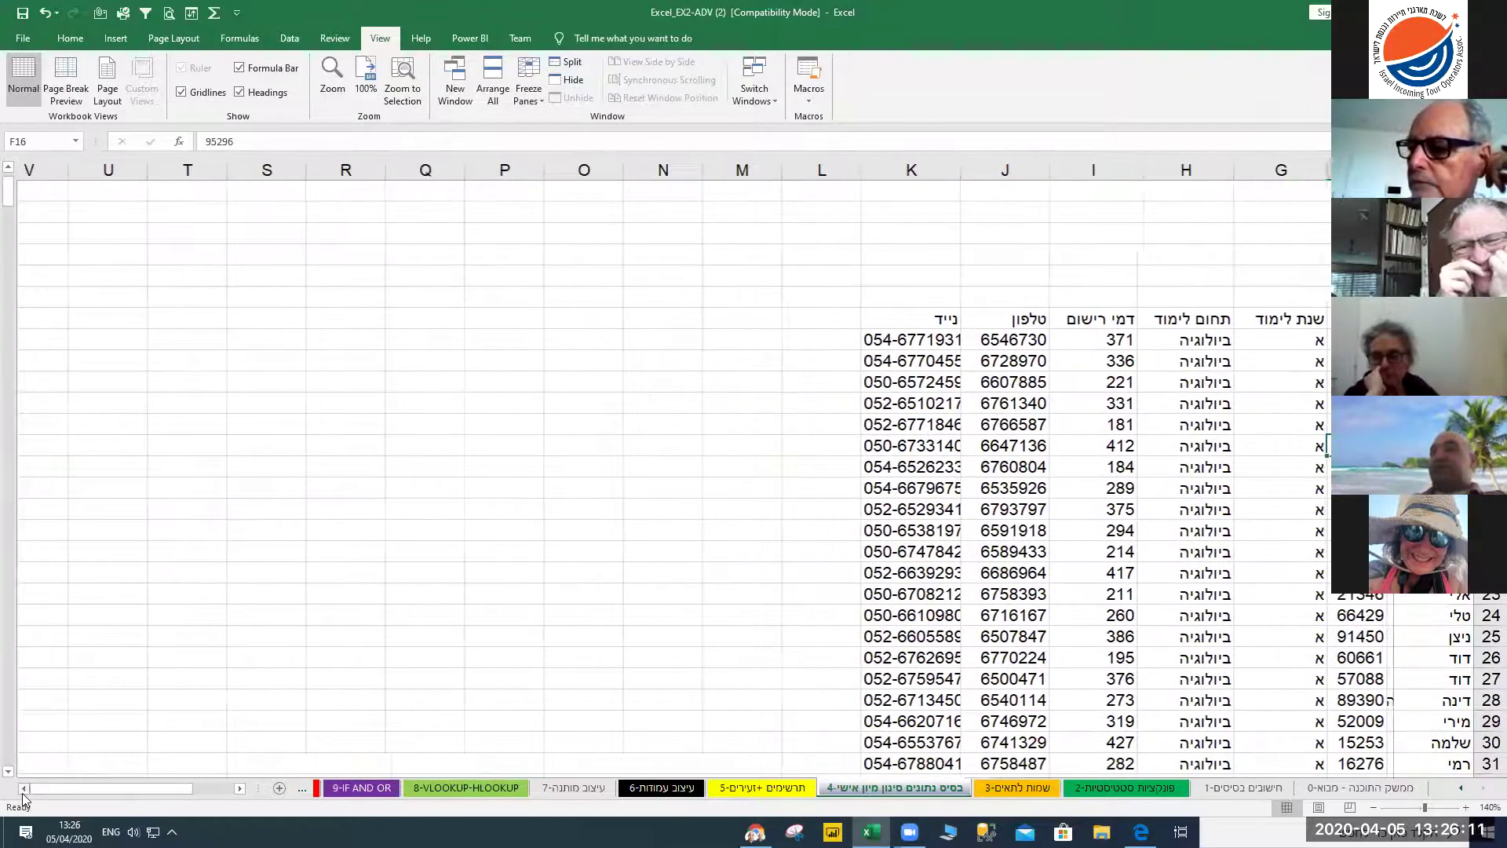
{"action": "left_click_drag", "start_coordinate": [126, 788], "coordinate": [173, 795]}
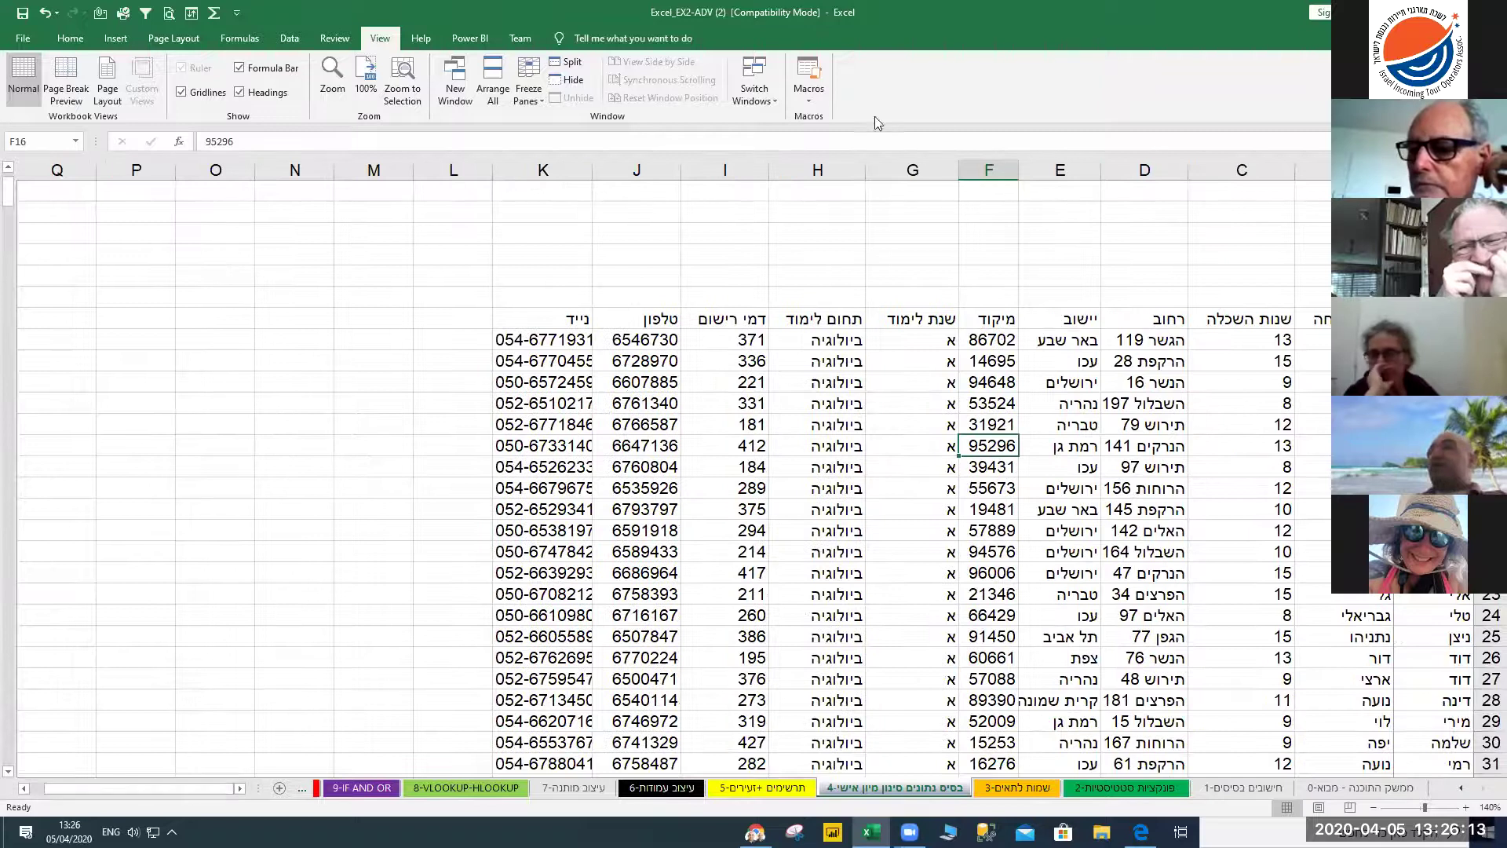
Release the first-column freeze and apply Freeze Panes with column C selected, fixing columns A and B
{"action": "left_click", "coordinate": [539, 96]}
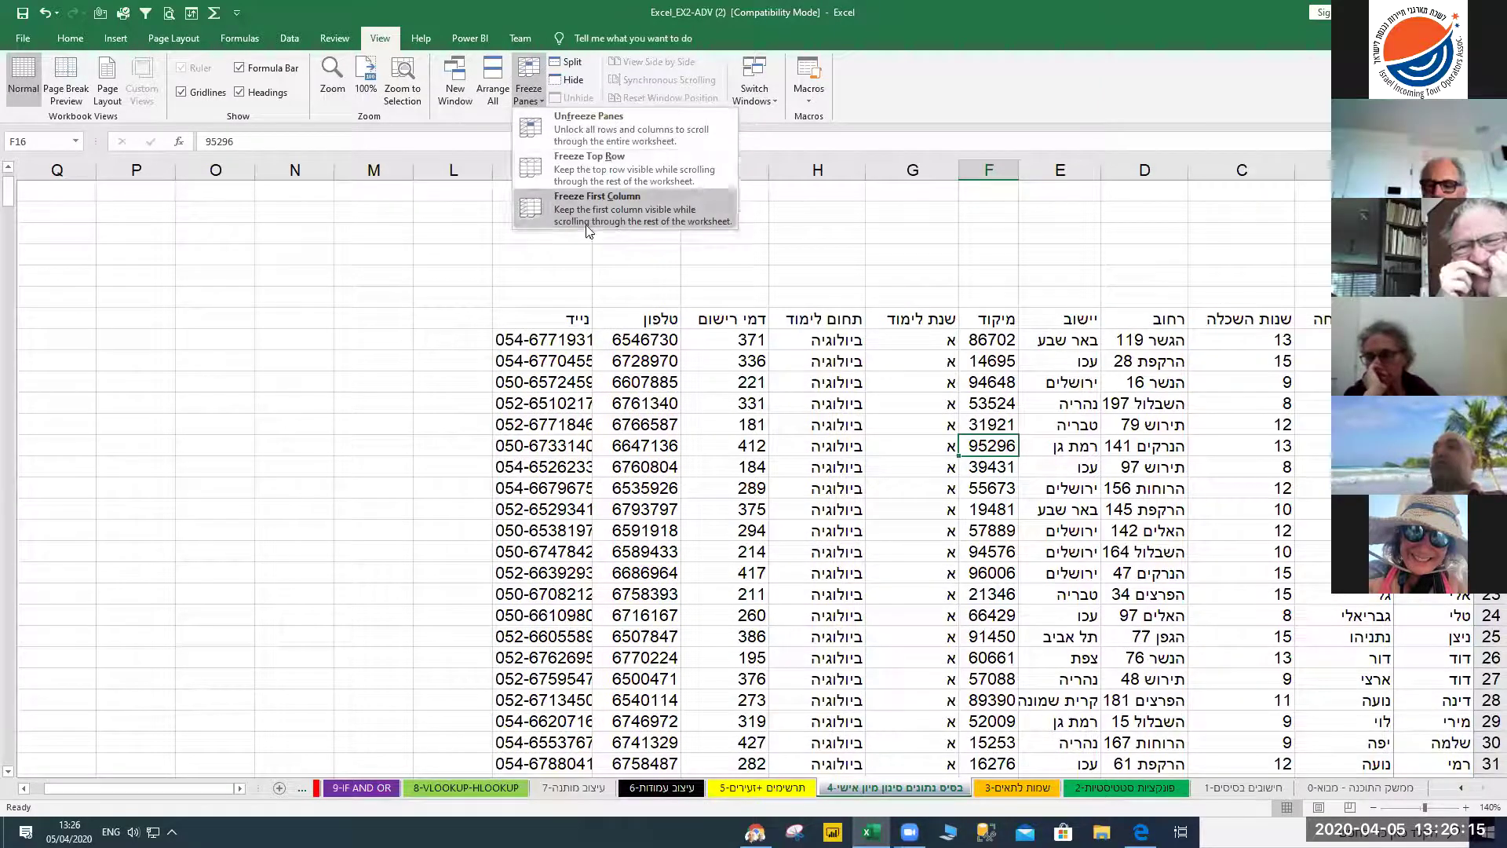
{"action": "left_click", "coordinate": [551, 133]}
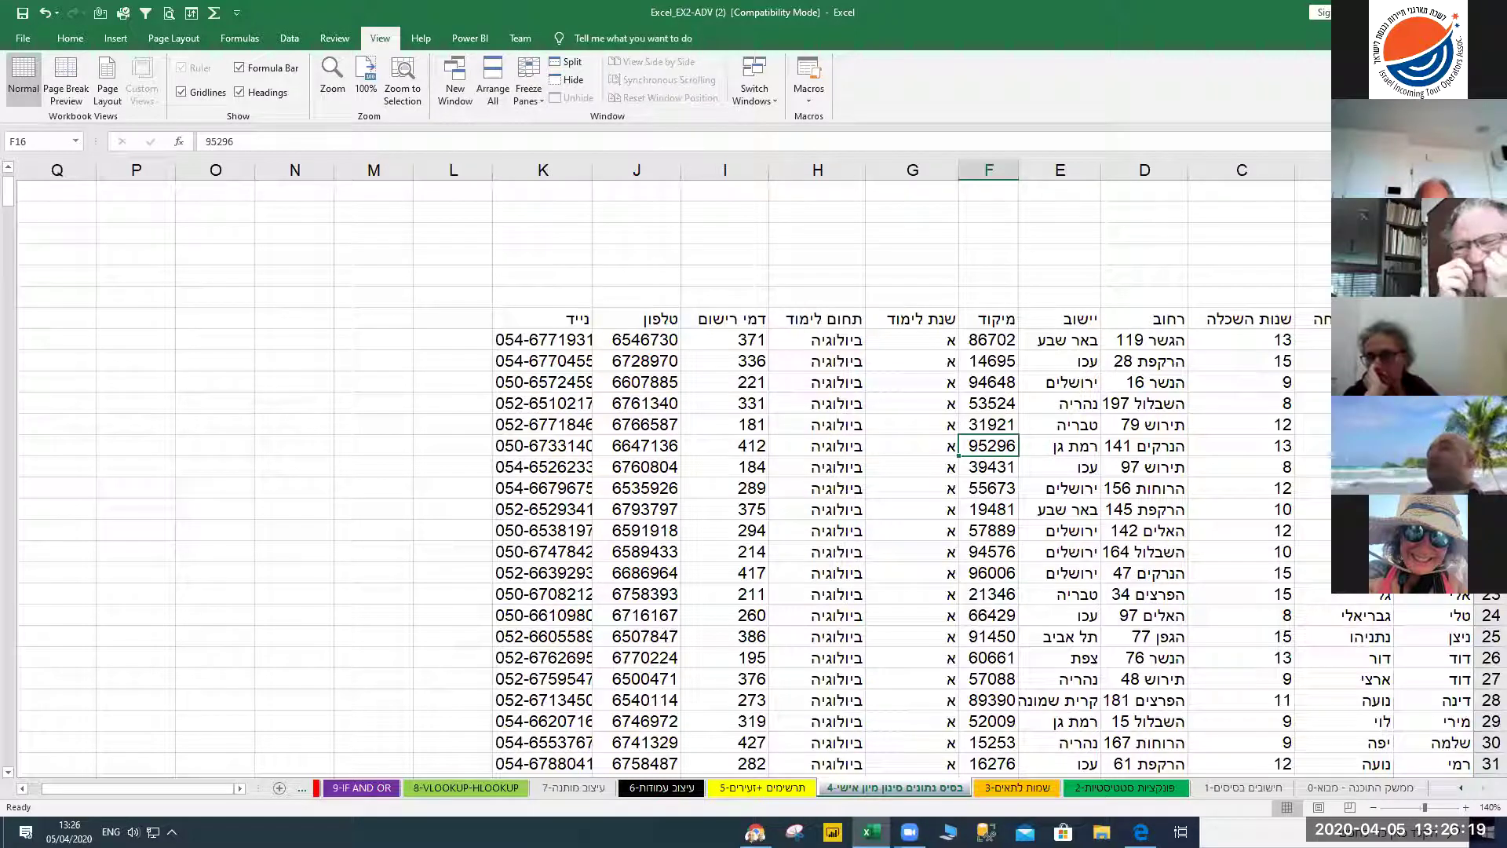
{"action": "left_click", "coordinate": [1240, 157]}
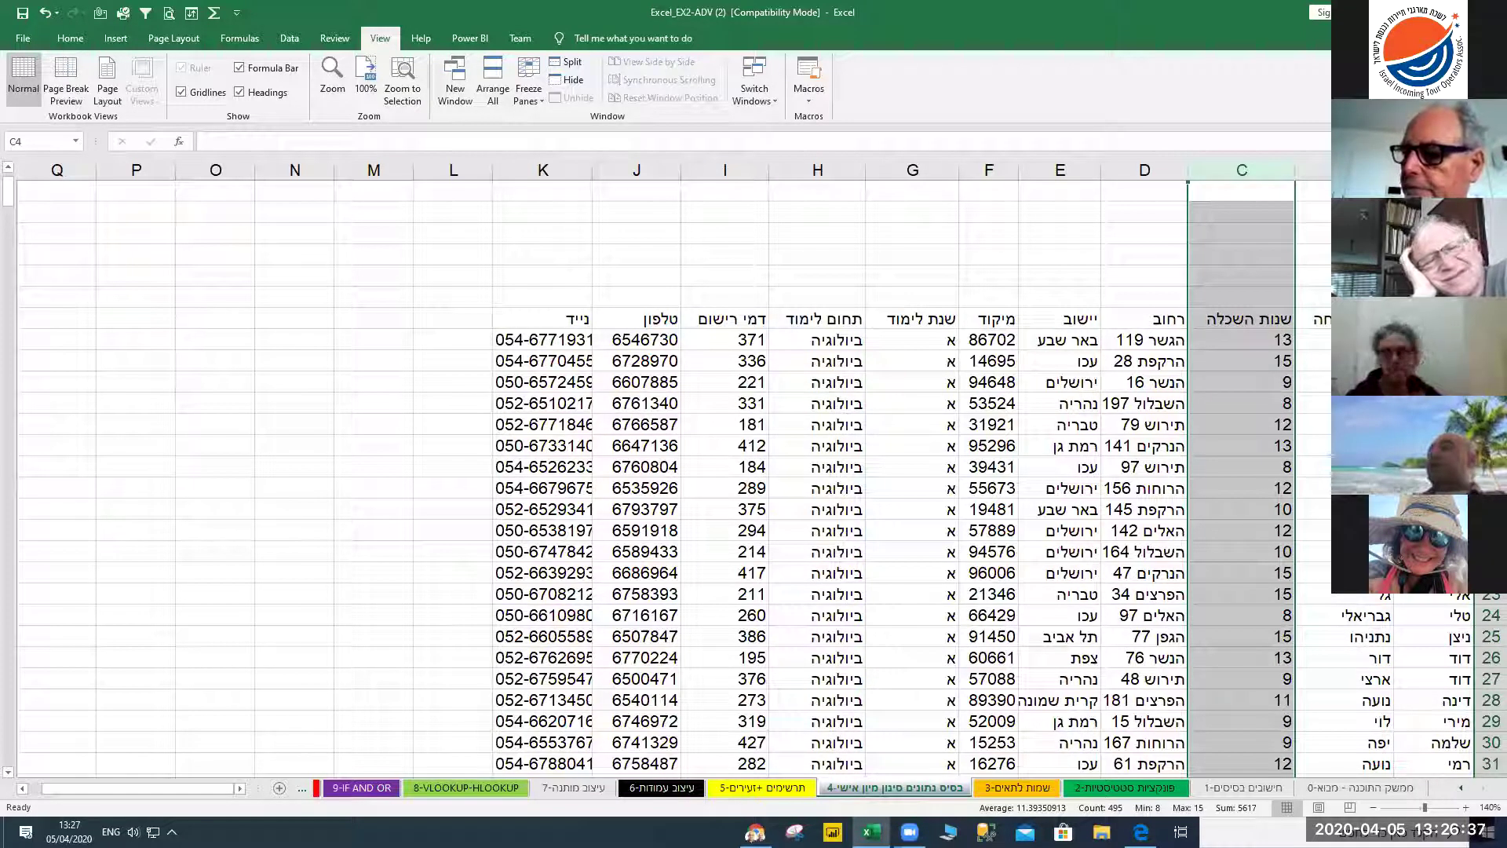
{"action": "left_click", "coordinate": [528, 88]}
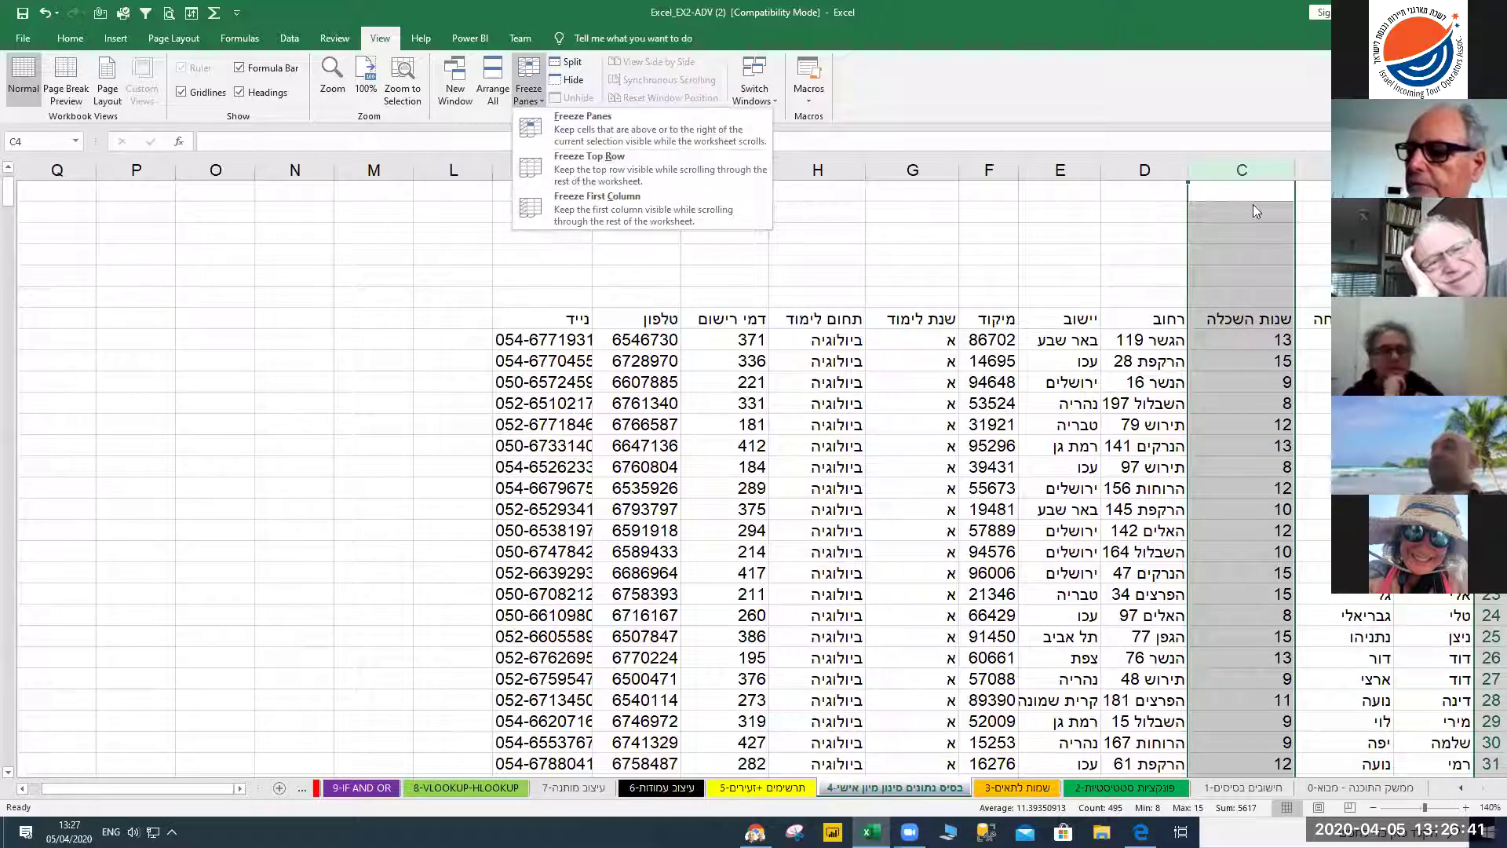
{"action": "left_click", "coordinate": [1240, 168]}
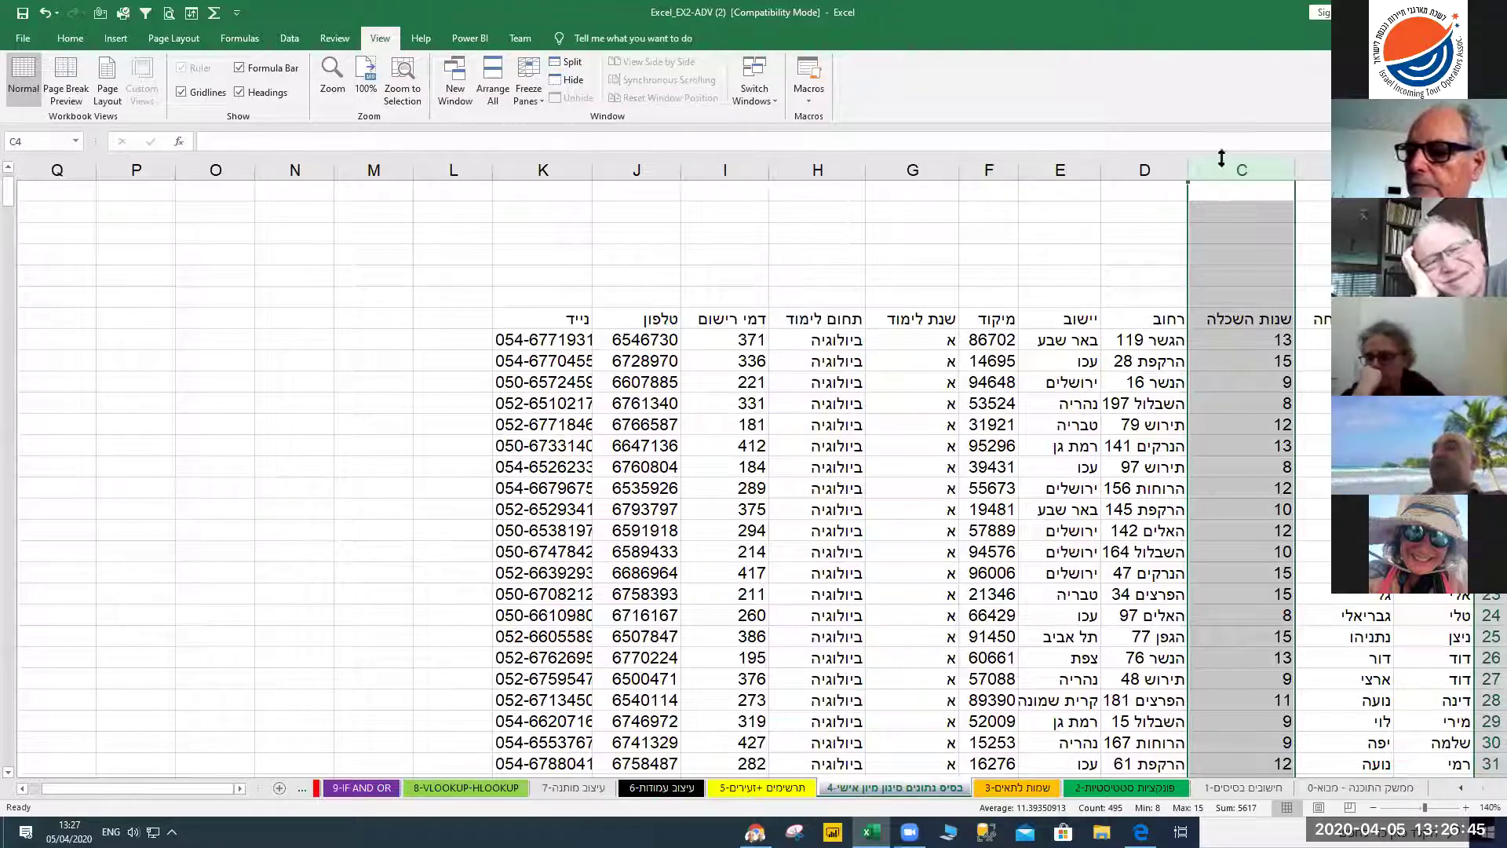
{"action": "left_click", "coordinate": [526, 100]}
{"action": "left_click", "coordinate": [591, 146]}
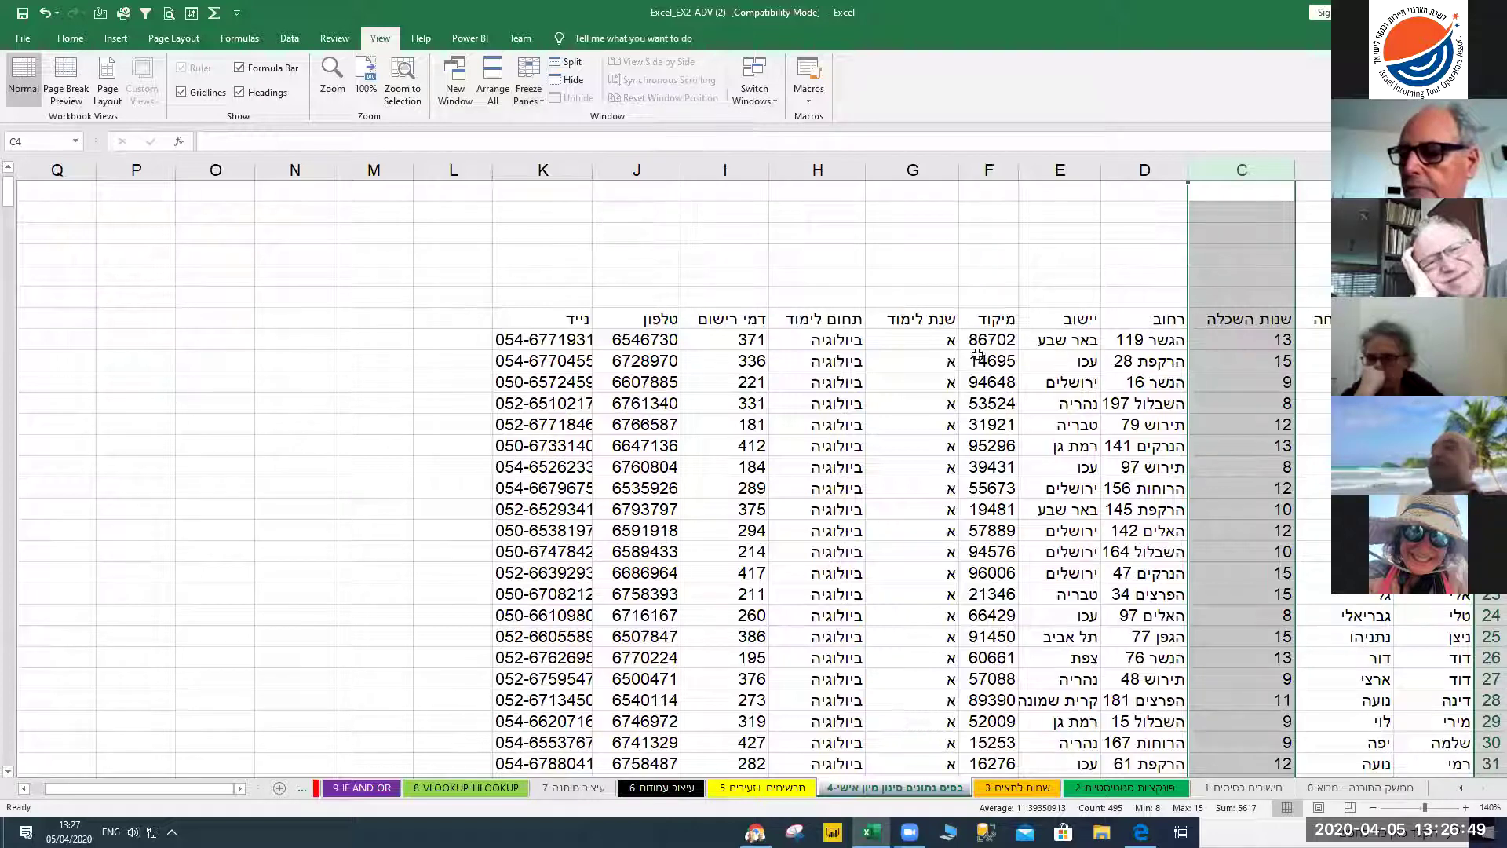
{"action": "left_click", "coordinate": [1165, 468]}
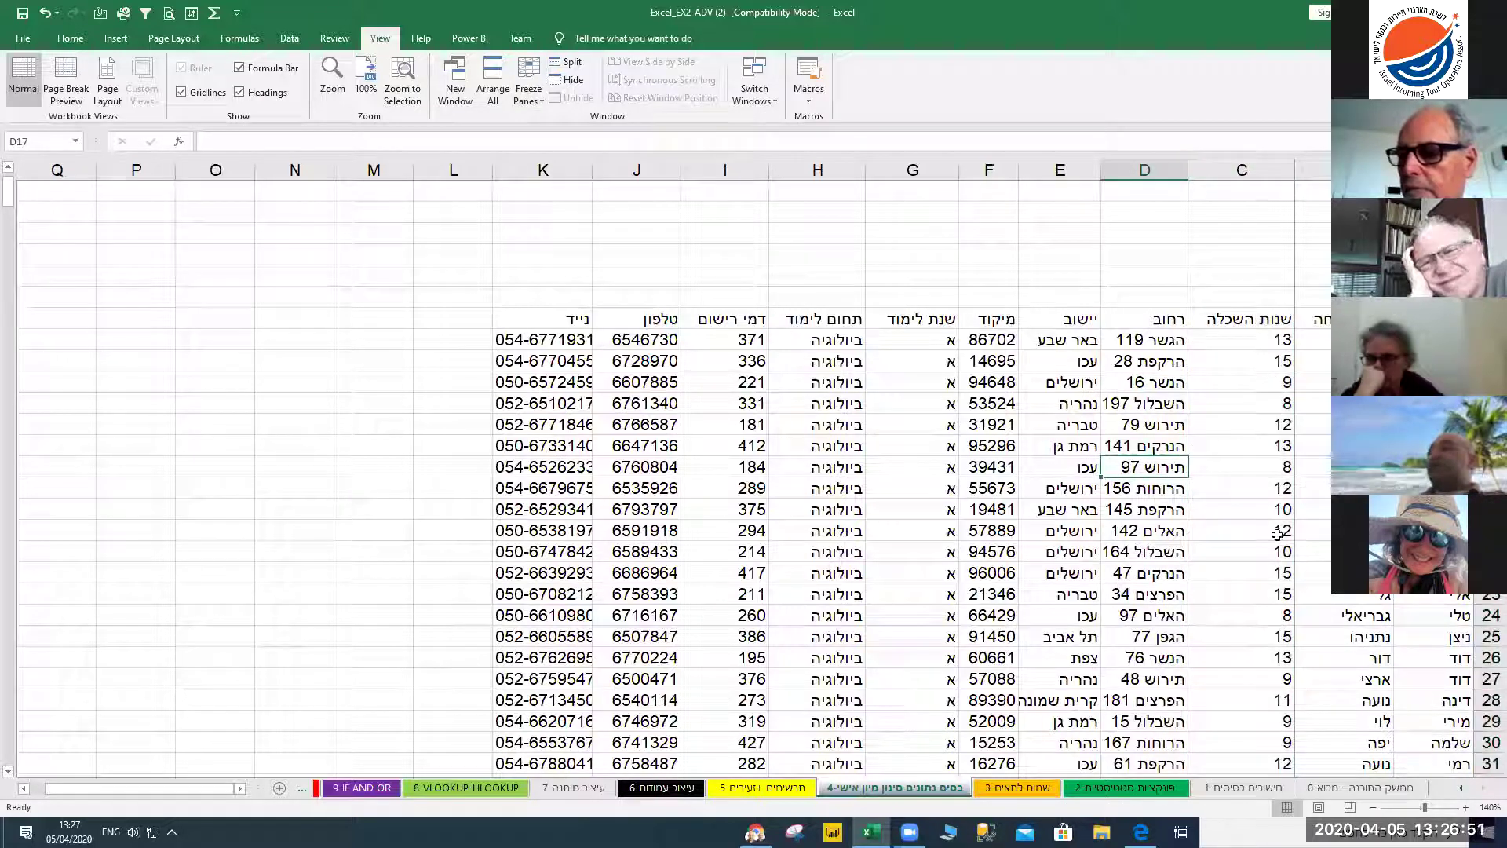
Test the frozen columns A and B by scrolling the records sideways and down, and unfreeze the panes
{"action": "left_click", "coordinate": [25, 790]}
{"action": "left_click_drag", "start_coordinate": [24, 790], "coordinate": [25, 790]}
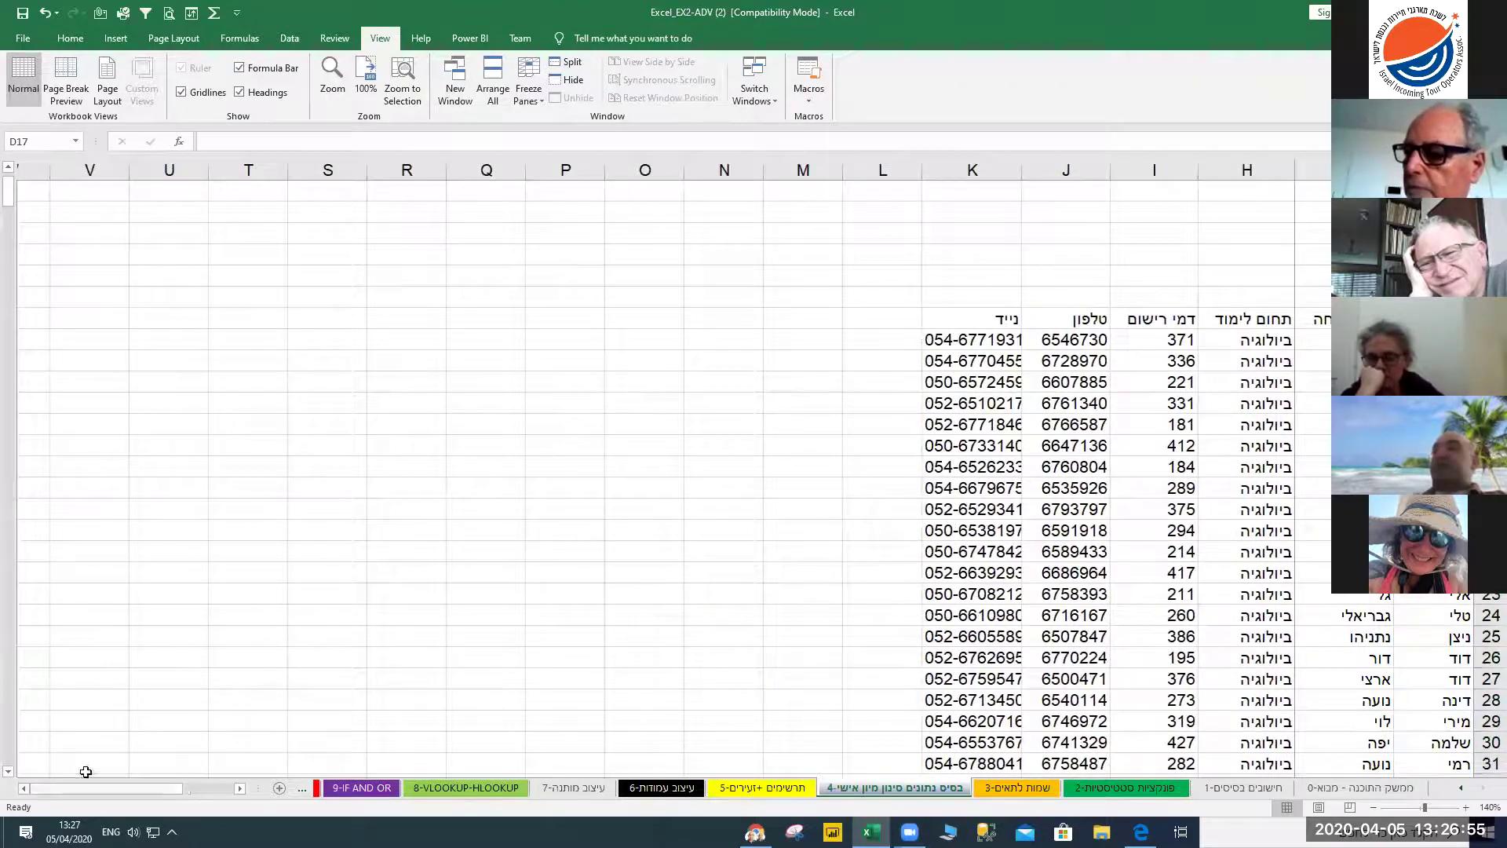
{"action": "left_click_drag", "start_coordinate": [124, 788], "coordinate": [222, 792]}
{"action": "scroll", "coordinate": [1040, 525], "scroll_direction": "down", "scroll_amount": 1}
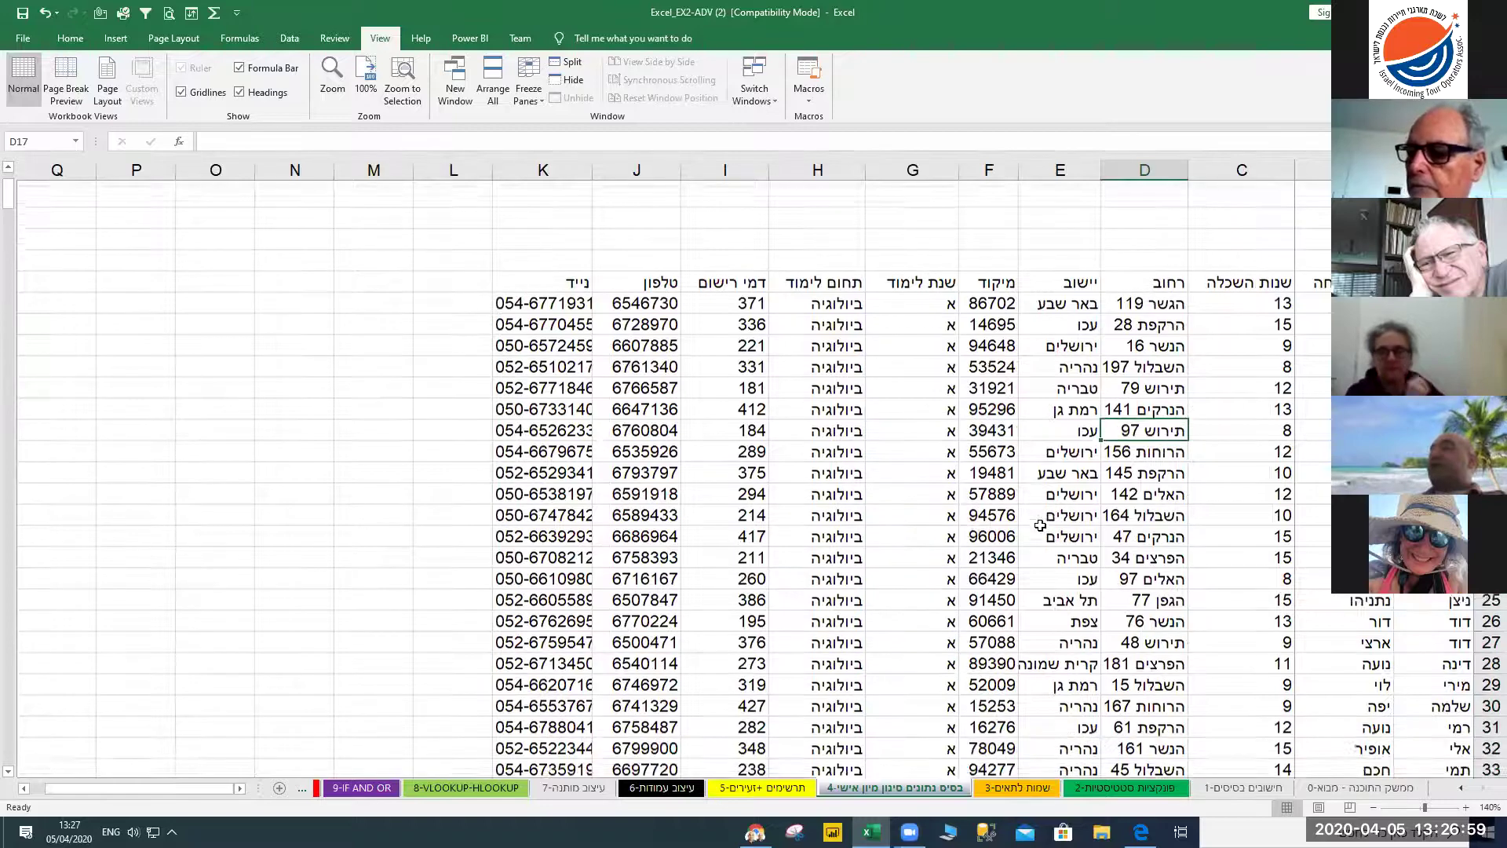
{"action": "scroll", "coordinate": [1041, 525], "scroll_direction": "down", "scroll_amount": 4}
{"action": "scroll", "coordinate": [1043, 527], "scroll_direction": "up", "scroll_amount": 5}
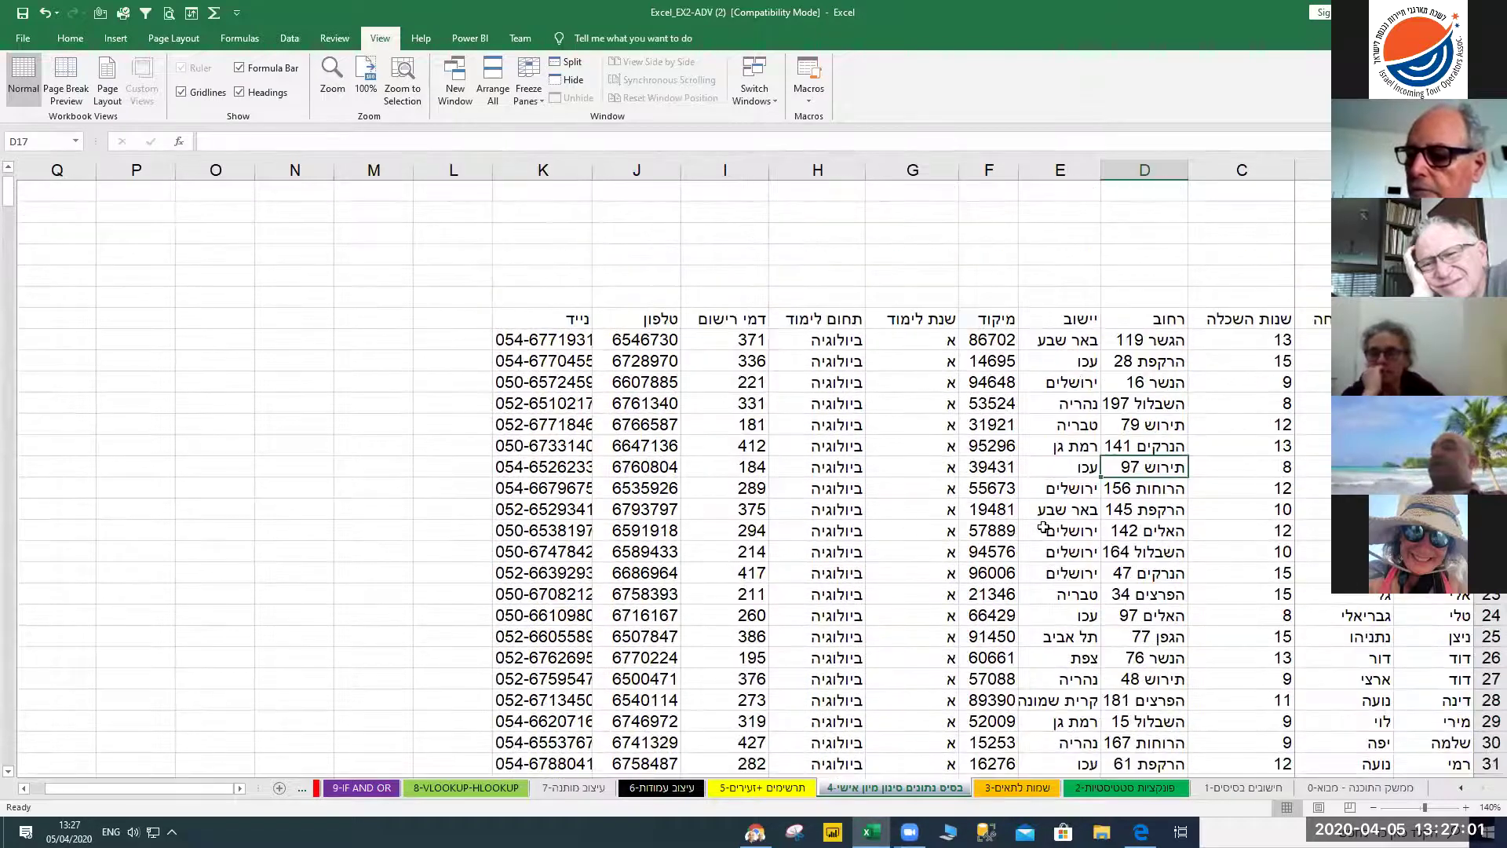
{"action": "scroll", "coordinate": [293, 697], "scroll_direction": "down", "scroll_amount": 3}
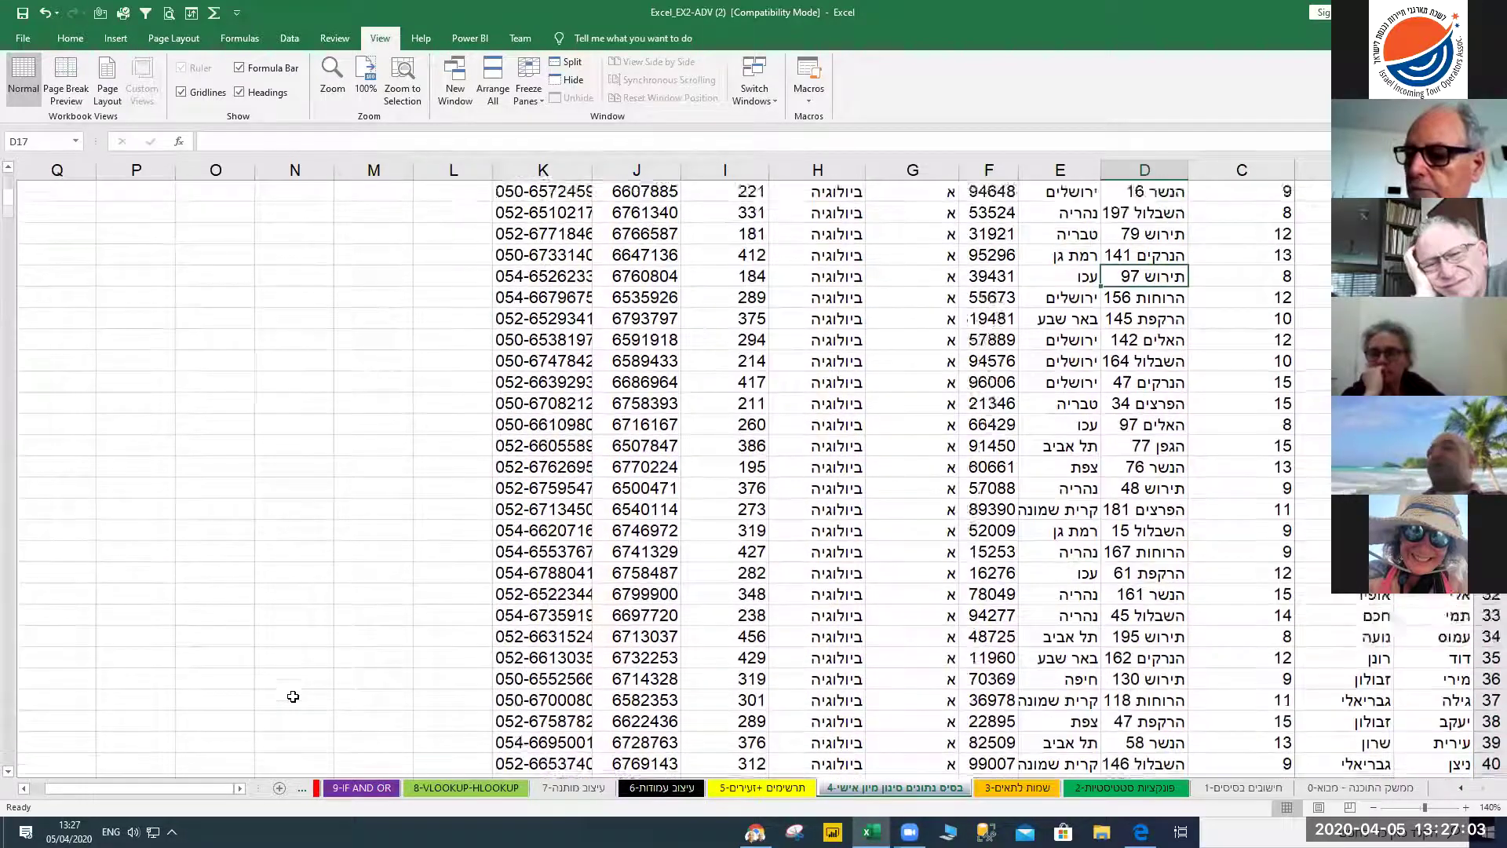
{"action": "scroll", "coordinate": [293, 696], "scroll_direction": "up", "scroll_amount": 4}
{"action": "scroll", "coordinate": [949, 504], "scroll_direction": "down", "scroll_amount": 2}
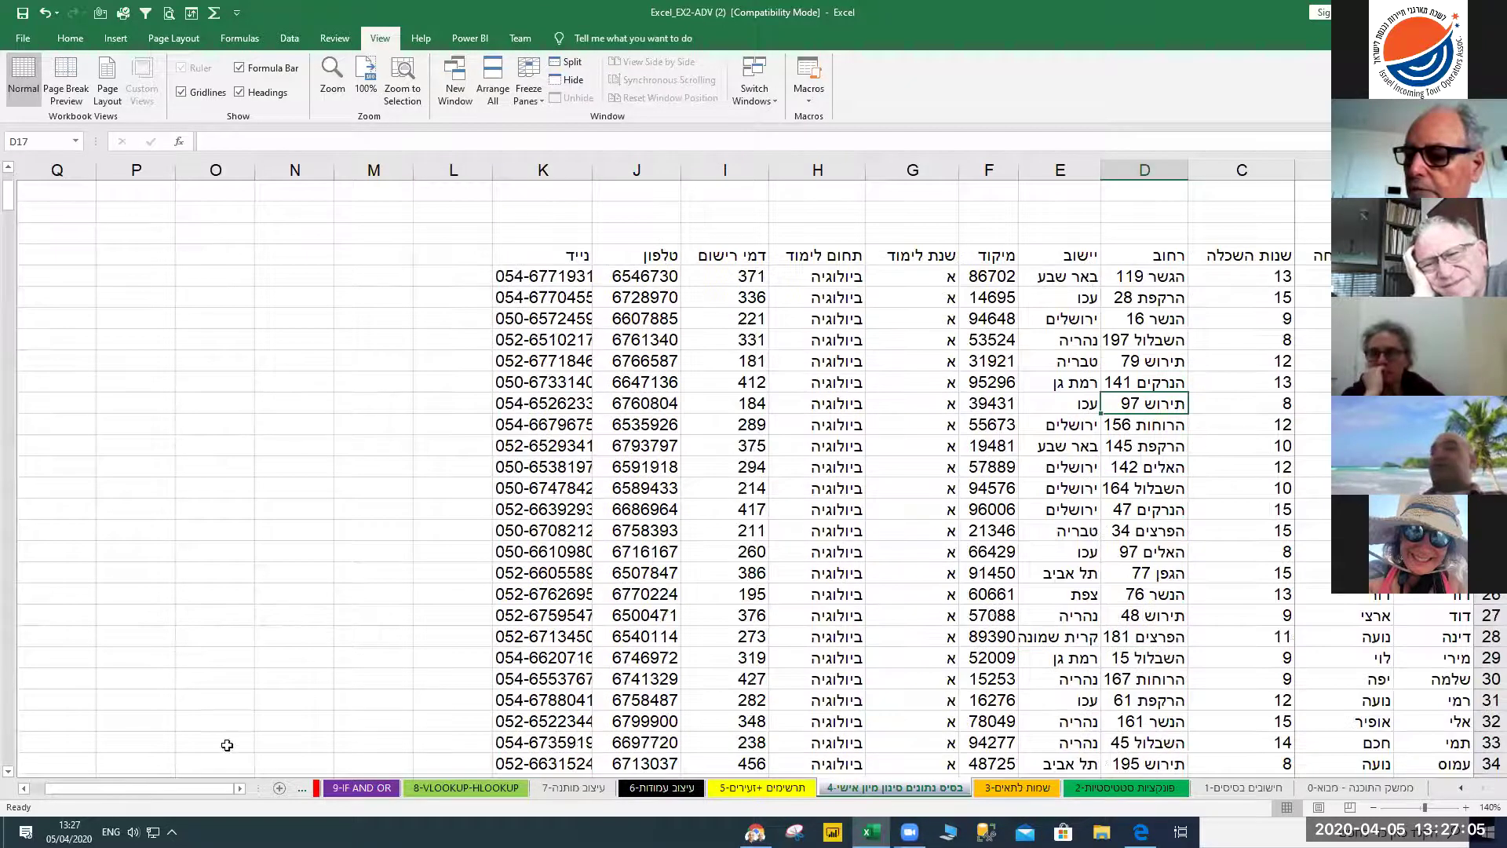
{"action": "left_click", "coordinate": [23, 789]}
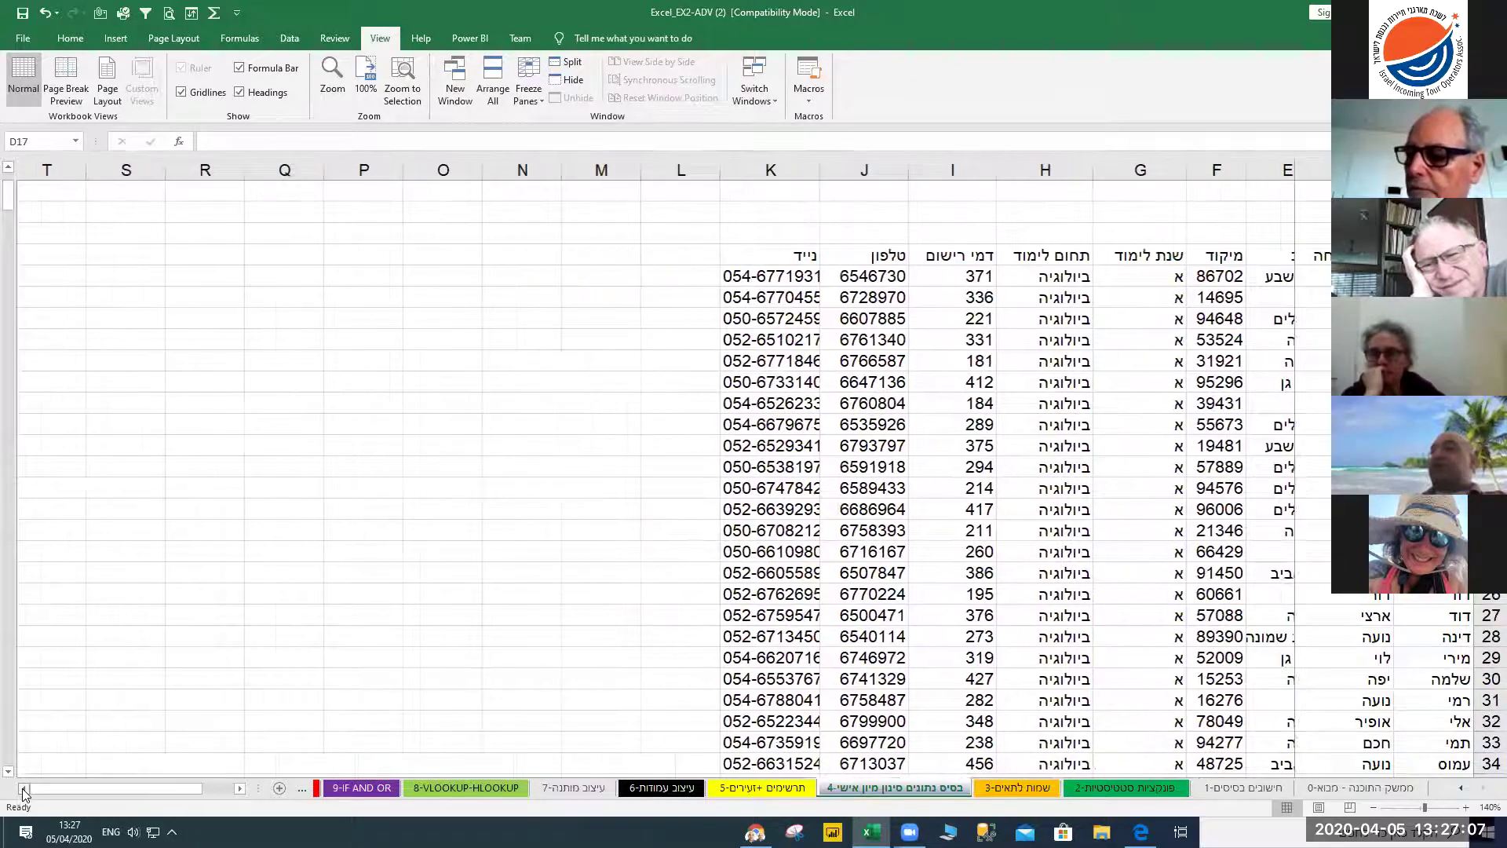
{"action": "left_click_drag", "start_coordinate": [86, 789], "coordinate": [111, 789]}
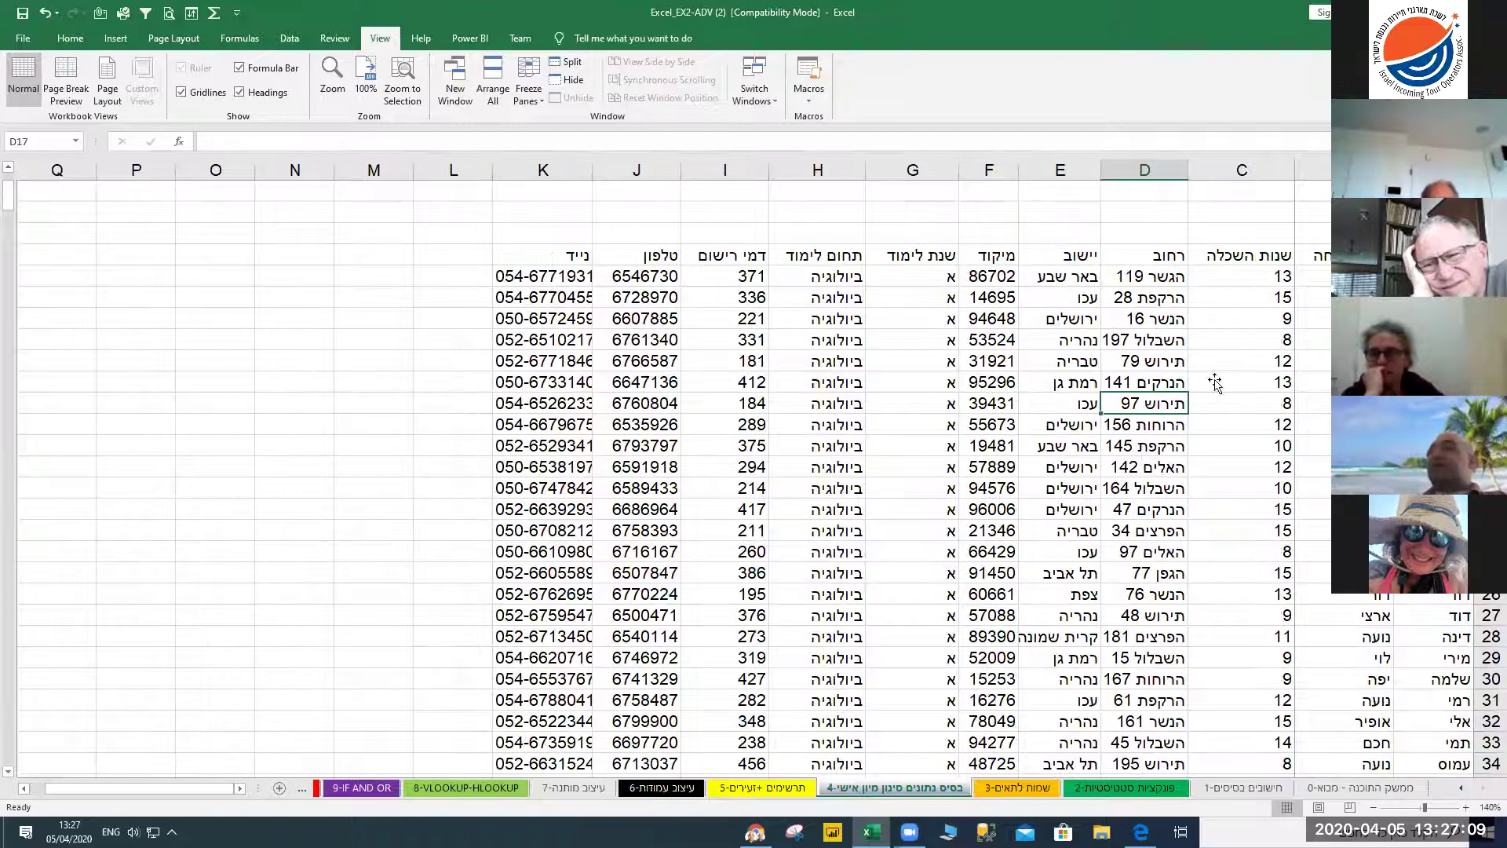
{"action": "left_click", "coordinate": [529, 93]}
{"action": "left_click", "coordinate": [552, 123]}
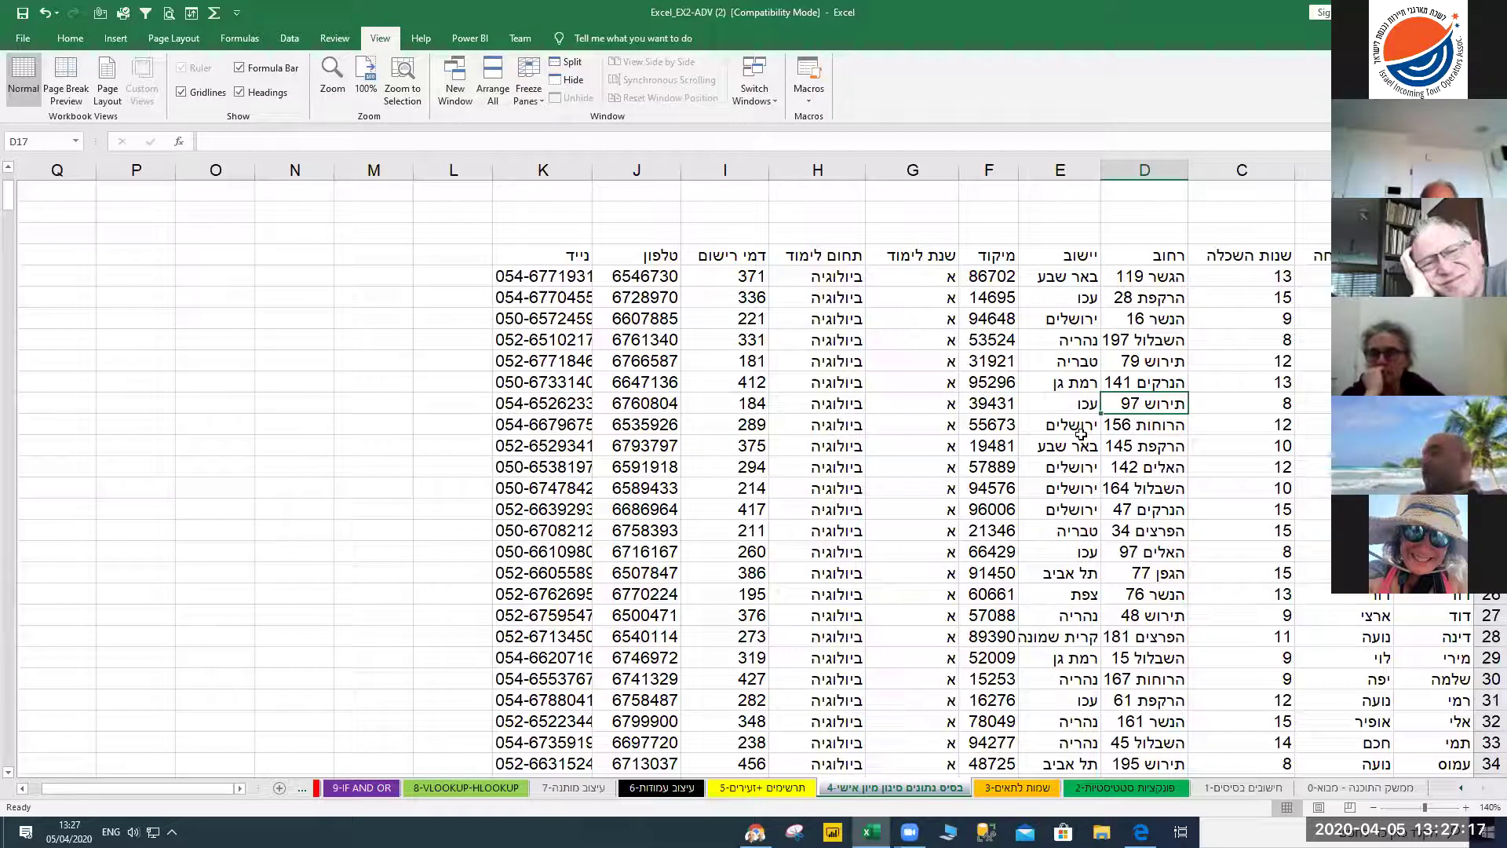
Apply Freeze Panes with cell E16 selected, fixing the rows above 16 together with columns A to D
{"action": "left_click", "coordinate": [1053, 490]}
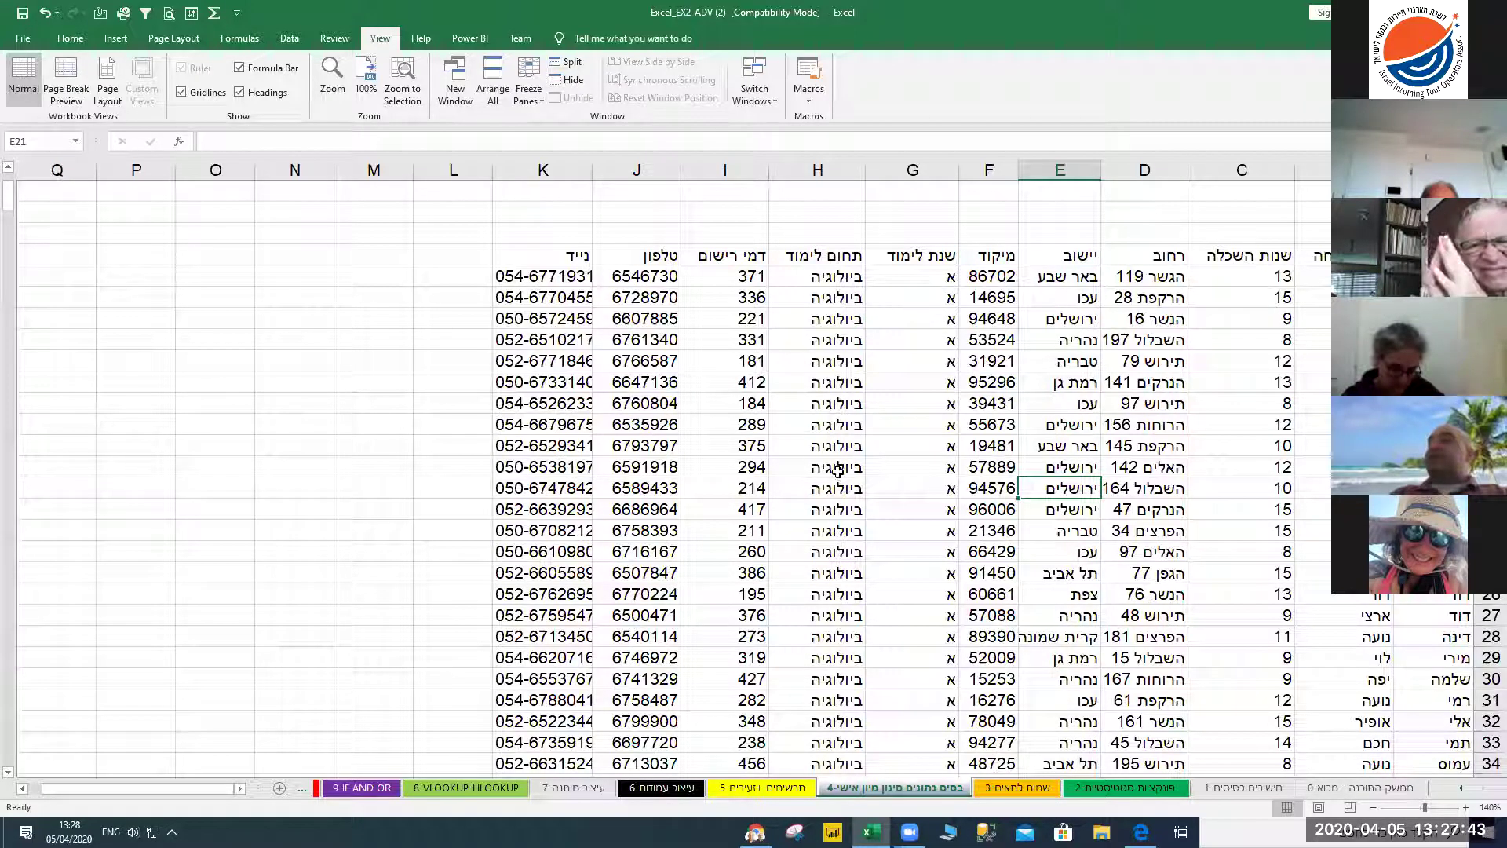
{"action": "left_click", "coordinate": [1044, 381]}
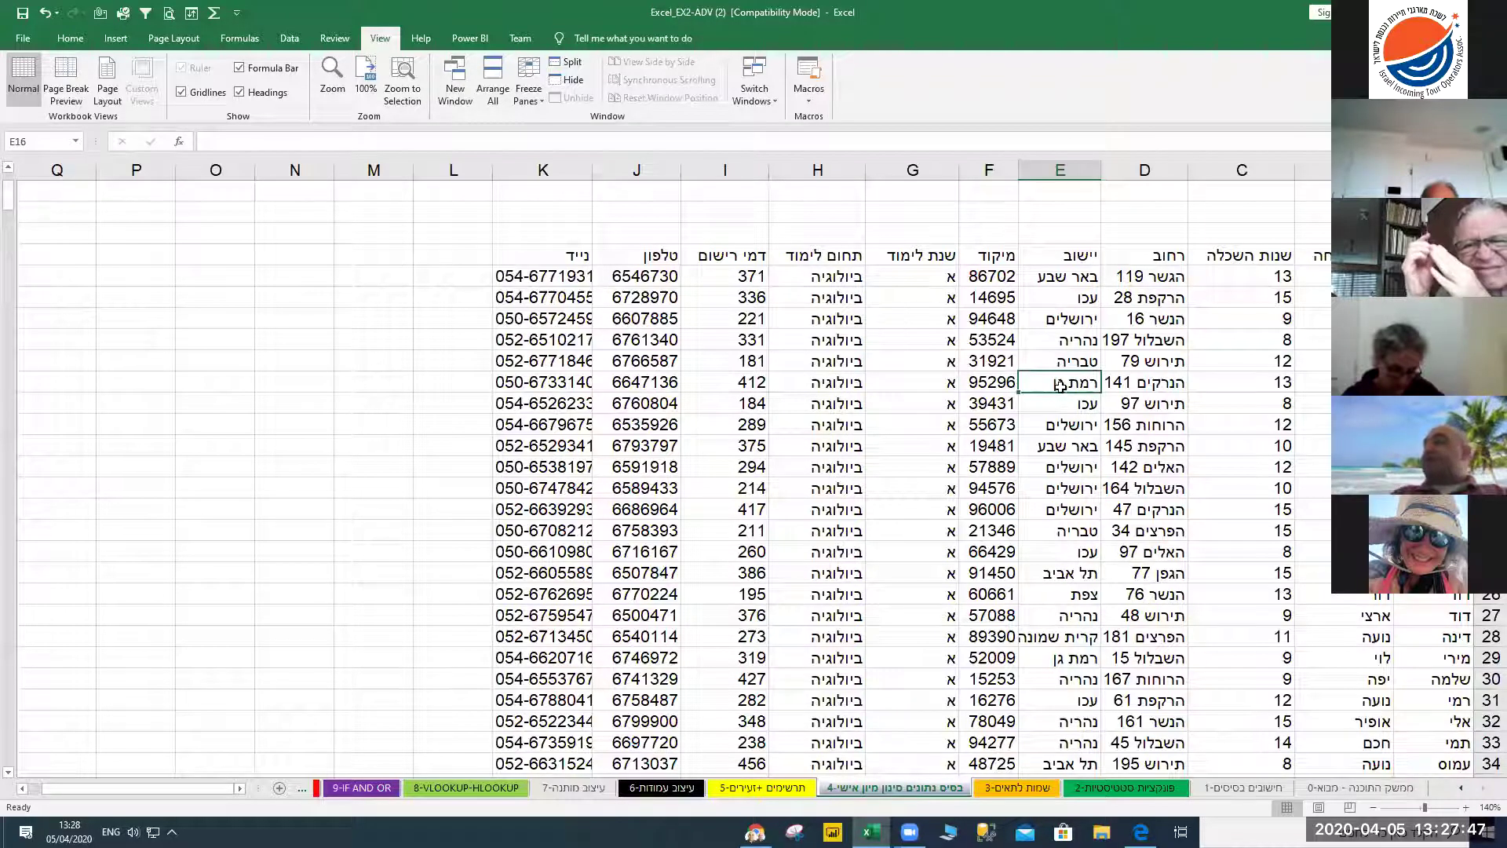
{"action": "left_click", "coordinate": [529, 90]}
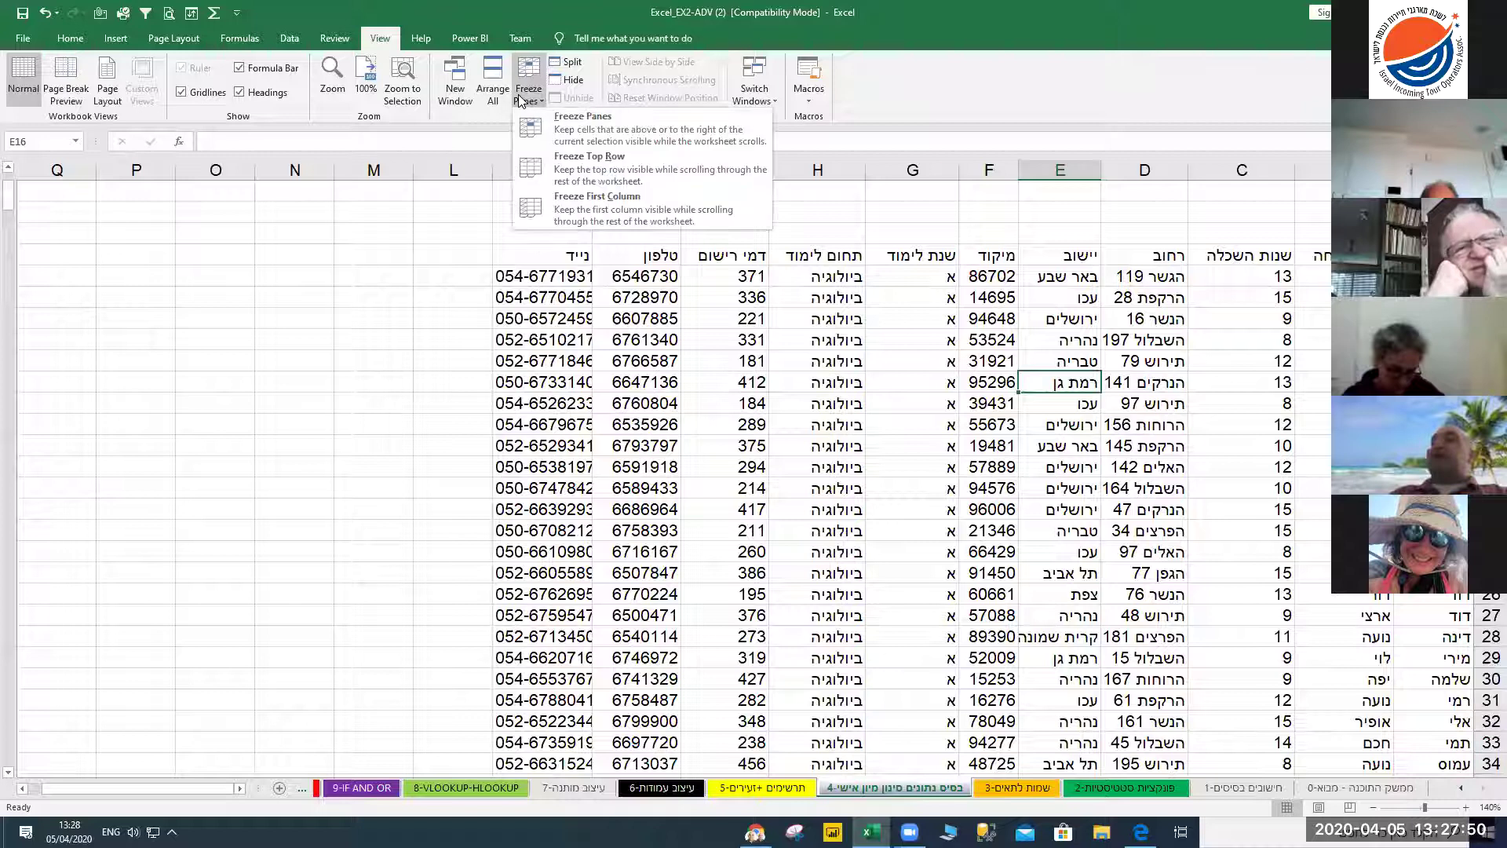
{"action": "left_click", "coordinate": [581, 126]}
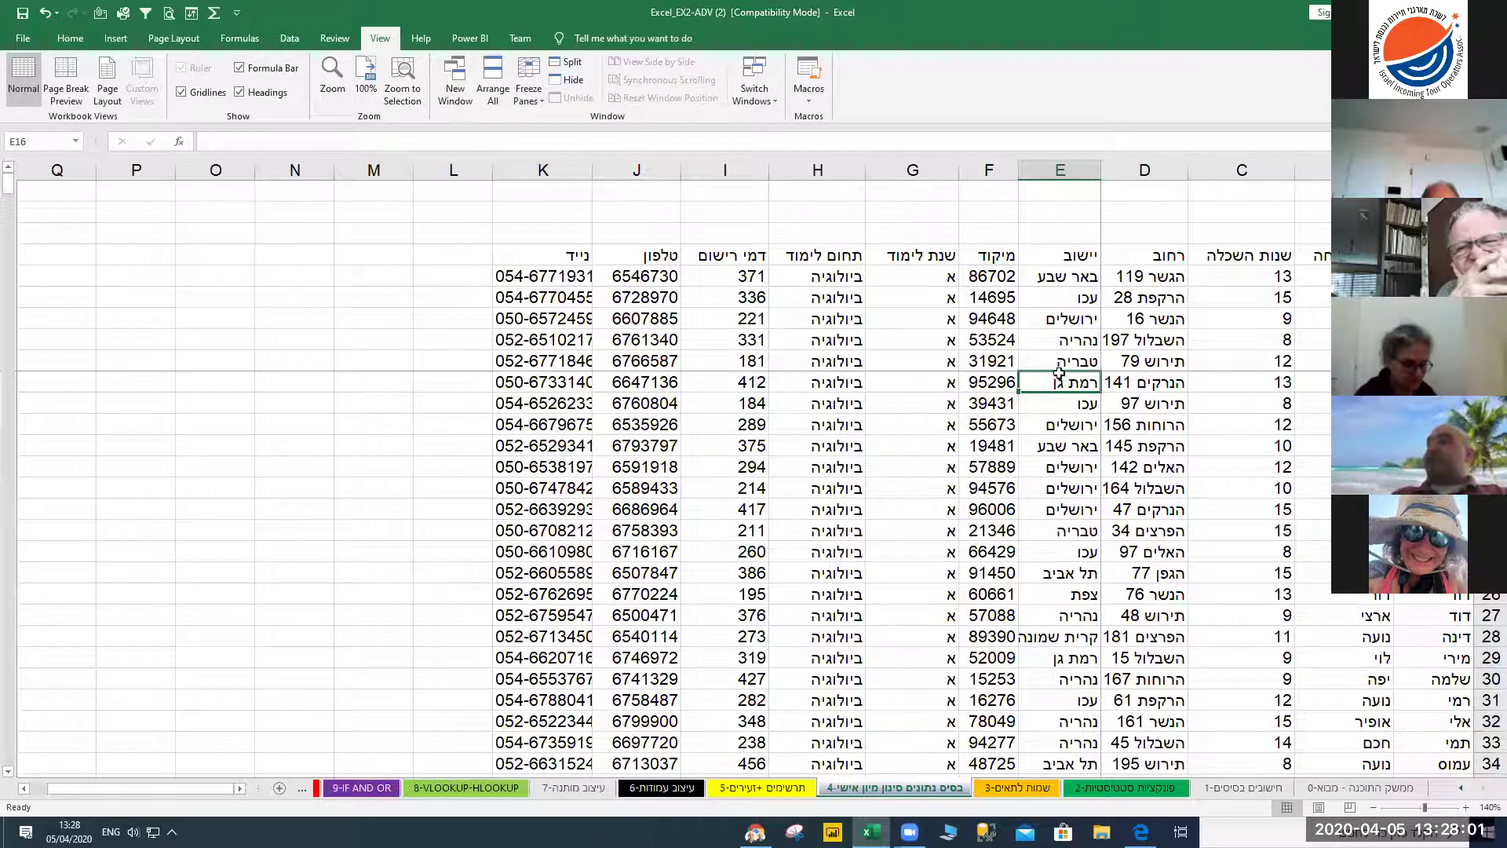
Scroll down and sideways to test the rows and columns frozen around E16, and release the freeze
{"action": "scroll", "coordinate": [784, 541], "scroll_direction": "down", "scroll_amount": 5}
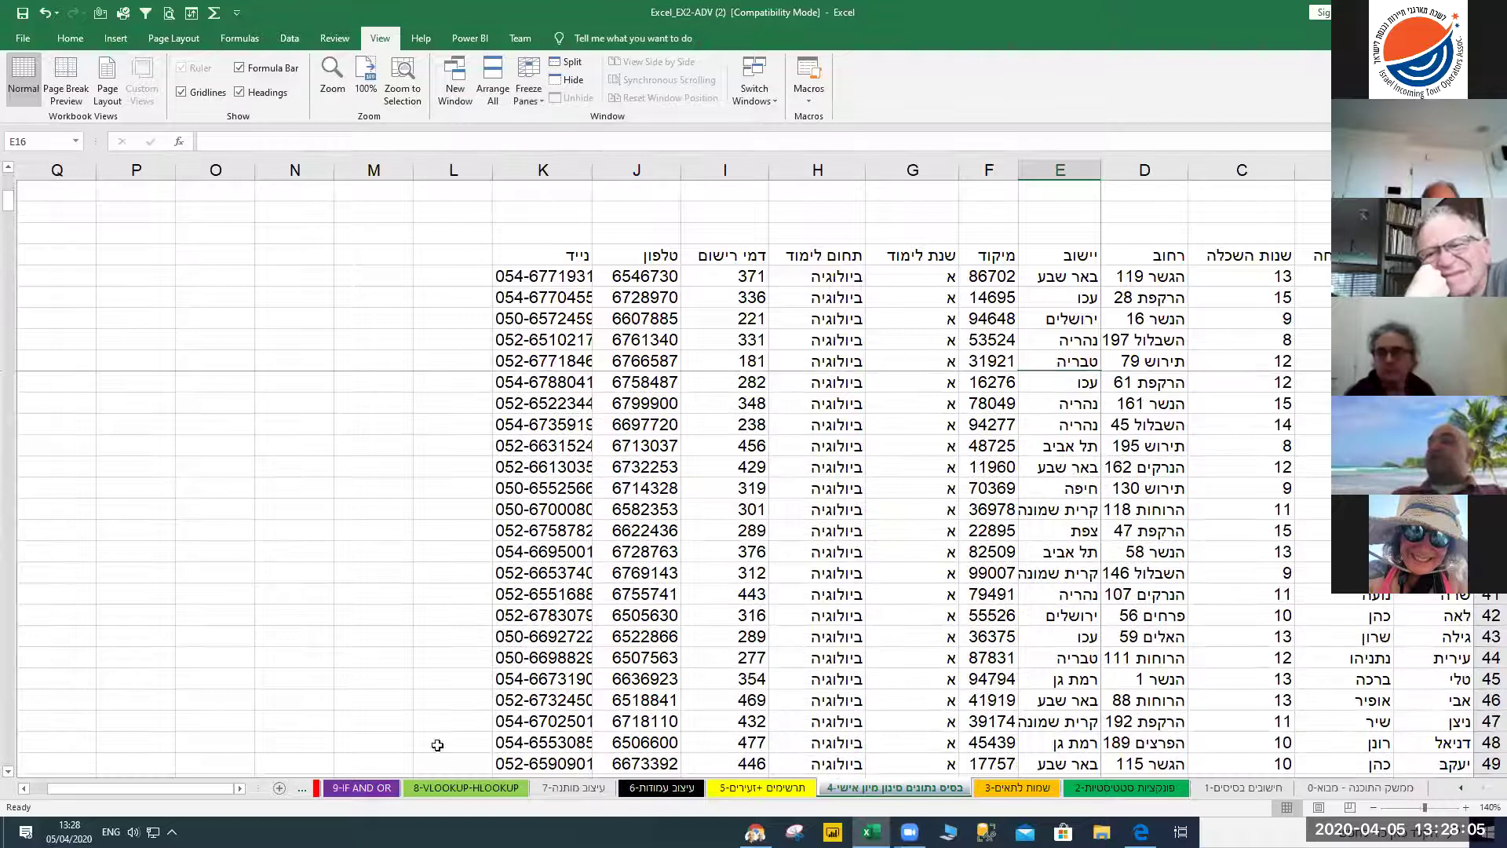
{"action": "left_click", "coordinate": [25, 788]}
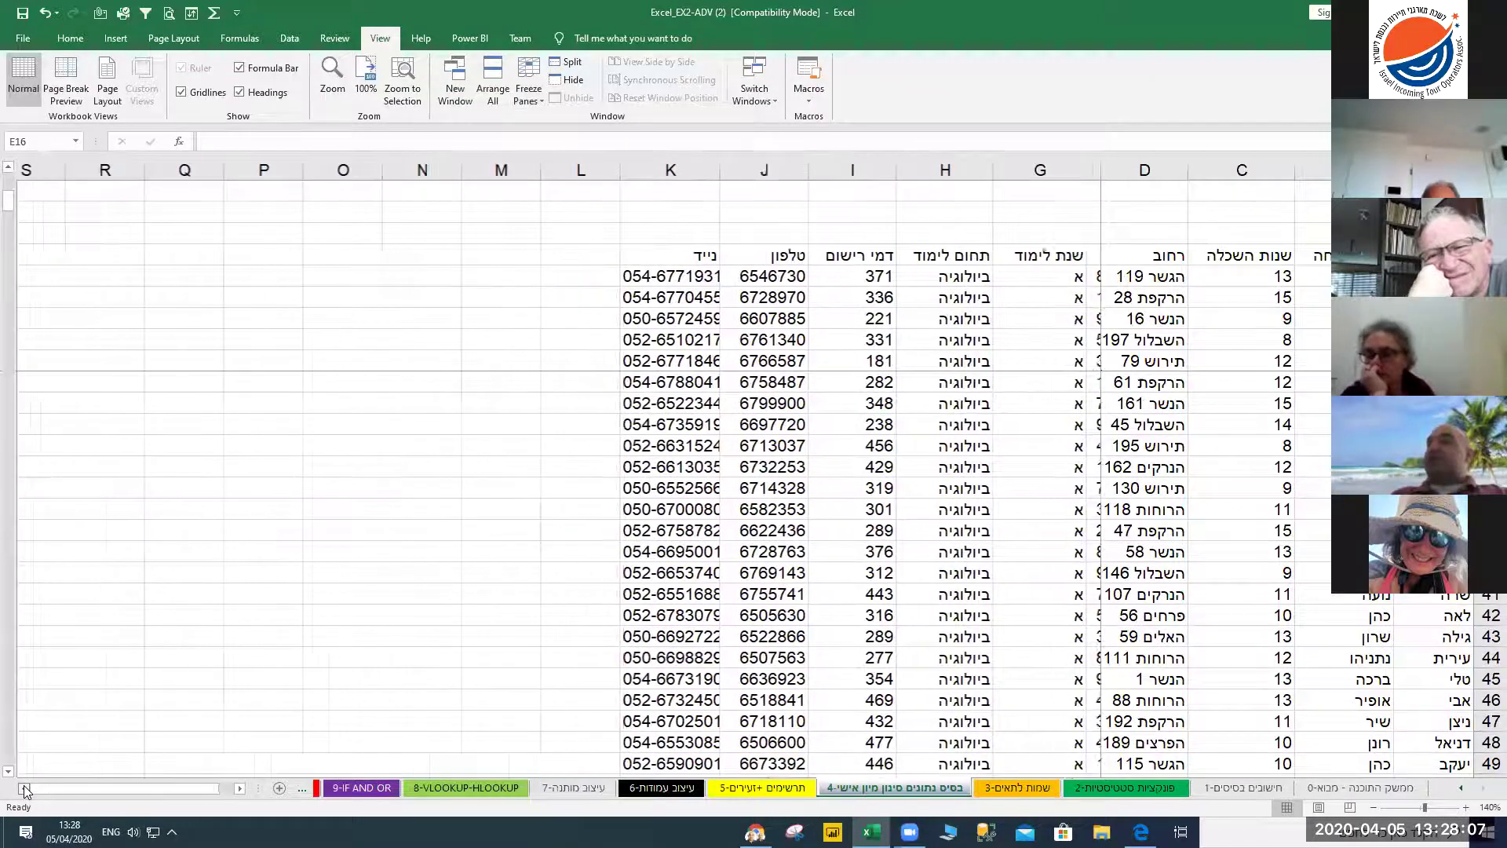
{"action": "left_click", "coordinate": [25, 789]}
{"action": "left_click_drag", "start_coordinate": [56, 790], "coordinate": [75, 790]}
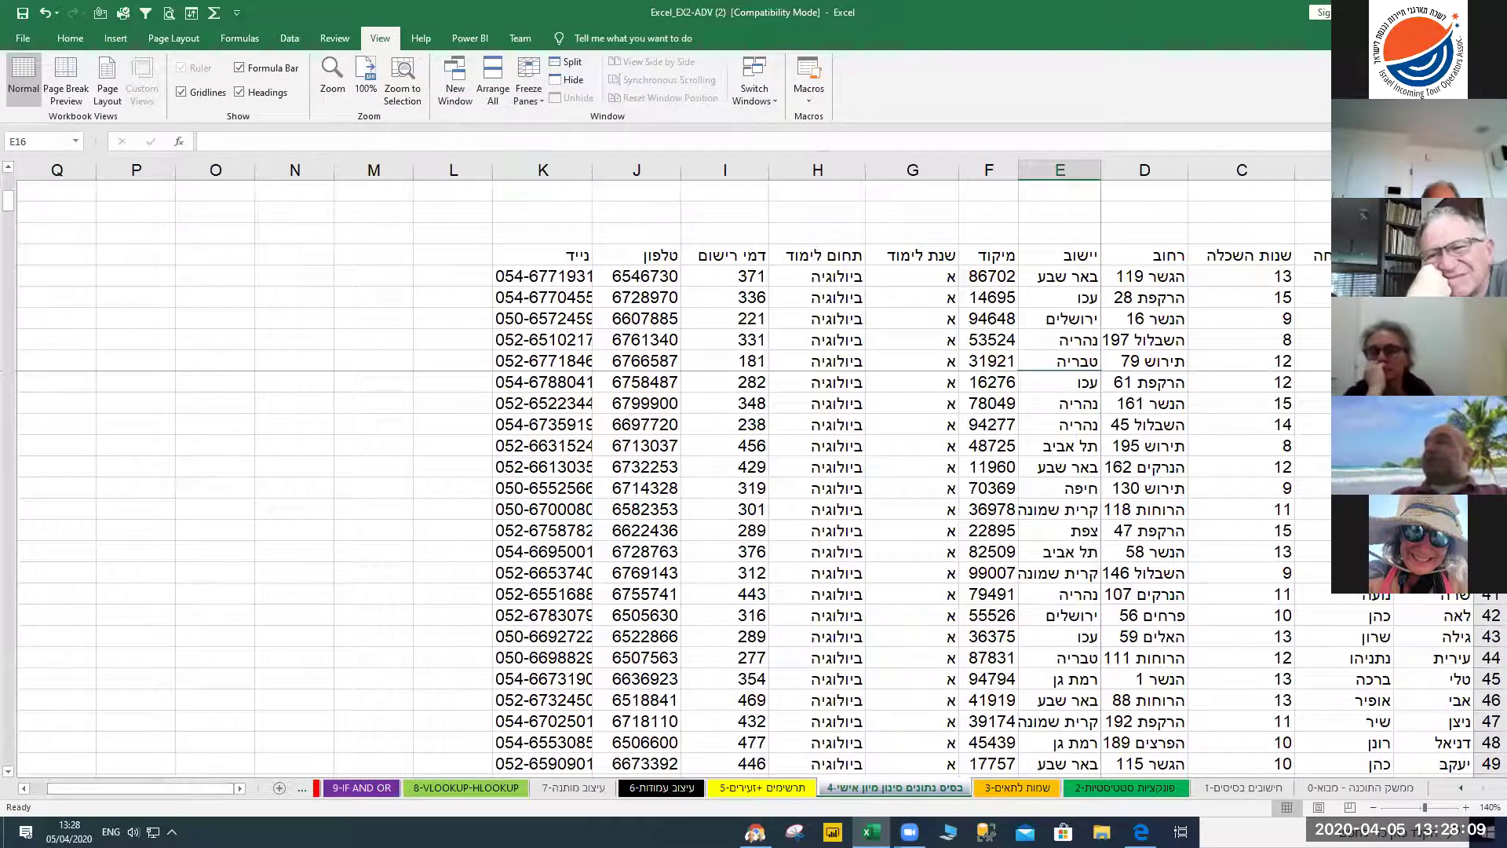
{"action": "left_click", "coordinate": [528, 88]}
{"action": "left_click", "coordinate": [576, 127]}
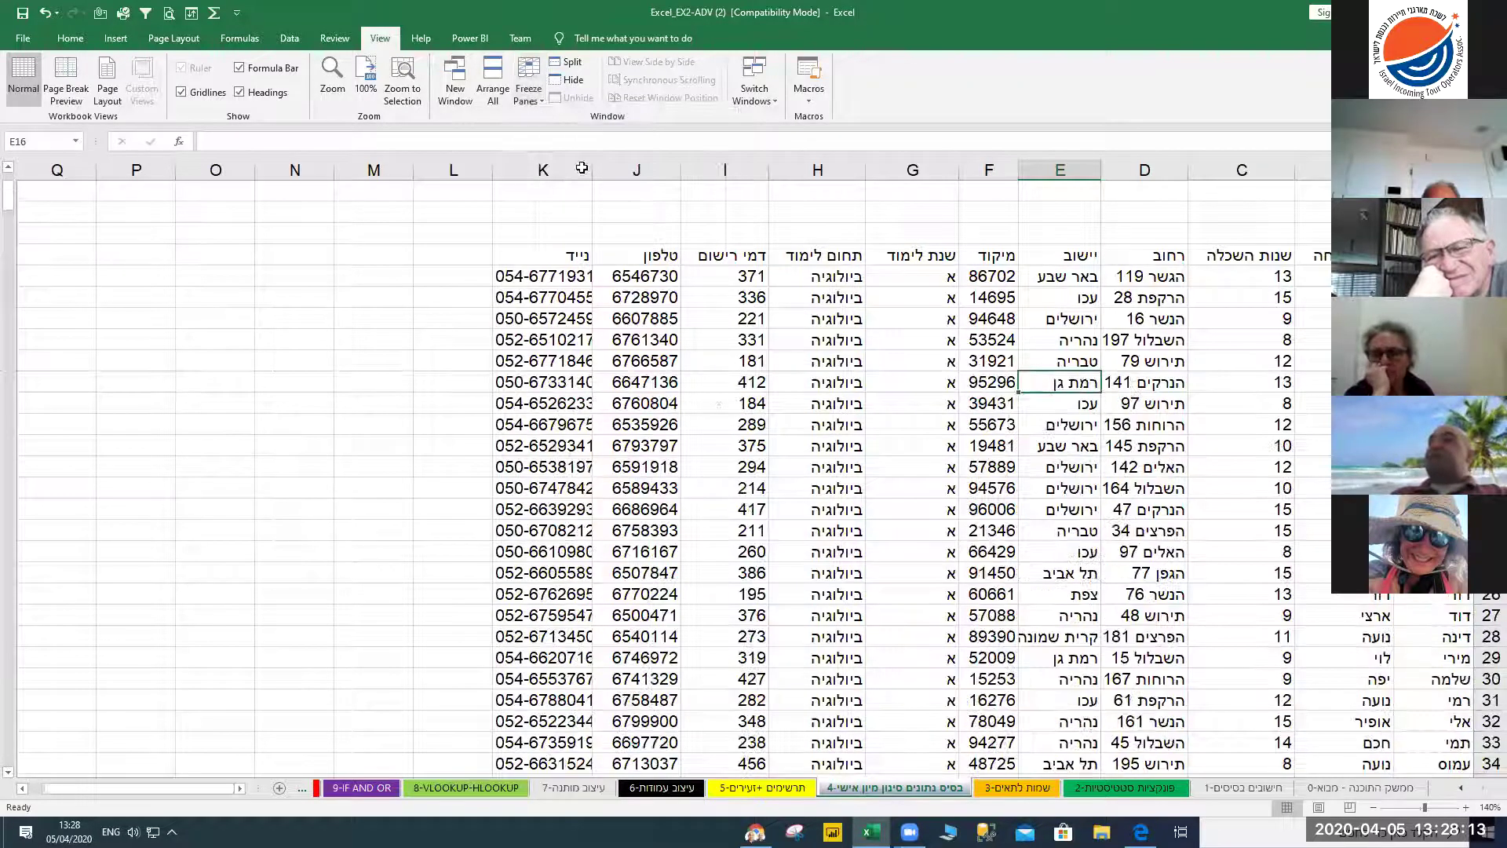
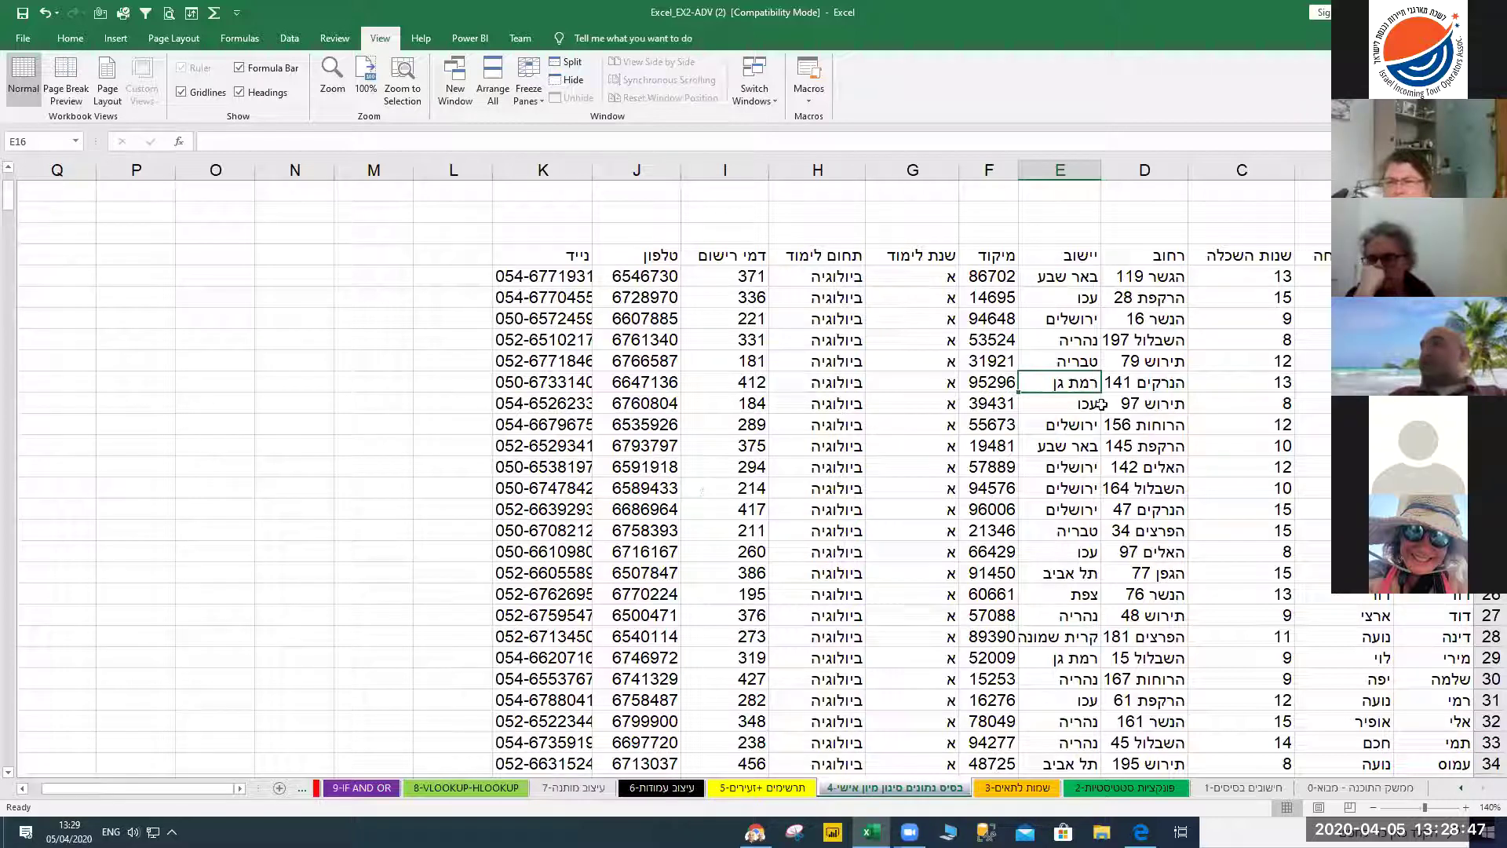
Apply Freeze Panes with cell C11 selected, fixing header row 10 together with columns A and B
{"action": "left_click", "coordinate": [1263, 281]}
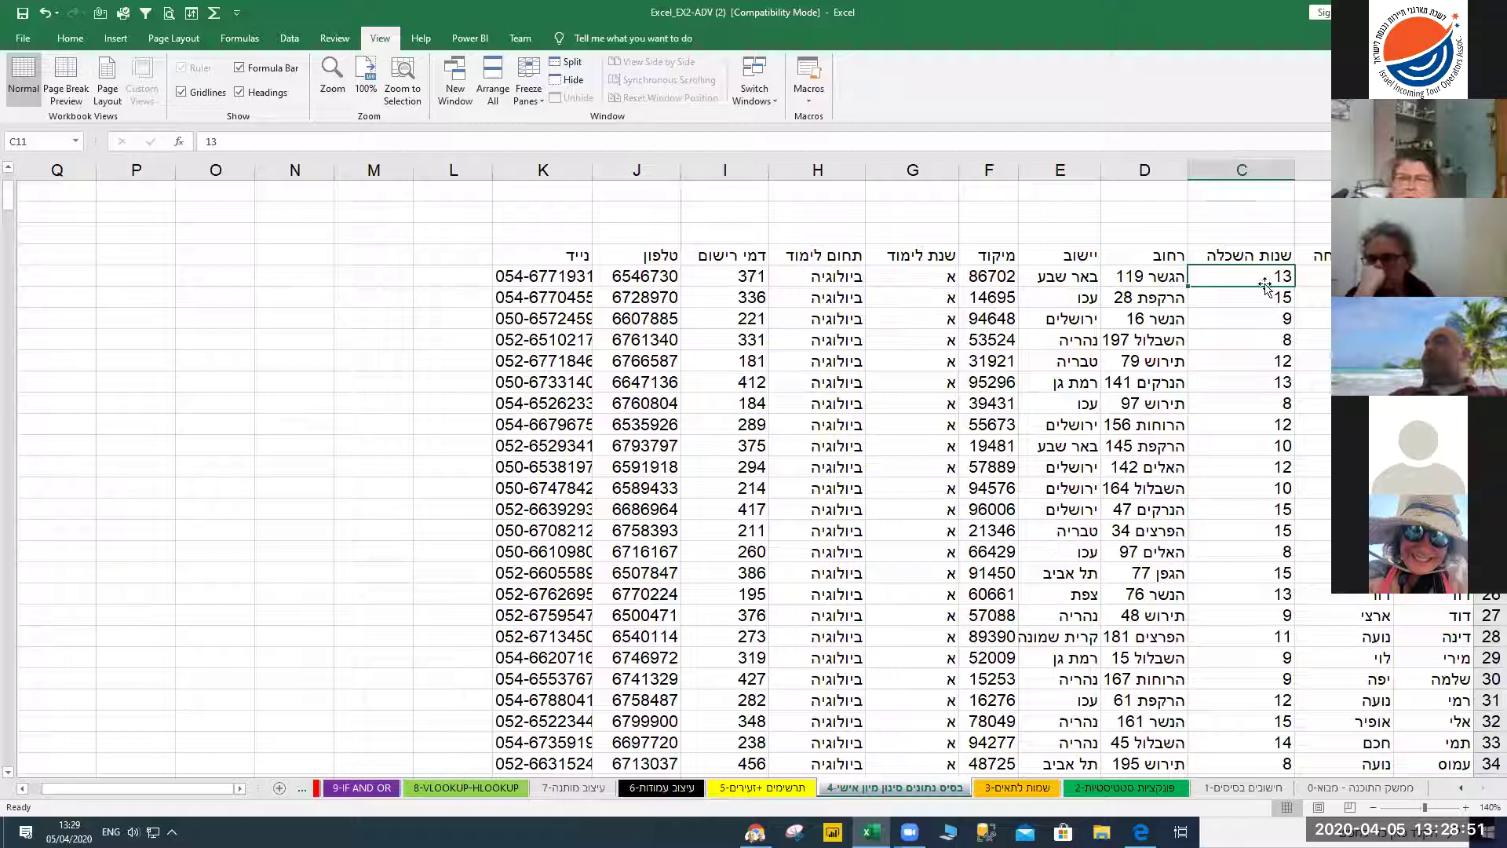
{"action": "left_click", "coordinate": [529, 85]}
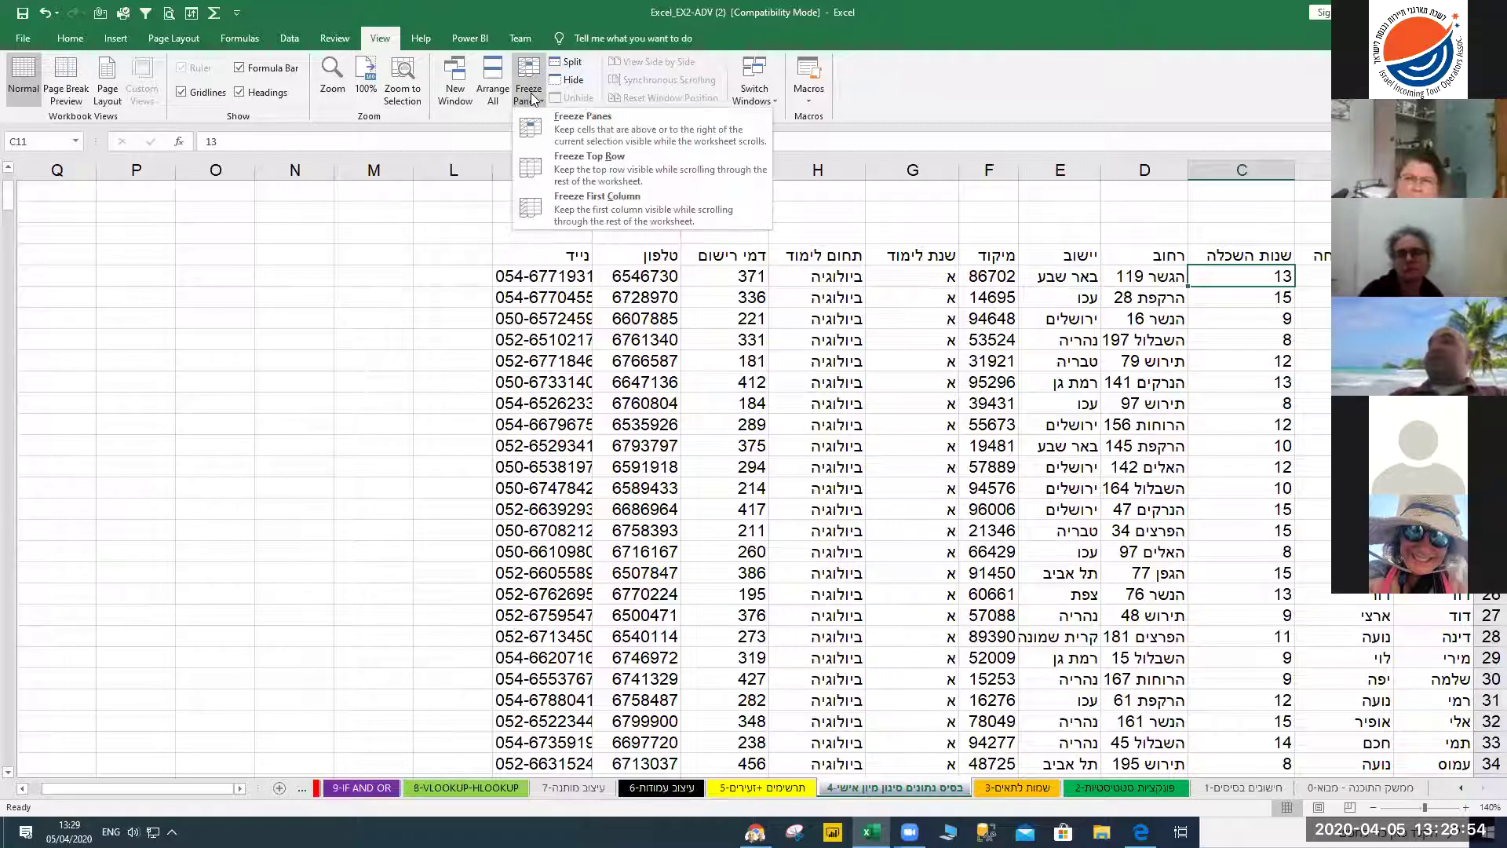
{"action": "left_click", "coordinate": [550, 130]}
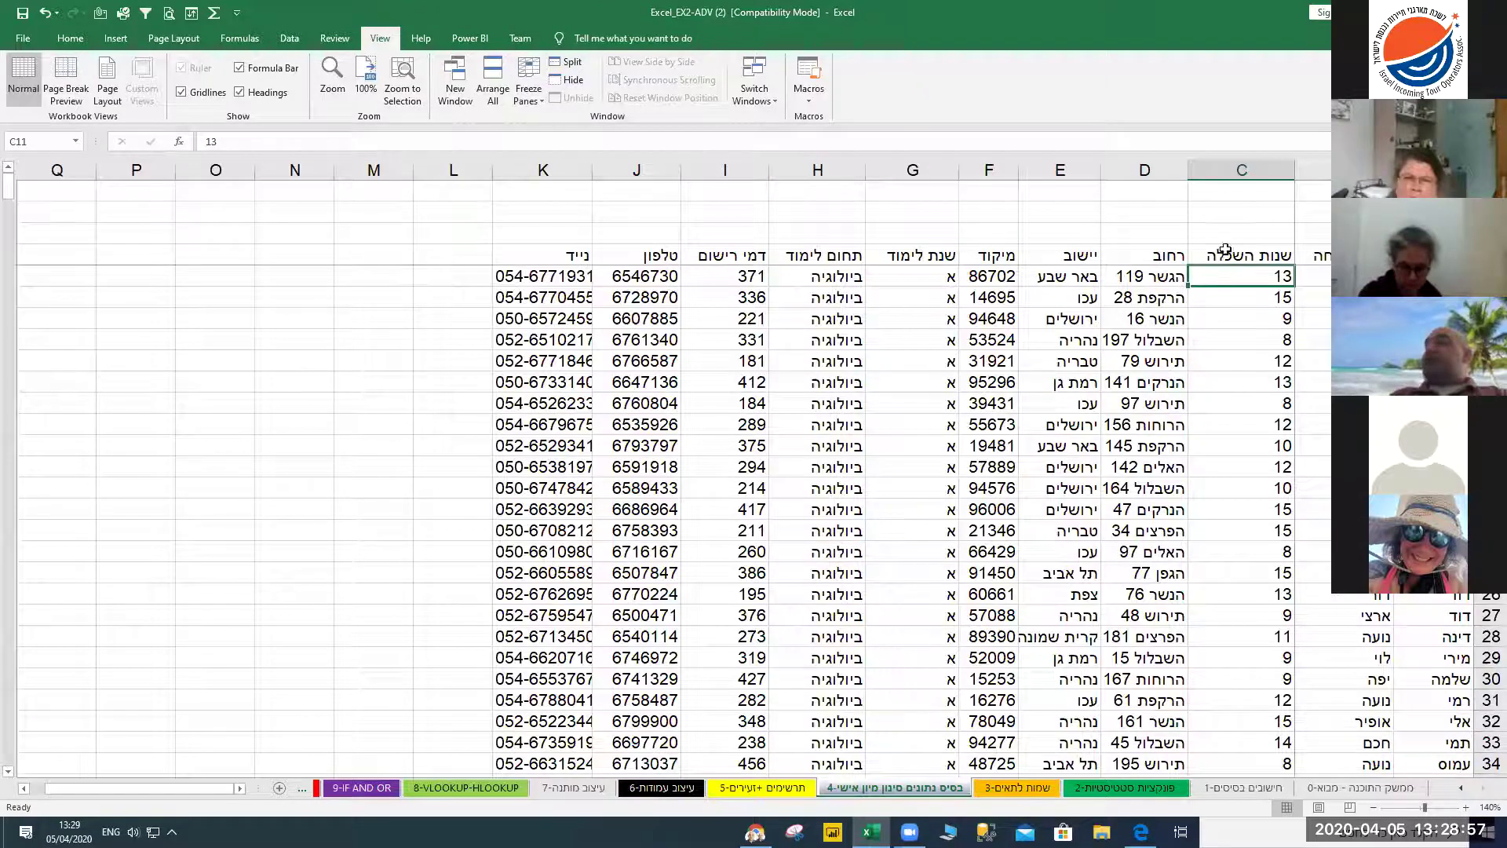
Test the header row and columns A and B frozen at C11 by scrolling both ways, and unfreeze the panes
{"action": "scroll", "coordinate": [1212, 339], "scroll_direction": "down", "scroll_amount": 3}
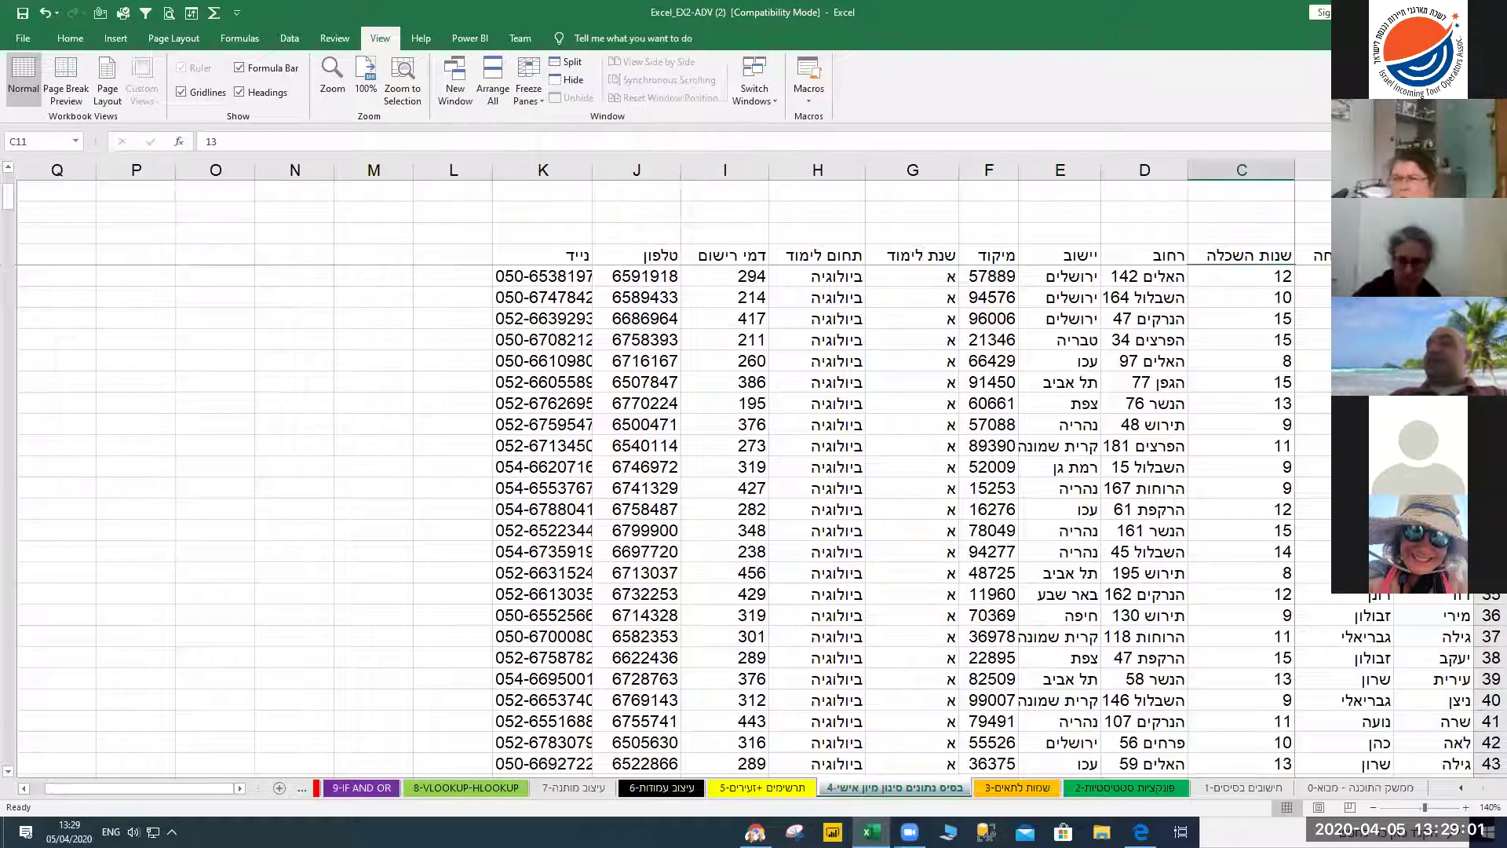
{"action": "left_click", "coordinate": [23, 788]}
{"action": "left_click", "coordinate": [24, 789]}
{"action": "scroll", "coordinate": [288, 696], "scroll_direction": "right", "scroll_amount": 3}
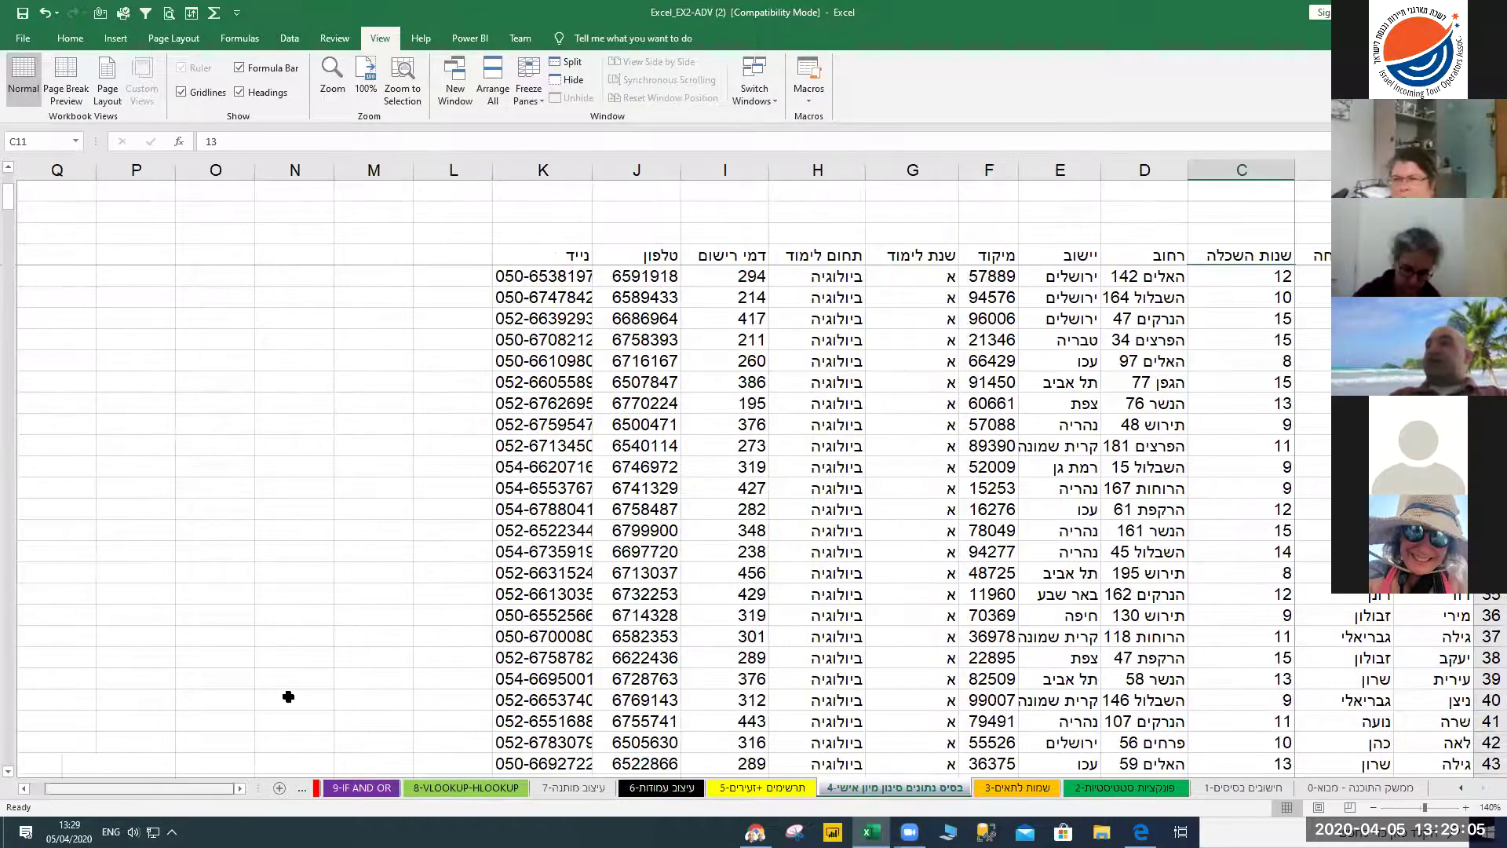
{"action": "left_click", "coordinate": [529, 92]}
{"action": "left_click", "coordinate": [537, 136]}
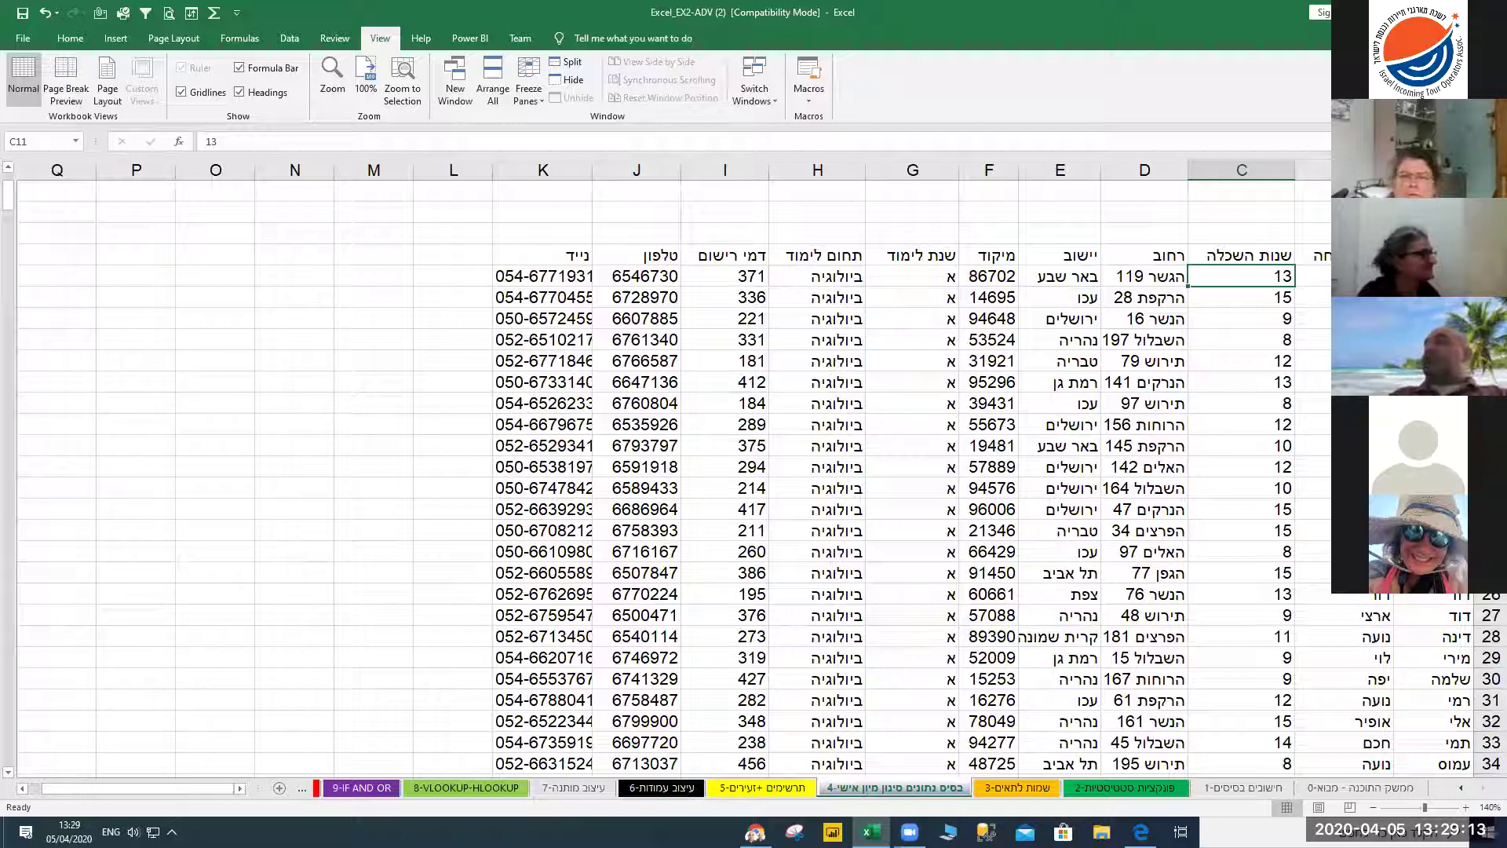
Apply Freeze Panes with cell A11 selected, fixing only the rows down to header row 10
{"action": "left_click", "coordinate": [1492, 255]}
{"action": "key", "text": "Down"}
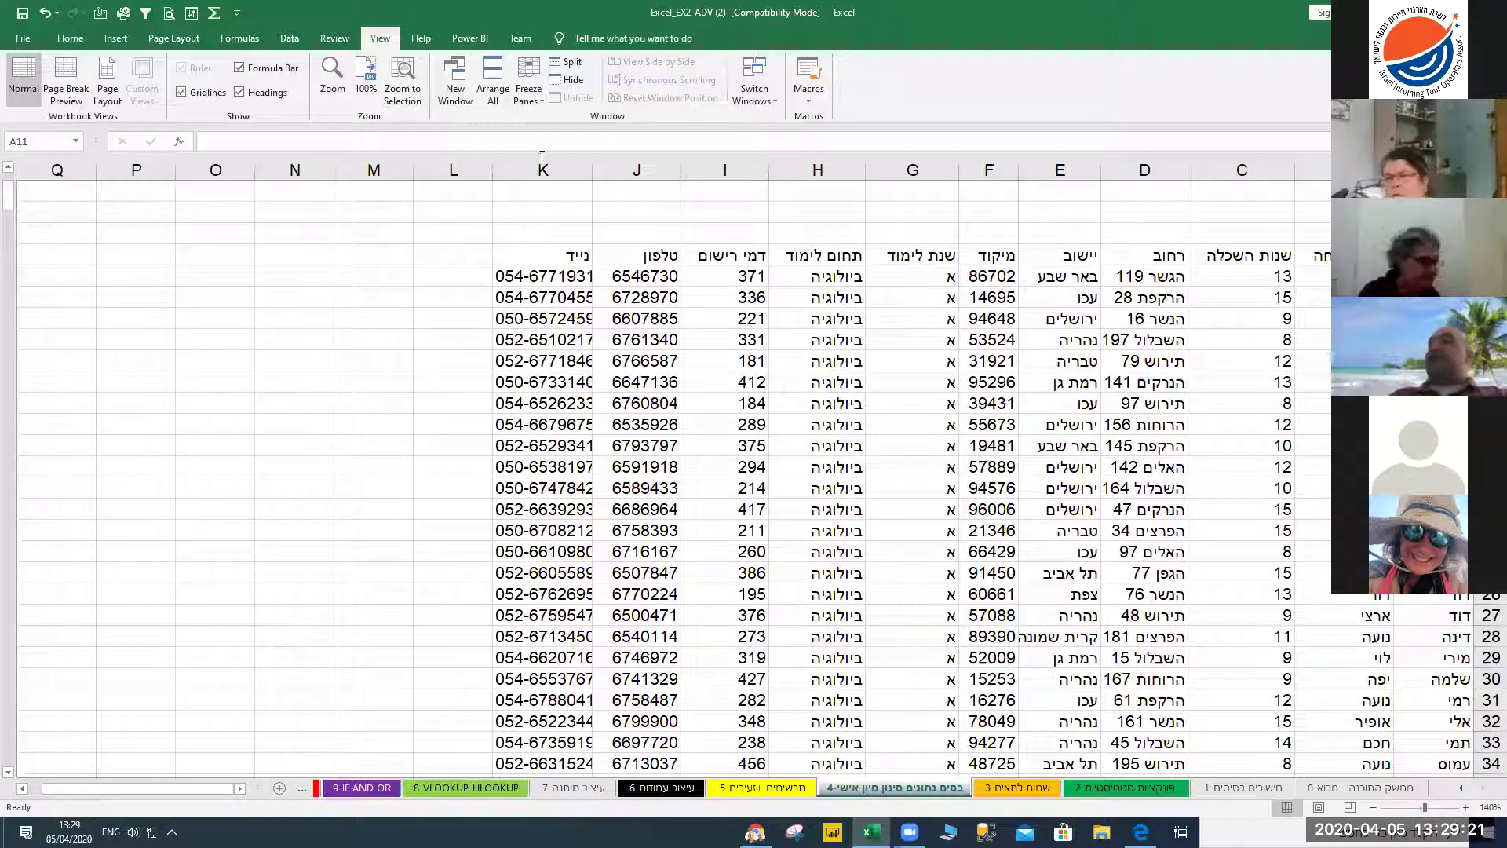
{"action": "left_click", "coordinate": [528, 105]}
{"action": "left_click", "coordinate": [549, 130]}
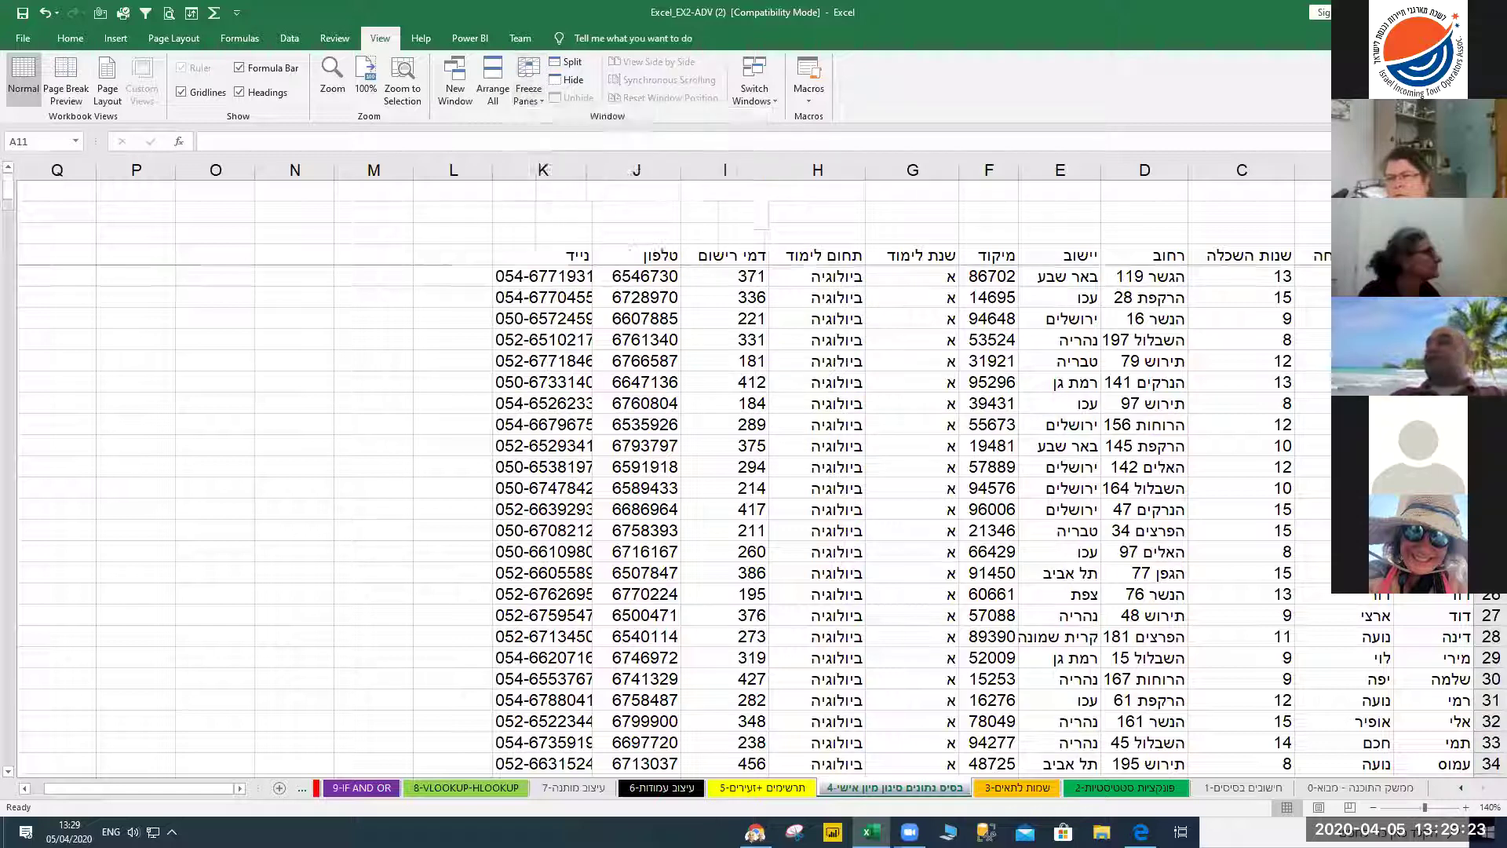
Scroll the records vertically and sideways to test the freeze set at A11, and remove it
{"action": "scroll", "coordinate": [754, 518], "scroll_direction": "down", "scroll_amount": 8}
{"action": "scroll", "coordinate": [753, 518], "scroll_direction": "up", "scroll_amount": 5}
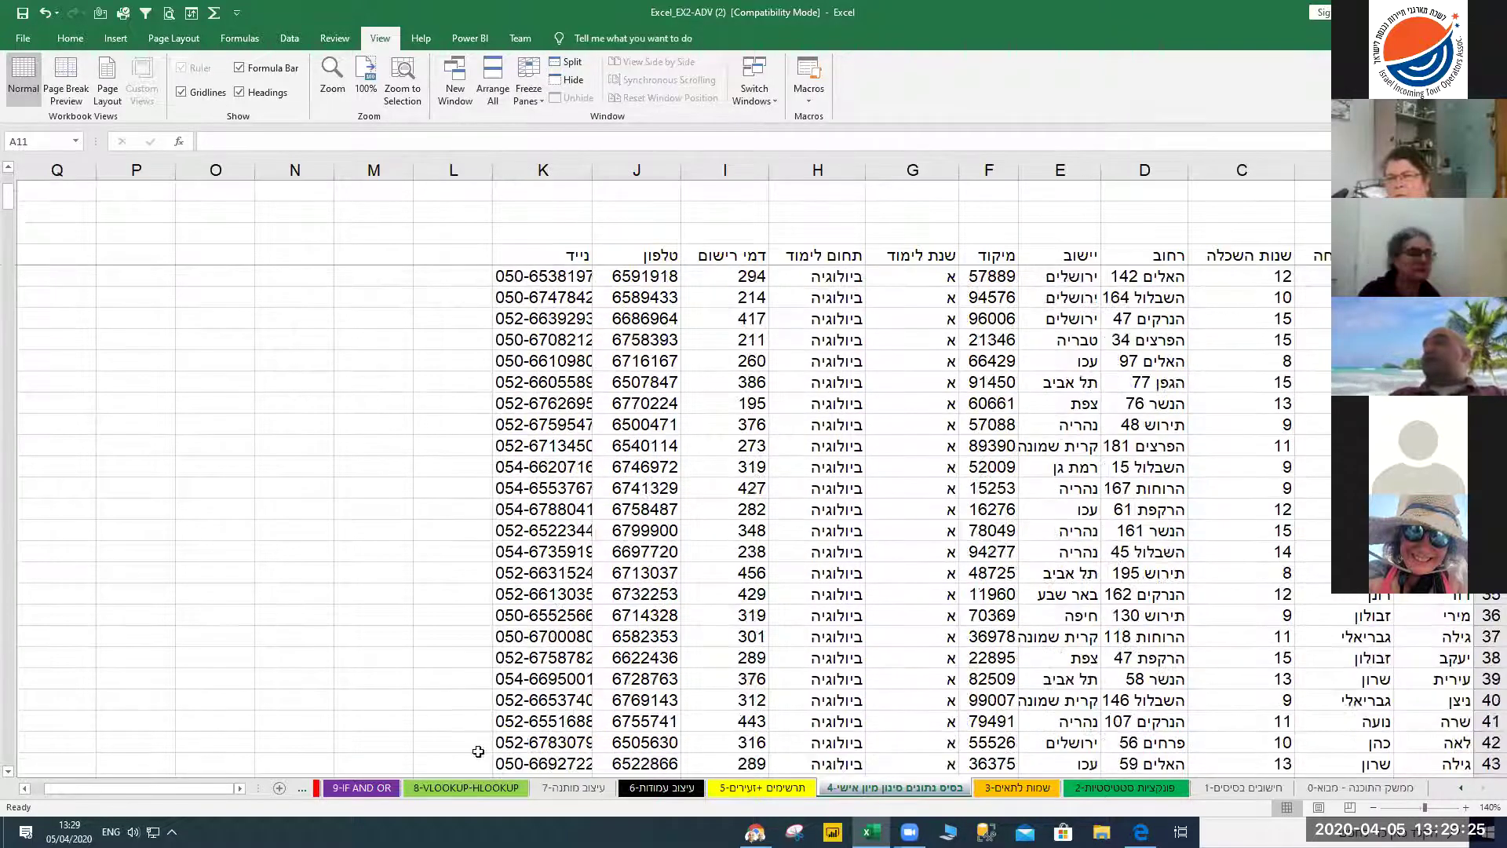
{"action": "left_click_drag", "start_coordinate": [44, 788], "coordinate": [104, 791]}
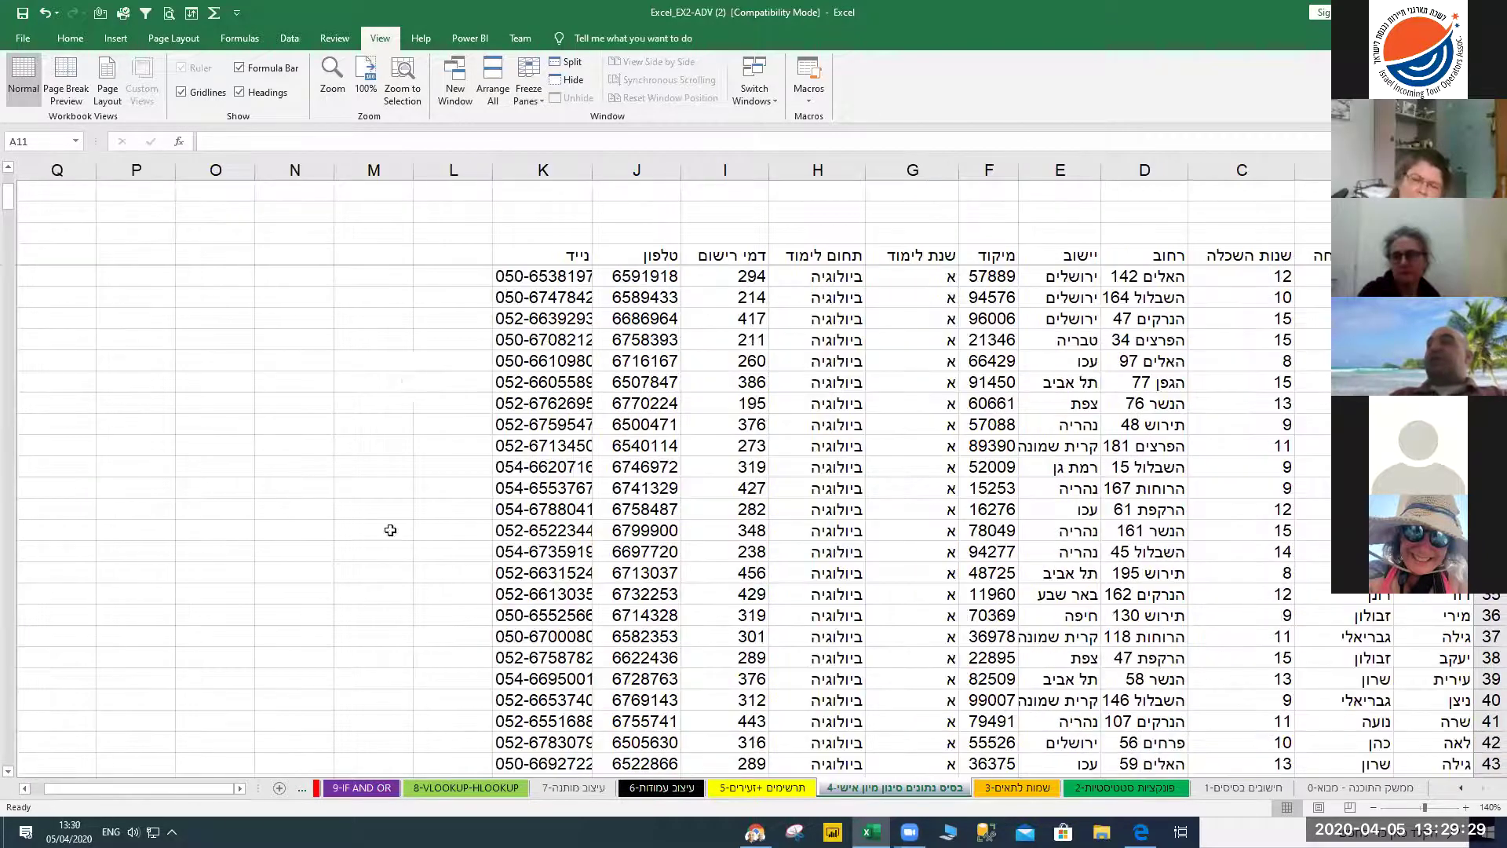
{"action": "left_click", "coordinate": [529, 93]}
{"action": "left_click", "coordinate": [550, 126]}
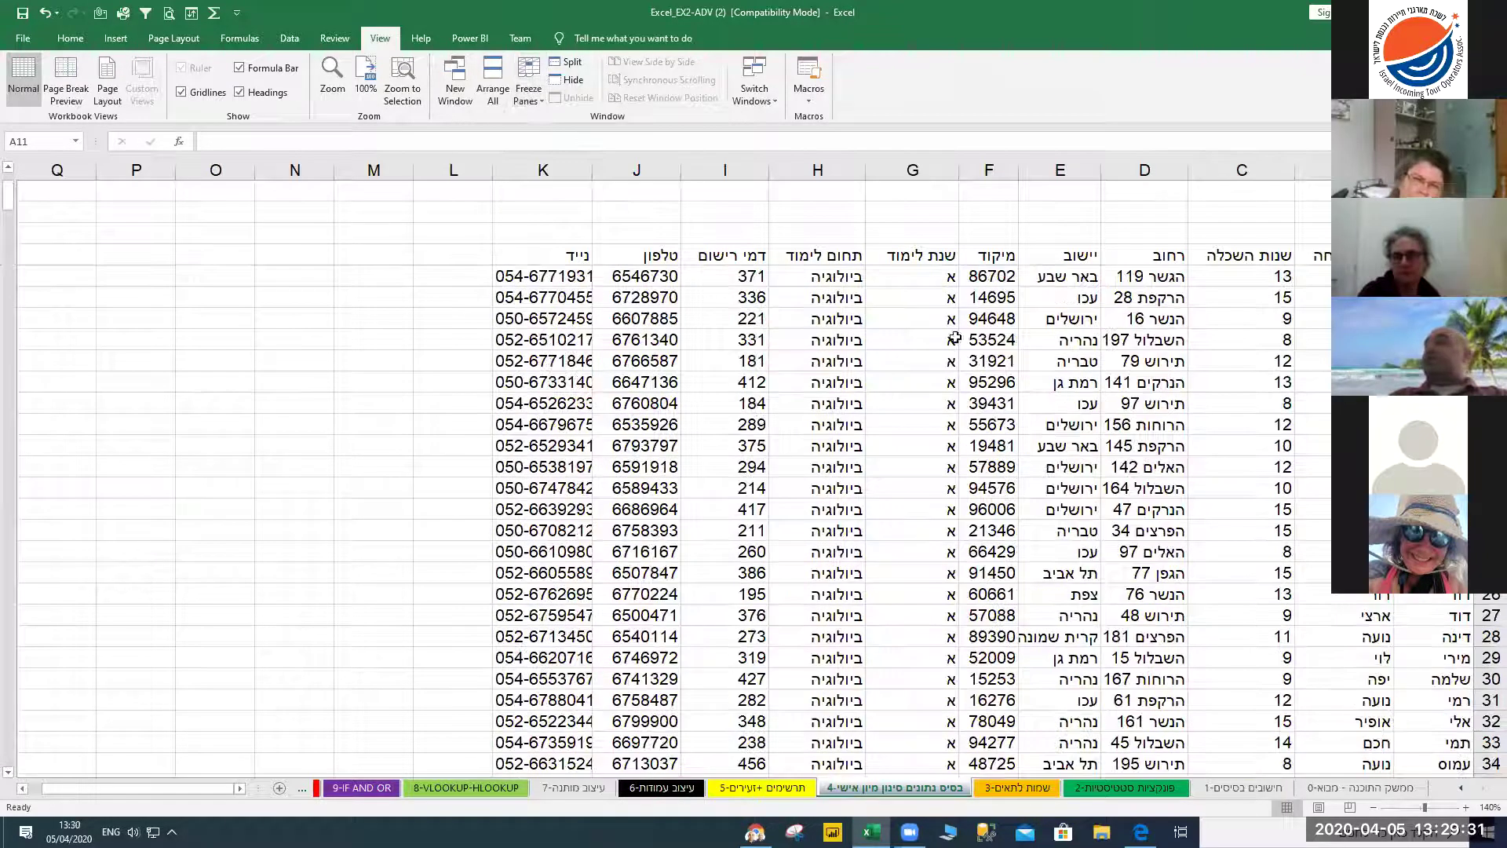
Switch to the Edge browser and open the site's Excel training videos page, סרטוני הדרכה באקסל
{"action": "left_click", "coordinate": [1138, 318]}
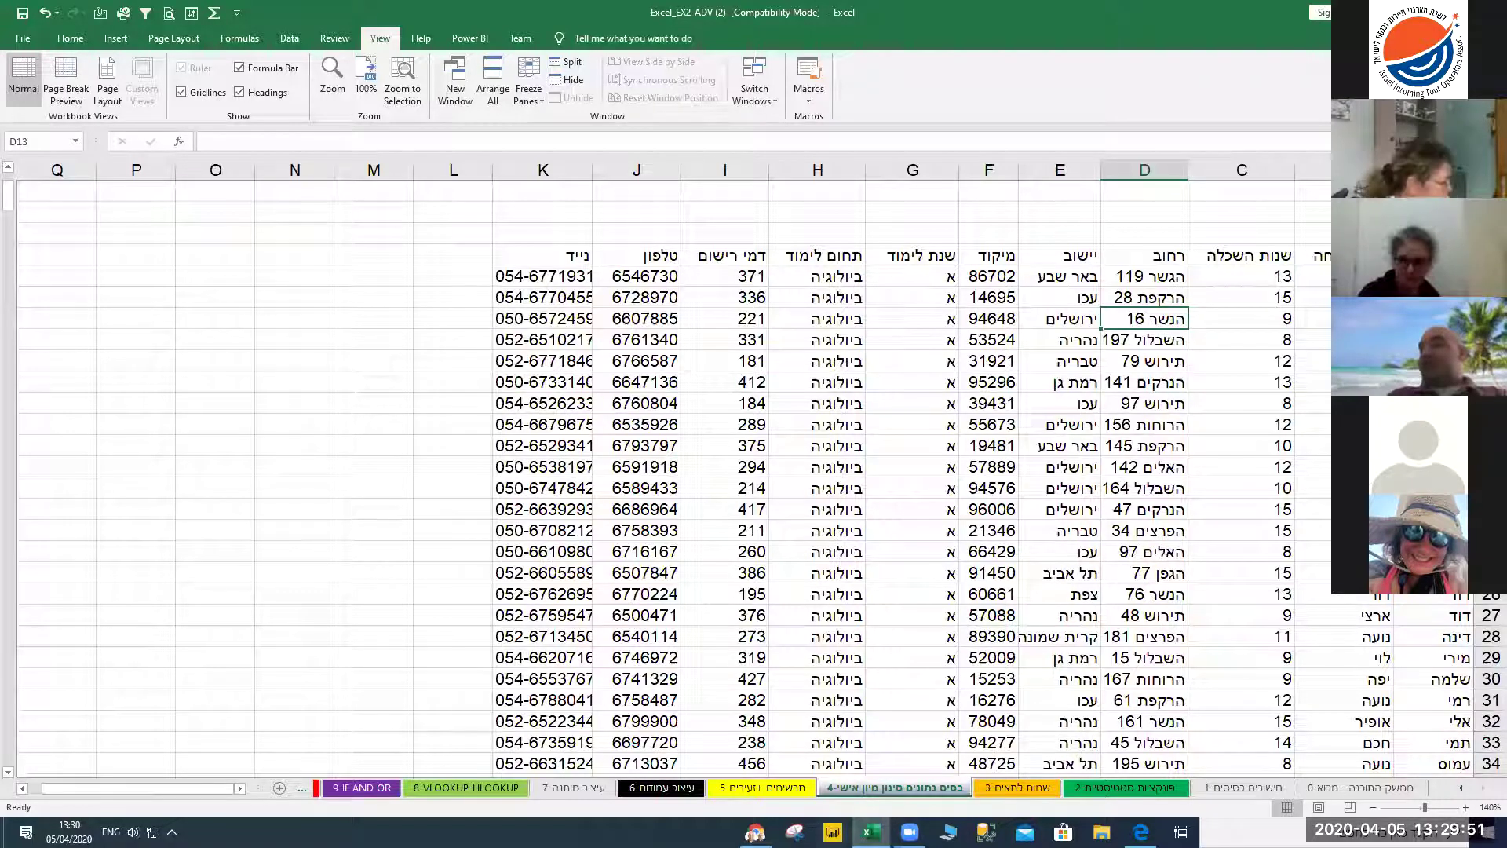
{"action": "mouse_move", "coordinate": [1141, 834]}
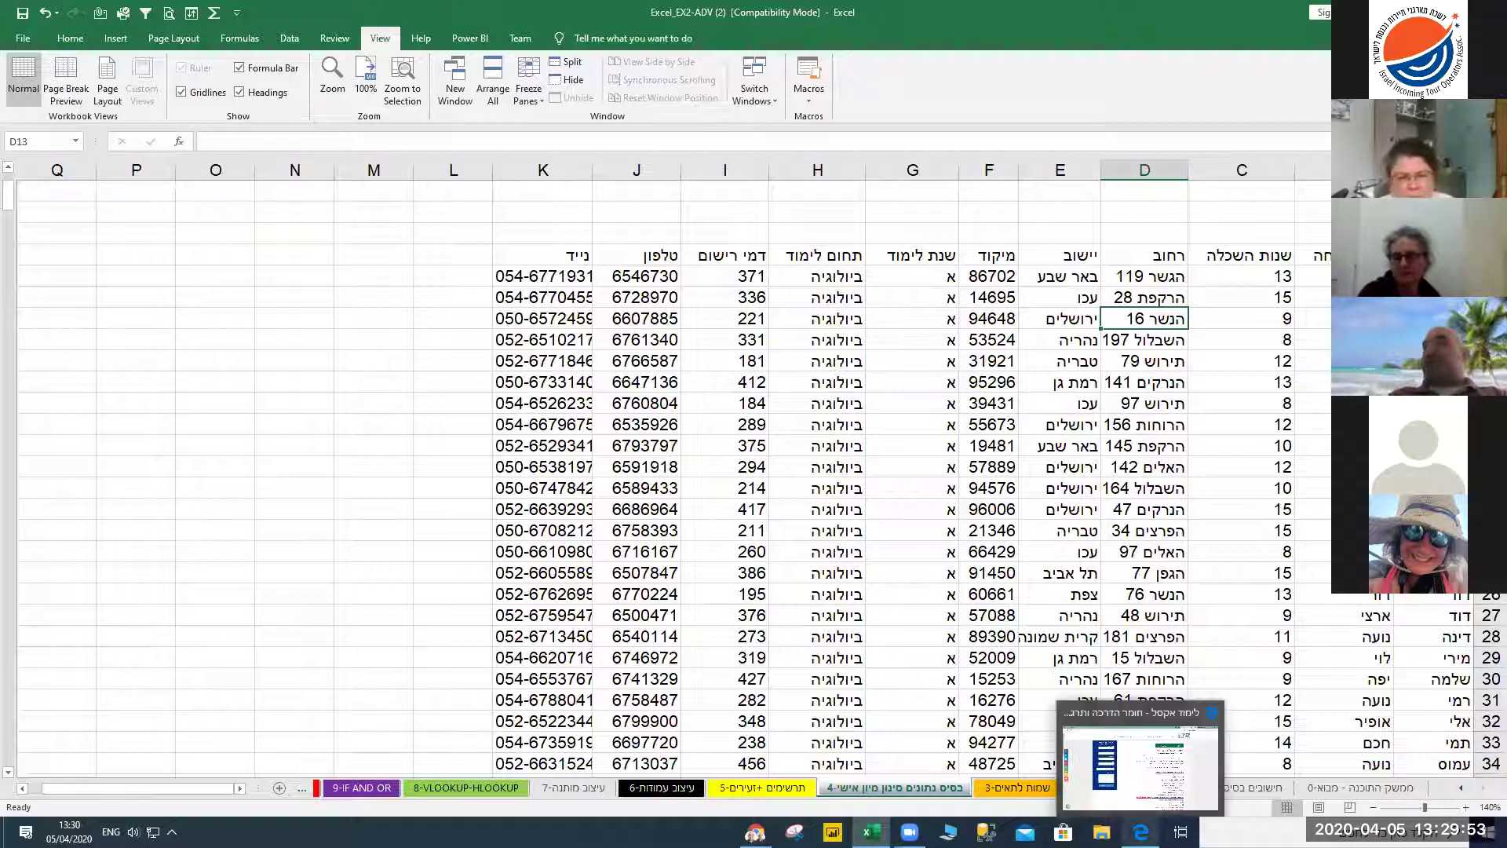
{"action": "left_click", "coordinate": [1140, 769]}
{"action": "mouse_move", "coordinate": [677, 104]}
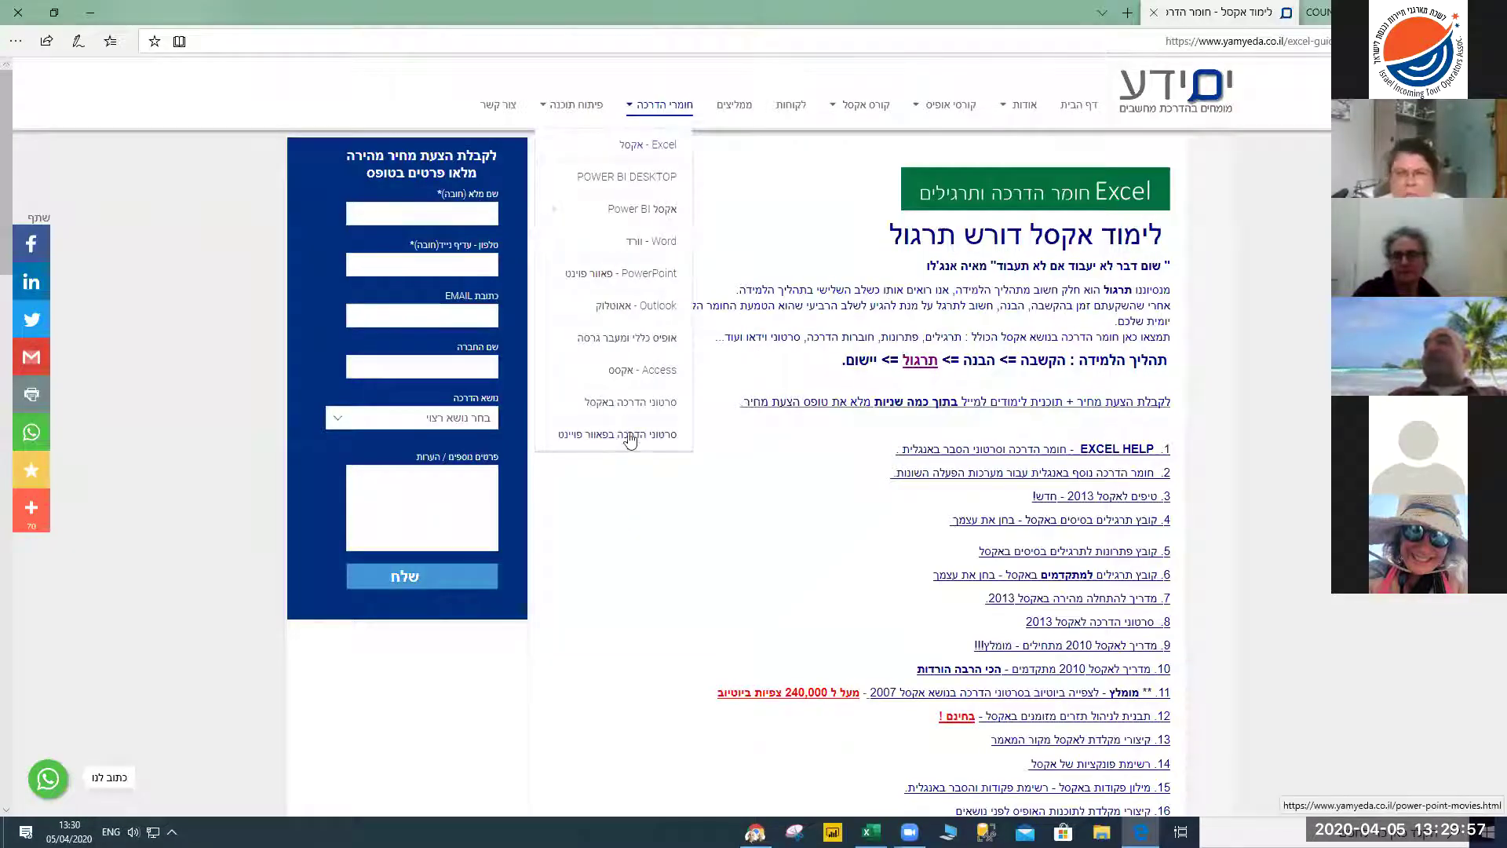
{"action": "left_click", "coordinate": [631, 404]}
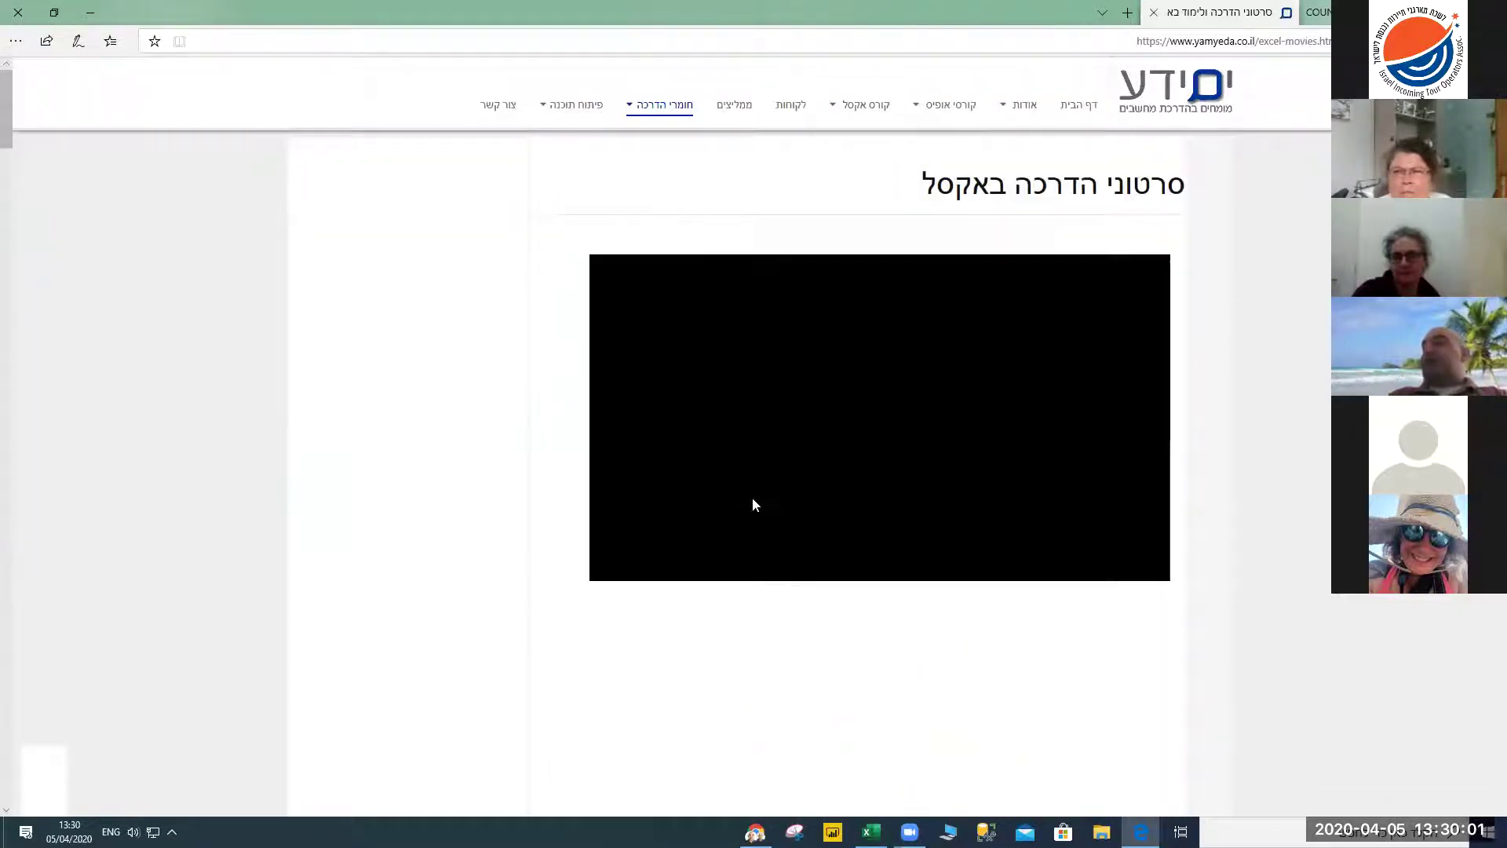
Look through the Excel 2007 lesson videos down to lesson 11 on freezing panes, and return to the Excel workbook
{"action": "scroll", "coordinate": [753, 534], "scroll_direction": "down", "scroll_amount": 5}
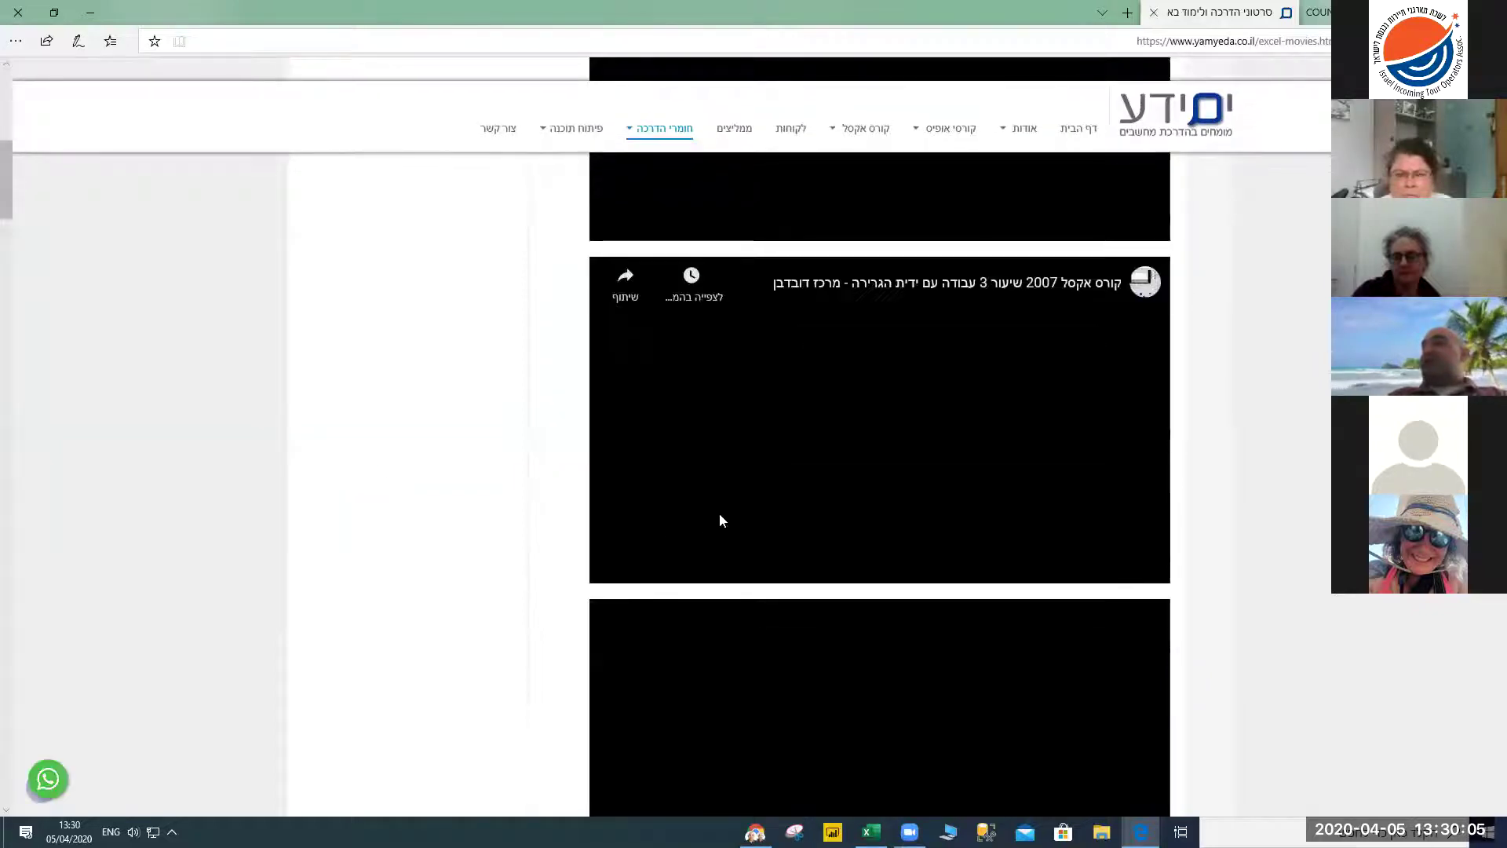
{"action": "scroll", "coordinate": [719, 512], "scroll_direction": "down", "scroll_amount": 10}
{"action": "scroll", "coordinate": [718, 530], "scroll_direction": "down", "scroll_amount": 6}
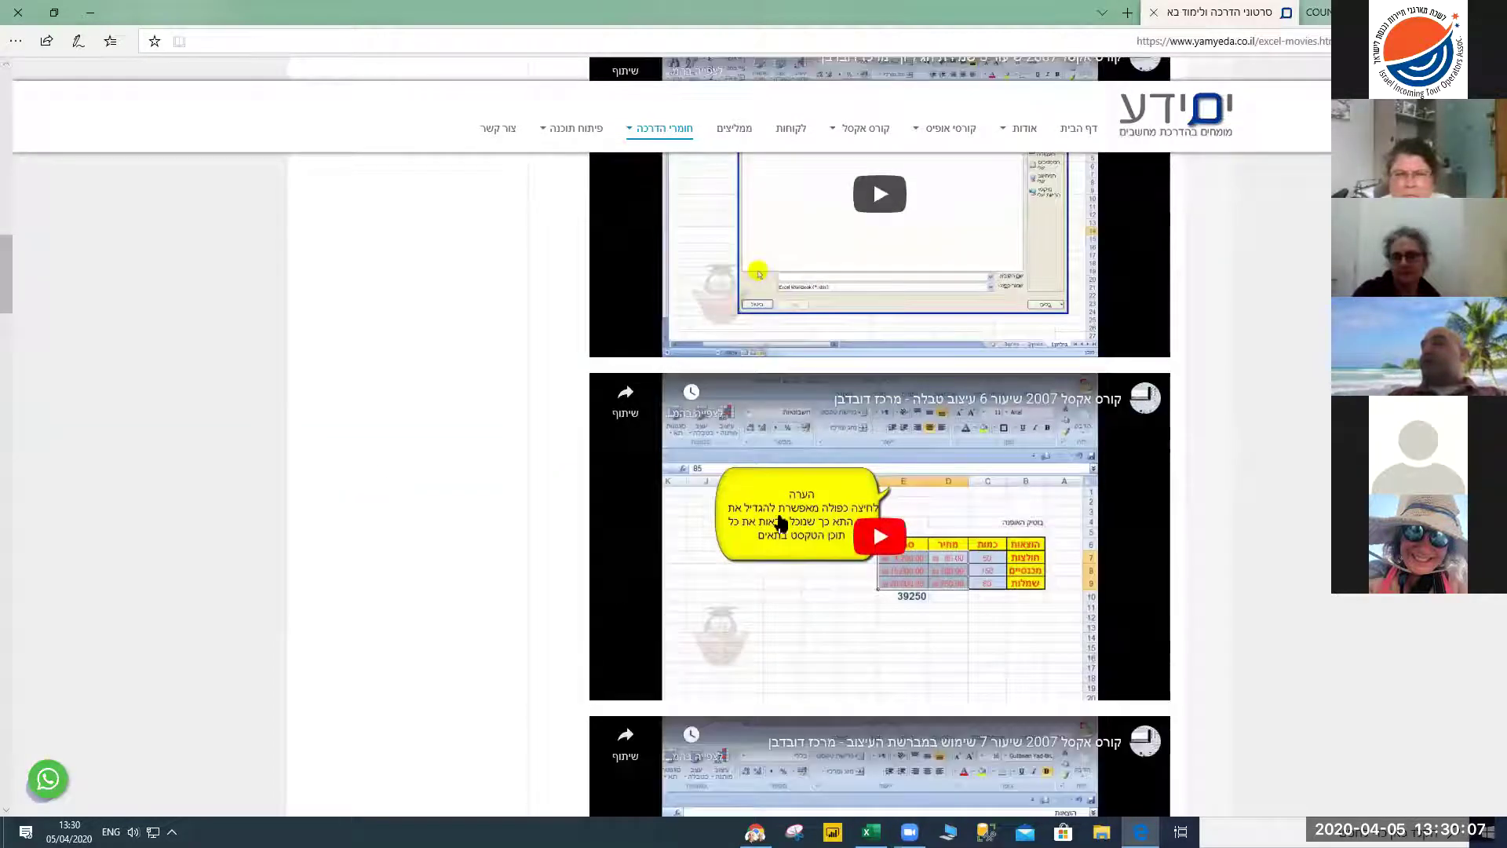
{"action": "scroll", "coordinate": [858, 405], "scroll_direction": "down", "scroll_amount": 7}
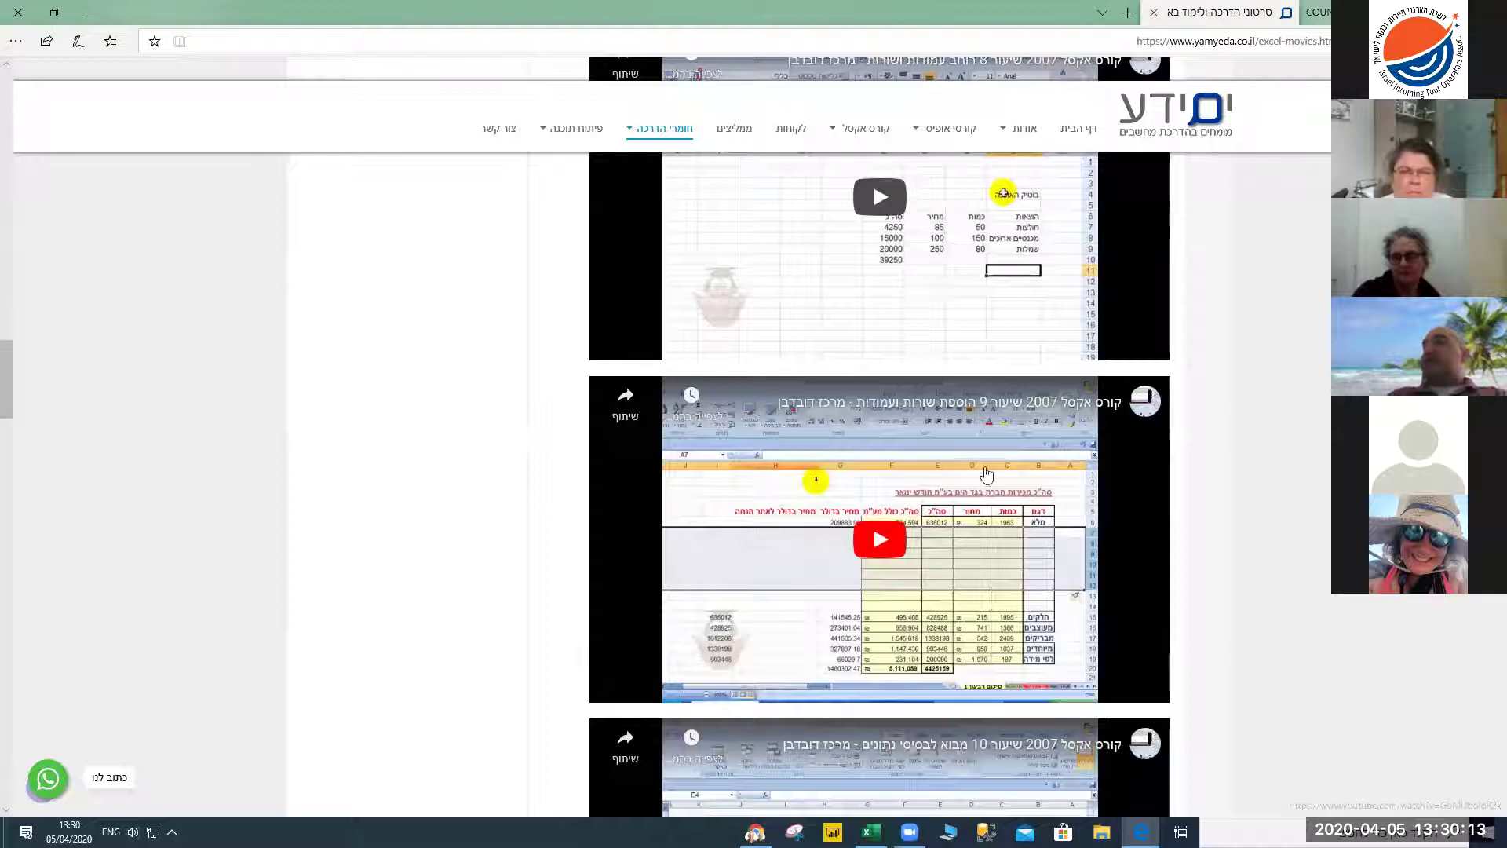
{"action": "scroll", "coordinate": [884, 453], "scroll_direction": "down", "scroll_amount": 4}
{"action": "scroll", "coordinate": [882, 452], "scroll_direction": "down", "scroll_amount": 4}
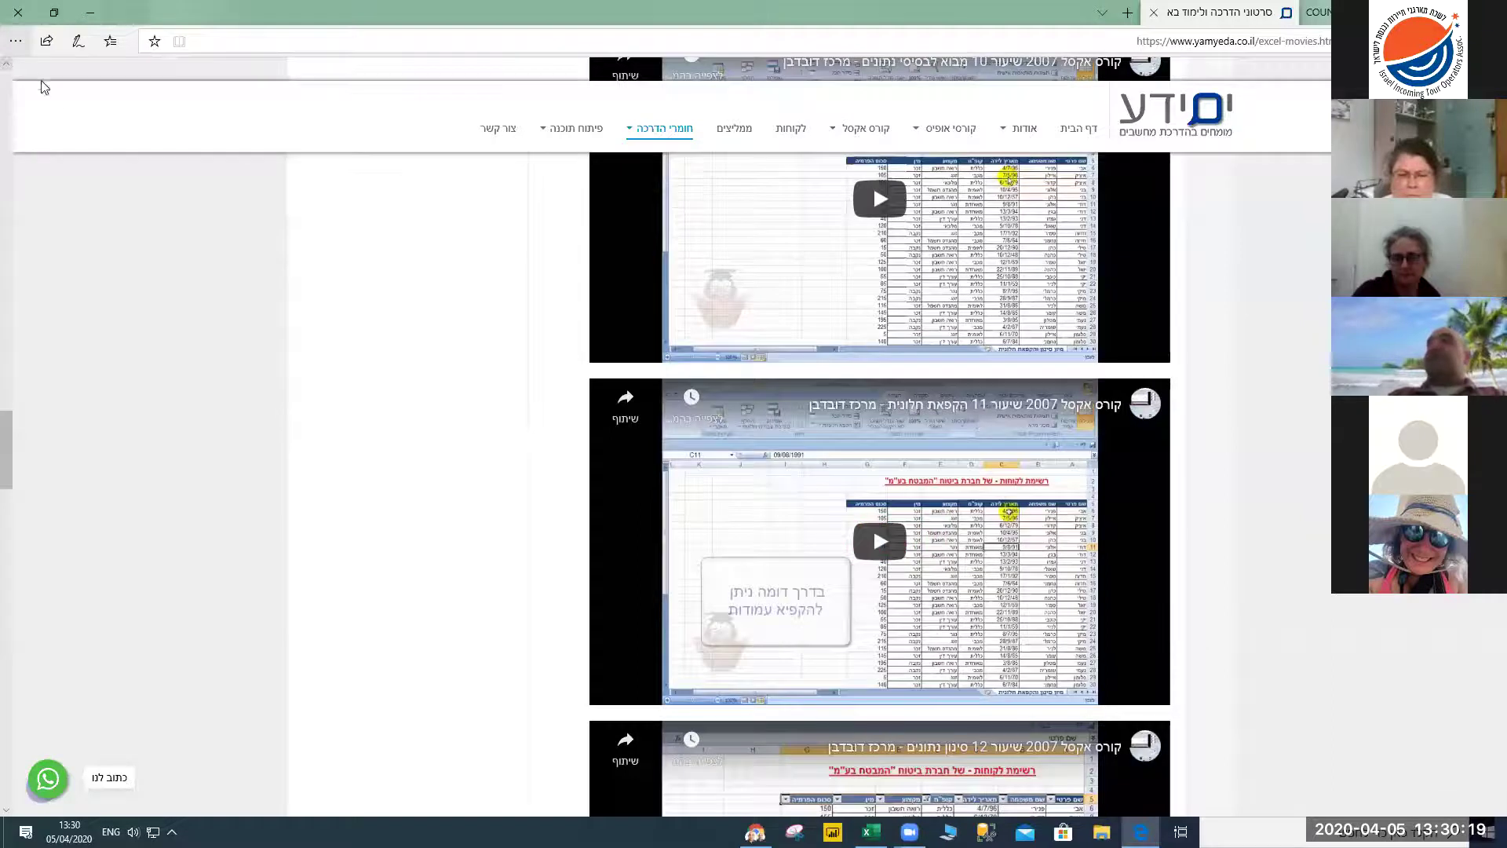
{"action": "left_click", "coordinate": [93, 11]}
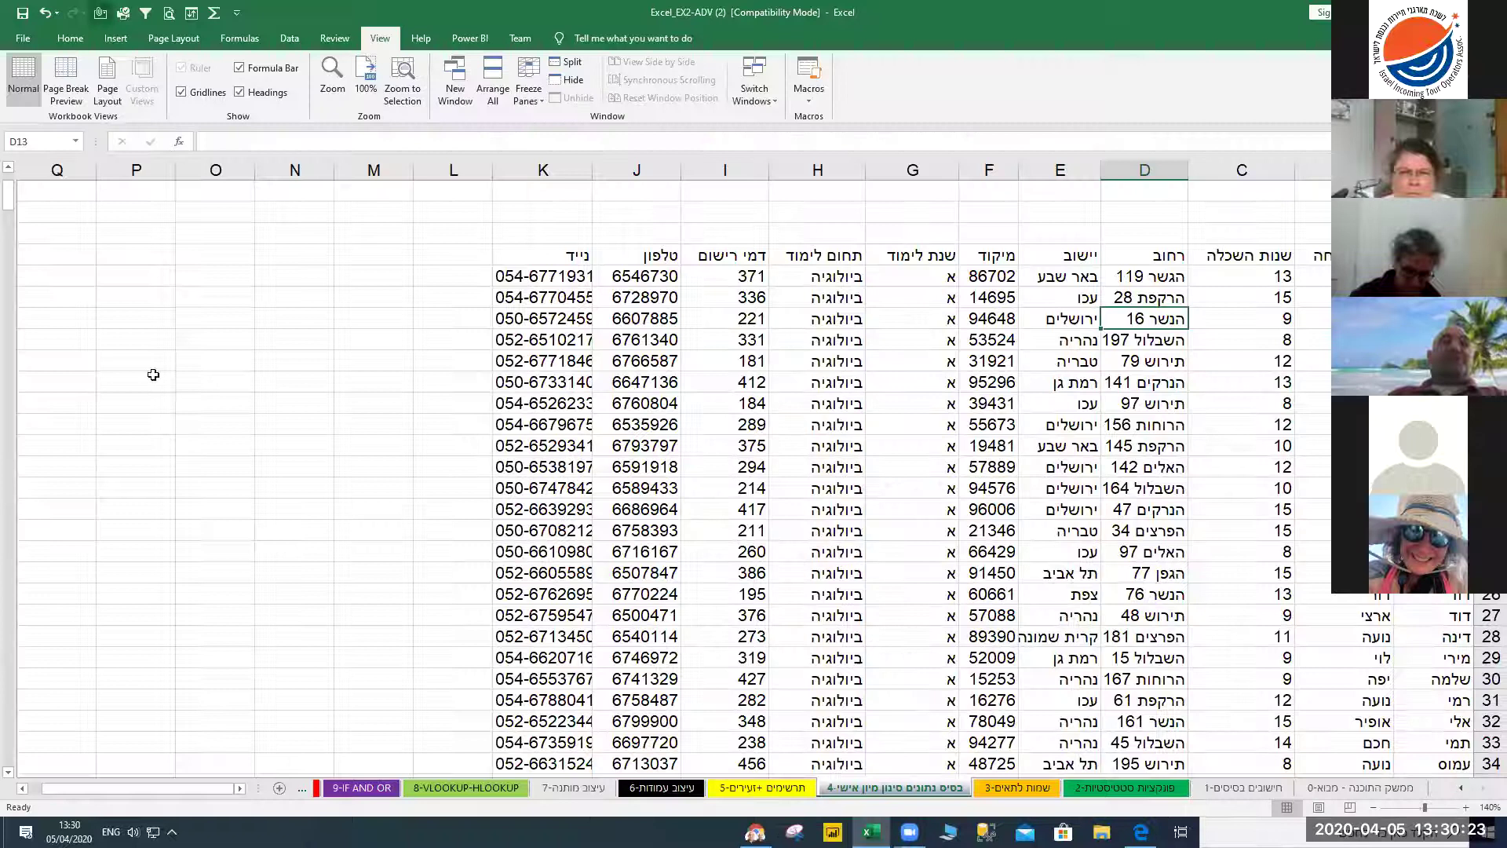
Apply Freeze Panes with cell A11 selected so header row 10 stays fixed, and scroll the records down and back to test it
{"action": "left_click", "coordinate": [641, 546]}
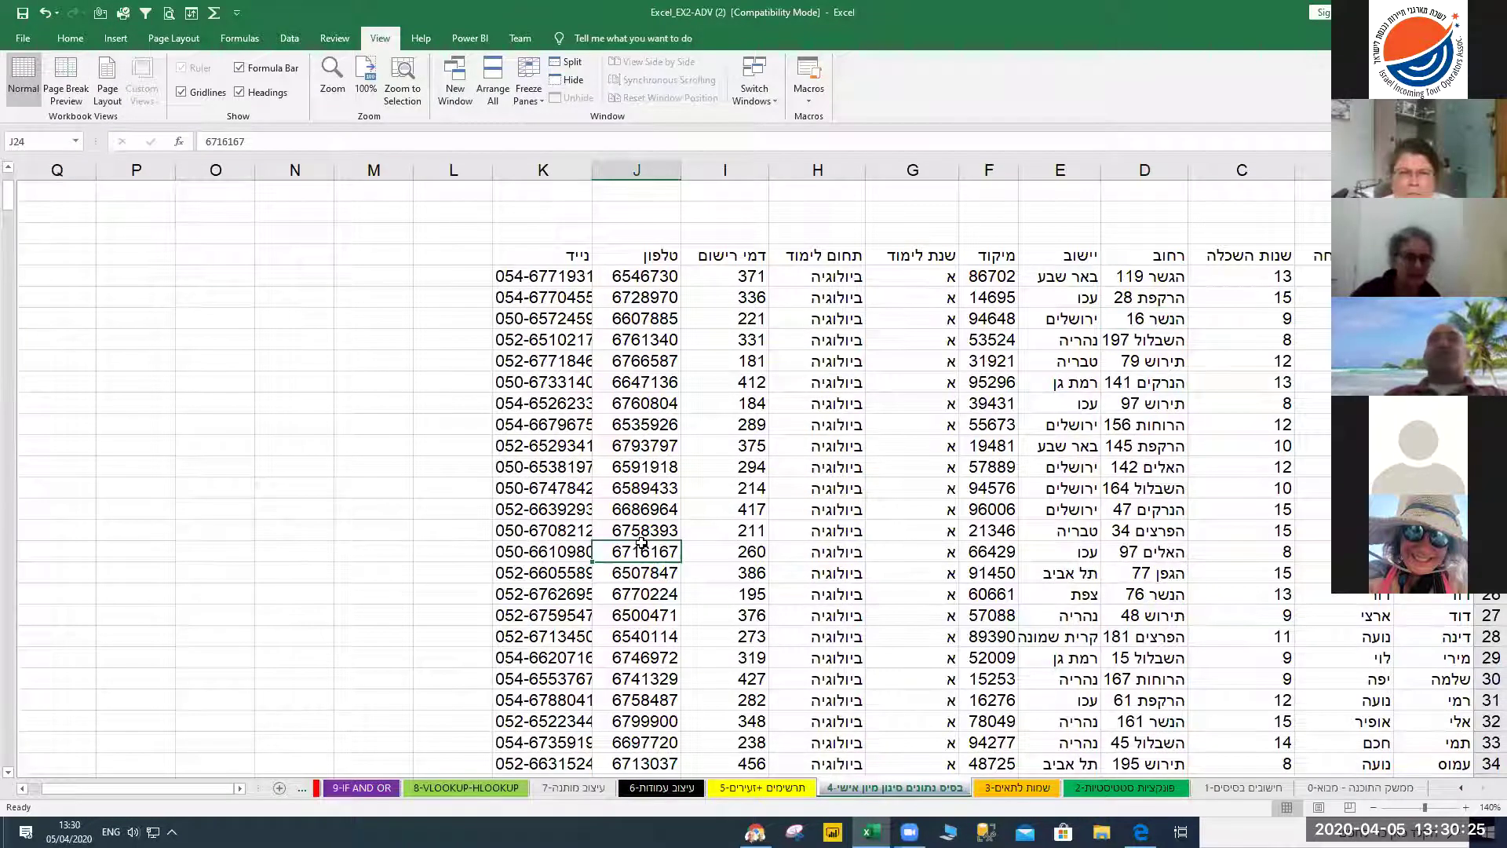
{"action": "scroll", "coordinate": [641, 612], "scroll_direction": "up", "scroll_amount": 3}
{"action": "scroll", "coordinate": [1084, 462], "scroll_direction": "down", "scroll_amount": 2}
{"action": "key", "text": "ctrl+Home"}
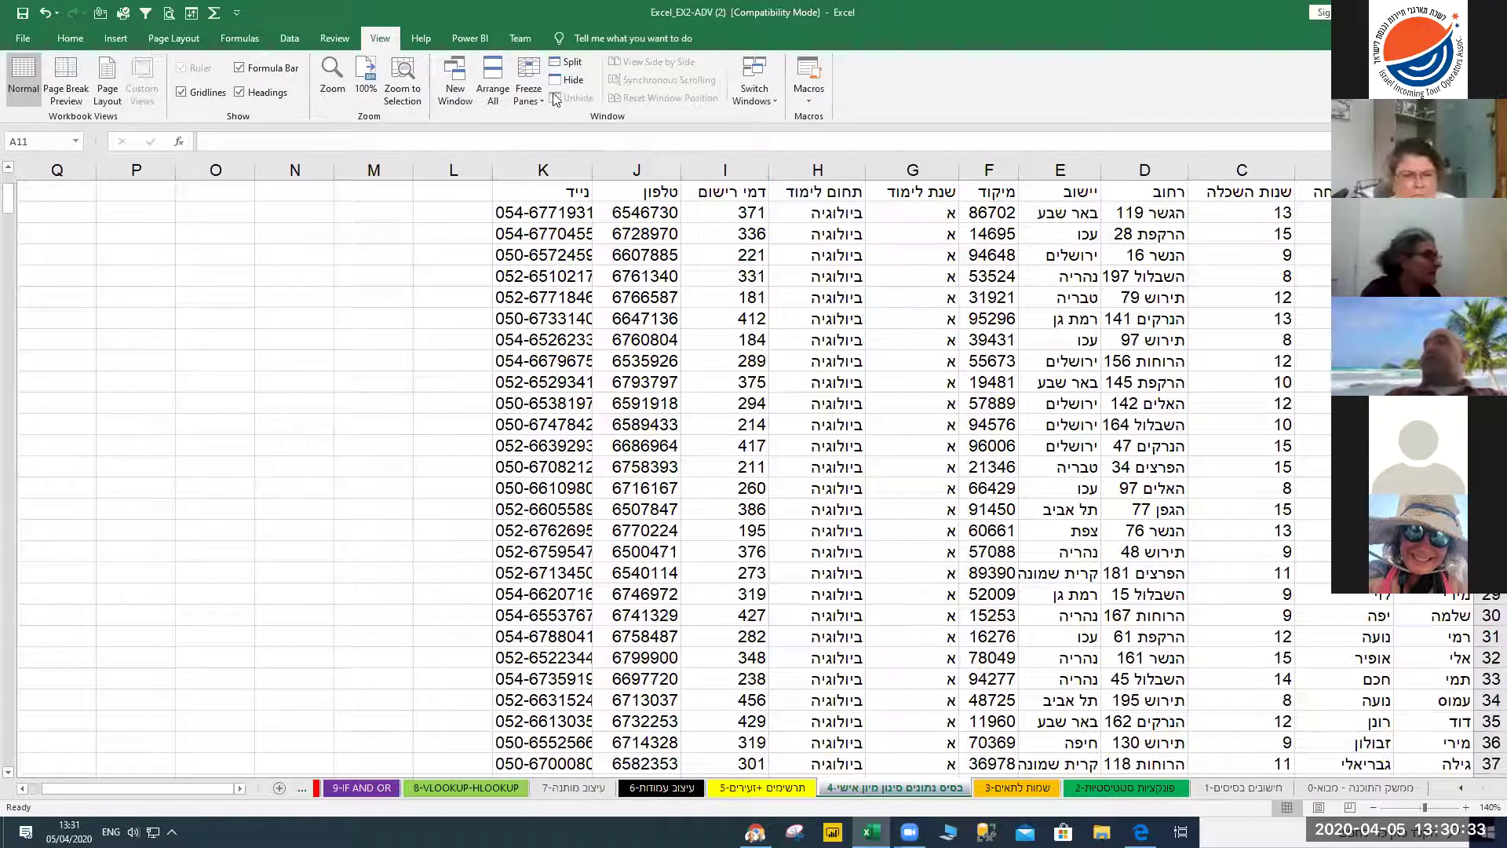
{"action": "left_click", "coordinate": [528, 88]}
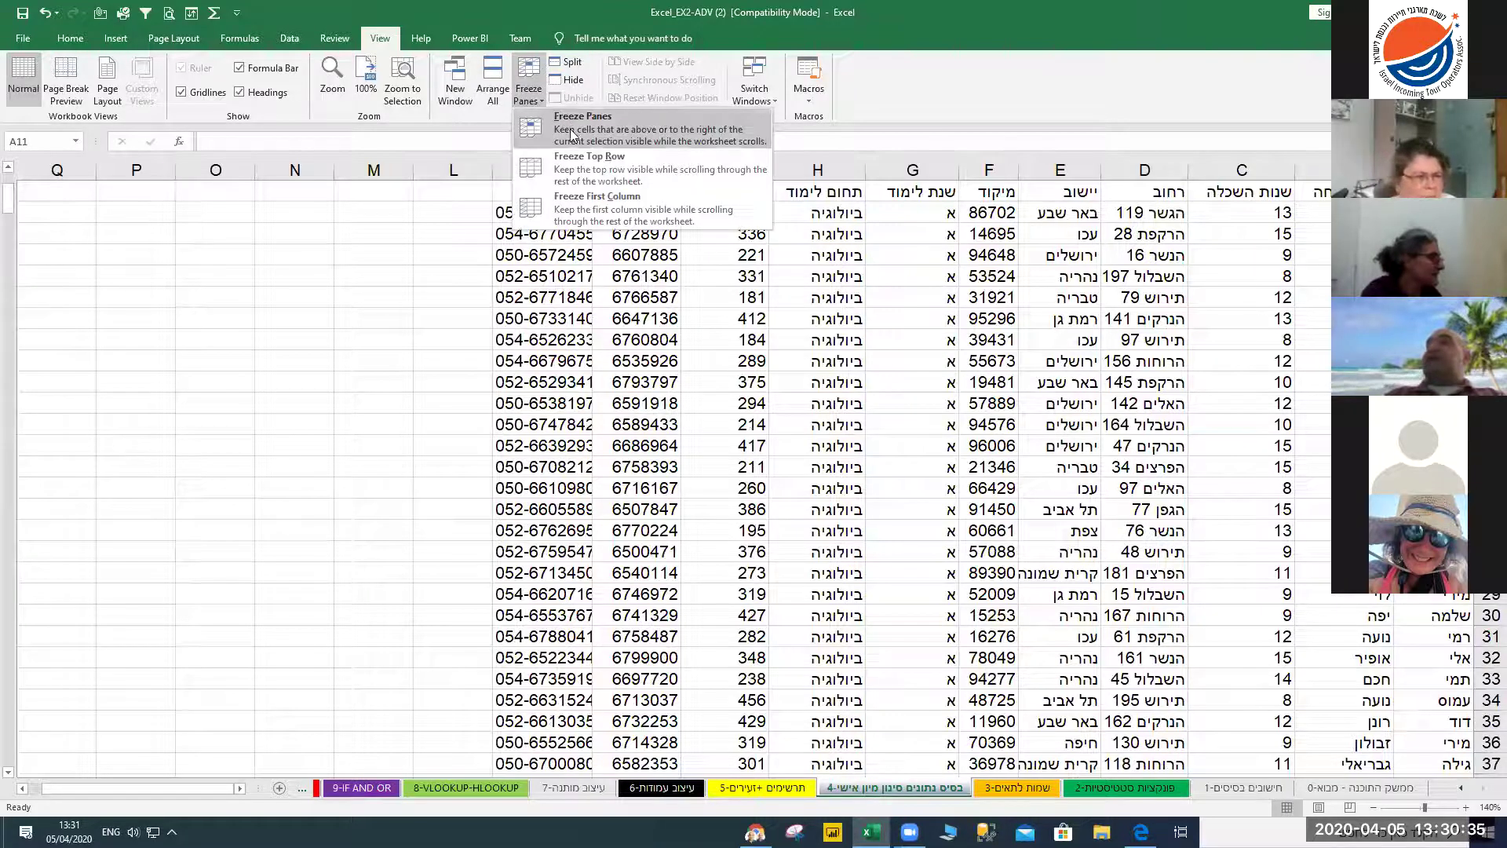
{"action": "left_click", "coordinate": [572, 126]}
{"action": "scroll", "coordinate": [969, 448], "scroll_direction": "down", "scroll_amount": 8}
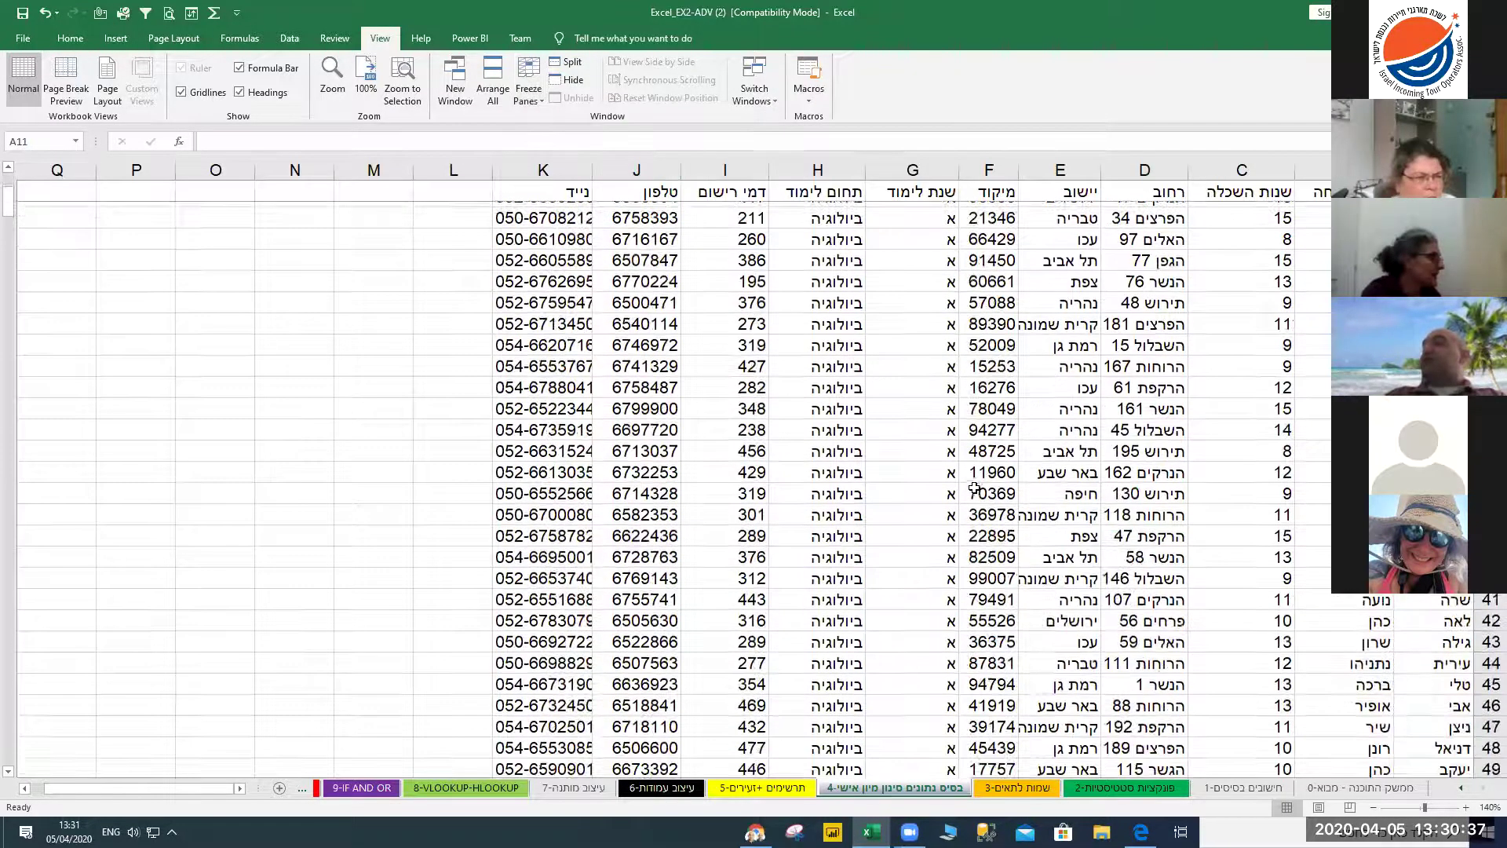
{"action": "scroll", "coordinate": [979, 503], "scroll_direction": "up", "scroll_amount": 4}
{"action": "scroll", "coordinate": [979, 503], "scroll_direction": "up", "scroll_amount": 4}
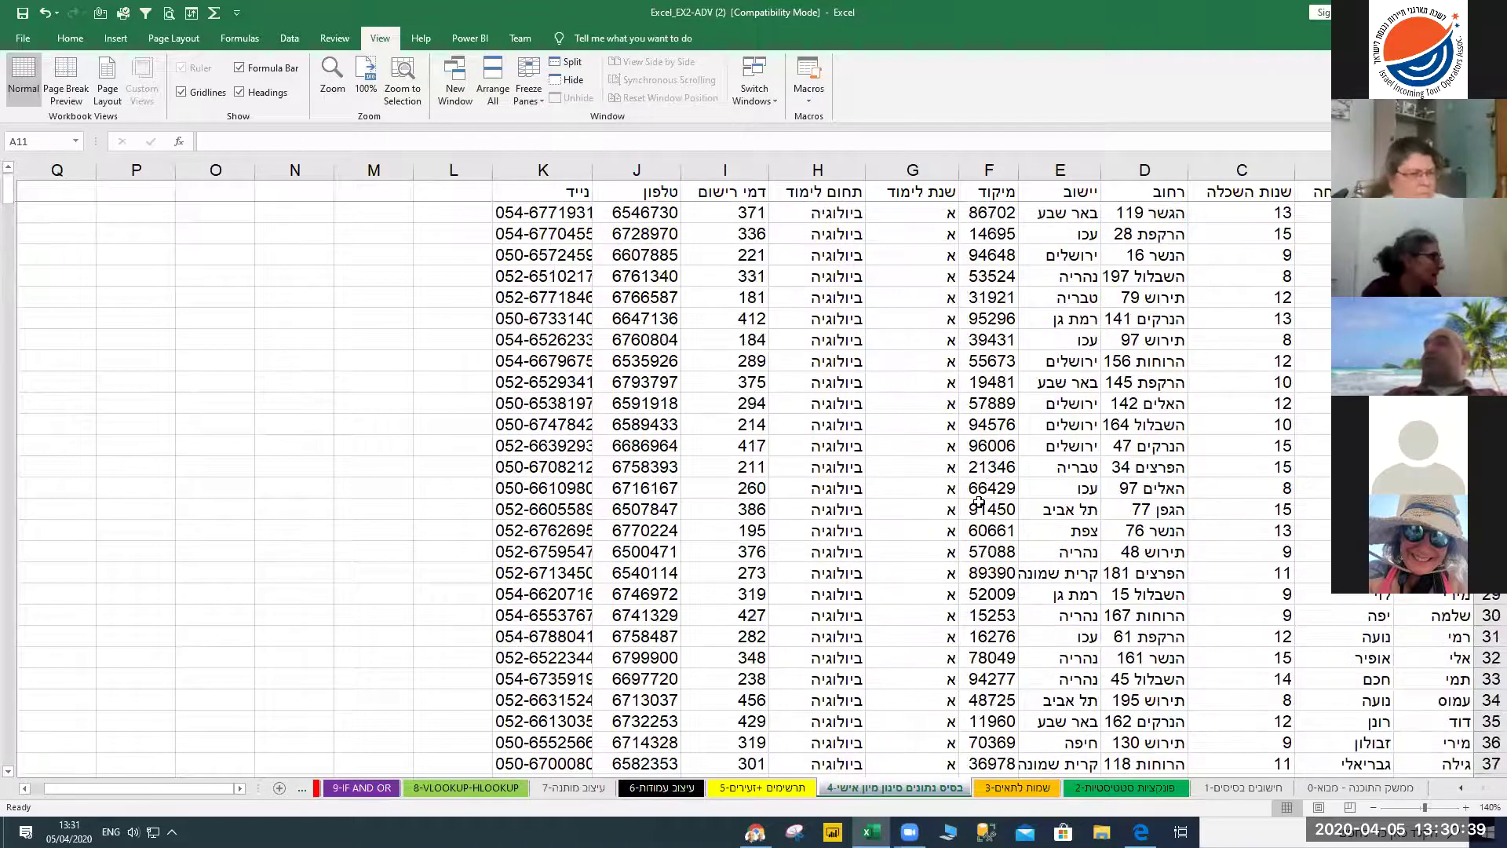
Remove the Filter command from the Quick Access Toolbar
{"action": "left_click", "coordinate": [993, 268]}
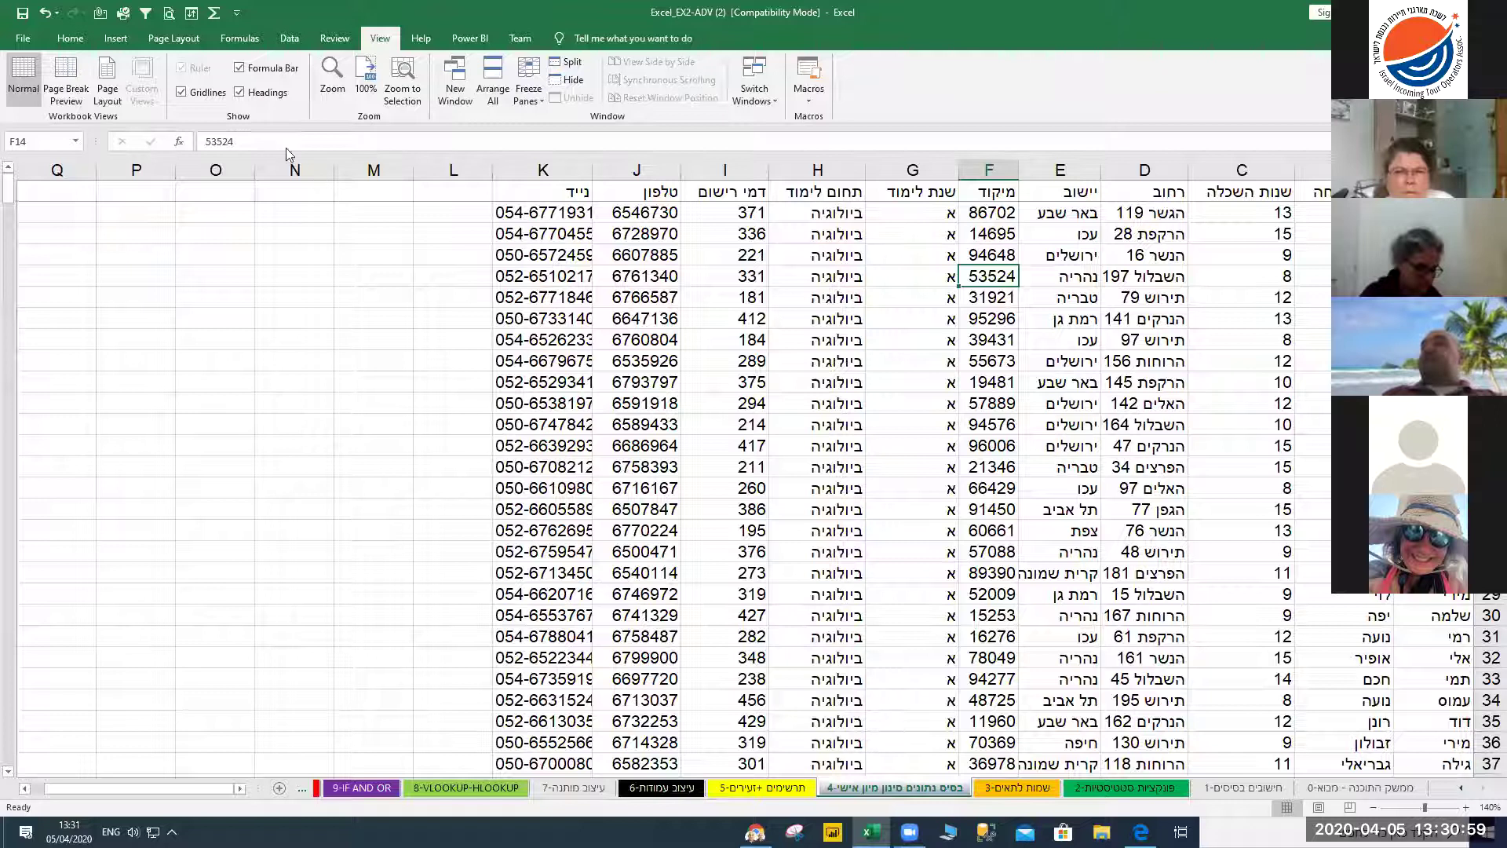
{"action": "left_click", "coordinate": [284, 36]}
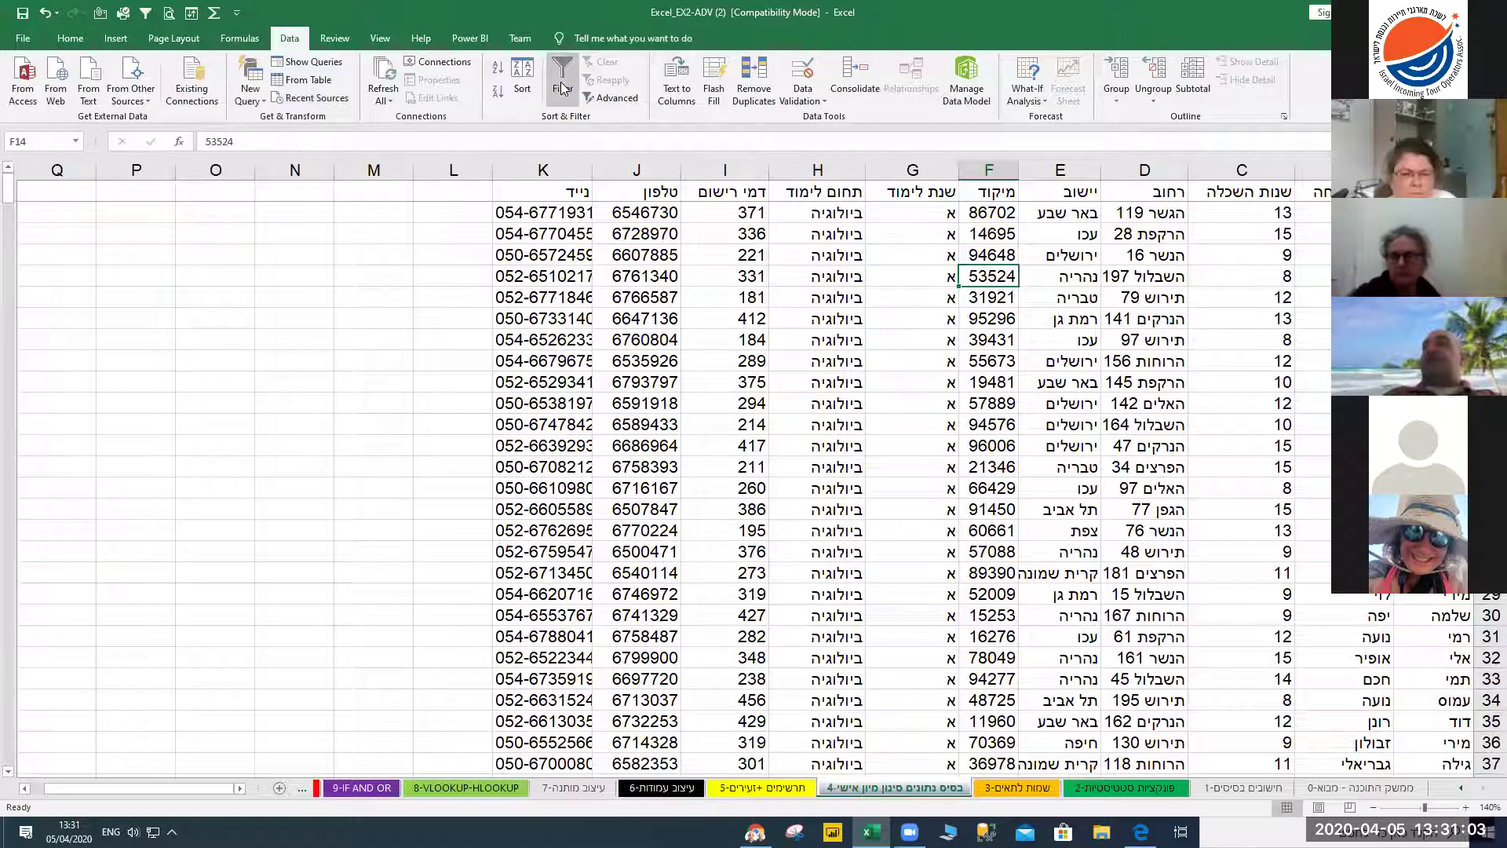
{"action": "right_click", "coordinate": [147, 15]}
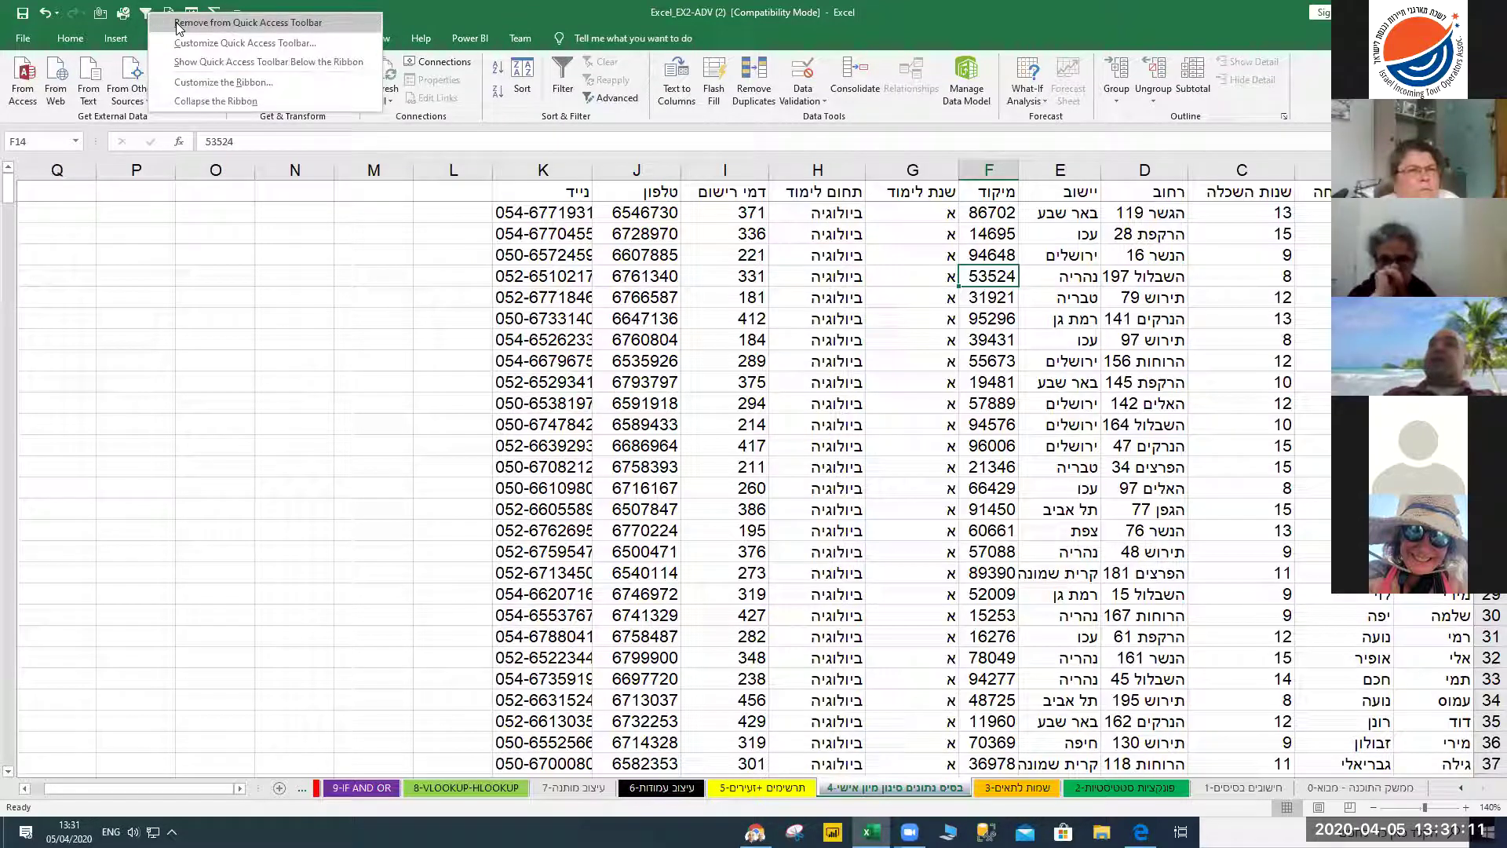
{"action": "left_click", "coordinate": [220, 23]}
{"action": "left_click", "coordinate": [668, 492]}
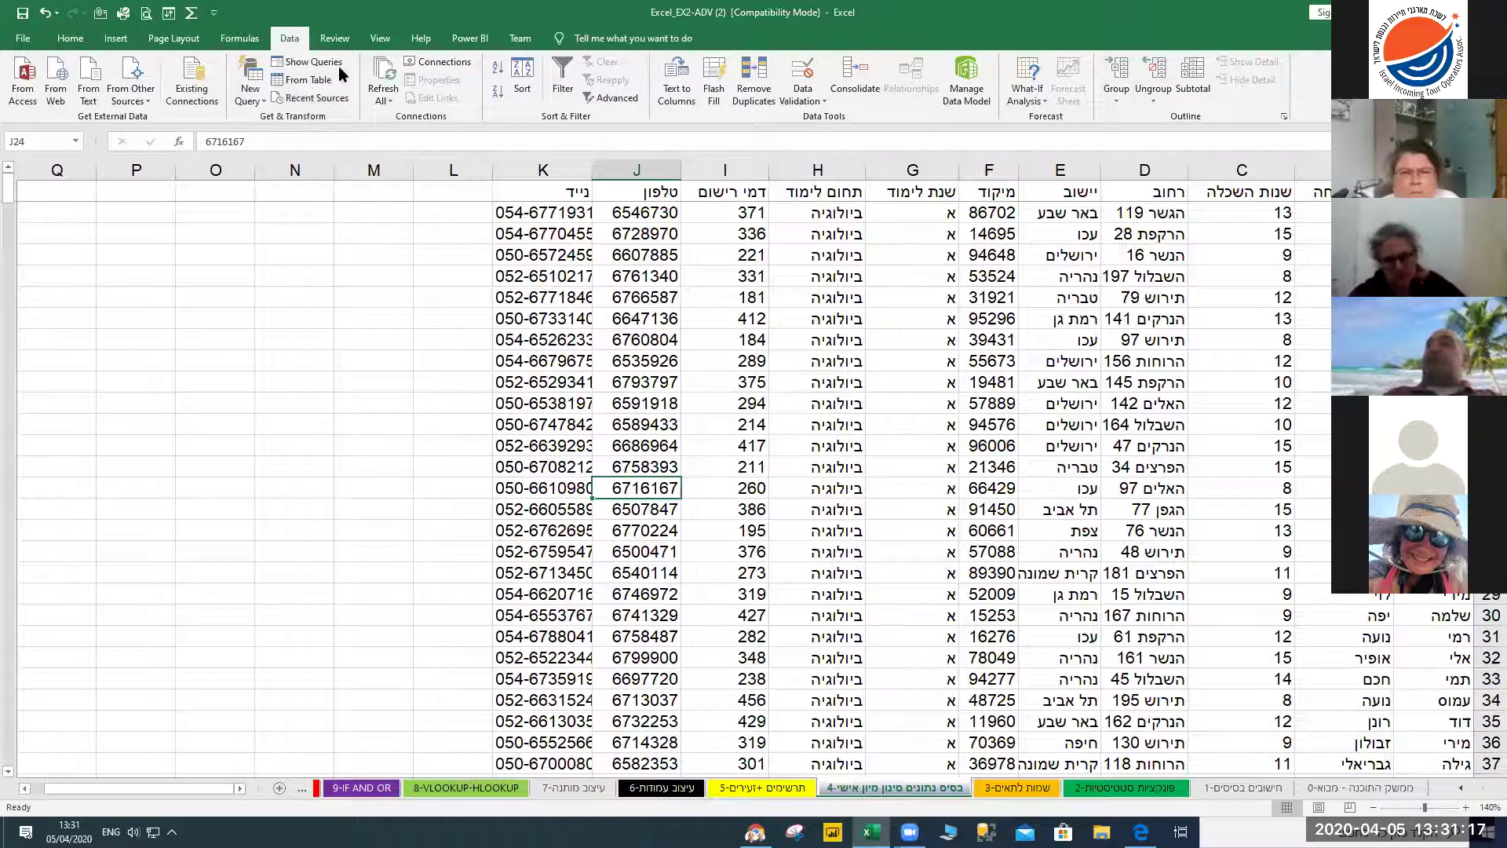
Add the Data commands' Filter to the Quick Access Toolbar, and check its availability while other ribbon commands are shown
{"action": "right_click", "coordinate": [560, 86]}
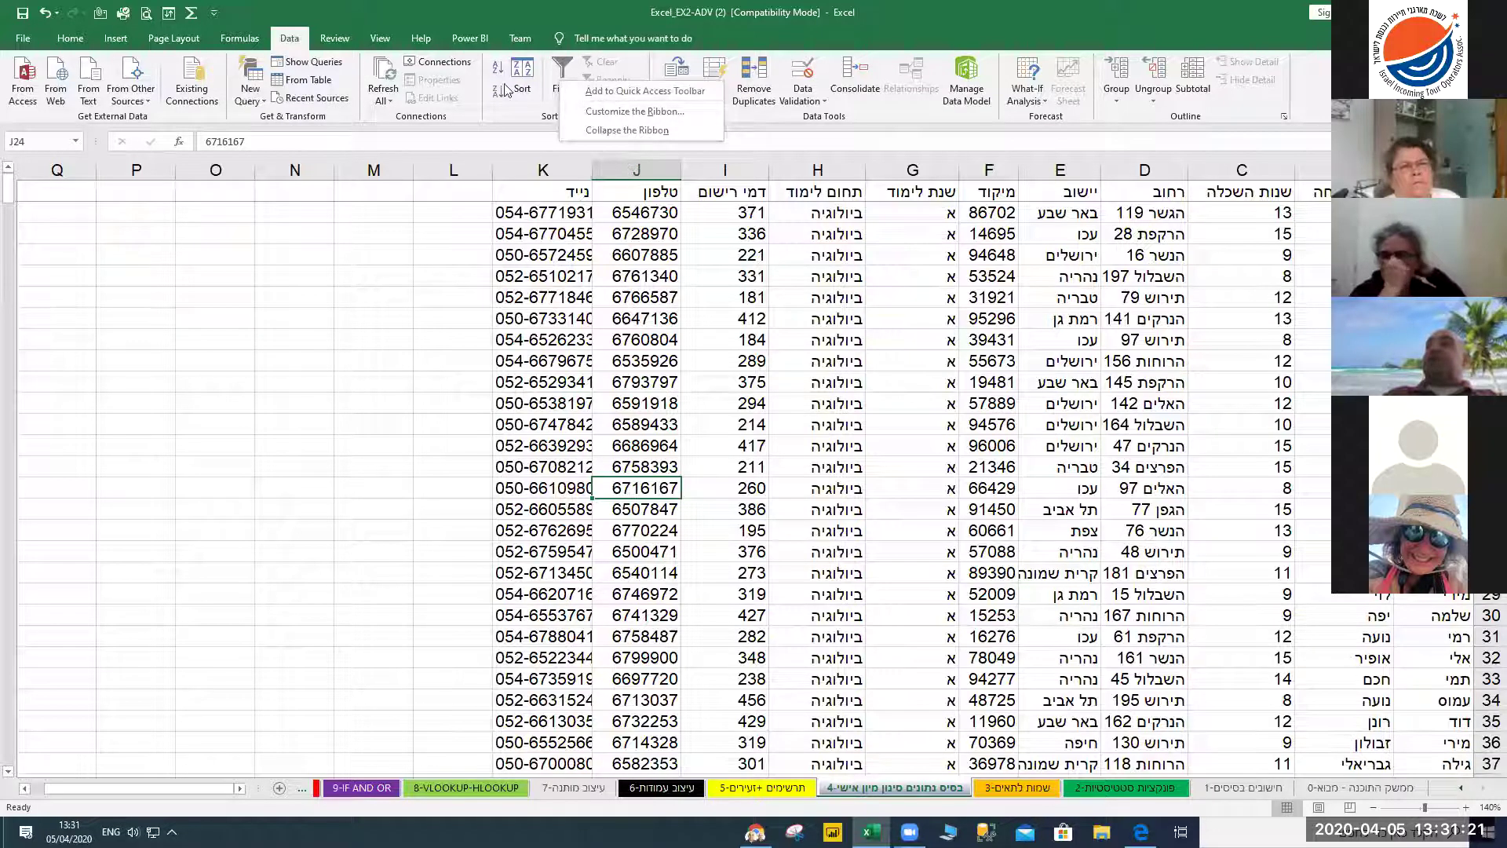
{"action": "left_click", "coordinate": [636, 90]}
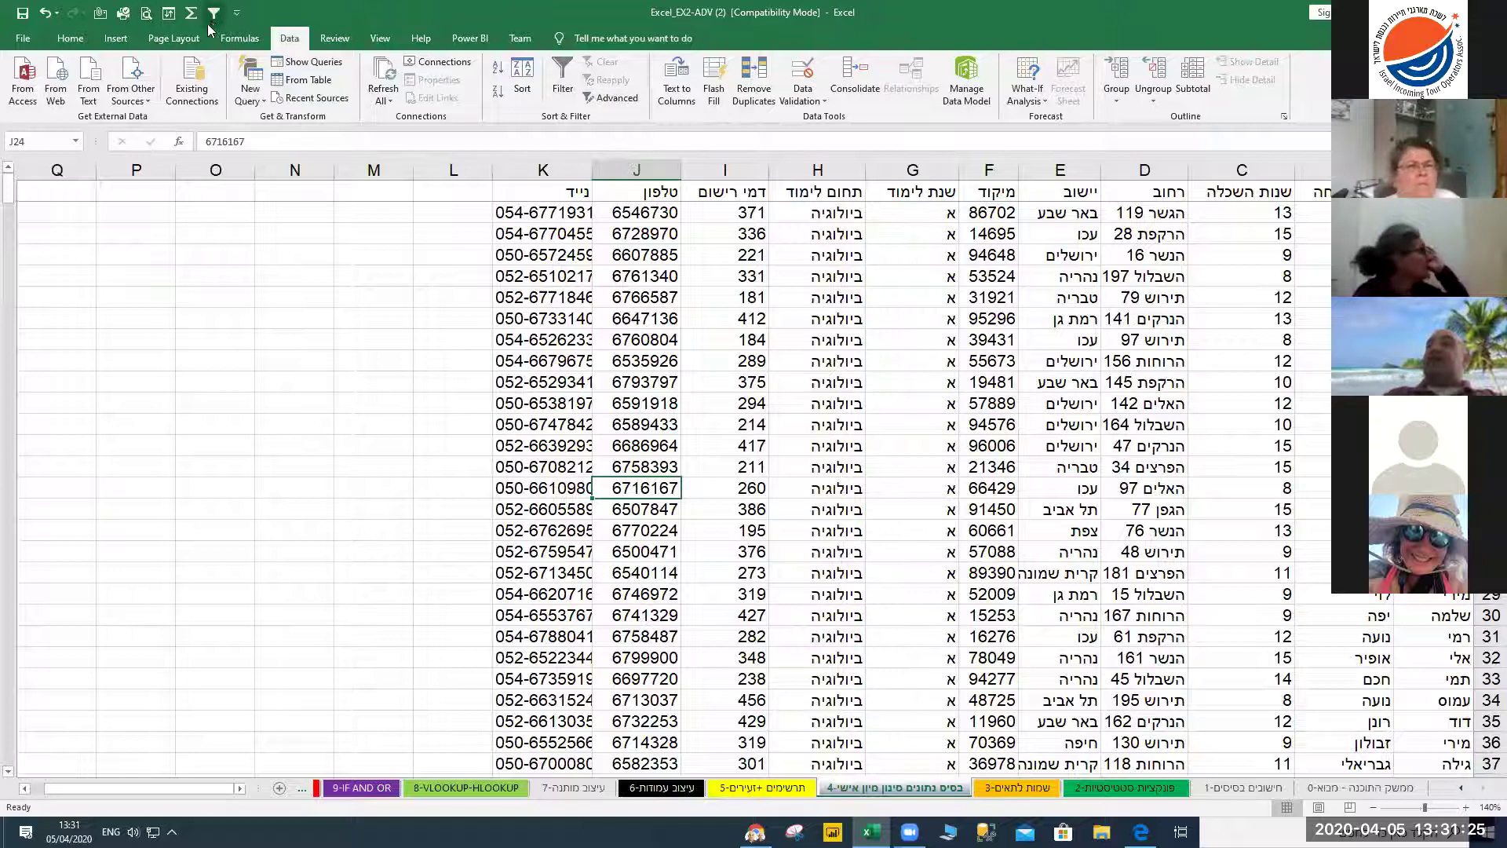
{"action": "left_click", "coordinate": [69, 40]}
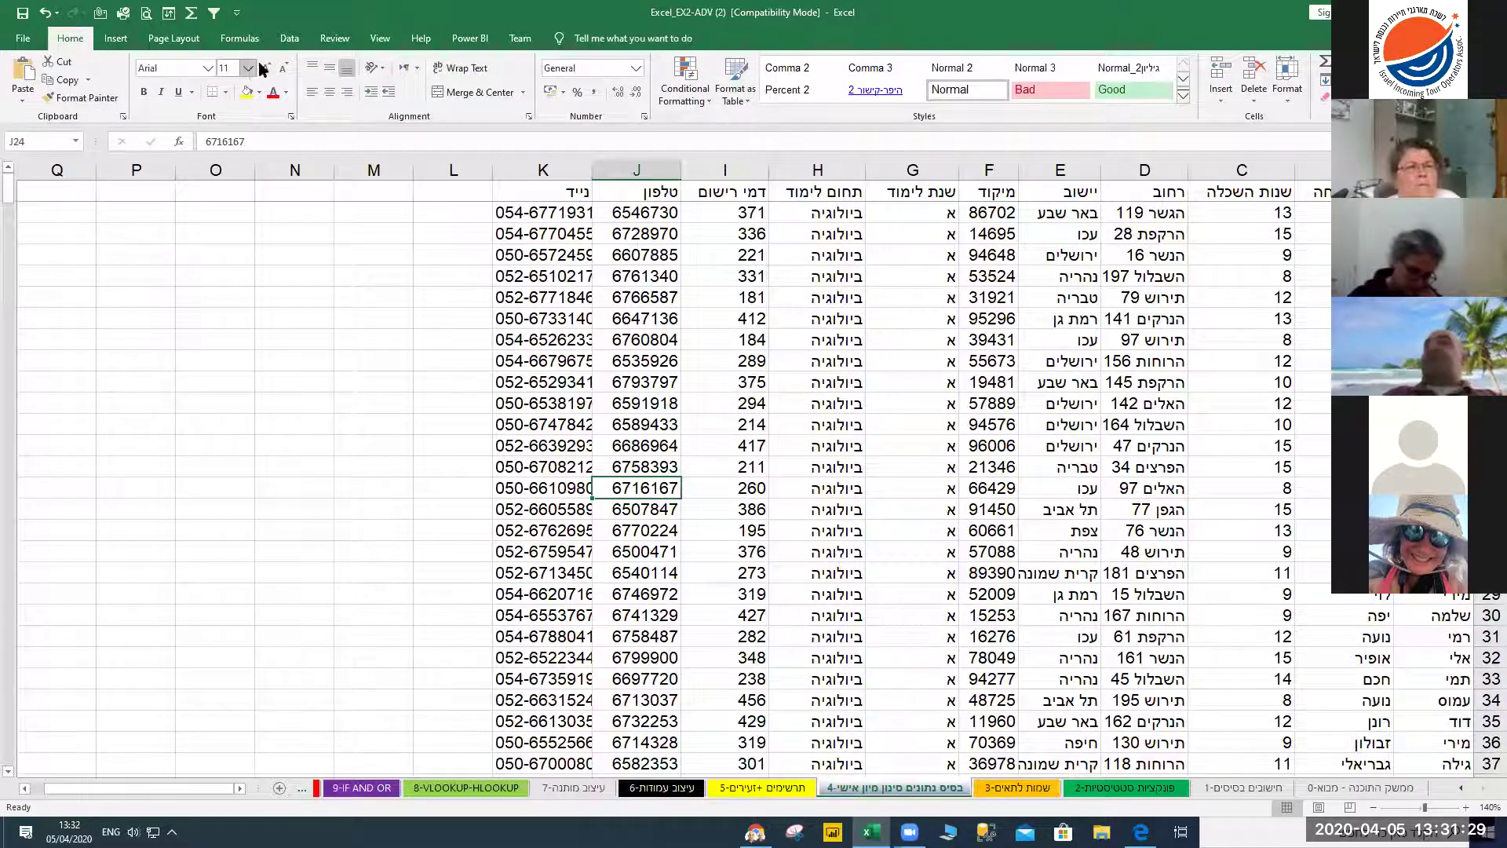
{"action": "left_click", "coordinate": [289, 39]}
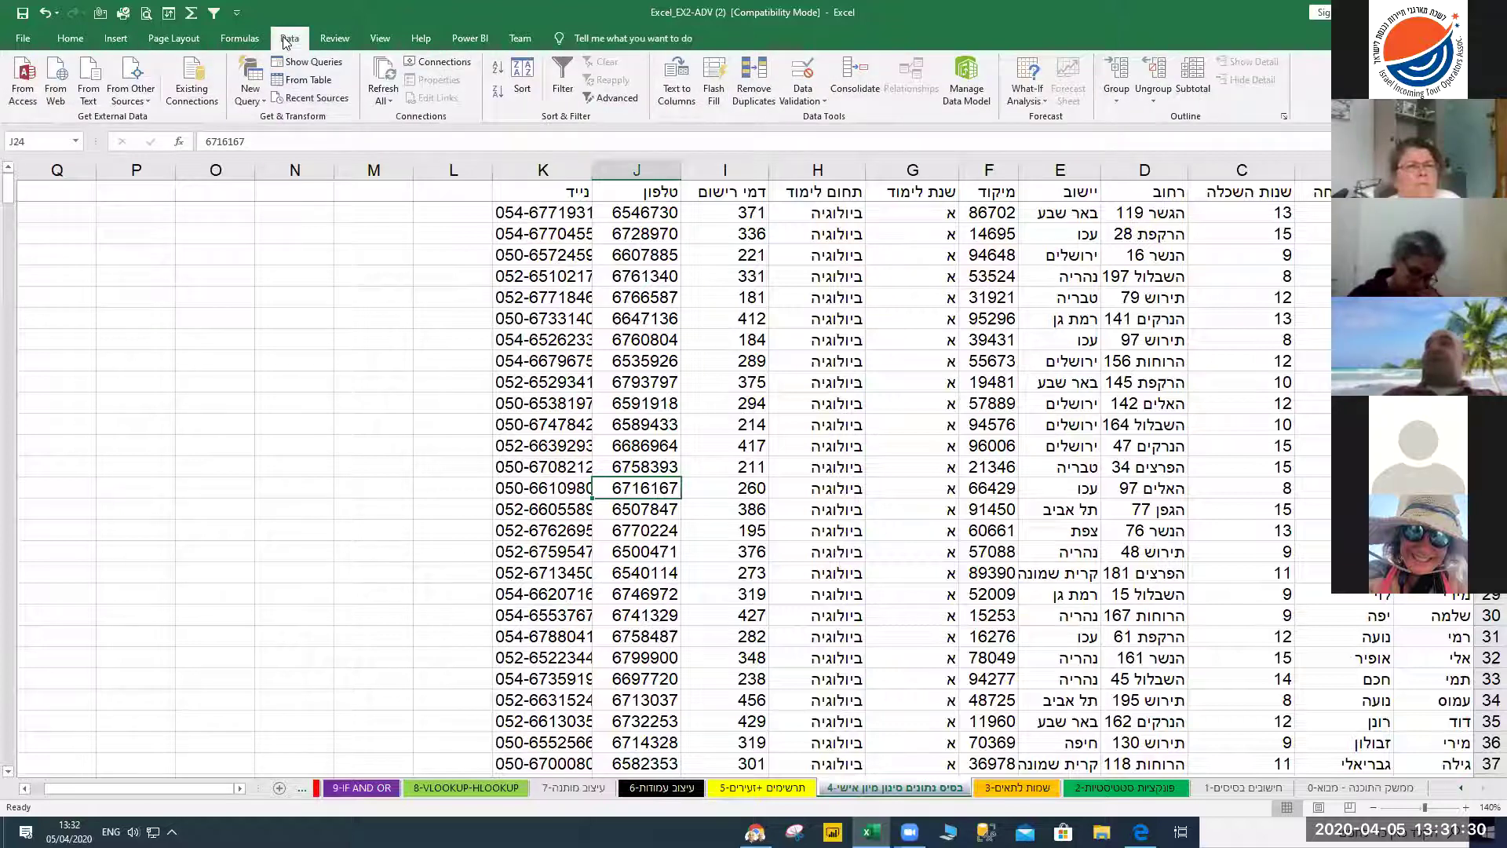
Add the Freeze Panes command to the Quick Access Toolbar
{"action": "left_click", "coordinate": [375, 41]}
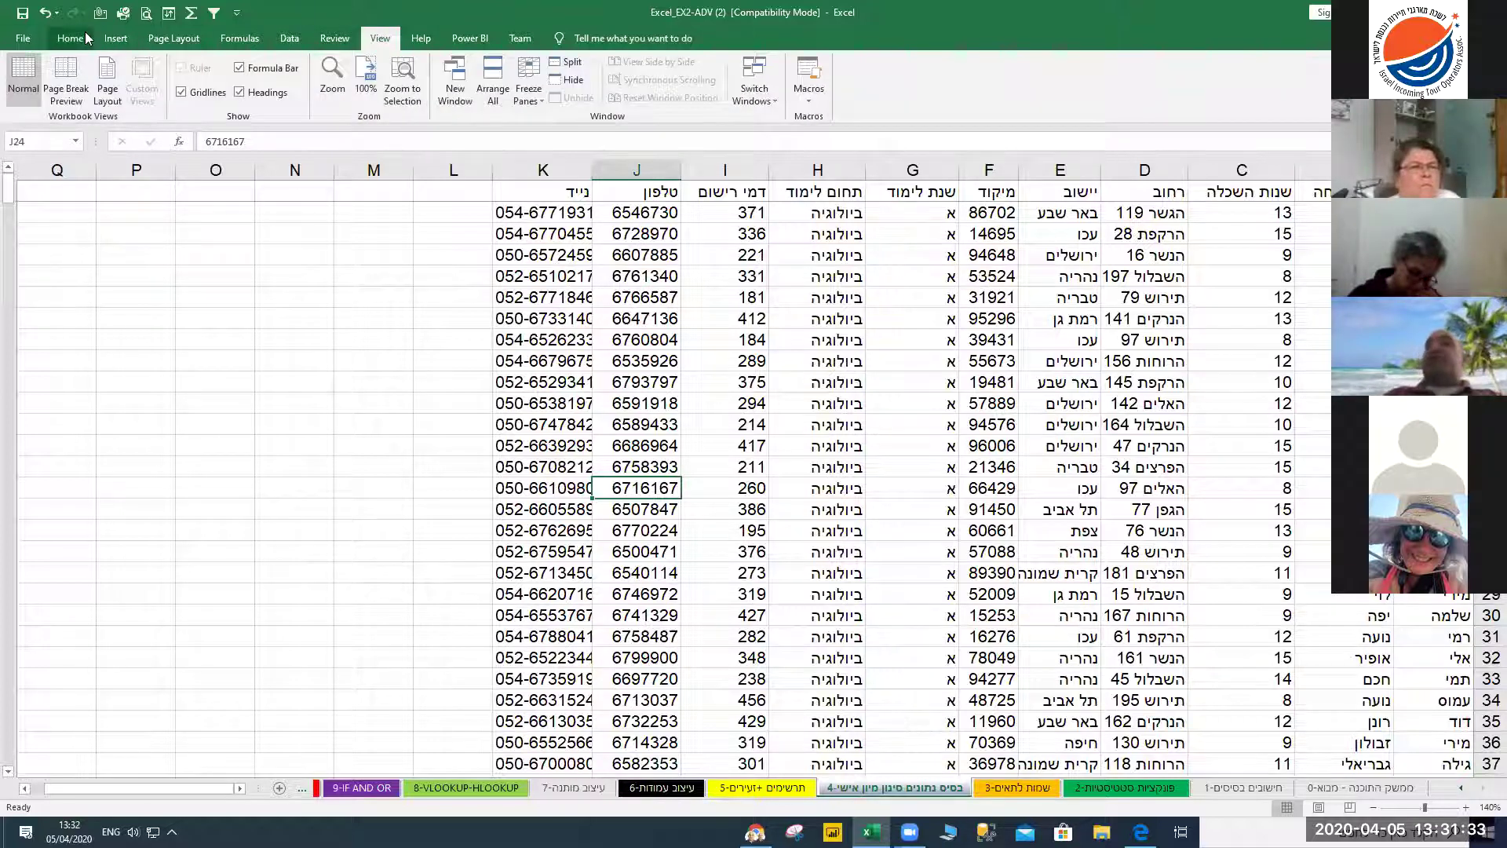
{"action": "right_click", "coordinate": [524, 72]}
{"action": "left_click", "coordinate": [550, 82]}
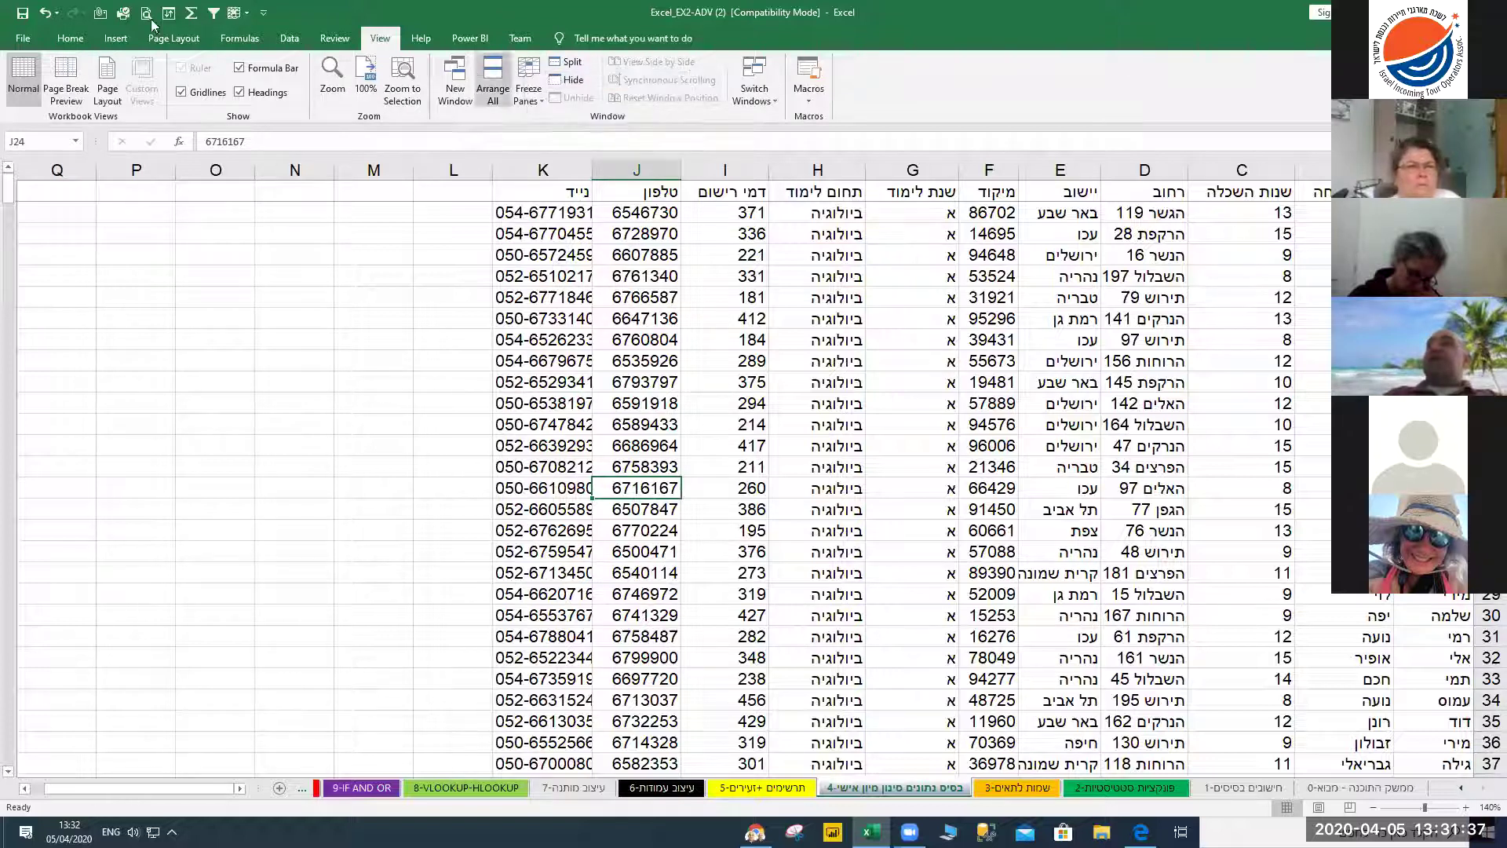
{"action": "left_click", "coordinate": [70, 39]}
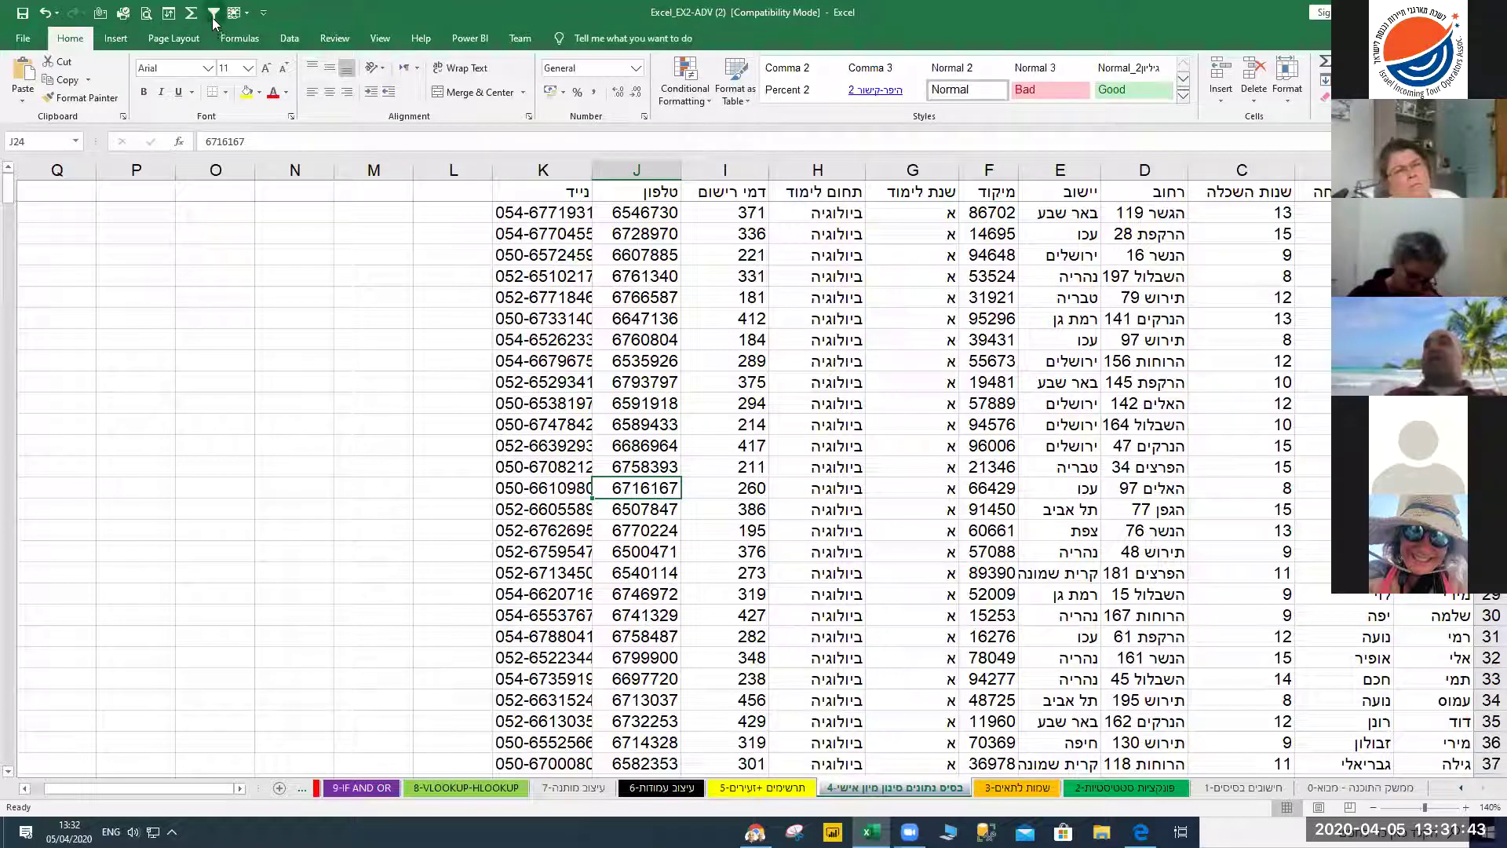
Turn on filtering for the records, try the phone column's filter list, and turn filtering off again
{"action": "left_click", "coordinate": [289, 40]}
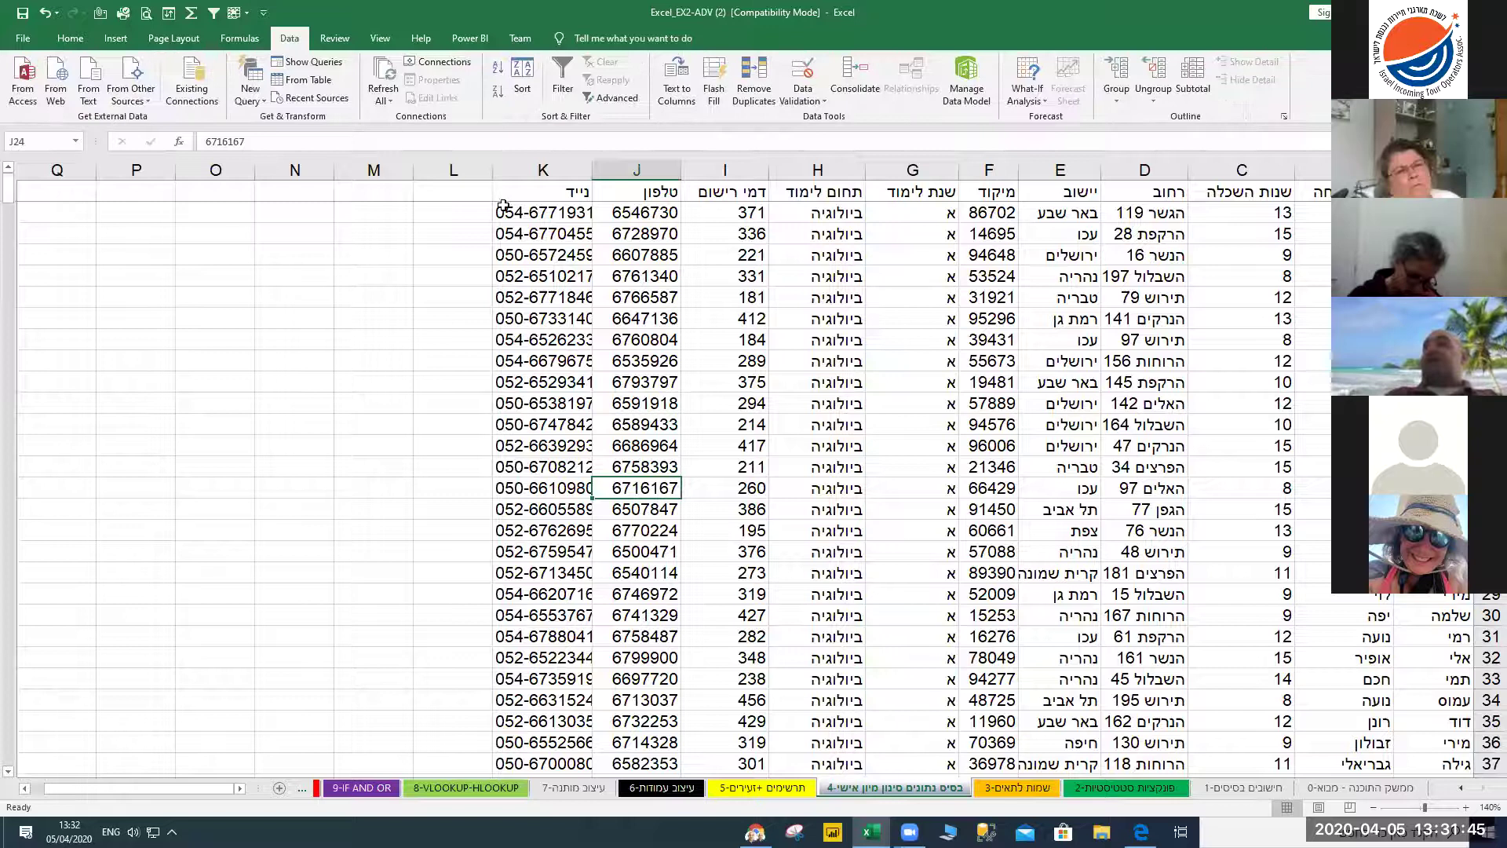
{"action": "left_click", "coordinate": [565, 87]}
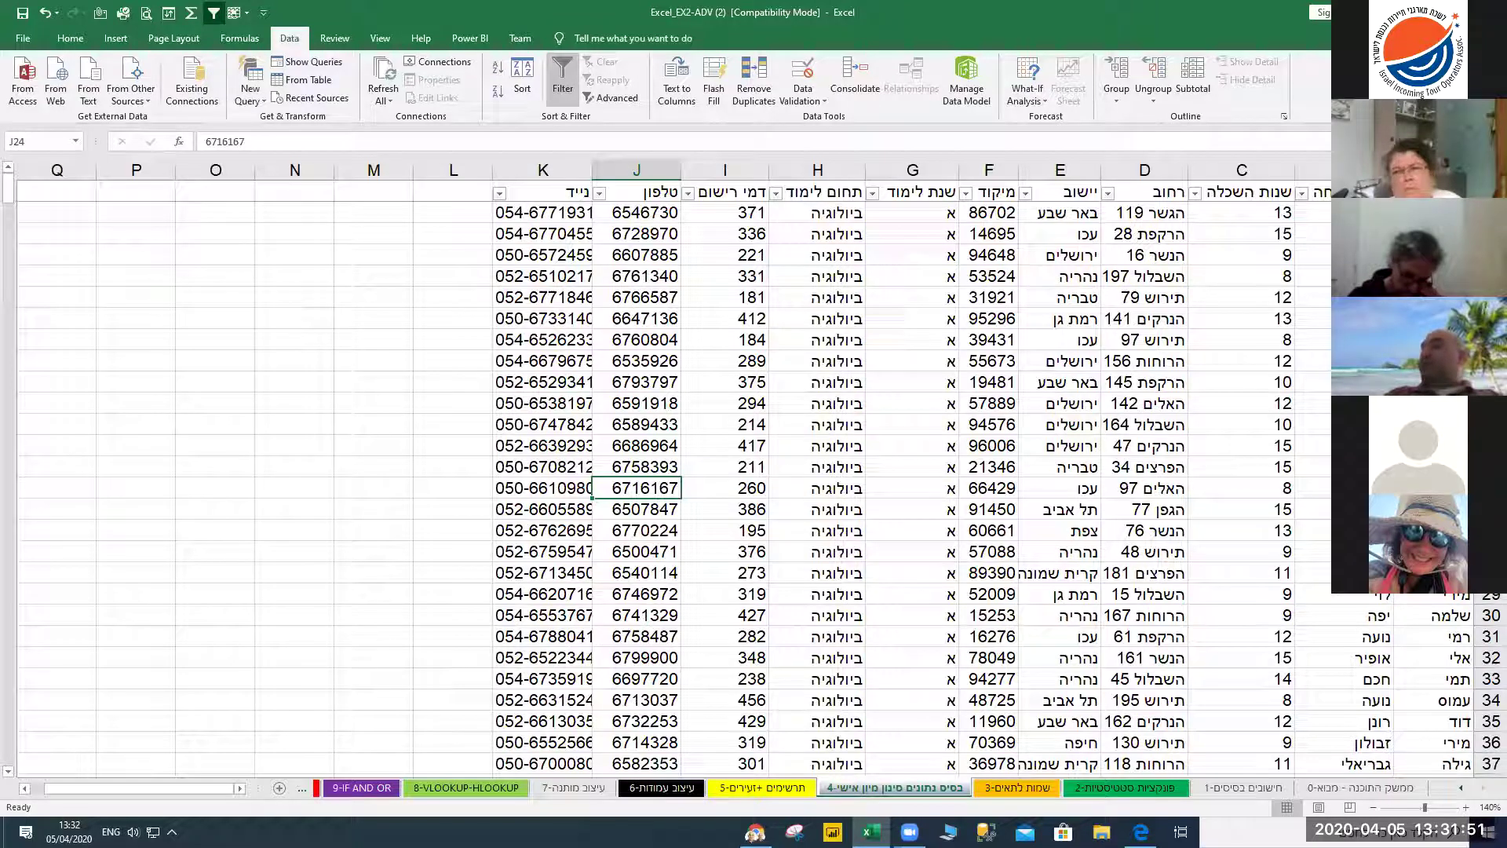
{"action": "left_click", "coordinate": [670, 341]}
{"action": "left_click", "coordinate": [599, 194]}
{"action": "left_click", "coordinate": [601, 196]}
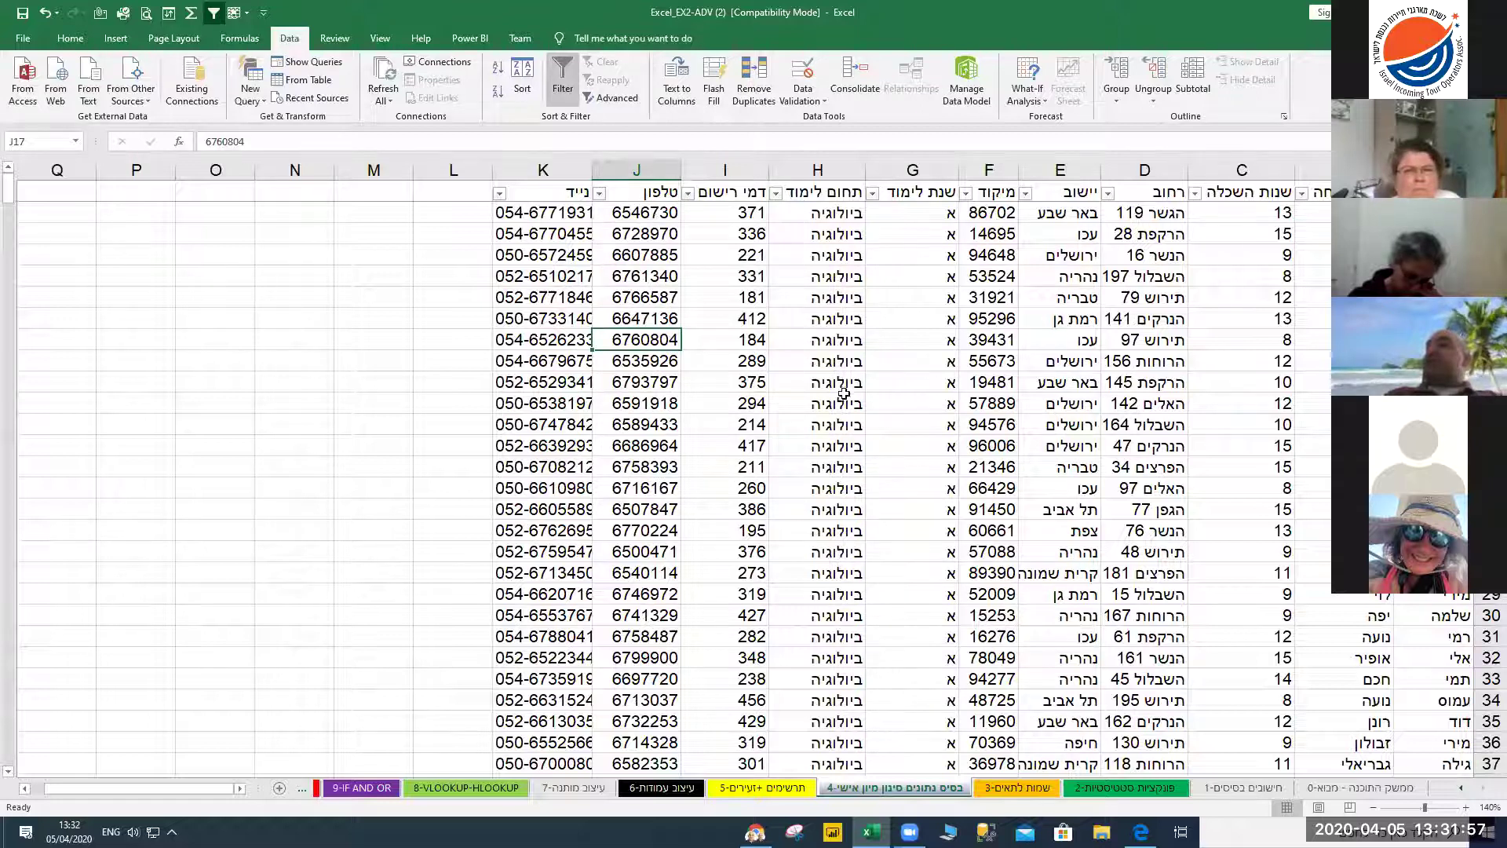
{"action": "left_click", "coordinate": [559, 83]}
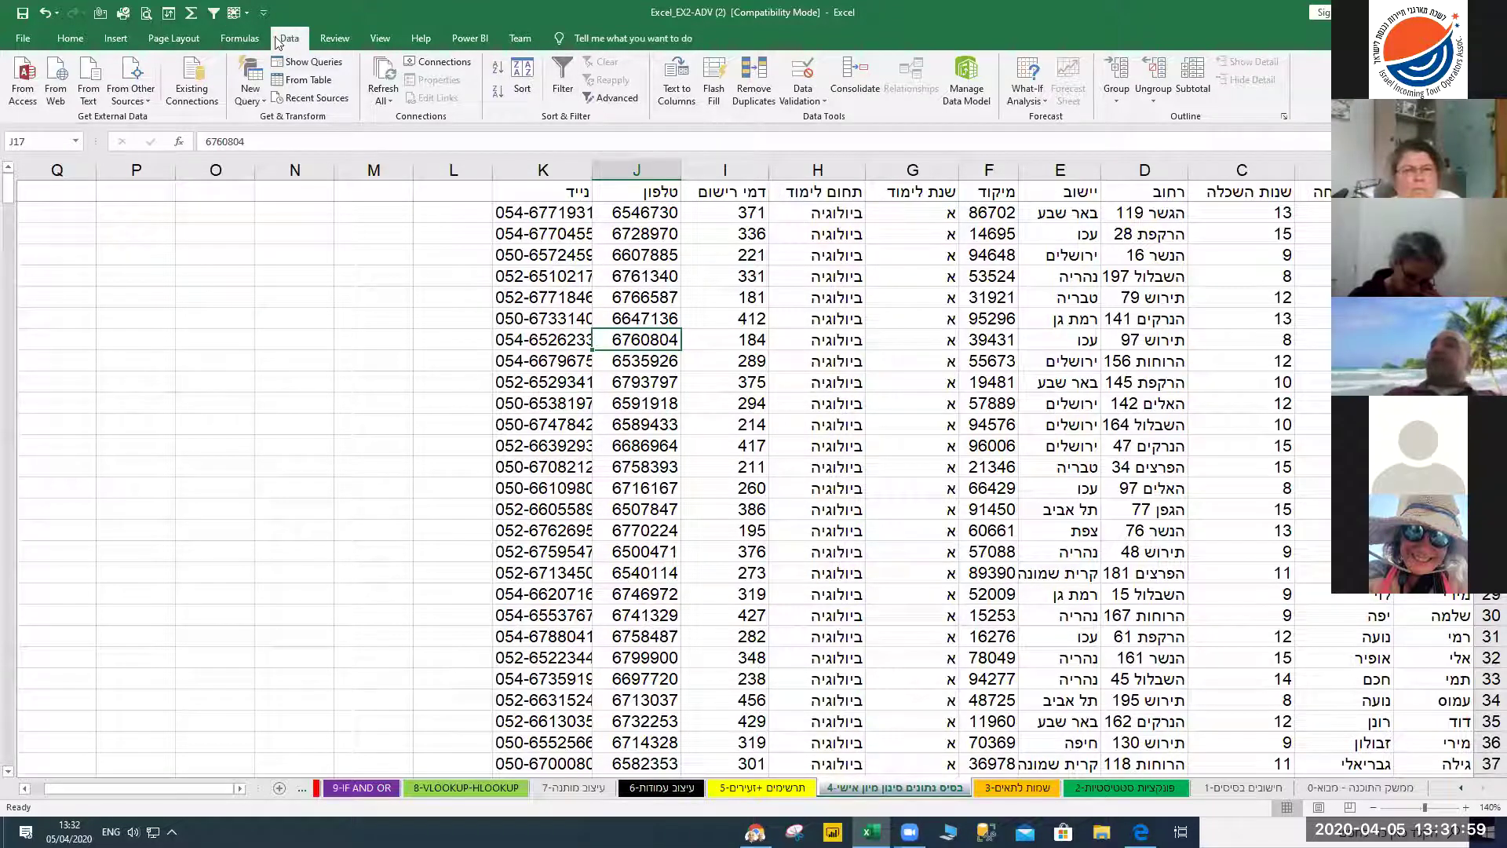
Turn on filtering for the records and try searching the city (יישוב) column's filter list for "י"
{"action": "left_click", "coordinate": [858, 311]}
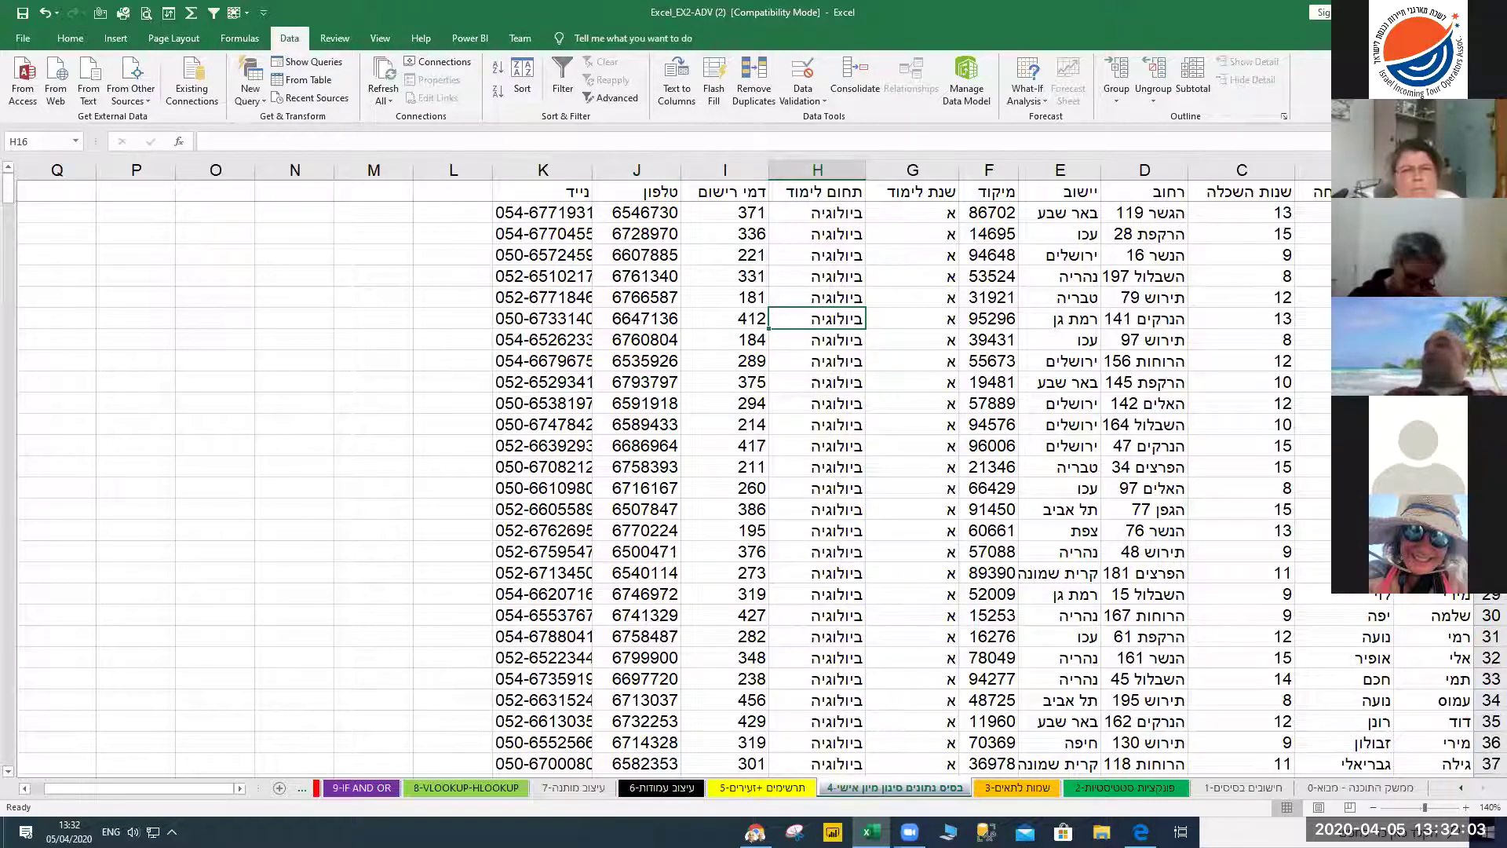
{"action": "left_click", "coordinate": [557, 93]}
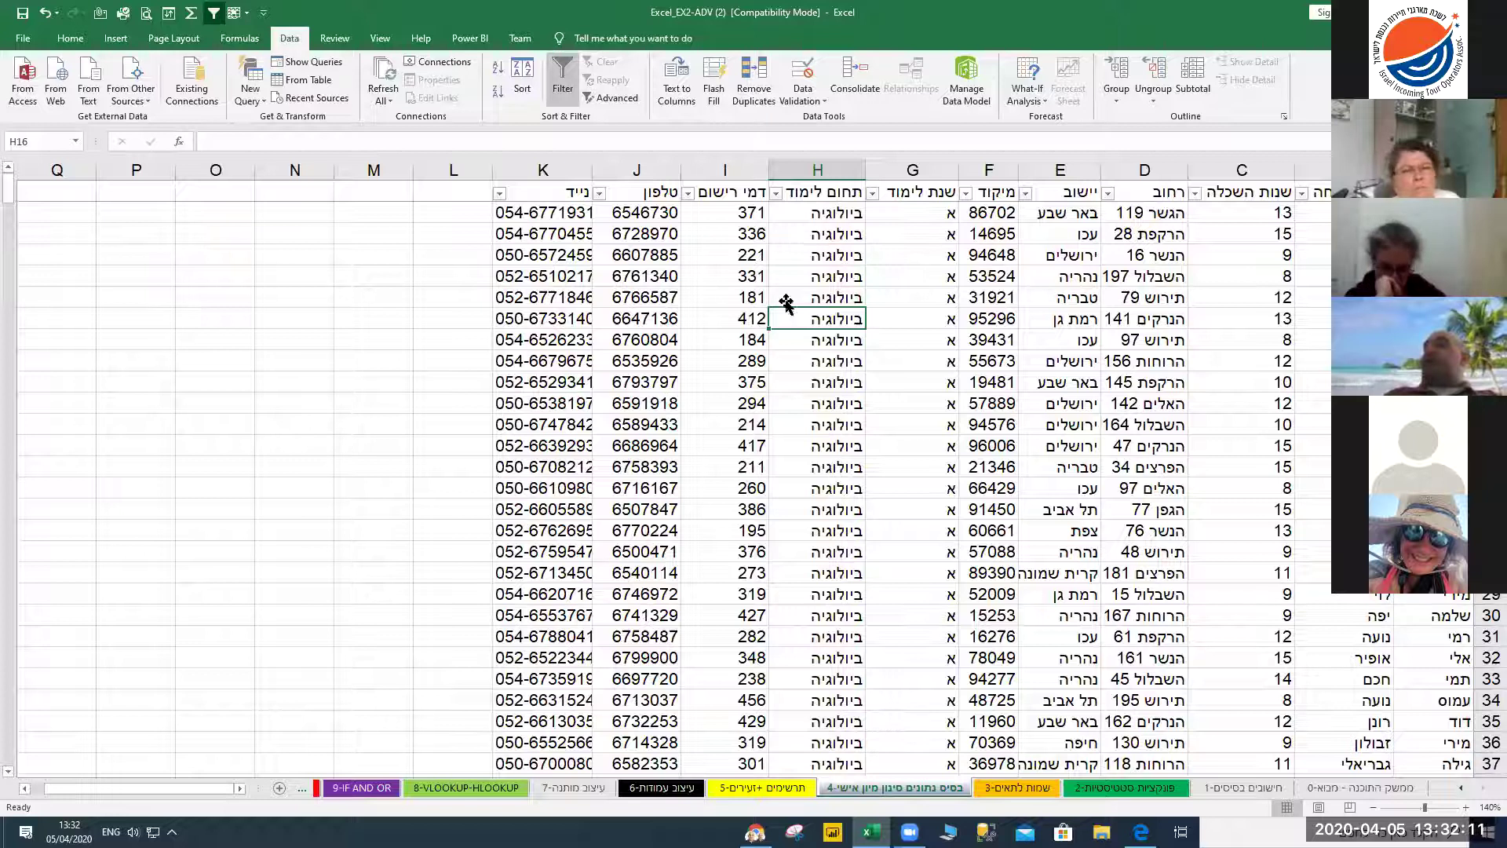
{"action": "left_click", "coordinate": [1026, 193]}
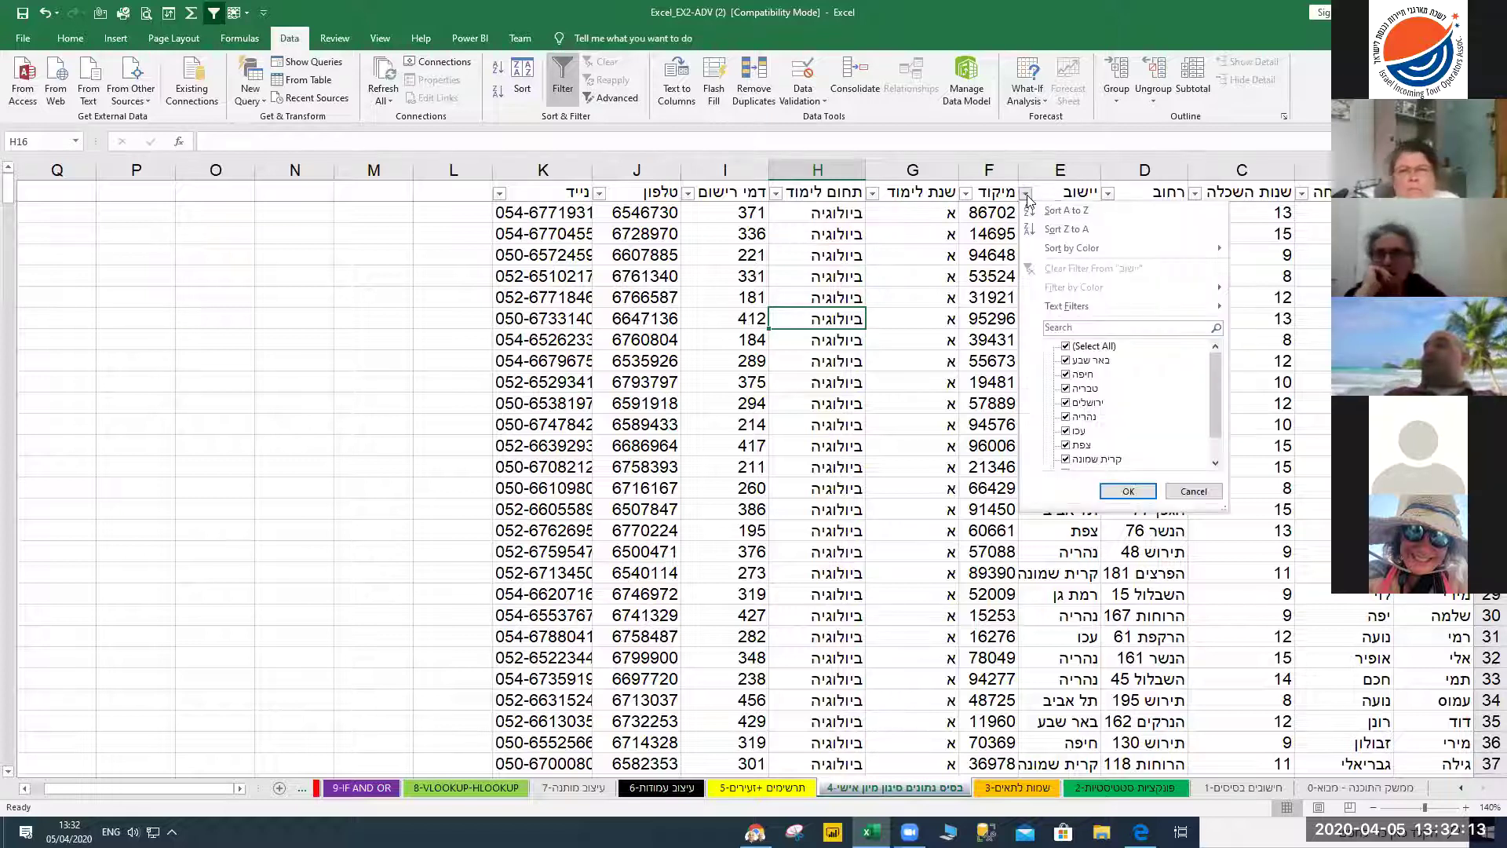
{"action": "left_click", "coordinate": [1057, 329]}
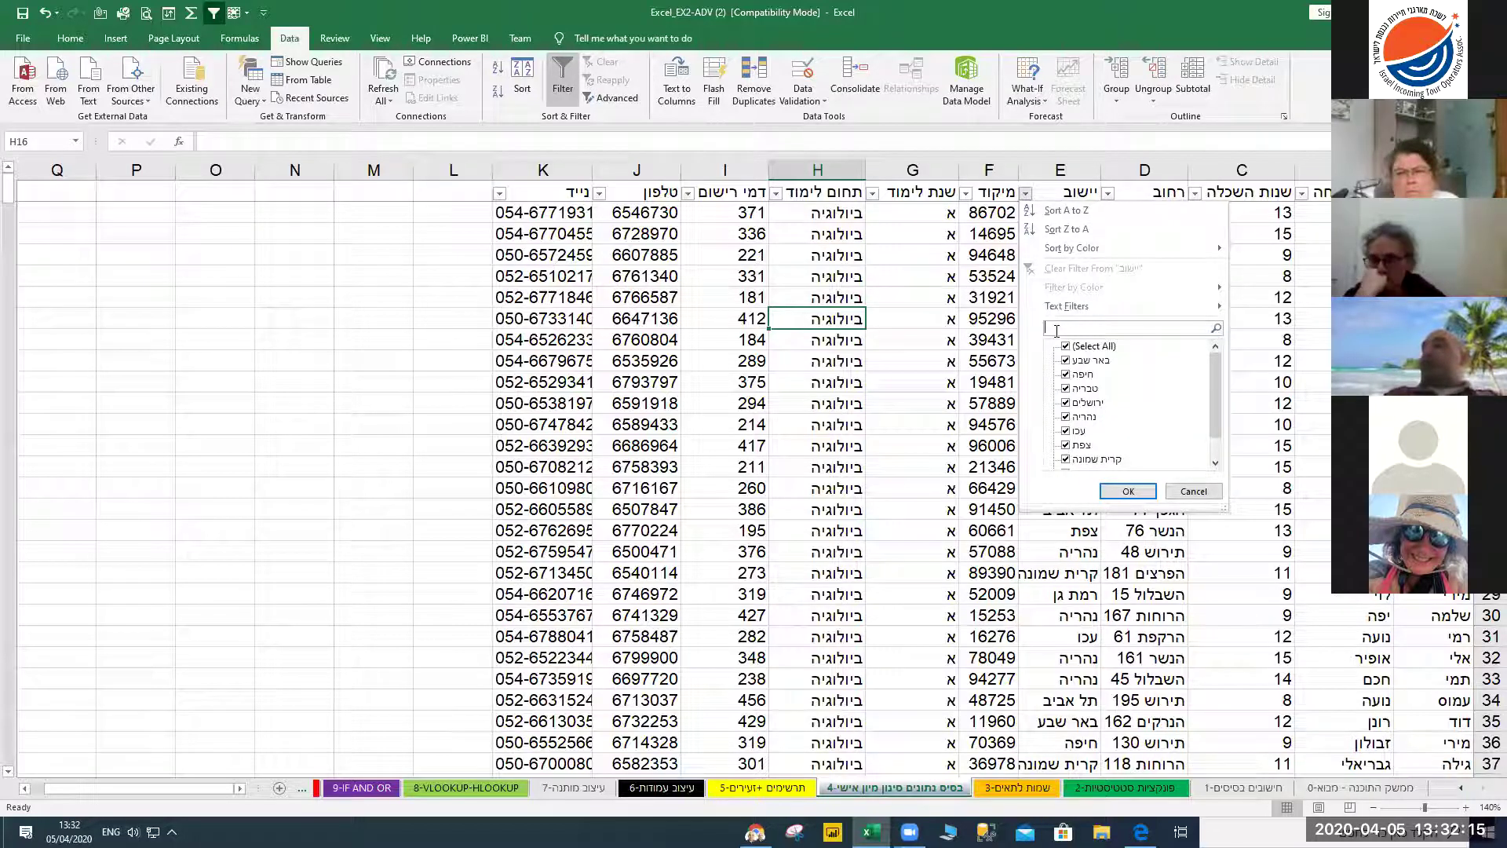
{"action": "type", "text": "a"}
{"action": "key", "text": "BackSpace"}
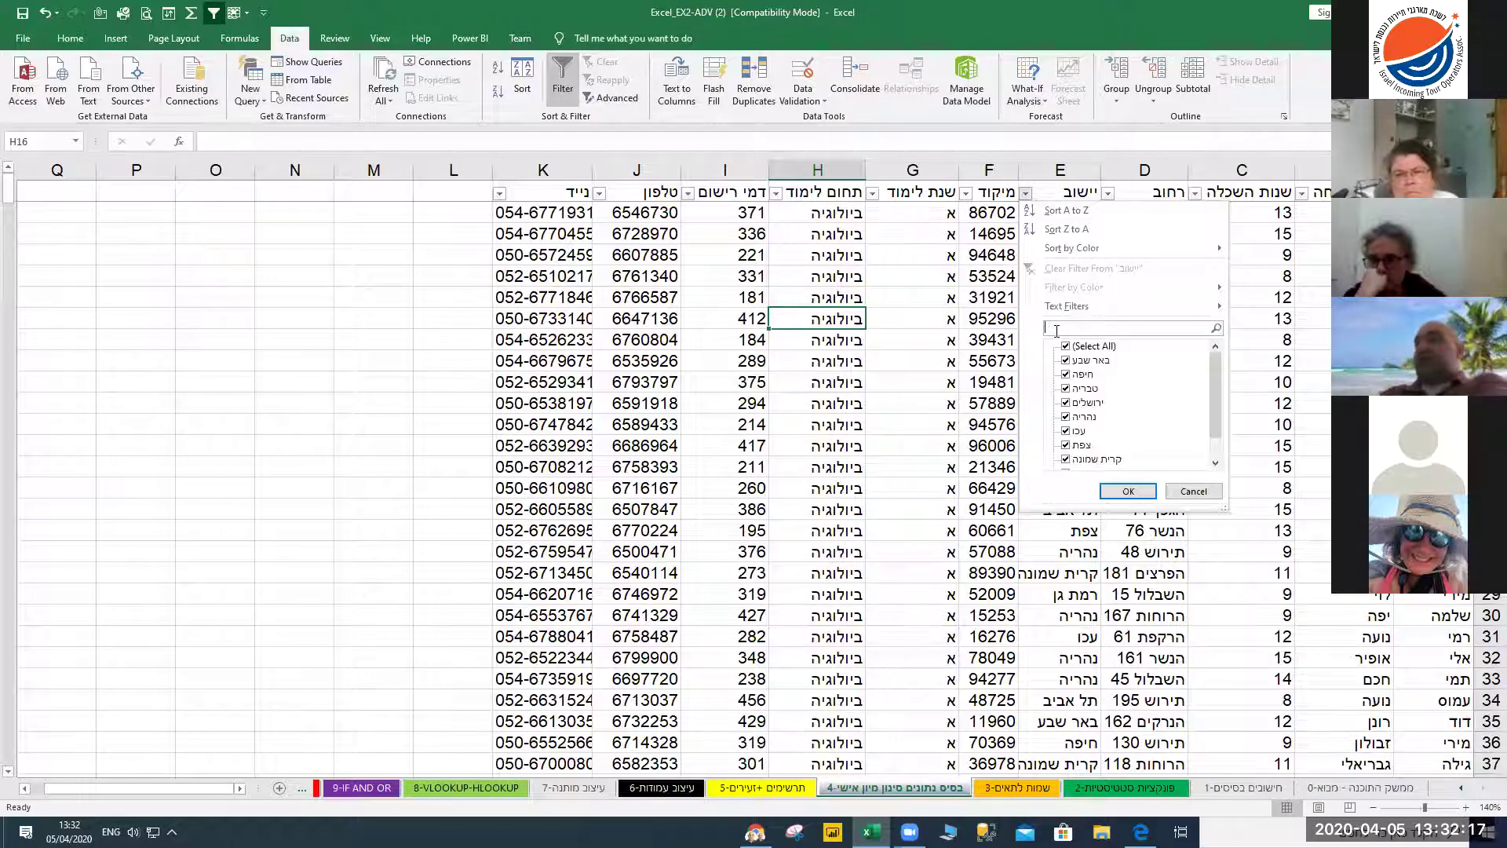
{"action": "type", "text": "י"}
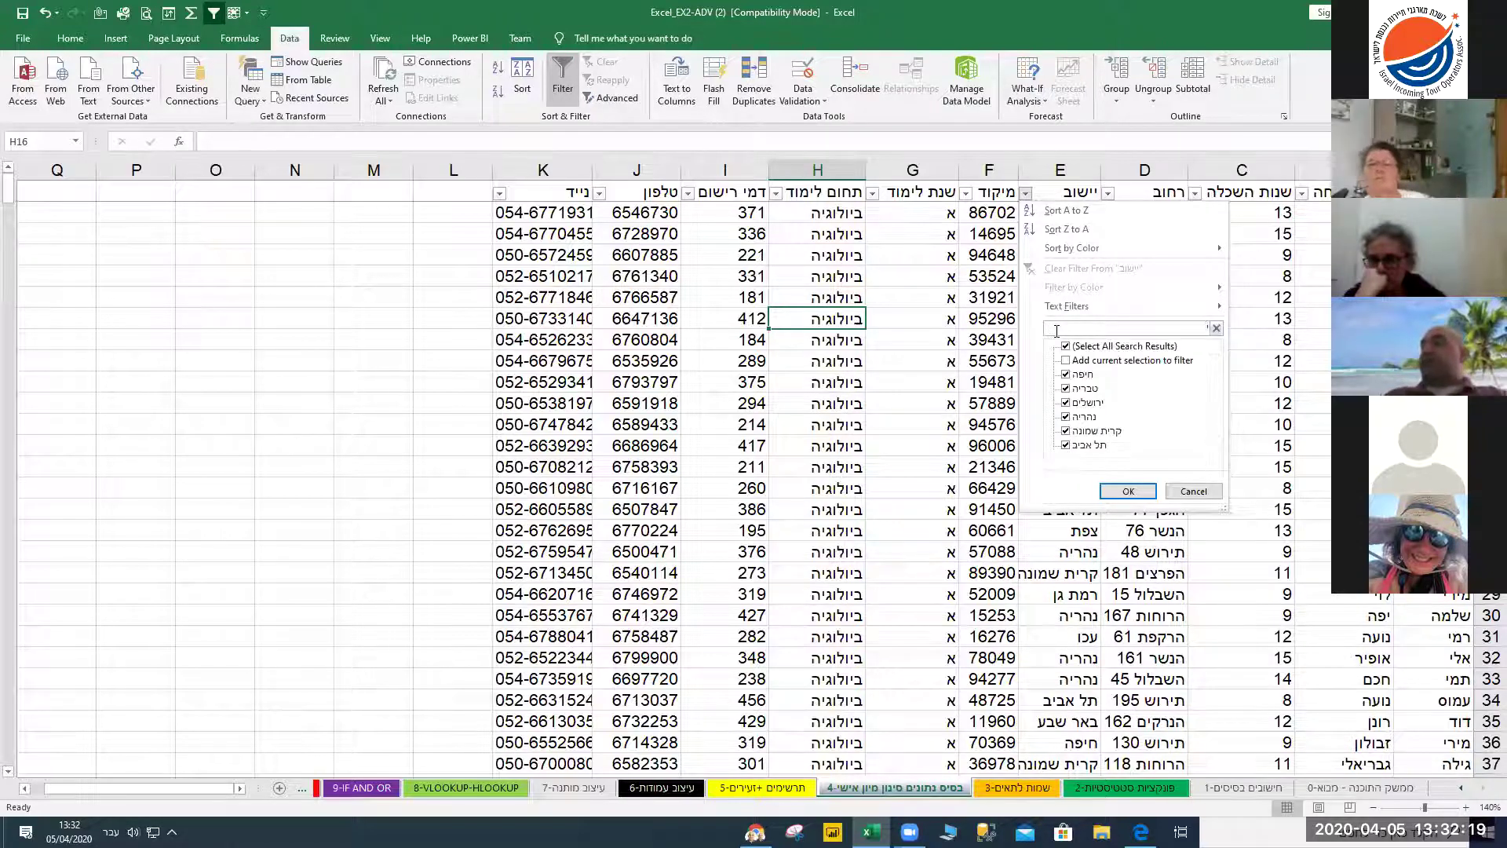
{"action": "key", "text": "BackSpace"}
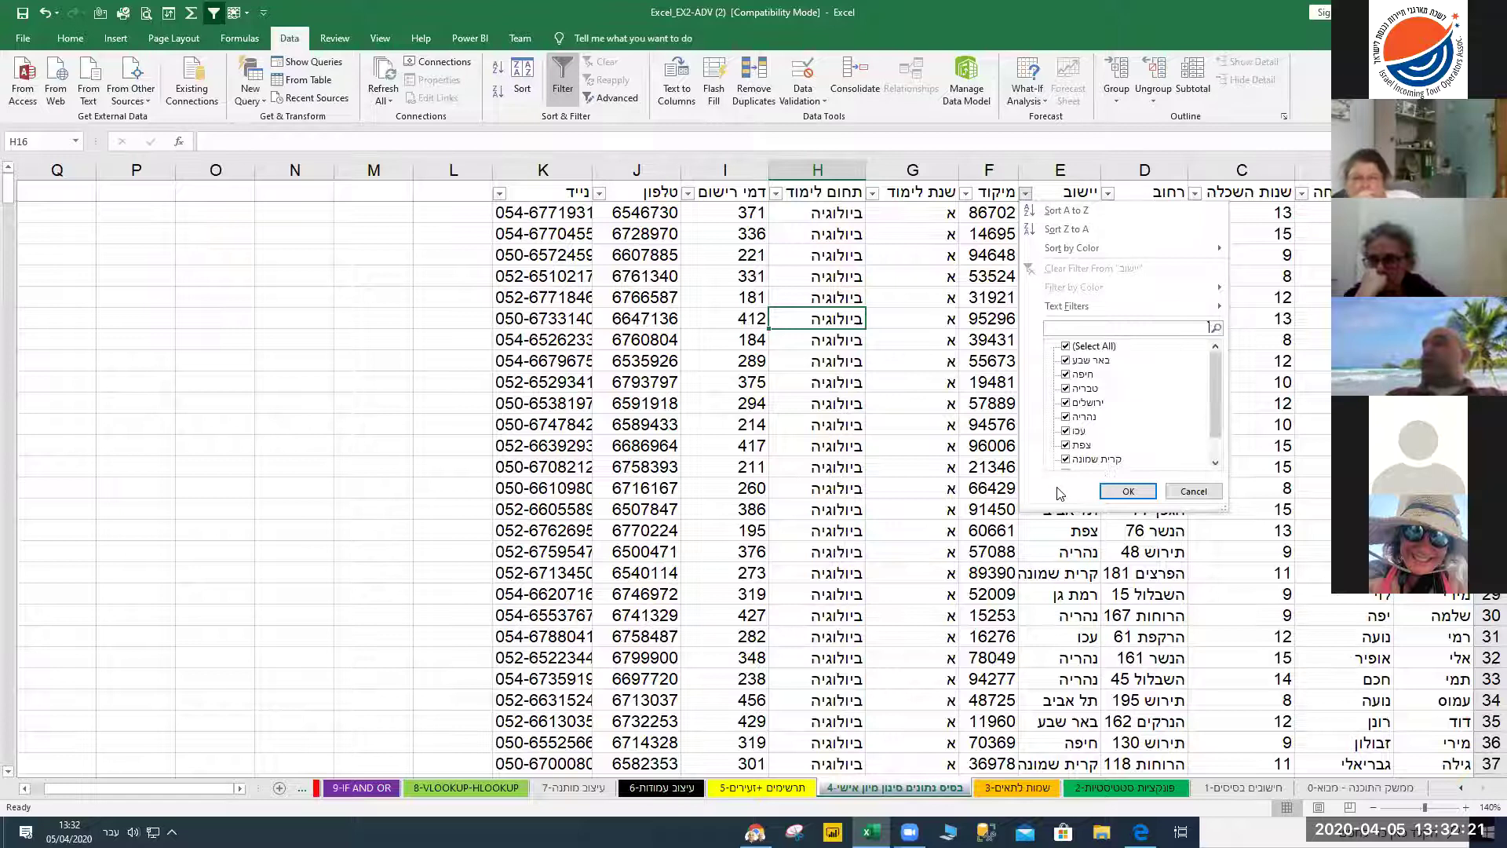
Filter the city (יישוב) column so that only באר שבע is selected
{"action": "left_click", "coordinate": [1066, 347]}
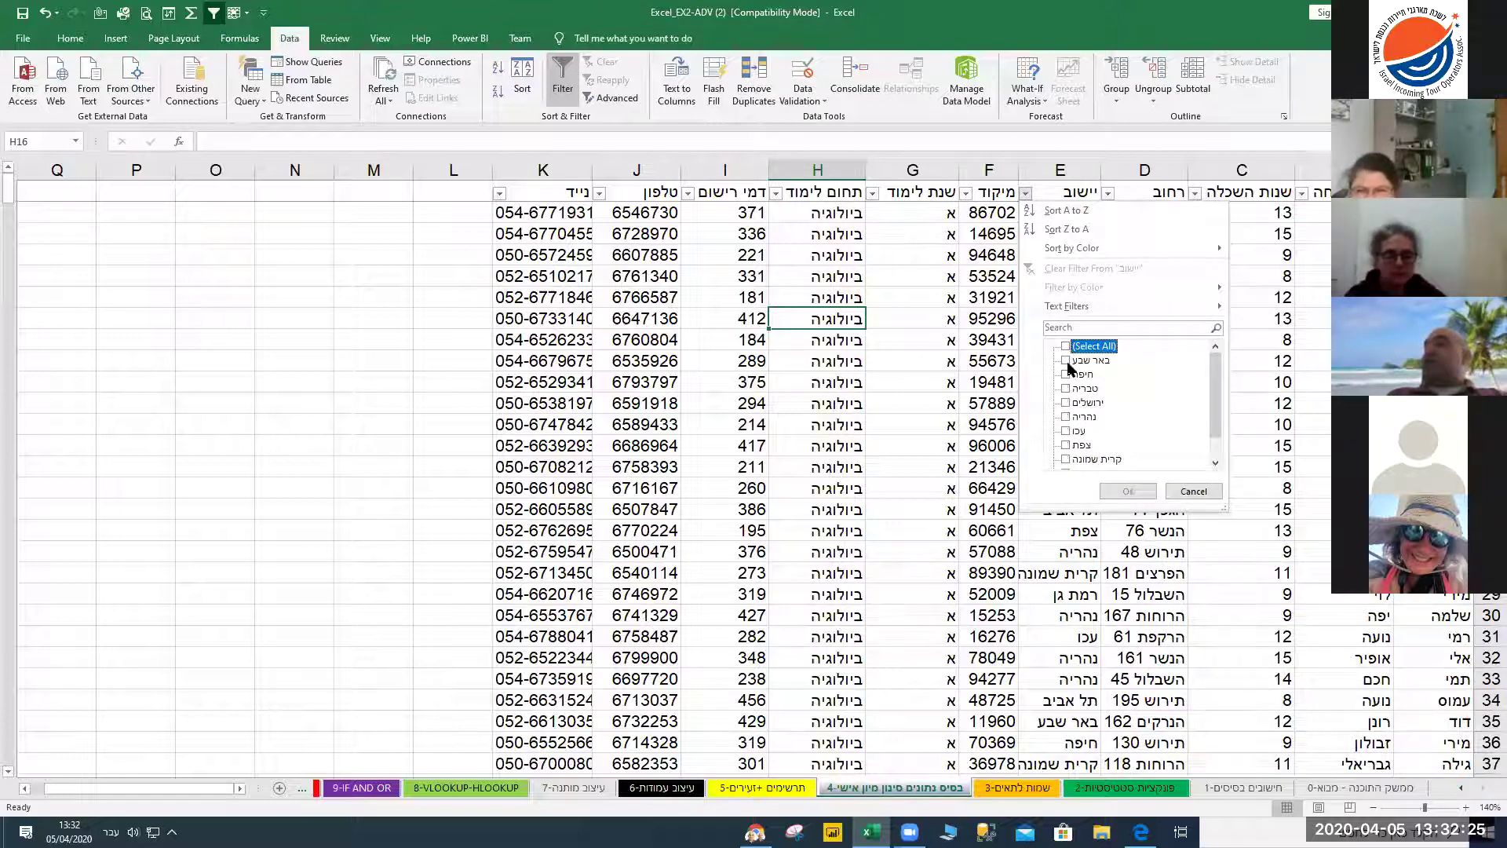
{"action": "left_click", "coordinate": [1066, 346]}
{"action": "left_click", "coordinate": [1127, 491]}
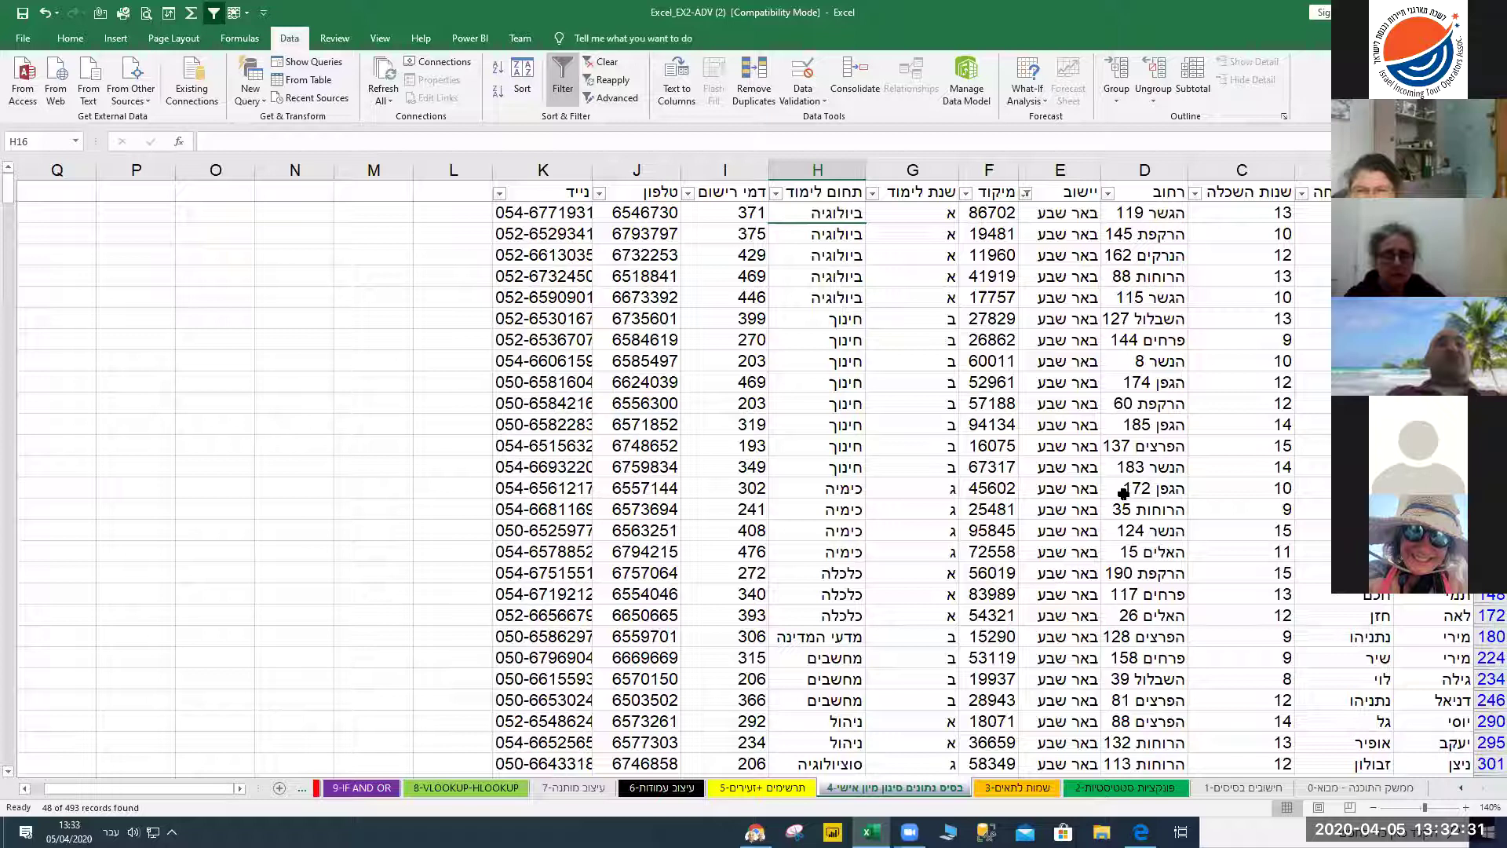
Toggle all cities in the city column's filter list on and off, and reapply the filter with only באר שבע selected
{"action": "left_click", "coordinate": [1026, 194]}
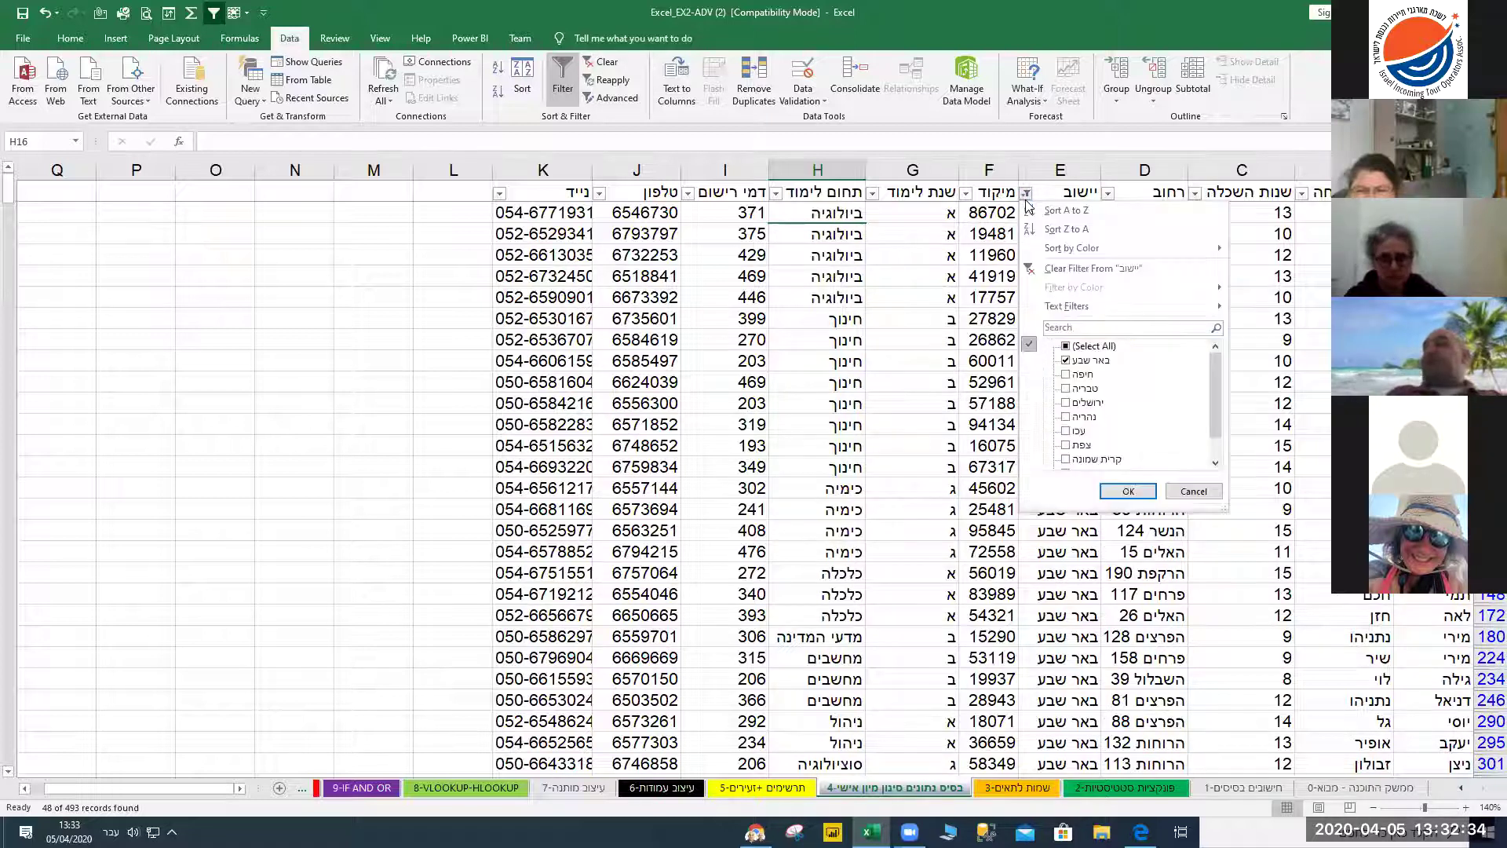
{"action": "left_click", "coordinate": [1066, 349]}
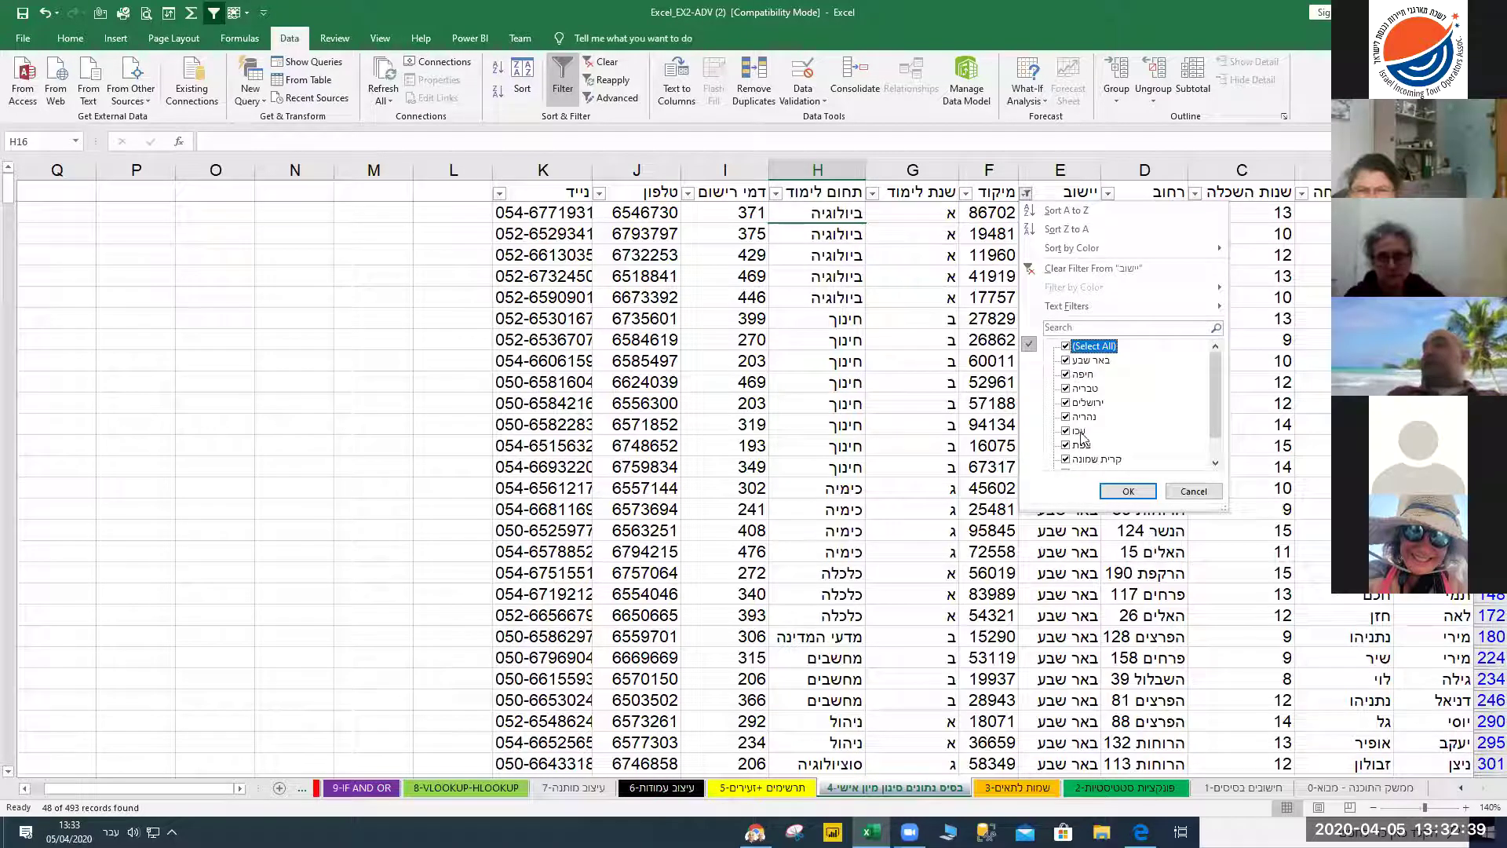
{"action": "left_click", "coordinate": [1069, 347]}
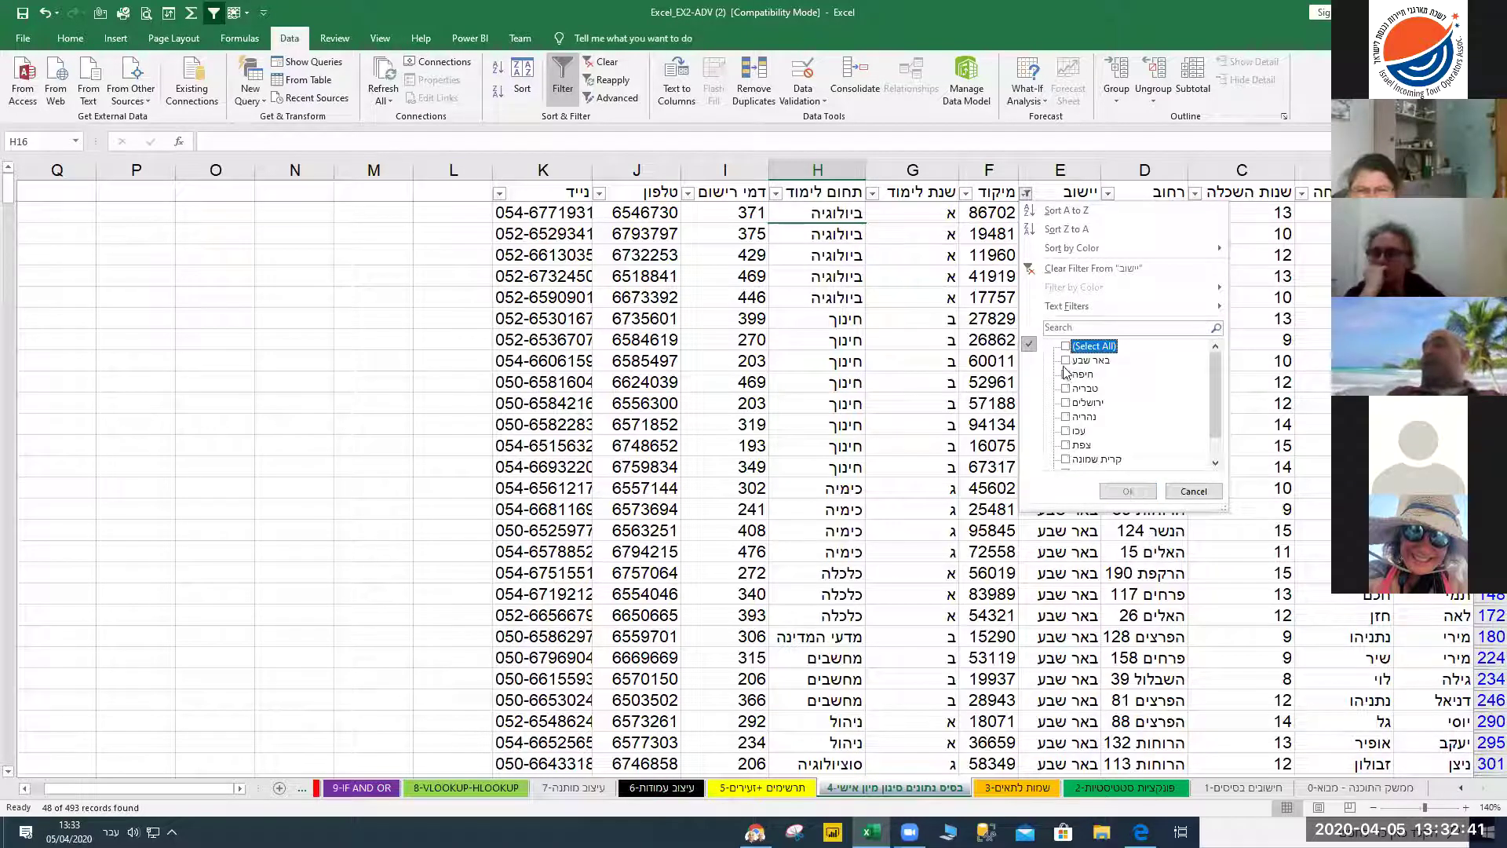
{"action": "left_click", "coordinate": [1067, 360]}
{"action": "left_click", "coordinate": [1118, 491]}
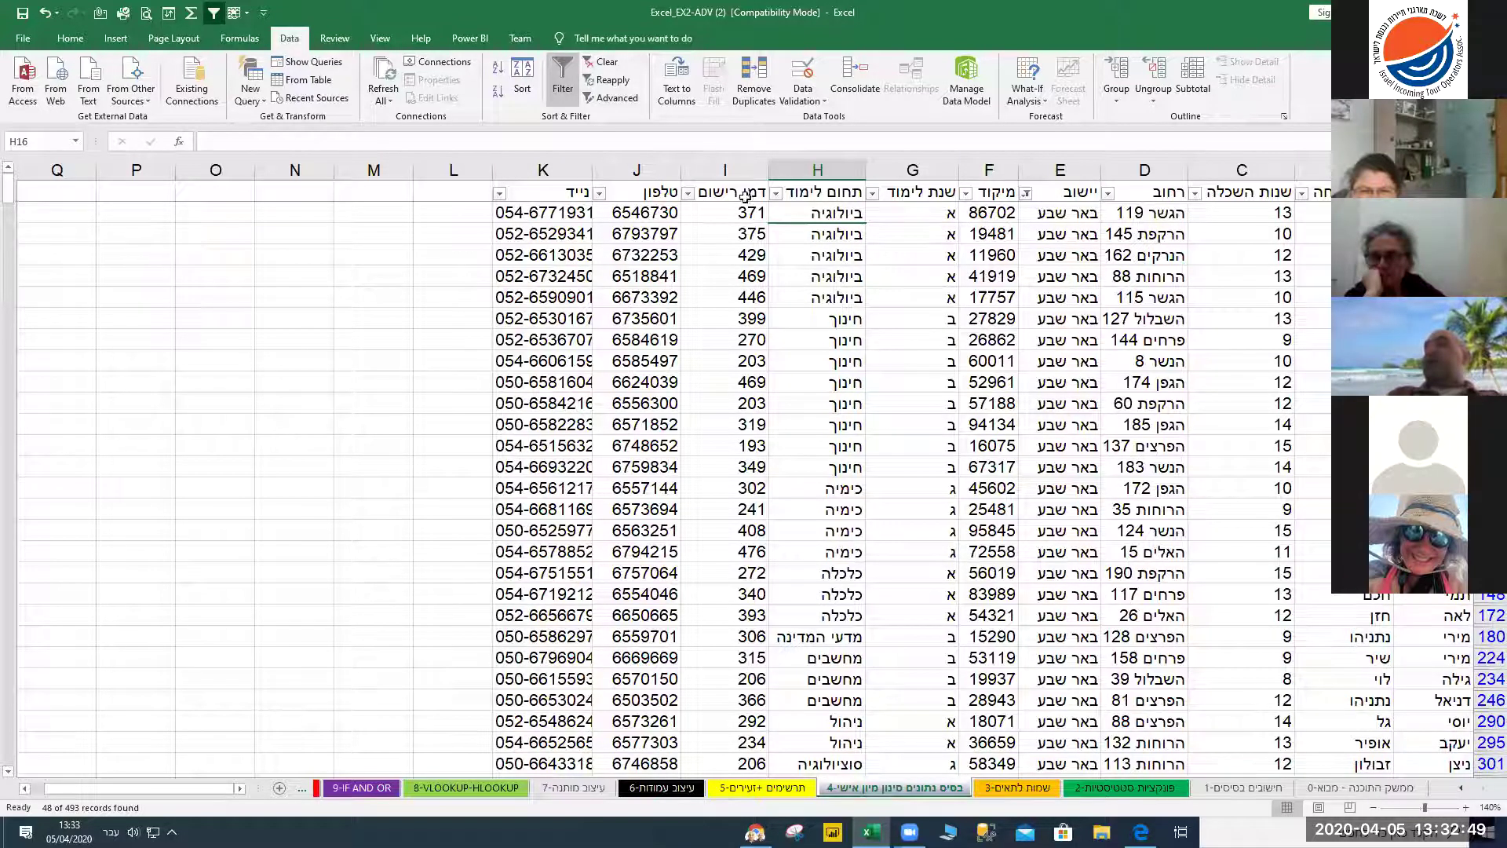
Filter the field of study (תחום לימוד) column to ביולוגיה by searching for "ביו", and clear that column's filter again
{"action": "left_click", "coordinate": [775, 193]}
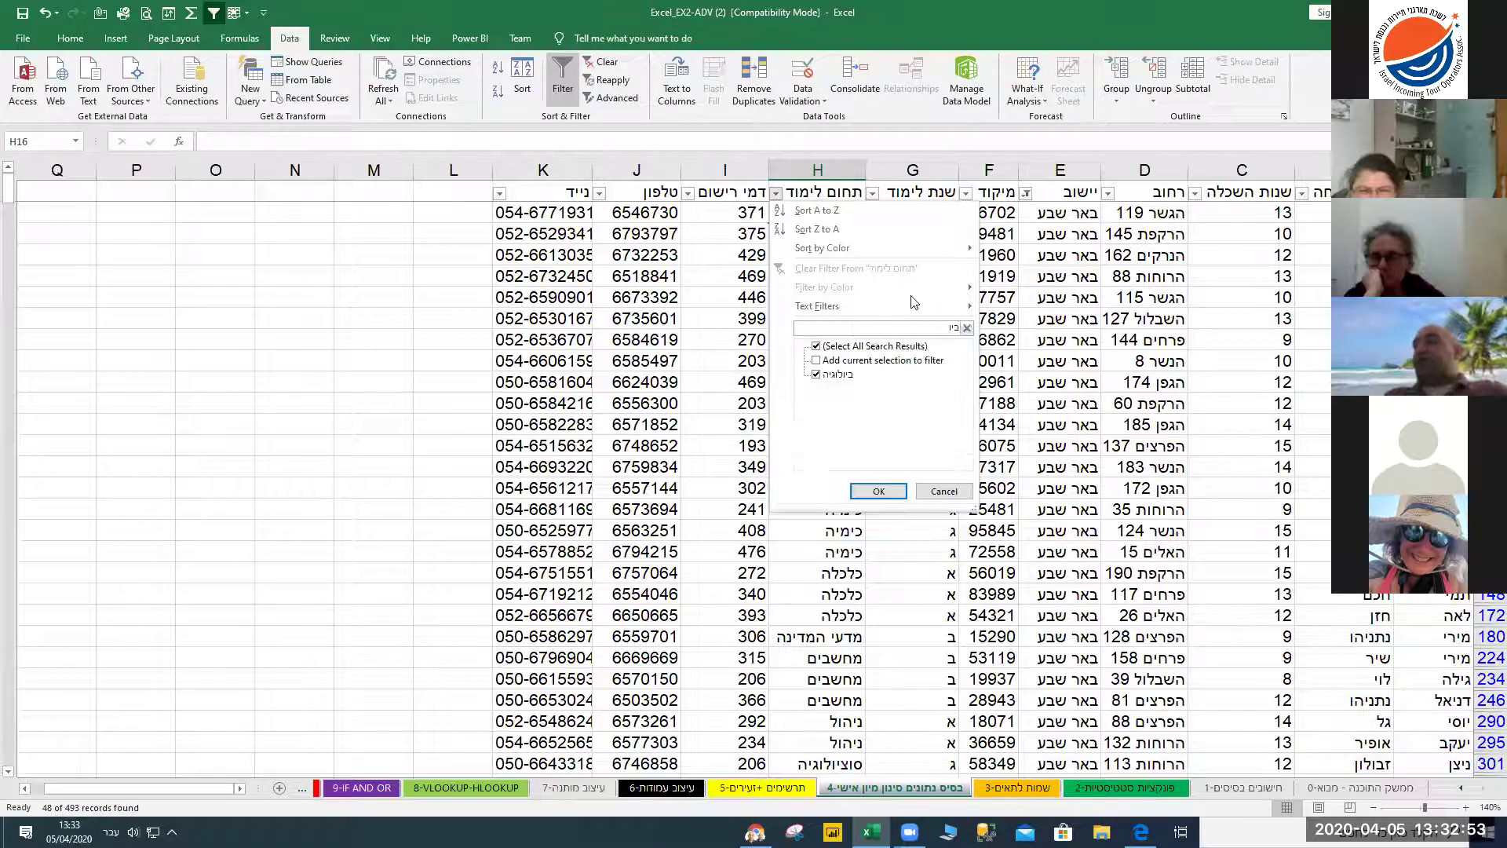
{"action": "left_click", "coordinate": [867, 490]}
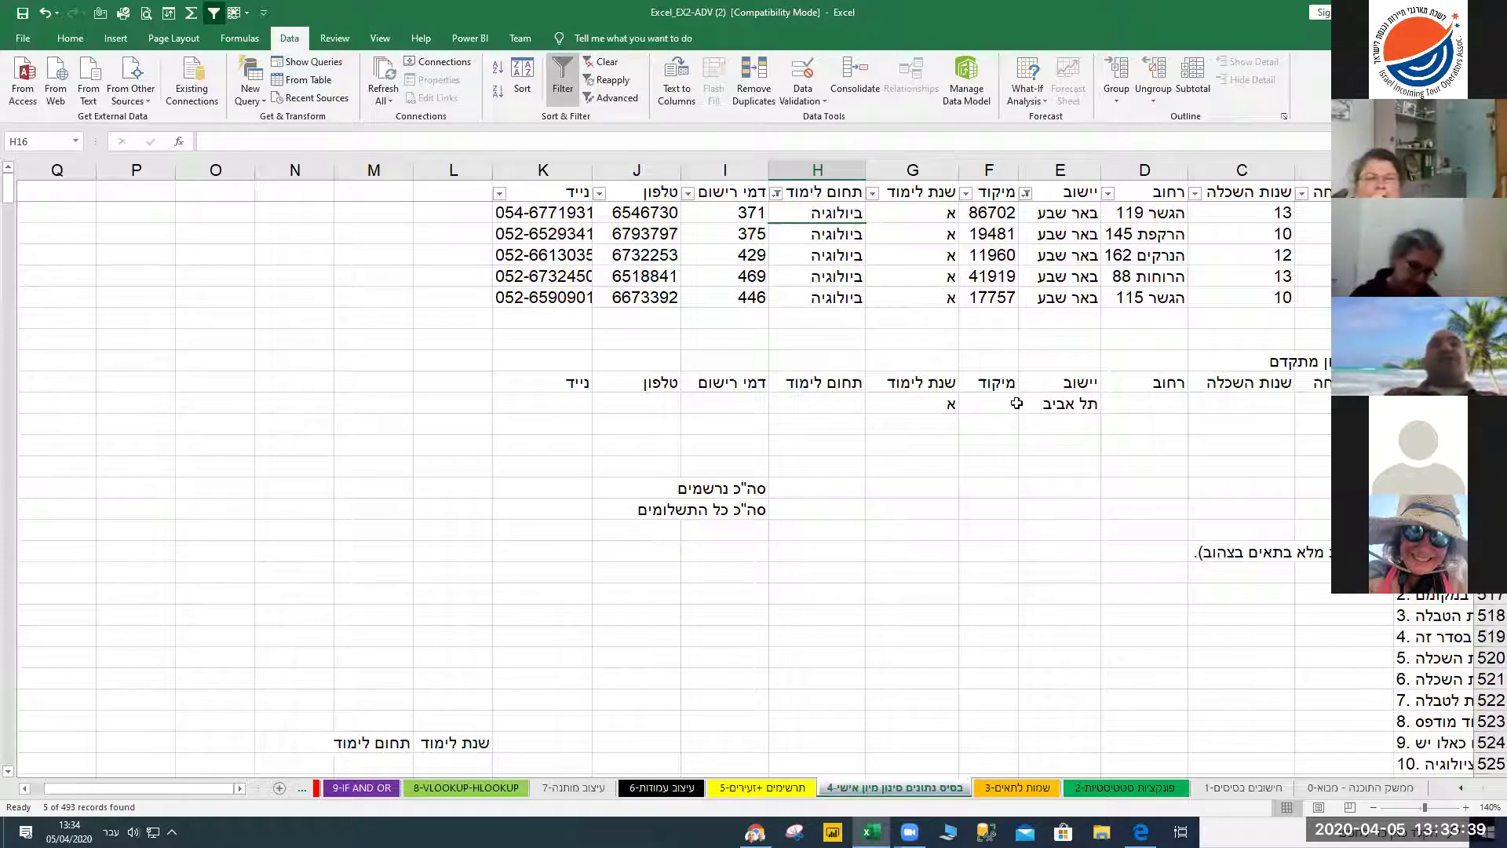
{"action": "left_click", "coordinate": [776, 194]}
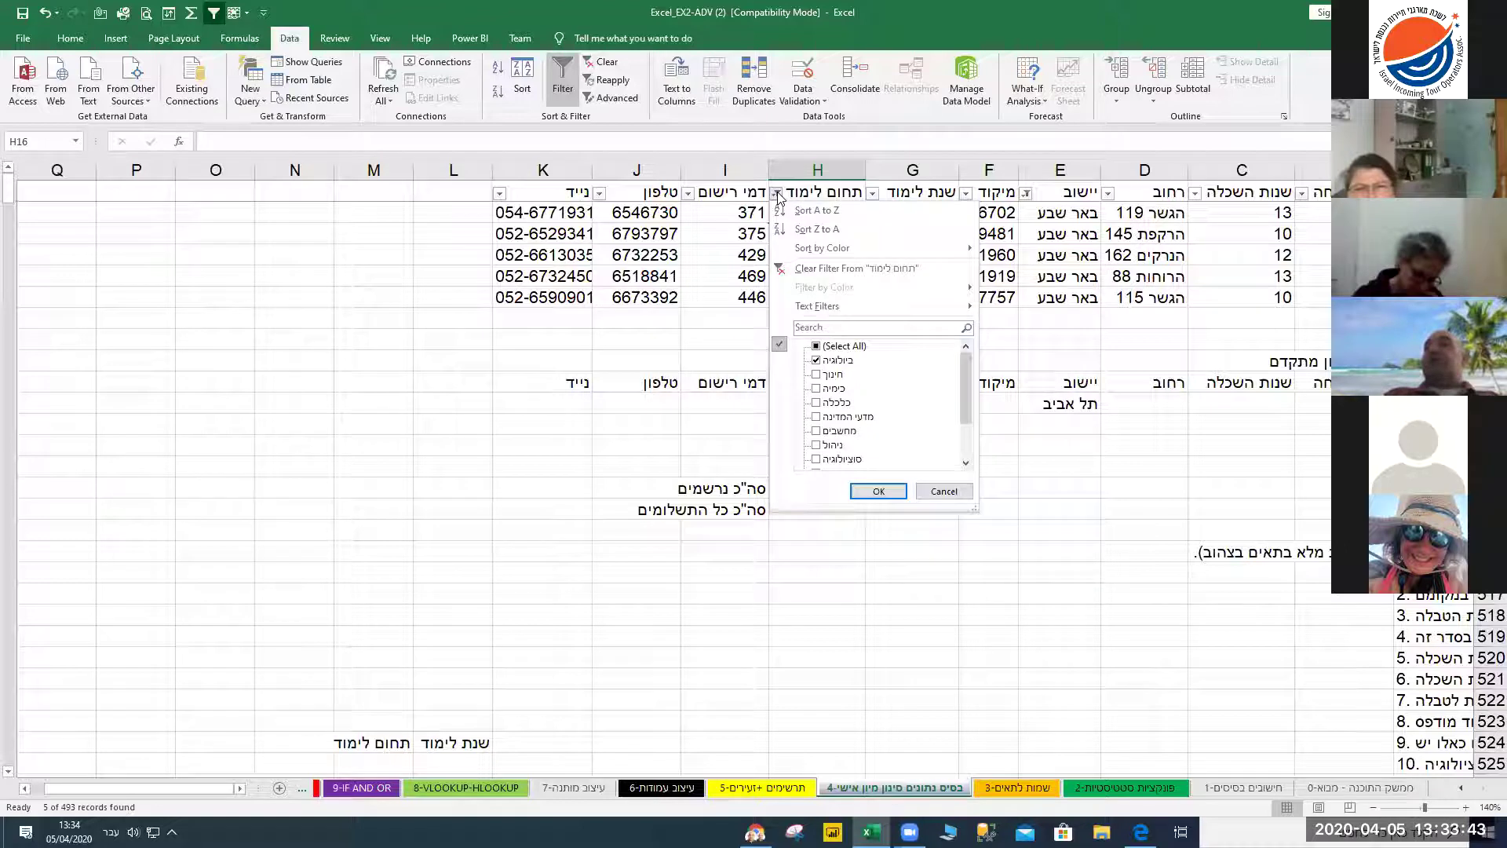
{"action": "left_click", "coordinate": [808, 269]}
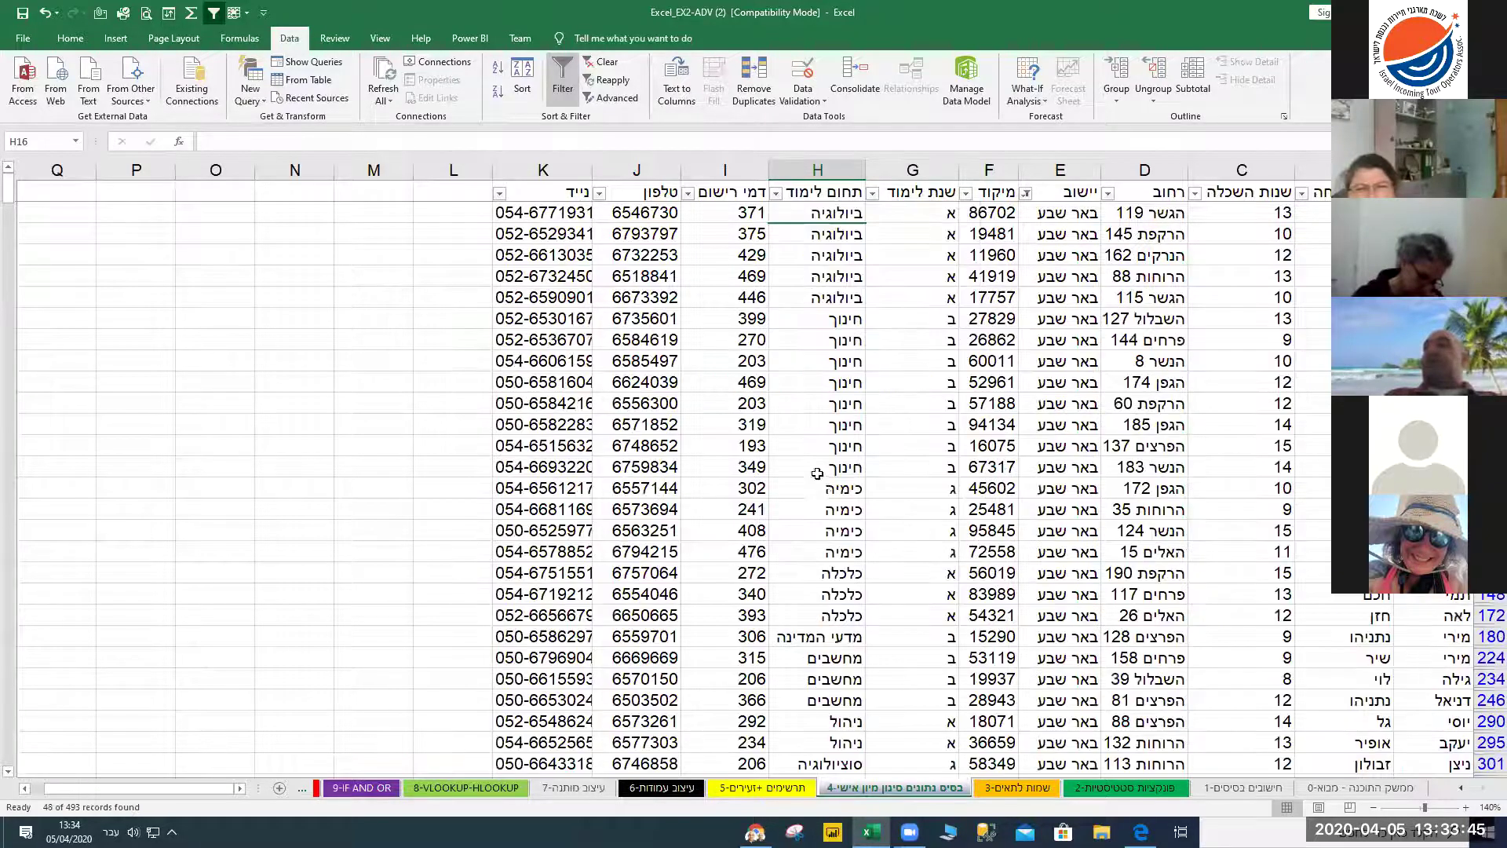
Look through the באר שבע records and check the filter lists of the field of study and city columns
{"action": "scroll", "coordinate": [922, 523], "scroll_direction": "down", "scroll_amount": 4}
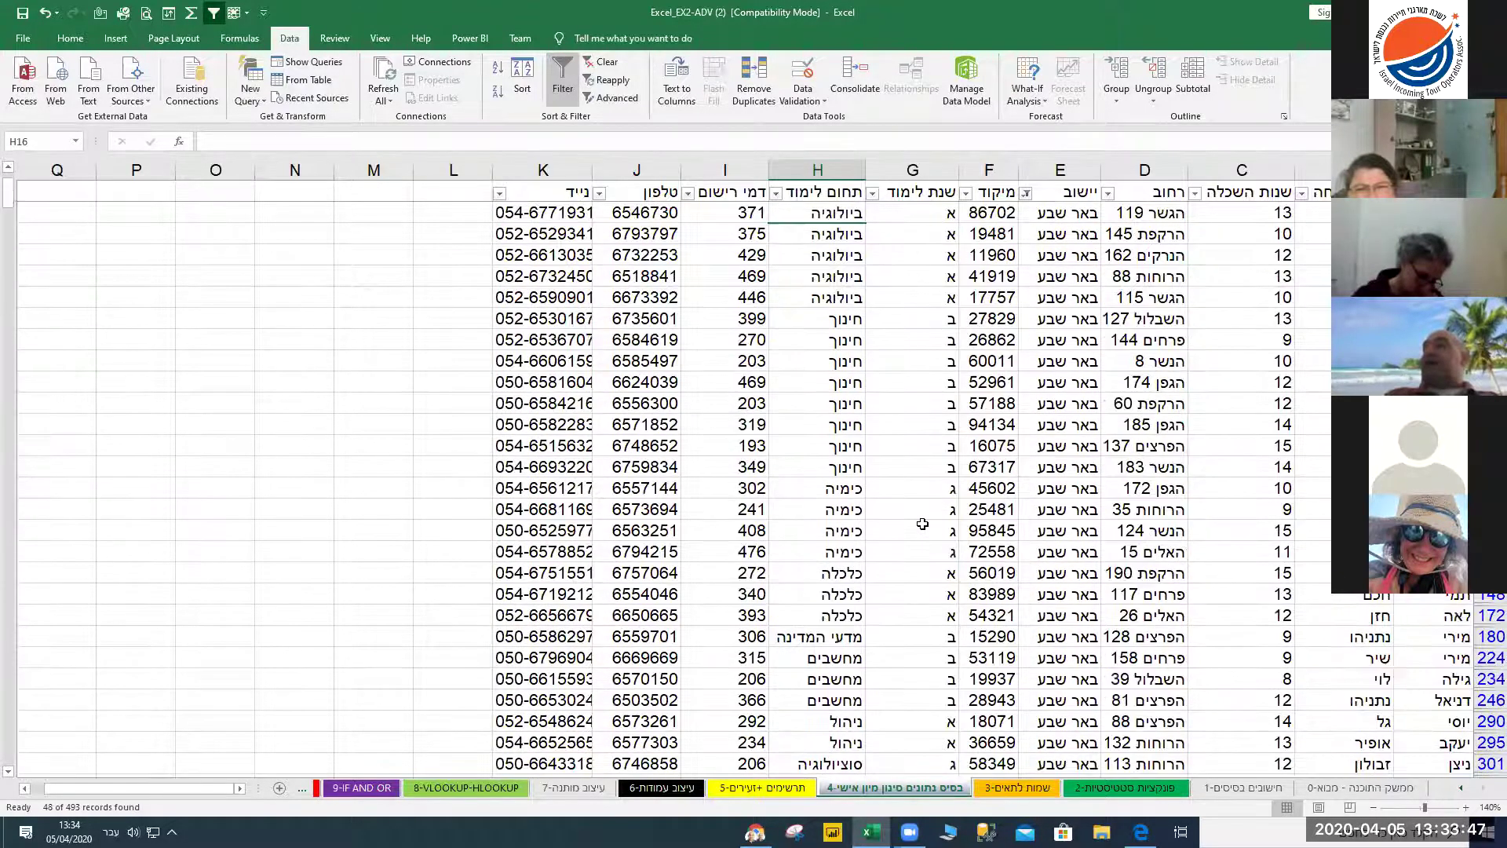
{"action": "scroll", "coordinate": [922, 524], "scroll_direction": "up", "scroll_amount": 4}
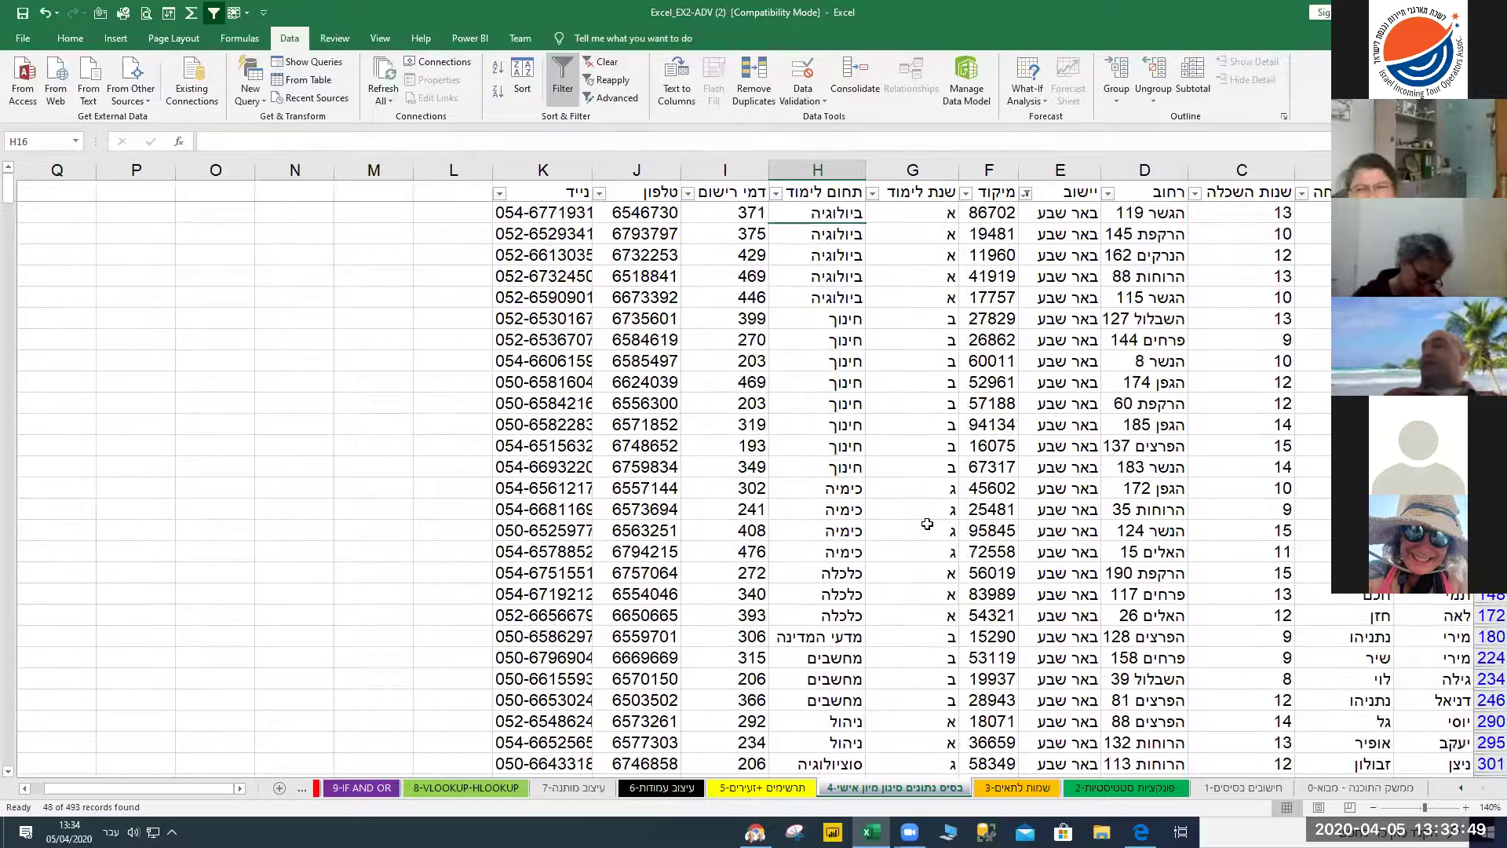
{"action": "scroll", "coordinate": [927, 524], "scroll_direction": "down", "scroll_amount": 7}
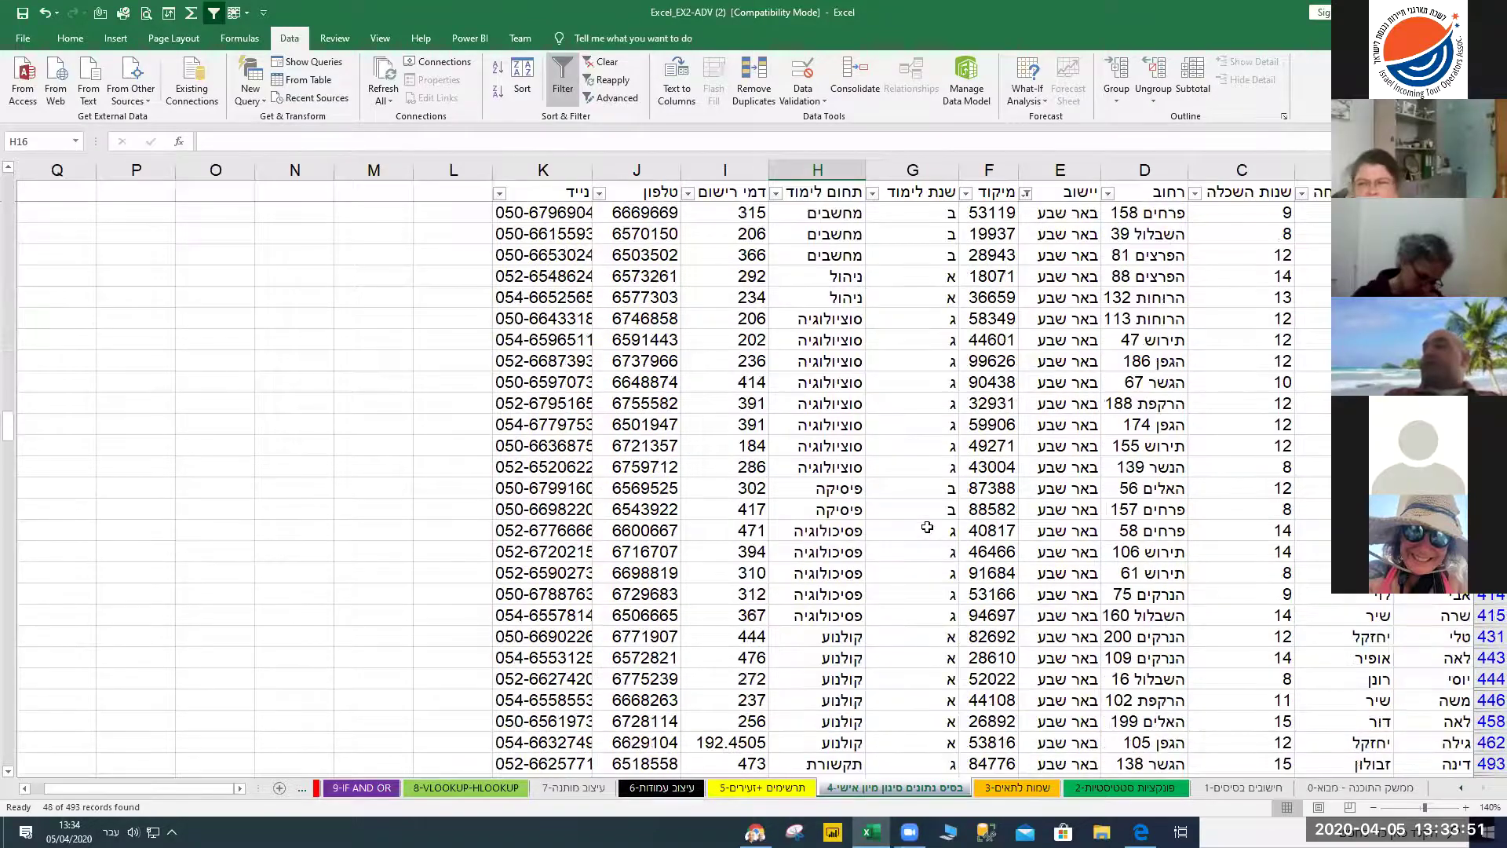
{"action": "scroll", "coordinate": [930, 522], "scroll_direction": "up", "scroll_amount": 3}
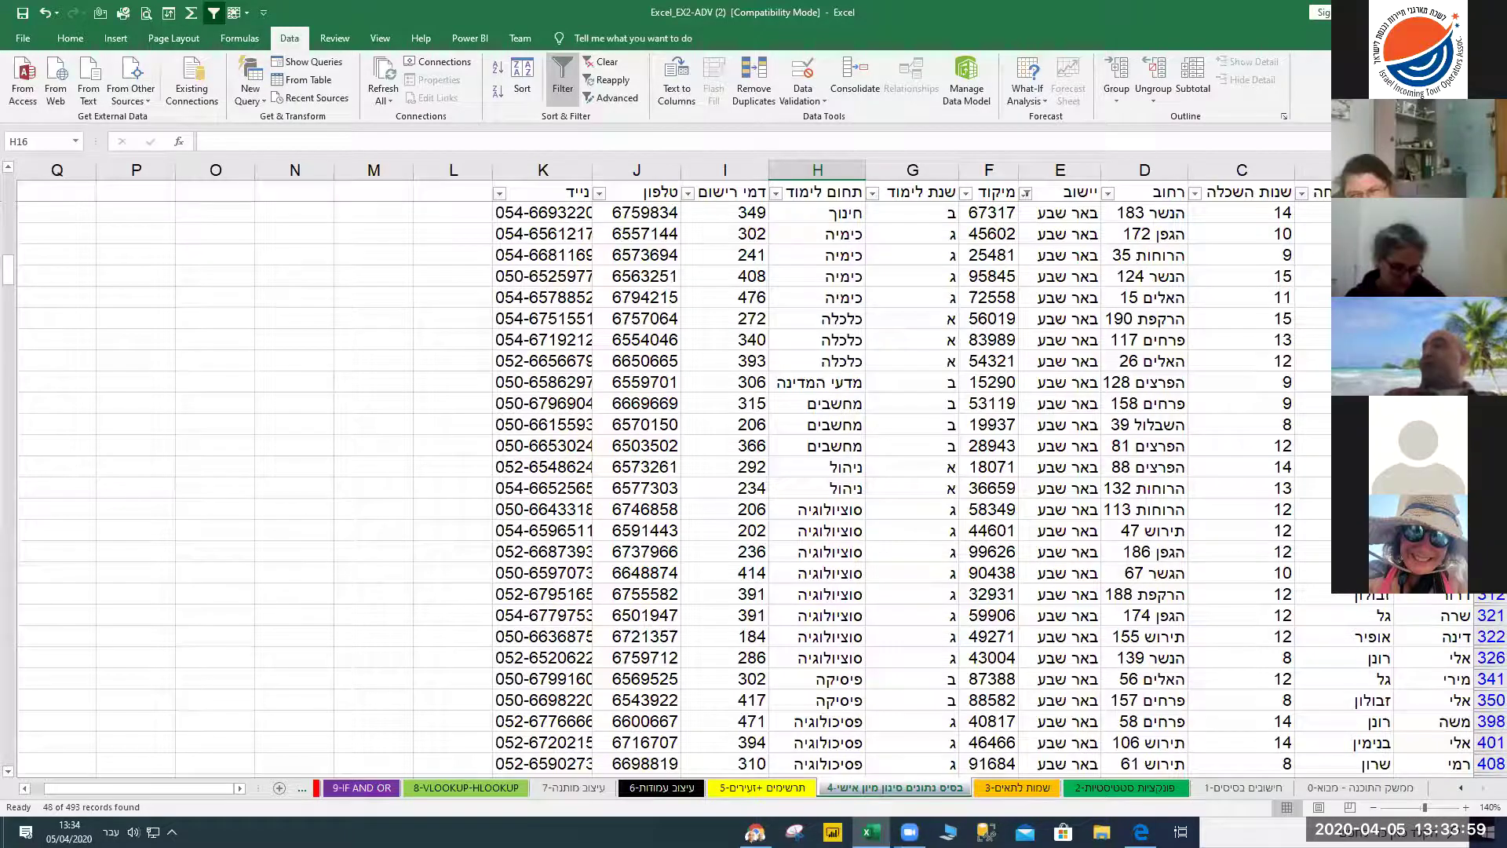
{"action": "scroll", "coordinate": [1239, 442], "scroll_direction": "up", "scroll_amount": 2}
{"action": "scroll", "coordinate": [1240, 443], "scroll_direction": "up", "scroll_amount": 2}
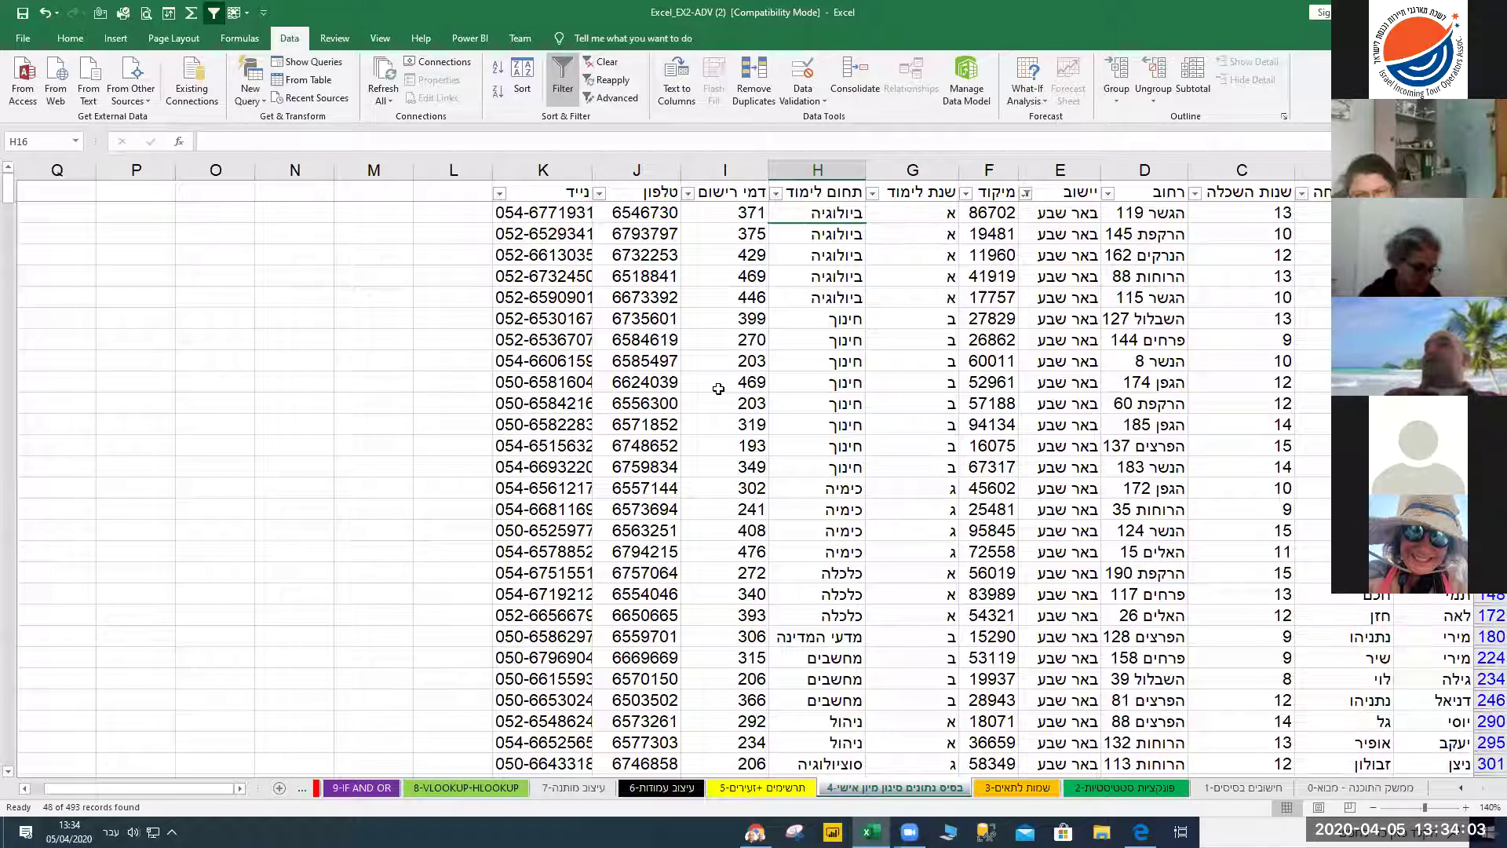
{"action": "left_click", "coordinate": [776, 193]}
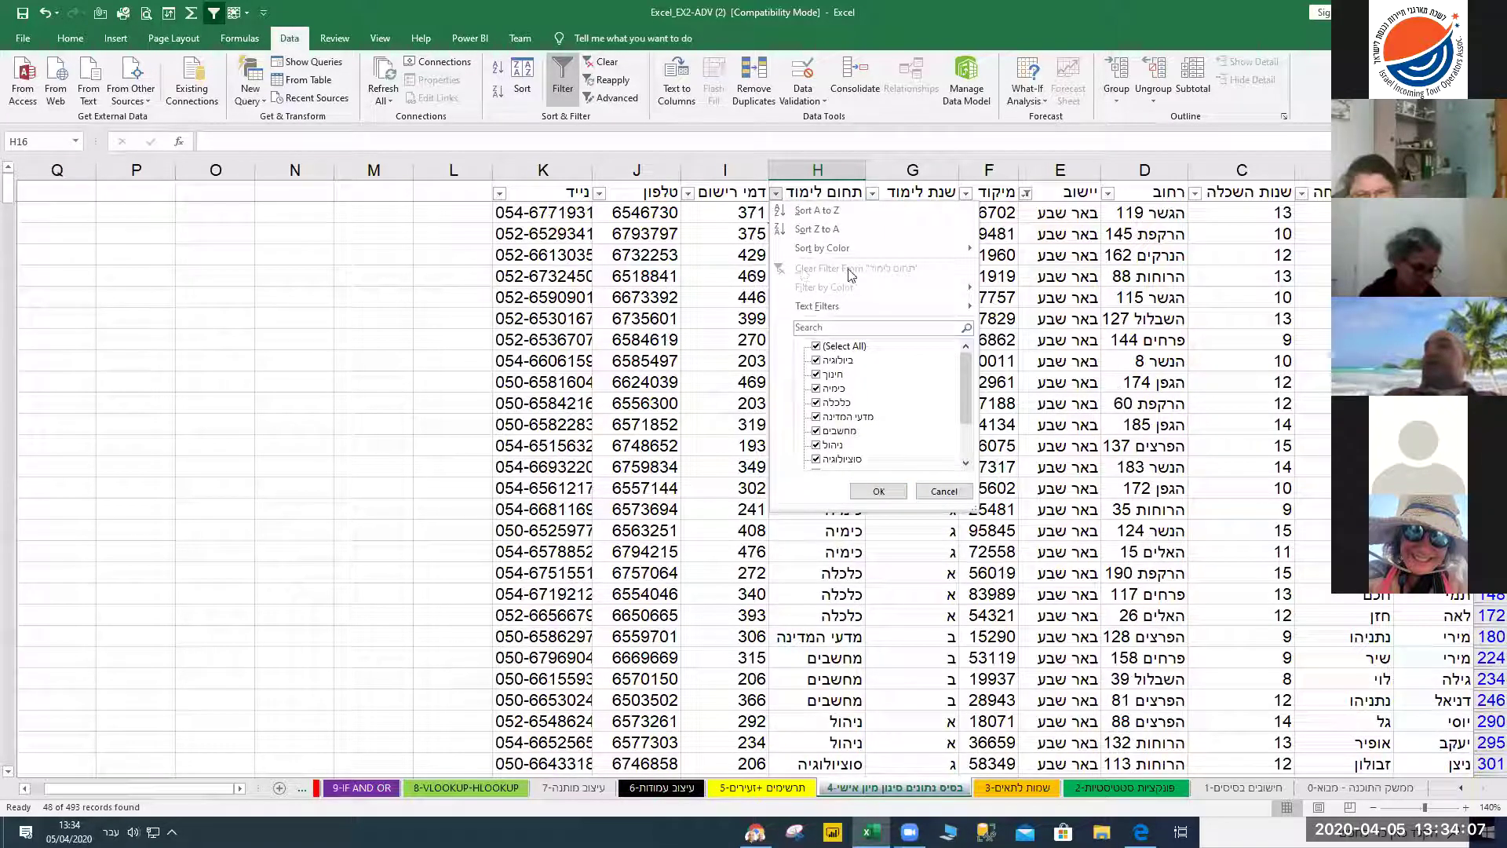
{"action": "left_click", "coordinate": [716, 295]}
{"action": "left_click", "coordinate": [1025, 195]}
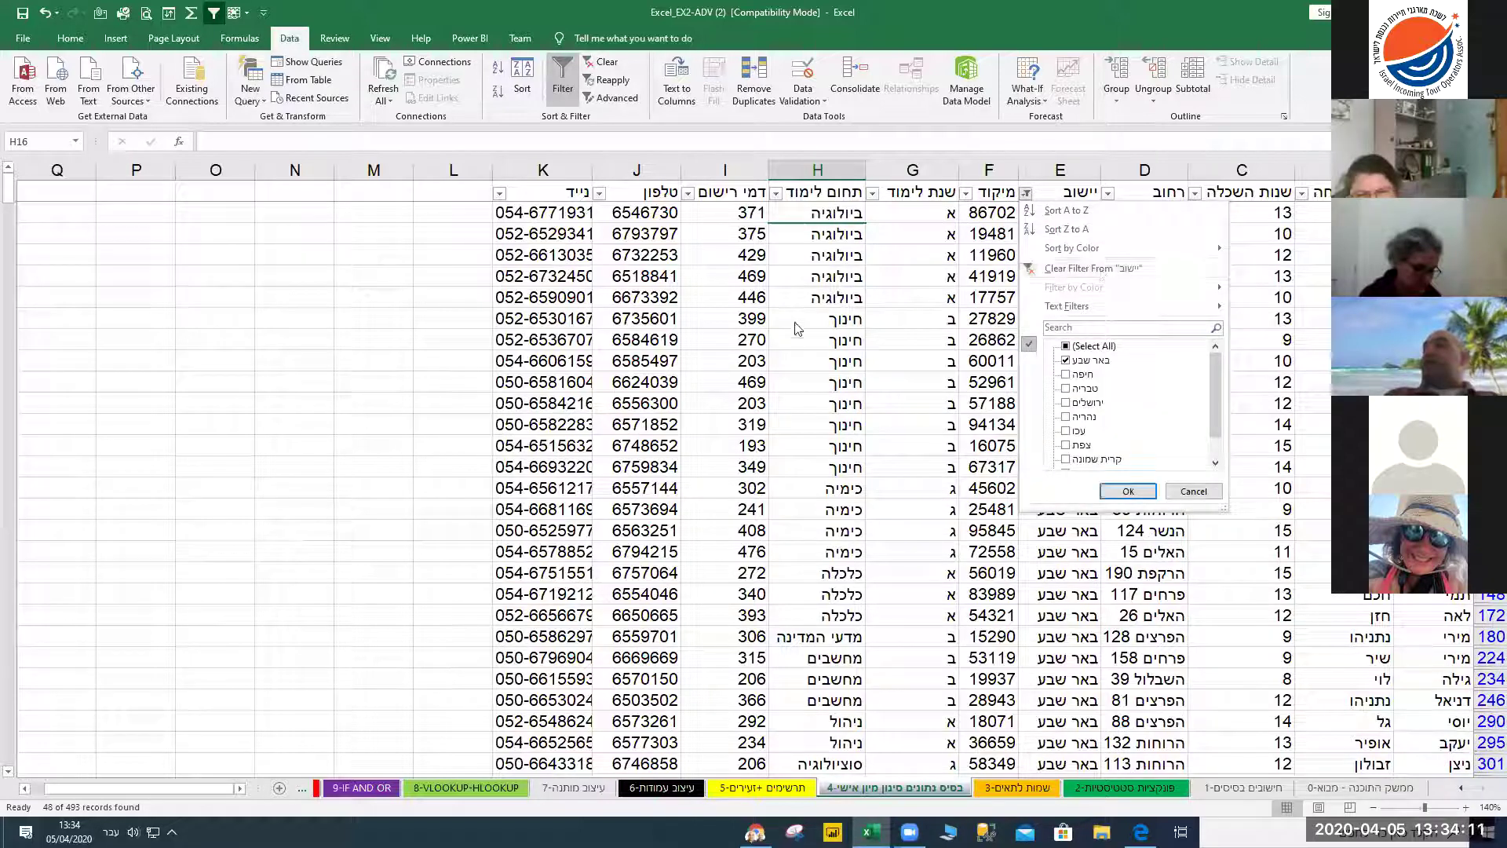
{"action": "left_click", "coordinate": [717, 272]}
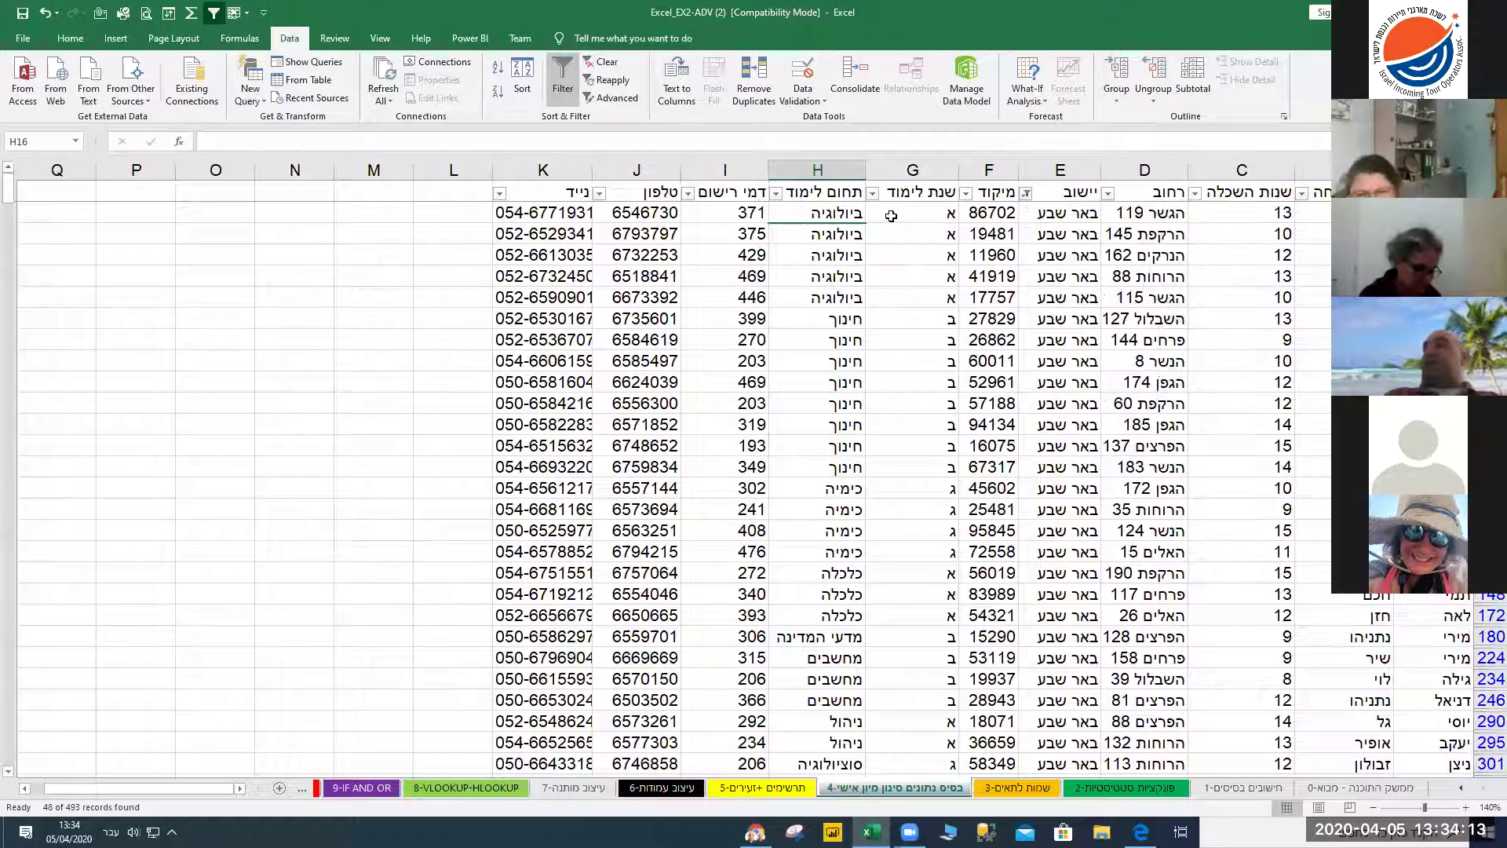
Filter the study year (שנת לימוד) column to show only year א
{"action": "left_click", "coordinate": [872, 194]}
{"action": "left_click", "coordinate": [913, 346]}
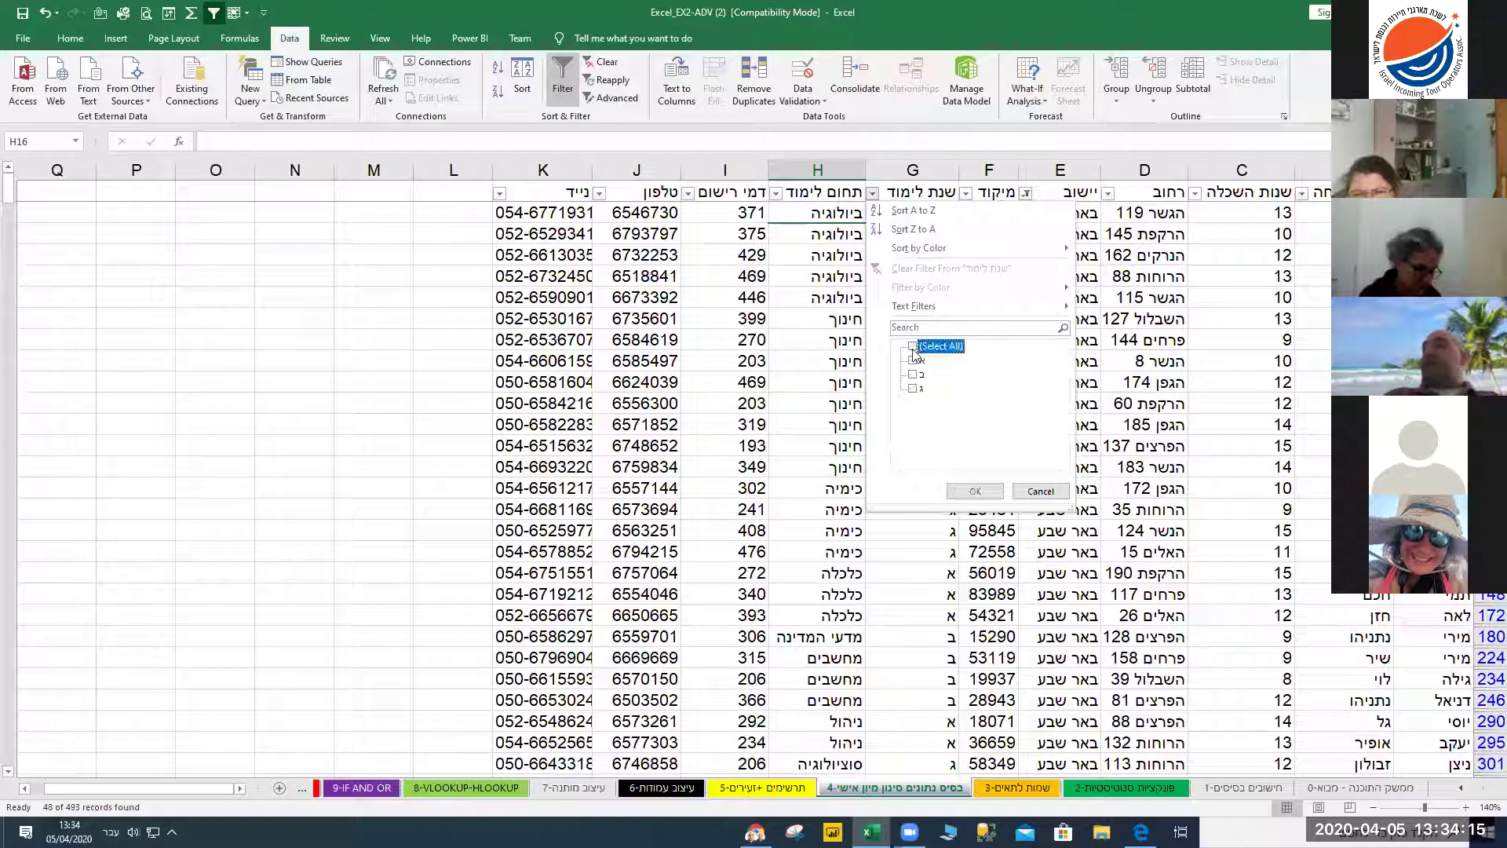
{"action": "left_click", "coordinate": [913, 361]}
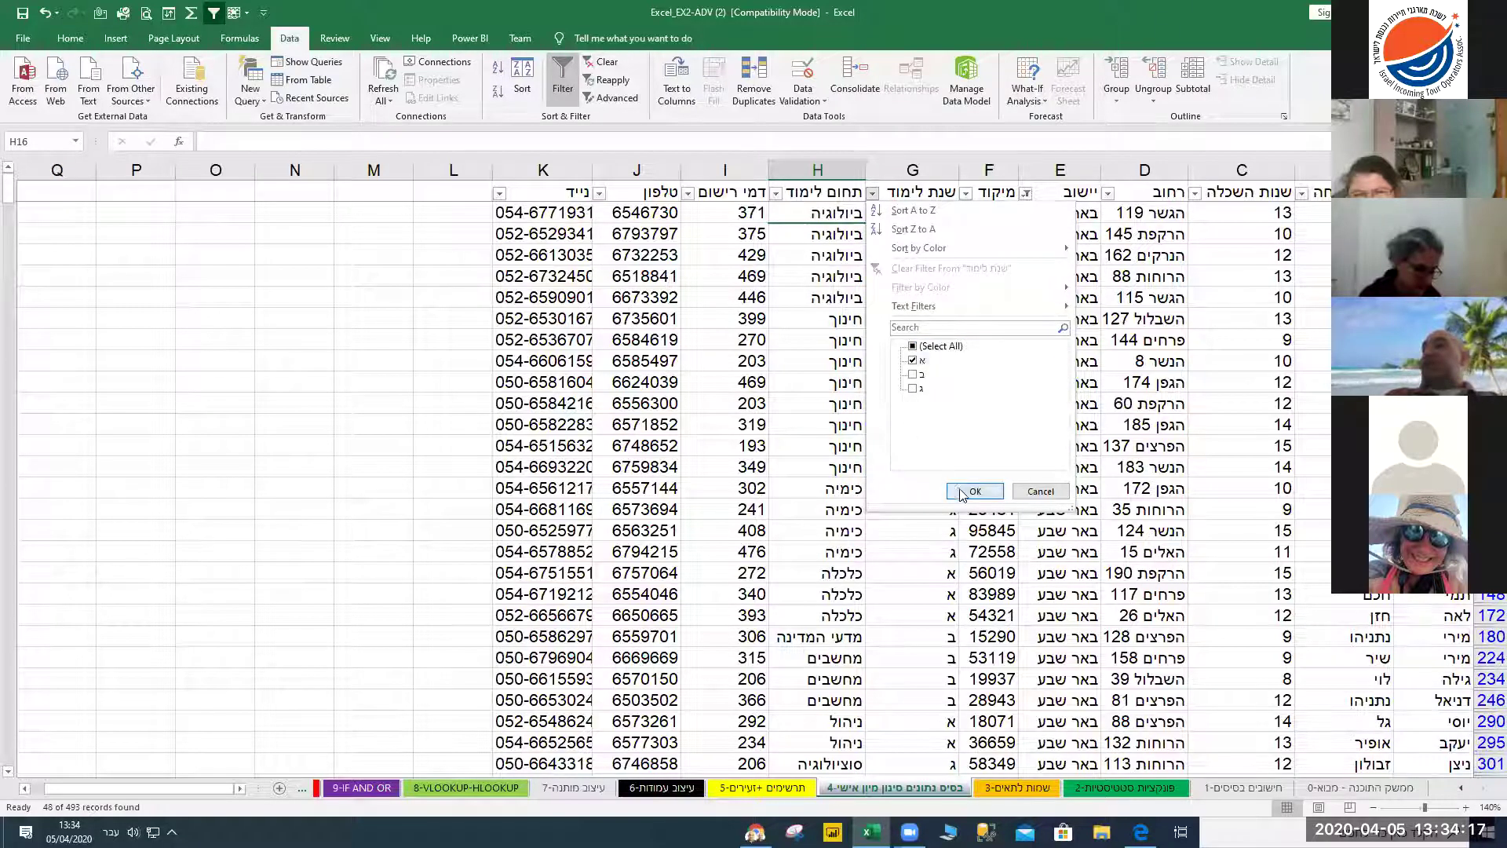
{"action": "left_click", "coordinate": [973, 490]}
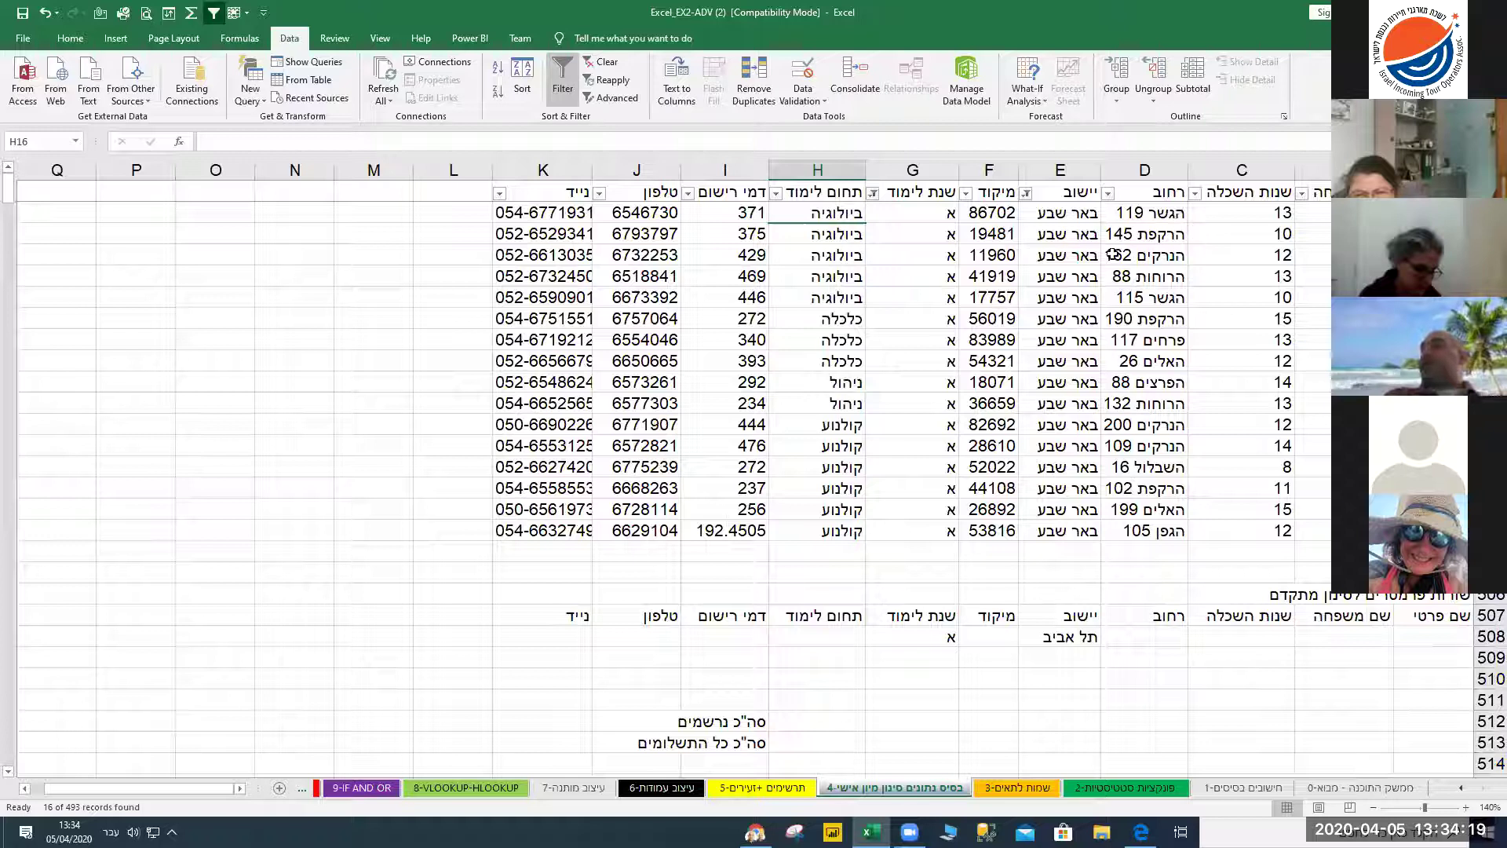
Filter the years of education (שנות השכלה) column to 10, and clear all the filters from the records
{"action": "left_click", "coordinate": [1194, 196]}
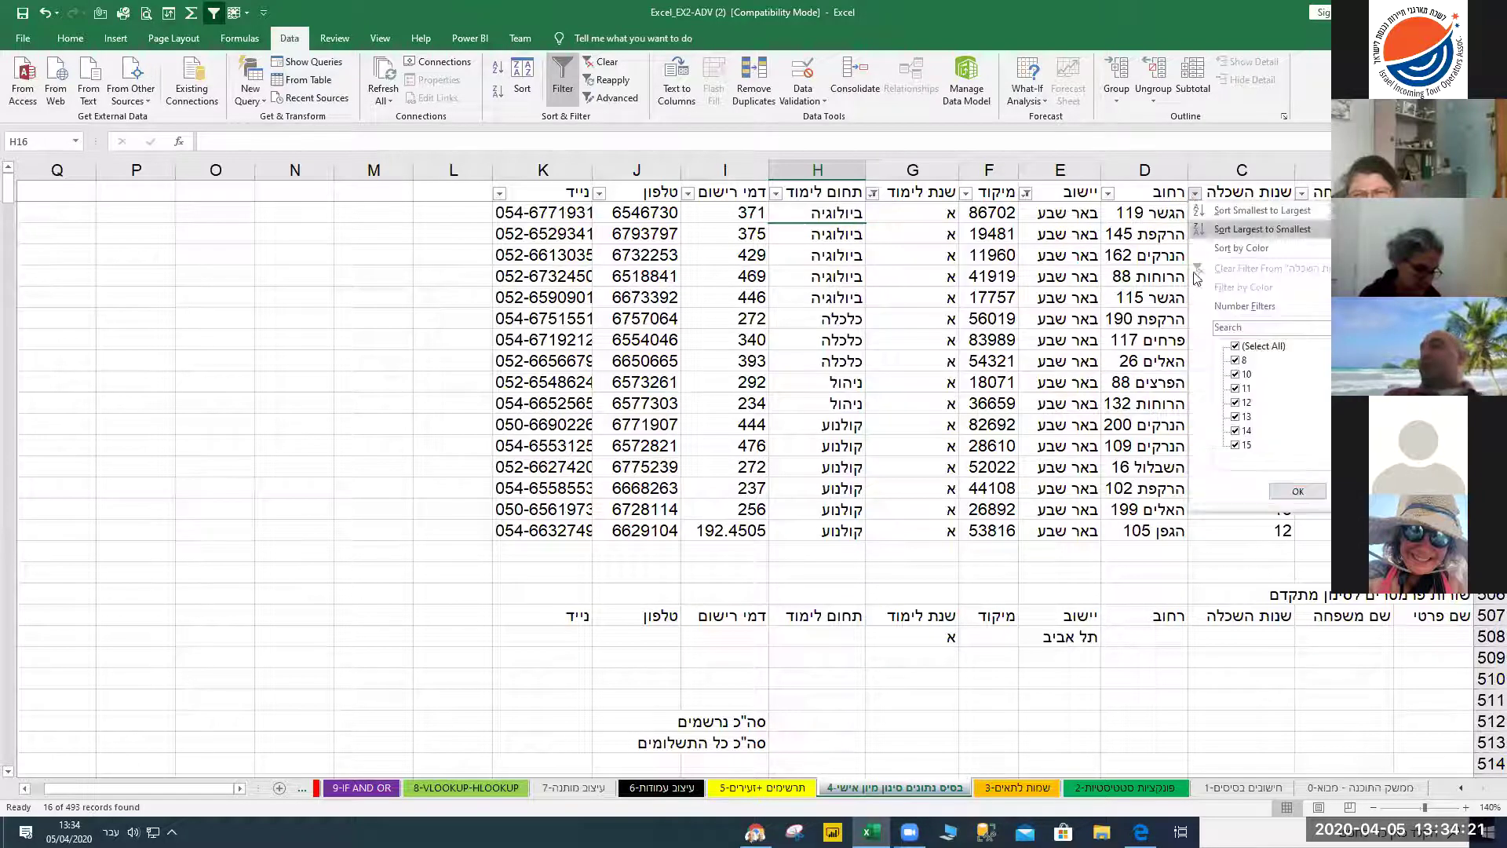
{"action": "left_click", "coordinate": [1234, 346]}
{"action": "left_click", "coordinate": [1236, 374]}
{"action": "left_click", "coordinate": [1291, 493]}
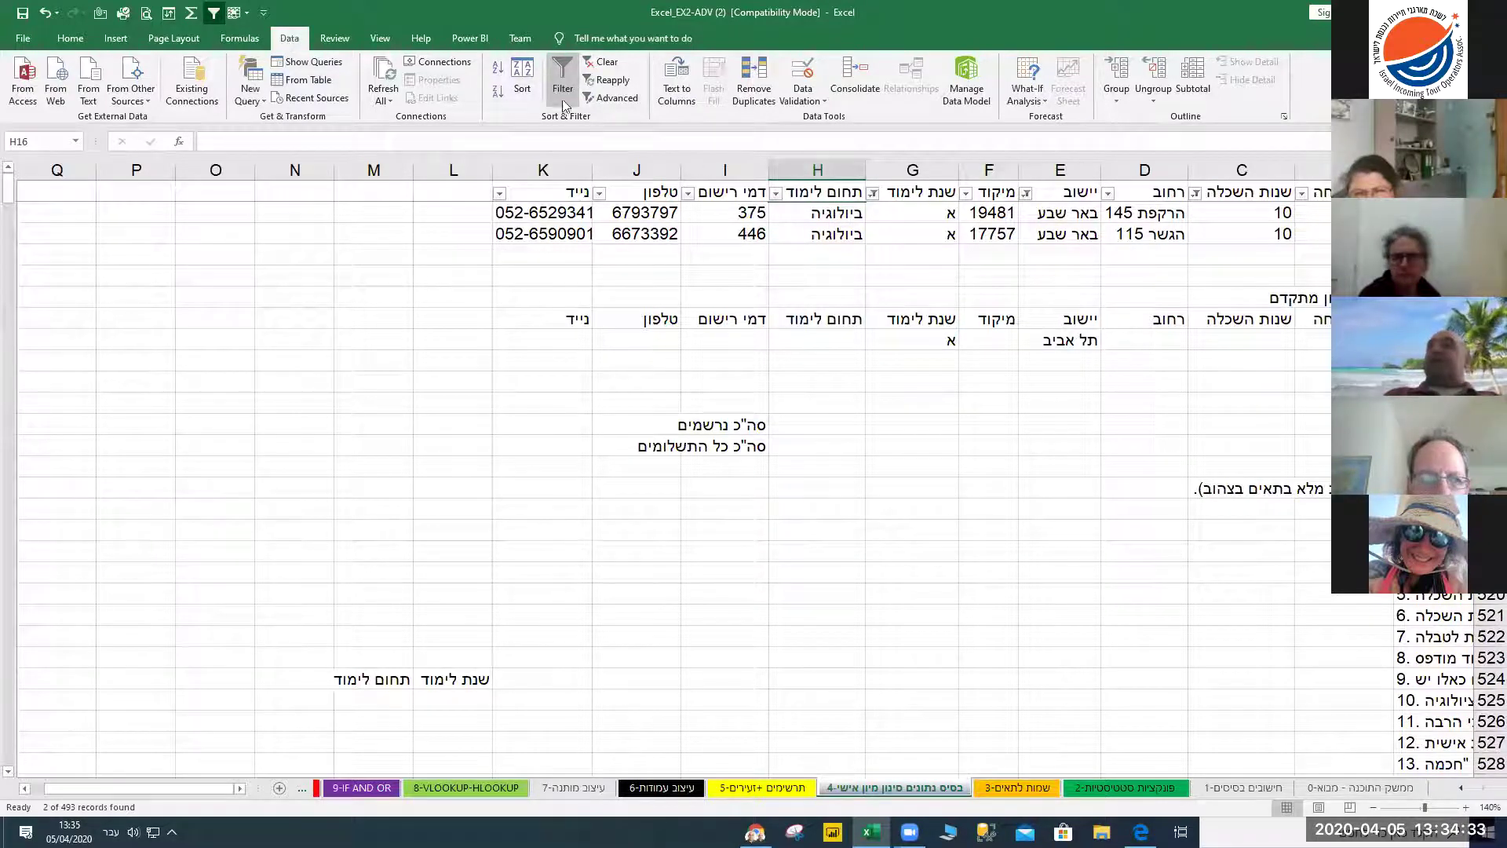
{"action": "left_click", "coordinate": [606, 62]}
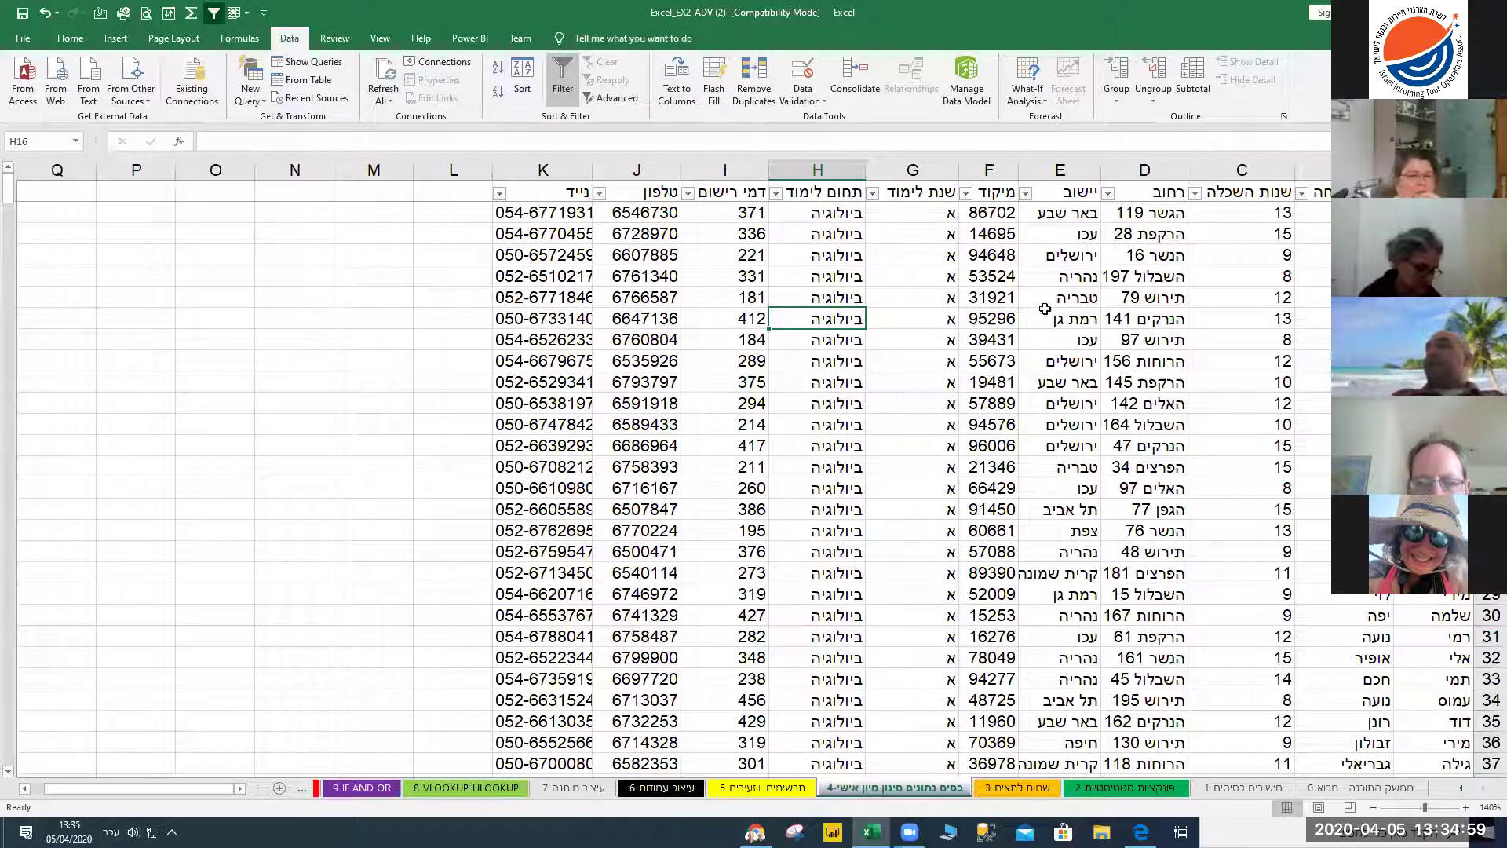
Filter the city (יישוב) column so that only the ירושלים records are shown
{"action": "left_click", "coordinate": [1026, 193]}
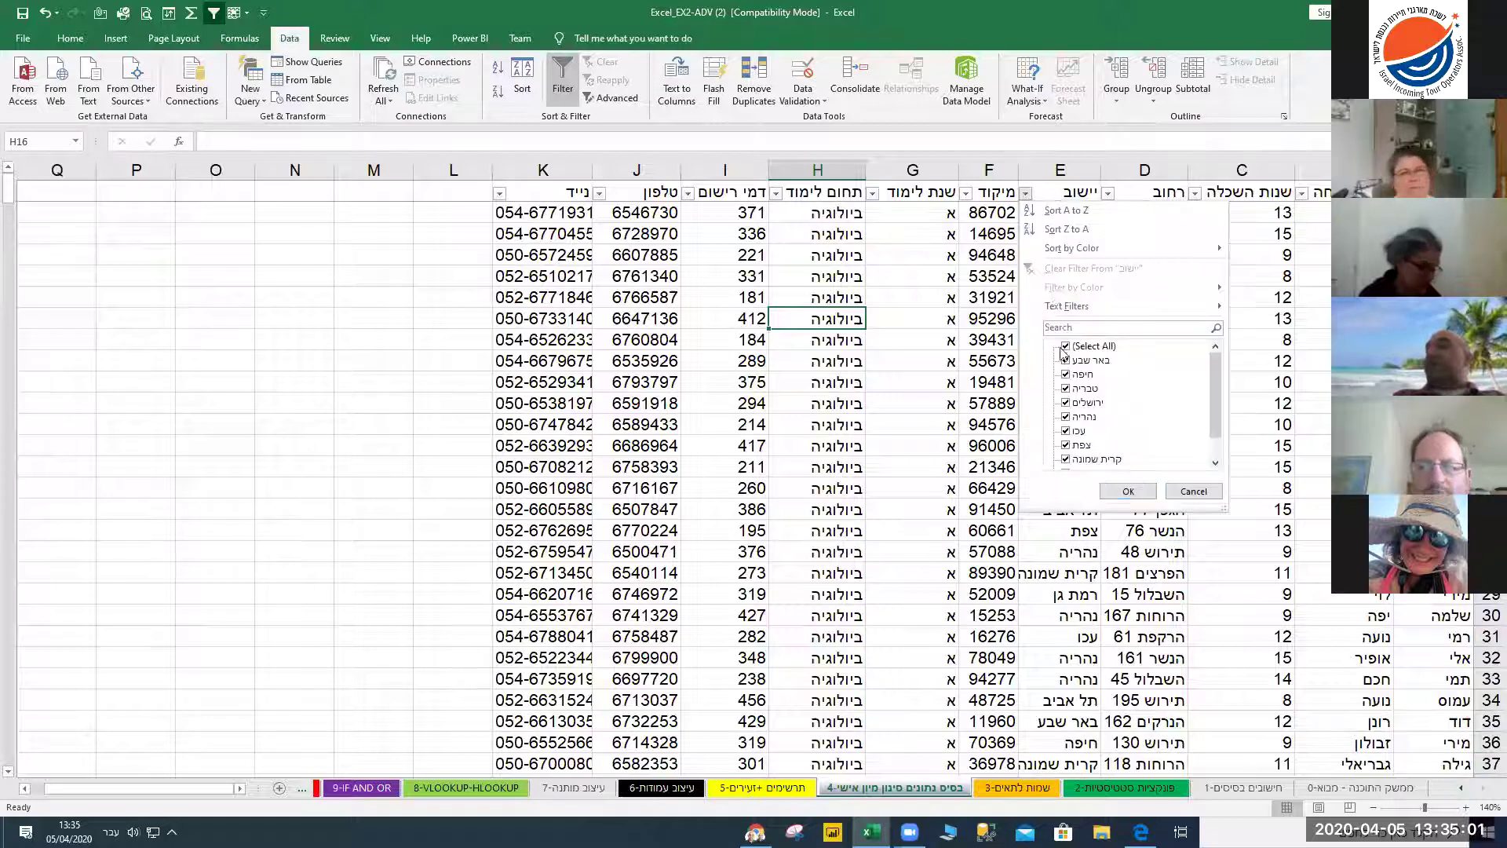
{"action": "left_click", "coordinate": [1065, 347]}
{"action": "left_click", "coordinate": [1066, 402]}
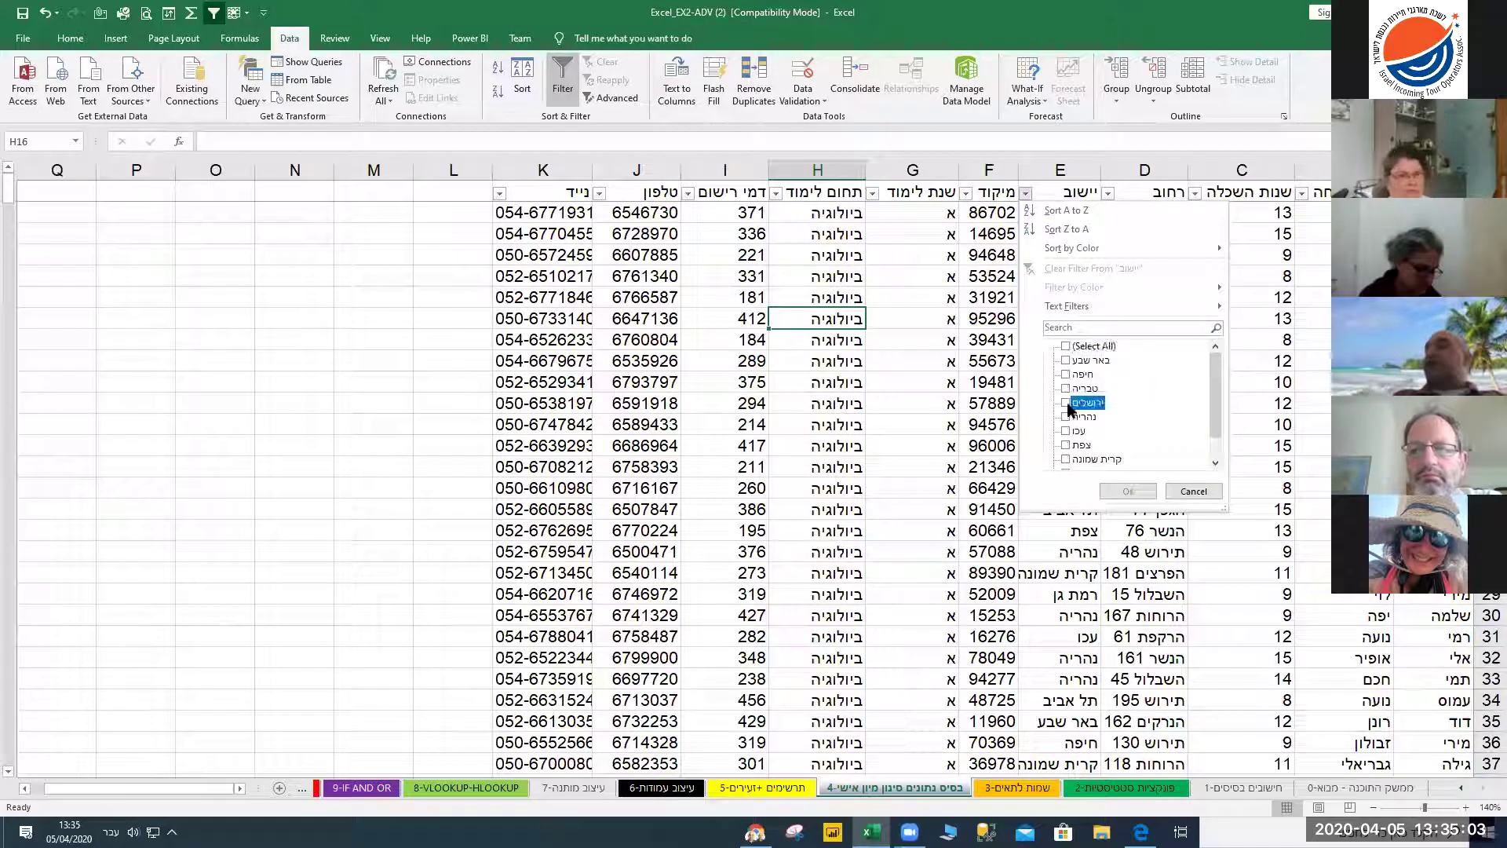
{"action": "left_click", "coordinate": [1130, 491]}
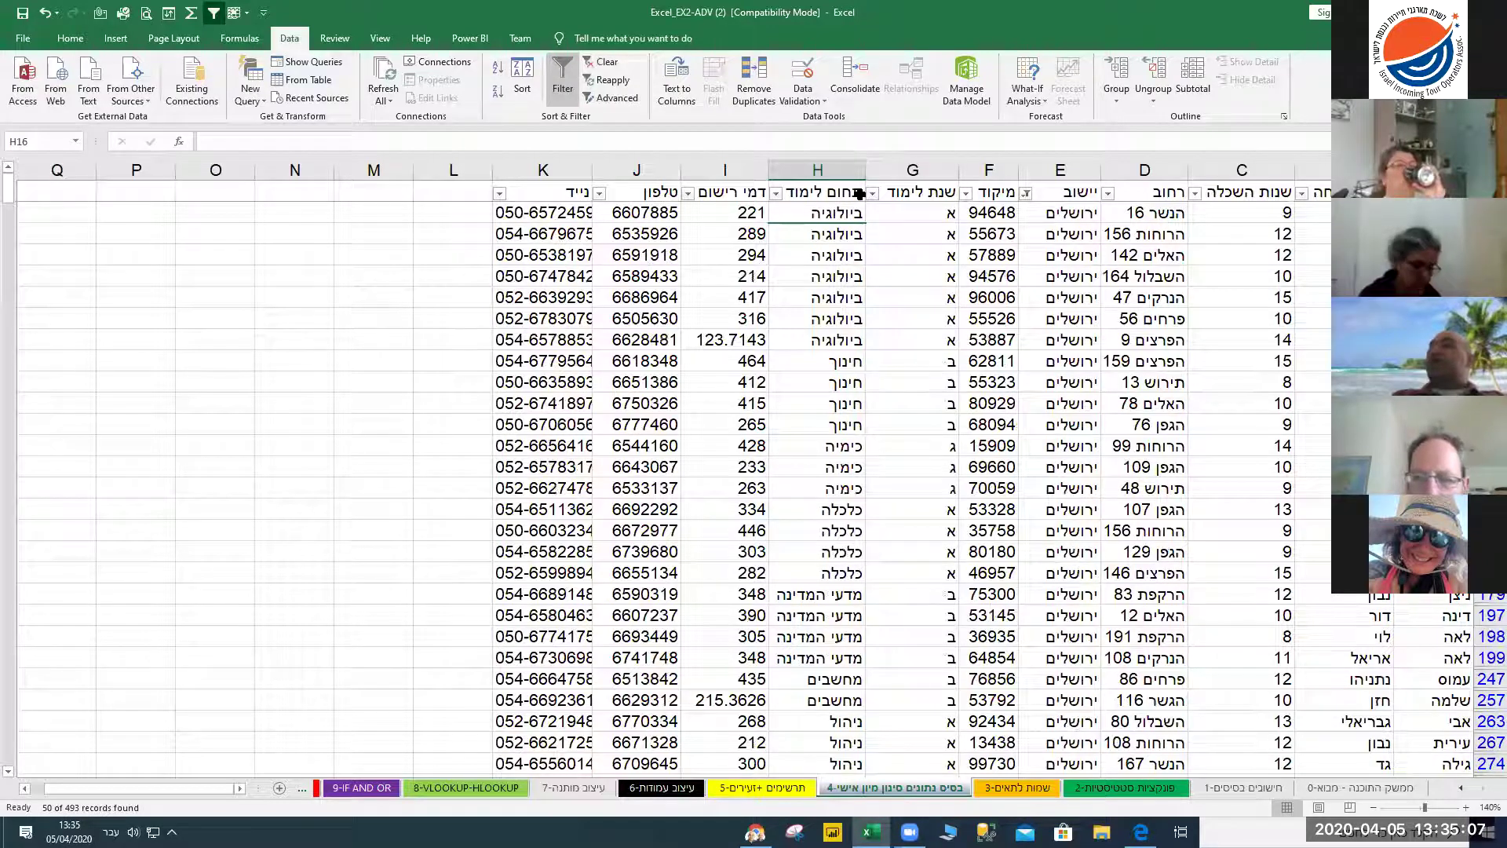
Filter the field of study (תחום לימוד) column to כלכלה, and clear all the filters from the records
{"action": "left_click", "coordinate": [776, 193]}
{"action": "left_click", "coordinate": [816, 347]}
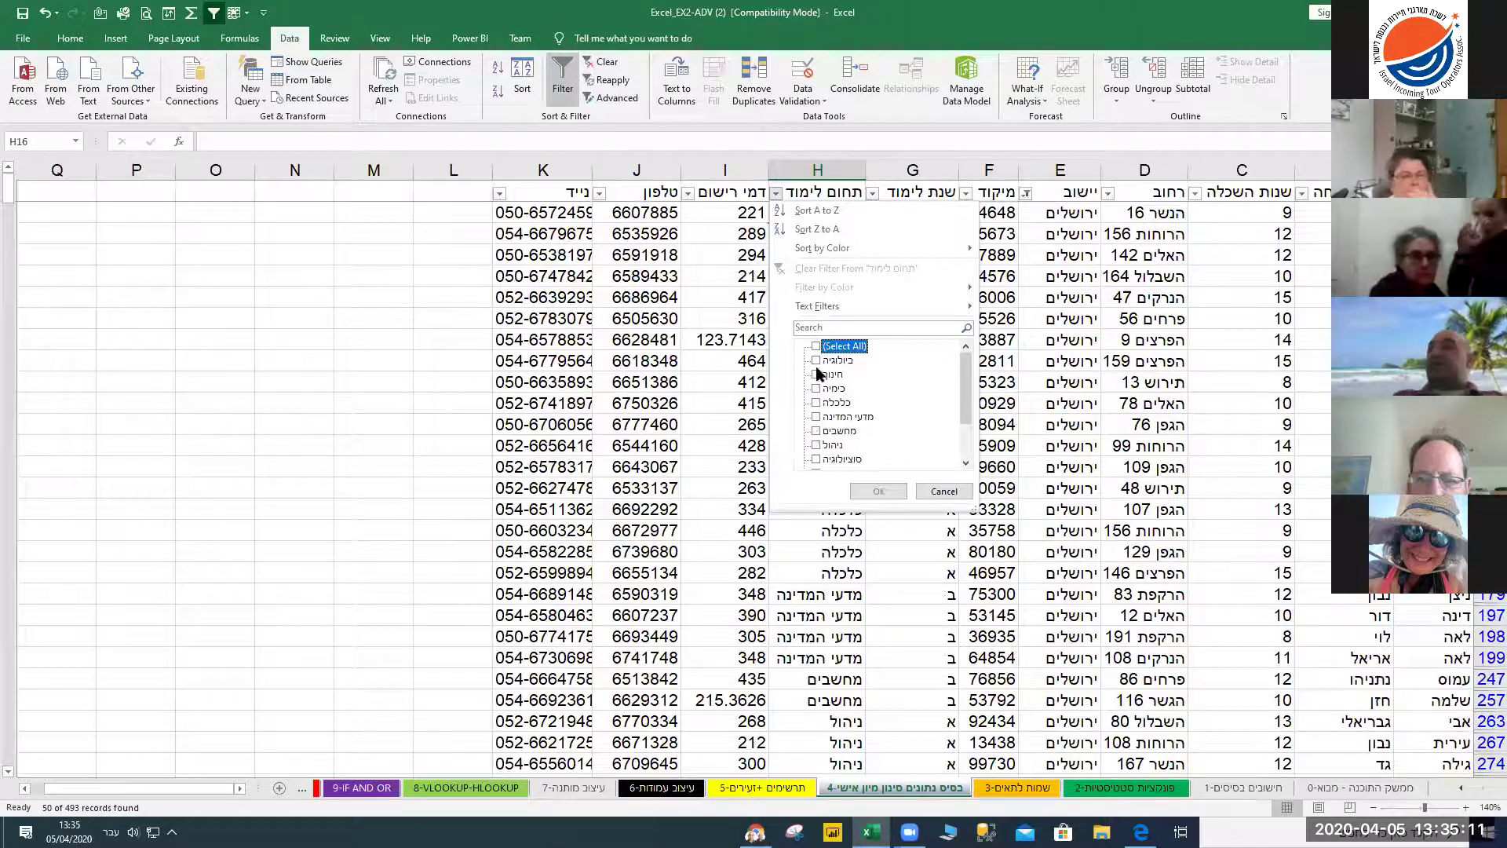
{"action": "left_click", "coordinate": [817, 403]}
{"action": "left_click", "coordinate": [861, 492]}
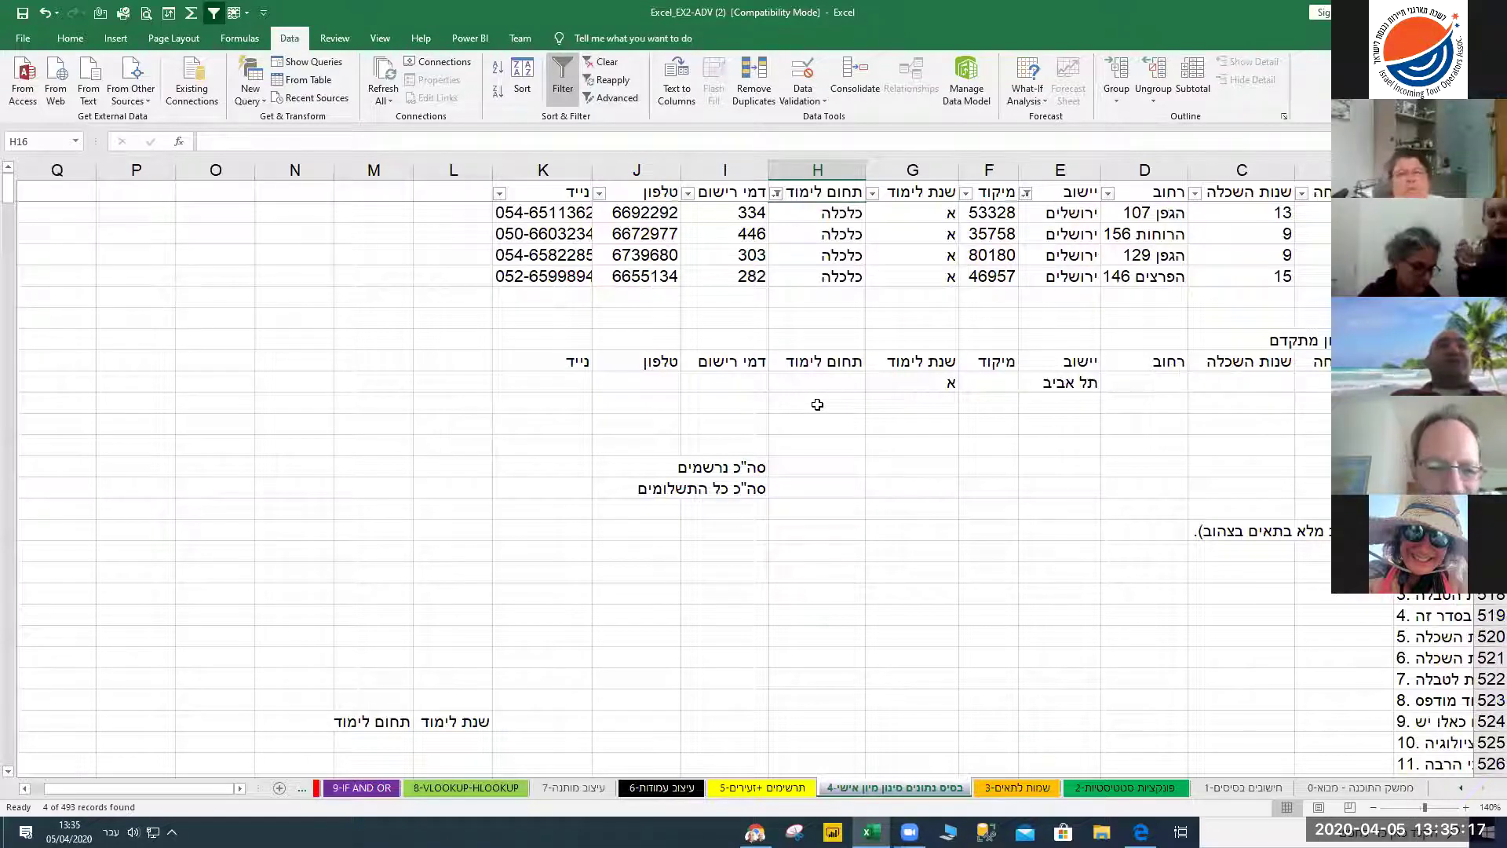
{"action": "left_click", "coordinate": [606, 63]}
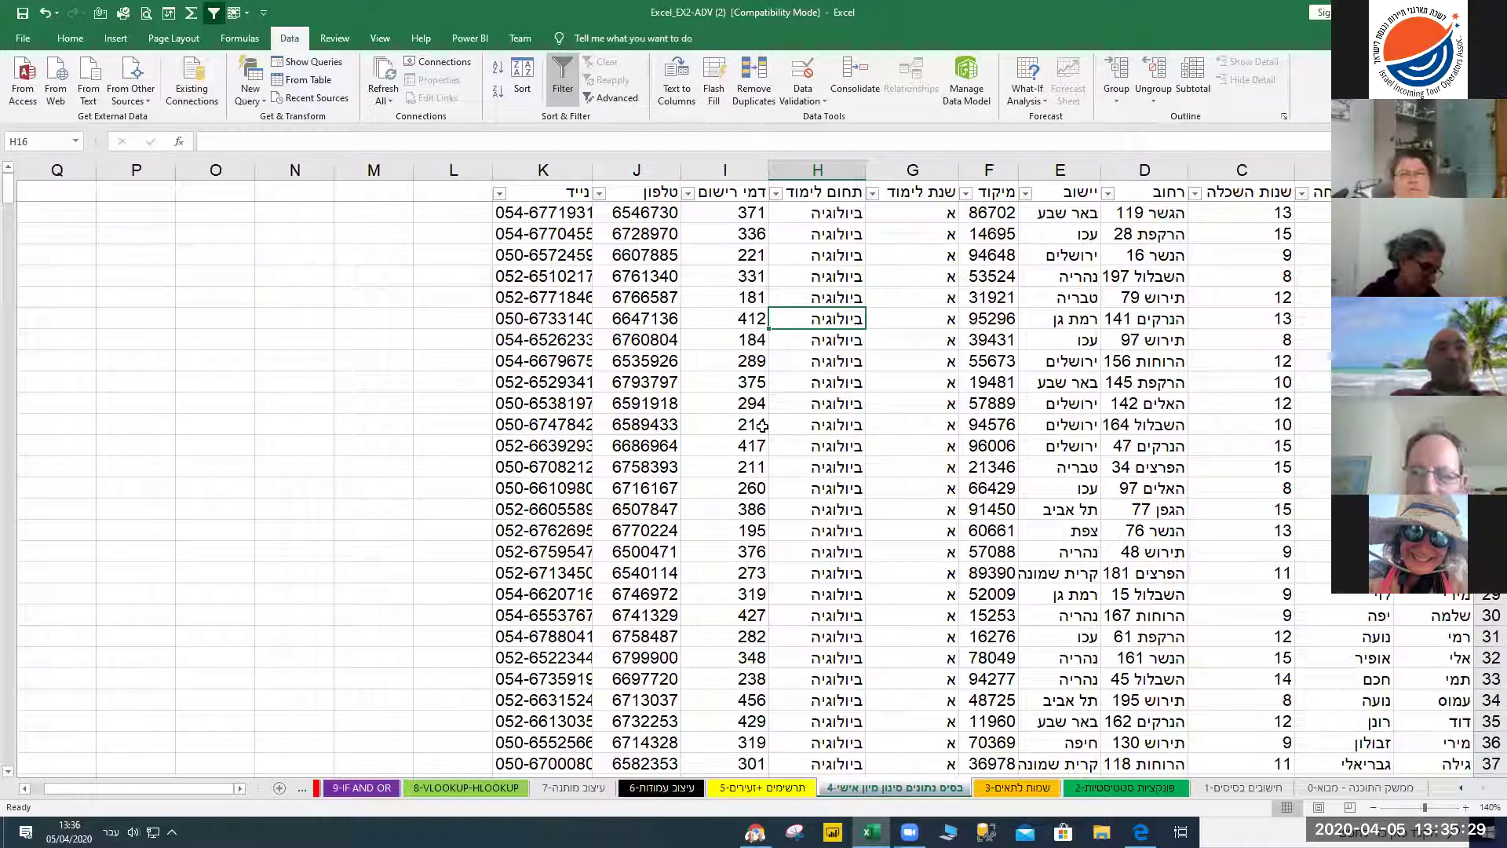
Filter the field of study (תחום לימוד) column to ביולוגיה and check the filter list of the study year (שנת לימוד) column
{"action": "left_click", "coordinate": [775, 193]}
{"action": "left_click", "coordinate": [817, 359]}
{"action": "left_click", "coordinate": [817, 359]}
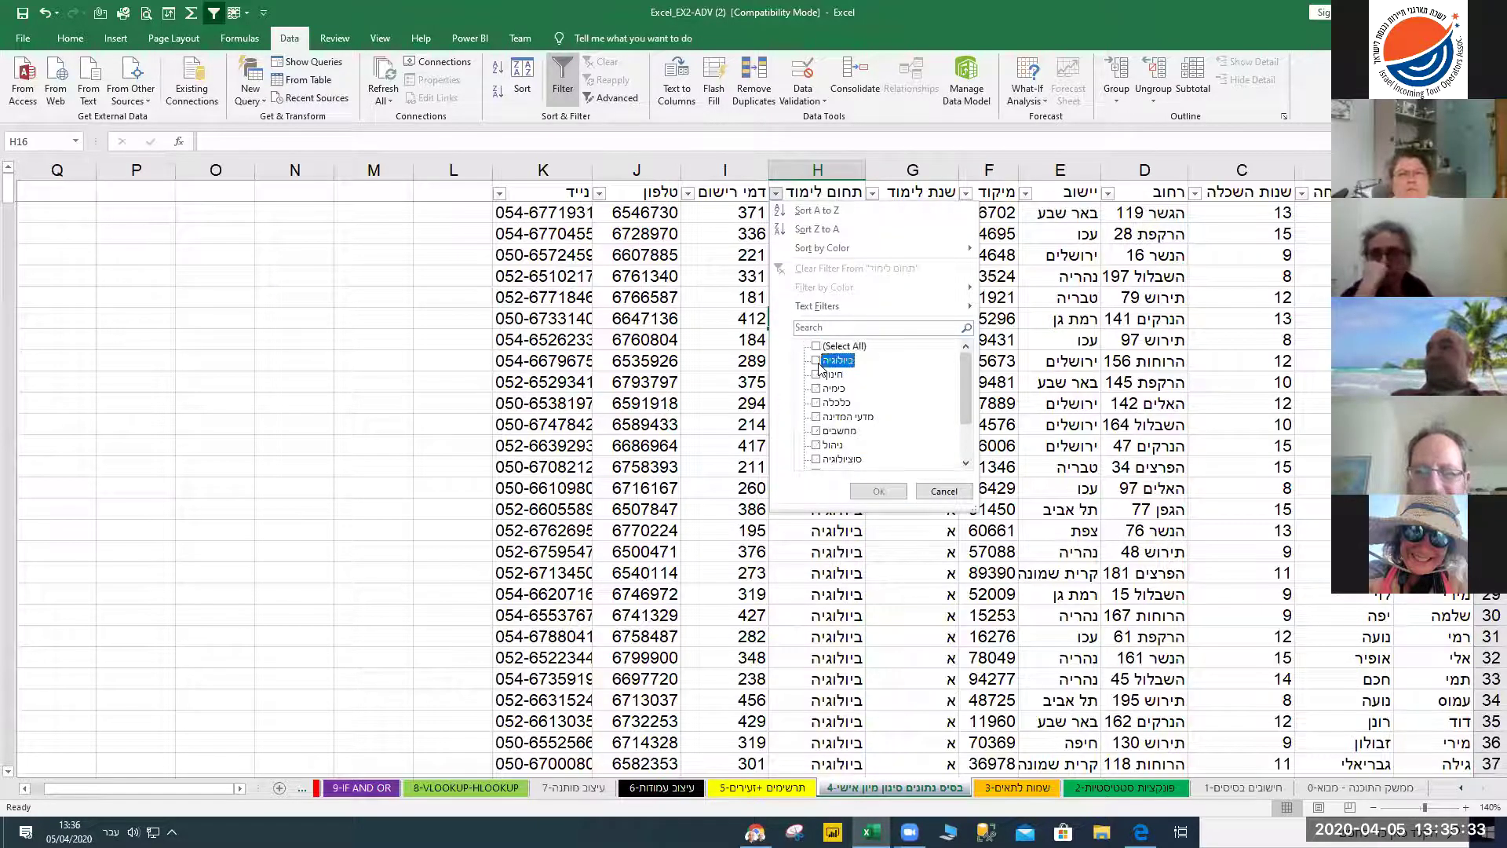
{"action": "left_click", "coordinate": [879, 491]}
{"action": "left_click", "coordinate": [872, 194]}
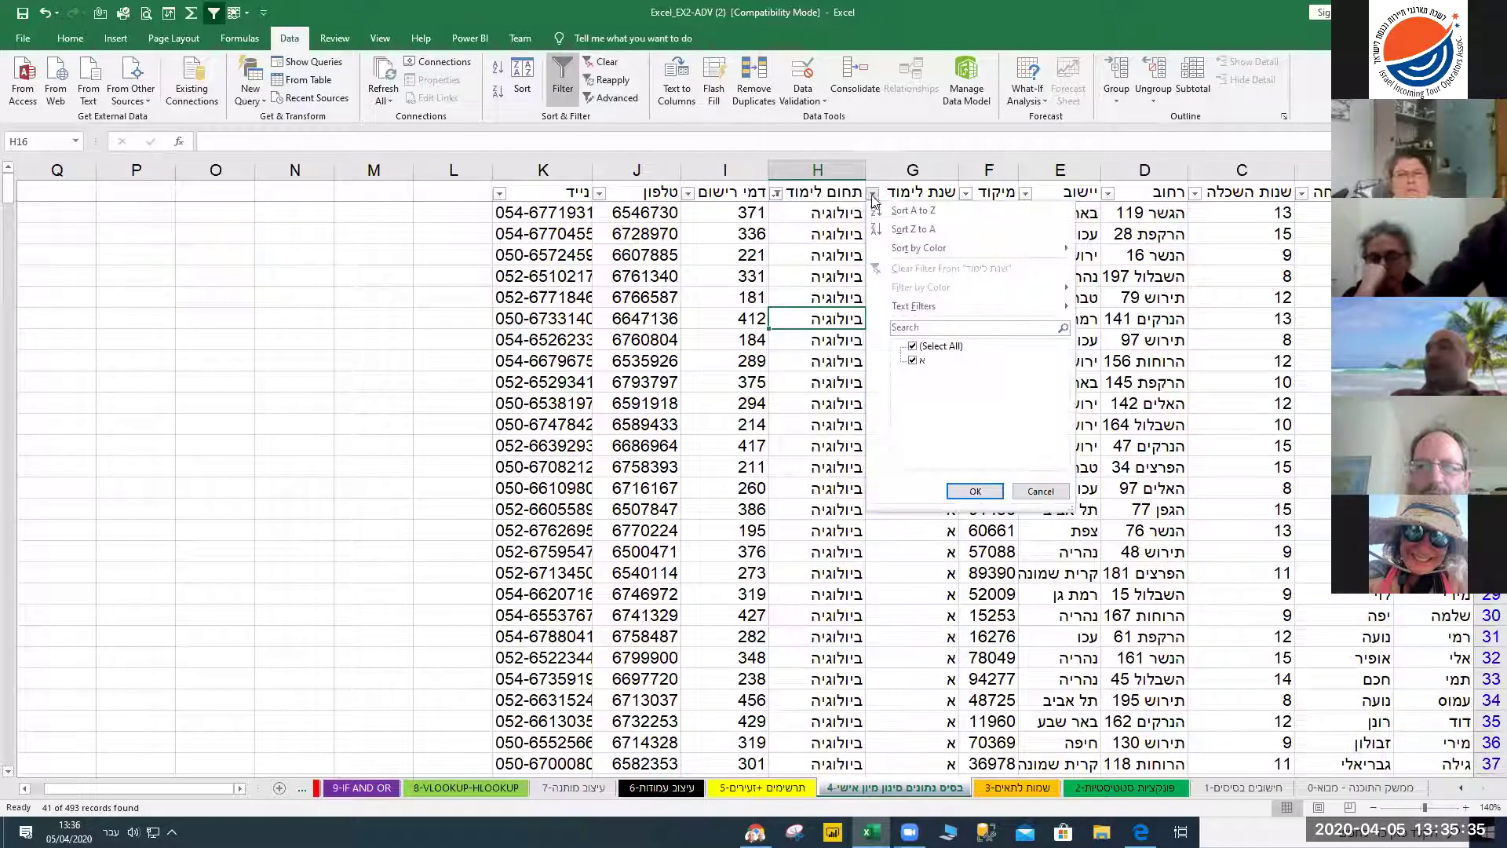
{"action": "left_click", "coordinate": [973, 492]}
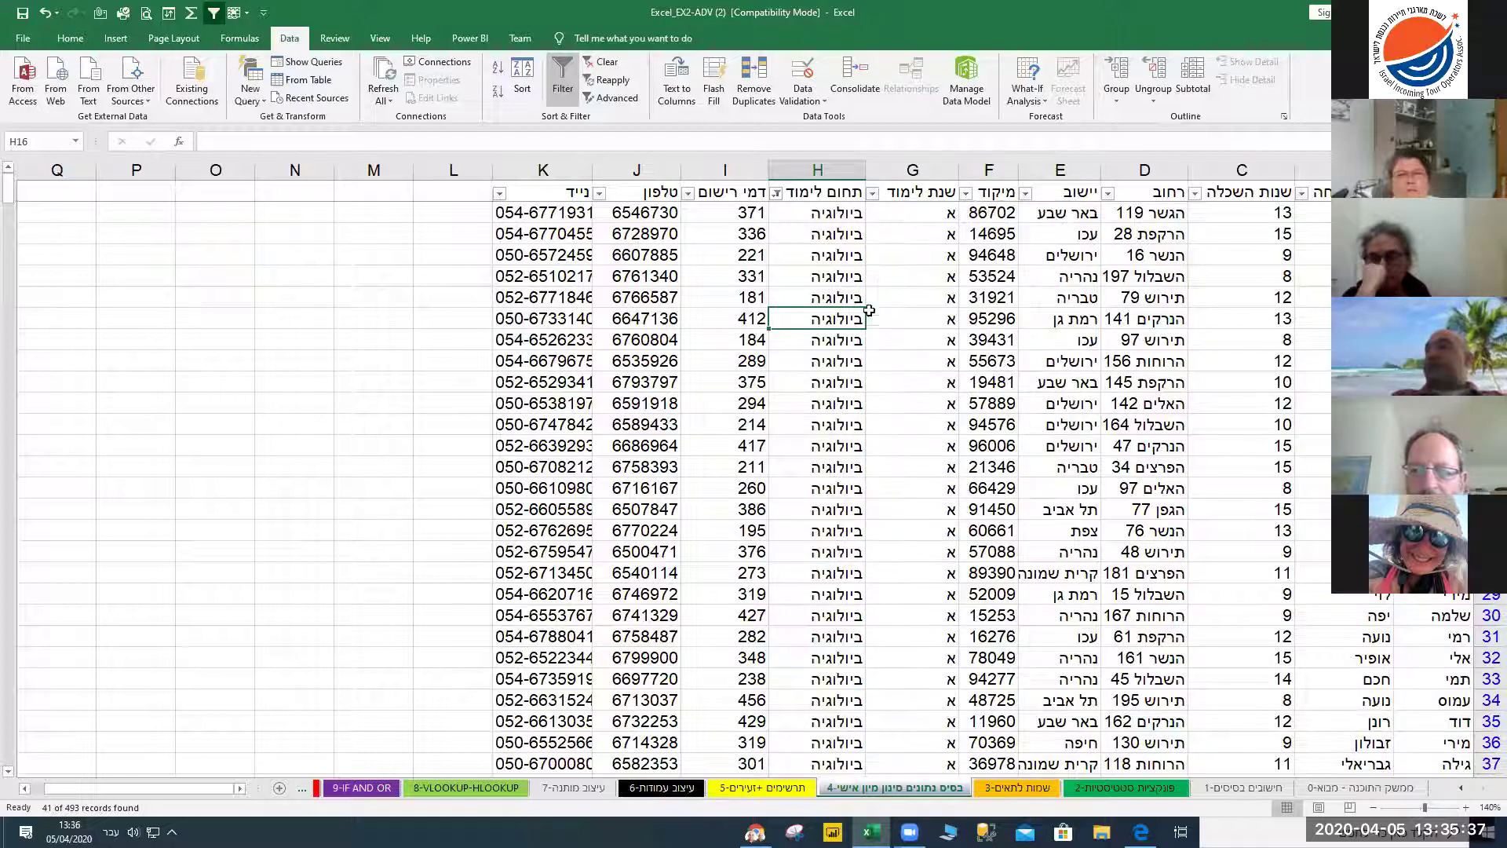
{"action": "left_click", "coordinate": [872, 194]}
{"action": "left_click", "coordinate": [974, 492]}
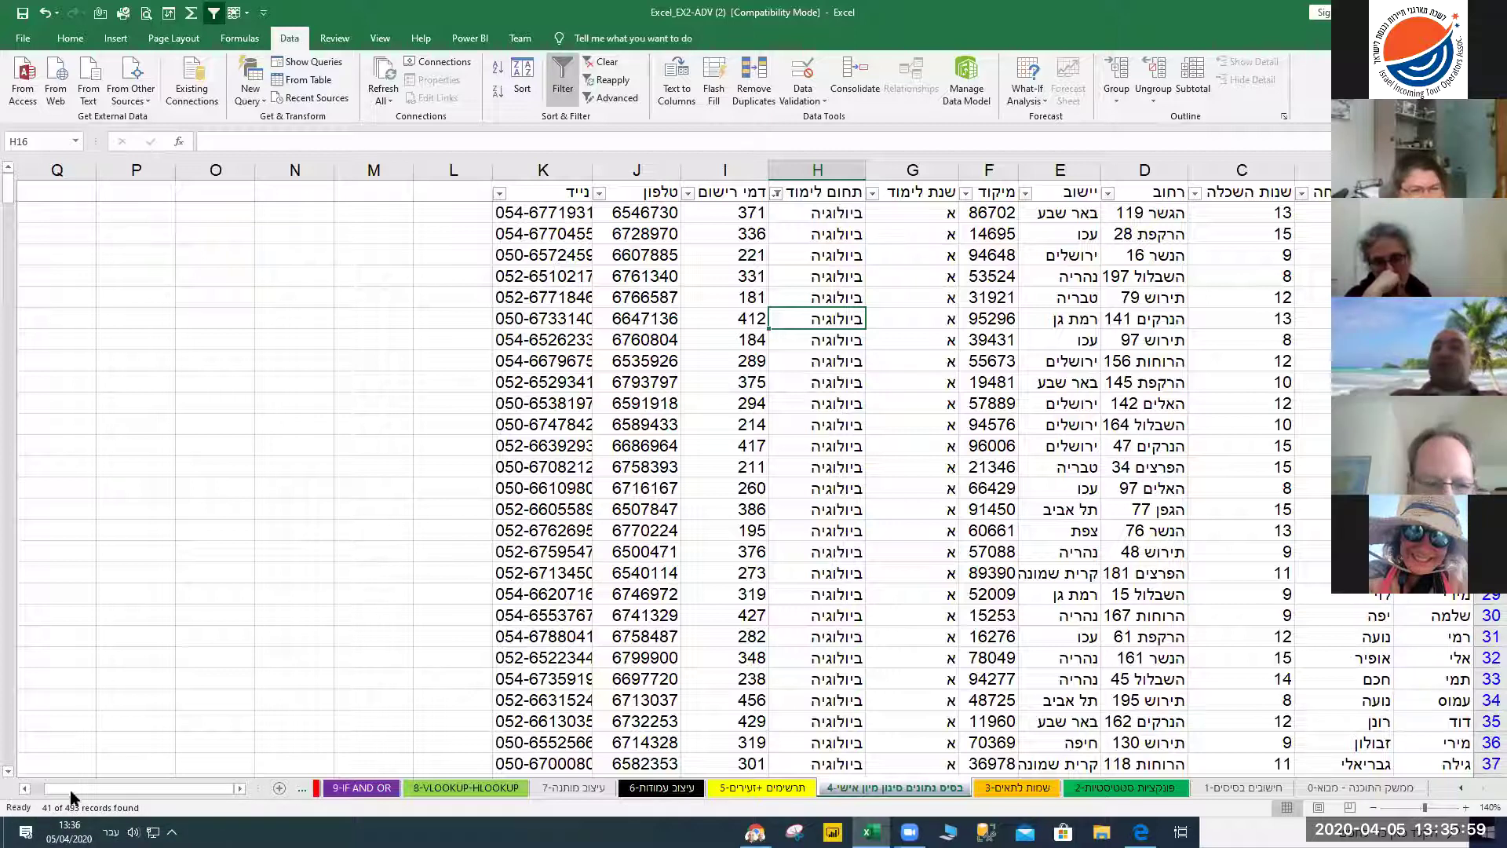
Filter the city (יישוב) column to באר שבע, and clear all the filters from the records
{"action": "left_click", "coordinate": [1026, 194]}
{"action": "left_click", "coordinate": [1066, 346]}
{"action": "left_click", "coordinate": [1066, 361]}
{"action": "left_click", "coordinate": [1125, 489]}
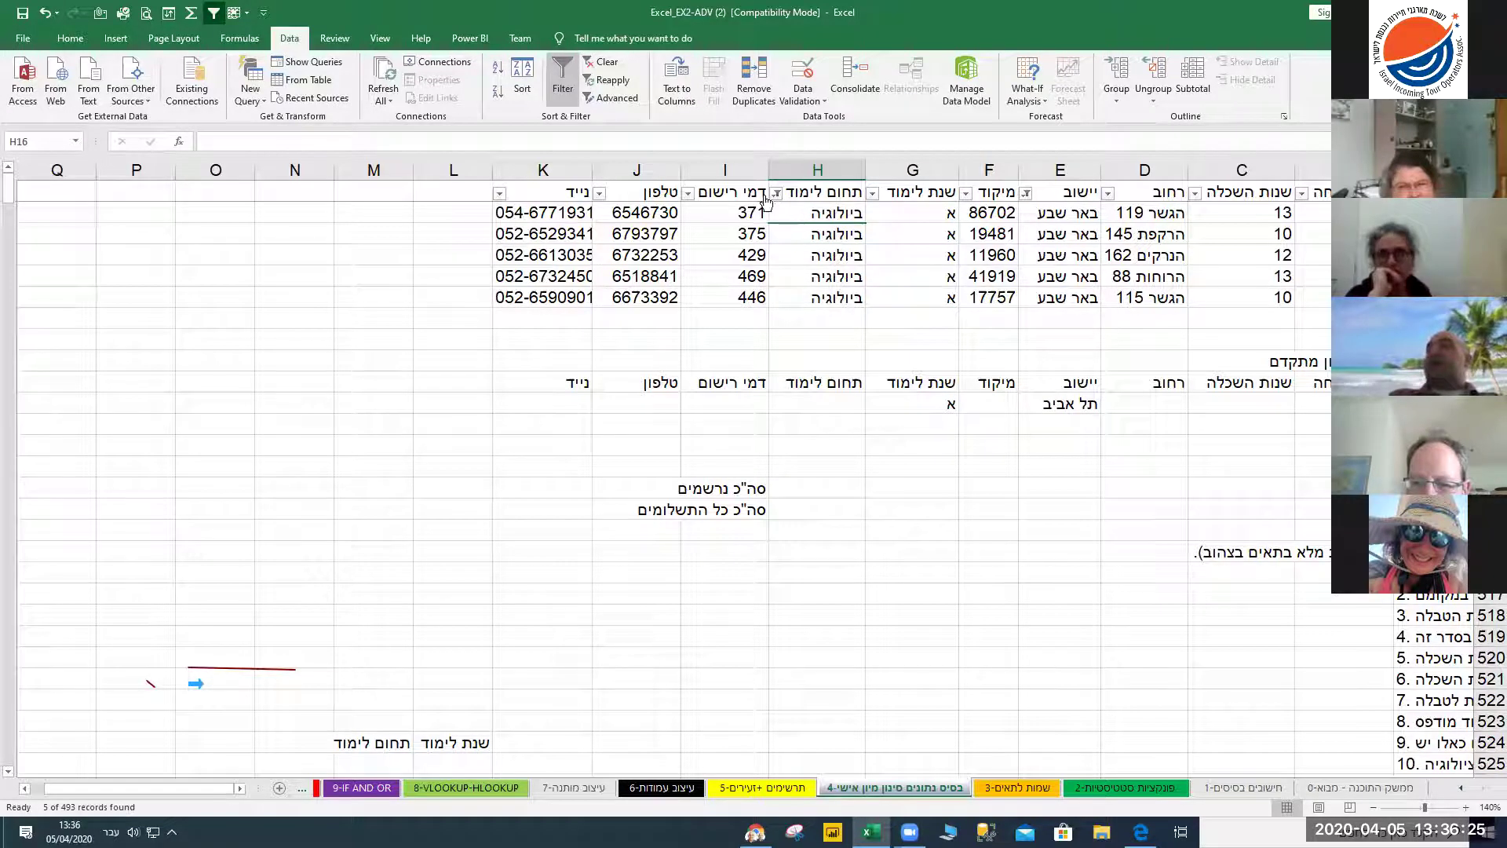
{"action": "left_click", "coordinate": [608, 62]}
{"action": "left_click", "coordinate": [1022, 366]}
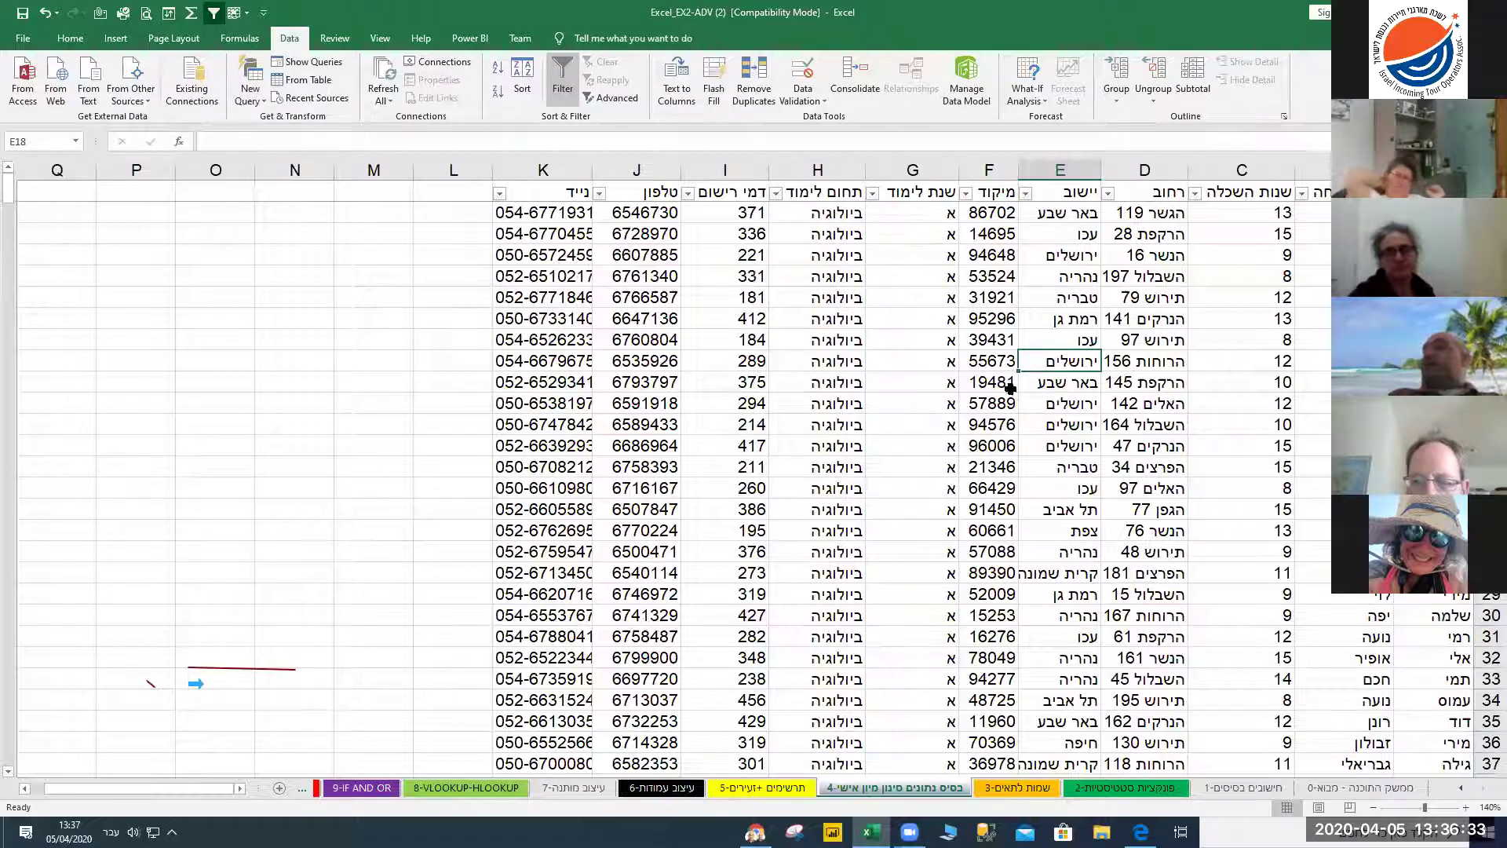
Filter the study year (שנת לימוד) column so that only the year א records are shown
{"action": "left_click", "coordinate": [718, 217]}
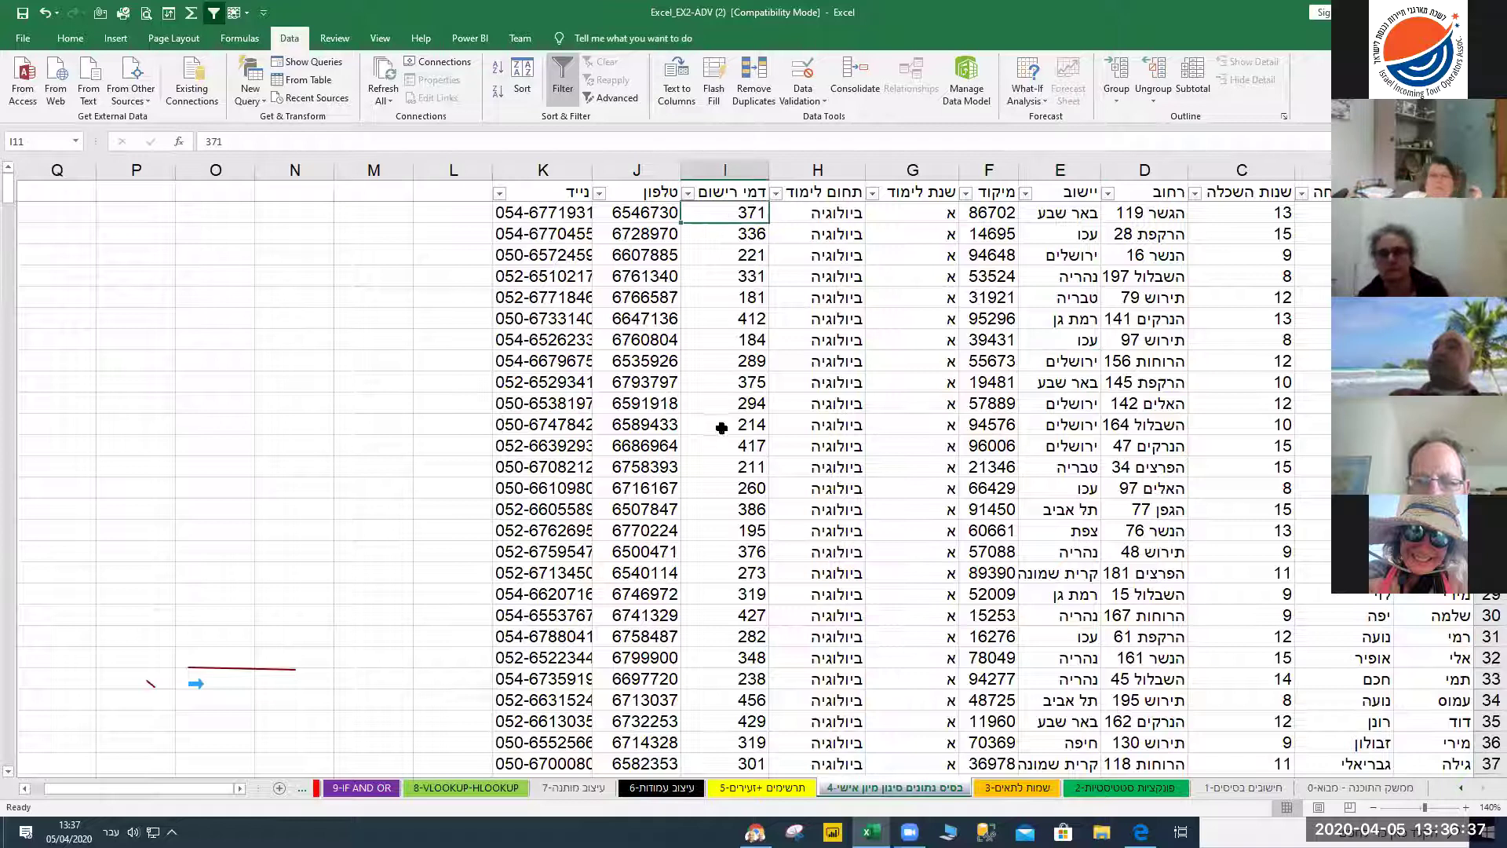
{"action": "left_click", "coordinate": [874, 194]}
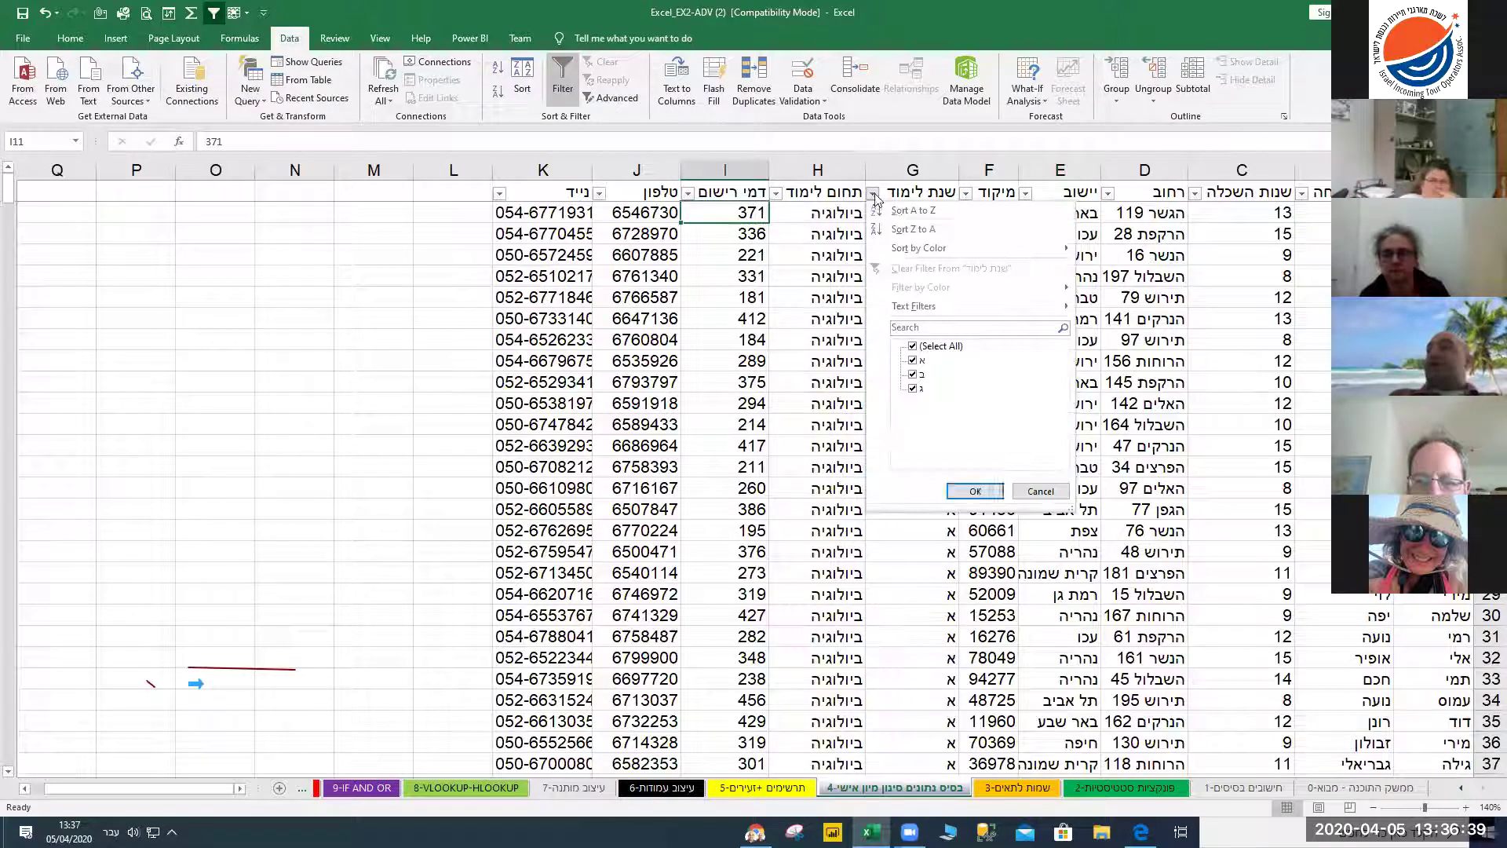
{"action": "left_click", "coordinate": [912, 346]}
{"action": "left_click", "coordinate": [912, 360]}
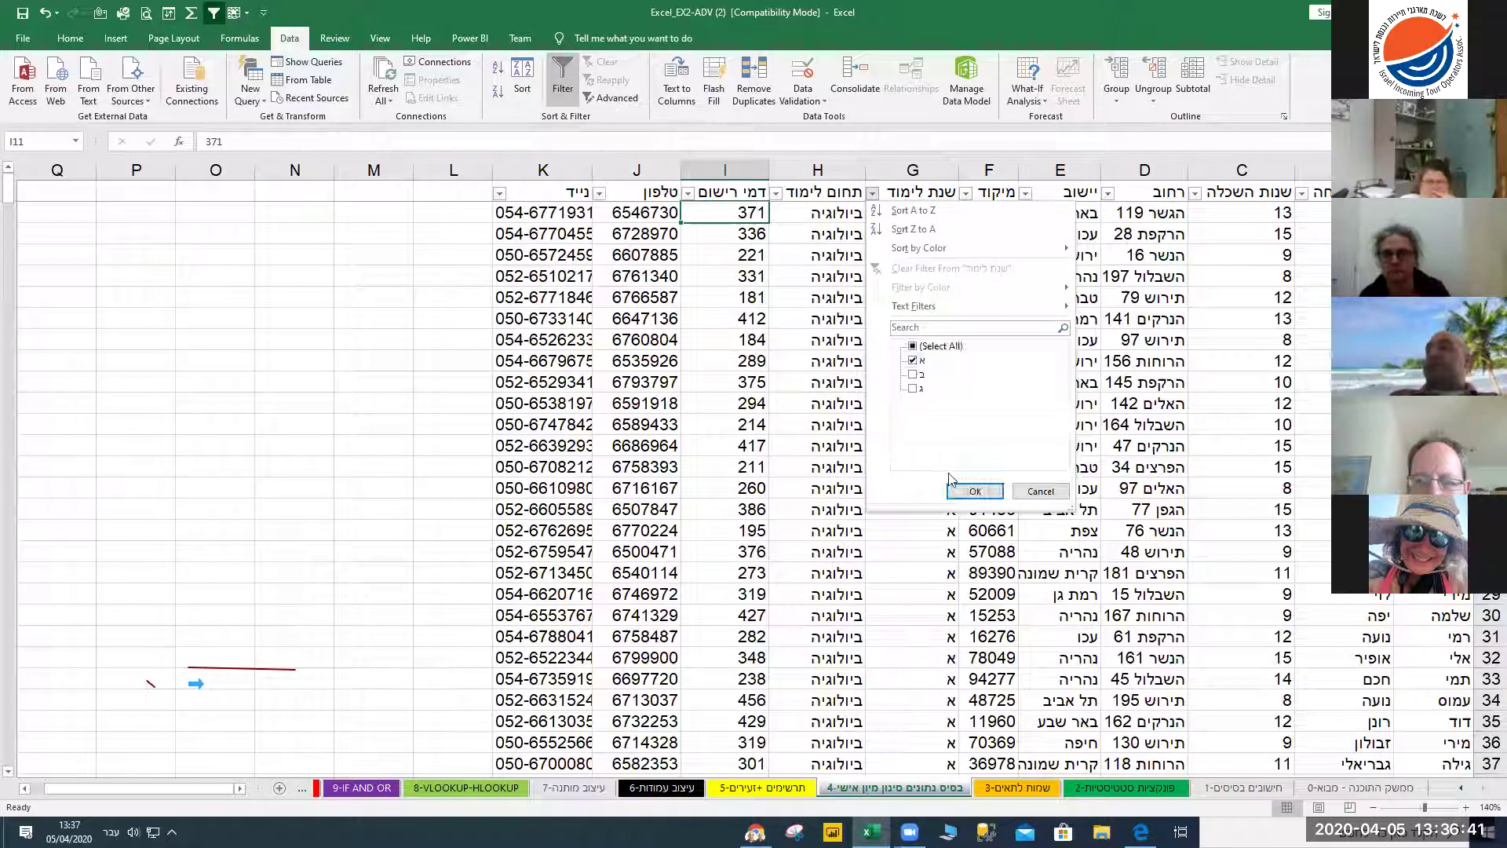
{"action": "left_click", "coordinate": [975, 491]}
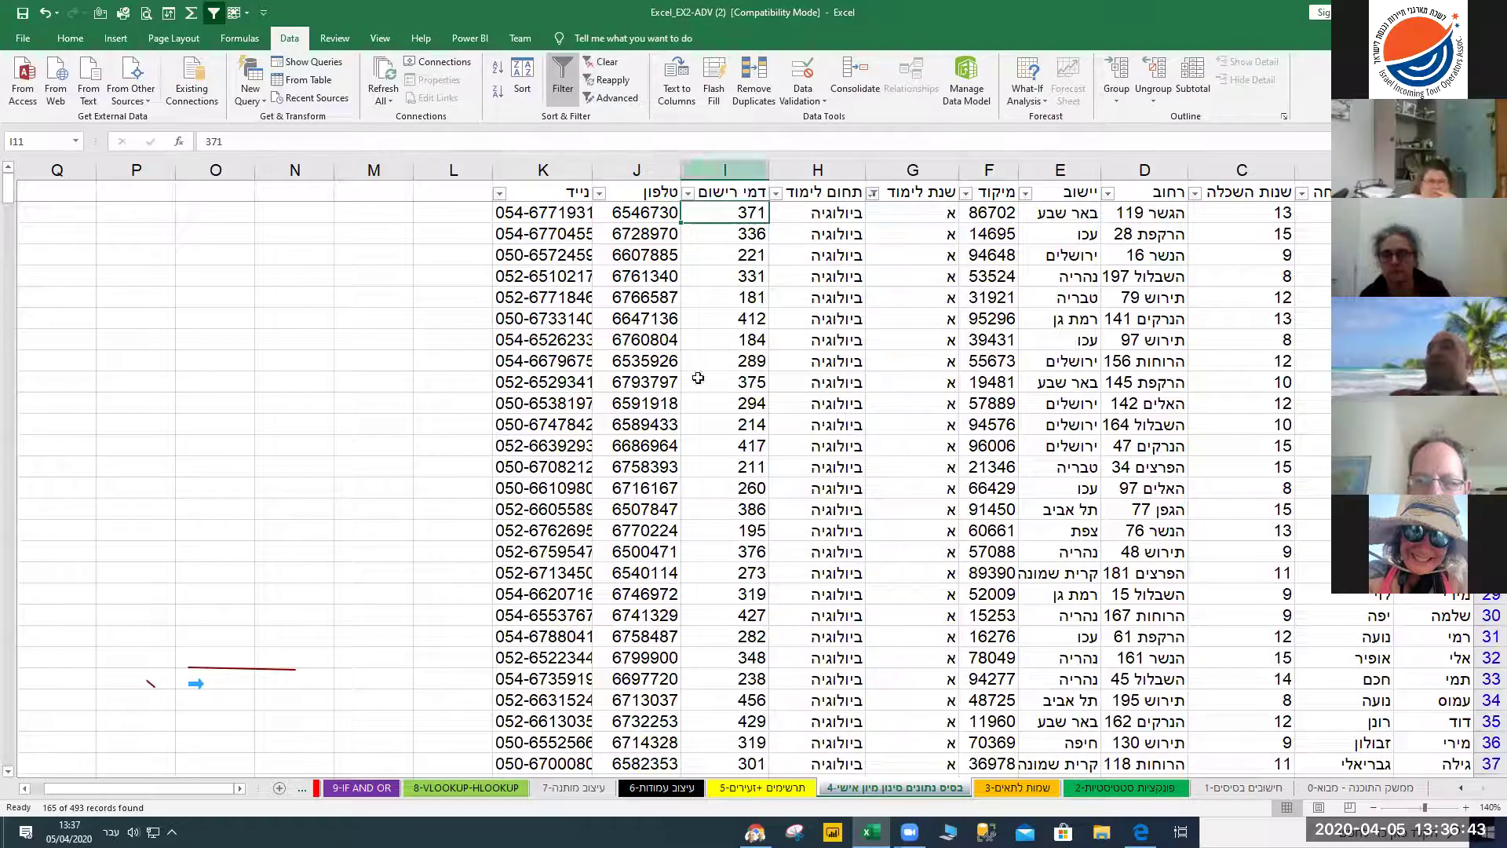
Look through the values in the filter list of the registration fee (דמי רישום) column
{"action": "left_click", "coordinate": [687, 193]}
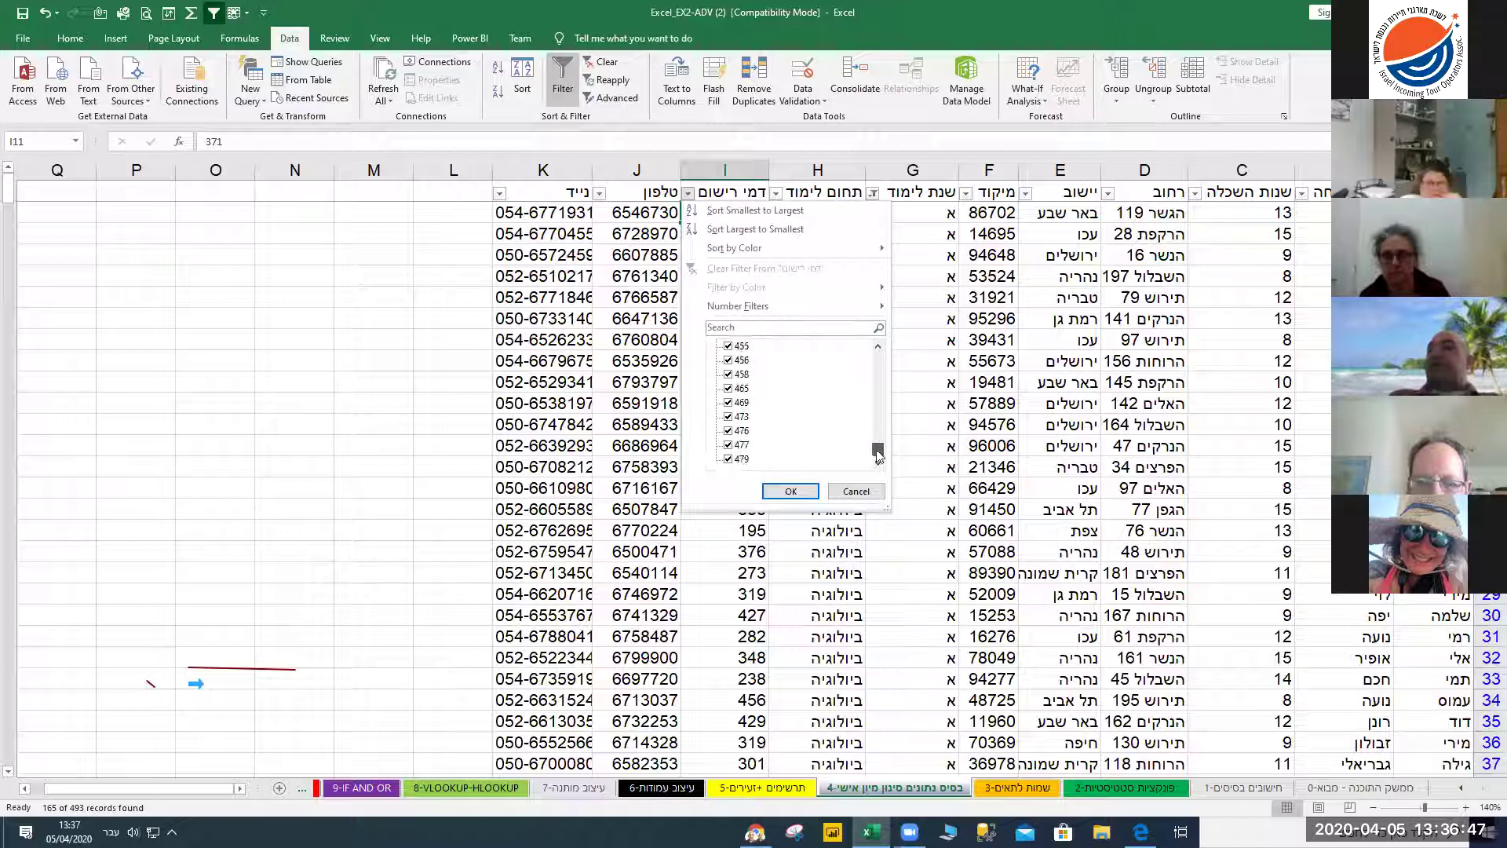
{"action": "left_click_drag", "start_coordinate": [877, 359], "coordinate": [879, 453]}
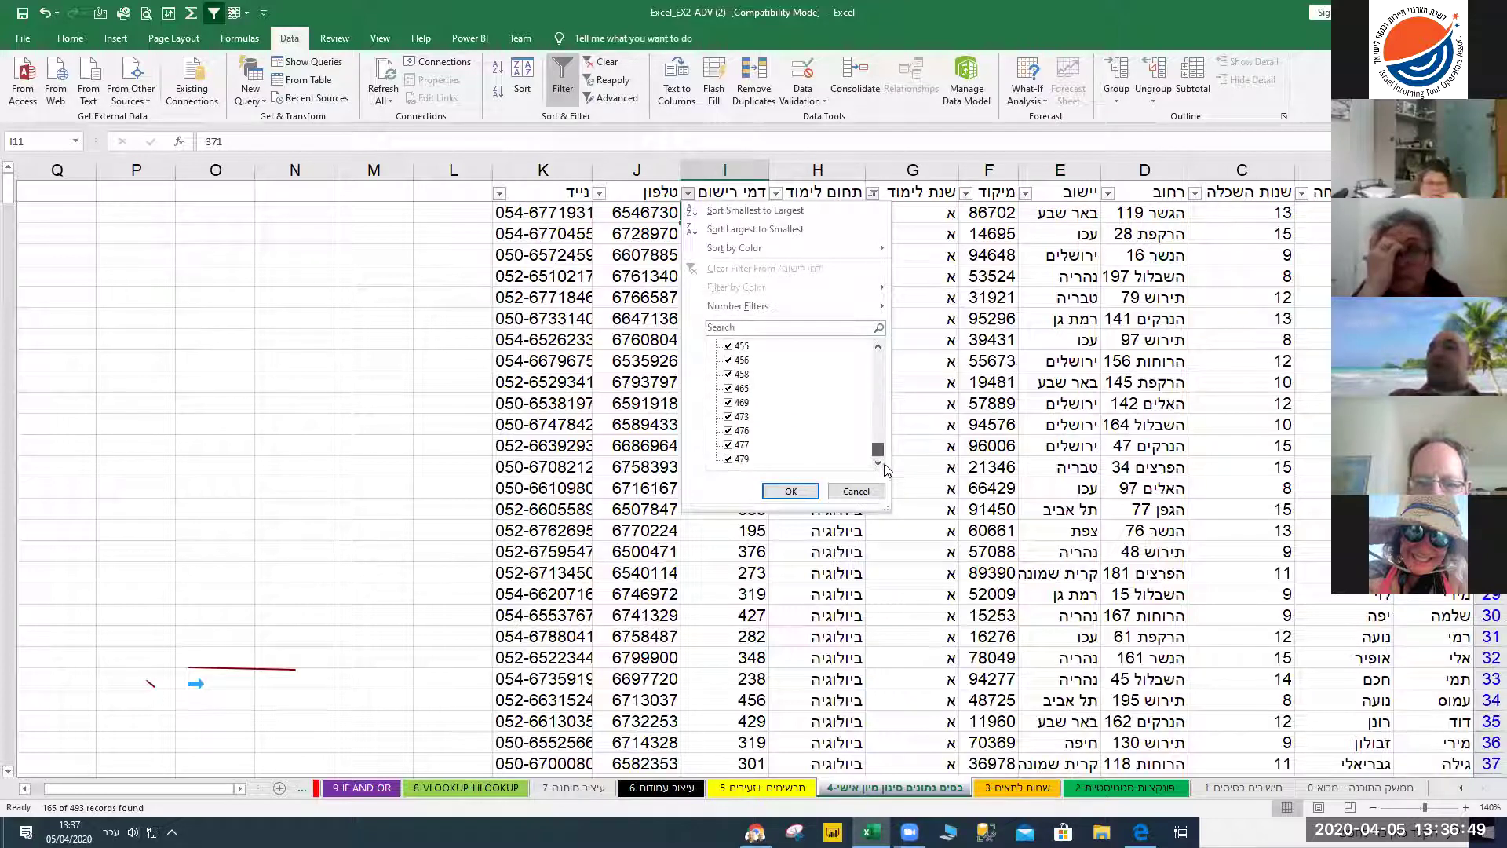
{"action": "left_click", "coordinate": [857, 493]}
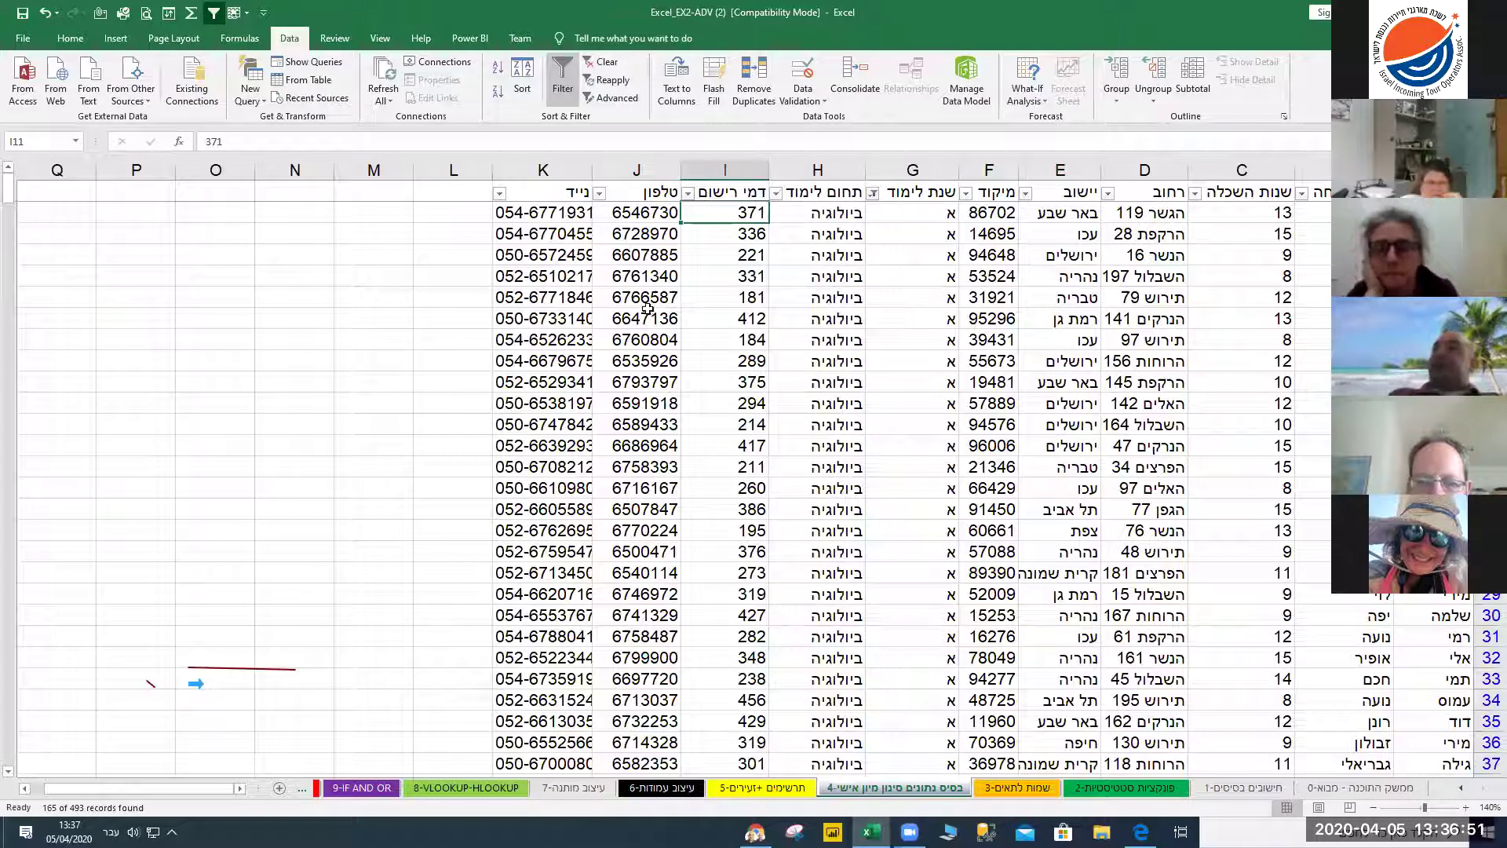
Filter the registration fee (דמי רישום) column with a Between number filter from 300 to 400, look through the records, and clear this column's filter
{"action": "left_click", "coordinate": [688, 195]}
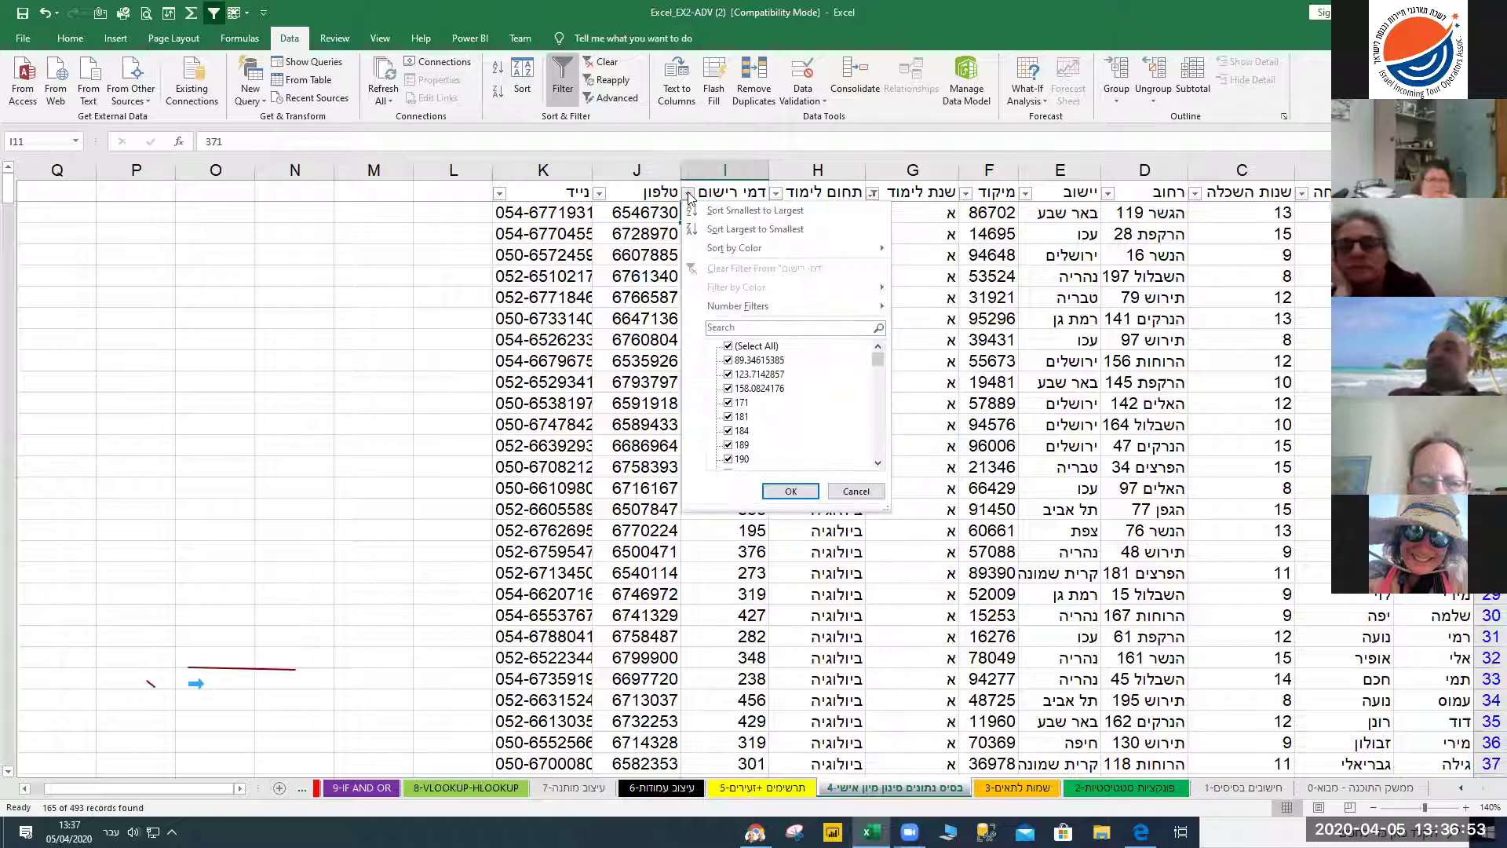
{"action": "mouse_move", "coordinate": [745, 306]}
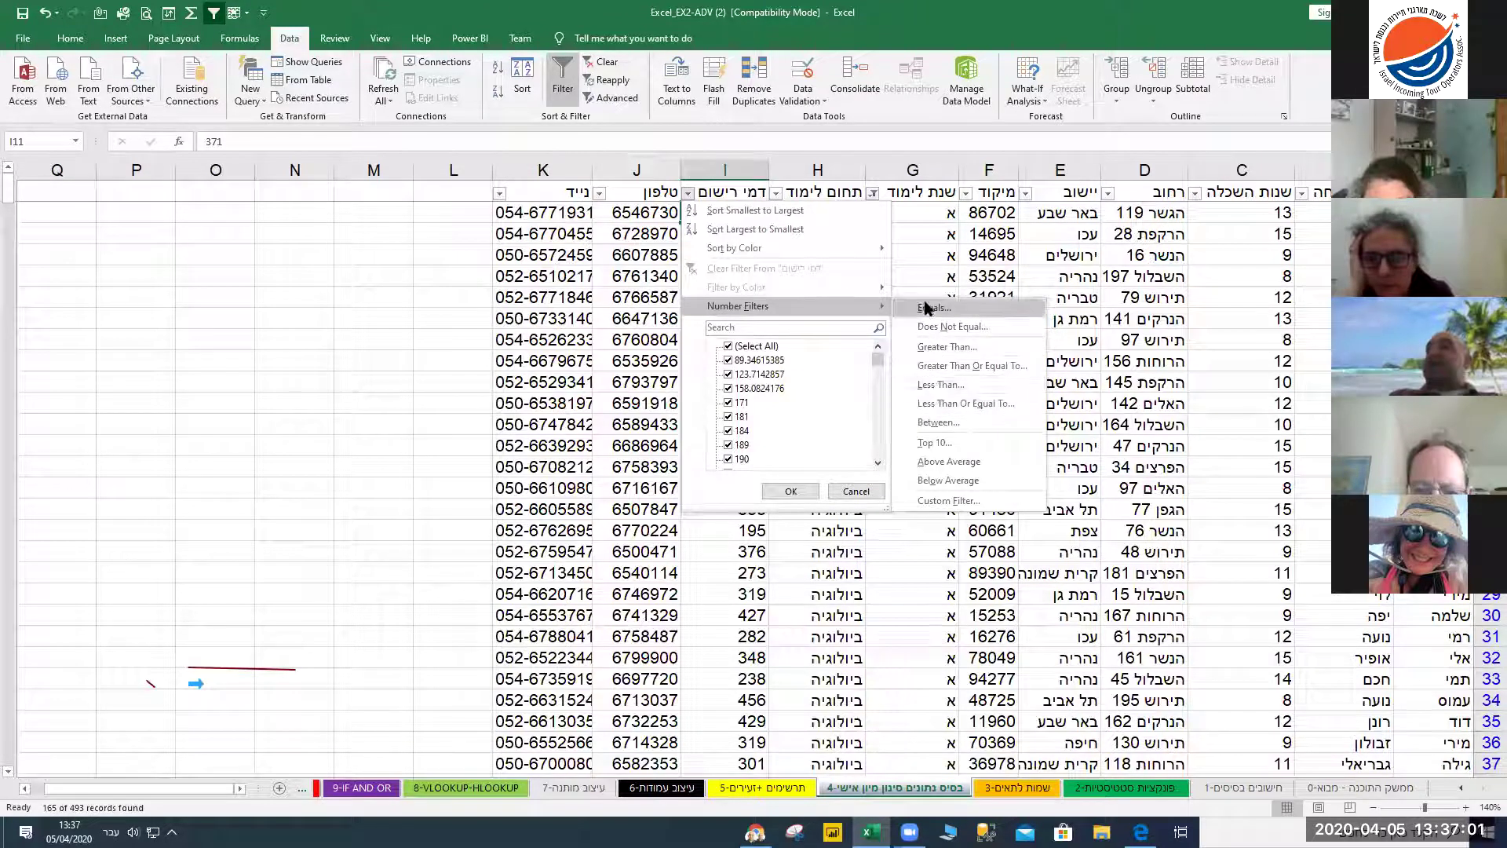
{"action": "left_click", "coordinate": [935, 424]}
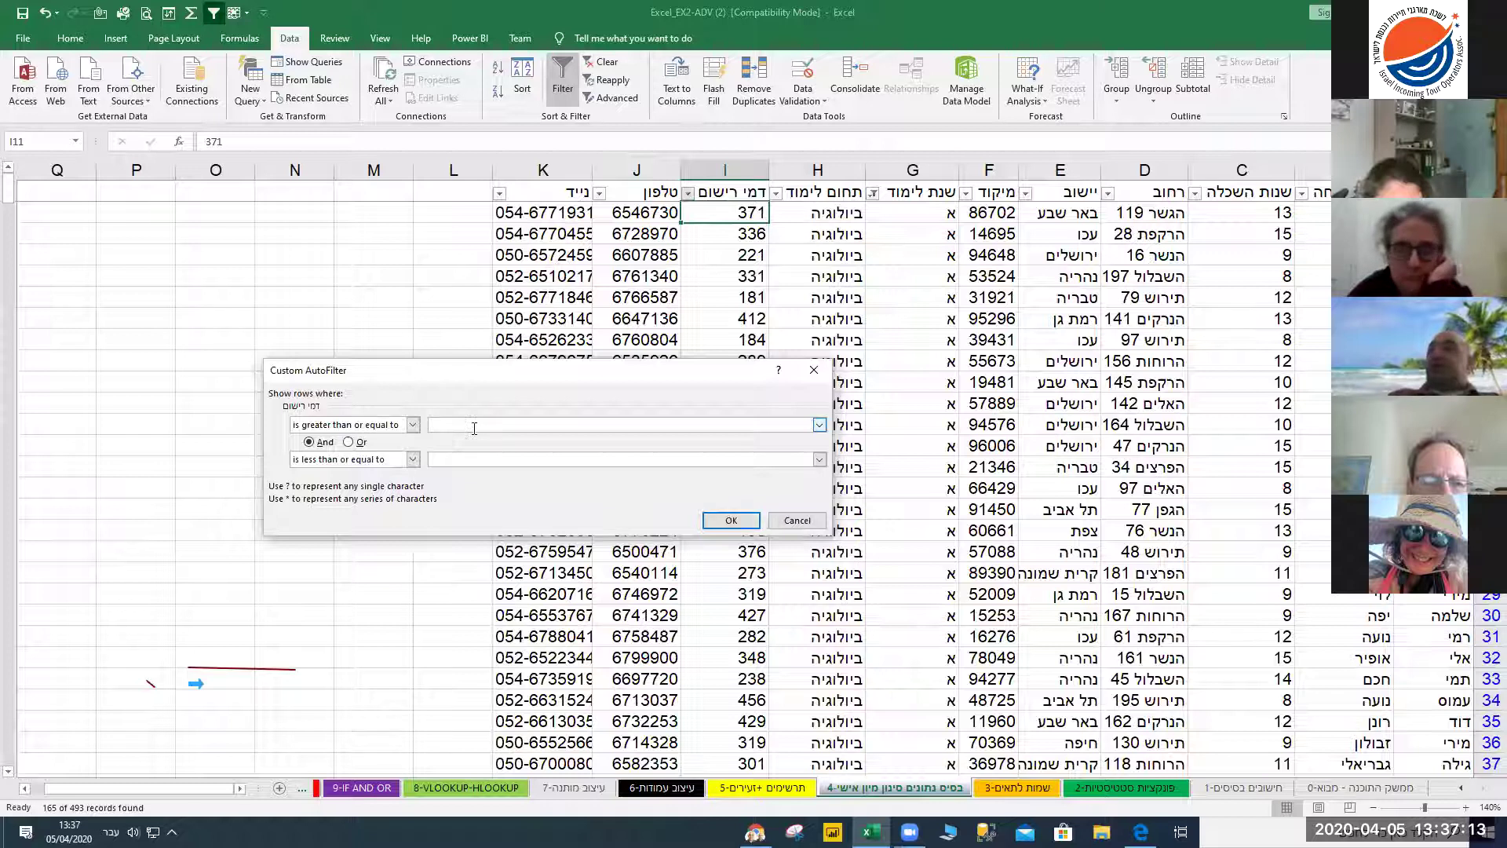
{"action": "type", "text": "00"}
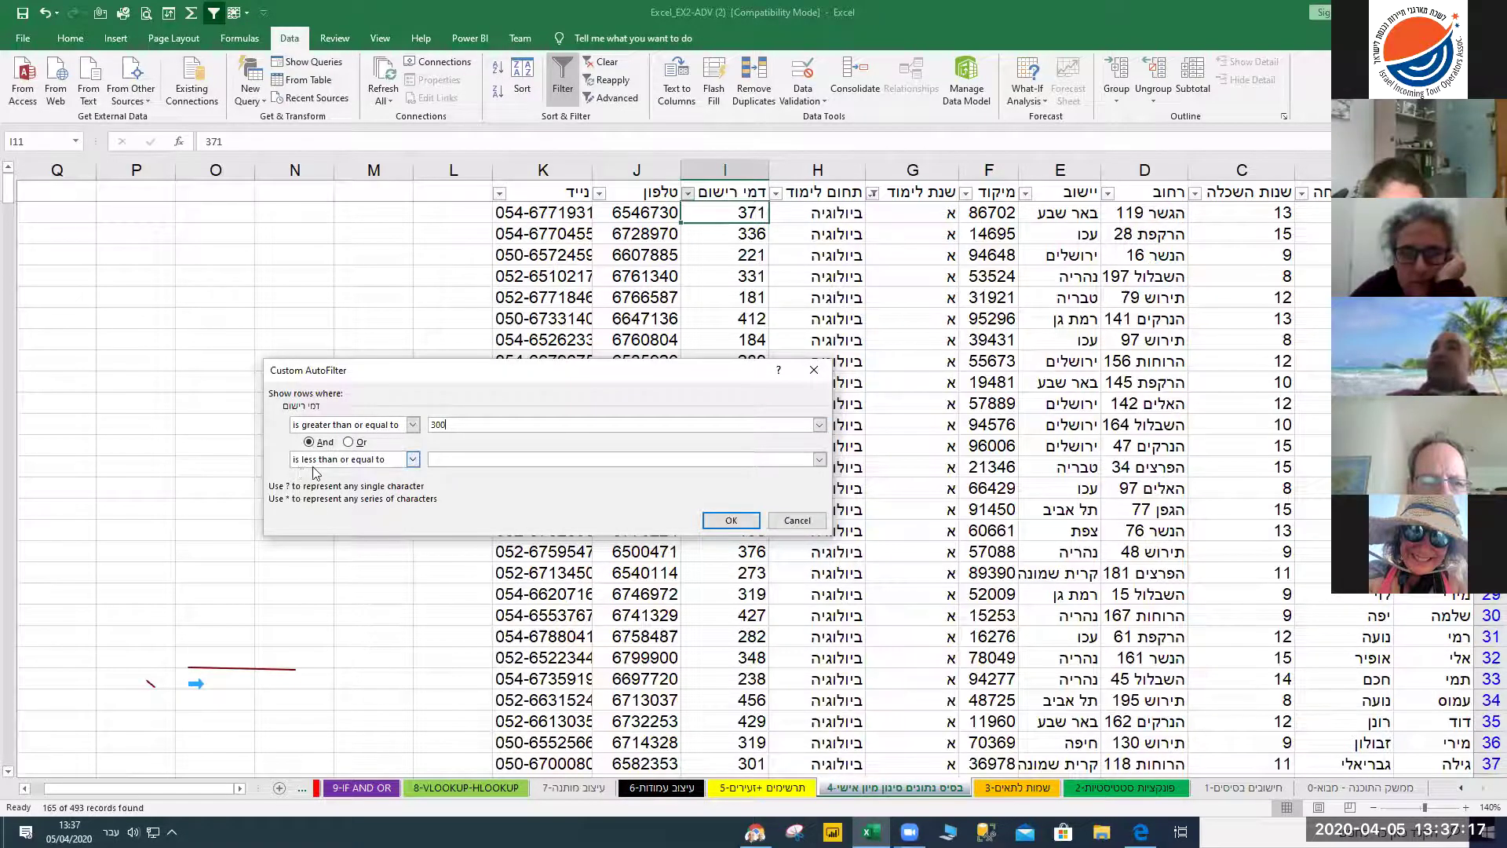
{"action": "left_click", "coordinate": [451, 459]}
{"action": "type", "text": "400"}
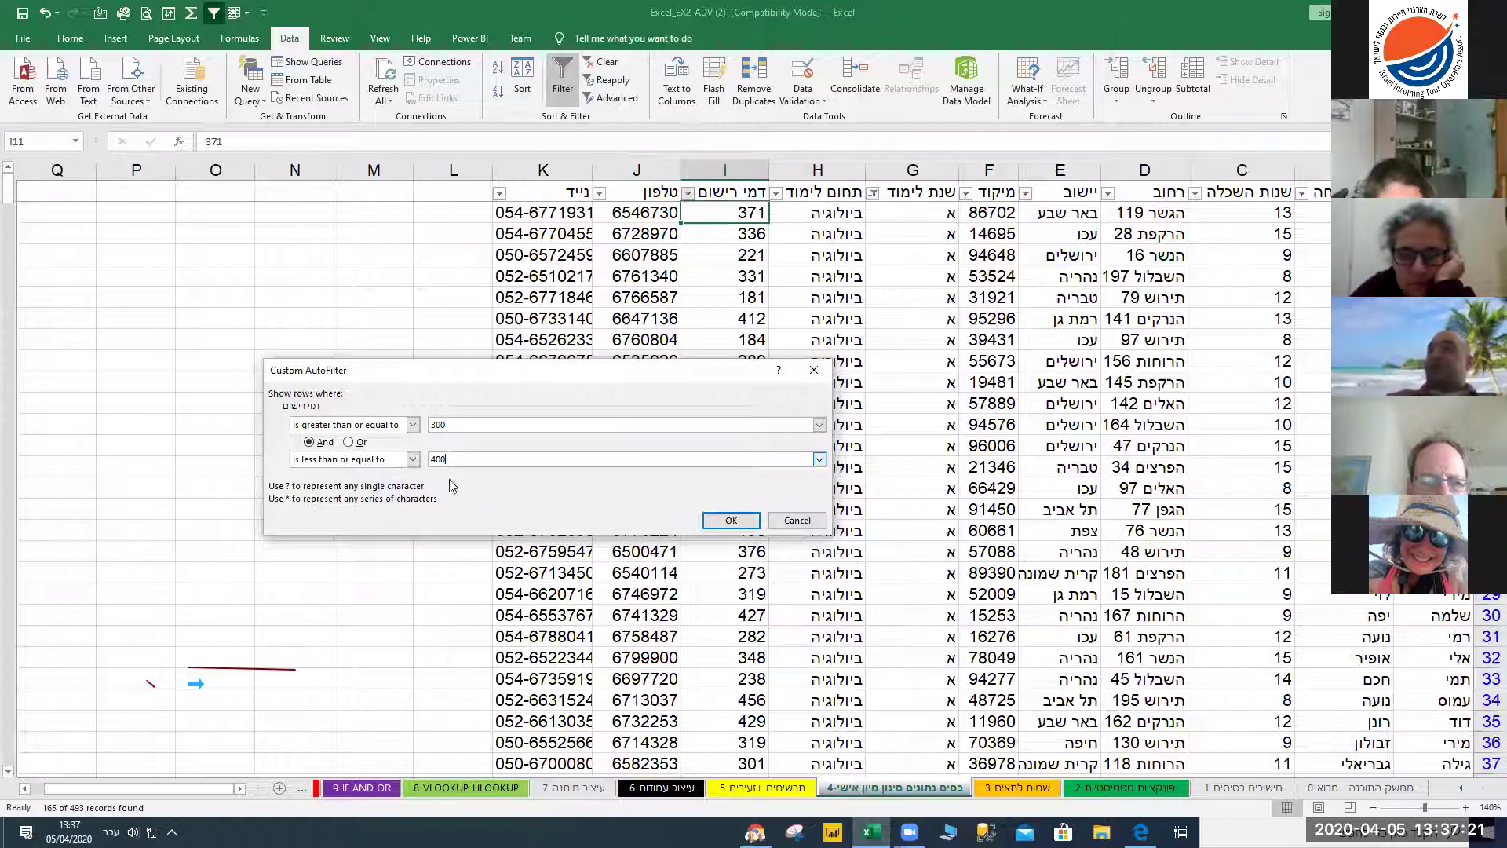
{"action": "left_click", "coordinate": [723, 522]}
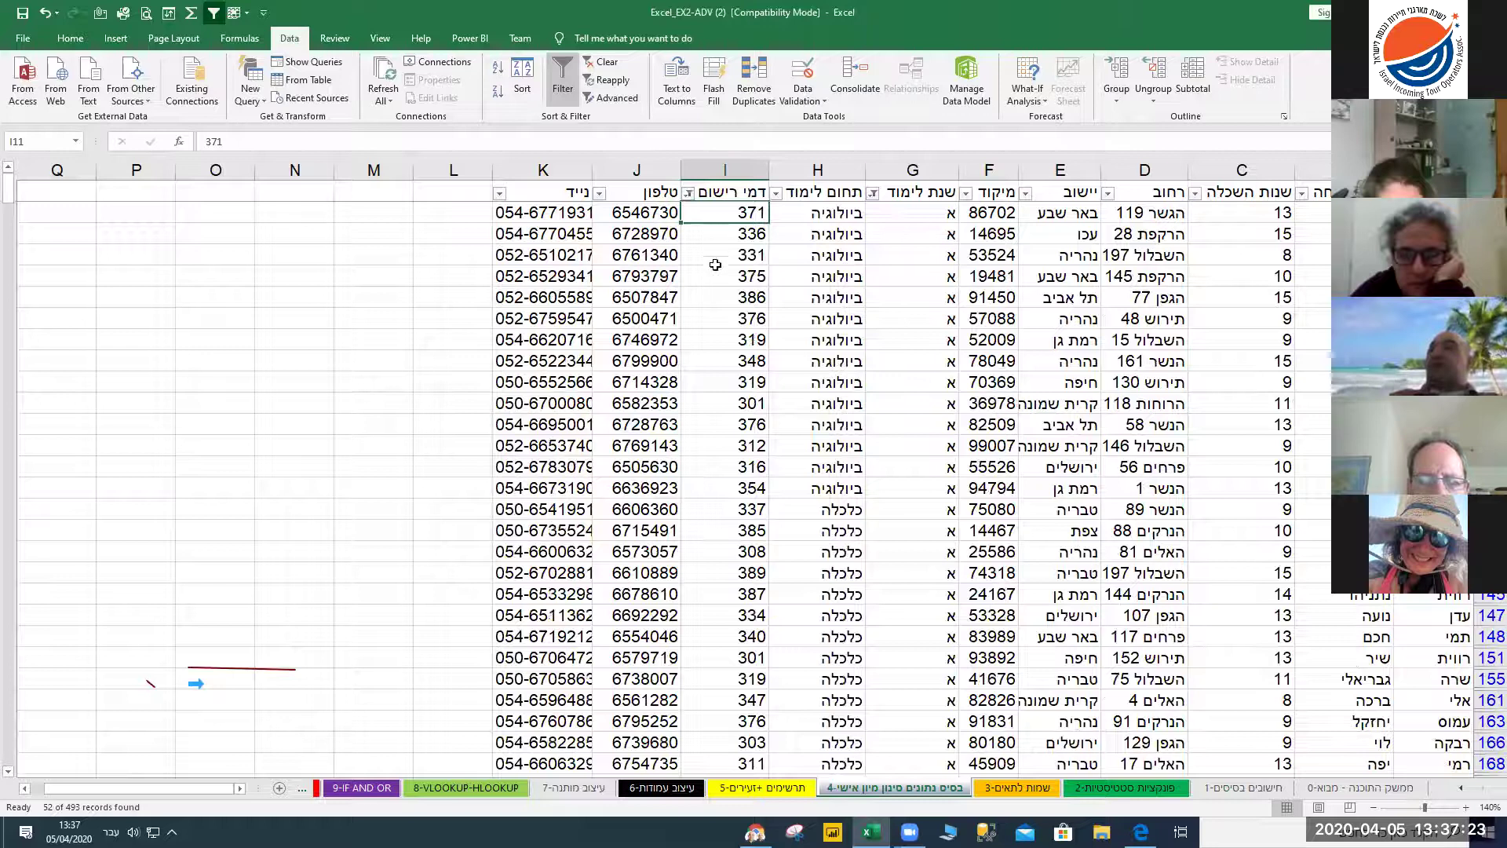
{"action": "scroll", "coordinate": [724, 564], "scroll_direction": "down", "scroll_amount": 3}
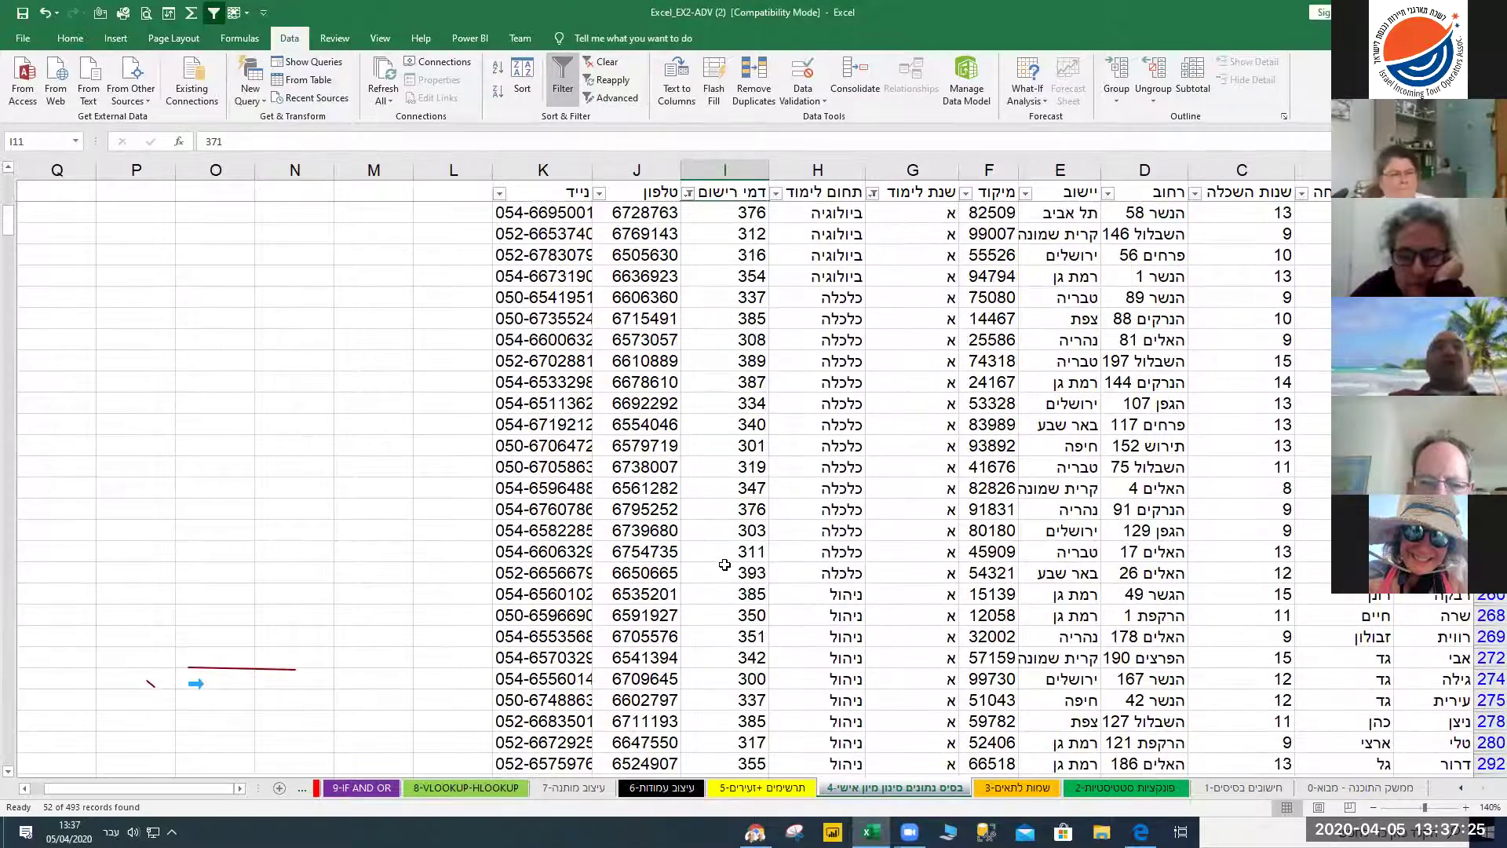
{"action": "scroll", "coordinate": [724, 565], "scroll_direction": "up", "scroll_amount": 3}
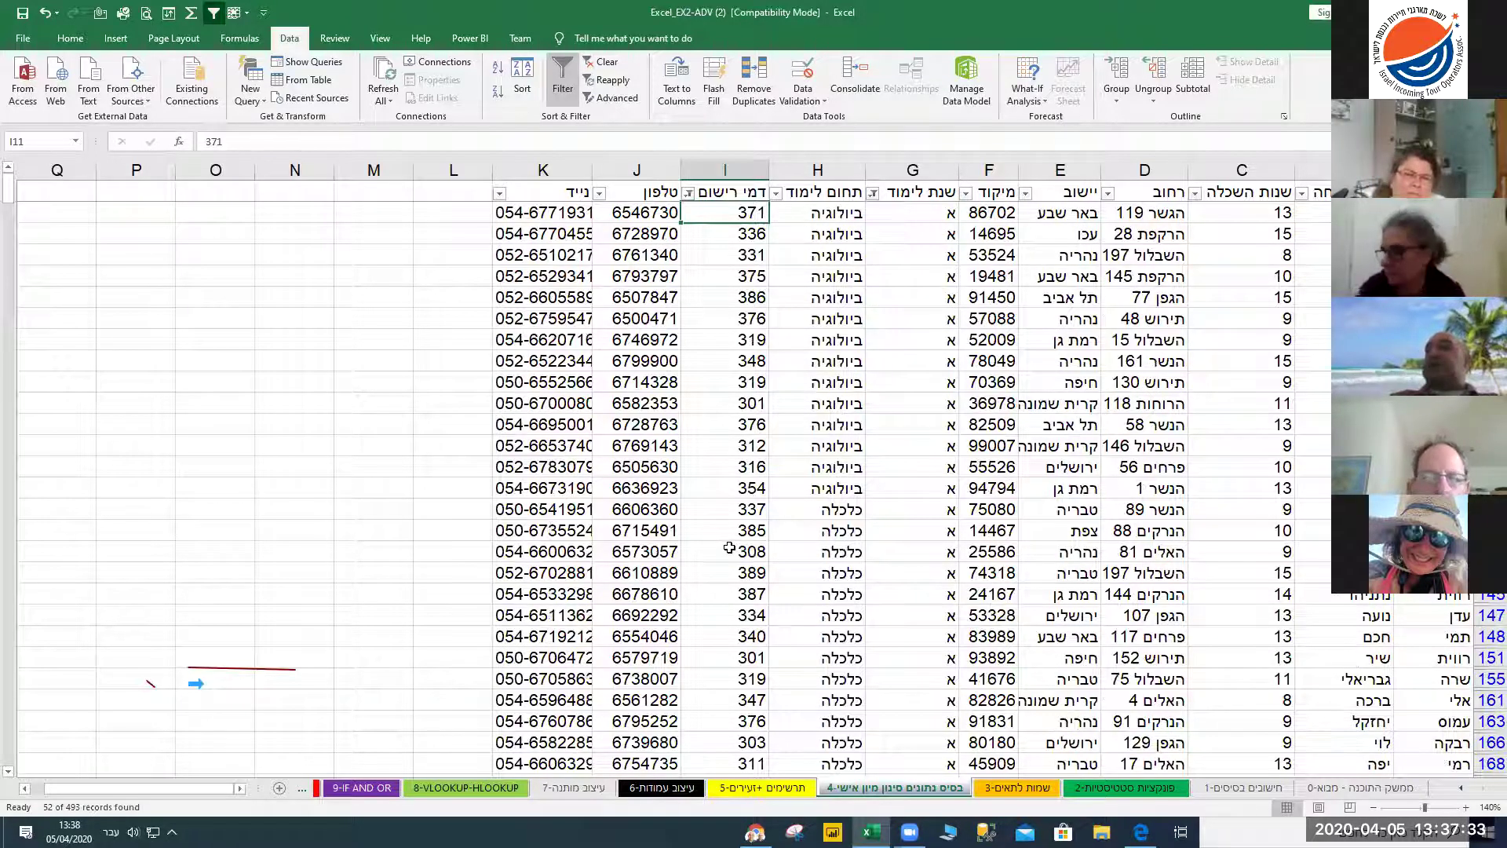
{"action": "left_click", "coordinate": [689, 196]}
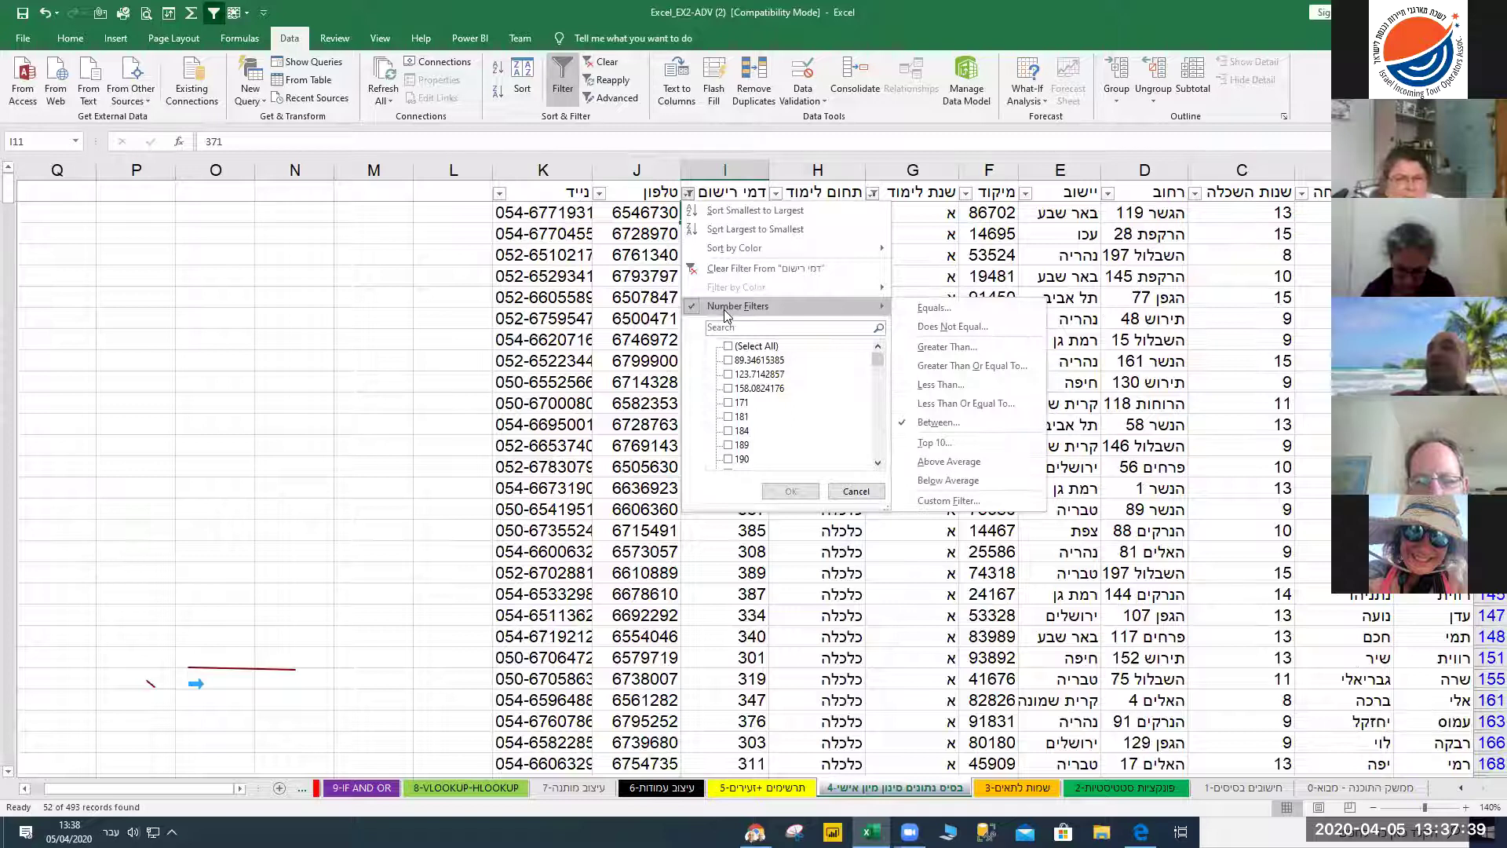
{"action": "left_click", "coordinate": [717, 269]}
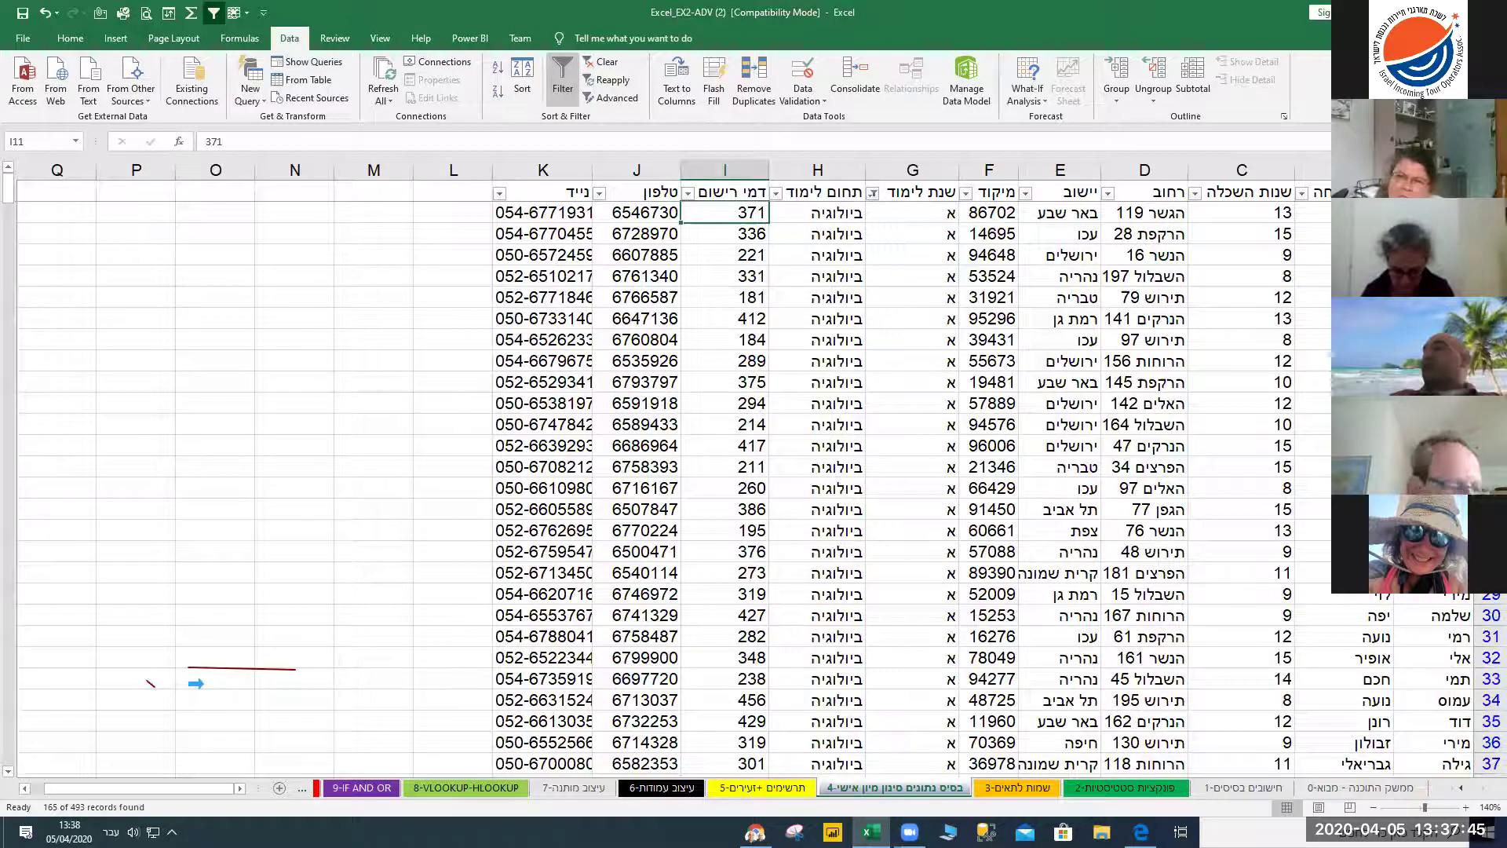
Open the filter options of column B, next to the years of education (שנות השכלה) column
{"action": "left_click", "coordinate": [1301, 195]}
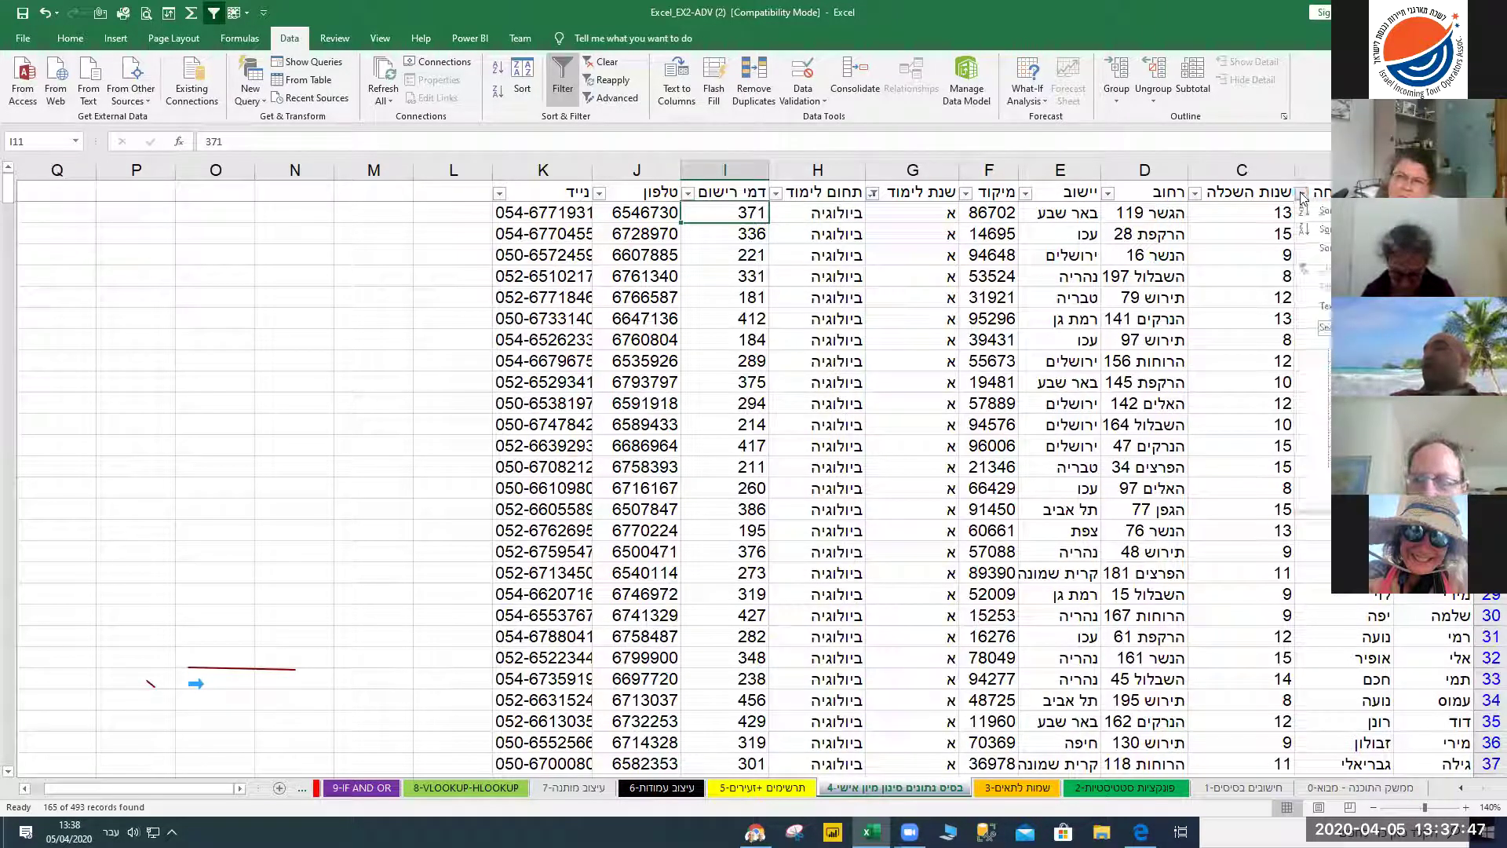
Filter the שם משפחה column with a Contains text condition
{"action": "mouse_move", "coordinate": [1327, 306]}
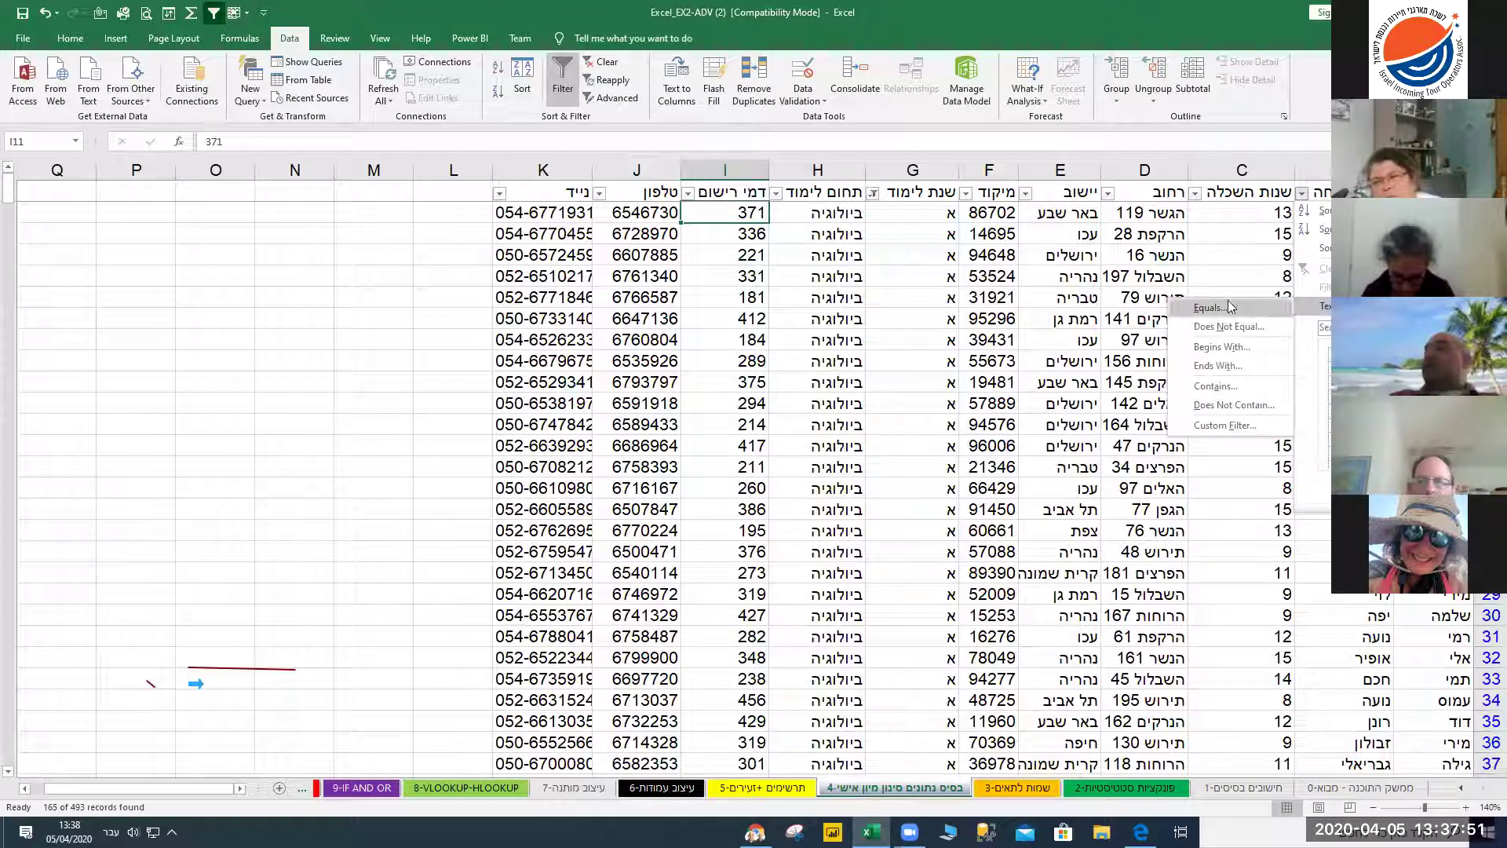
{"action": "left_click", "coordinate": [1327, 158]}
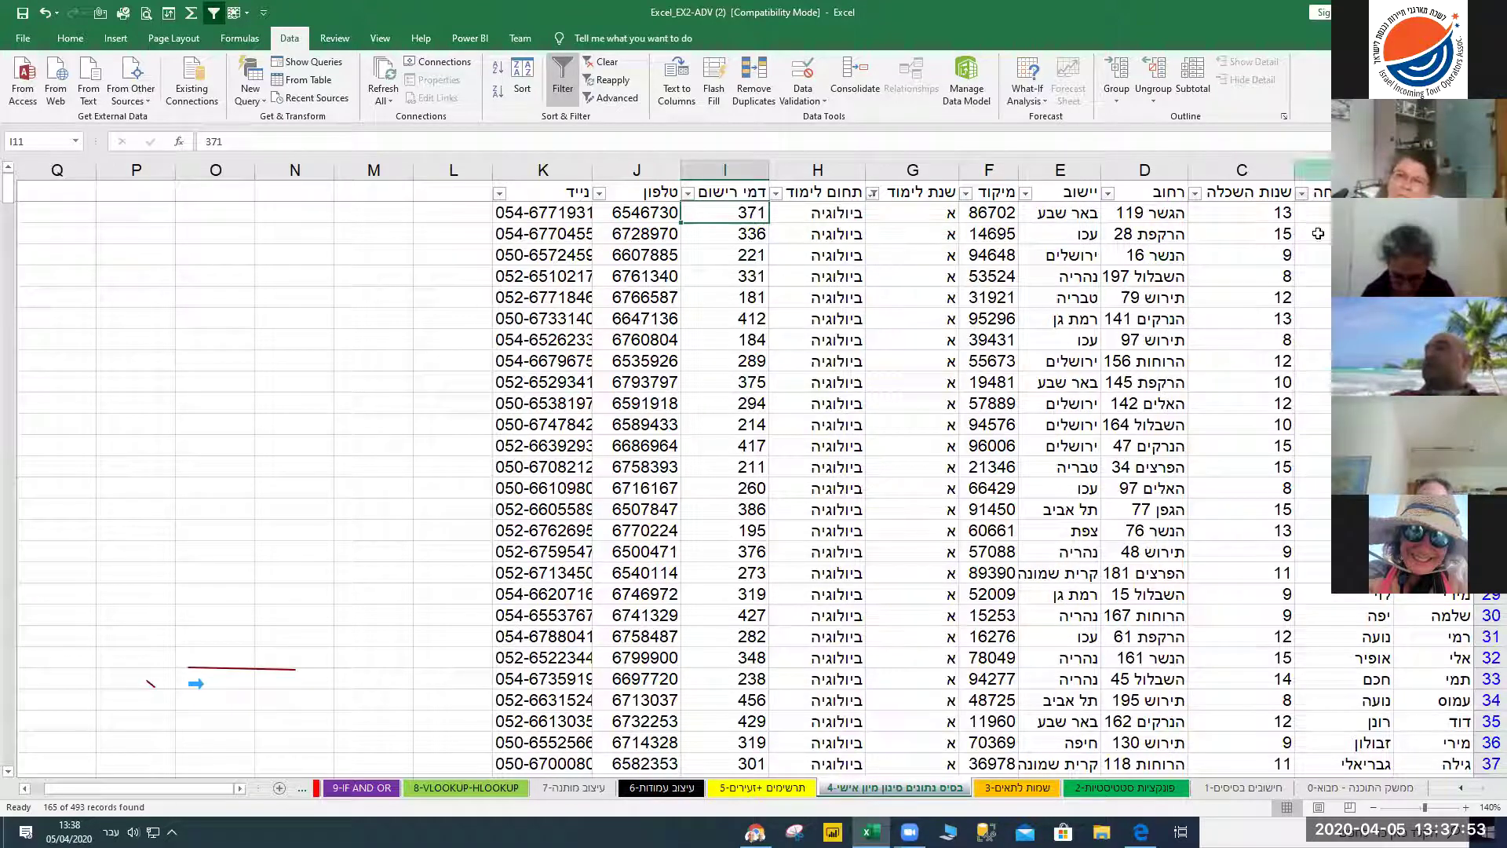
{"action": "left_click", "coordinate": [1301, 196]}
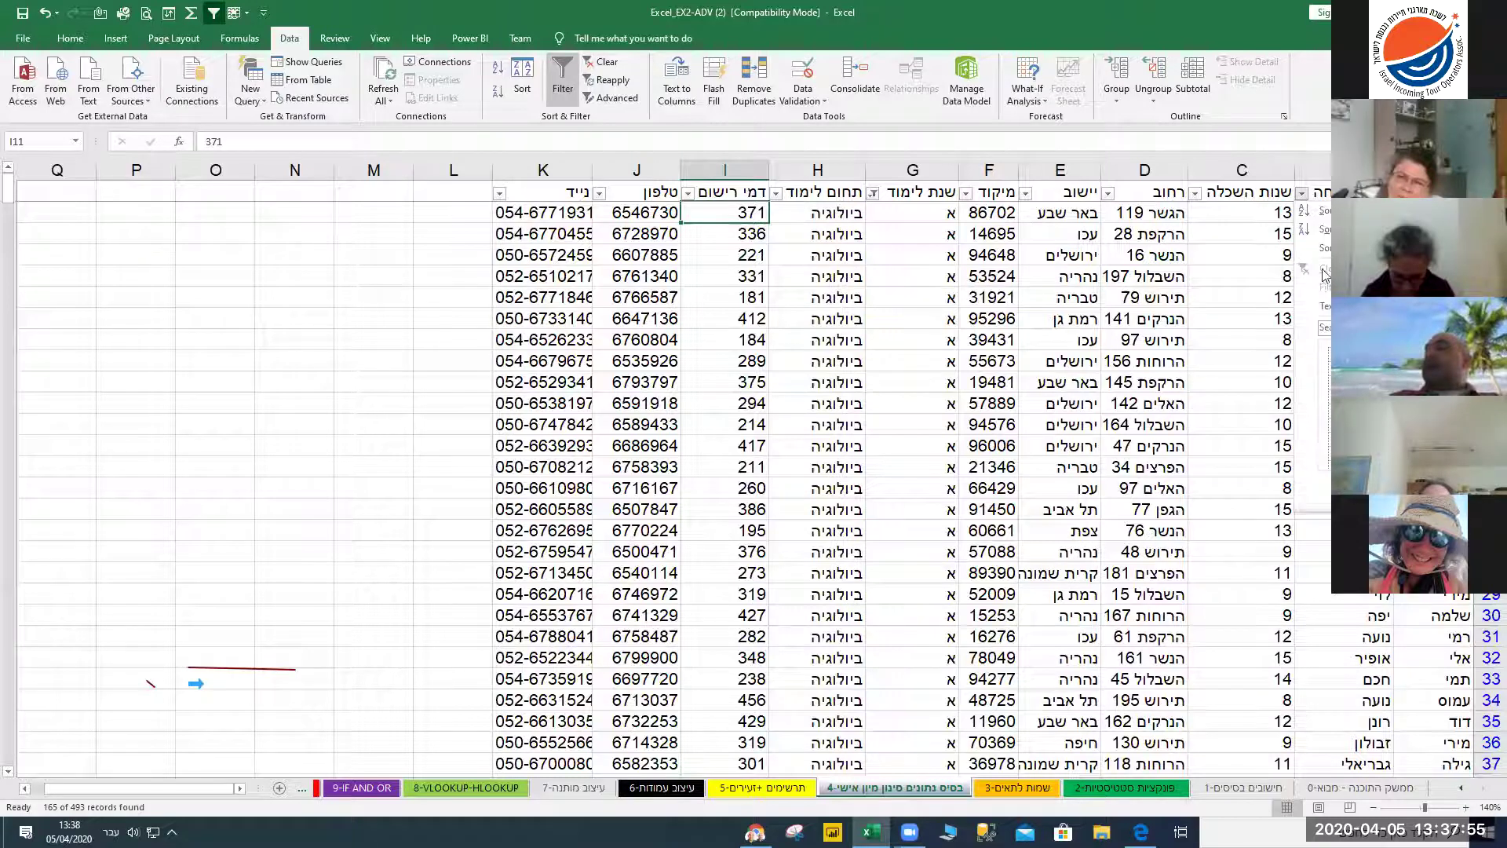
{"action": "mouse_move", "coordinate": [1327, 307]}
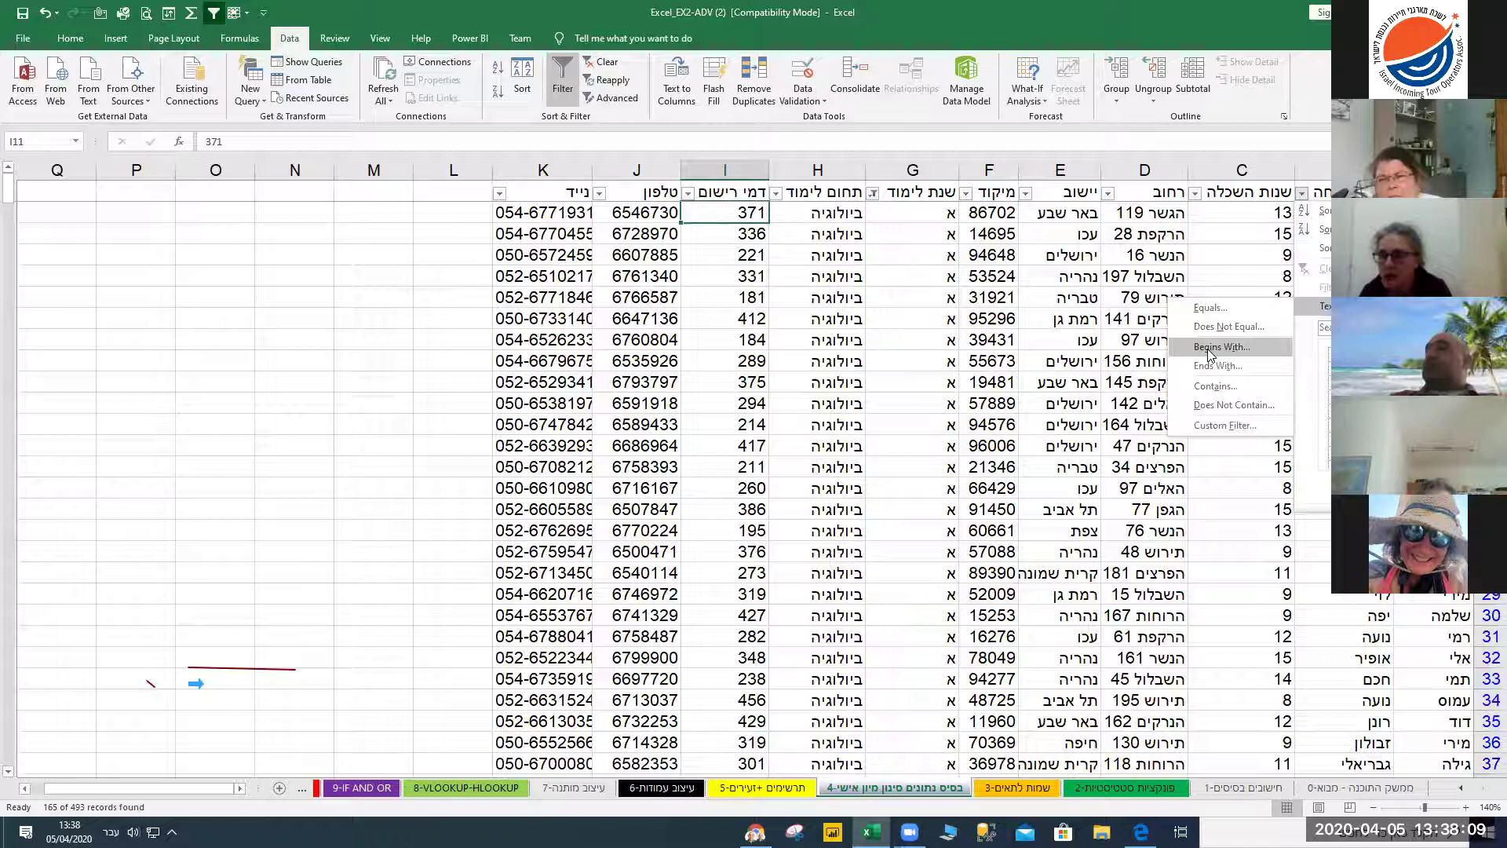
{"action": "left_click", "coordinate": [1215, 386]}
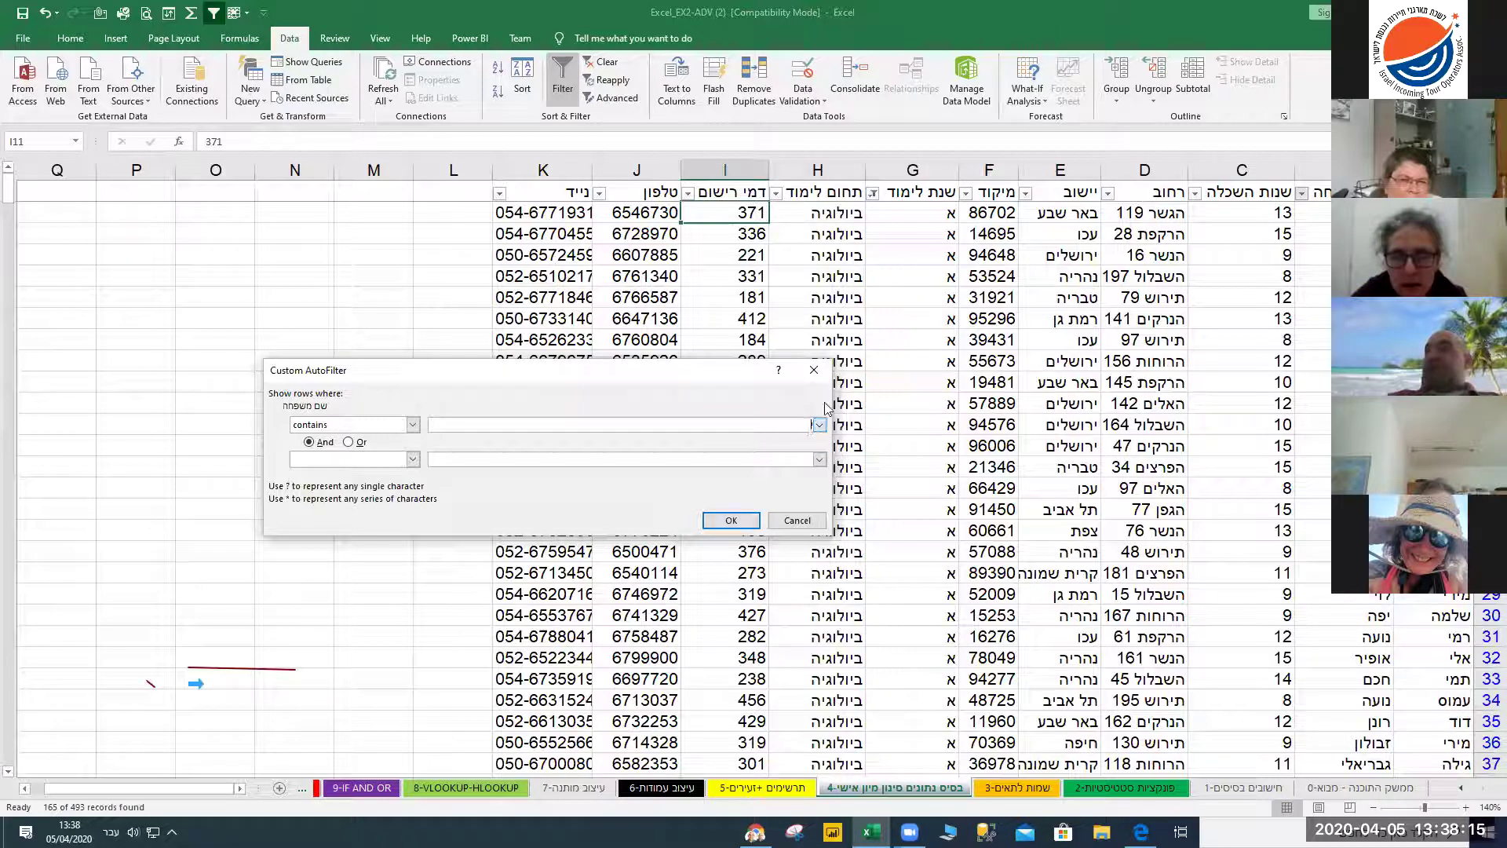
{"action": "left_click", "coordinate": [731, 520]}
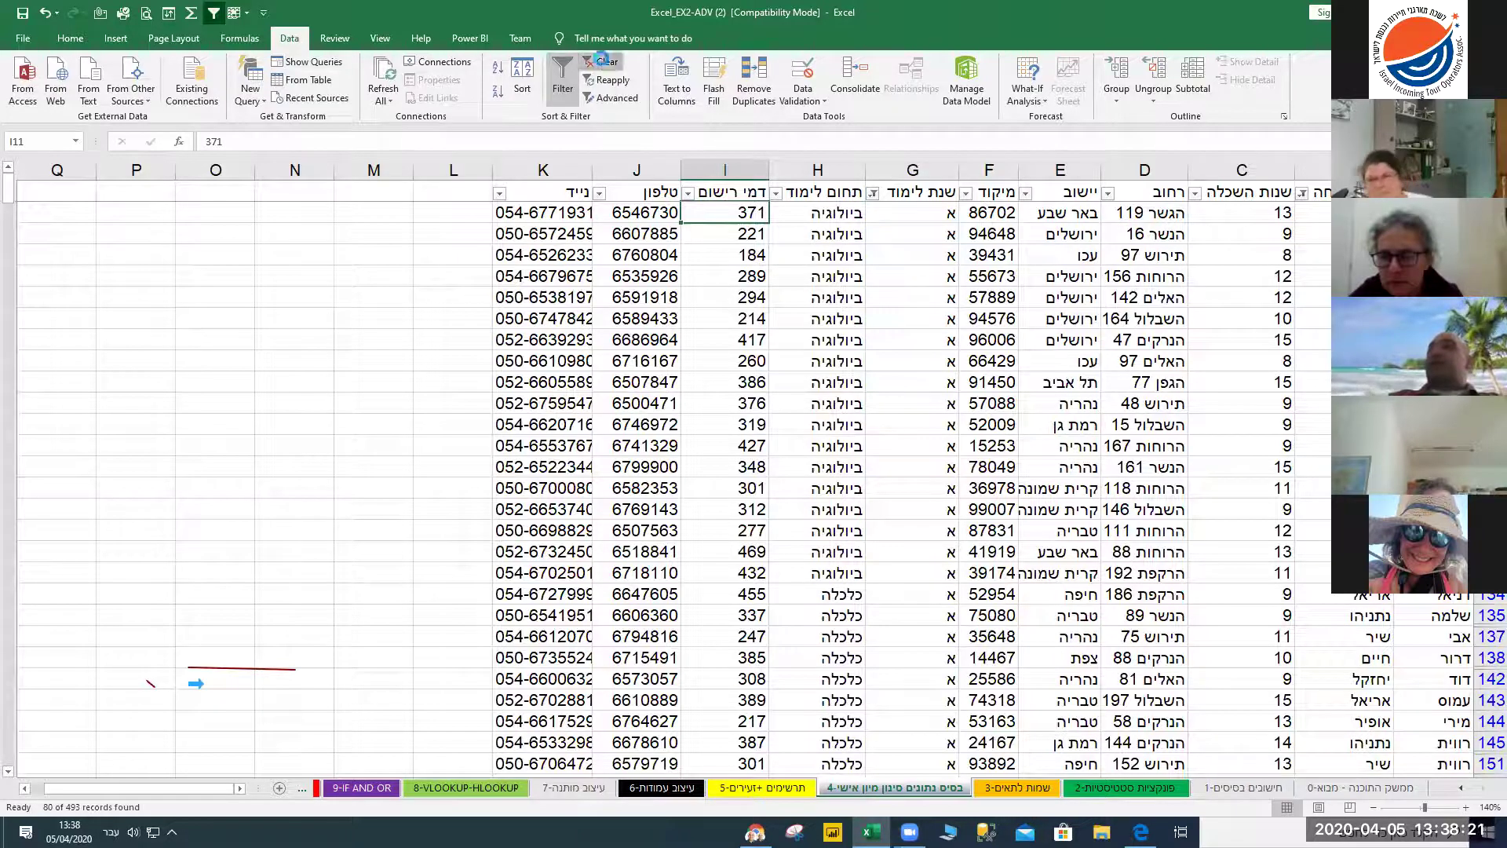
Clear all filters from the list and review the number filter options of the דמי רישום column
{"action": "left_click", "coordinate": [603, 62]}
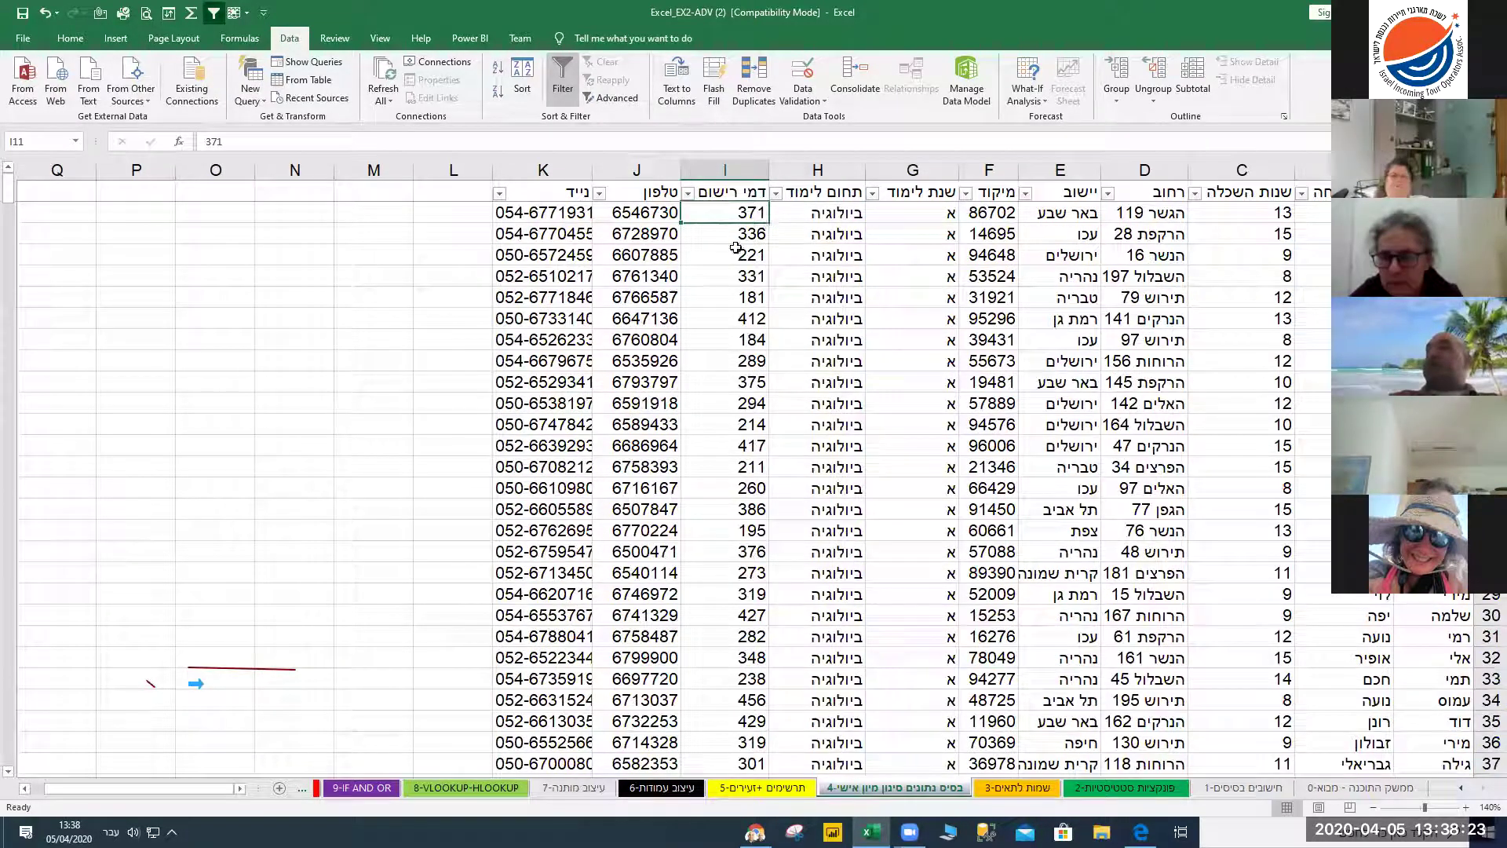
{"action": "left_click", "coordinate": [688, 193]}
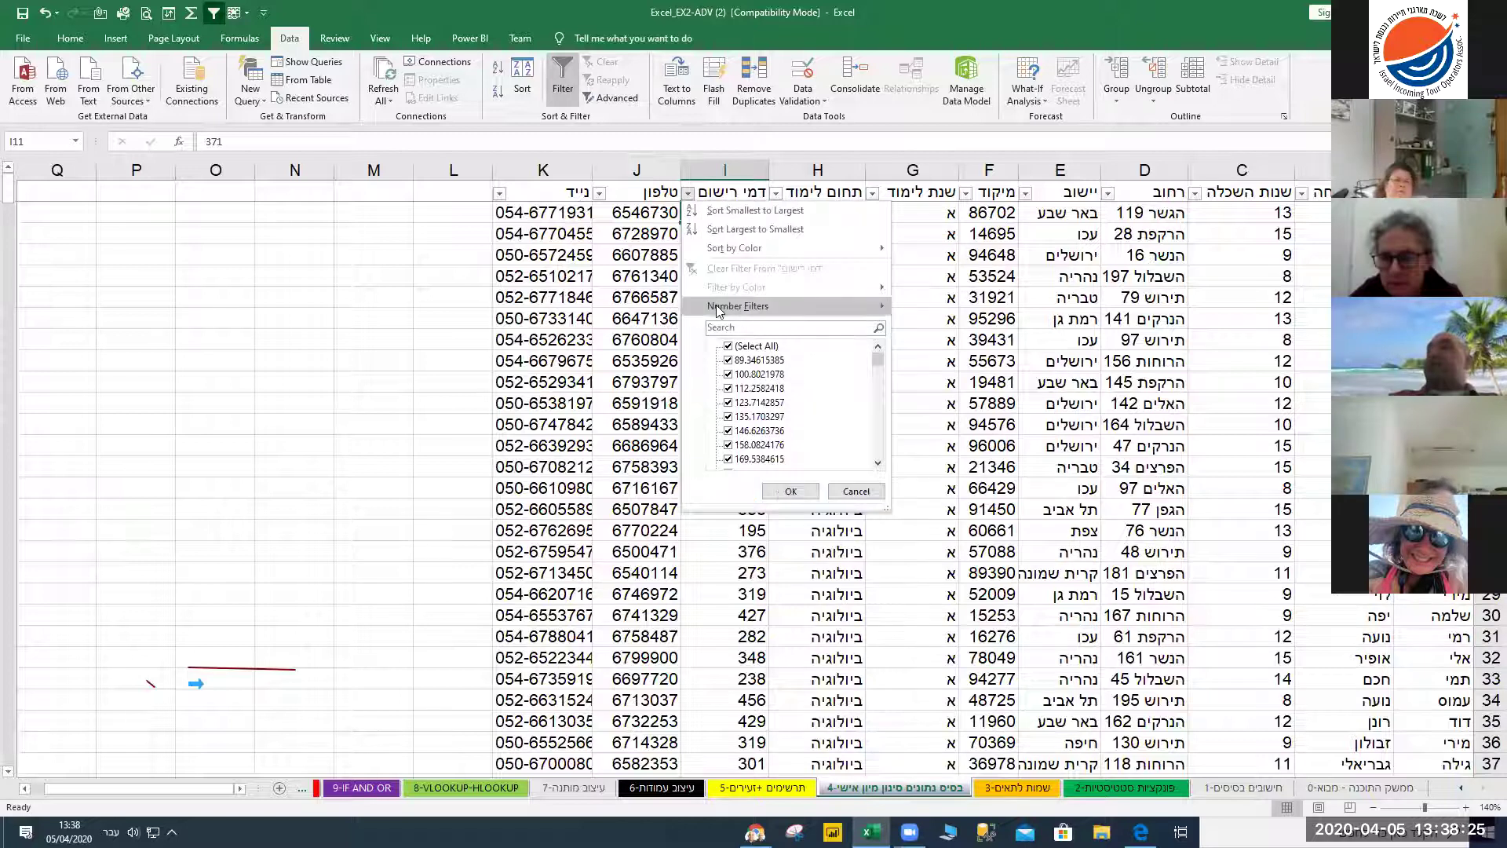
{"action": "mouse_move", "coordinate": [719, 306]}
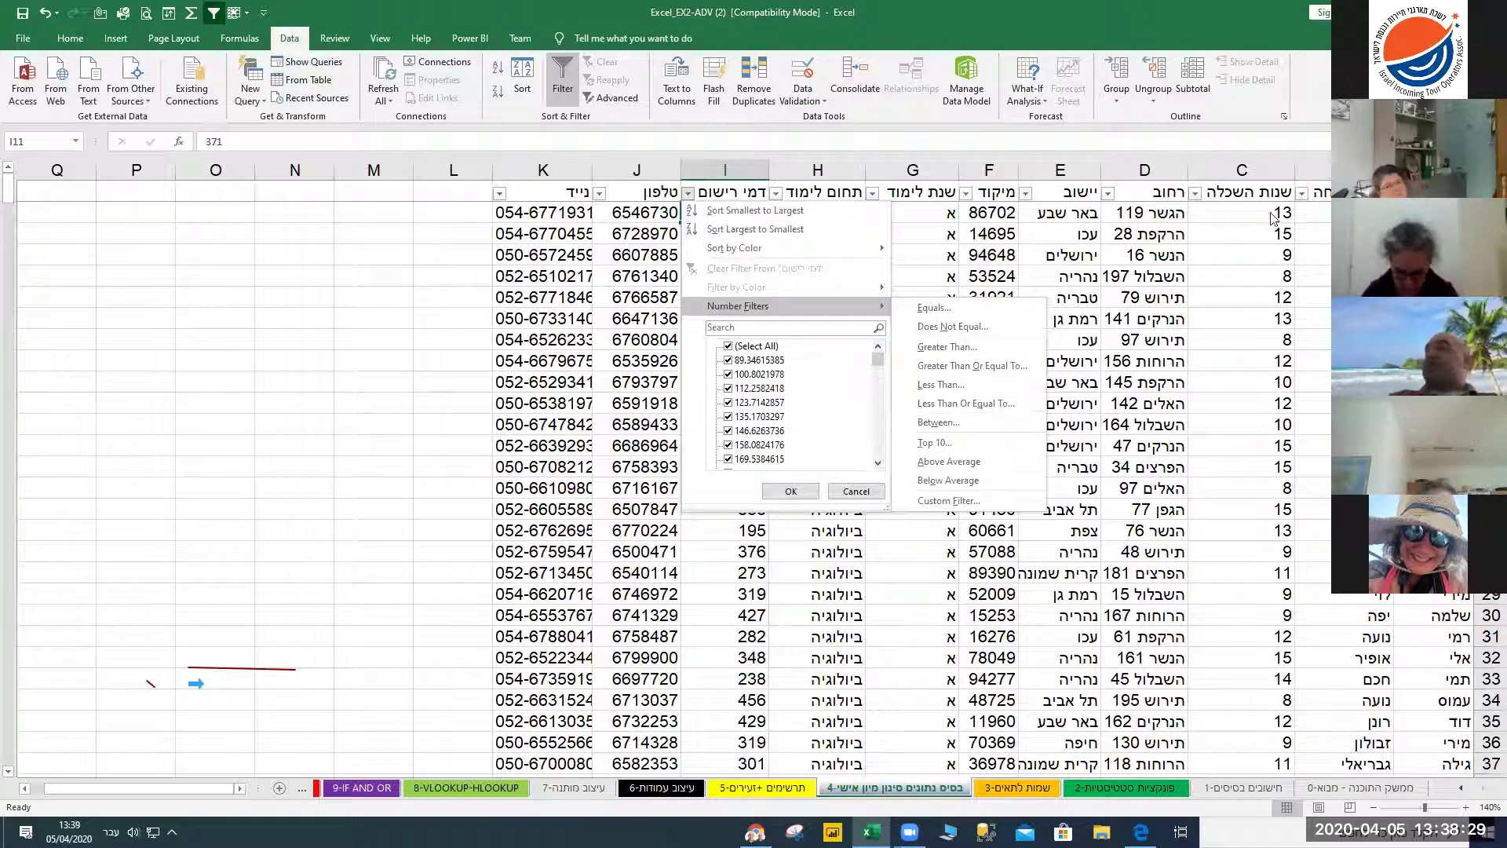
{"action": "left_click", "coordinate": [1301, 193]}
{"action": "left_click", "coordinate": [1301, 193]}
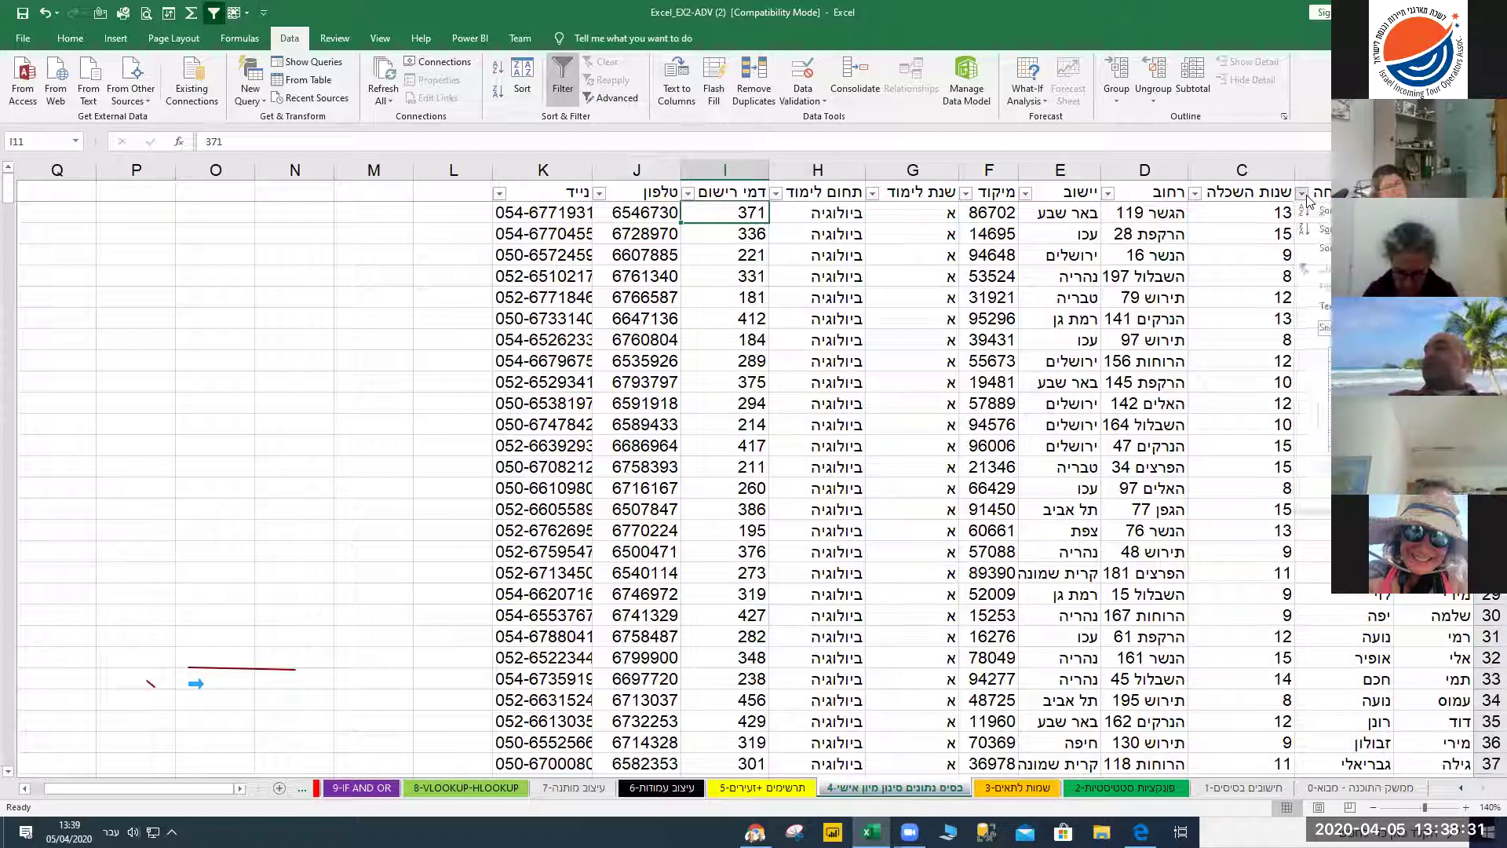
Insert a new column E between רחוב and יישוב and give it the heading DATES
{"action": "left_click", "coordinate": [1033, 170]}
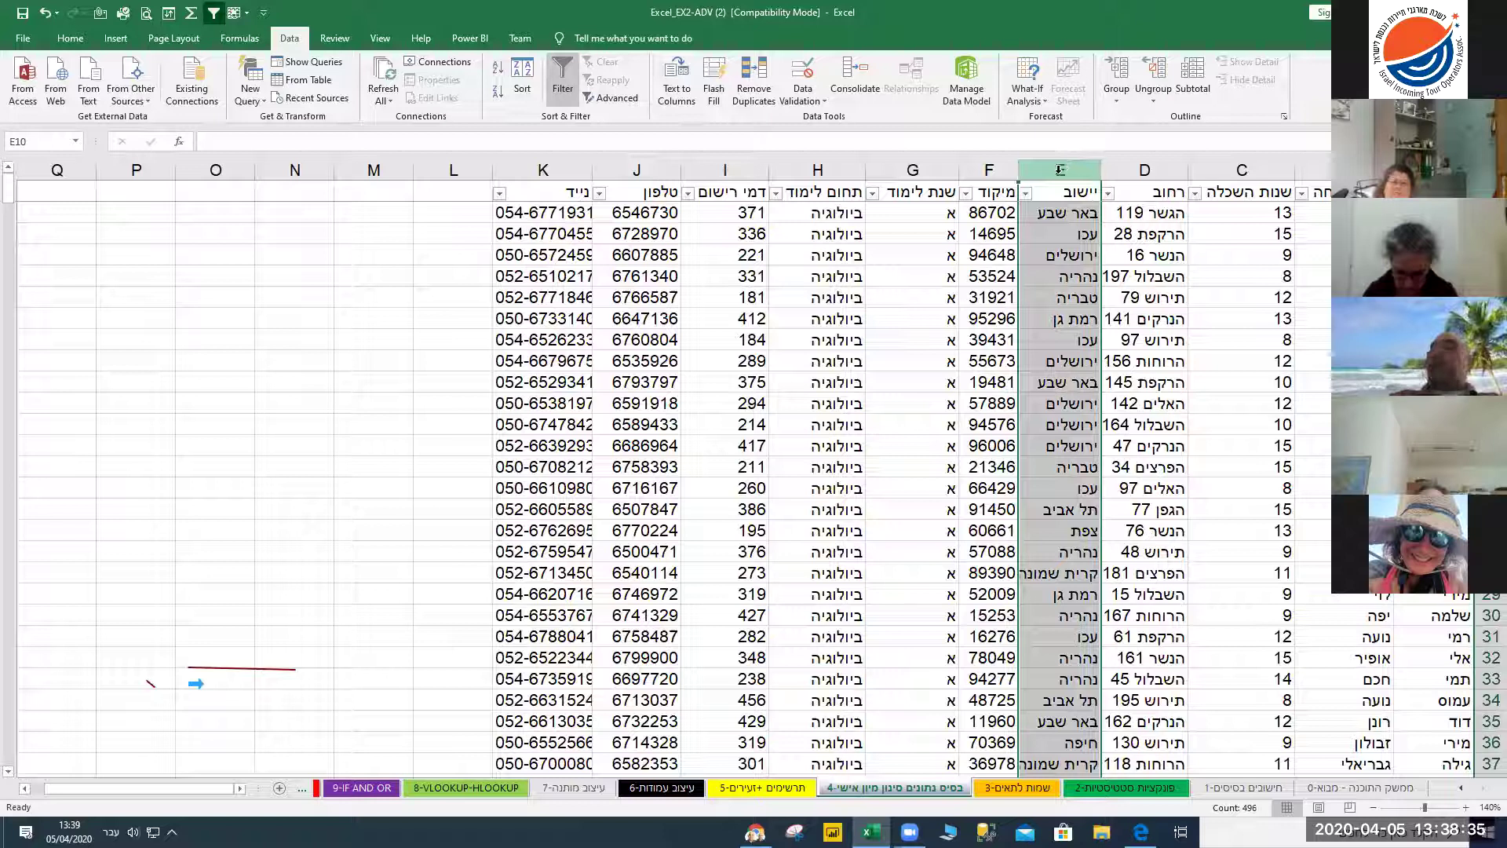
{"action": "right_click", "coordinate": [1062, 172]}
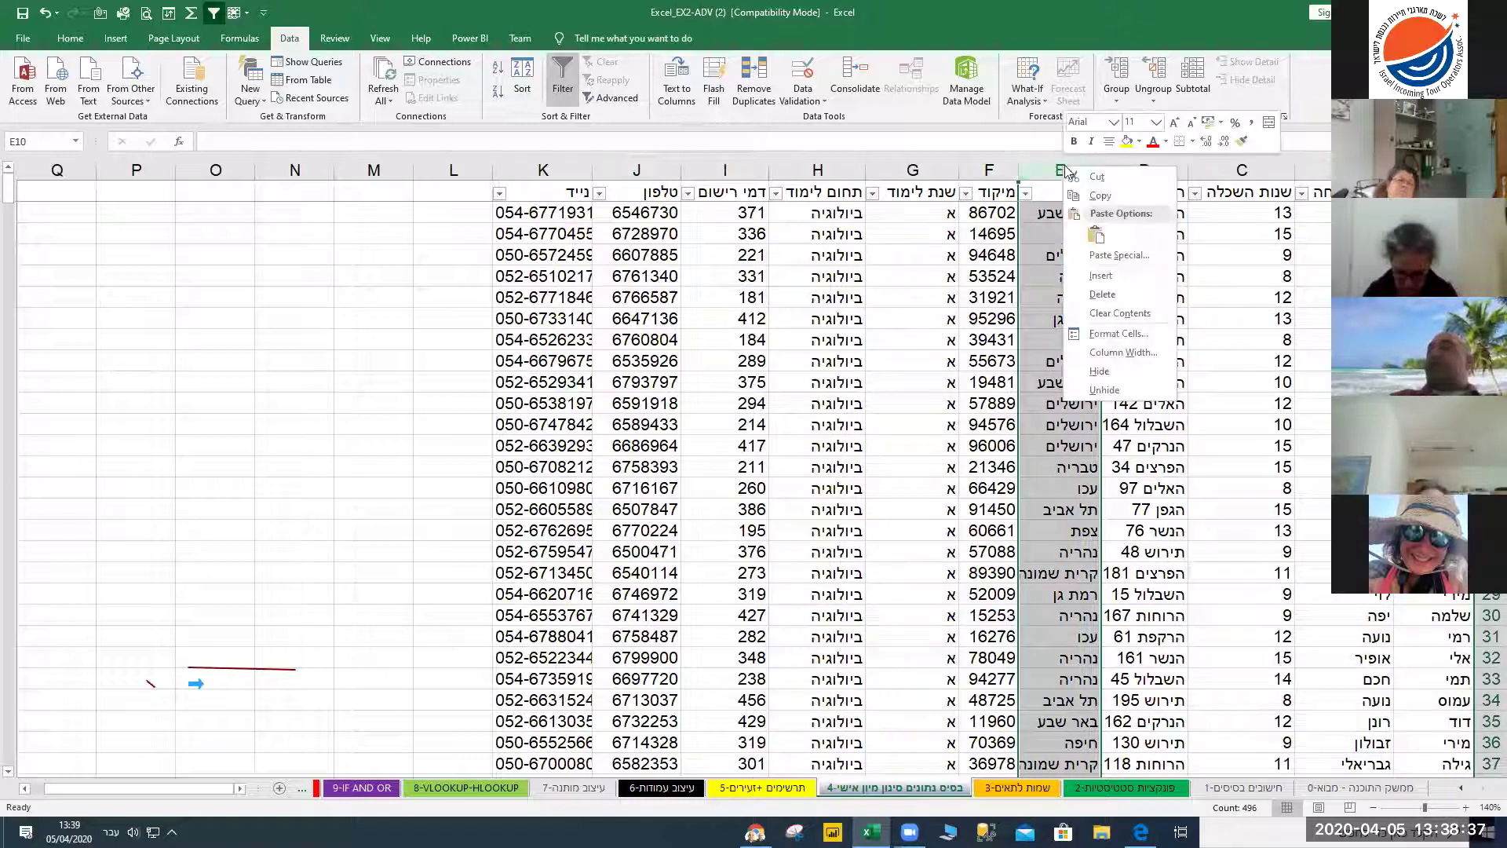
{"action": "left_click", "coordinate": [1099, 280]}
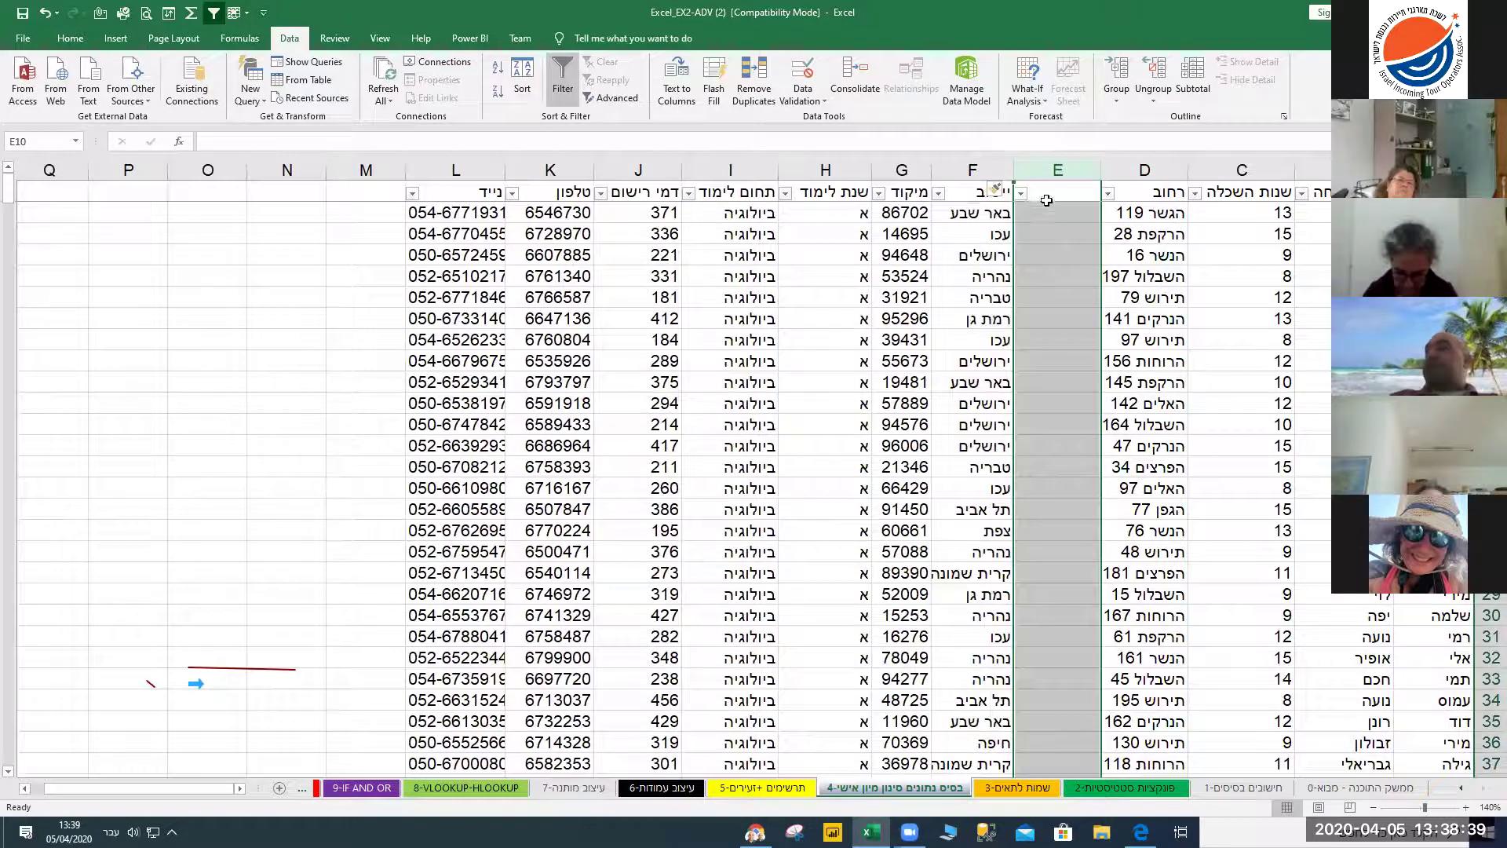
{"action": "left_click", "coordinate": [1047, 200]}
{"action": "type", "text": "DATE"}
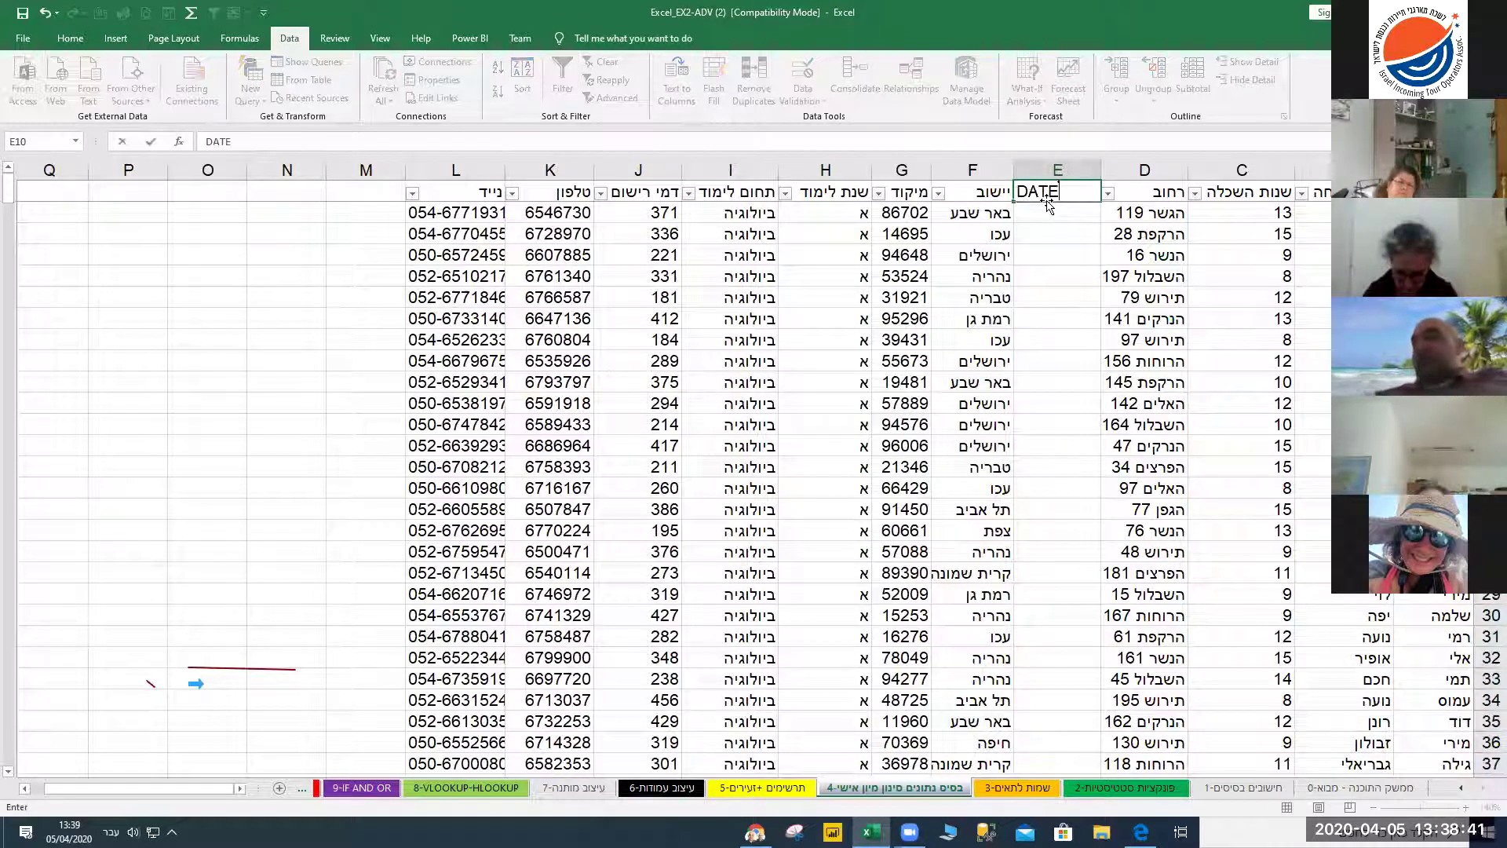
{"action": "type", "text": "S"}
{"action": "key", "text": "Return"}
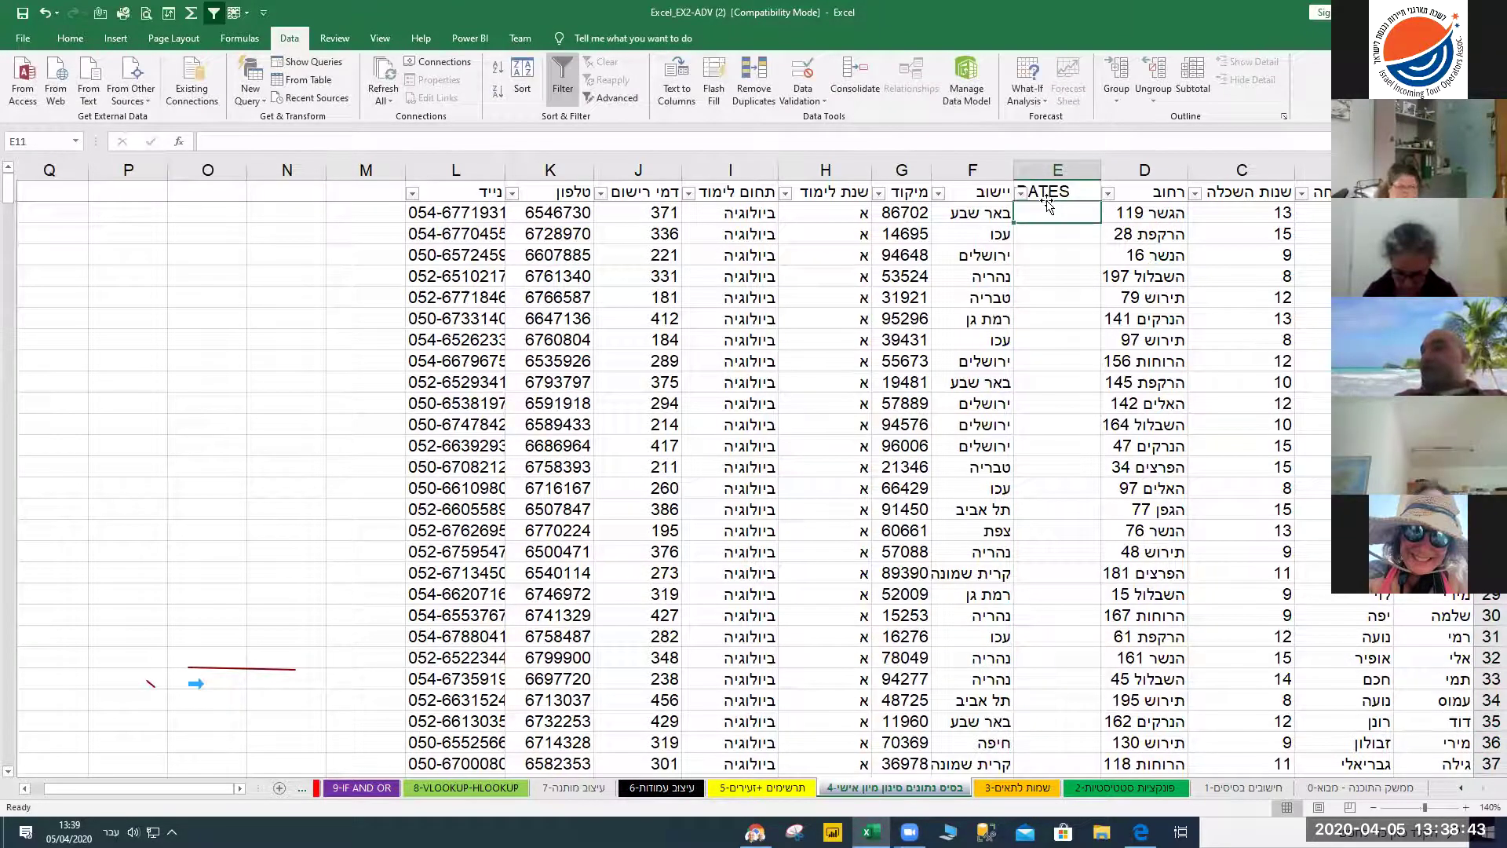
Enter 1/1/19 in cell E11, widen column E to fit it, and fill the daily dates down the list
{"action": "type", "text": "1/1/19"}
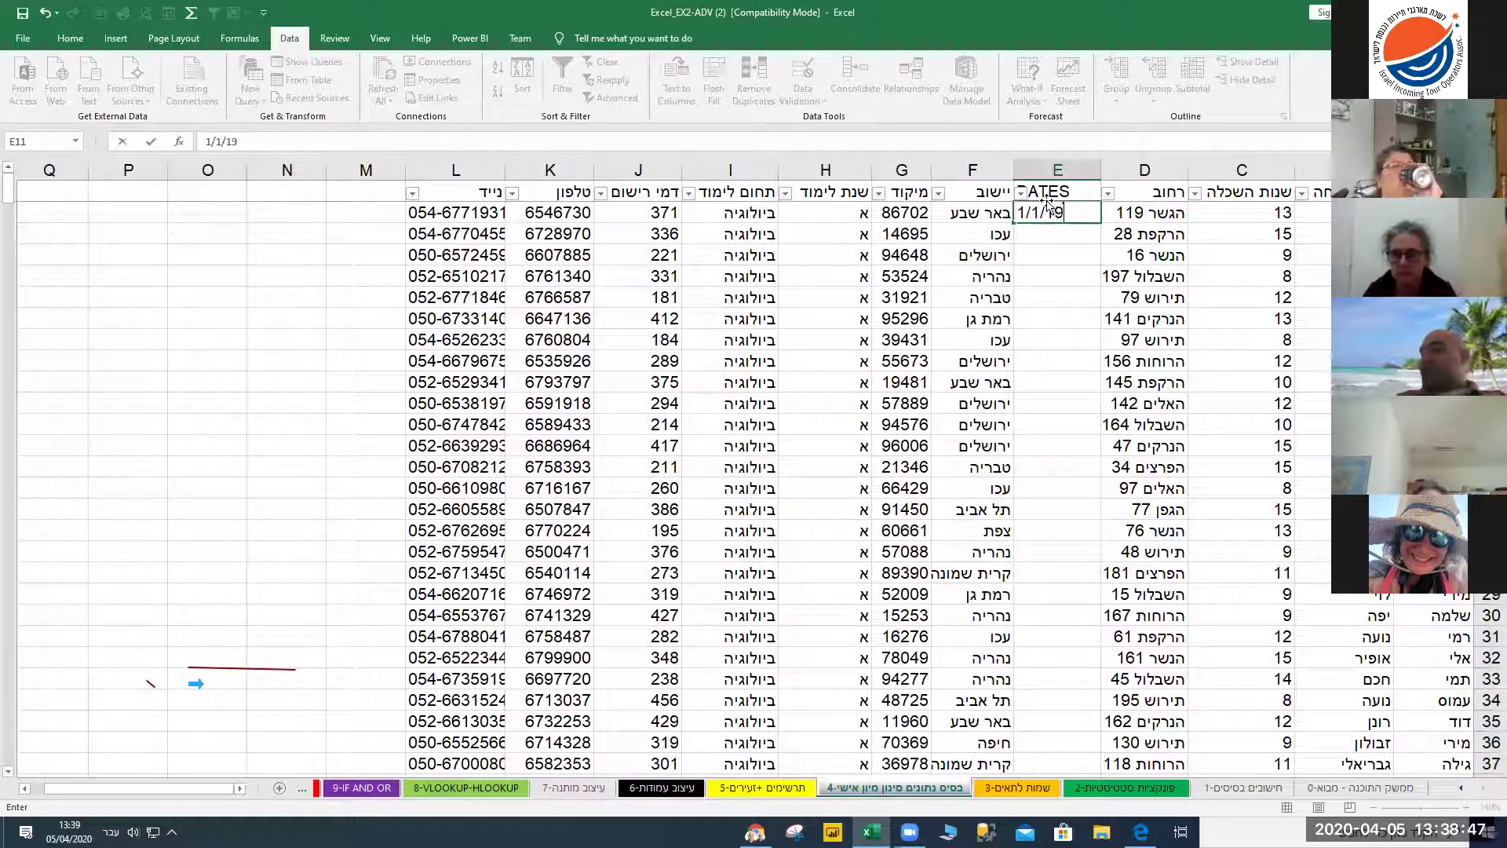
{"action": "key", "text": "Return"}
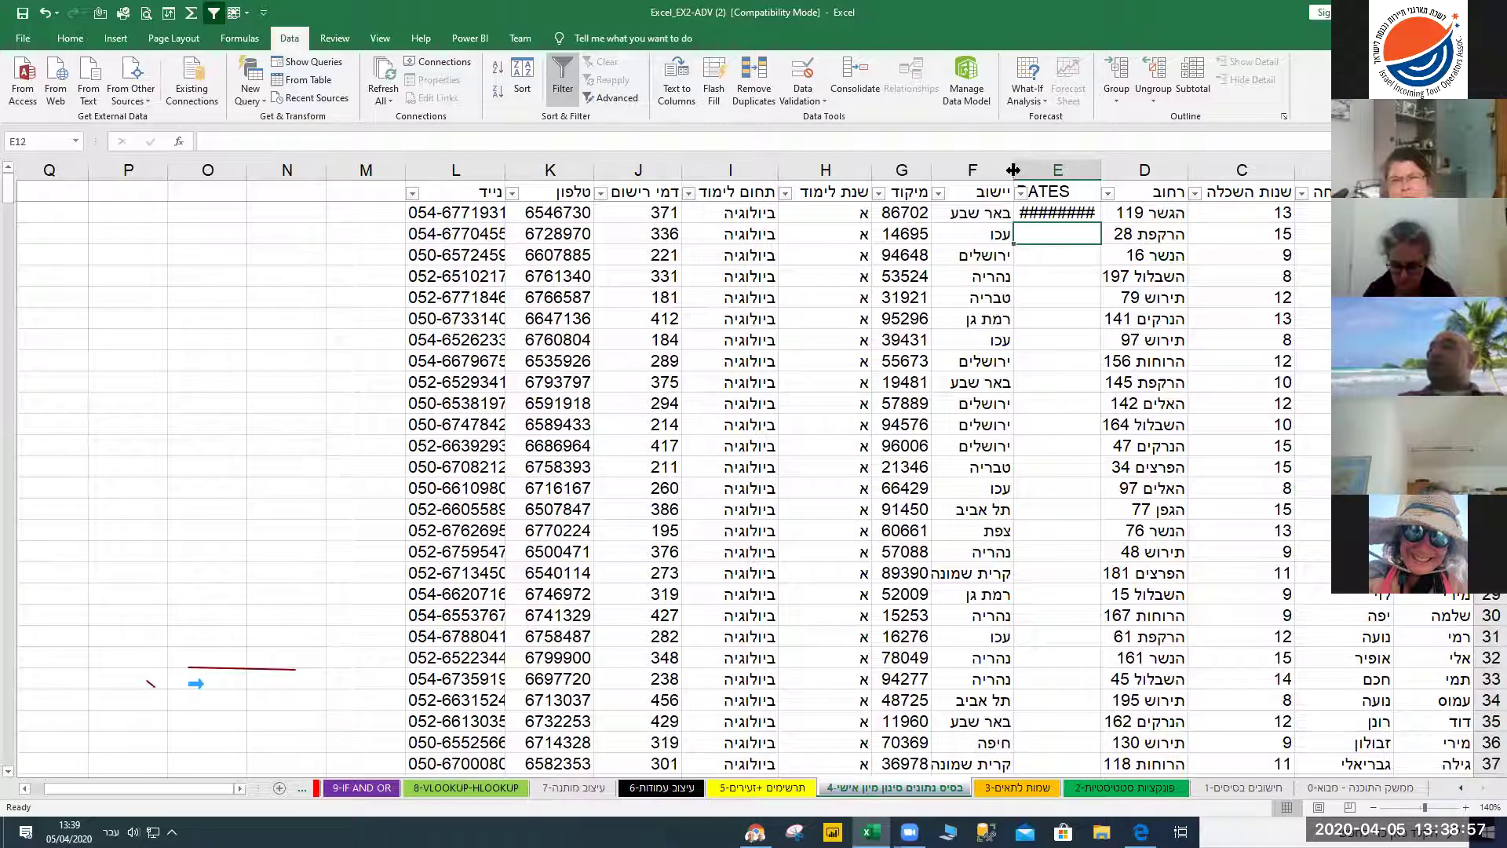
{"action": "left_click_drag", "start_coordinate": [1013, 170], "coordinate": [1008, 169]}
{"action": "left_click", "coordinate": [1040, 213]}
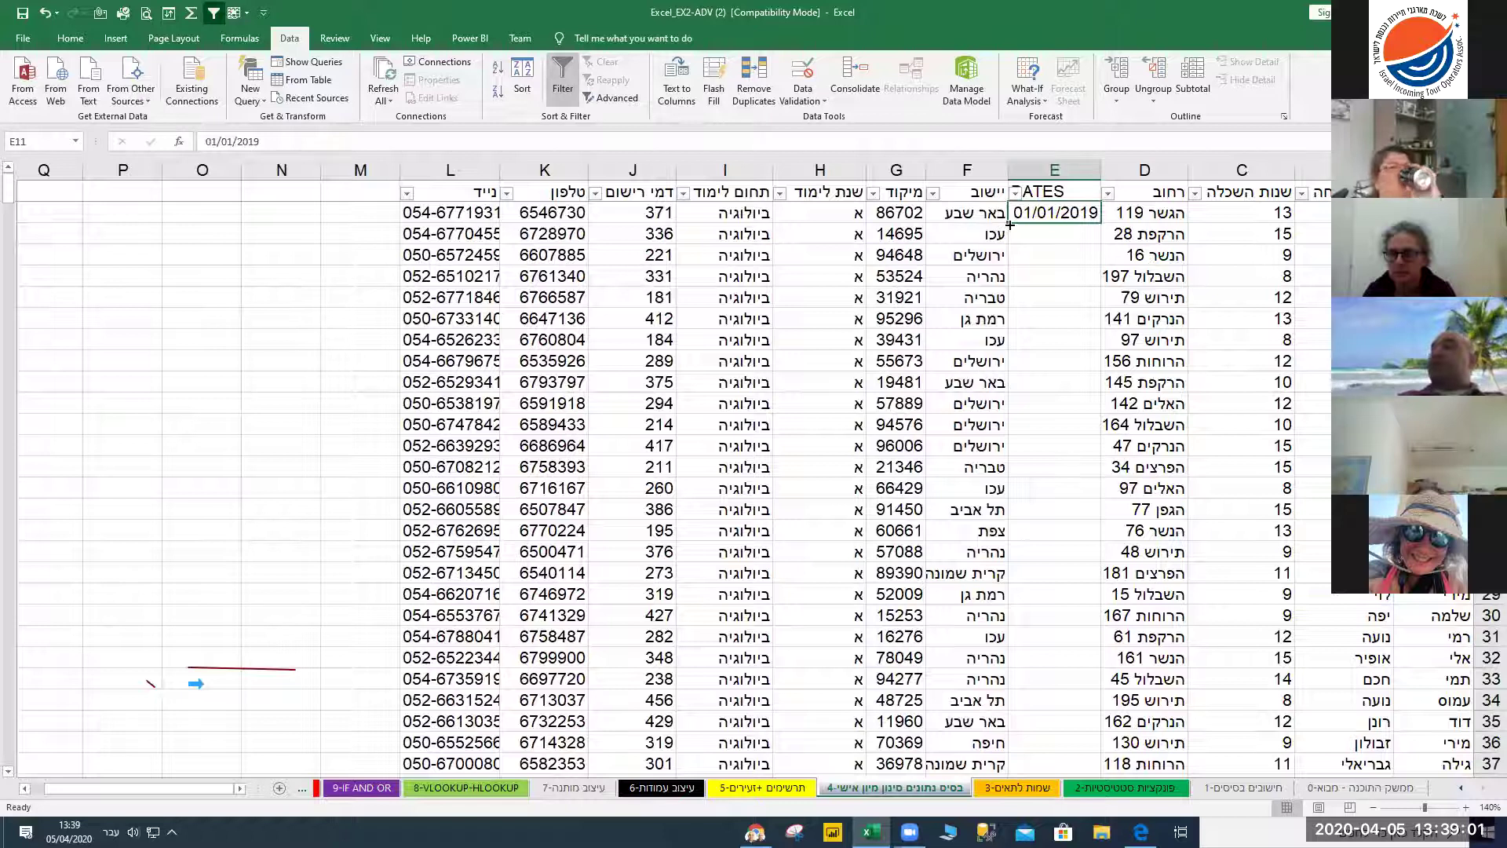
{"action": "double_click", "coordinate": [1010, 225]}
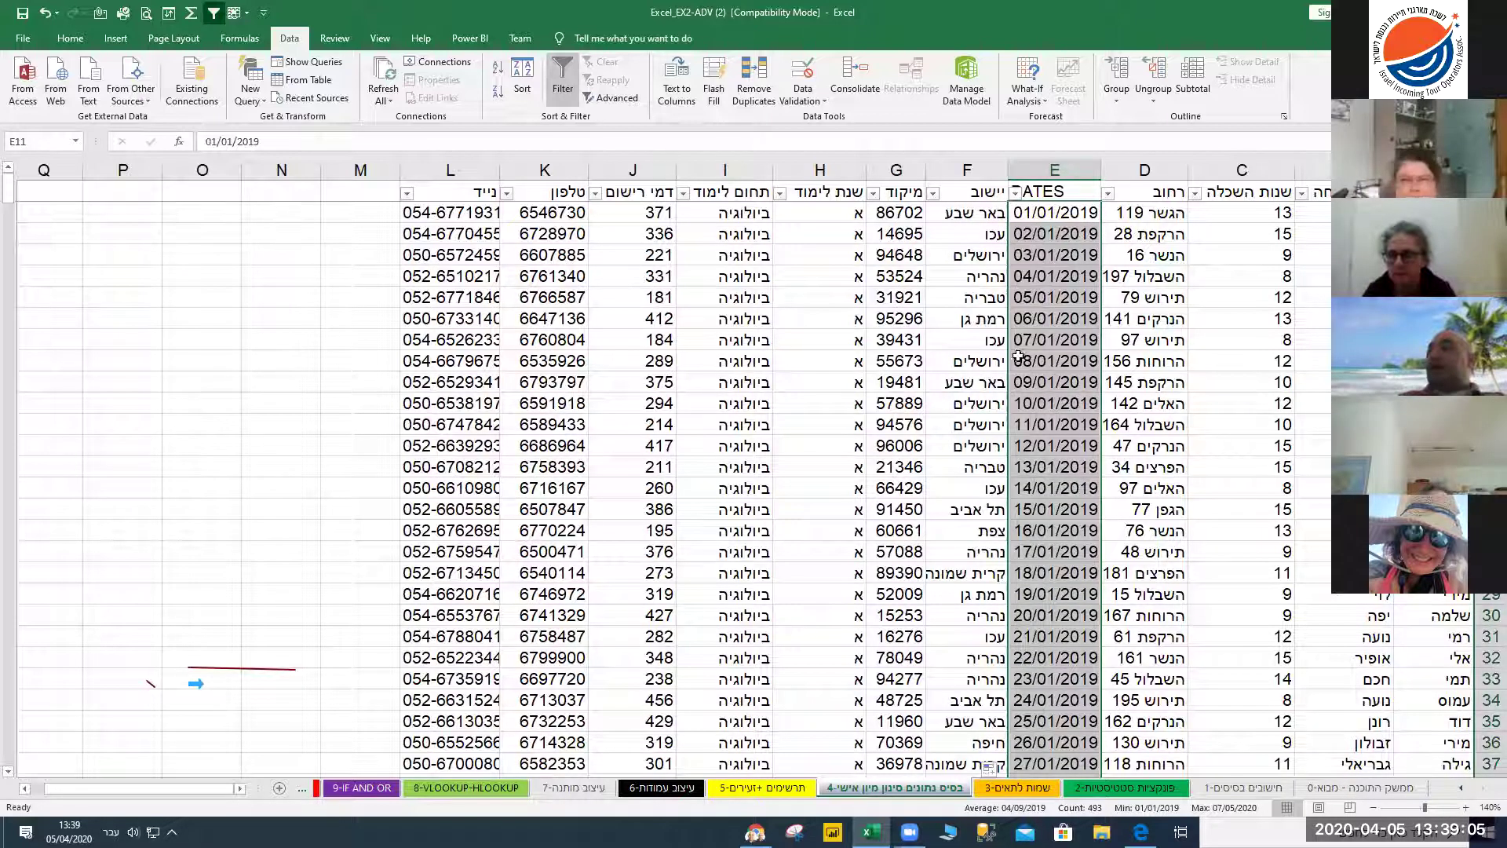
Change the autofill of the DATES column to Copy Cells so every row gets the same date
{"action": "scroll", "coordinate": [1020, 636], "scroll_direction": "down", "scroll_amount": 2}
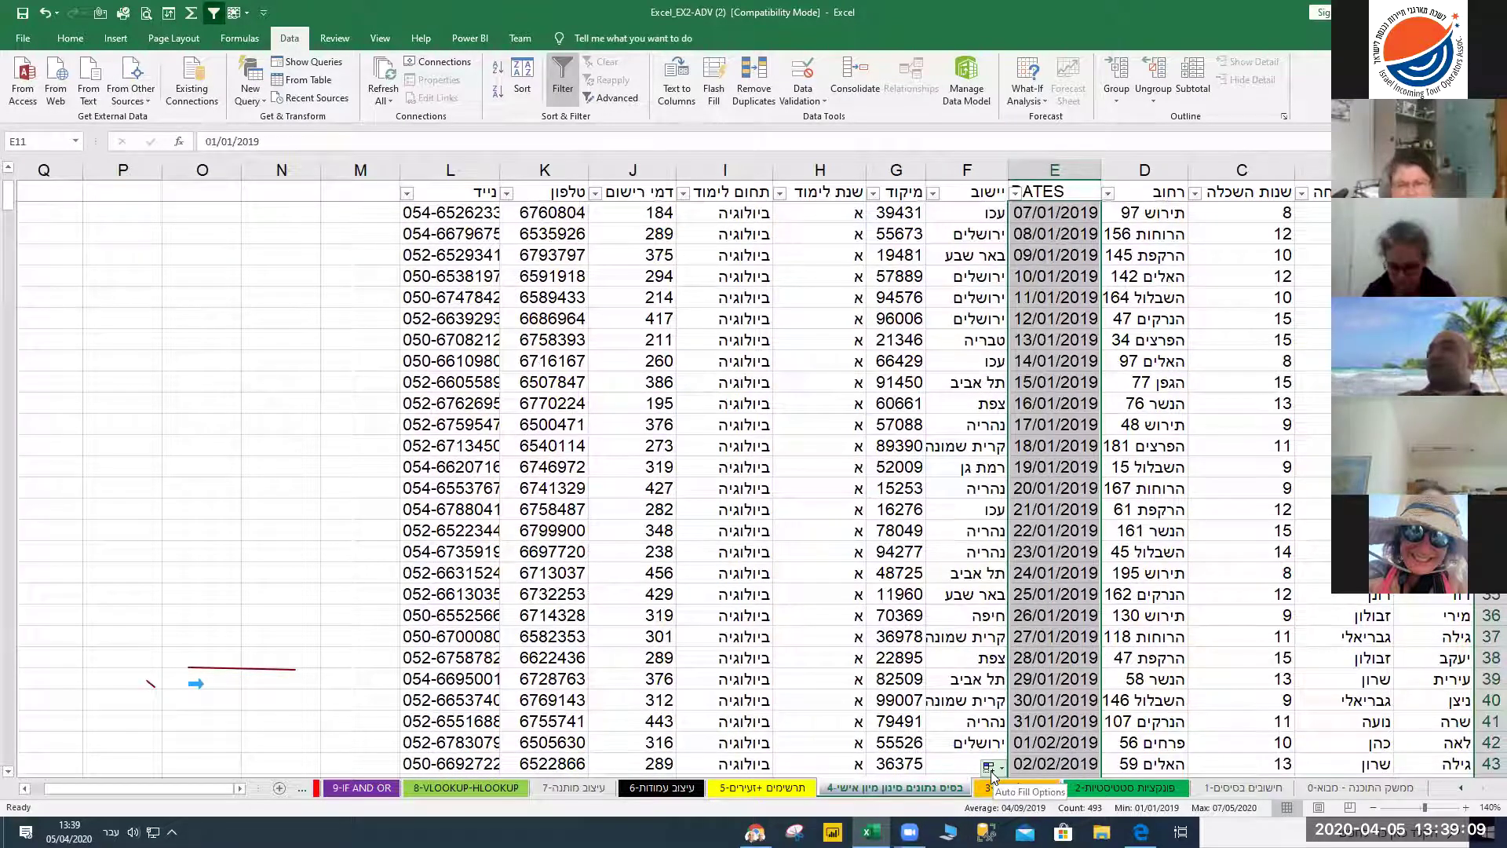
{"action": "left_click", "coordinate": [991, 769]}
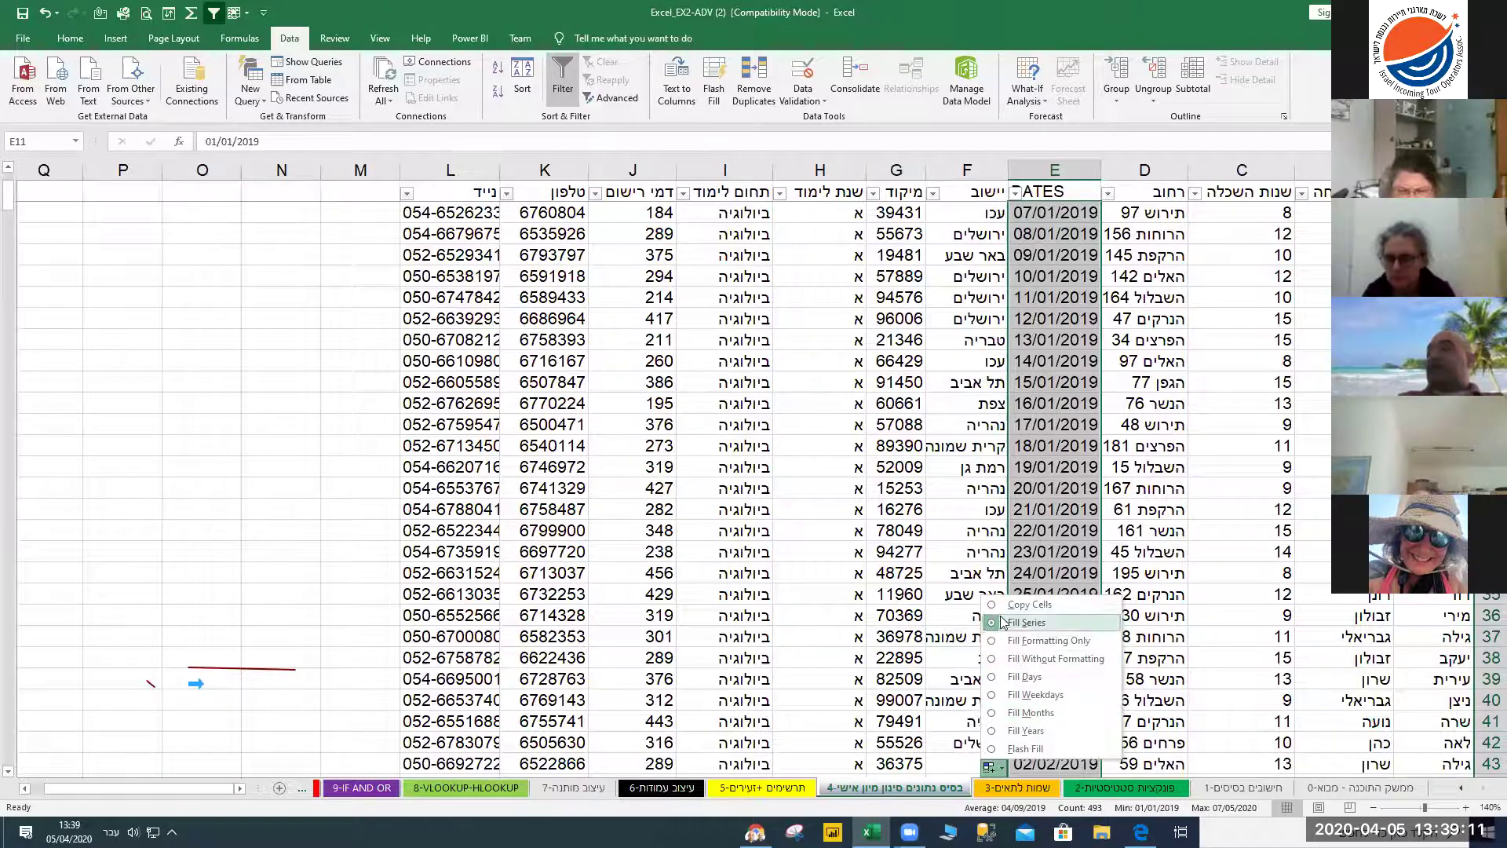
{"action": "left_click", "coordinate": [1028, 605]}
{"action": "scroll", "coordinate": [998, 611], "scroll_direction": "up", "scroll_amount": 2}
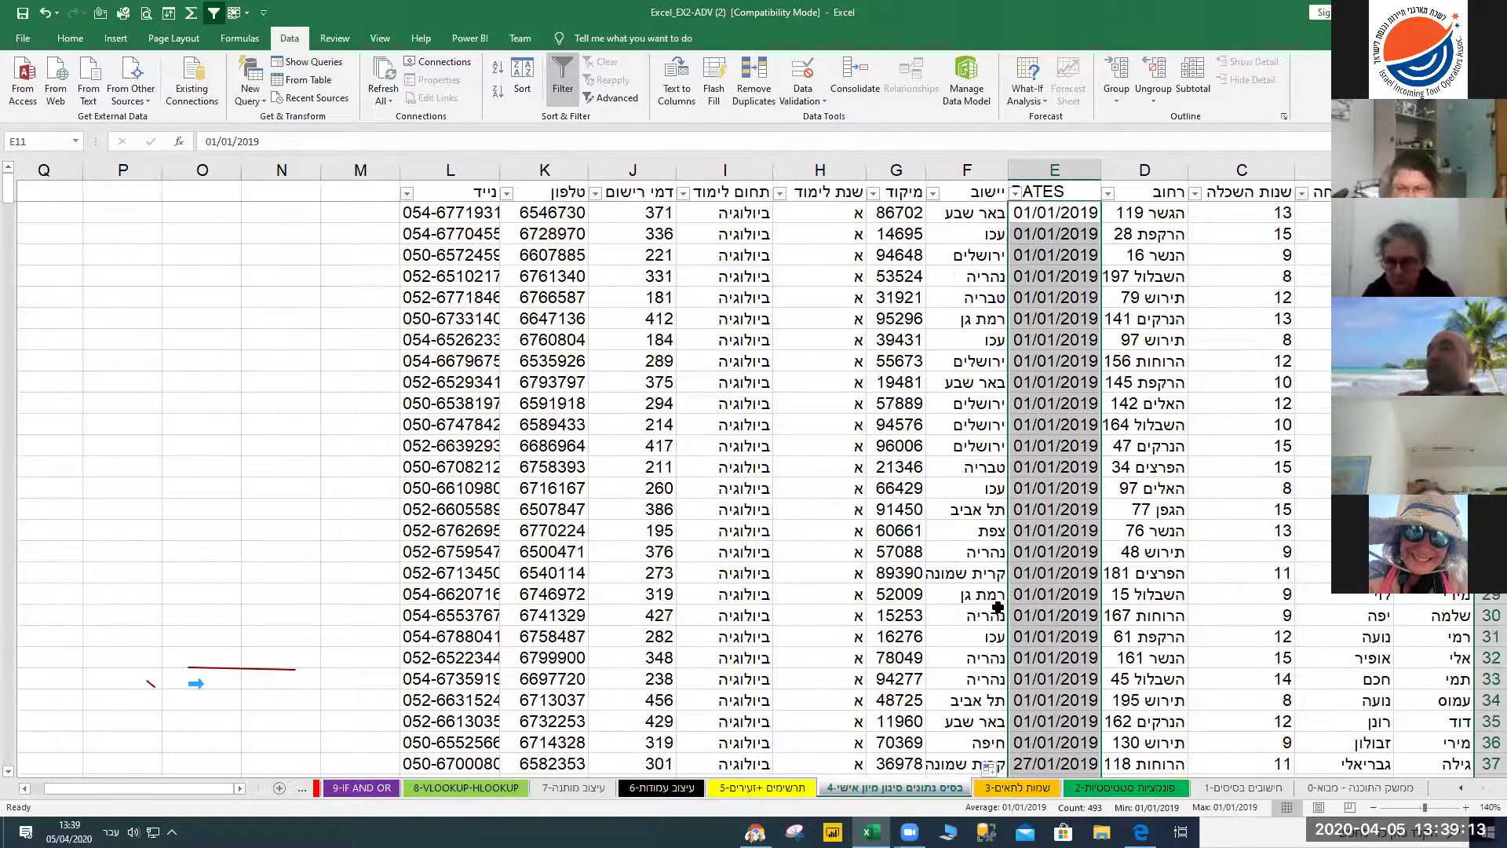
Switch the DATES autofill to Fill Weekdays and after that to Fill Months
{"action": "left_click", "coordinate": [990, 770]}
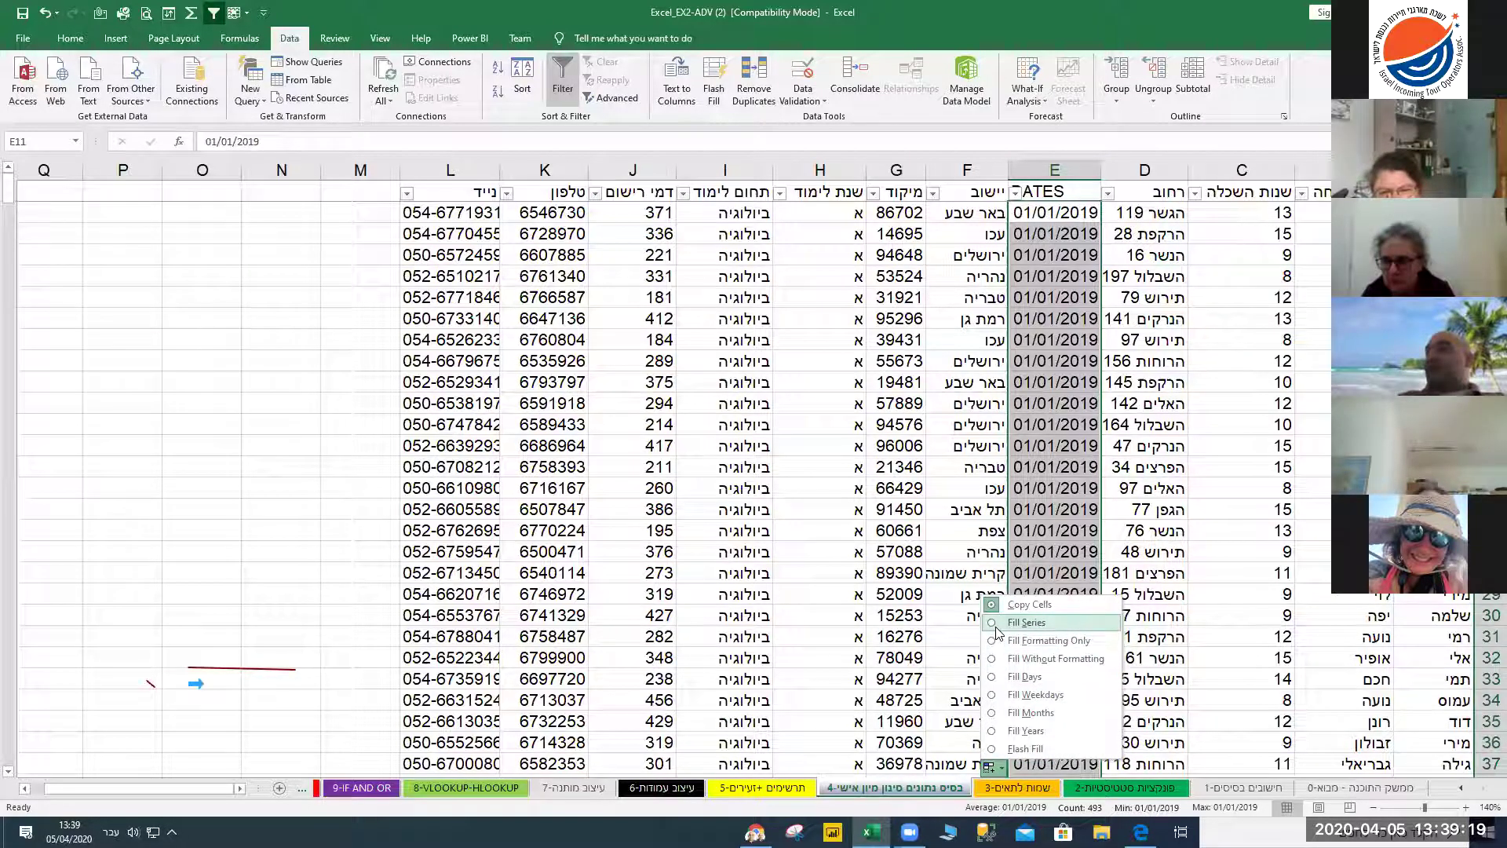
{"action": "left_click", "coordinate": [993, 701]}
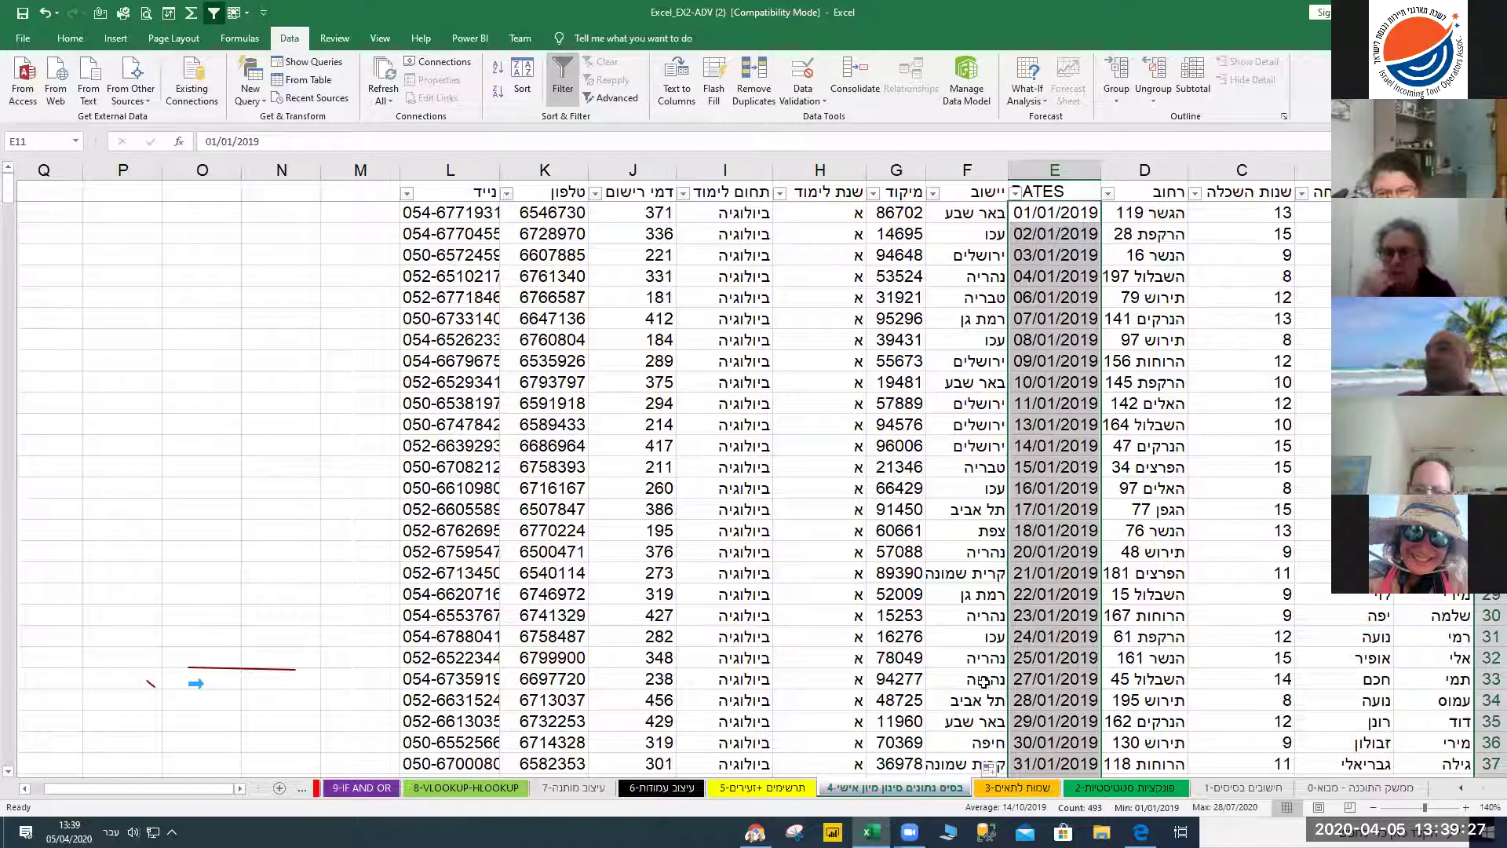
{"action": "left_click", "coordinate": [991, 768]}
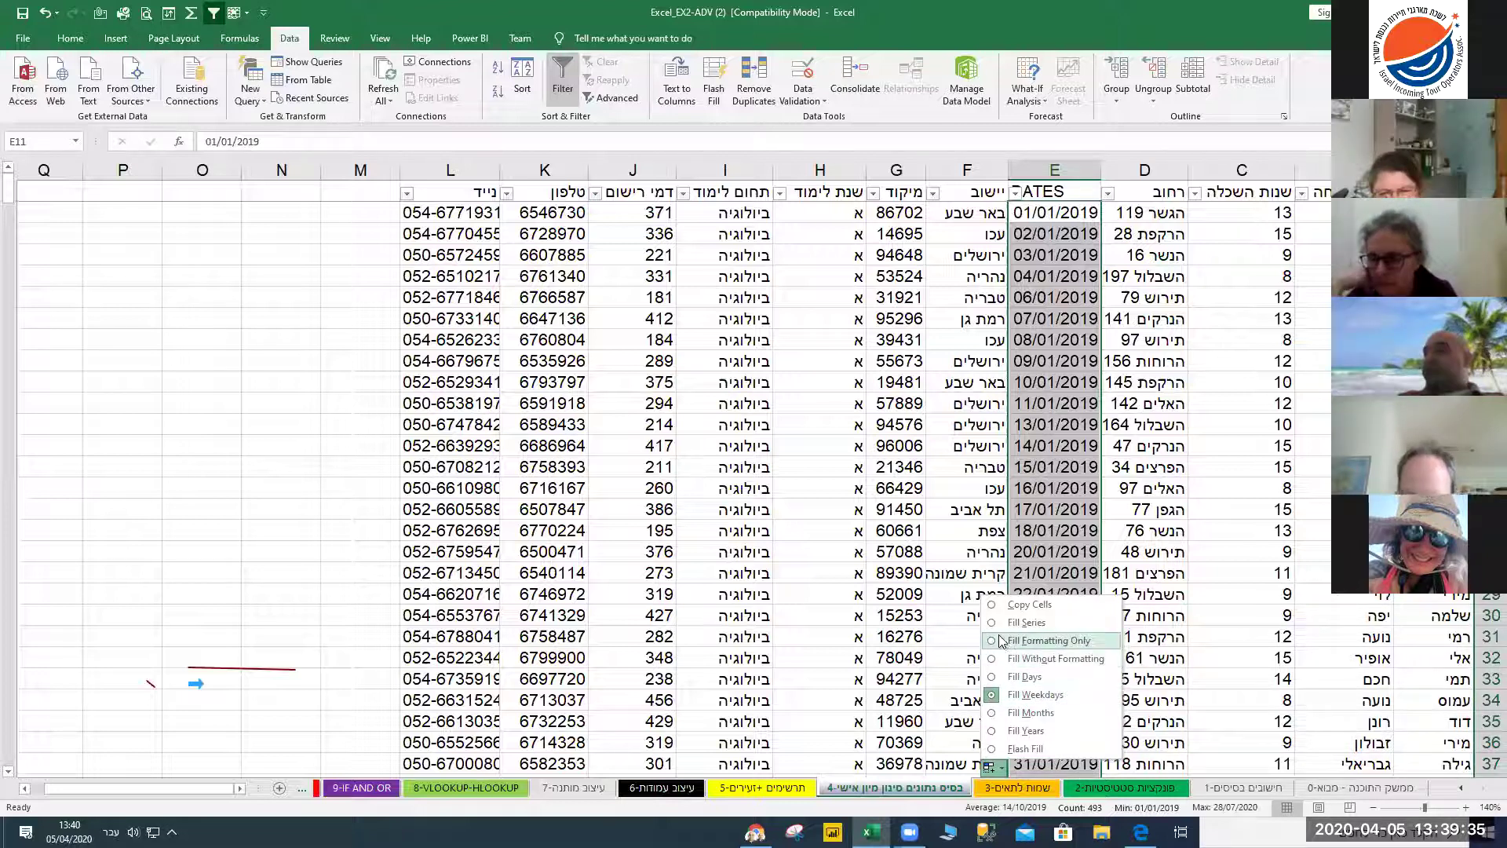
{"action": "left_click", "coordinate": [992, 712]}
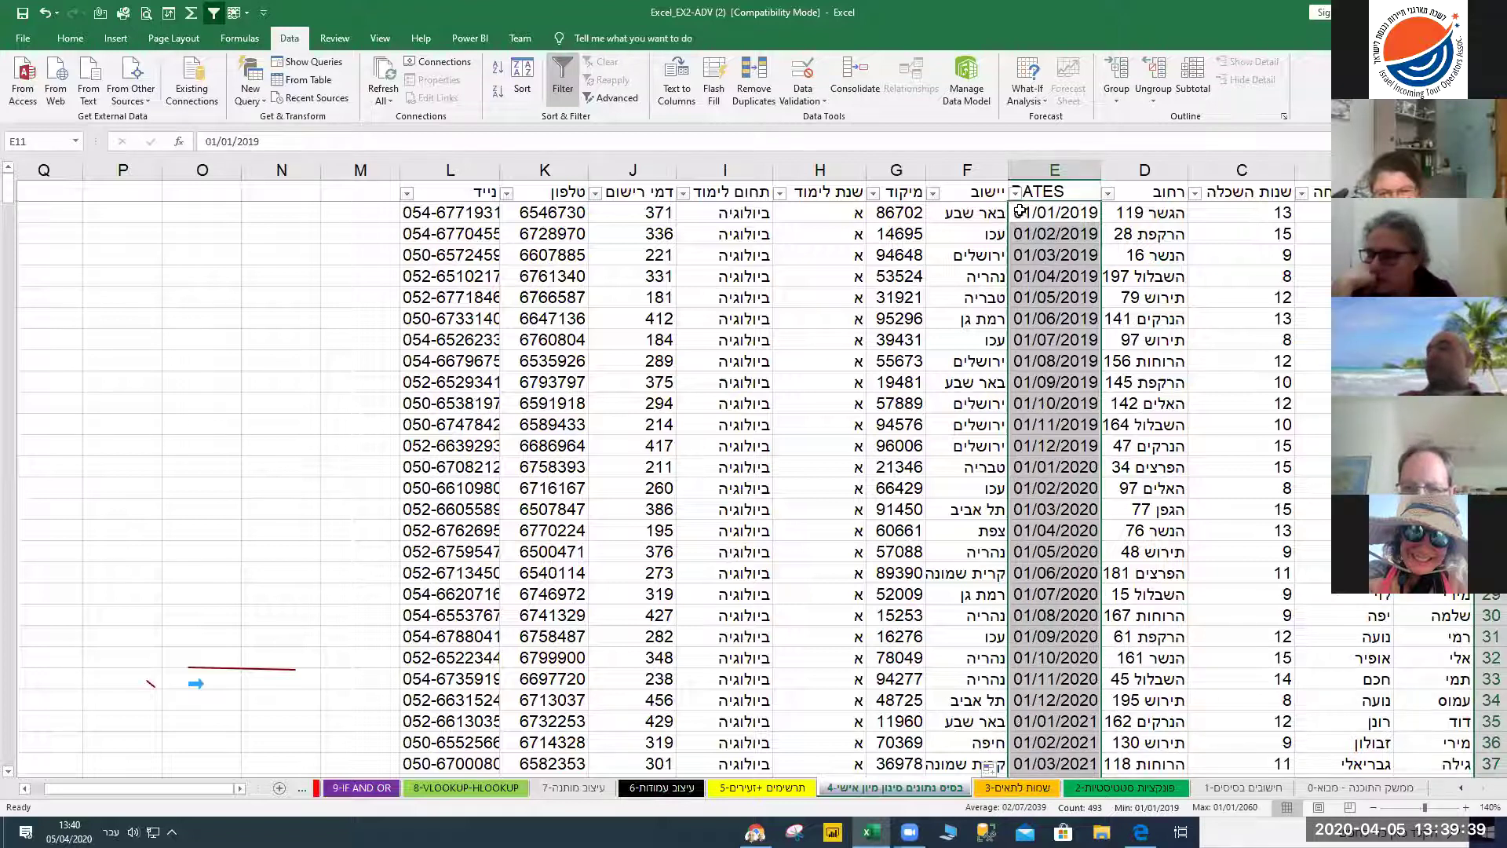
Set the DATES column's autofill back to Fill Series and deselect the filled range
{"action": "left_click", "coordinate": [991, 767]}
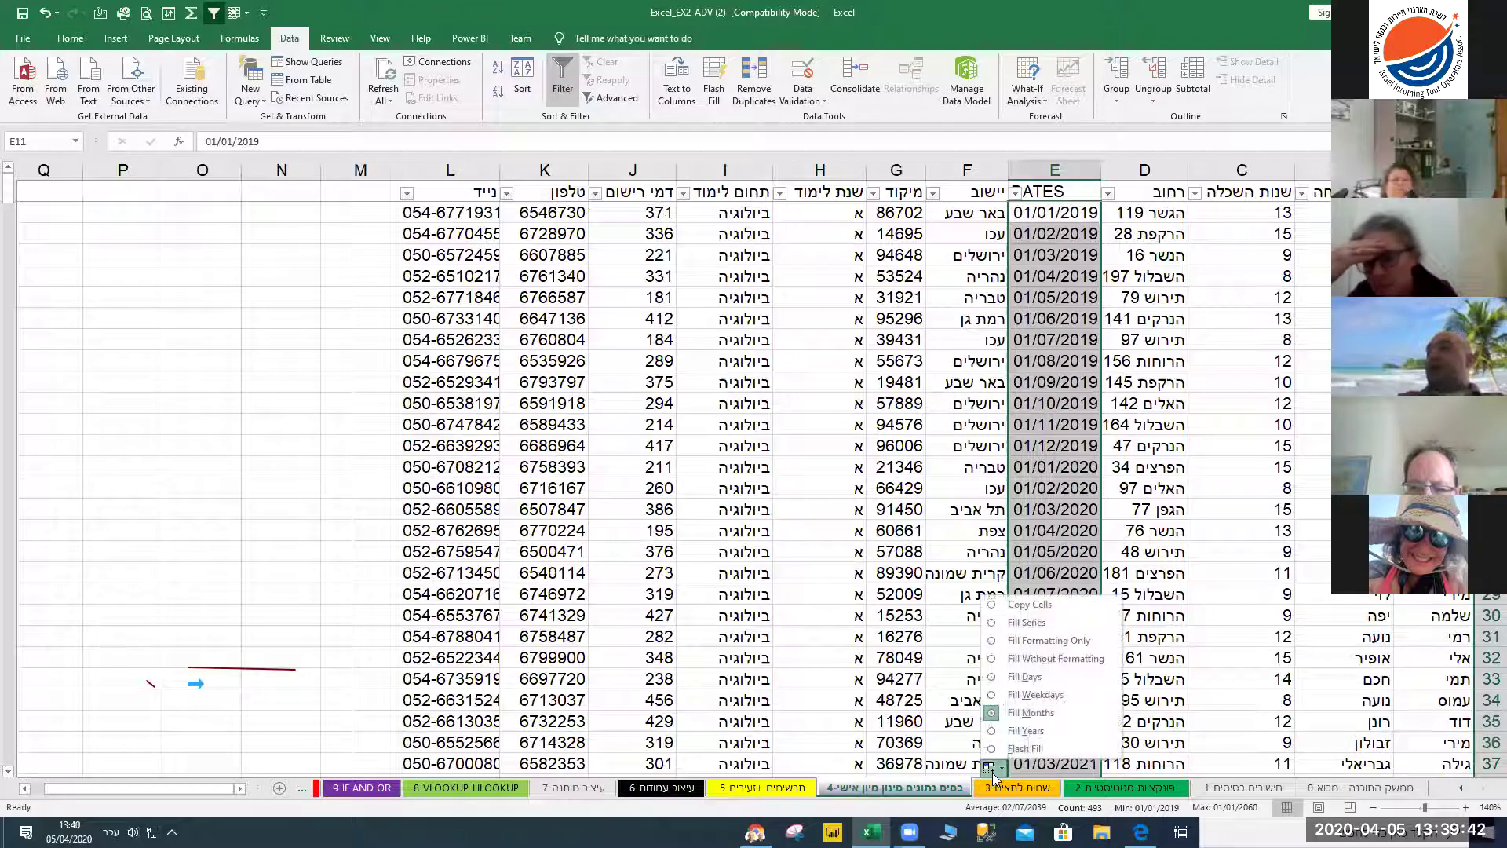
{"action": "left_click", "coordinate": [1008, 622]}
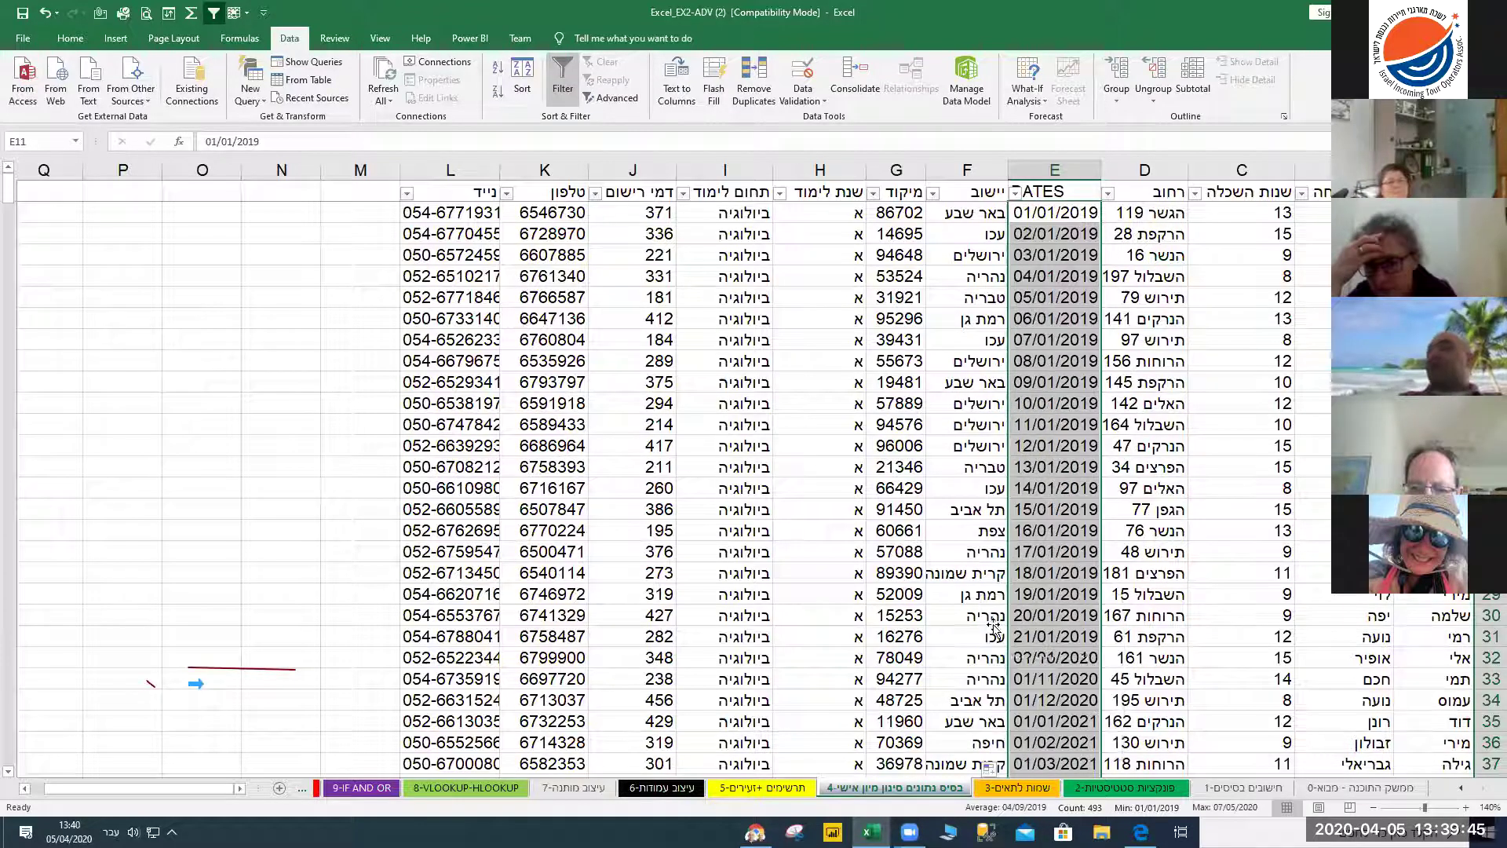
{"action": "left_click", "coordinate": [1067, 365]}
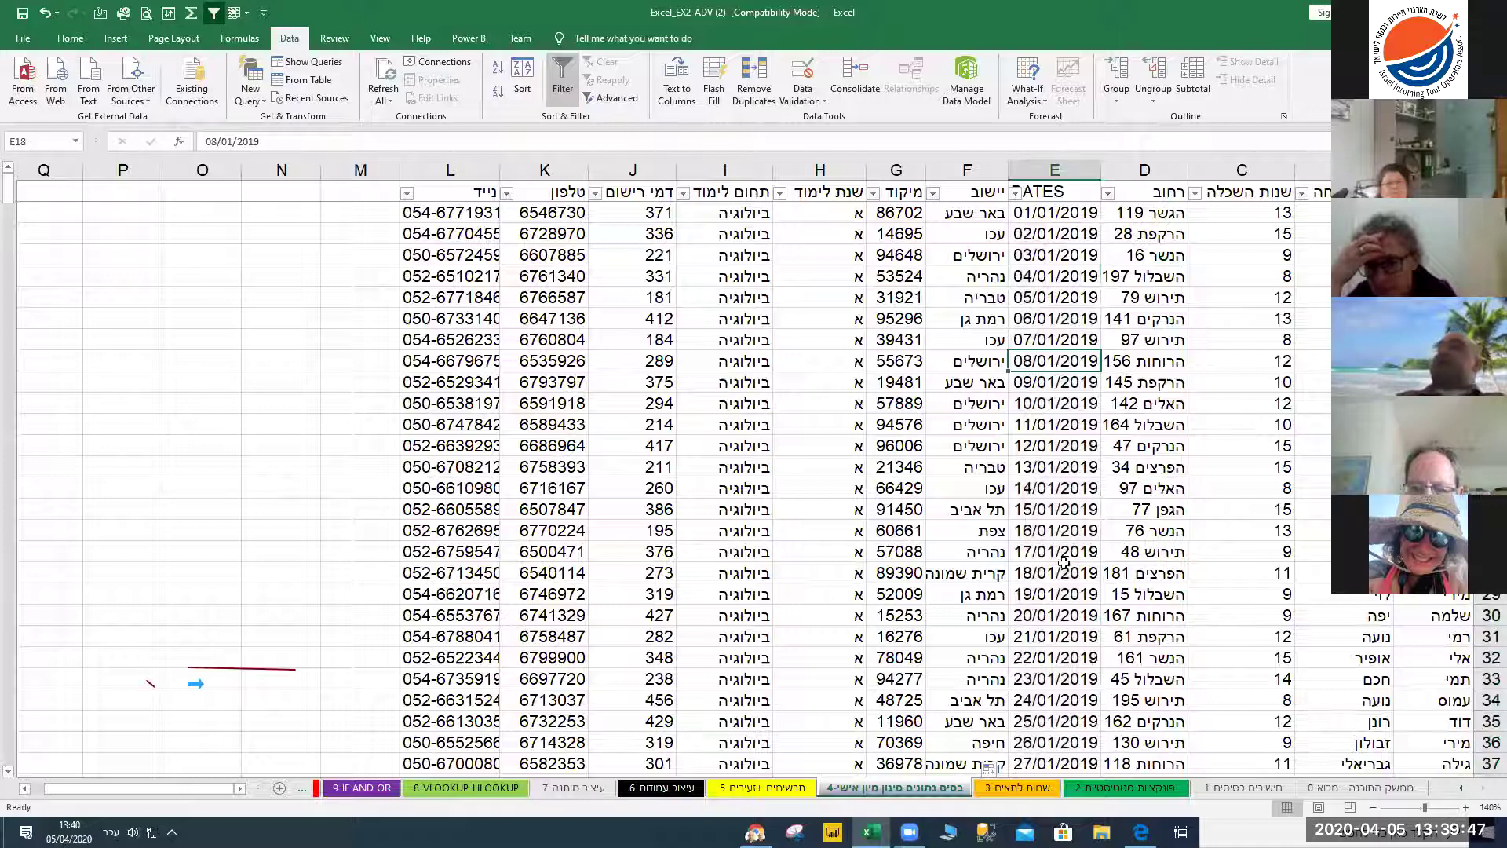
Review the date filter options of the DATES column and the calendar picker in its Between filter, then cancel without filtering
{"action": "left_click", "coordinate": [1017, 193]}
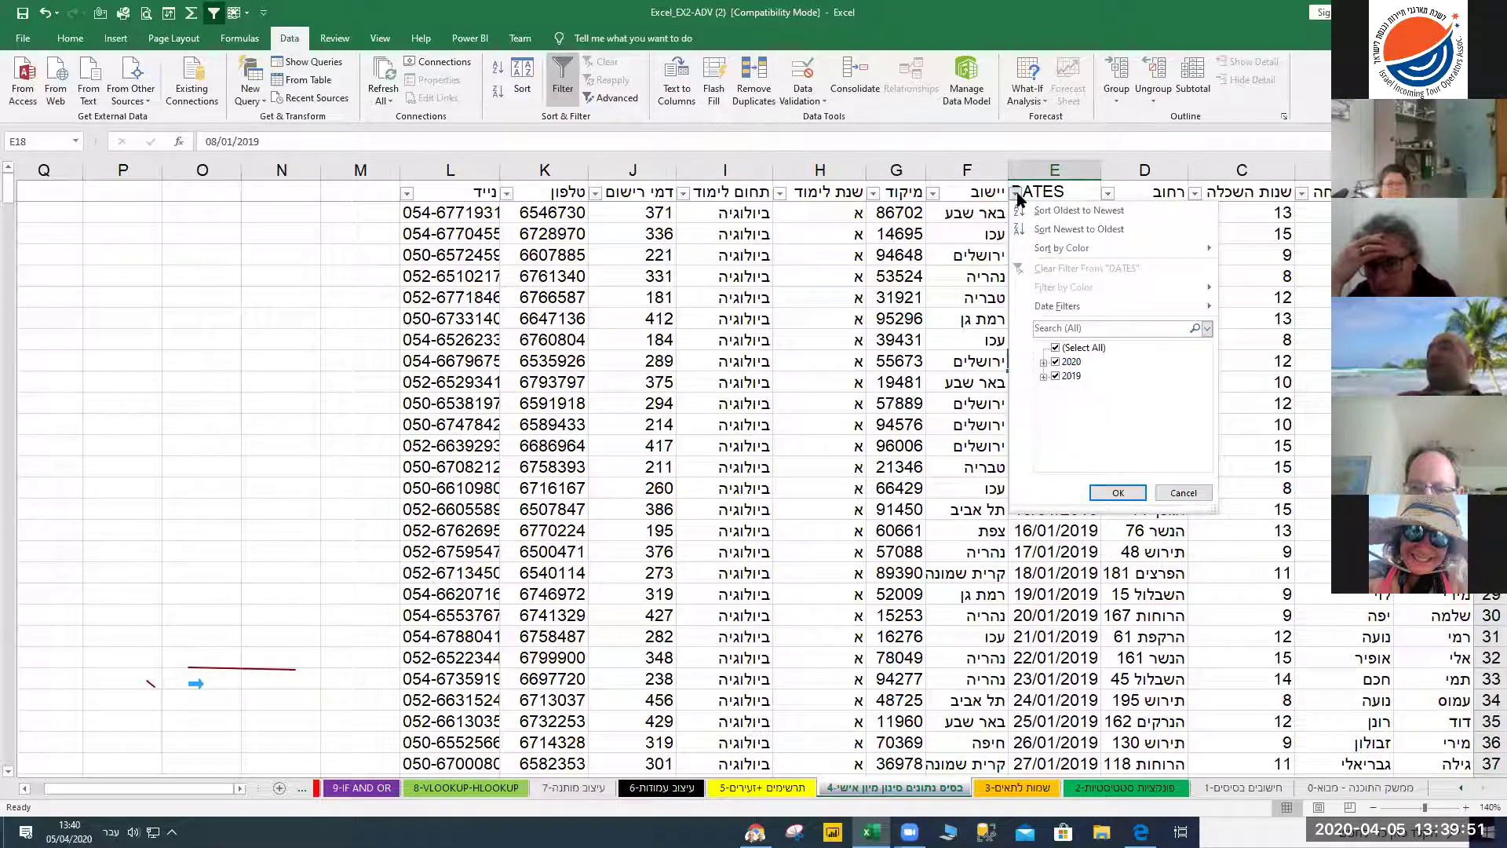
{"action": "mouse_move", "coordinate": [1056, 314]}
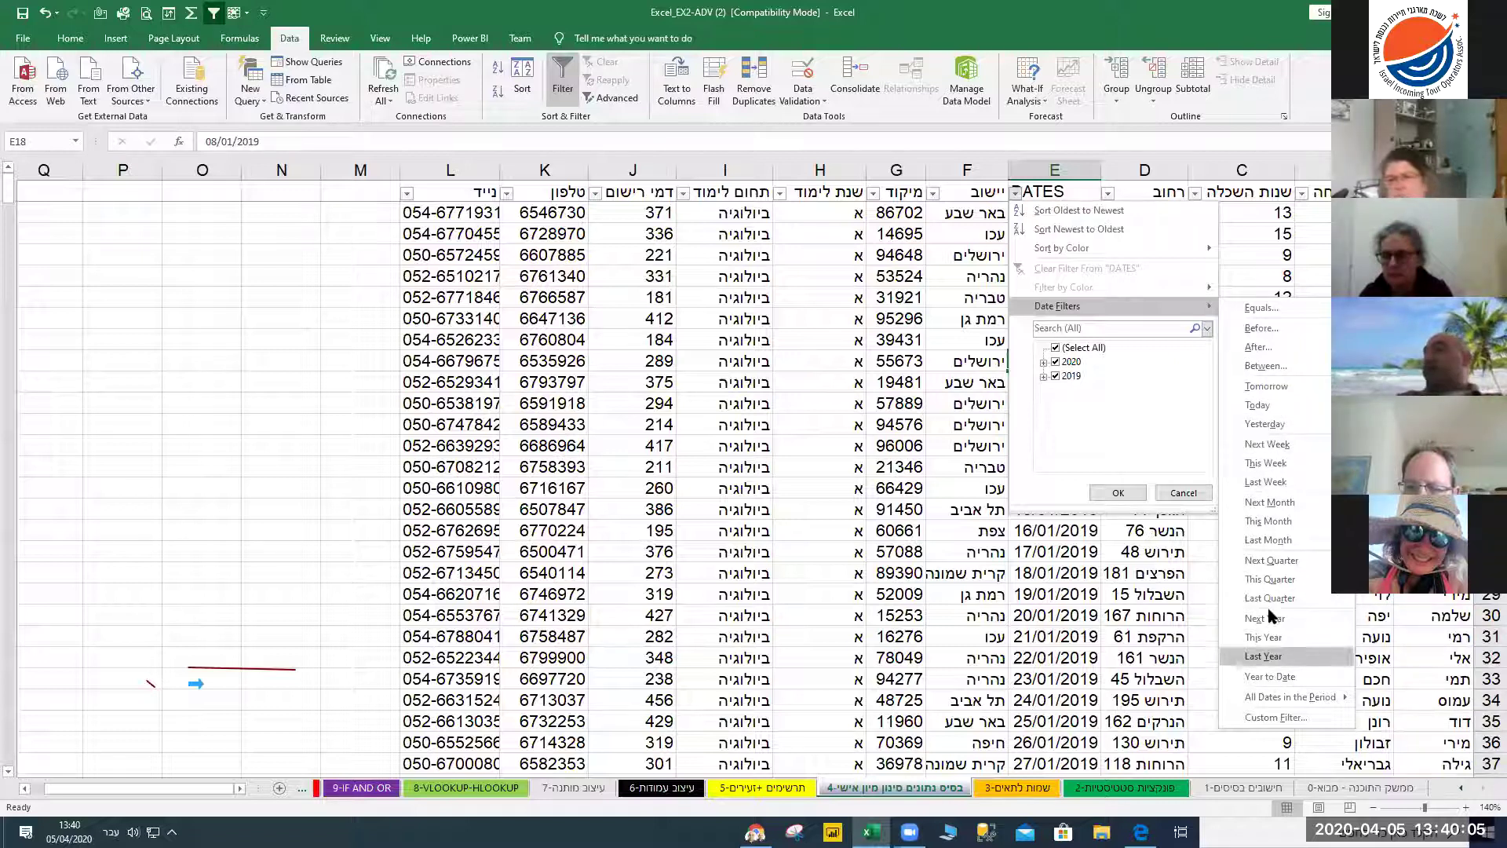
{"action": "left_click", "coordinate": [1264, 366]}
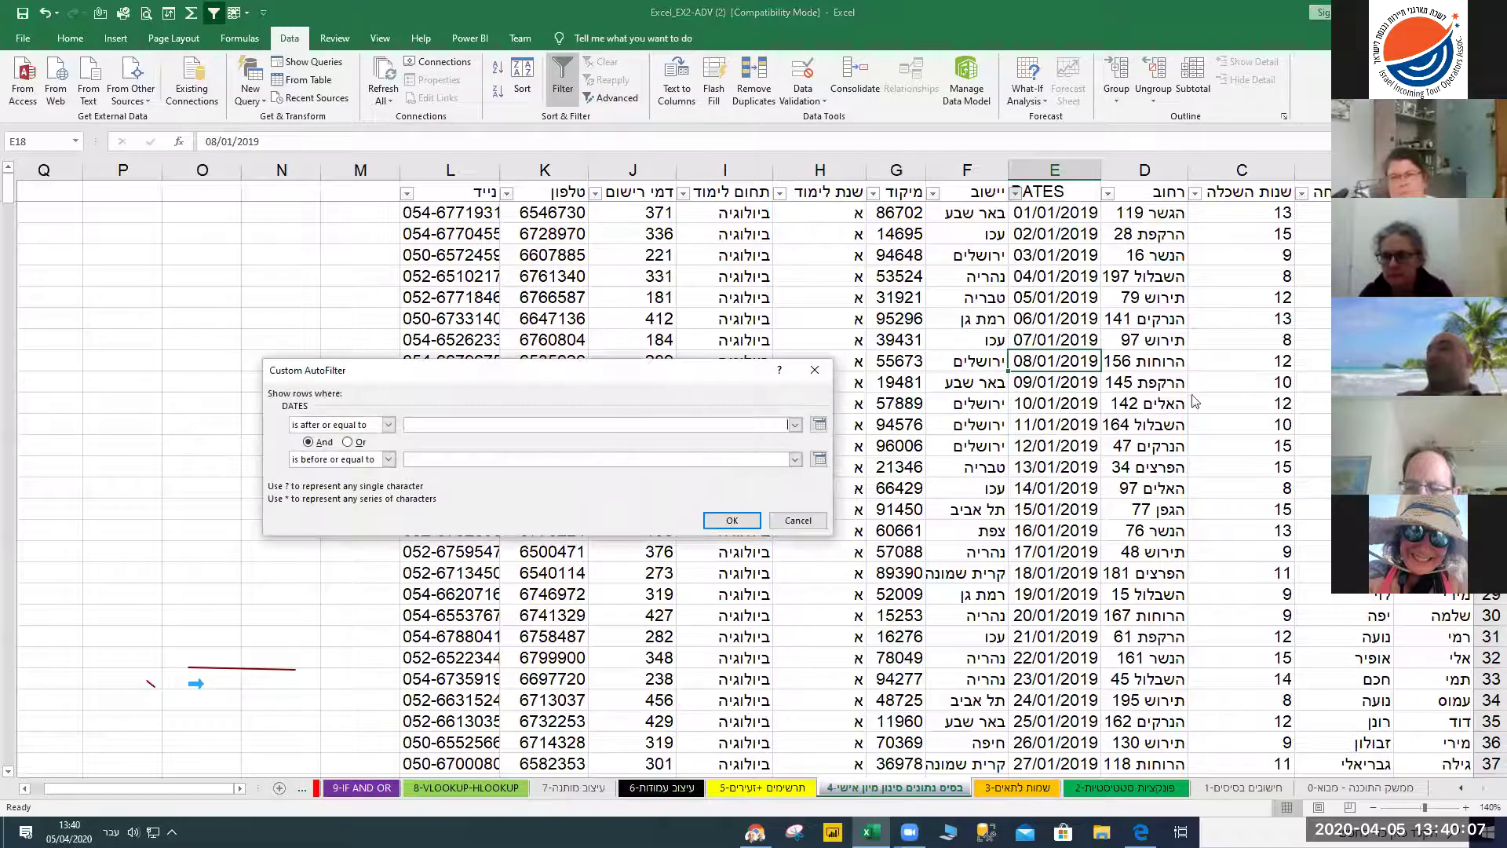
{"action": "left_click", "coordinate": [818, 426]}
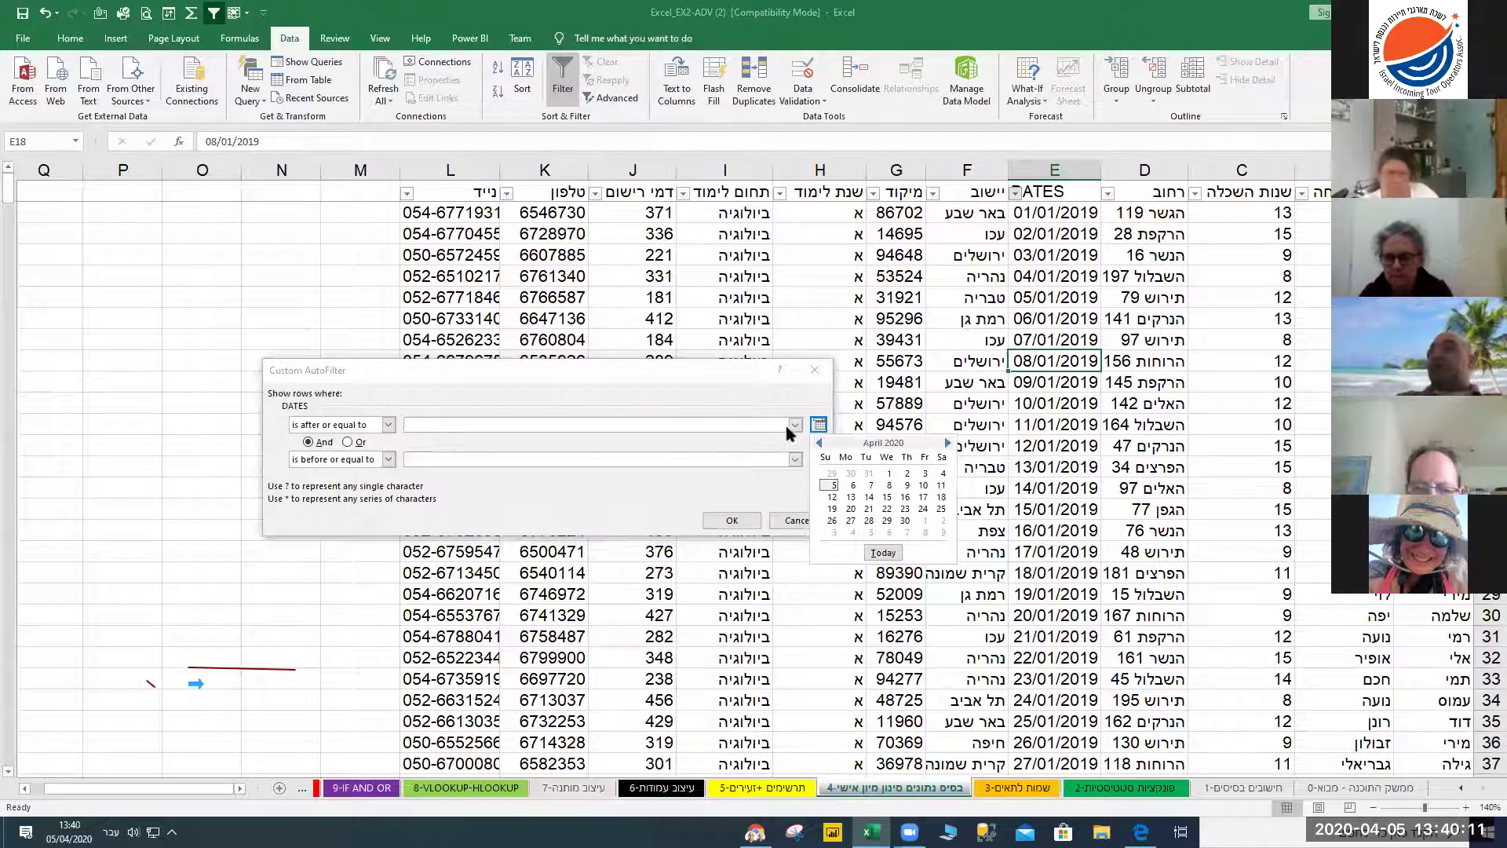
{"action": "left_click", "coordinate": [793, 521]}
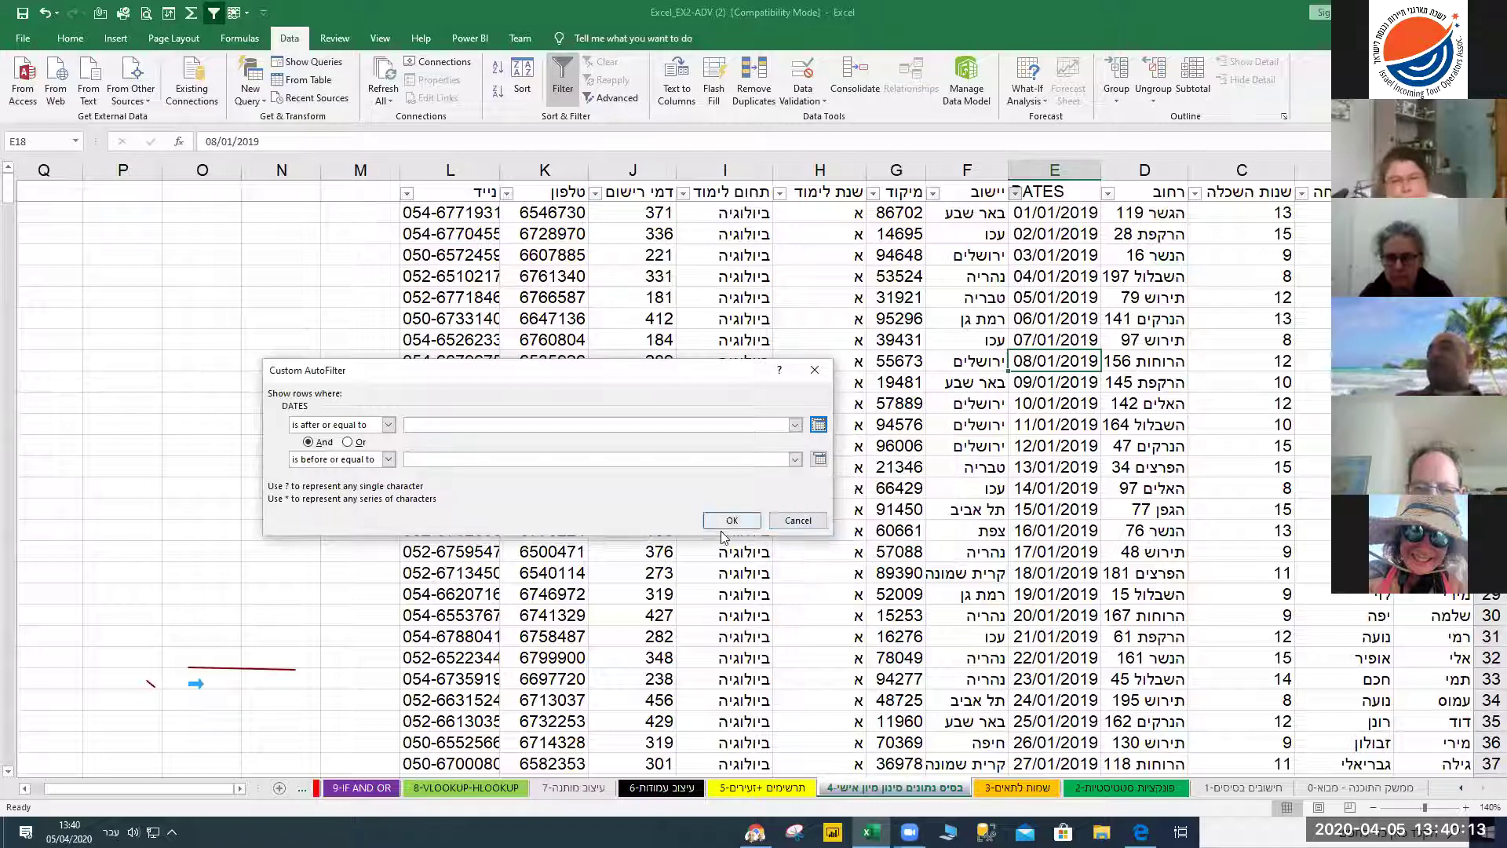
{"action": "left_click", "coordinate": [795, 521]}
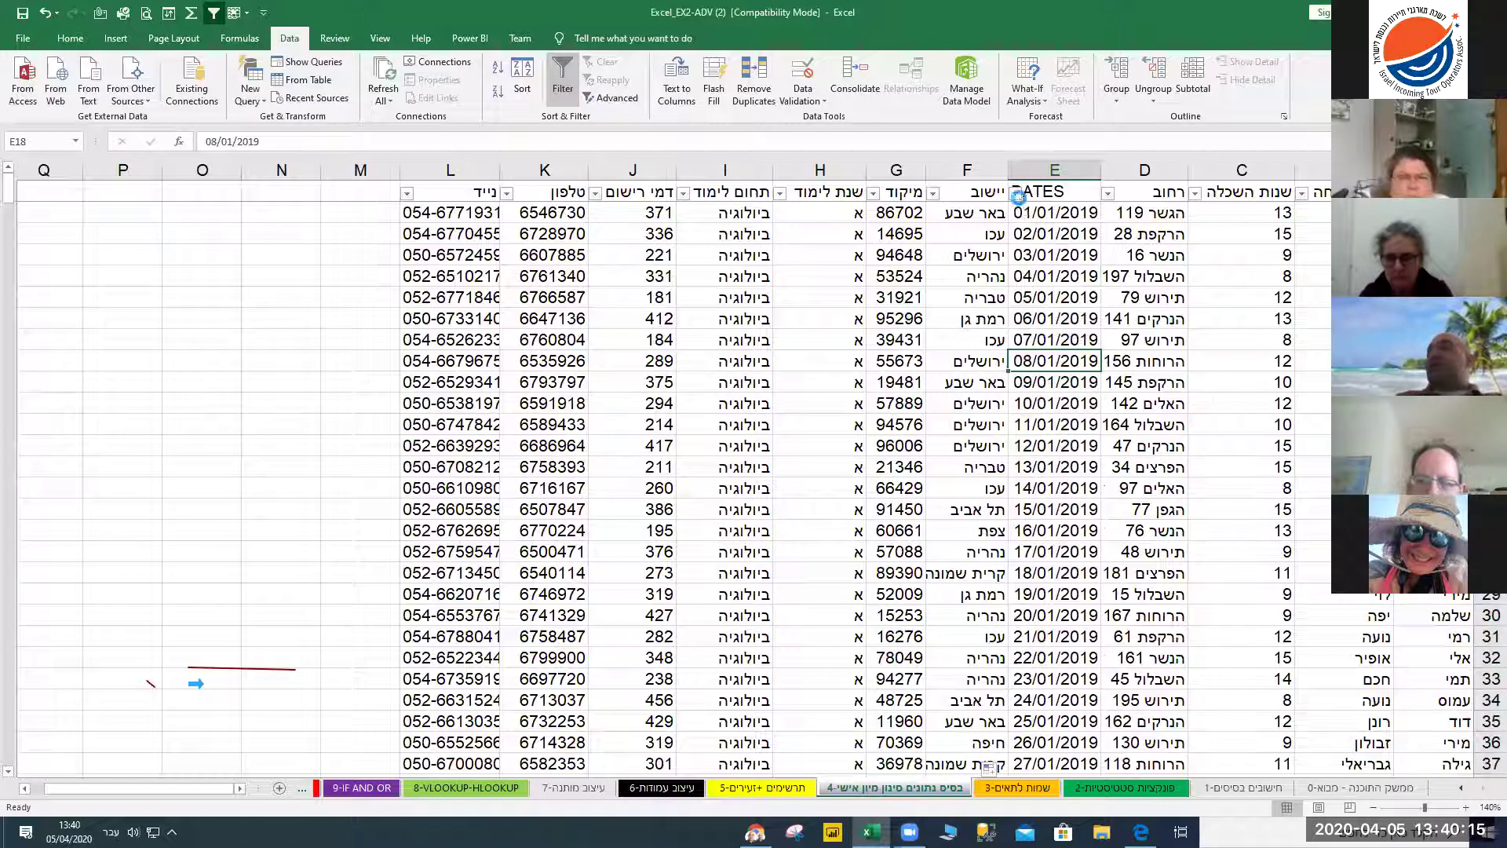
Filter the DATES column to keep only ינואר within 2019 alongside 2020, and clear that filter again
{"action": "left_click", "coordinate": [1015, 193]}
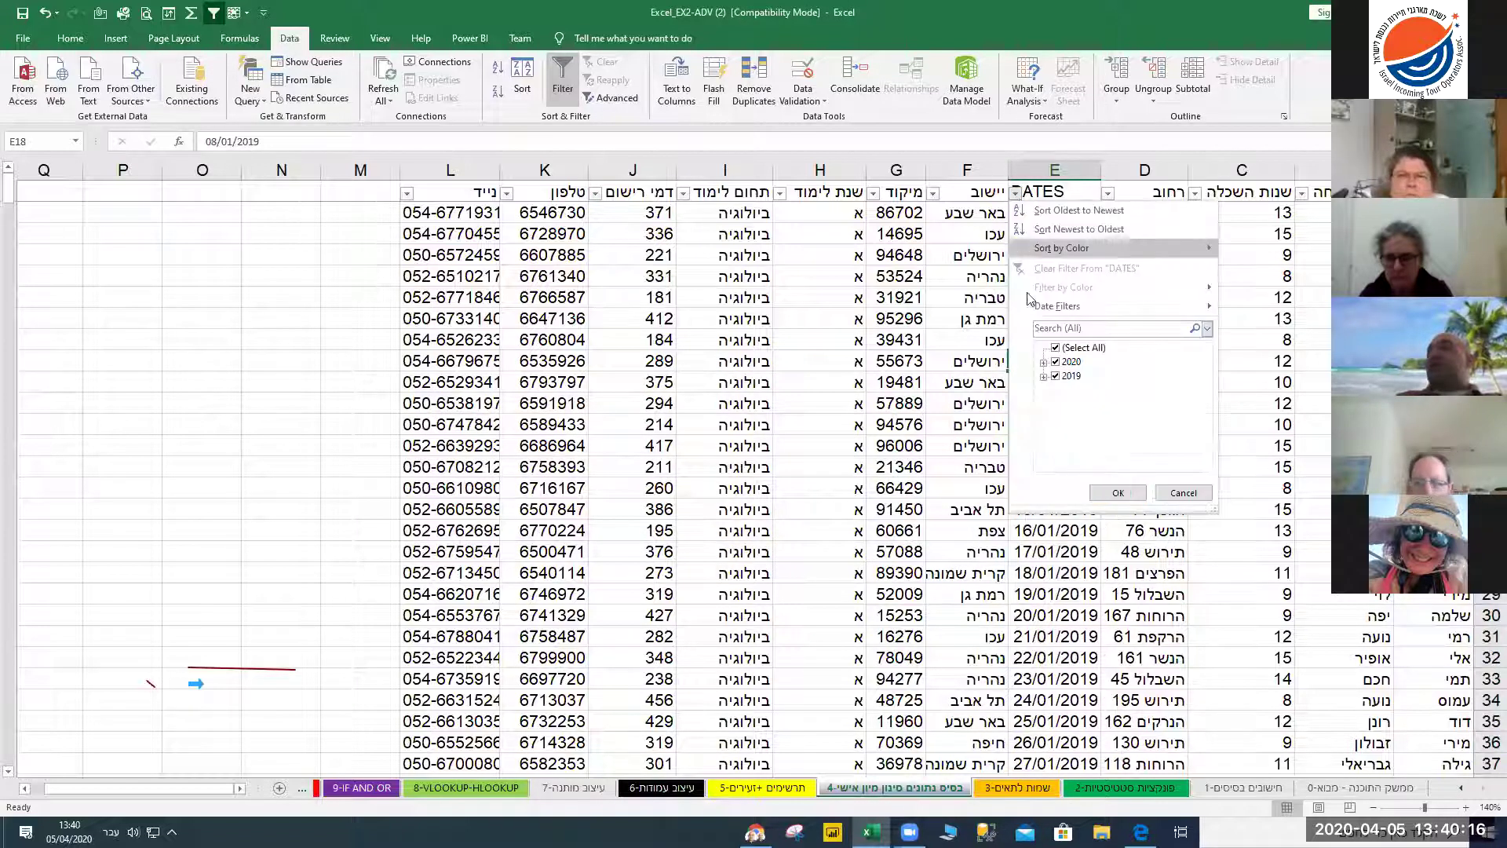
{"action": "left_click", "coordinate": [1043, 376]}
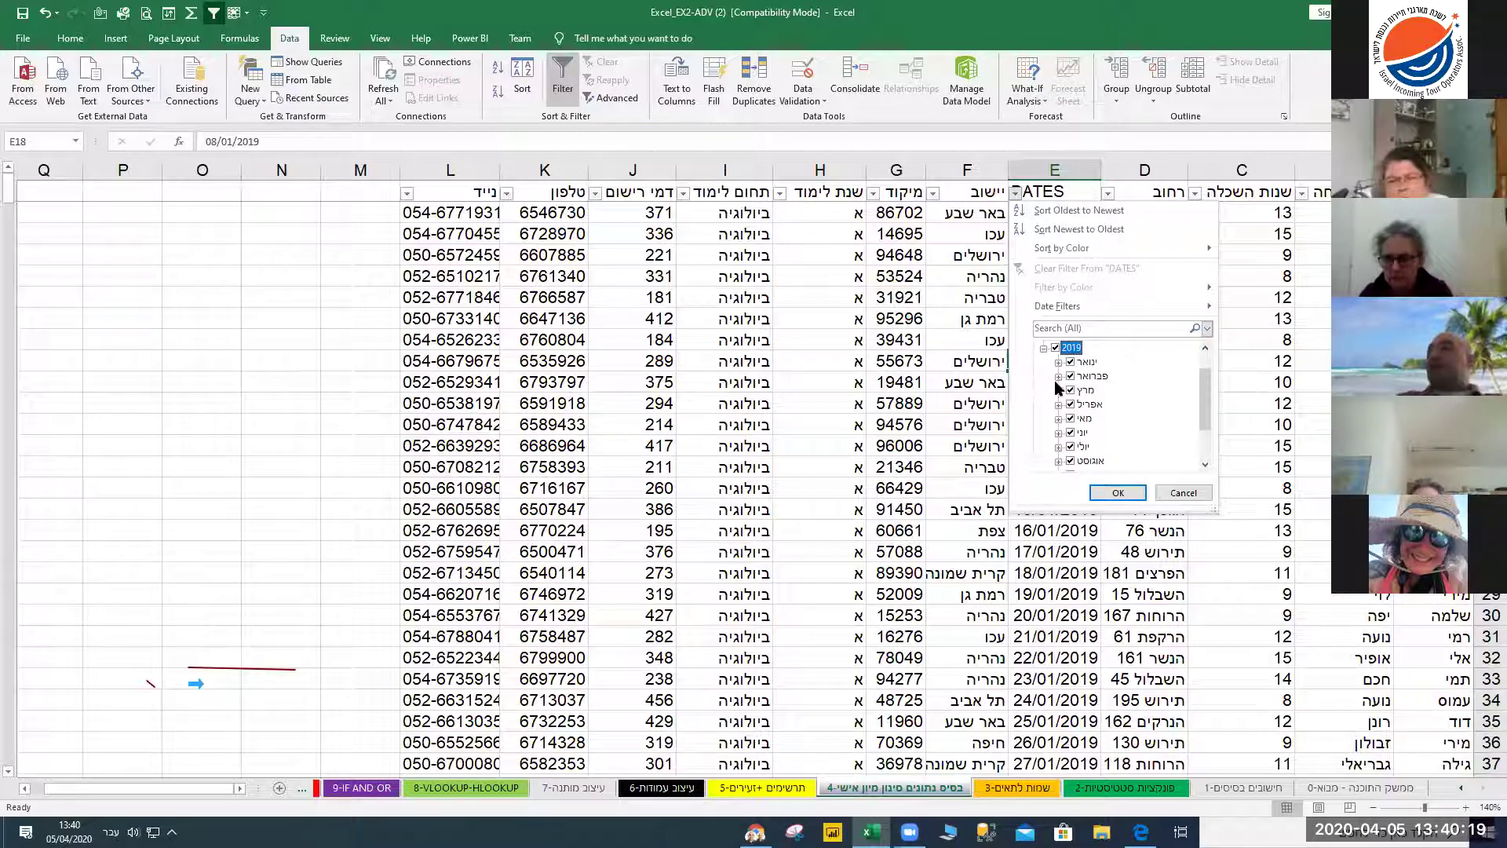
{"action": "left_click", "coordinate": [1055, 347]}
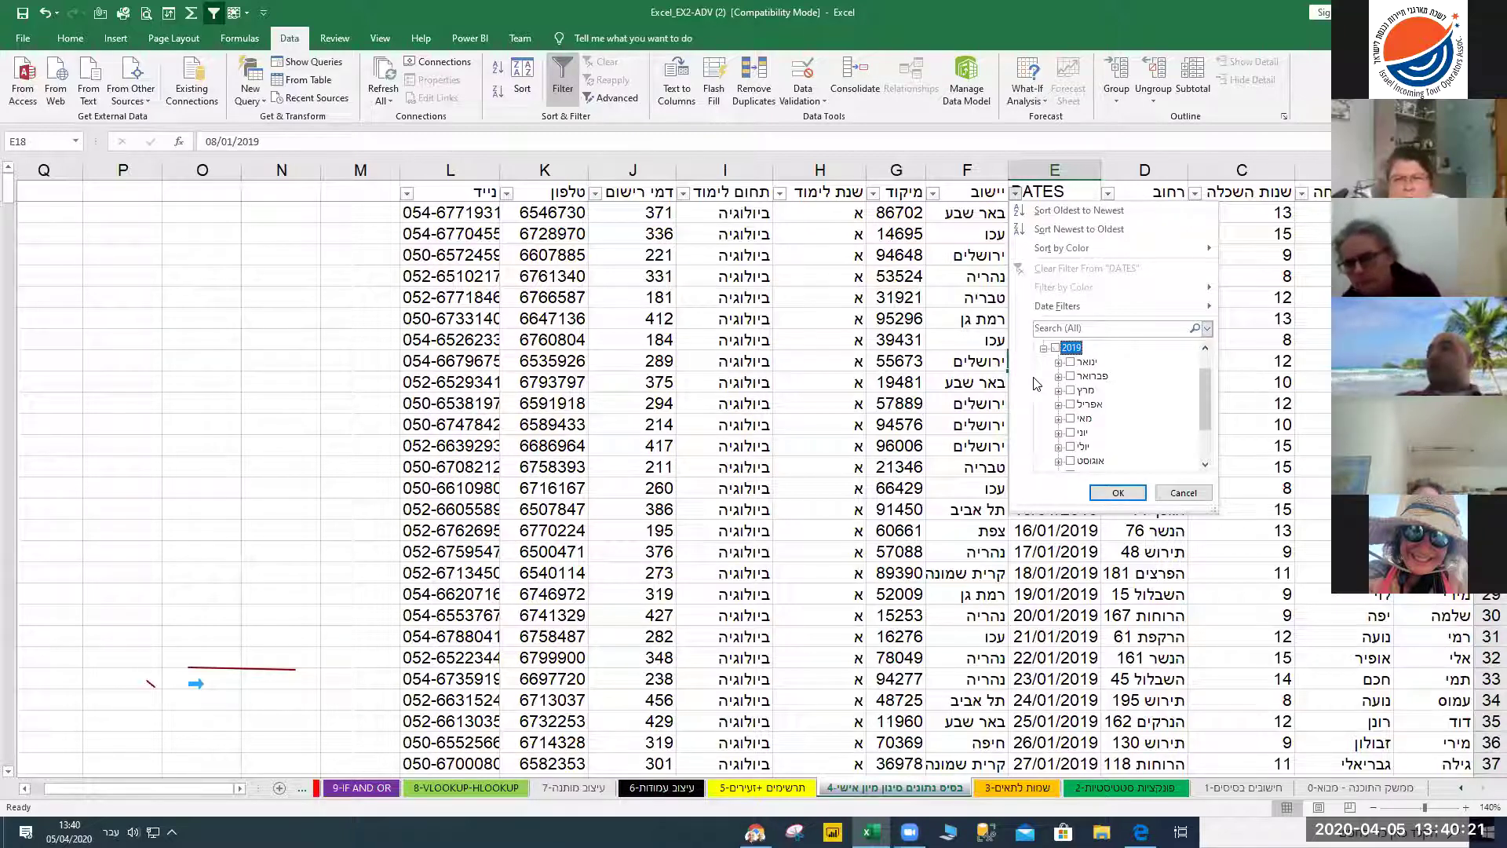
{"action": "left_click", "coordinate": [1070, 363]}
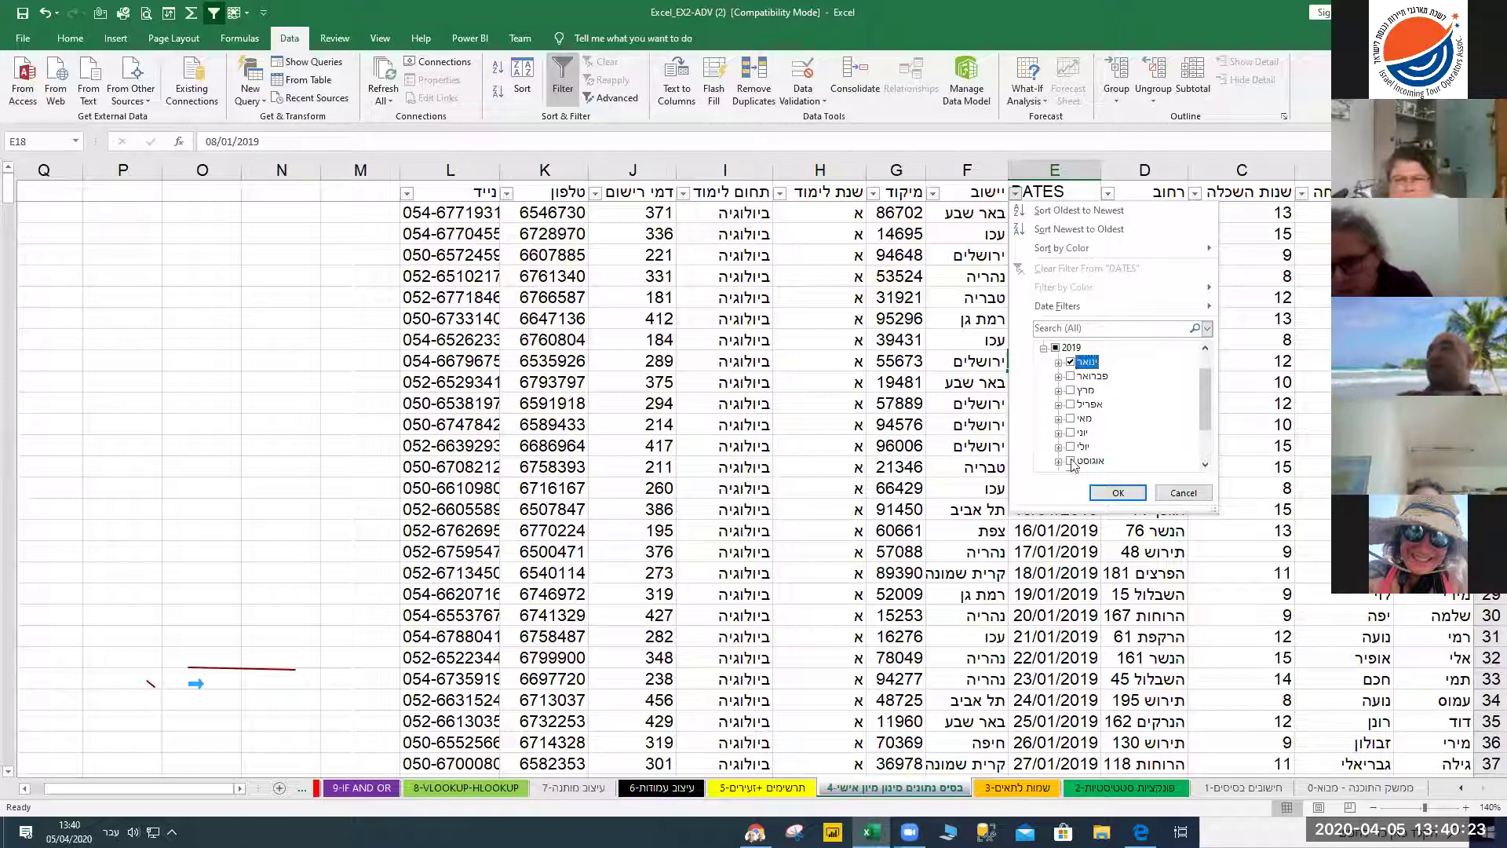
{"action": "left_click", "coordinate": [1113, 491]}
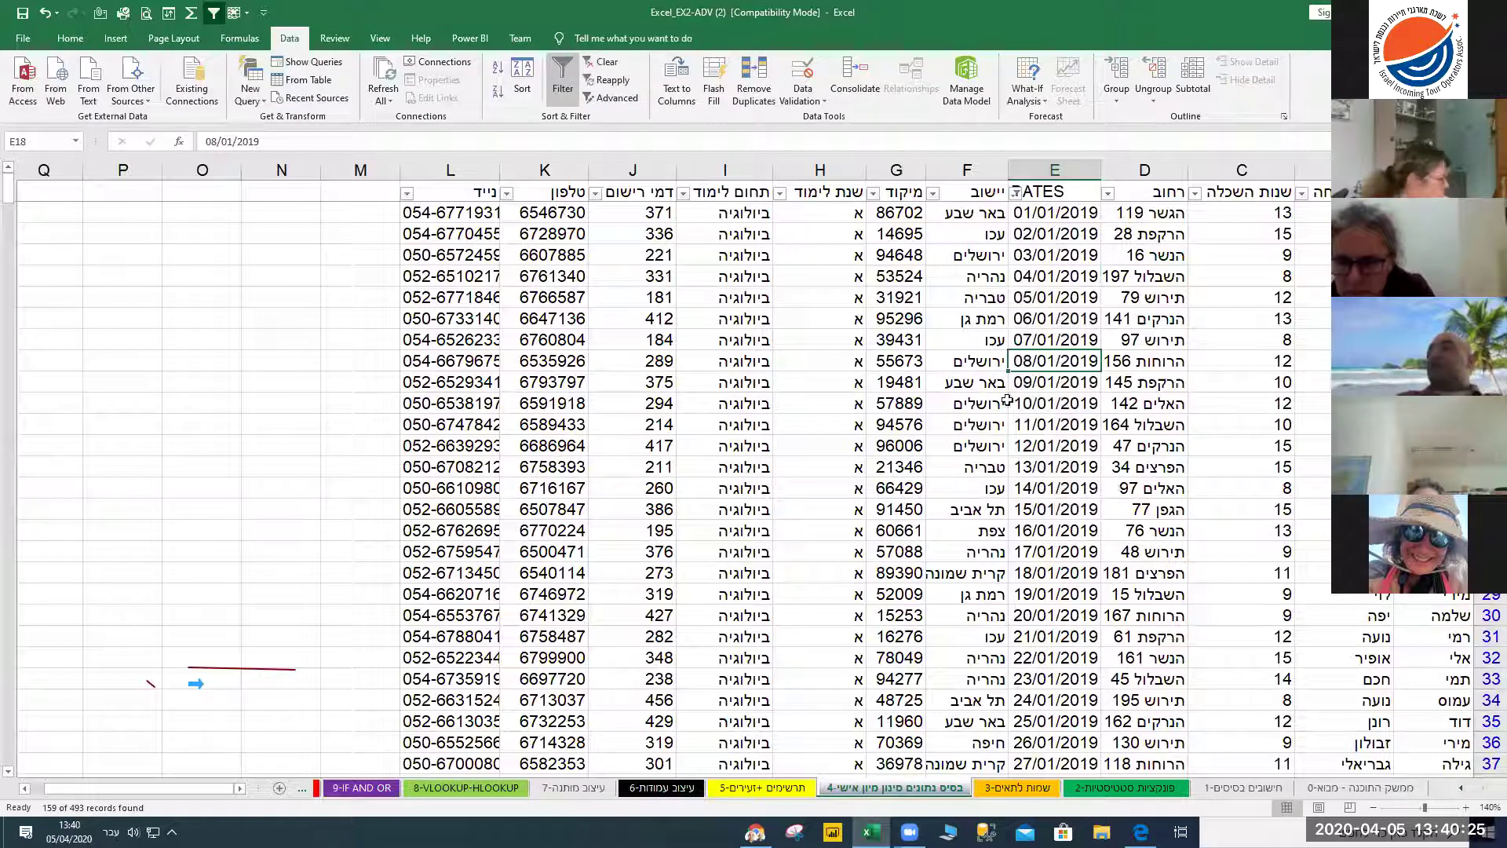
{"action": "left_click", "coordinate": [1015, 193]}
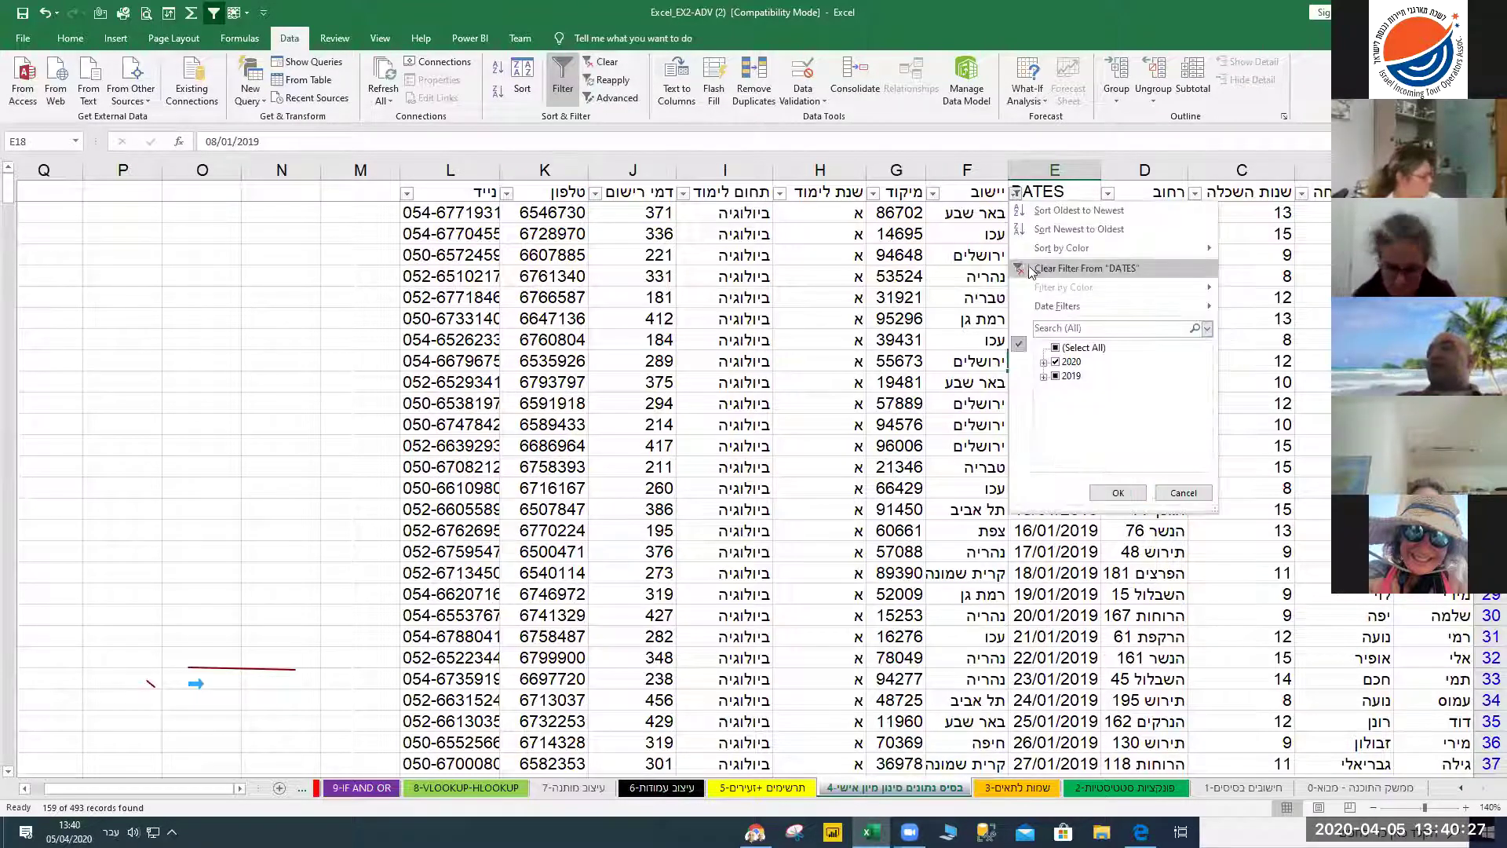
{"action": "left_click", "coordinate": [1072, 268]}
Review the list of date filter options for the DATES column without applying any
{"action": "left_click", "coordinate": [1040, 343]}
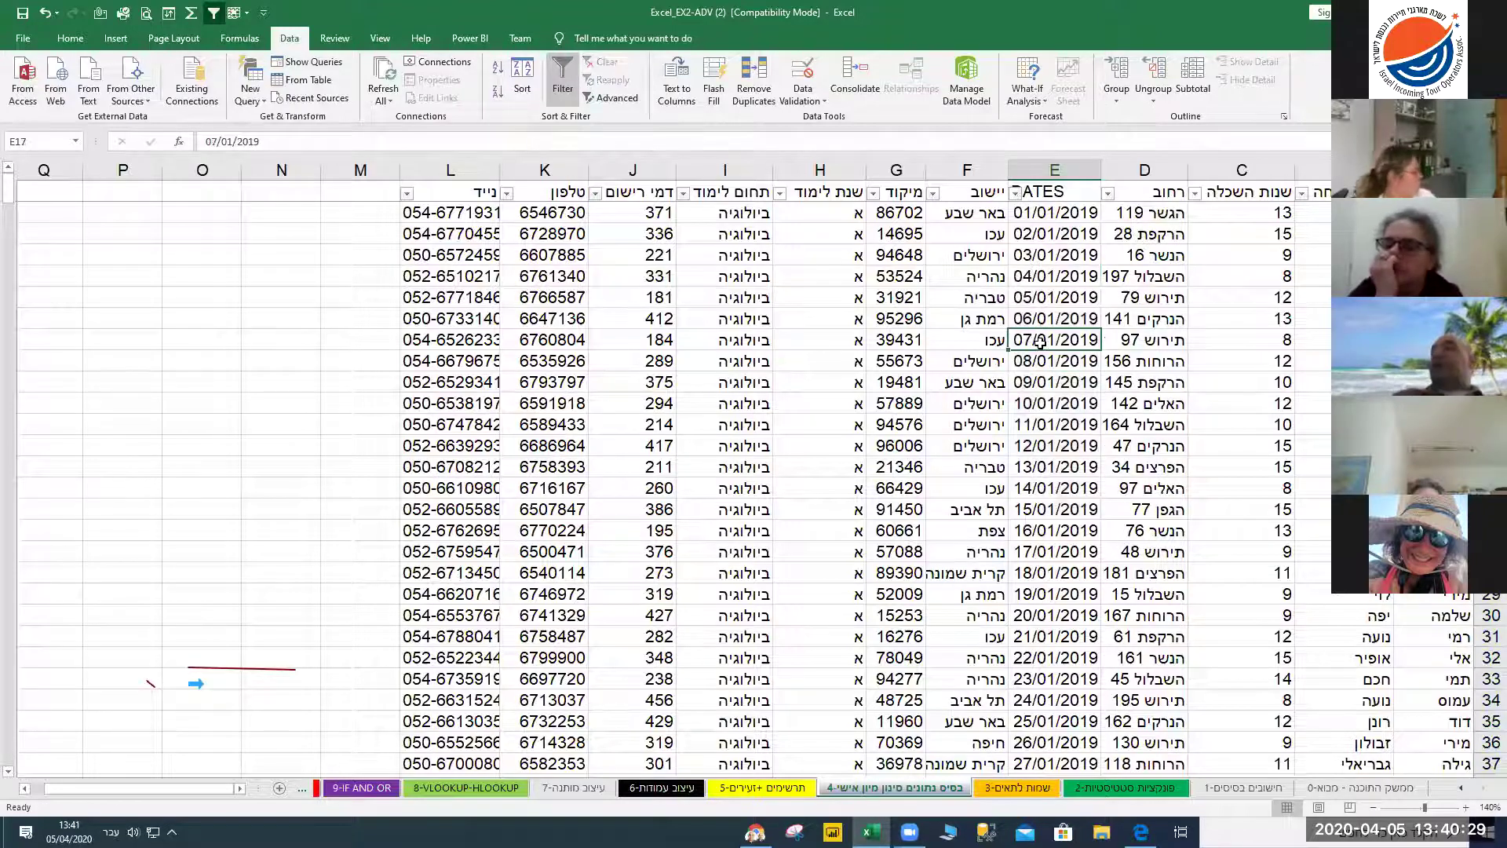
{"action": "left_click", "coordinate": [1015, 194]}
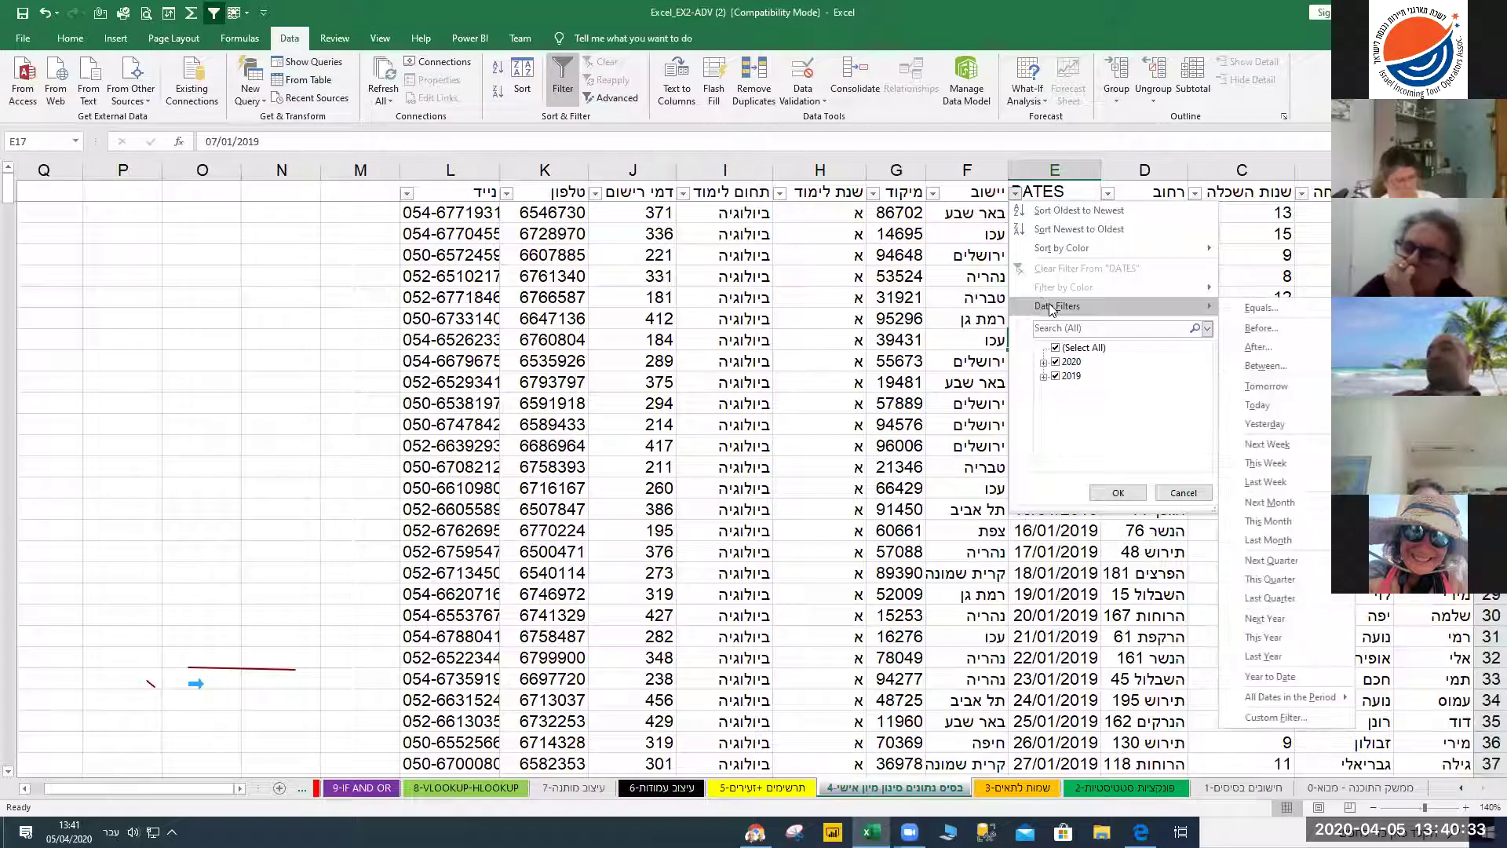
{"action": "left_click", "coordinate": [885, 384]}
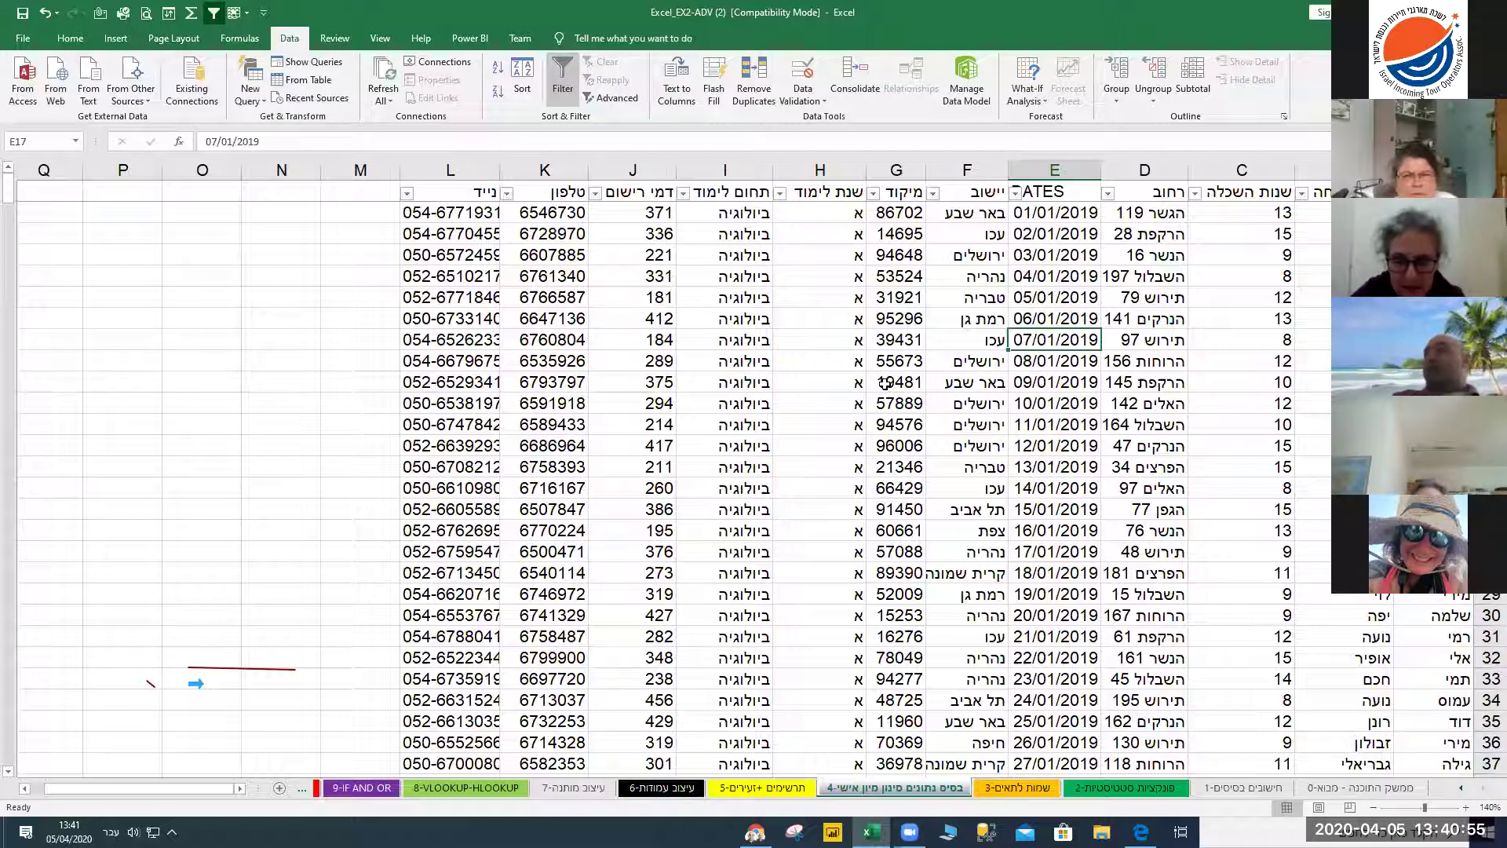
Apply a Begins With text filter for א to the שם פרטי column and look through the matching rows
{"action": "left_click", "coordinate": [1302, 192]}
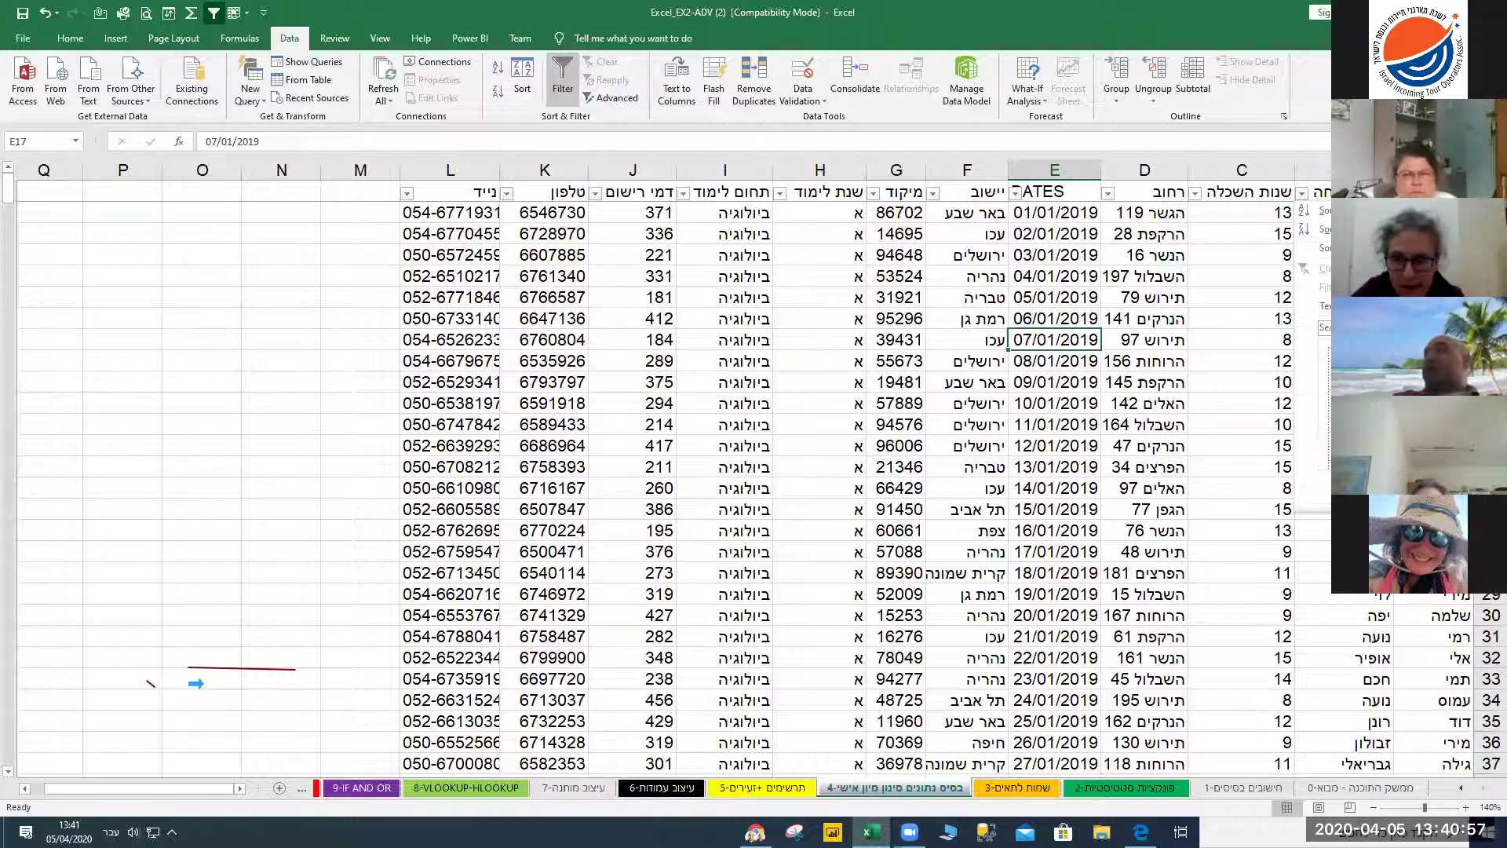
{"action": "mouse_move", "coordinate": [1323, 306]}
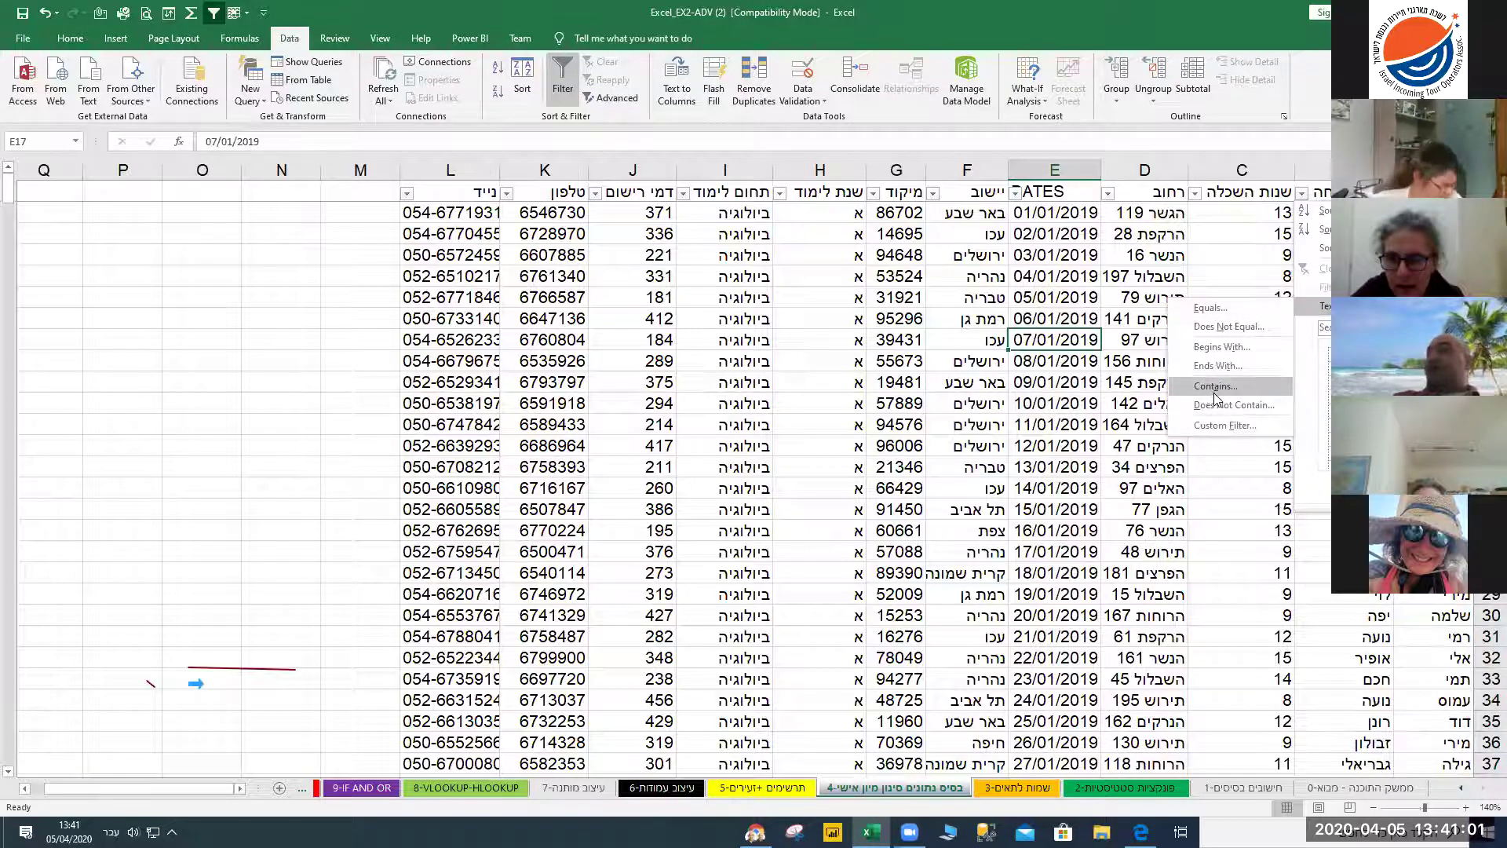
{"action": "left_click", "coordinate": [1204, 353]}
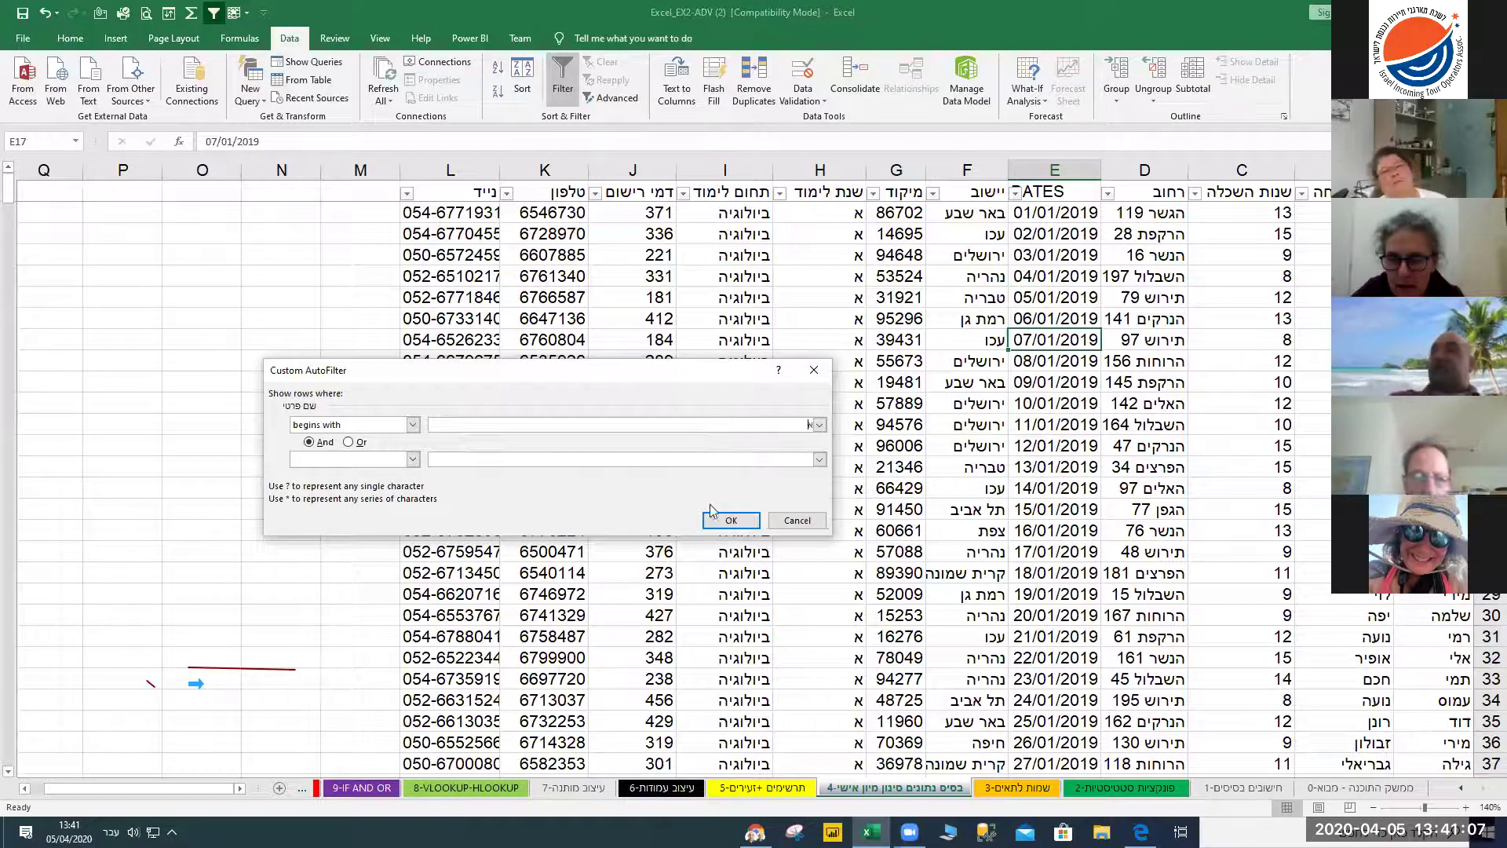
{"action": "left_click", "coordinate": [731, 521]}
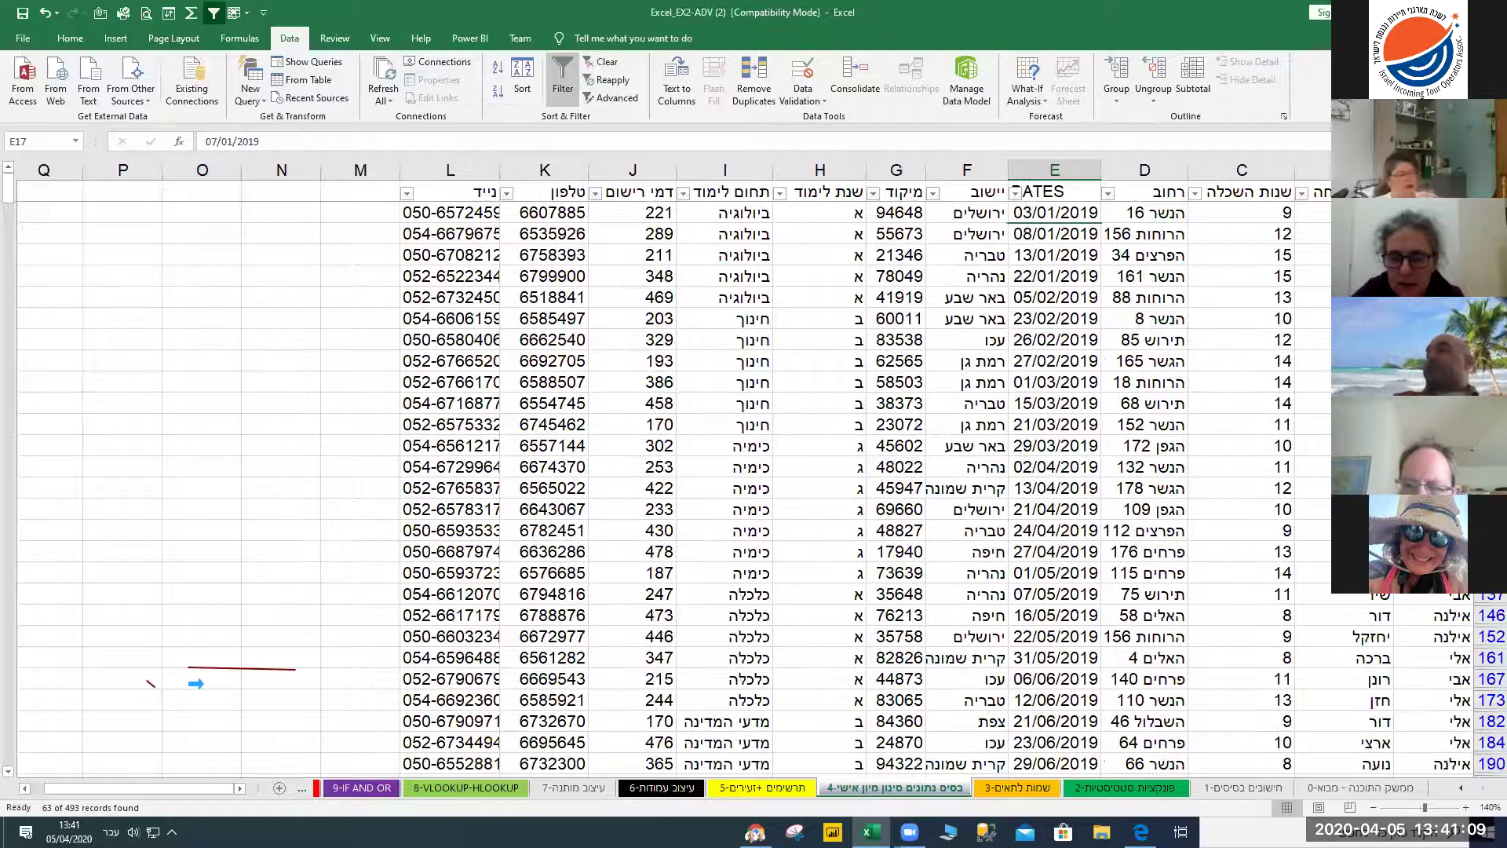
{"action": "scroll", "coordinate": [1447, 653], "scroll_direction": "down", "scroll_amount": 2}
{"action": "scroll", "coordinate": [1447, 654], "scroll_direction": "down", "scroll_amount": 2}
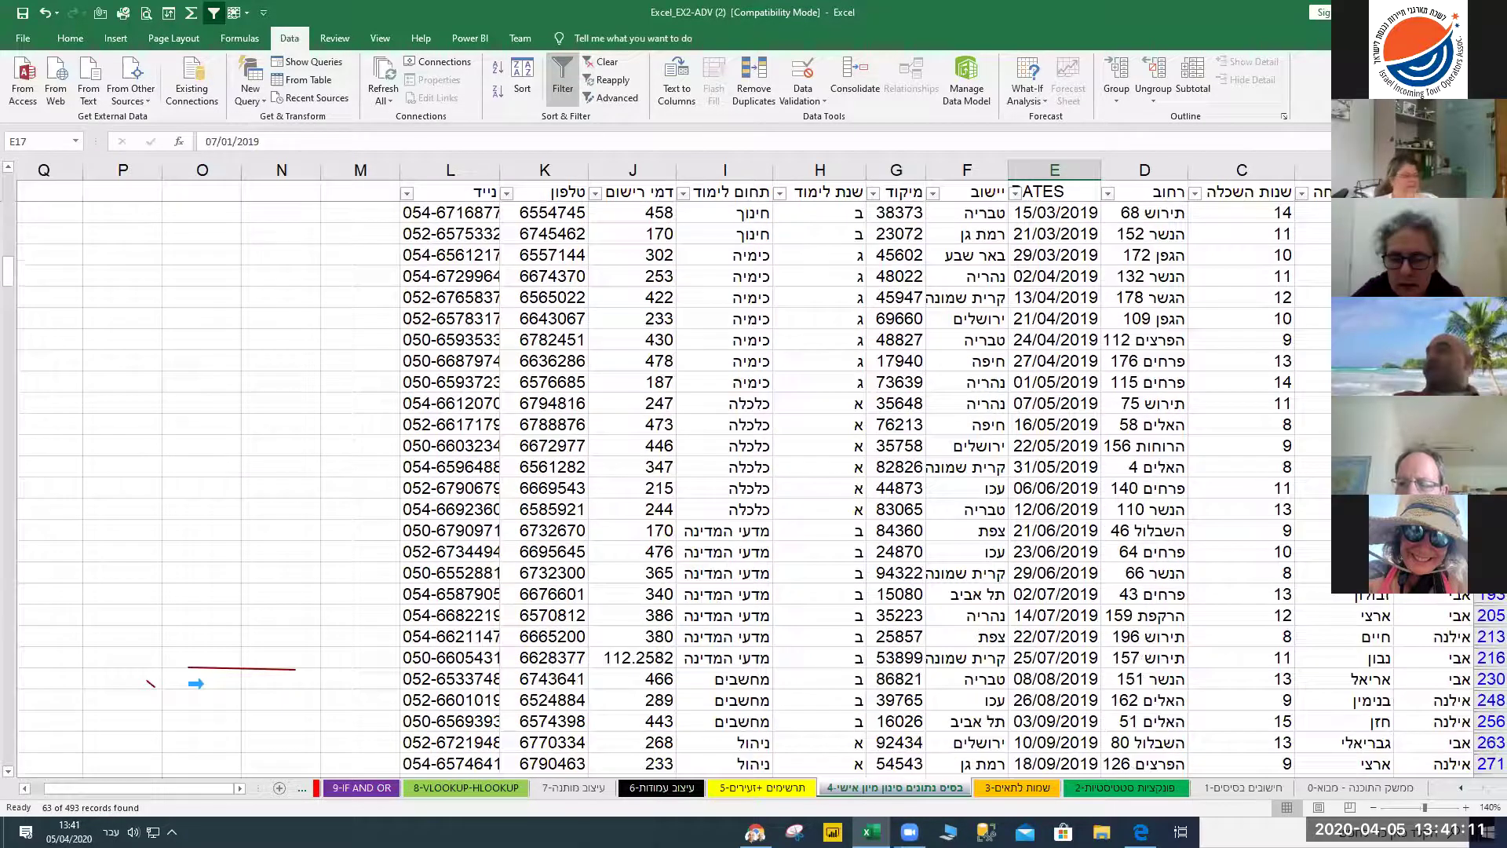
Review the comparison operators in the custom filter of the שם פרטי column, cancel it, and clear the active filter
{"action": "left_click", "coordinate": [1301, 193]}
{"action": "mouse_move", "coordinate": [1325, 305]}
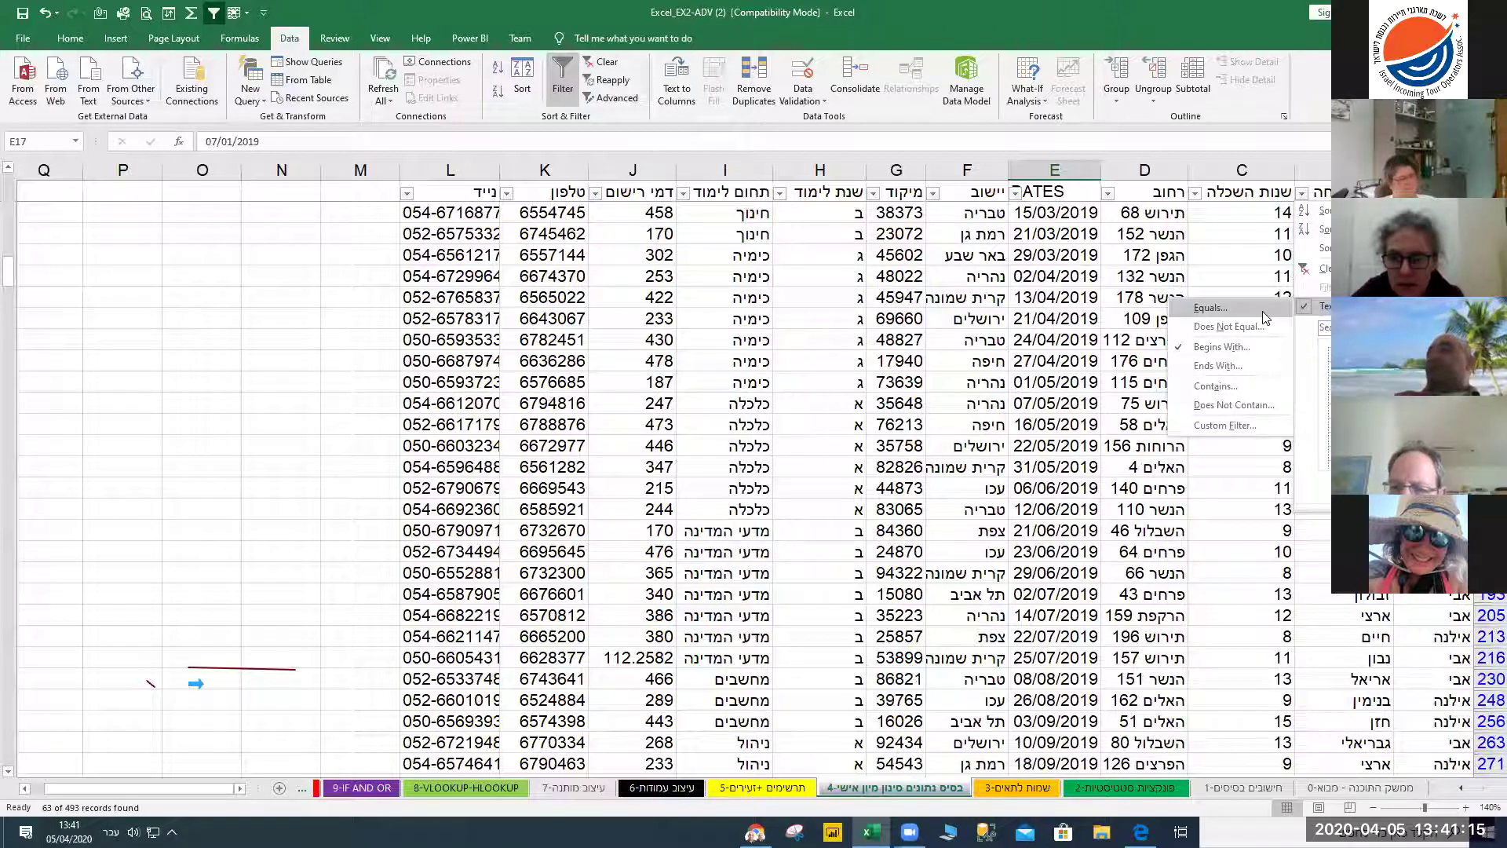
{"action": "left_click", "coordinate": [1224, 425]}
{"action": "left_click", "coordinate": [414, 429]}
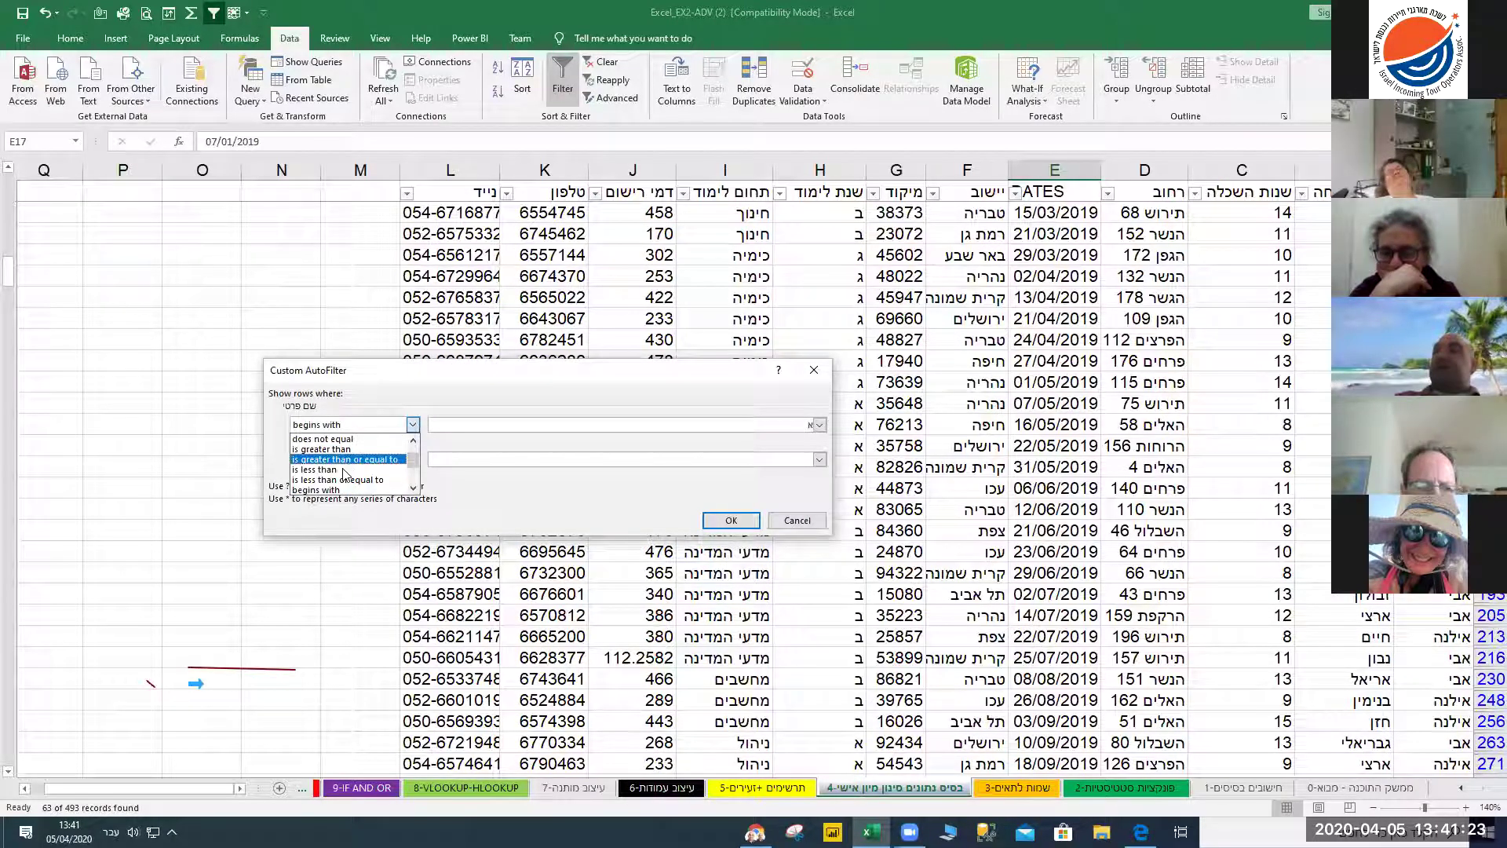
{"action": "scroll", "coordinate": [345, 471], "scroll_direction": "down", "scroll_amount": 2}
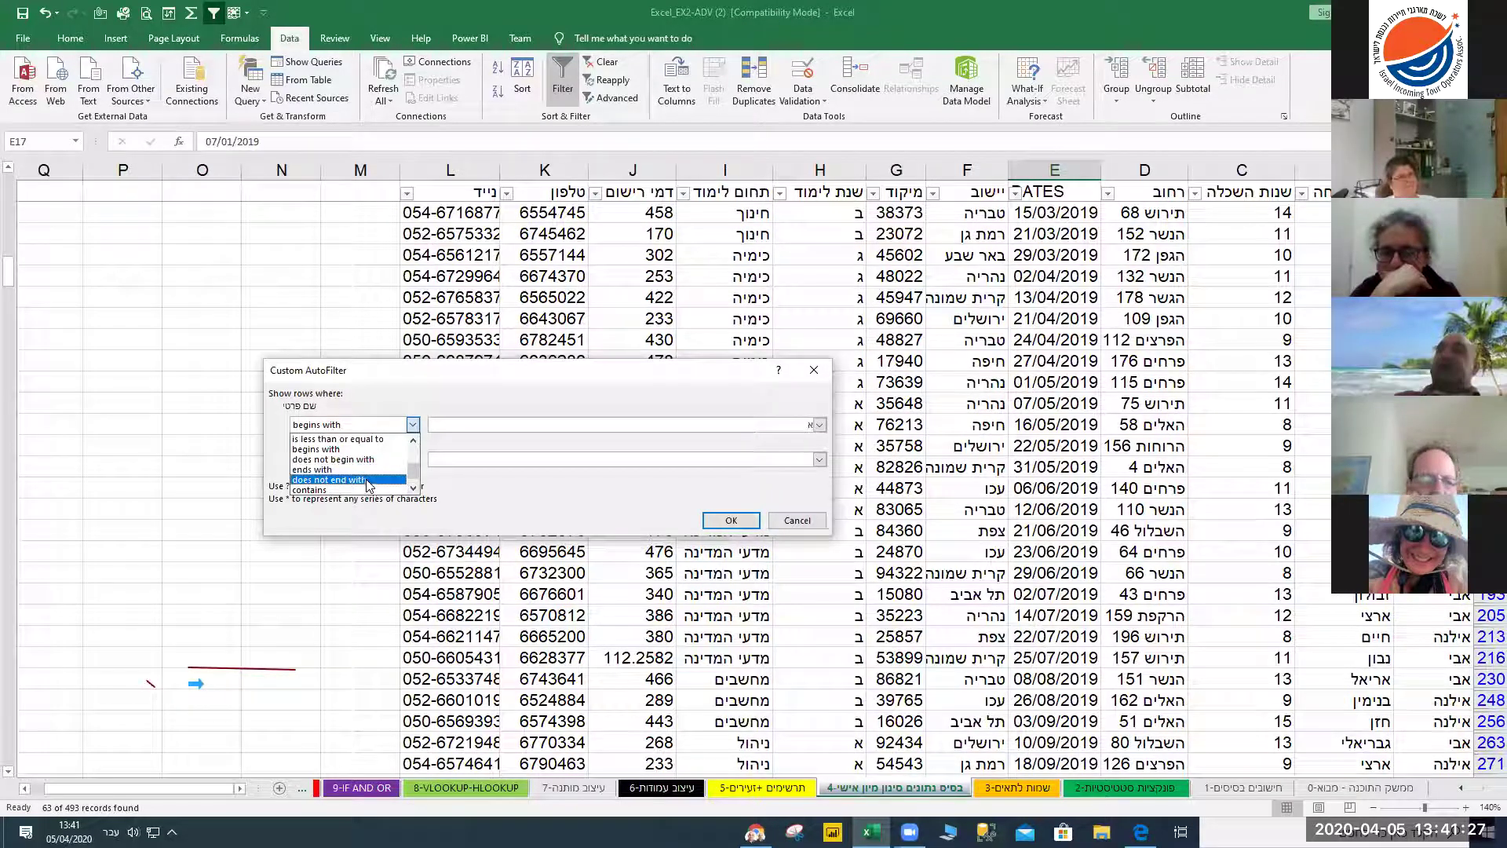
{"action": "left_click", "coordinate": [413, 488]}
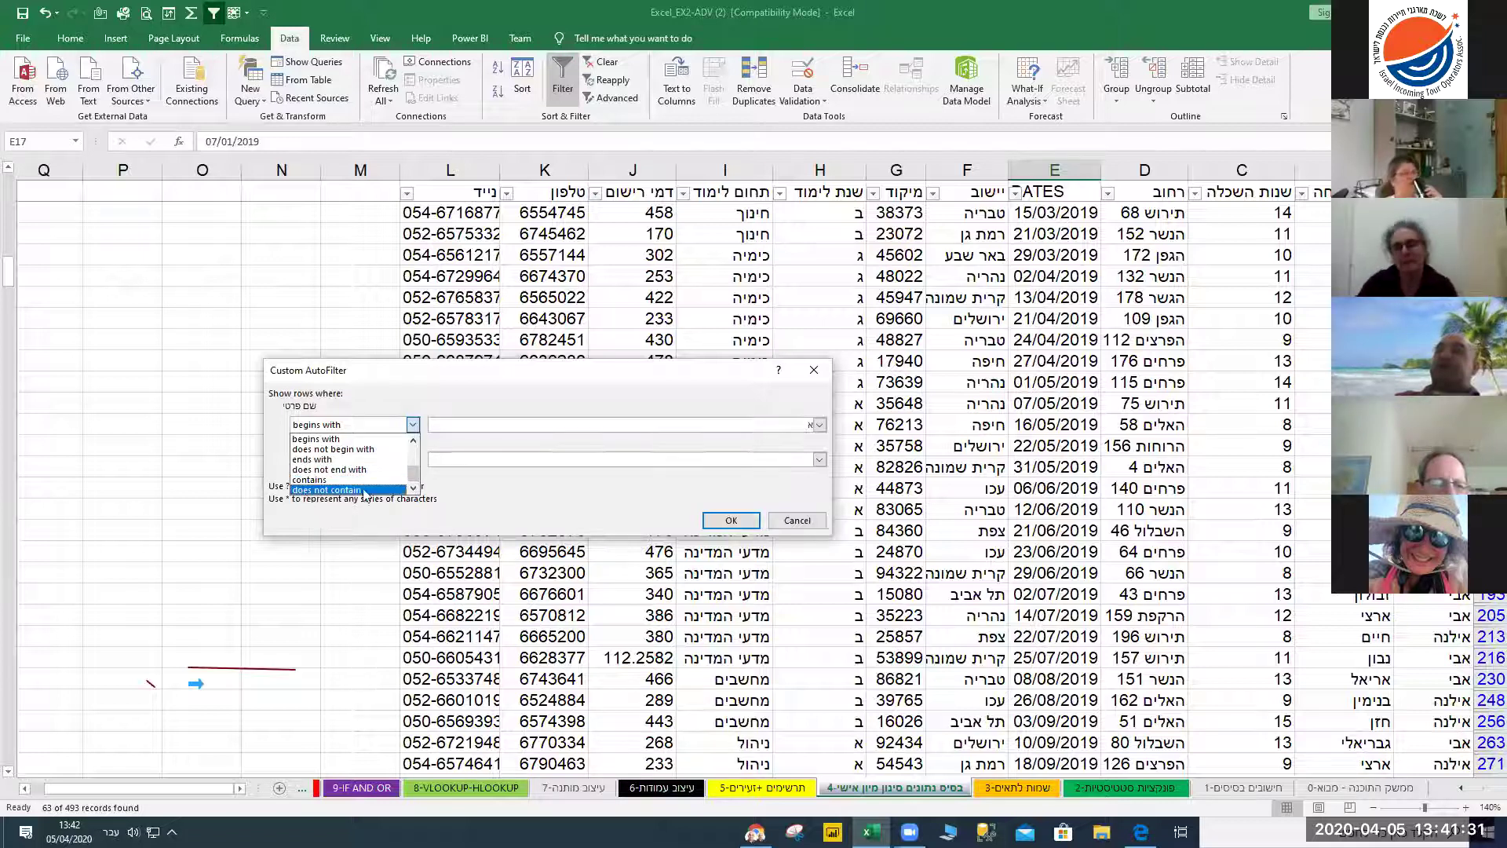
{"action": "left_click", "coordinate": [471, 375]}
{"action": "left_click", "coordinate": [785, 520]}
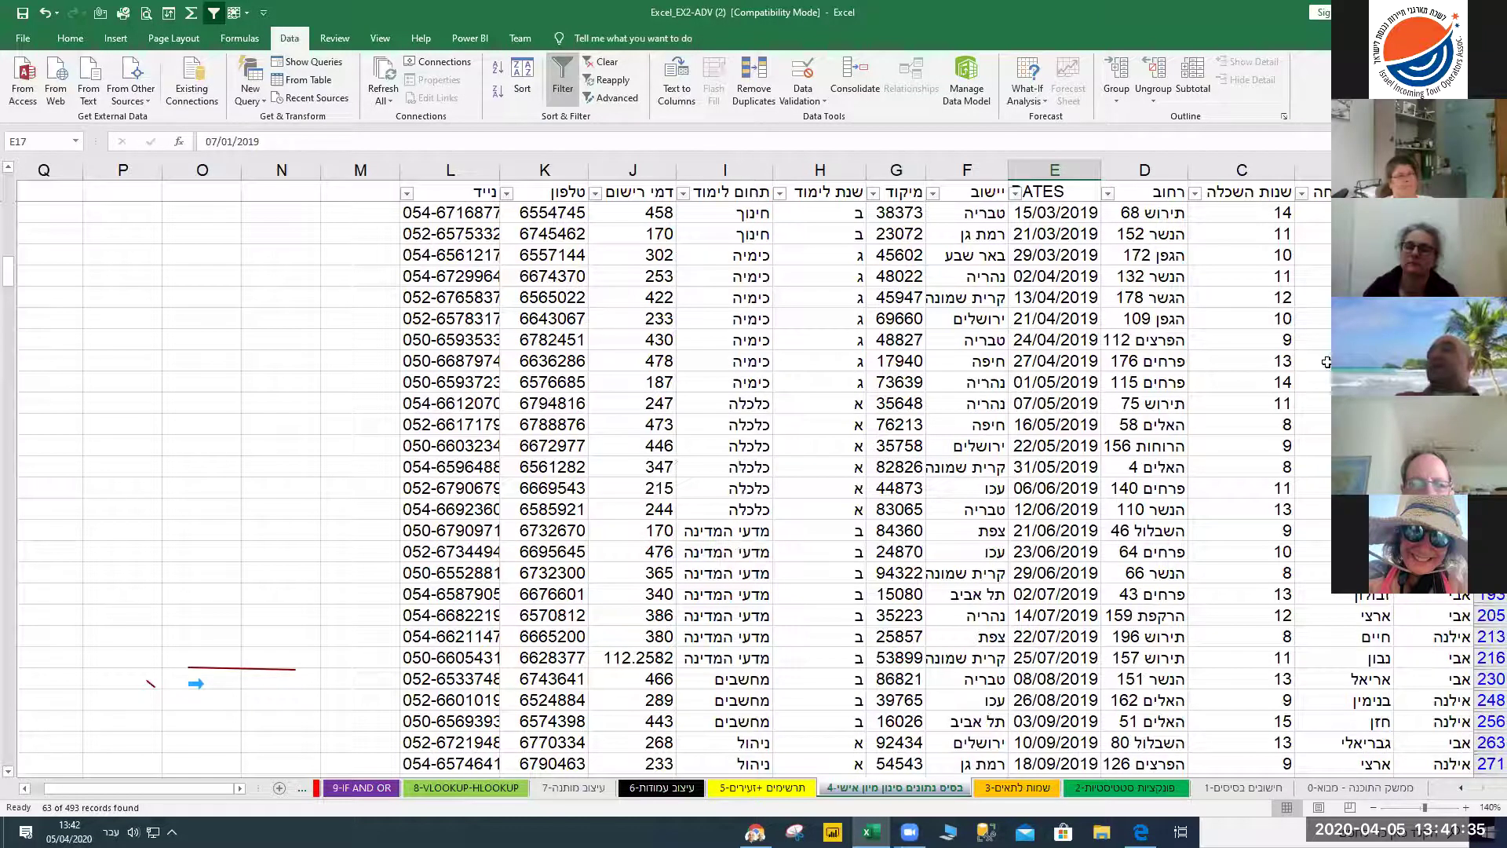
{"action": "left_click", "coordinate": [603, 62]}
{"action": "left_click", "coordinate": [934, 193]}
{"action": "left_click", "coordinate": [975, 347]}
{"action": "left_click", "coordinate": [1099, 491]}
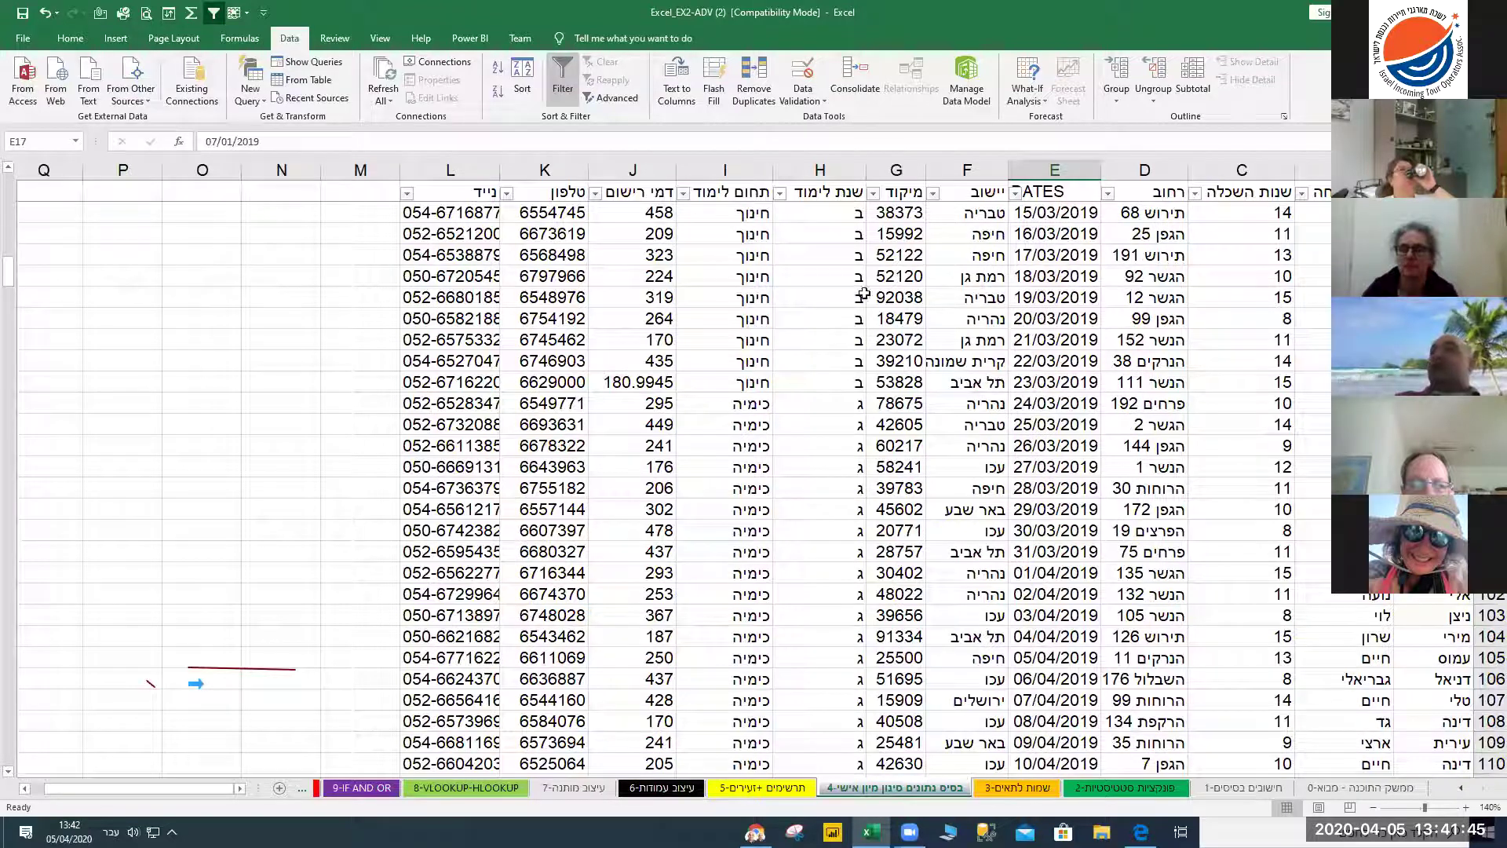
Filter the יישוב column to show only באר שבע, and clear the filter again
{"action": "left_click", "coordinate": [933, 193]}
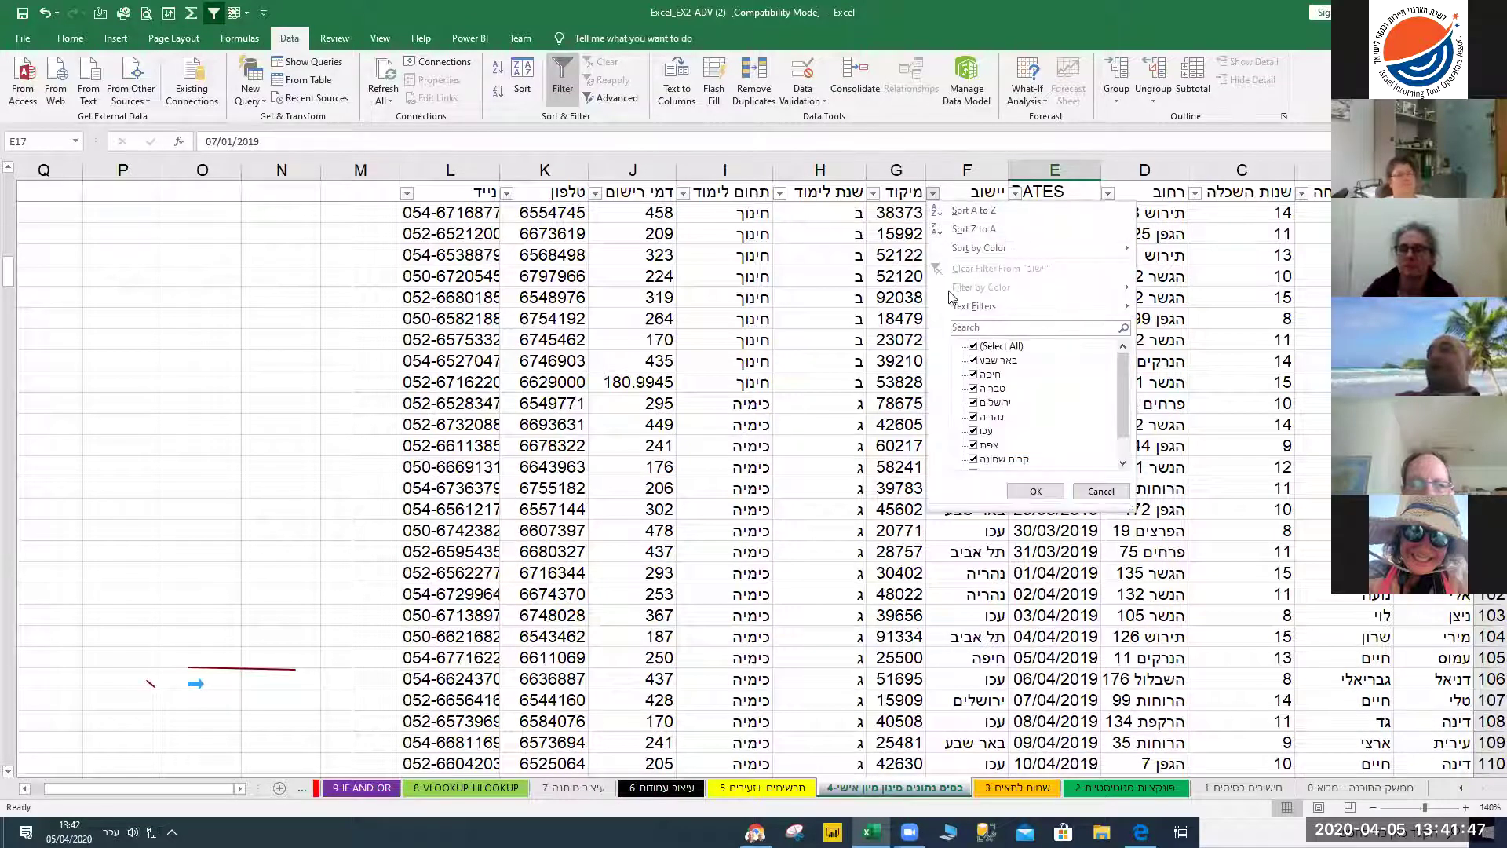
{"action": "left_click", "coordinate": [973, 346]}
{"action": "left_click", "coordinate": [974, 360]}
{"action": "left_click", "coordinate": [1034, 491]}
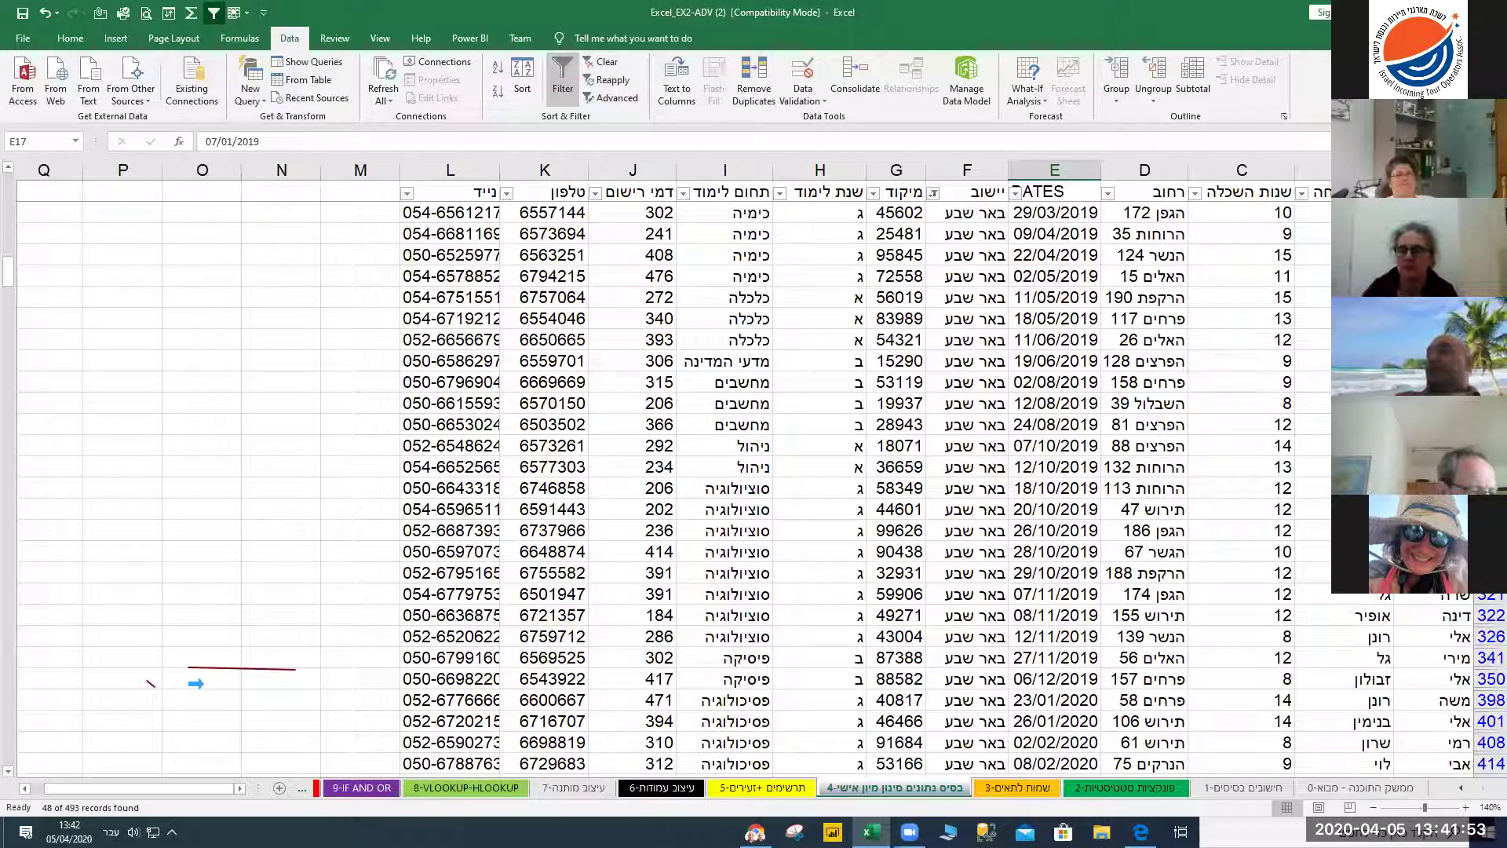
{"action": "left_click", "coordinate": [603, 63]}
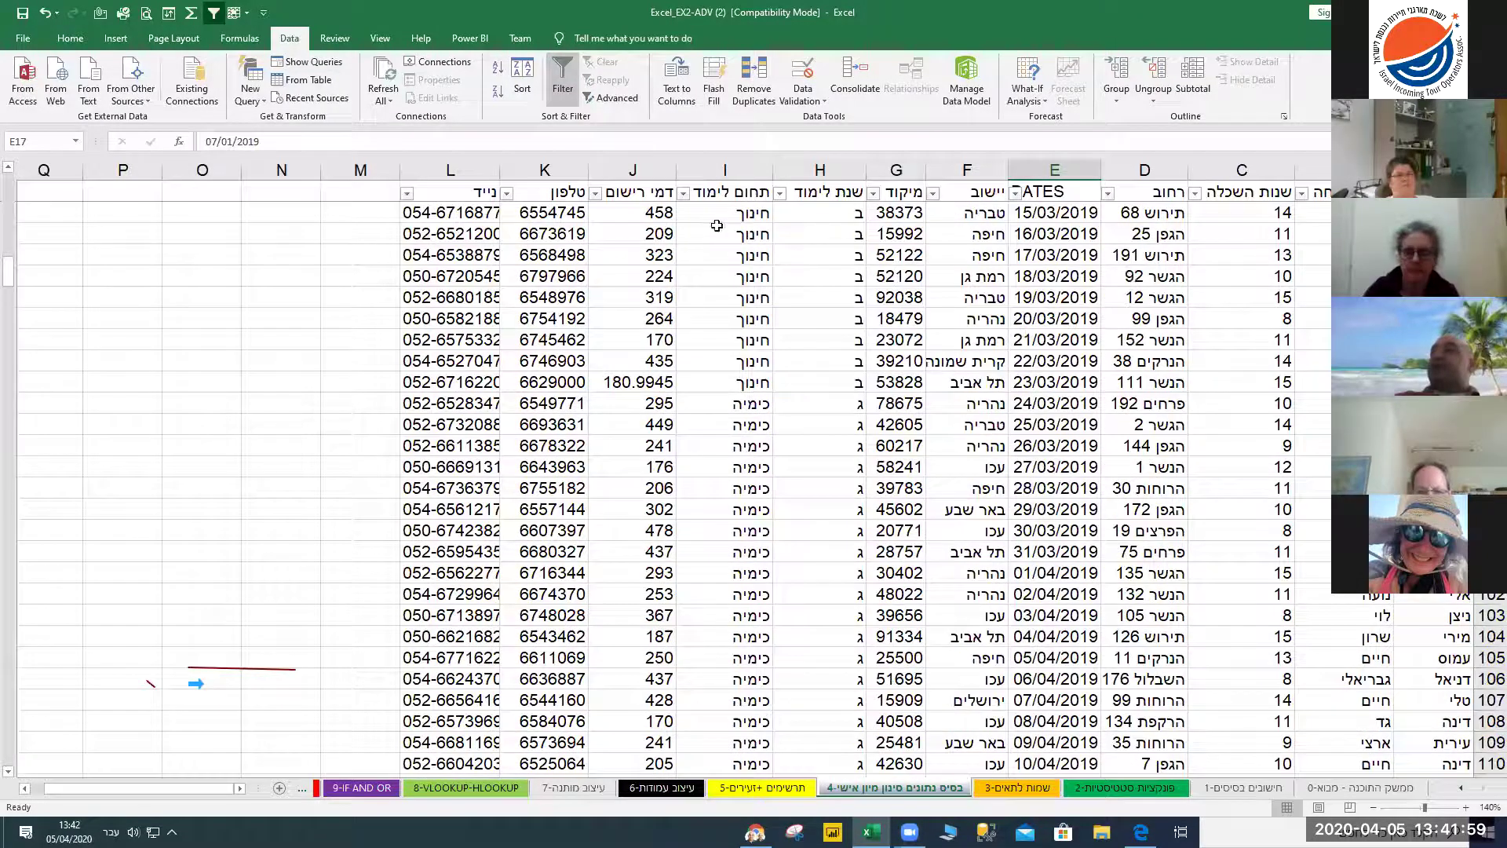
Filter the יישוב column to show only the students from טבריה
{"action": "left_click", "coordinate": [855, 297]}
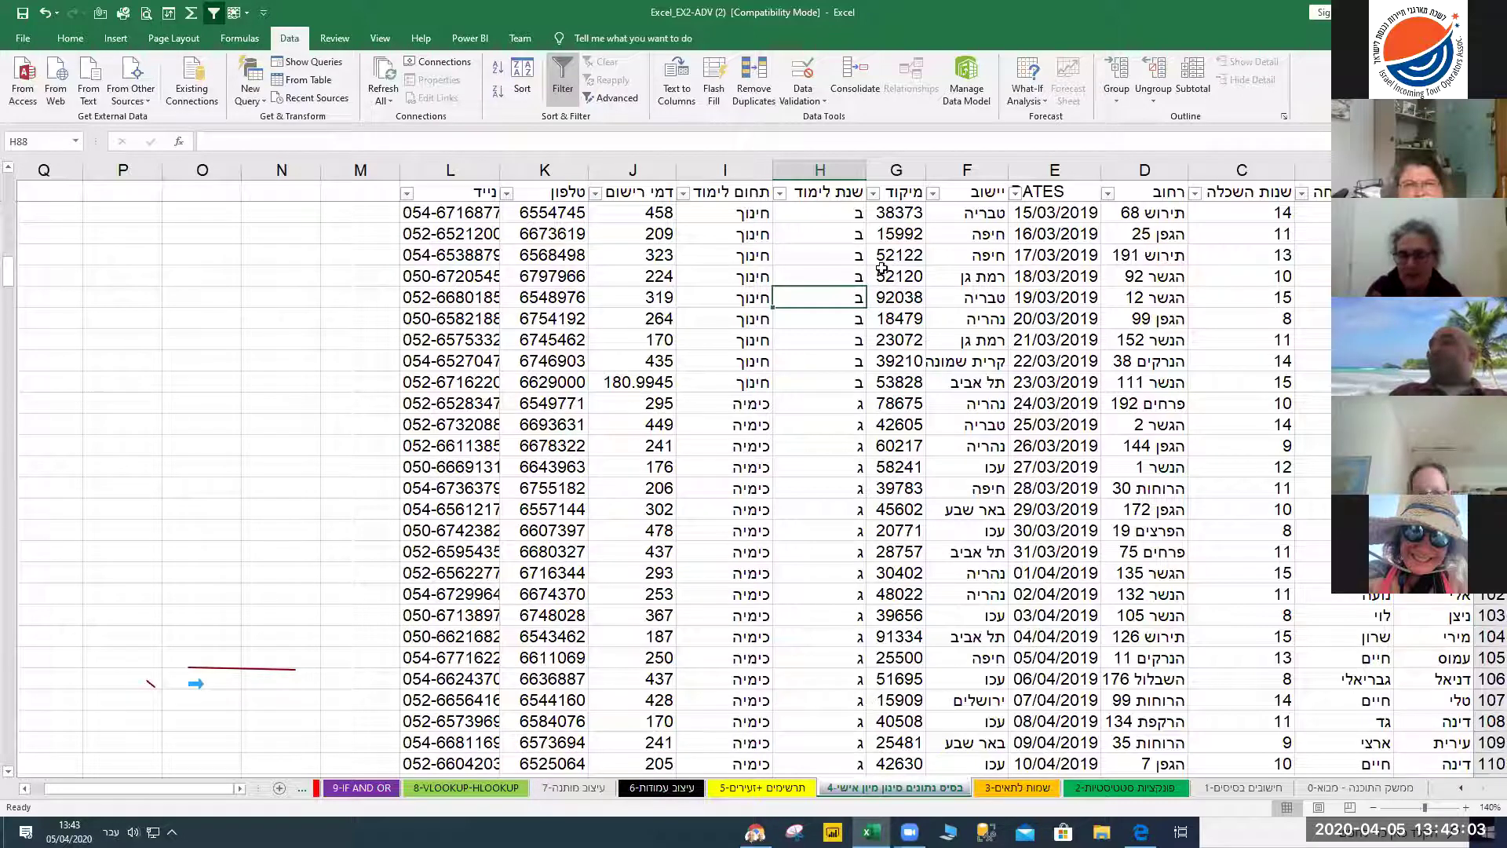
{"action": "left_click", "coordinate": [931, 194]}
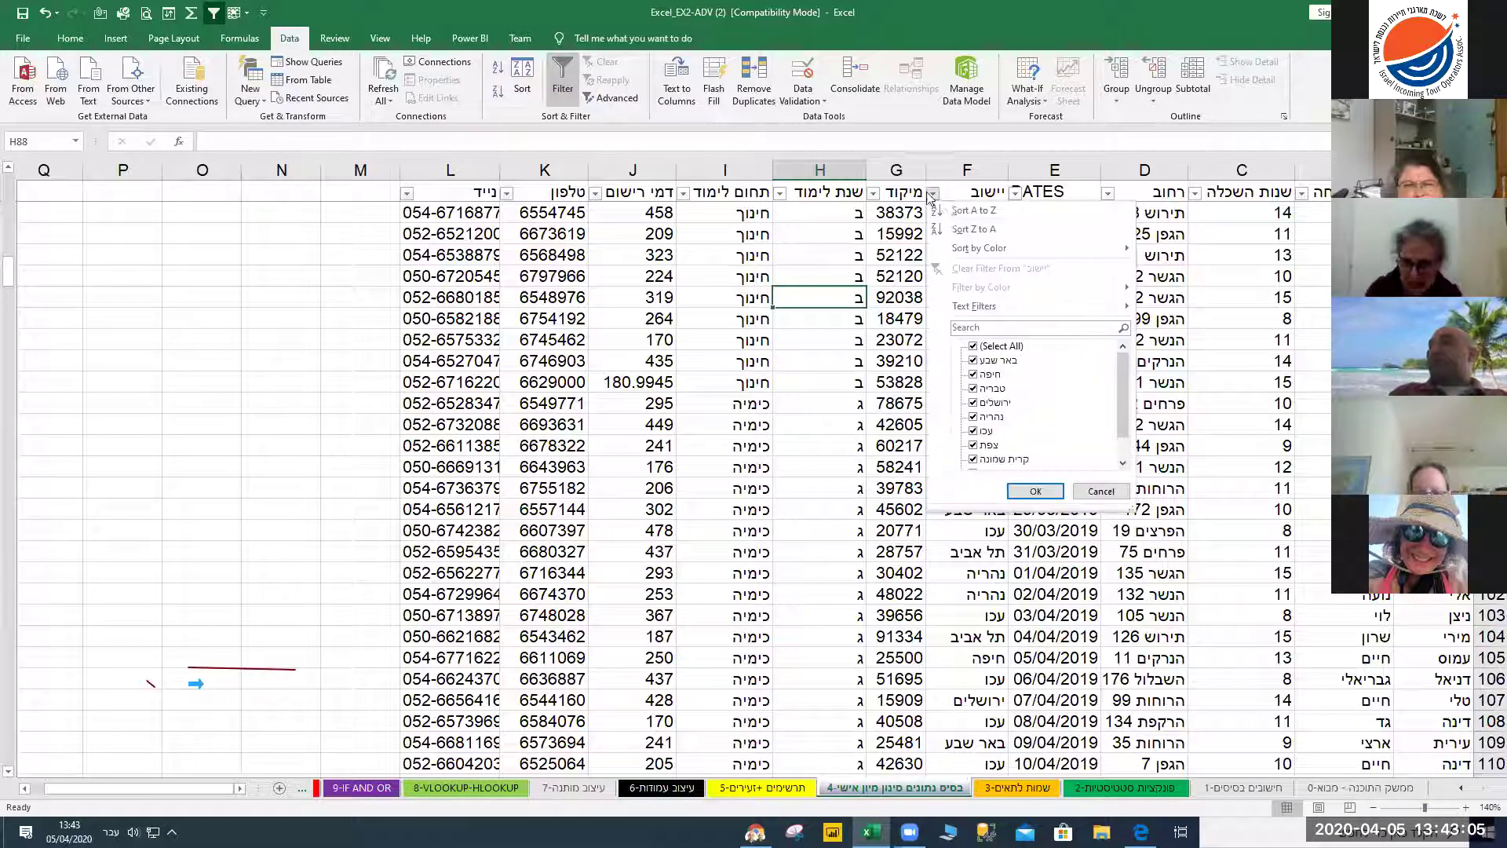
{"action": "left_click", "coordinate": [973, 346]}
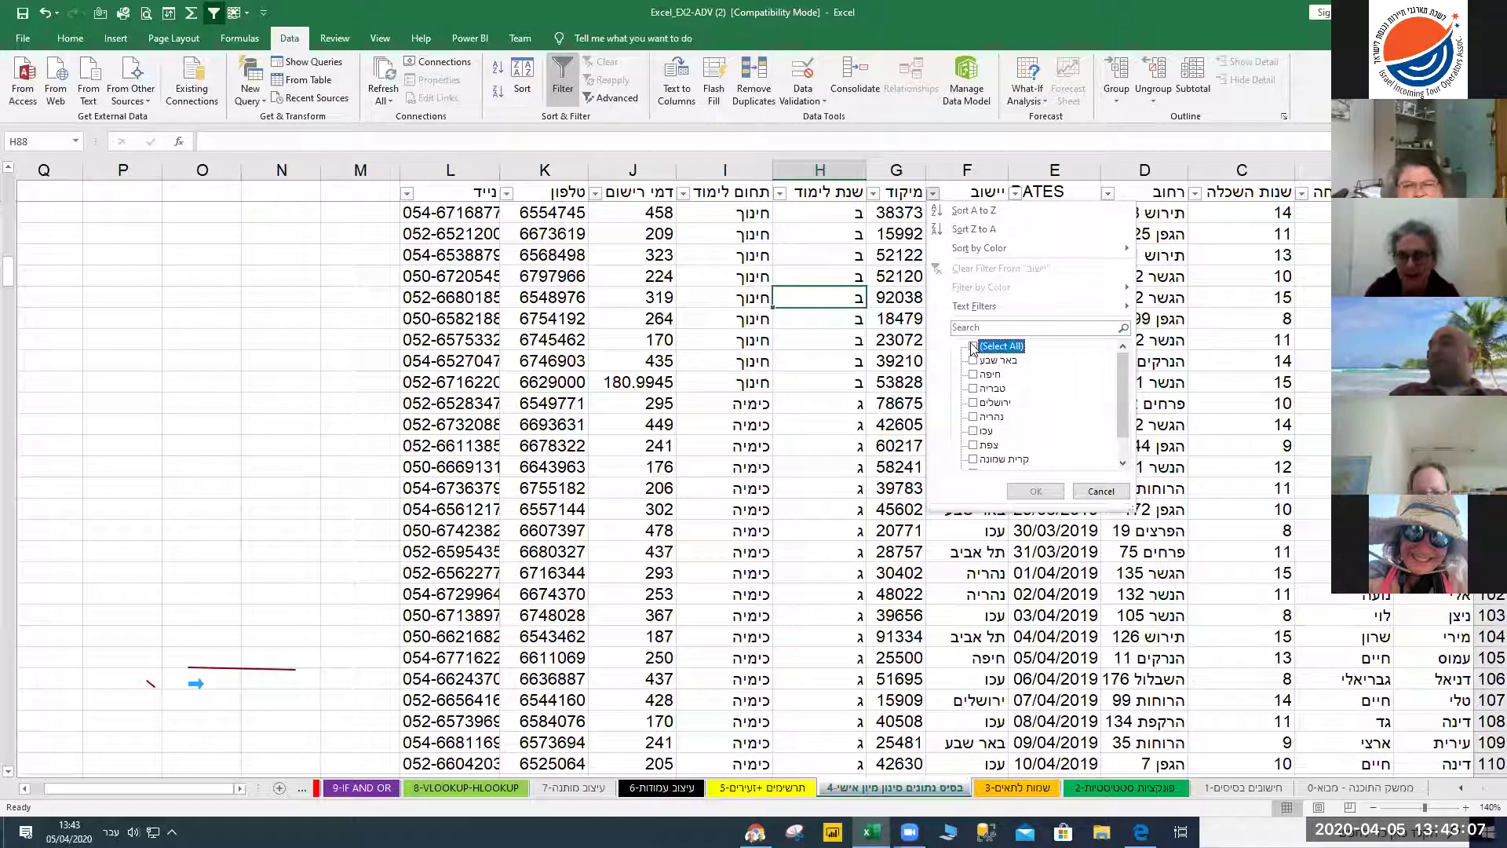
{"action": "left_click", "coordinate": [973, 389]}
{"action": "left_click", "coordinate": [1035, 491]}
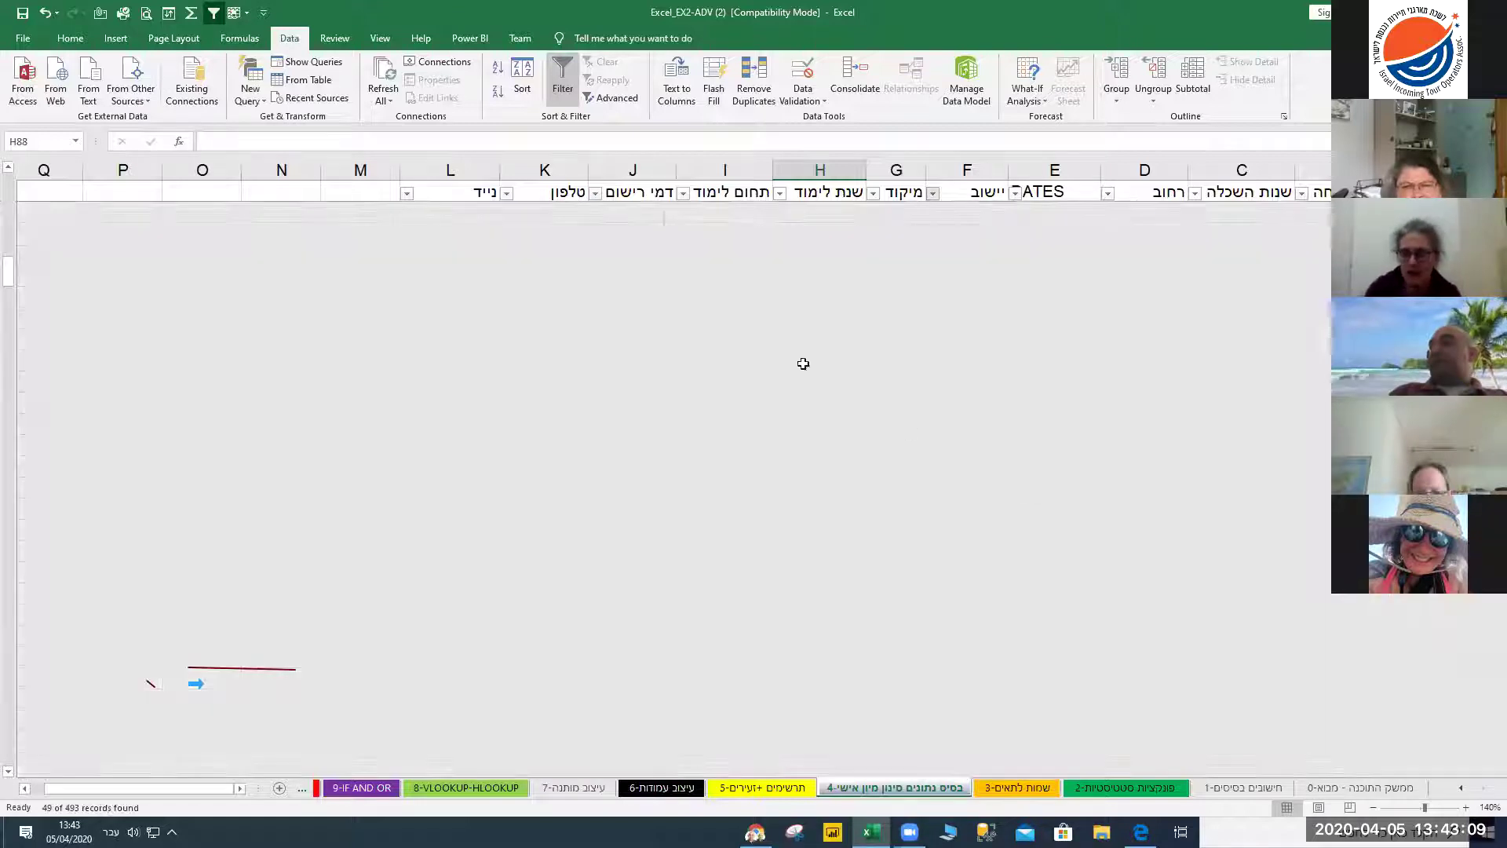
Narrow the filtered list further to students whose תחום לימוד is חינוך and bring the remaining rows into view
{"action": "left_click", "coordinate": [683, 195]}
{"action": "left_click", "coordinate": [723, 346]}
{"action": "left_click", "coordinate": [723, 374]}
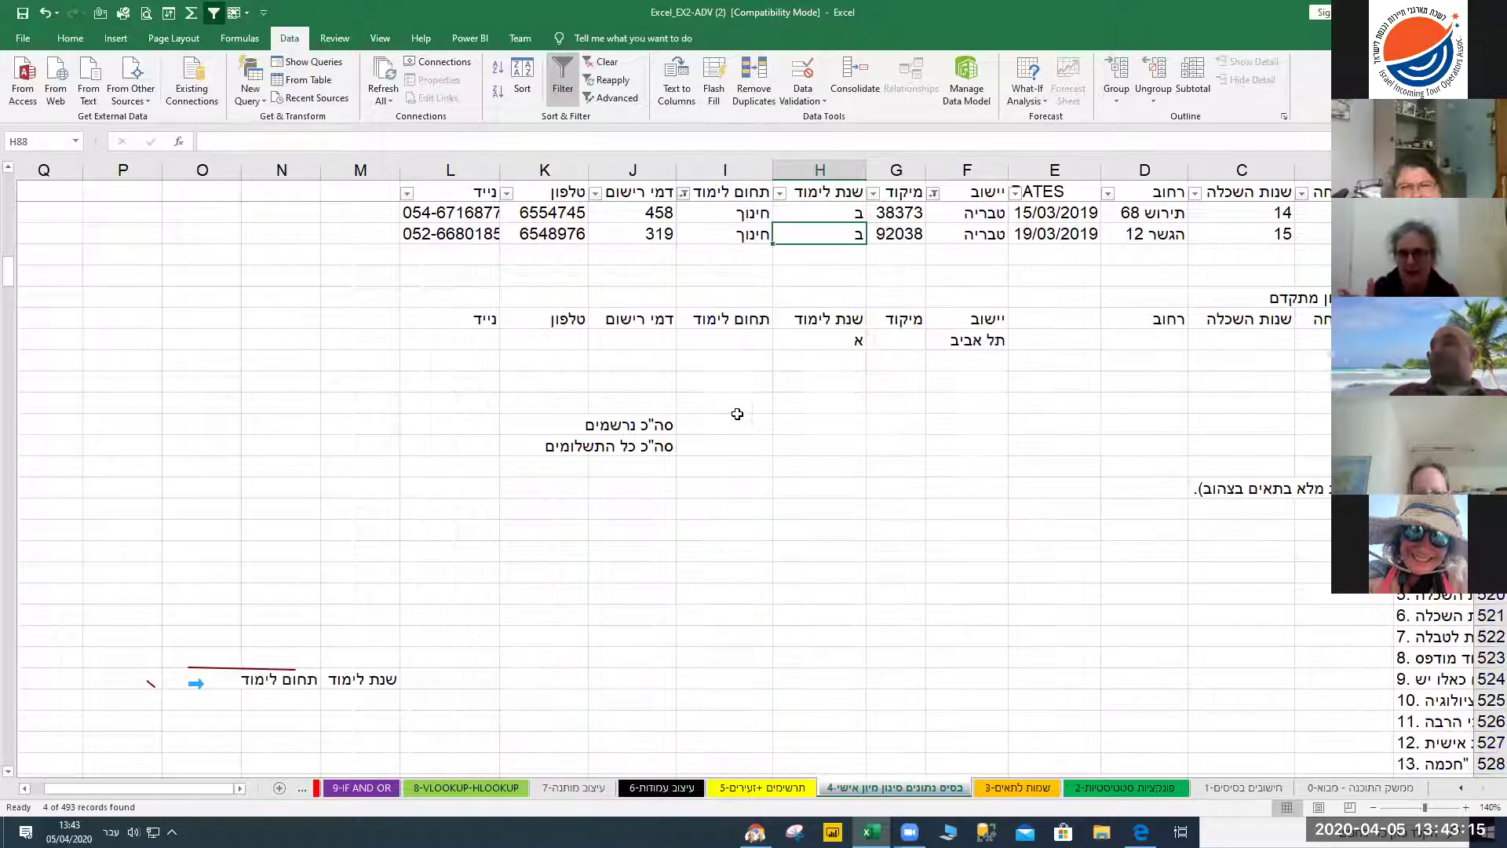
{"action": "scroll", "coordinate": [777, 416], "scroll_direction": "up", "scroll_amount": 1}
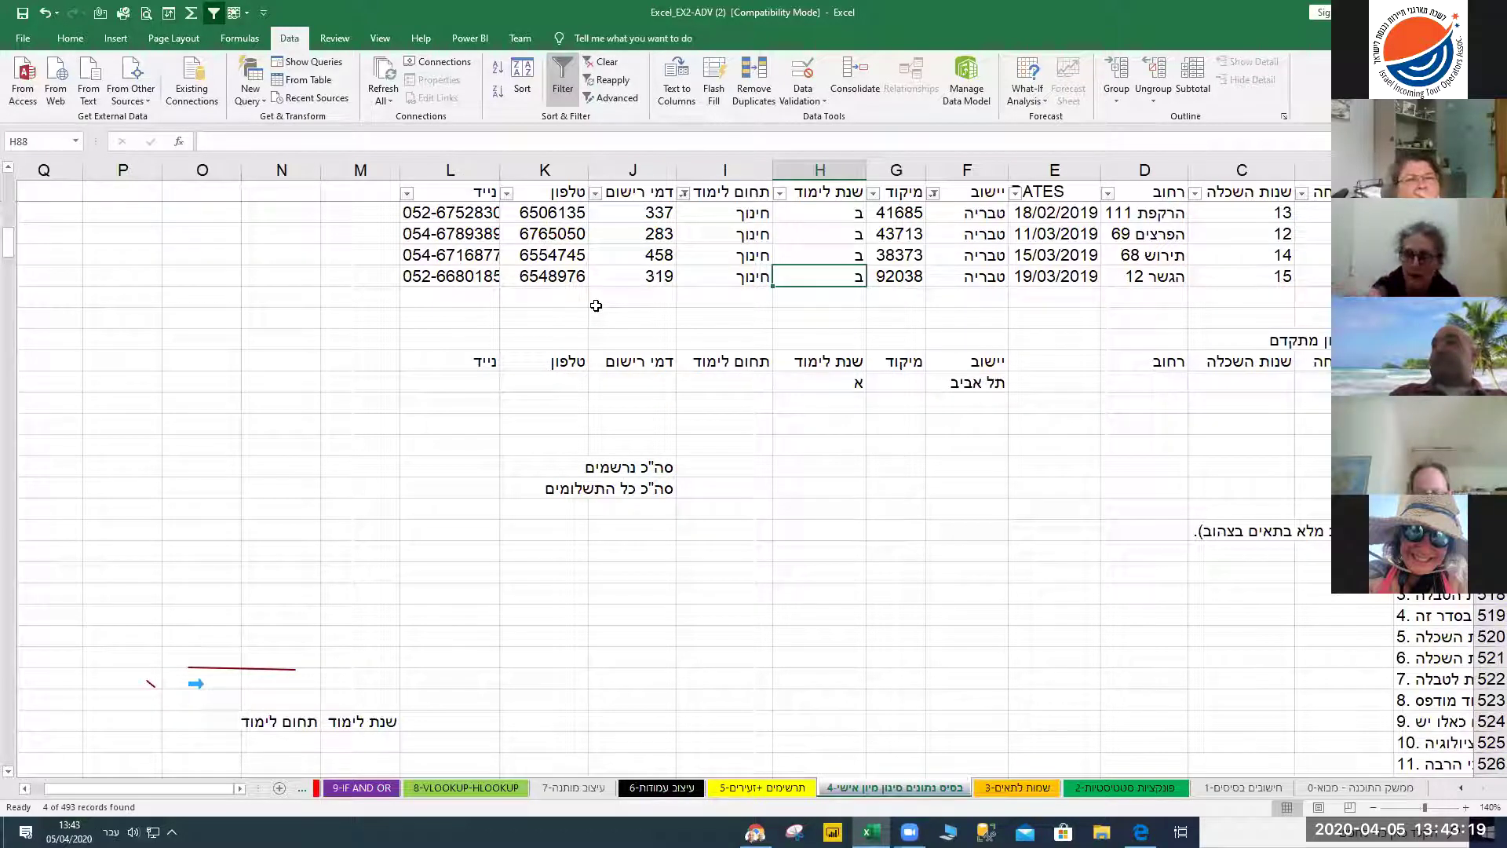
{"action": "key", "text": "alt+Tab"}
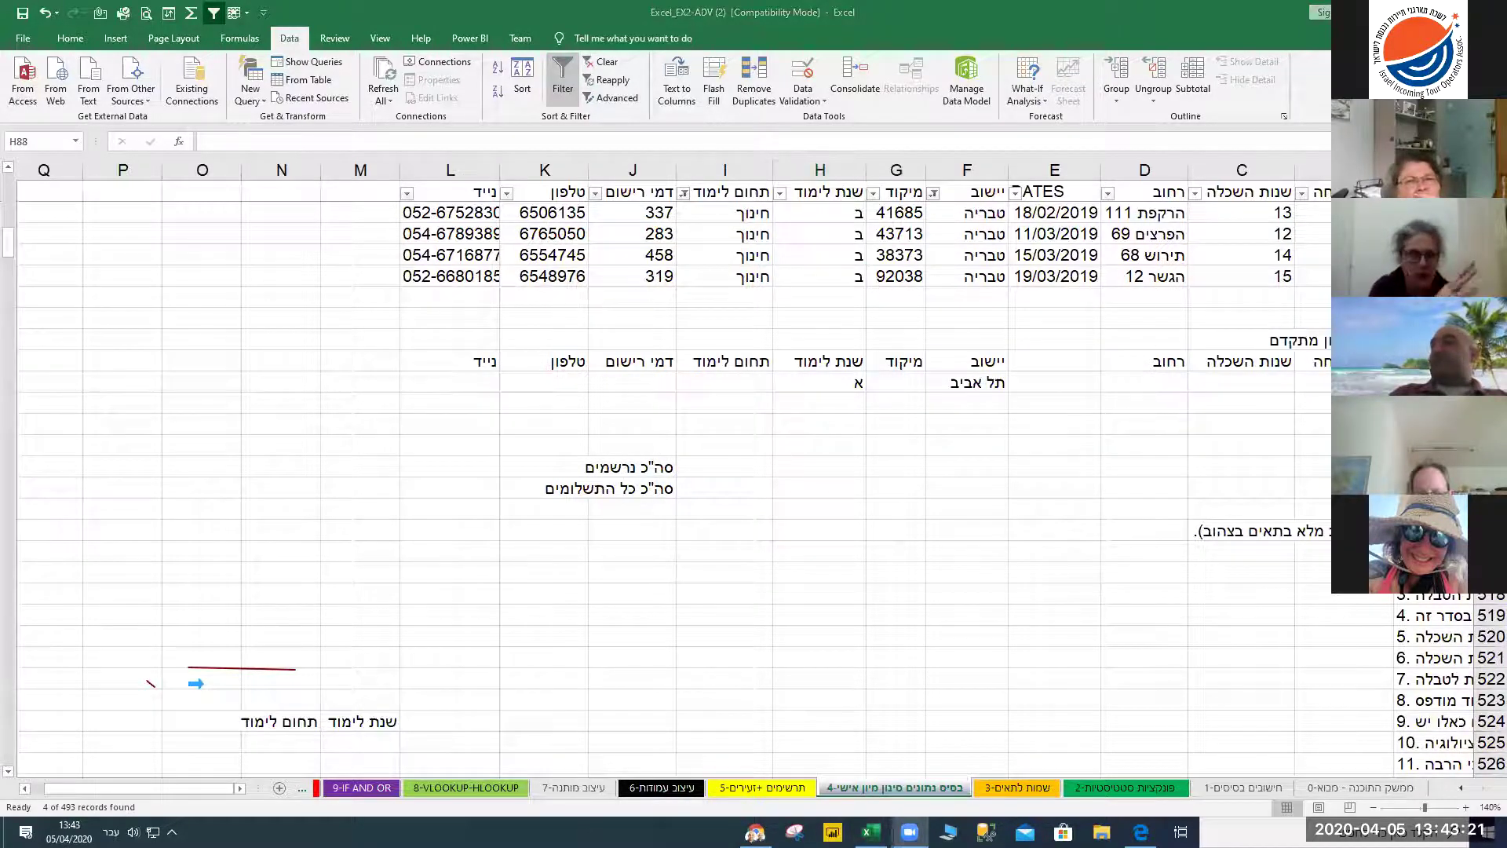
{"action": "key", "text": "alt+Tab"}
Copy the filtered student rows together with the header row
{"action": "left_click_drag", "start_coordinate": [1381, 191], "coordinate": [437, 279]}
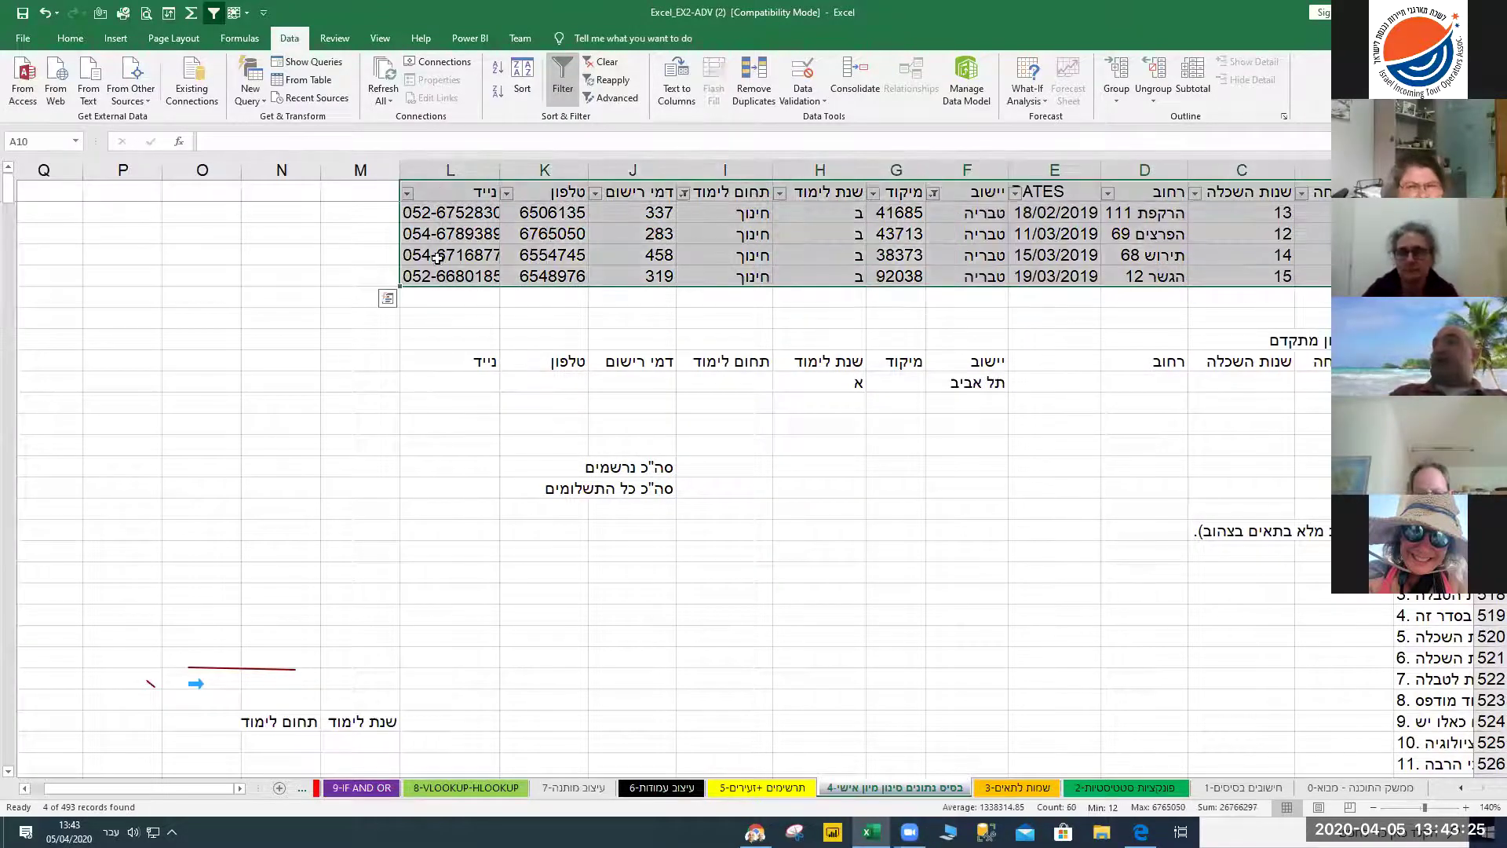
{"action": "right_click", "coordinate": [437, 263]}
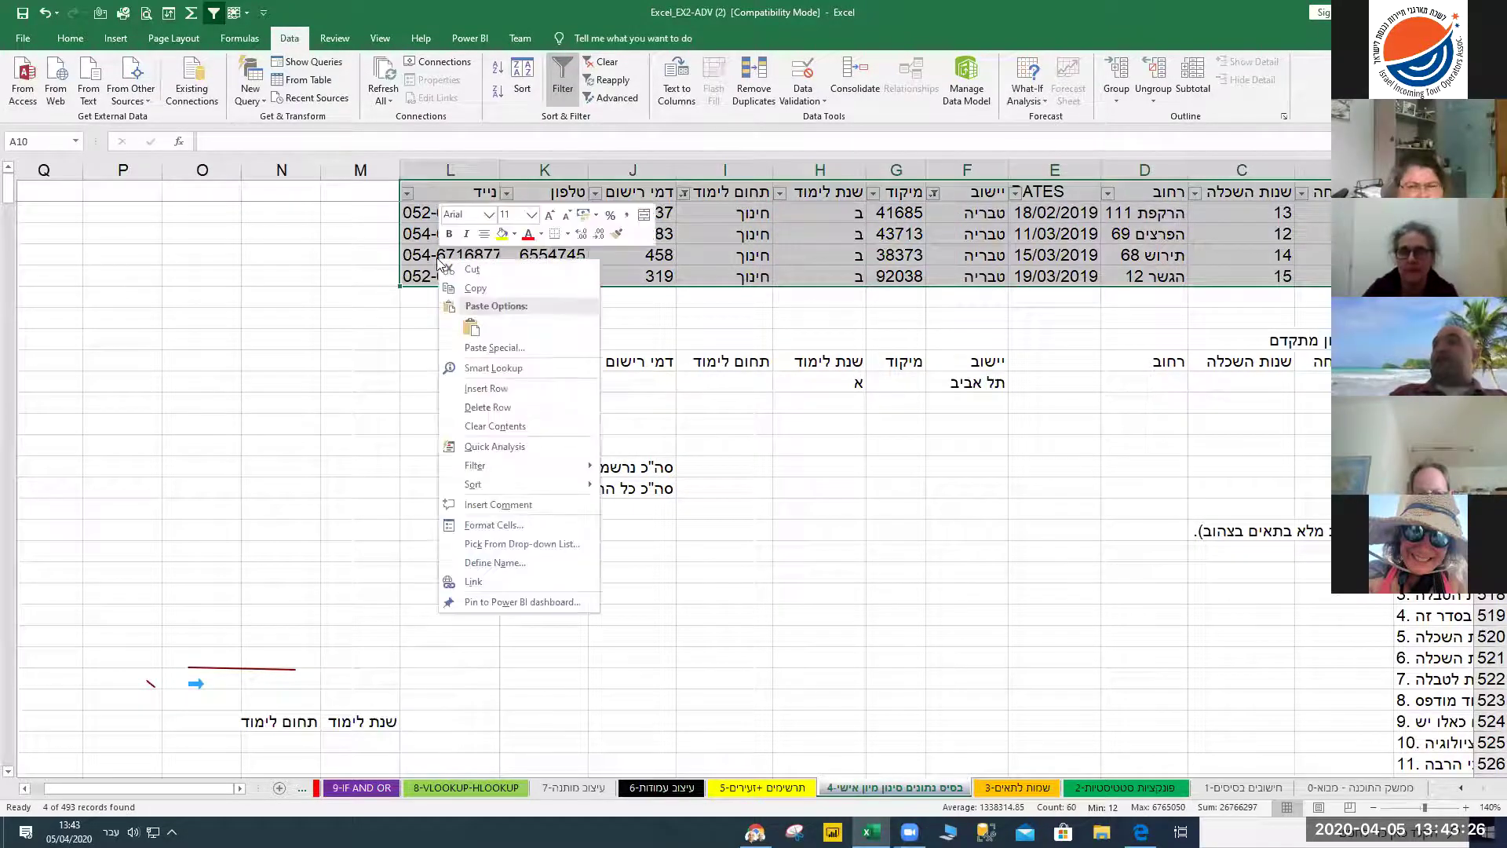
{"action": "left_click", "coordinate": [472, 281]}
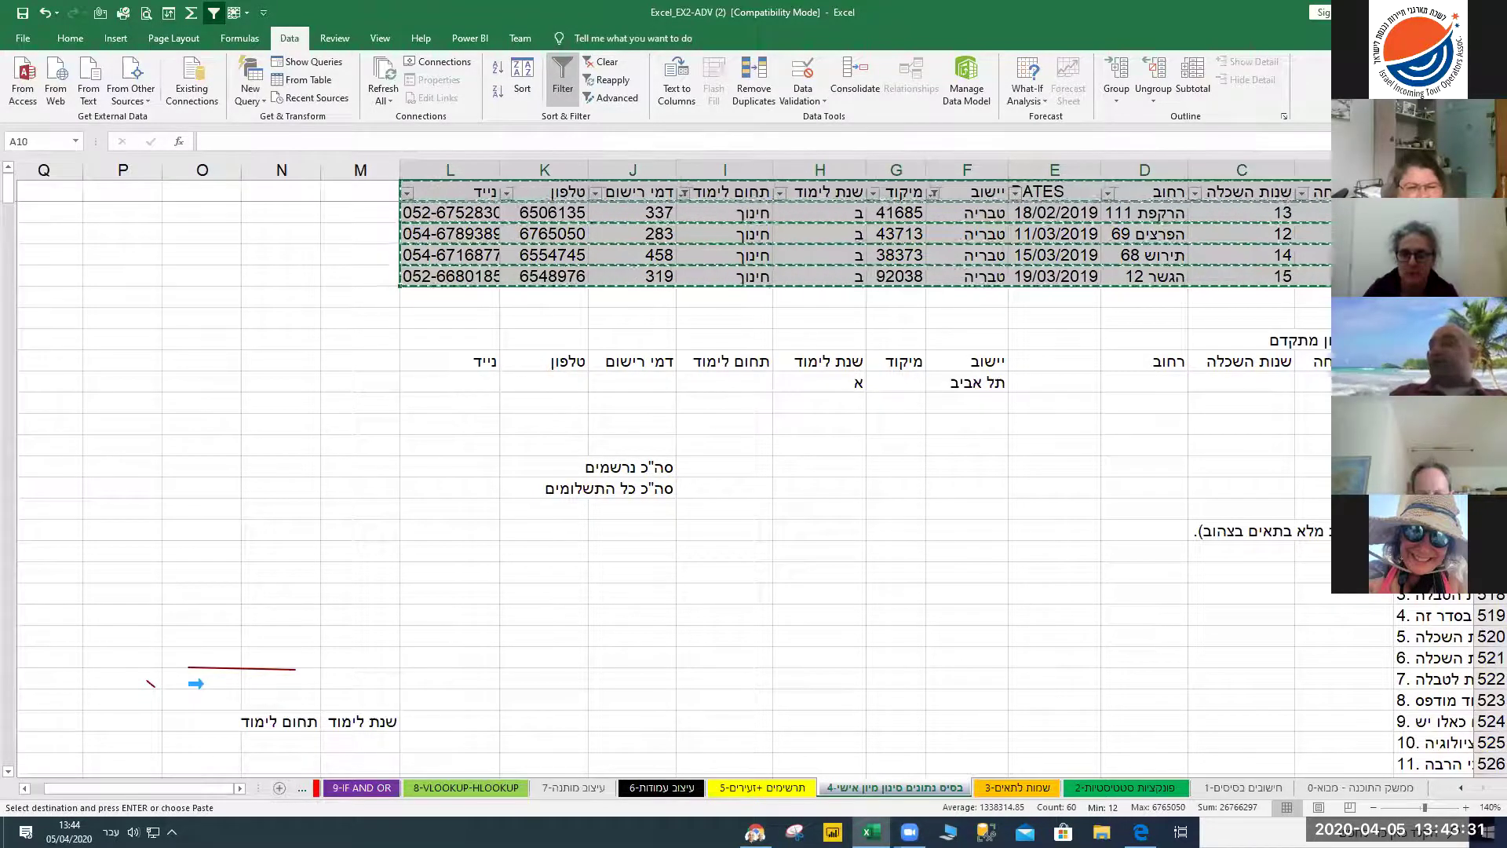
Create a new blank workbook and paste the copied rows starting at cell A1
{"action": "left_click", "coordinate": [26, 41]}
{"action": "left_click", "coordinate": [209, 164]}
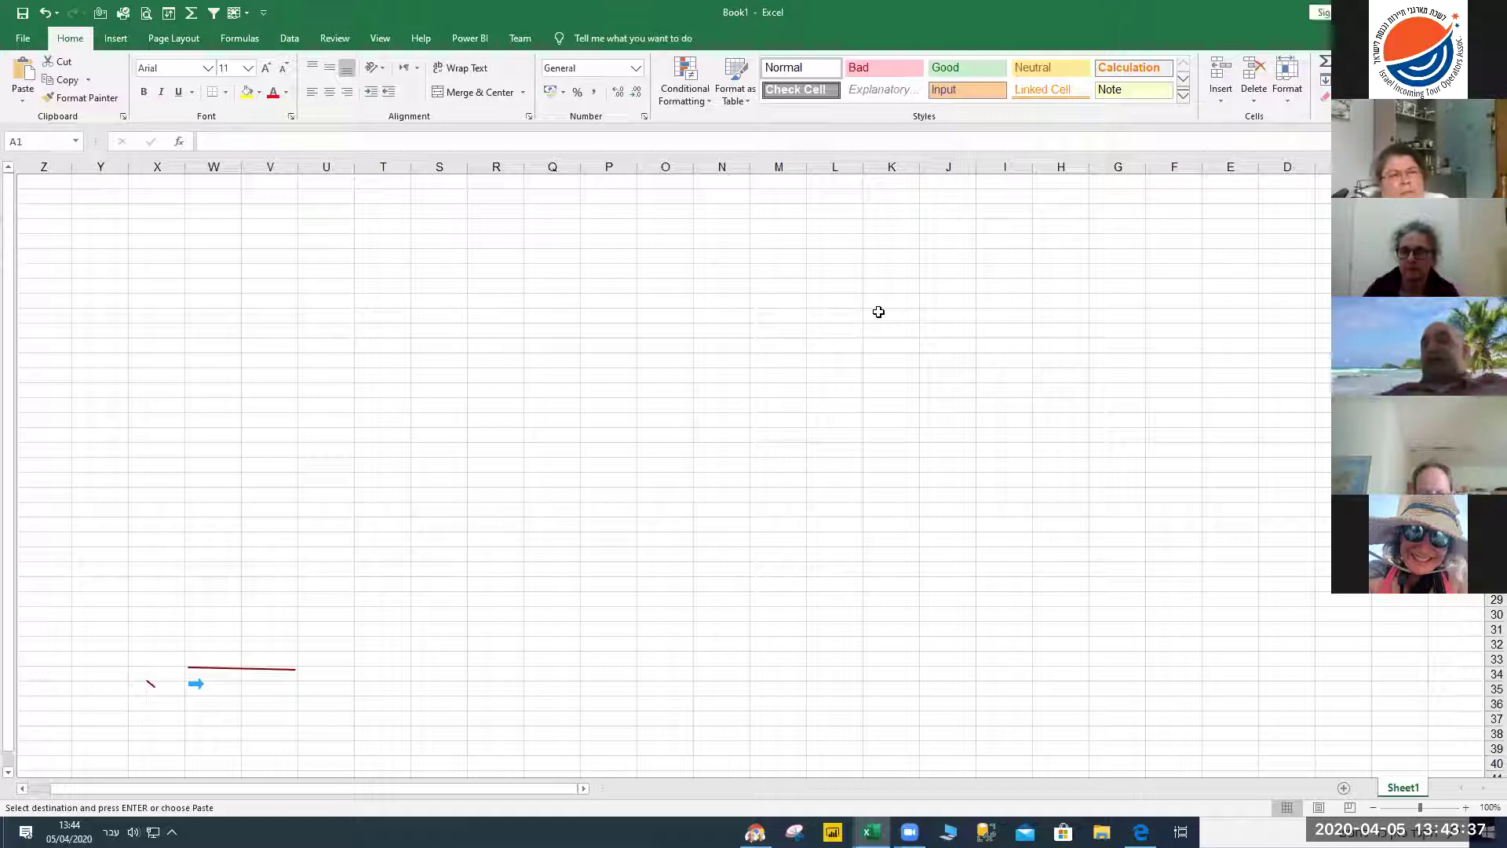
{"action": "key", "text": "ctrl+v"}
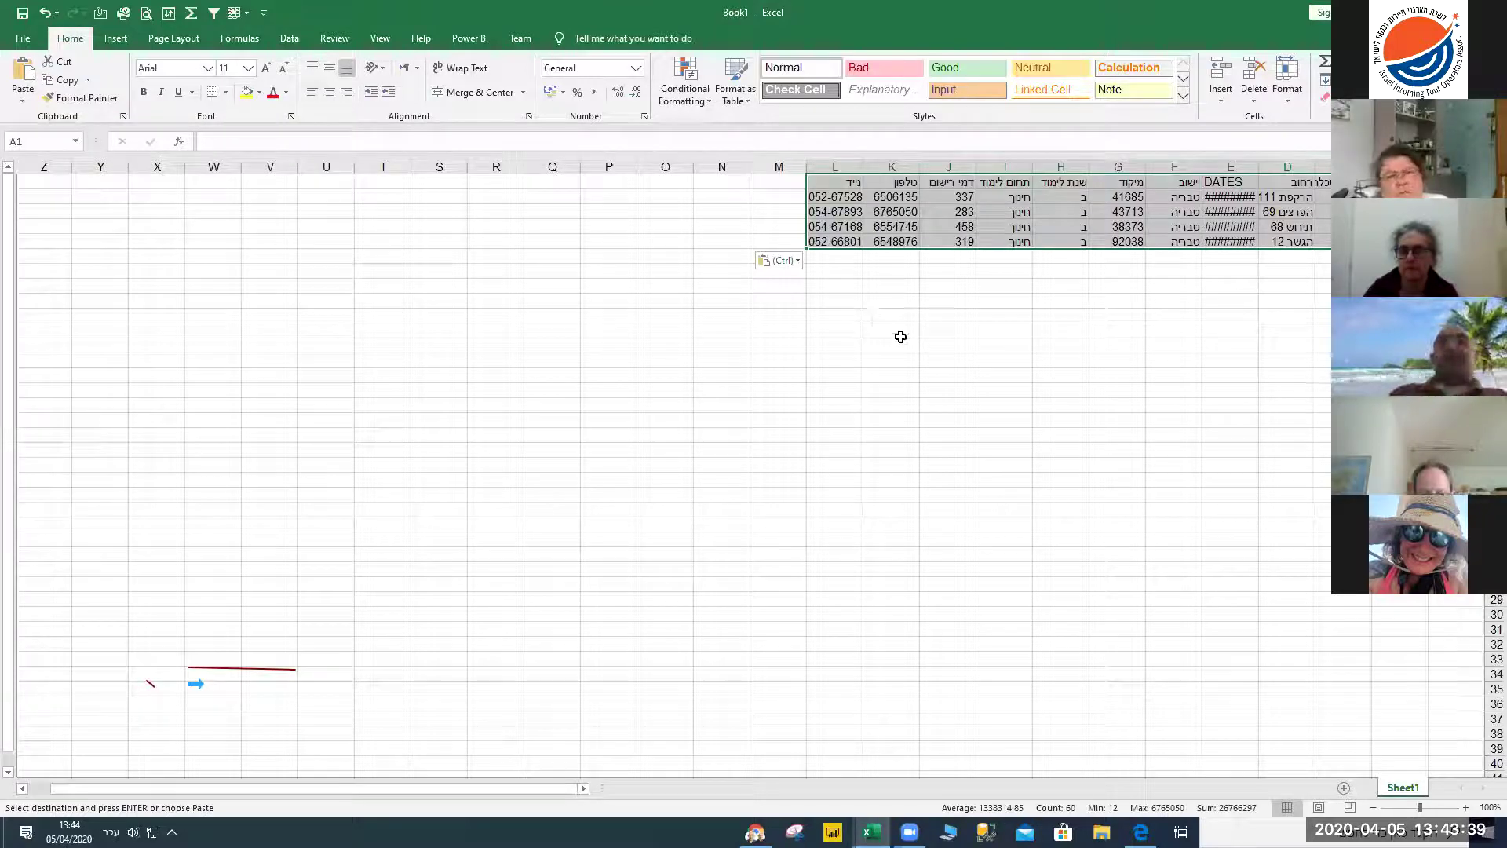
Fit the width of the DATES column in the pasted table to its date values
{"action": "left_click", "coordinate": [900, 336]}
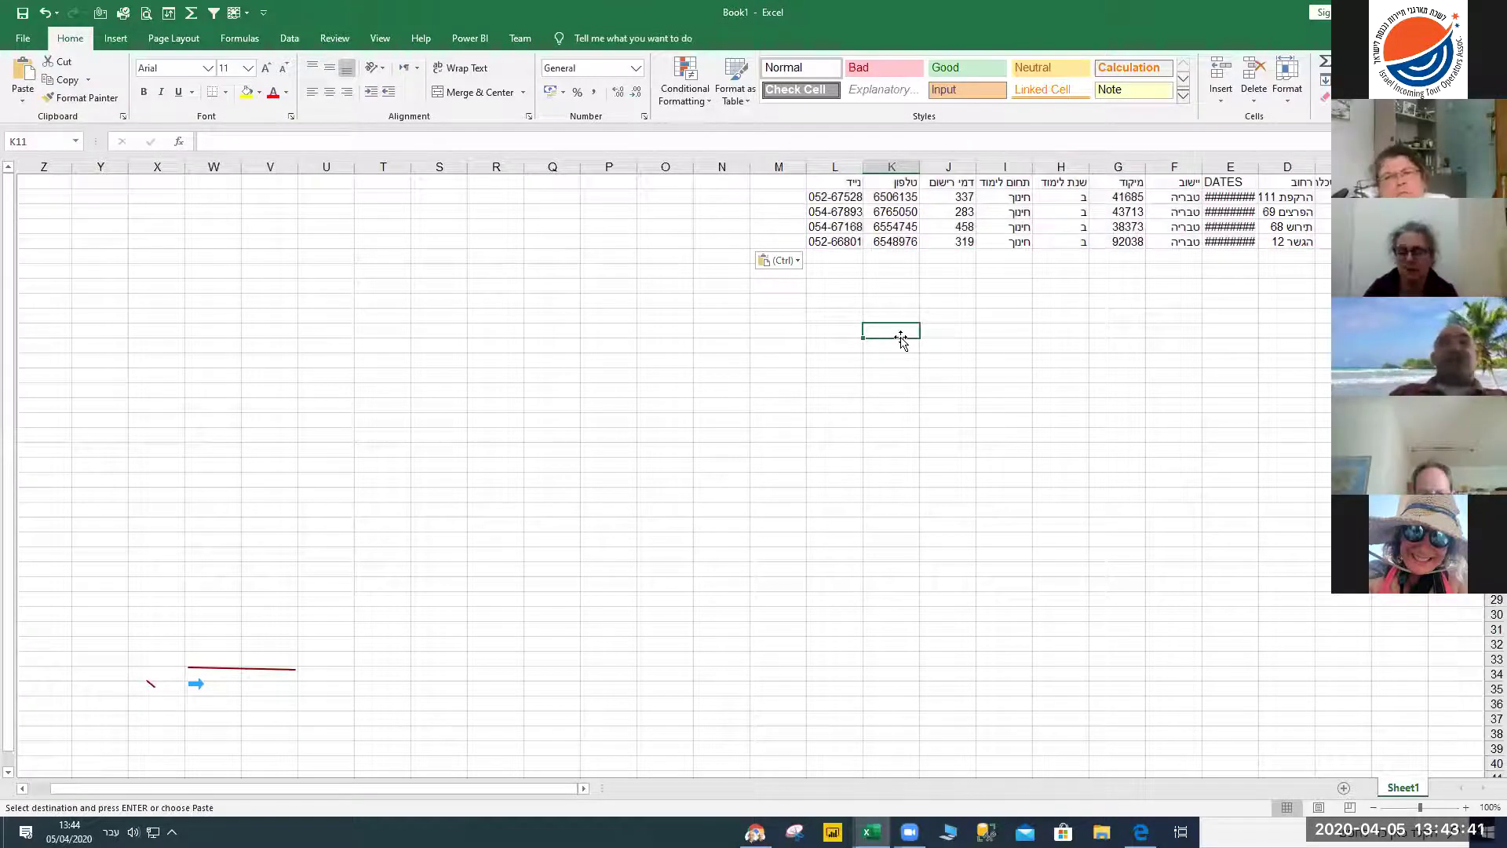
{"action": "double_click", "coordinate": [1196, 170]}
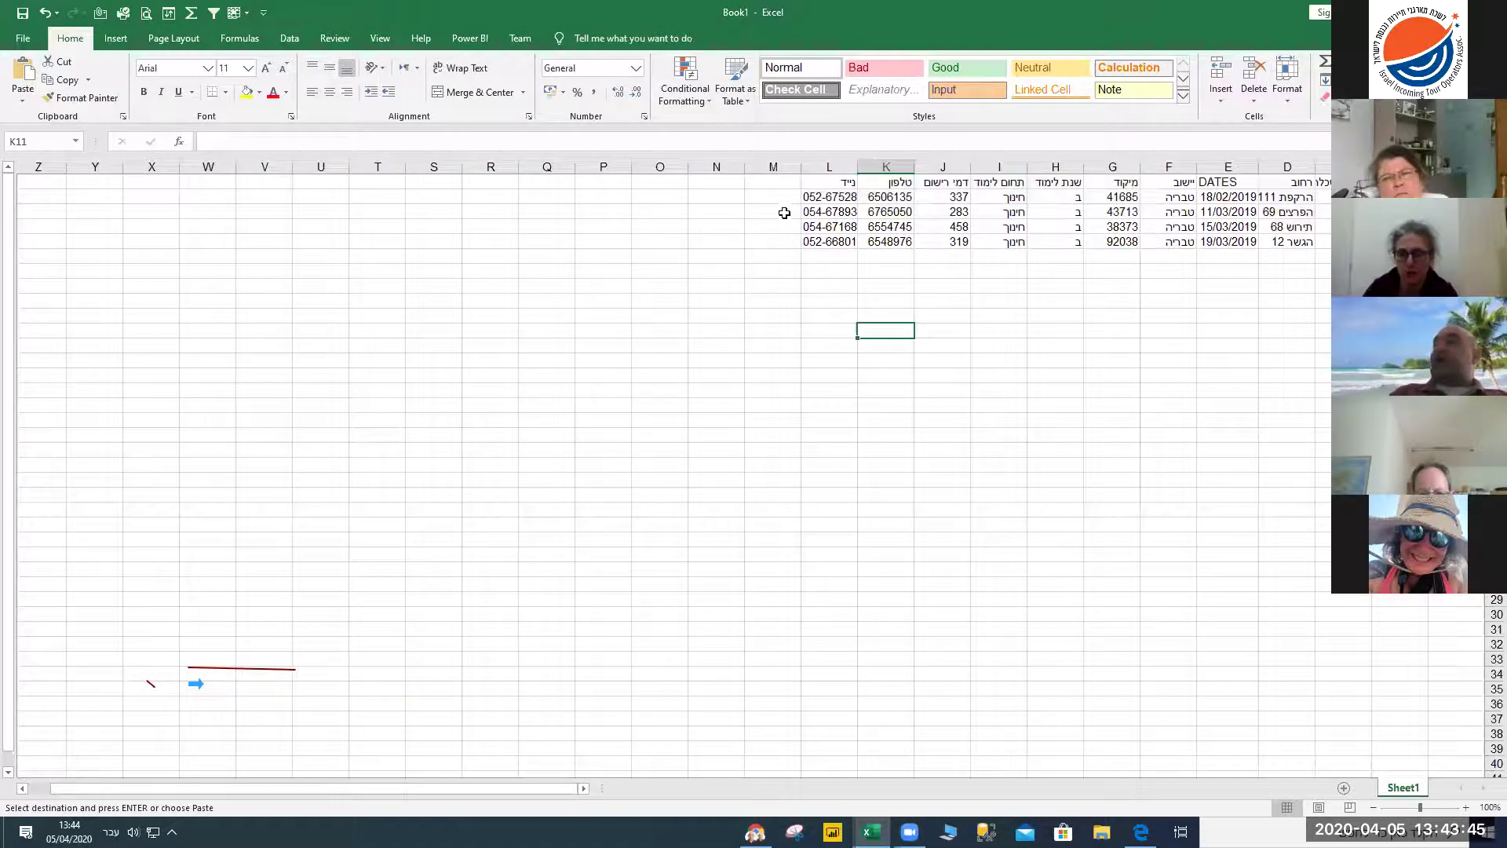
{"action": "left_click_drag", "start_coordinate": [784, 210], "coordinate": [660, 212]}
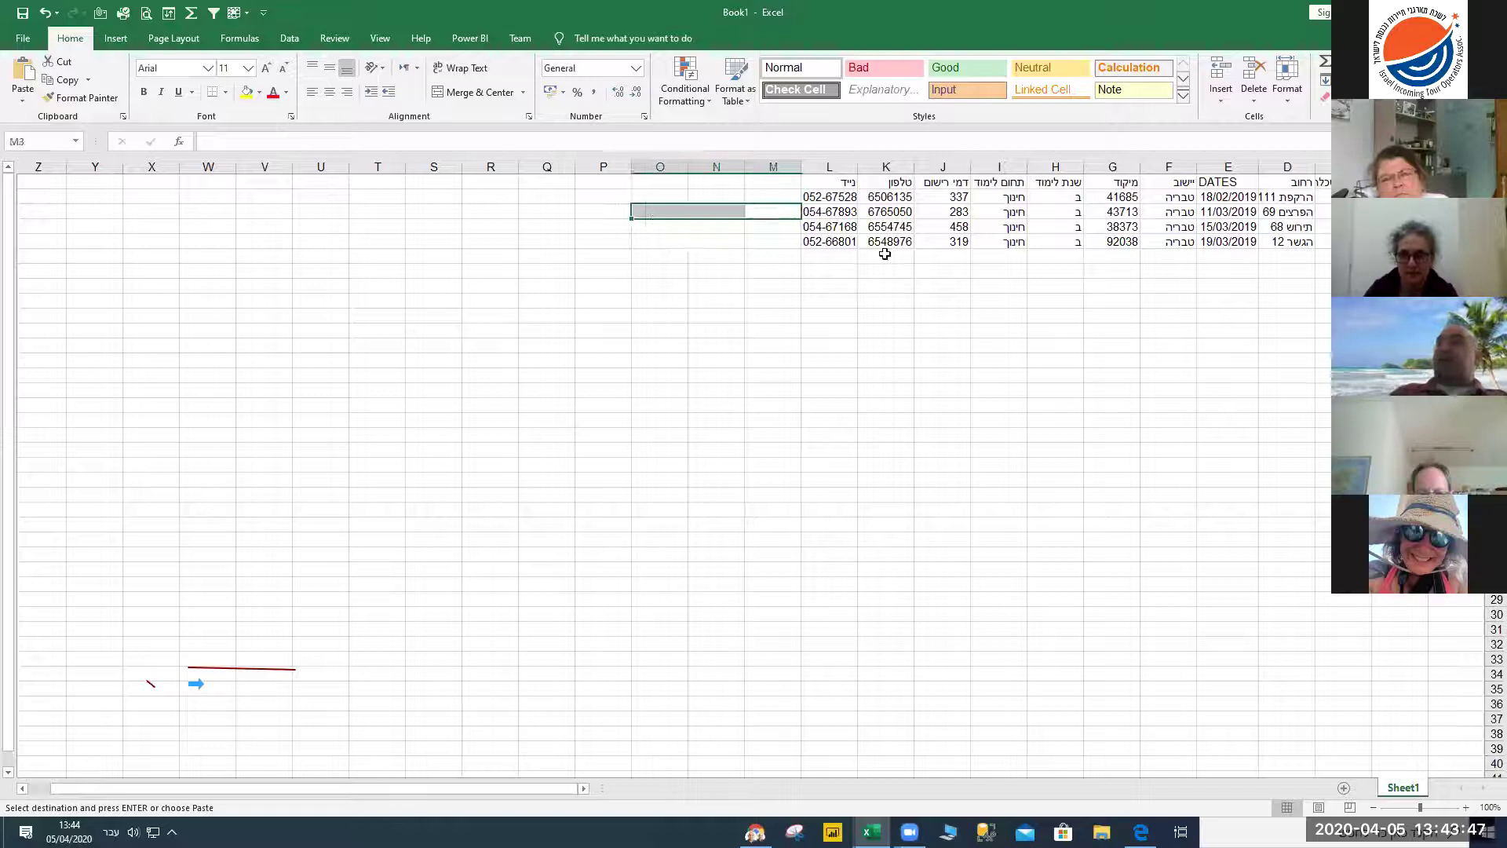
{"action": "left_click", "coordinate": [711, 374]}
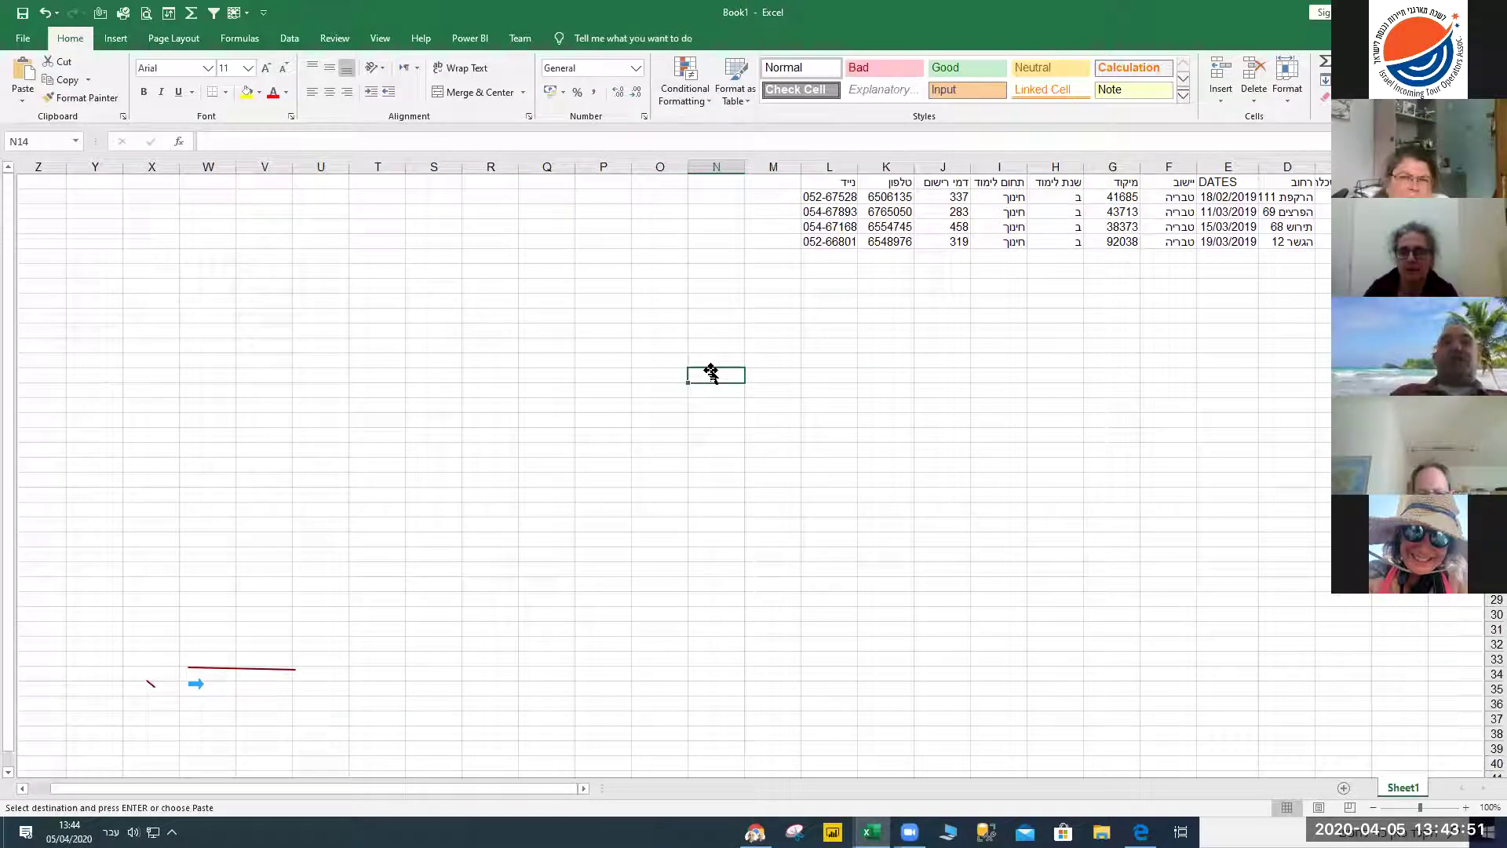
{"action": "left_click", "coordinate": [865, 225]}
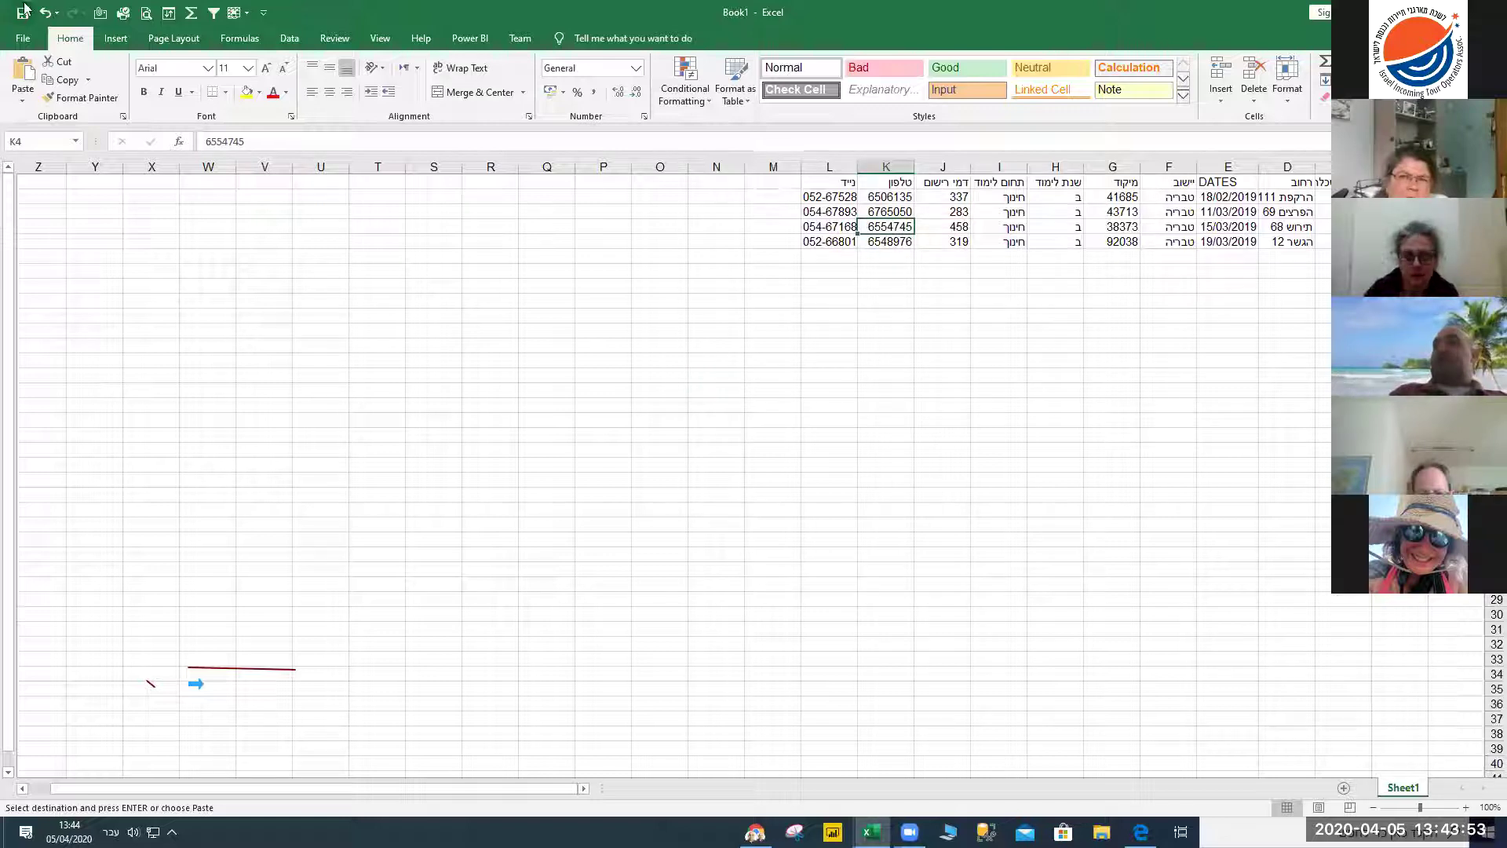
Close the new workbook without saving it and clear all filters from the student list in Excel_EX2-ADV (2)
{"action": "left_click", "coordinate": [1489, 12]}
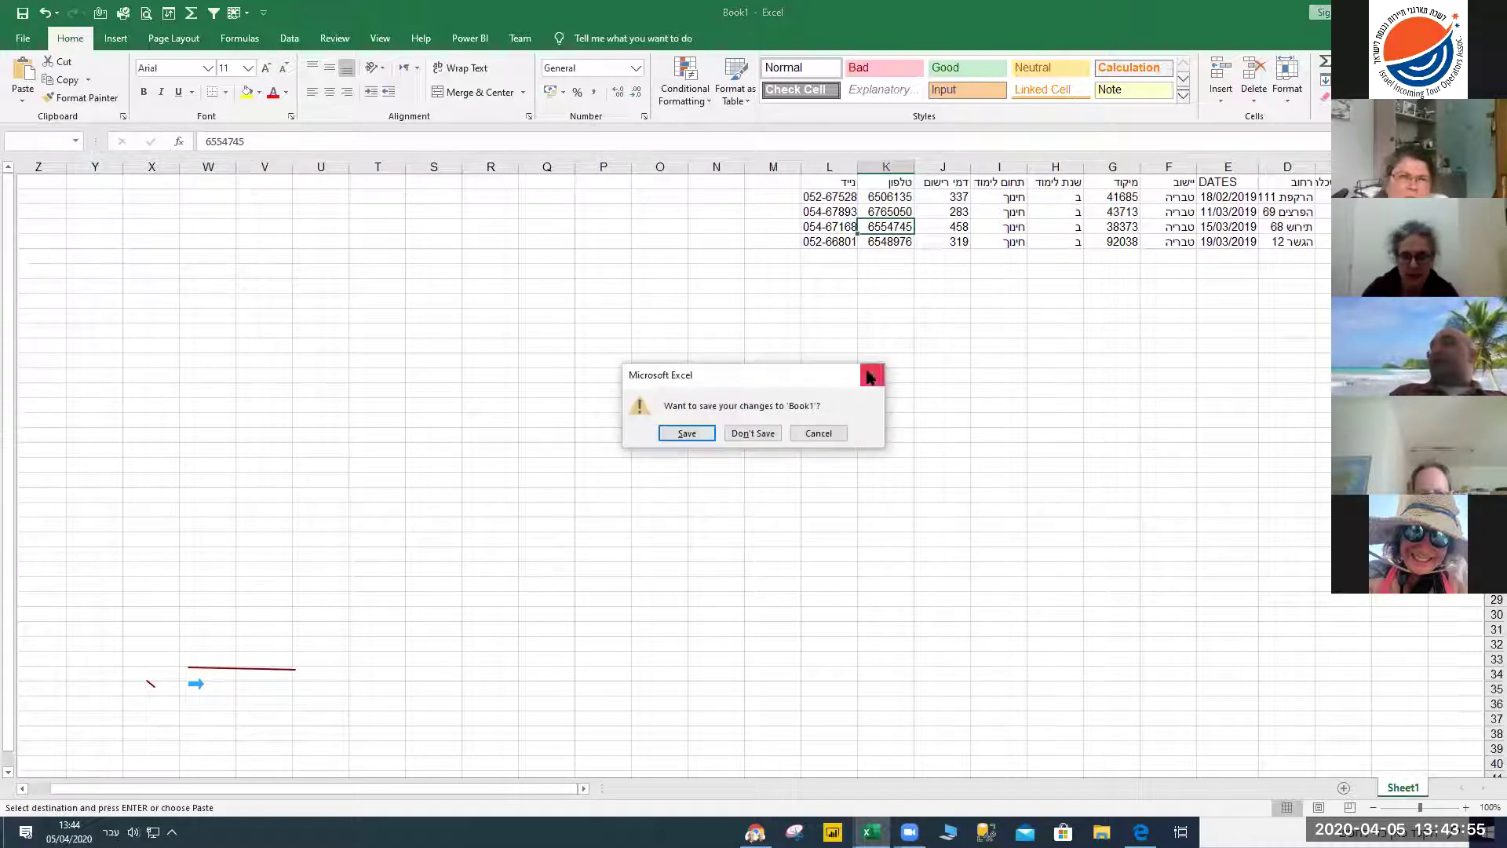
{"action": "left_click", "coordinate": [742, 434]}
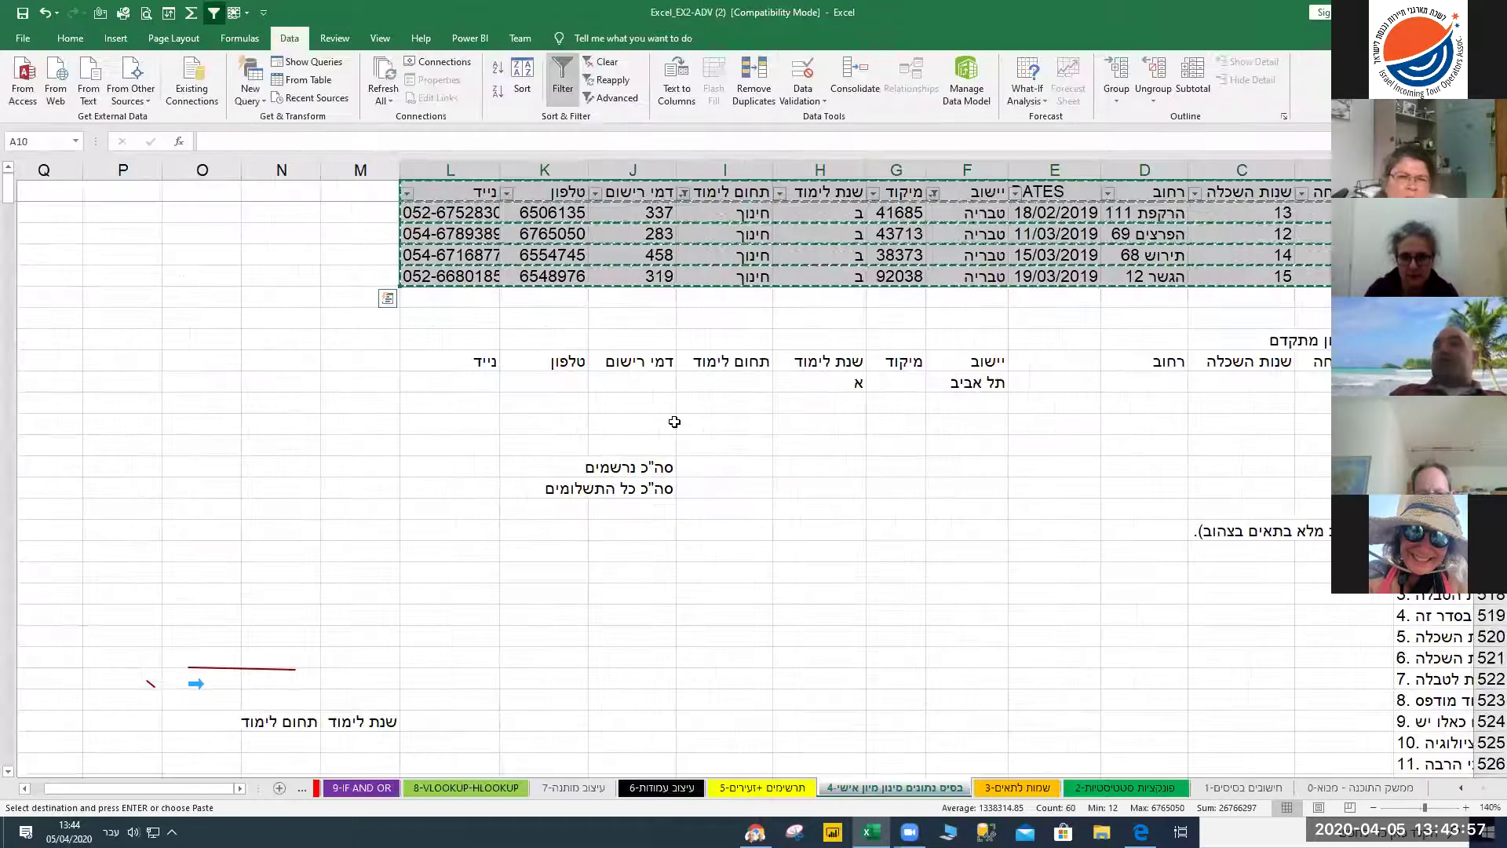
{"action": "left_click", "coordinate": [779, 252]}
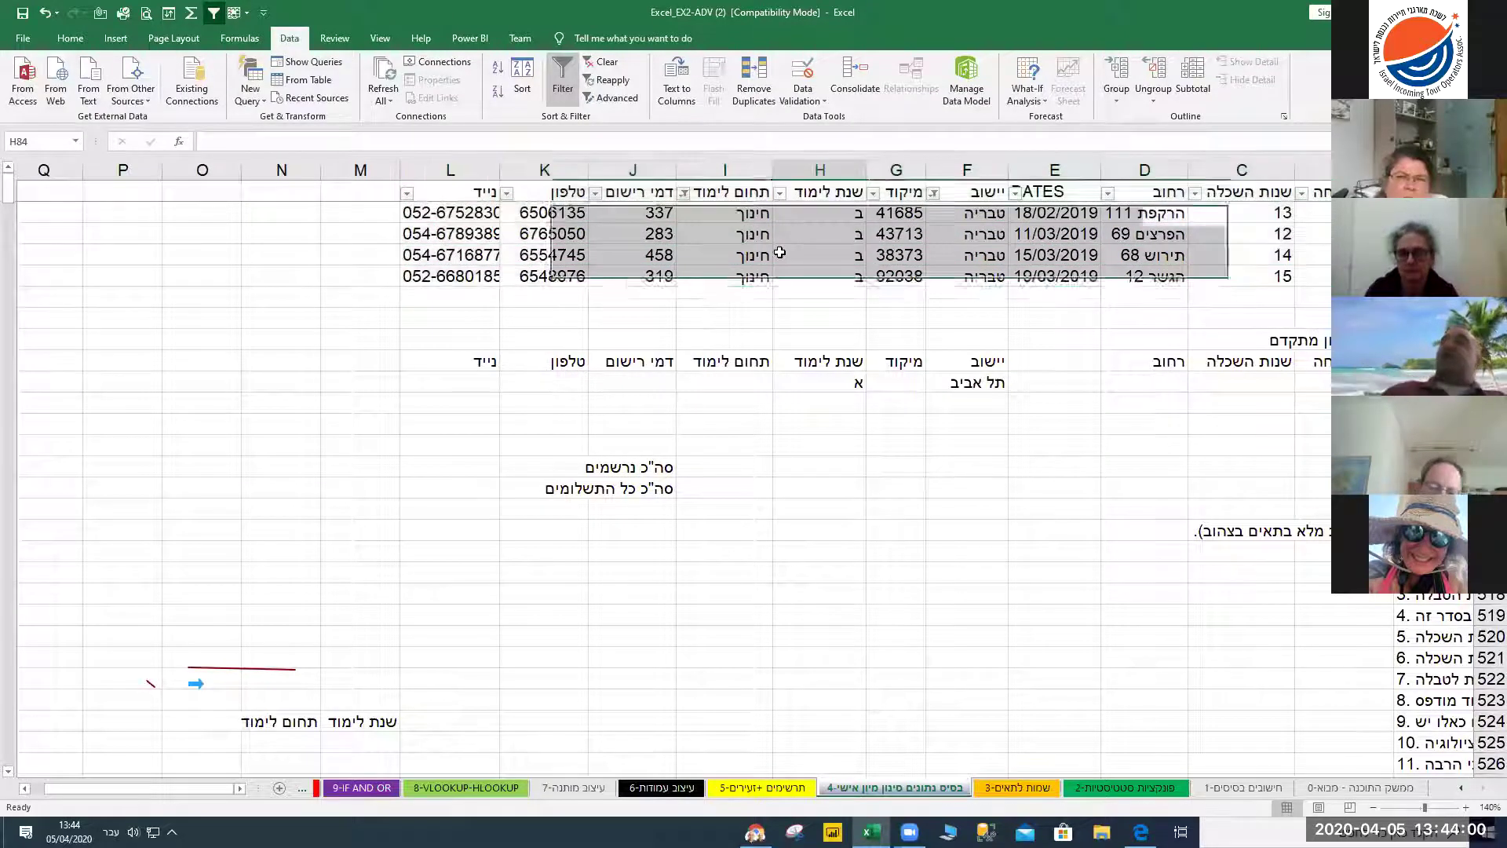
{"action": "left_click", "coordinate": [607, 62]}
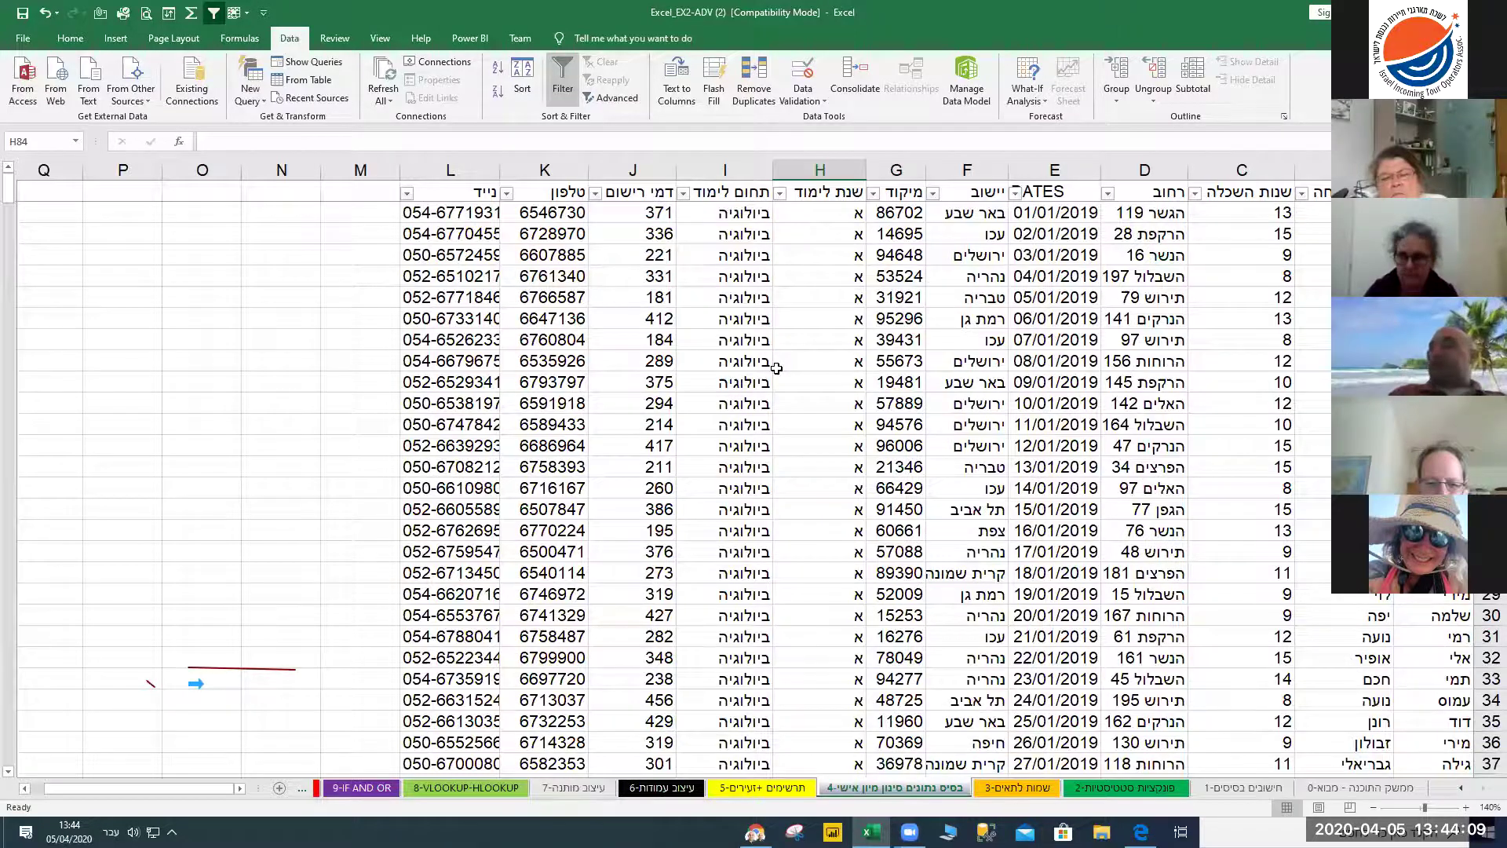
{"action": "left_click", "coordinate": [853, 358]}
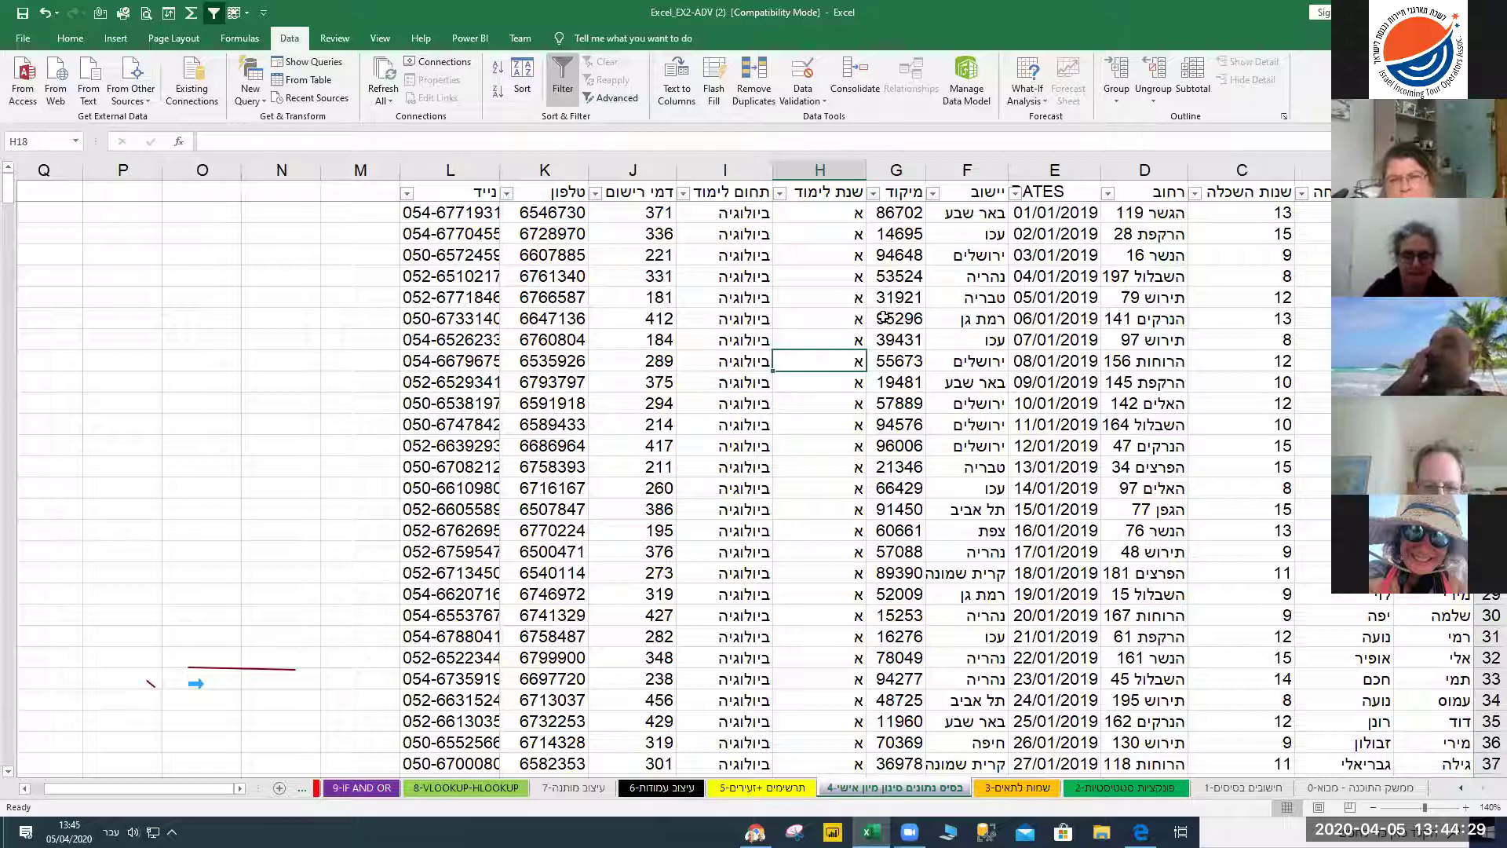
{"action": "scroll", "coordinate": [886, 321], "scroll_direction": "down", "scroll_amount": 3}
{"action": "scroll", "coordinate": [885, 321], "scroll_direction": "up", "scroll_amount": 3}
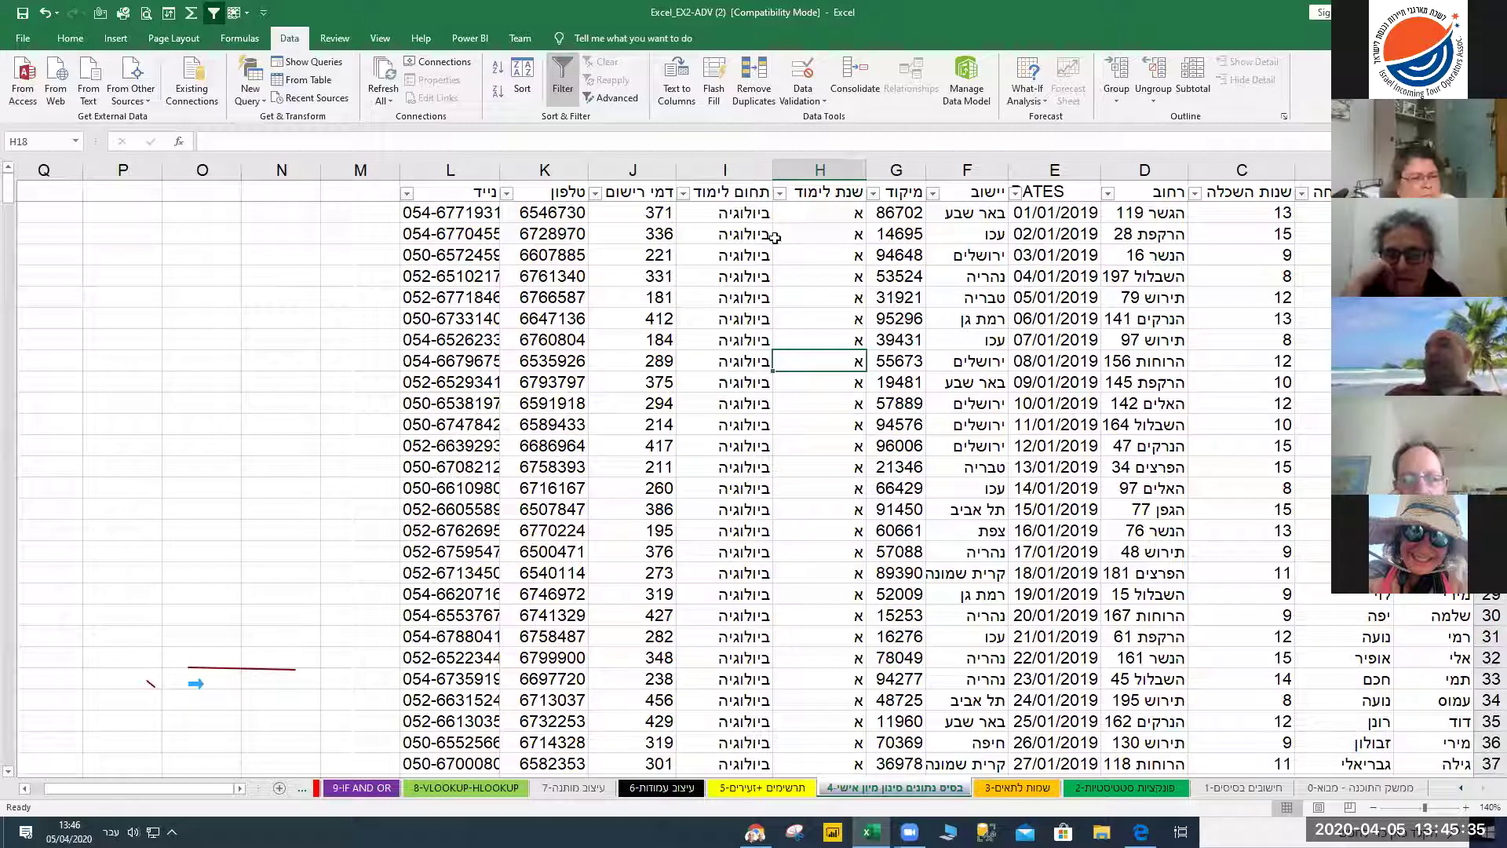
{"action": "scroll", "coordinate": [895, 354], "scroll_direction": "down", "scroll_amount": 1}
{"action": "scroll", "coordinate": [894, 349], "scroll_direction": "up", "scroll_amount": 1}
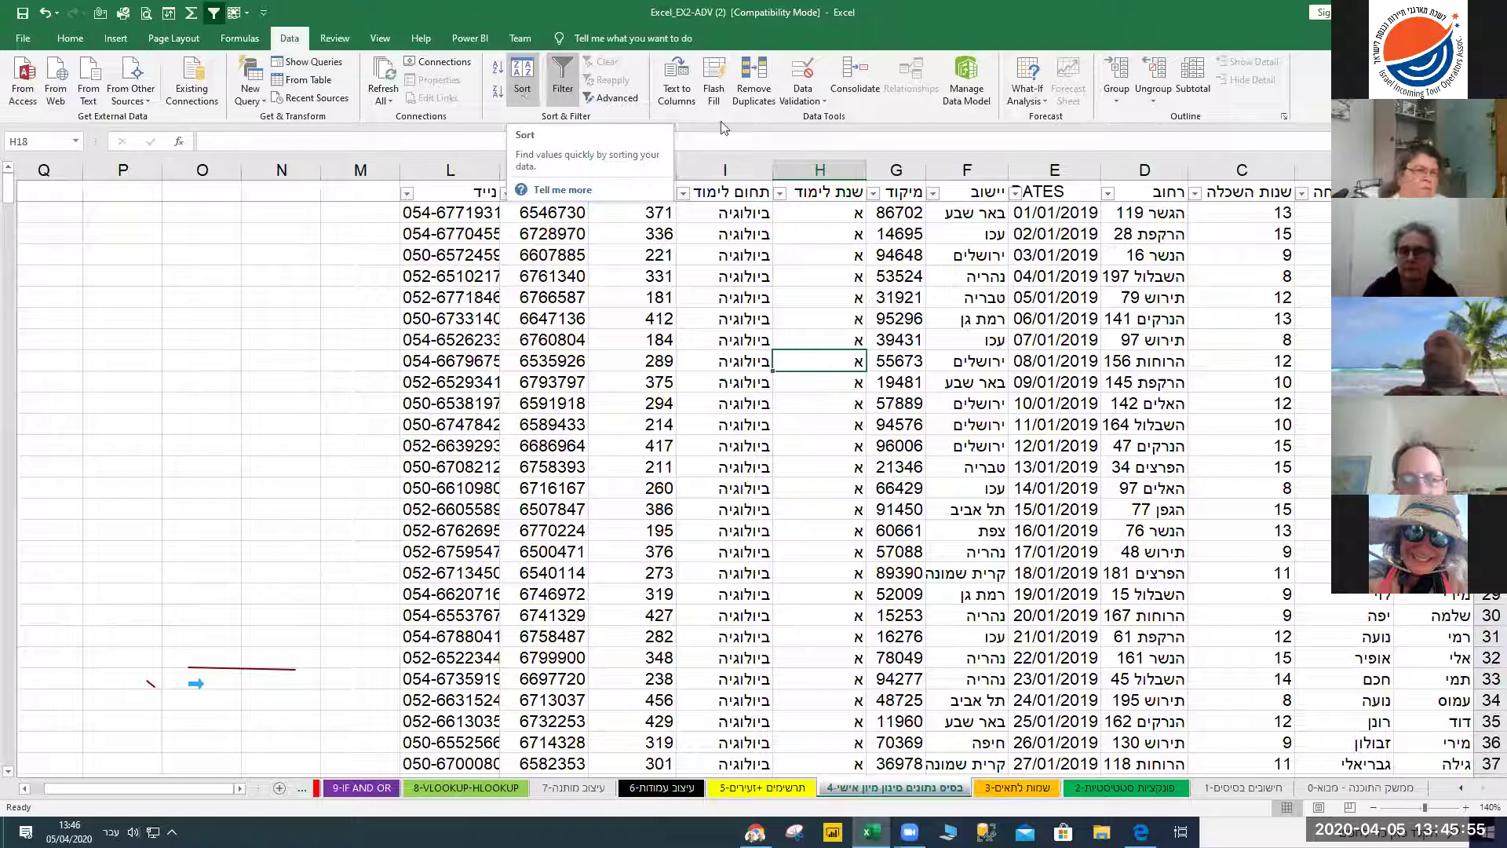
{"action": "left_click", "coordinate": [1346, 193]}
{"action": "key", "text": "ctrl+shift+Down"}
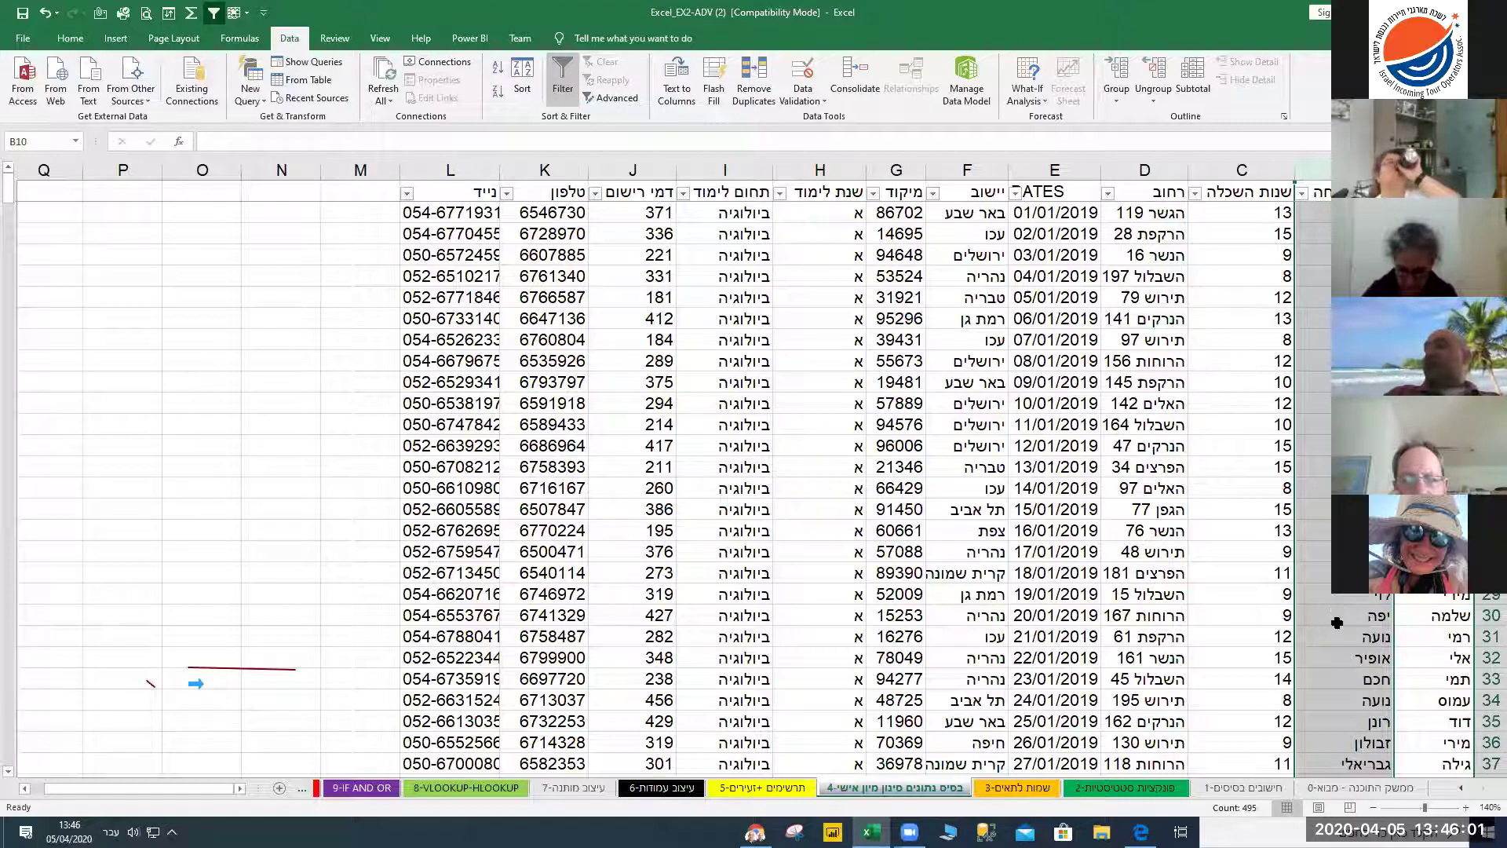
{"action": "left_click", "coordinate": [1445, 573]}
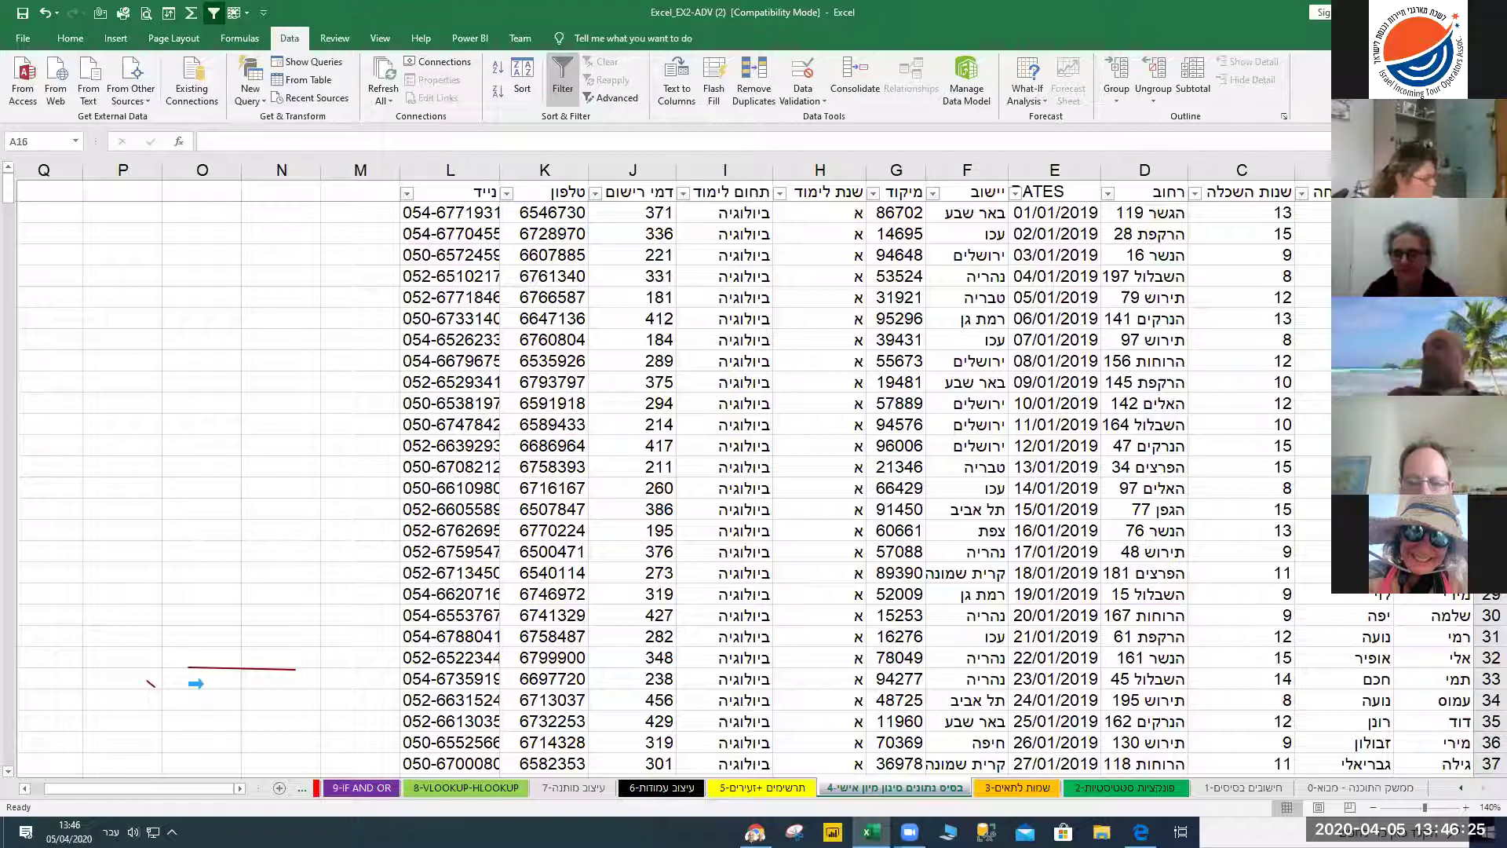
Highlight the student record in A16:L16 with a yellow fill
{"action": "left_click_drag", "start_coordinate": [1445, 318], "coordinate": [449, 318]}
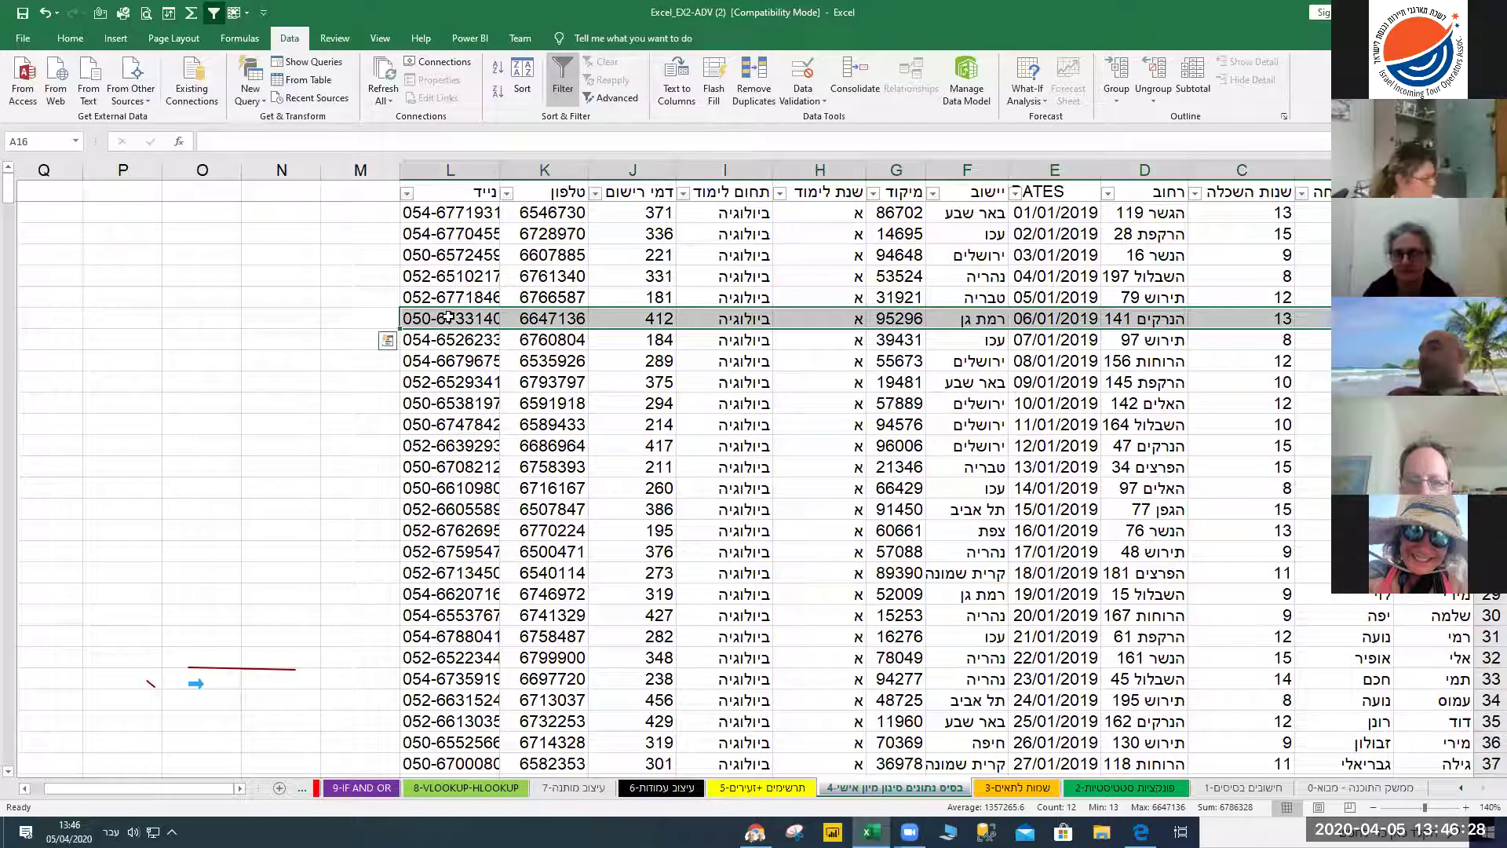
{"action": "left_click", "coordinate": [67, 39]}
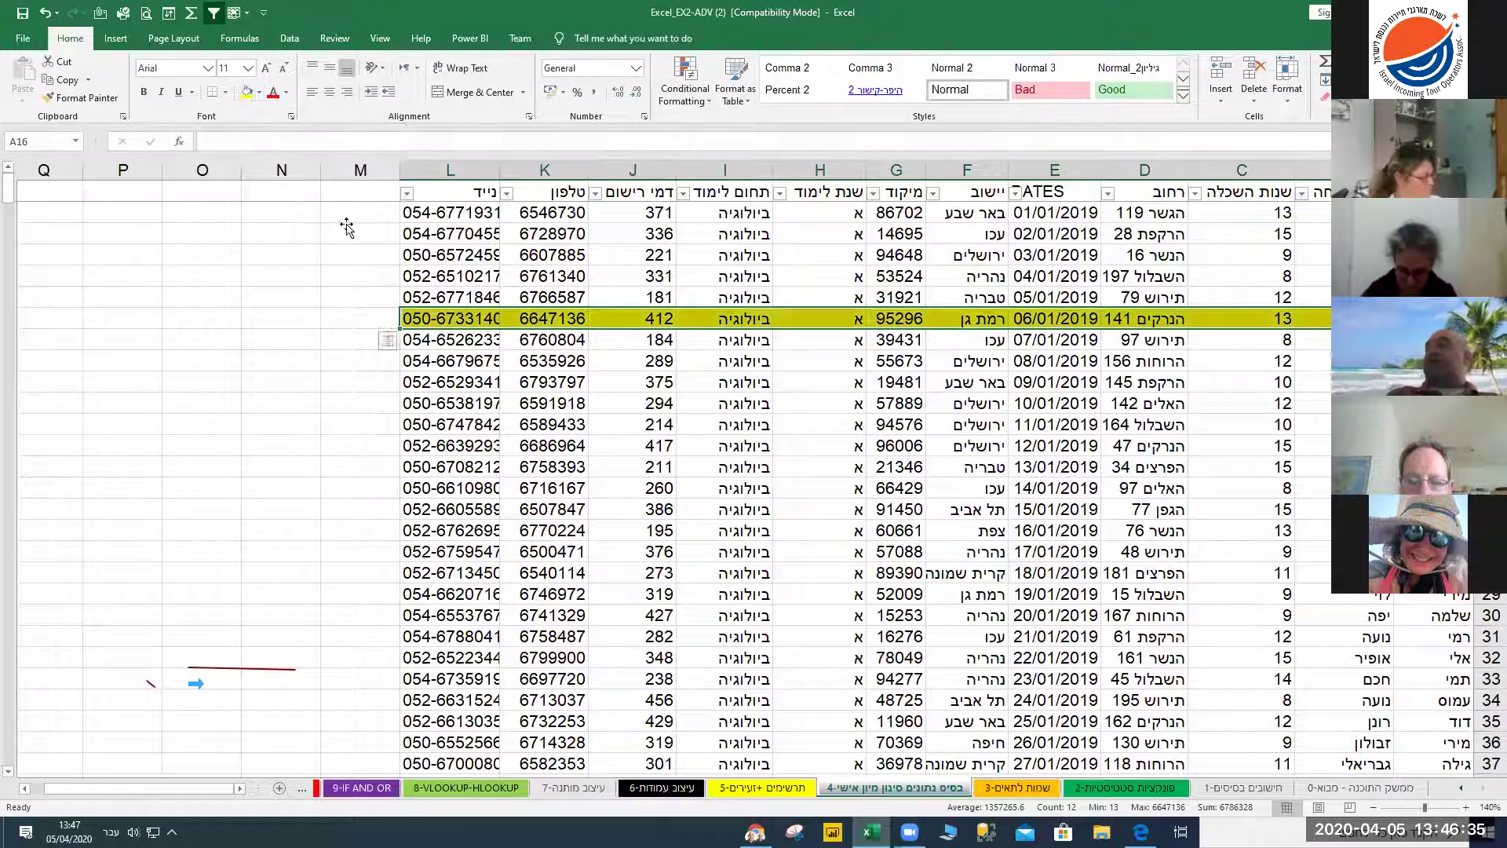
{"action": "left_click", "coordinate": [936, 494]}
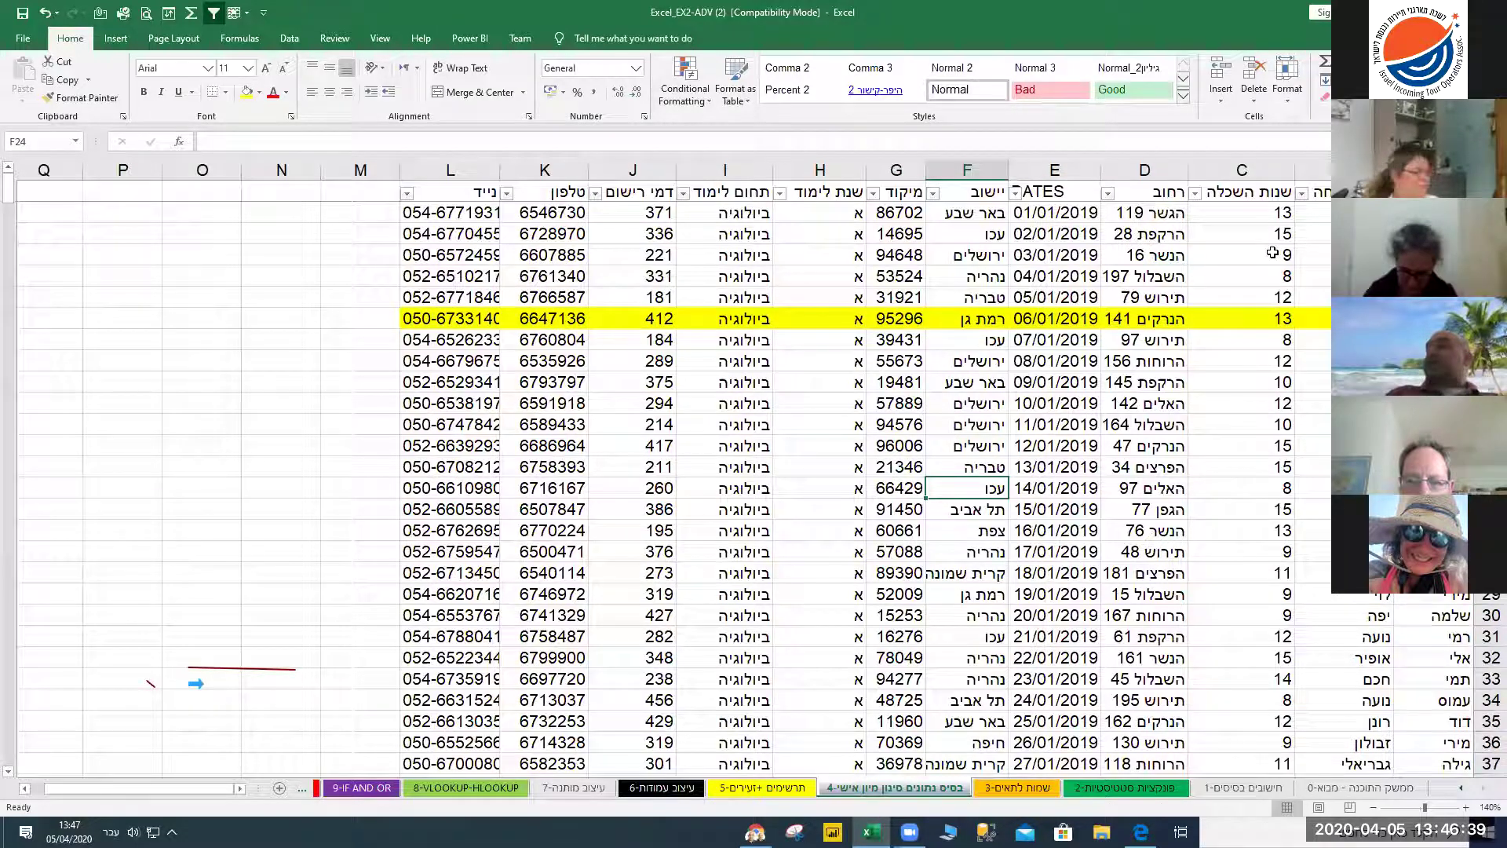
Try sorting only the block C13:J21 from largest to smallest, and undo that partial sort
{"action": "left_click_drag", "start_coordinate": [1271, 249], "coordinate": [667, 414]}
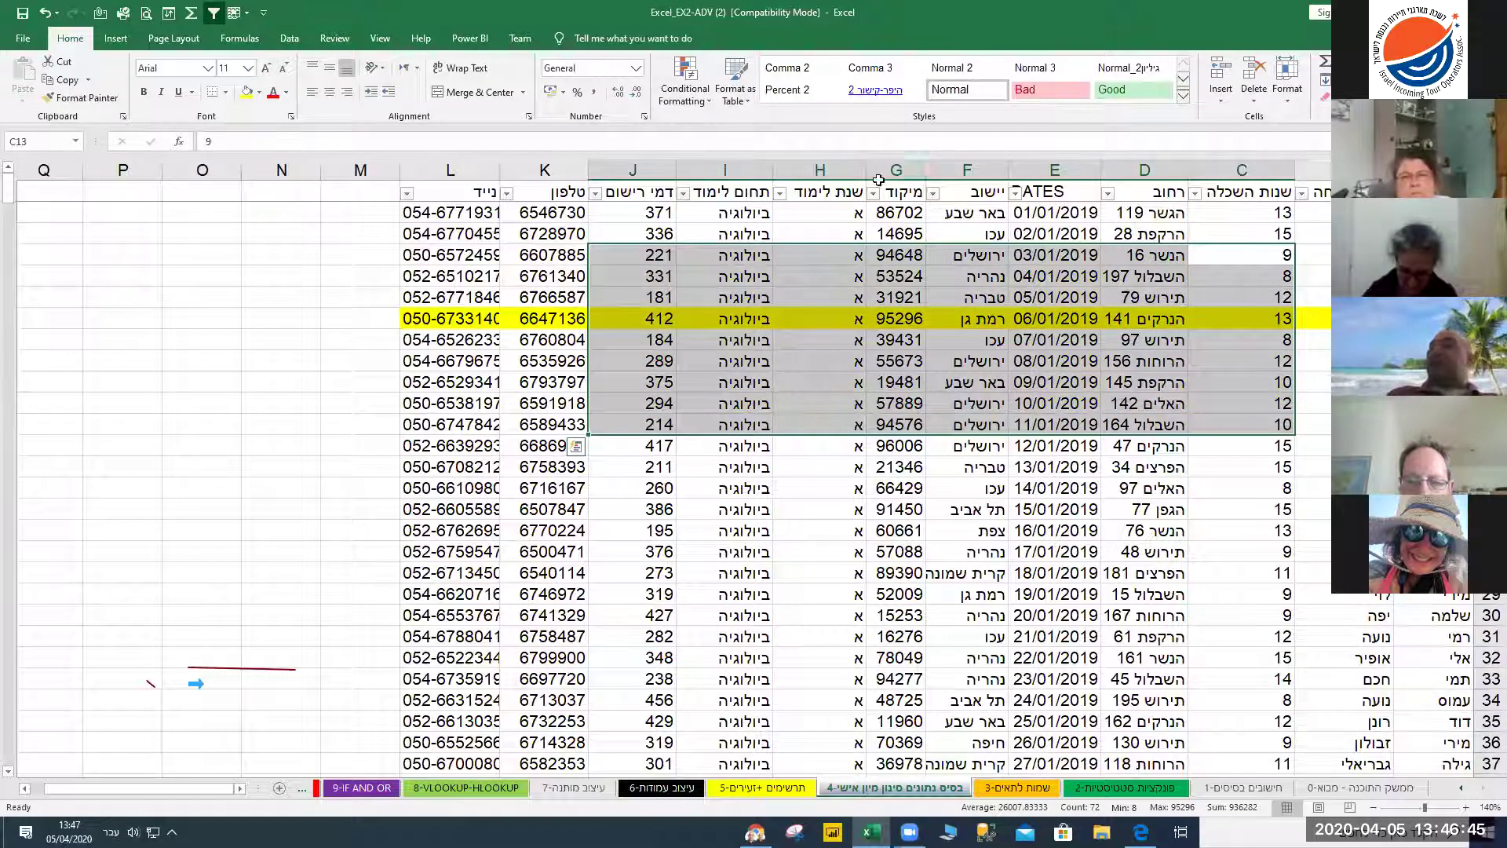
{"action": "left_click", "coordinate": [292, 41]}
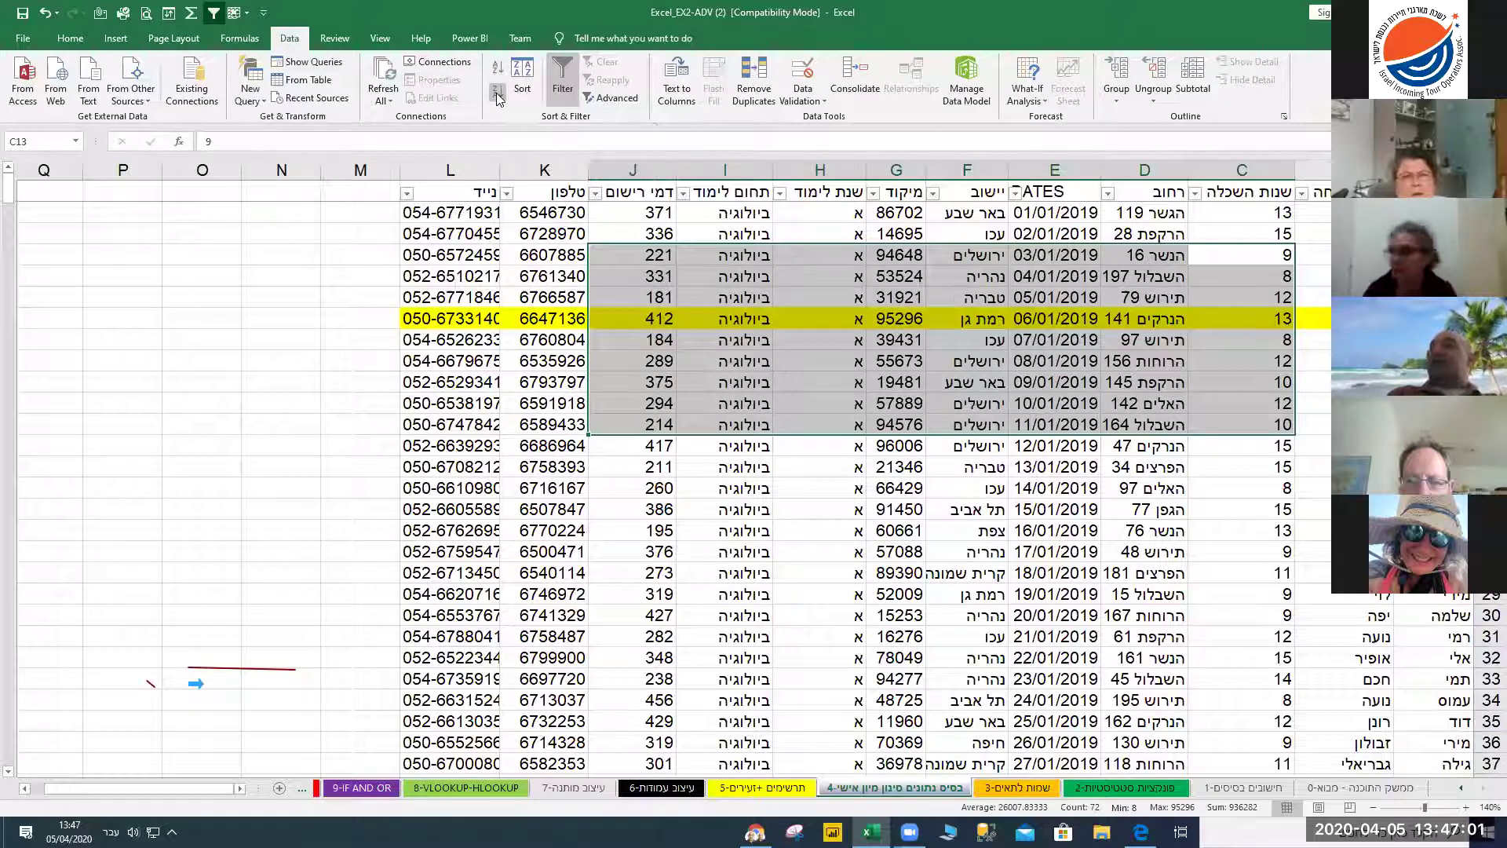
{"action": "left_click", "coordinate": [497, 94]}
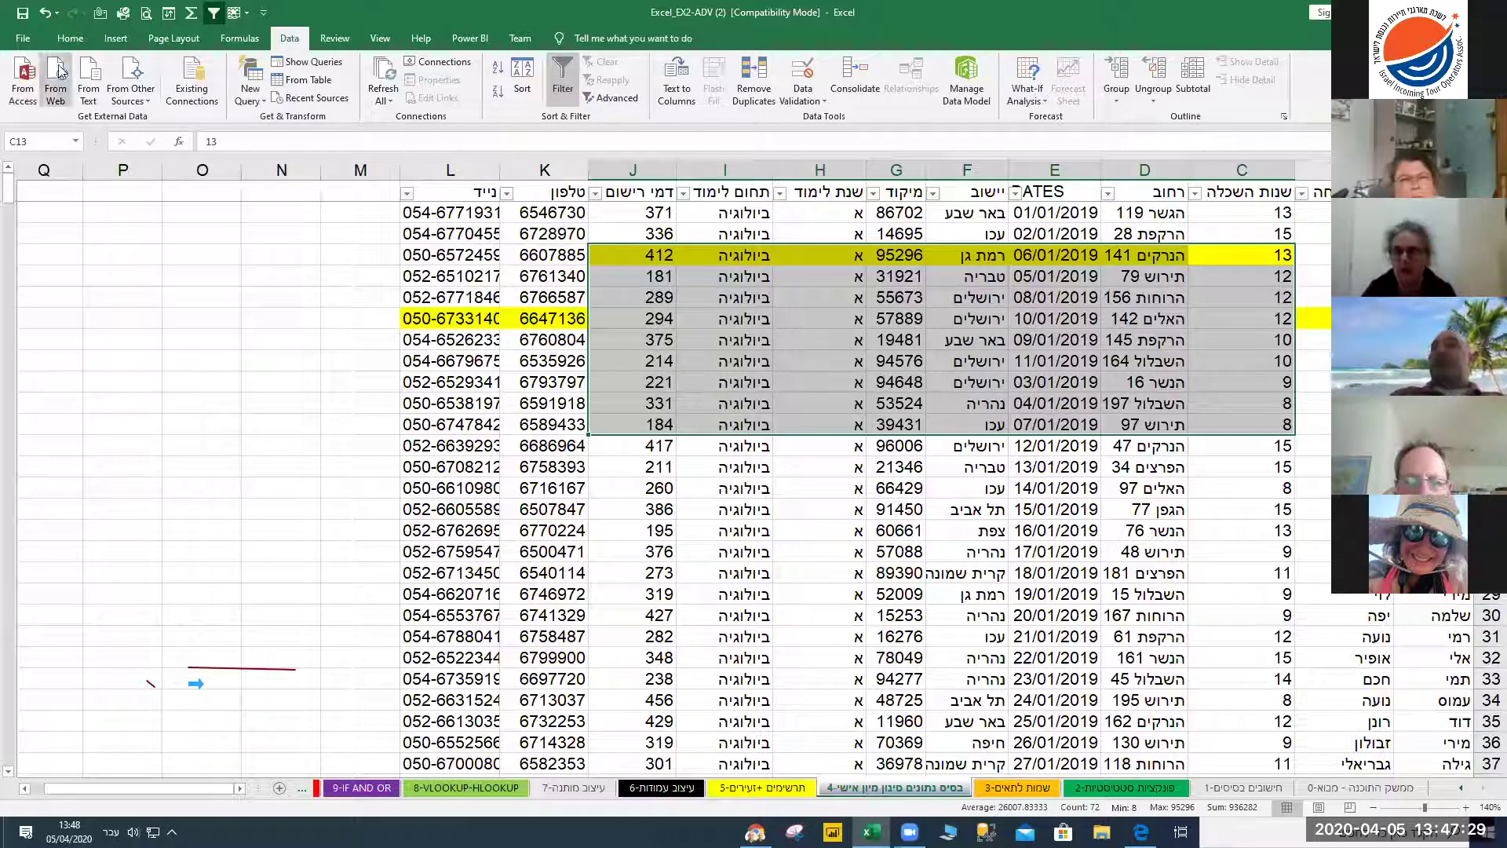
{"action": "left_click", "coordinate": [45, 13]}
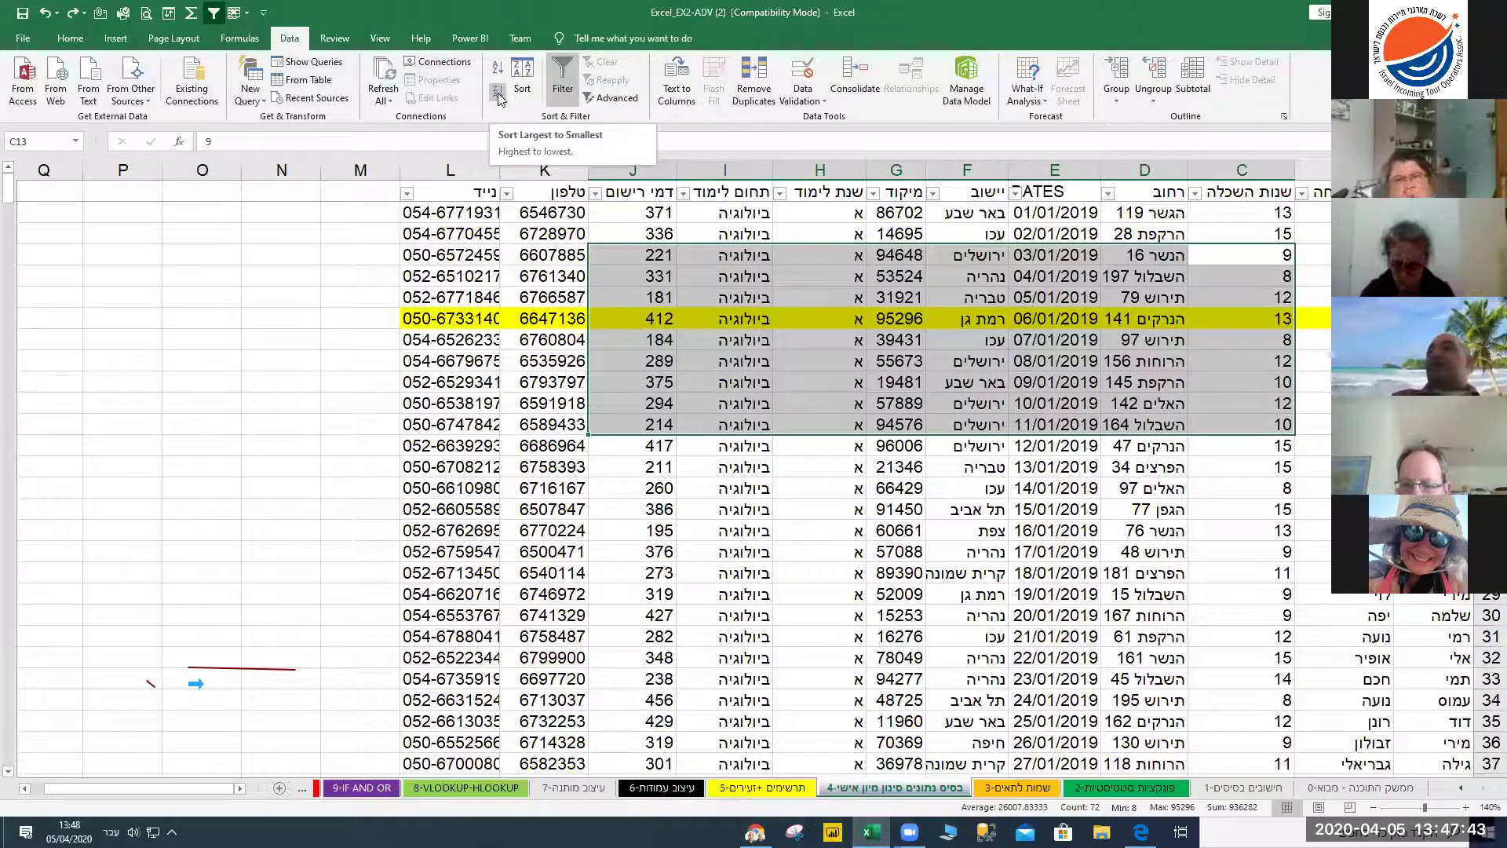
{"action": "left_click", "coordinate": [778, 417]}
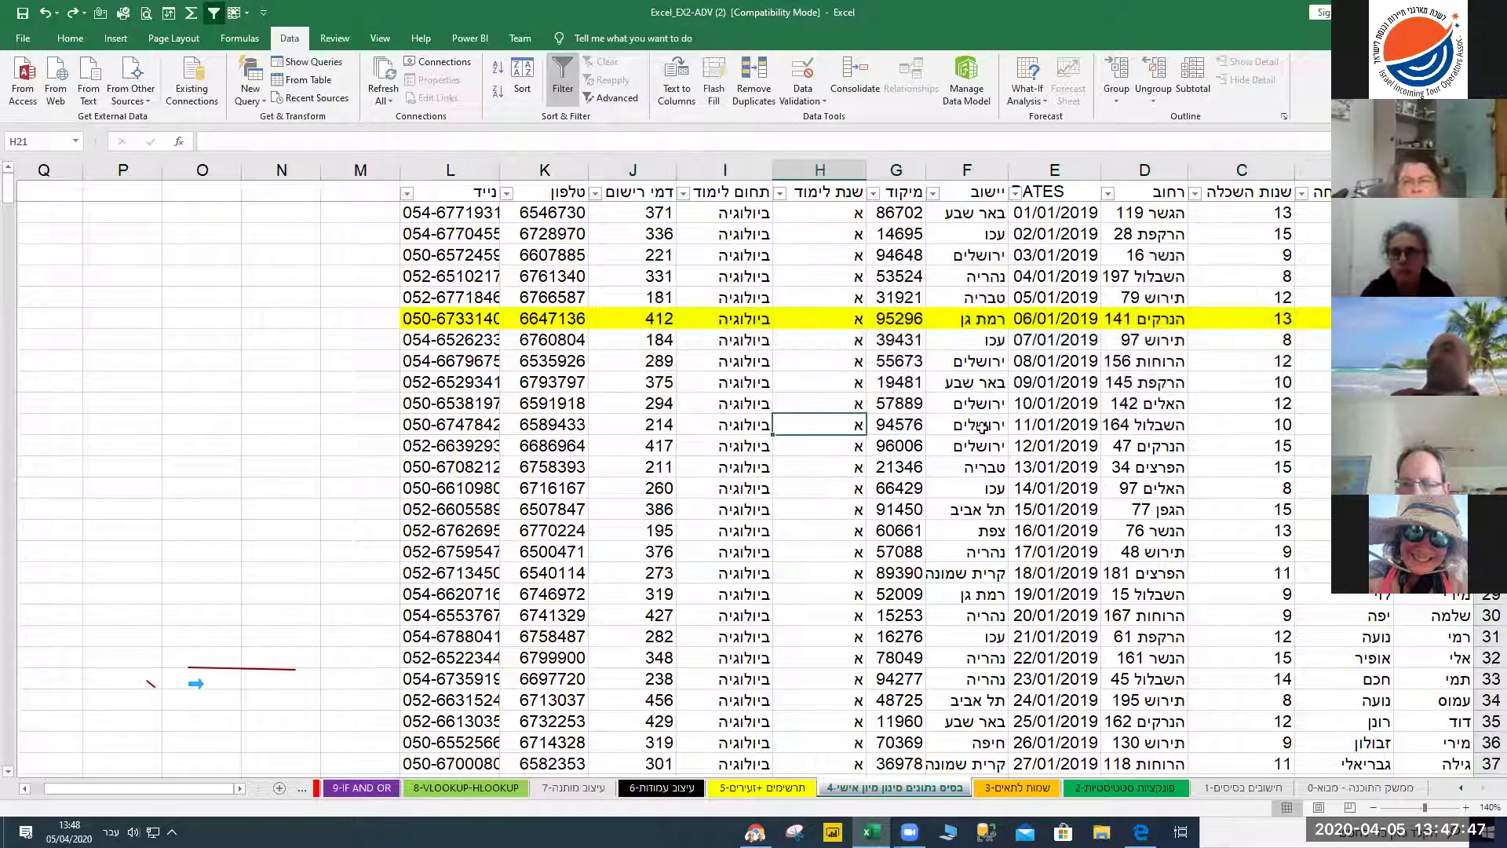
Sort cells C13:C23 of שנות השכלה from largest to smallest, expanding the selection to the neighbouring data
{"action": "left_click_drag", "start_coordinate": [1260, 251], "coordinate": [1265, 466]}
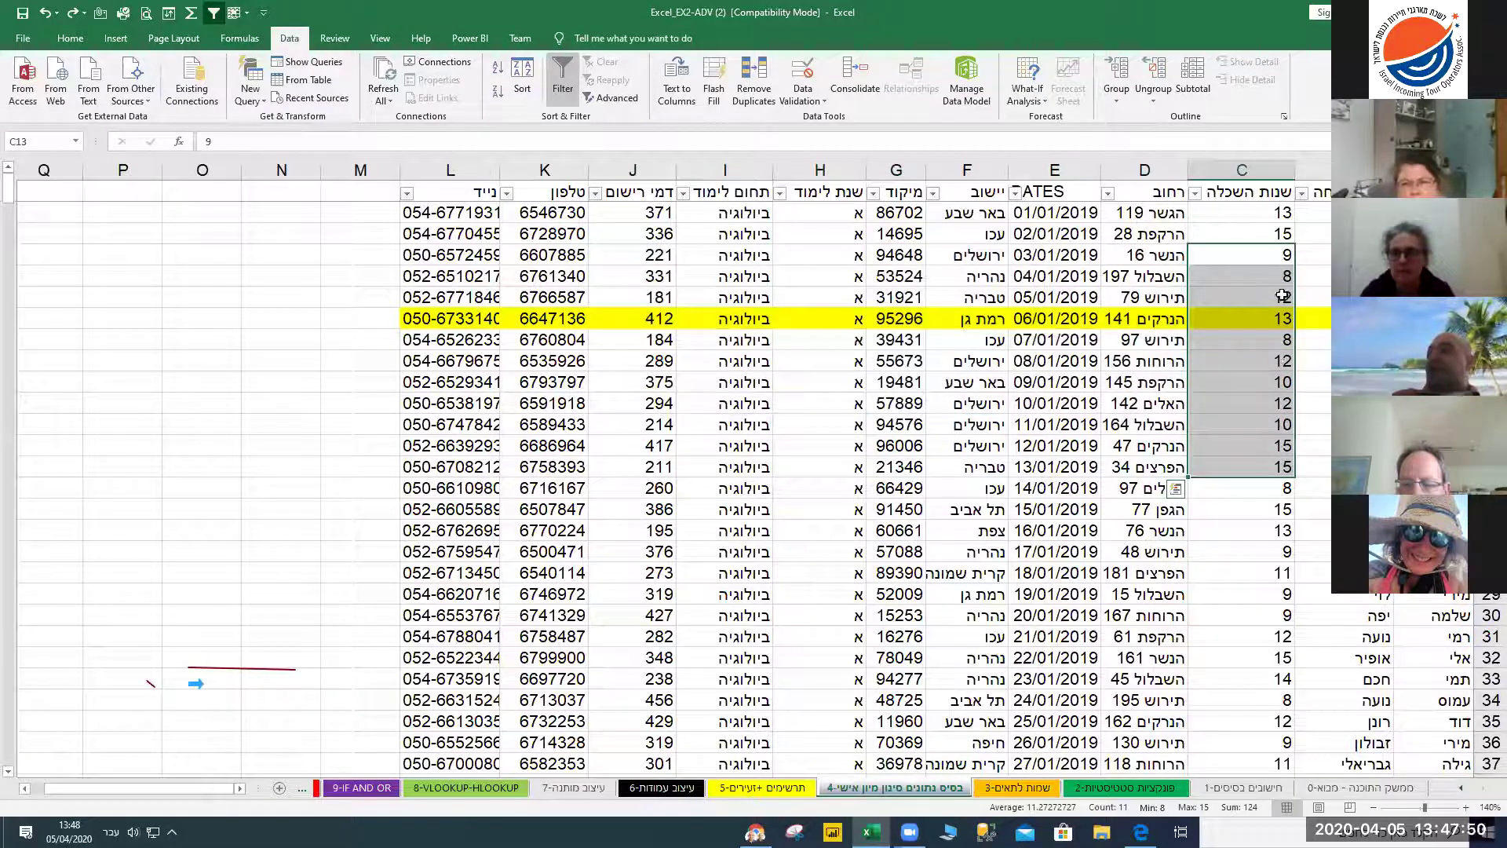
{"action": "left_click", "coordinate": [498, 92]}
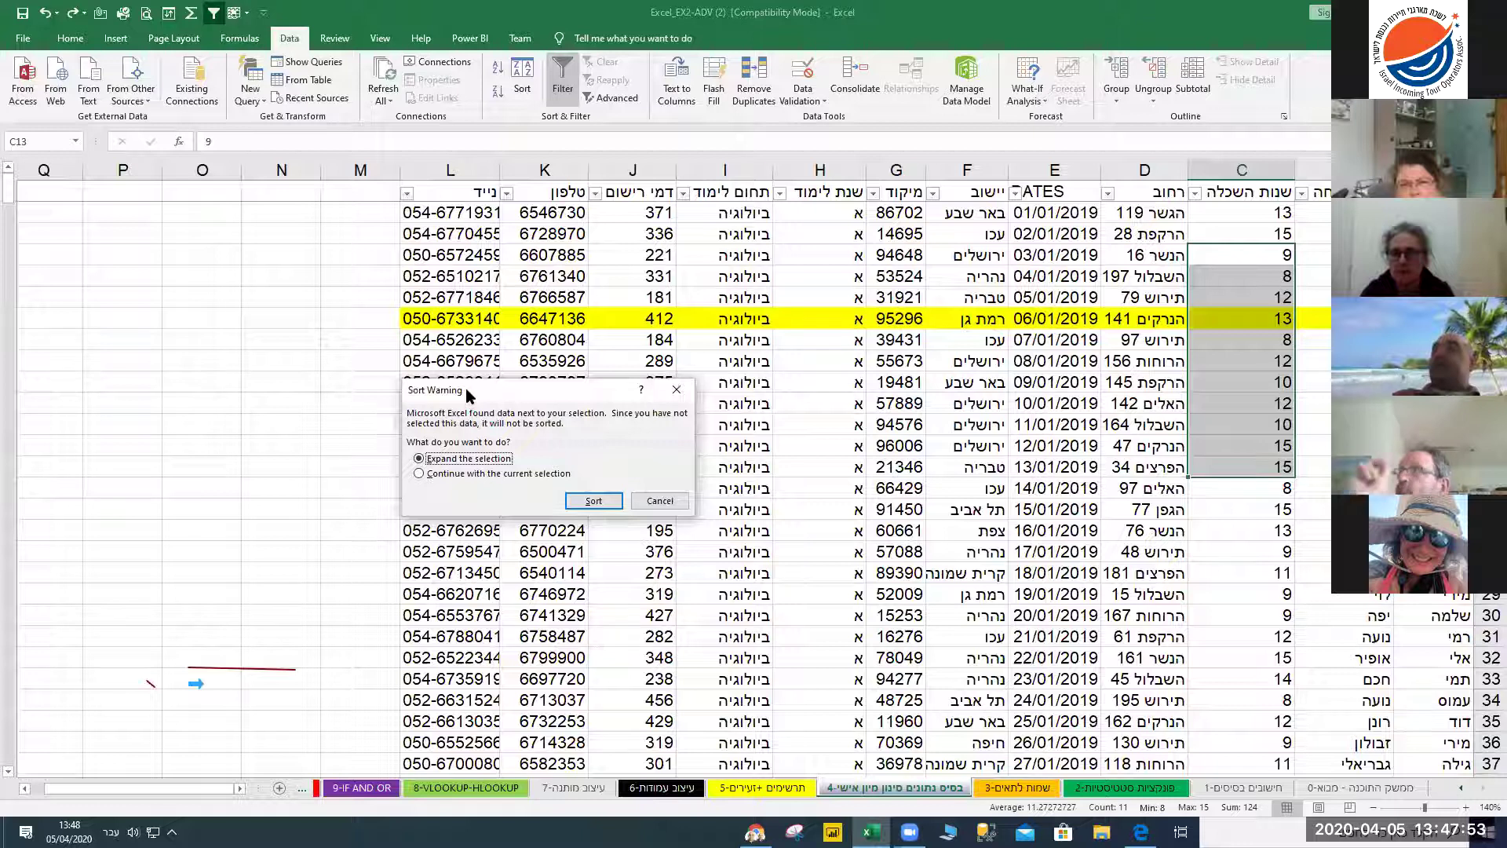
{"action": "left_click_drag", "start_coordinate": [464, 388], "coordinate": [480, 265]}
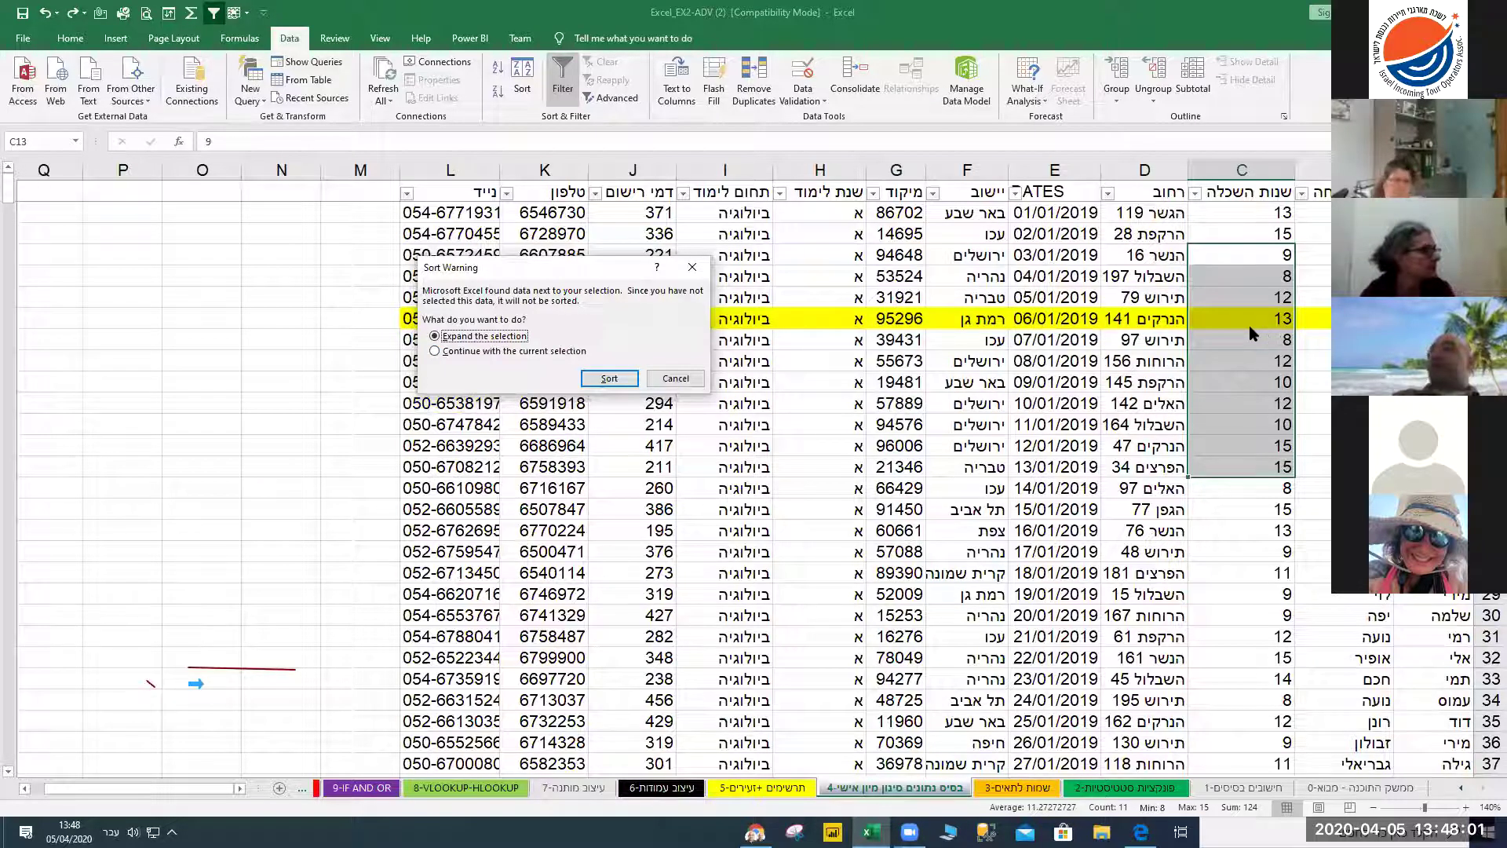
{"action": "left_click", "coordinate": [608, 379]}
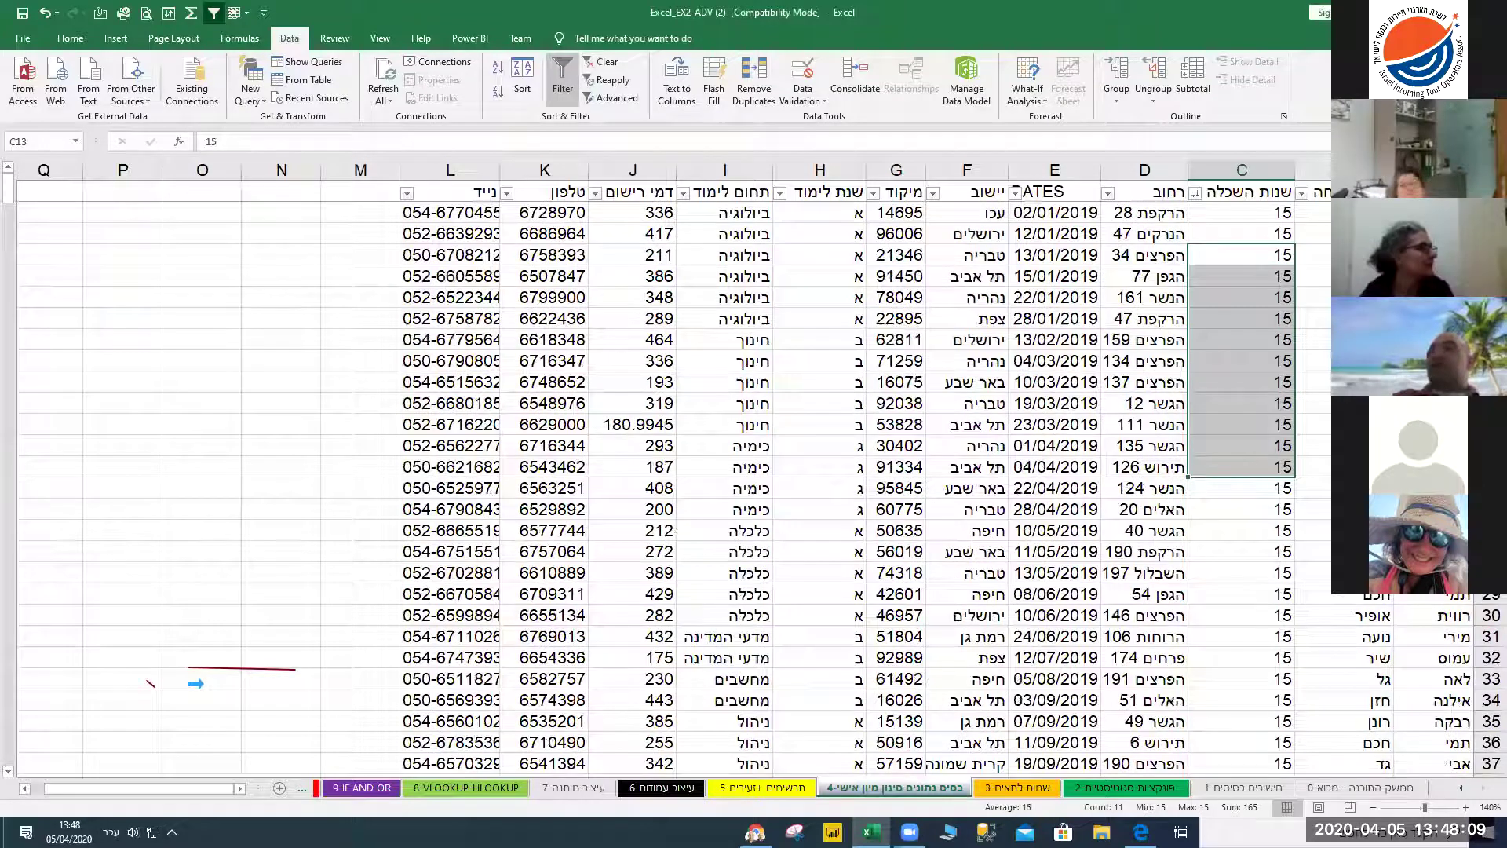
Find the yellow record in the sorted list and undo the expanded sort
{"action": "left_click_drag", "start_coordinate": [10, 205], "coordinate": [9, 235]}
{"action": "left_click_drag", "start_coordinate": [12, 295], "coordinate": [9, 289]}
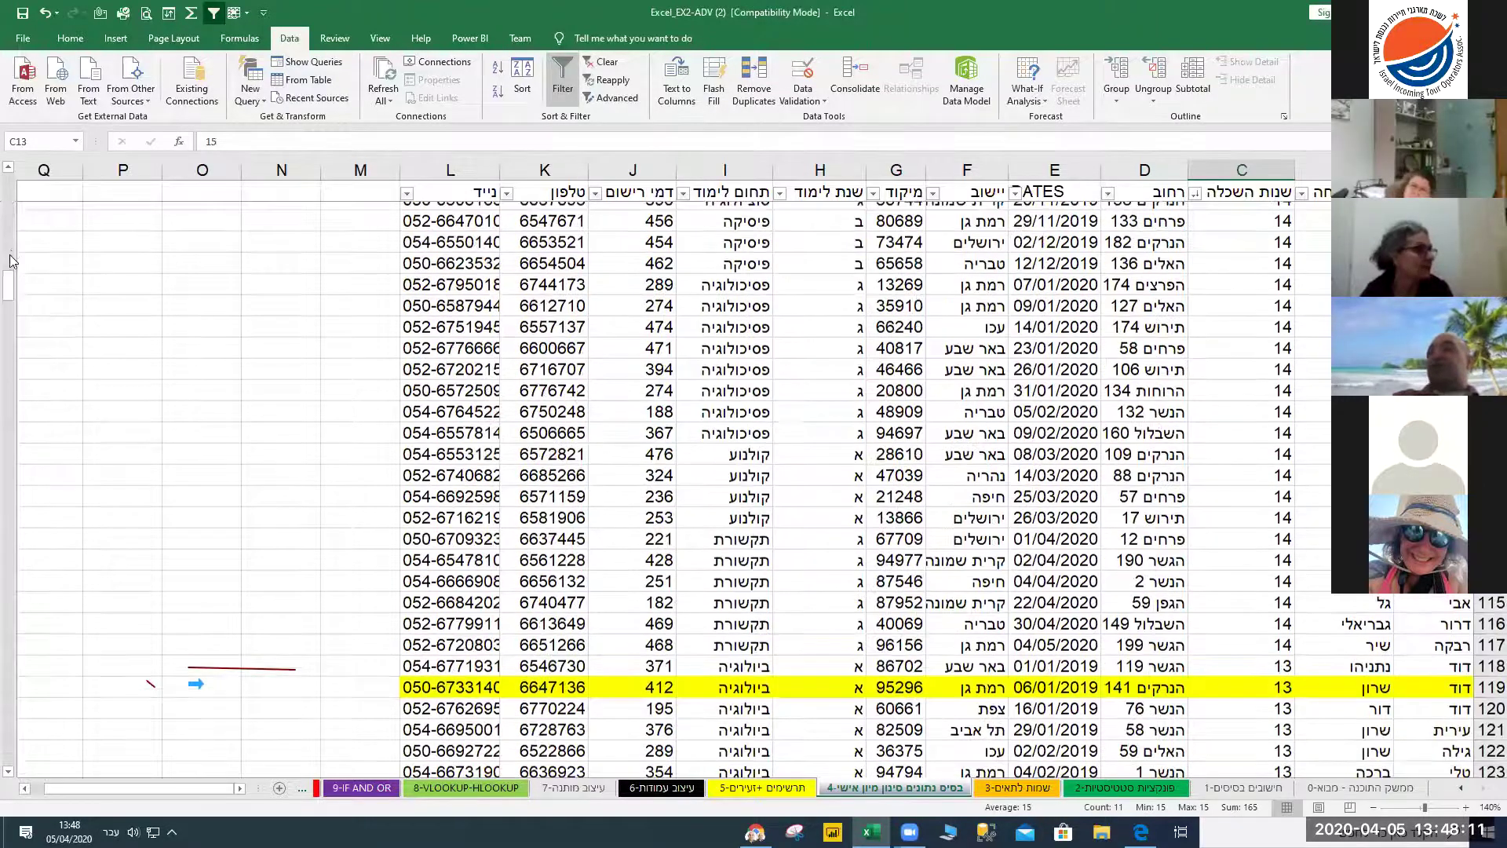
{"action": "scroll", "coordinate": [1183, 567], "scroll_direction": "up", "scroll_amount": 3}
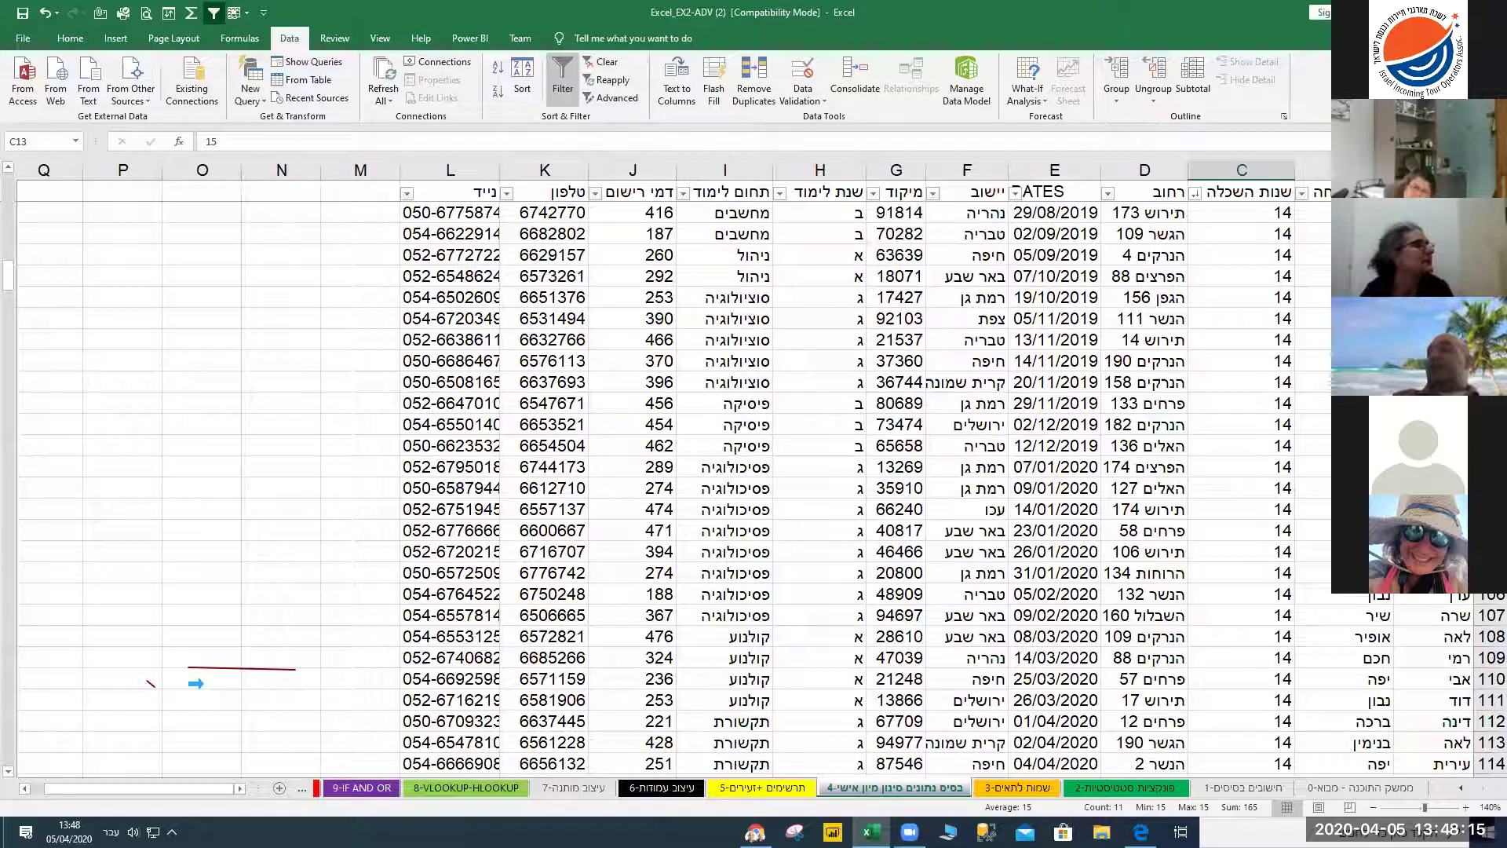
{"action": "left_click", "coordinate": [45, 13]}
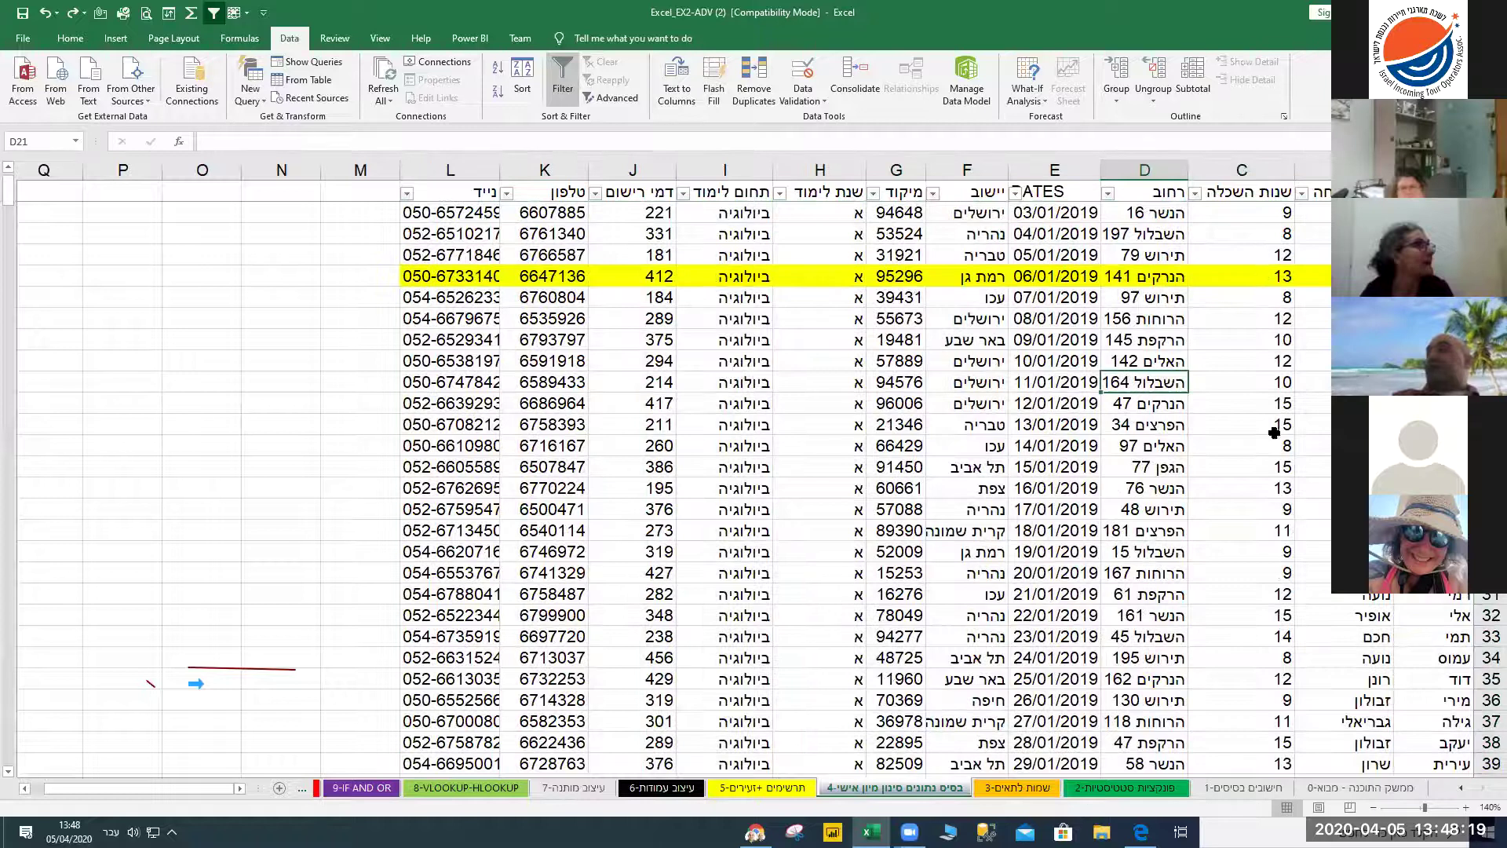
Sort only cells C15:C25 of שנות השכלה from largest to smallest, continuing with the current selection
{"action": "left_click_drag", "start_coordinate": [1272, 254], "coordinate": [1271, 466]}
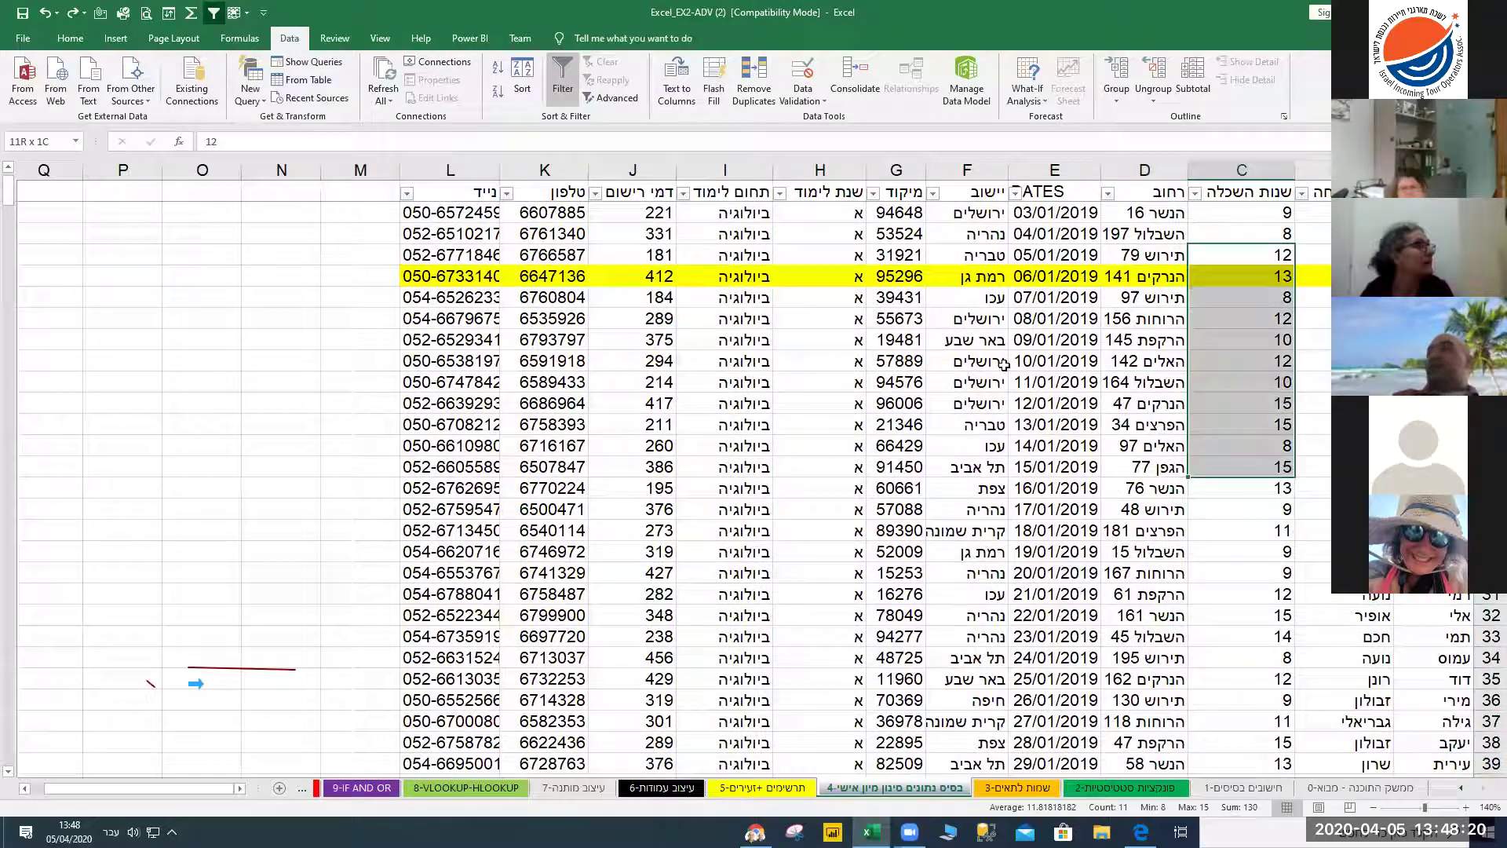
{"action": "left_click", "coordinate": [497, 94]}
{"action": "left_click", "coordinate": [436, 353]}
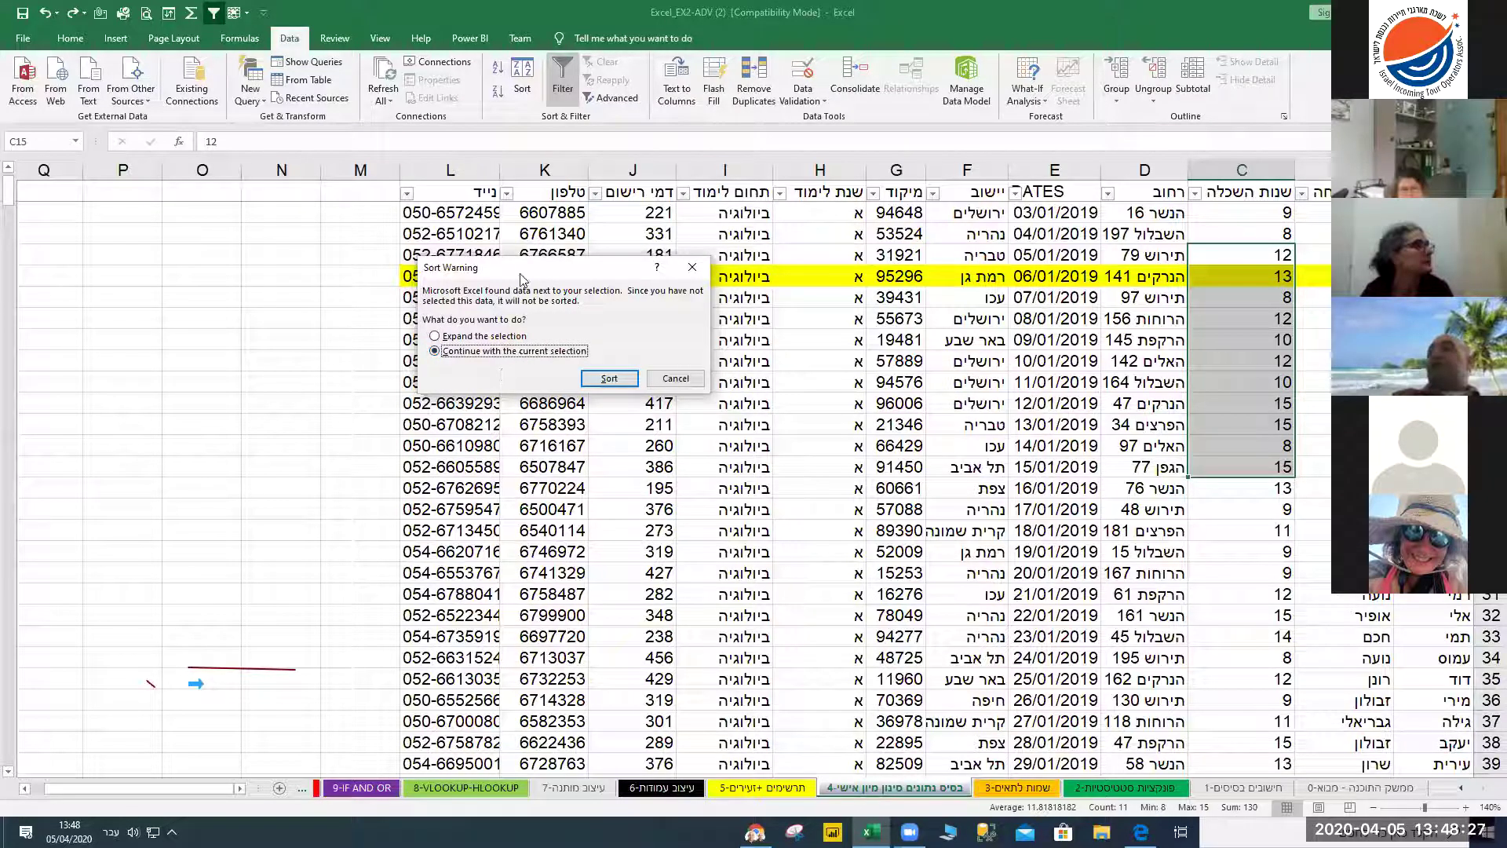
{"action": "left_click_drag", "start_coordinate": [522, 279], "coordinate": [430, 254]}
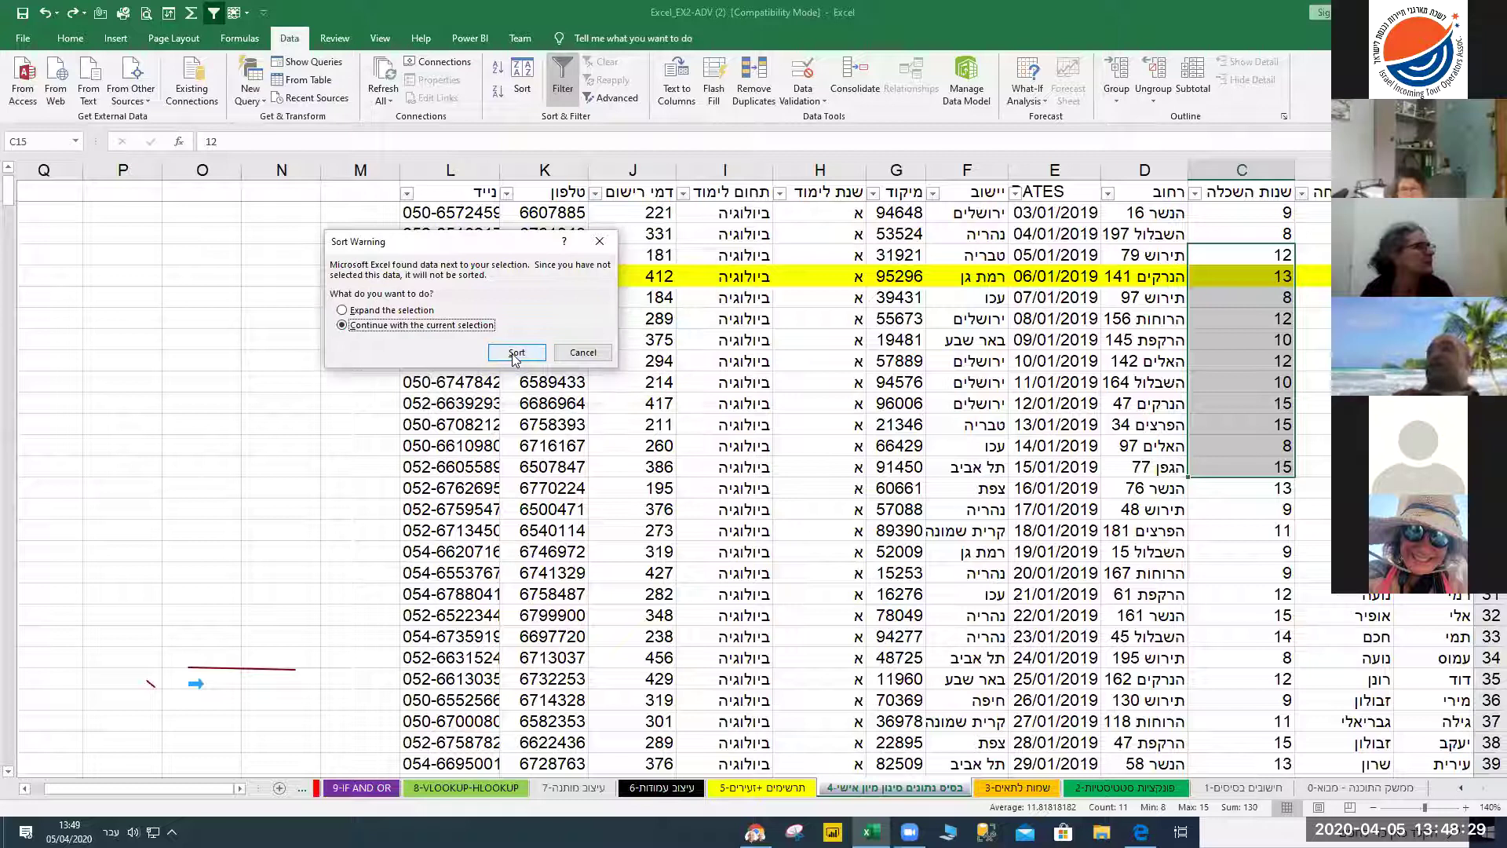
{"action": "left_click", "coordinate": [516, 353]}
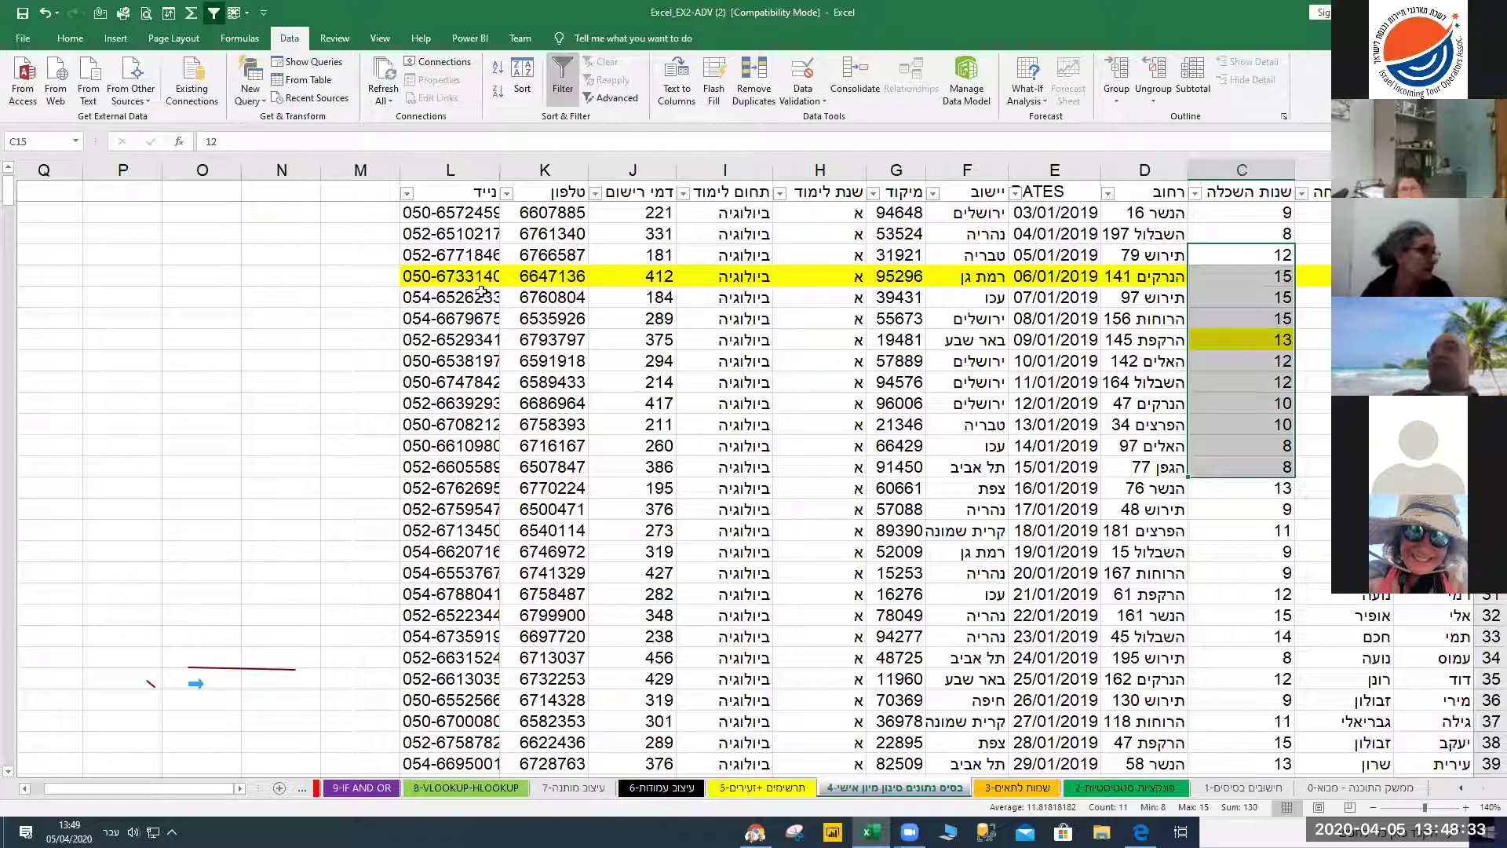
Undo the sort of the שנות השכלה cells and return to the start of the list
{"action": "left_click", "coordinate": [43, 13]}
{"action": "left_click", "coordinate": [604, 569]}
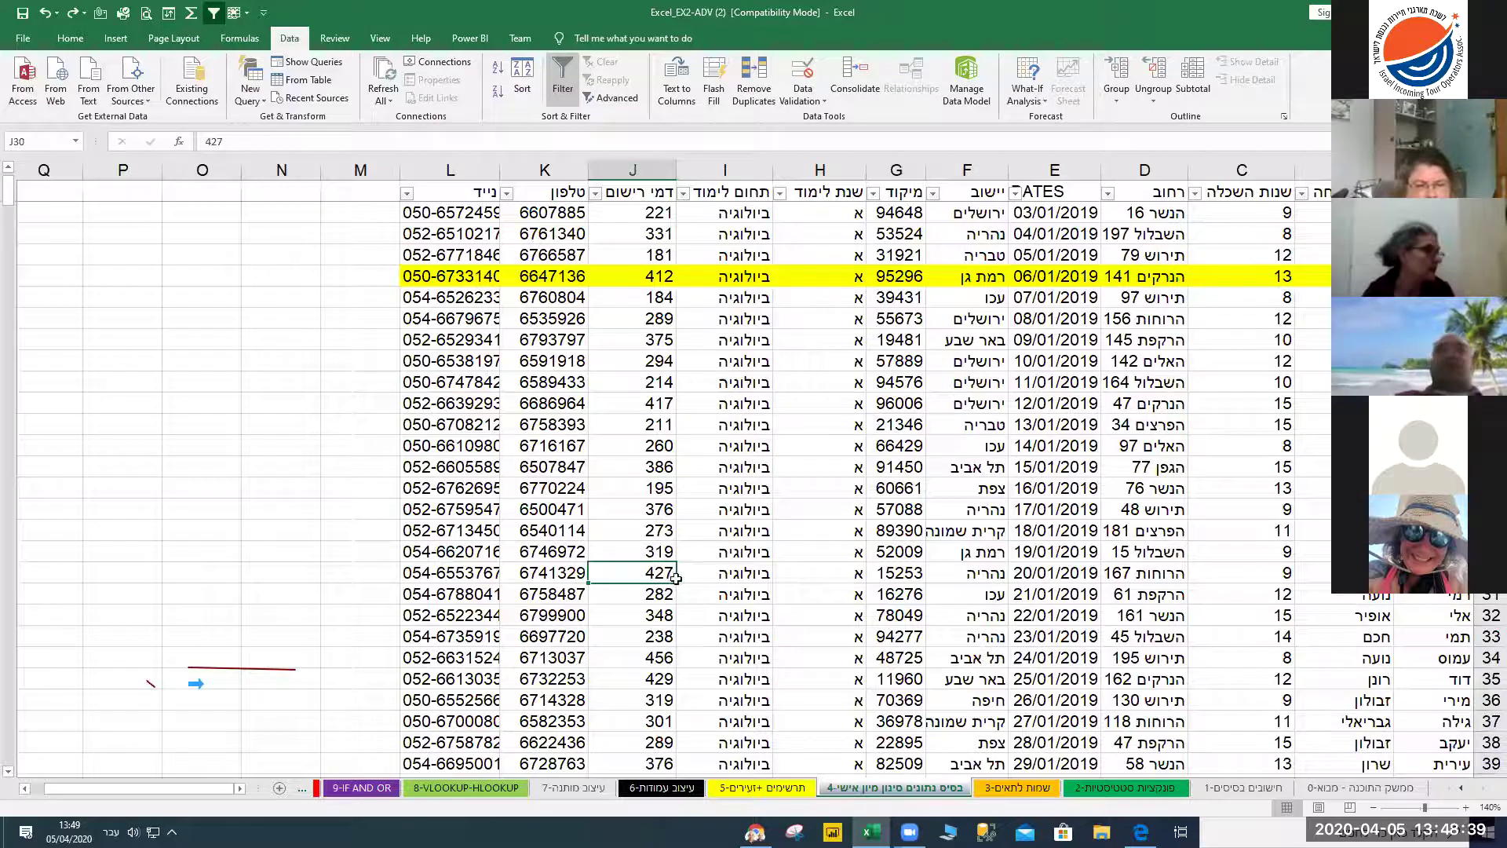
{"action": "scroll", "coordinate": [693, 589], "scroll_direction": "up", "scroll_amount": 1}
{"action": "left_click", "coordinate": [974, 445]}
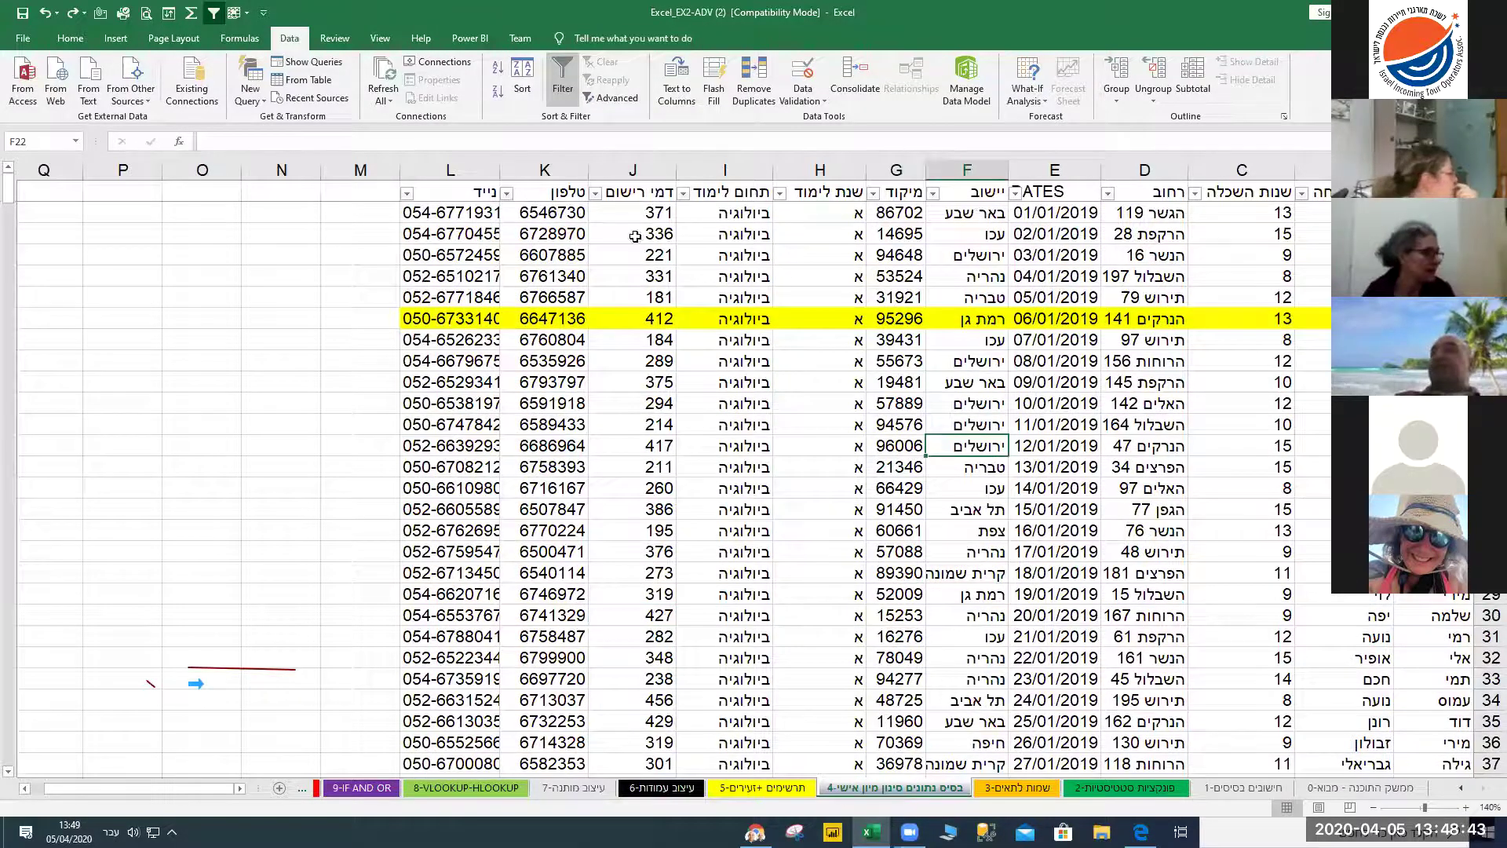
Sort the student list by the יישוב column from A to Z
{"action": "left_click", "coordinate": [933, 193]}
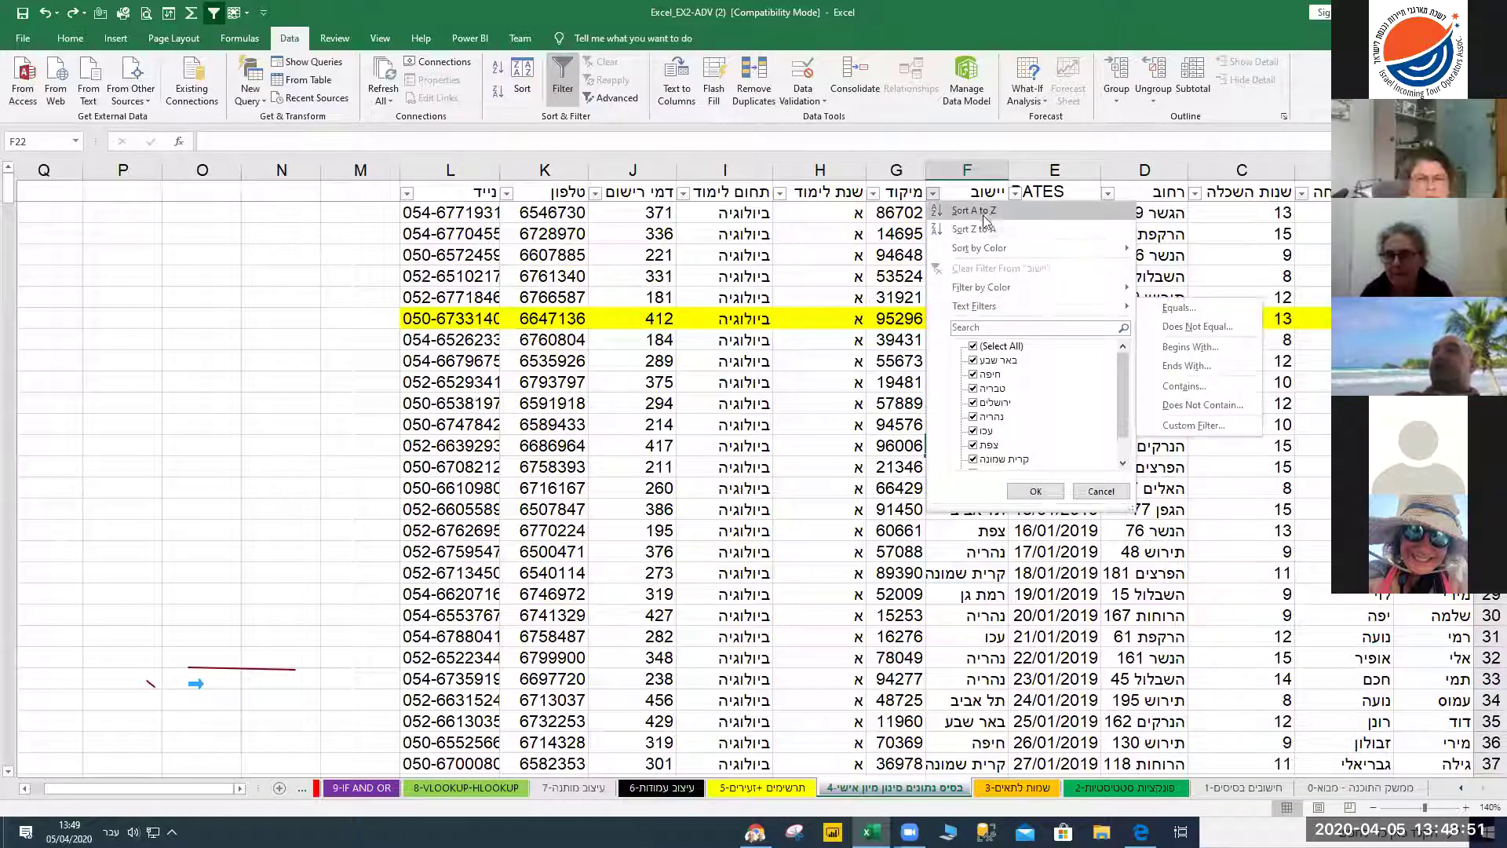
{"action": "mouse_move", "coordinate": [974, 237]}
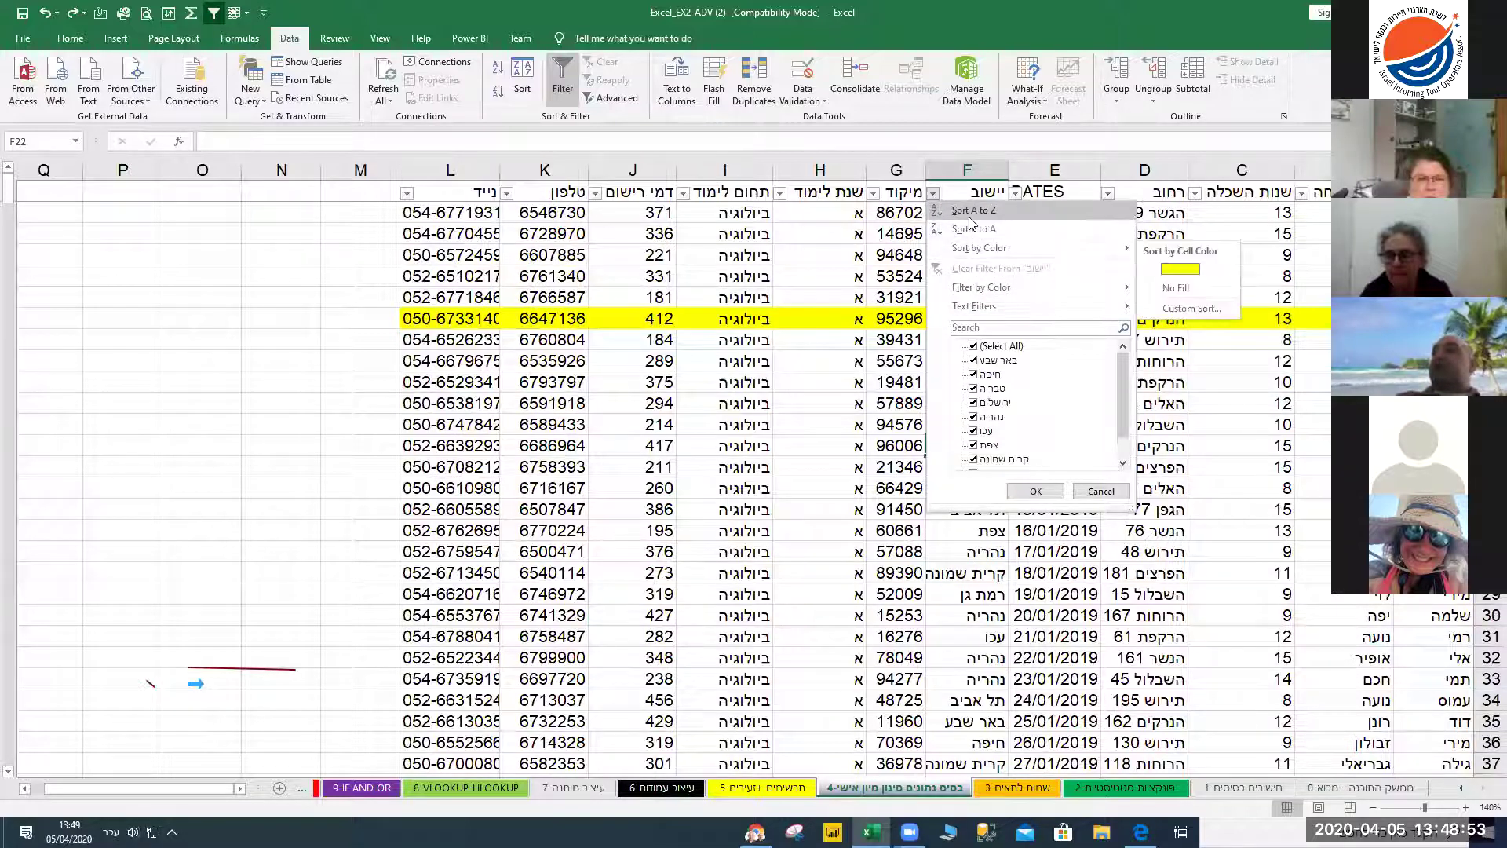
{"action": "left_click", "coordinate": [970, 221]}
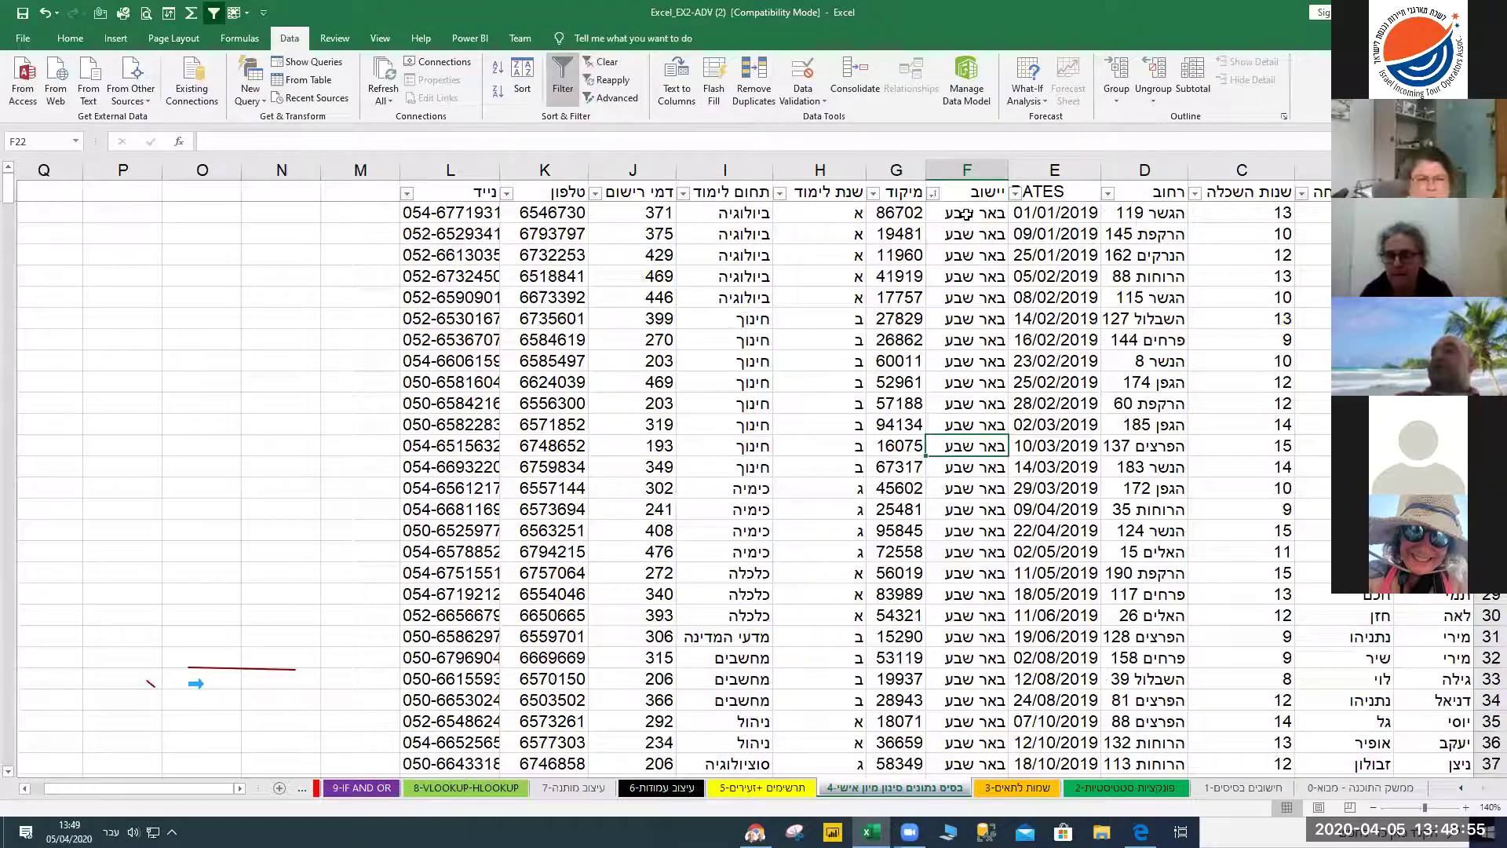
Check how the towns are ordered throughout the sorted list and review the sort options of the יישוב column
{"action": "left_click_drag", "start_coordinate": [8, 191], "coordinate": [8, 540]}
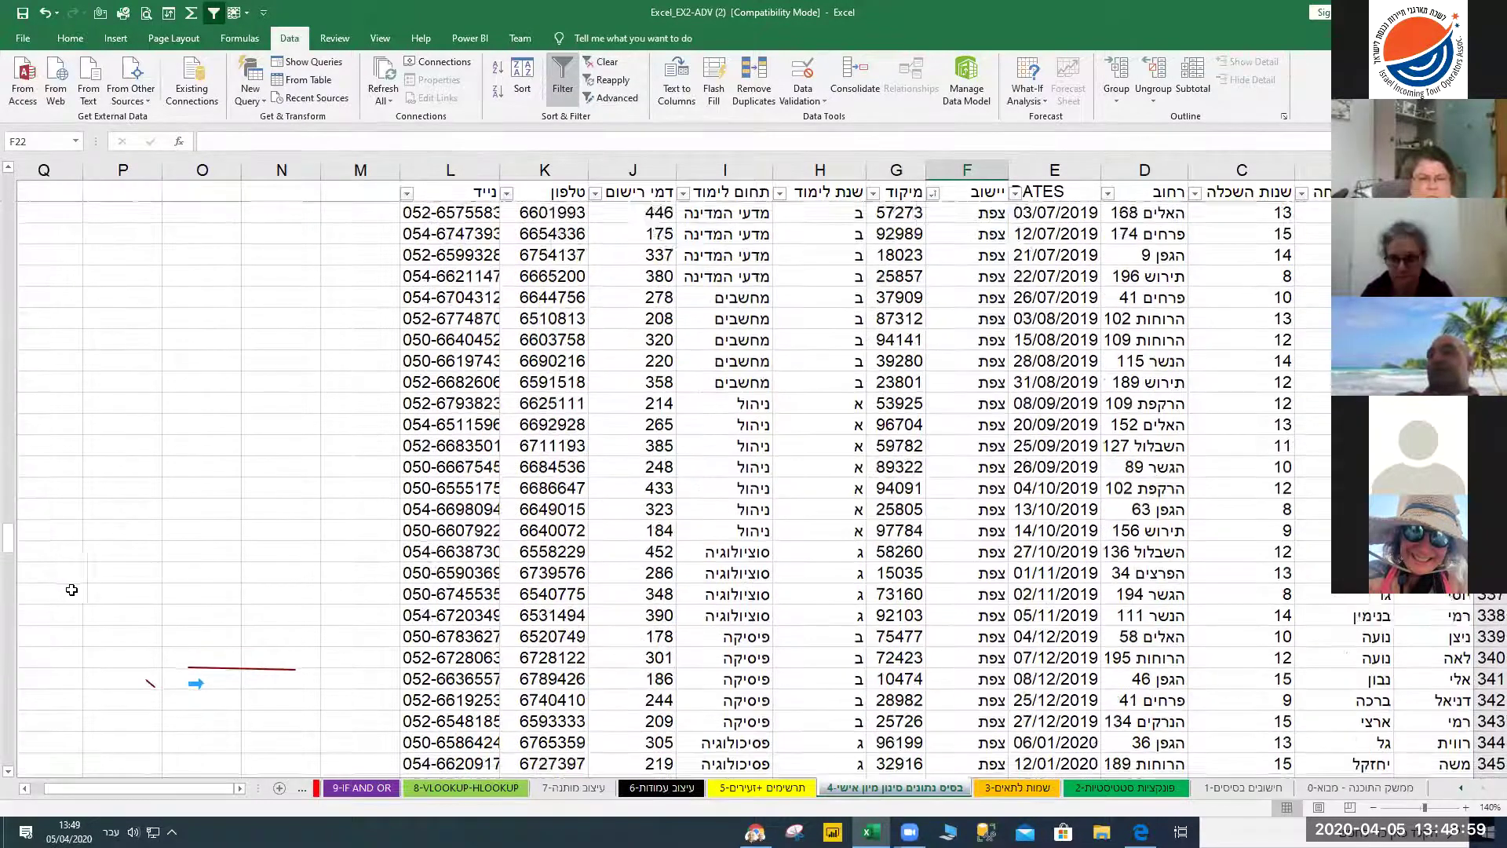
{"action": "scroll", "coordinate": [80, 597], "scroll_direction": "down", "scroll_amount": 20}
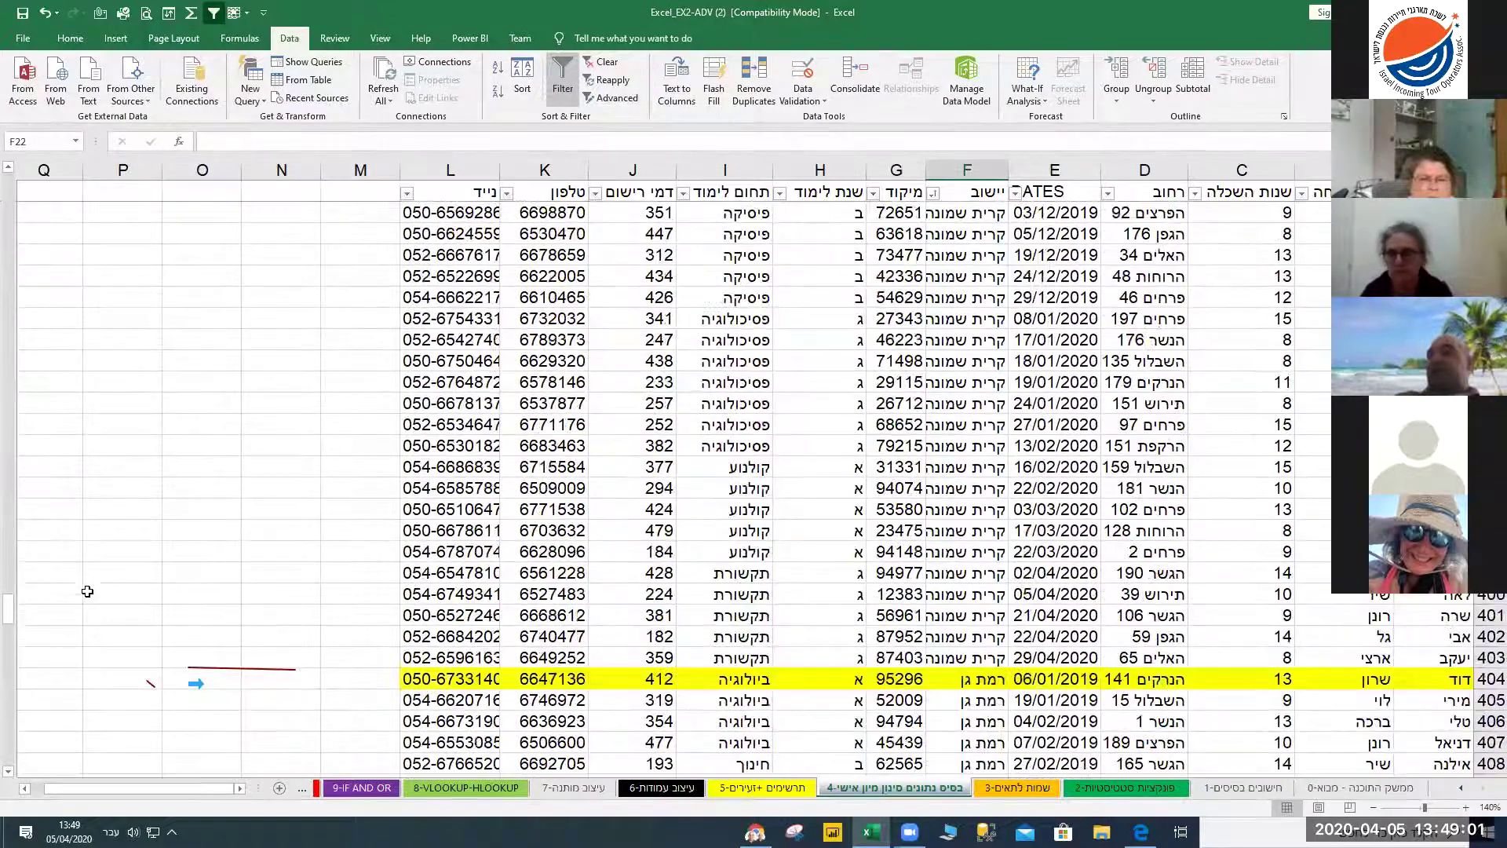
{"action": "scroll", "coordinate": [96, 591], "scroll_direction": "down", "scroll_amount": 15}
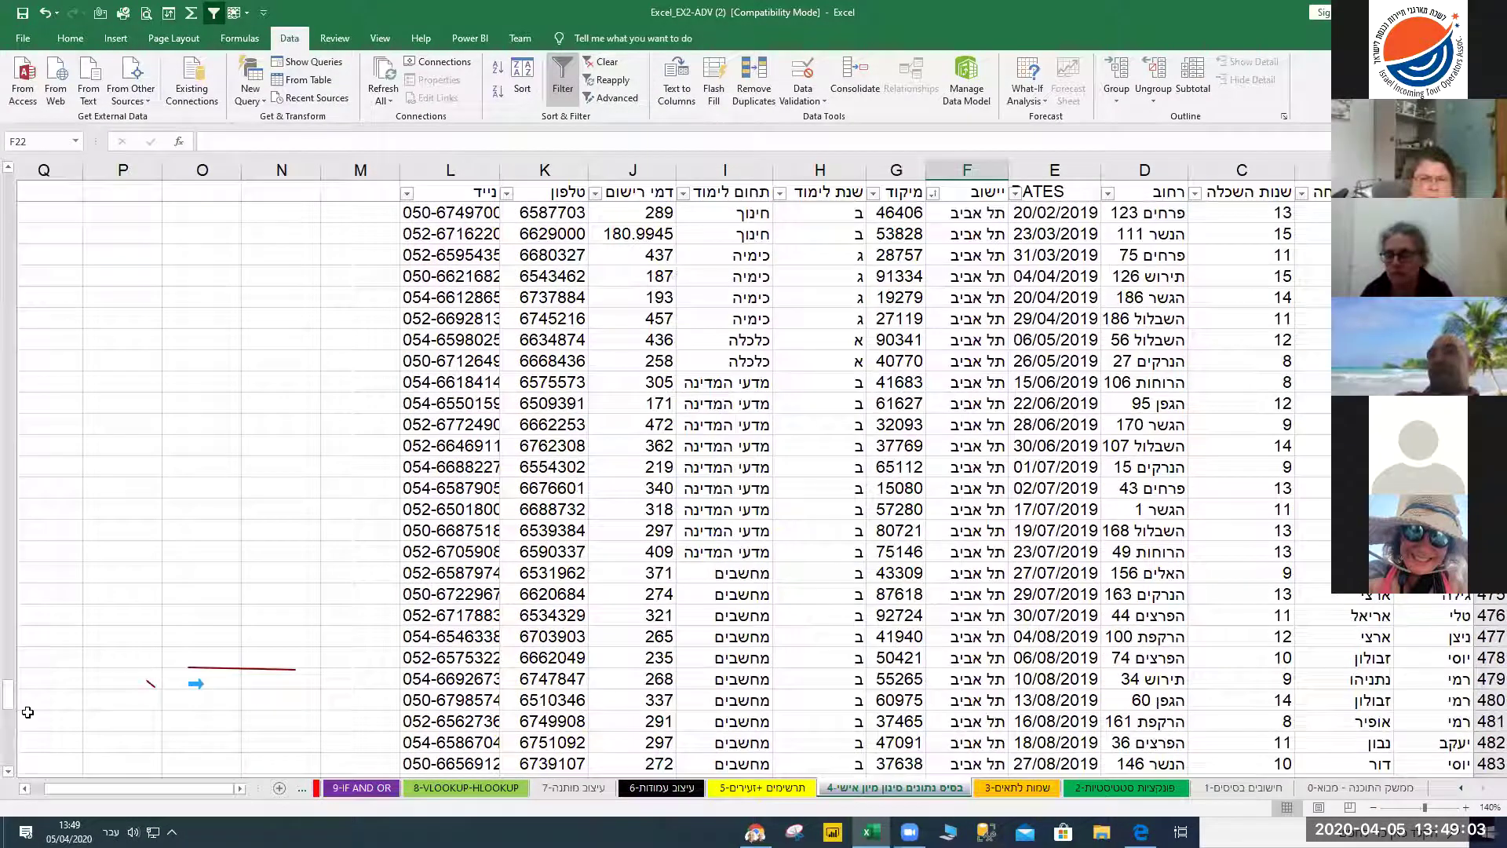
{"action": "left_click_drag", "start_coordinate": [10, 699], "coordinate": [8, 658]}
{"action": "left_click_drag", "start_coordinate": [11, 604], "coordinate": [8, 590]}
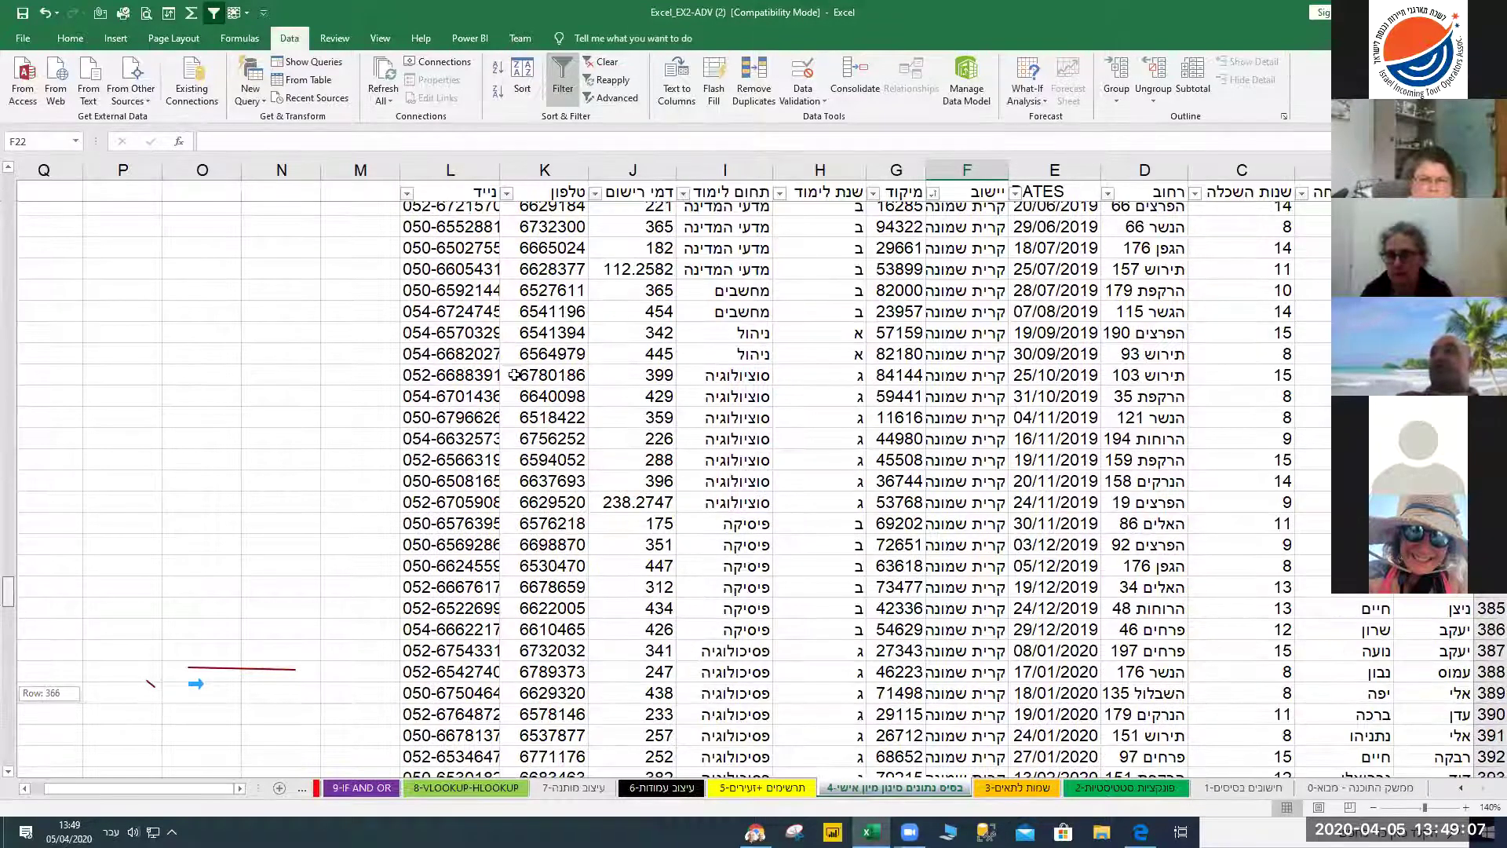
{"action": "left_click_drag", "start_coordinate": [514, 375], "coordinate": [842, 302]}
{"action": "left_click", "coordinate": [933, 193]}
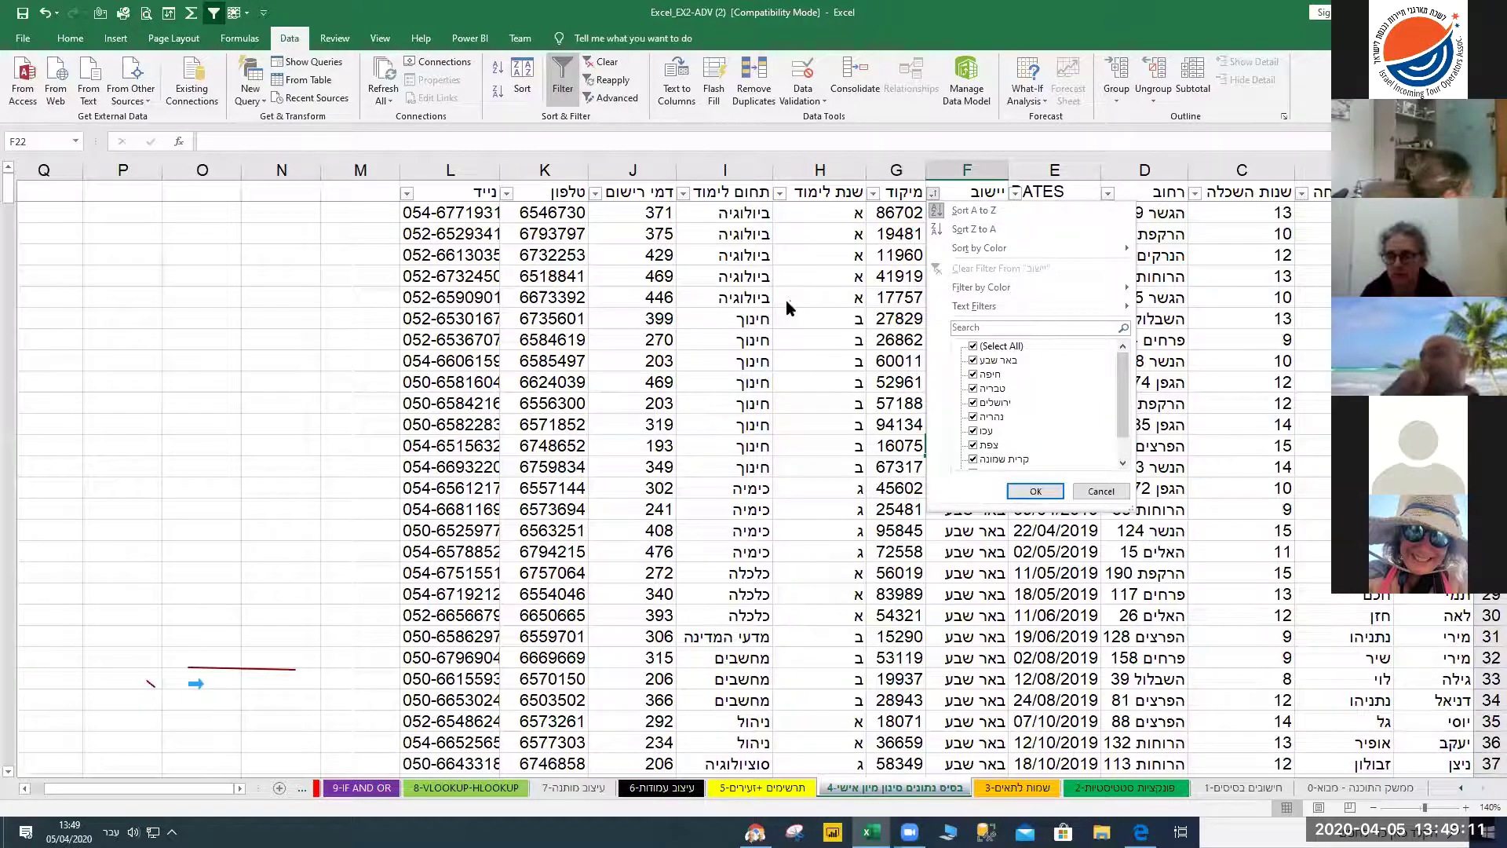
{"action": "left_click", "coordinate": [860, 323]}
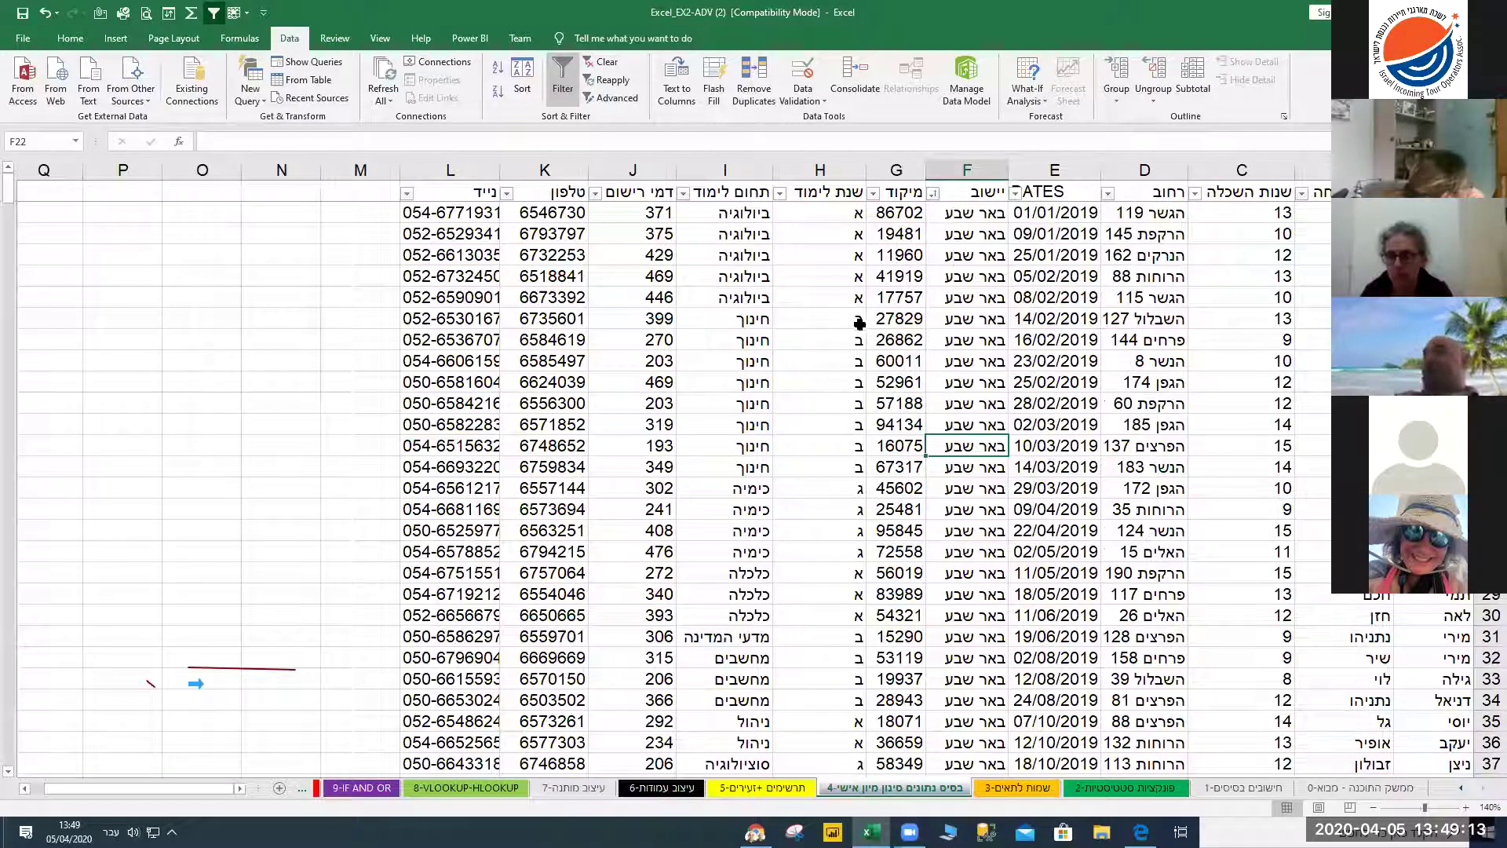
{"action": "left_click", "coordinate": [933, 193]}
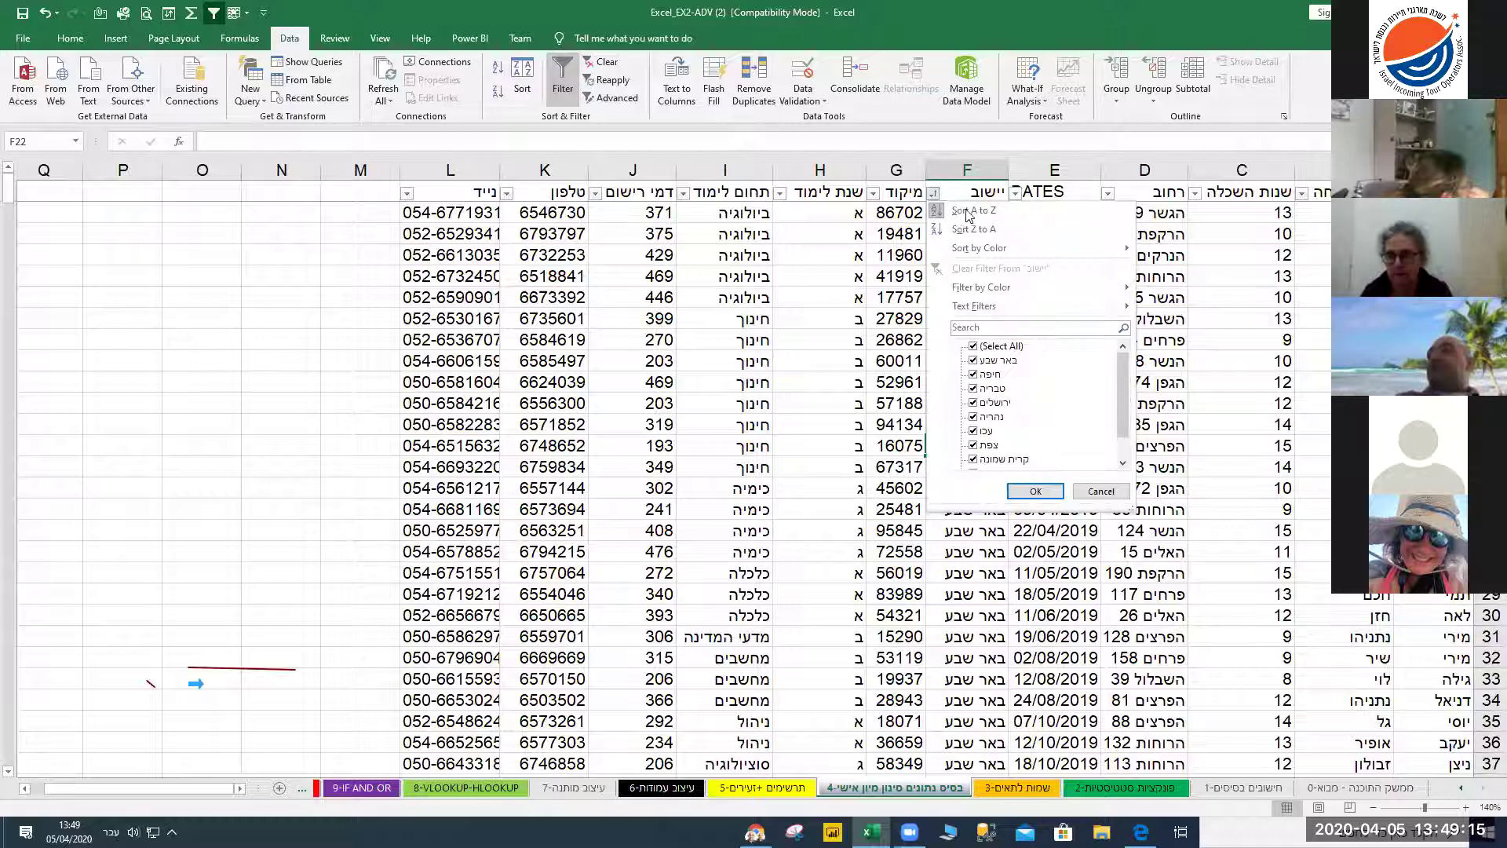
{"action": "left_click", "coordinate": [848, 275]}
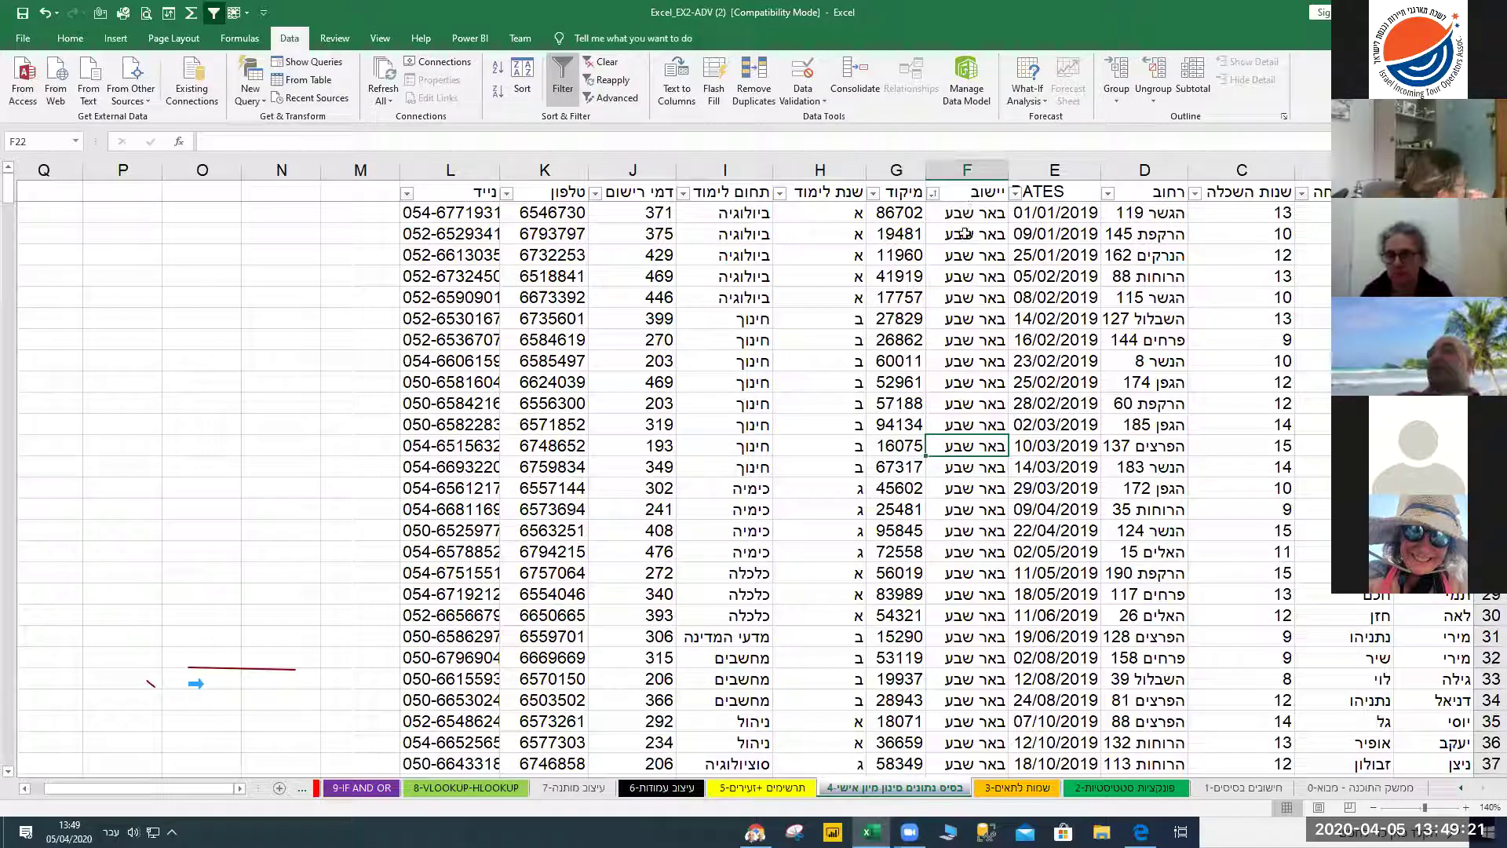
Sort the student list by the שנות השכלה column from smallest to largest
{"action": "left_click_drag", "start_coordinate": [964, 212], "coordinate": [964, 508]}
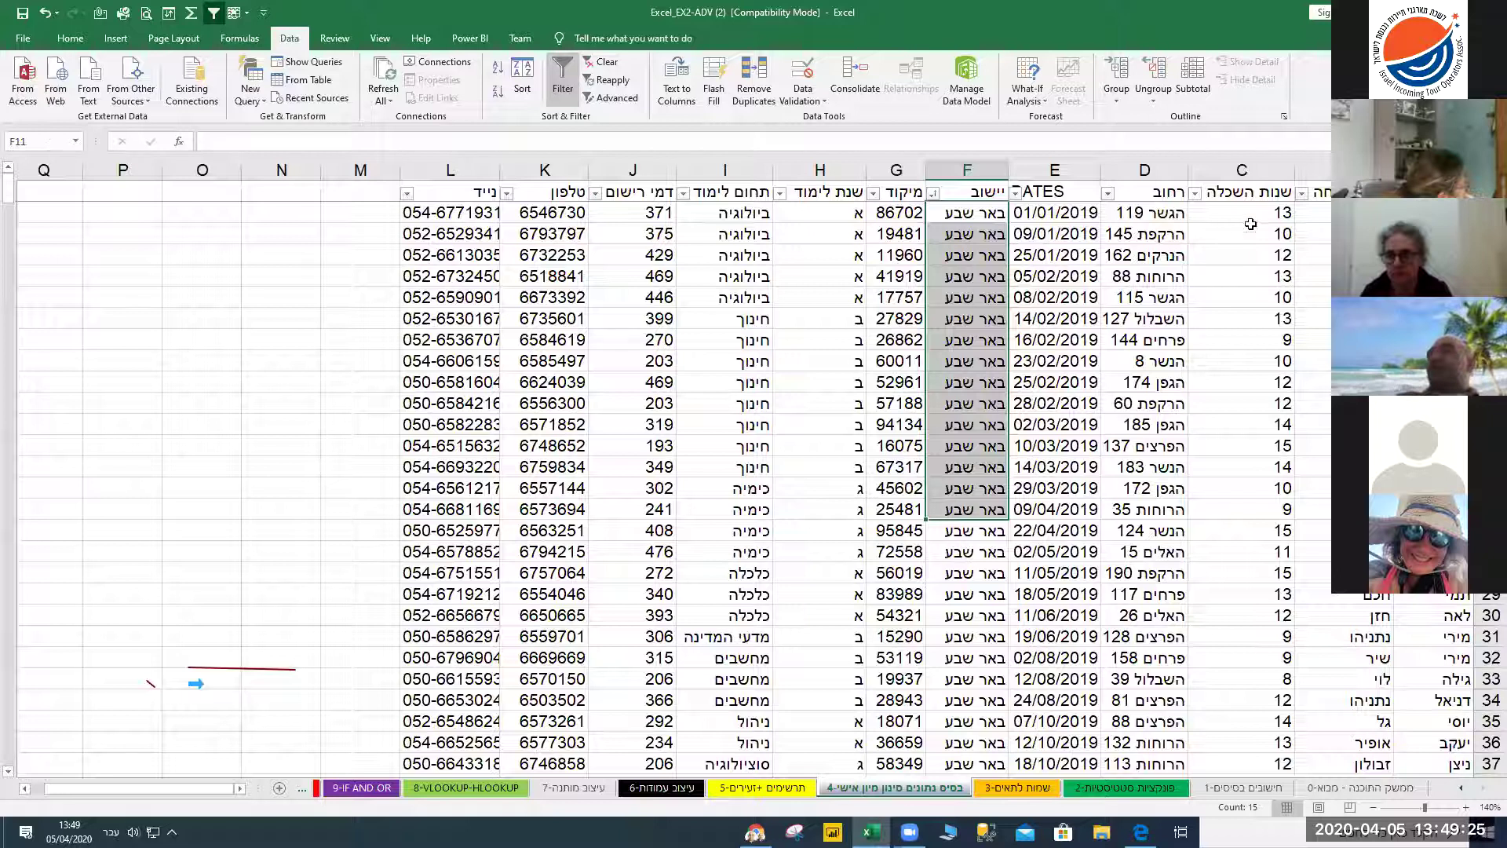
{"action": "left_click_drag", "start_coordinate": [1263, 212], "coordinate": [1265, 509]}
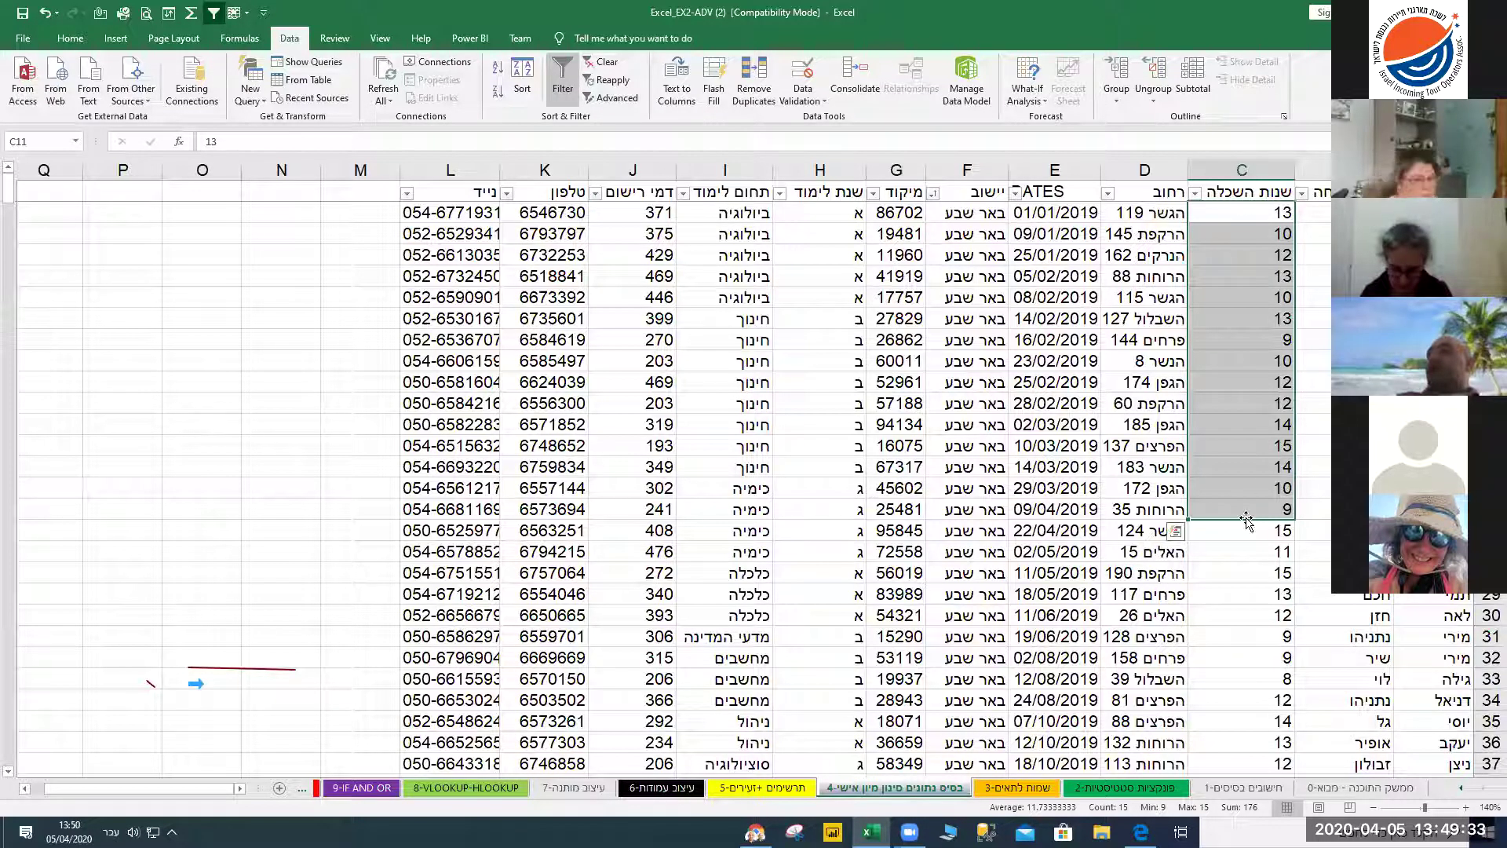
{"action": "left_click", "coordinate": [1195, 194]}
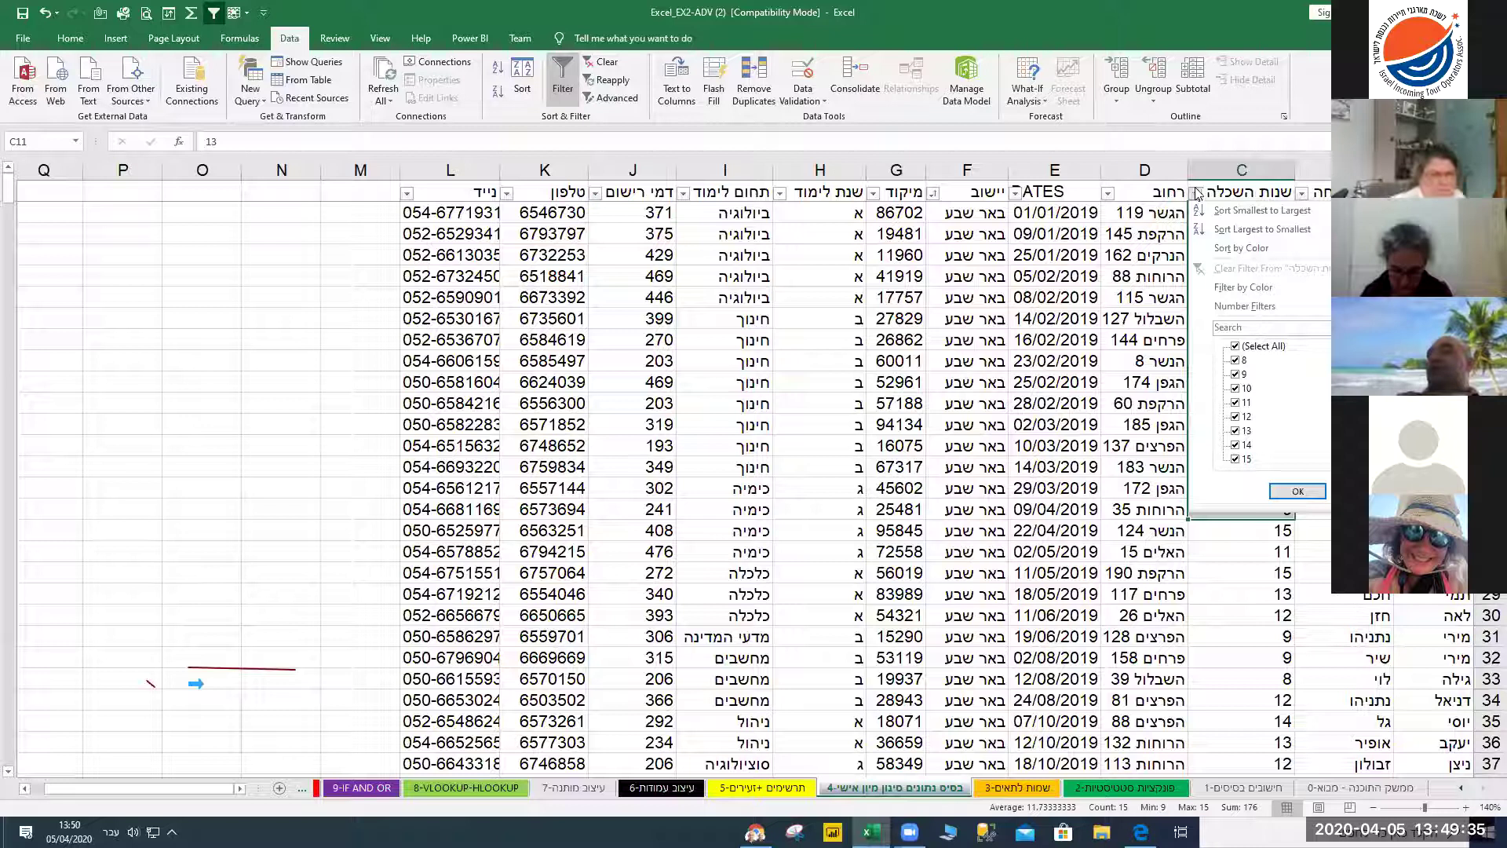
{"action": "left_click", "coordinate": [1232, 212]}
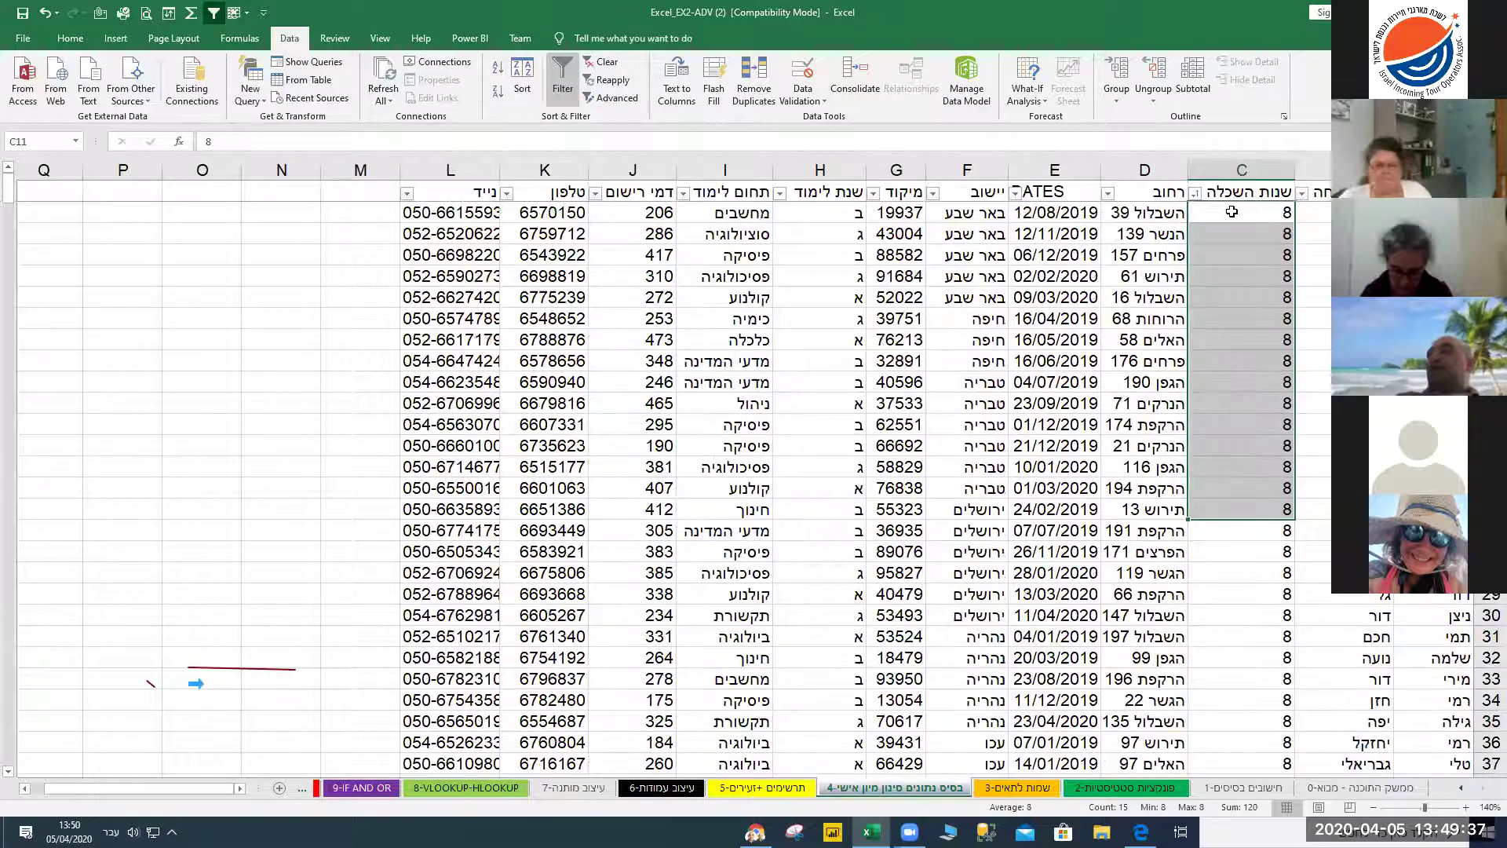
Highlight the שנות השכלה and יישוב columns to compare the order of towns among records with equal years of education
{"action": "left_click", "coordinate": [1260, 213]}
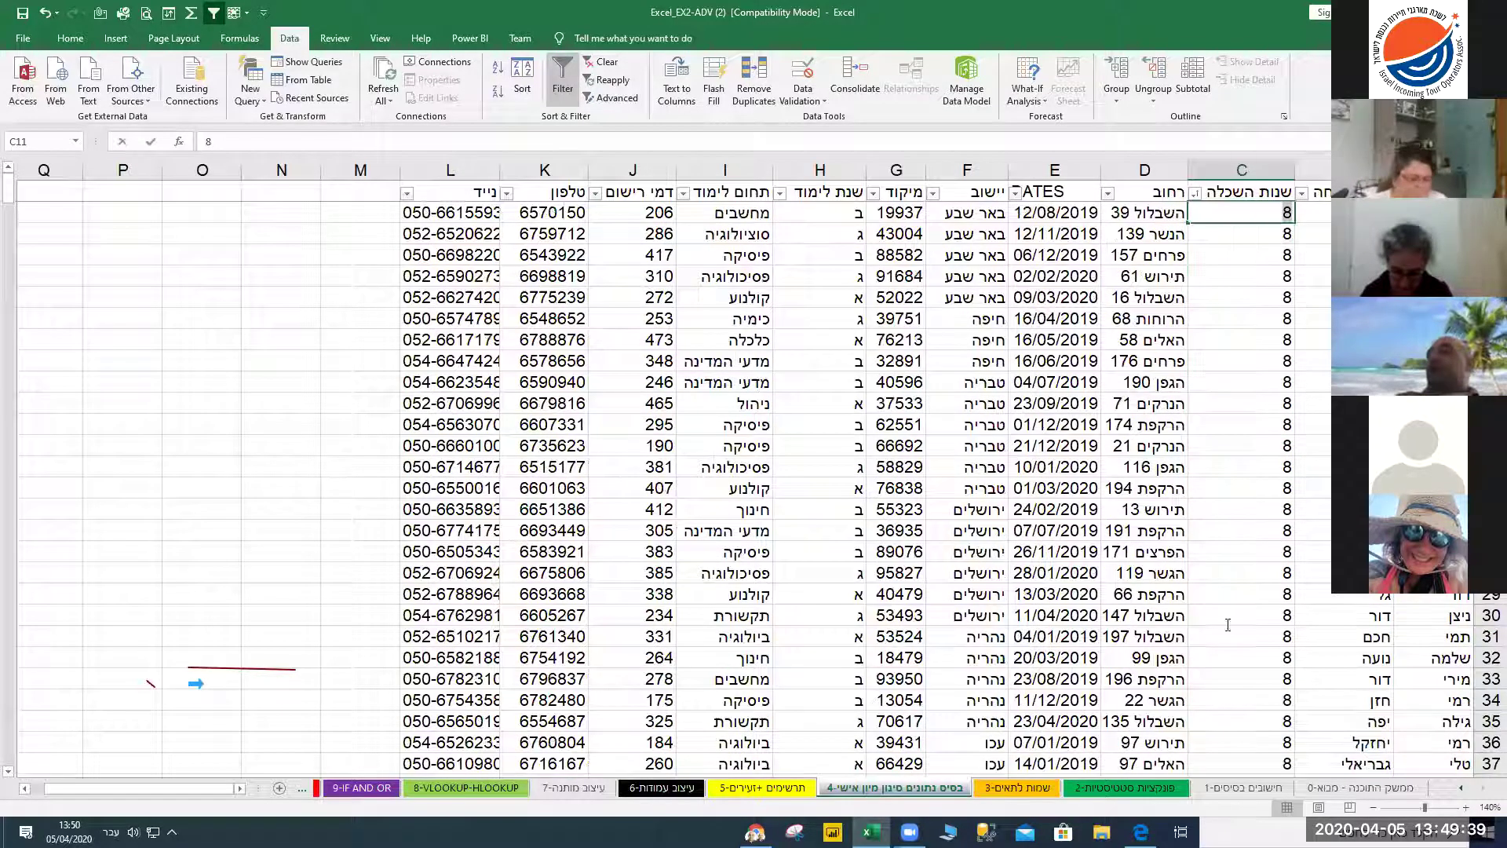
{"action": "left_click_drag", "start_coordinate": [969, 213], "coordinate": [991, 530]}
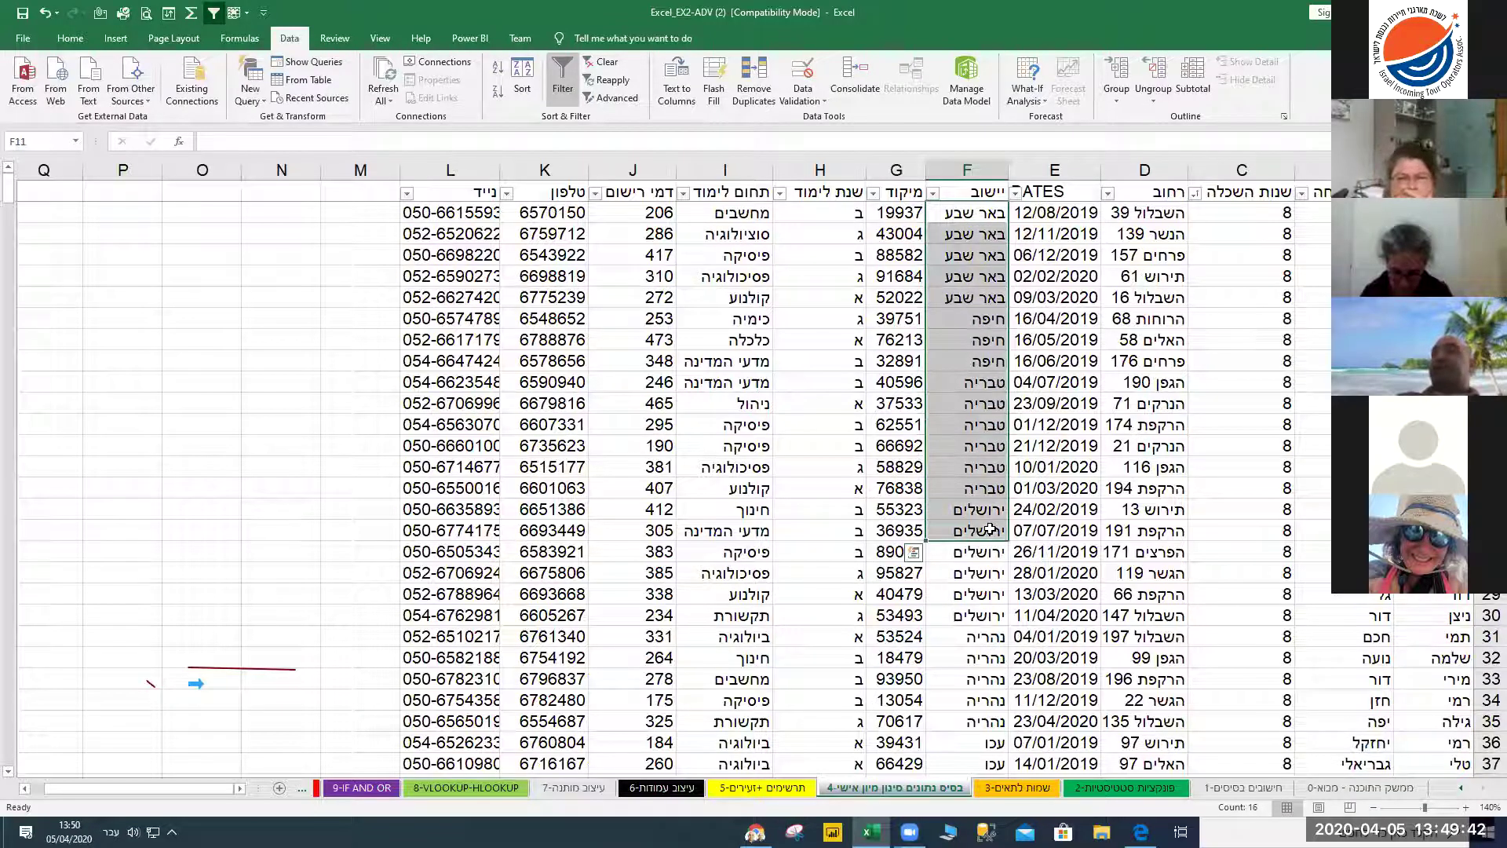
{"action": "left_click", "coordinate": [1239, 170]}
{"action": "left_click", "coordinate": [968, 170]}
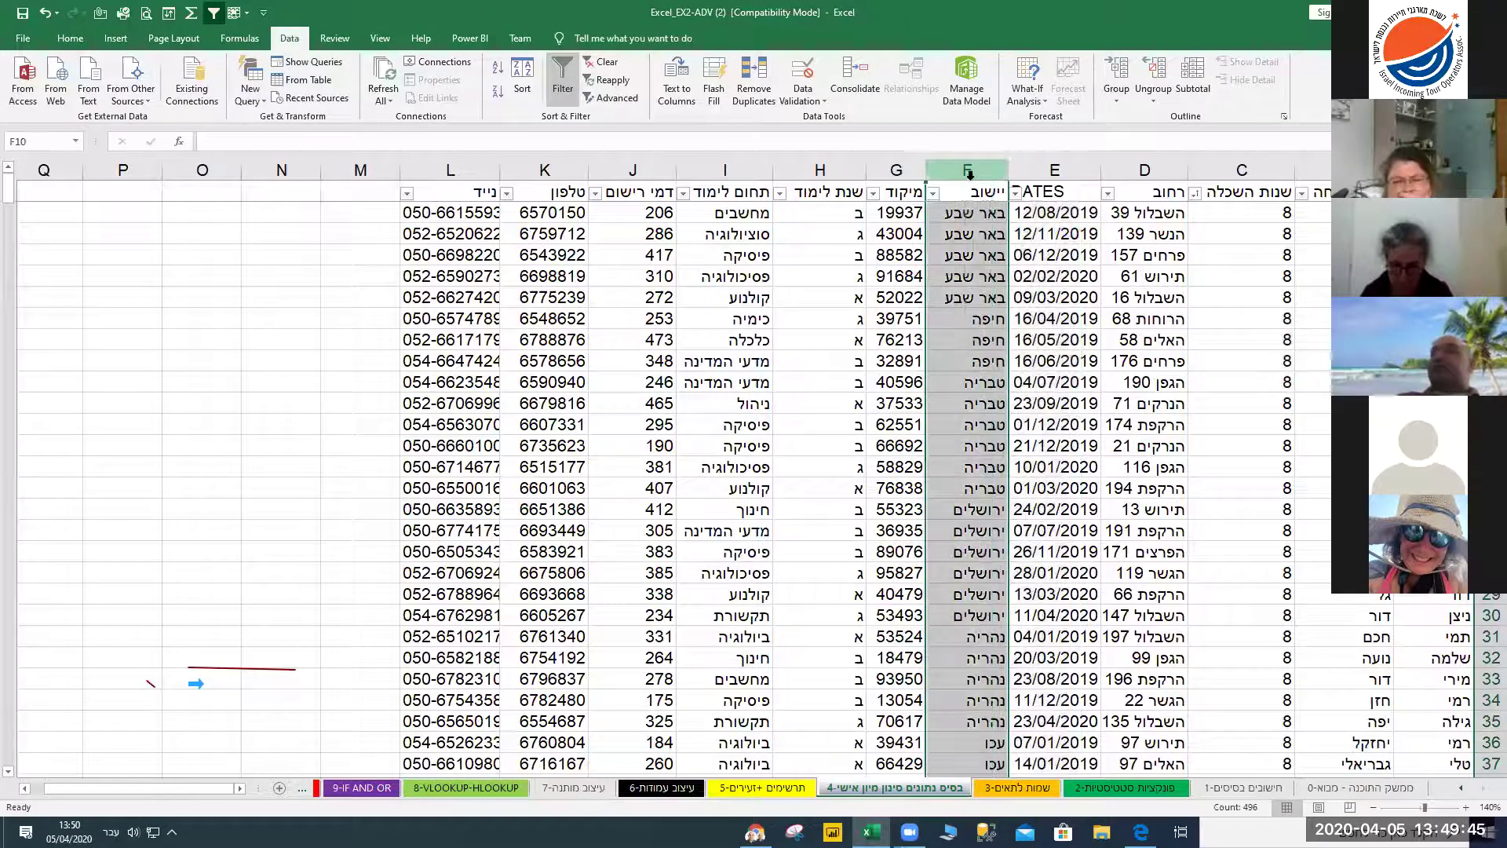
{"action": "left_click", "coordinate": [1019, 343]}
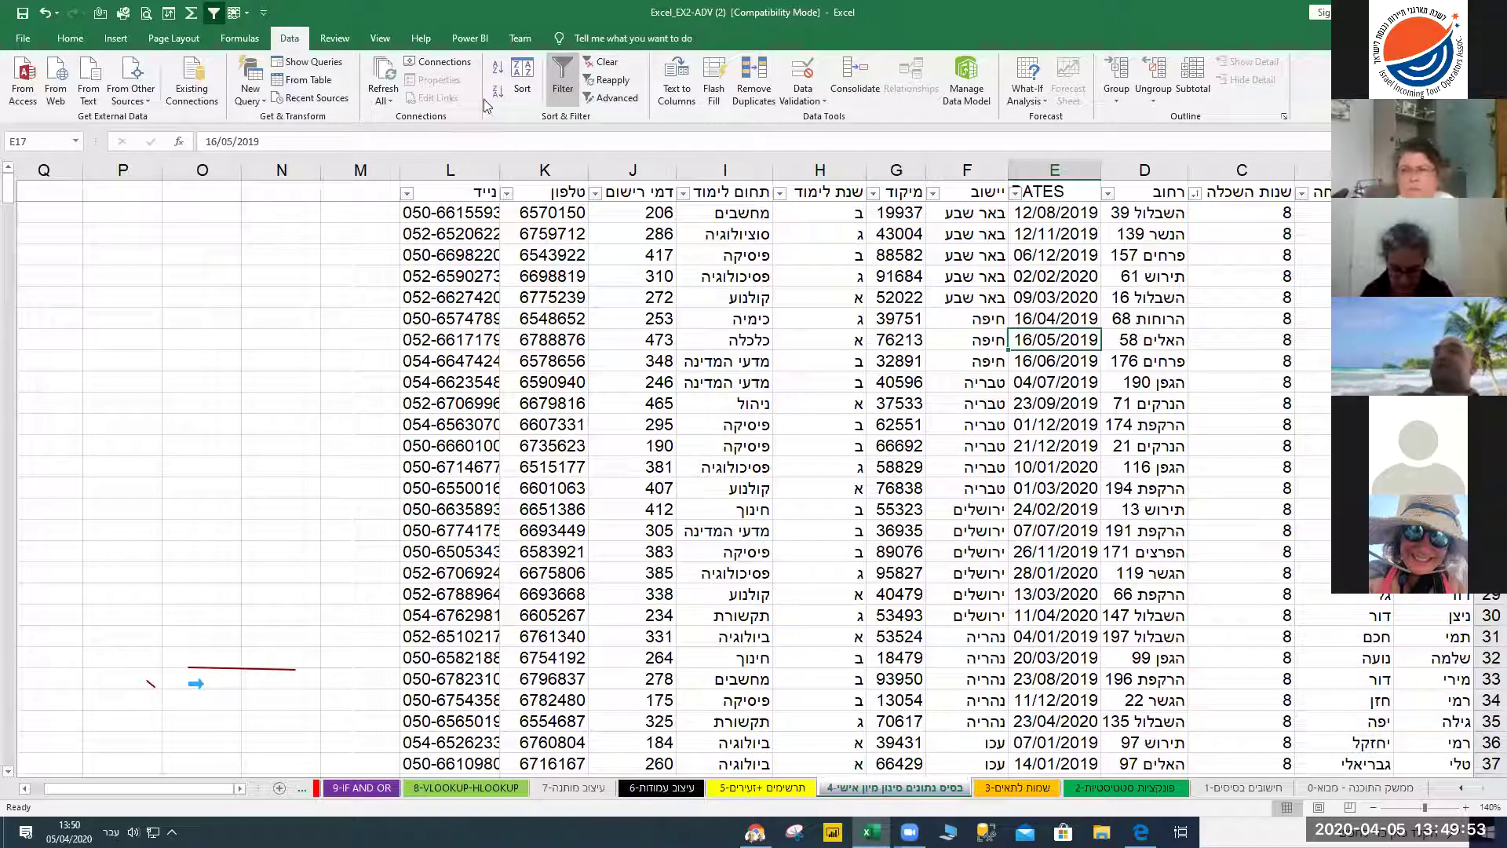
{"action": "left_click", "coordinate": [524, 85]}
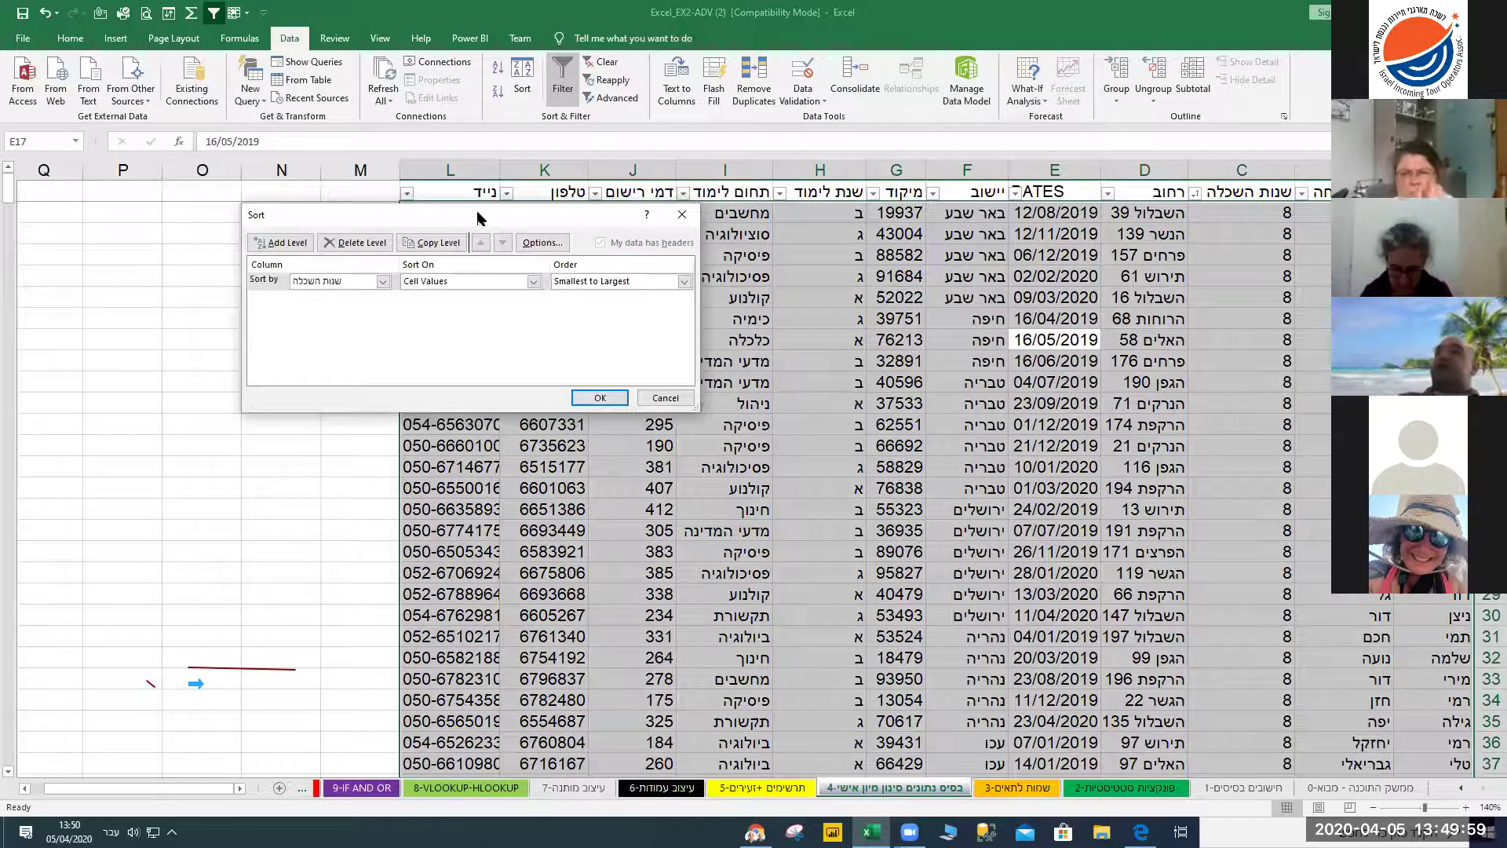
{"action": "left_click_drag", "start_coordinate": [480, 216], "coordinate": [559, 244]}
{"action": "left_click", "coordinate": [742, 426]}
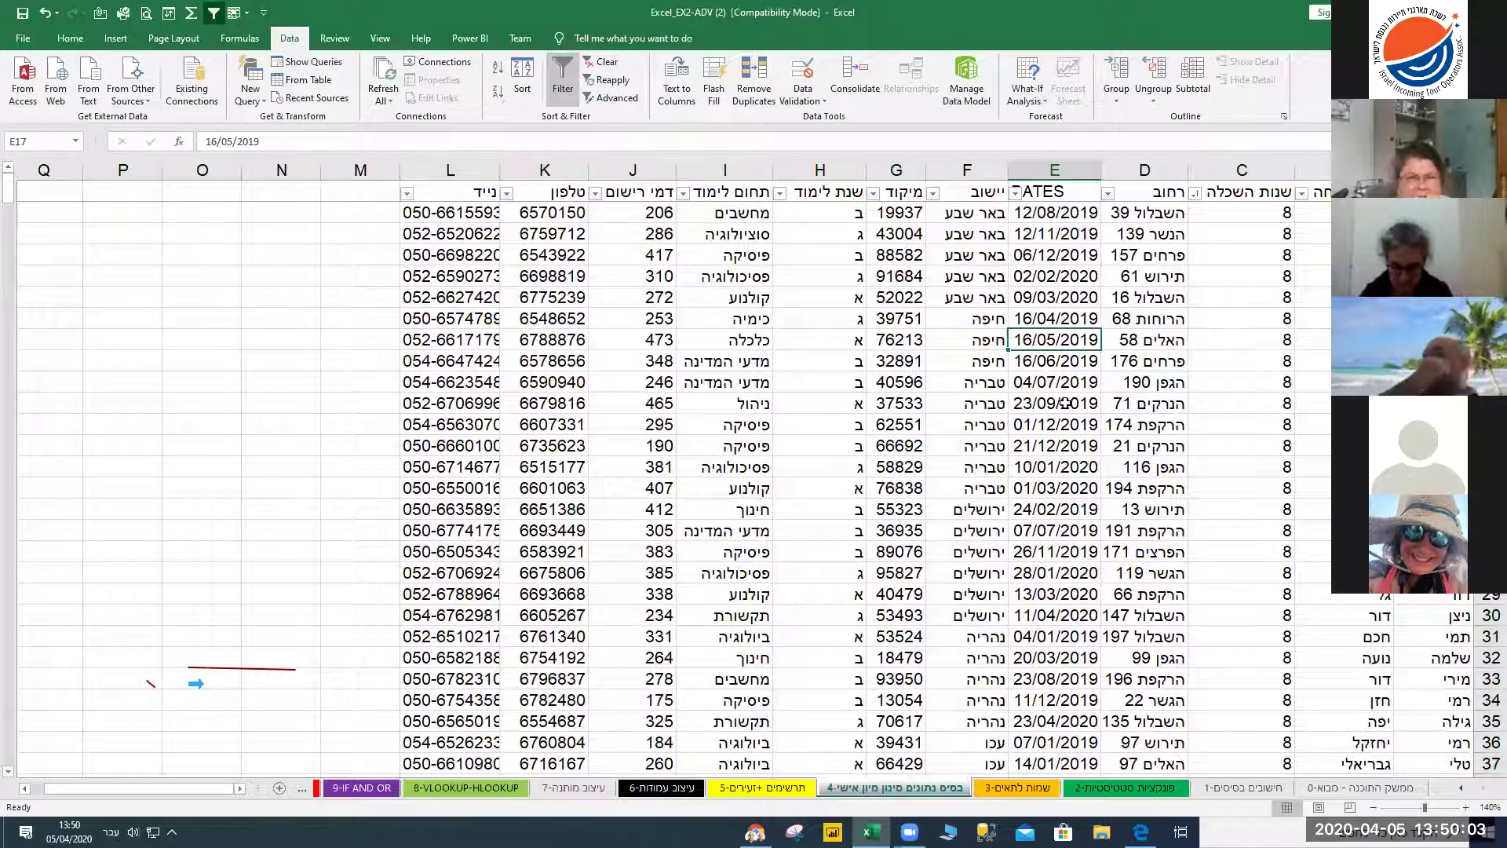
Sort the student list by the שנת לימוד column in ascending order
{"action": "left_click", "coordinate": [833, 302]}
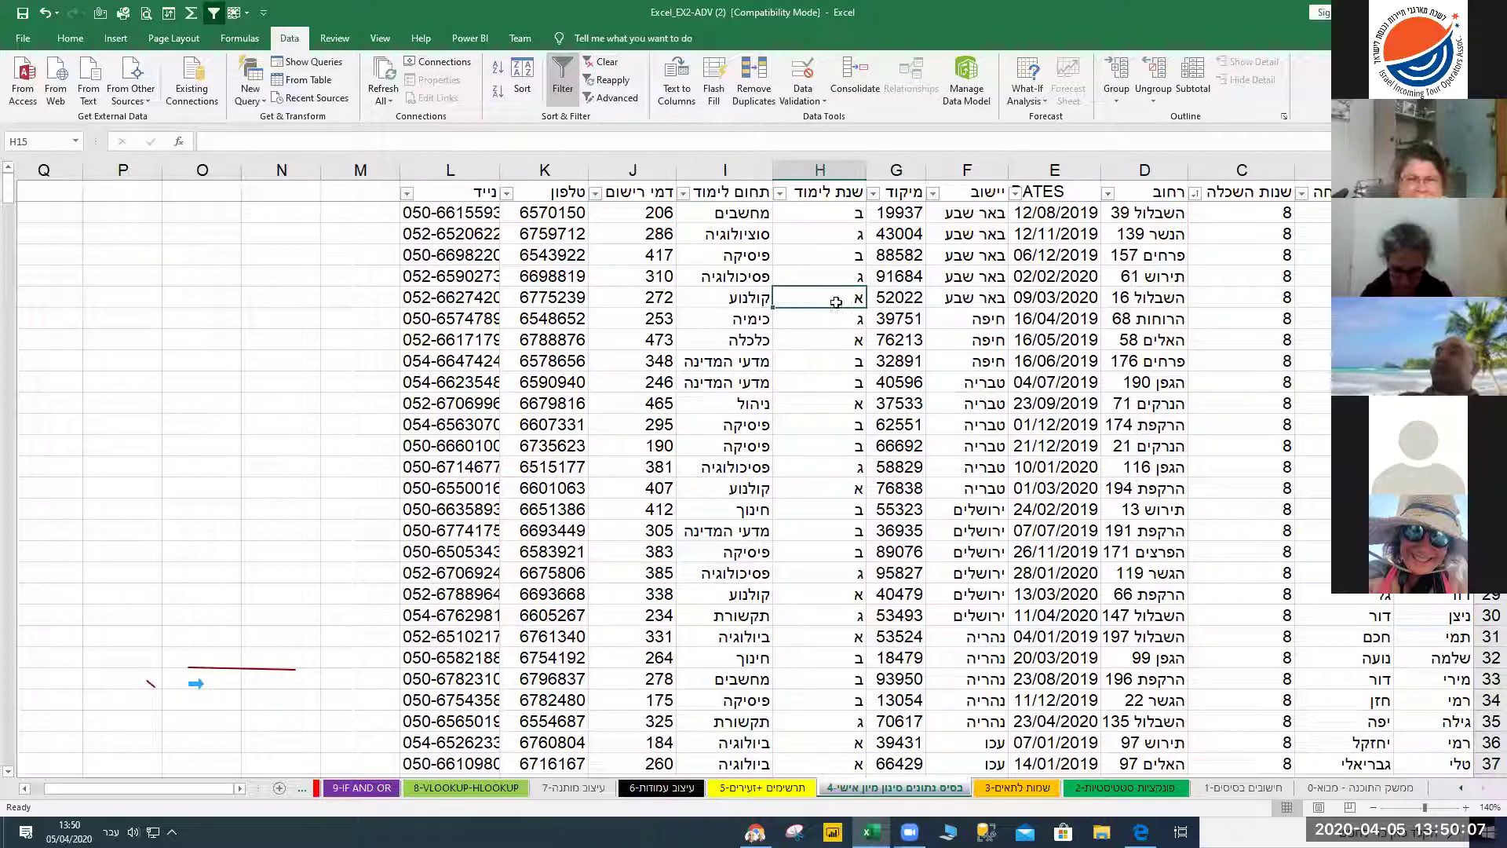
{"action": "left_click", "coordinate": [497, 68]}
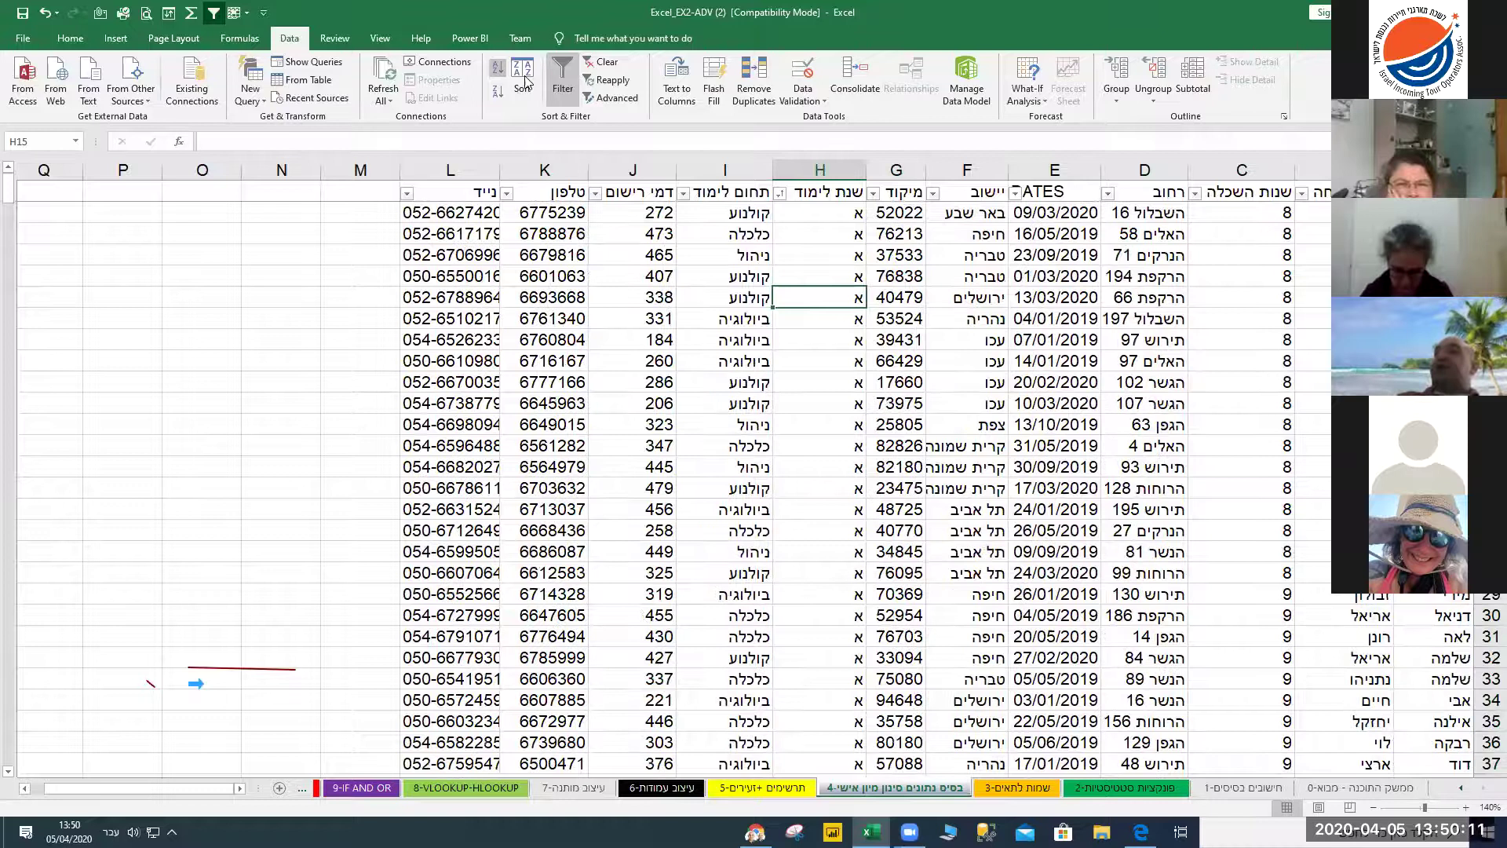
{"action": "left_click", "coordinate": [522, 78]}
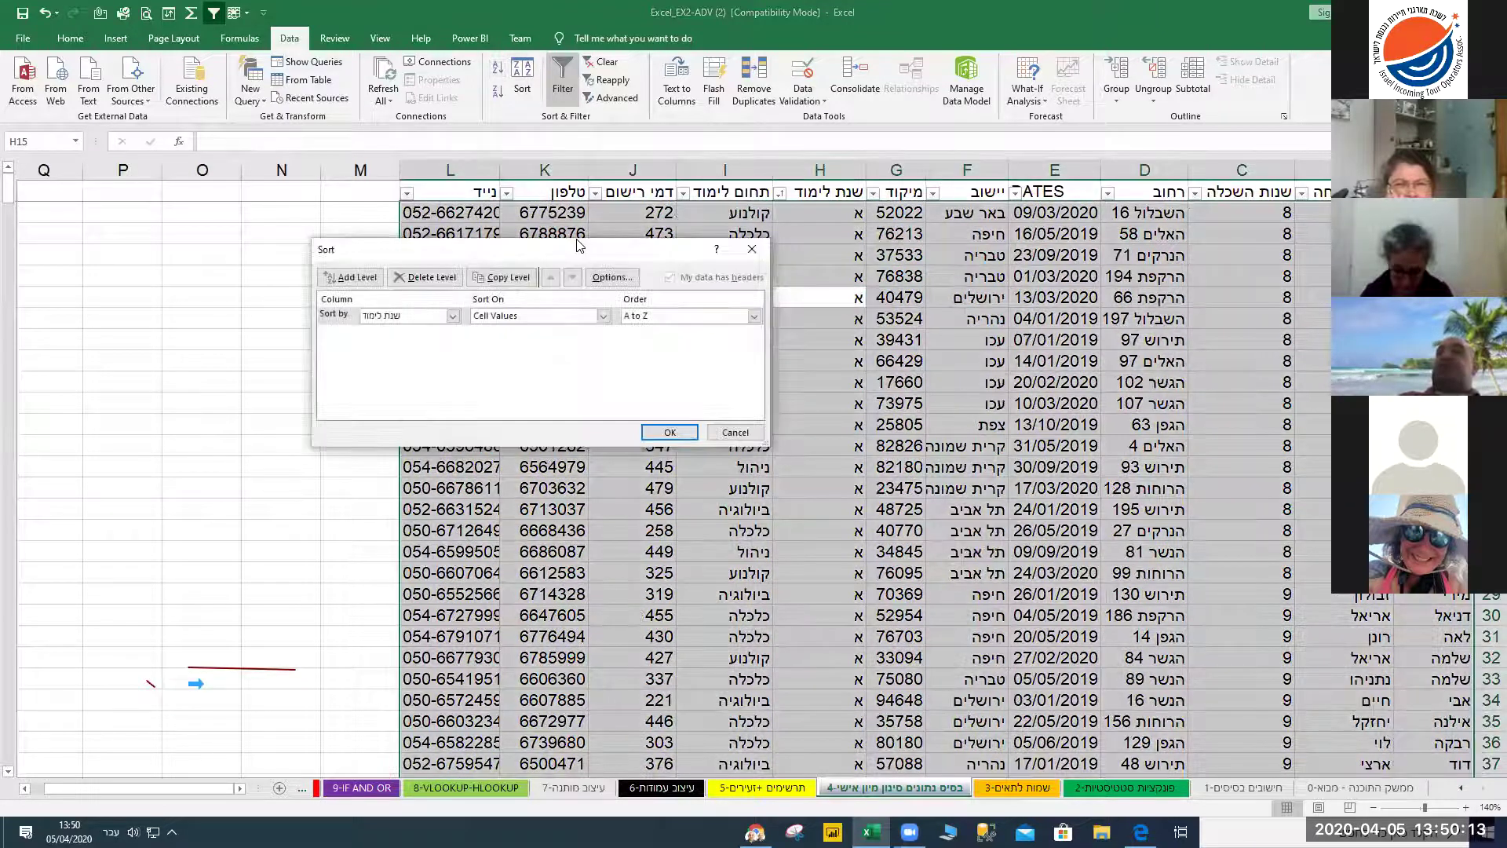
{"action": "left_click_drag", "start_coordinate": [542, 240], "coordinate": [577, 244]}
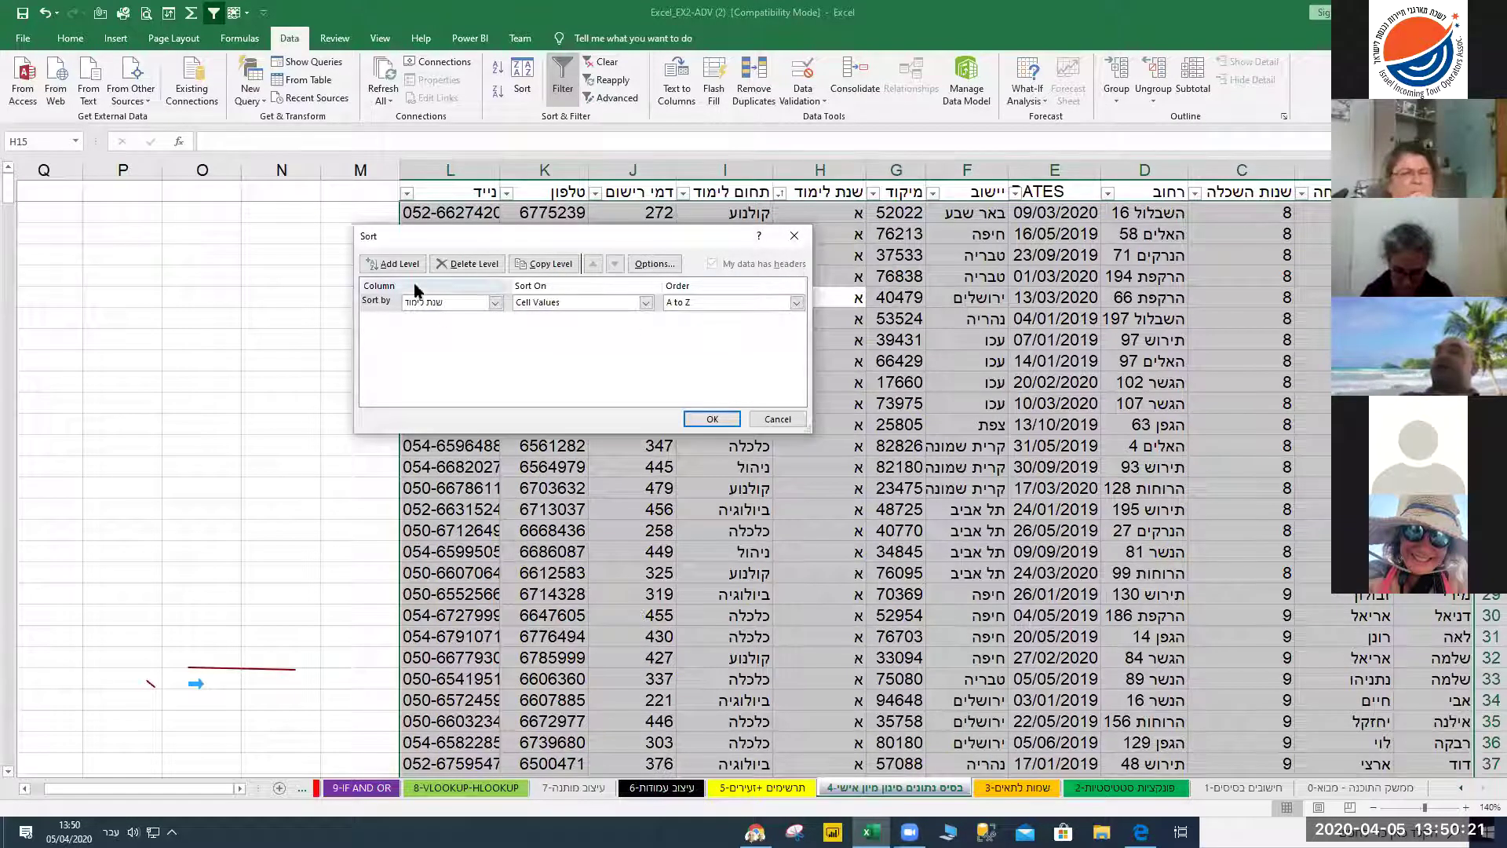
{"action": "left_click", "coordinate": [496, 304]}
{"action": "left_click", "coordinate": [495, 304]}
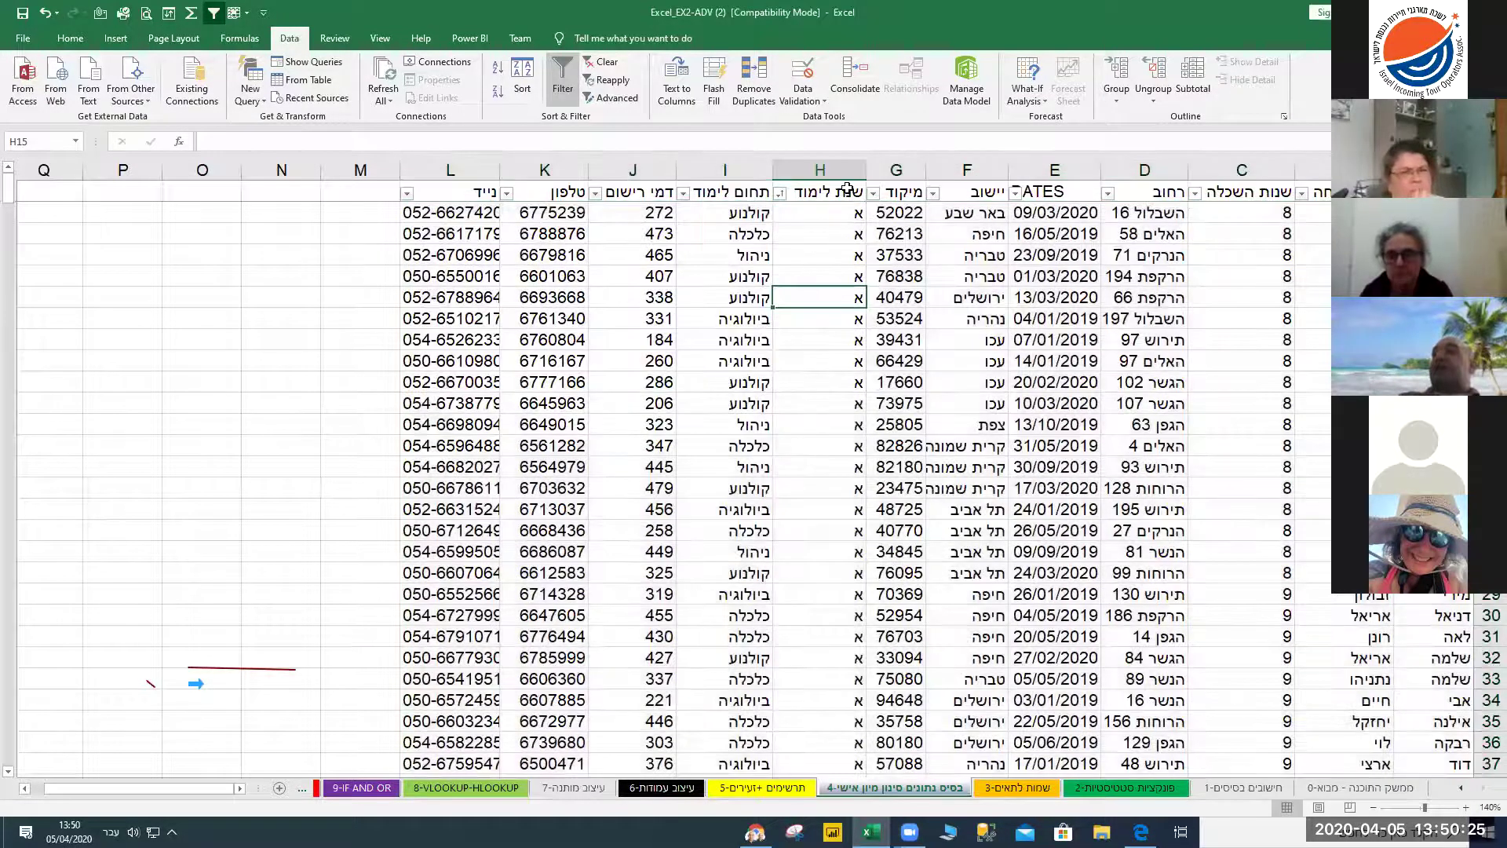
Turn off the filter on the student list and unfreeze the panes
{"action": "left_click", "coordinate": [832, 193]}
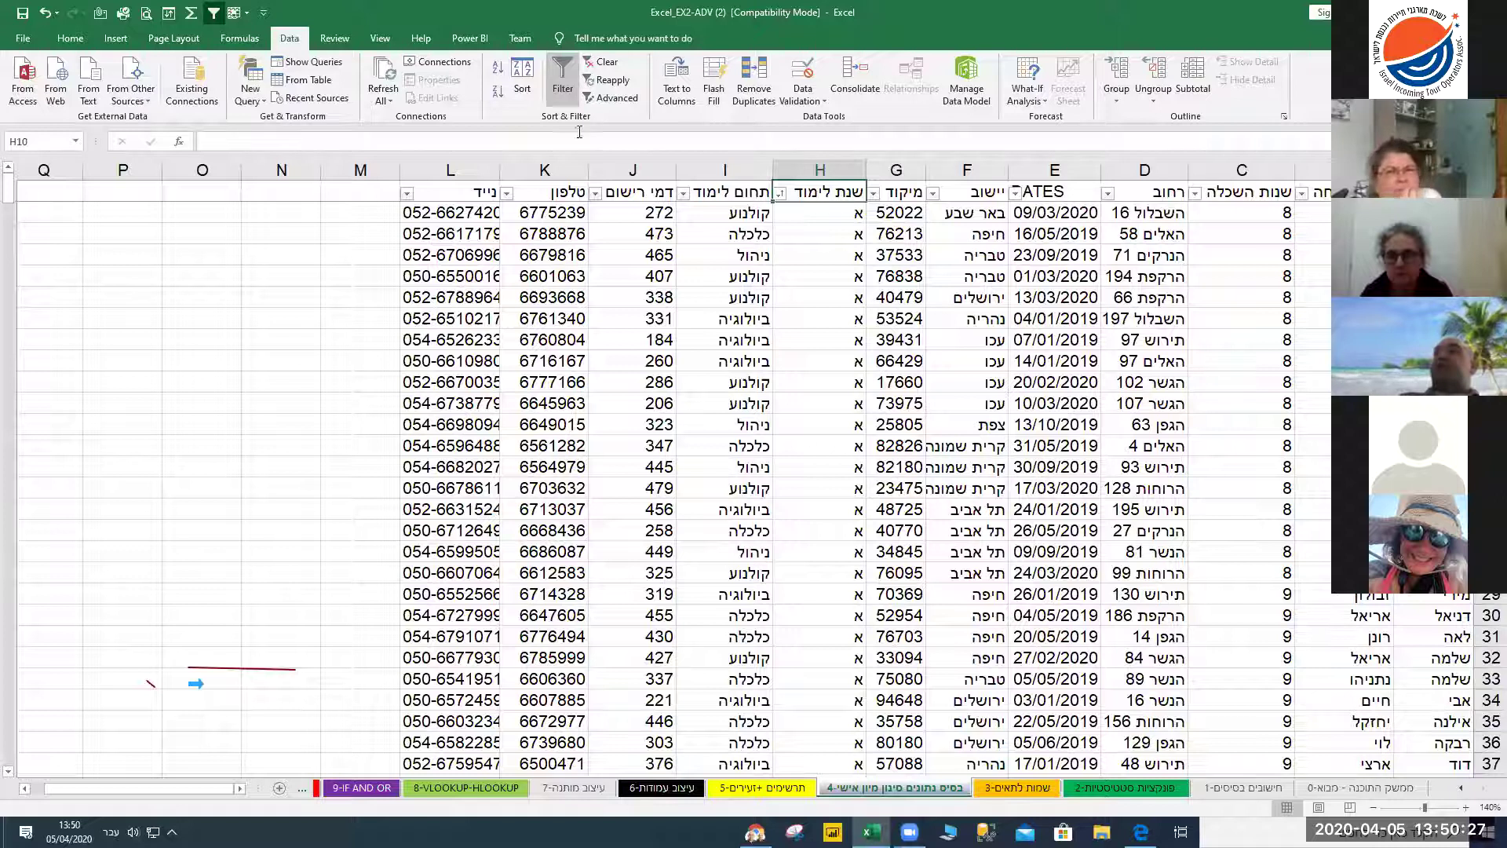
{"action": "left_click", "coordinate": [562, 89]}
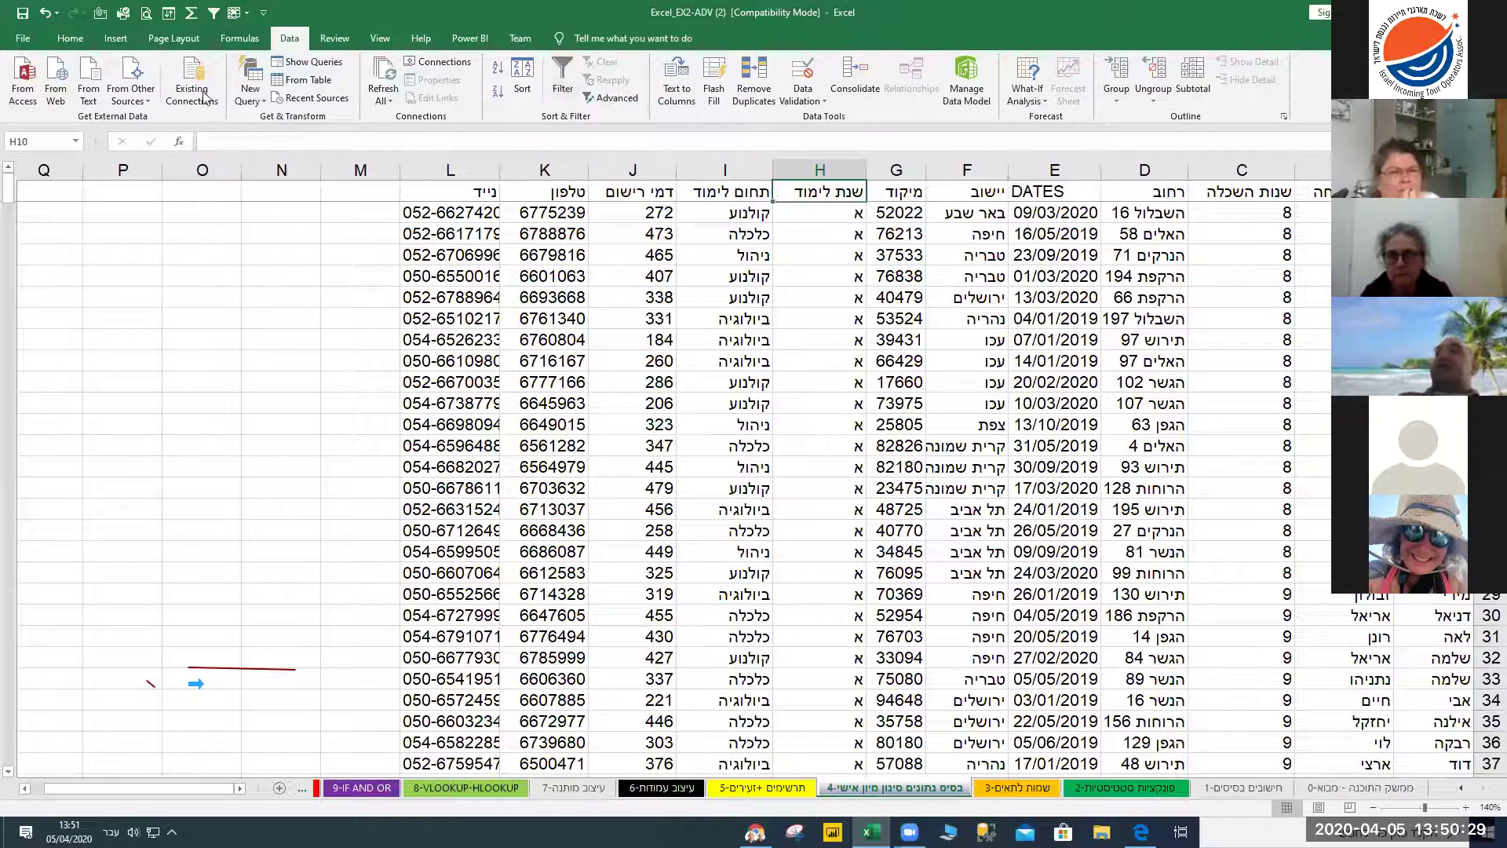
{"action": "left_click", "coordinate": [380, 38]}
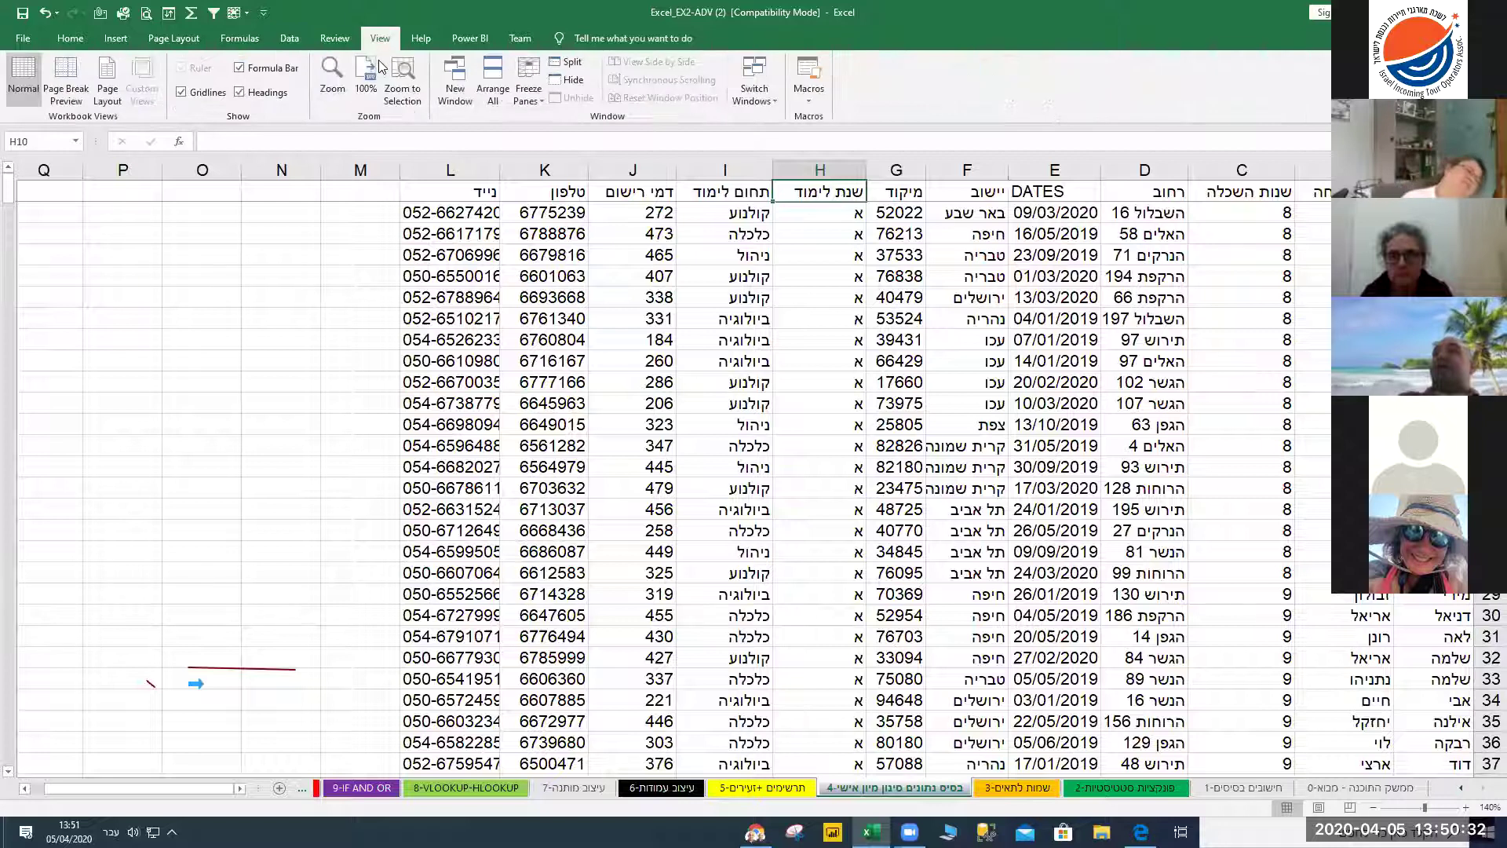
{"action": "left_click", "coordinate": [534, 91]}
{"action": "left_click", "coordinate": [589, 125]}
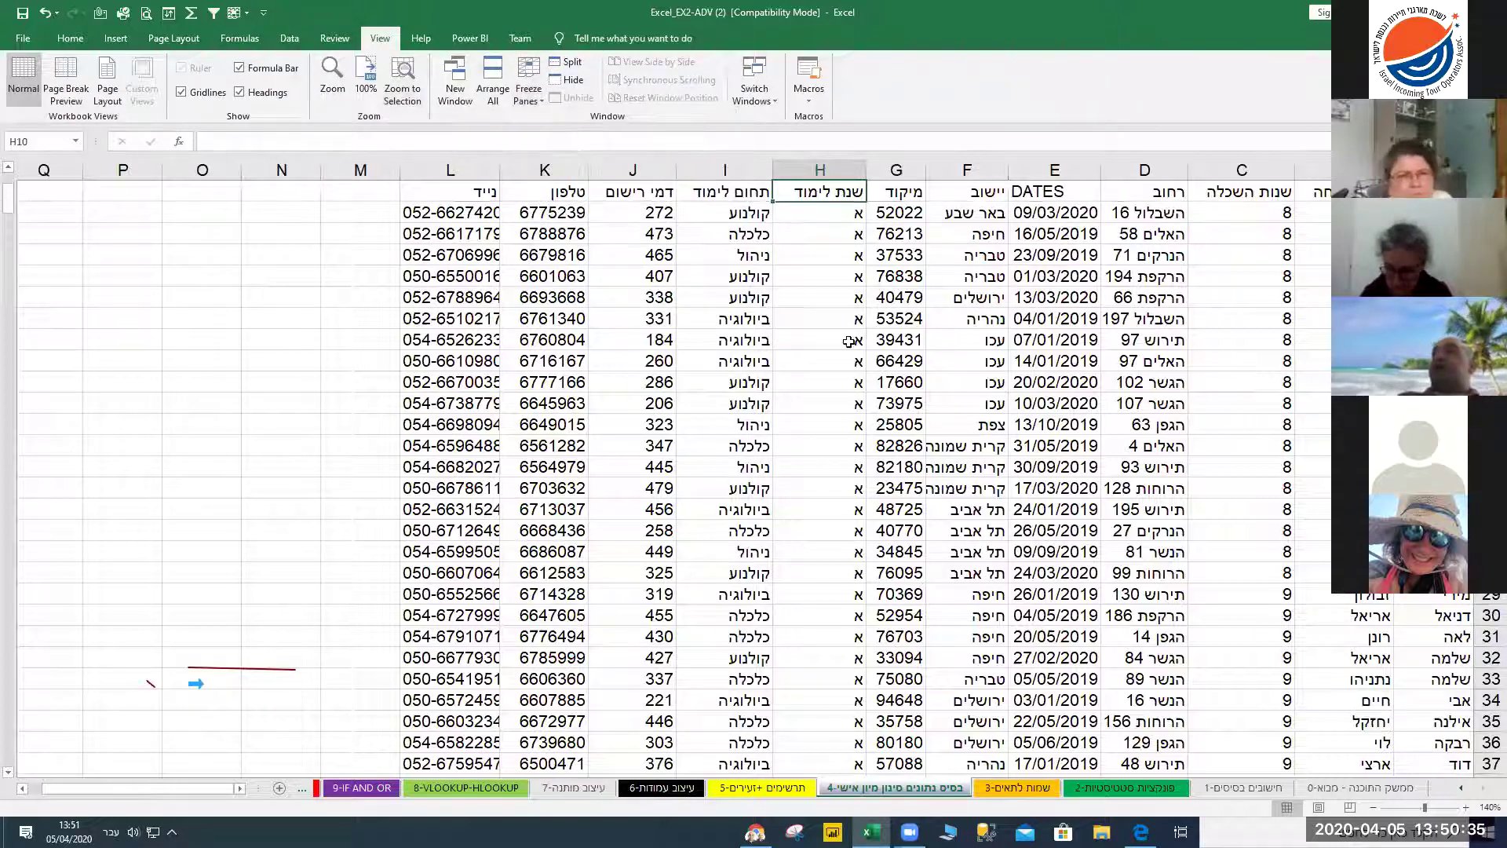
Sort the student list with a custom sort by the יישוב column, on cell values from A to Z
{"action": "left_click", "coordinate": [967, 382]}
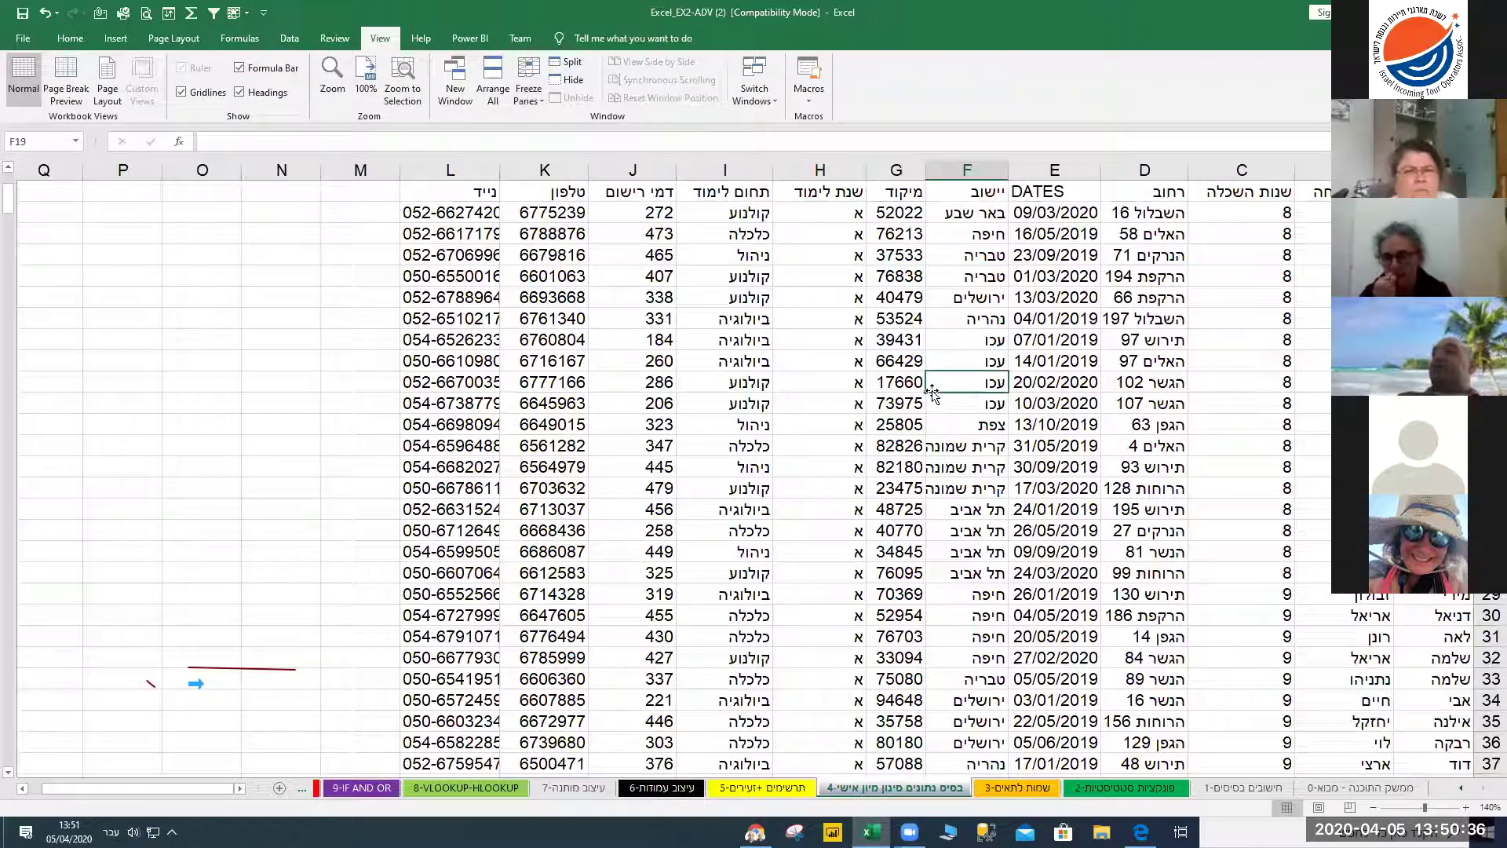
{"action": "left_click", "coordinate": [290, 38]}
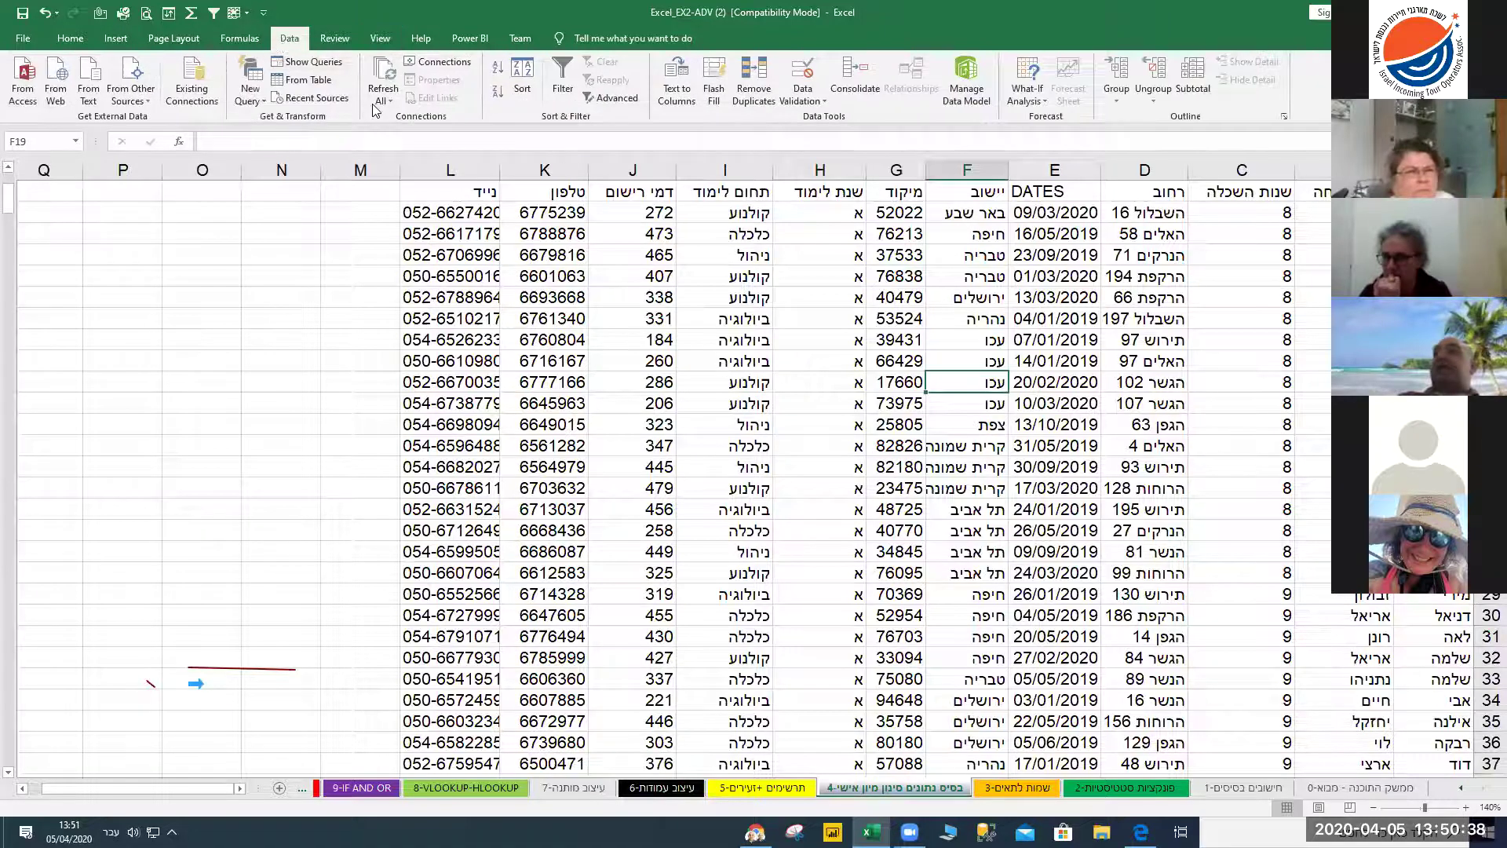
{"action": "left_click", "coordinate": [522, 76]}
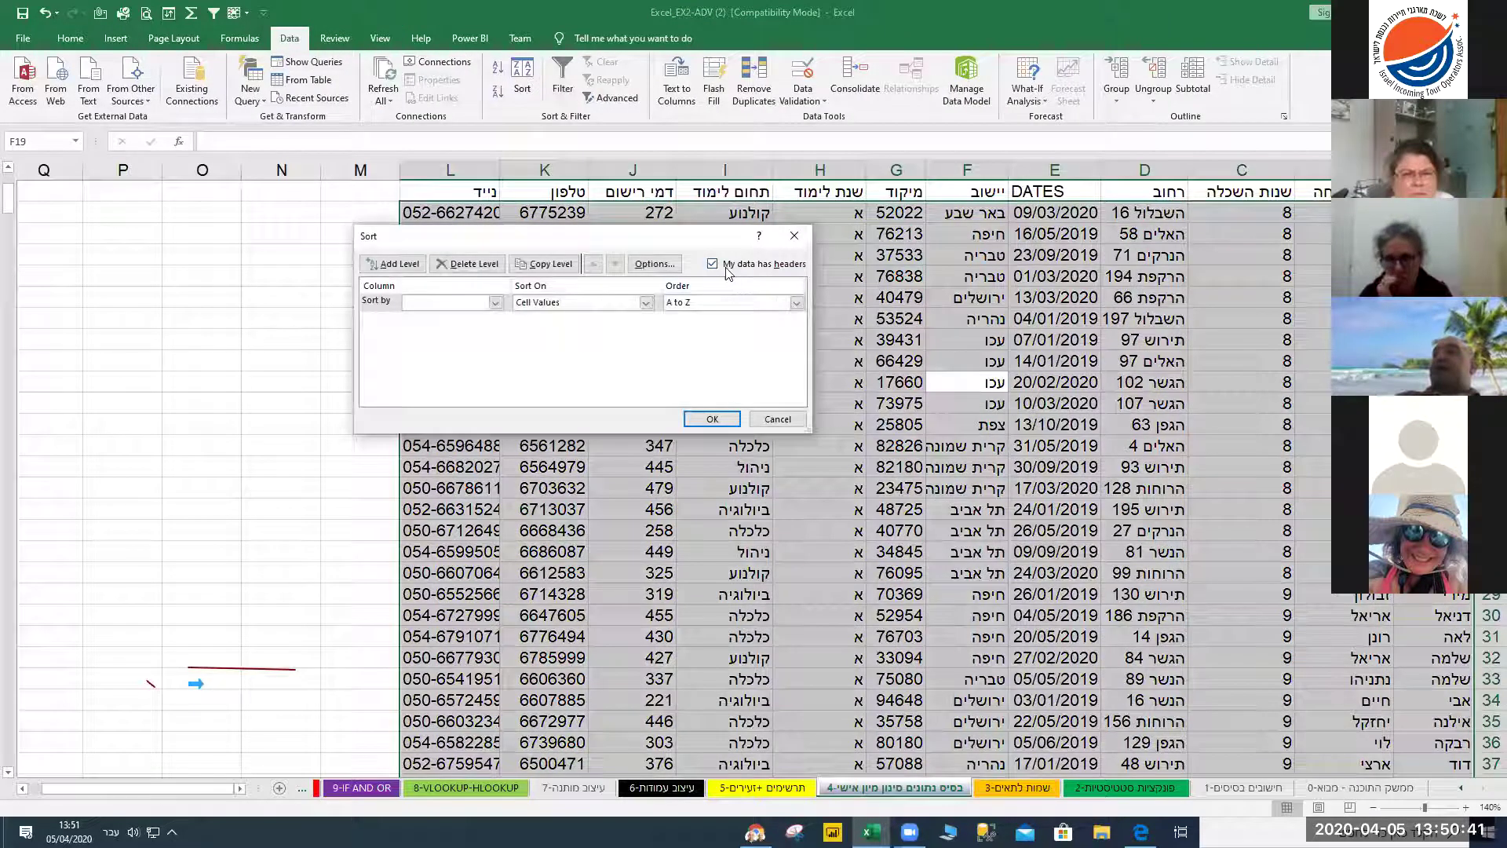
{"action": "left_click", "coordinate": [494, 303]}
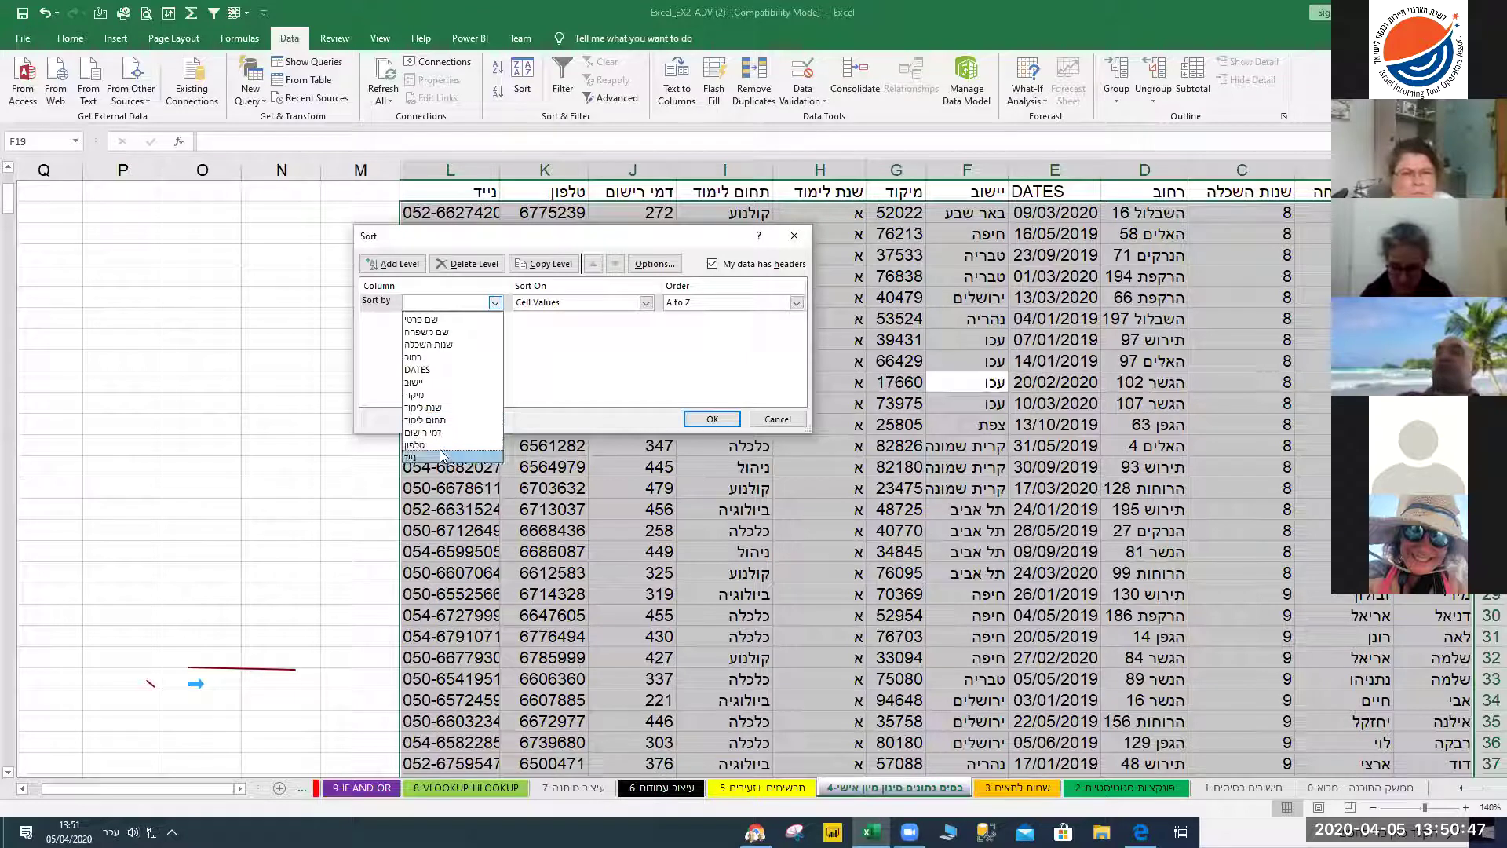
{"action": "left_click", "coordinate": [416, 383]}
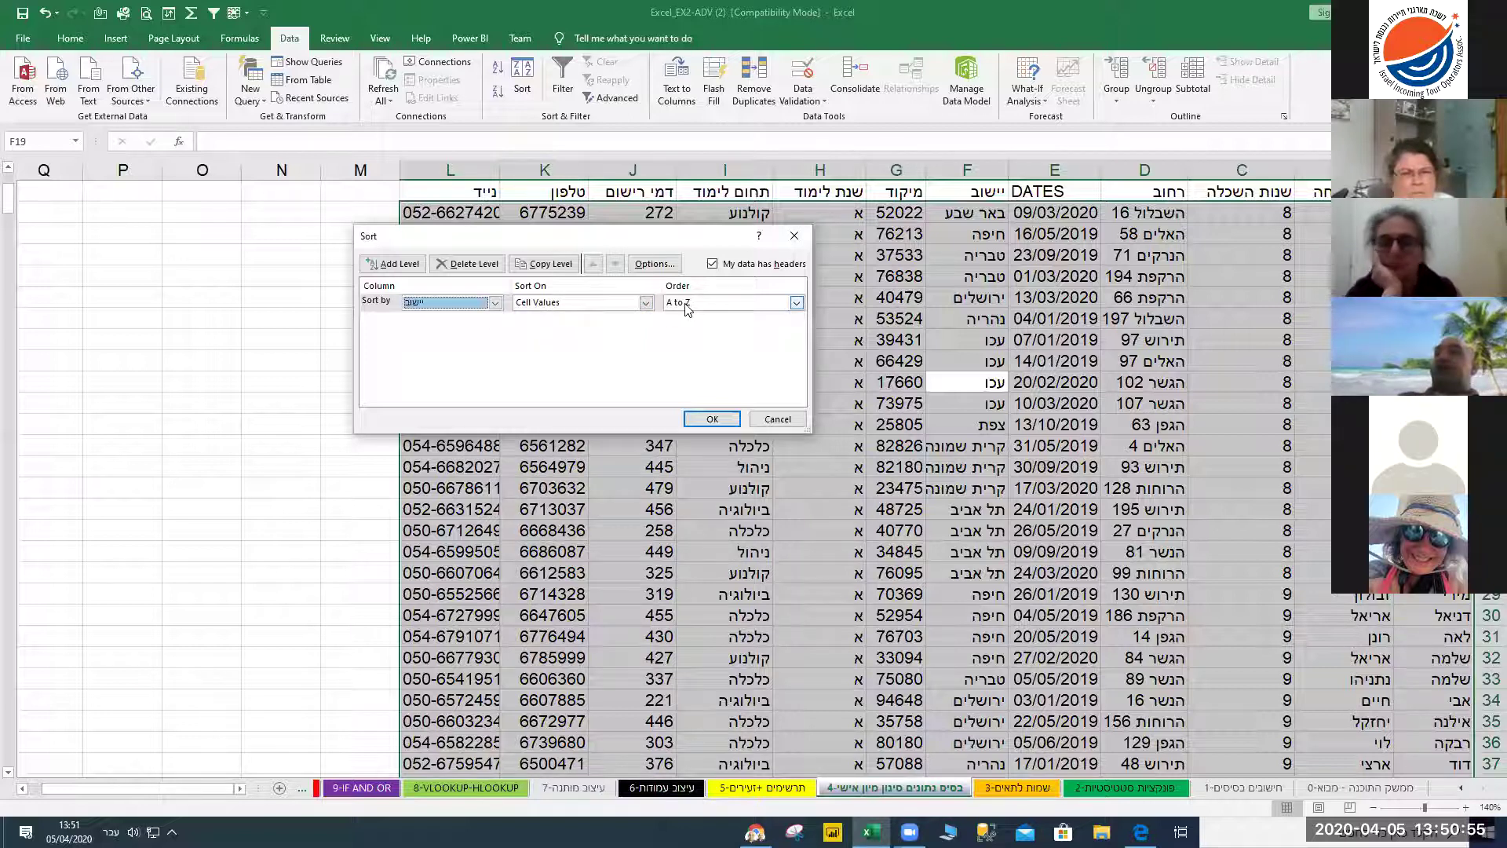
{"action": "left_click", "coordinate": [705, 417]}
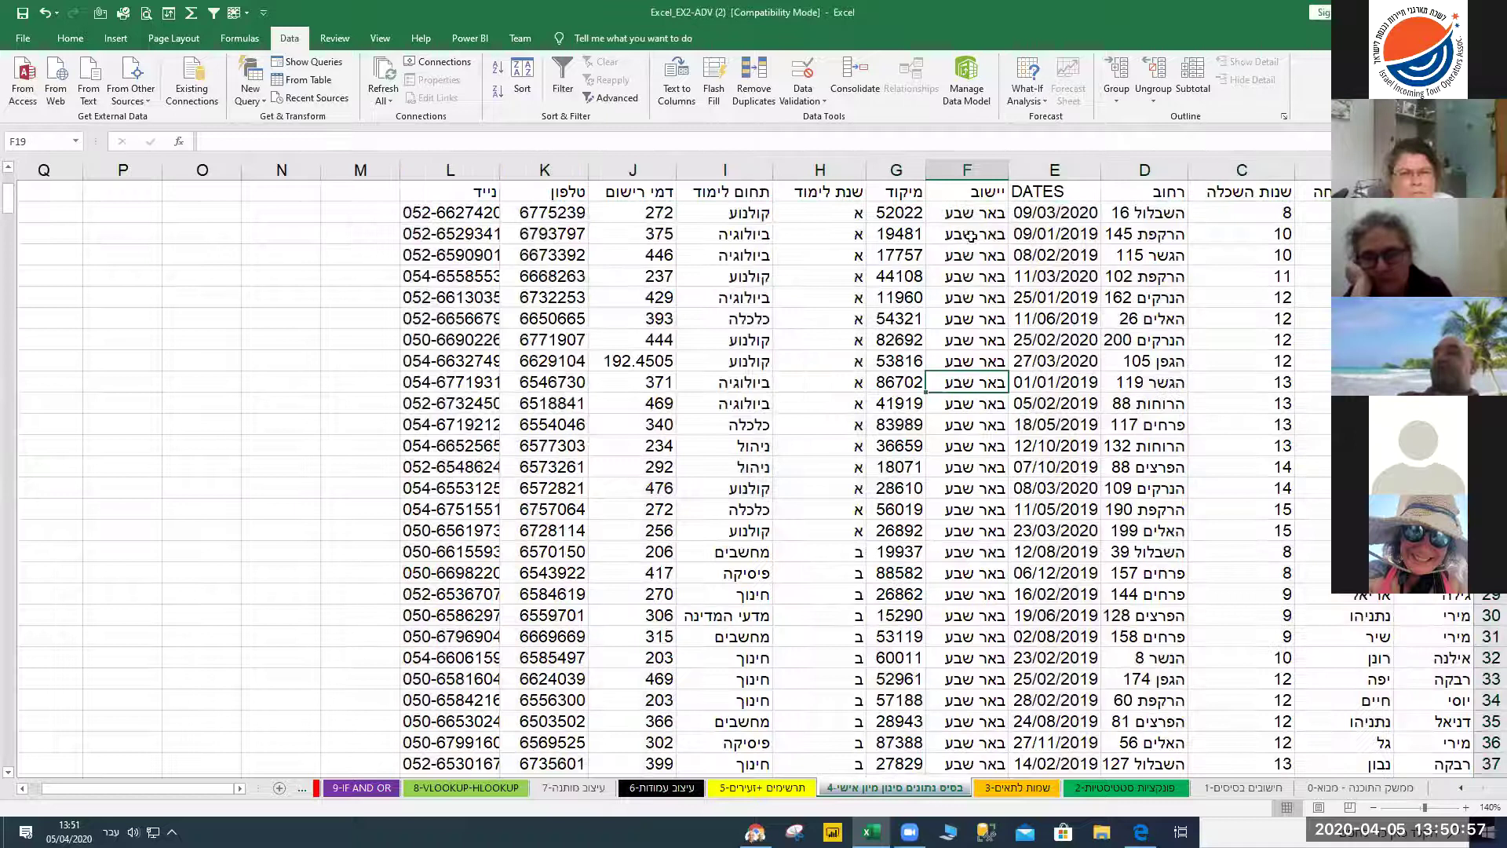
Add a second level to the custom sort by שנות השכלה, smallest to largest, and apply it
{"action": "left_click", "coordinate": [524, 76]}
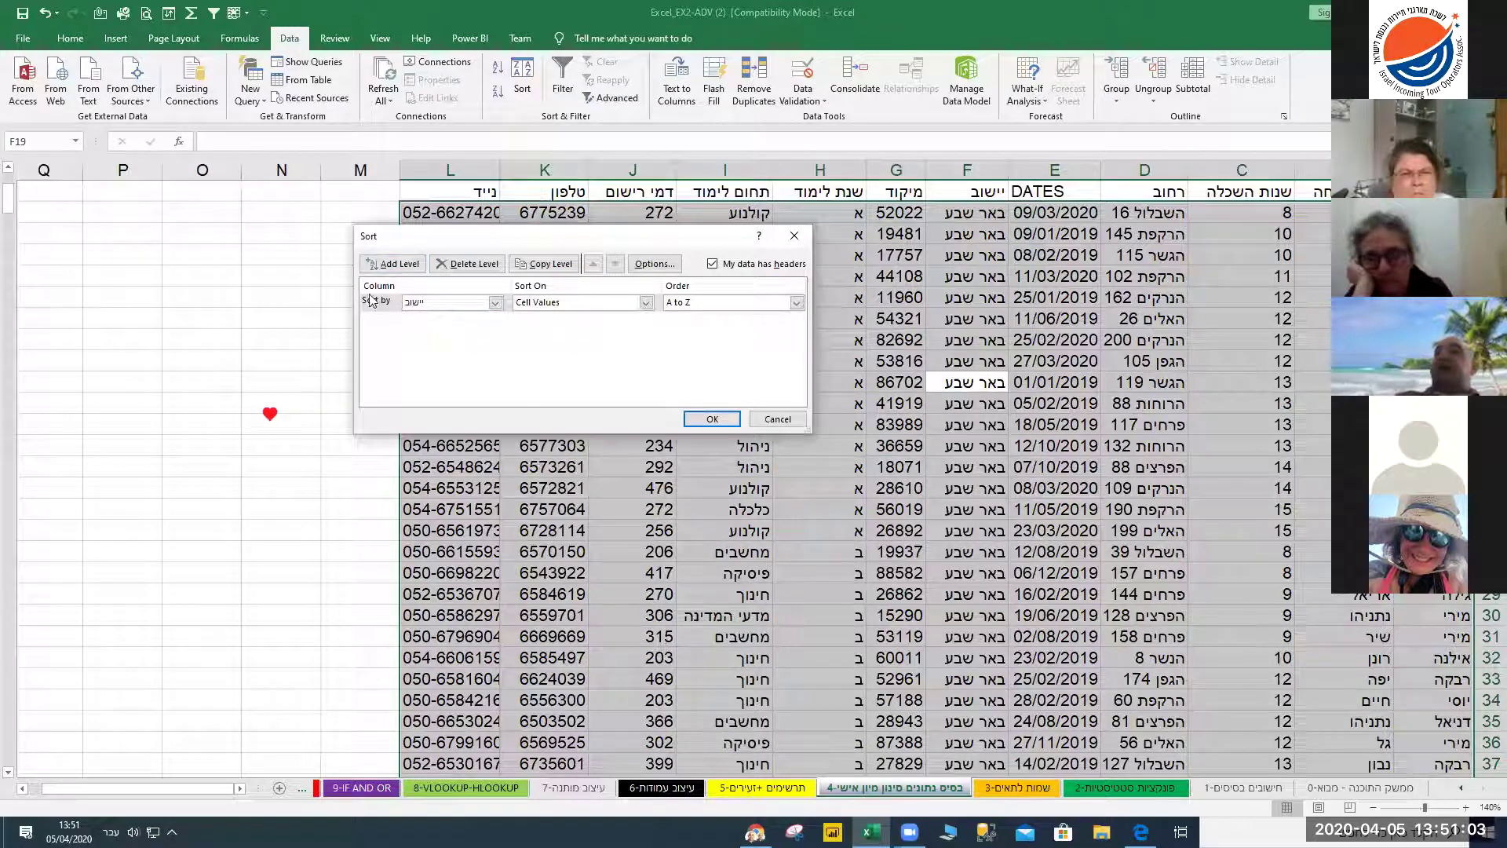
{"action": "left_click", "coordinate": [385, 267]}
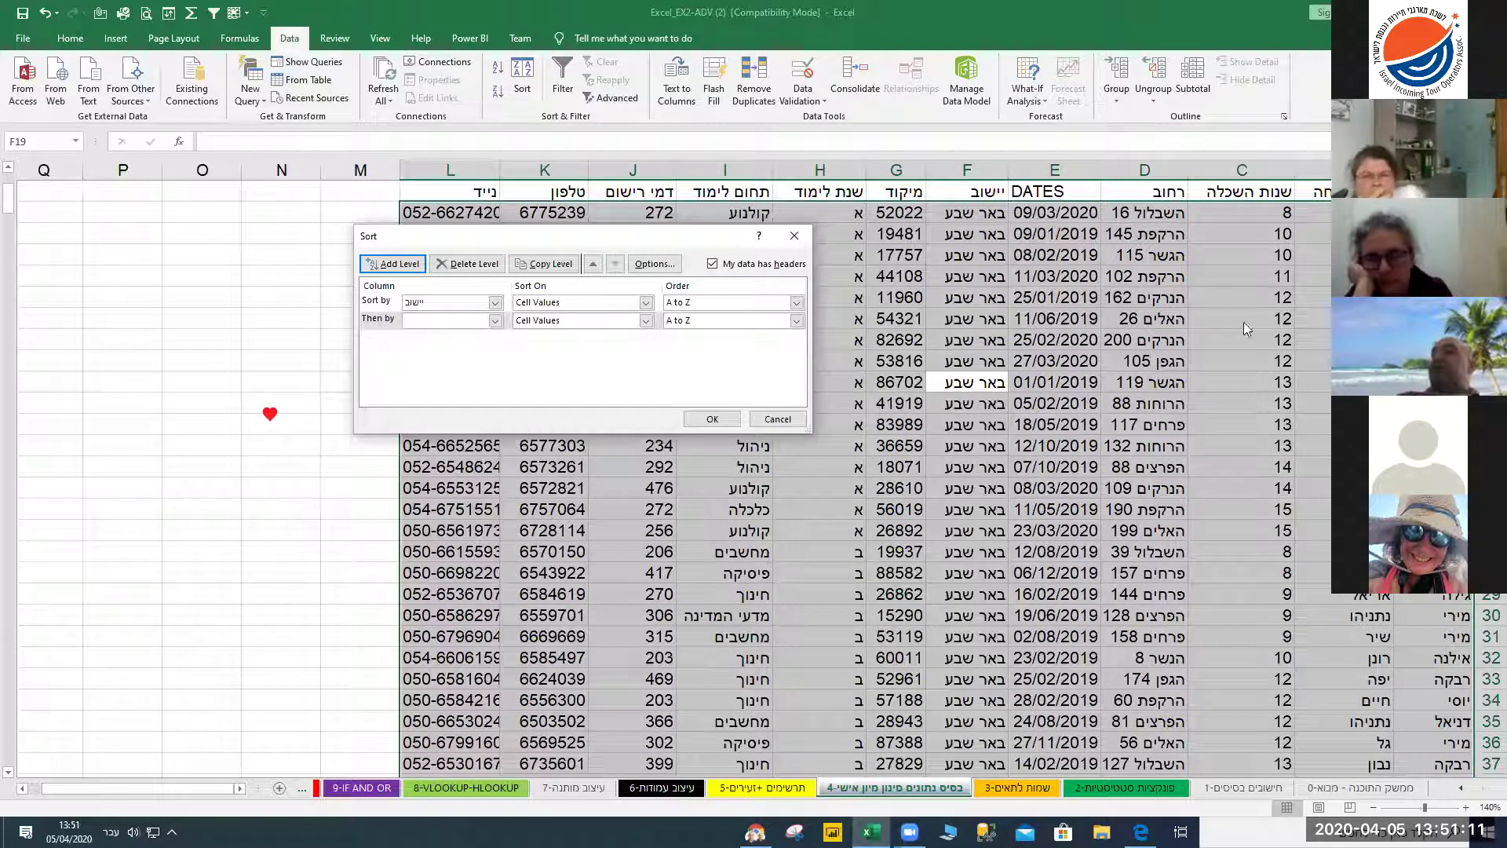
{"action": "left_click", "coordinate": [487, 323]}
{"action": "left_click", "coordinate": [476, 361]}
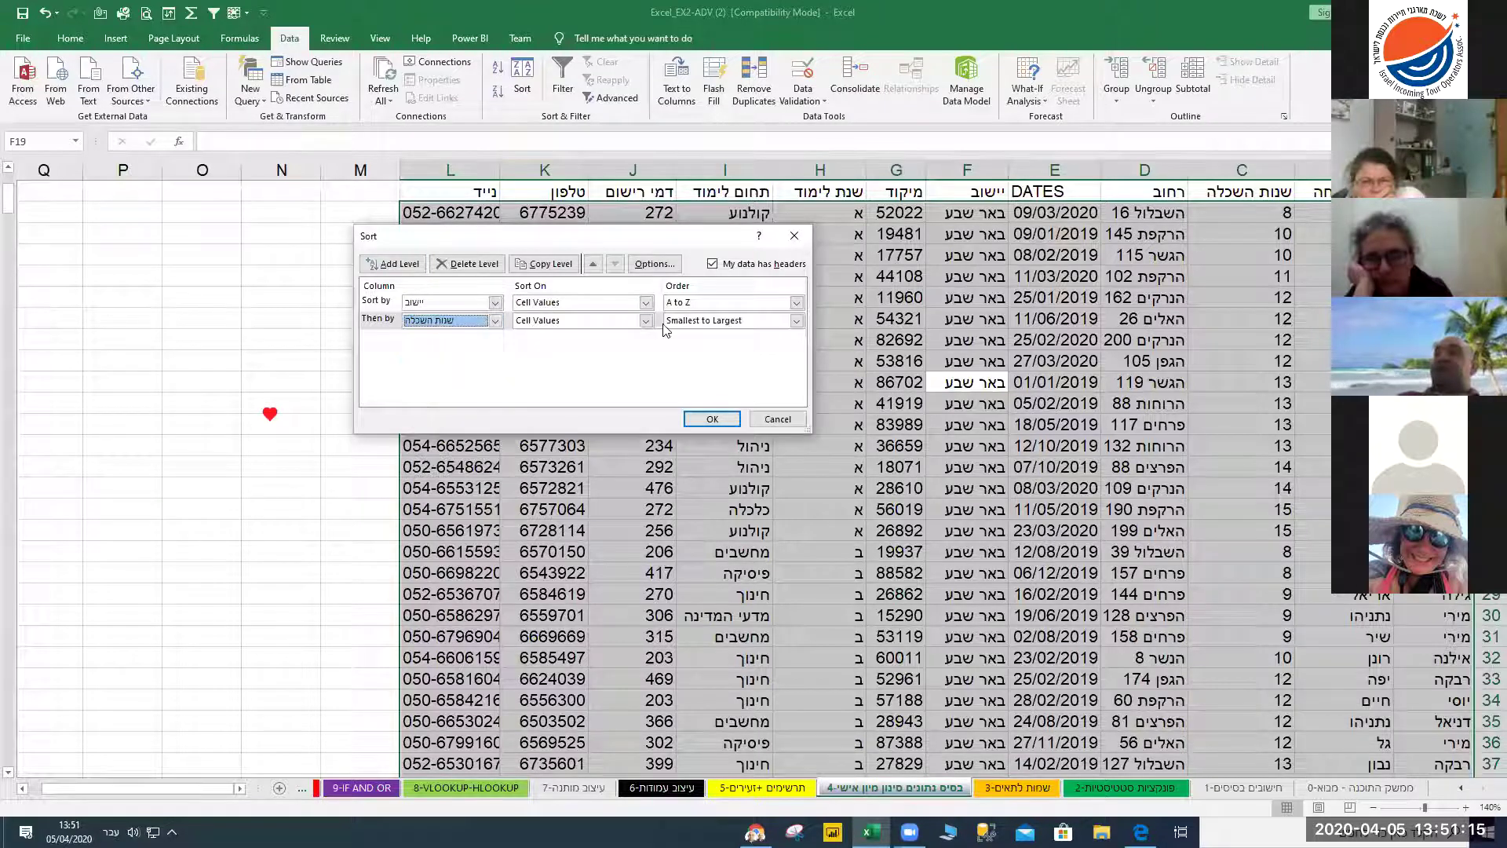
{"action": "left_click", "coordinate": [710, 418]}
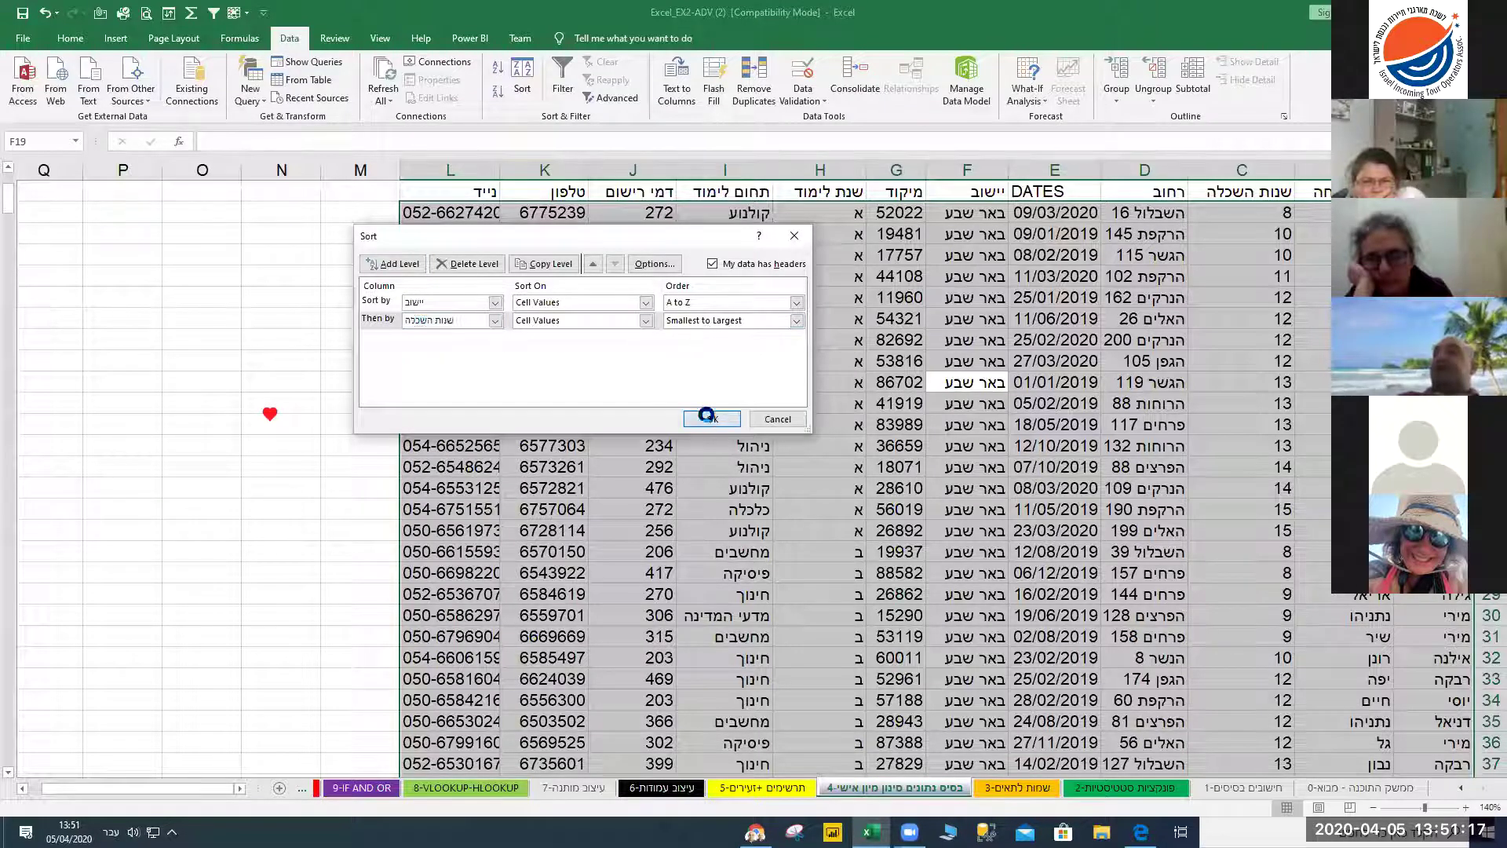
Highlight the באר שבע records and the first חיפה records to compare the order of שנות השכלה within each town
{"action": "left_click_drag", "start_coordinate": [961, 220], "coordinate": [1266, 594]}
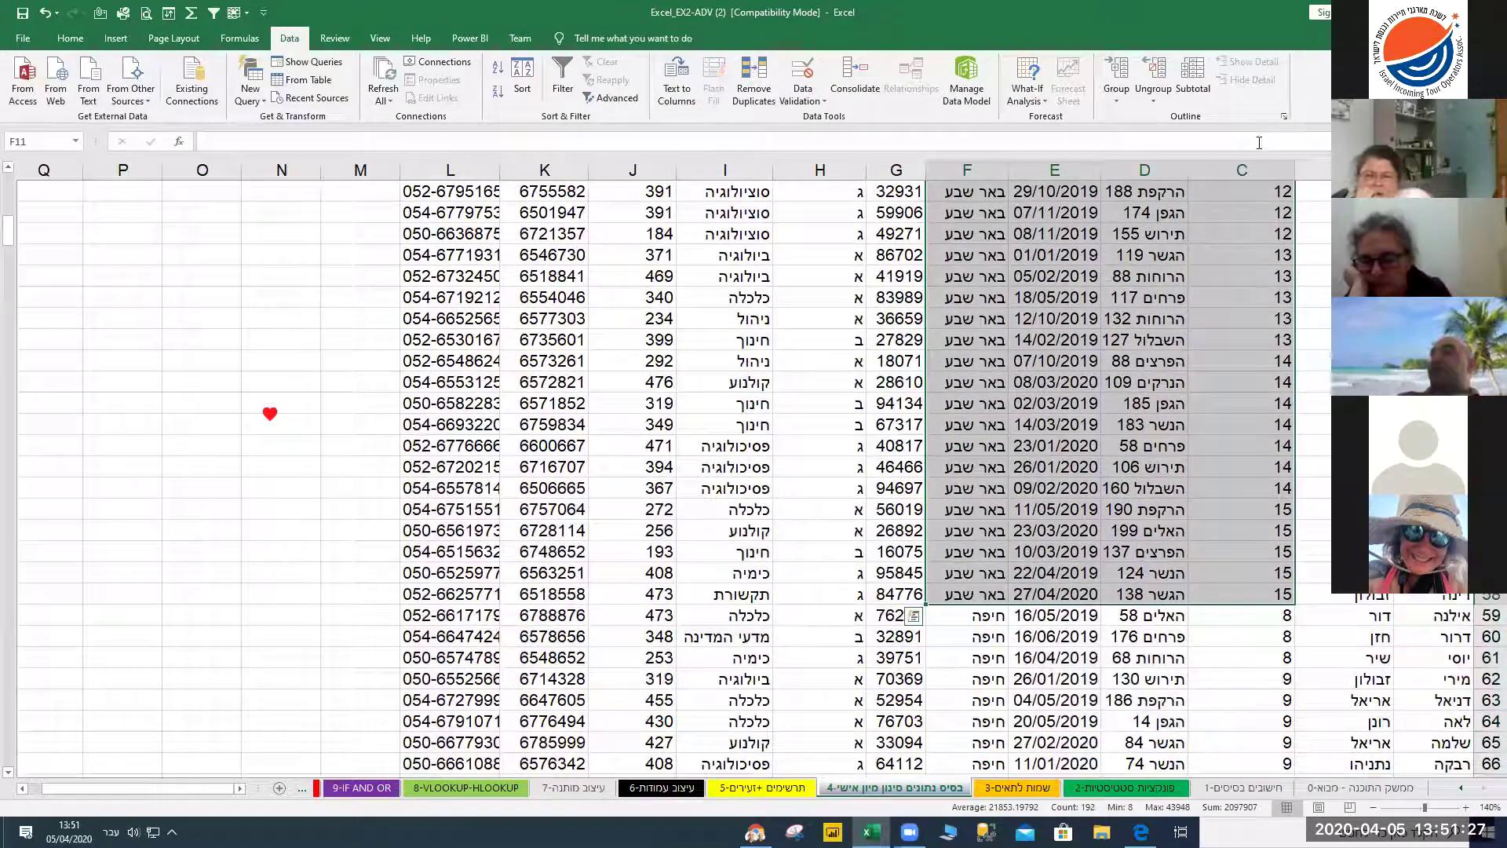
{"action": "scroll", "coordinate": [1238, 437], "scroll_direction": "down", "scroll_amount": 6}
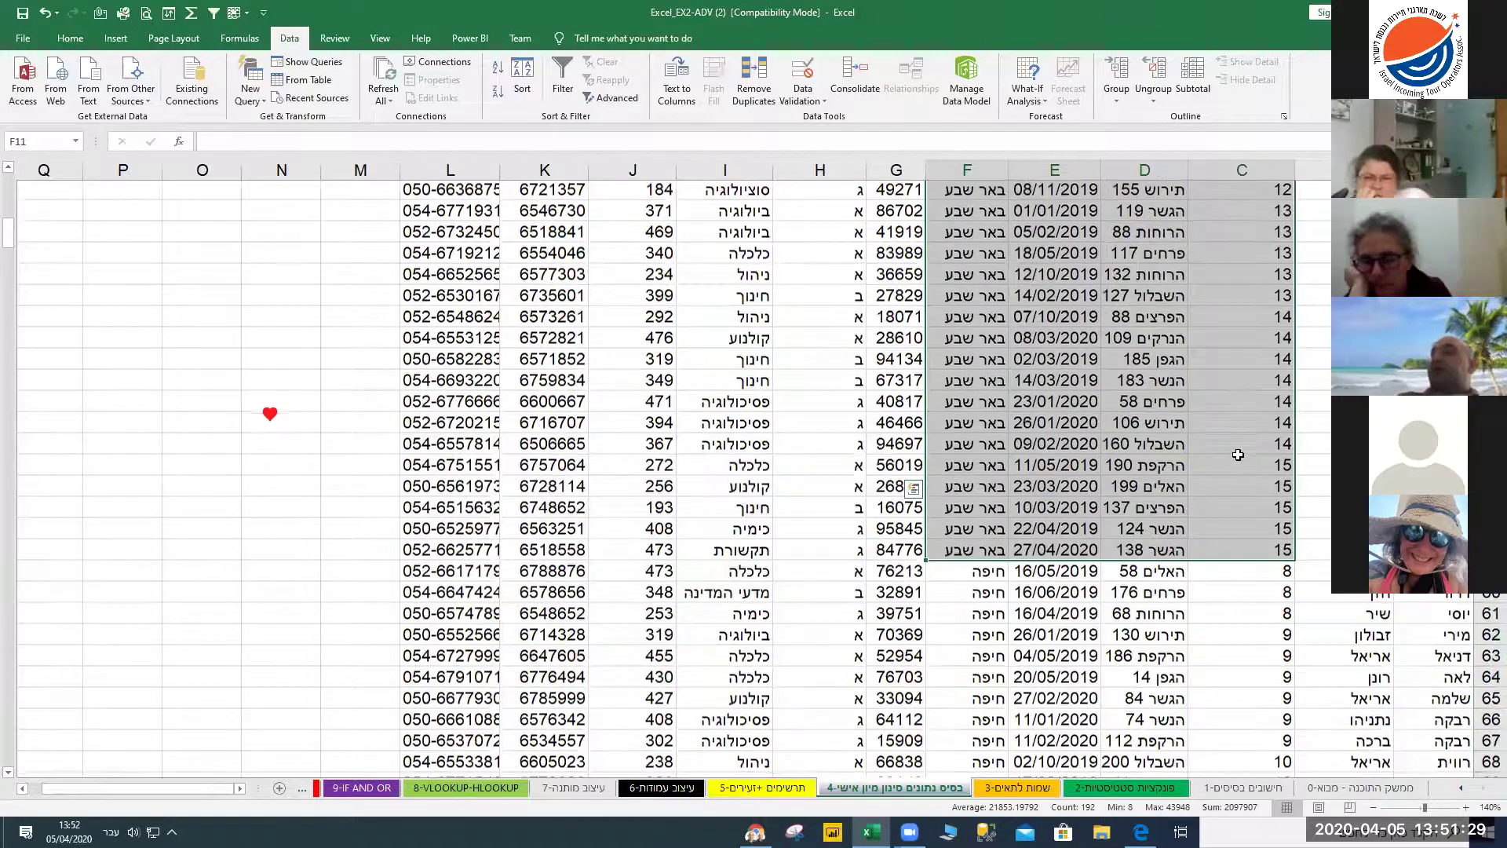
{"action": "left_click_drag", "start_coordinate": [983, 242], "coordinate": [1254, 500]}
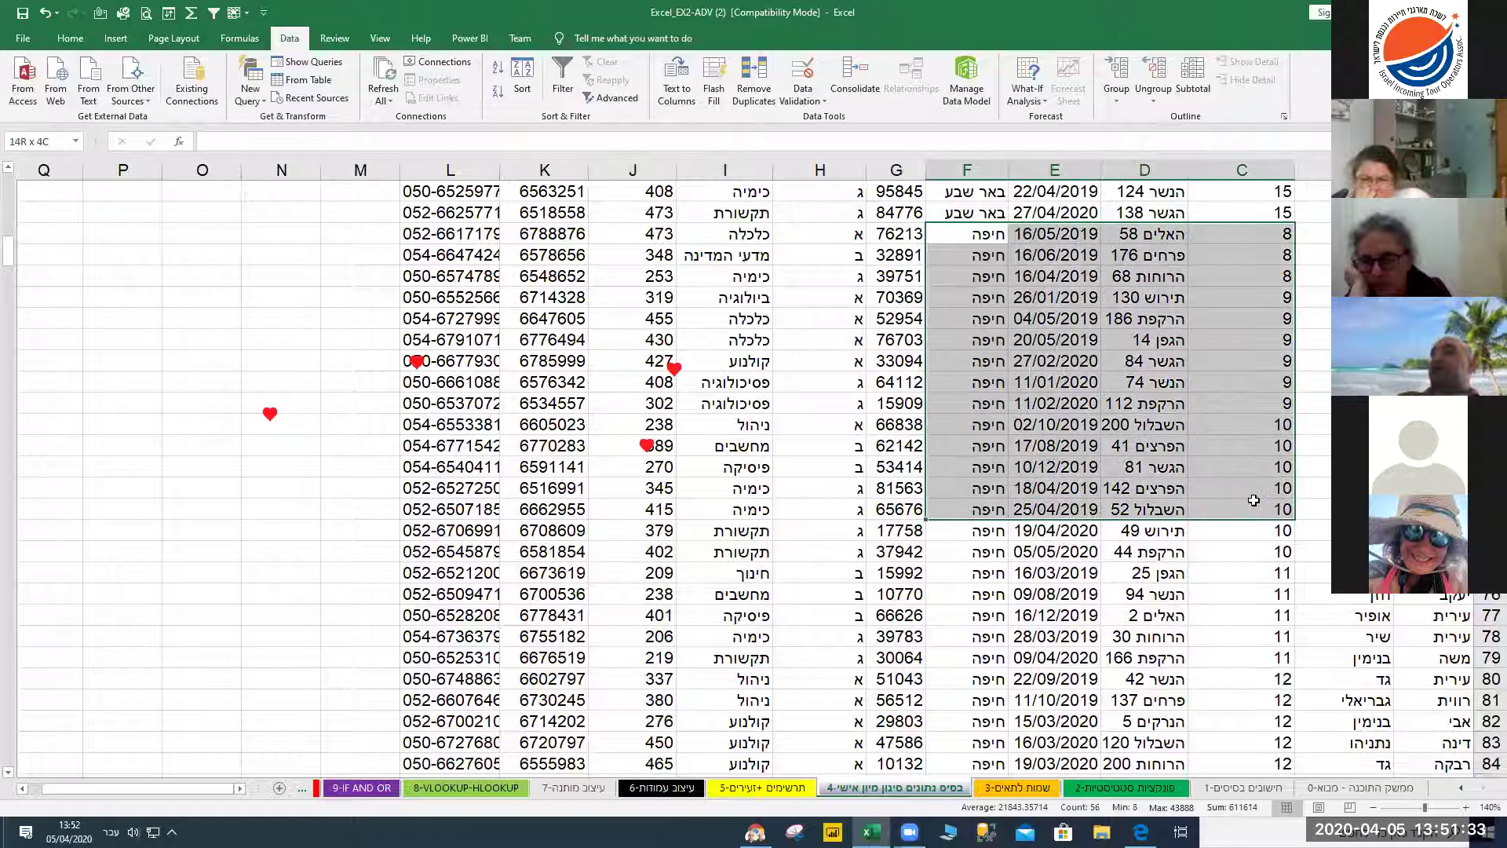
{"action": "left_click", "coordinate": [1056, 402]}
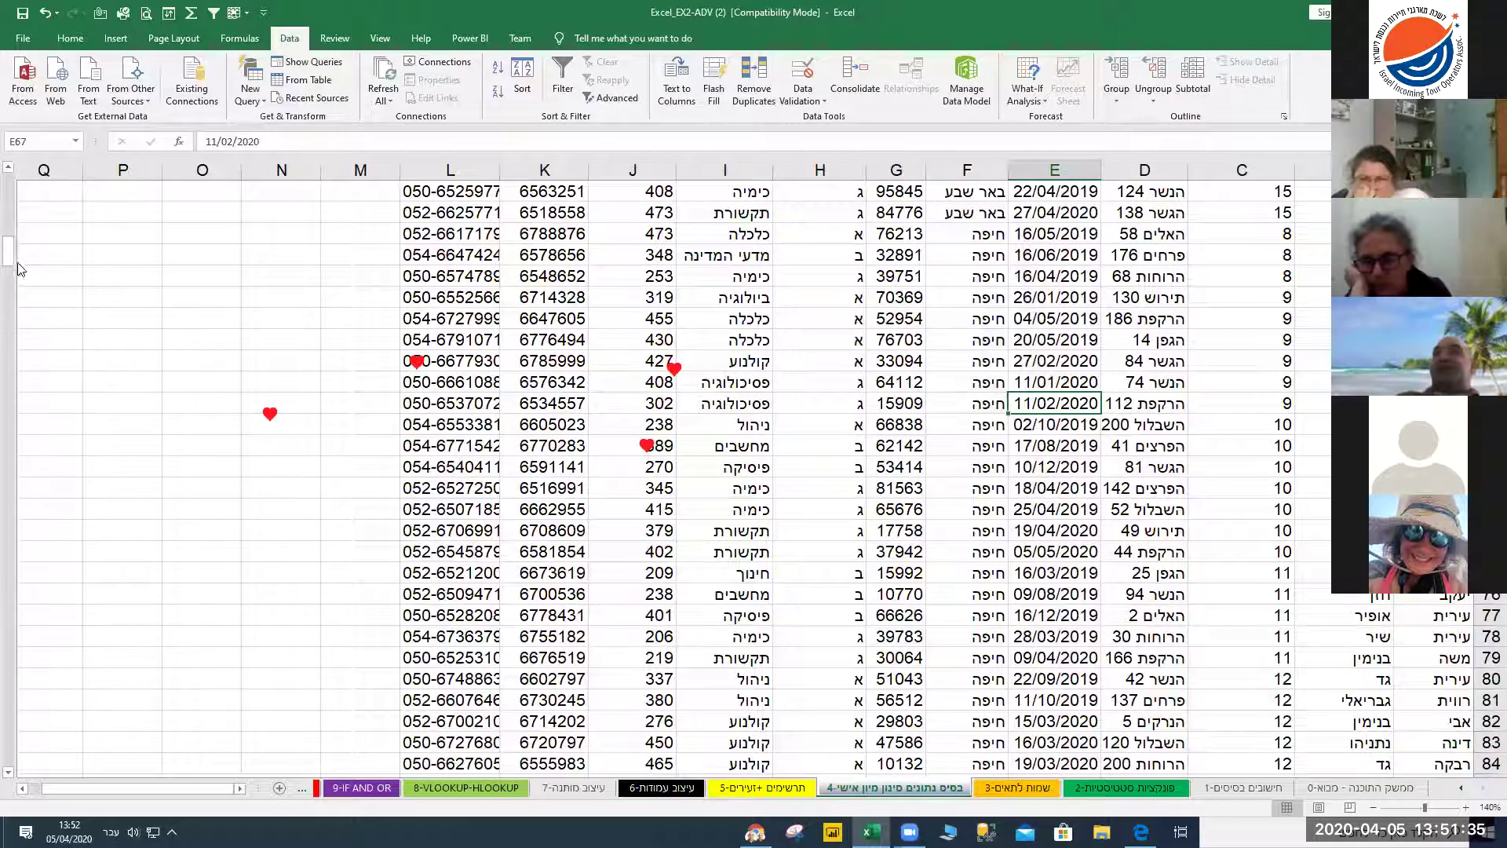
{"action": "left_click_drag", "start_coordinate": [10, 253], "coordinate": [9, 189]}
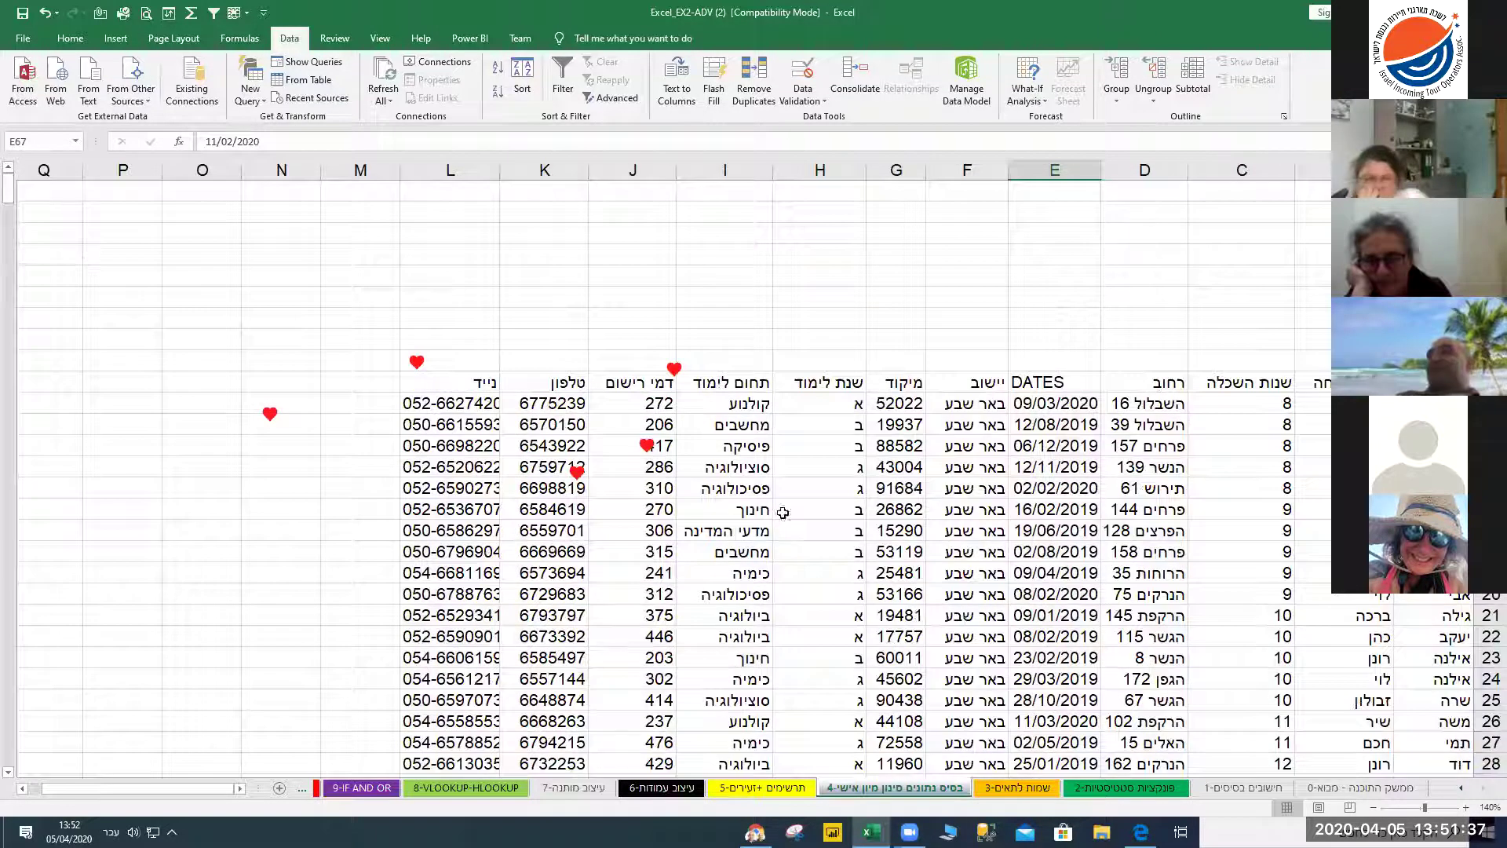
{"action": "left_click", "coordinate": [1048, 471]}
{"action": "left_click", "coordinate": [521, 74]}
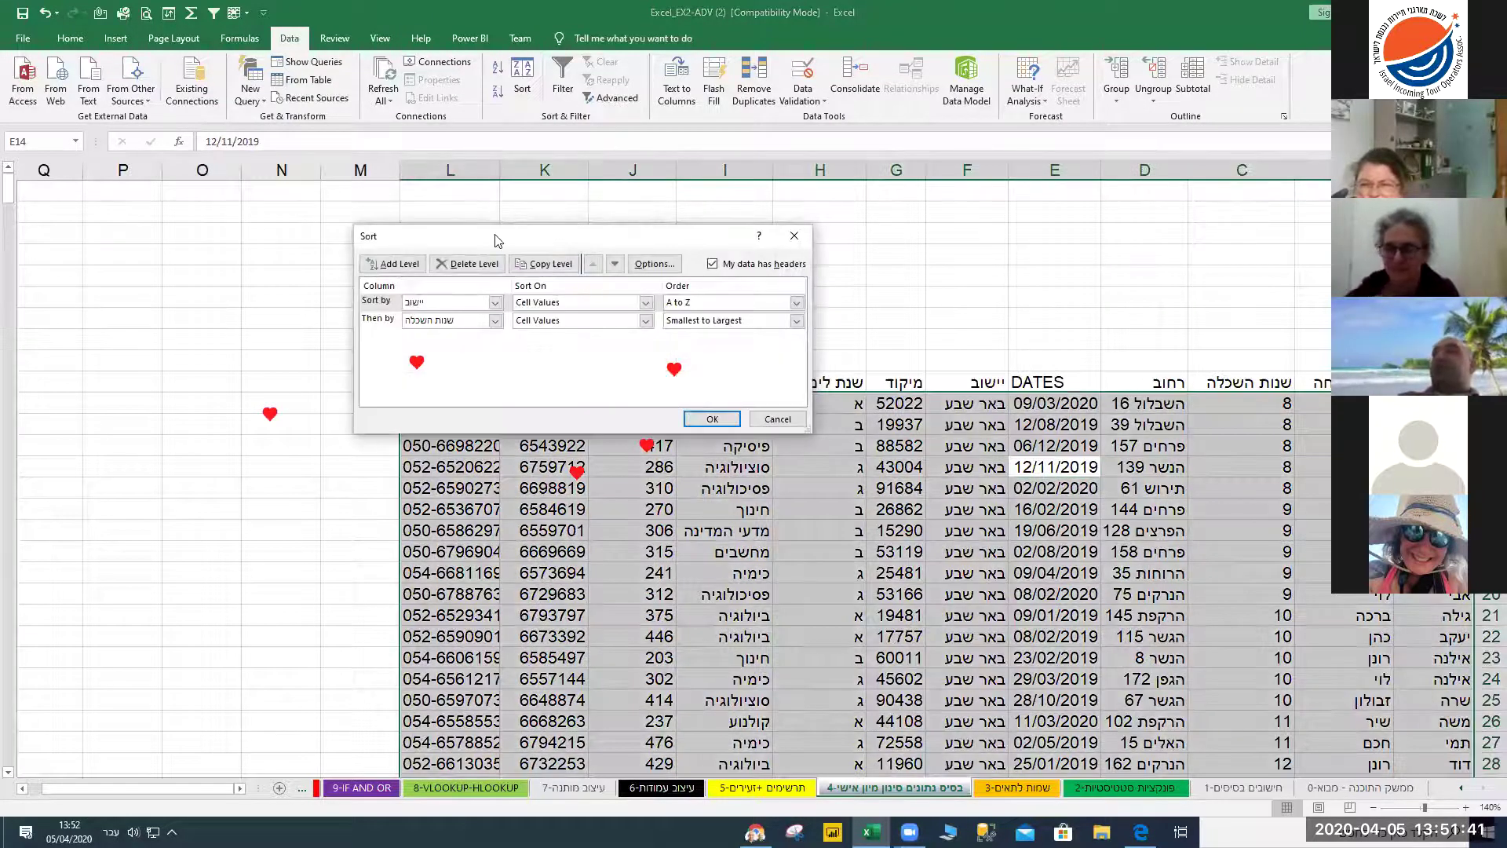
{"action": "left_click_drag", "start_coordinate": [496, 239], "coordinate": [415, 246]}
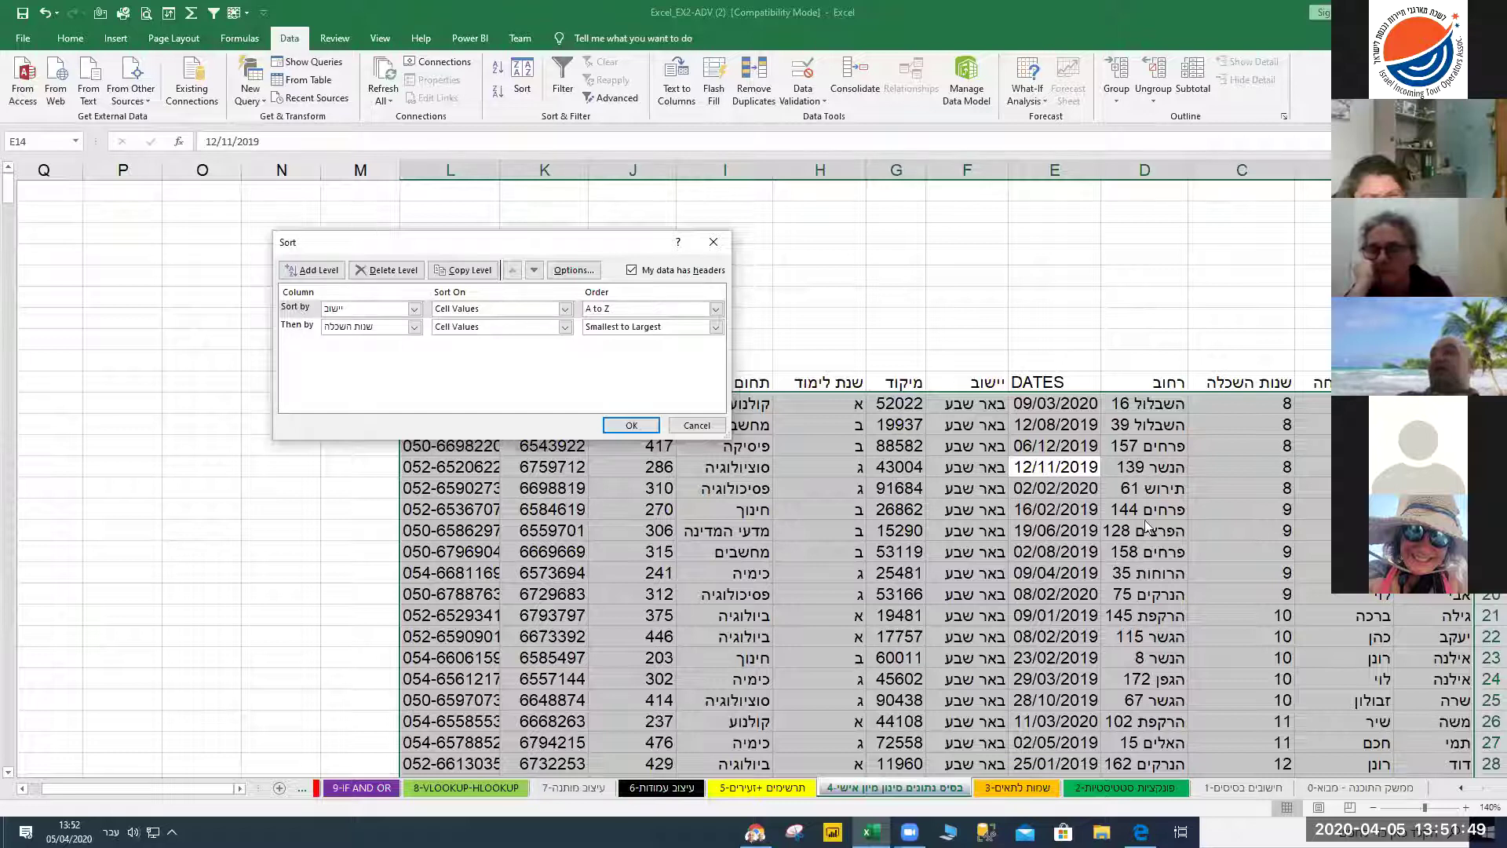
{"action": "left_click", "coordinate": [298, 328]}
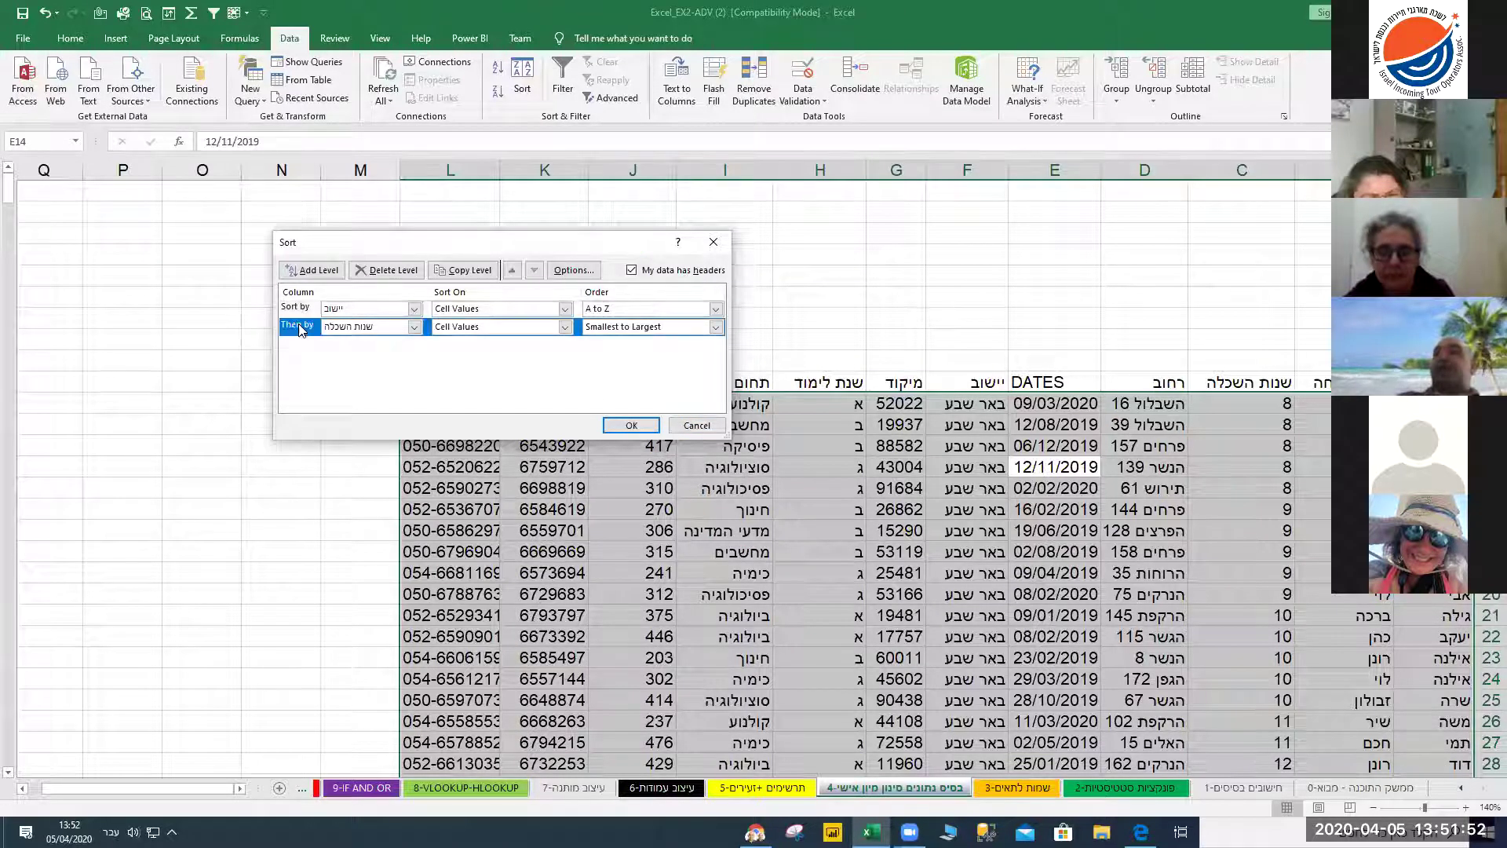
{"action": "left_click", "coordinate": [382, 276]}
{"action": "left_click", "coordinate": [385, 277]}
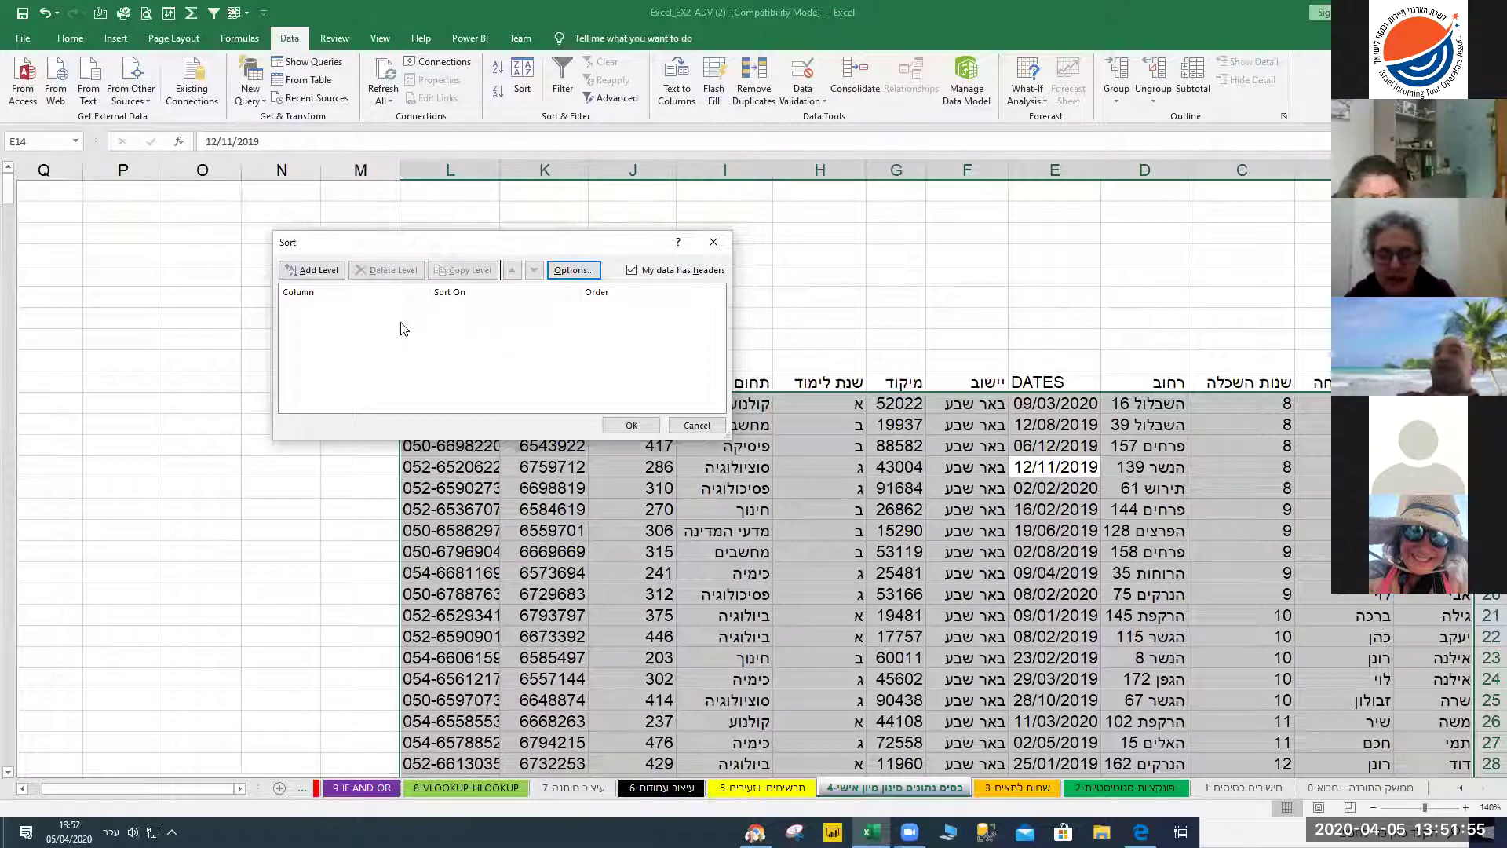
{"action": "left_click", "coordinate": [314, 271]}
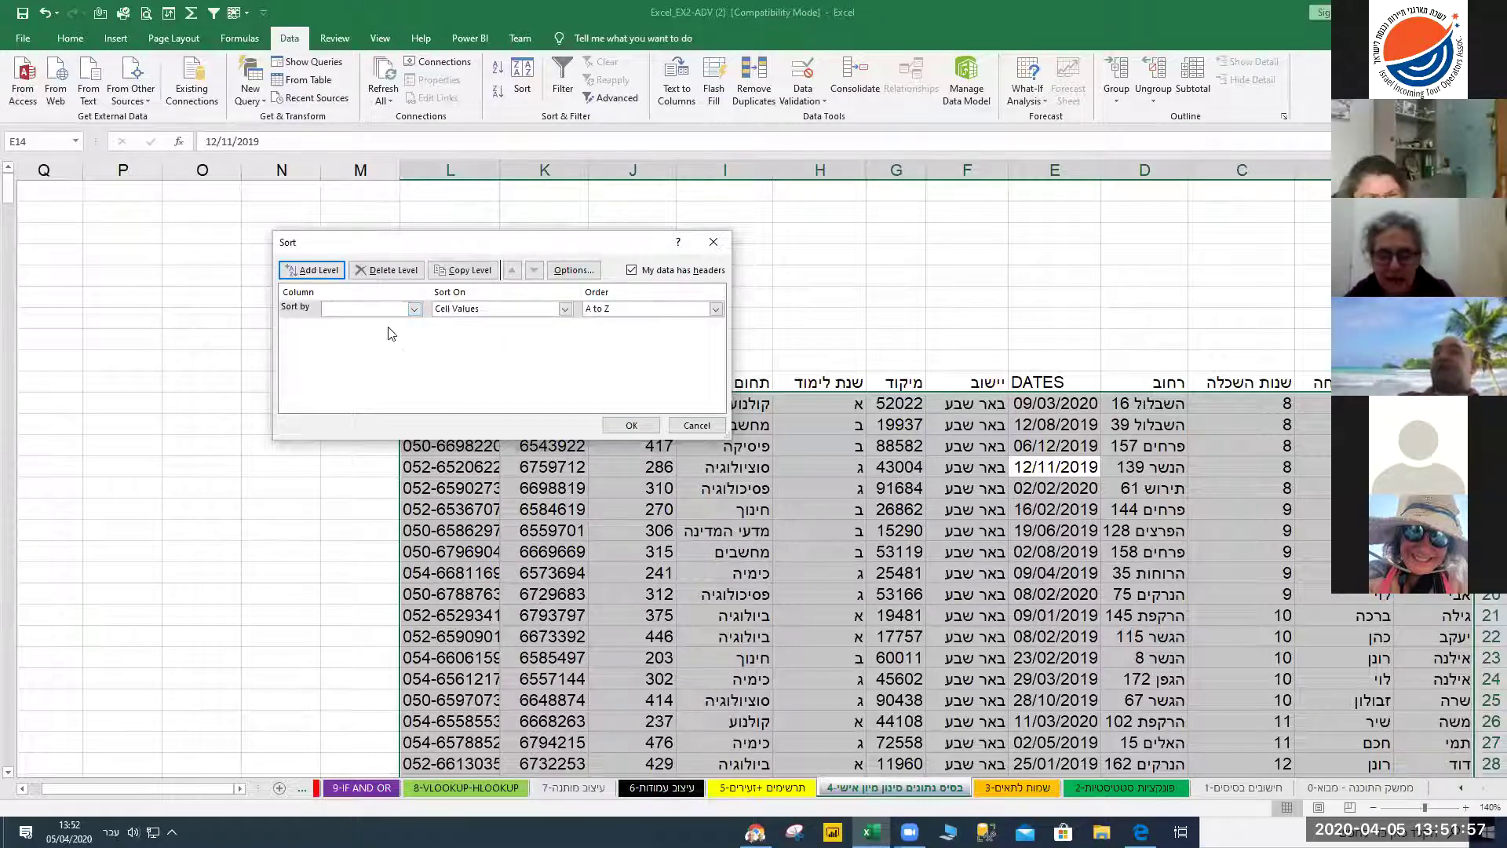
{"action": "left_click", "coordinate": [412, 309]}
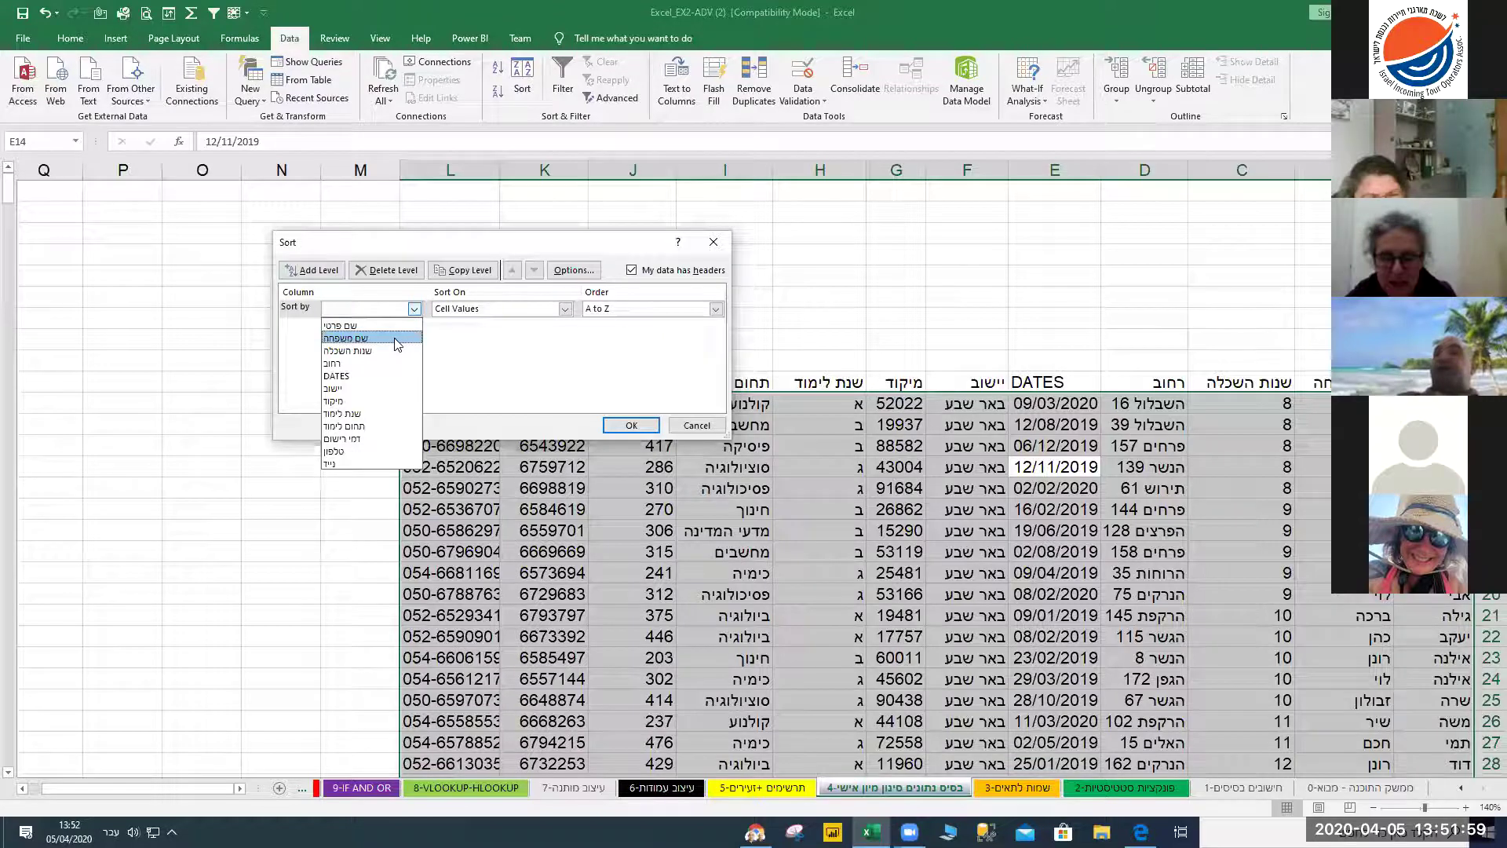
{"action": "left_click", "coordinate": [396, 339]}
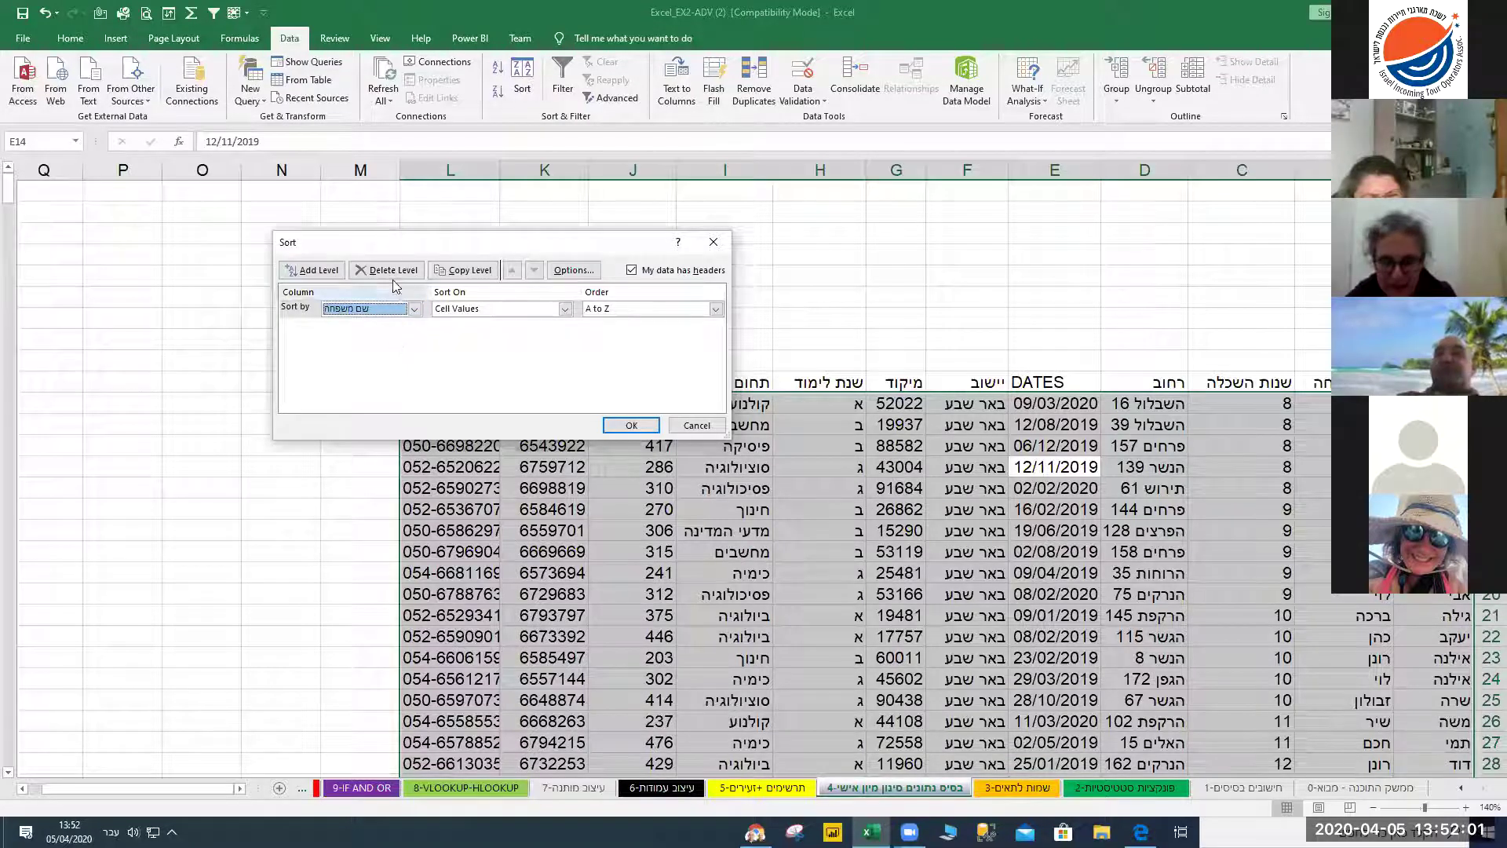
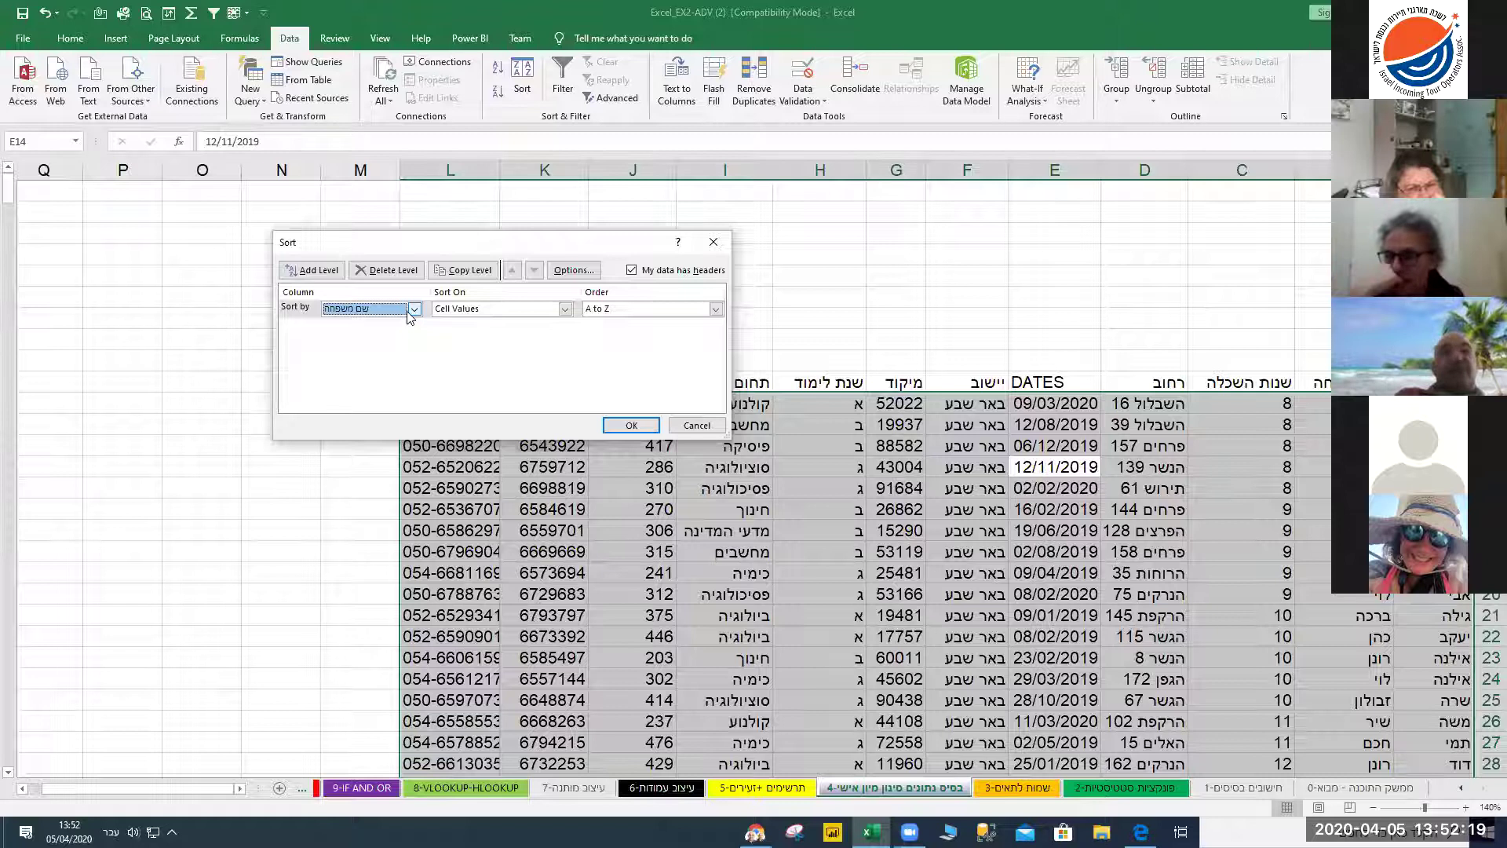
{"action": "left_click", "coordinate": [691, 427]}
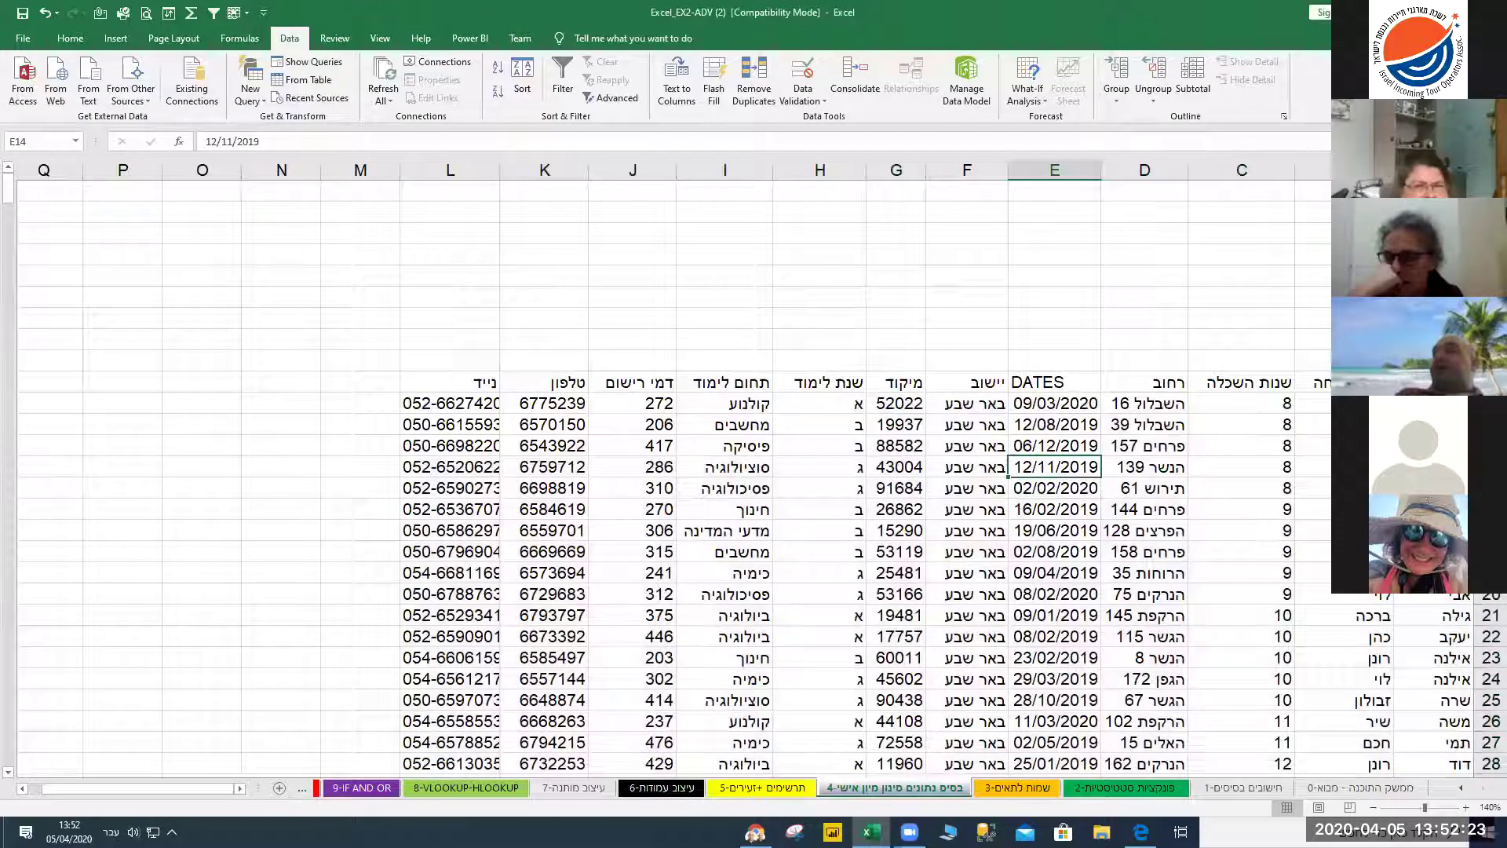
Highlight the first two records, the שנות השכלה column and the יישוב column to review the two sort levels
{"action": "left_click_drag", "start_coordinate": [1491, 403], "coordinate": [1012, 416]}
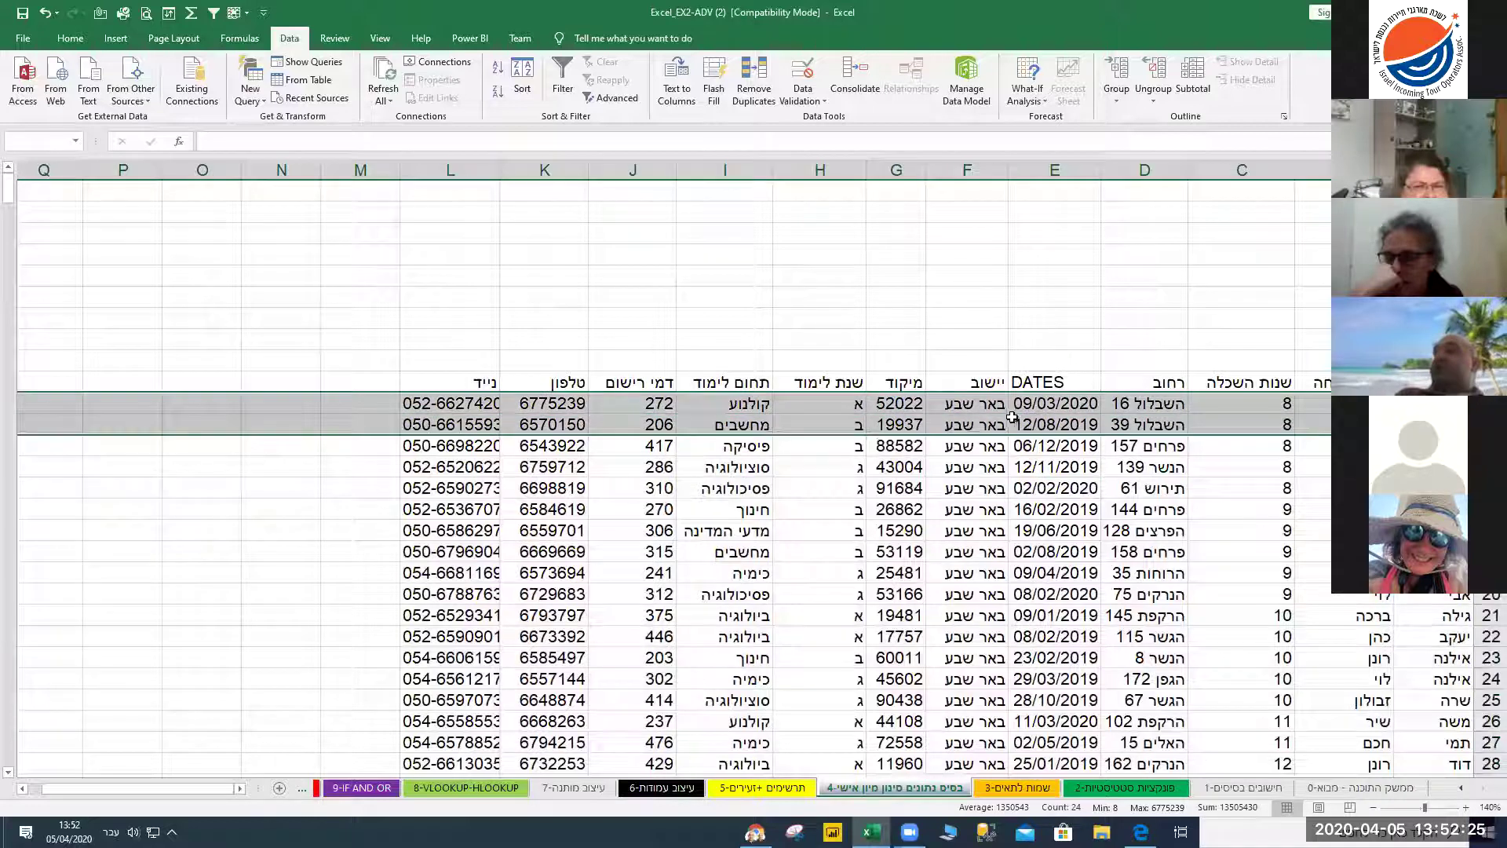
{"action": "left_click", "coordinate": [953, 424]}
{"action": "left_click", "coordinate": [1252, 170]}
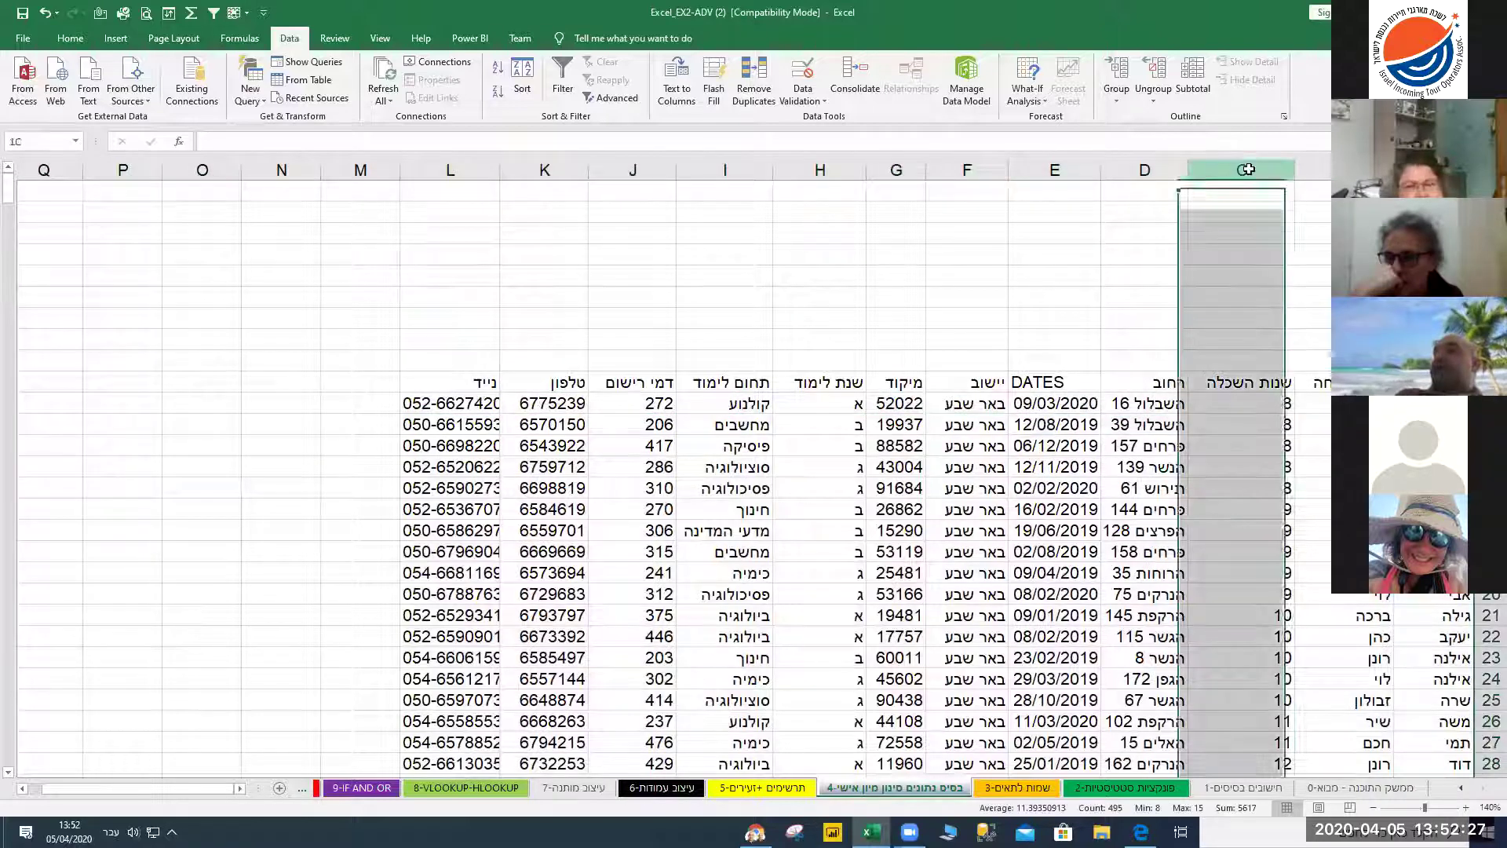
{"action": "left_click", "coordinate": [971, 160]}
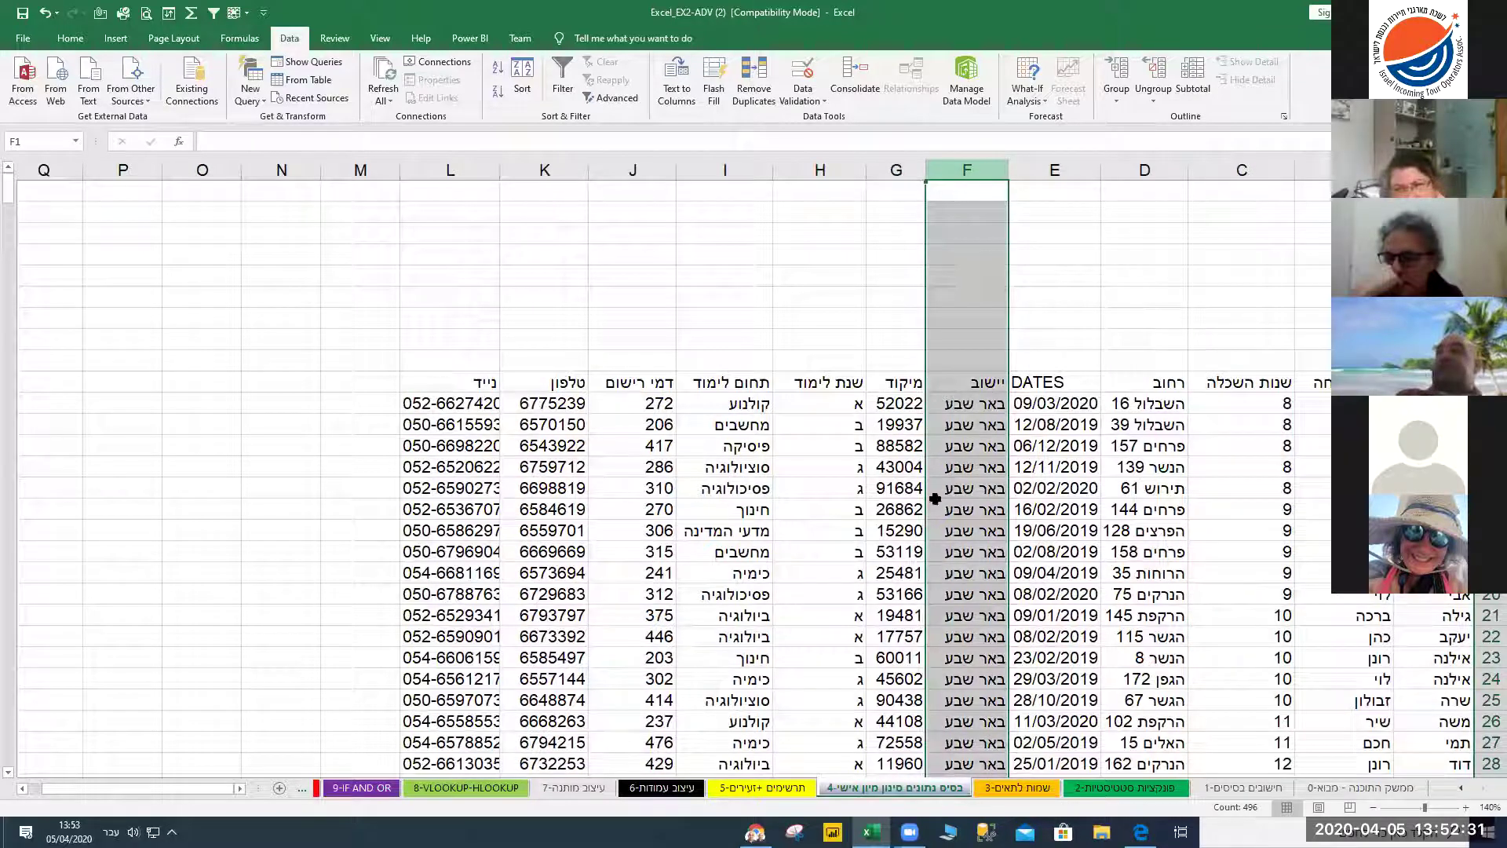
{"action": "left_click", "coordinate": [971, 403]}
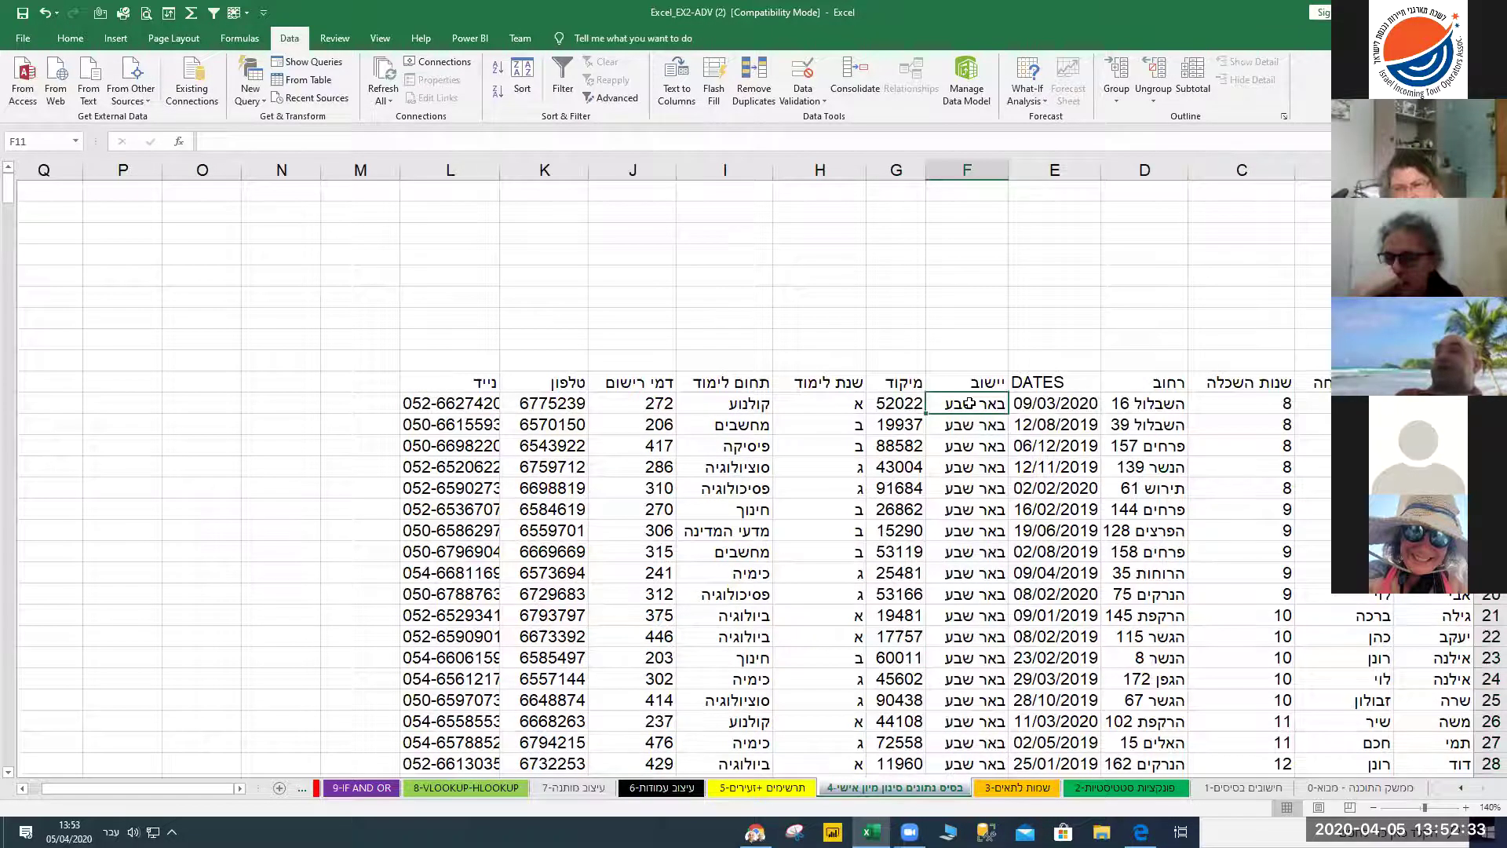
Examine the years of education where the באר שבע records end and the חיפה records begin
{"action": "scroll", "coordinate": [970, 403], "scroll_direction": "down", "scroll_amount": 12}
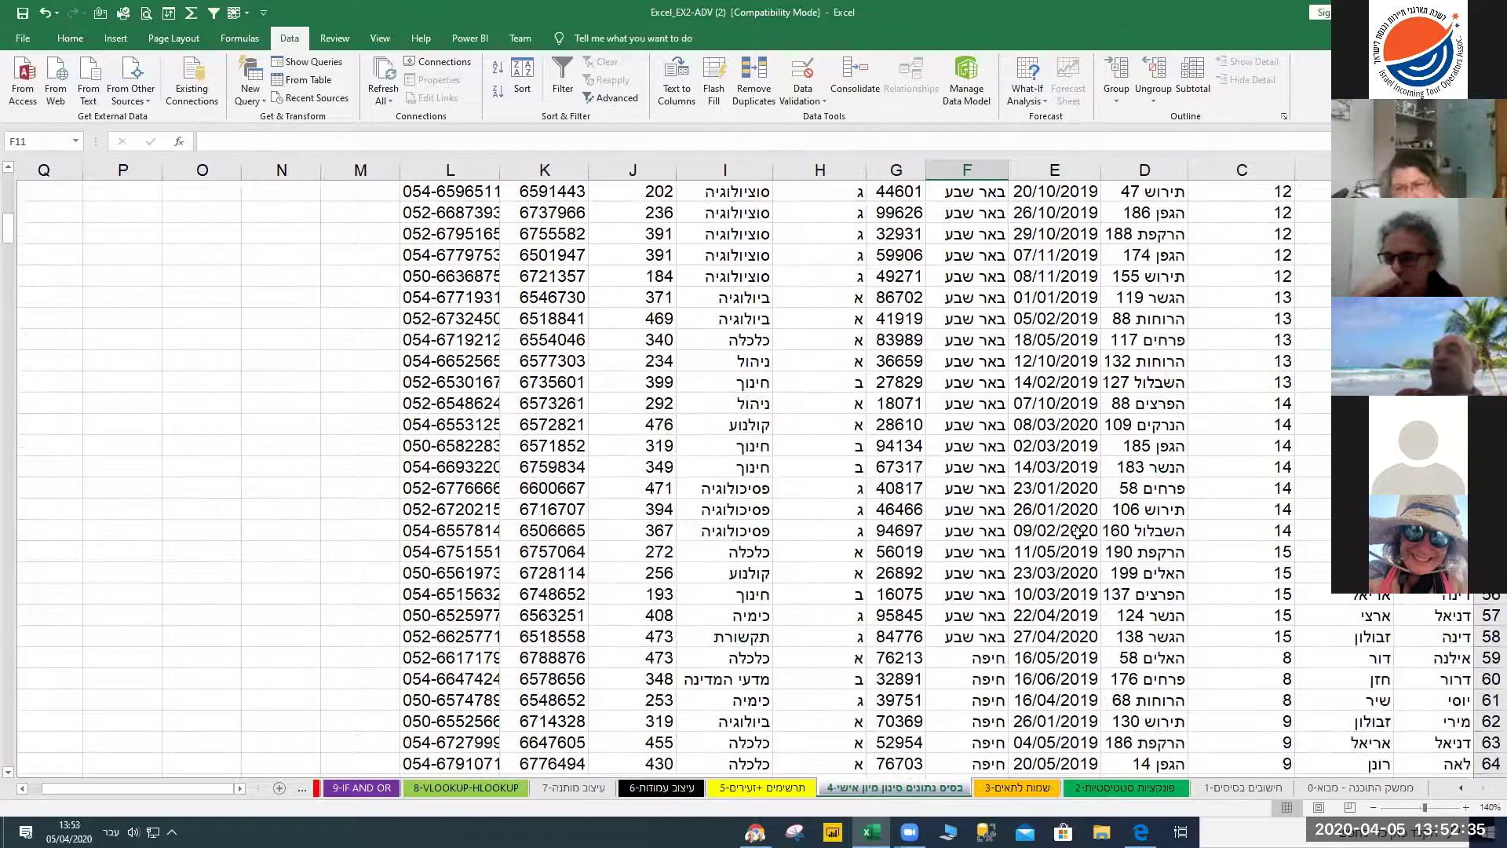
{"action": "scroll", "coordinate": [1077, 533], "scroll_direction": "down", "scroll_amount": 3}
{"action": "left_click_drag", "start_coordinate": [1281, 275], "coordinate": [1273, 420]}
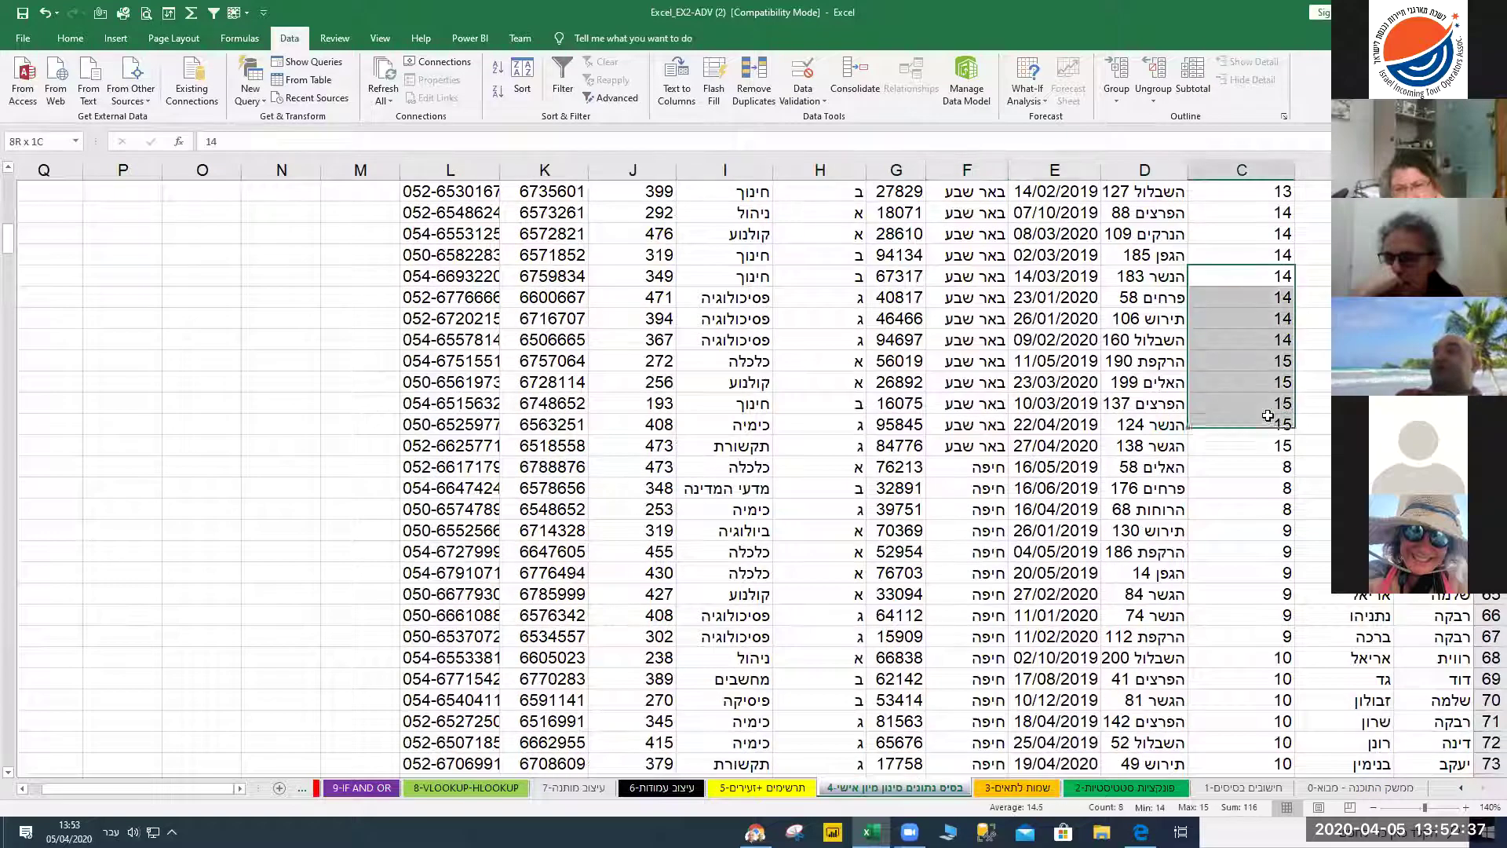
{"action": "scroll", "coordinate": [1144, 549], "scroll_direction": "down", "scroll_amount": 1}
{"action": "scroll", "coordinate": [1144, 549], "scroll_direction": "down", "scroll_amount": 3}
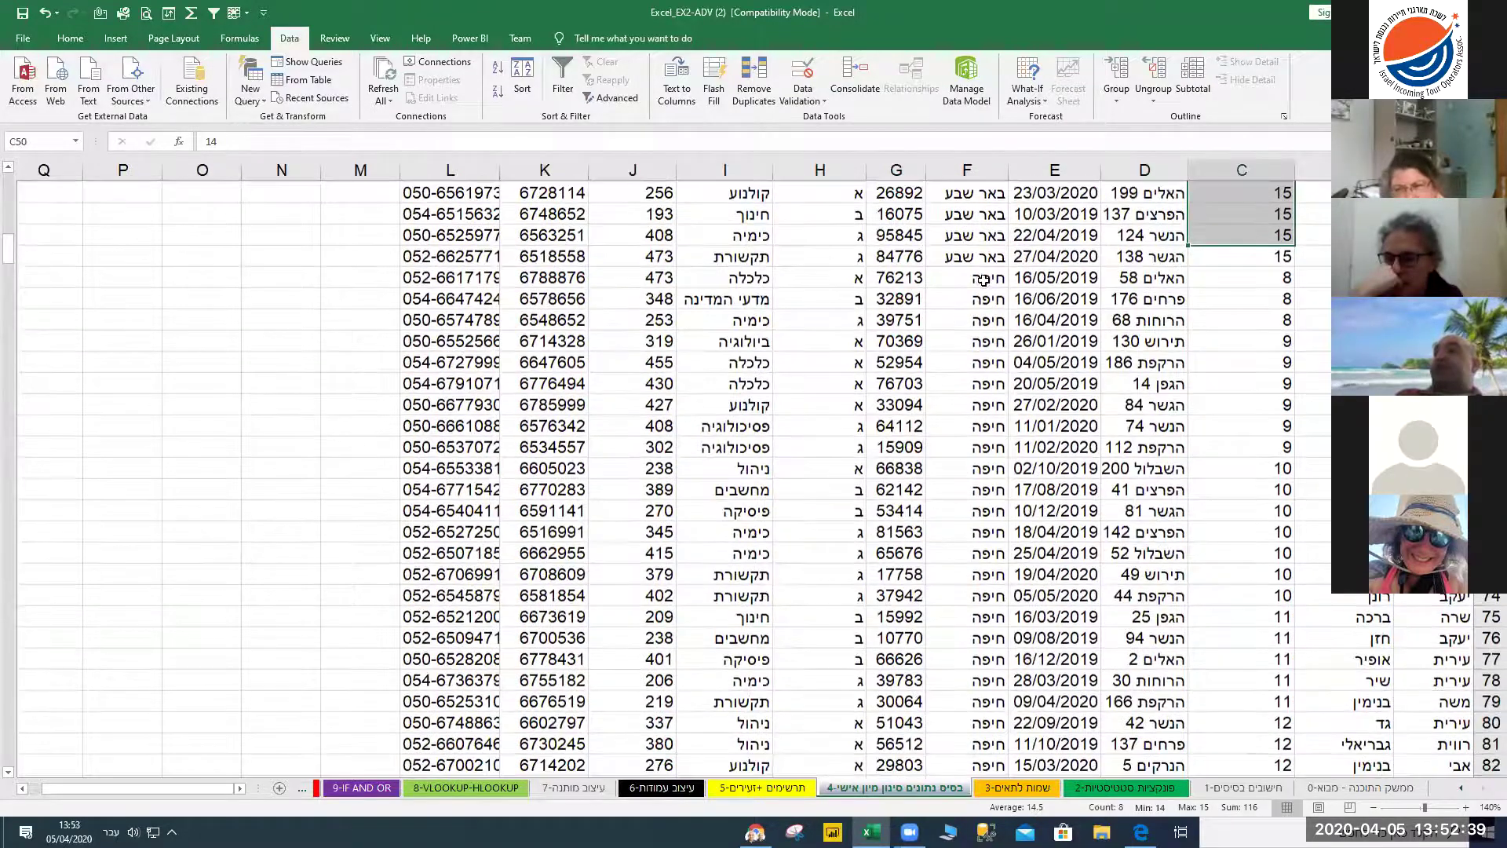
{"action": "left_click", "coordinate": [1008, 275]}
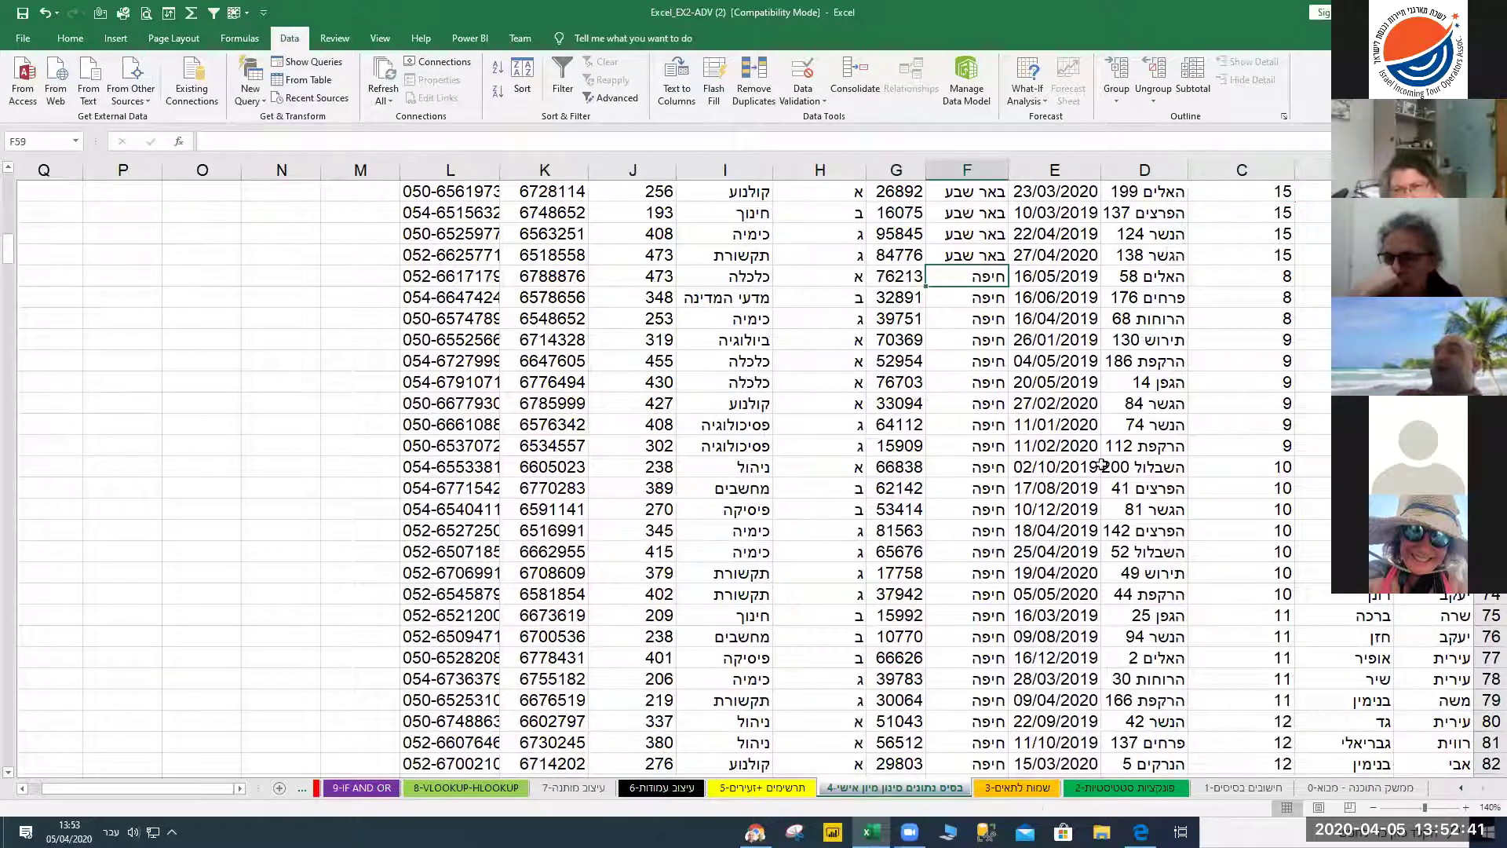
{"action": "left_click", "coordinate": [1313, 296]}
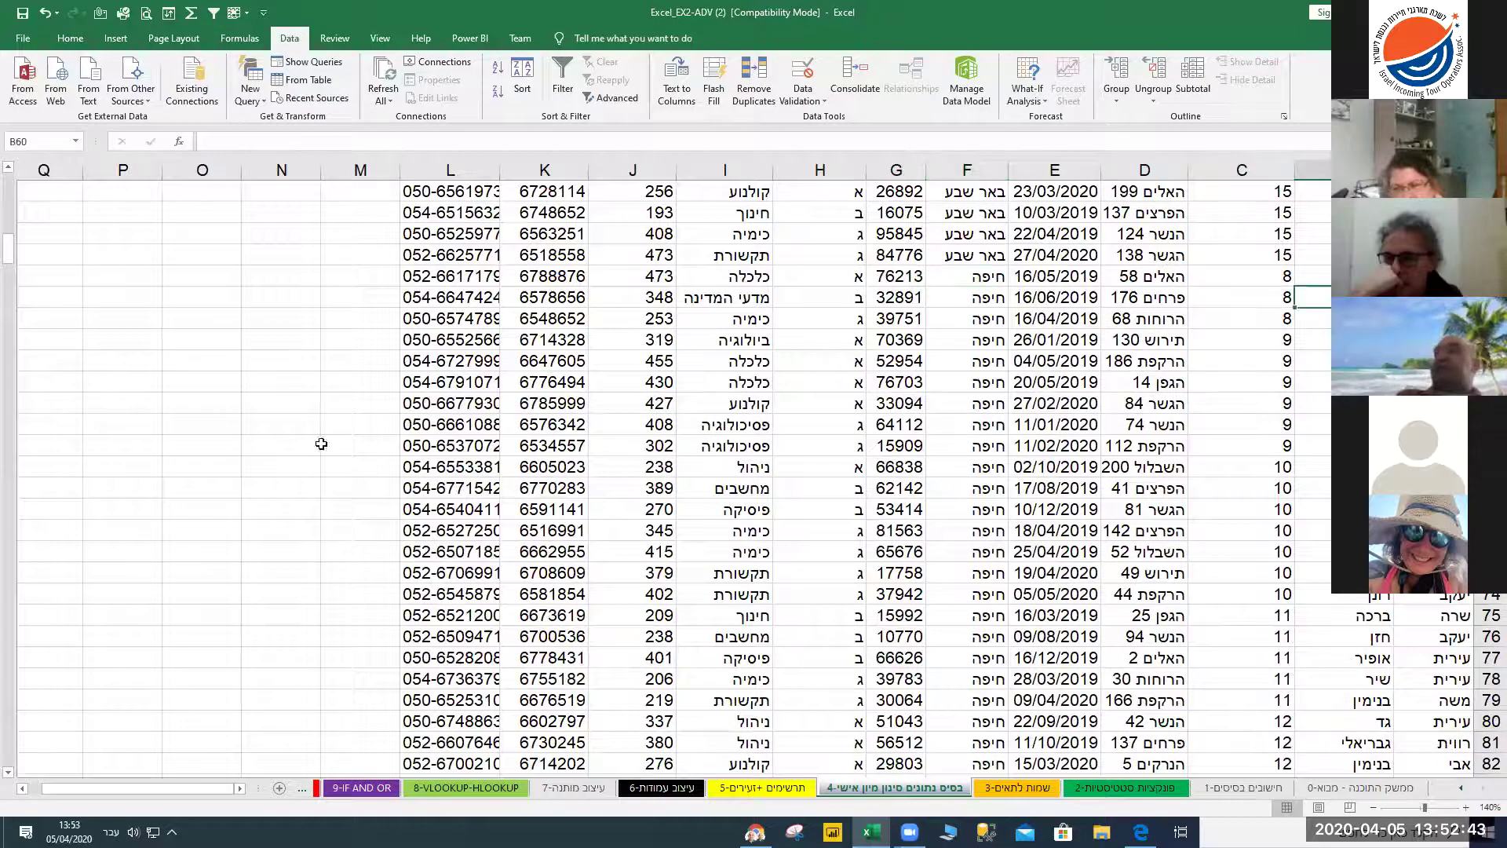
Return to the first באר שבע records and select a family-name cell among those with 10 years of education
{"action": "left_click_drag", "start_coordinate": [21, 263], "coordinate": [10, 193]}
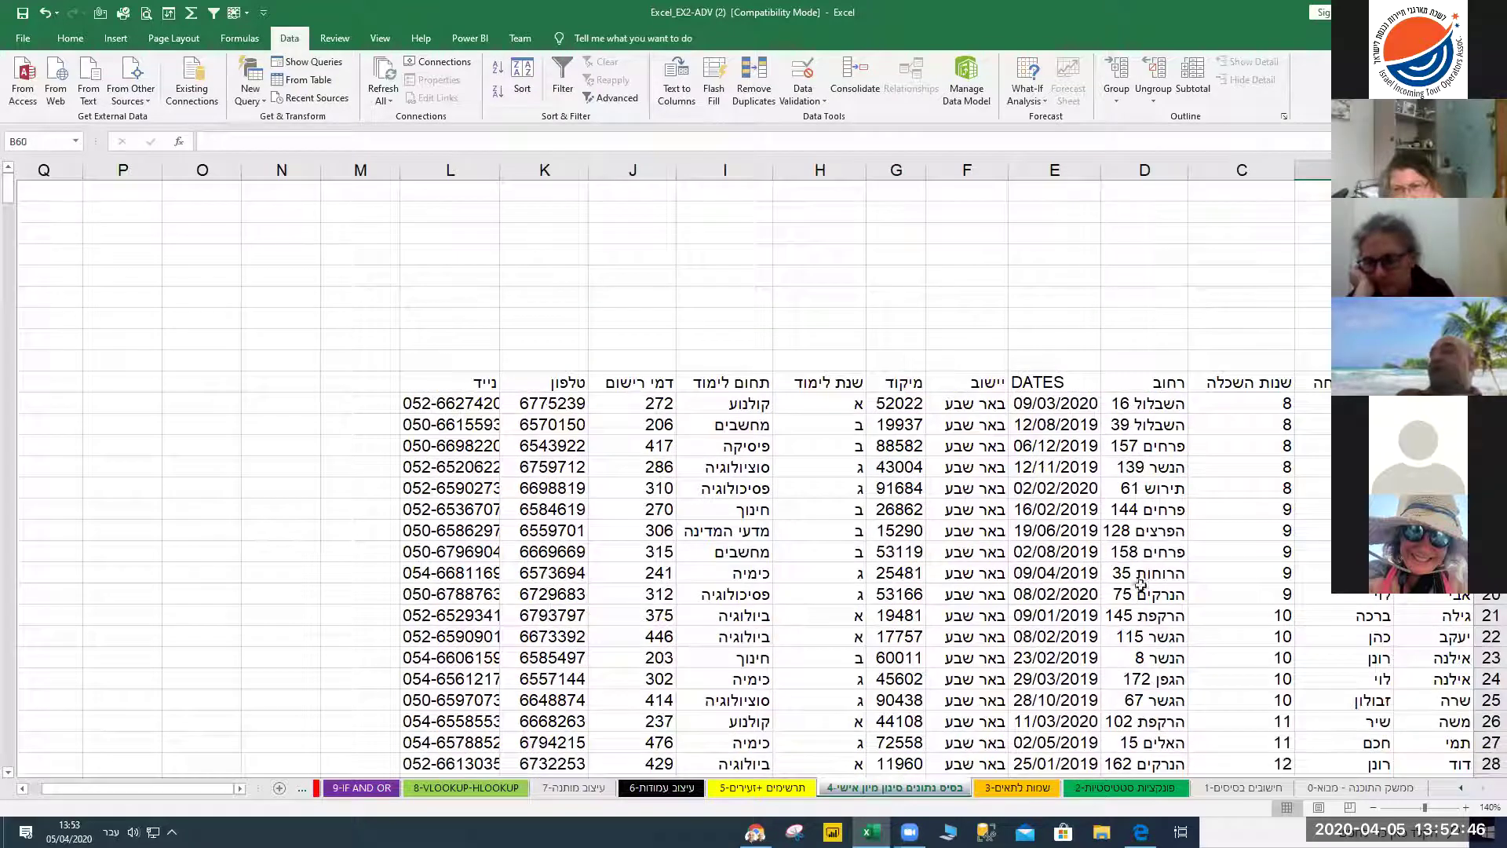
{"action": "left_click", "coordinate": [1359, 636]}
{"action": "scroll", "coordinate": [1359, 636], "scroll_direction": "down", "scroll_amount": 3}
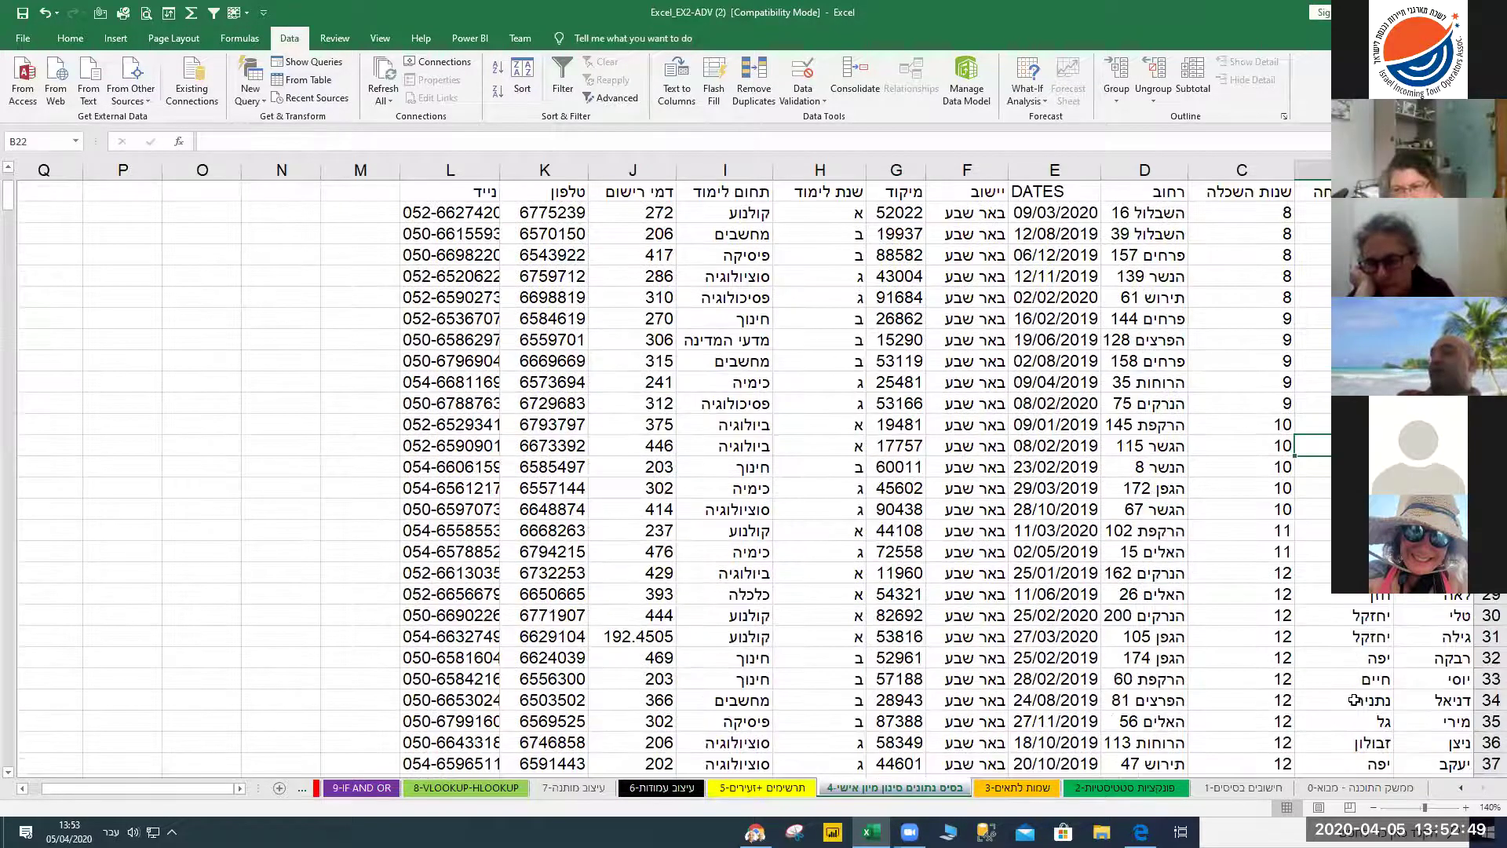
Find row 38 among the באר שבע records and select its family name, followed by its first name
{"action": "scroll", "coordinate": [1350, 672], "scroll_direction": "down", "scroll_amount": 2}
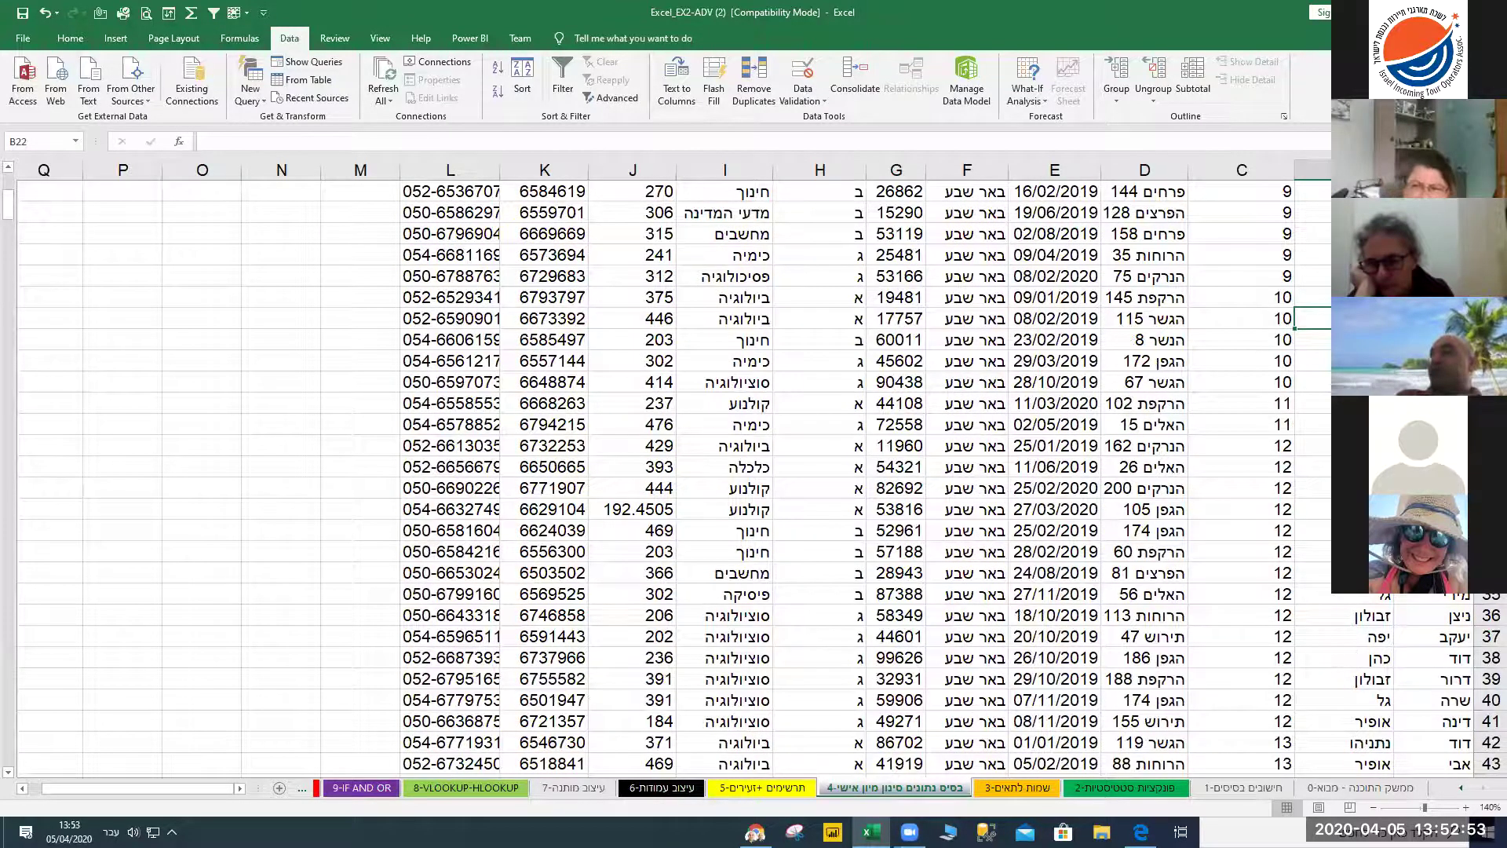
{"action": "left_click", "coordinate": [1371, 665]}
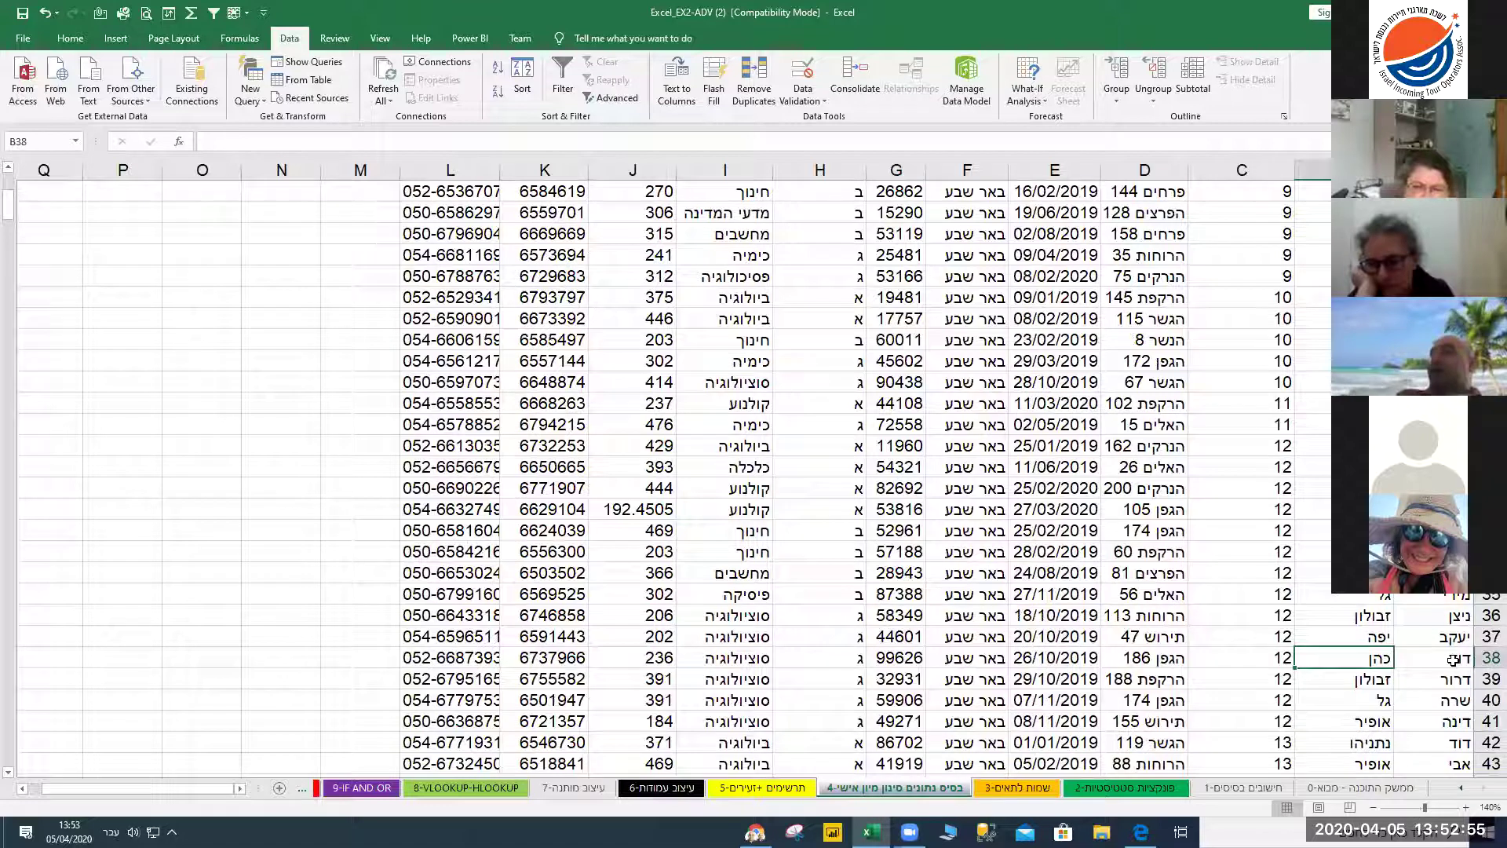
{"action": "left_click", "coordinate": [1453, 659]}
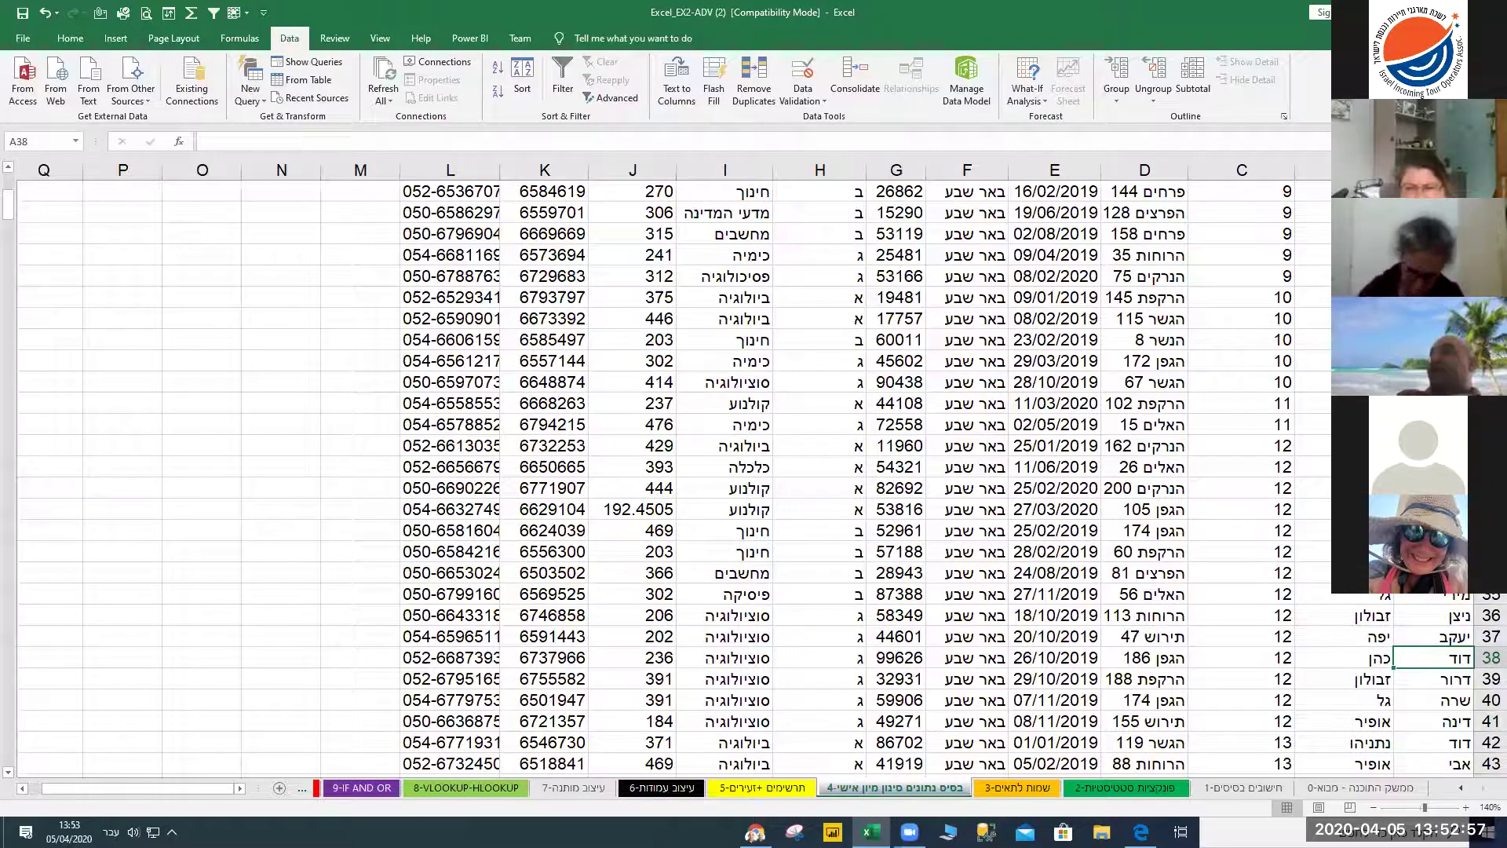
Sort the student list by שם משפחה and, as a second level, by שם פרטי, both A to Z
{"action": "scroll", "coordinate": [1164, 542], "scroll_direction": "up", "scroll_amount": 3}
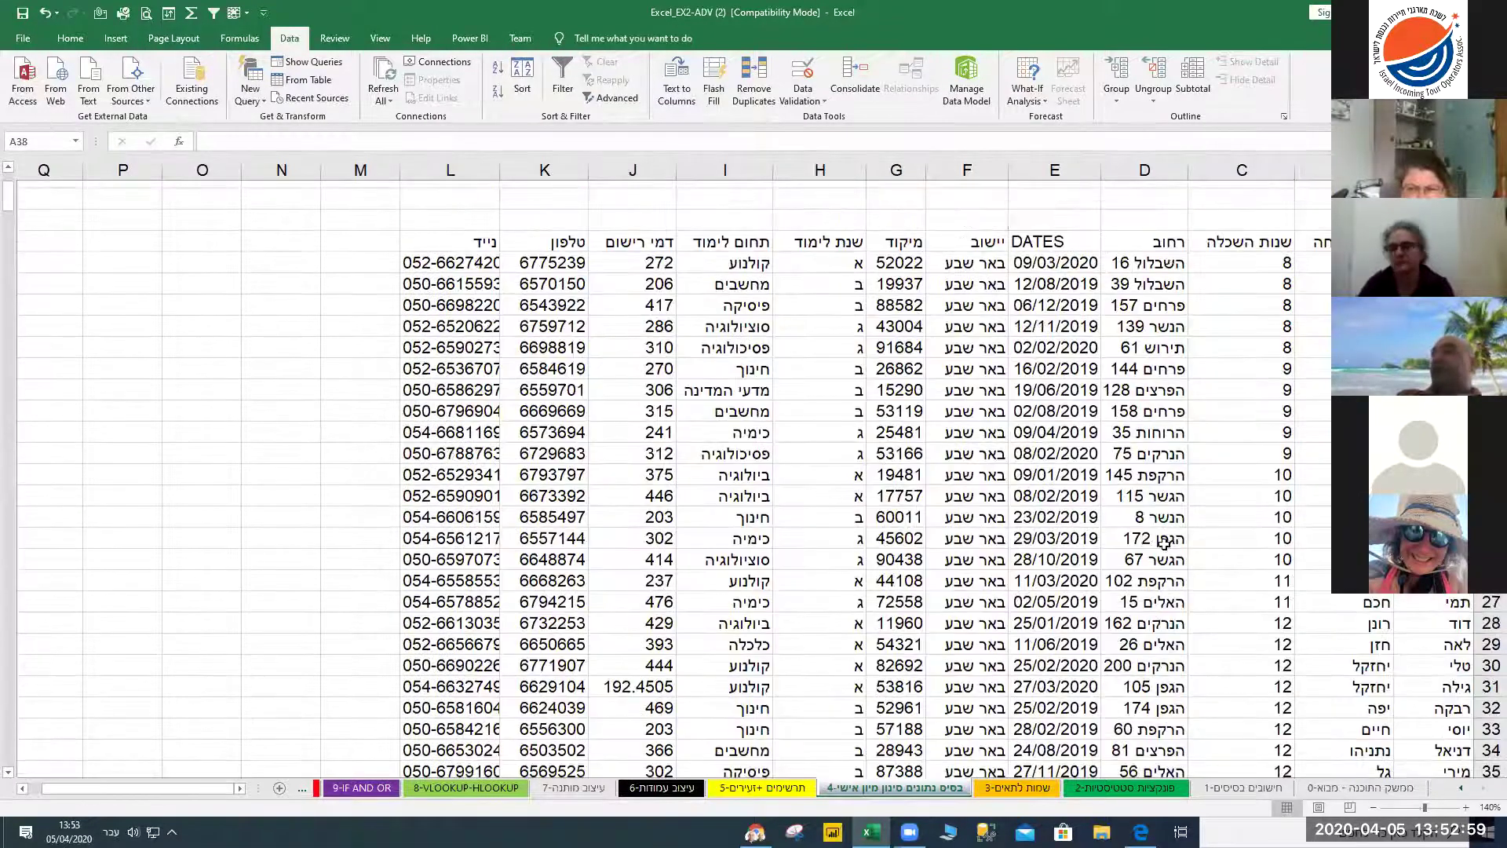
{"action": "scroll", "coordinate": [973, 497], "scroll_direction": "up", "scroll_amount": 2}
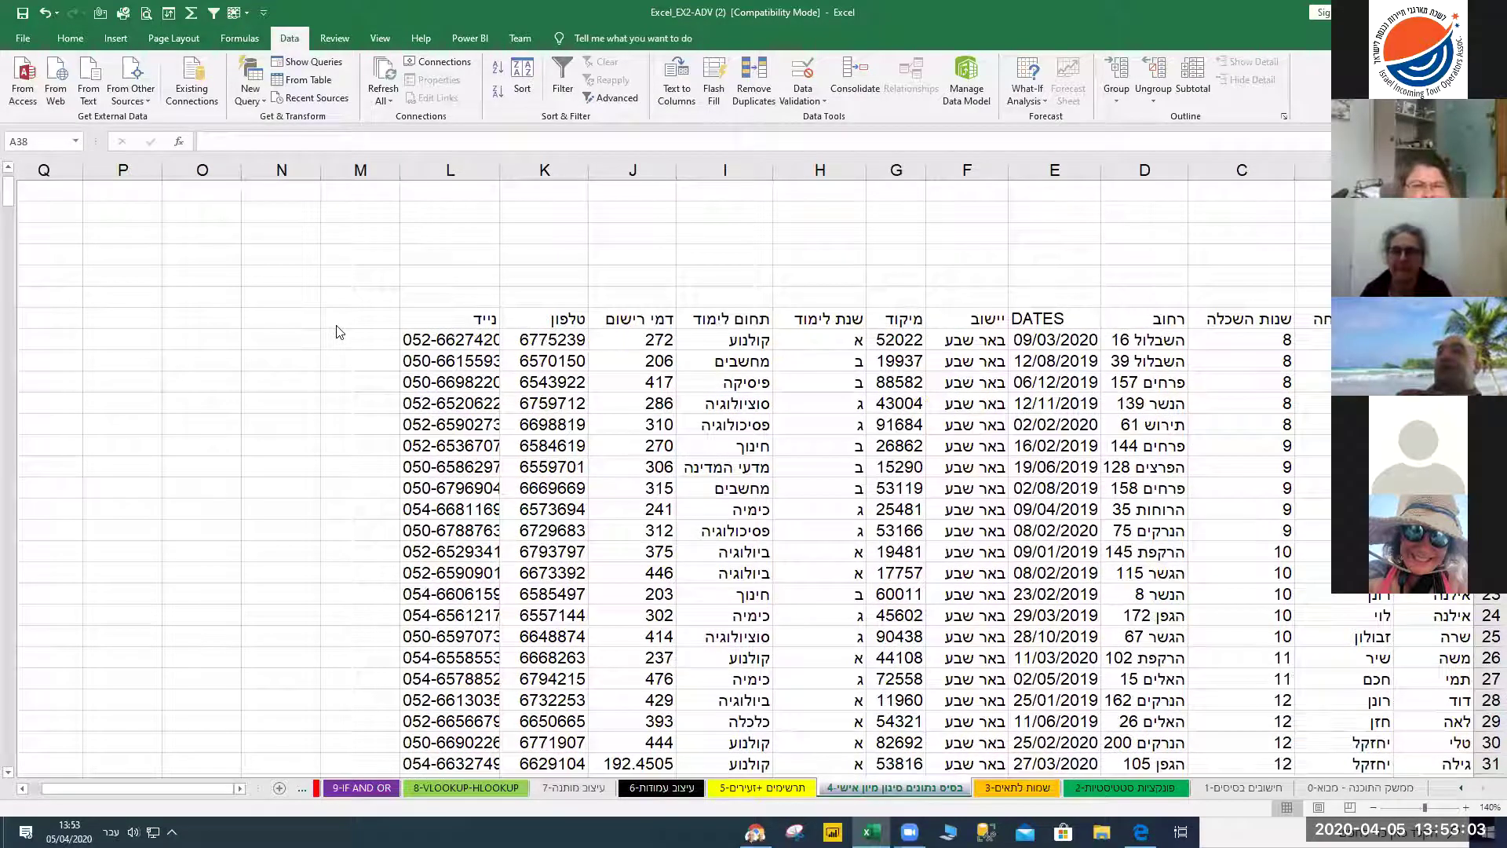
{"action": "left_click", "coordinate": [967, 488]}
{"action": "left_click", "coordinate": [522, 78]}
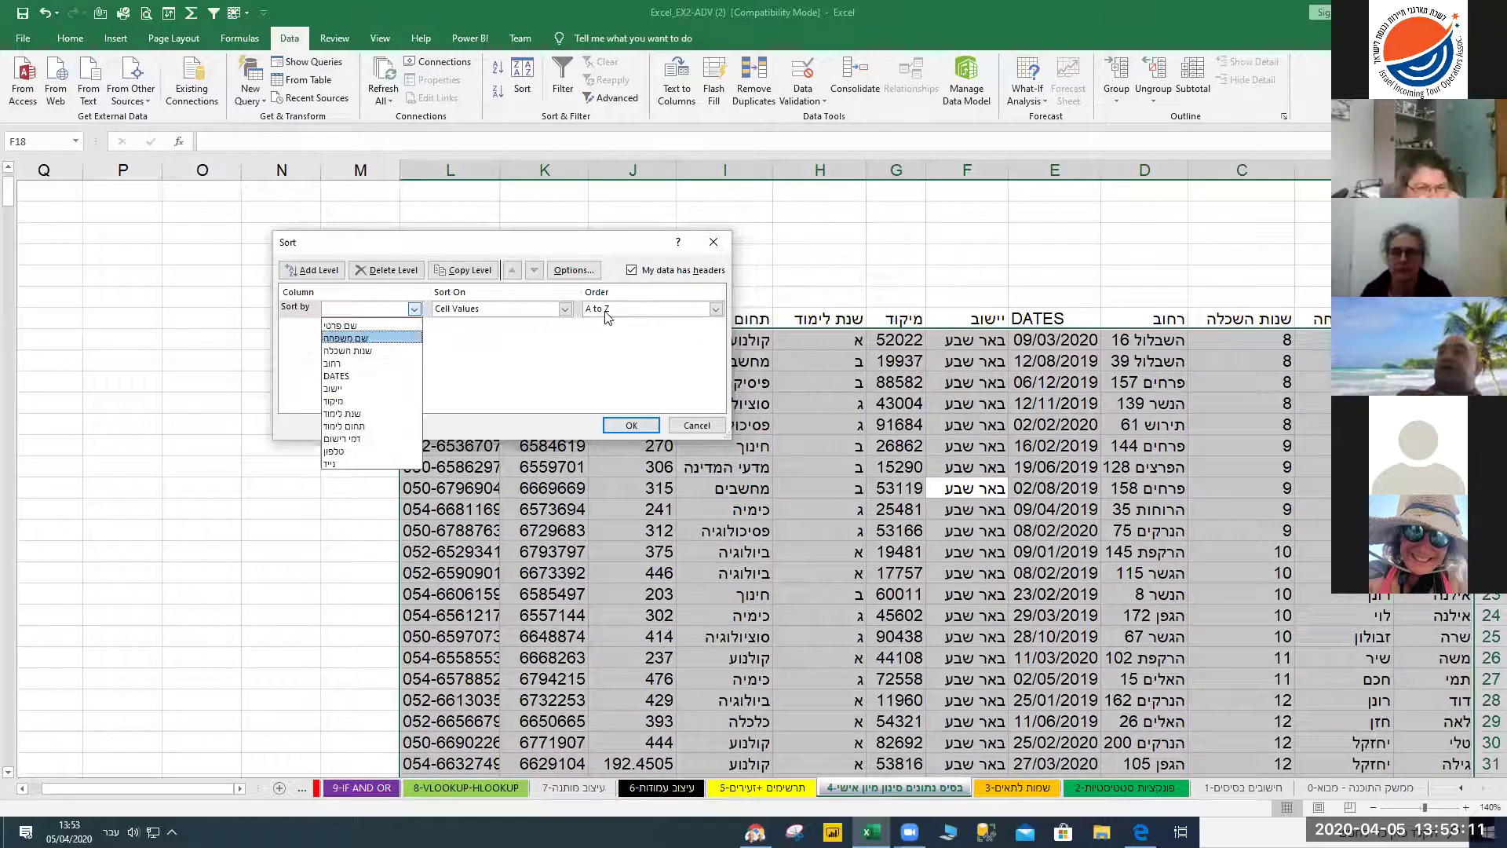
{"action": "key", "text": "Return"}
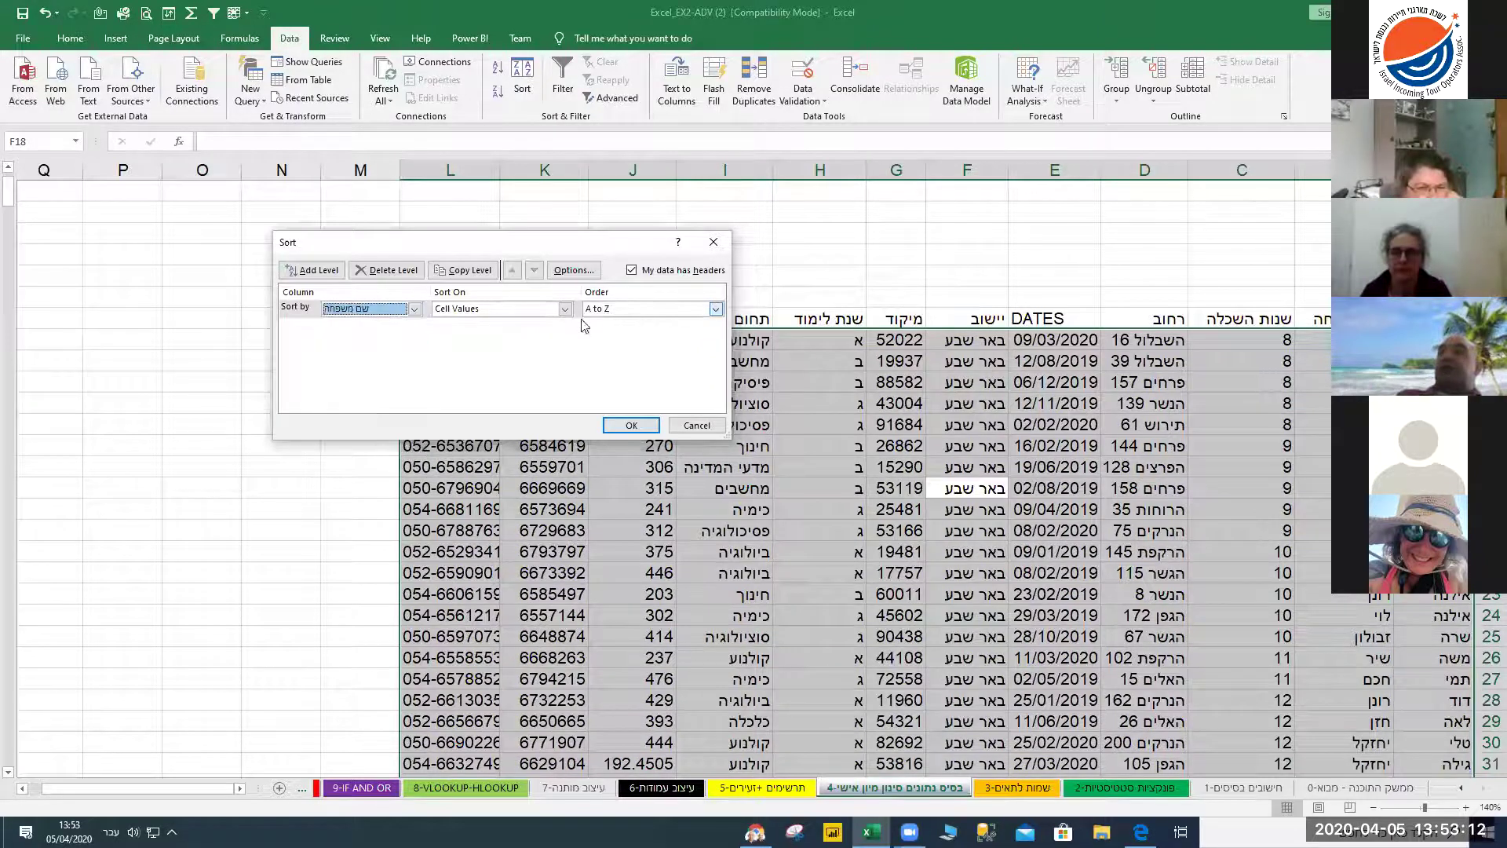
{"action": "left_click", "coordinate": [314, 272]}
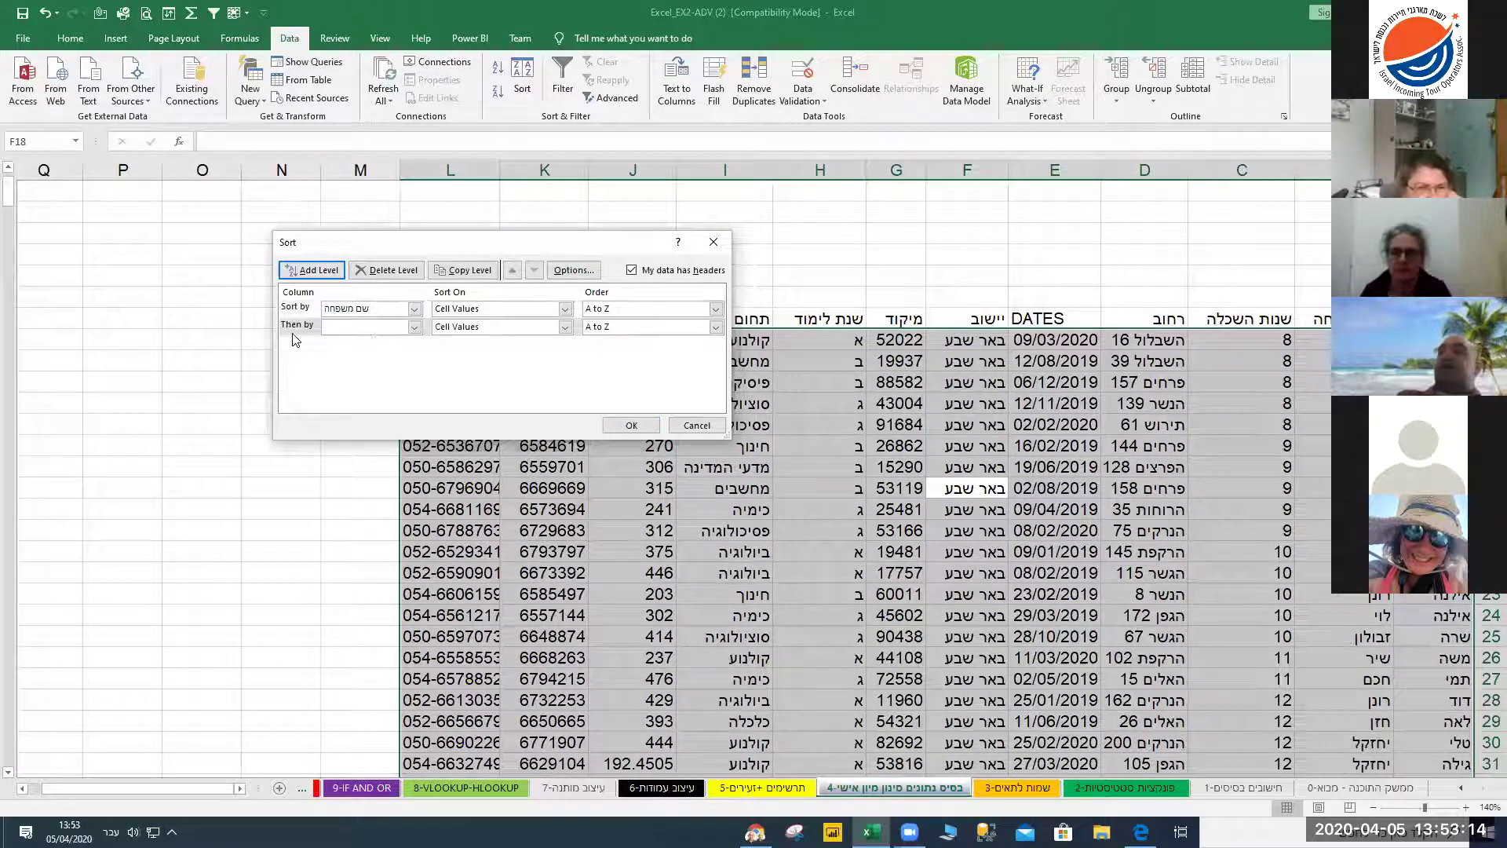
{"action": "left_click", "coordinate": [413, 328]}
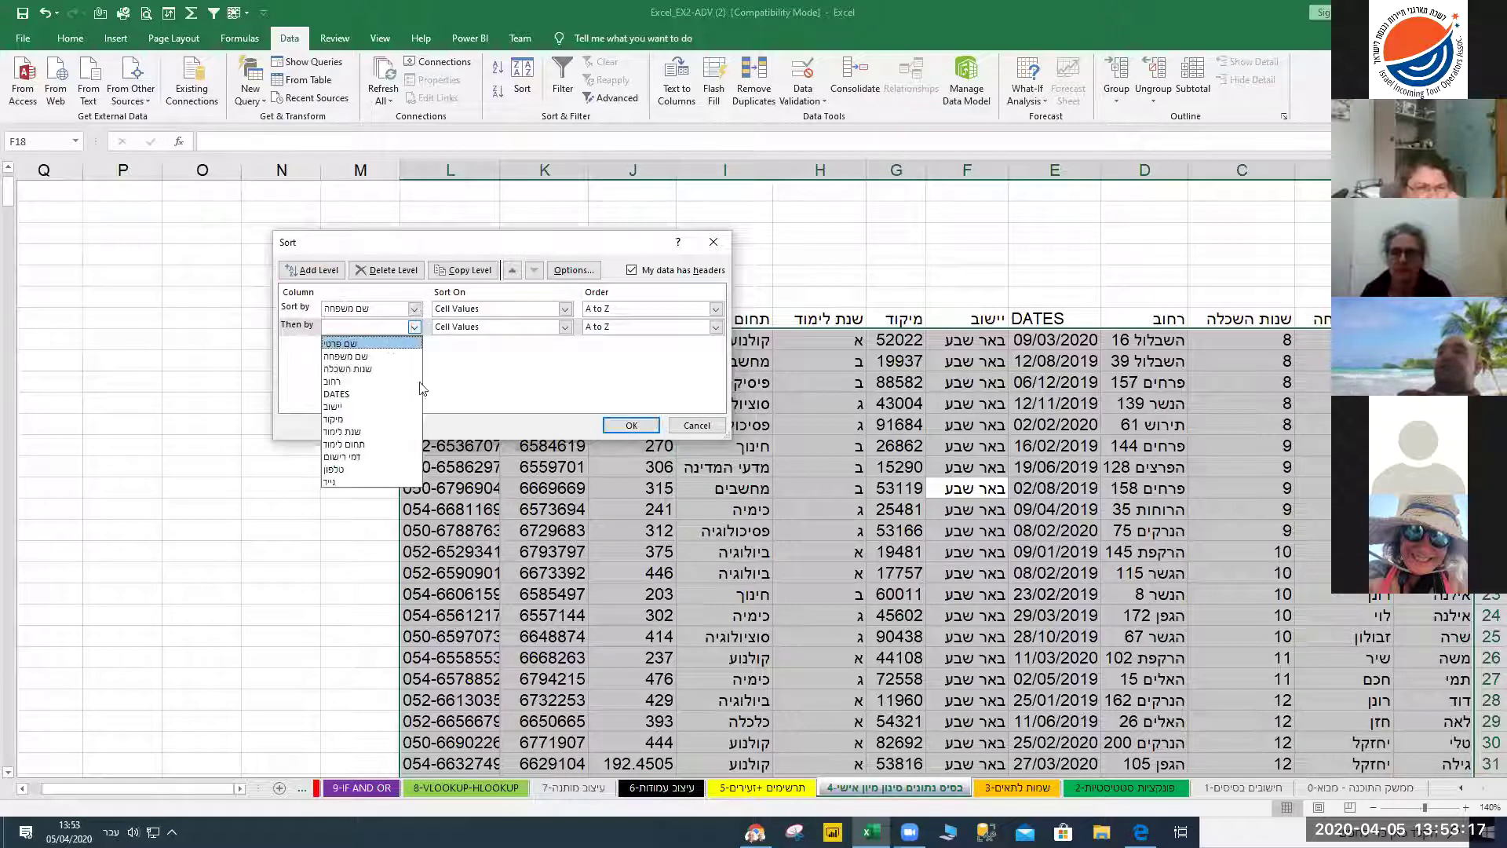
{"action": "left_click", "coordinate": [618, 431]}
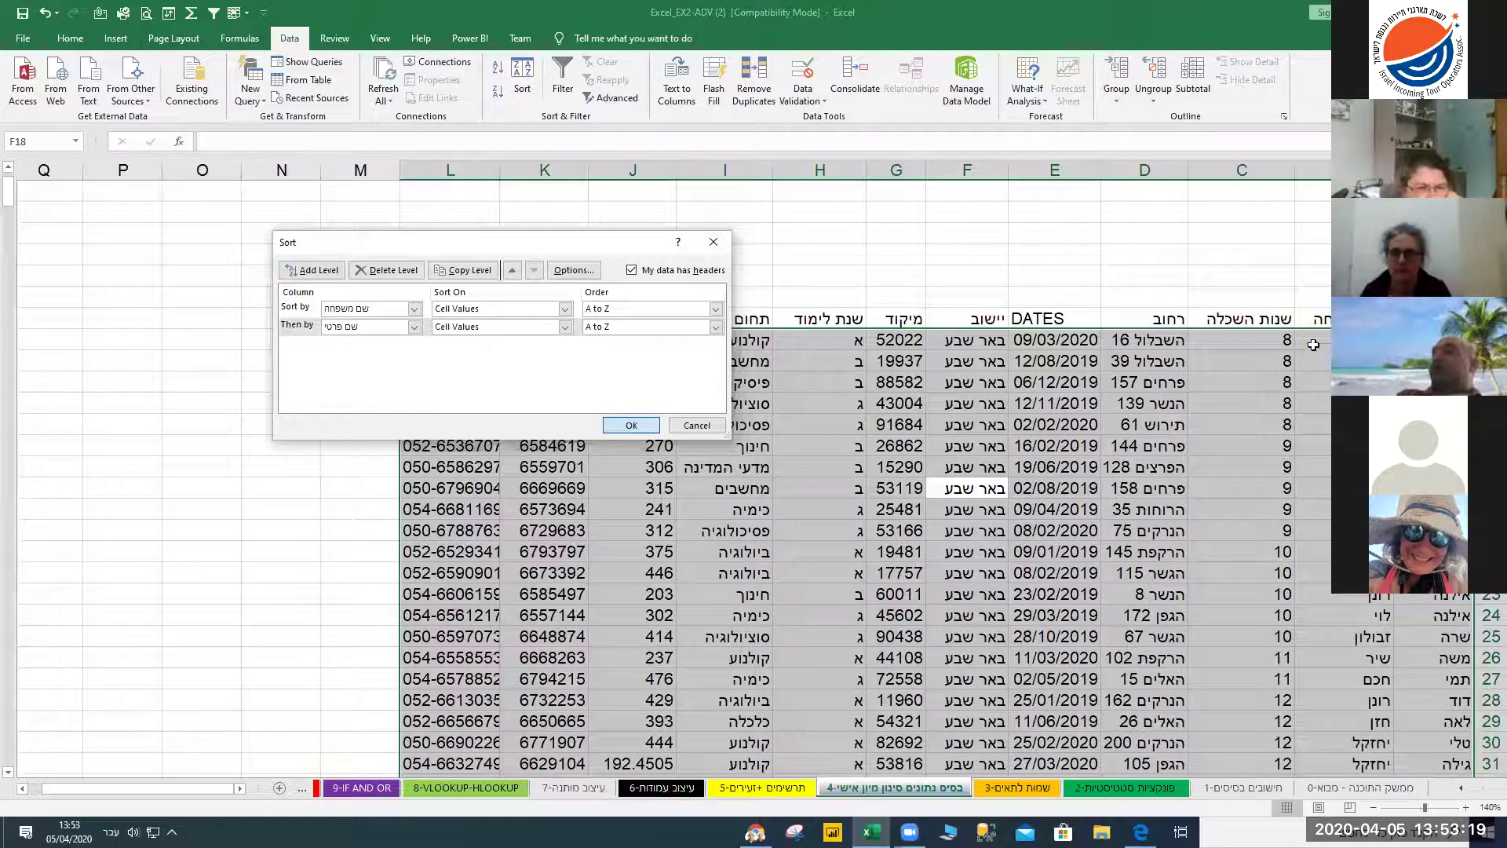
{"action": "left_click", "coordinate": [620, 429]}
Highlight the family and first names in rows 11 to 25 and review the name order further down the list
{"action": "mouse_move", "coordinate": [1351, 340]}
{"action": "left_mouse_down"}
{"action": "mouse_move", "coordinate": [1405, 471]}
{"action": "mouse_move", "coordinate": [1444, 636]}
{"action": "left_mouse_up"}
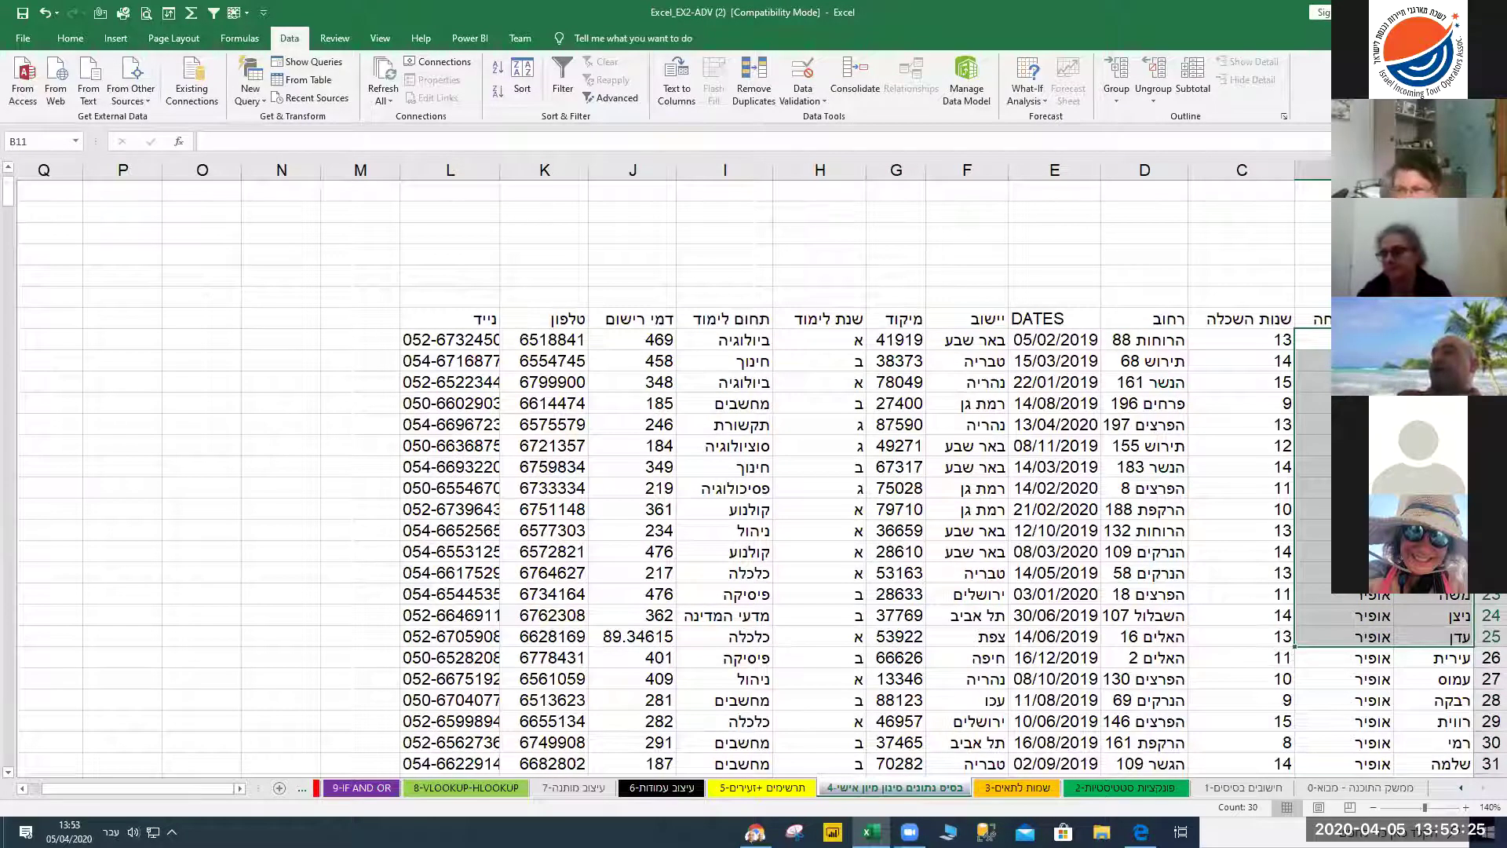
{"action": "scroll", "coordinate": [675, 471], "scroll_direction": "down", "scroll_amount": 3}
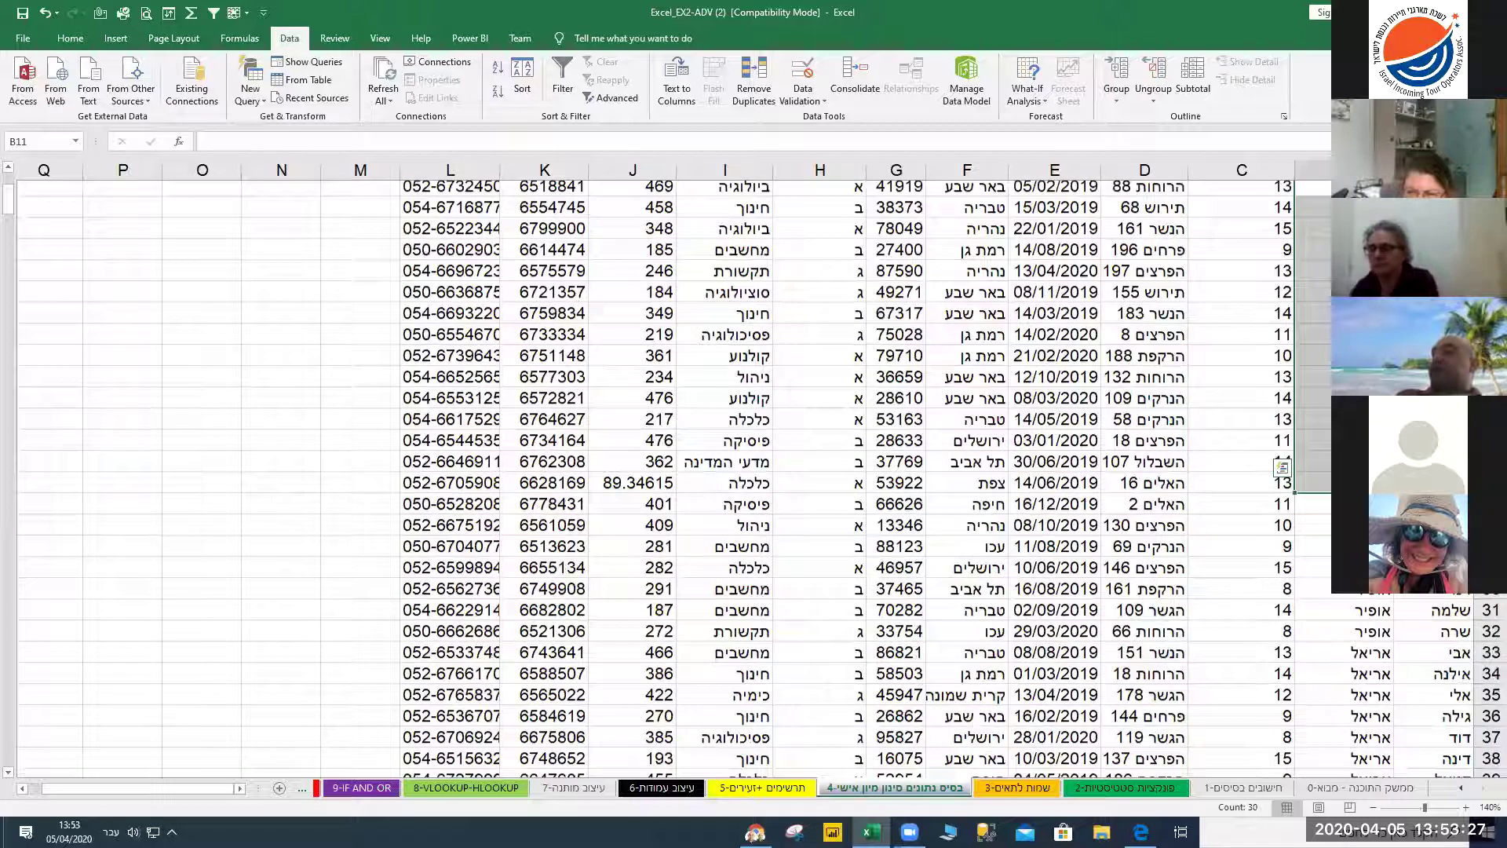
{"action": "scroll", "coordinate": [1429, 658], "scroll_direction": "down", "scroll_amount": 1}
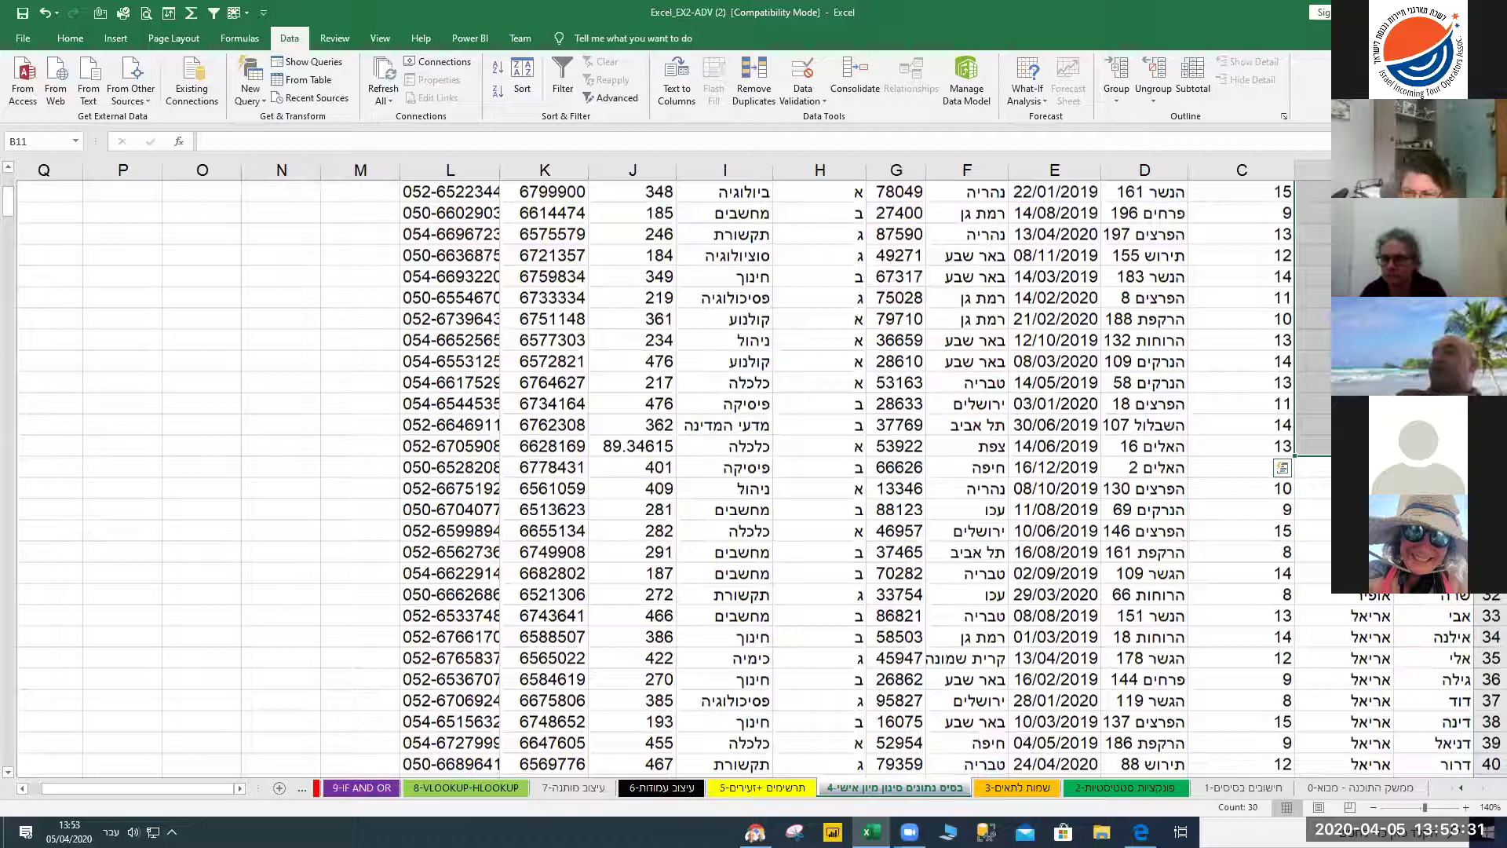
{"action": "scroll", "coordinate": [1350, 471], "scroll_direction": "down", "scroll_amount": 9}
Highlight the family and first names in rows 55 to 64 to check the first-name order within one family name
{"action": "left_click", "coordinate": [1350, 508]}
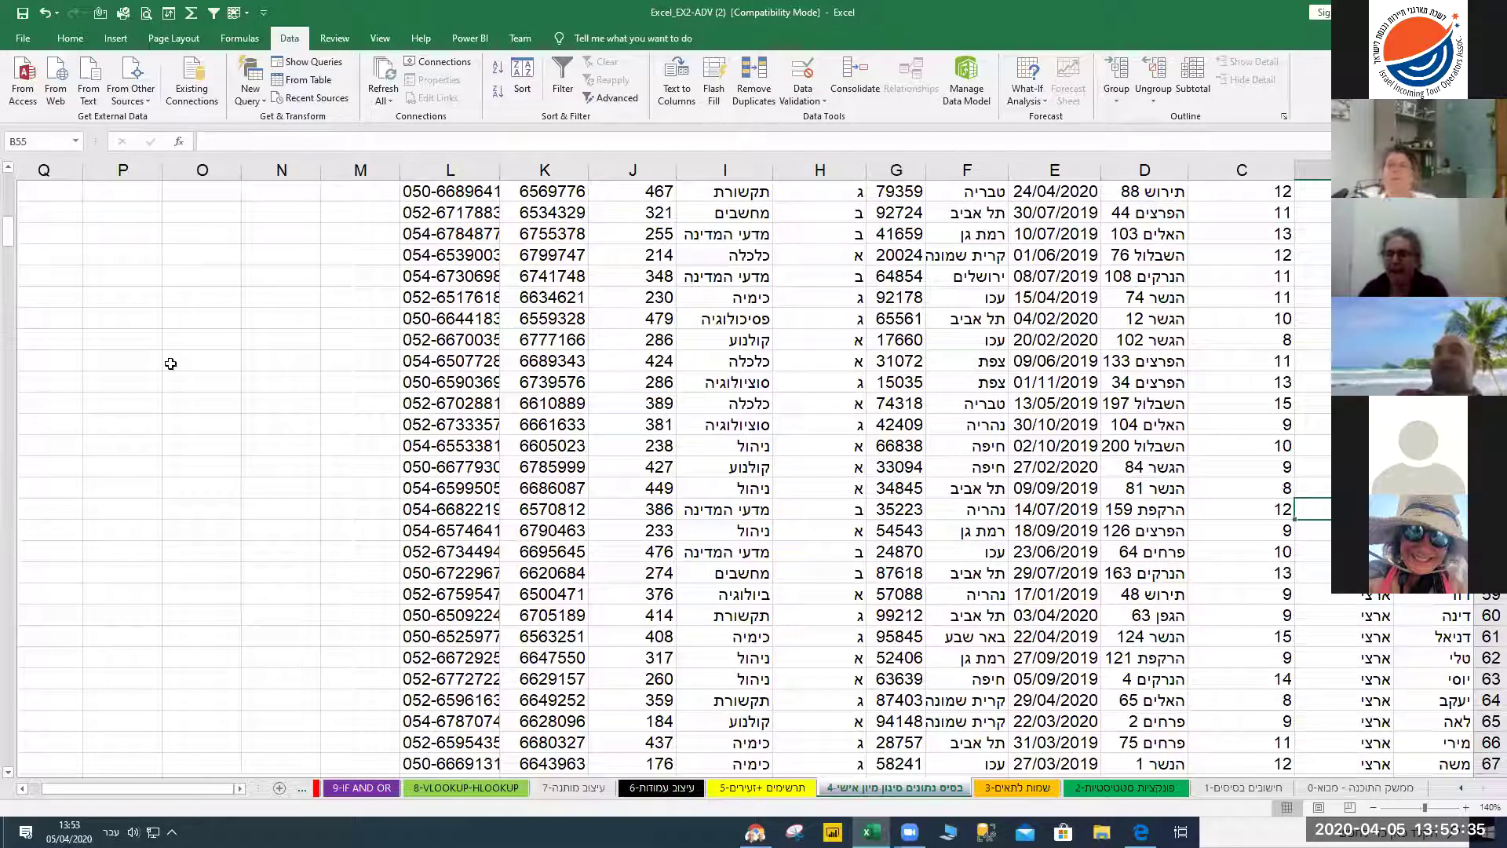
{"action": "key", "text": "shift+Right"}
{"action": "key", "text": "shift+Down"}
{"action": "key", "text": "shift+Down"}
{"action": "key", "text": "shift+Down"}
{"action": "key", "text": "shift+Down"}
{"action": "key", "text": "shift+Down"}
{"action": "key", "text": "shift+Down"}
{"action": "key", "text": "shift+Down"}
{"action": "key", "text": "shift+Down"}
{"action": "key", "text": "shift+Down"}
{"action": "scroll", "coordinate": [20, 259], "scroll_direction": "down", "scroll_amount": 4}
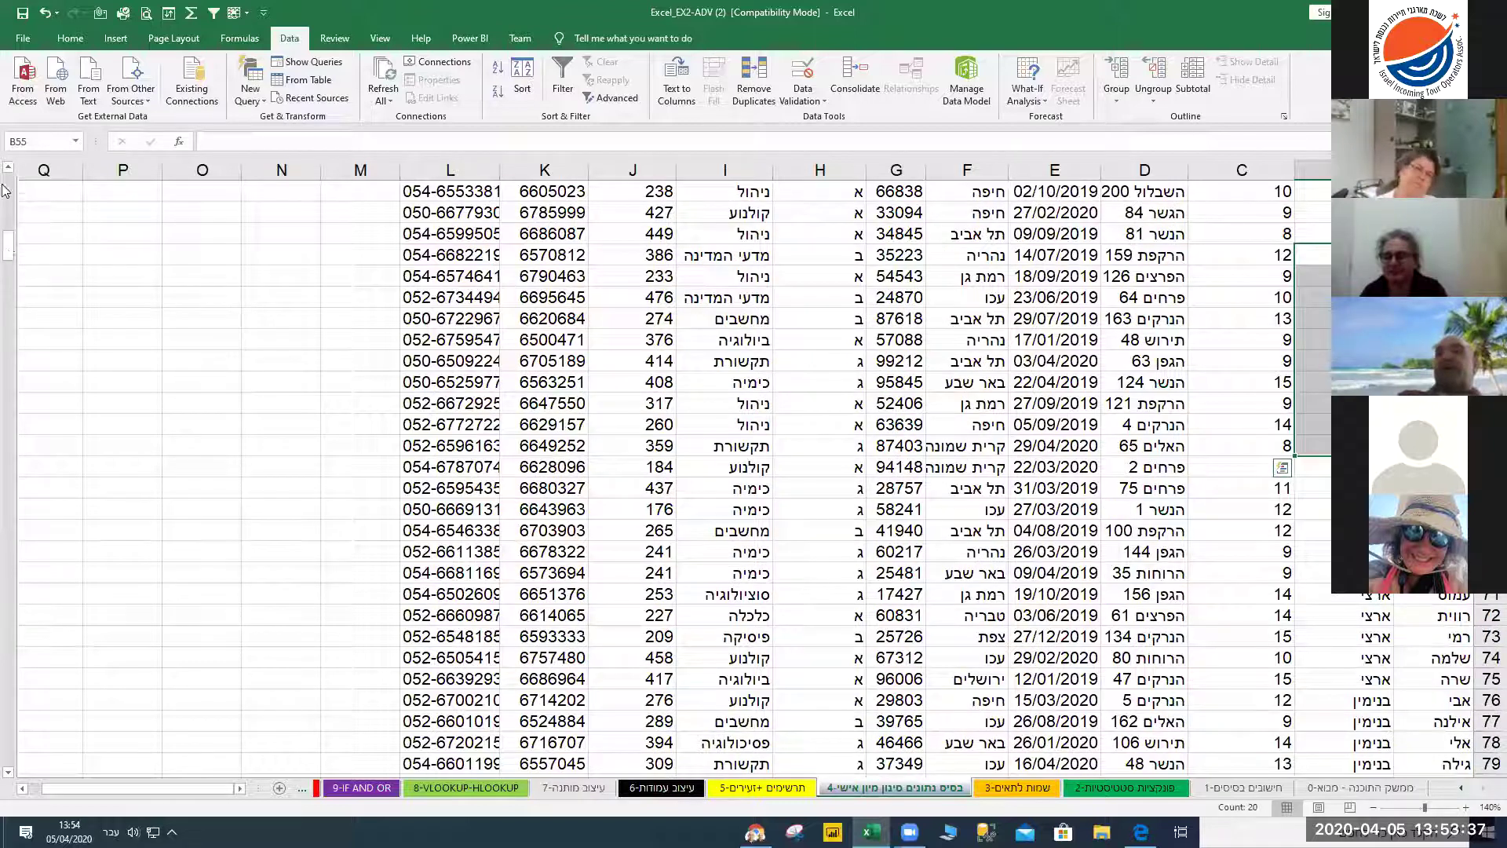
Return to the start of the student list and reopen its custom Sort settings
{"action": "left_click", "coordinate": [769, 495]}
{"action": "key", "text": "ctrl+Up"}
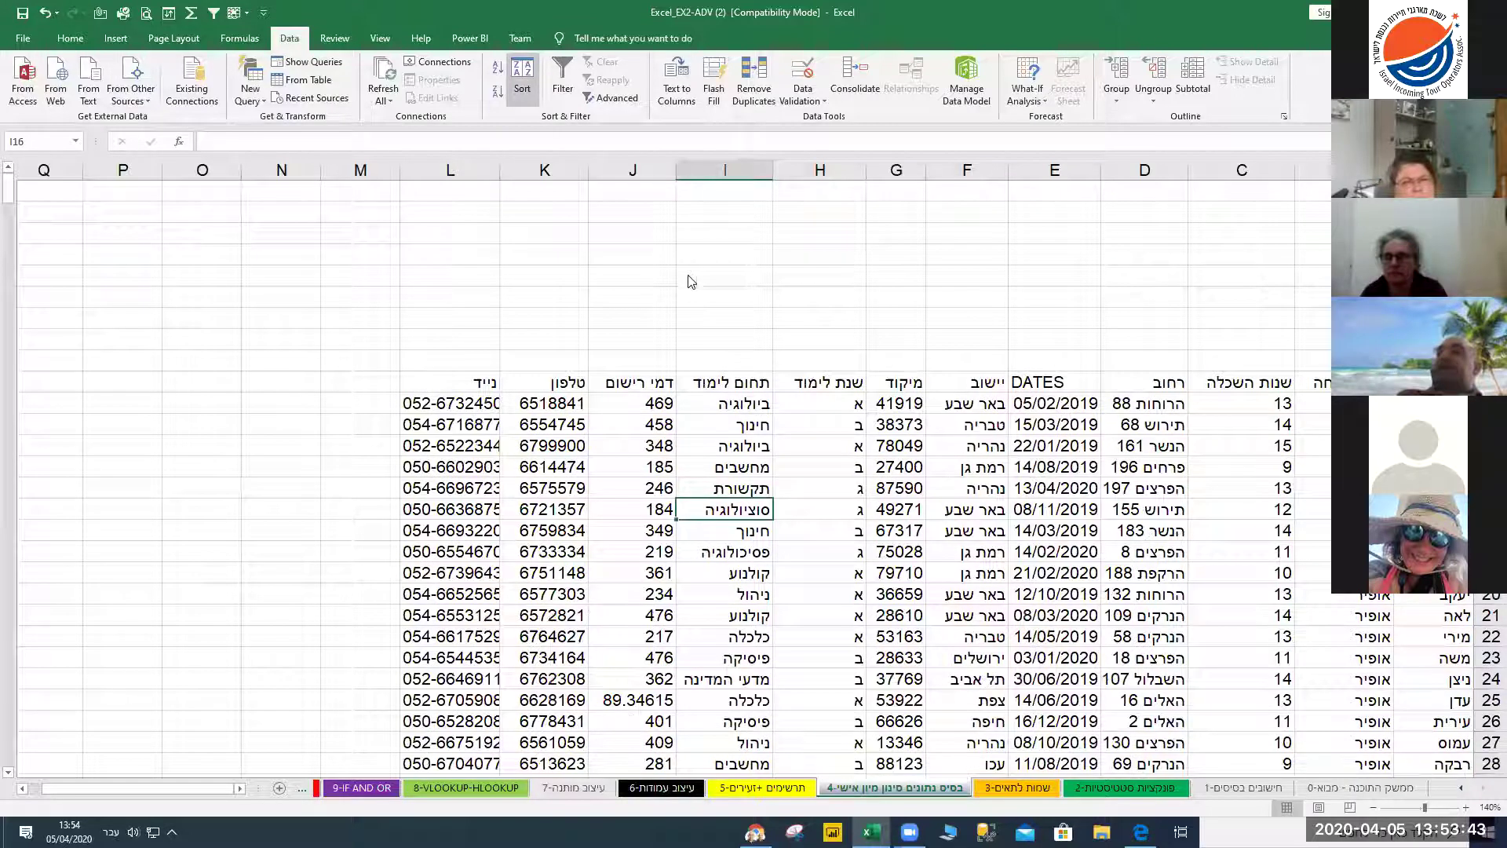
{"action": "key", "text": "alt+a"}
{"action": "key", "text": "s"}
{"action": "key", "text": "s"}
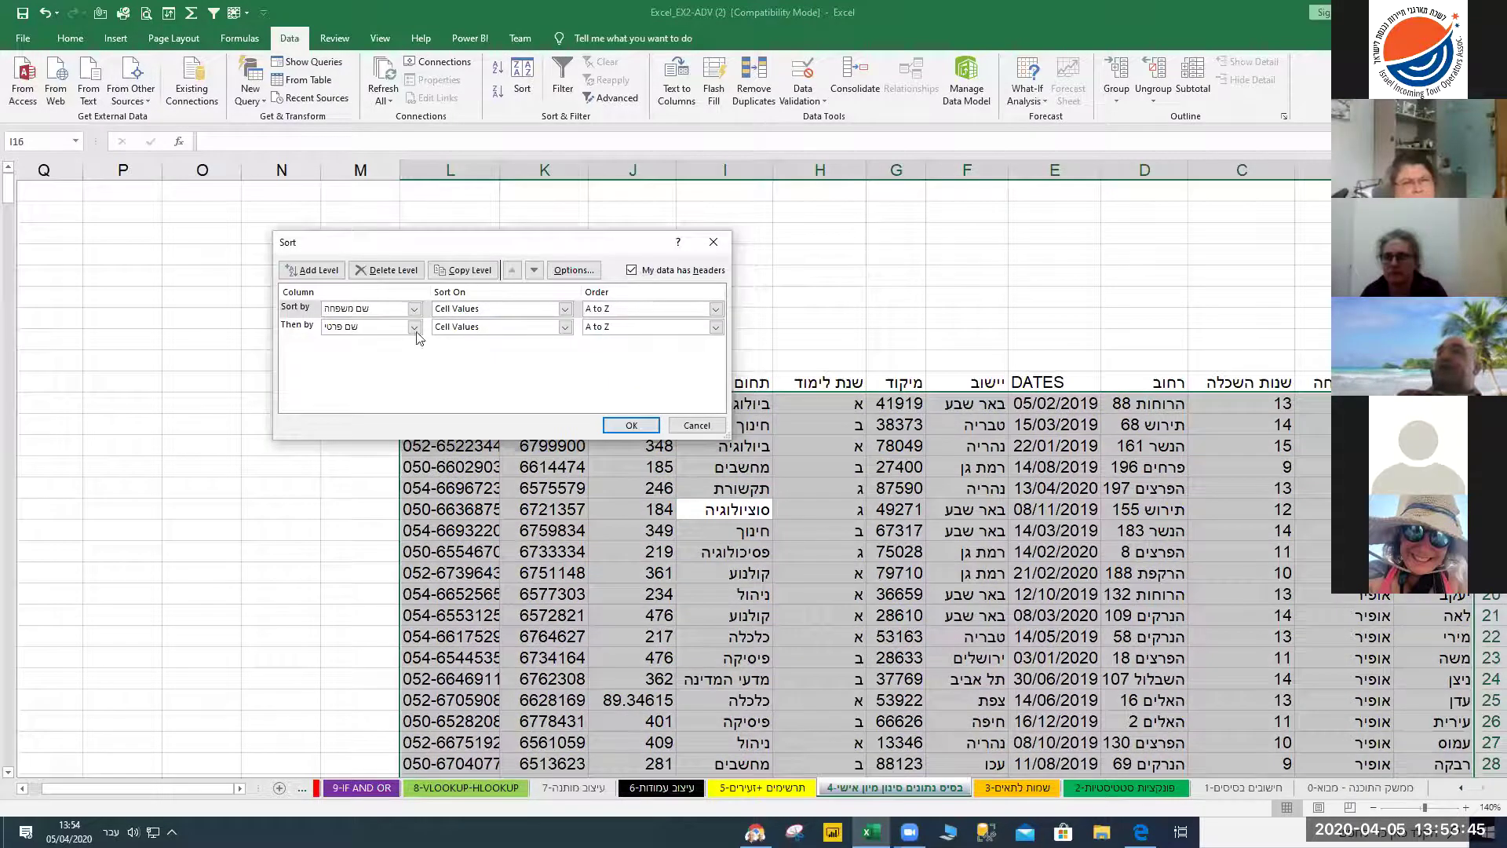
Compare the columns offered for Sort by with My data has headers turned off and turned back on
{"action": "key", "text": "alt+h"}
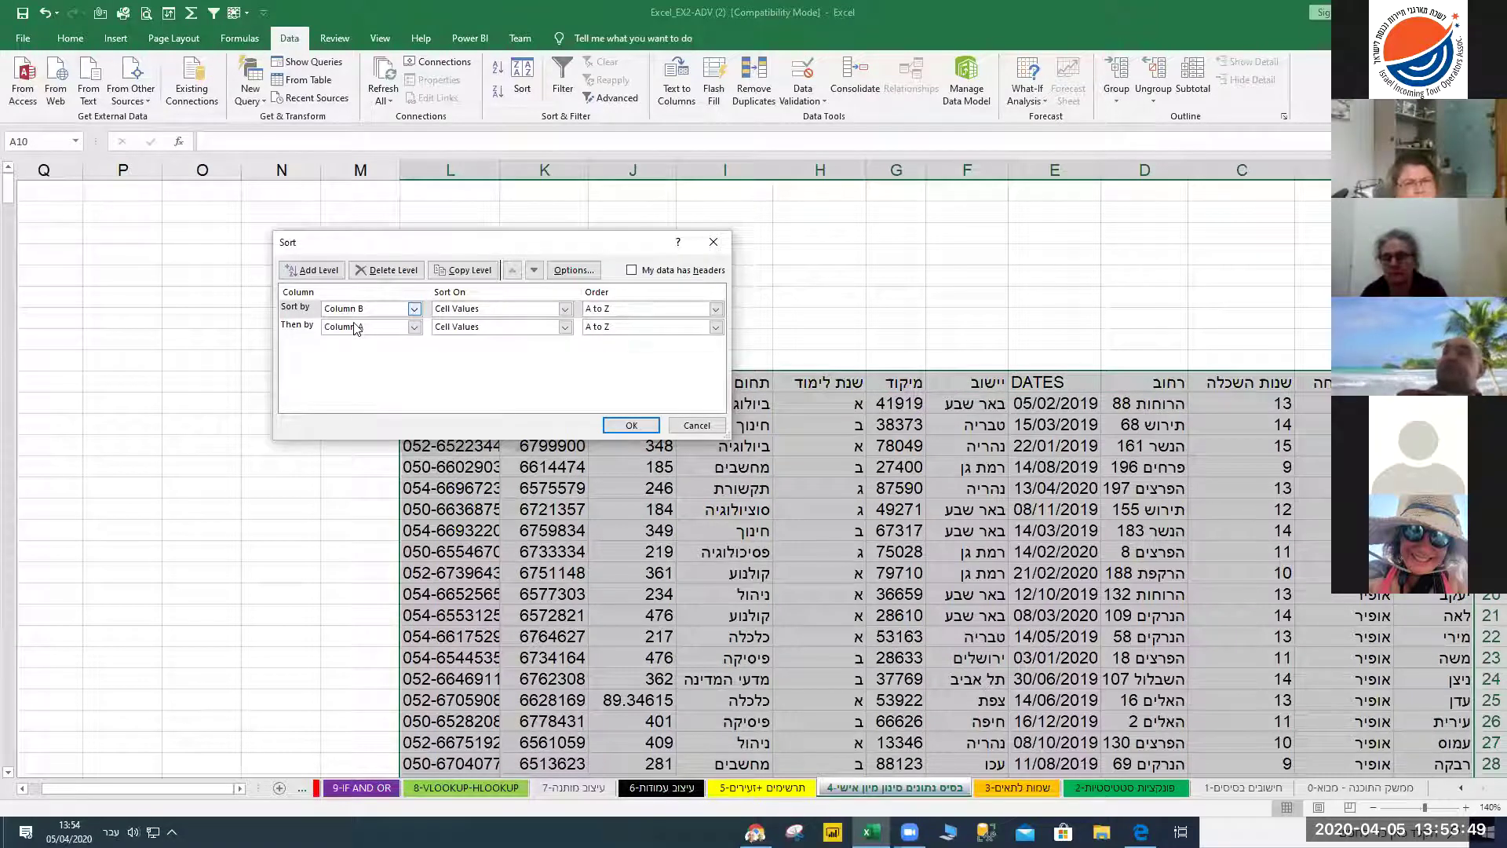
{"action": "left_click", "coordinate": [355, 314]}
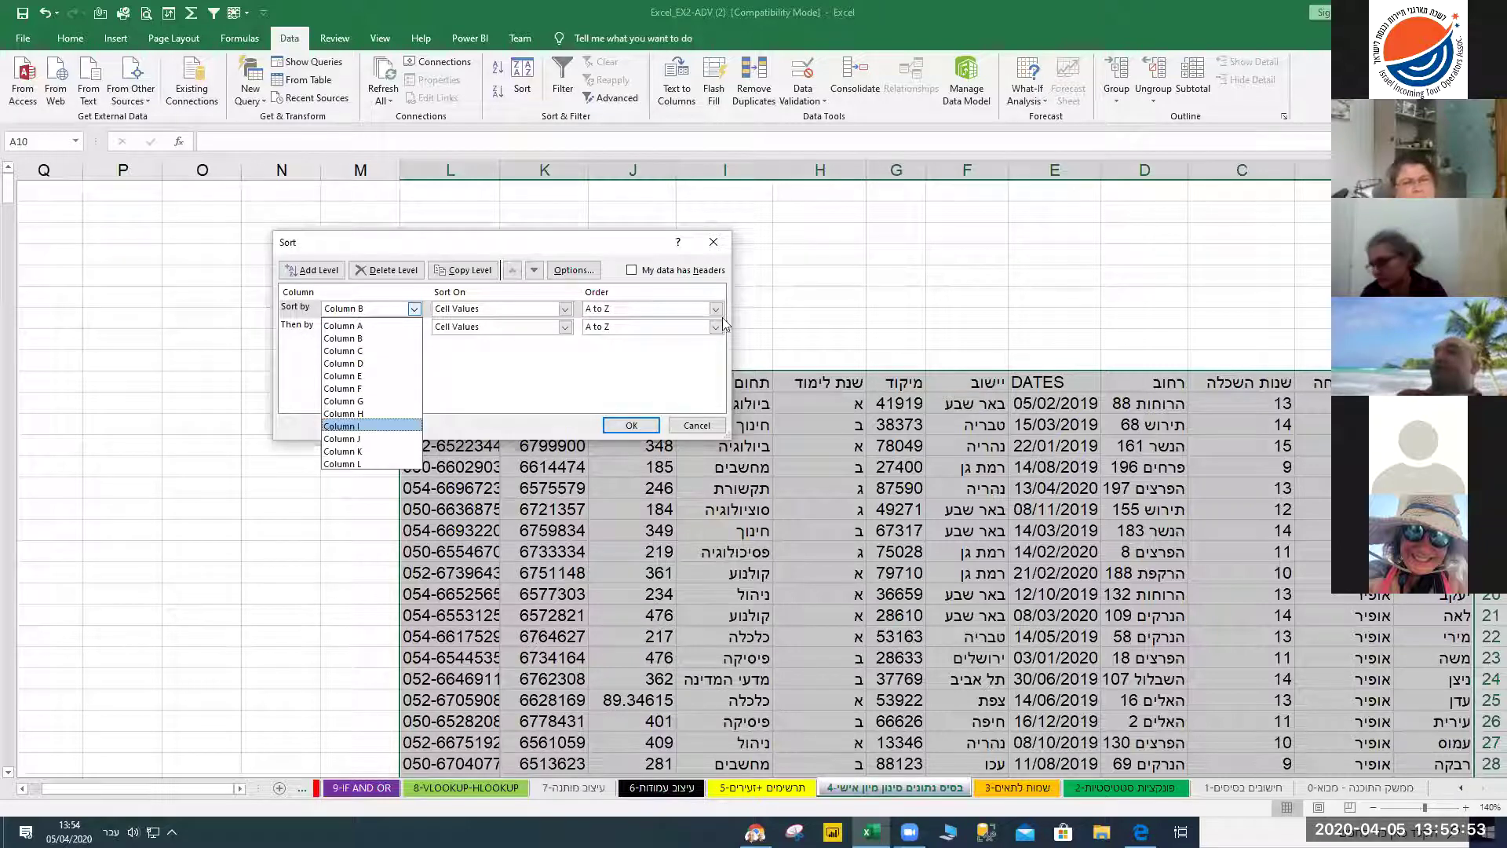
{"action": "left_click", "coordinate": [606, 249]}
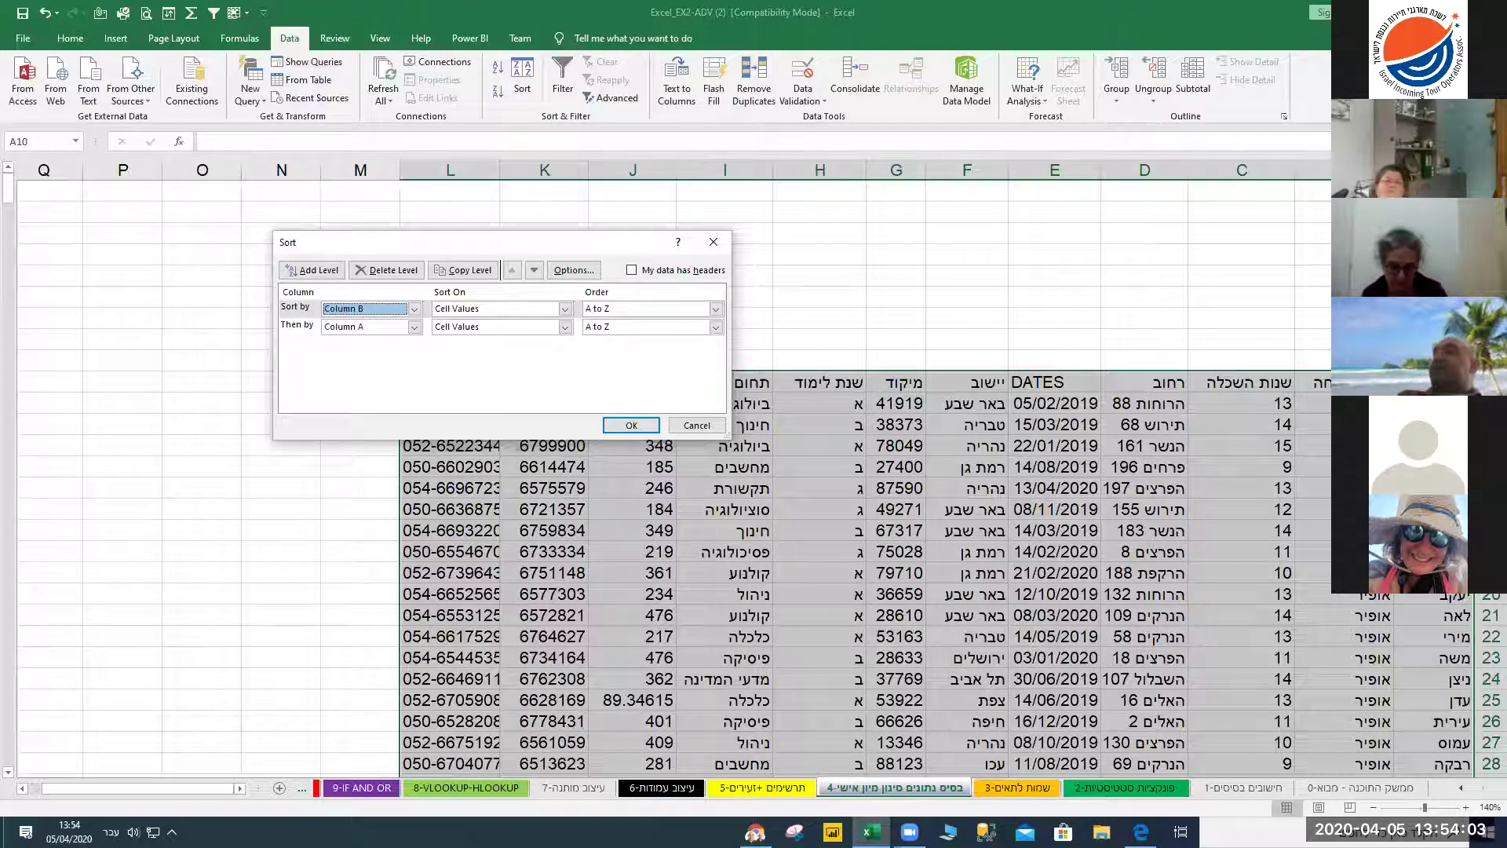
{"action": "left_click", "coordinate": [414, 308]}
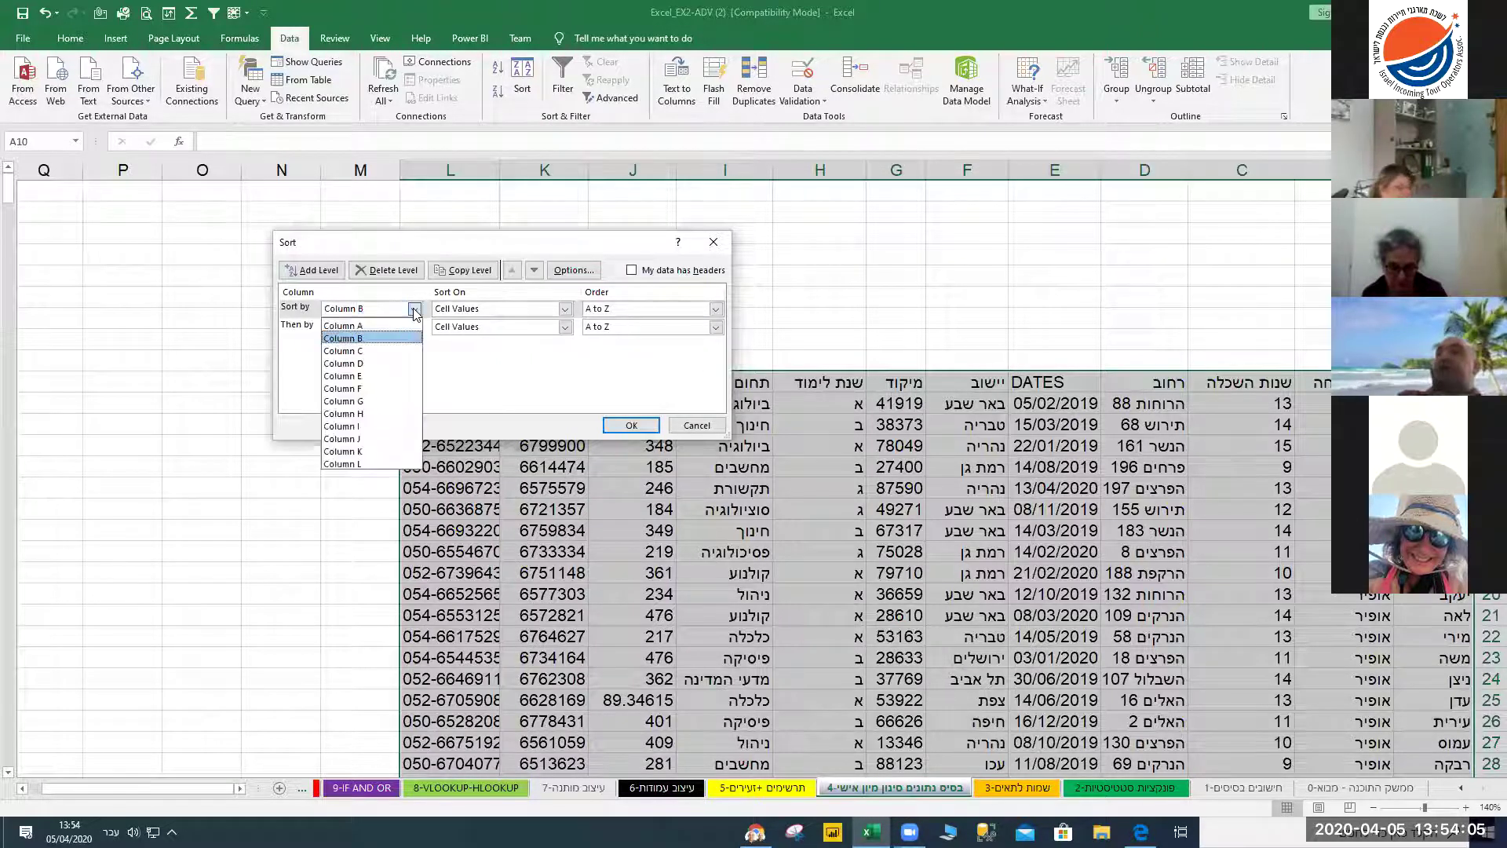
{"action": "left_click", "coordinate": [428, 312]}
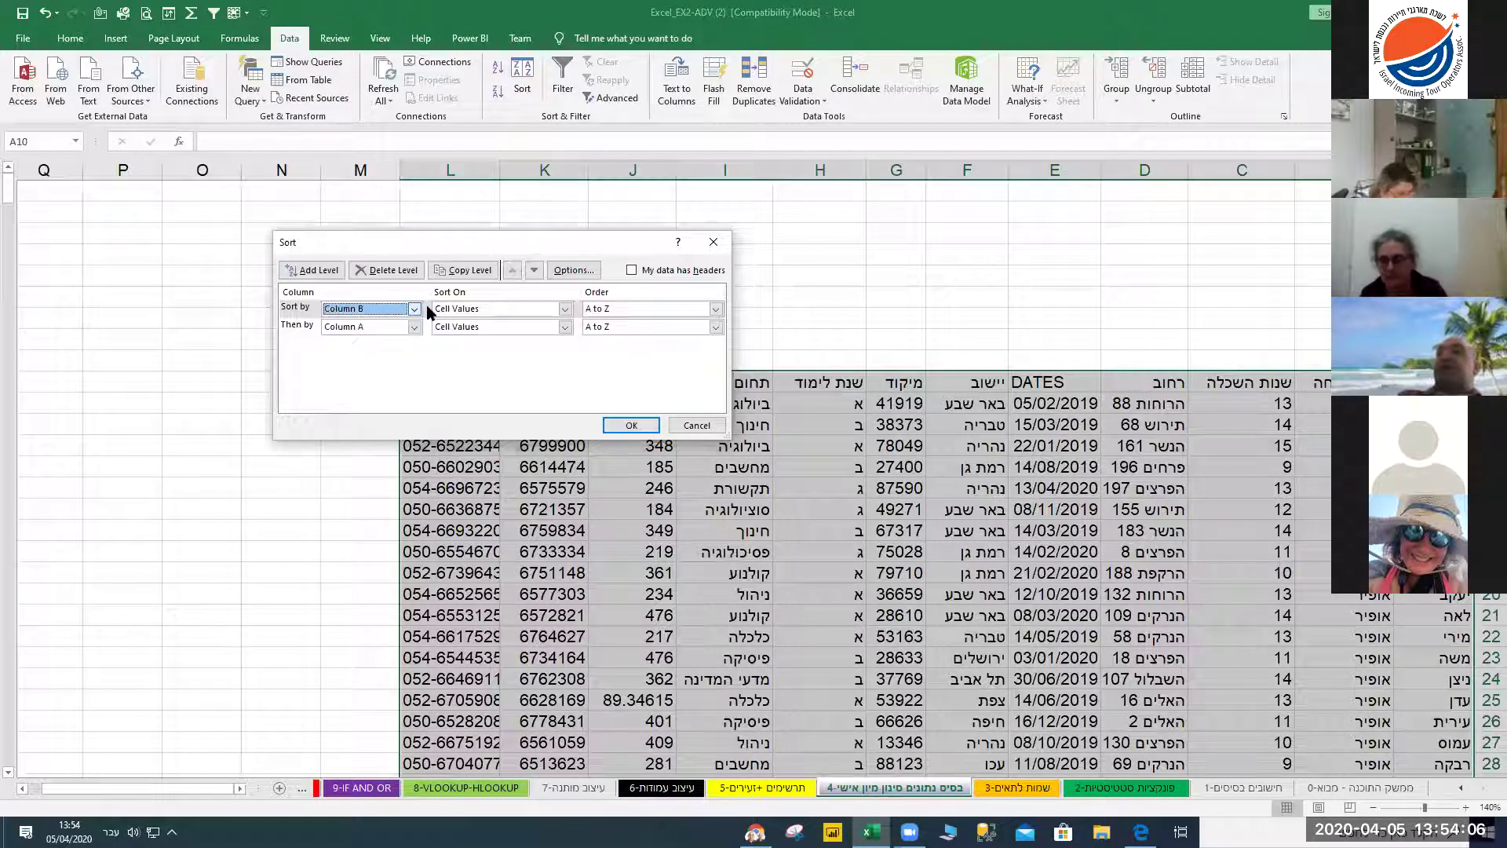
{"action": "left_click", "coordinate": [631, 271]}
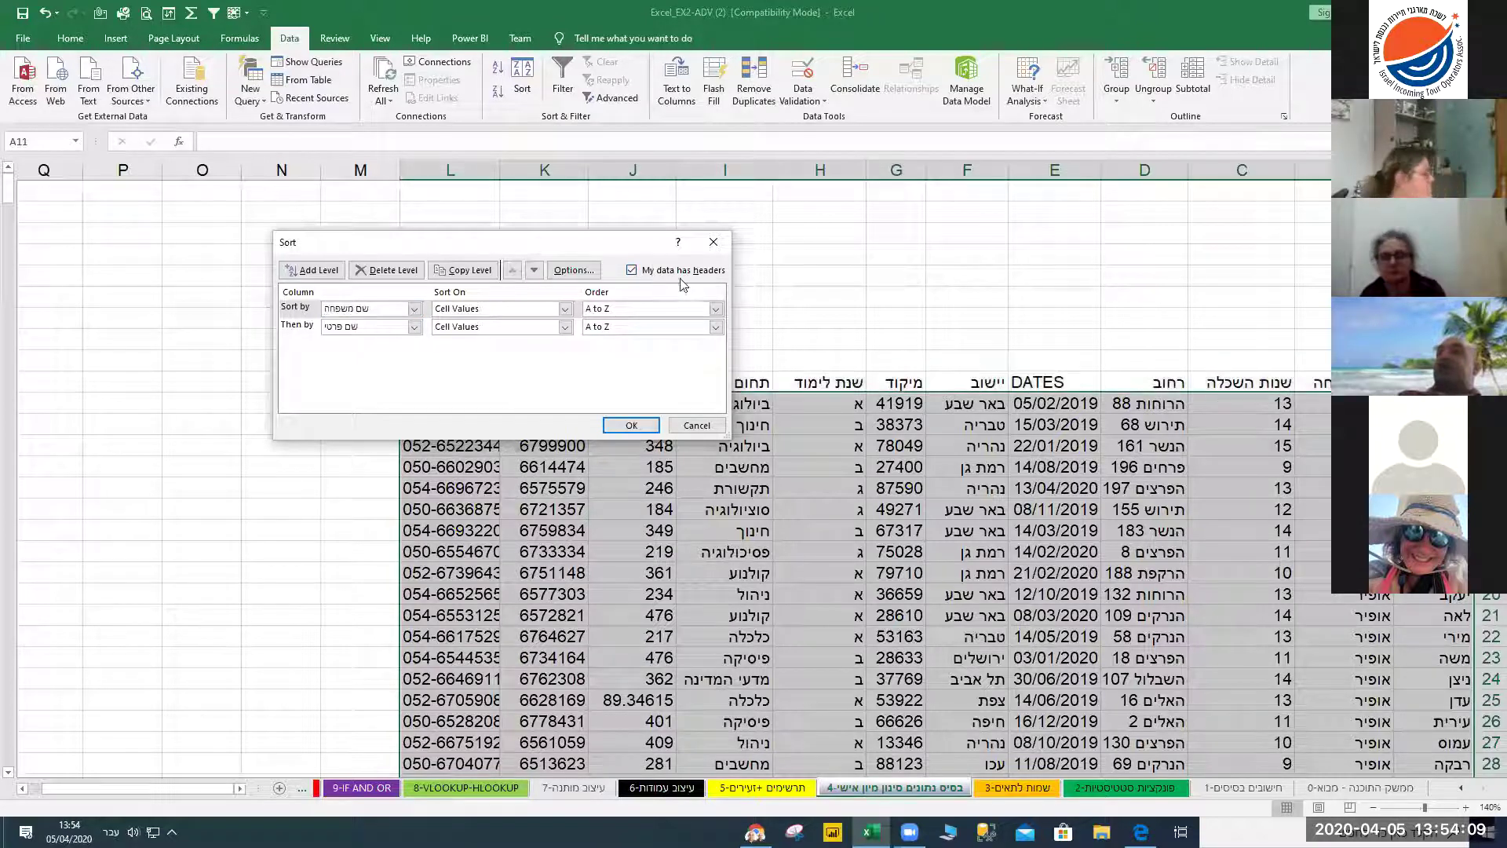
{"action": "left_click", "coordinate": [416, 311]}
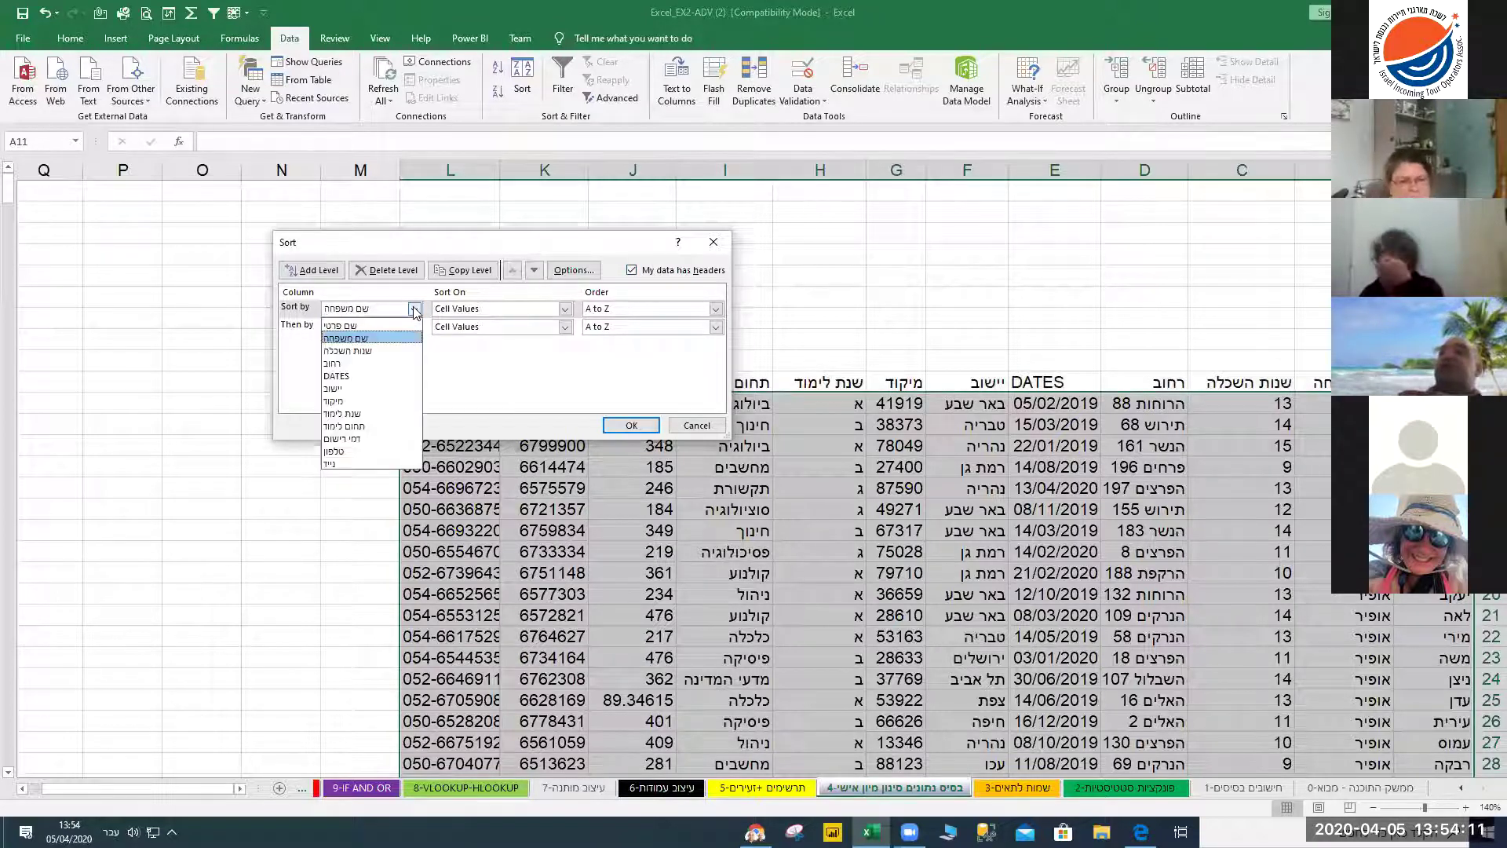
{"action": "left_click", "coordinate": [415, 311]}
Repeat the header comparison: turn My data has headers off and on again, viewing the Sort by choices each time
{"action": "left_click", "coordinate": [631, 272]}
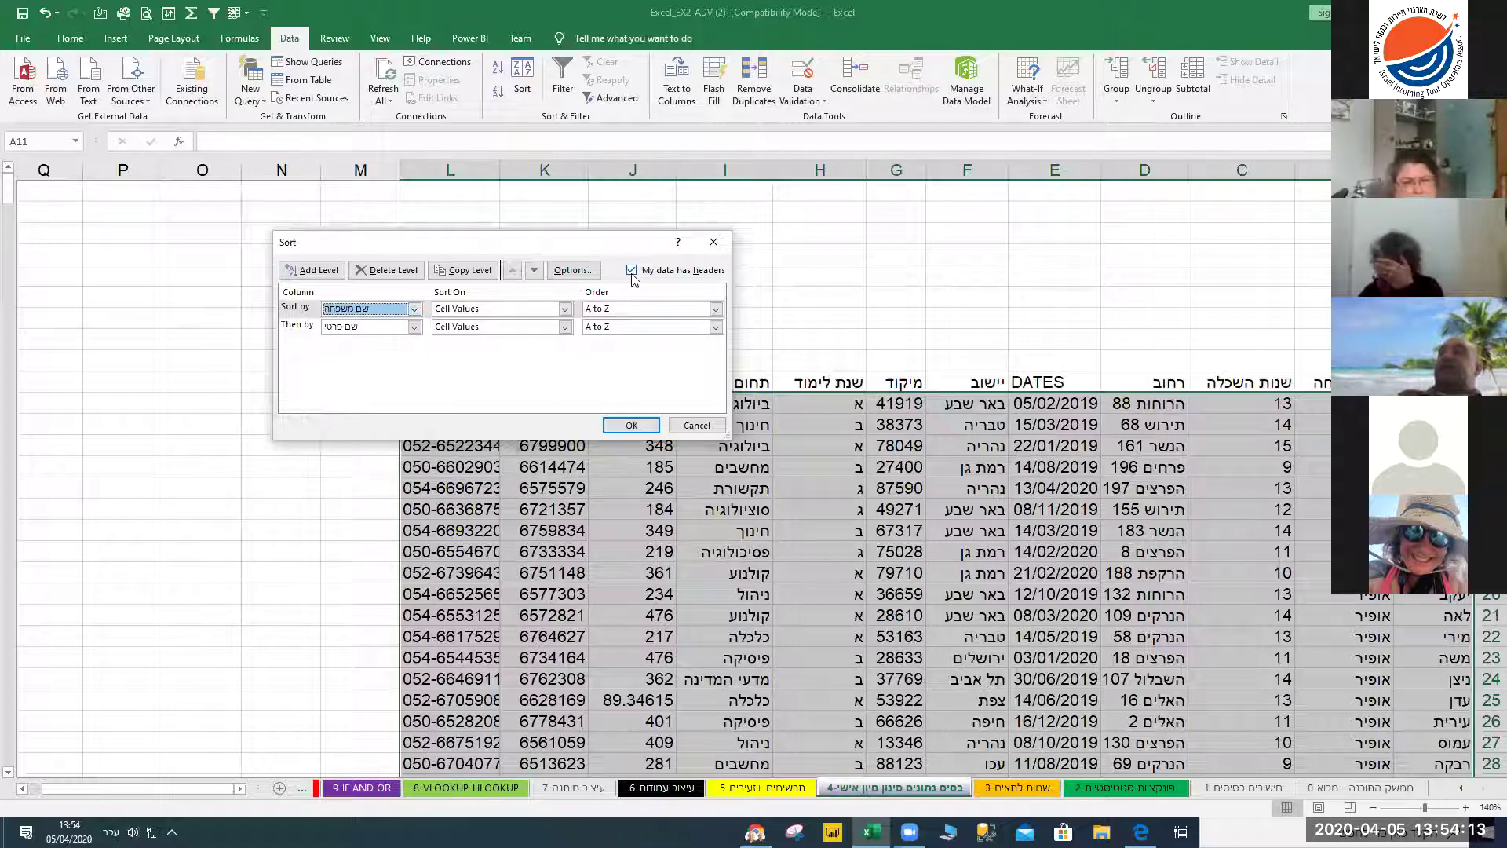
{"action": "left_click", "coordinate": [415, 313]}
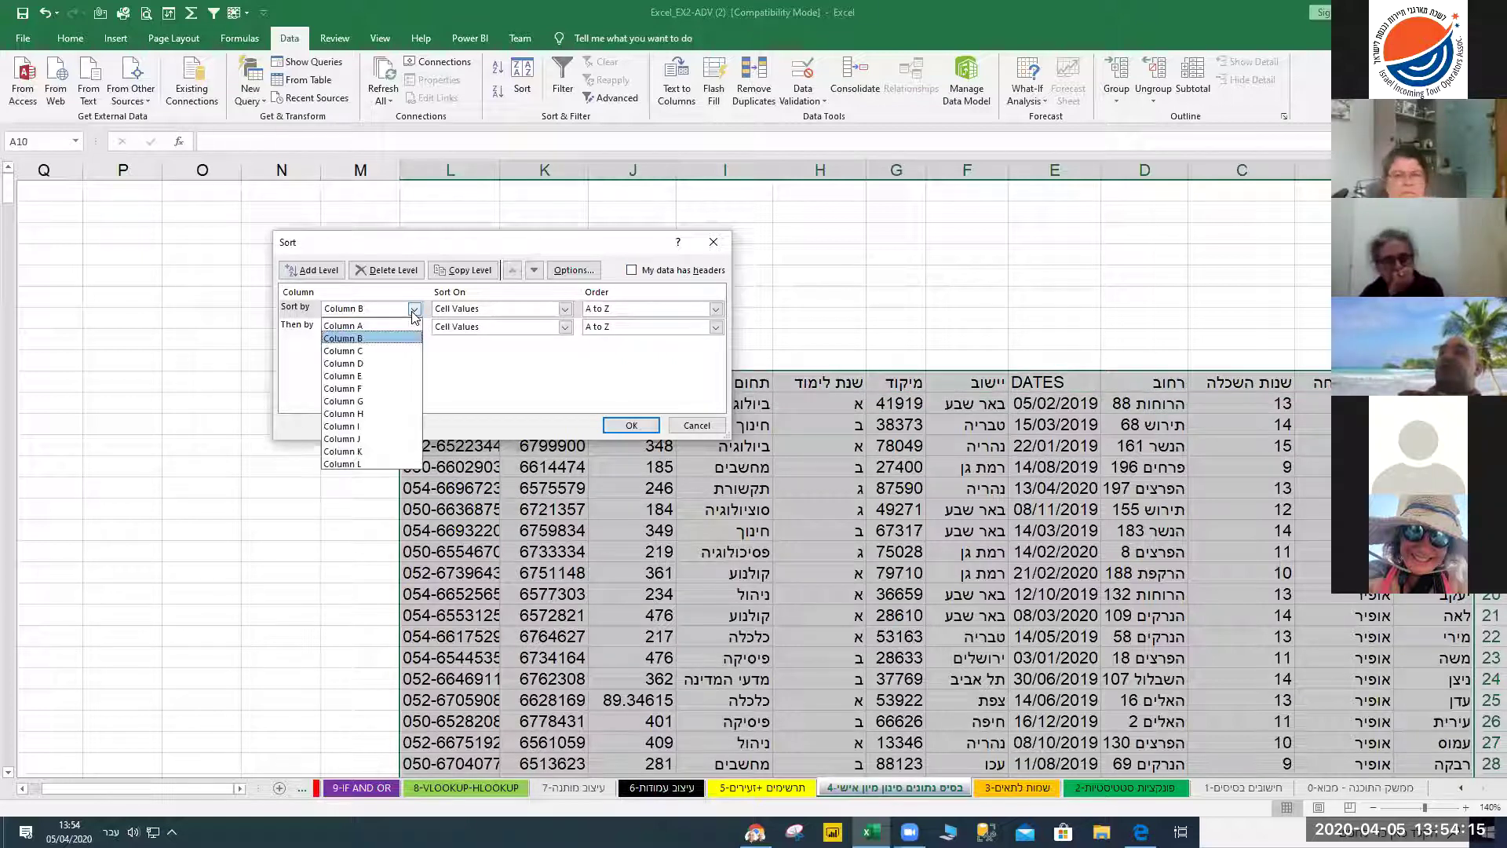
{"action": "left_click", "coordinate": [589, 295]}
{"action": "left_click", "coordinate": [647, 274]}
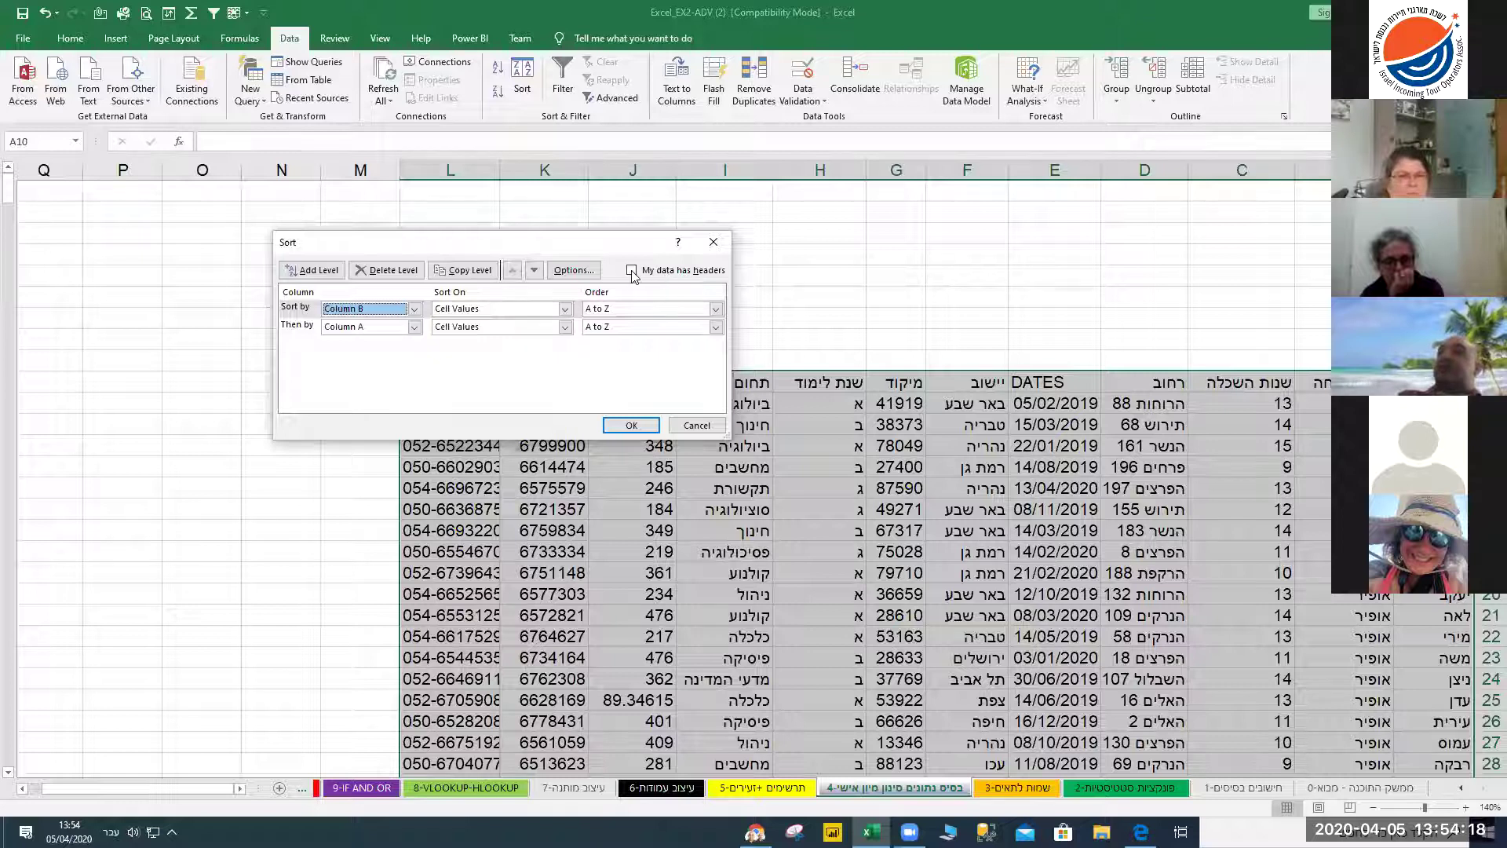
{"action": "left_click", "coordinate": [414, 311]}
{"action": "left_click", "coordinate": [413, 310]}
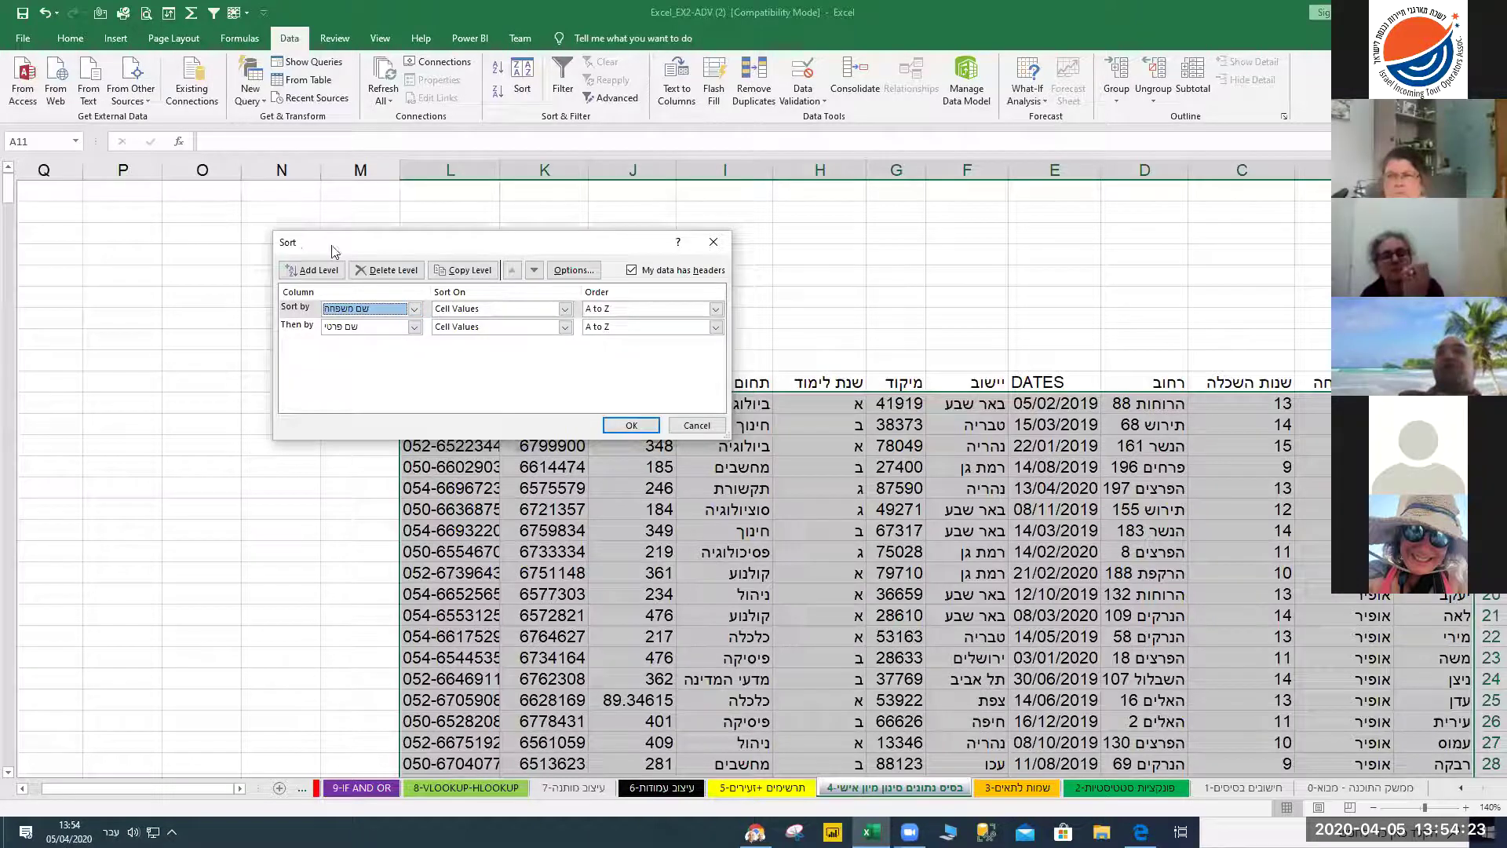
{"action": "left_click_drag", "start_coordinate": [386, 251], "coordinate": [432, 250]}
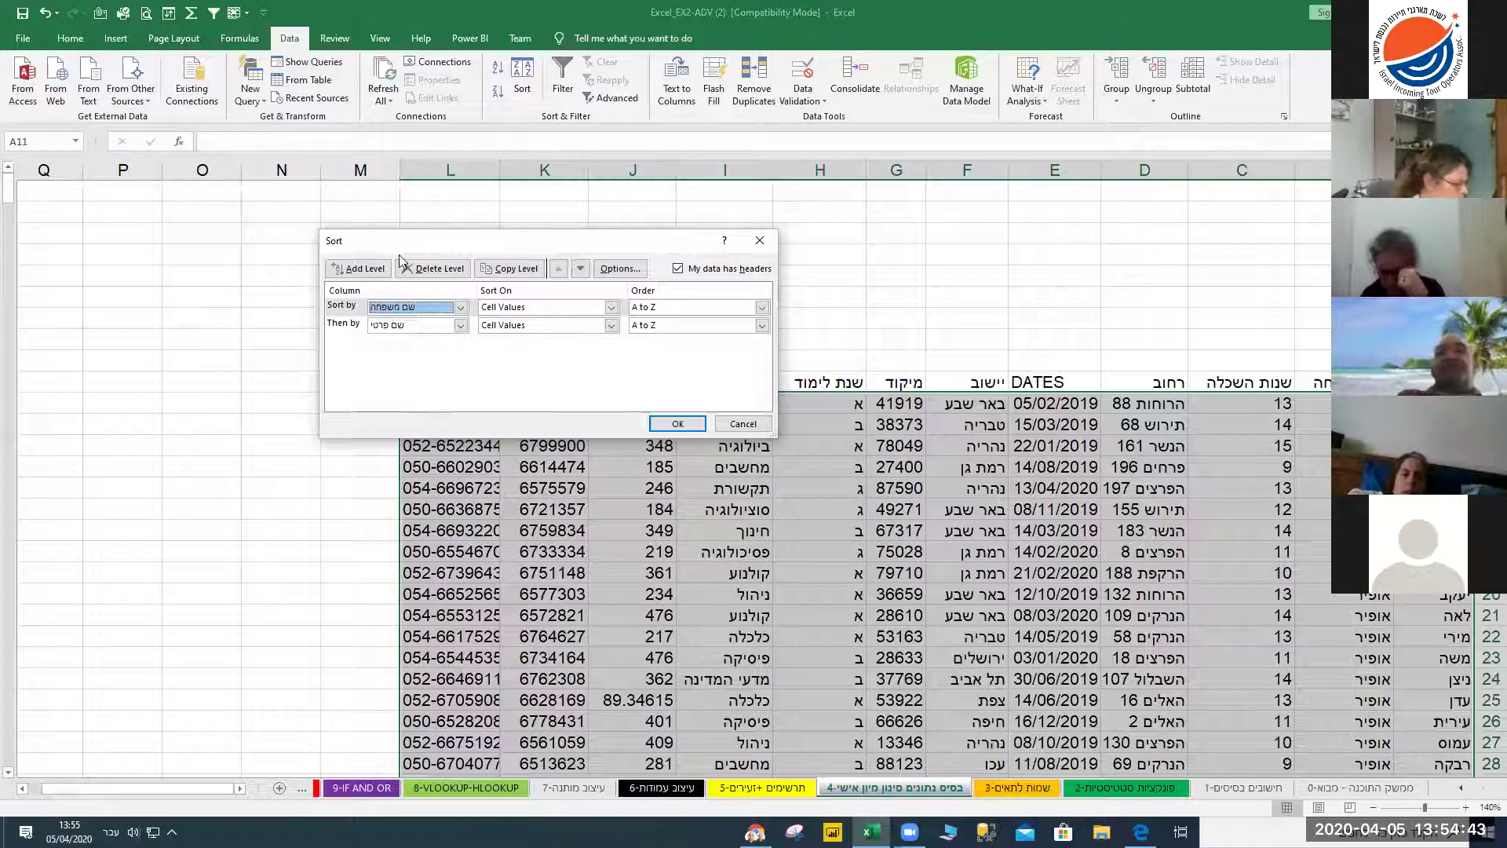
{"action": "left_click_drag", "start_coordinate": [443, 246], "coordinate": [400, 259]}
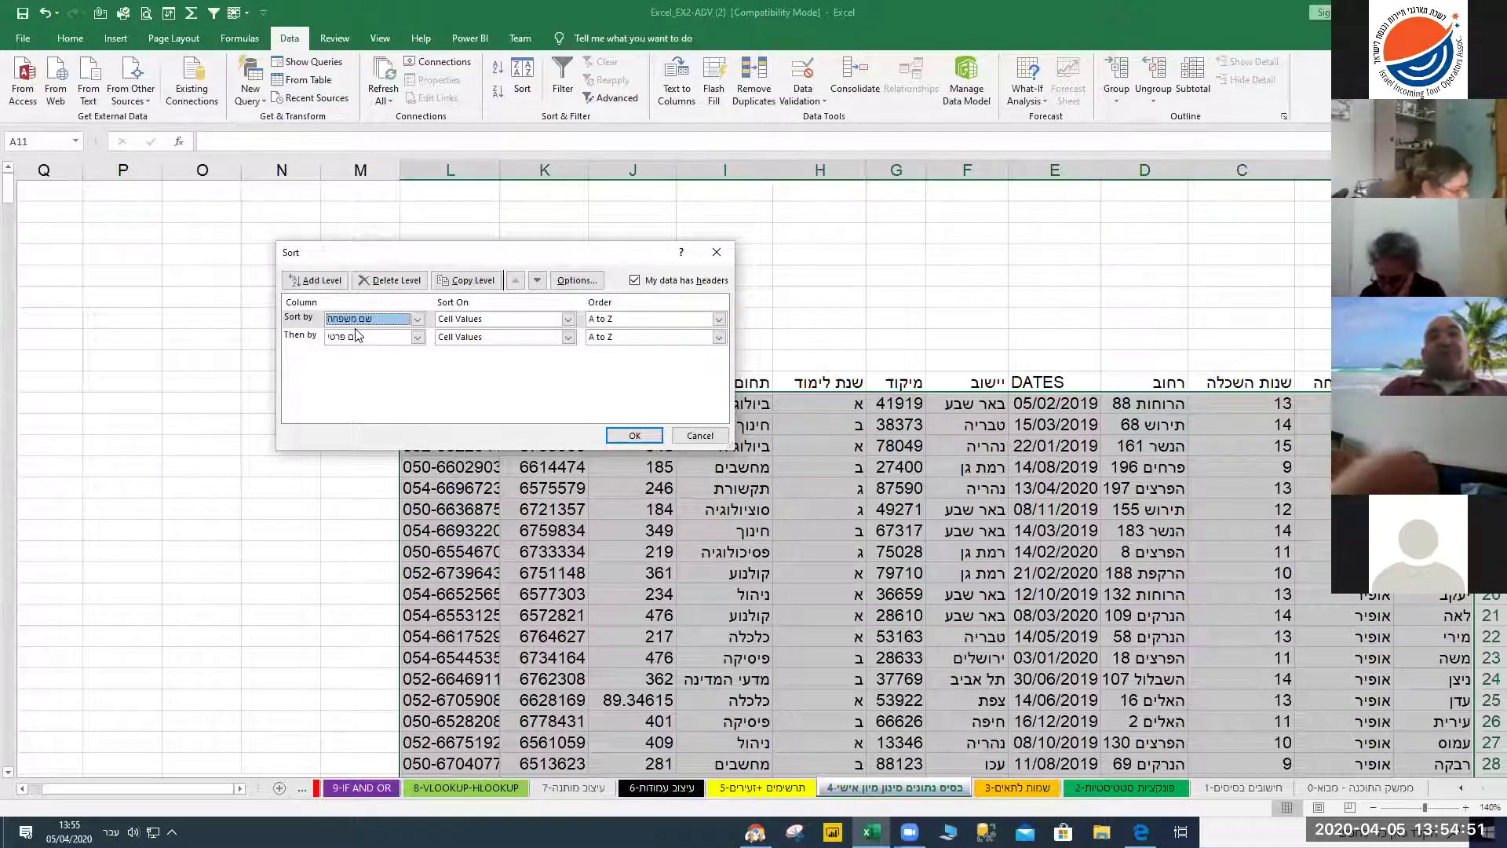
Delete both sort levels, confirm the Sort settings and select the שנת לימוד cell in row 17
{"action": "left_click", "coordinate": [397, 284]}
{"action": "left_click", "coordinate": [397, 284]}
{"action": "left_click", "coordinate": [616, 435]}
{"action": "left_click", "coordinate": [795, 522]}
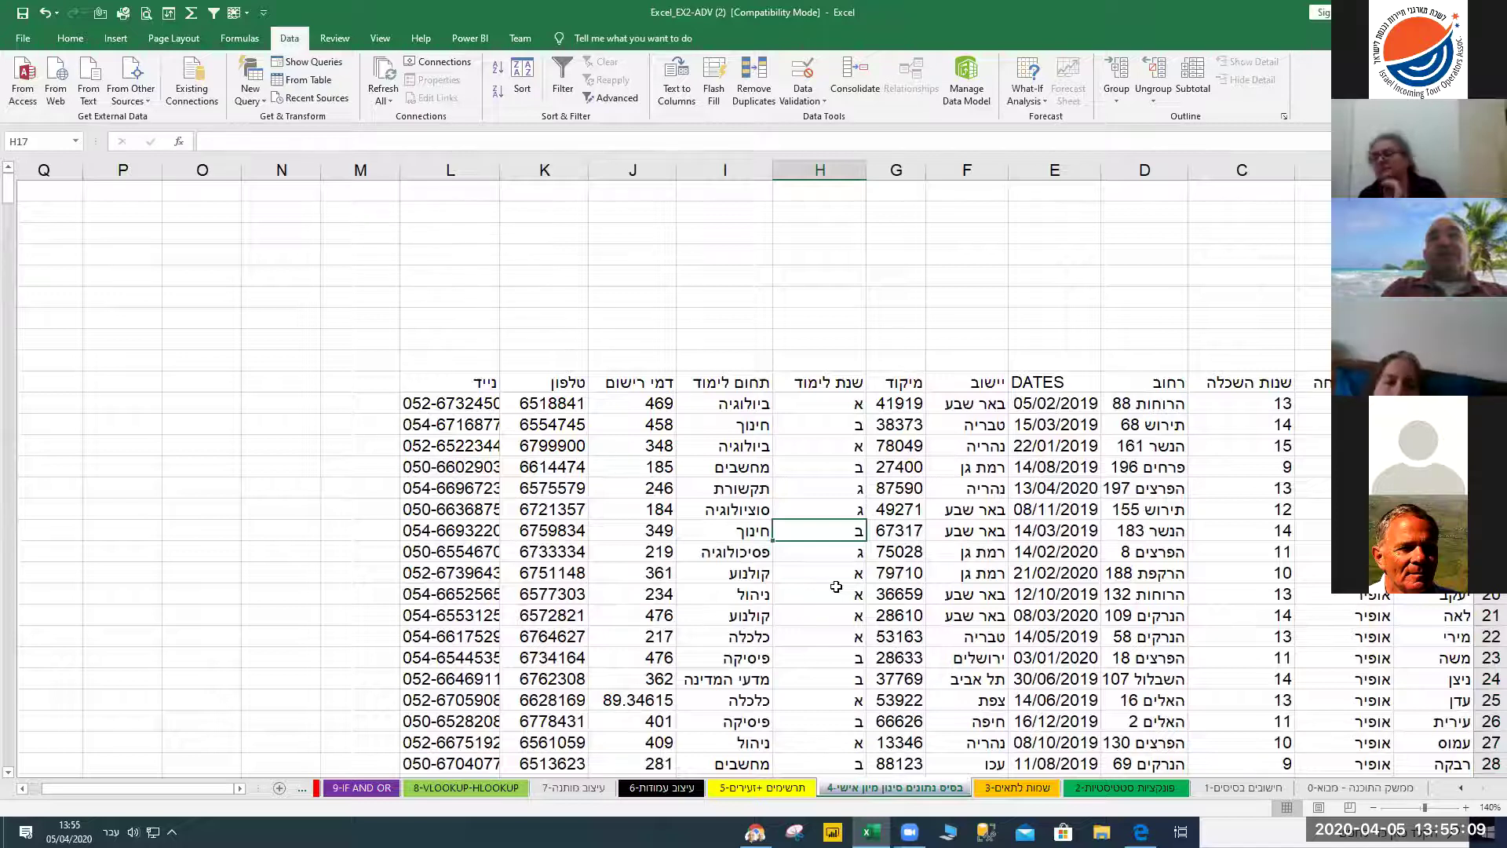
Turn on filtering for the student list from a יישוב cell, then remove it and select a תחום לימוד cell
{"action": "left_click", "coordinate": [961, 526]}
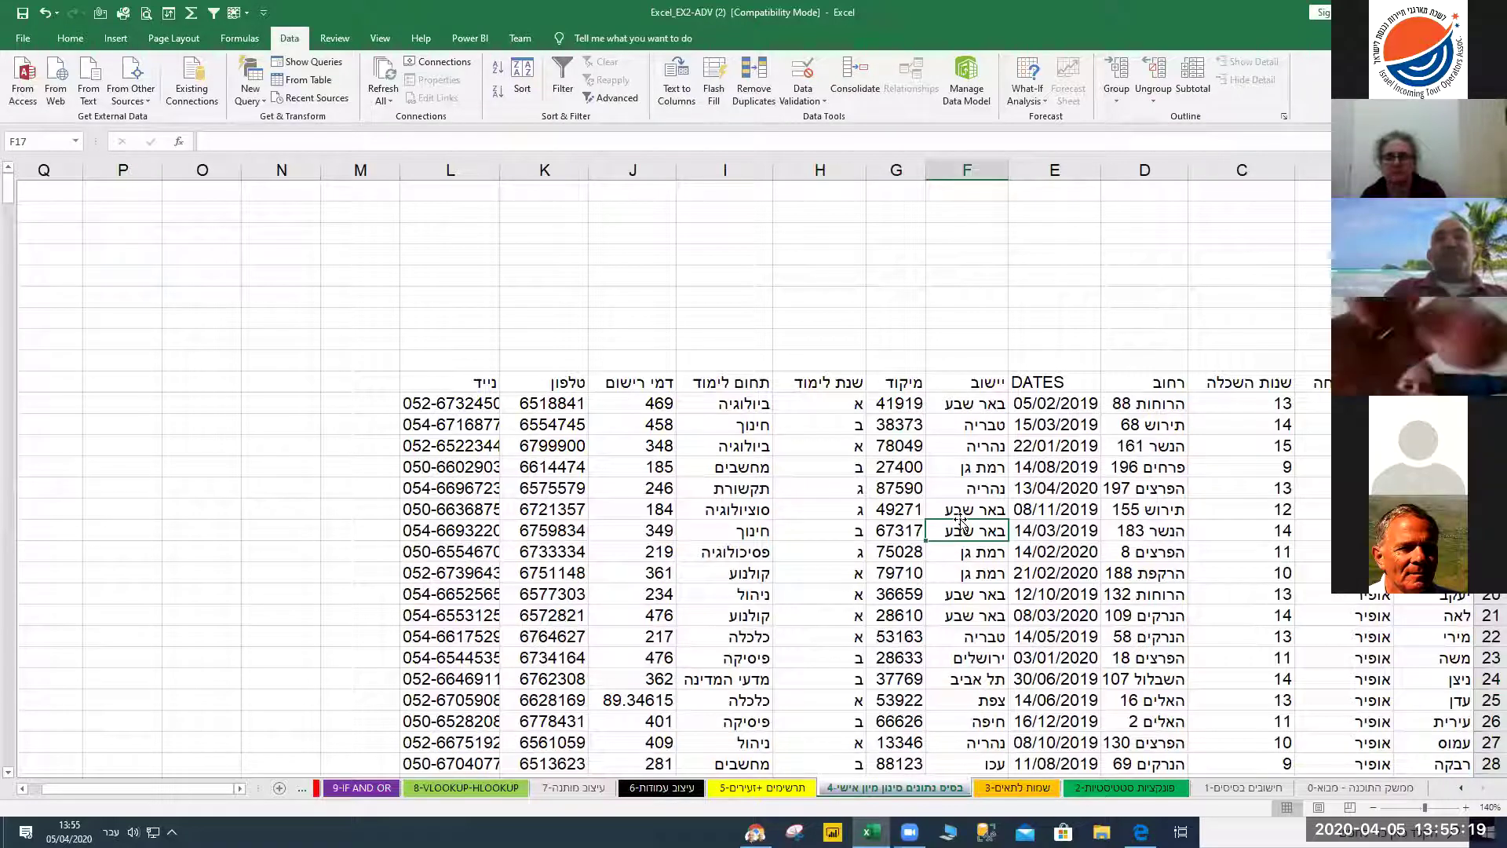
{"action": "left_click", "coordinate": [956, 431]}
{"action": "left_click", "coordinate": [562, 79]}
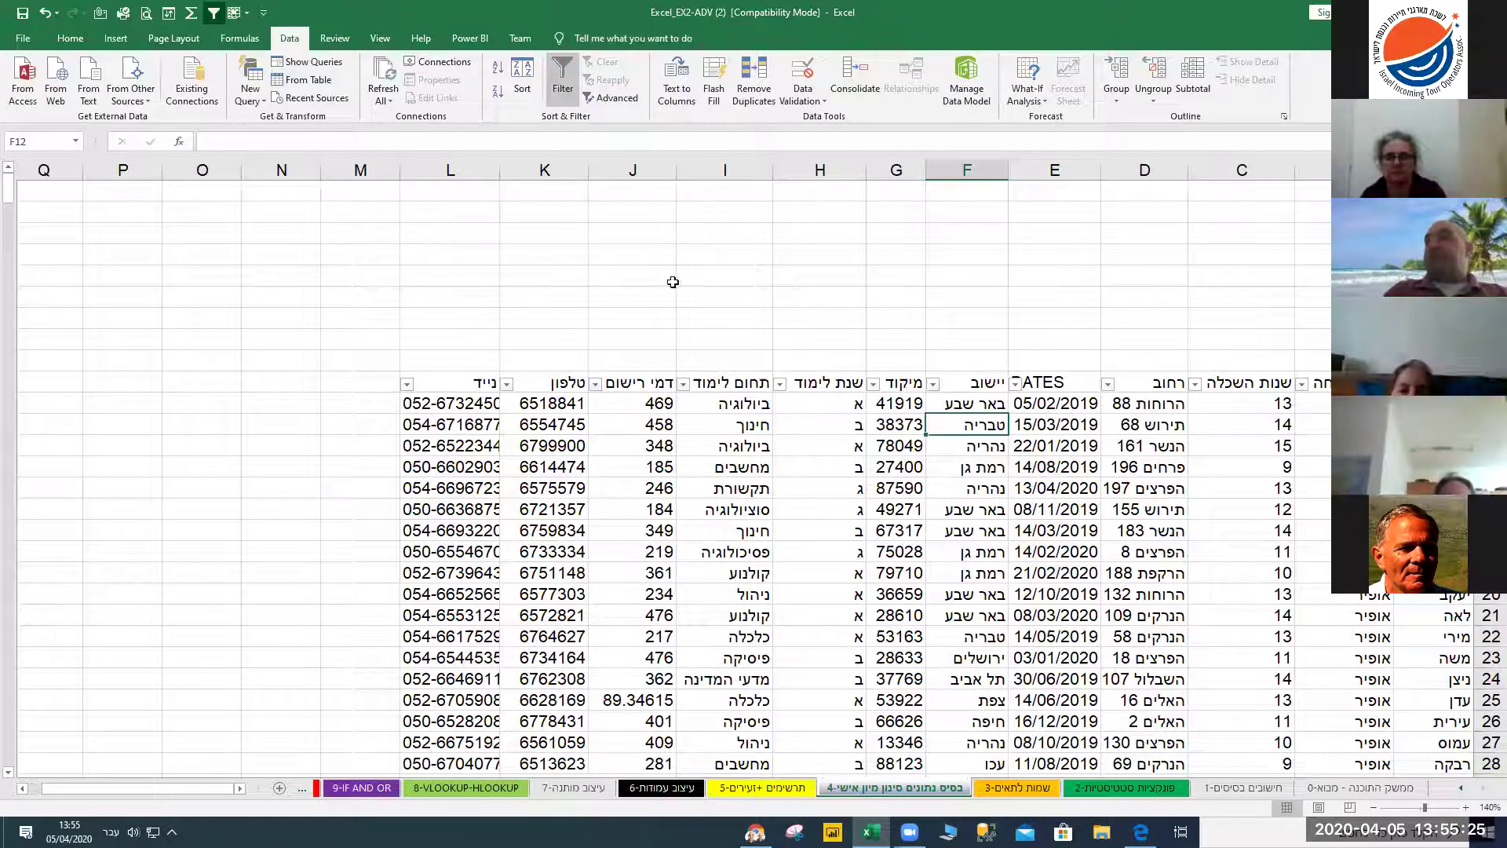
{"action": "left_click", "coordinate": [559, 76]}
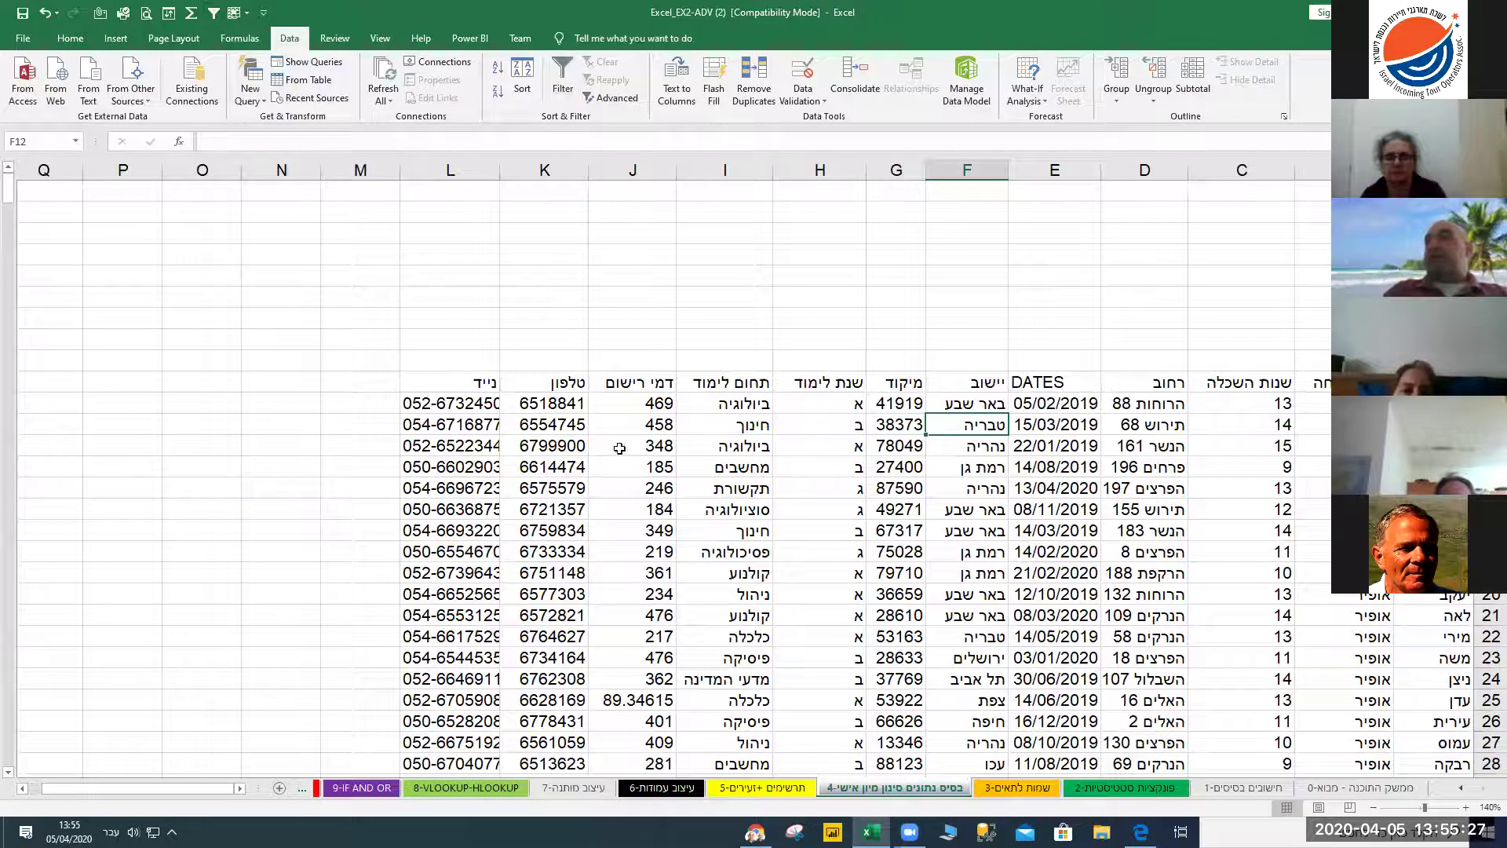
{"action": "left_click", "coordinate": [710, 508]}
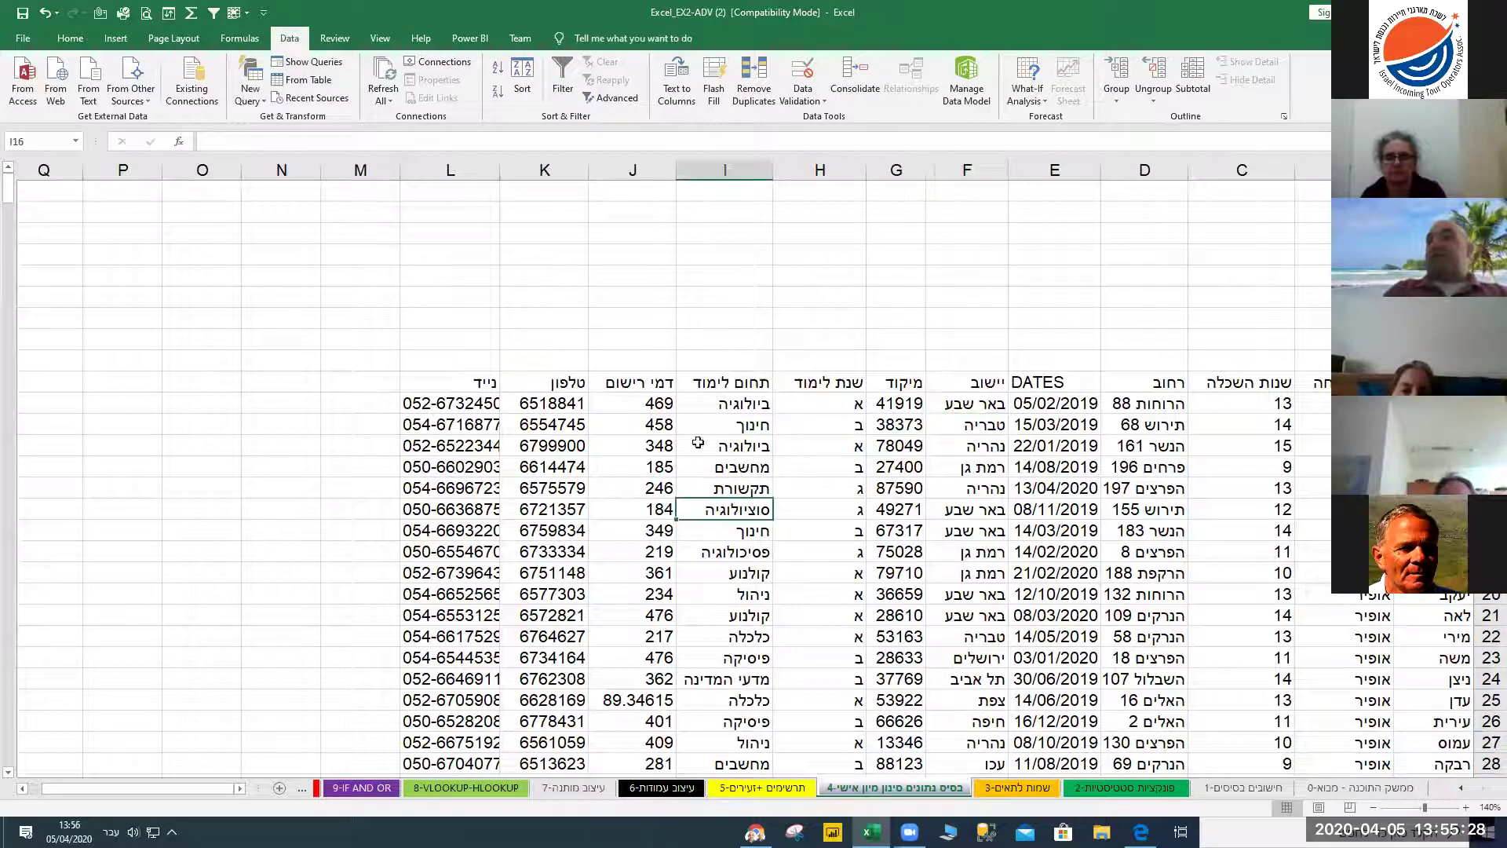
Sort the student list by תחום לימוד from Z to A, and sort it again from A to Z
{"action": "left_click", "coordinate": [495, 93]}
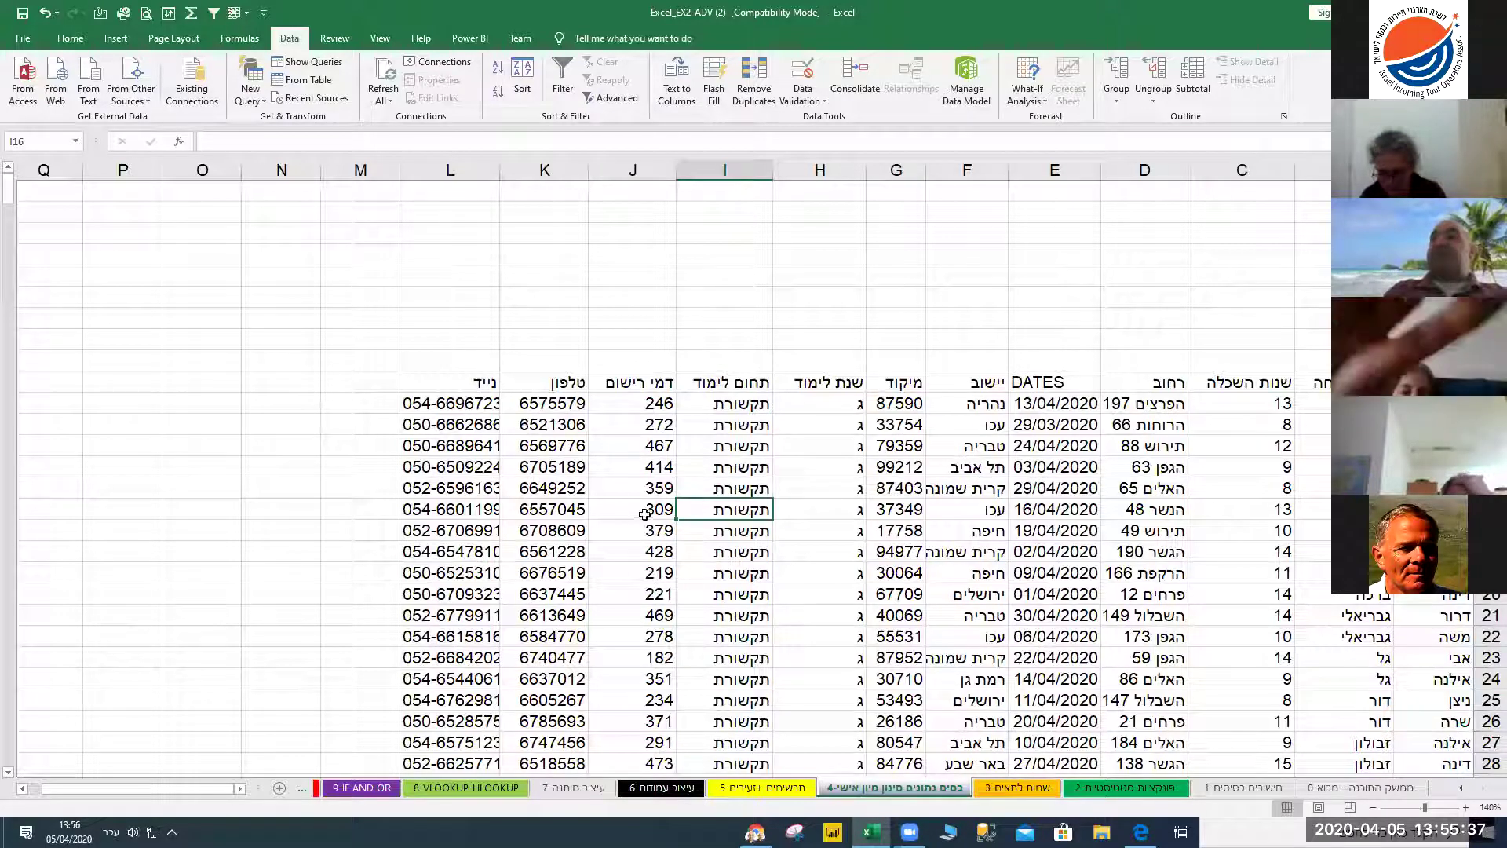
{"action": "left_click", "coordinate": [717, 471]}
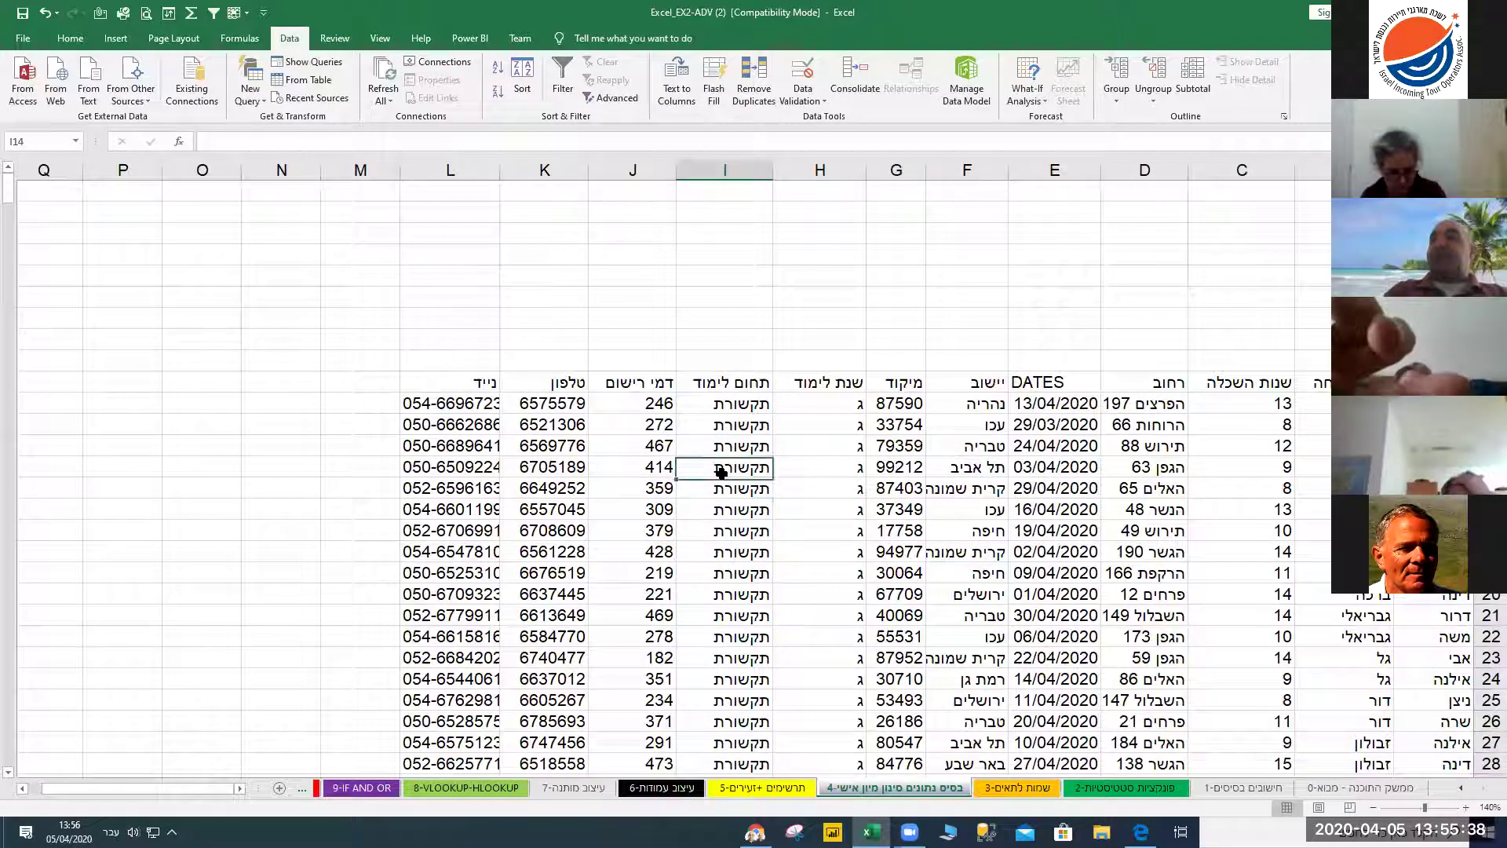
{"action": "left_click", "coordinate": [498, 69]}
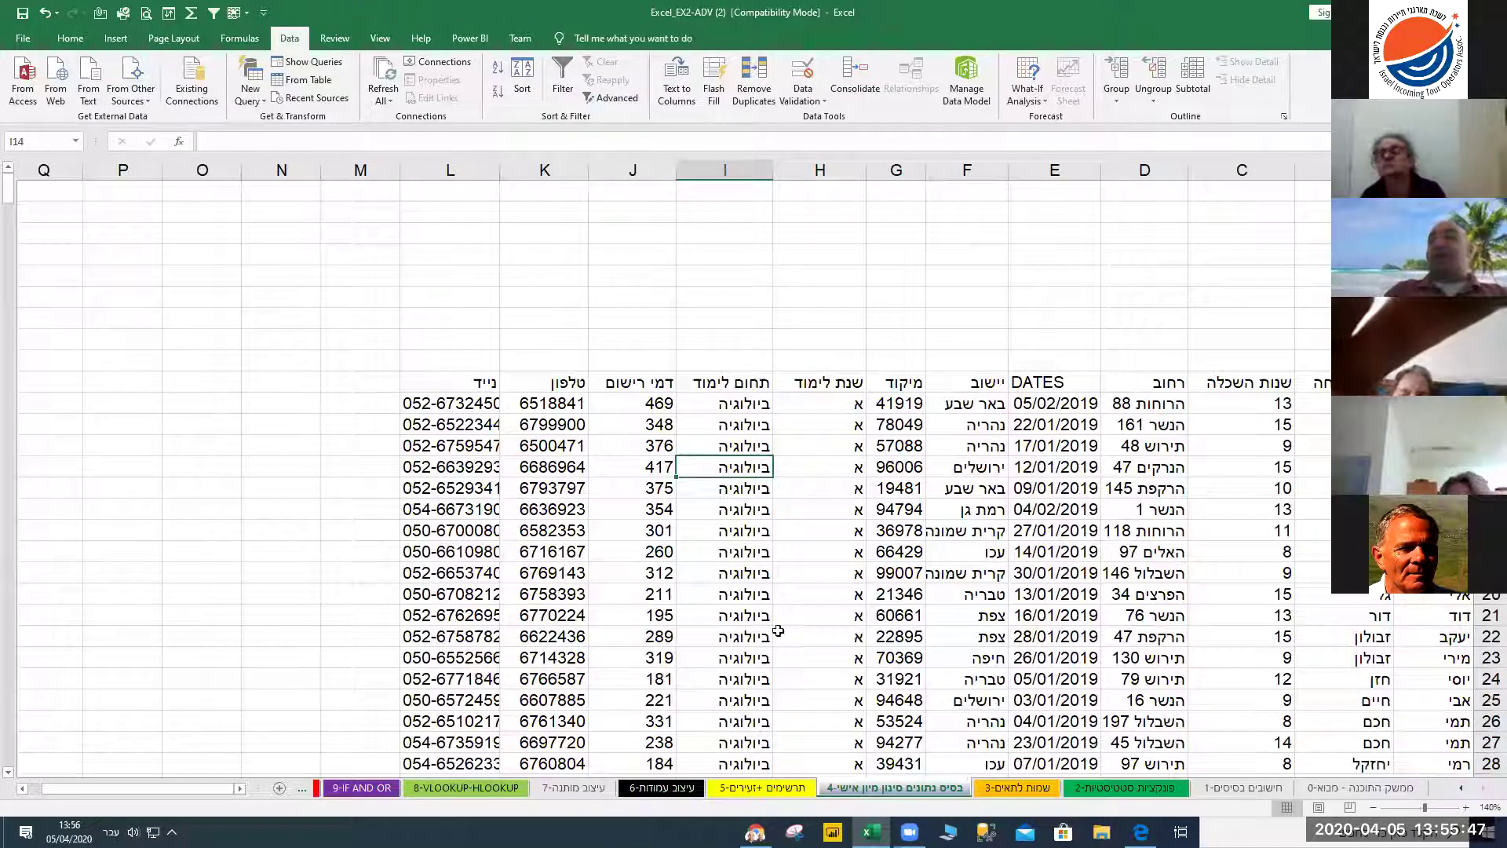
{"action": "left_click_drag", "start_coordinate": [891, 446], "coordinate": [729, 598]}
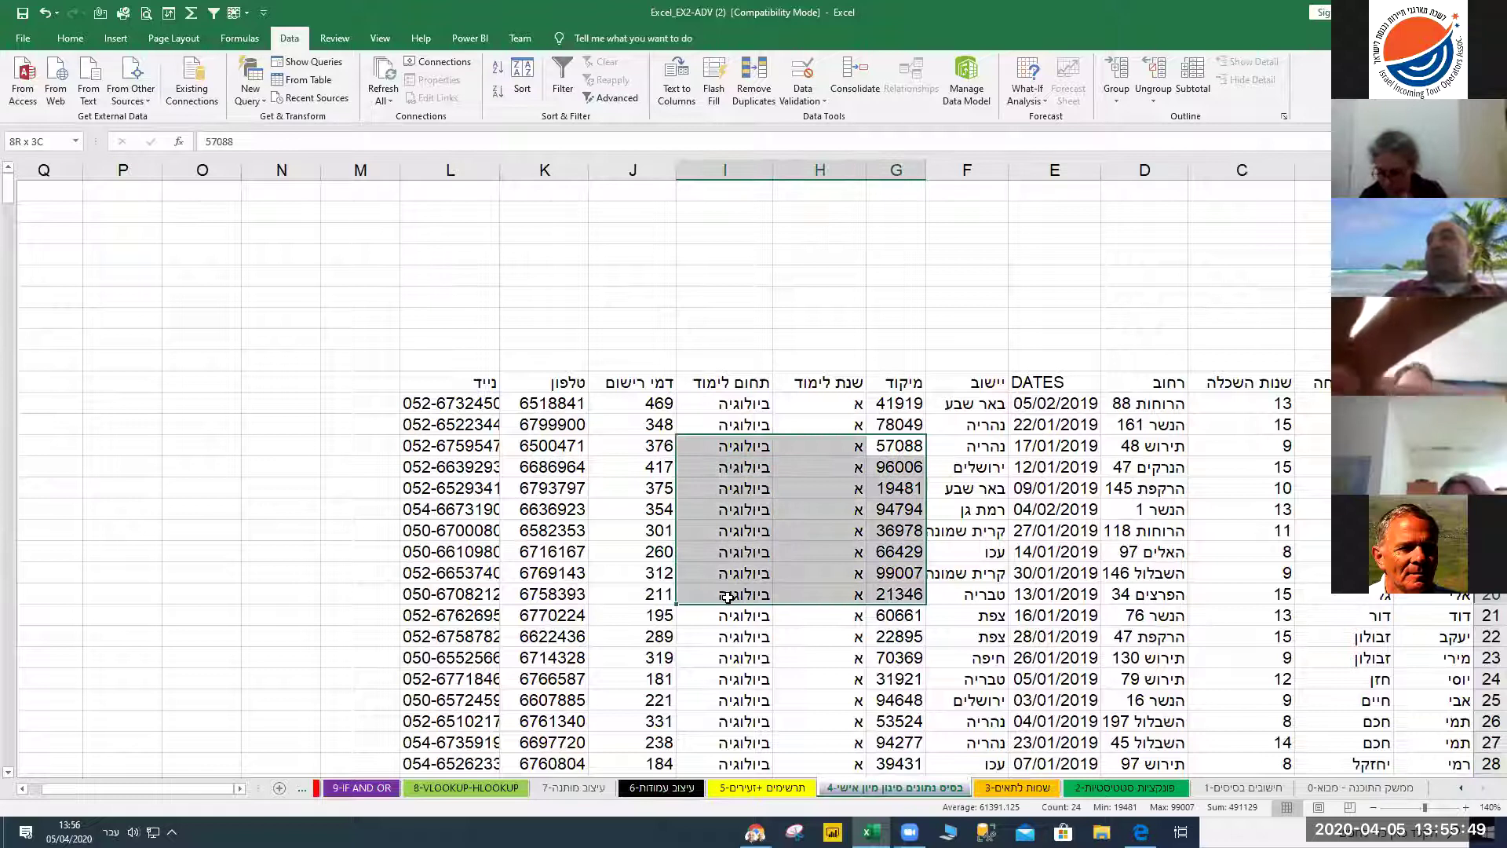
{"action": "left_click", "coordinate": [713, 531]}
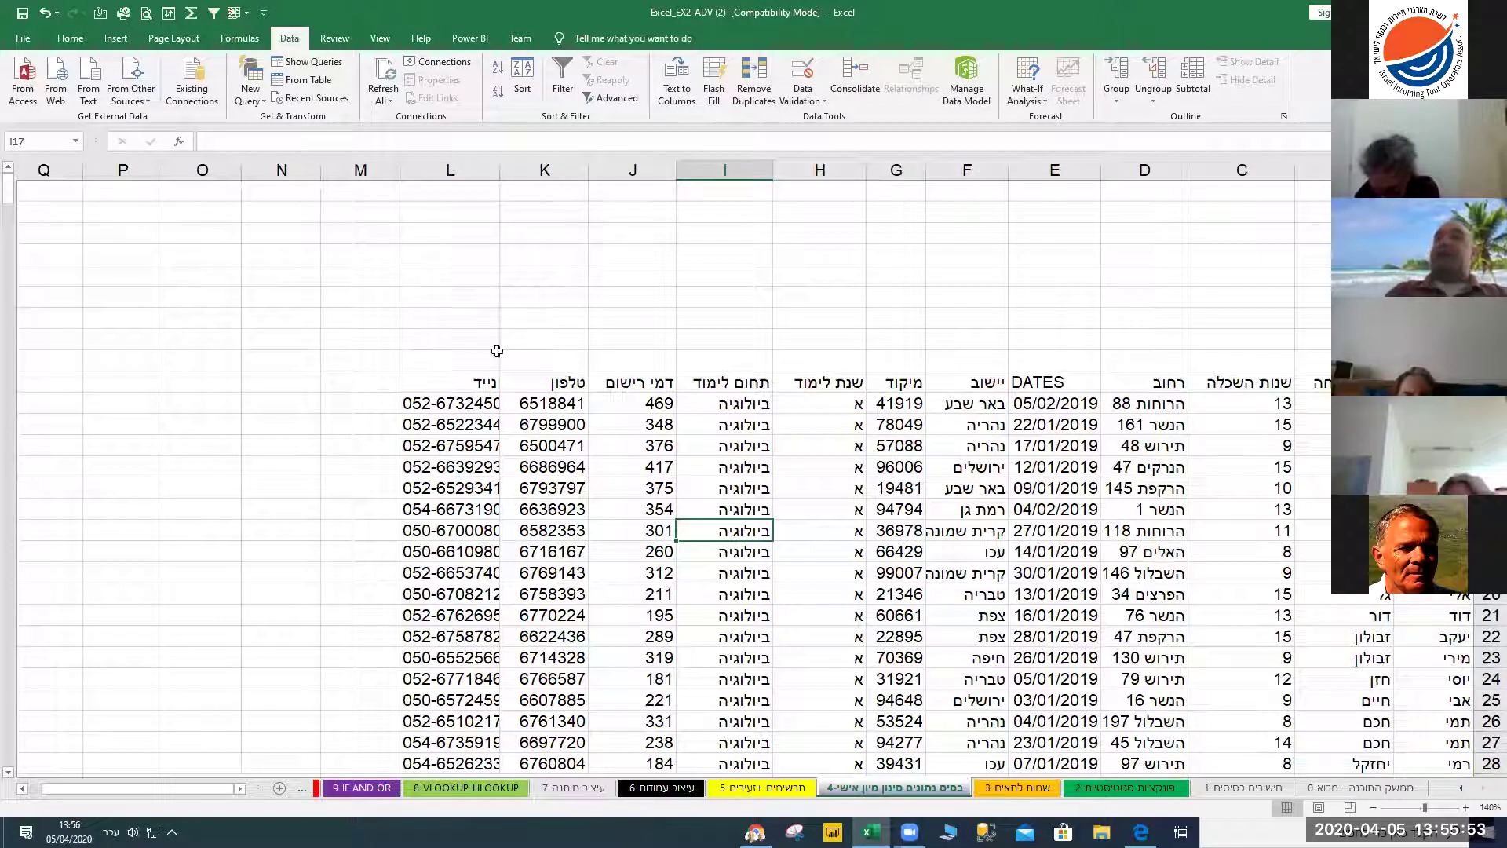
Turn on filtering for the list, open and close the שנת לימוד filter choices, and remove filtering
{"action": "left_click", "coordinate": [564, 81]}
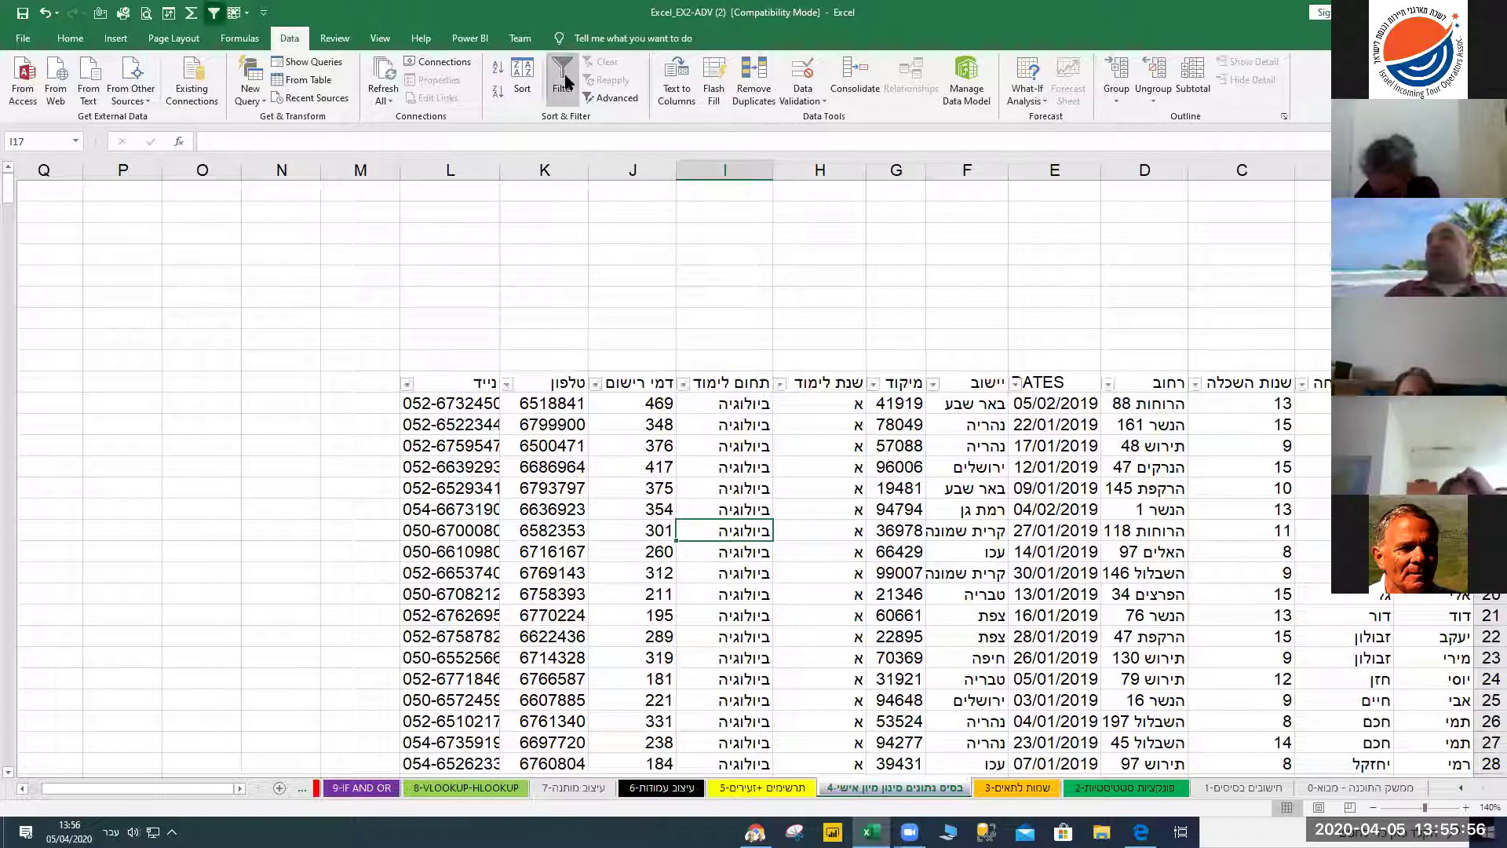
{"action": "left_click", "coordinate": [778, 385]}
{"action": "left_click", "coordinate": [778, 384]}
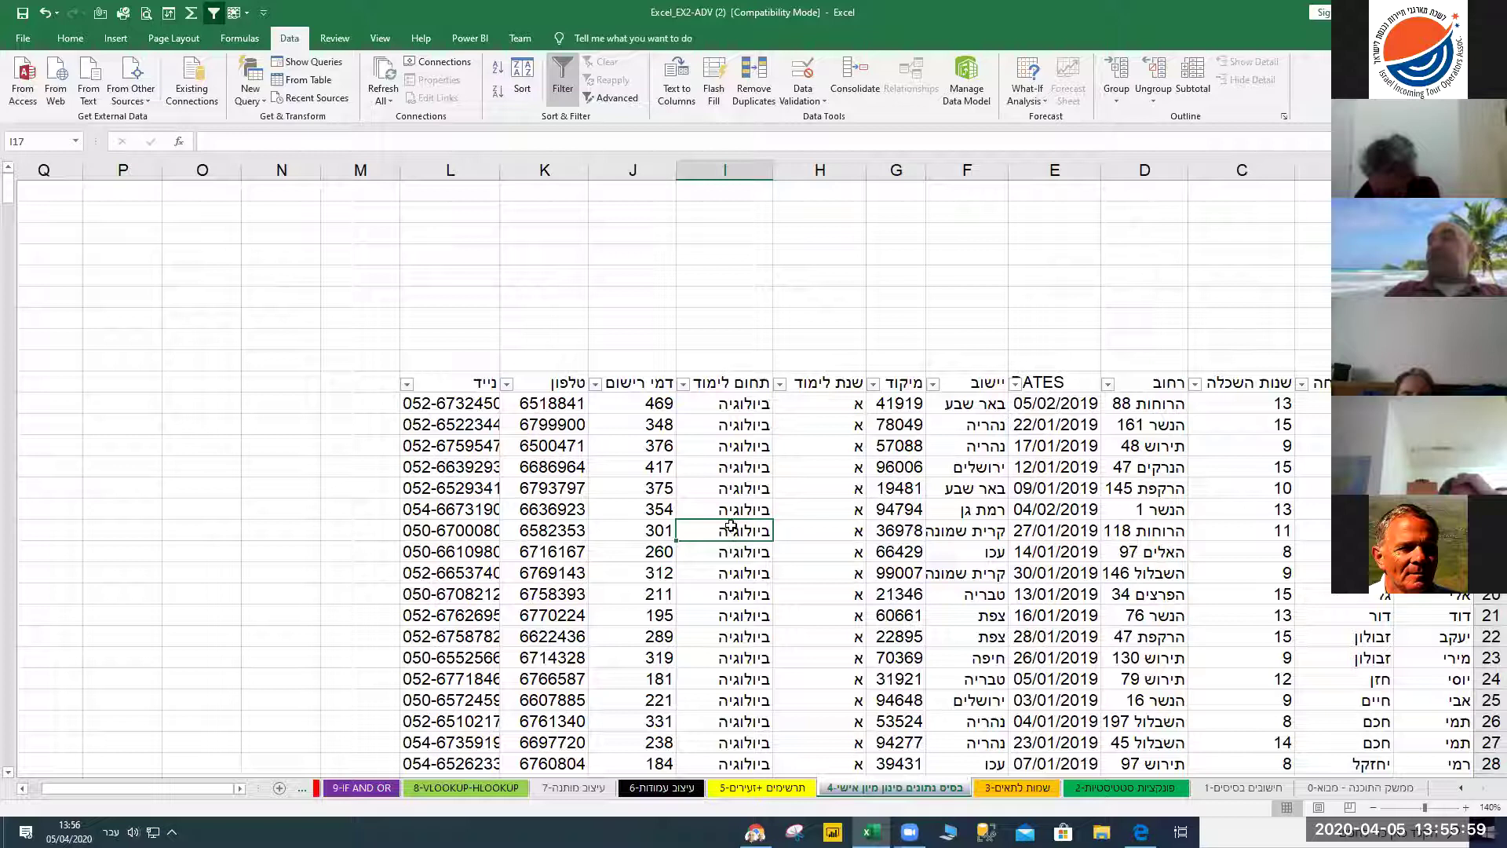
{"action": "left_click", "coordinate": [562, 93]}
Review the columns offered for Sort by and confirm the custom sort on תחום לימוד, Cell Values, A to Z
{"action": "left_click", "coordinate": [522, 78]}
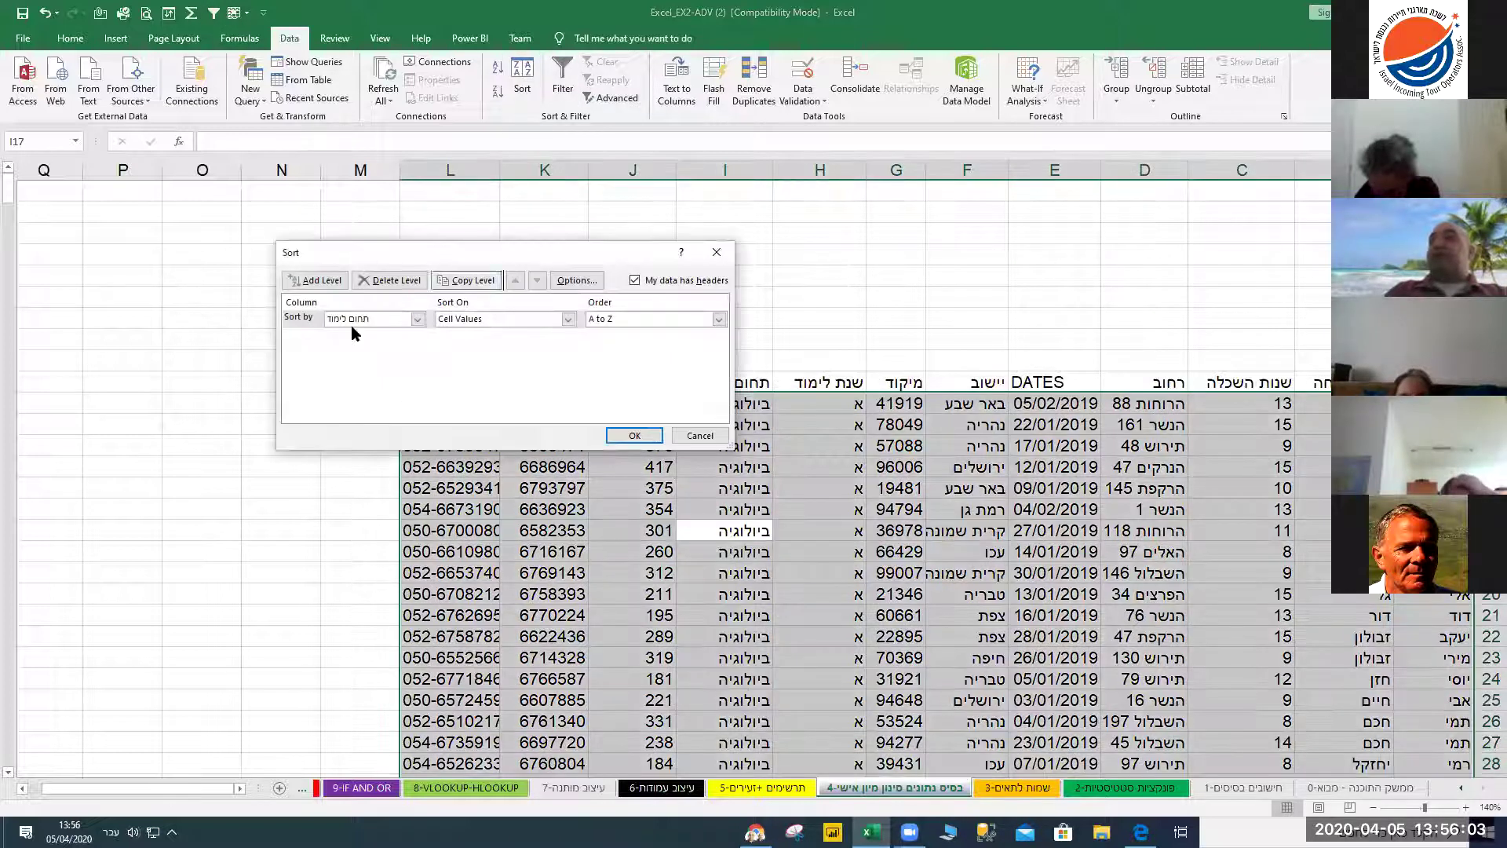
{"action": "left_click", "coordinate": [418, 319]}
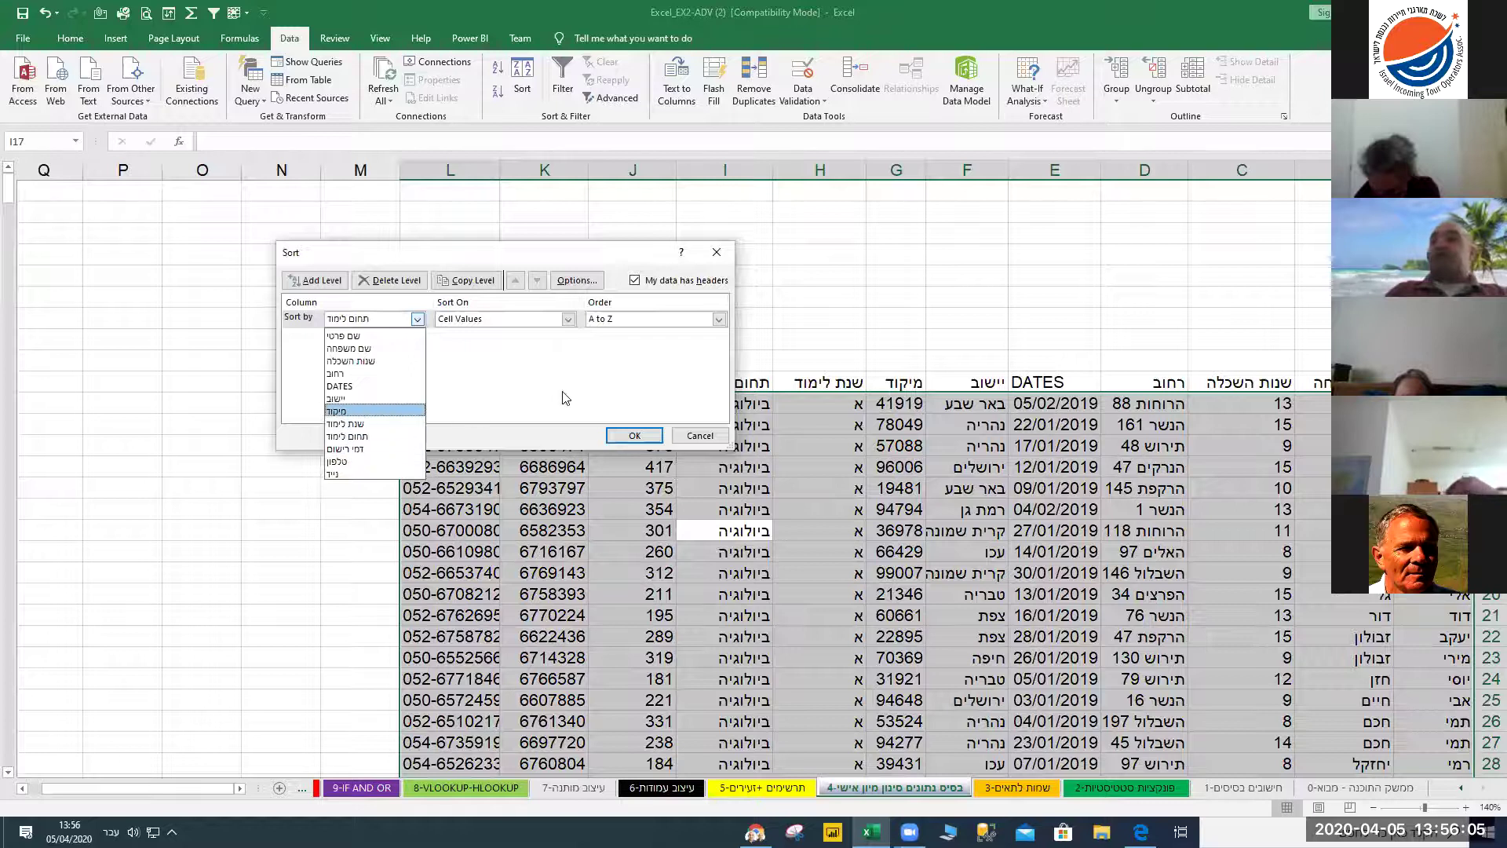
{"action": "left_click", "coordinate": [591, 417]}
{"action": "left_click", "coordinate": [632, 435]}
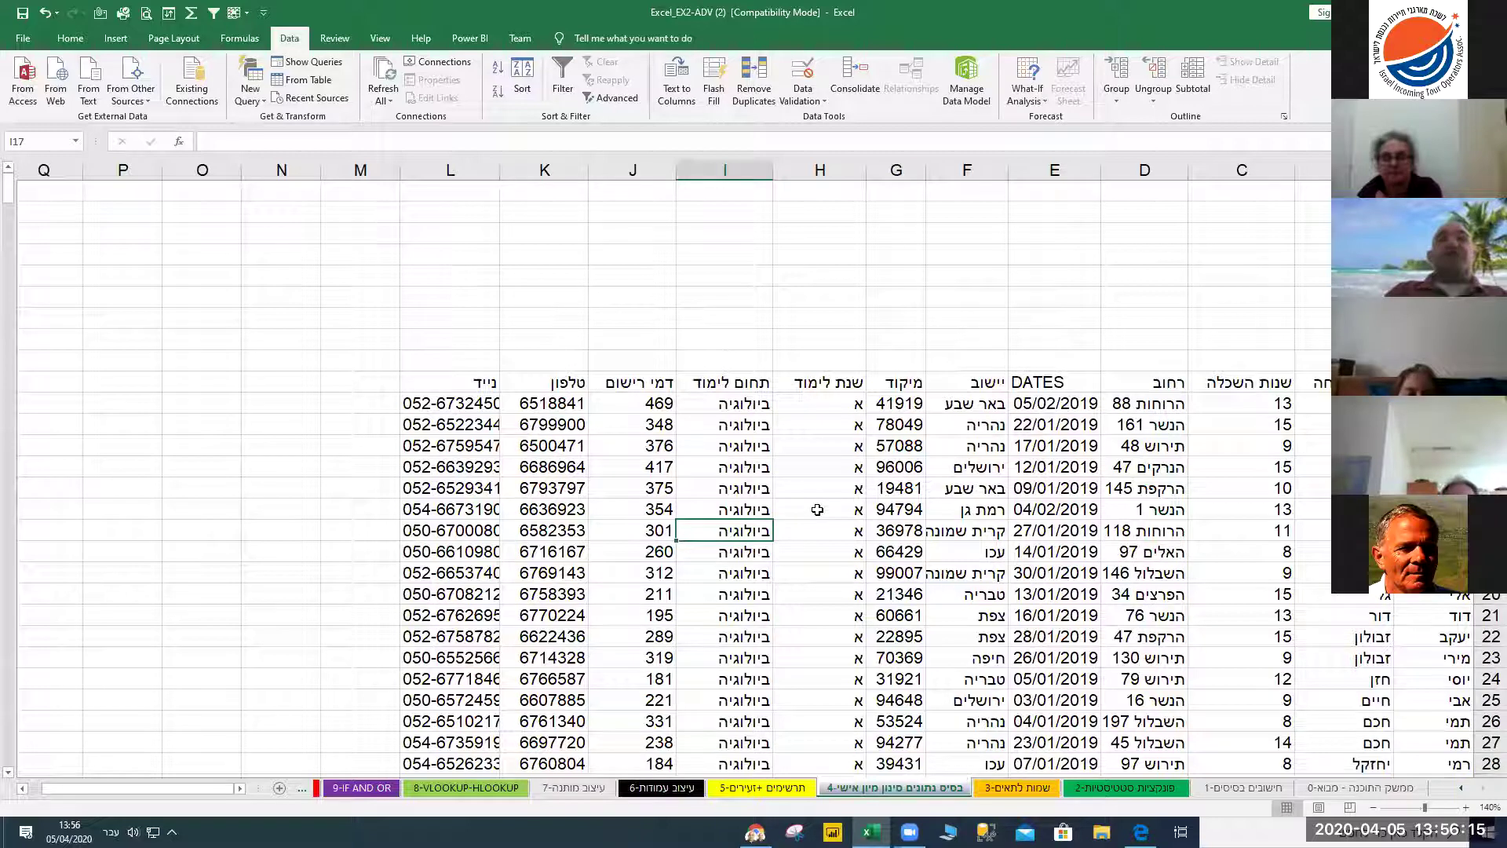
{"action": "left_click_drag", "start_coordinate": [1055, 425], "coordinate": [704, 577]}
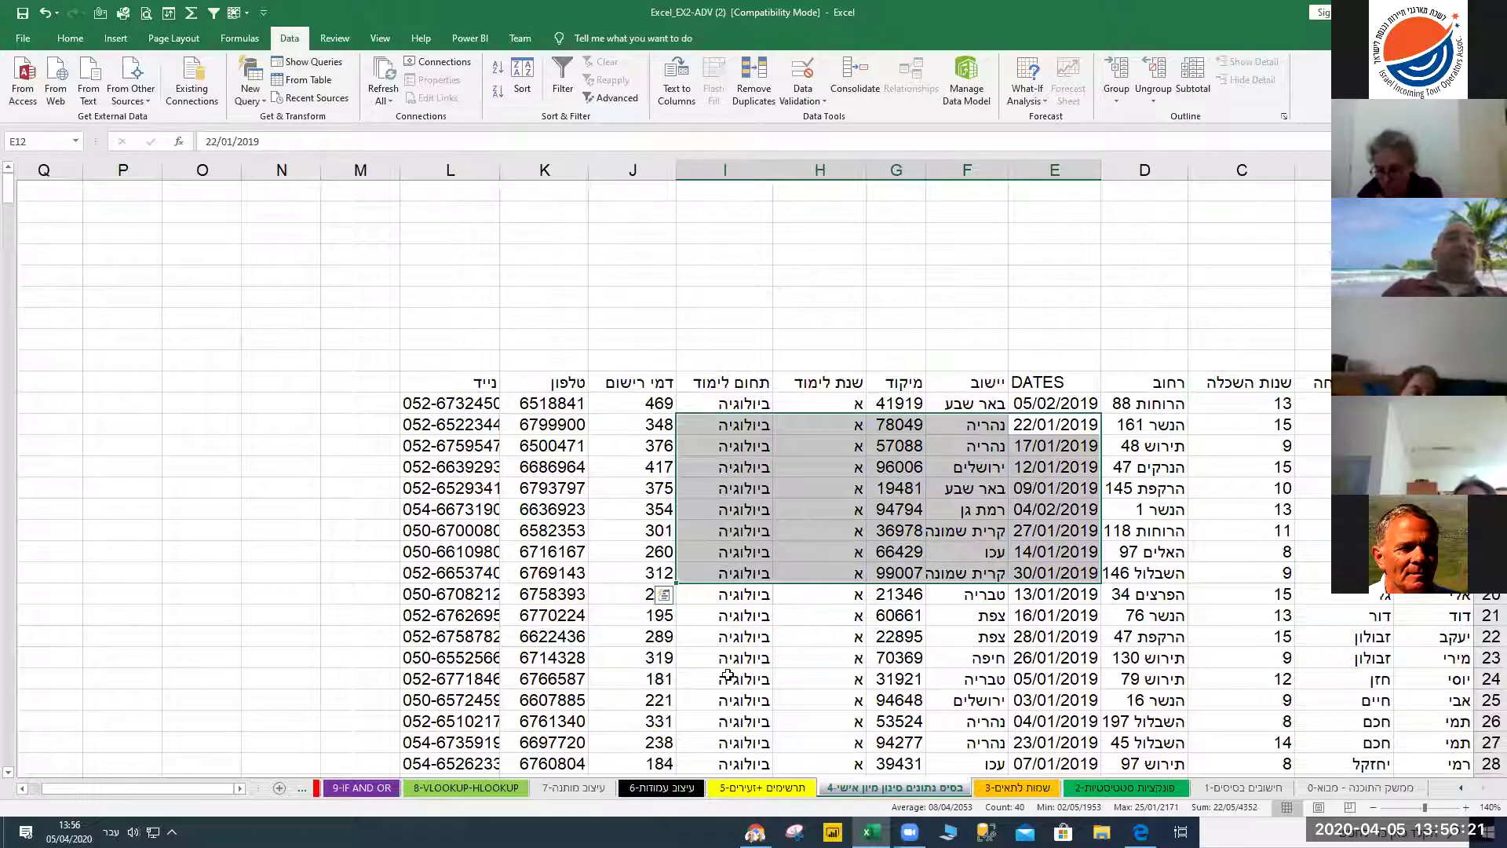
{"action": "left_click", "coordinate": [786, 536]}
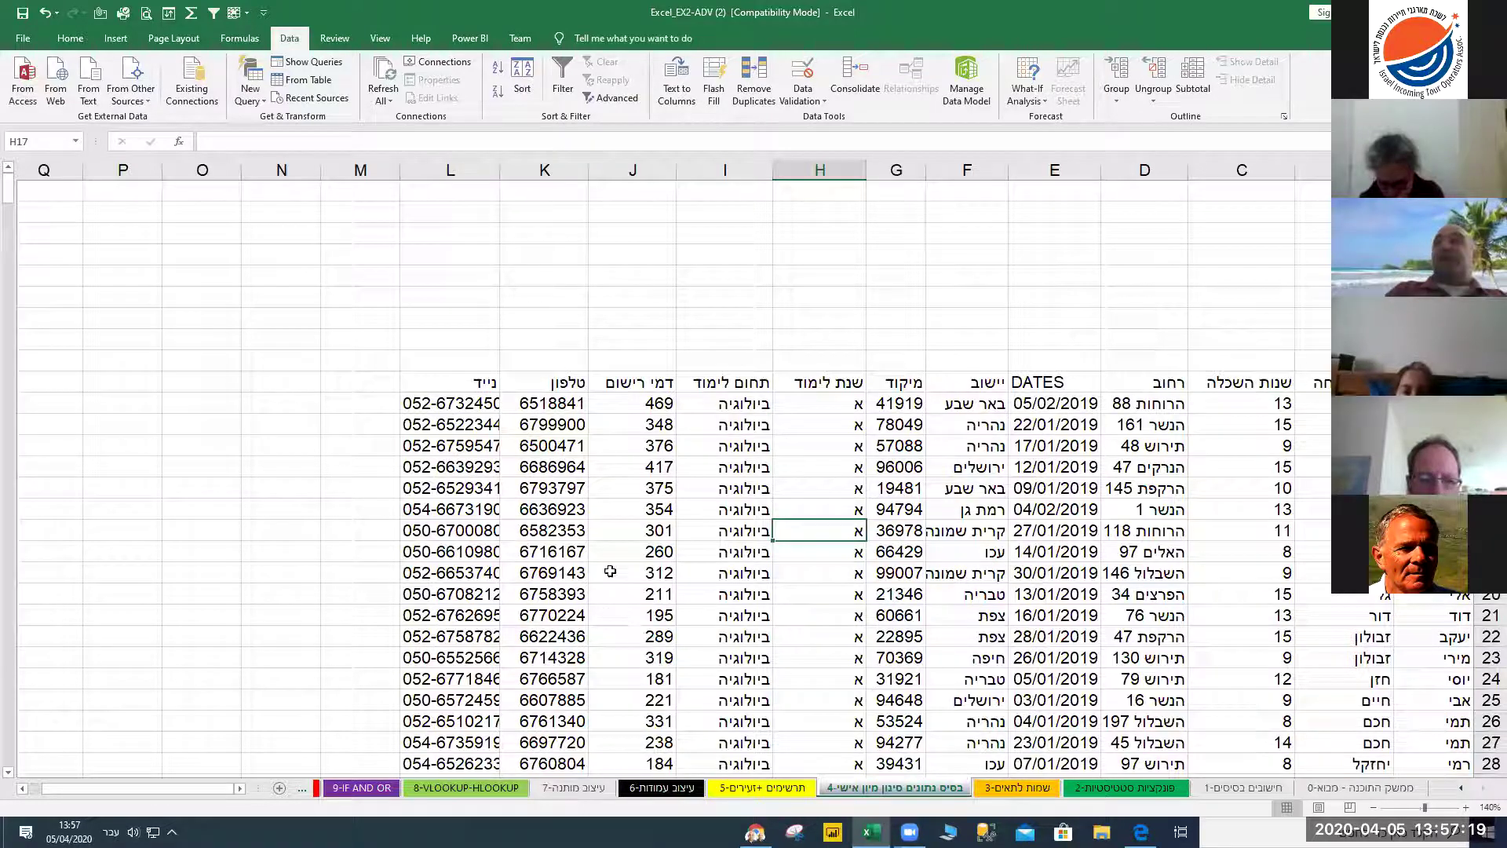
Insert a blank column before column A of the student list
{"action": "left_click", "coordinate": [1491, 169]}
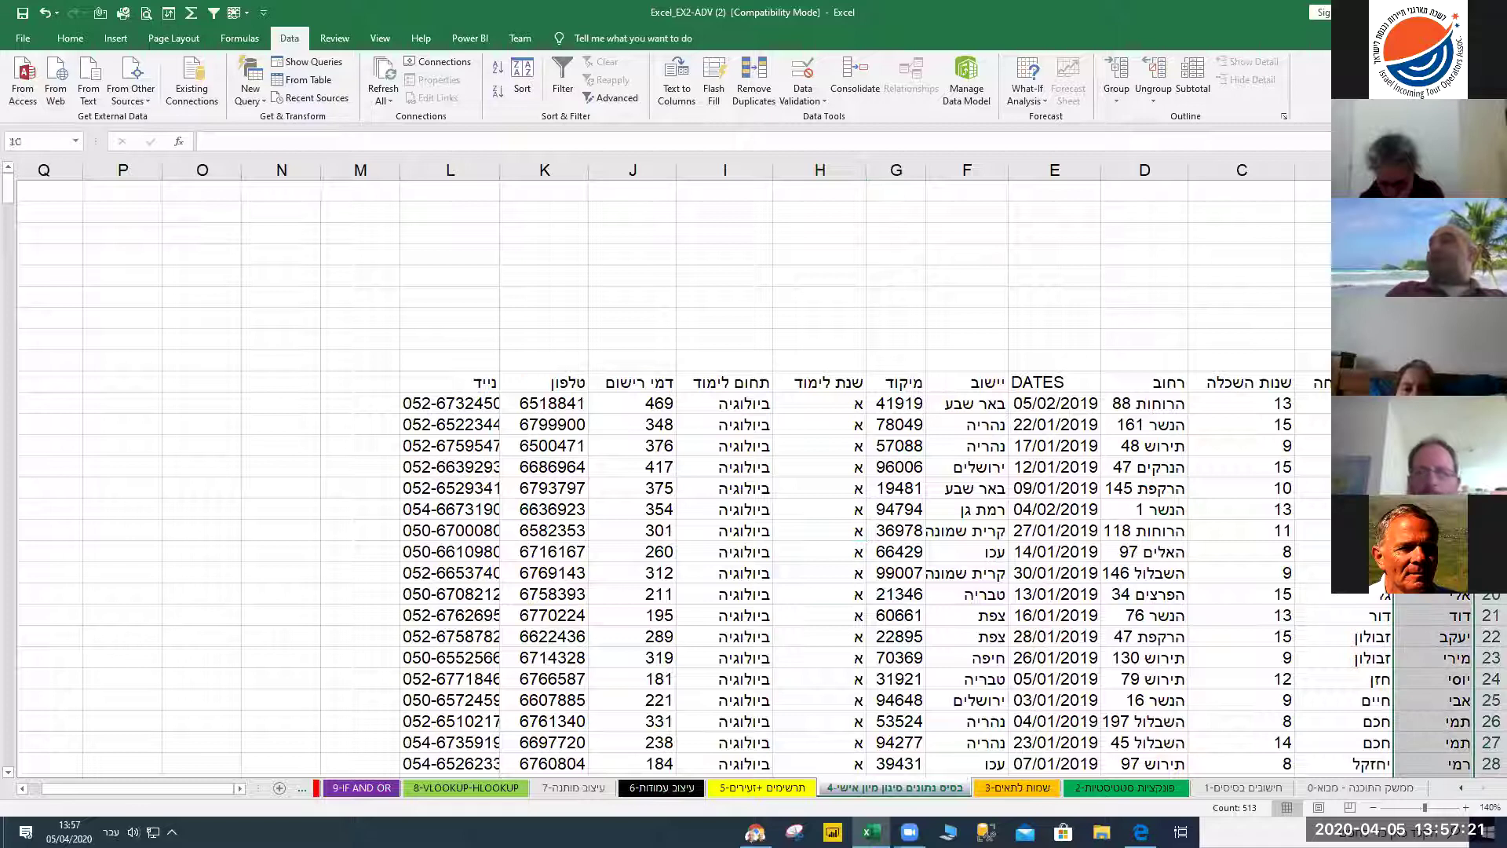
{"action": "right_click", "coordinate": [1491, 169]}
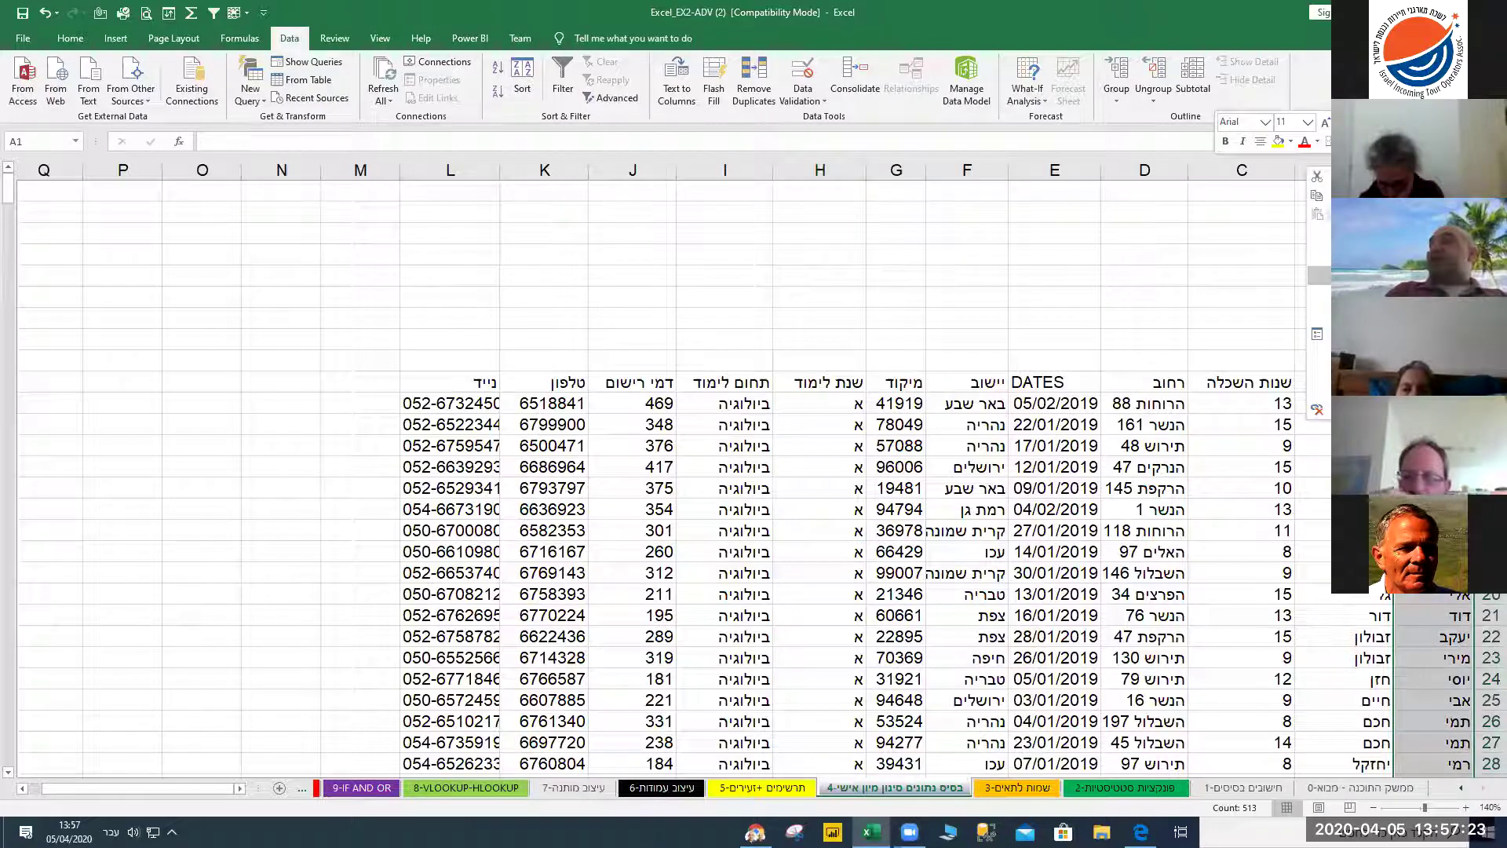
{"action": "key", "text": "alt+h"}
{"action": "key", "text": "o"}
{"action": "key", "text": "i"}
Title the new first column אינדקס in cell A10 and enter 1 and 2 in the two cells below
{"action": "left_click", "coordinate": [1433, 382]}
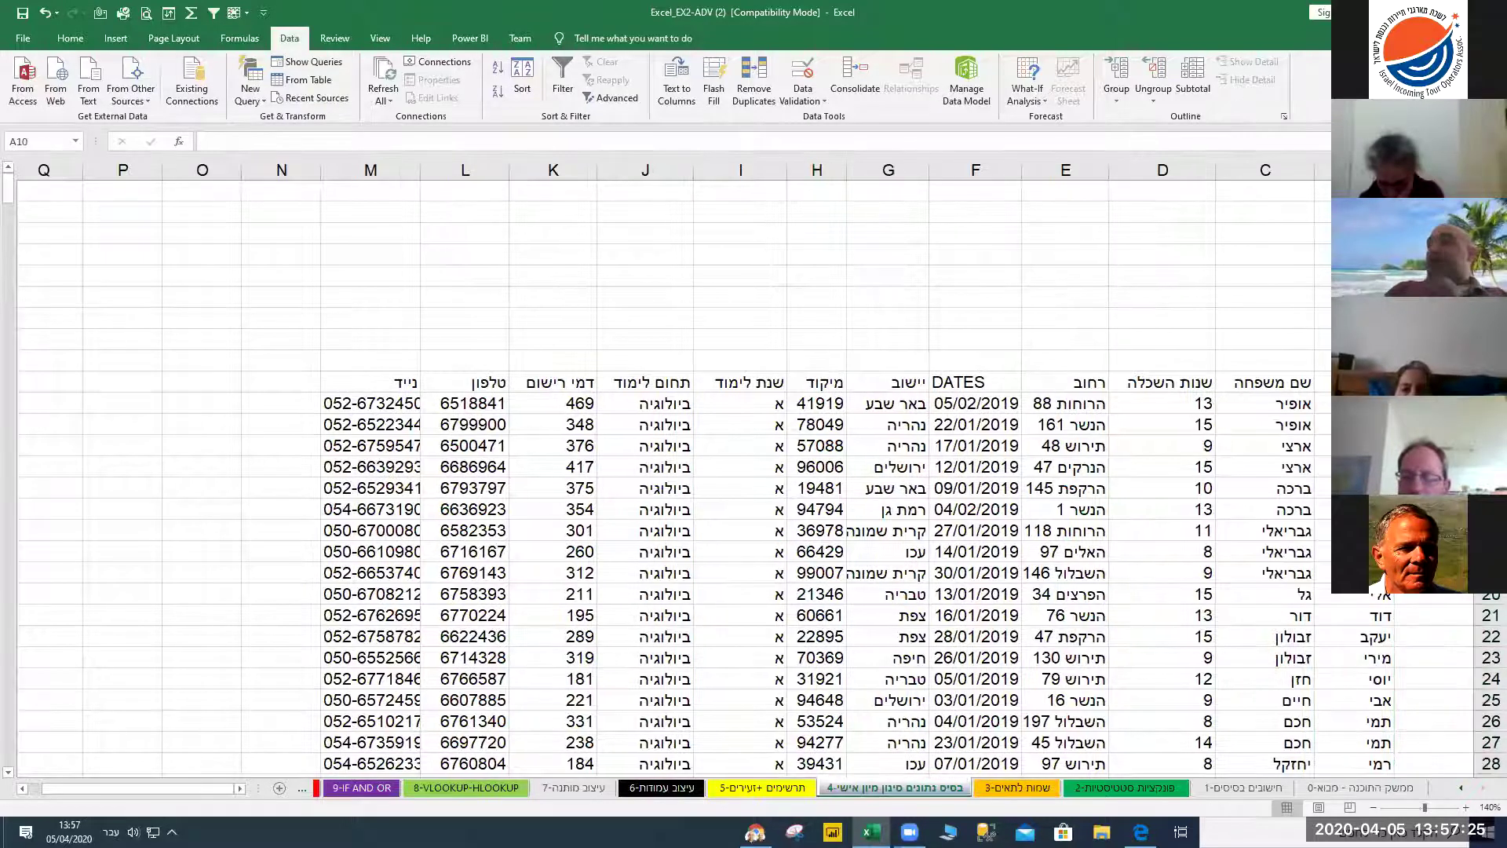
{"action": "type", "text": "="}
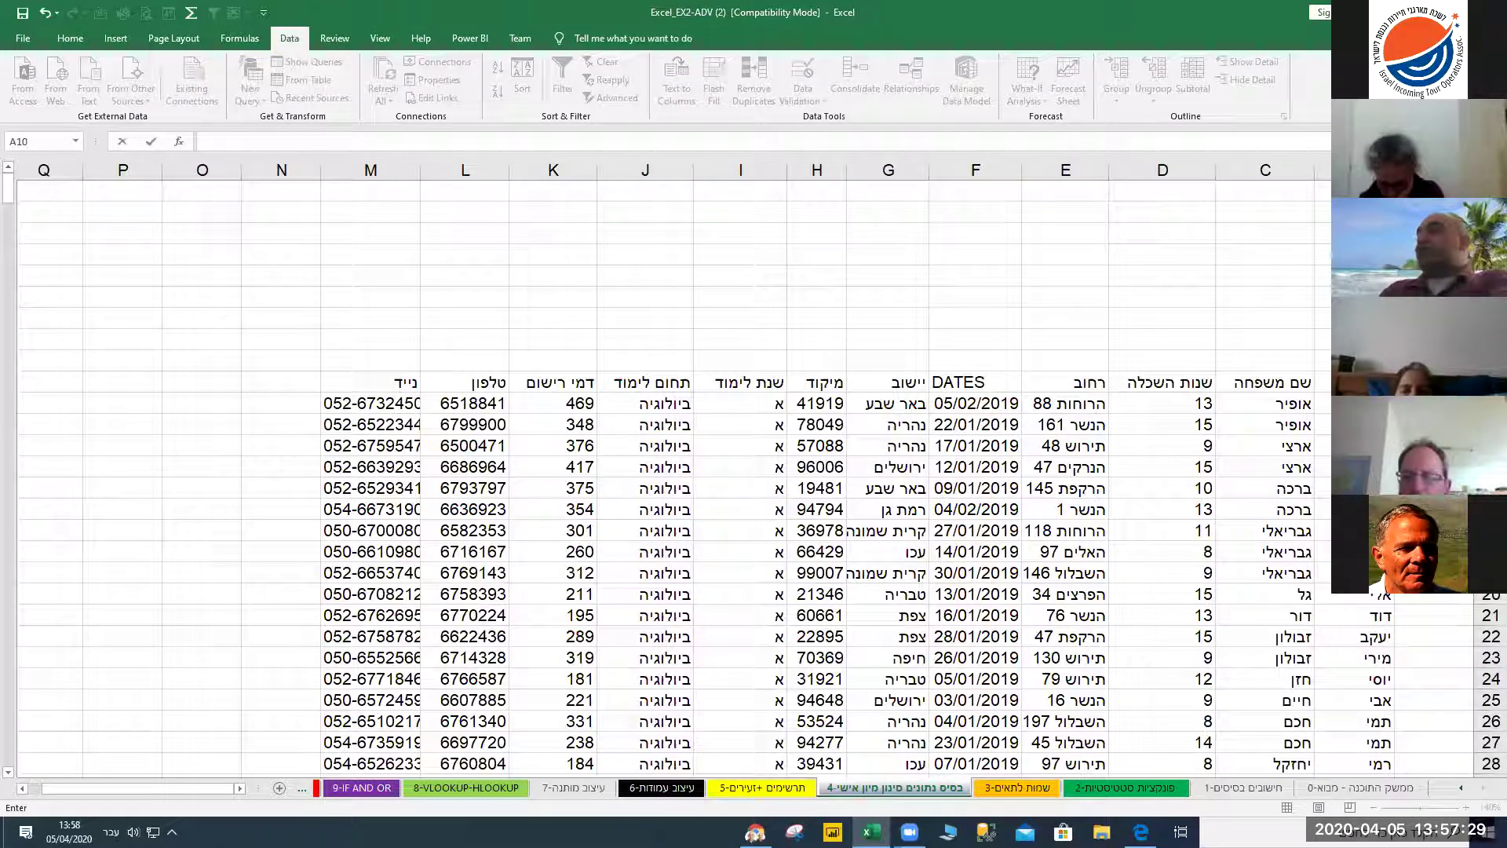
{"action": "key", "text": "Return"}
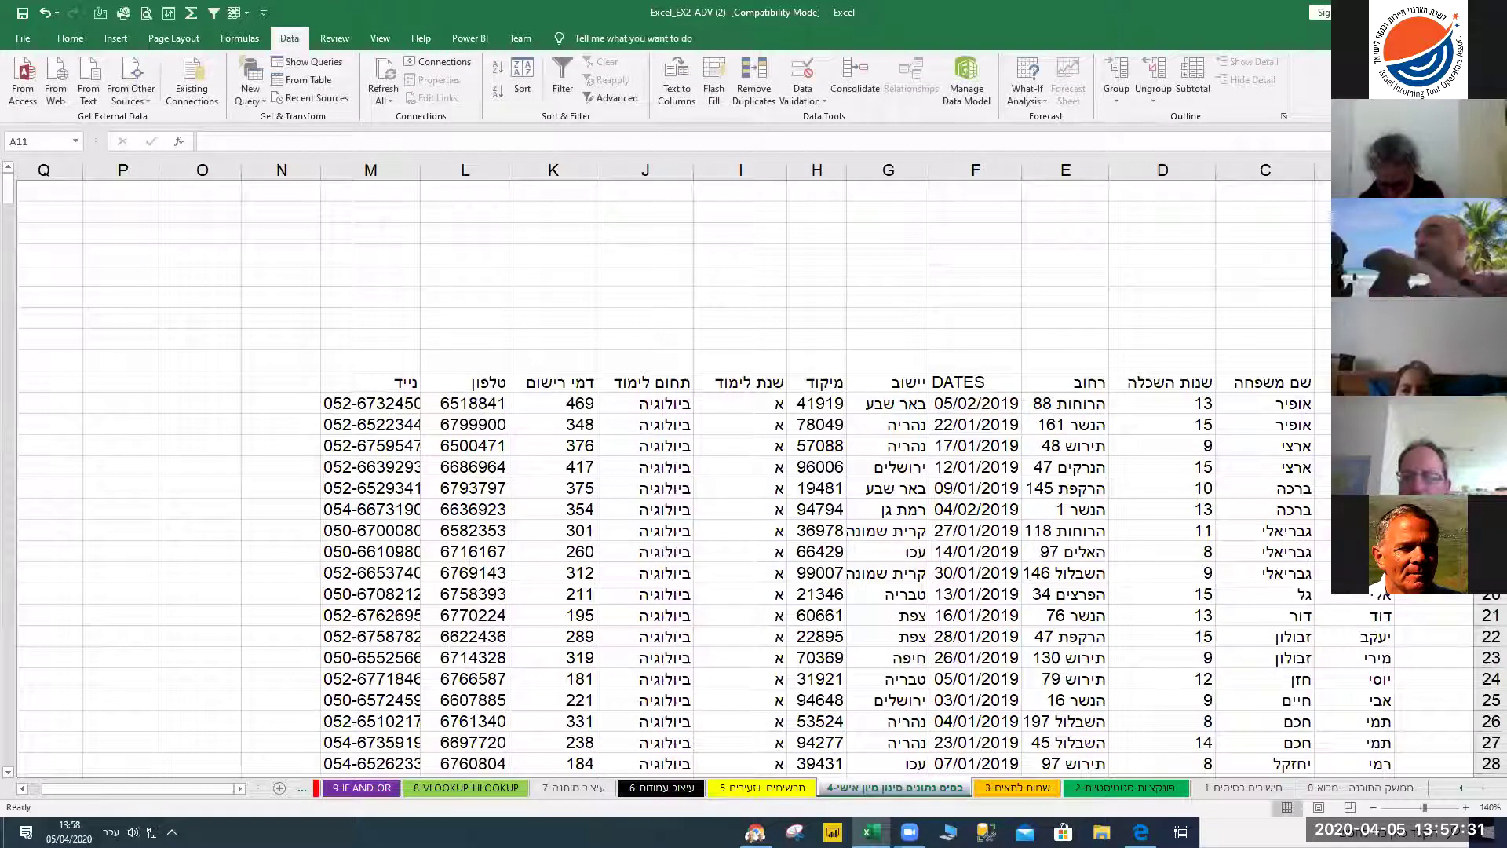
{"action": "type", "text": "1"}
{"action": "key", "text": "Return"}
{"action": "key", "text": "Return"}
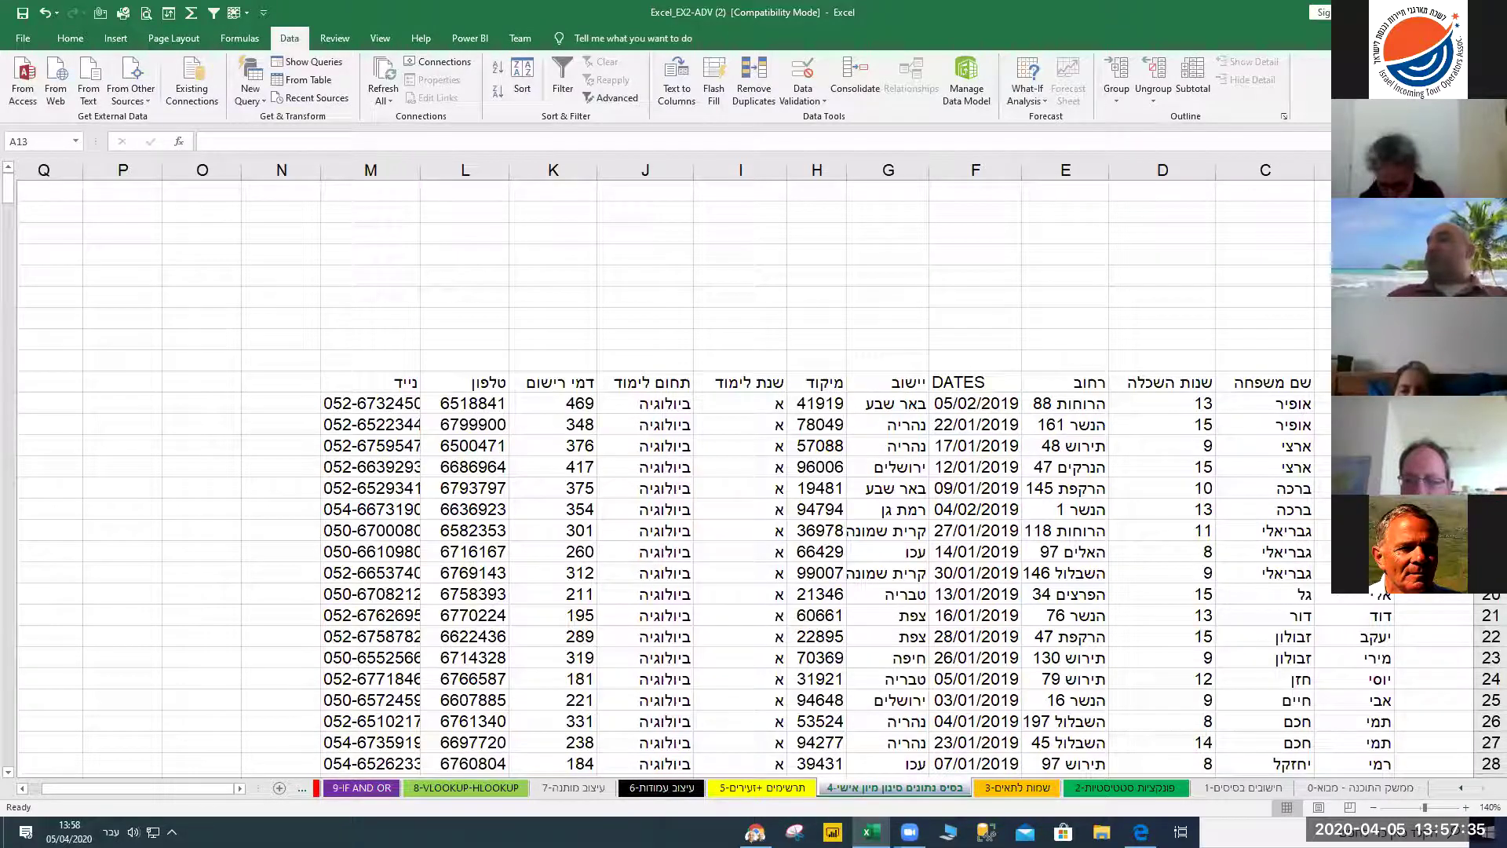
Fill the number series from A11:A12 down the אינדקס column alongside the student rows
{"action": "left_click_drag", "start_coordinate": [1434, 404], "coordinate": [1396, 439]}
{"action": "left_click_drag", "start_coordinate": [1419, 773], "coordinate": [8, 189]}
{"action": "scroll", "coordinate": [1256, 716], "scroll_direction": "down", "scroll_amount": 20}
{"action": "scroll", "coordinate": [471, 683], "scroll_direction": "down", "scroll_amount": 20}
{"action": "scroll", "coordinate": [17, 727], "scroll_direction": "down", "scroll_amount": 1}
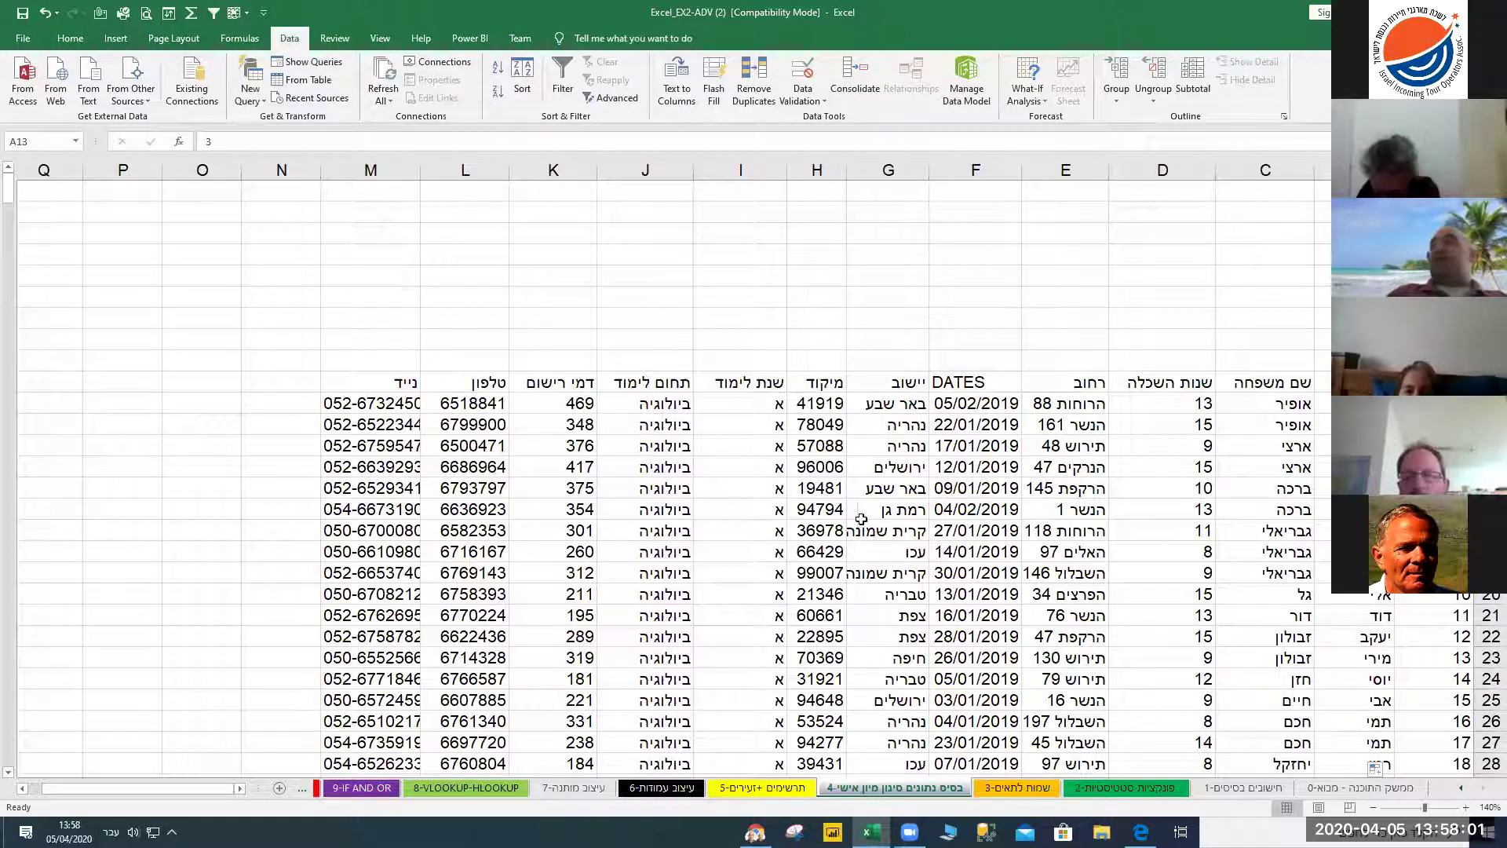
Turn on filtering and show only the באר שבע rows in the יישוב column, then clear that filter
{"action": "left_click", "coordinate": [905, 514]}
{"action": "left_click", "coordinate": [563, 72]}
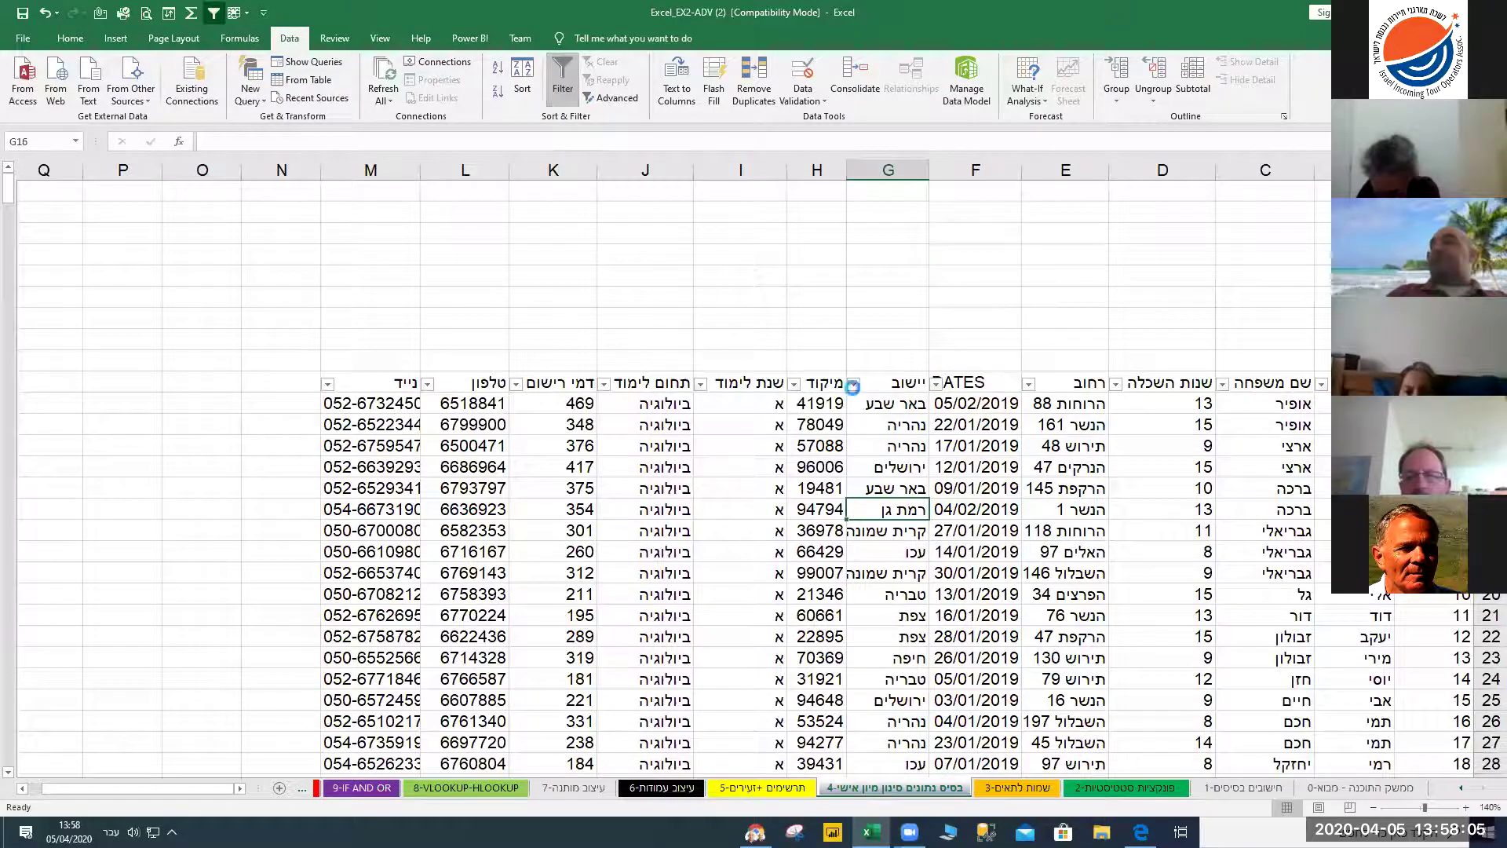
{"action": "left_click", "coordinate": [853, 385]}
{"action": "left_click", "coordinate": [895, 537]}
{"action": "left_click", "coordinate": [895, 551]}
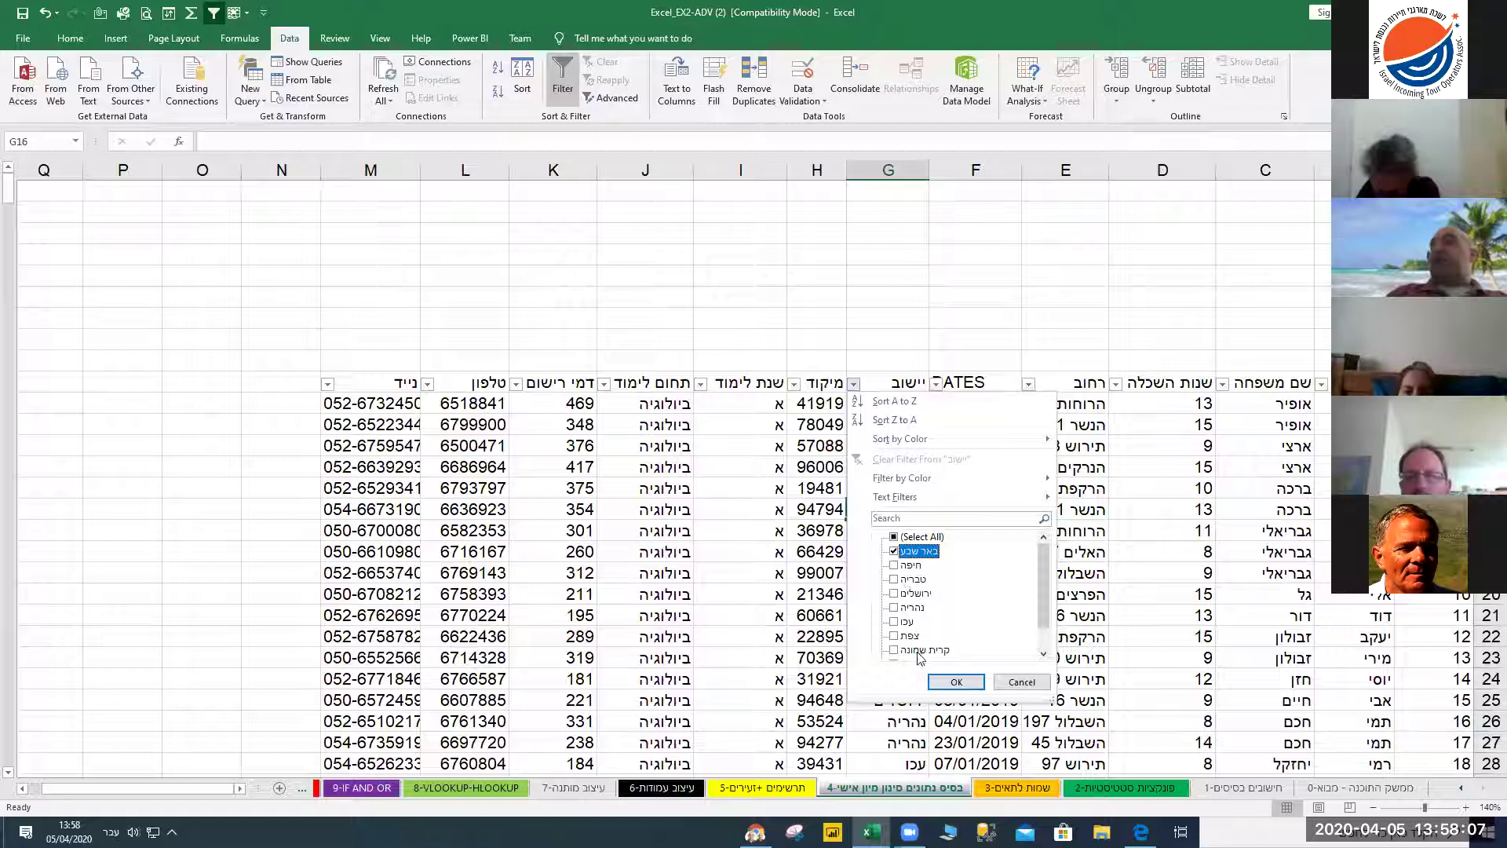
{"action": "left_click", "coordinate": [956, 682]}
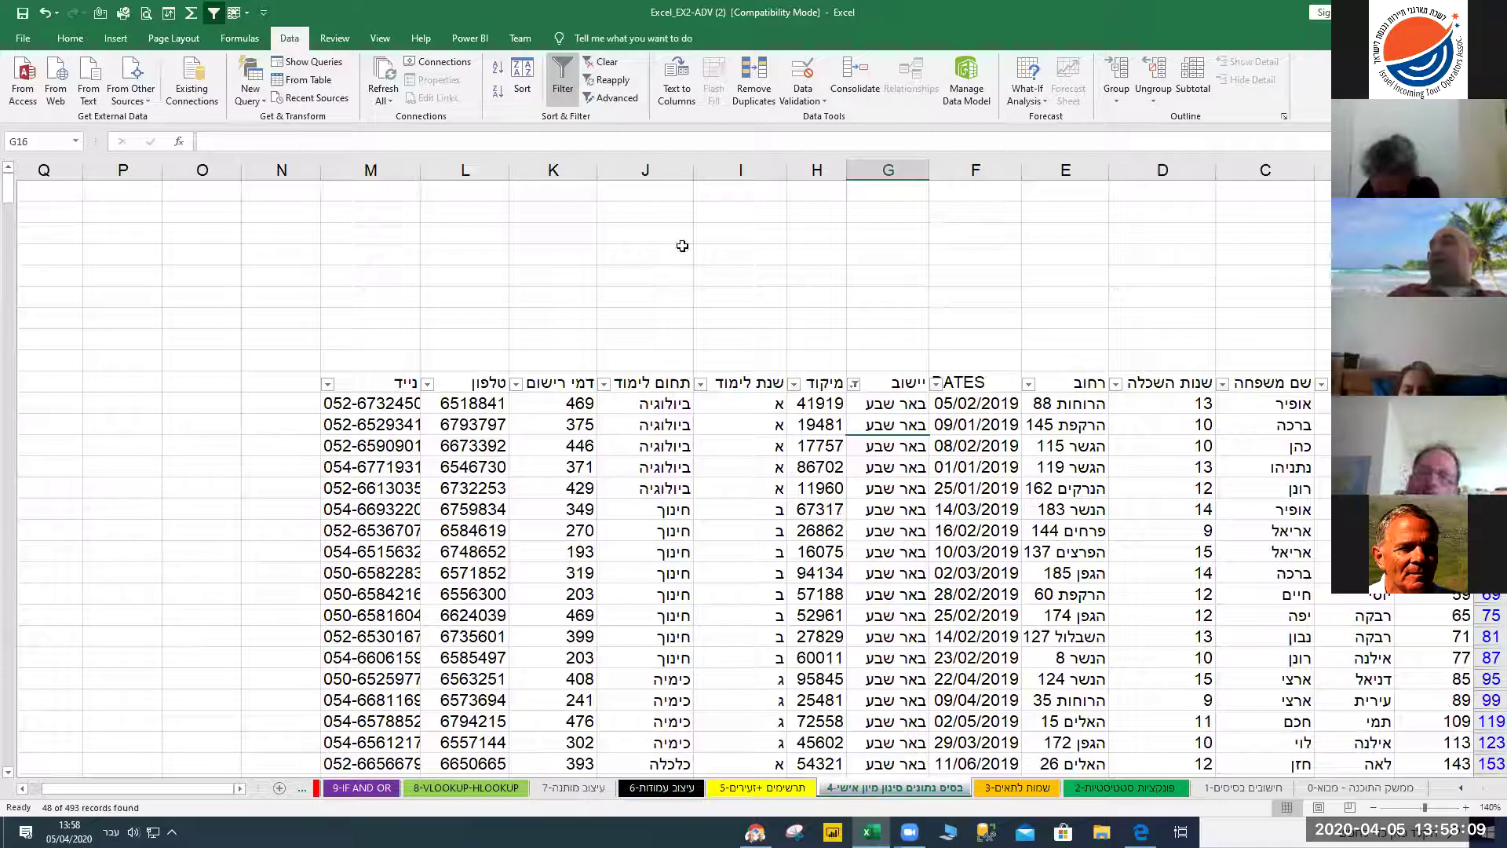
{"action": "left_click", "coordinate": [601, 63]}
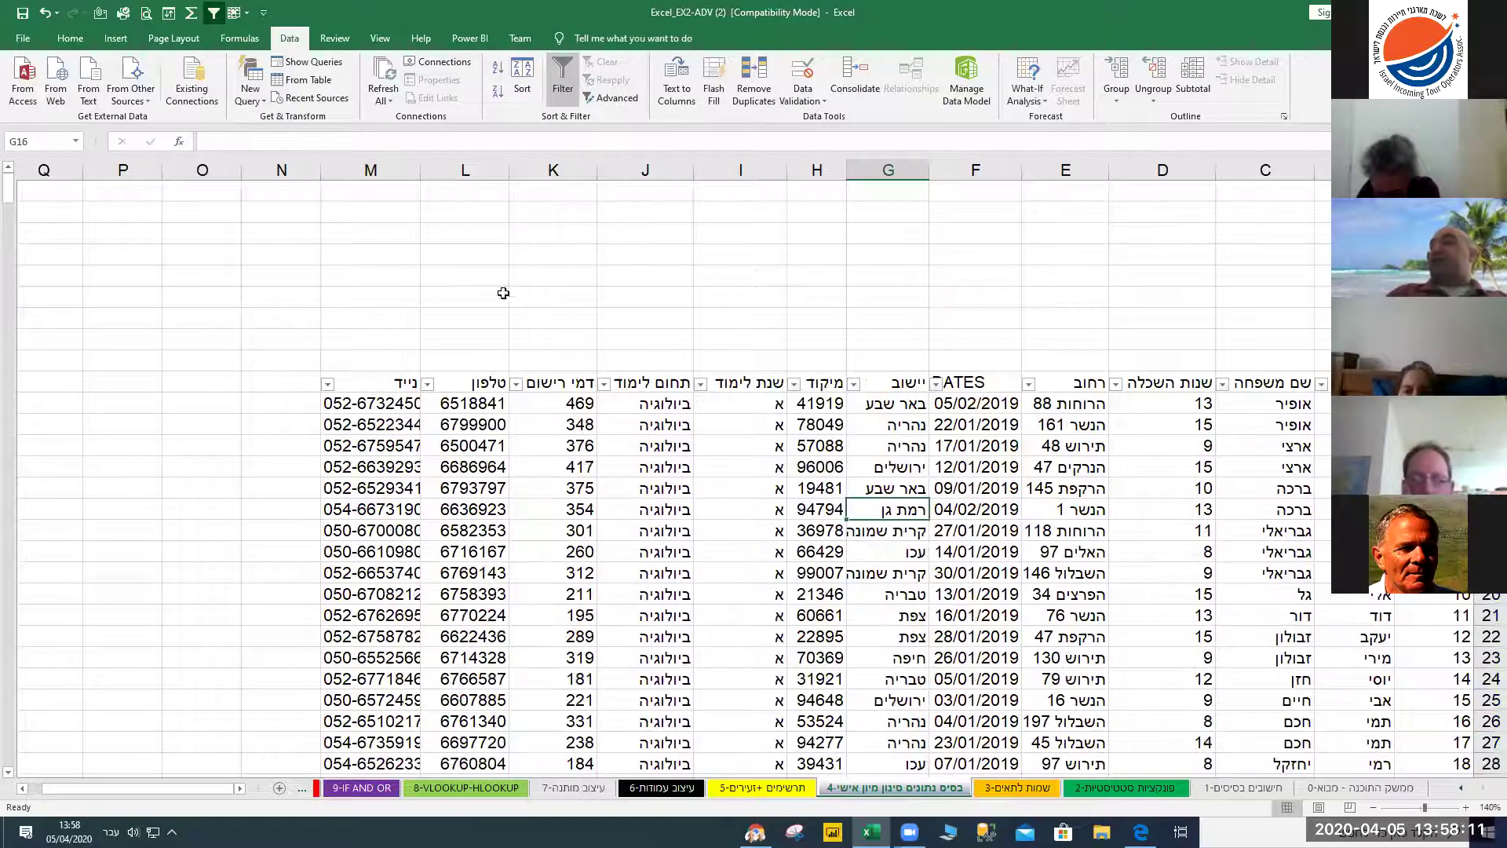
Custom sort the list by שנות השכלה from smallest to largest, then by תחום לימוד from A to Z
{"action": "left_click", "coordinate": [522, 75]}
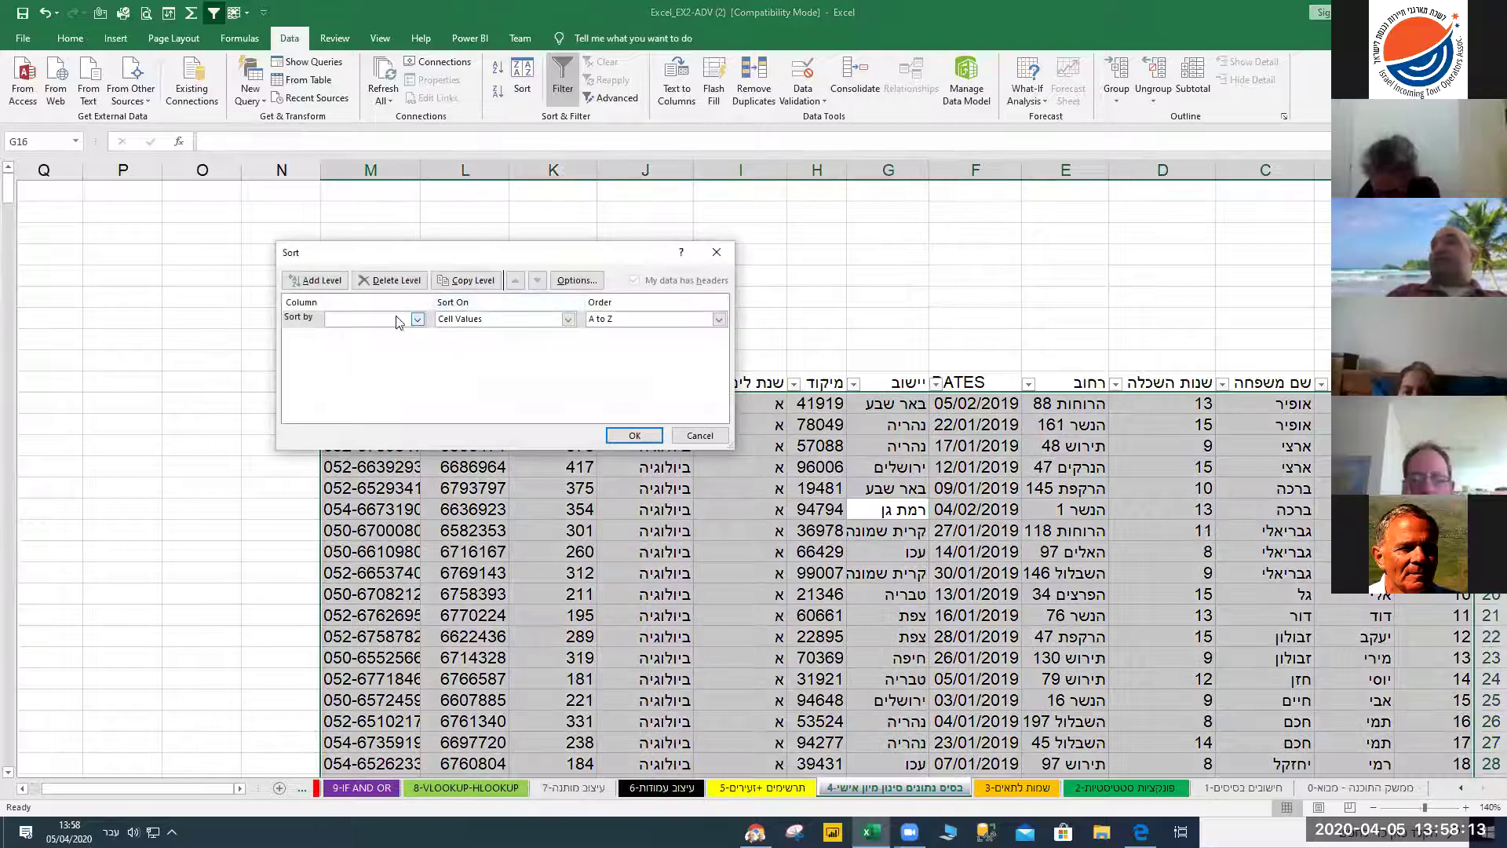
{"action": "left_click", "coordinate": [417, 319]}
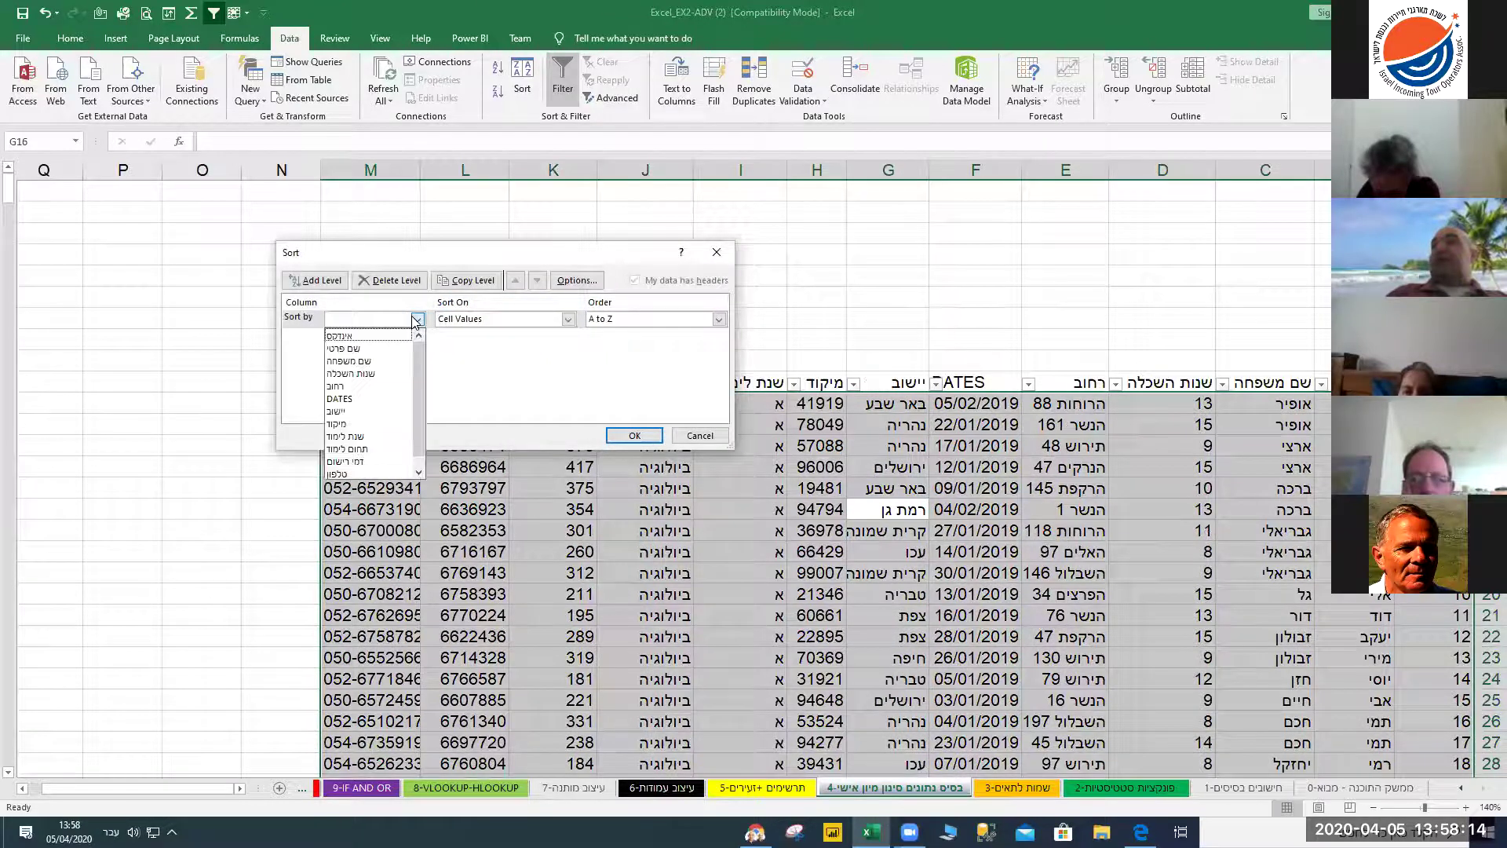
{"action": "left_click", "coordinate": [372, 373]}
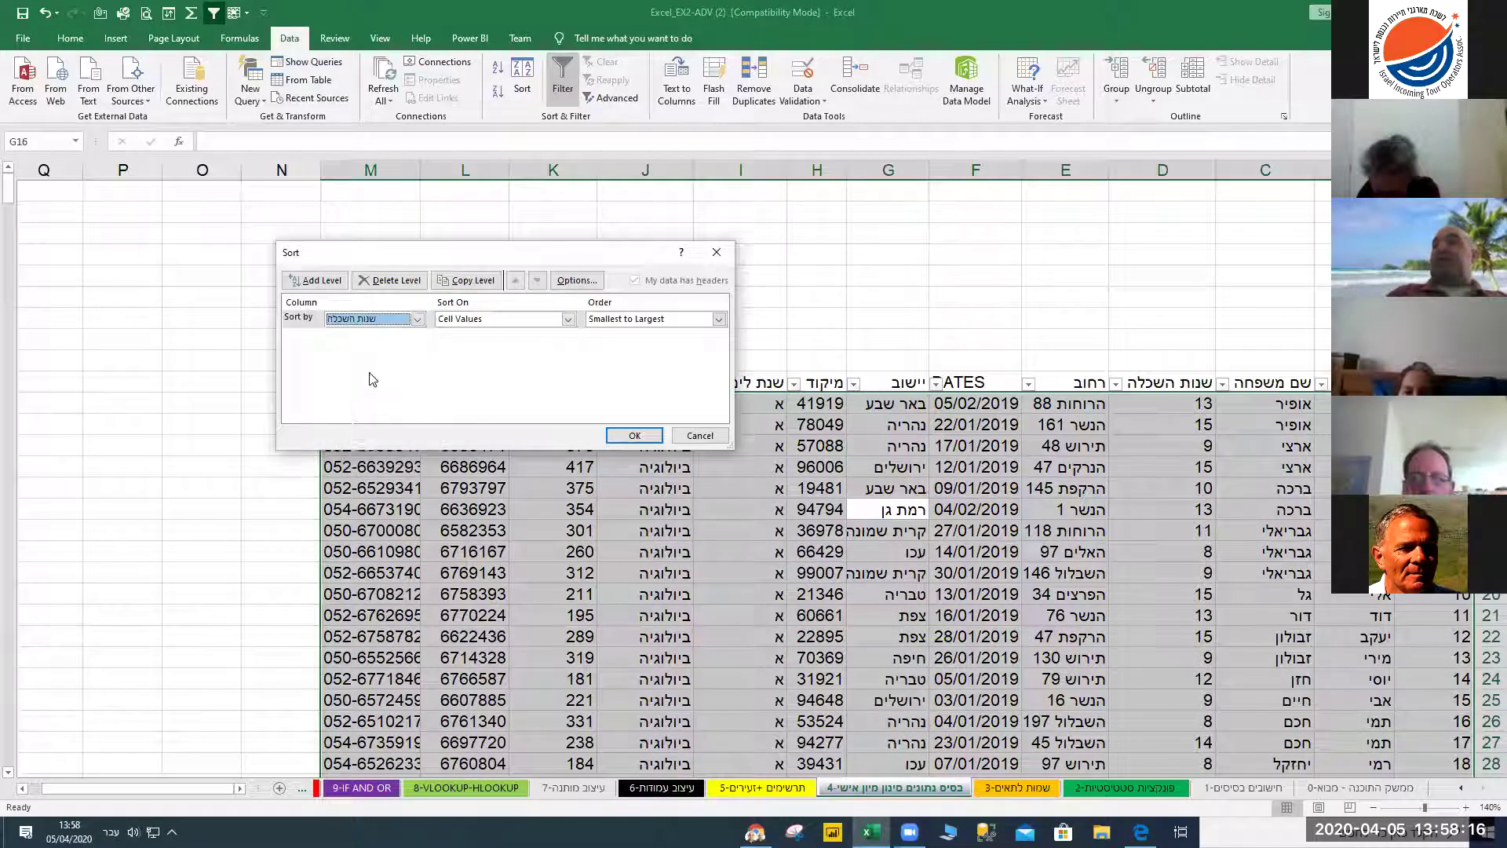
{"action": "left_click", "coordinate": [321, 281]}
{"action": "left_click", "coordinate": [417, 337]}
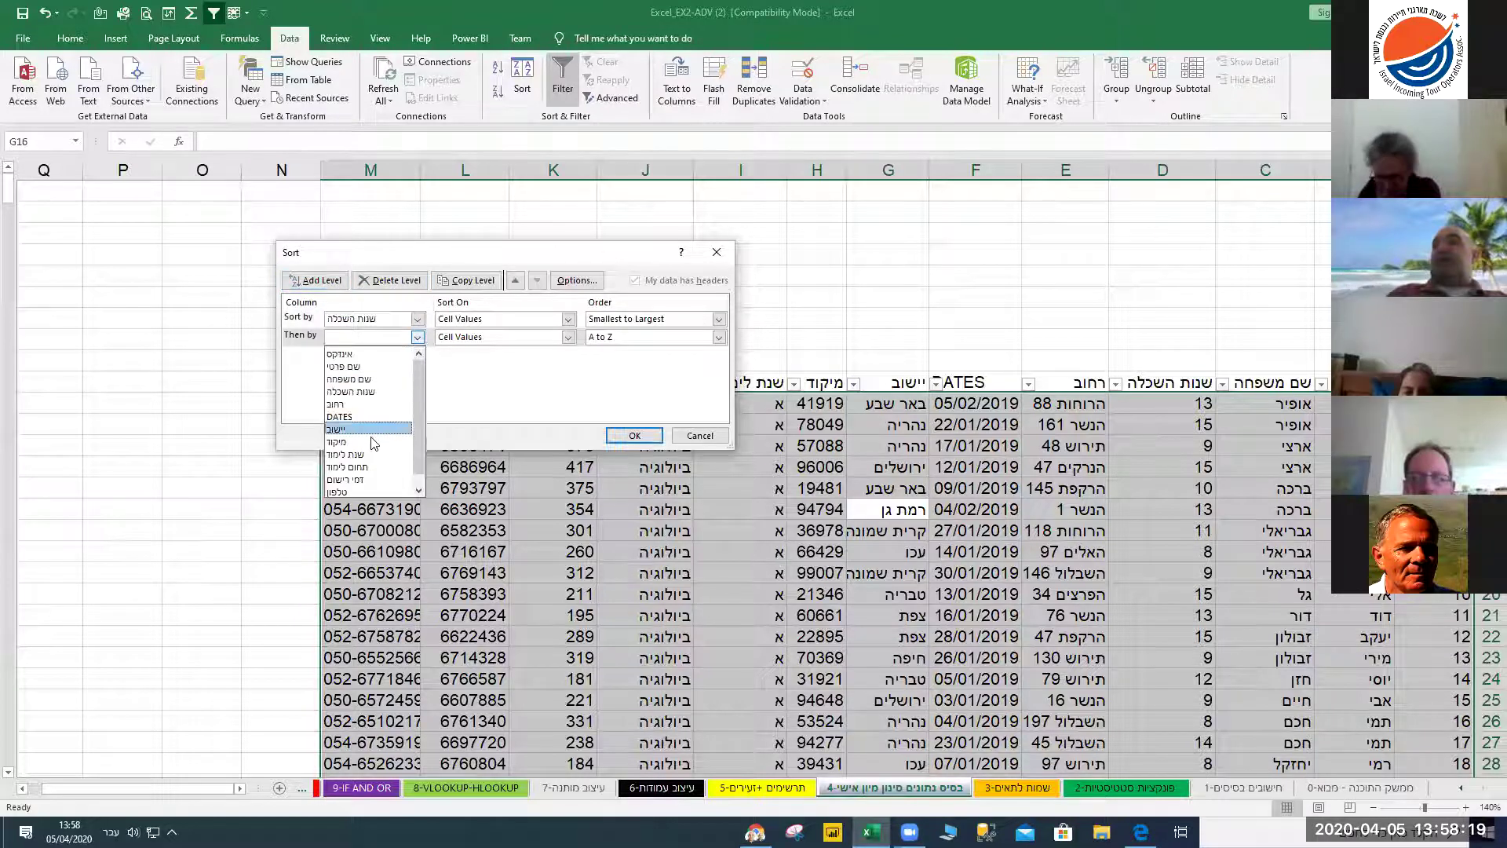
{"action": "left_click", "coordinate": [347, 466]}
{"action": "left_click", "coordinate": [633, 435]}
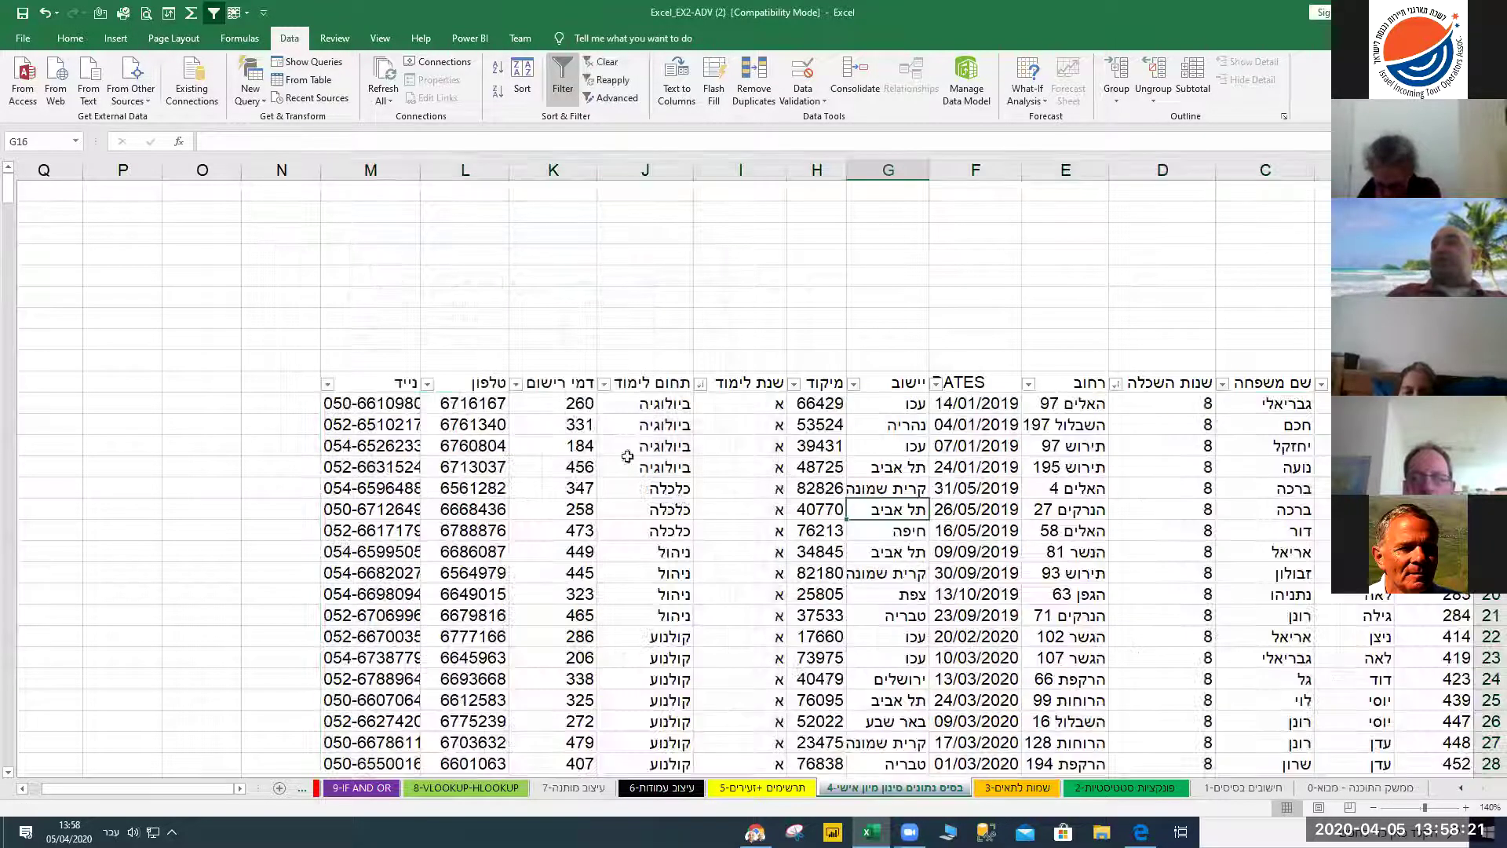
Restore the original row order by sorting the אינדקס column from smallest to largest
{"action": "scroll", "coordinate": [1010, 540], "scroll_direction": "down", "scroll_amount": 4}
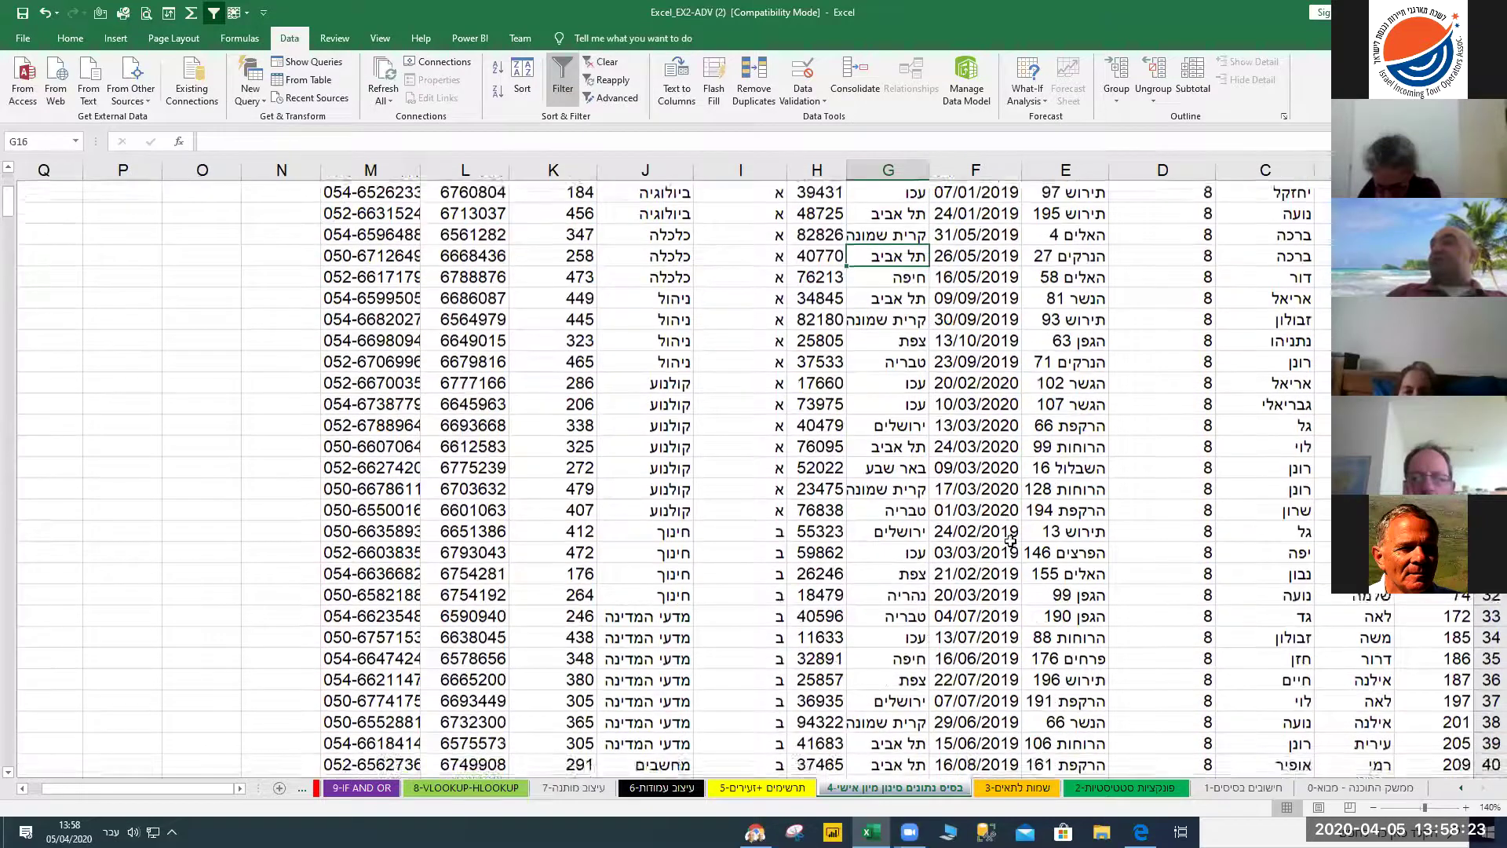
{"action": "scroll", "coordinate": [1010, 540], "scroll_direction": "up", "scroll_amount": 3}
{"action": "left_click", "coordinate": [1445, 488]}
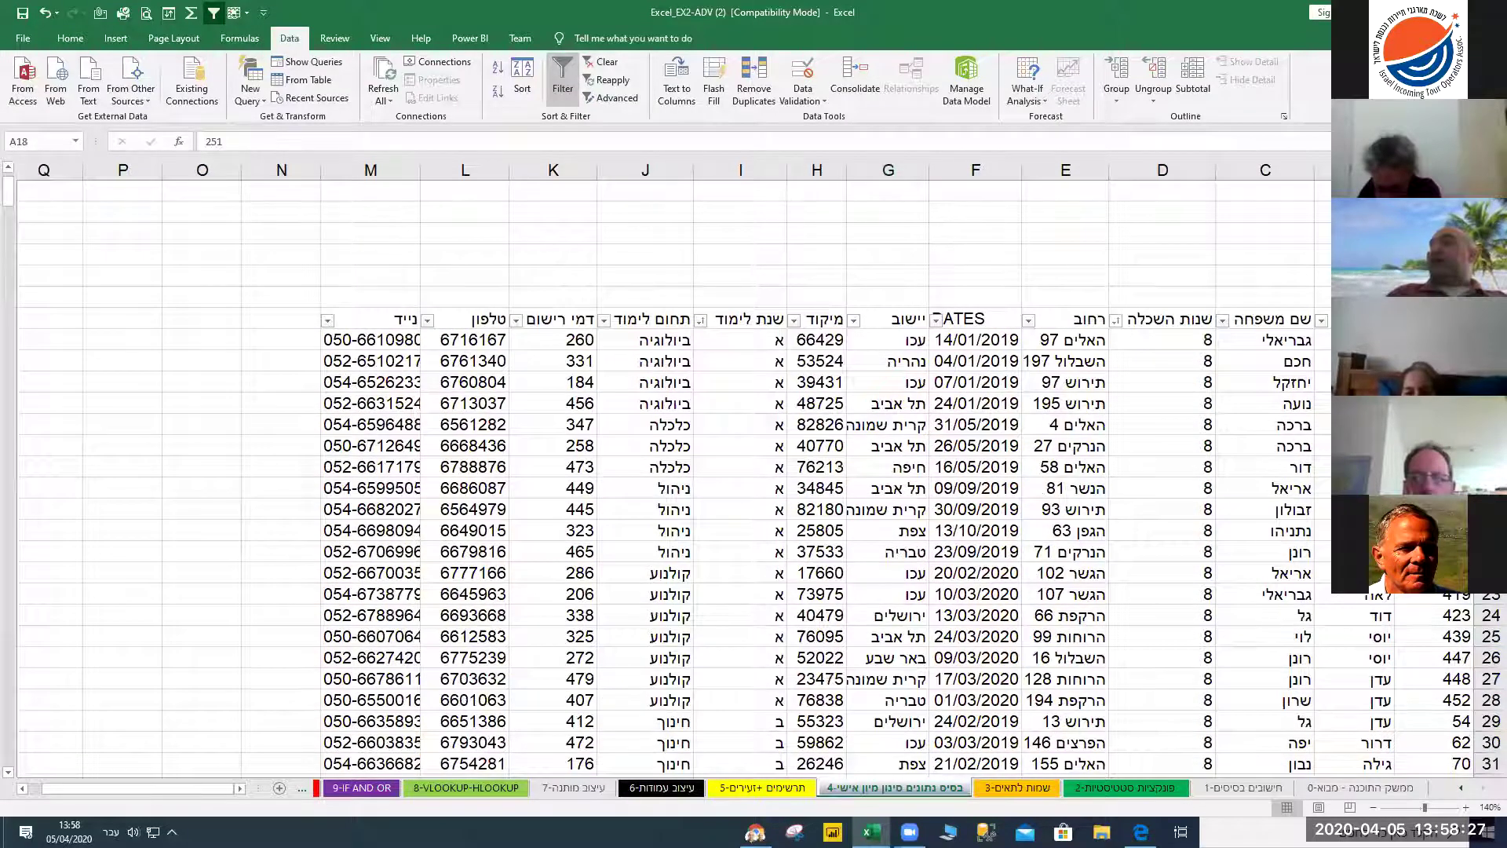
{"action": "left_click", "coordinate": [1322, 320]}
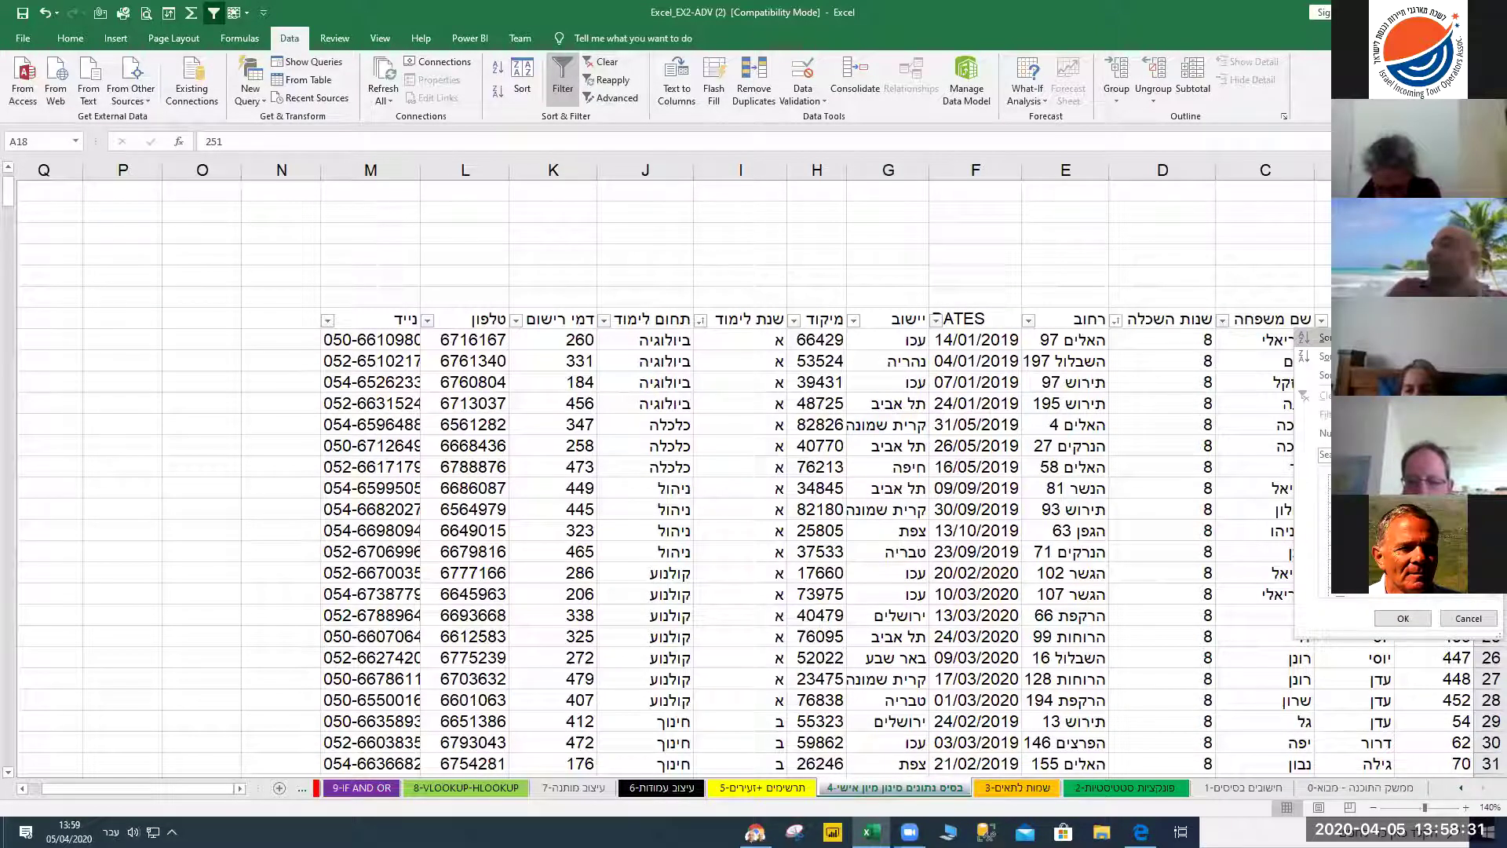
{"action": "left_click", "coordinate": [1325, 337]}
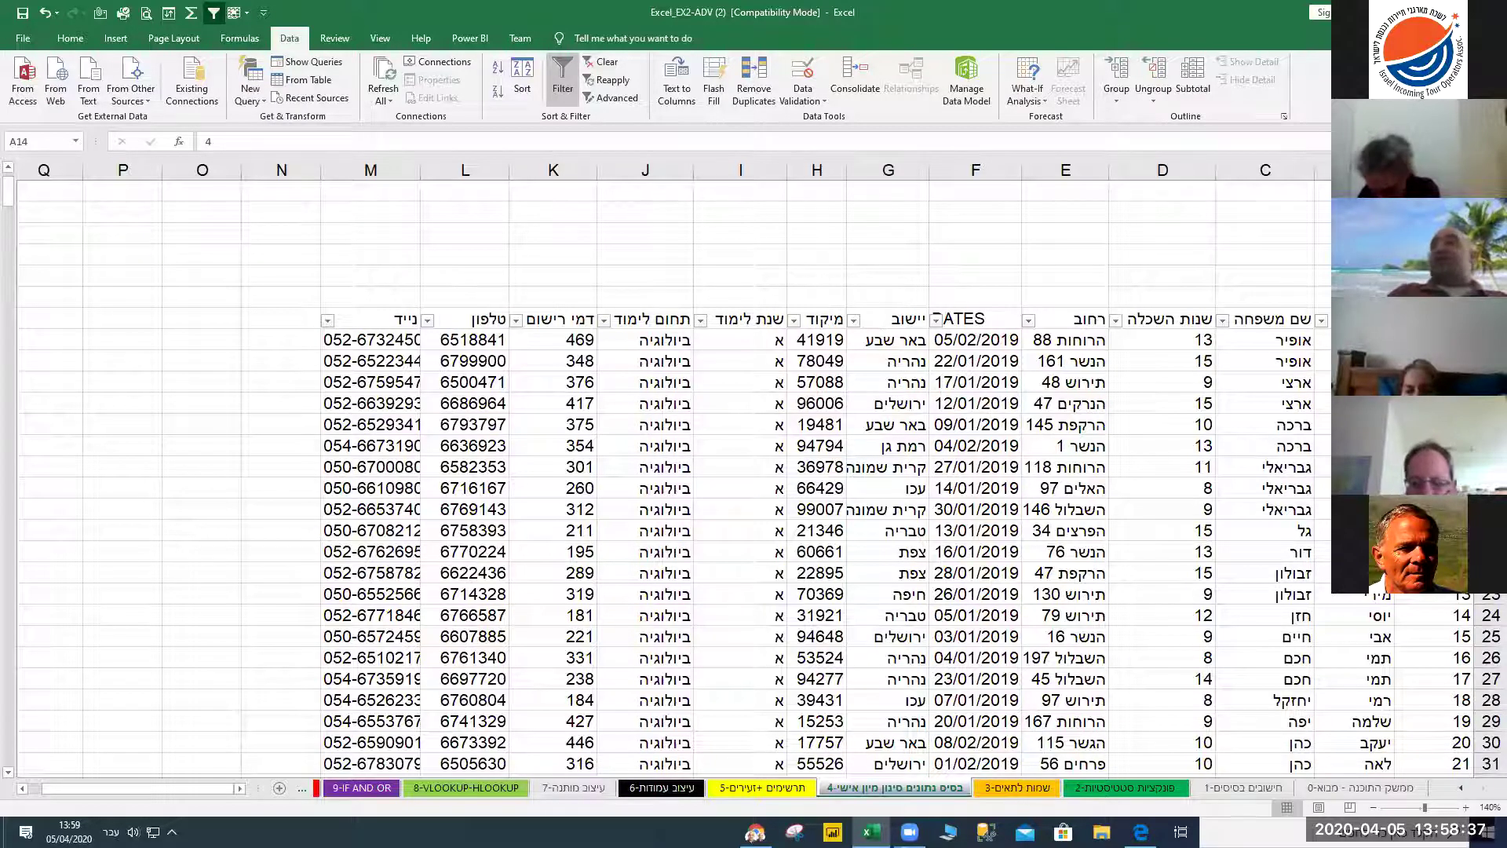
Filter the יישוב column to show only באר שבע
{"action": "left_click", "coordinate": [853, 320]}
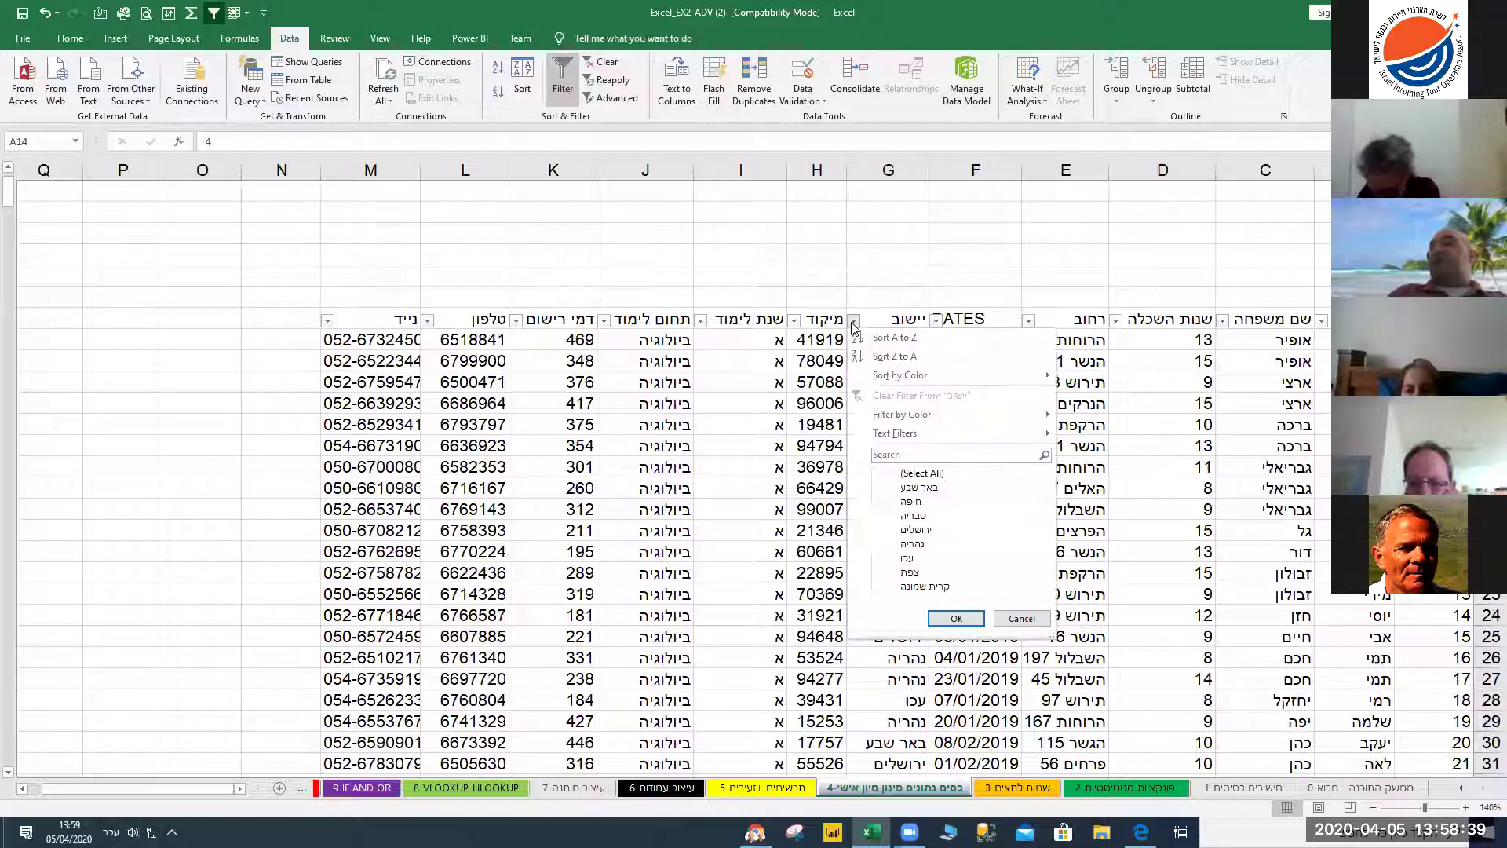
{"action": "left_click", "coordinate": [894, 474]}
{"action": "left_click", "coordinate": [894, 474]}
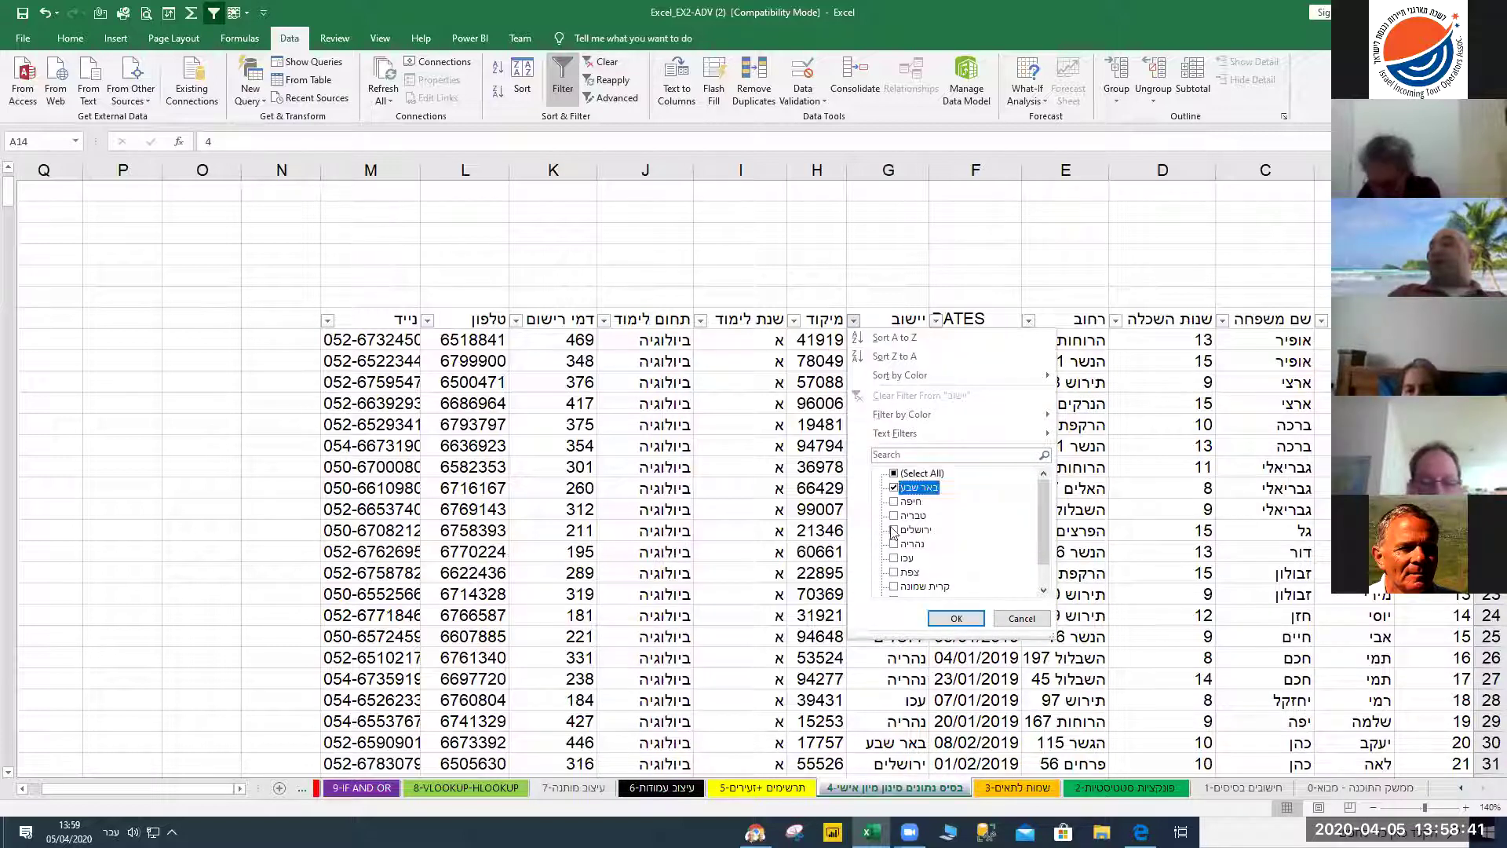
{"action": "left_click", "coordinate": [957, 618]}
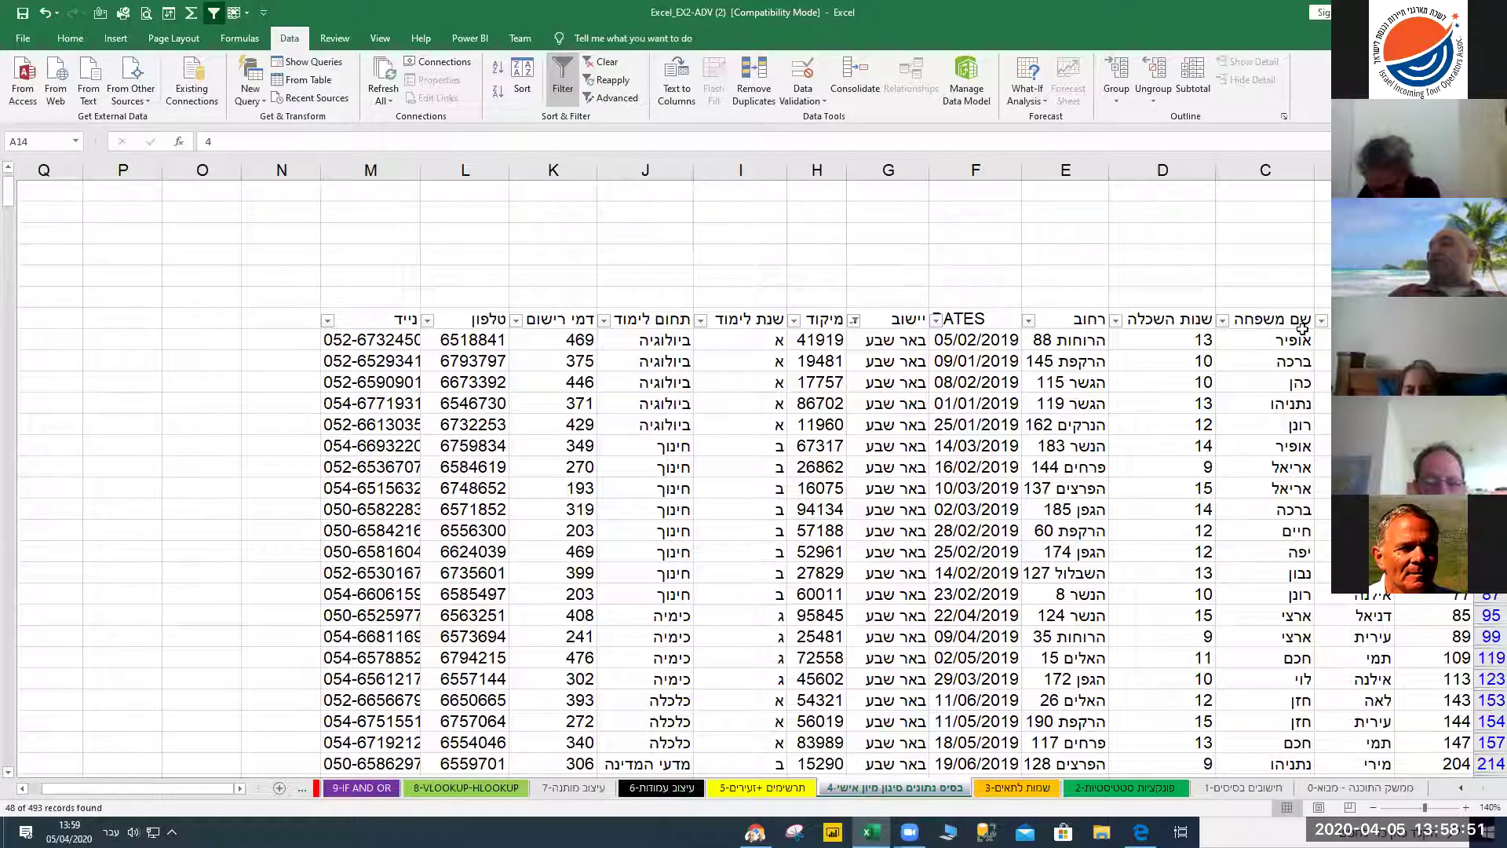
Sort the filtered rows by שנות השכלה from smallest to largest, and clear the יישוב filter
{"action": "left_click", "coordinate": [1116, 322]}
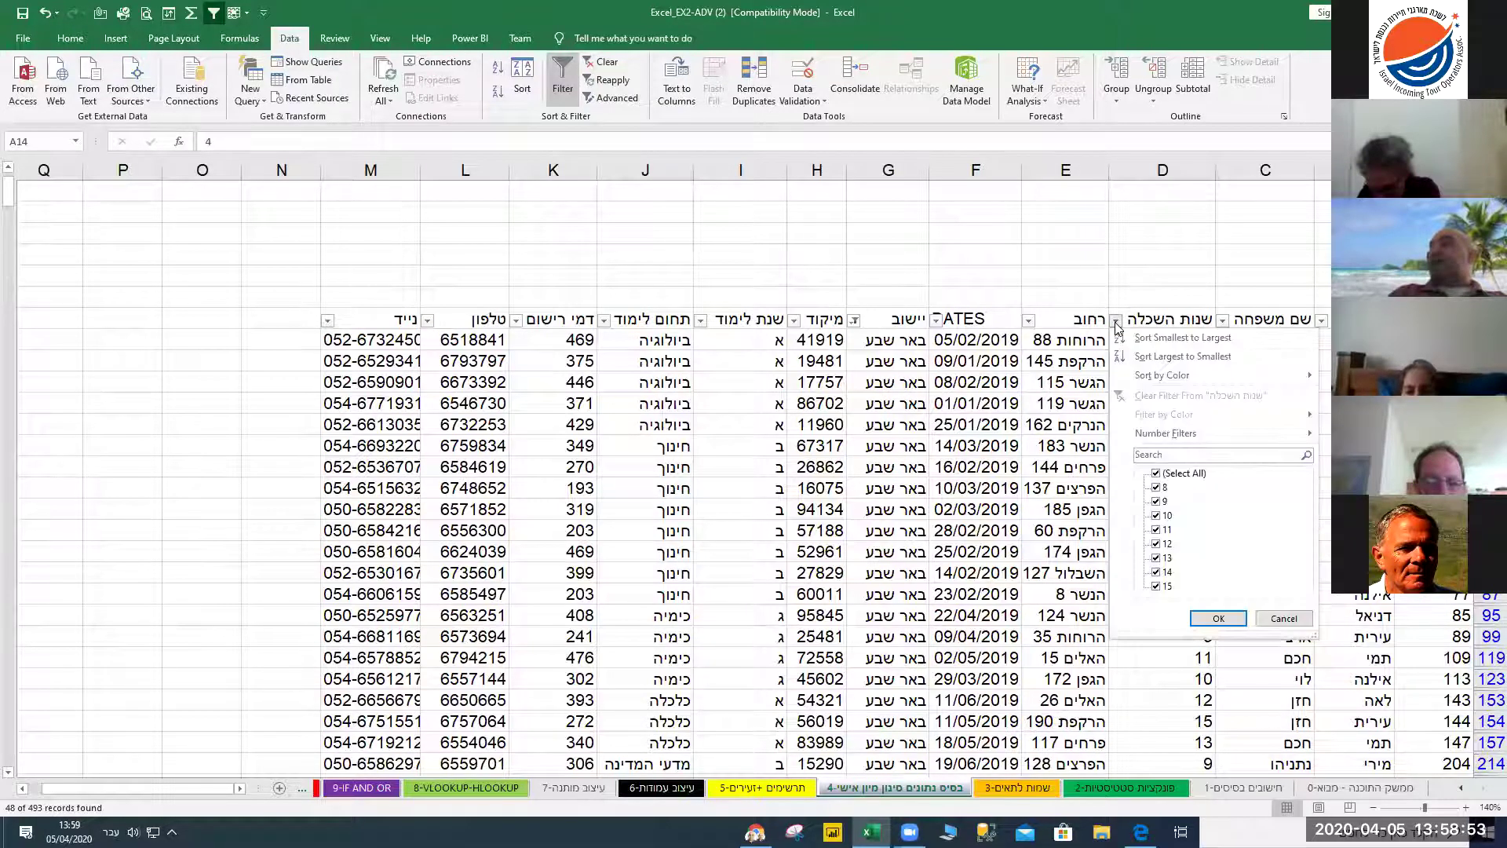
{"action": "left_click", "coordinate": [1154, 339]}
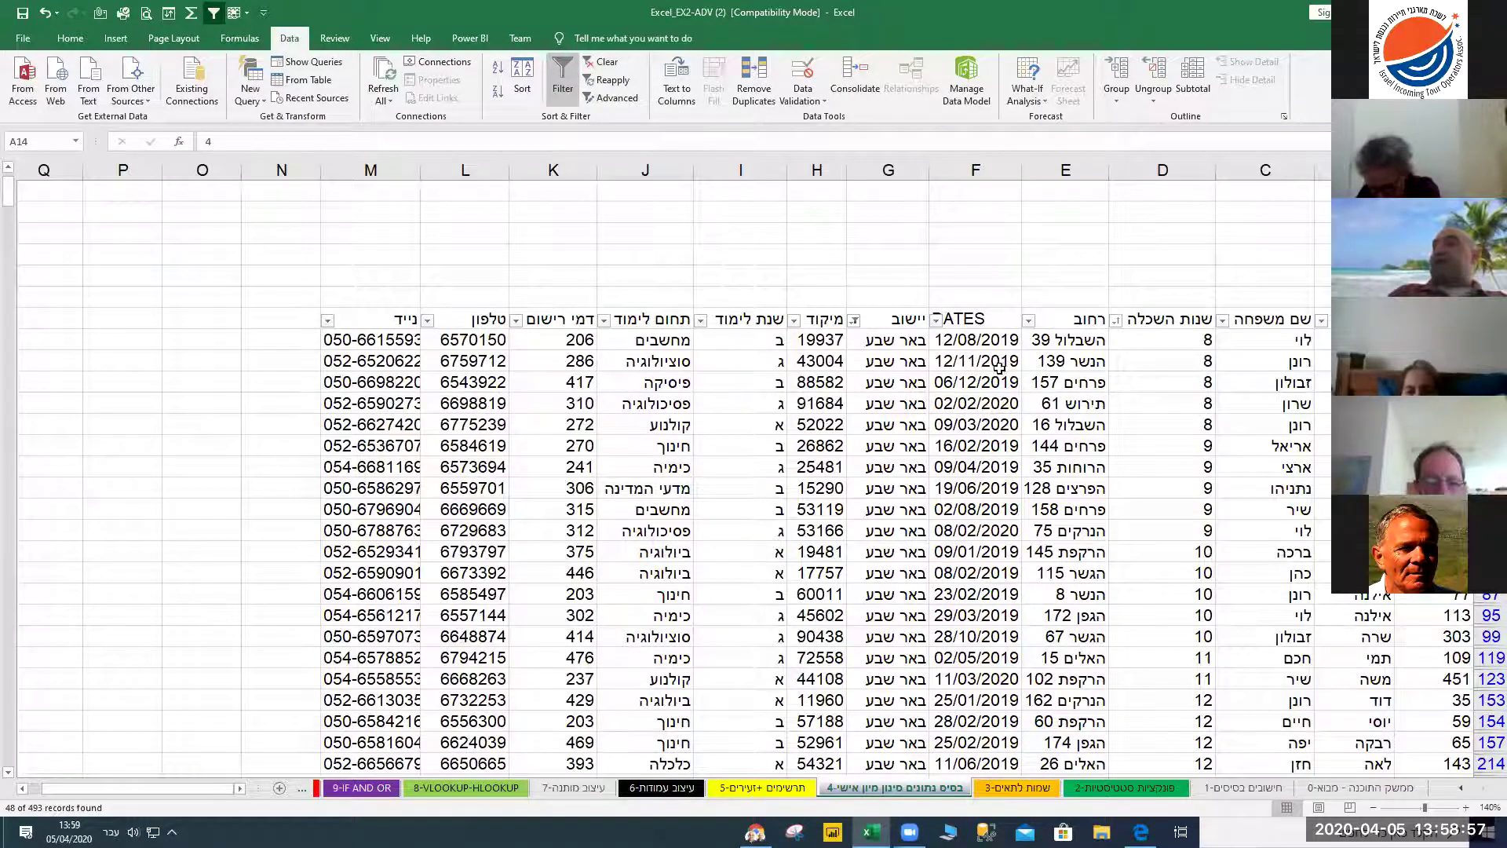
{"action": "left_click", "coordinate": [959, 463]}
{"action": "left_click", "coordinate": [607, 69]}
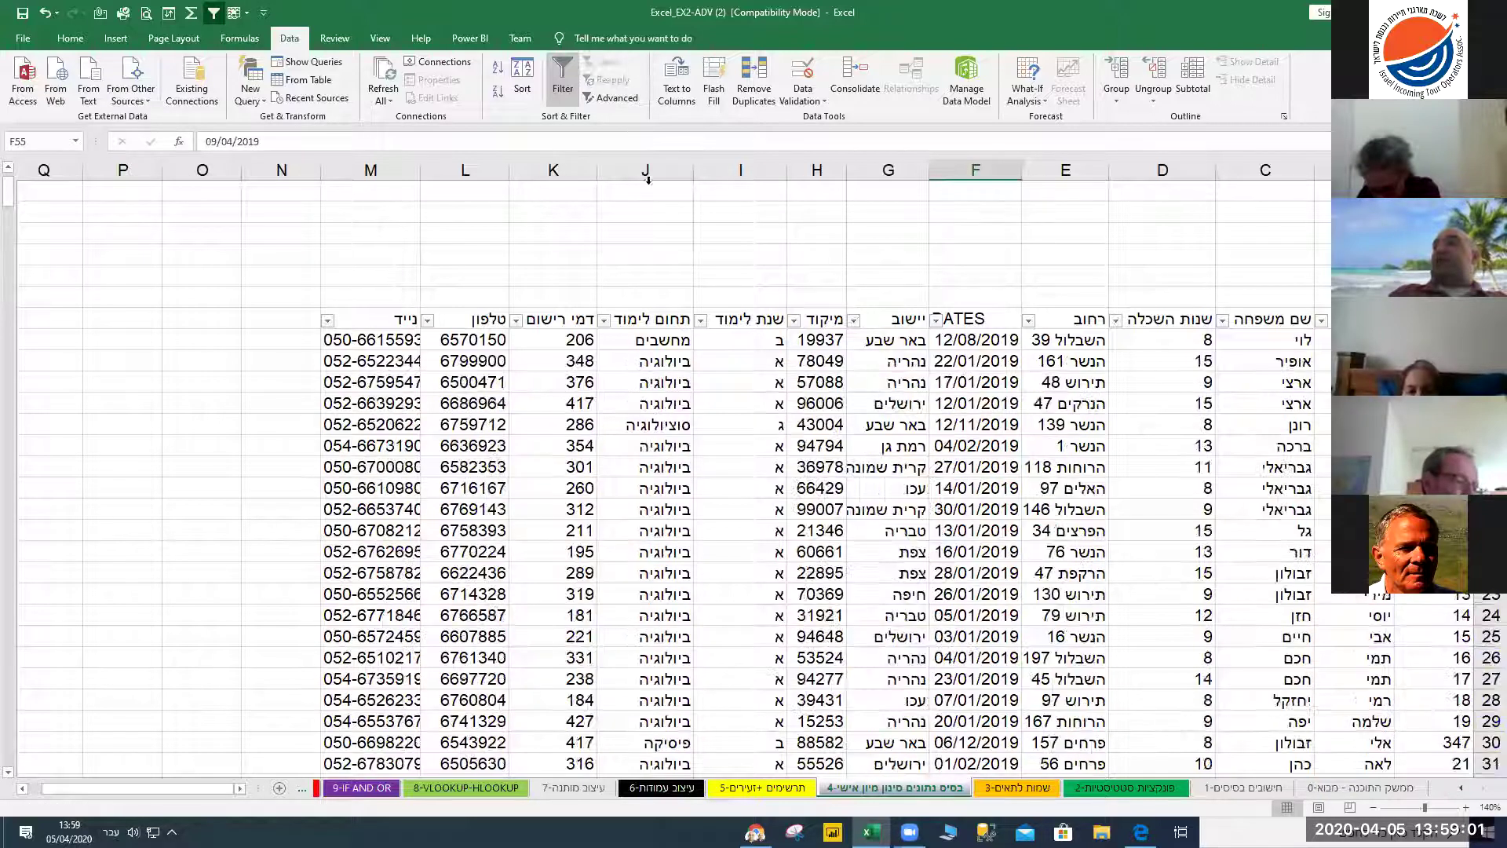
{"action": "left_click", "coordinate": [941, 469]}
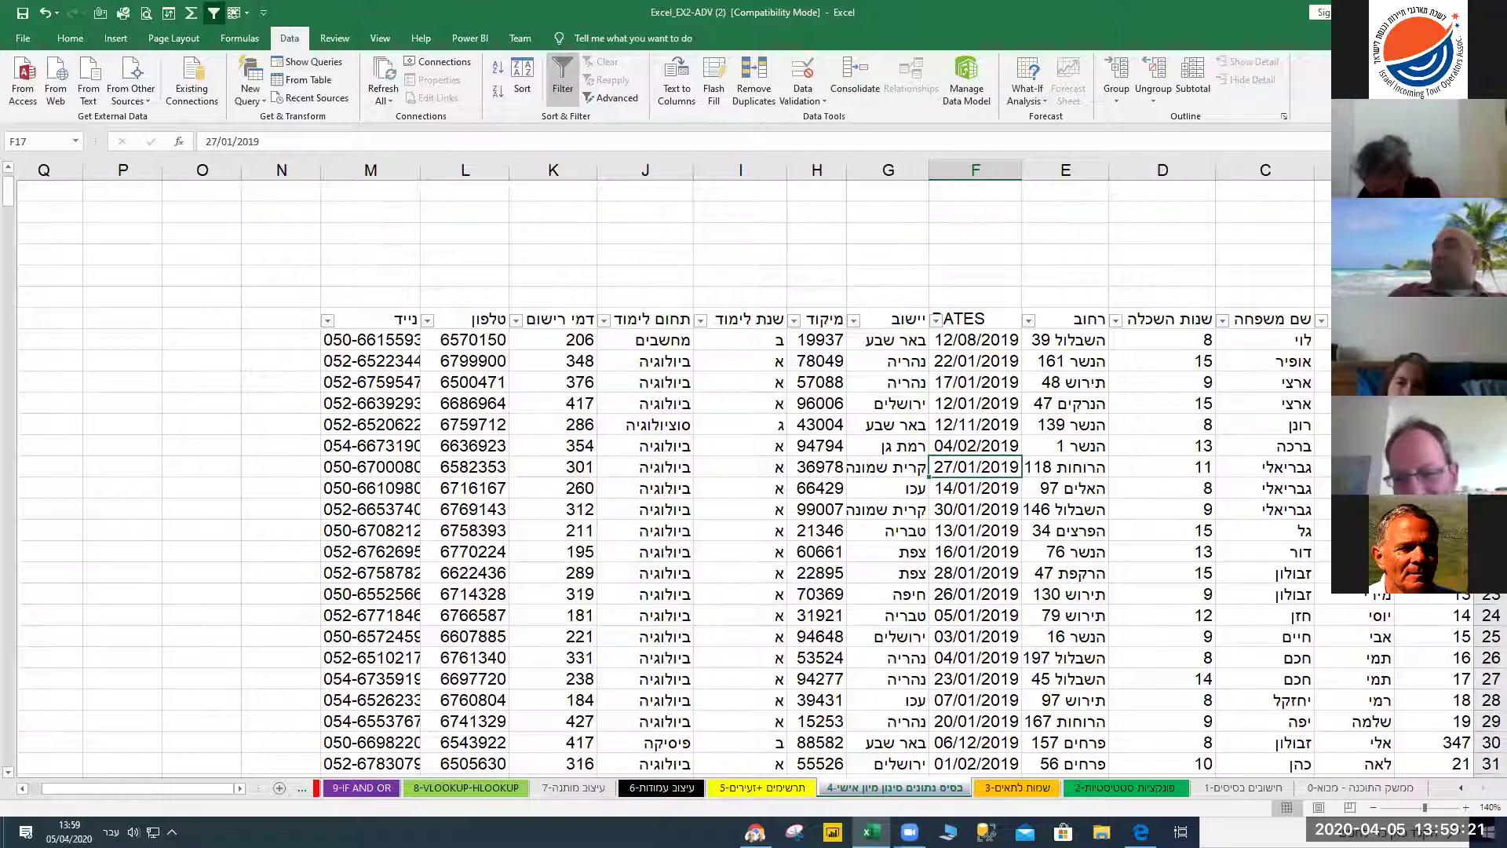
{"action": "left_click", "coordinate": [1287, 468]}
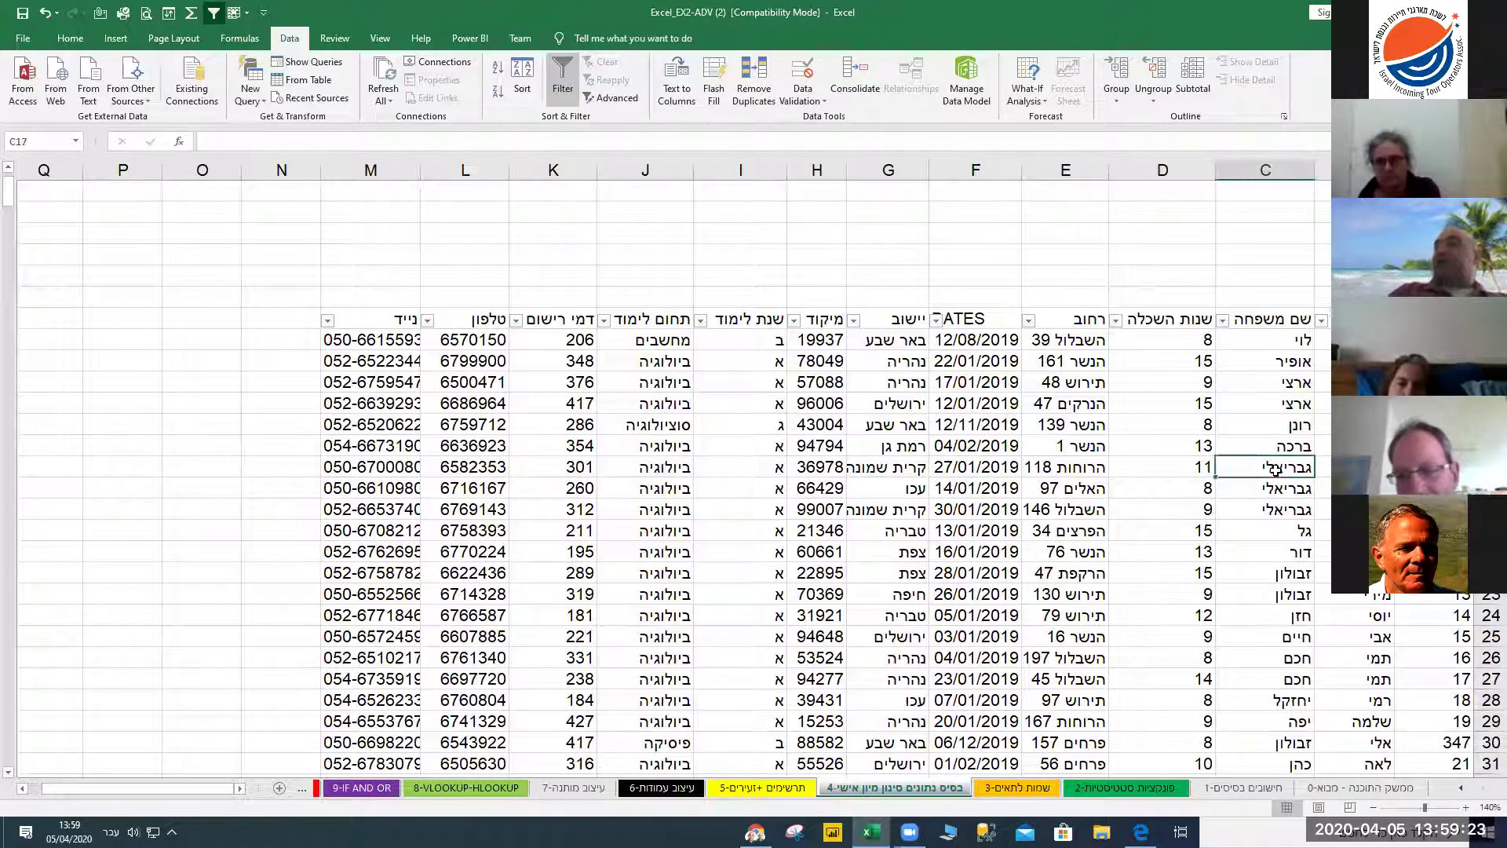
{"action": "left_click", "coordinate": [1325, 445]}
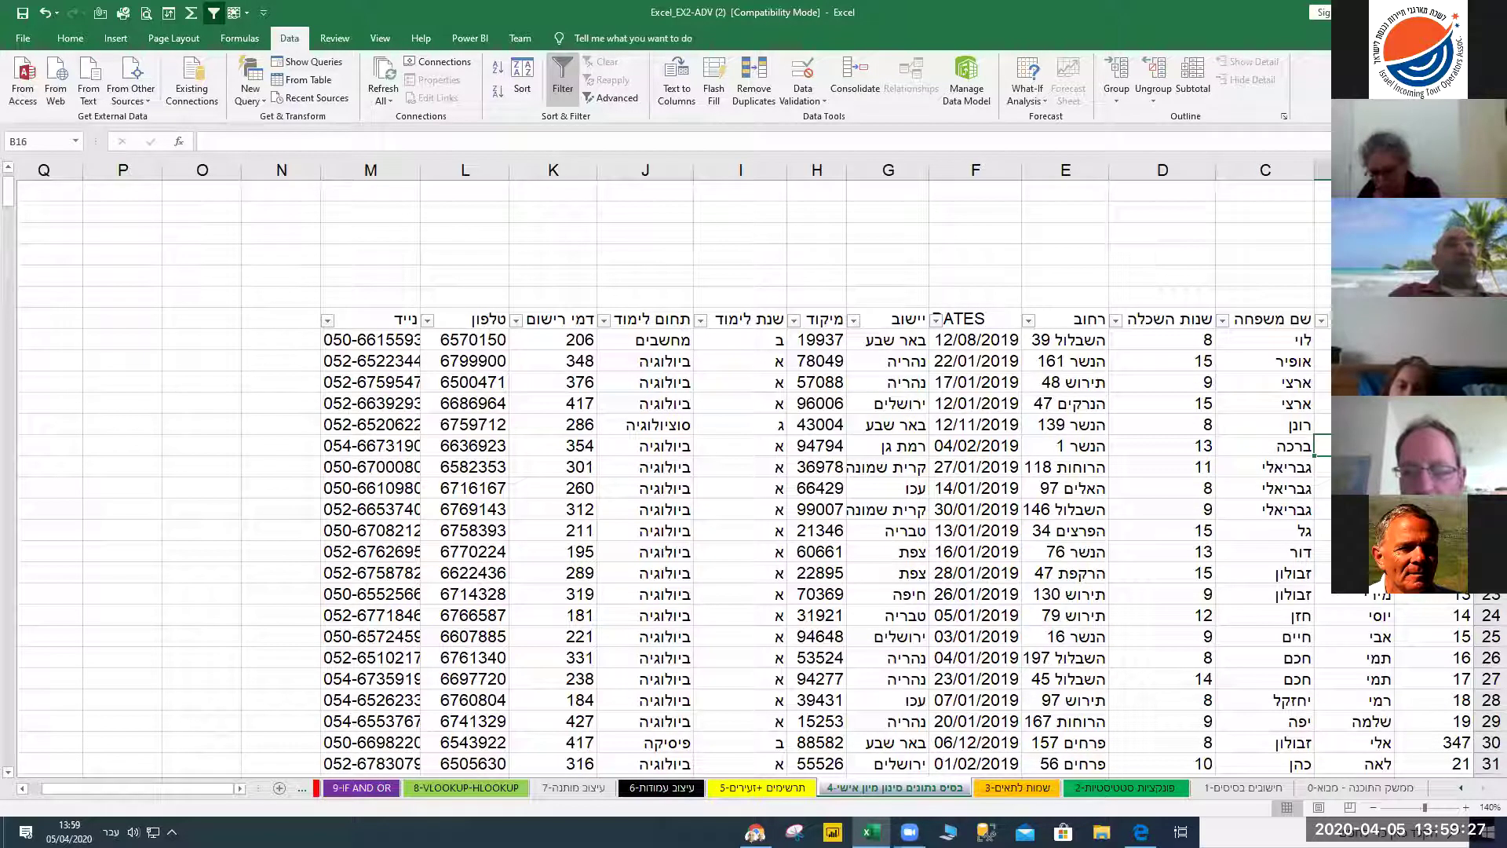
{"action": "left_click", "coordinate": [520, 78]}
{"action": "left_click", "coordinate": [695, 435]}
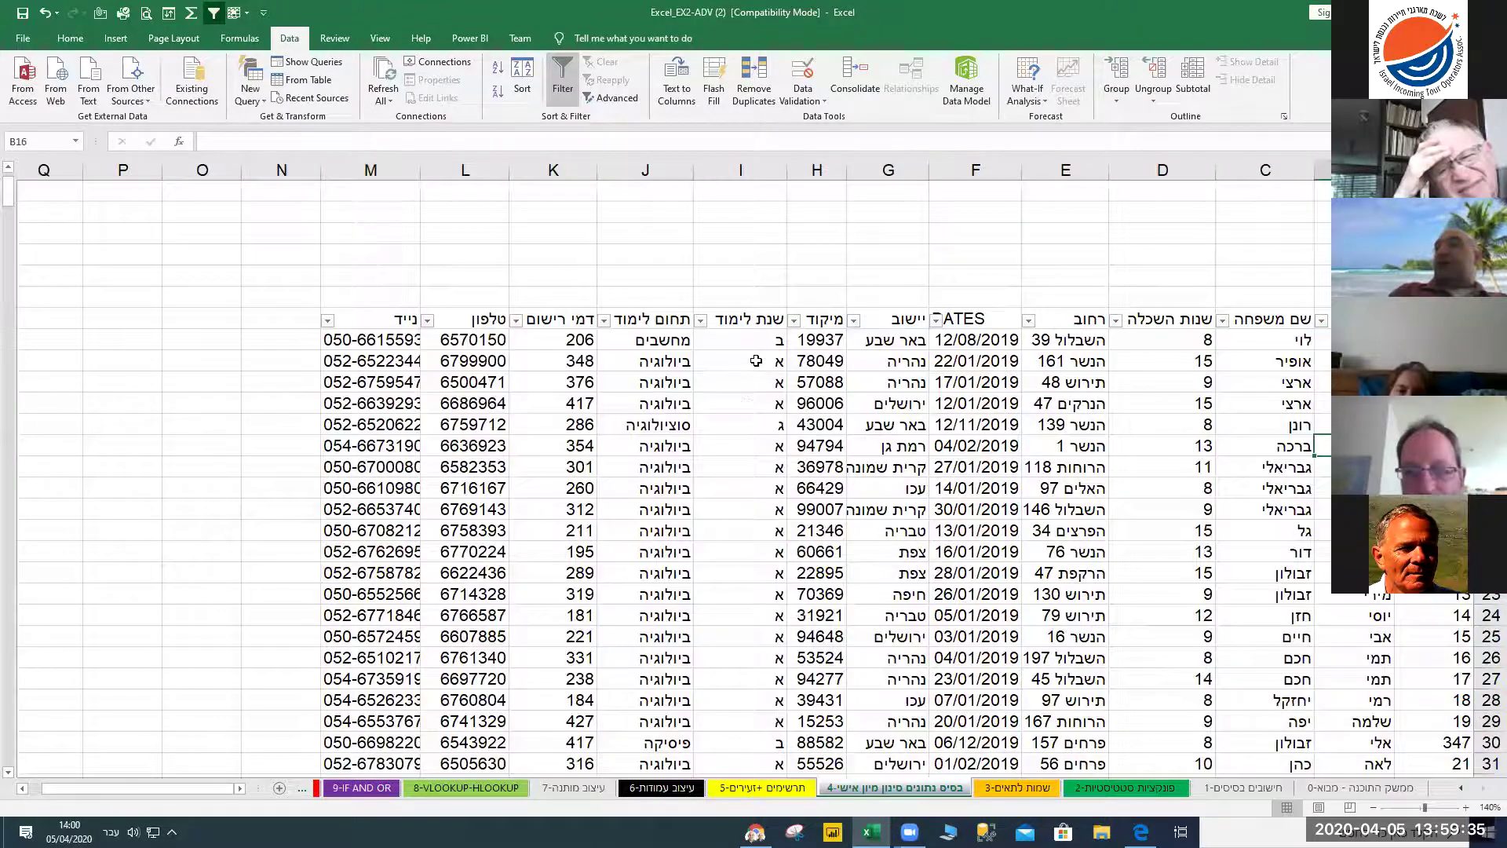
Turn off filtering and sort the list by Column G from A to Z, treating the data as having no headers
{"action": "left_click", "coordinate": [559, 72]}
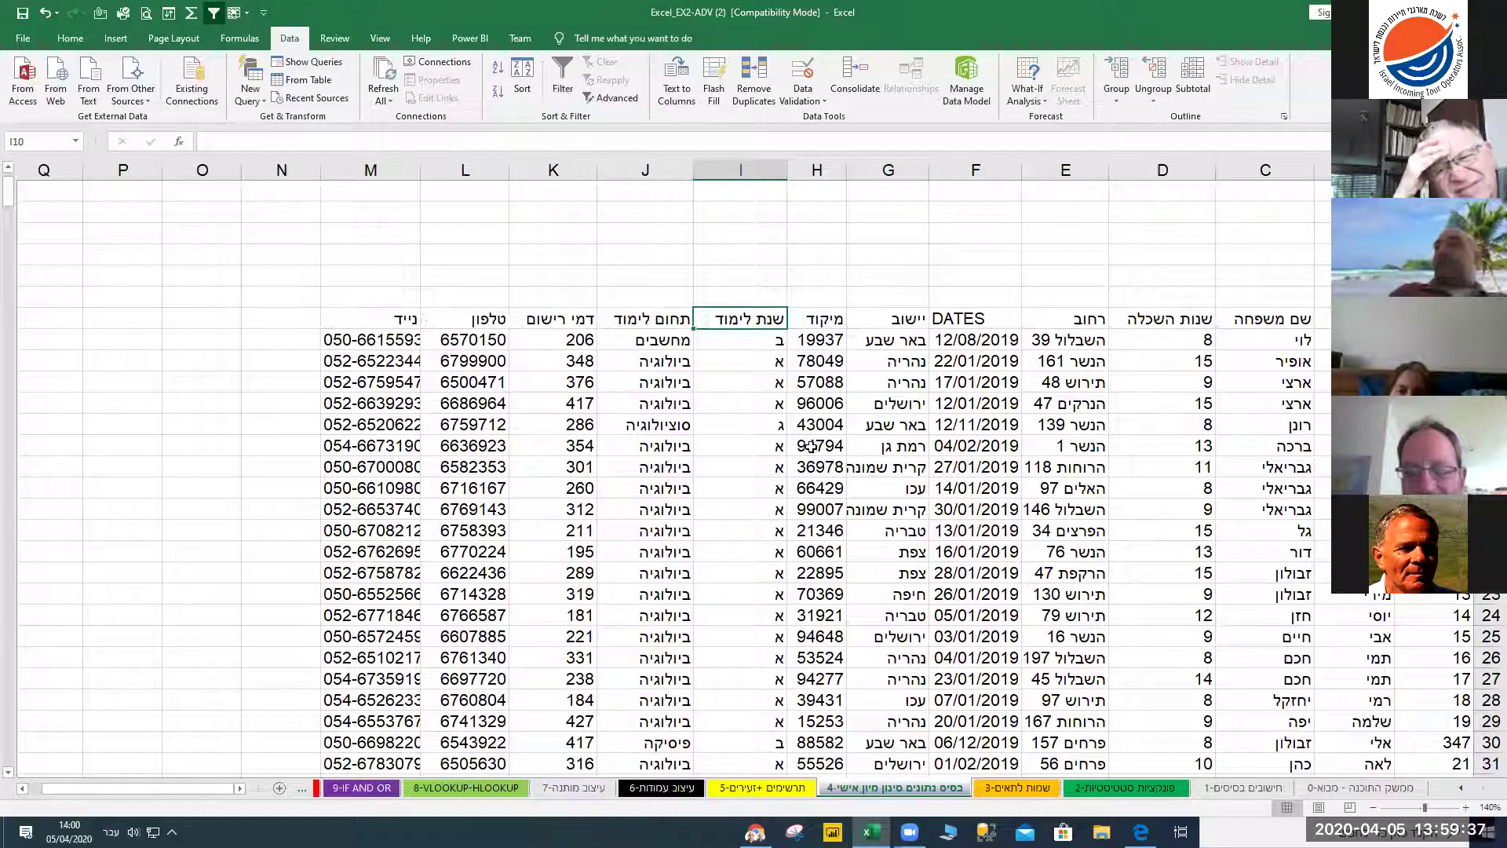
{"action": "left_click", "coordinate": [820, 447]}
{"action": "left_click", "coordinate": [514, 79]}
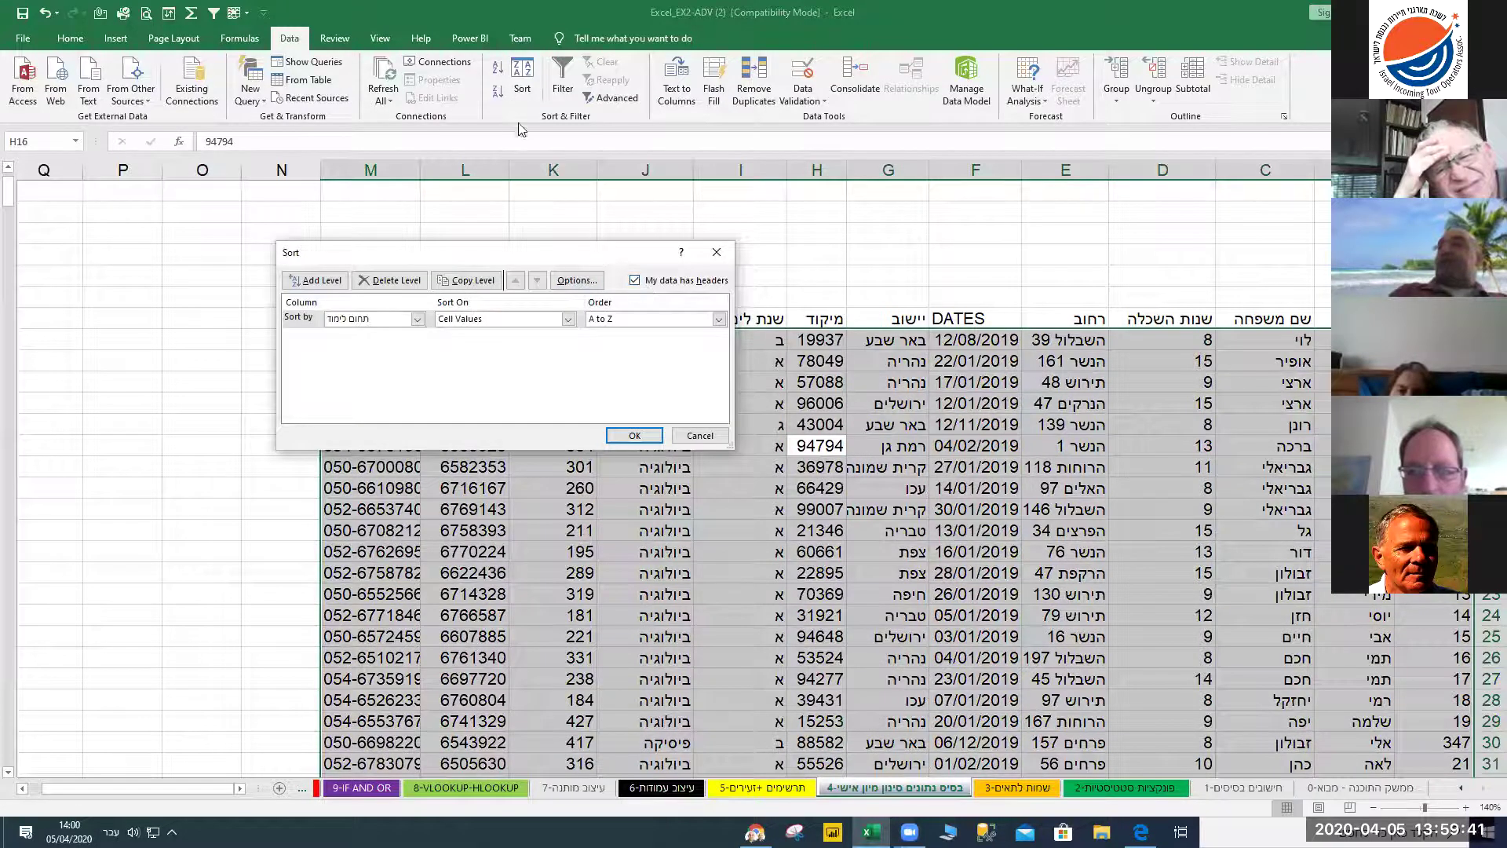
{"action": "left_click", "coordinate": [635, 287]}
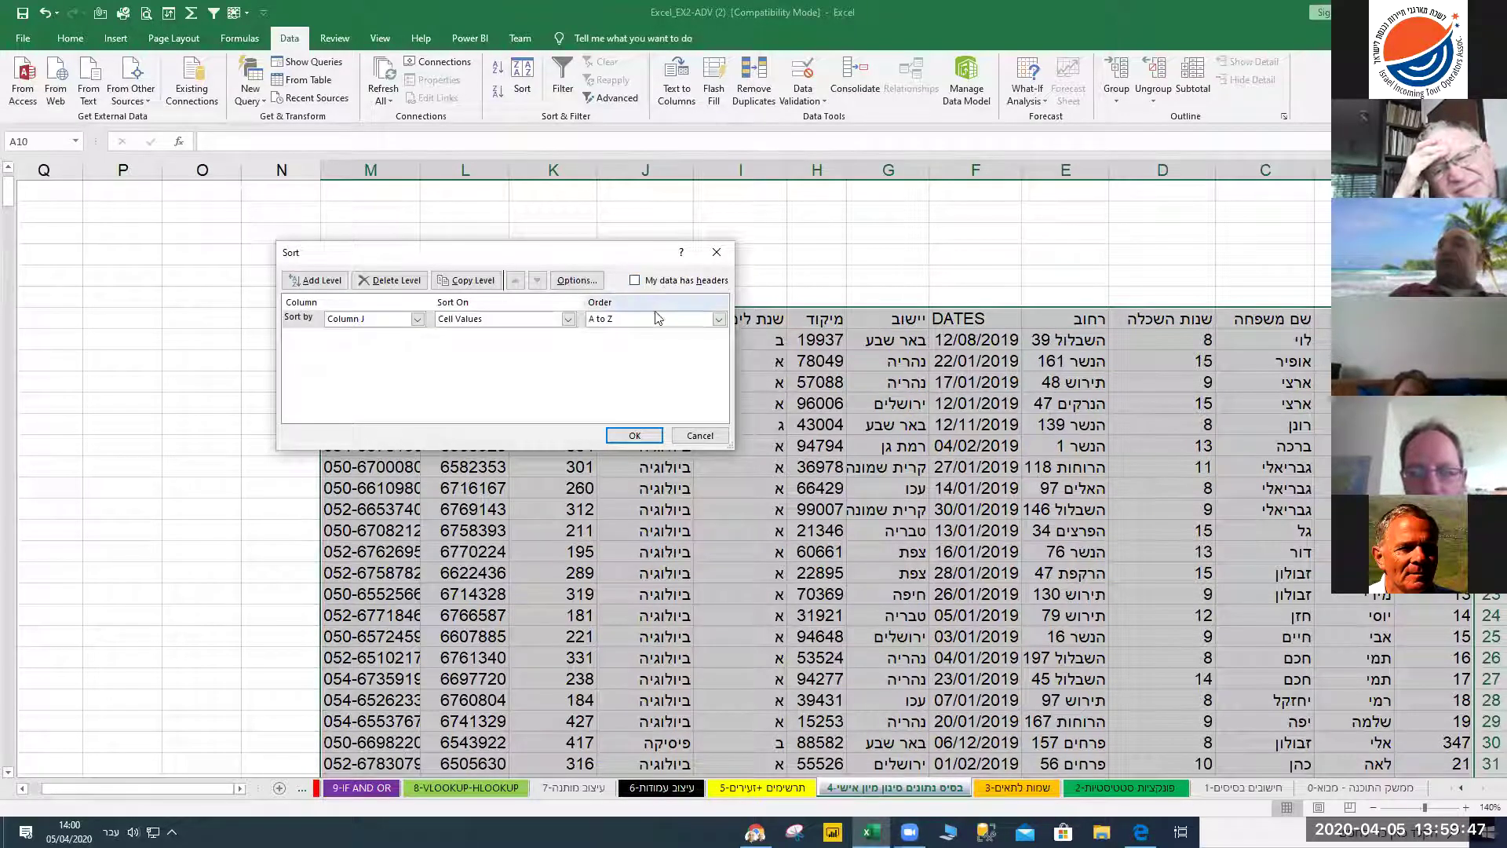
{"action": "left_click", "coordinate": [418, 319]}
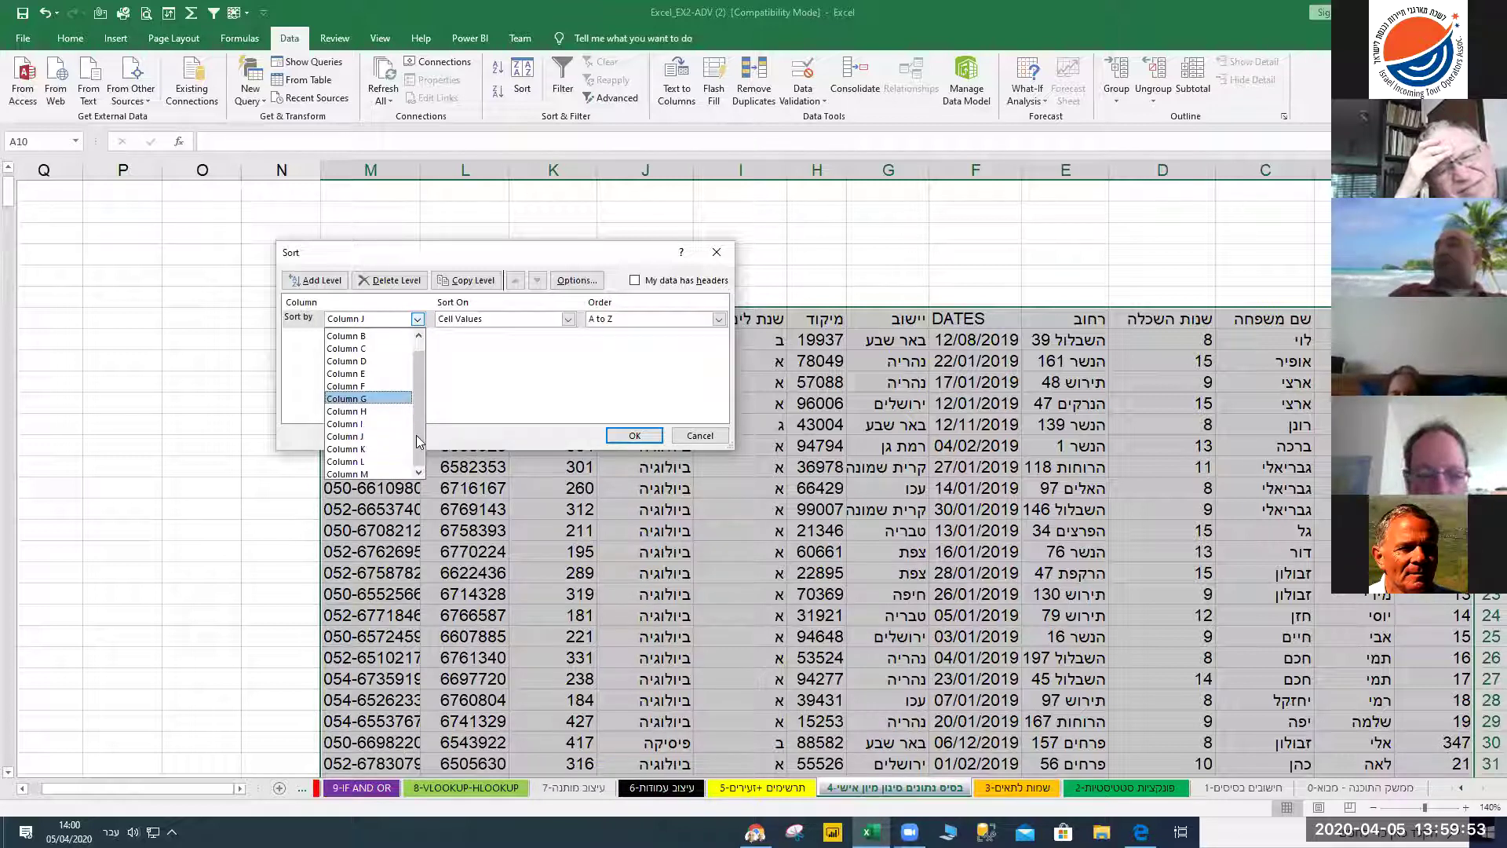
{"action": "left_click_drag", "start_coordinate": [419, 441], "coordinate": [419, 424]}
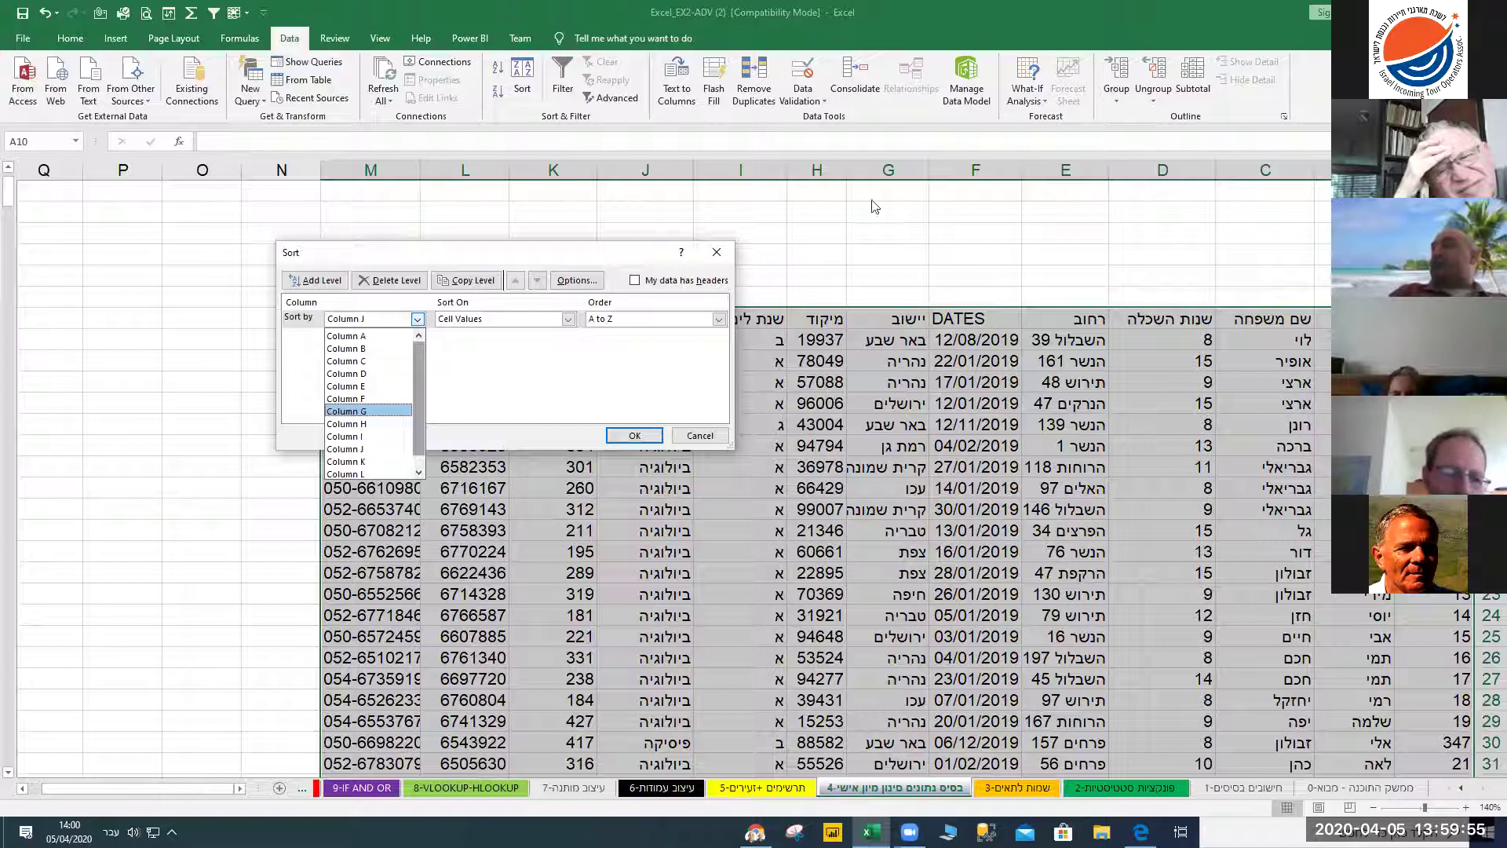
{"action": "left_click", "coordinate": [360, 411]}
{"action": "left_click", "coordinate": [619, 428]}
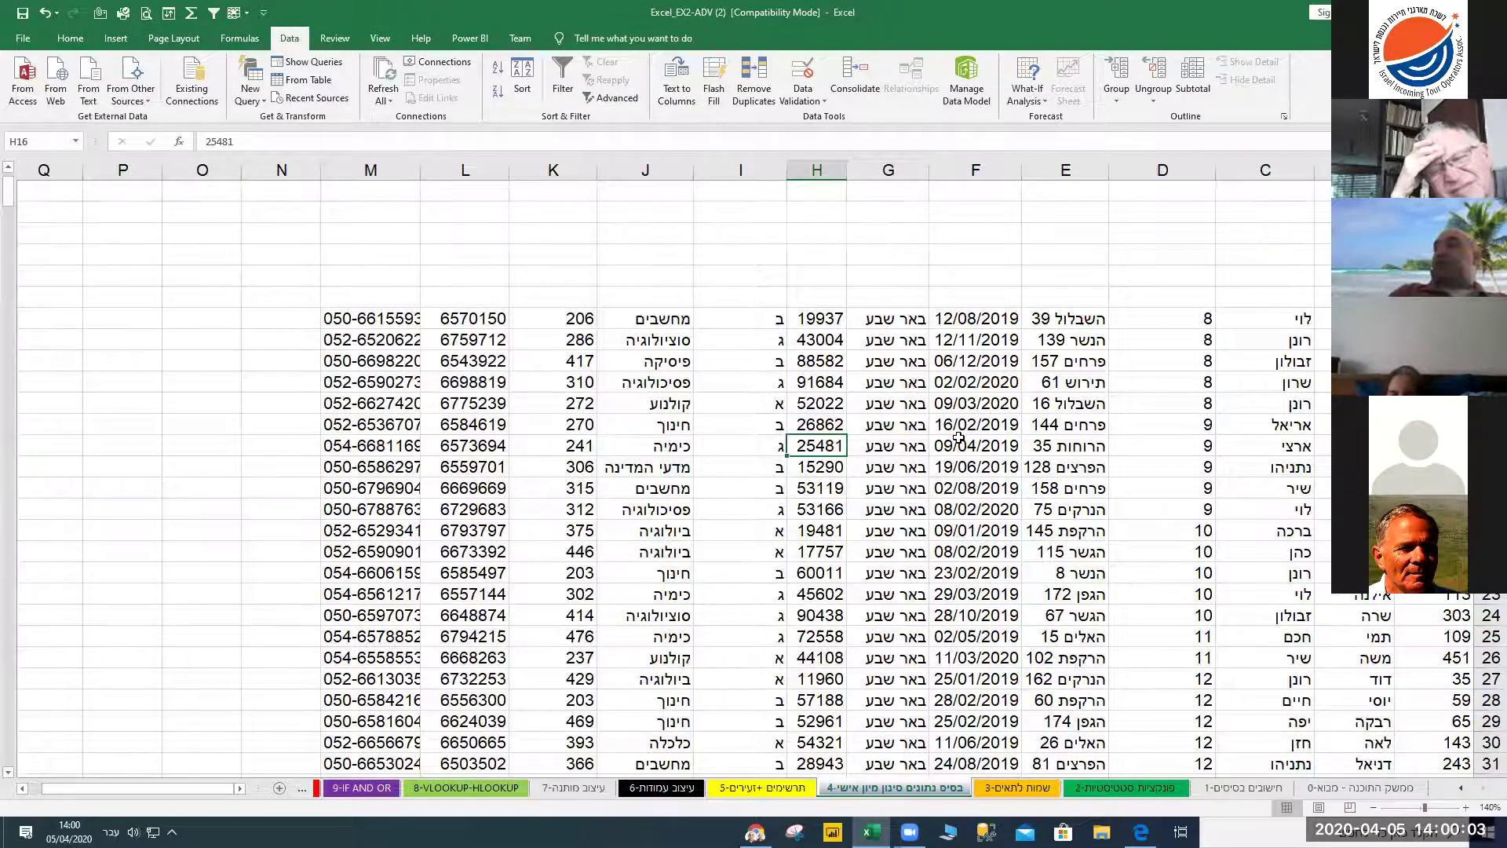
Look for the header row among the sorted rows and undo the sort
{"action": "scroll", "coordinate": [958, 463], "scroll_direction": "down", "scroll_amount": 5}
{"action": "scroll", "coordinate": [1051, 517], "scroll_direction": "down", "scroll_amount": 8}
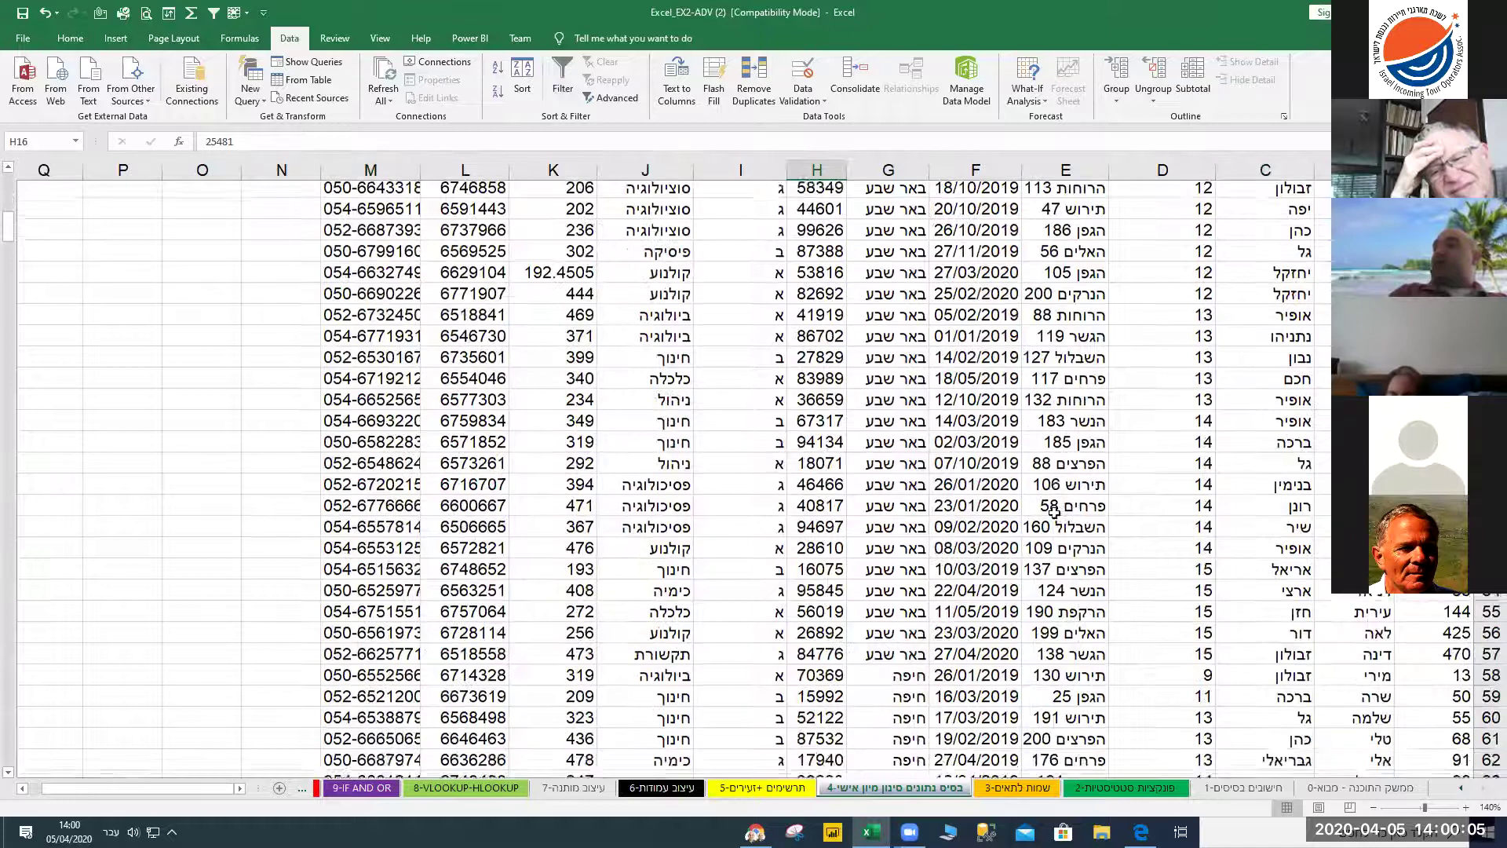
{"action": "scroll", "coordinate": [1044, 589], "scroll_direction": "down", "scroll_amount": 20}
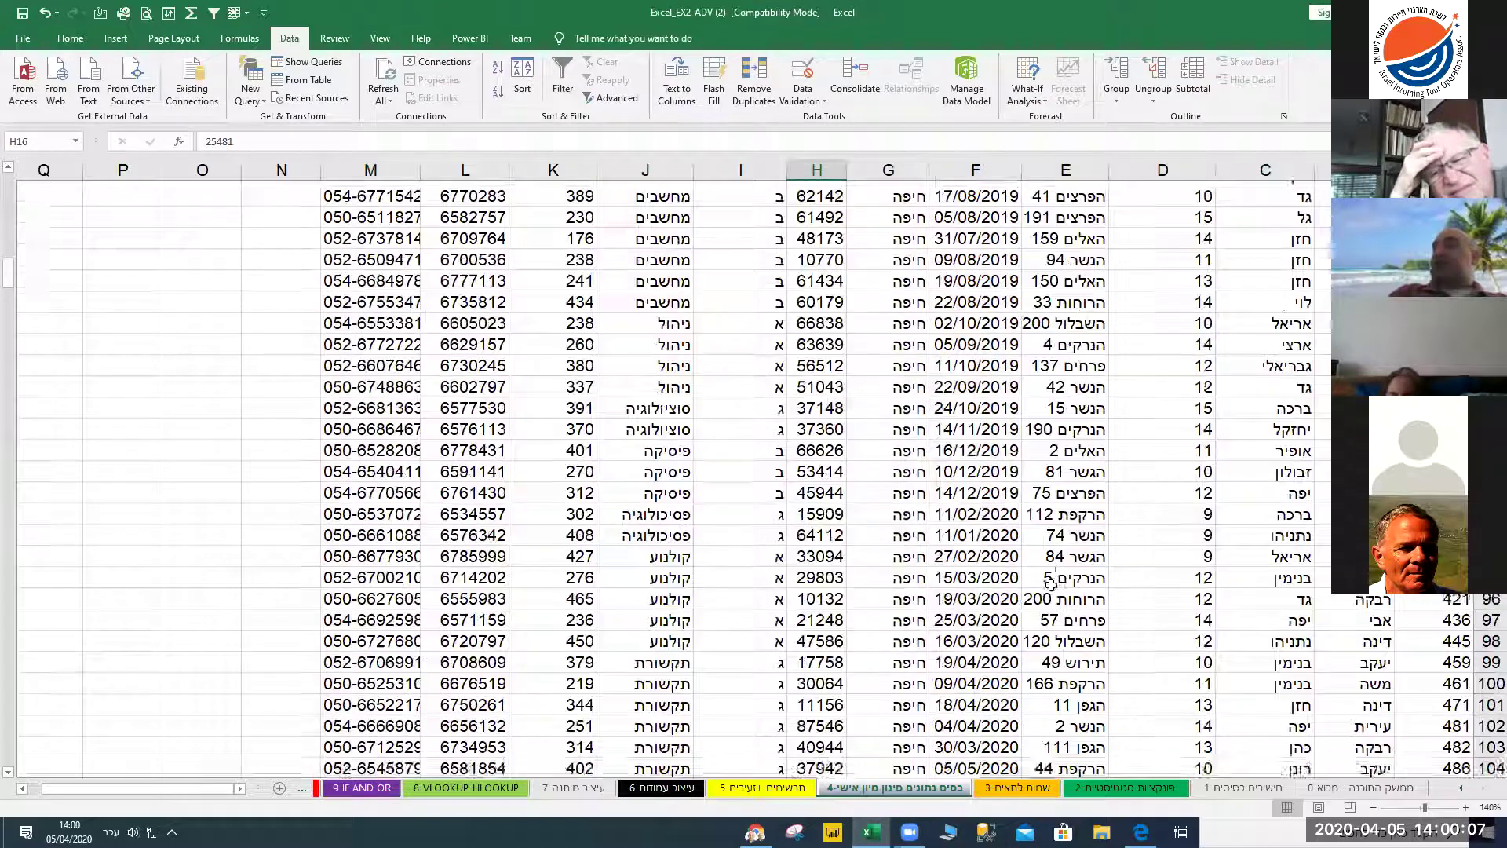
{"action": "scroll", "coordinate": [869, 557], "scroll_direction": "down", "scroll_amount": 12}
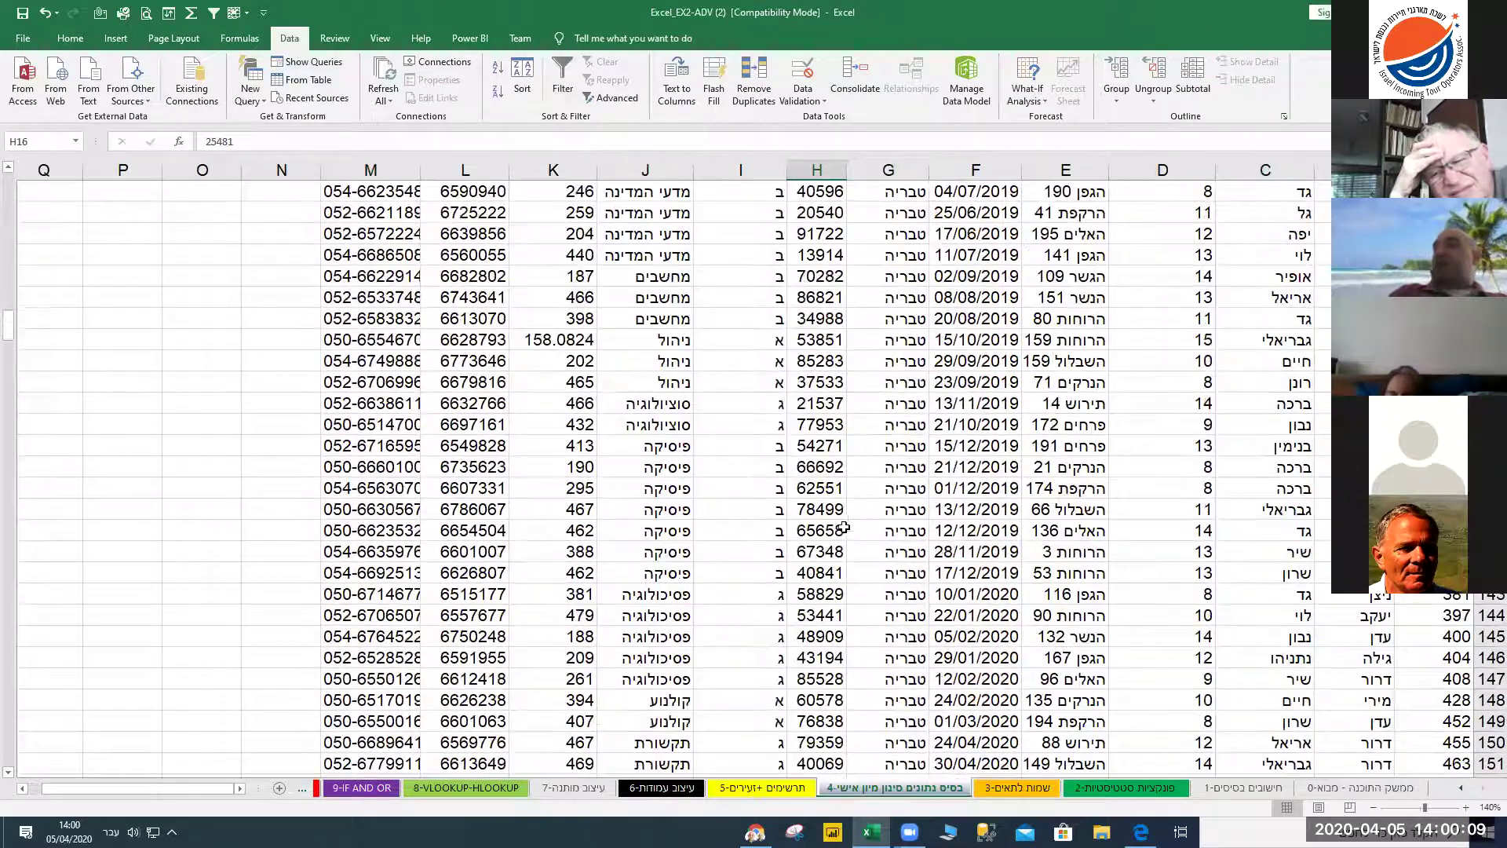
{"action": "scroll", "coordinate": [879, 534], "scroll_direction": "down", "scroll_amount": 4}
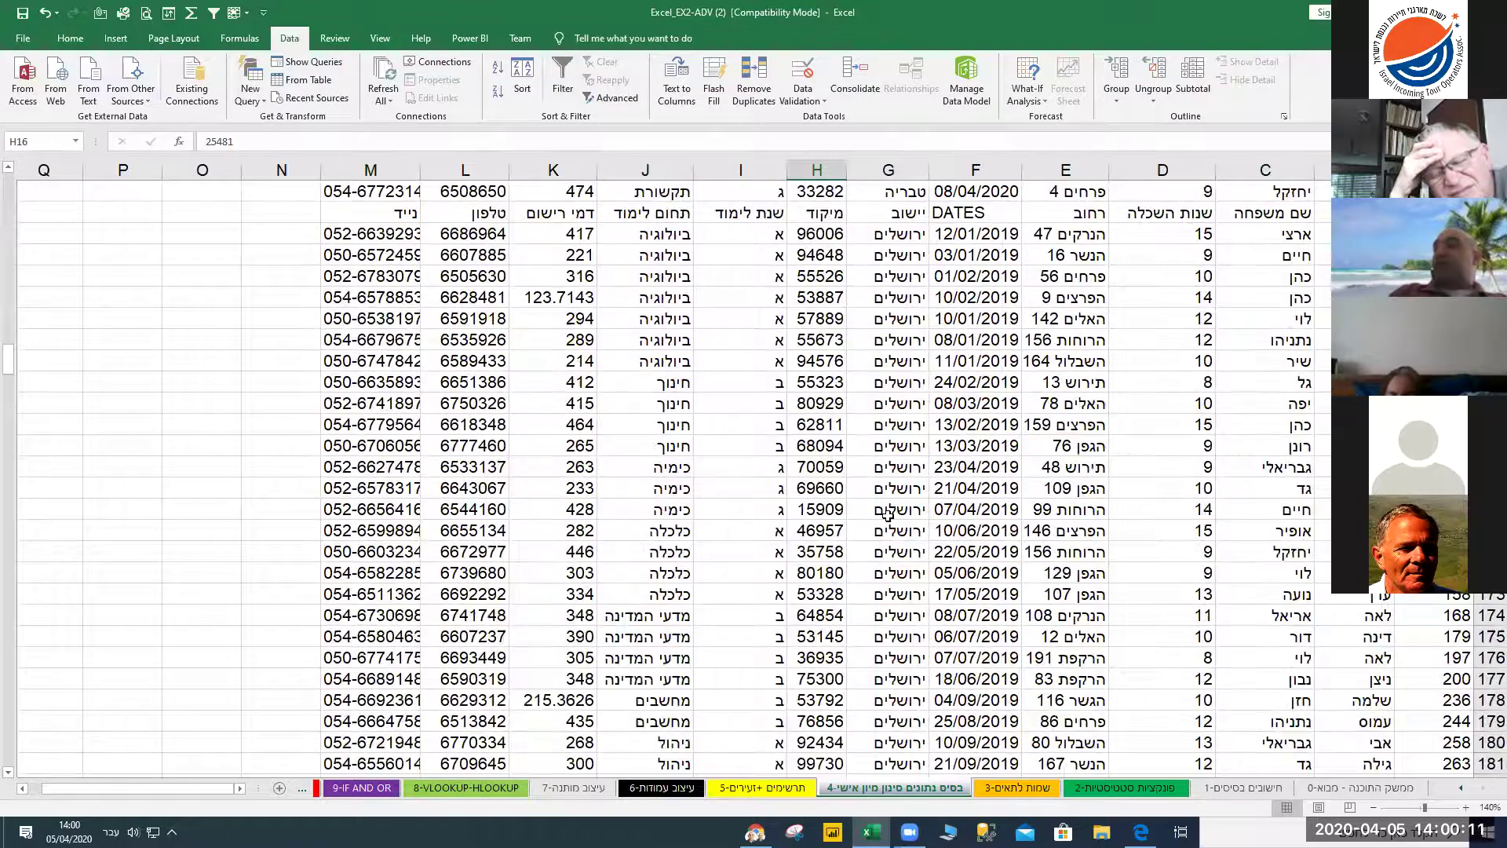
{"action": "scroll", "coordinate": [891, 408], "scroll_direction": "up", "scroll_amount": 1}
{"action": "left_click", "coordinate": [894, 278]}
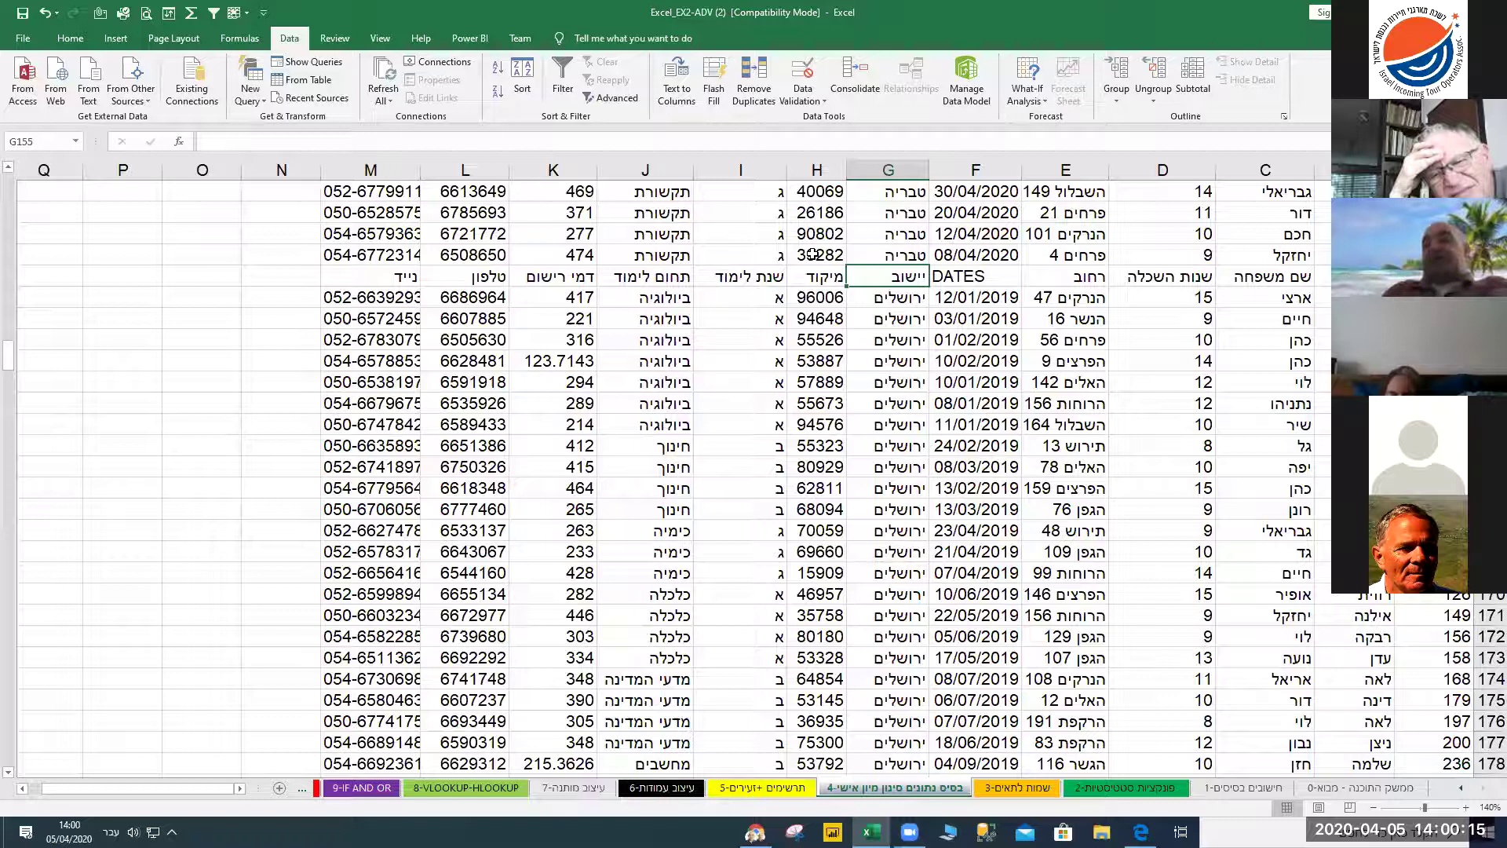
{"action": "key", "text": "ctrl+shift+Up"}
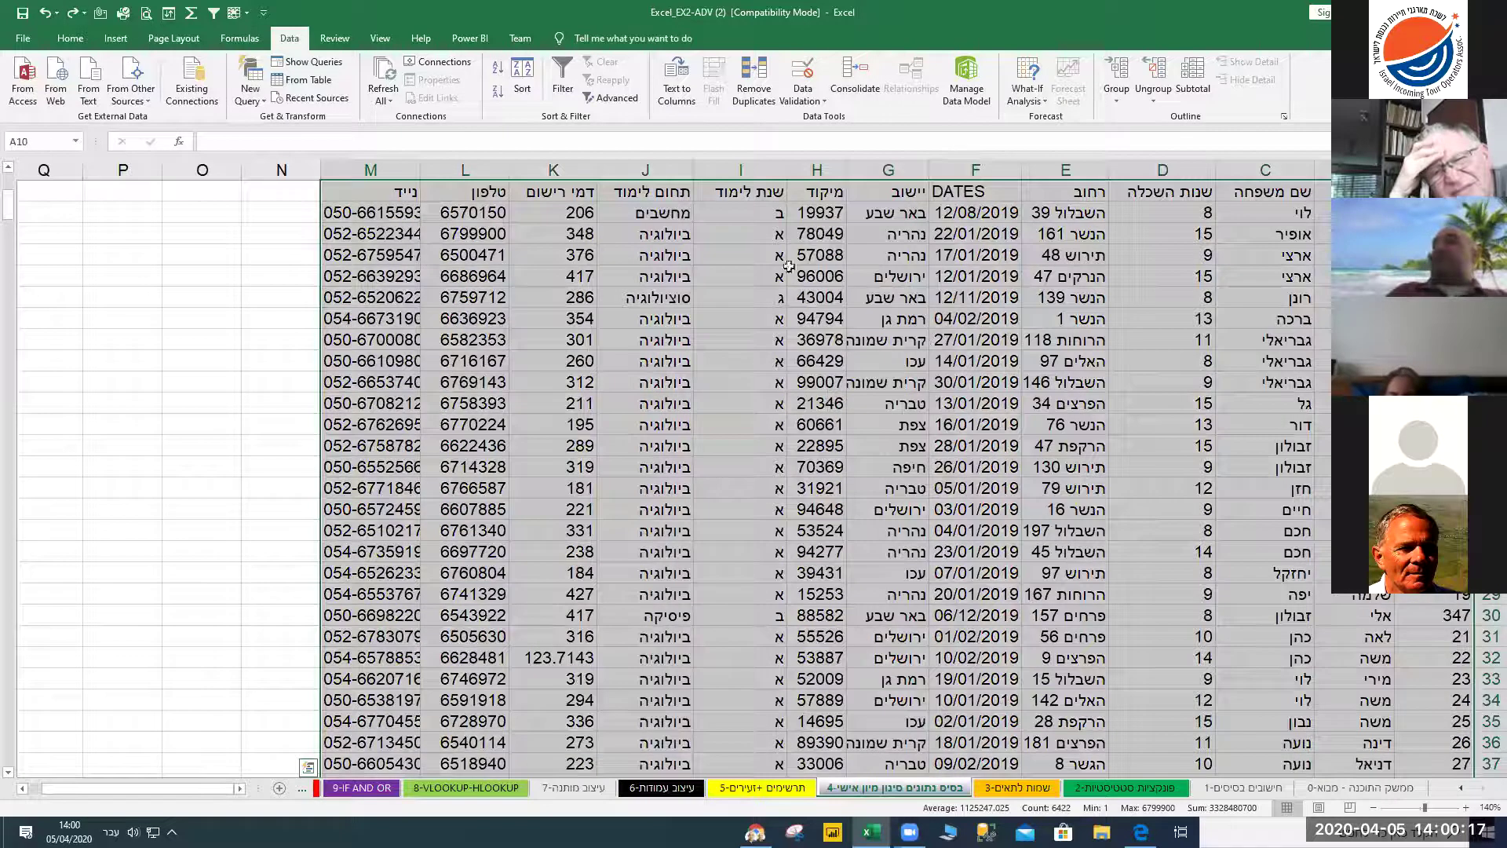
Review the column names offered for a custom sort with headers recognised, and cancel the sort
{"action": "left_click", "coordinate": [868, 362]}
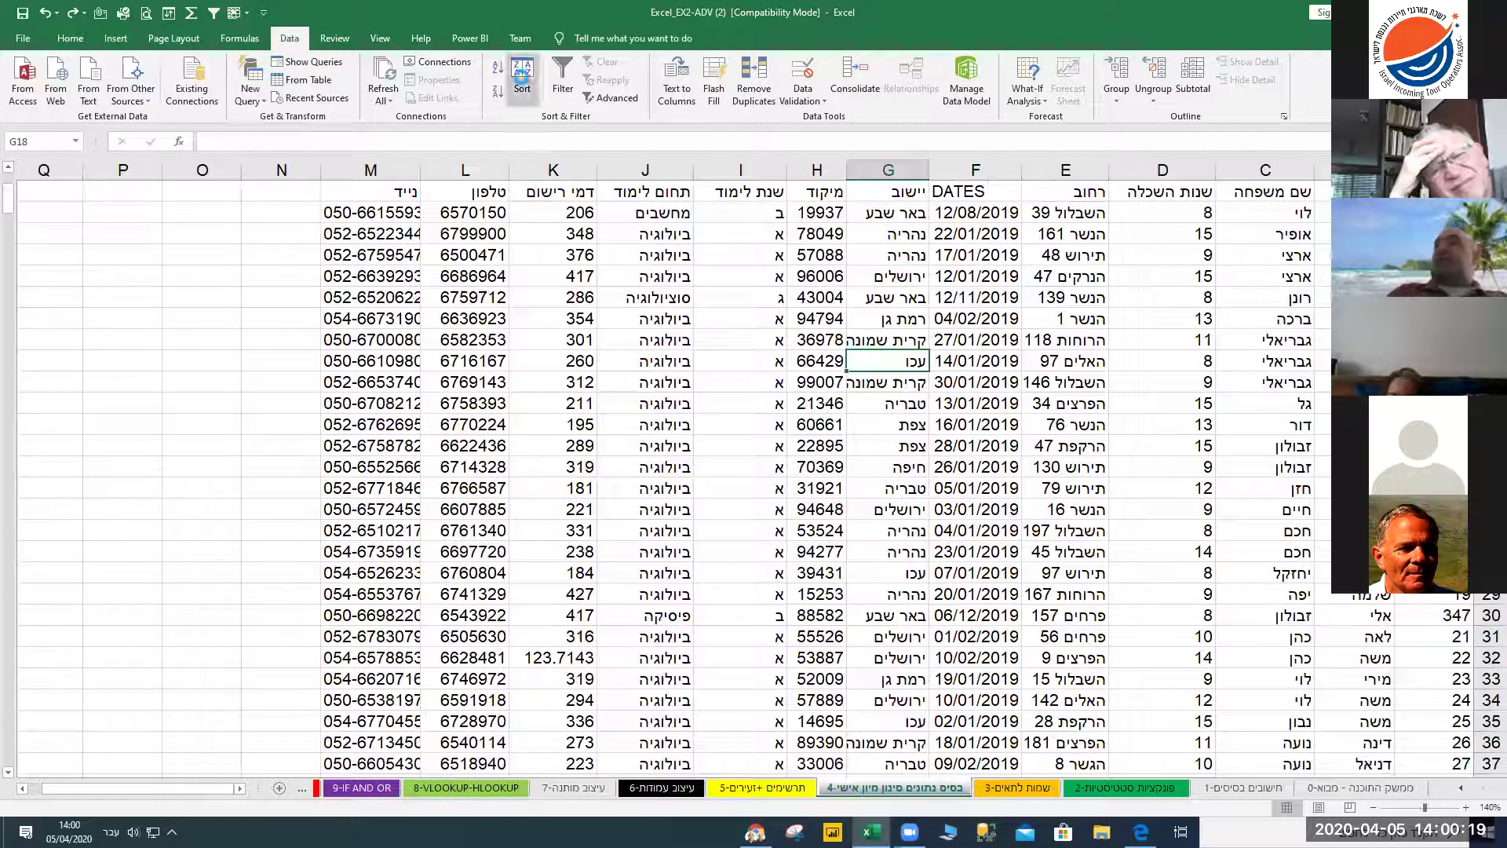
{"action": "left_click", "coordinate": [522, 78]}
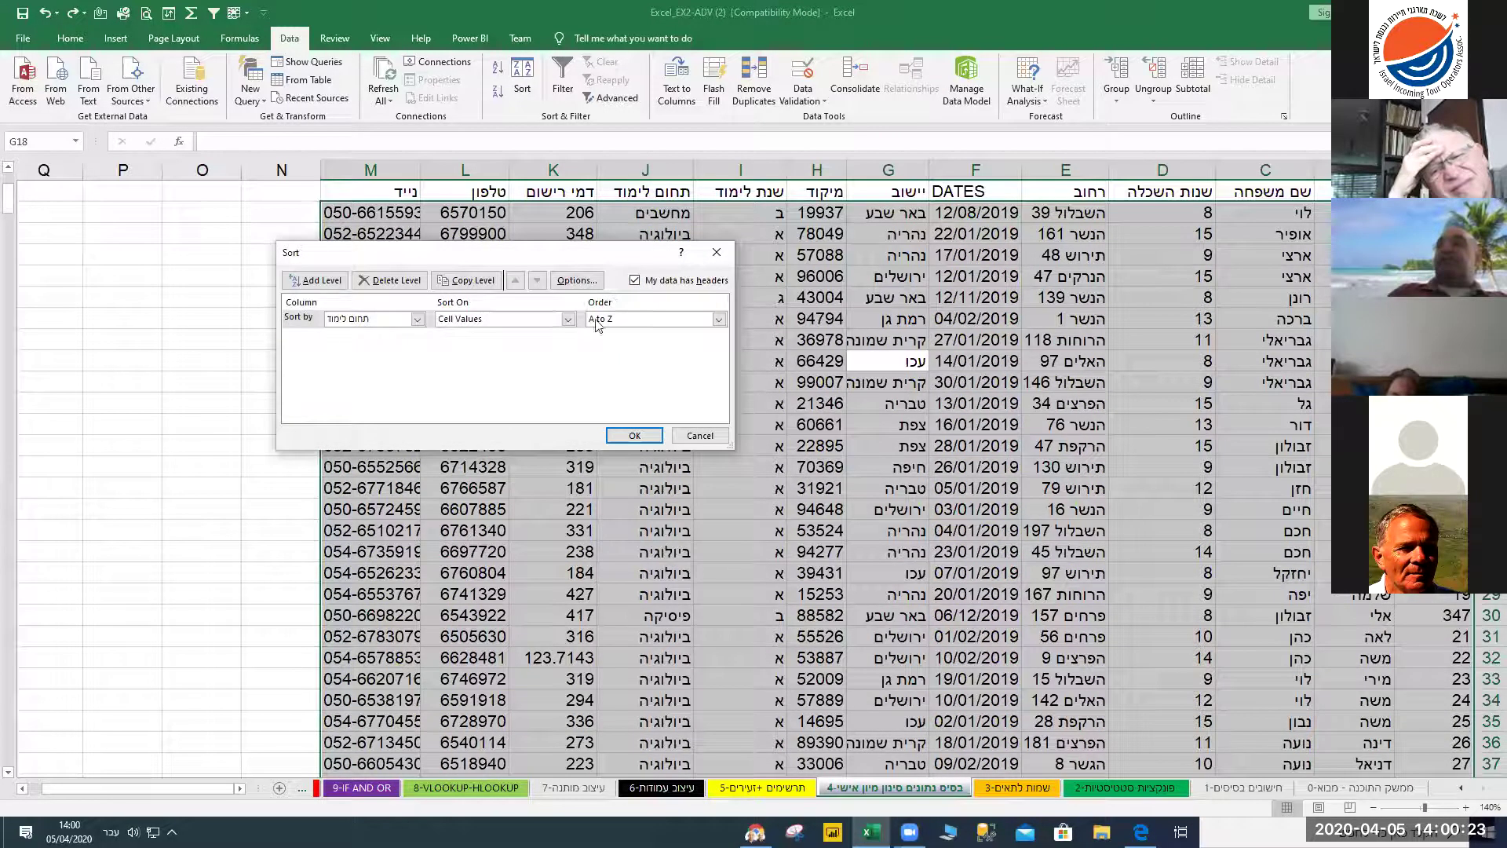
{"action": "left_click_drag", "start_coordinate": [576, 259], "coordinate": [618, 301]}
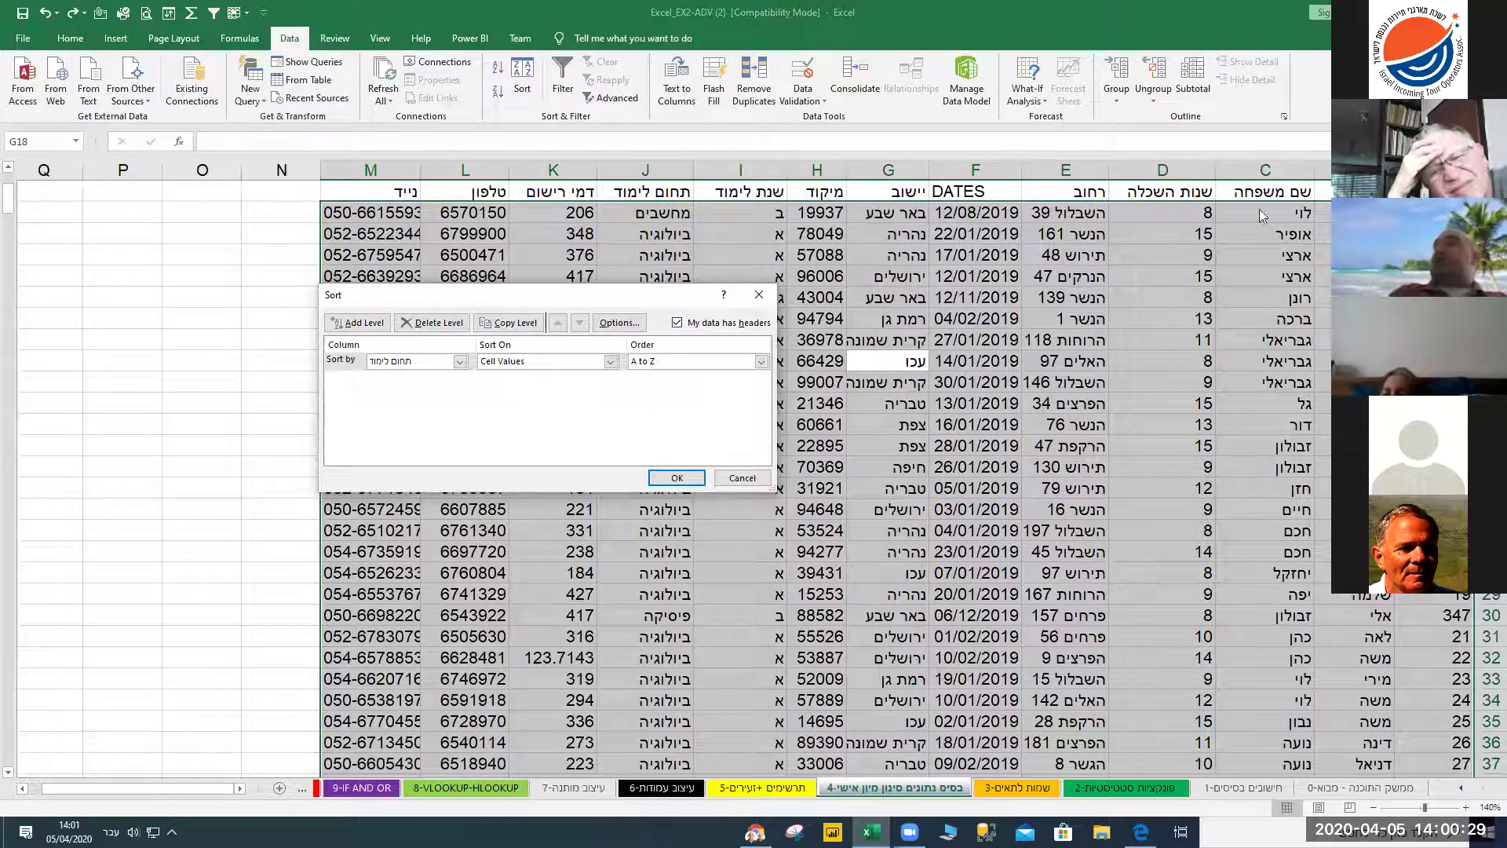
{"action": "left_click", "coordinate": [459, 362]}
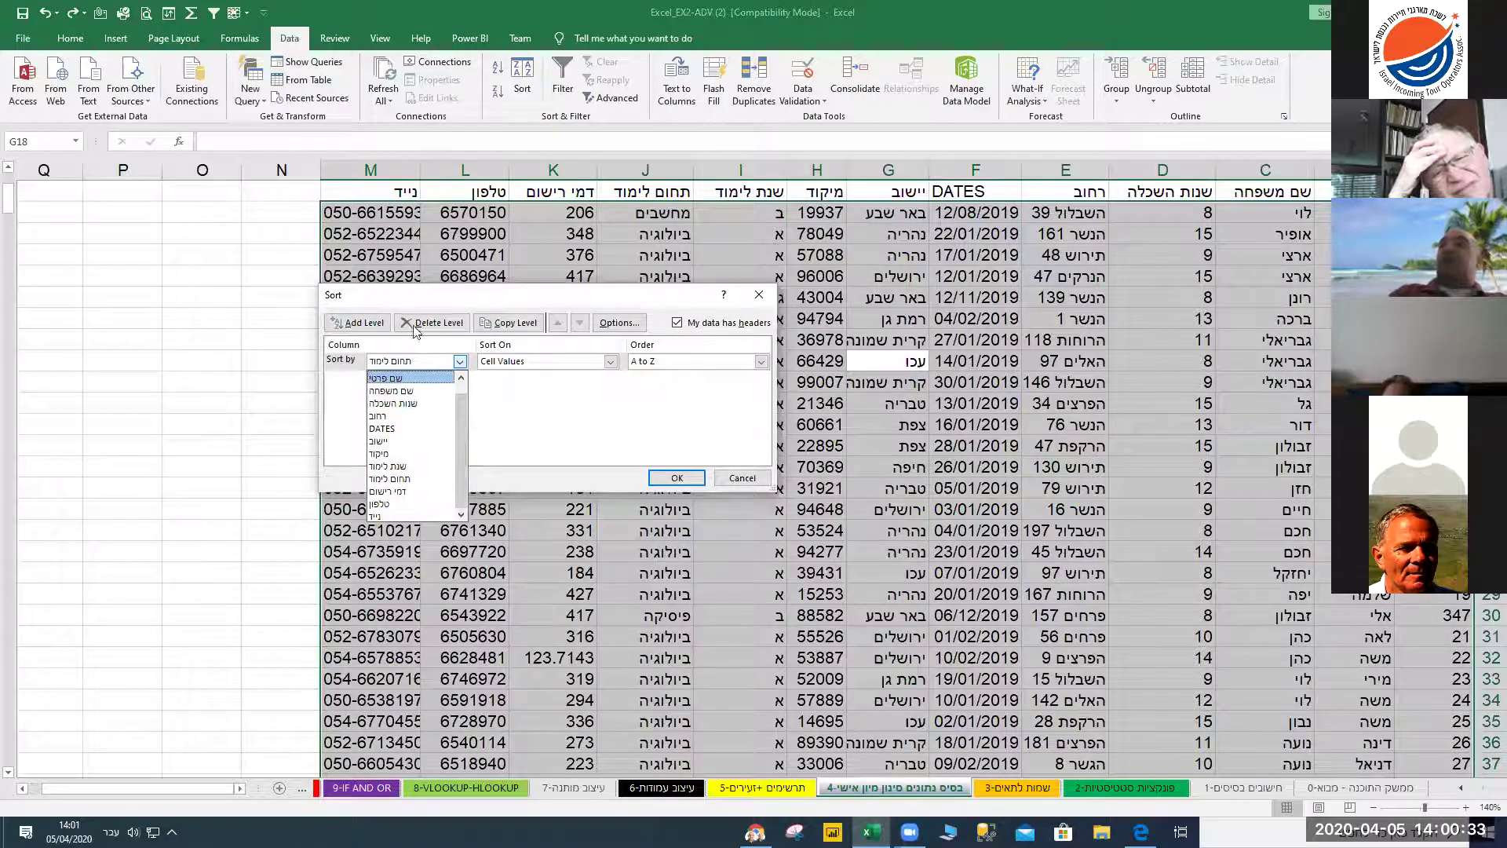
{"action": "left_click", "coordinate": [414, 303]}
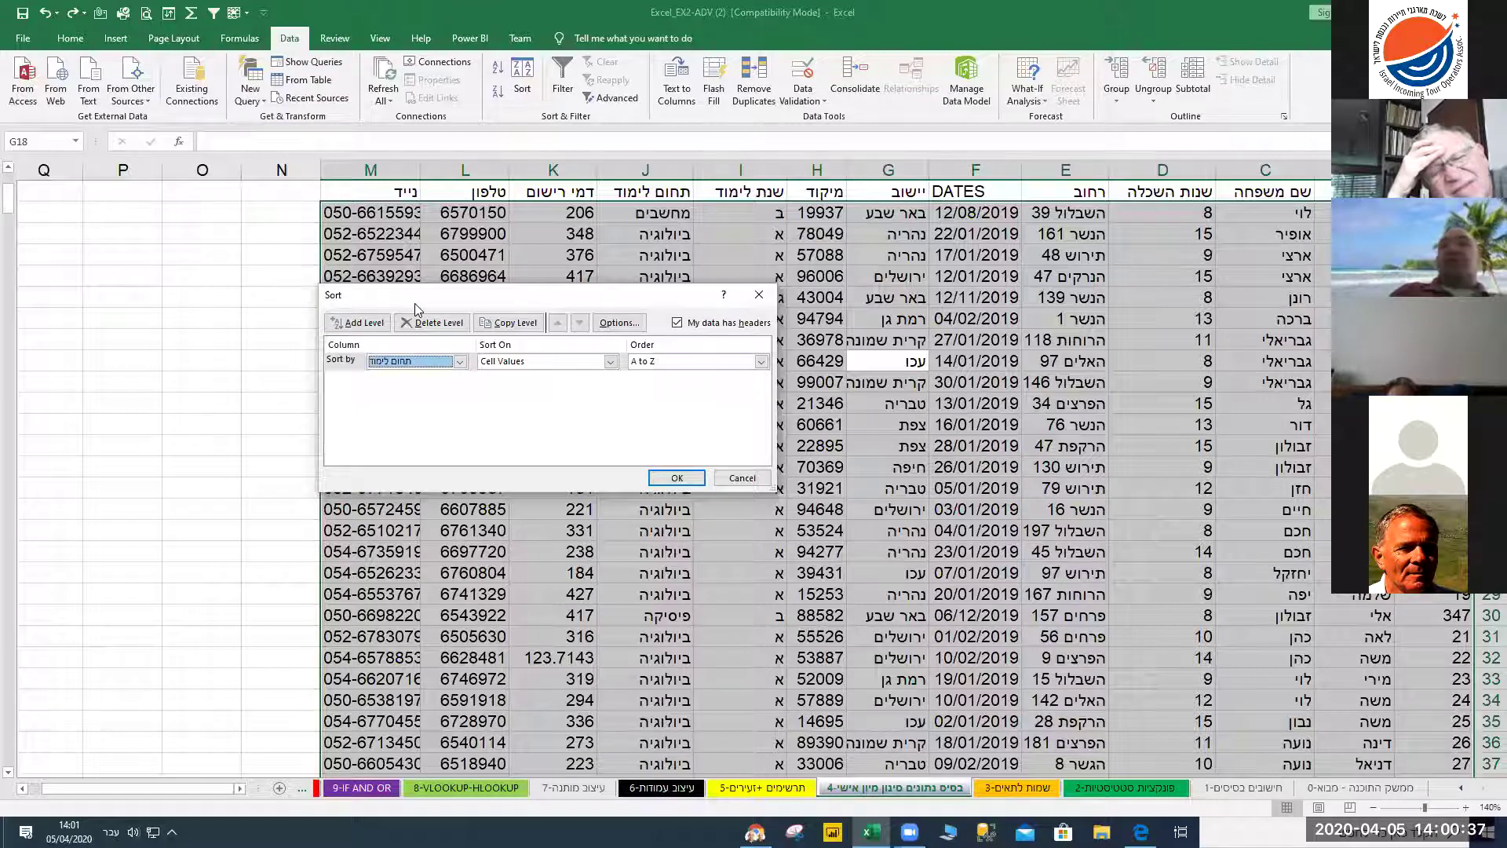
{"action": "left_click", "coordinate": [743, 478]}
Freeze the panes above row 11 so the header row stays in view
{"action": "left_click", "coordinate": [891, 254]}
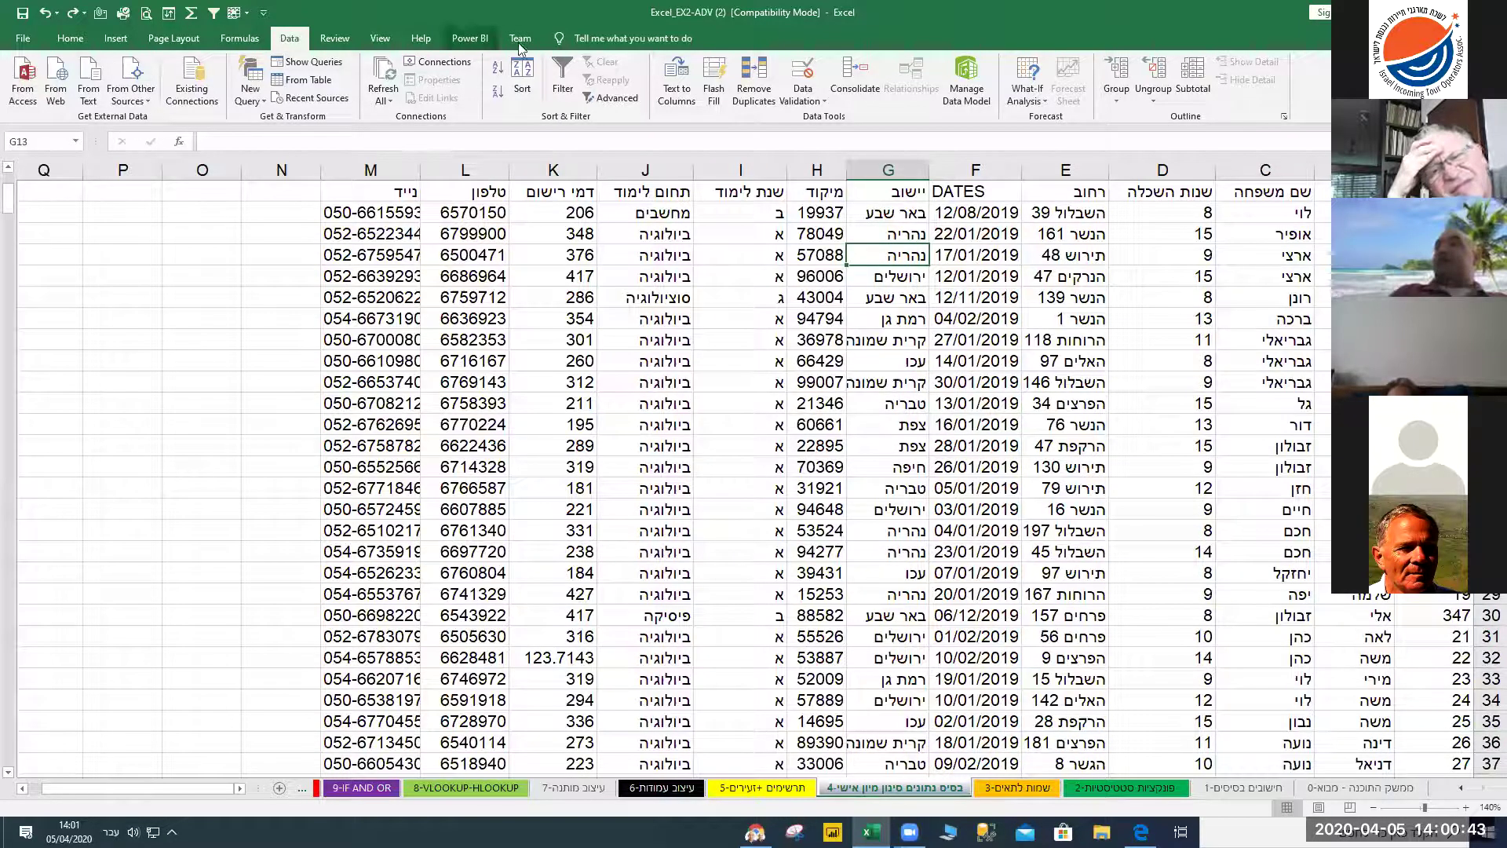
{"action": "left_click", "coordinate": [380, 37]}
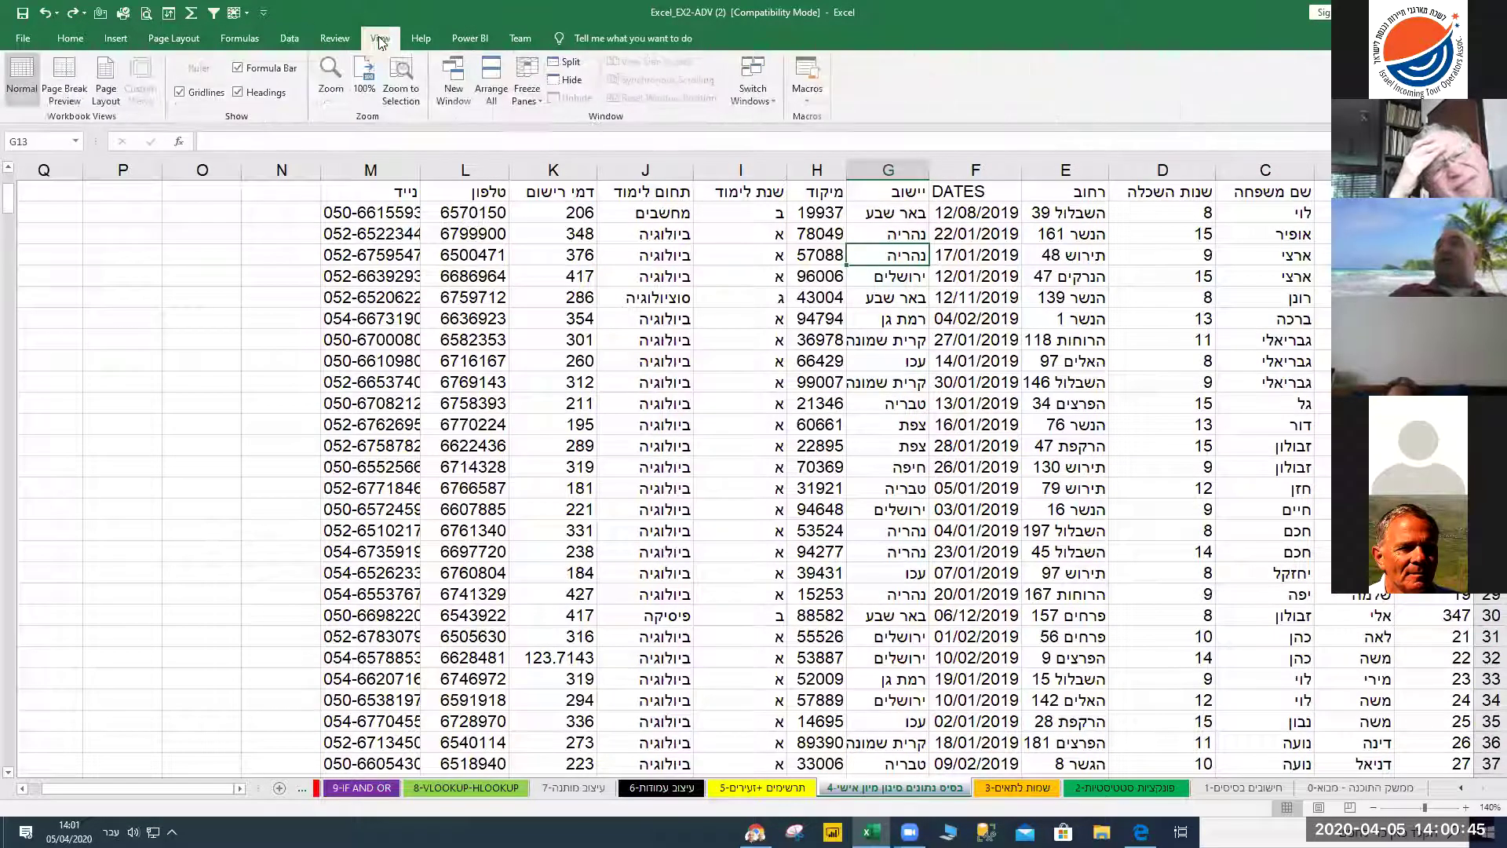
{"action": "left_click", "coordinate": [528, 78]}
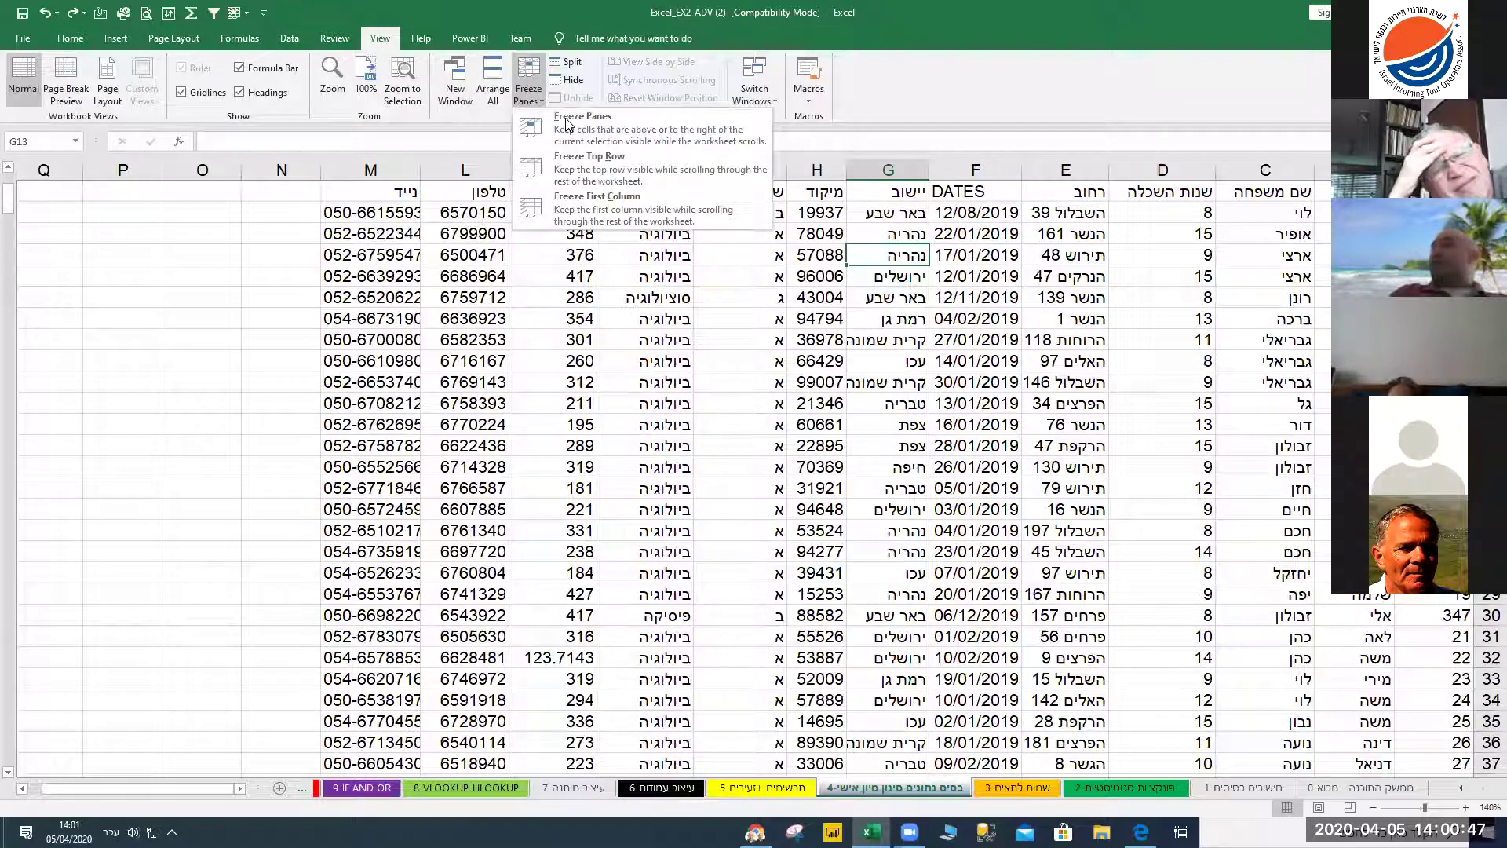
{"action": "scroll", "coordinate": [555, 475], "scroll_direction": "up", "scroll_amount": 3}
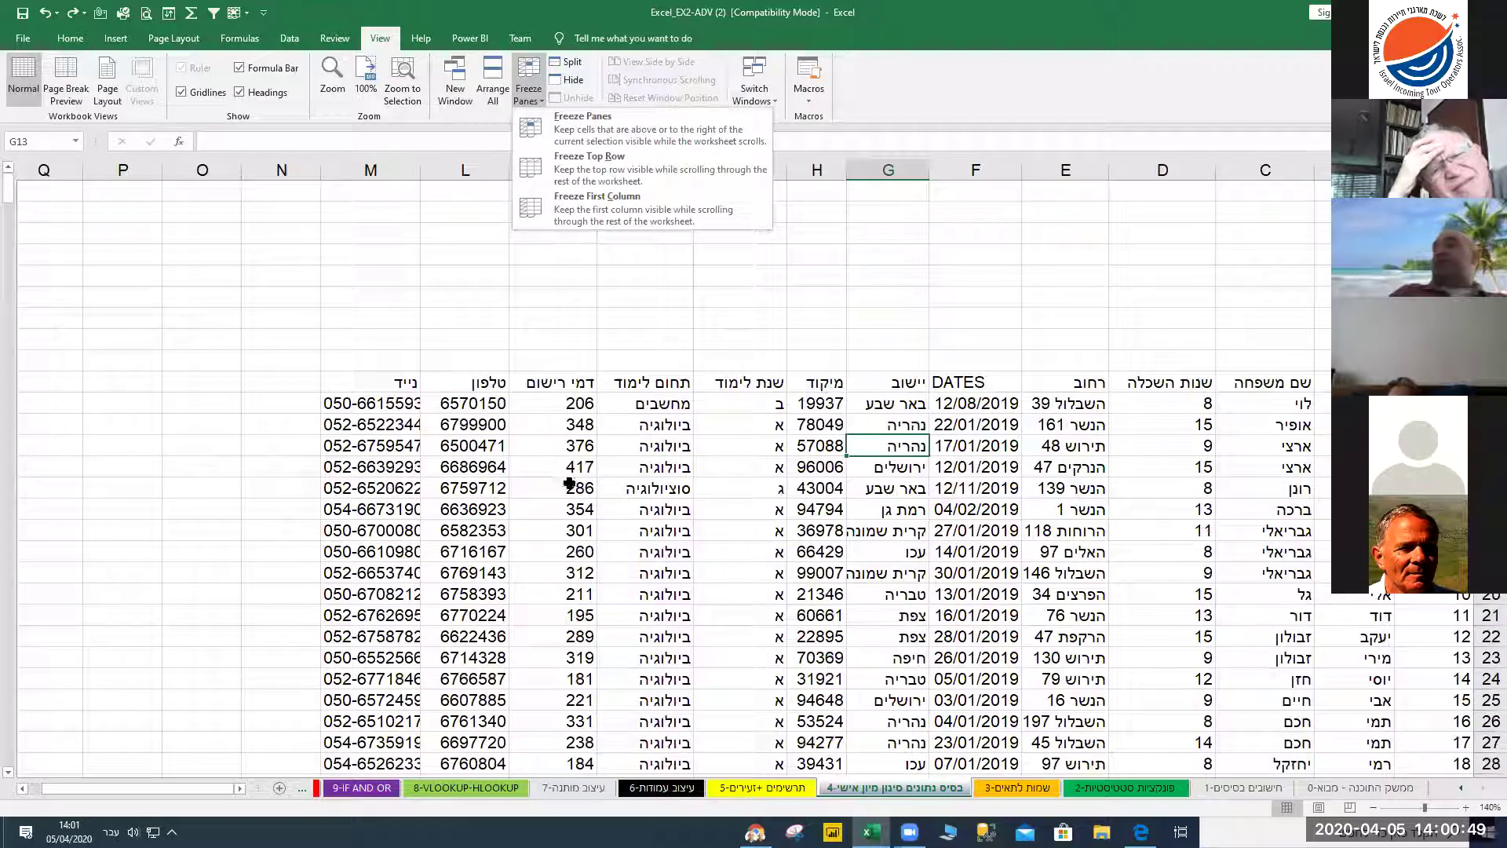
{"action": "left_click", "coordinate": [930, 486]}
{"action": "left_click", "coordinate": [1492, 402]}
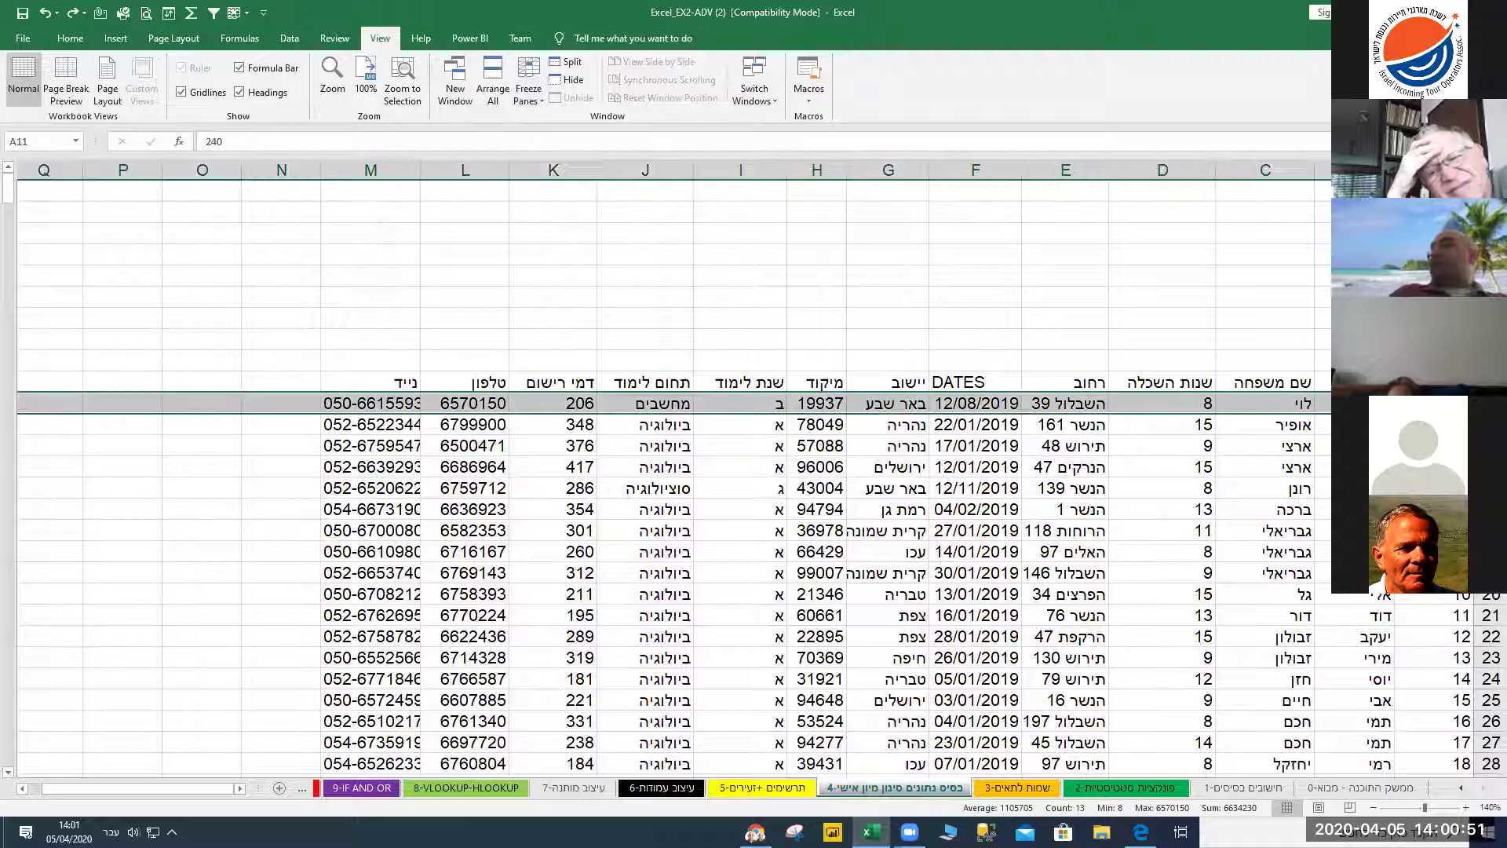
{"action": "left_click", "coordinate": [552, 78]}
{"action": "left_click", "coordinate": [548, 124]}
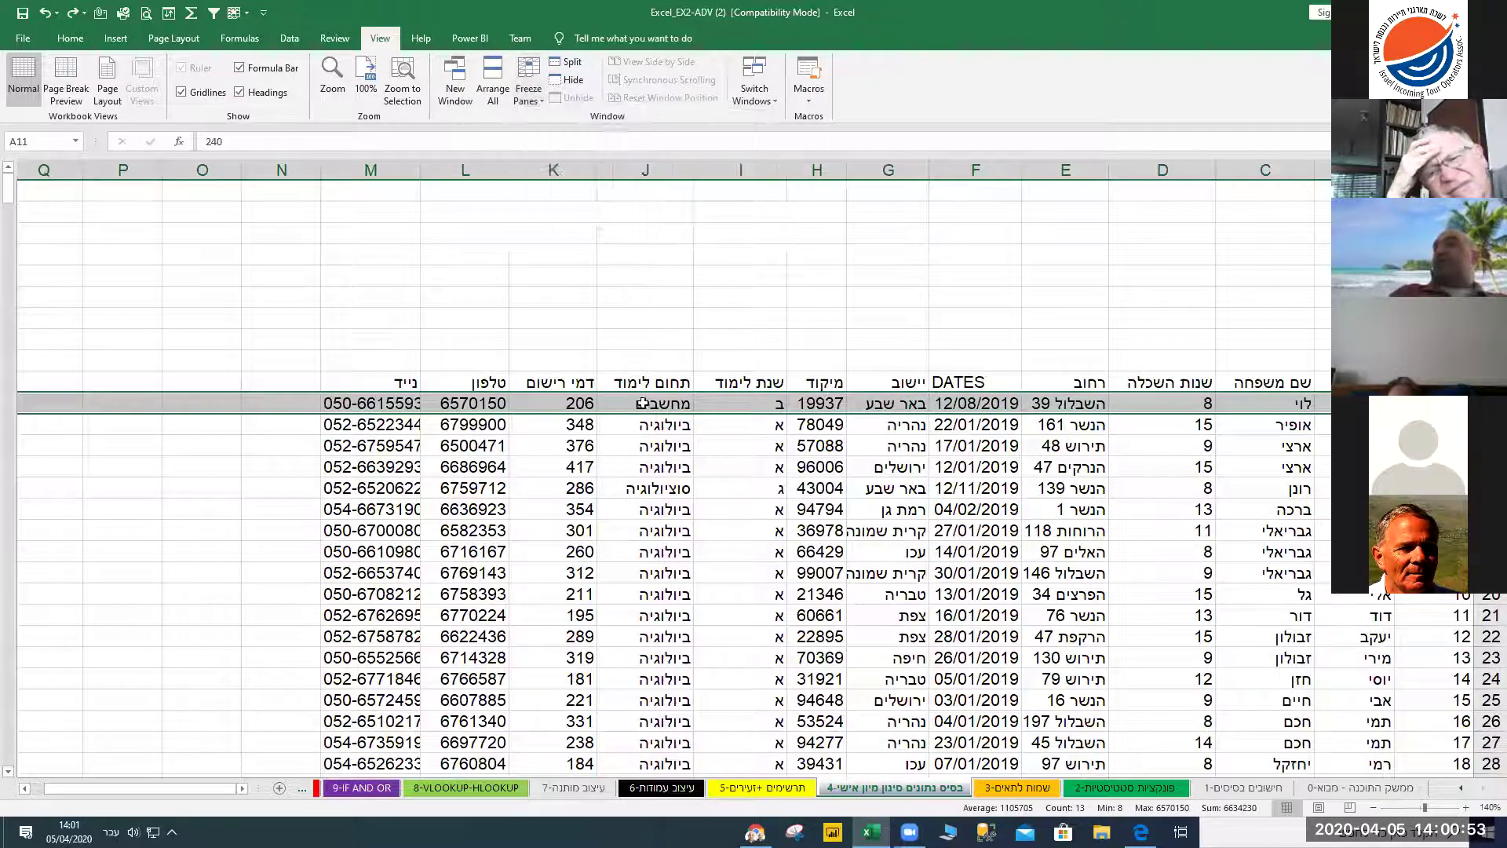
Sort the list with headers by תחום לימוד from A to Z, and turn filtering back on
{"action": "left_click", "coordinate": [653, 506]}
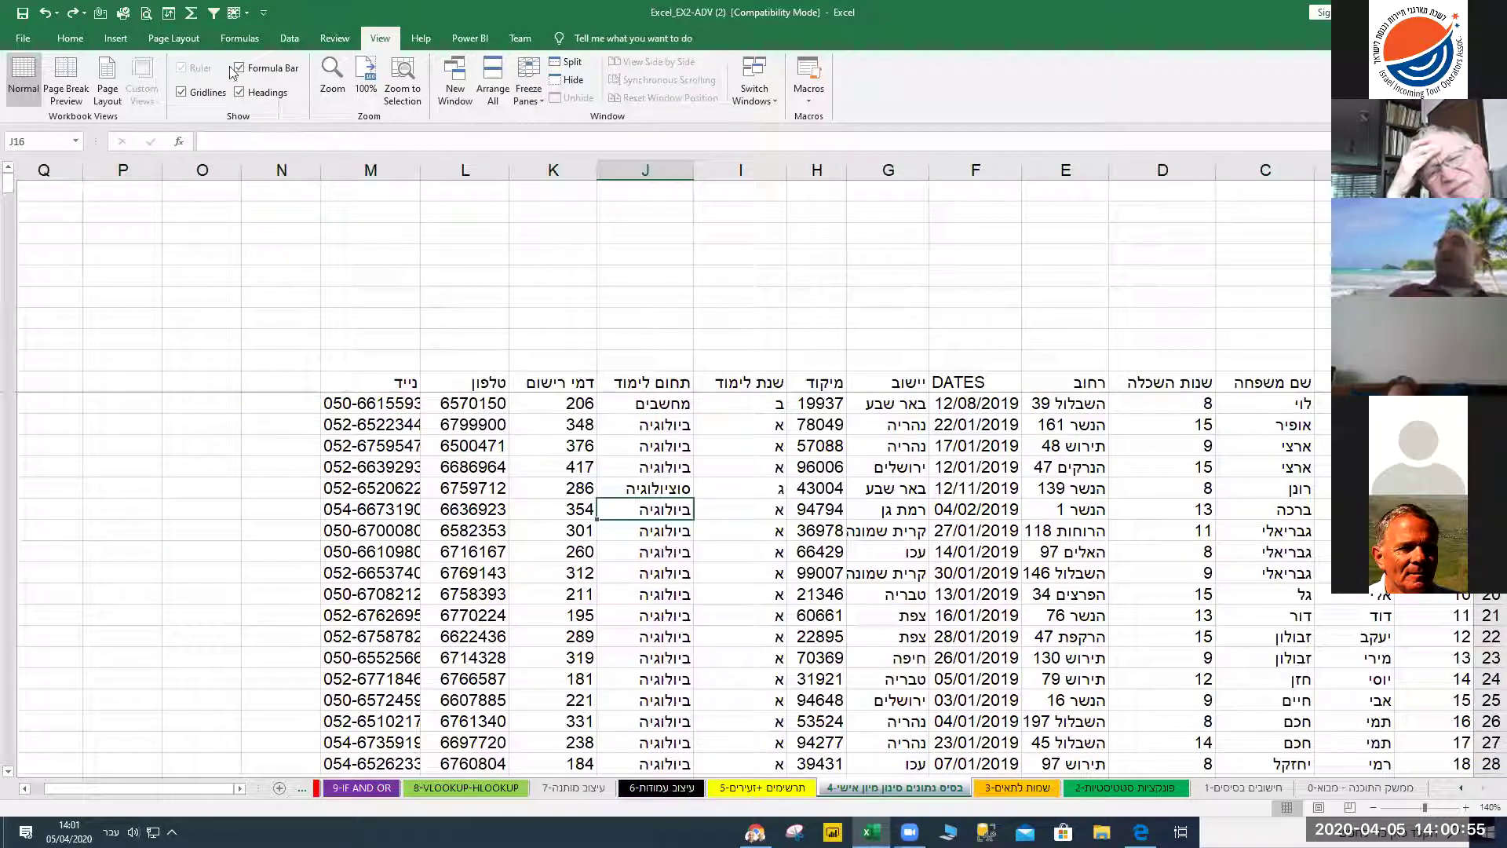
{"action": "left_click", "coordinate": [289, 39]}
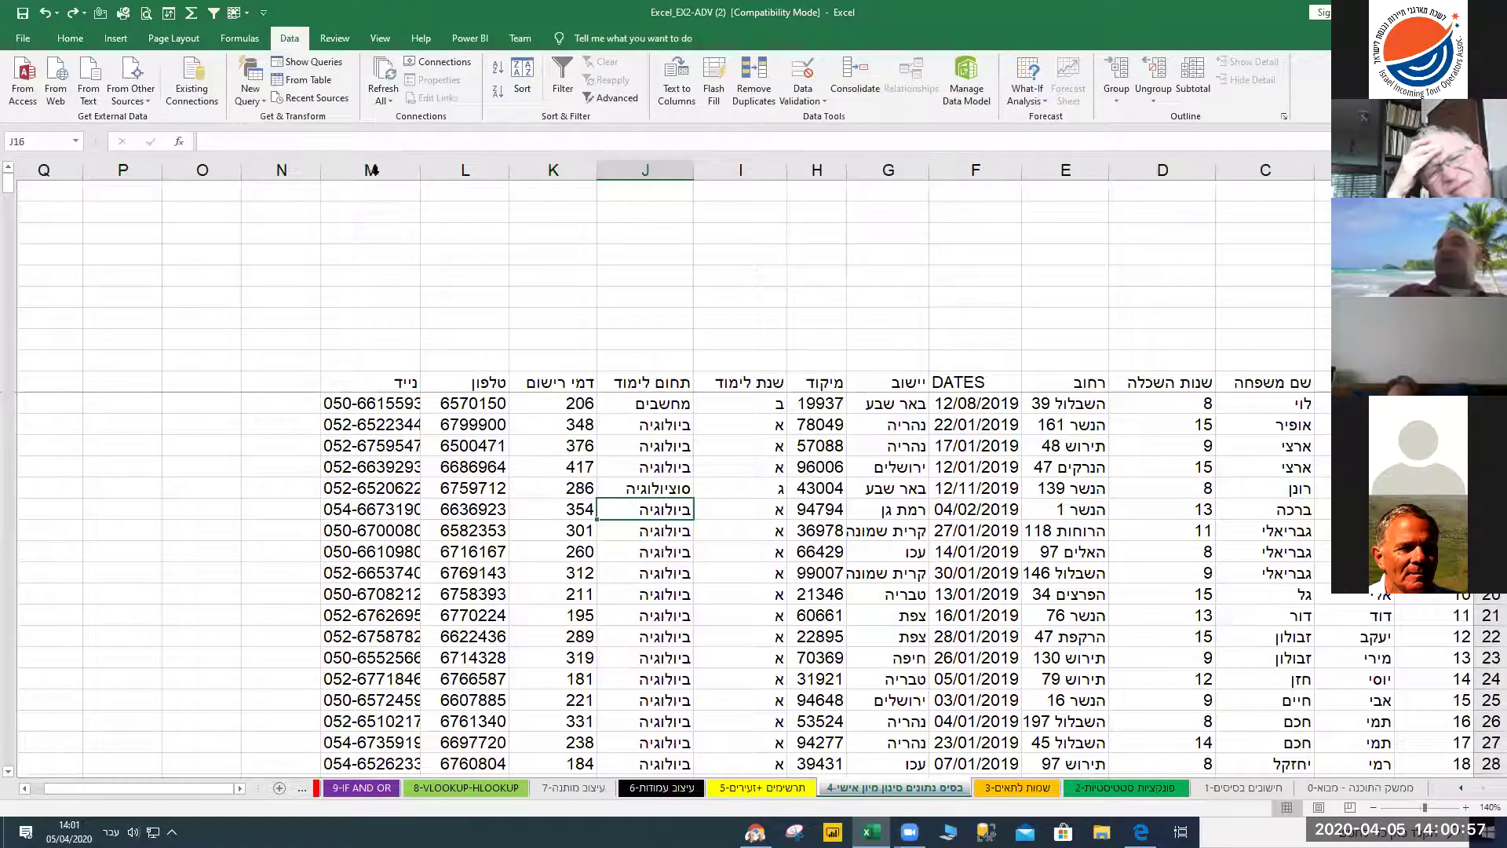
{"action": "left_click", "coordinate": [523, 75]}
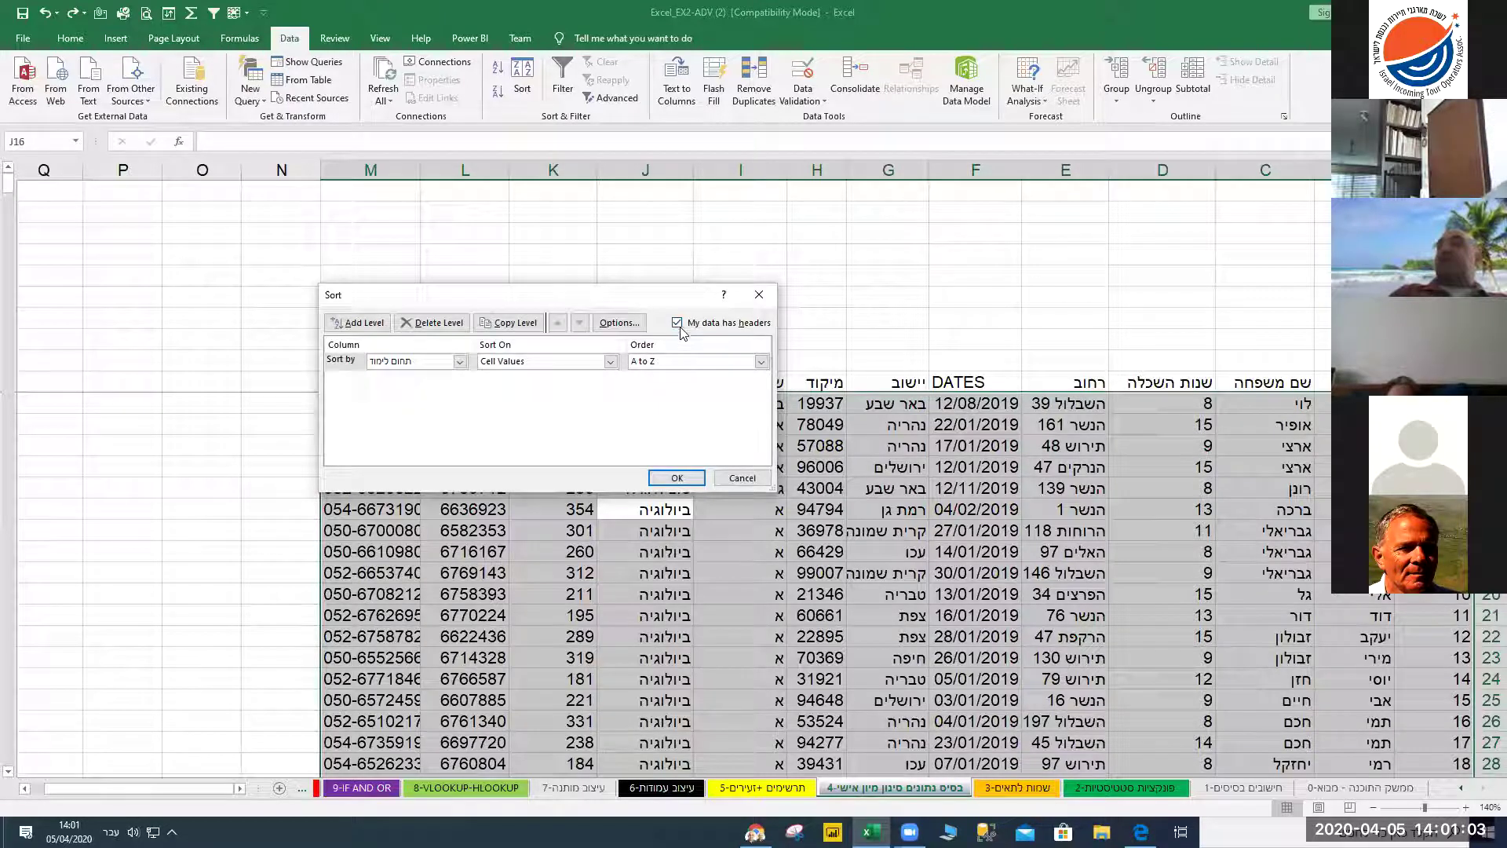
{"action": "left_click", "coordinate": [668, 477]}
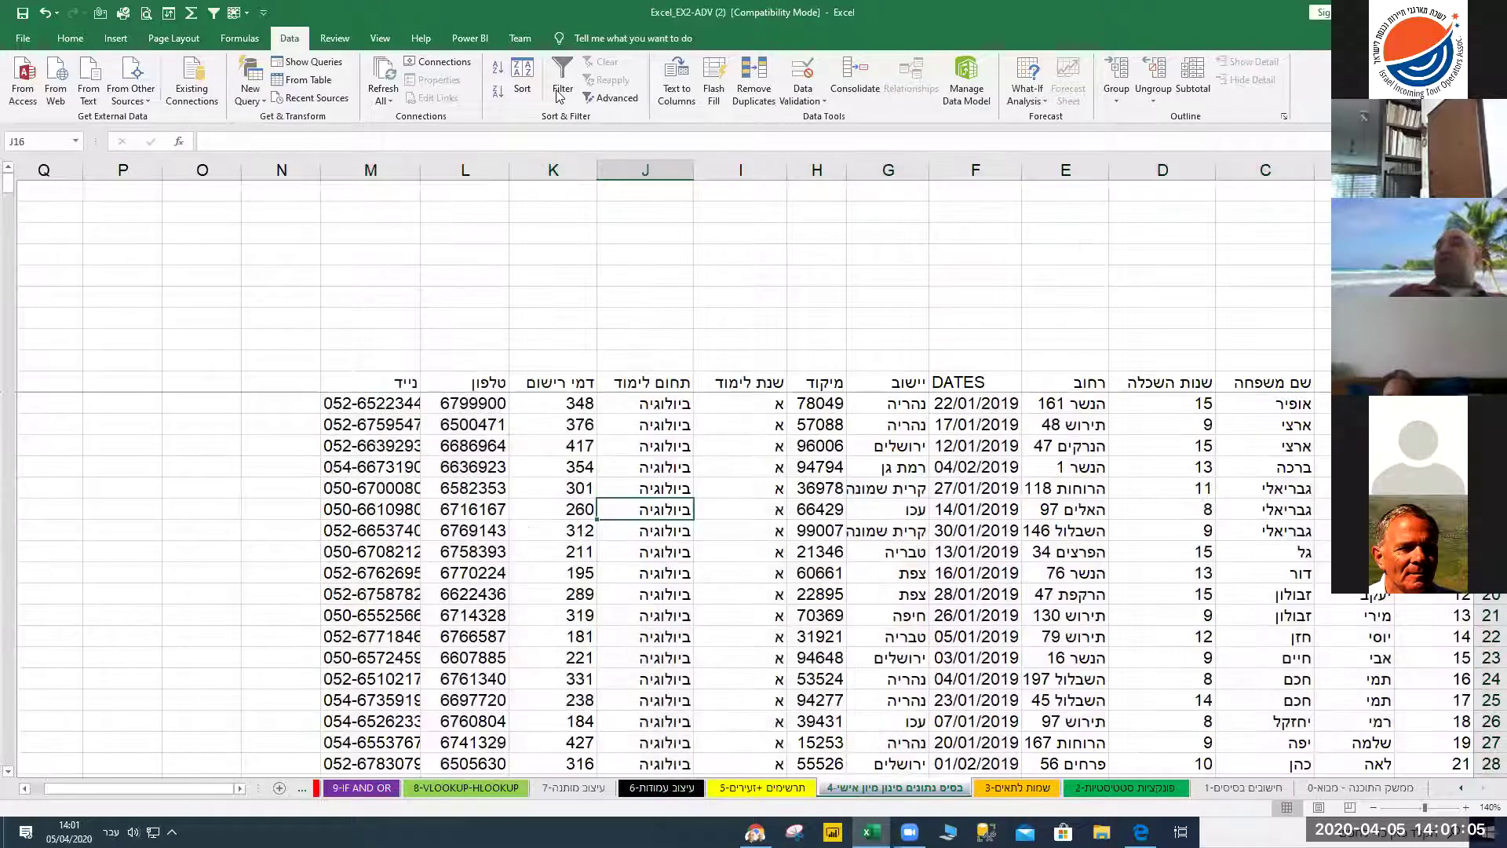
{"action": "key", "text": "ctrl+shift+l"}
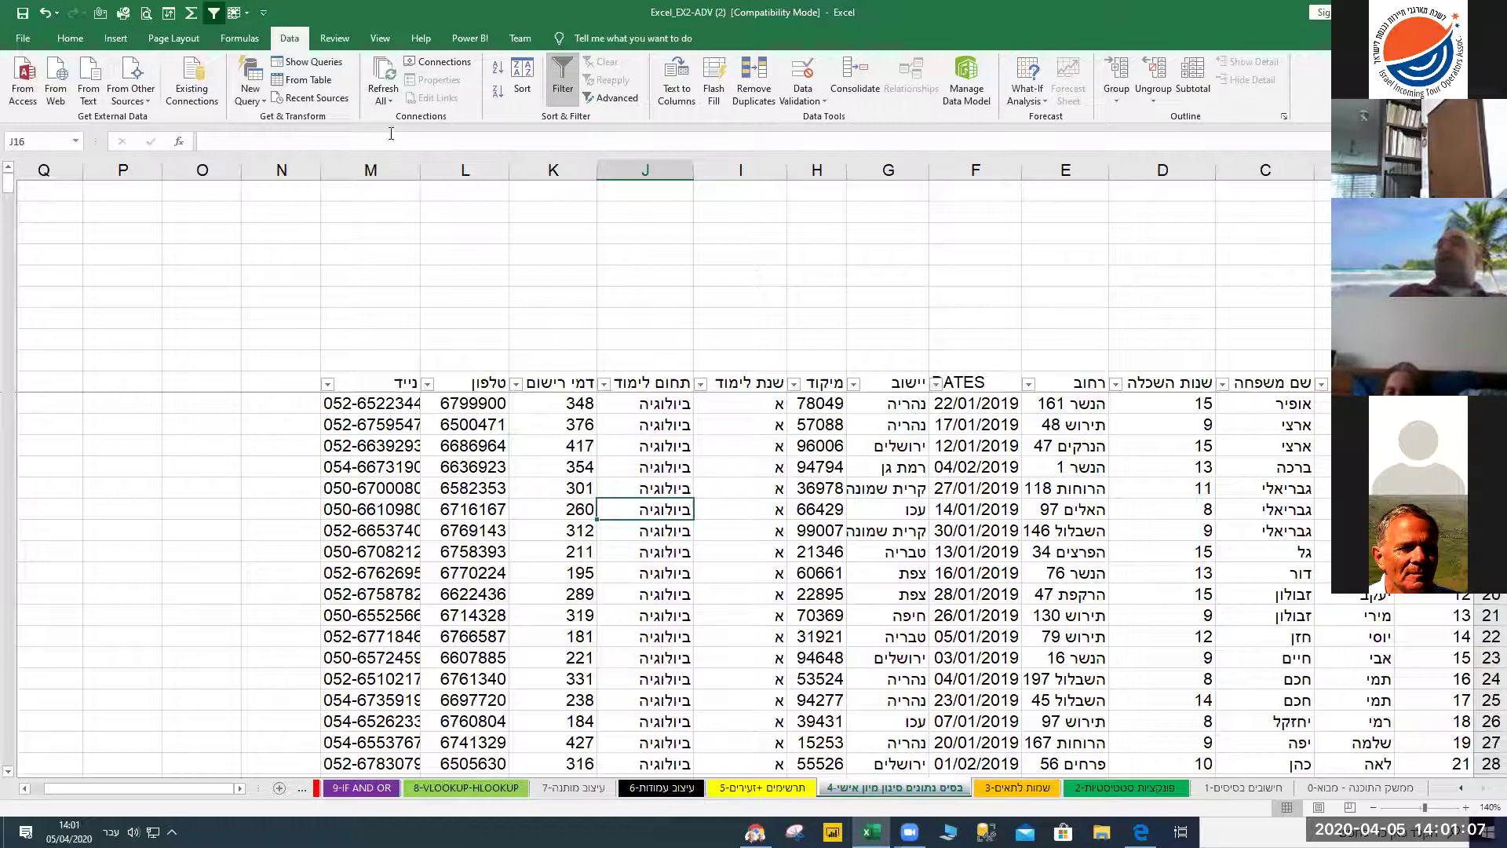
Check the headers option of the custom sort while filtering is on, cancel the sort, and turn filtering off
{"action": "left_click", "coordinate": [523, 93]}
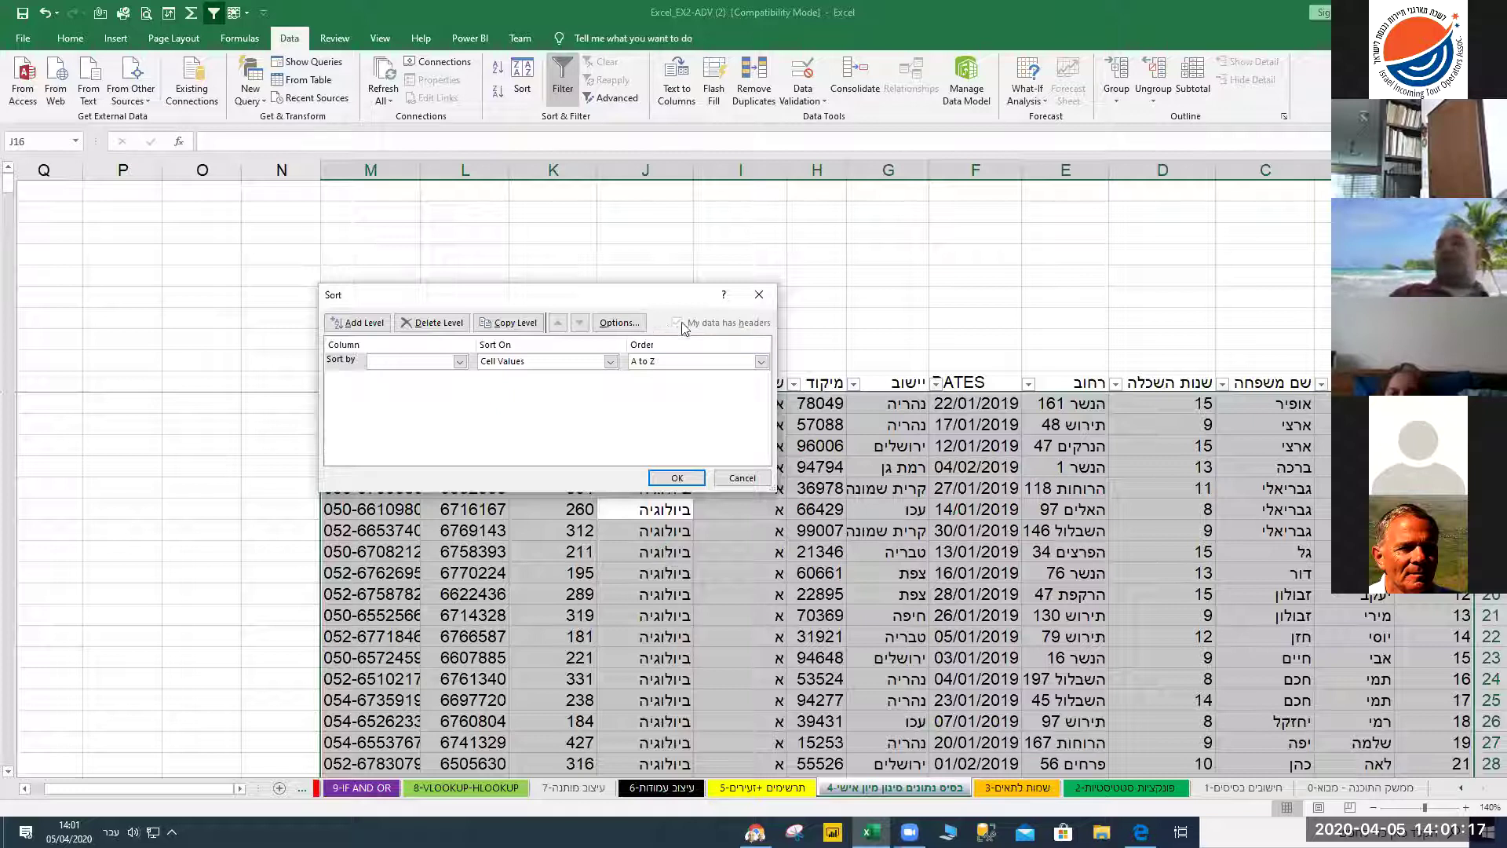
{"action": "left_click", "coordinate": [742, 477]}
{"action": "left_click", "coordinate": [562, 84]}
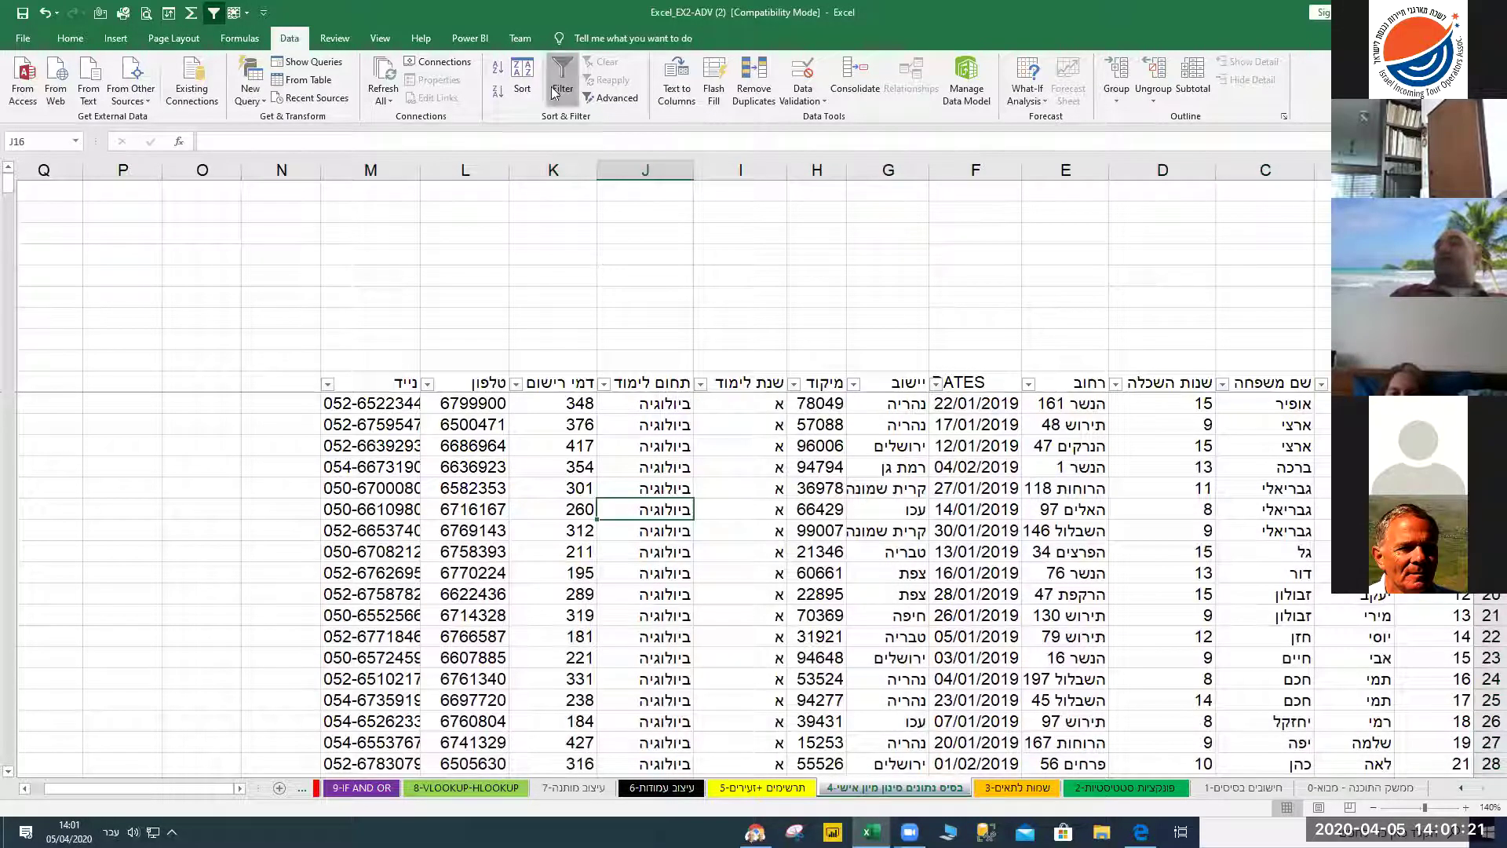
Review the column names offered for a custom sort with the headers option on and filtering off
{"action": "left_click", "coordinate": [531, 77]}
{"action": "left_click", "coordinate": [675, 323]}
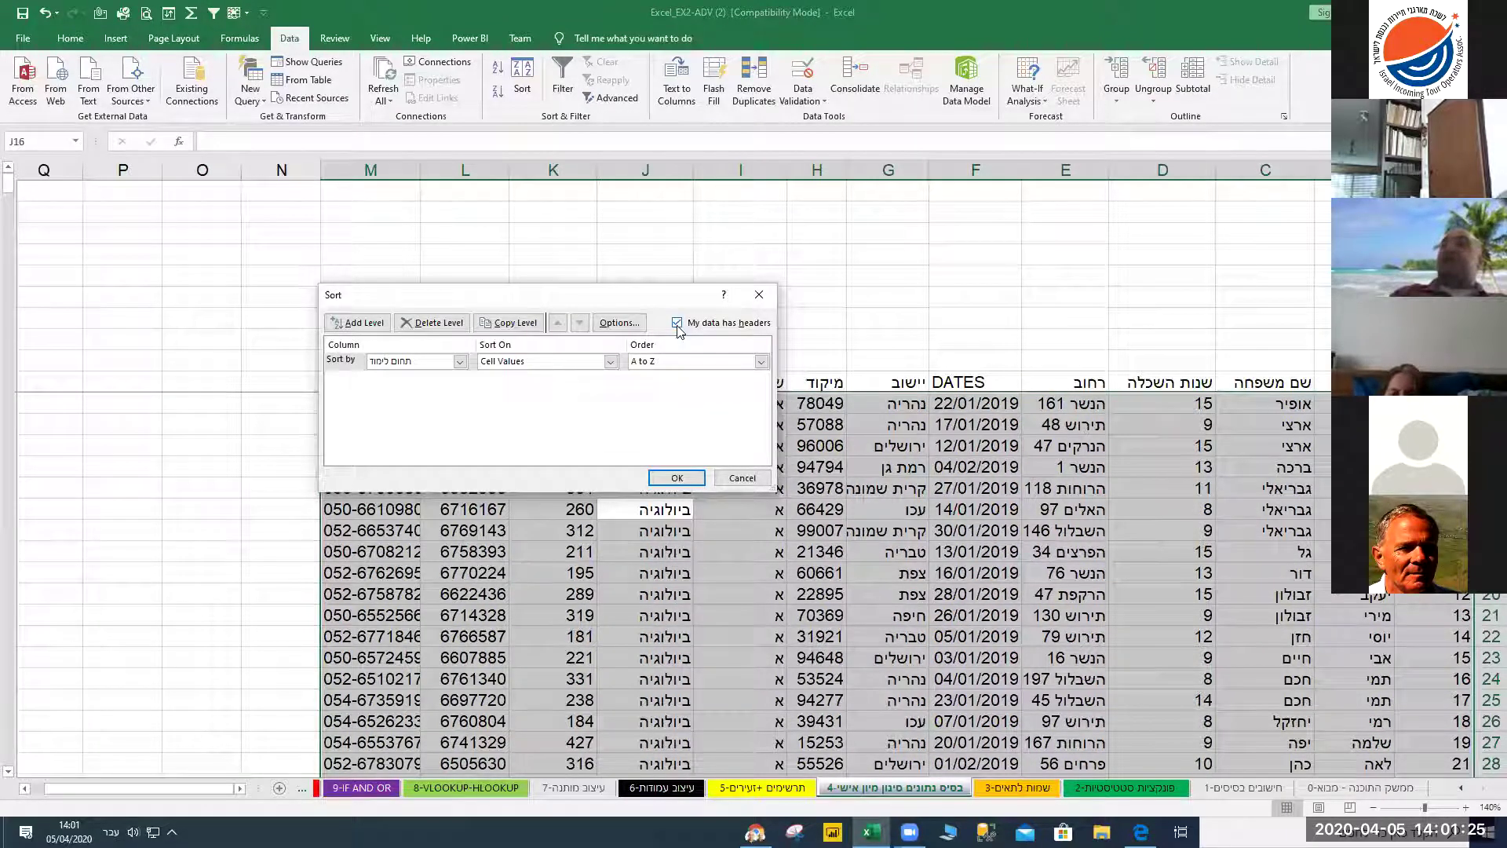
{"action": "left_click", "coordinate": [676, 323]}
{"action": "left_click", "coordinate": [676, 324]}
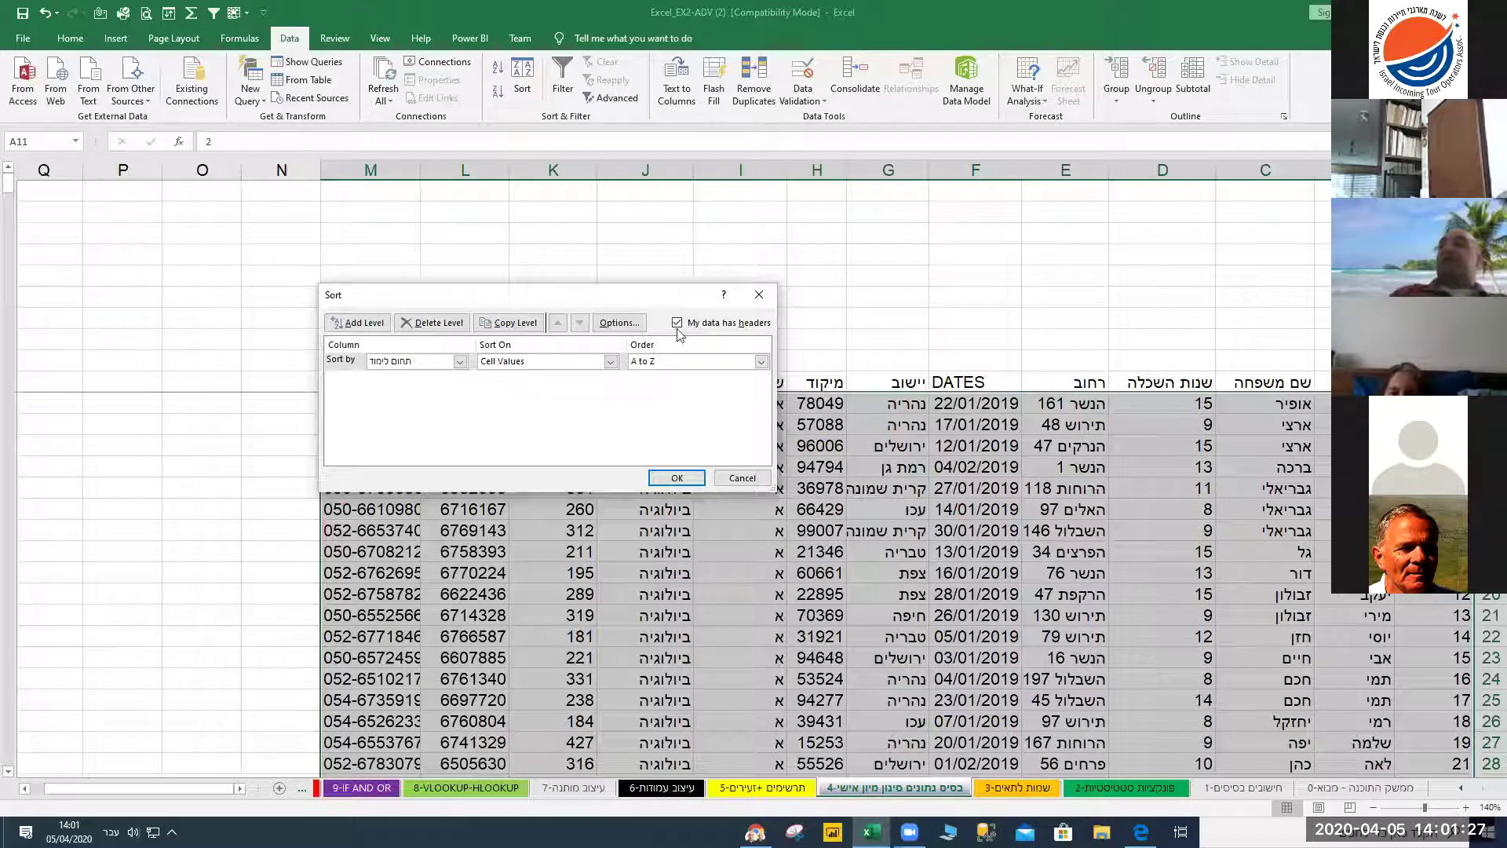
{"action": "left_click_drag", "start_coordinate": [613, 297], "coordinate": [572, 250]}
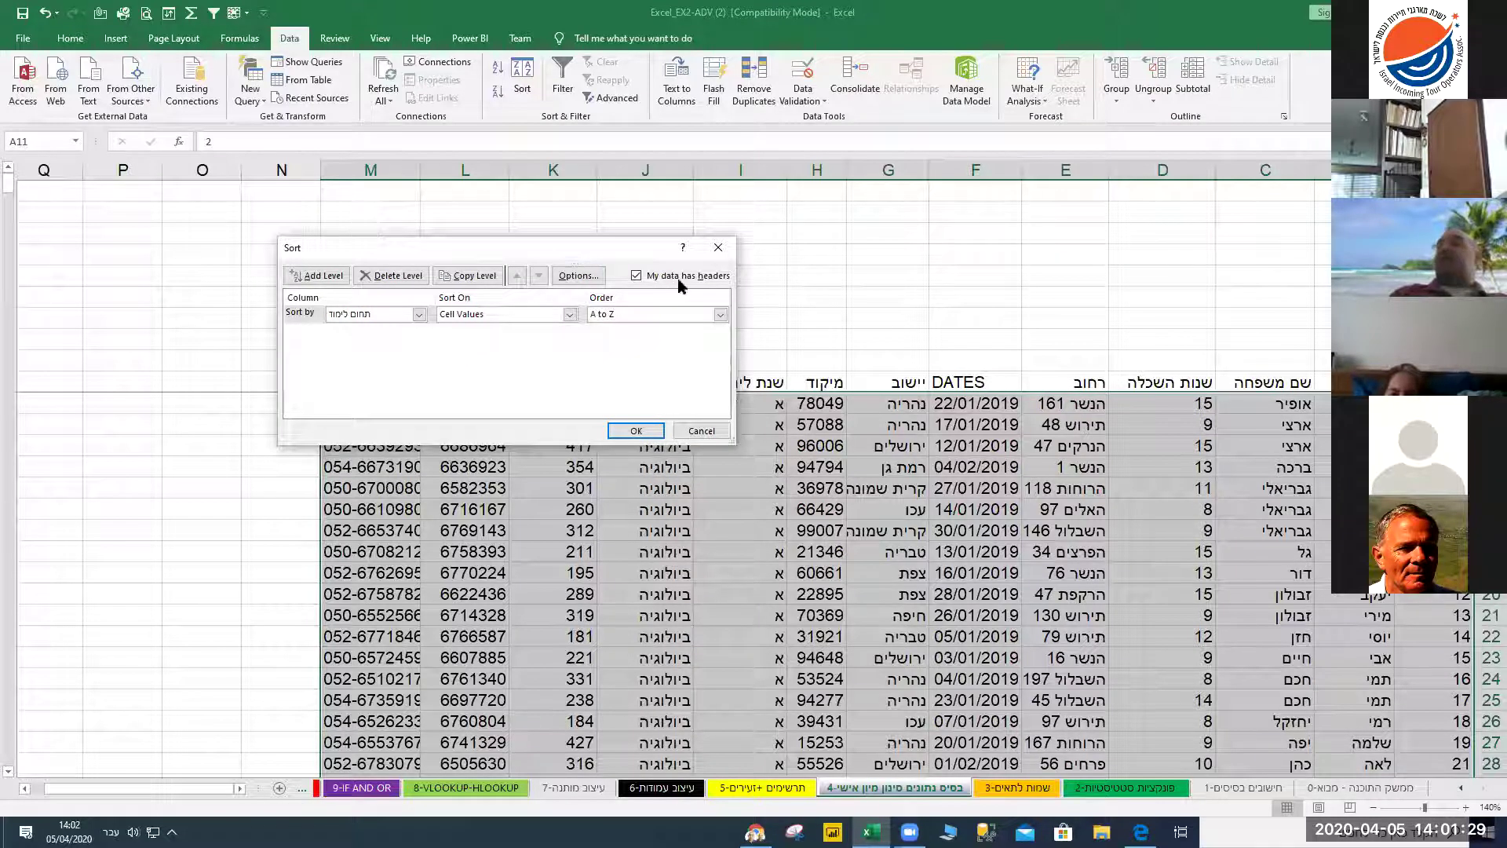
{"action": "left_click", "coordinate": [418, 314]}
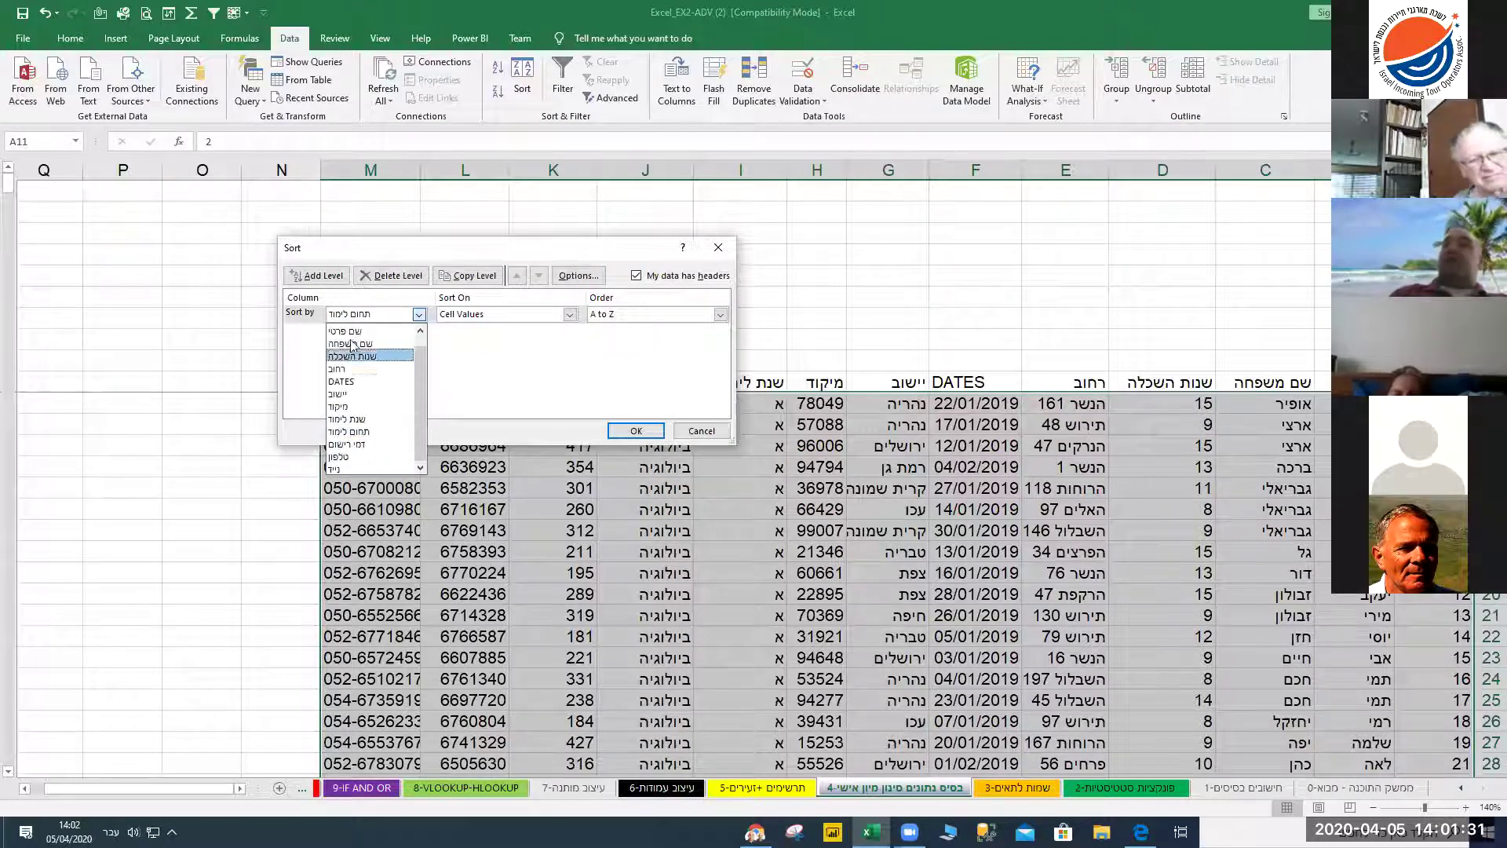
{"action": "left_click", "coordinate": [633, 287]}
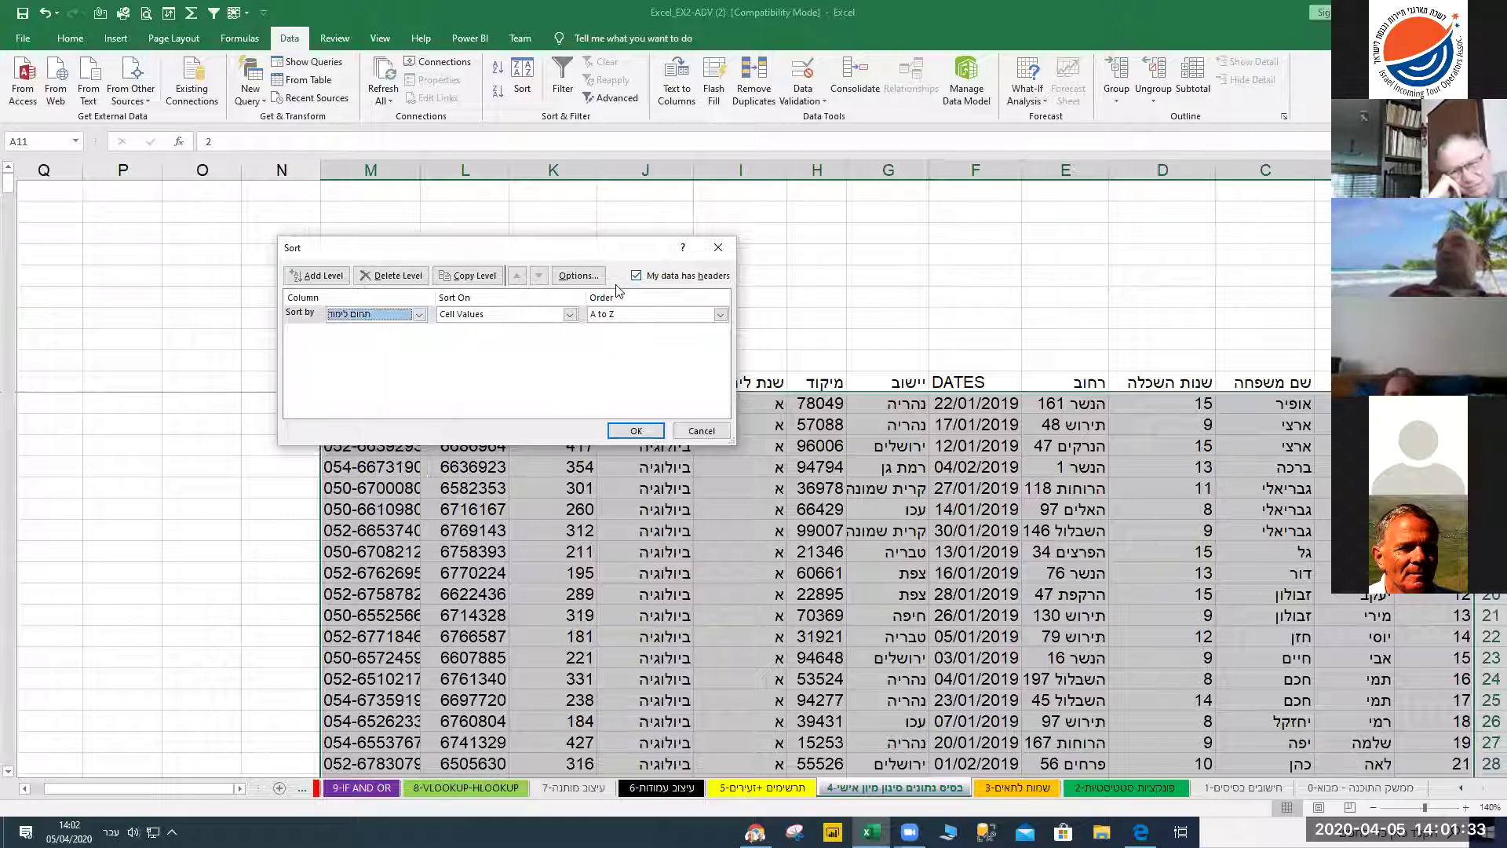
Review the sort column choices with the headers option off, restore the option, and cancel the sort
{"action": "left_click", "coordinate": [635, 276]}
{"action": "left_click", "coordinate": [419, 314]}
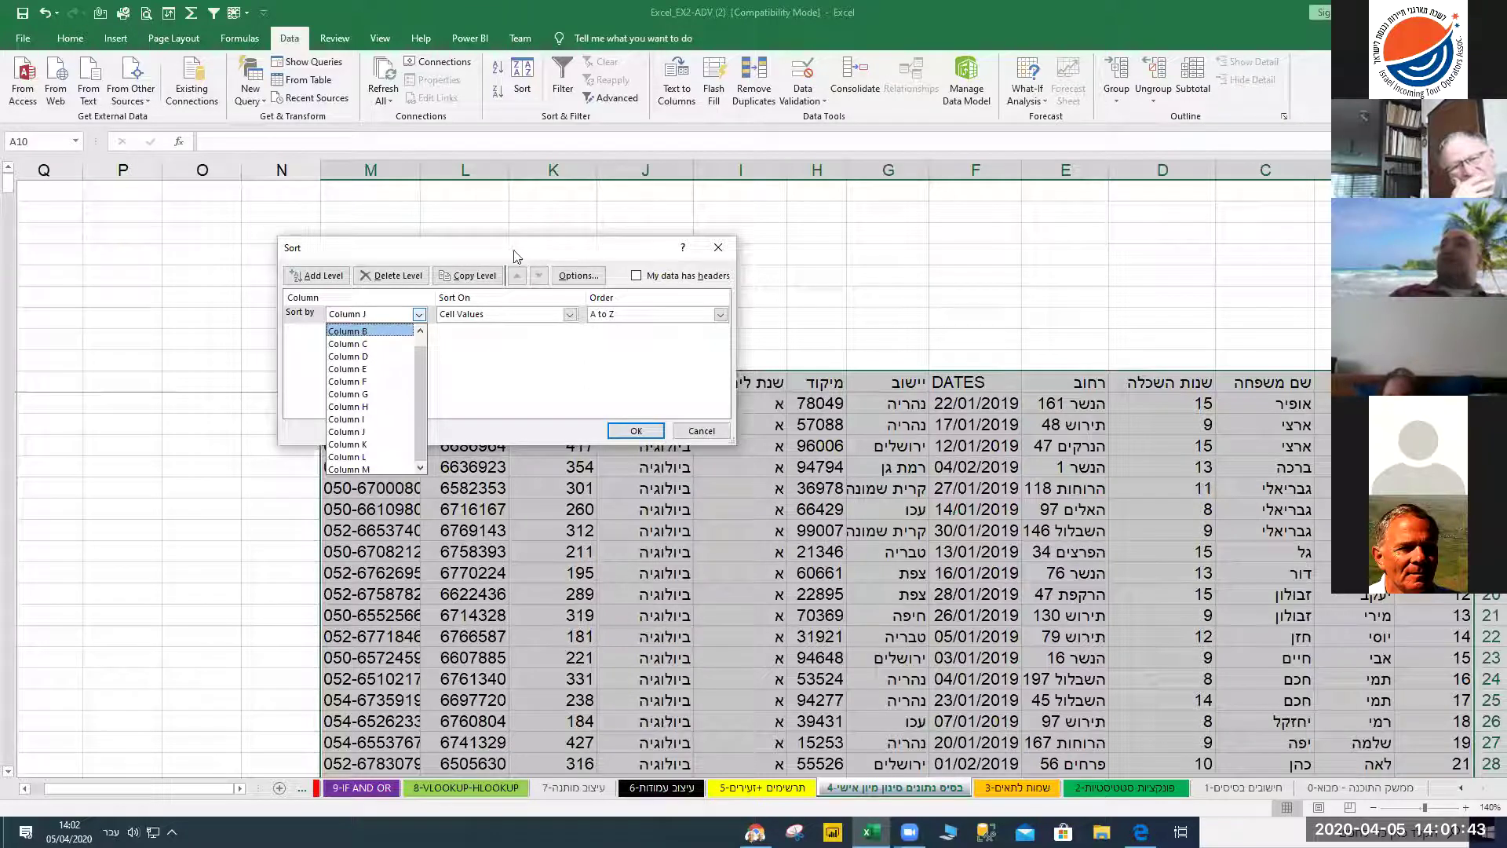
{"action": "left_click", "coordinate": [638, 281]}
{"action": "left_click", "coordinate": [637, 278]}
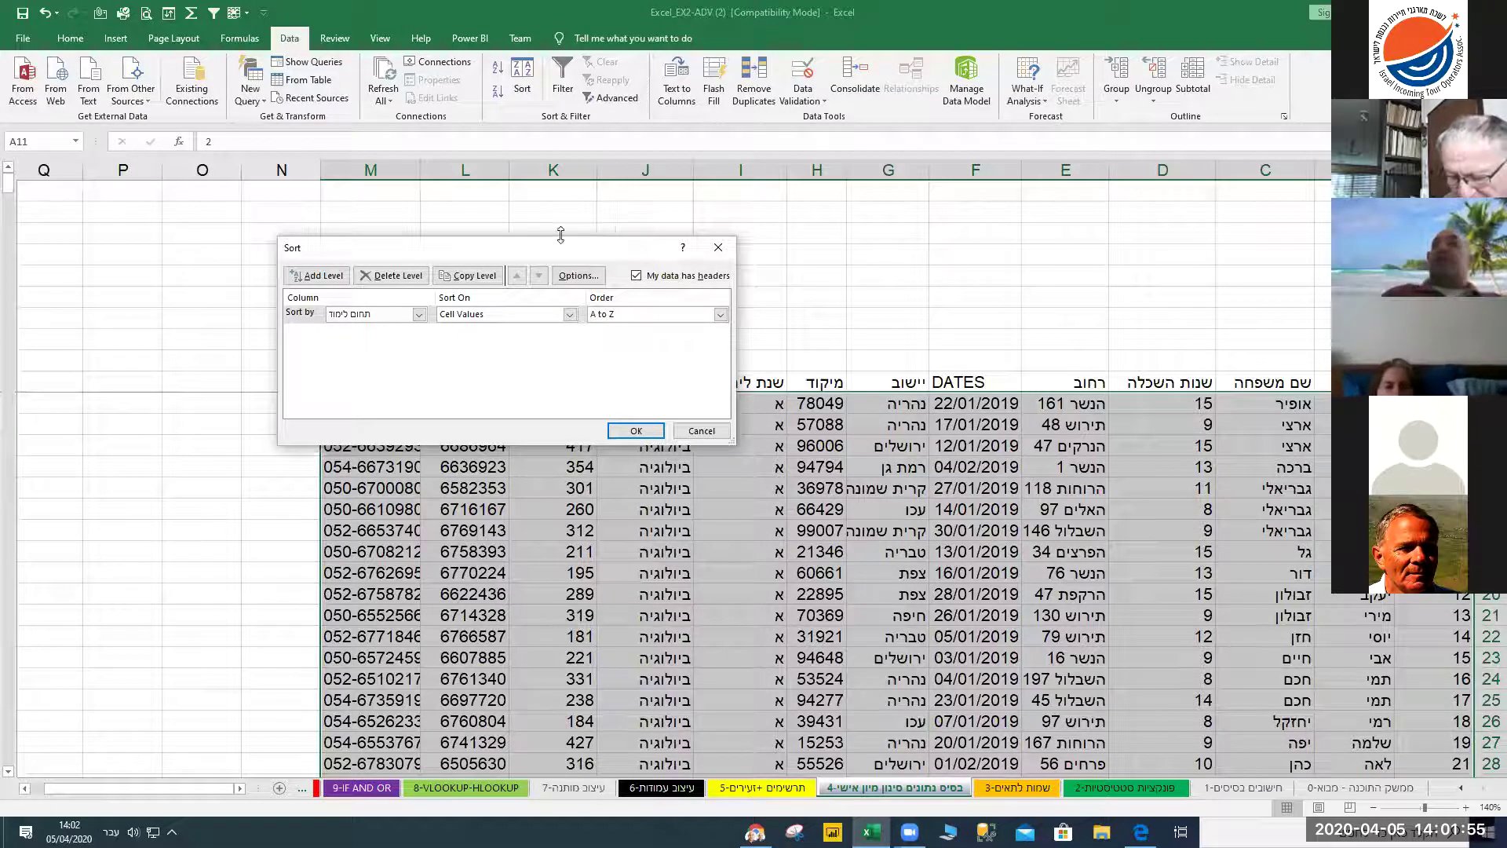
{"action": "left_click", "coordinate": [691, 431]}
{"action": "left_click", "coordinate": [646, 510]}
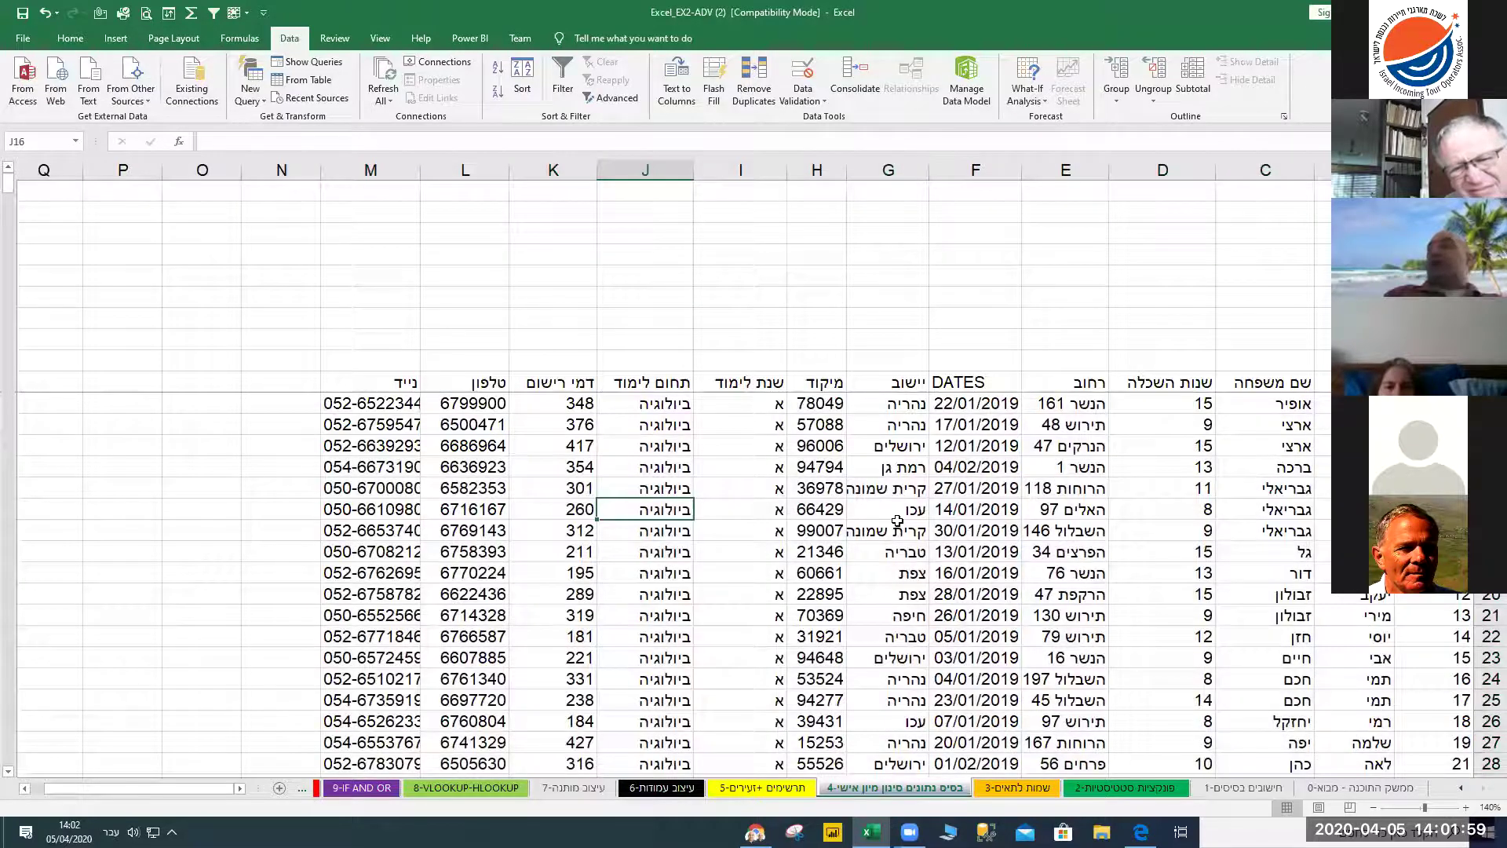
Unfreeze the panes and check how the header row behaves while moving through the list
{"action": "scroll", "coordinate": [940, 594], "scroll_direction": "down", "scroll_amount": 2}
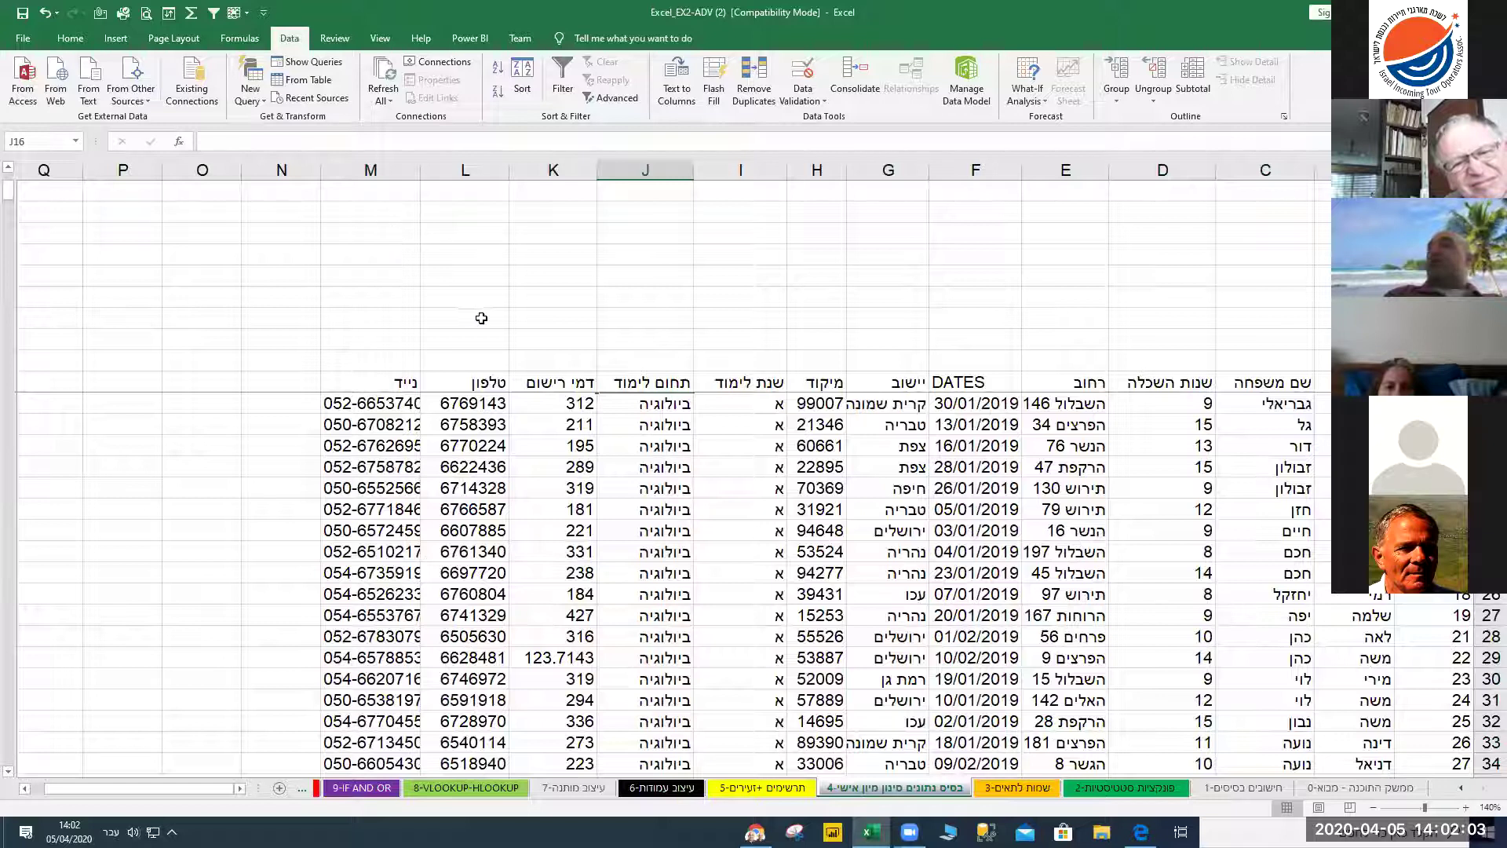
{"action": "left_click", "coordinate": [385, 37]}
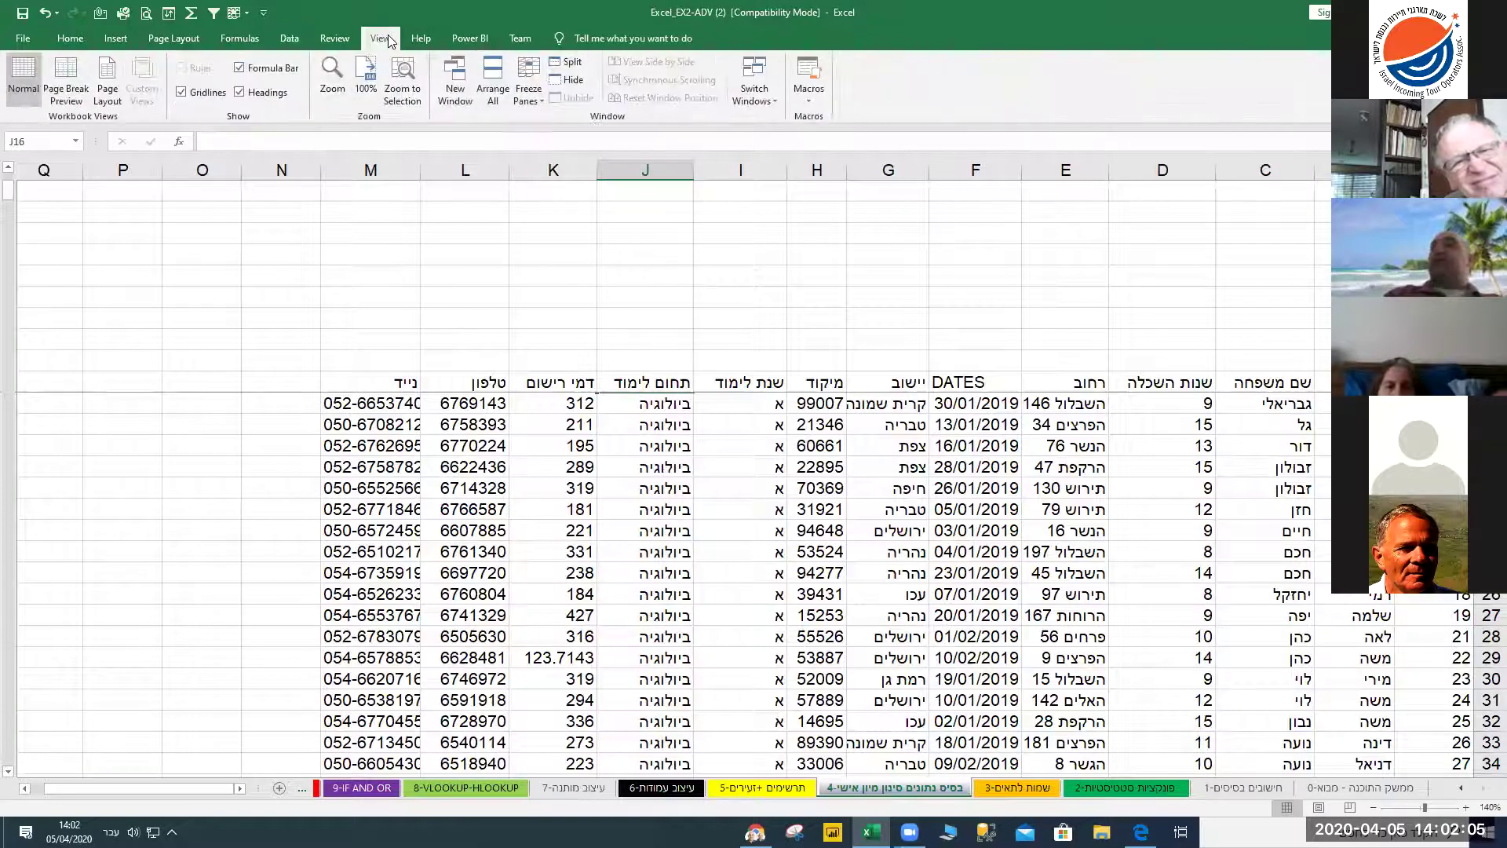
{"action": "left_click", "coordinate": [537, 96]}
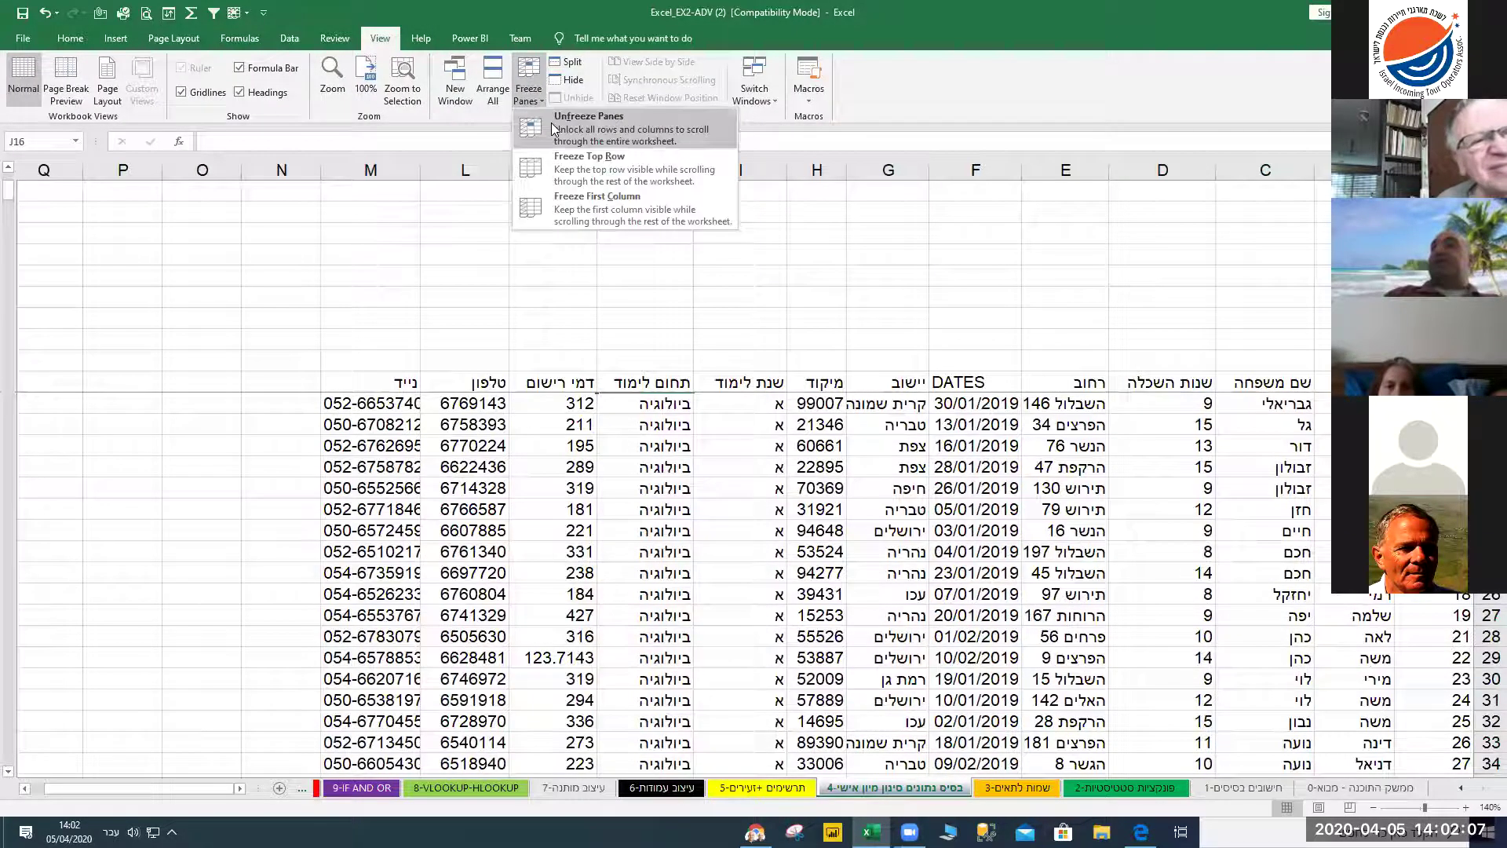
{"action": "left_click", "coordinate": [553, 128]}
{"action": "scroll", "coordinate": [716, 511], "scroll_direction": "down", "scroll_amount": 5}
{"action": "scroll", "coordinate": [716, 511], "scroll_direction": "up", "scroll_amount": 4}
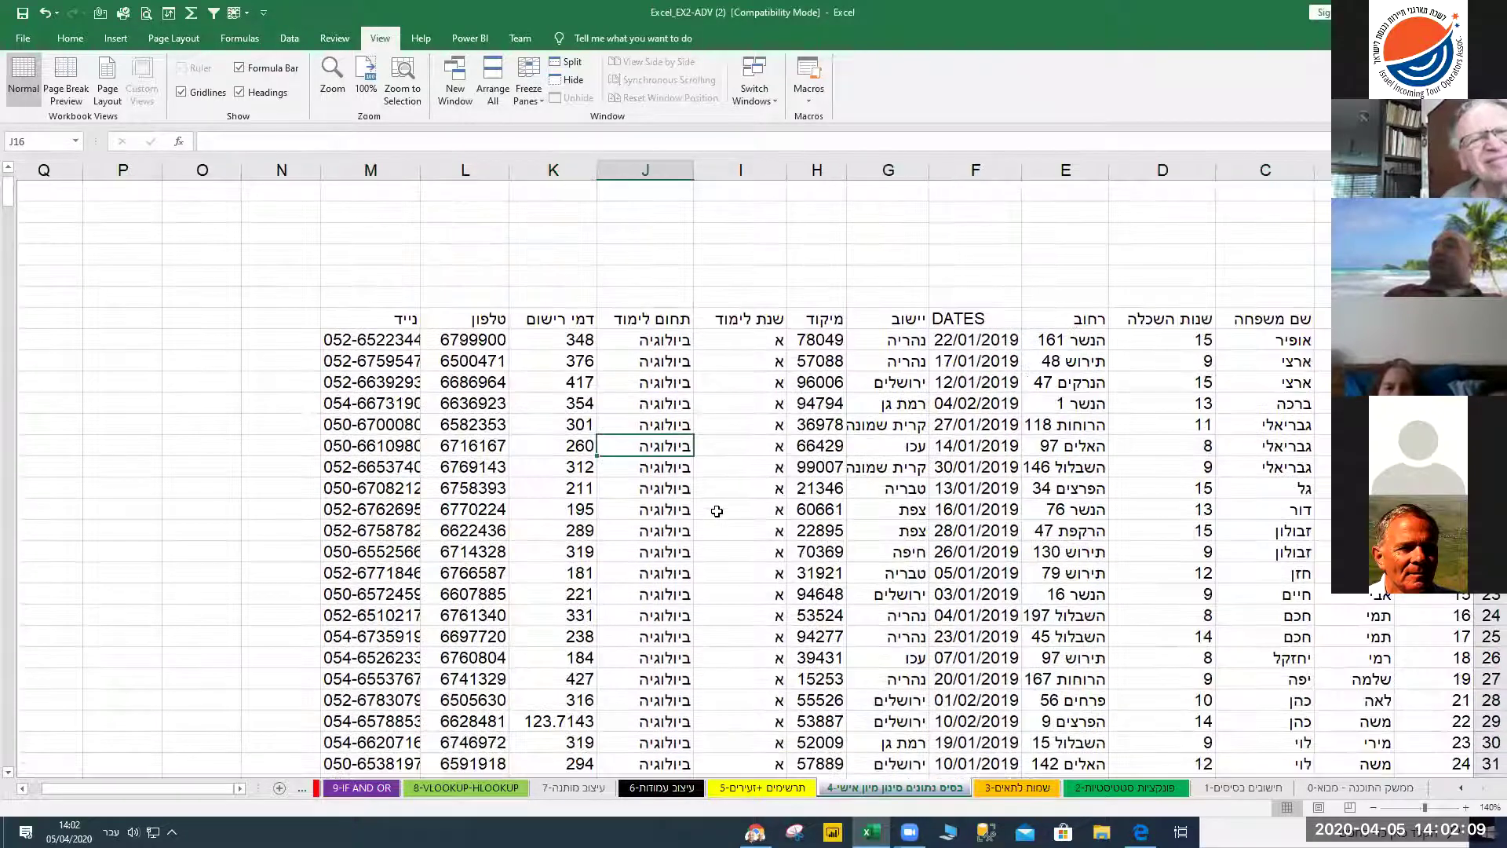
{"action": "scroll", "coordinate": [717, 511], "scroll_direction": "down", "scroll_amount": 5}
{"action": "scroll", "coordinate": [717, 511], "scroll_direction": "up", "scroll_amount": 5}
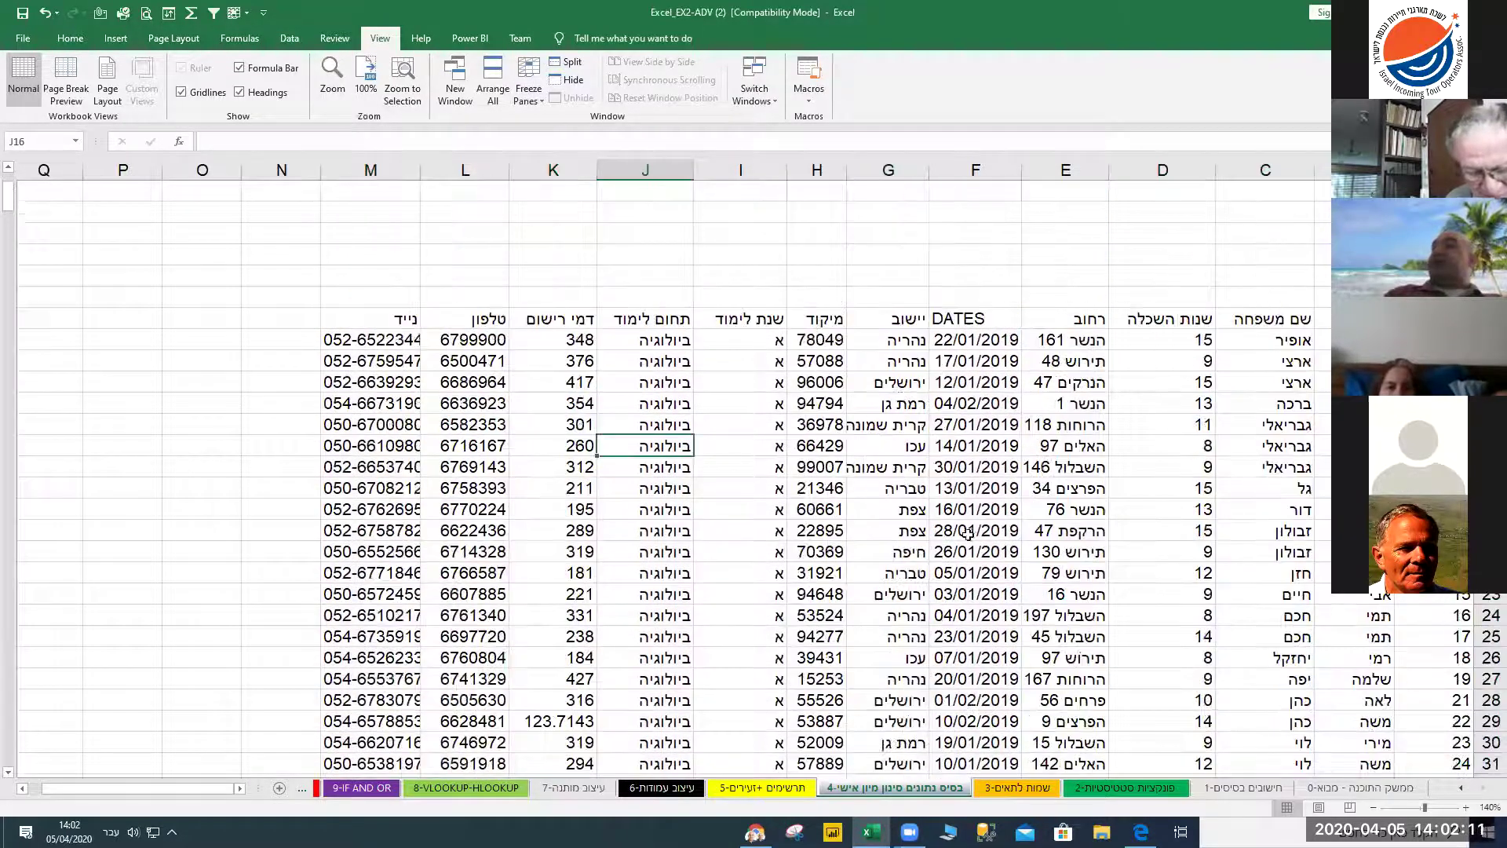
Sort the list in ascending order by the running numbers in column A
{"action": "left_click", "coordinate": [1234, 469]}
{"action": "left_click", "coordinate": [1452, 425]}
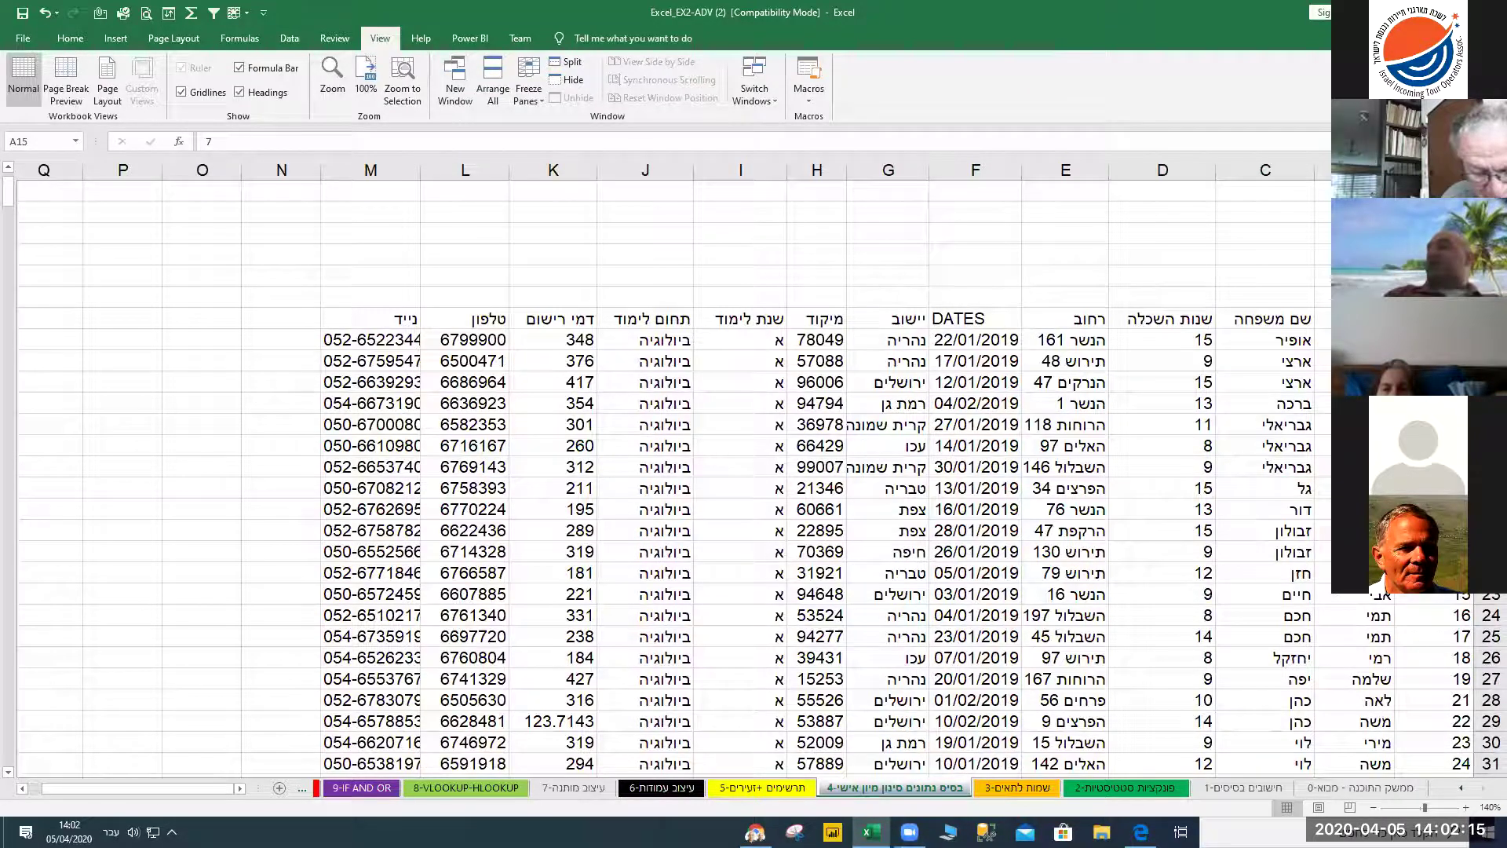
{"action": "scroll", "coordinate": [717, 512], "scroll_direction": "down", "scroll_amount": 3}
{"action": "scroll", "coordinate": [717, 511], "scroll_direction": "up", "scroll_amount": 2}
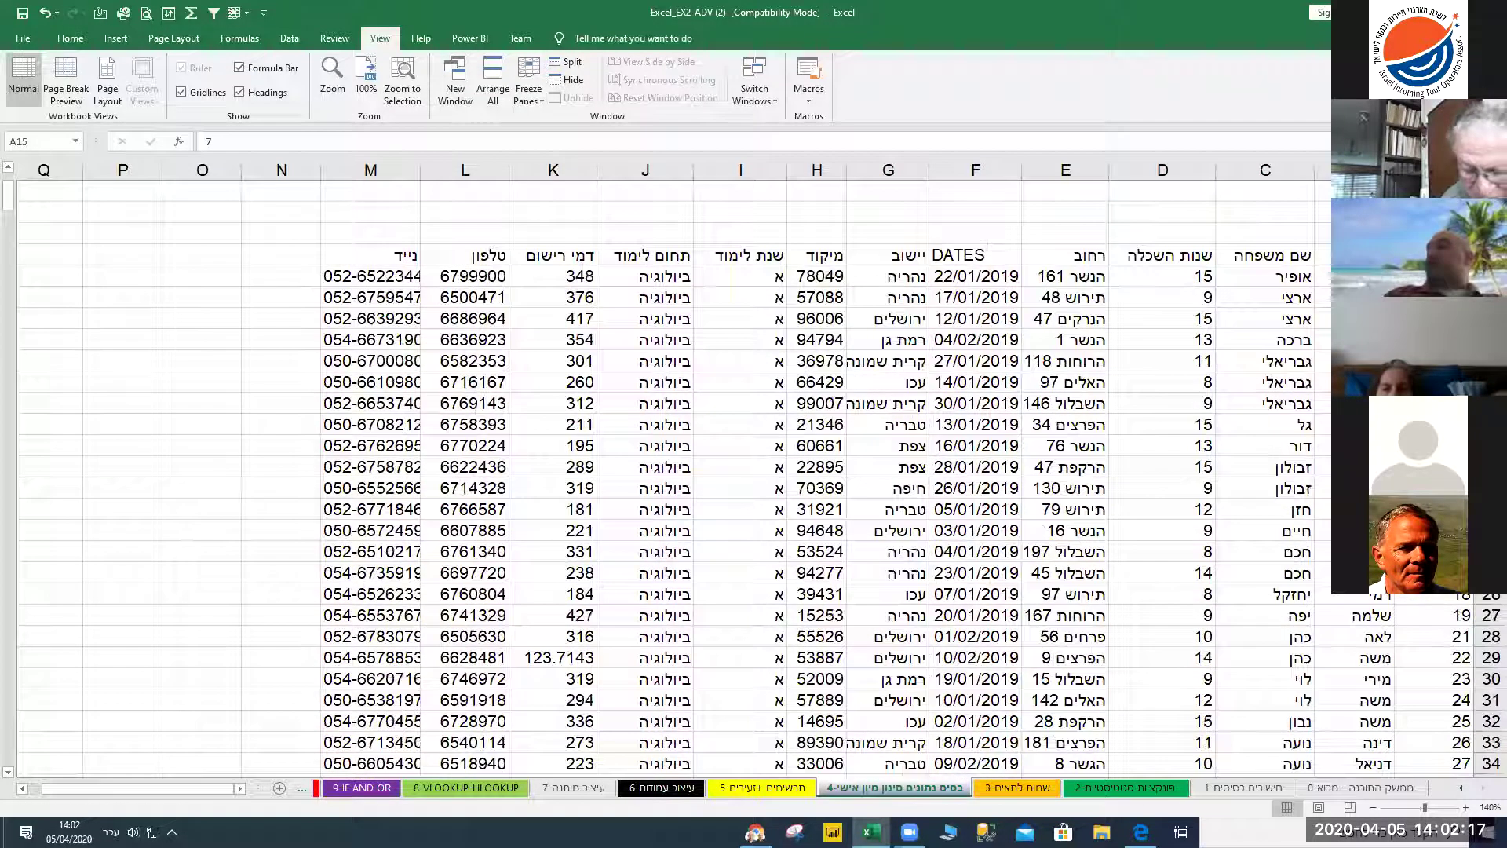
{"action": "right_click", "coordinate": [1280, 362]}
{"action": "key", "text": "Escape"}
{"action": "left_click", "coordinate": [289, 38]}
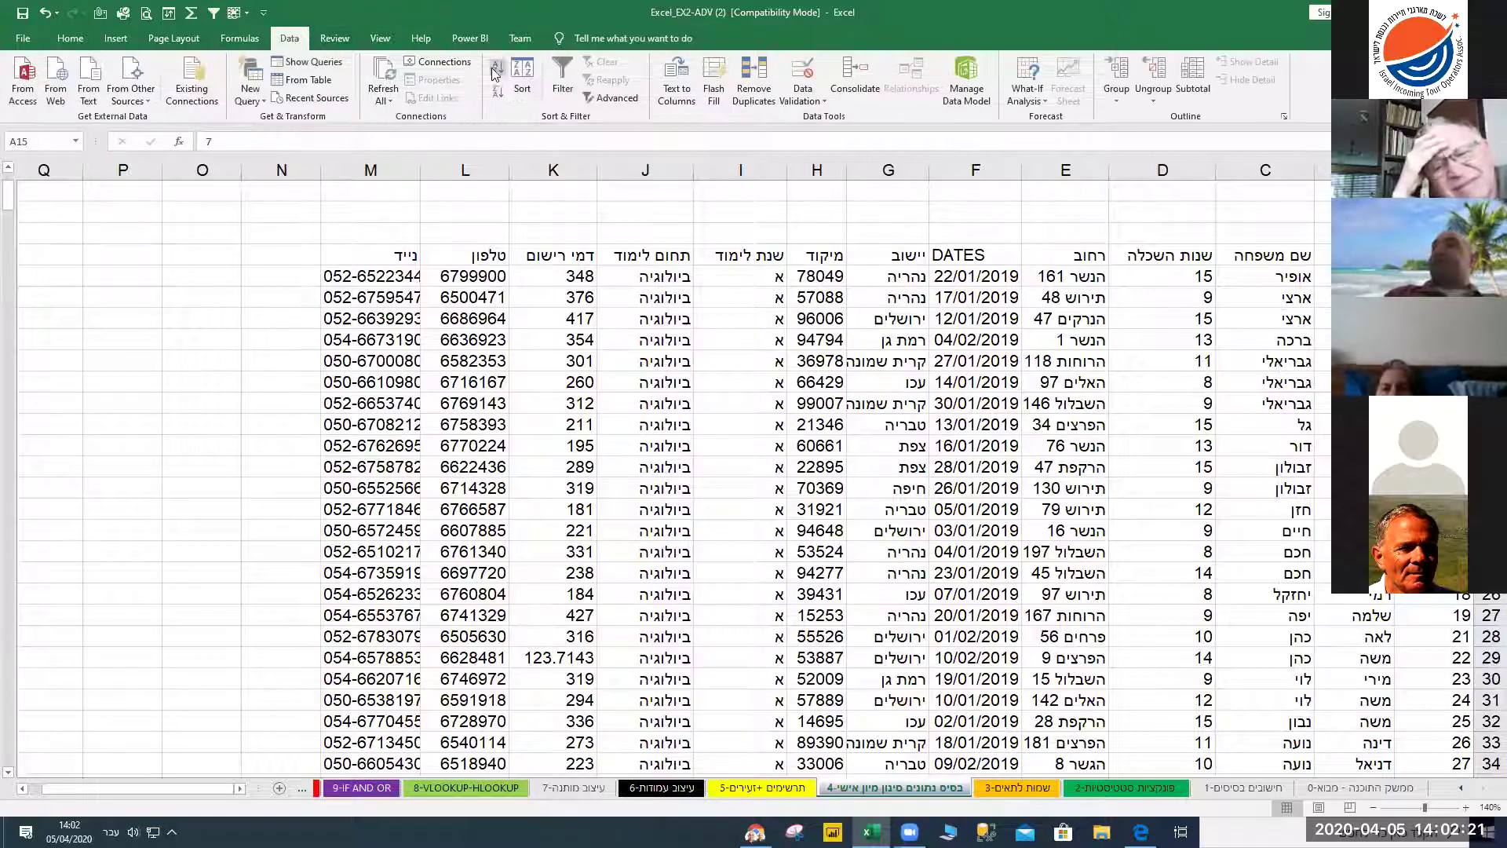
{"action": "left_click", "coordinate": [495, 71]}
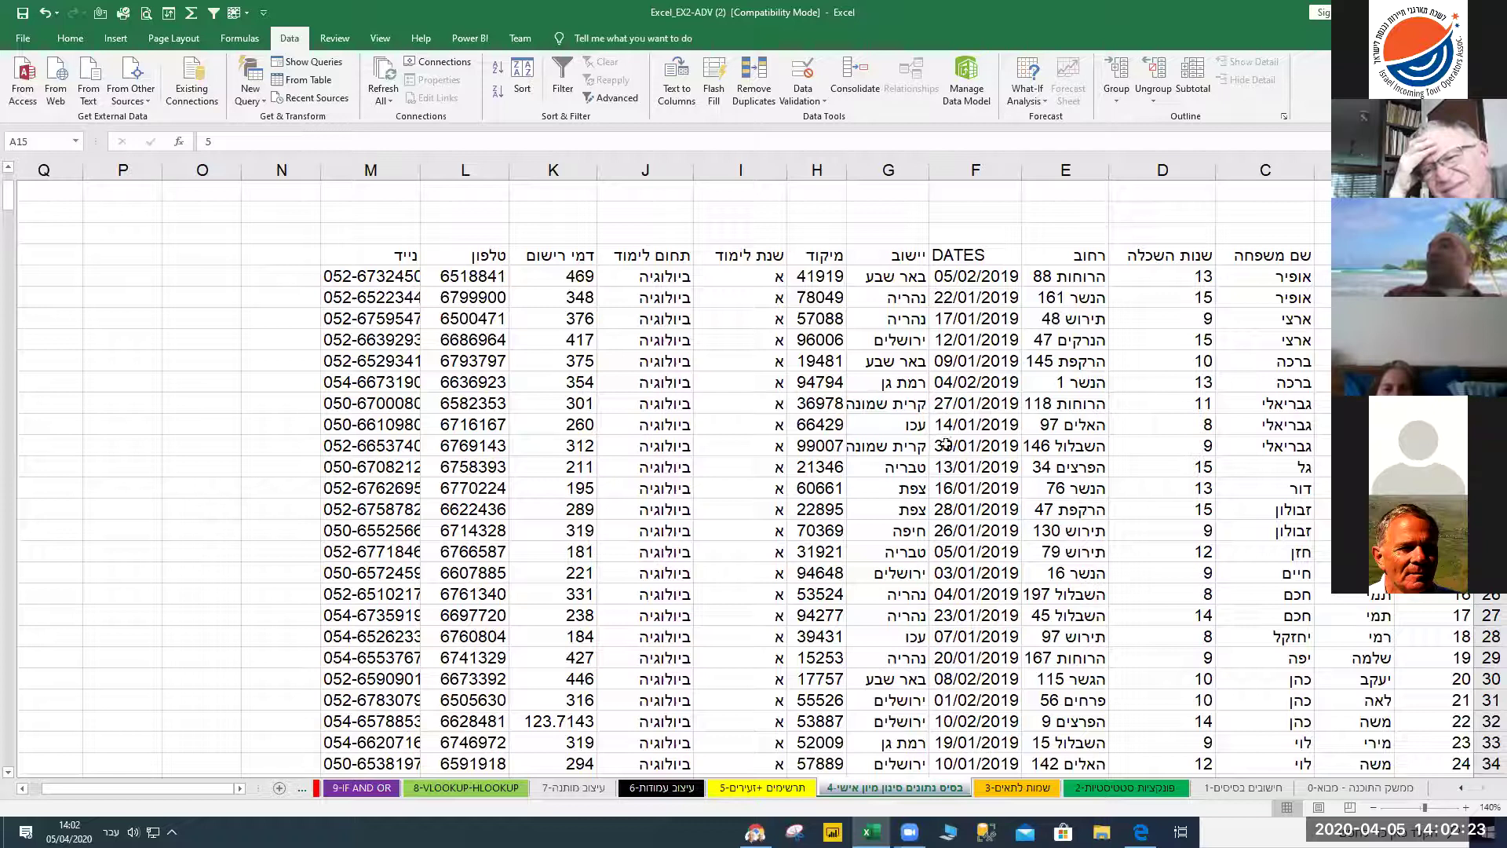
Format the range A10:M503 as a table with headers, using the blue style in the first Medium row
{"action": "left_click", "coordinate": [86, 44]}
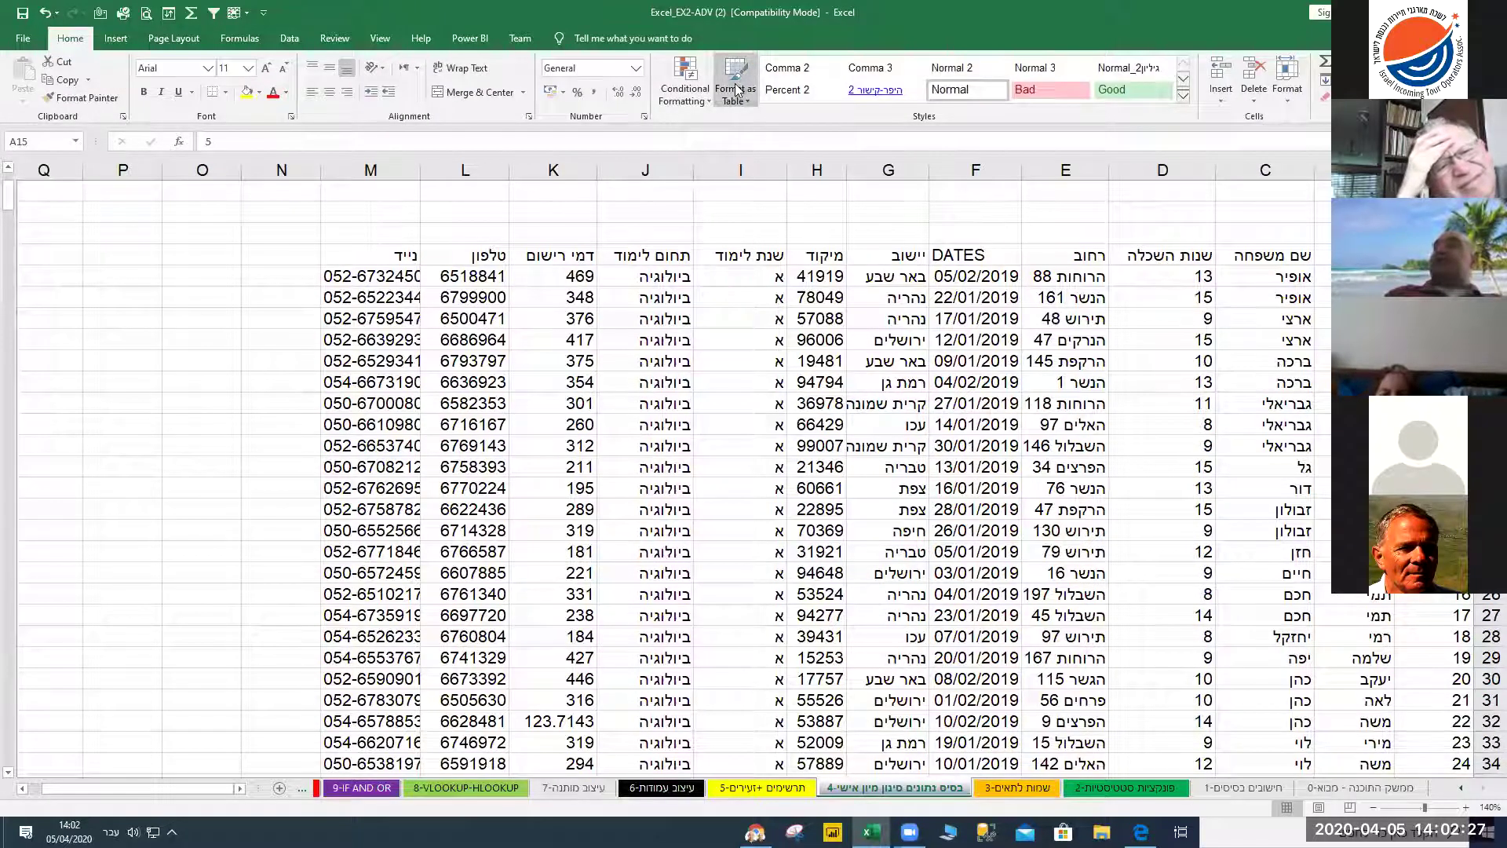
{"action": "left_click", "coordinate": [739, 89]}
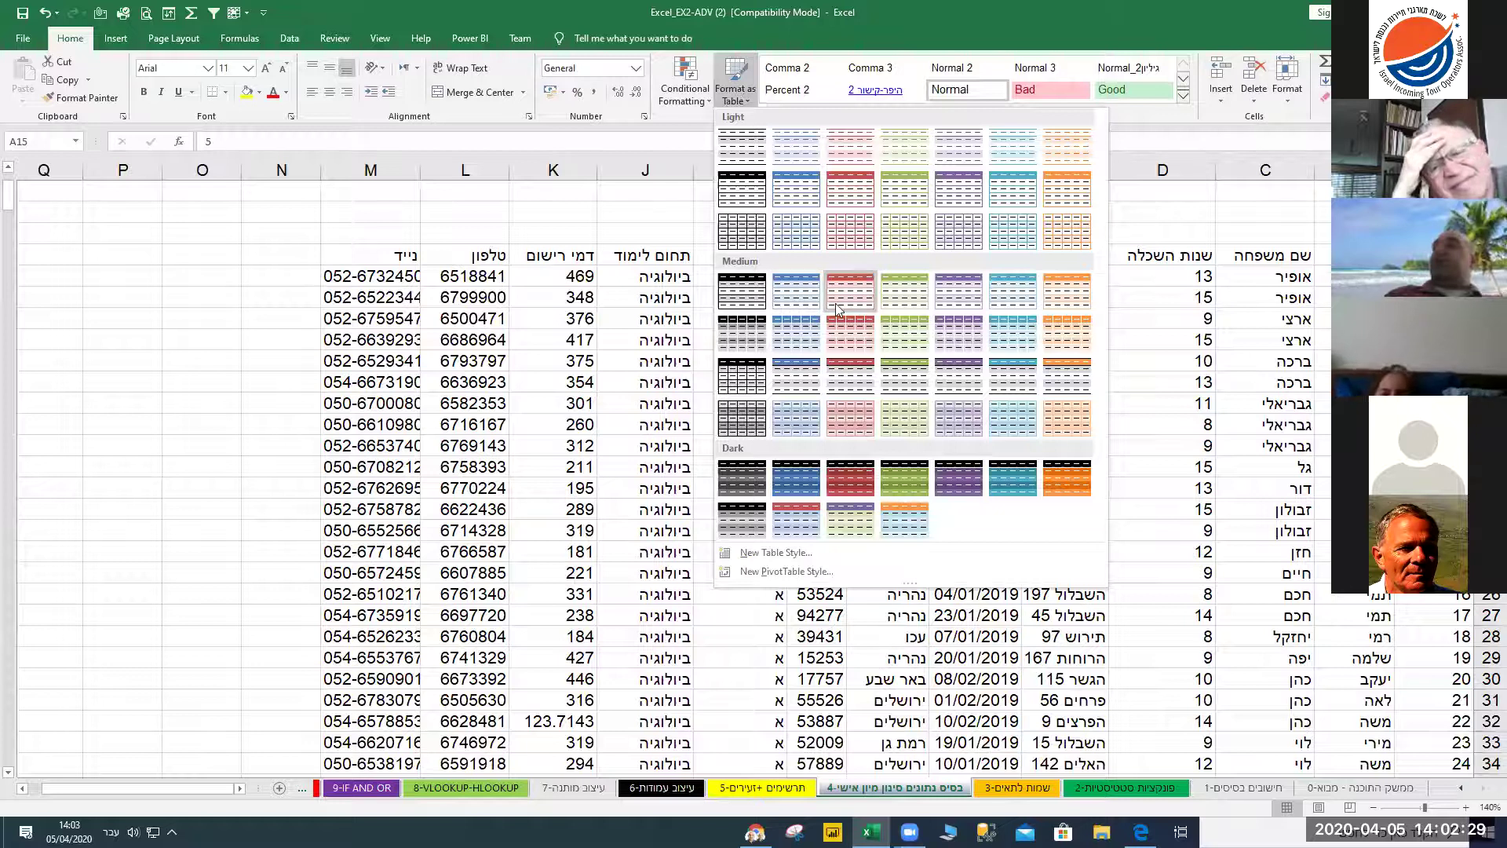
{"action": "left_click", "coordinate": [802, 297]}
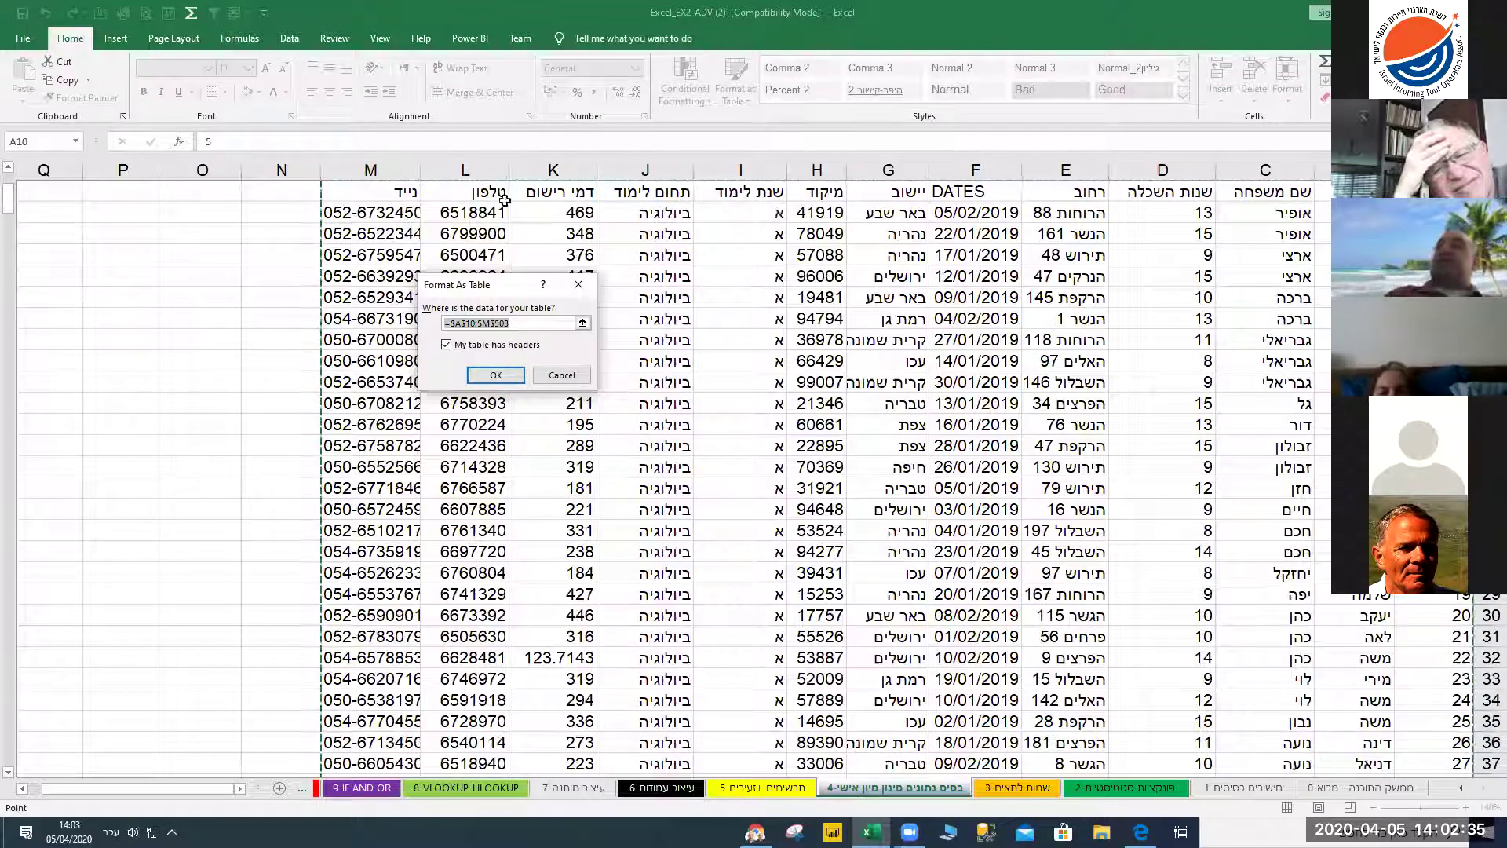
{"action": "scroll", "coordinate": [479, 408], "scroll_direction": "up", "scroll_amount": 1}
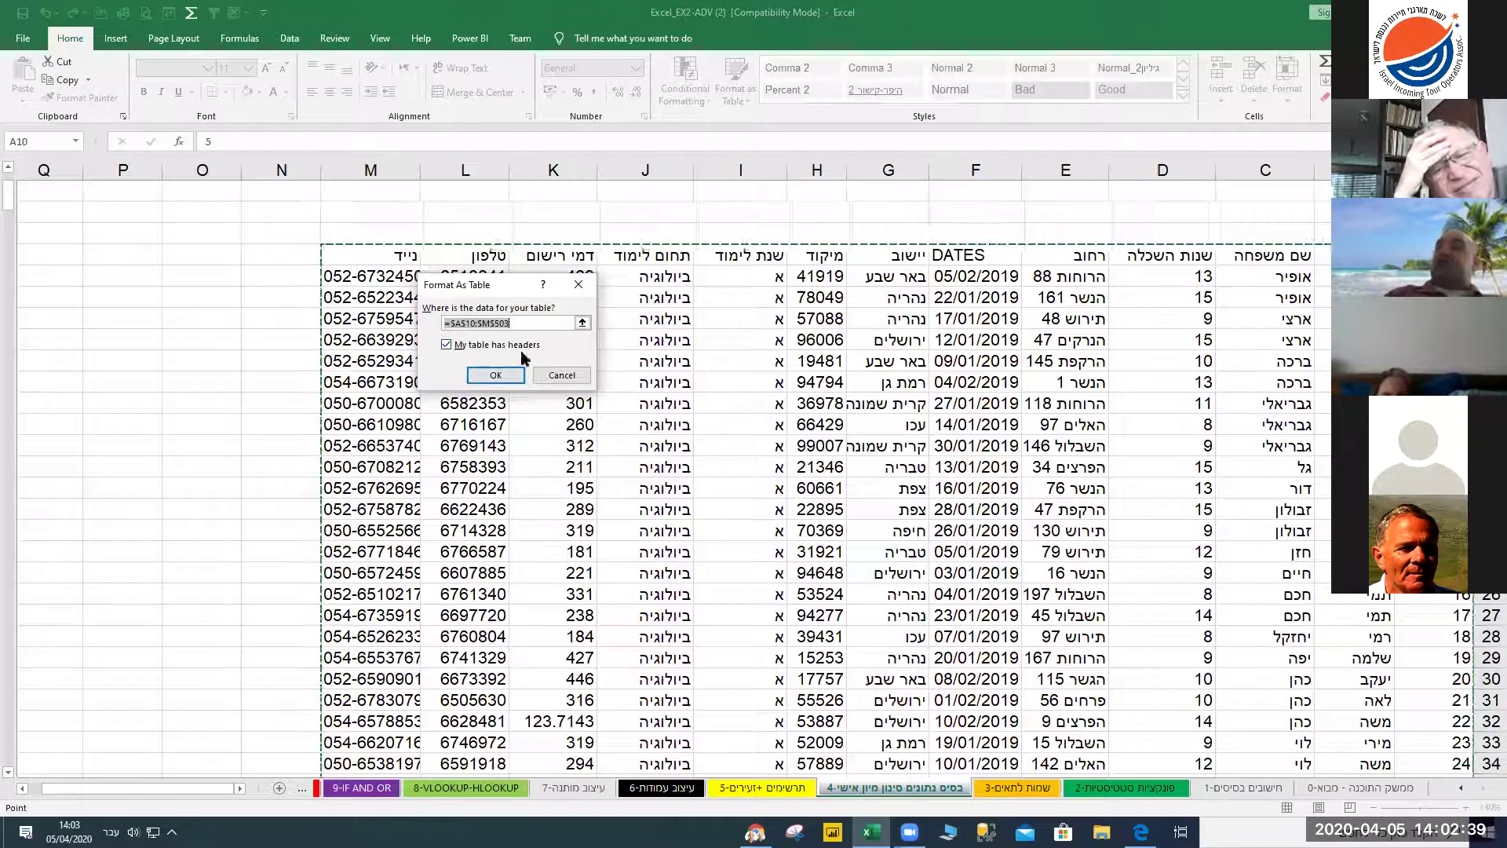
{"action": "left_click", "coordinate": [495, 375]}
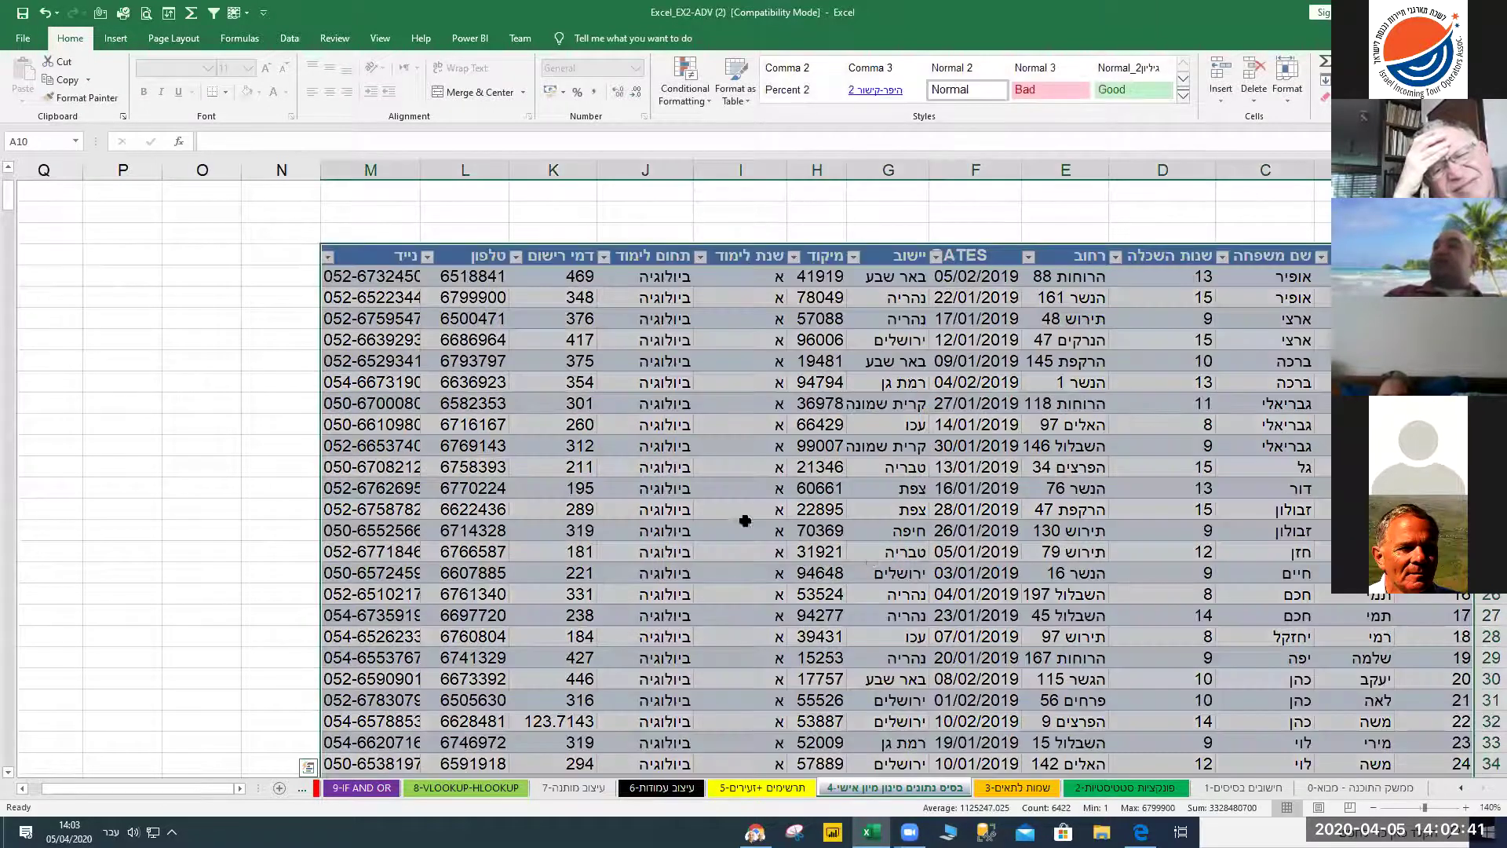
Examine what the column headings show as the header row of the new table moves out of view
{"action": "left_click", "coordinate": [872, 572]}
{"action": "scroll", "coordinate": [878, 577], "scroll_direction": "down", "scroll_amount": 2}
{"action": "scroll", "coordinate": [883, 581], "scroll_direction": "down", "scroll_amount": 1}
{"action": "scroll", "coordinate": [836, 561], "scroll_direction": "up", "scroll_amount": 2}
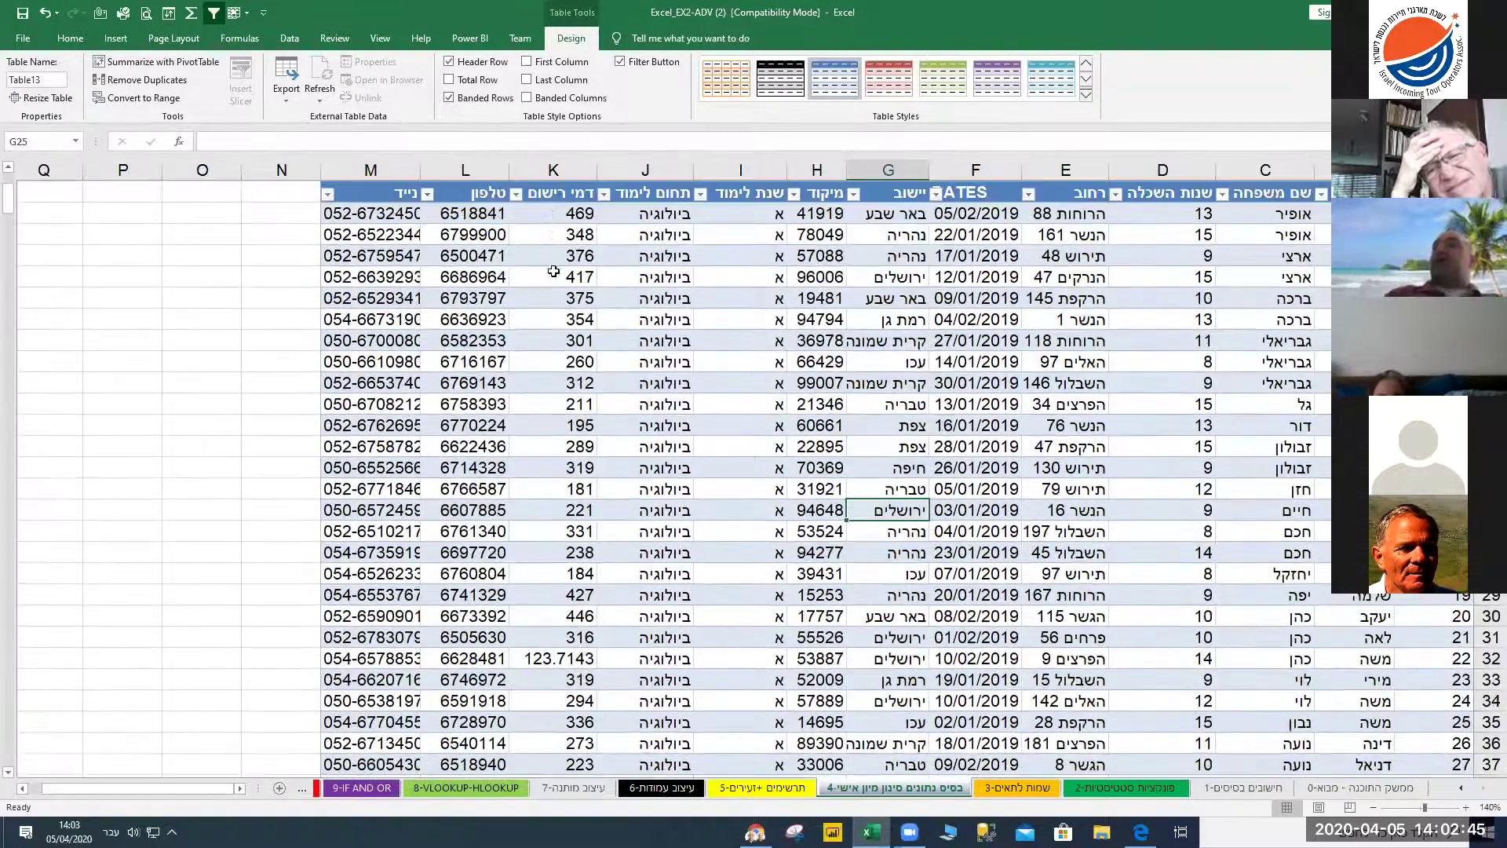
{"action": "scroll", "coordinate": [554, 270], "scroll_direction": "up", "scroll_amount": 1}
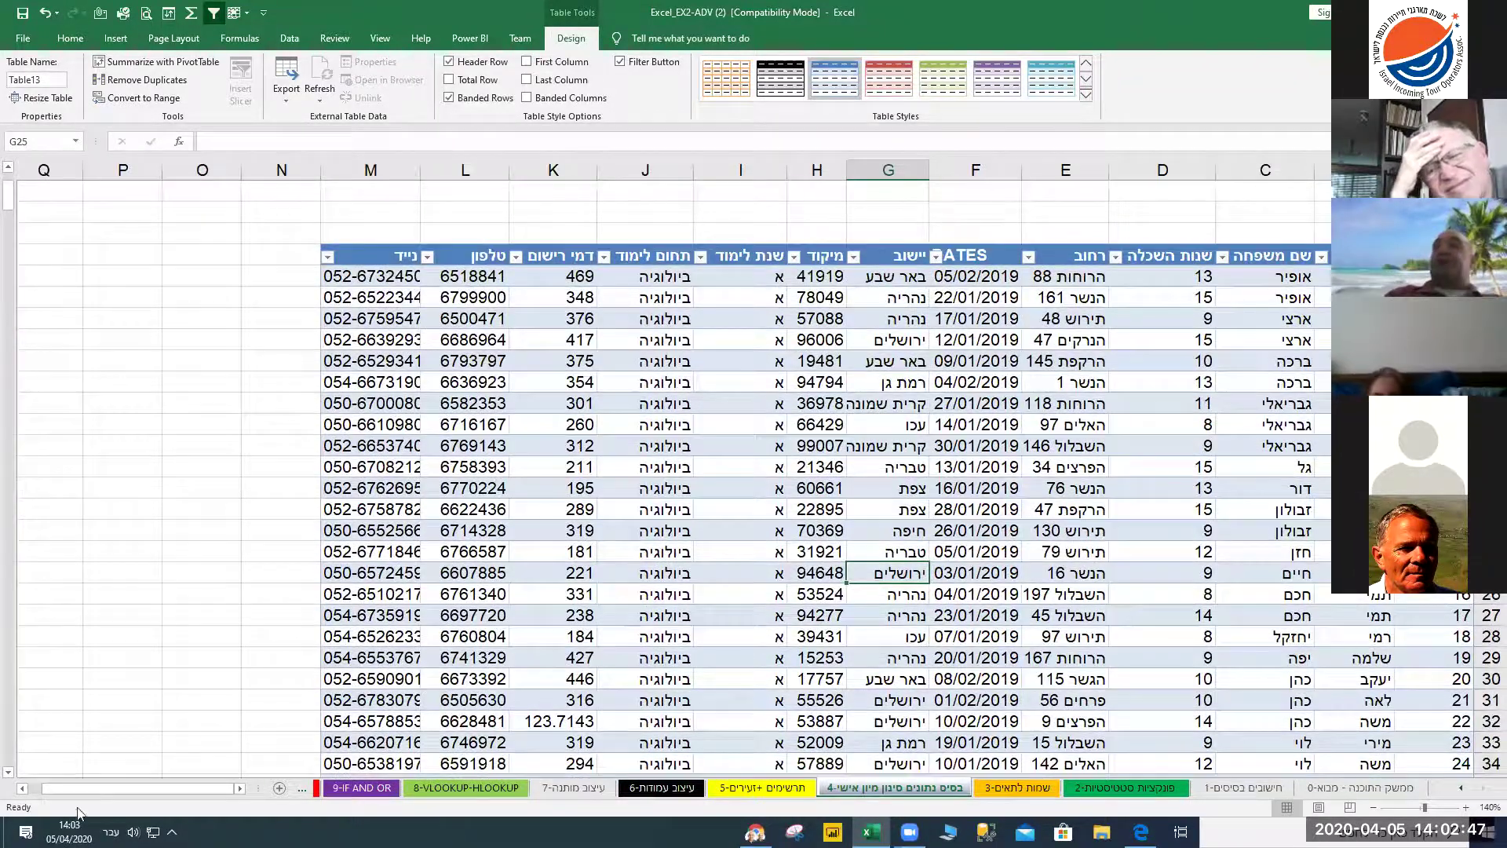
{"action": "scroll", "coordinate": [838, 464], "scroll_direction": "down", "scroll_amount": 1}
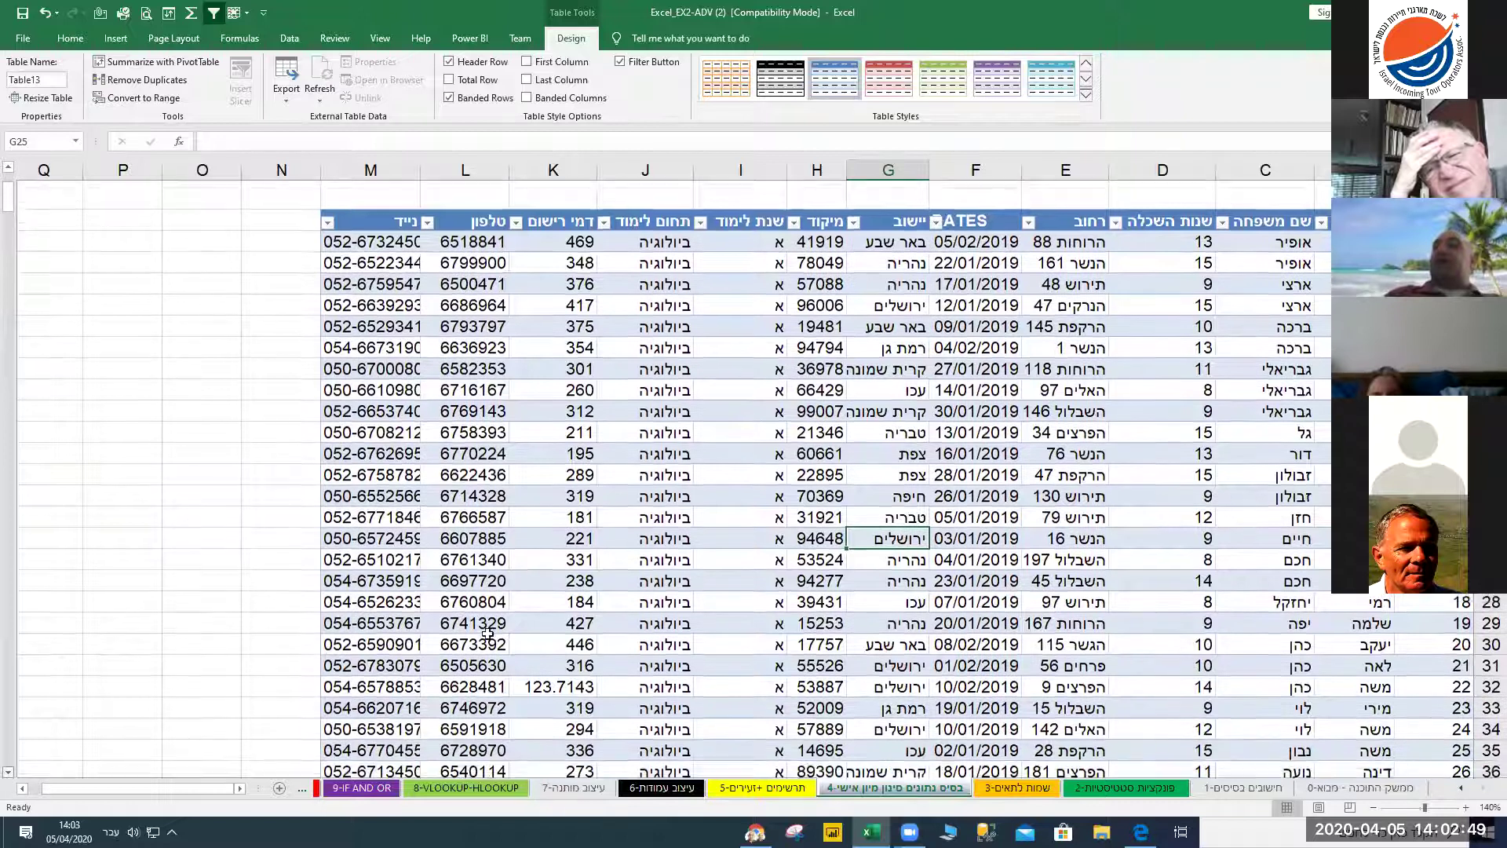
{"action": "scroll", "coordinate": [930, 460], "scroll_direction": "down", "scroll_amount": 2}
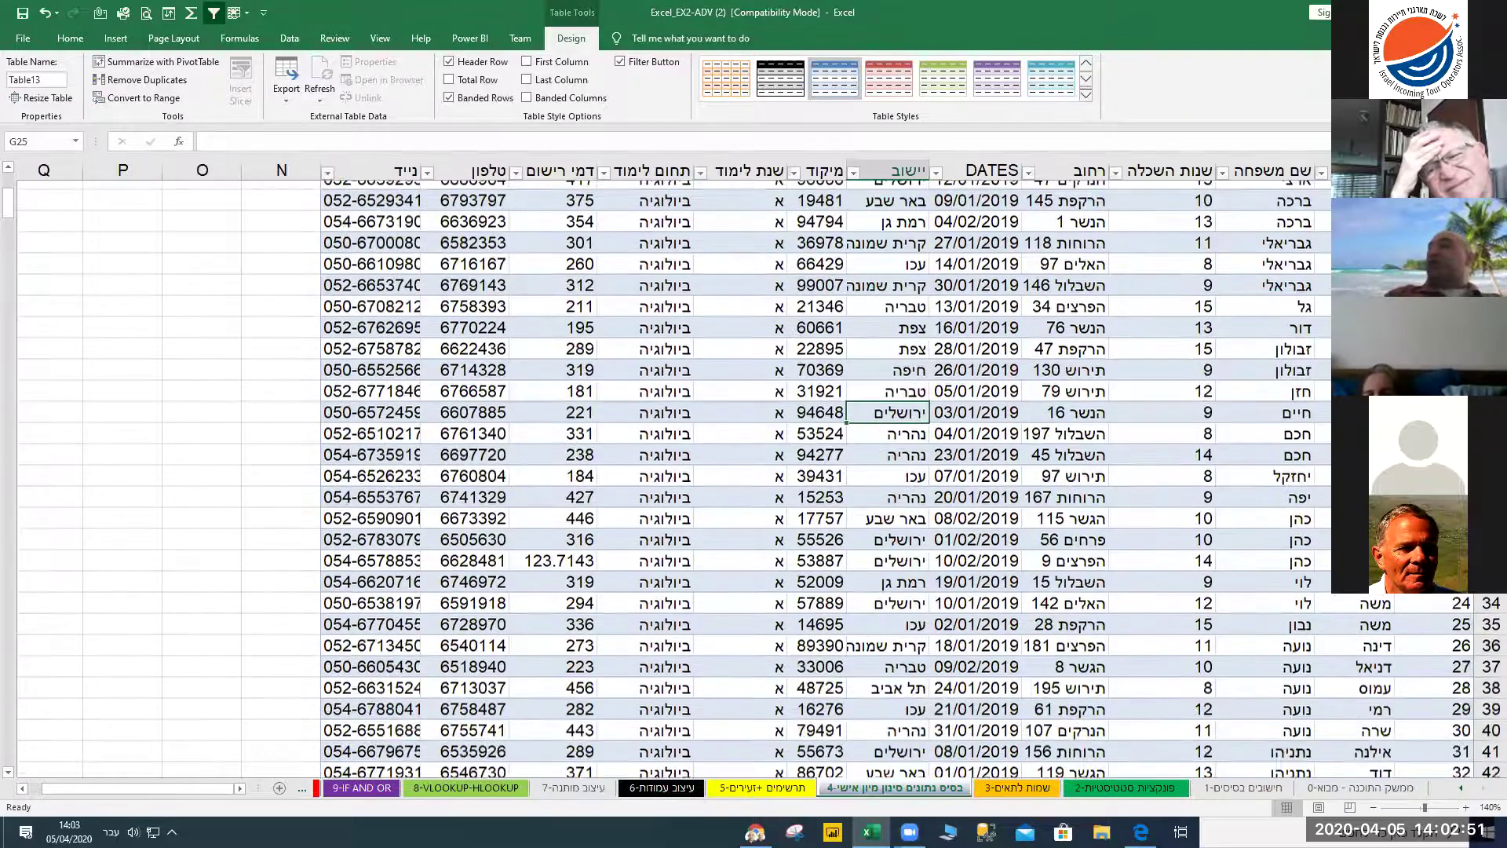
{"action": "scroll", "coordinate": [861, 399], "scroll_direction": "up", "scroll_amount": 5}
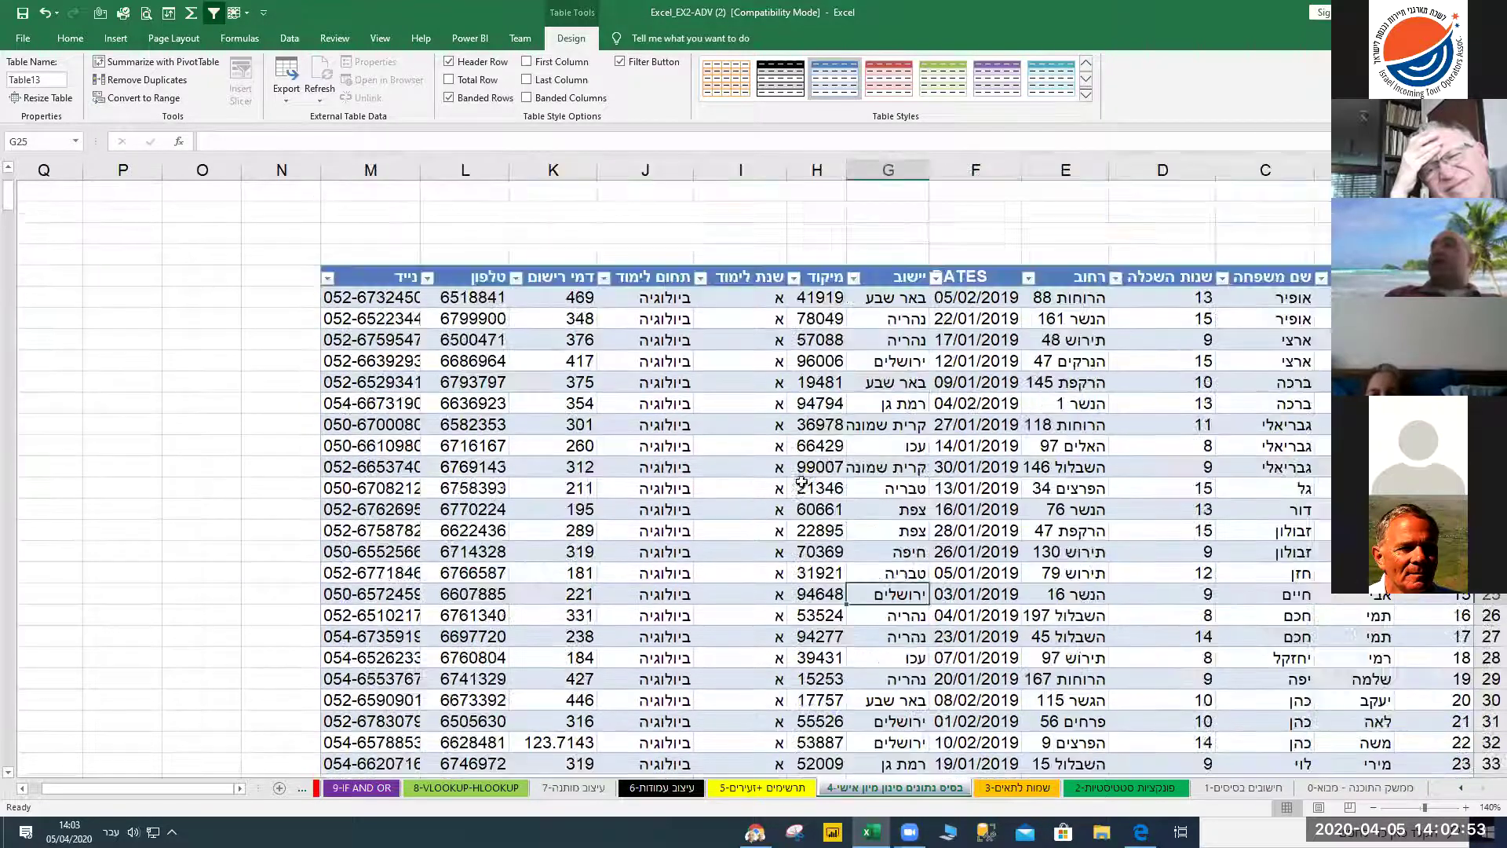
Add a total row to the table and set the שנת לימוד total to Count
{"action": "left_click", "coordinate": [783, 489]}
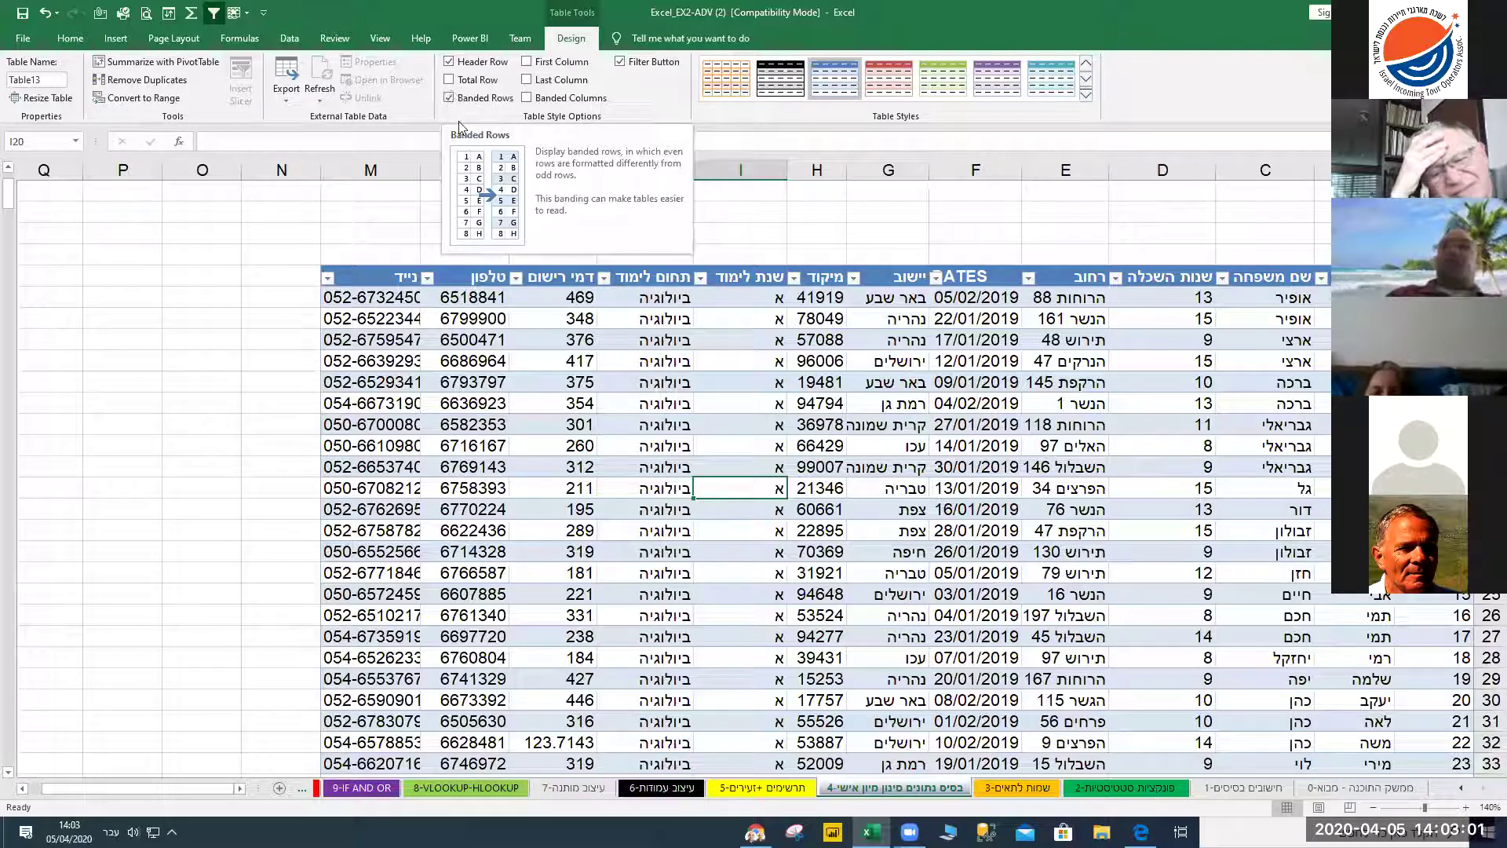
{"action": "left_click", "coordinate": [449, 80]}
{"action": "left_click", "coordinate": [565, 494]}
{"action": "left_click", "coordinate": [735, 489]}
{"action": "left_click", "coordinate": [687, 489]}
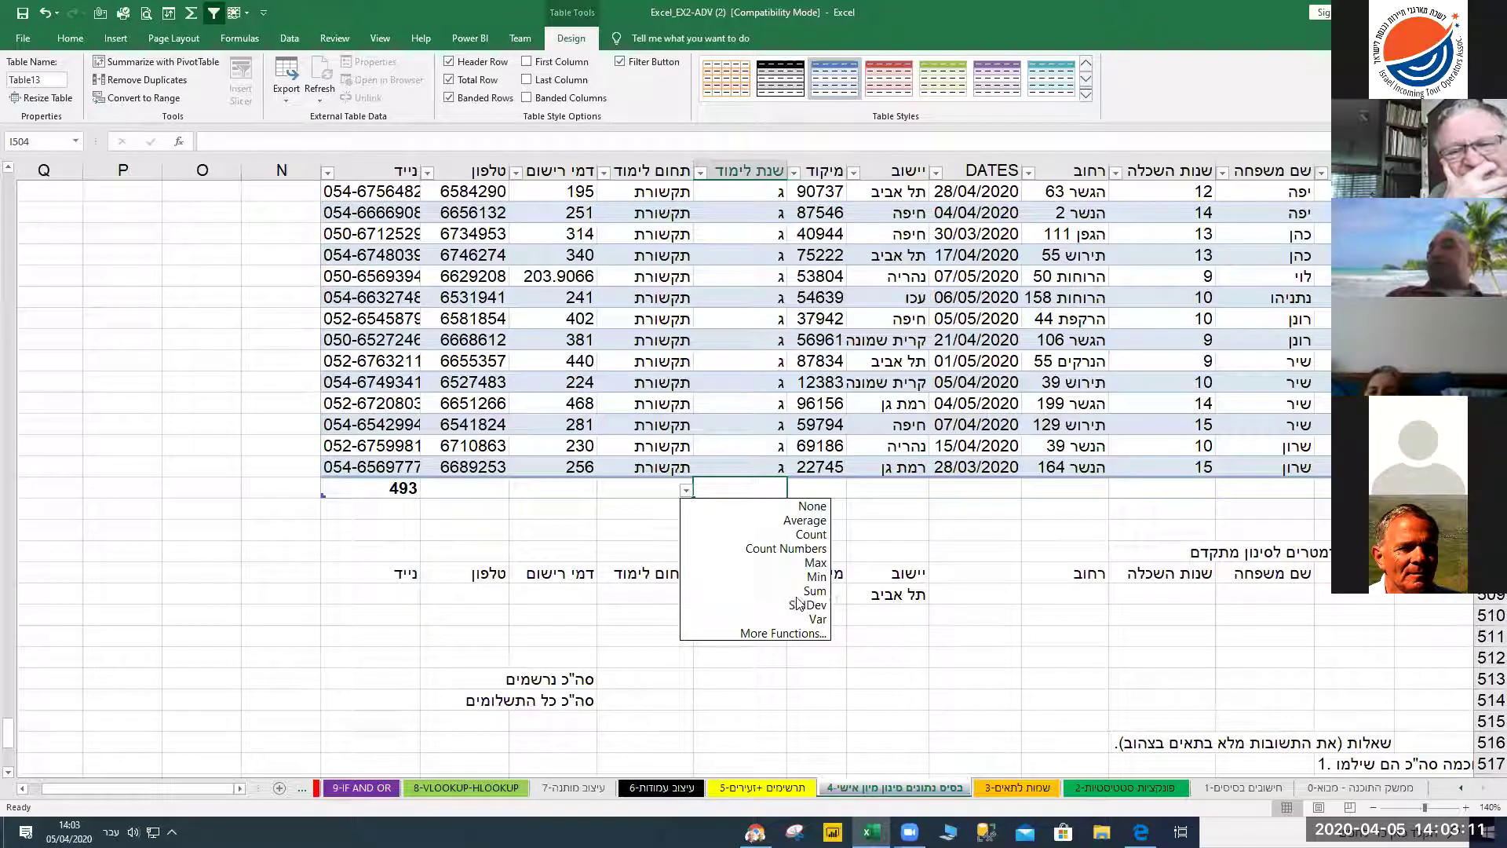
{"action": "left_click", "coordinate": [801, 534]}
Set the total of the דמי רישום column to Sum
{"action": "left_click", "coordinate": [544, 487]}
{"action": "left_click", "coordinate": [501, 491]}
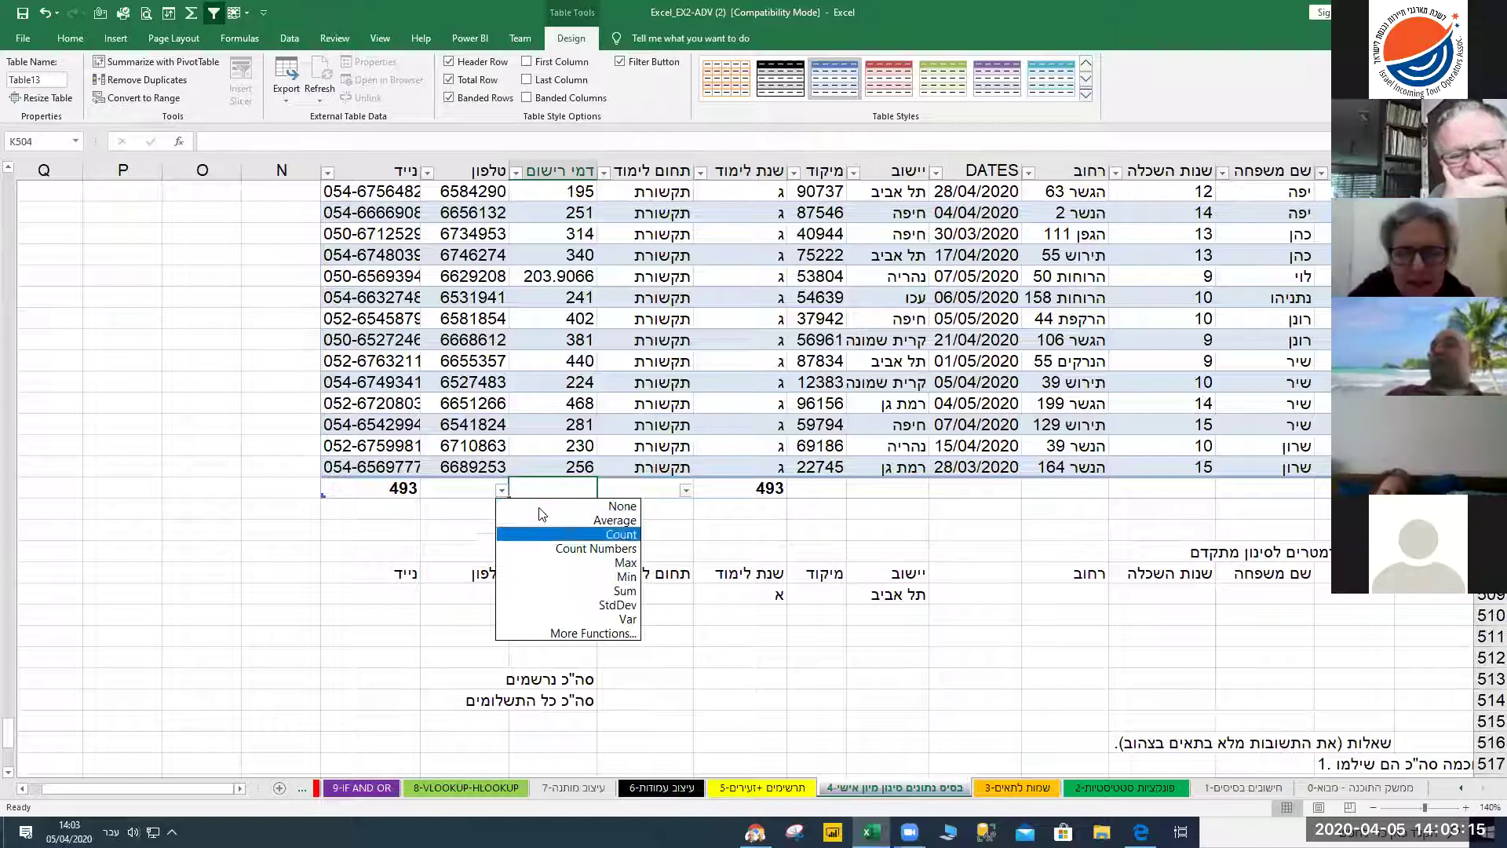
{"action": "left_click", "coordinate": [579, 592]}
{"action": "left_click", "coordinate": [535, 360]}
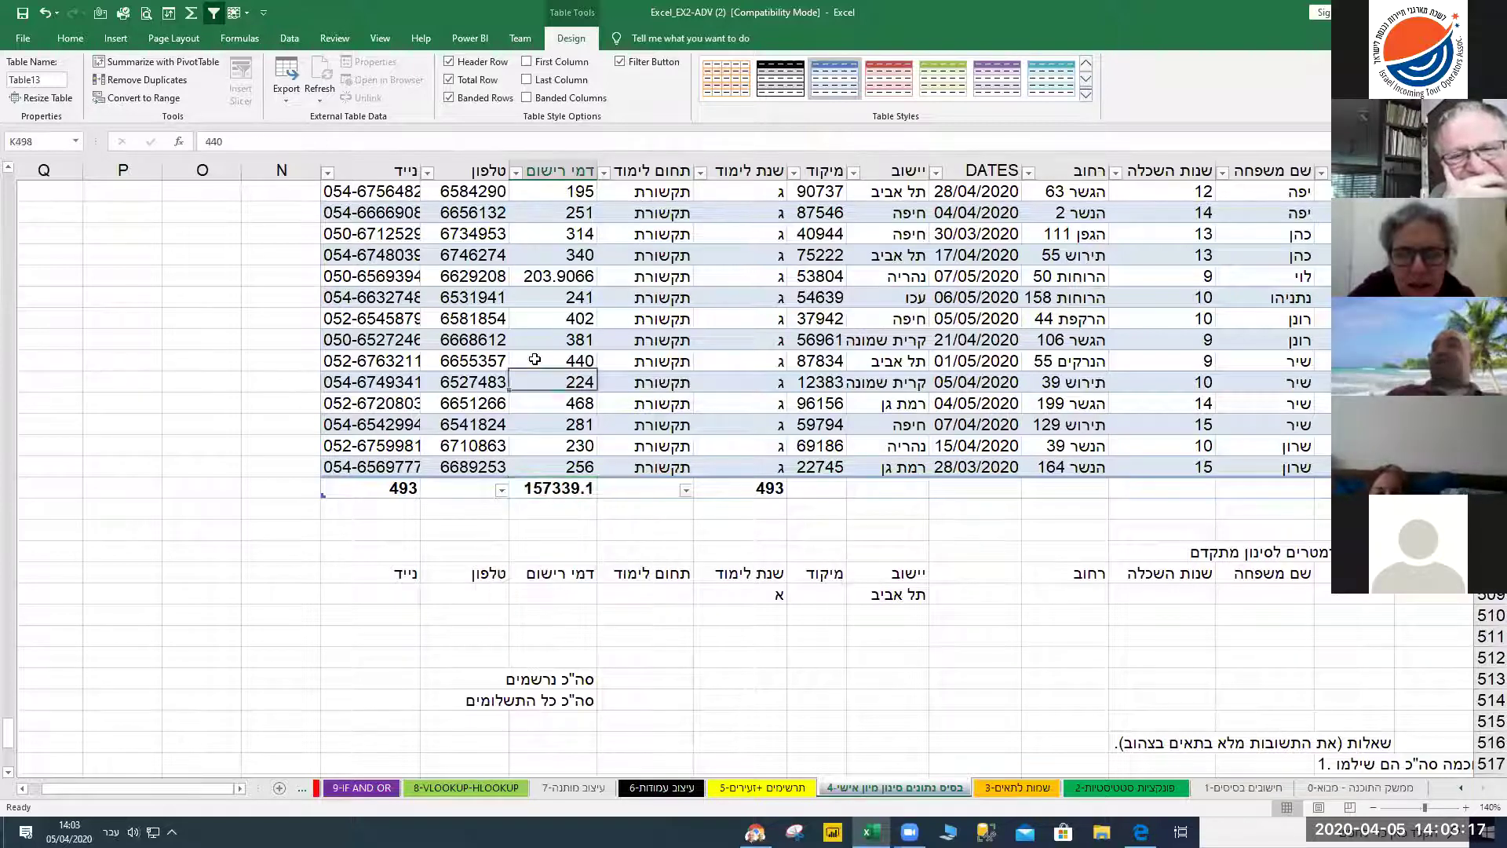
Filter the table's יישוב column to show only באר שבע
{"action": "scroll", "coordinate": [709, 313], "scroll_direction": "up", "scroll_amount": 4}
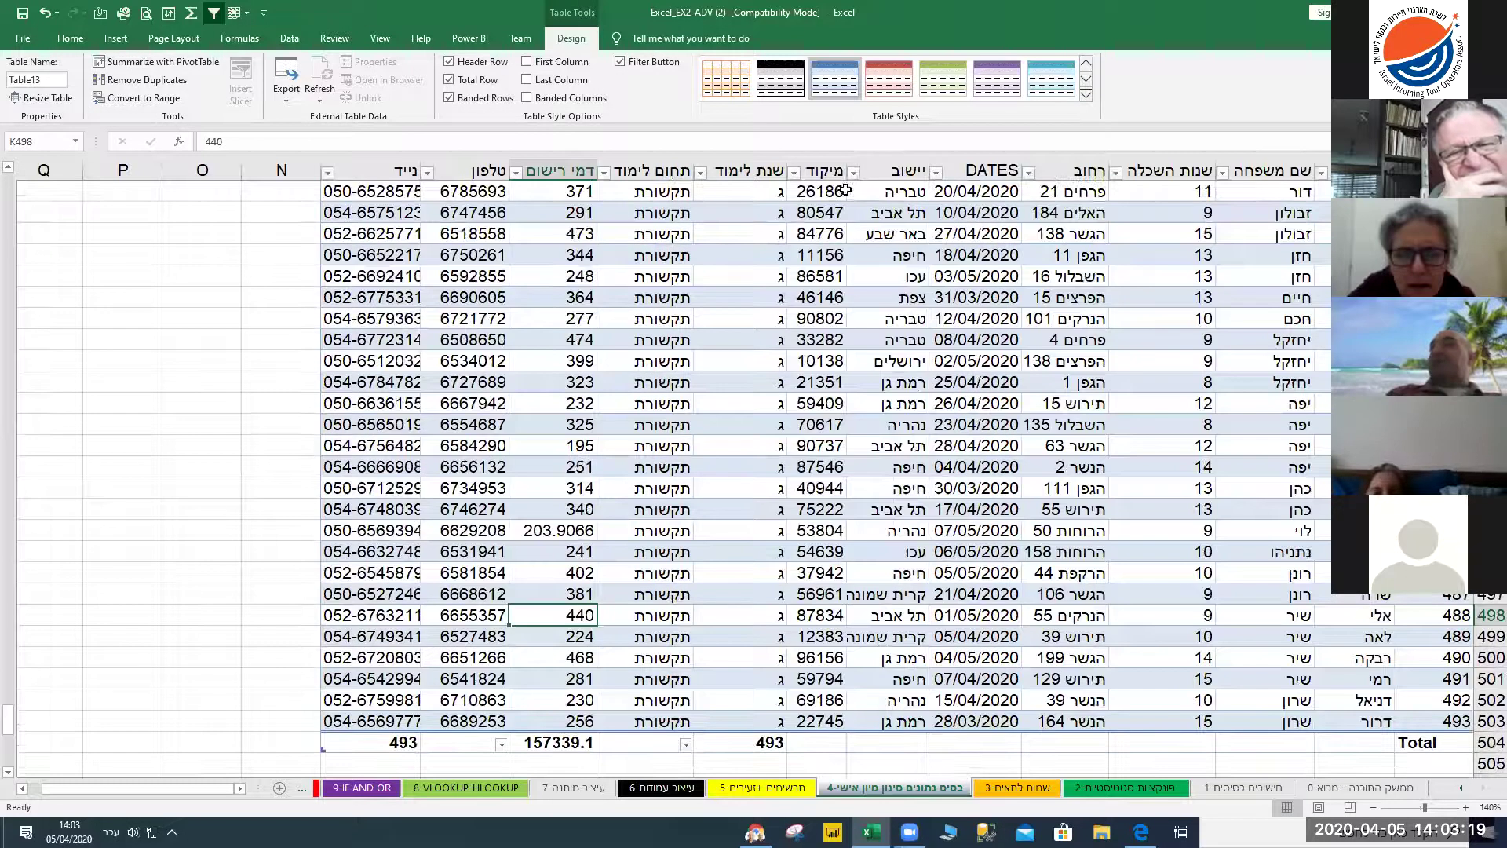
{"action": "left_click", "coordinate": [854, 172]}
{"action": "left_click", "coordinate": [894, 325]}
{"action": "left_click", "coordinate": [895, 340]}
{"action": "left_click", "coordinate": [956, 470]}
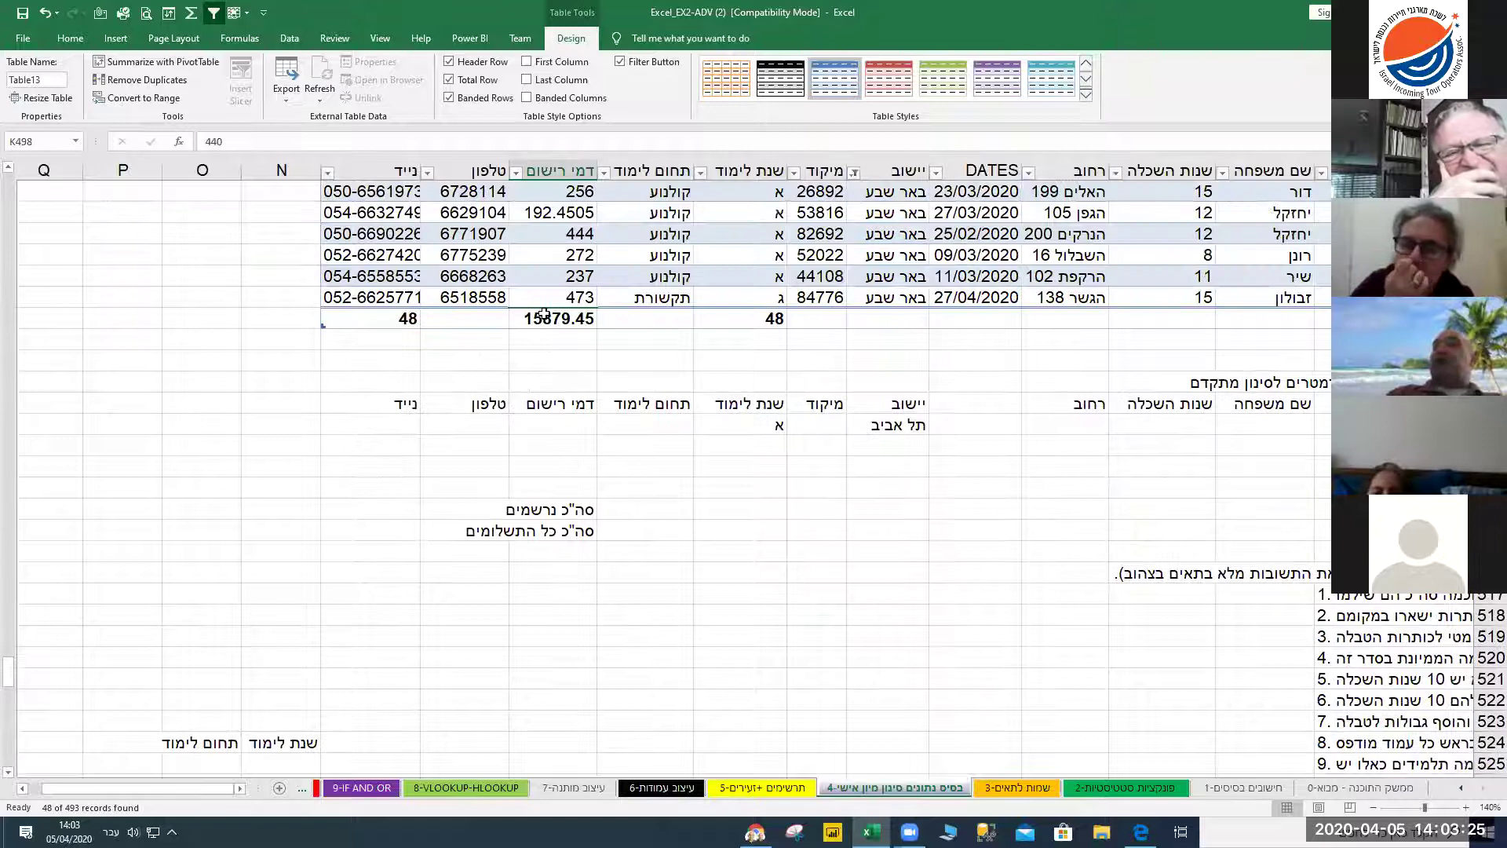
Filter the table's שנת לימוד column to show only א
{"action": "left_click", "coordinate": [741, 320]}
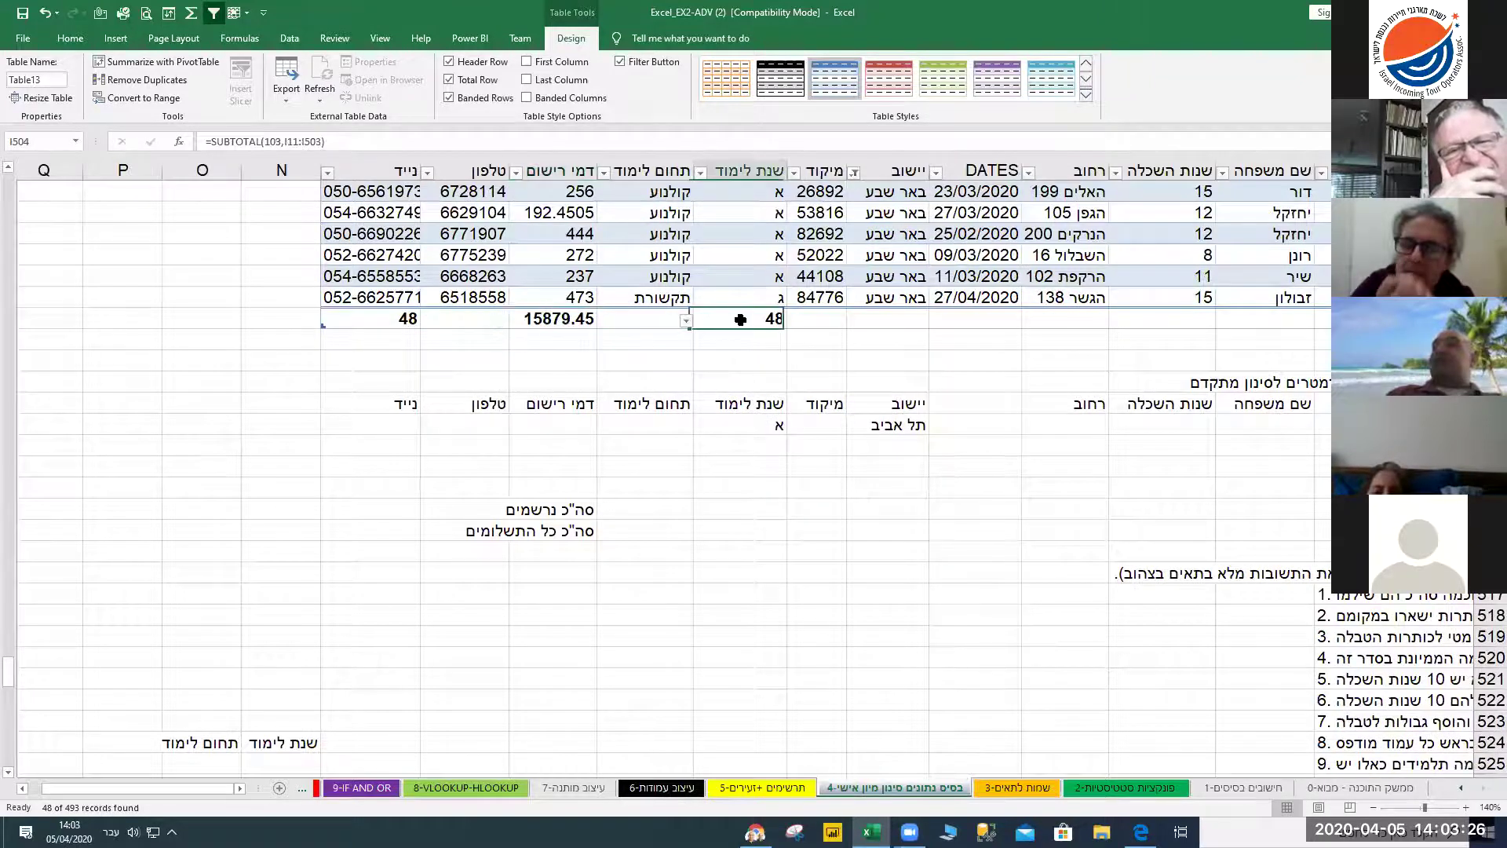
{"action": "left_click", "coordinate": [701, 173]}
{"action": "left_click", "coordinate": [740, 339]}
{"action": "left_click", "coordinate": [803, 470]}
{"action": "scroll", "coordinate": [31, 471], "scroll_direction": "up", "scroll_amount": 2}
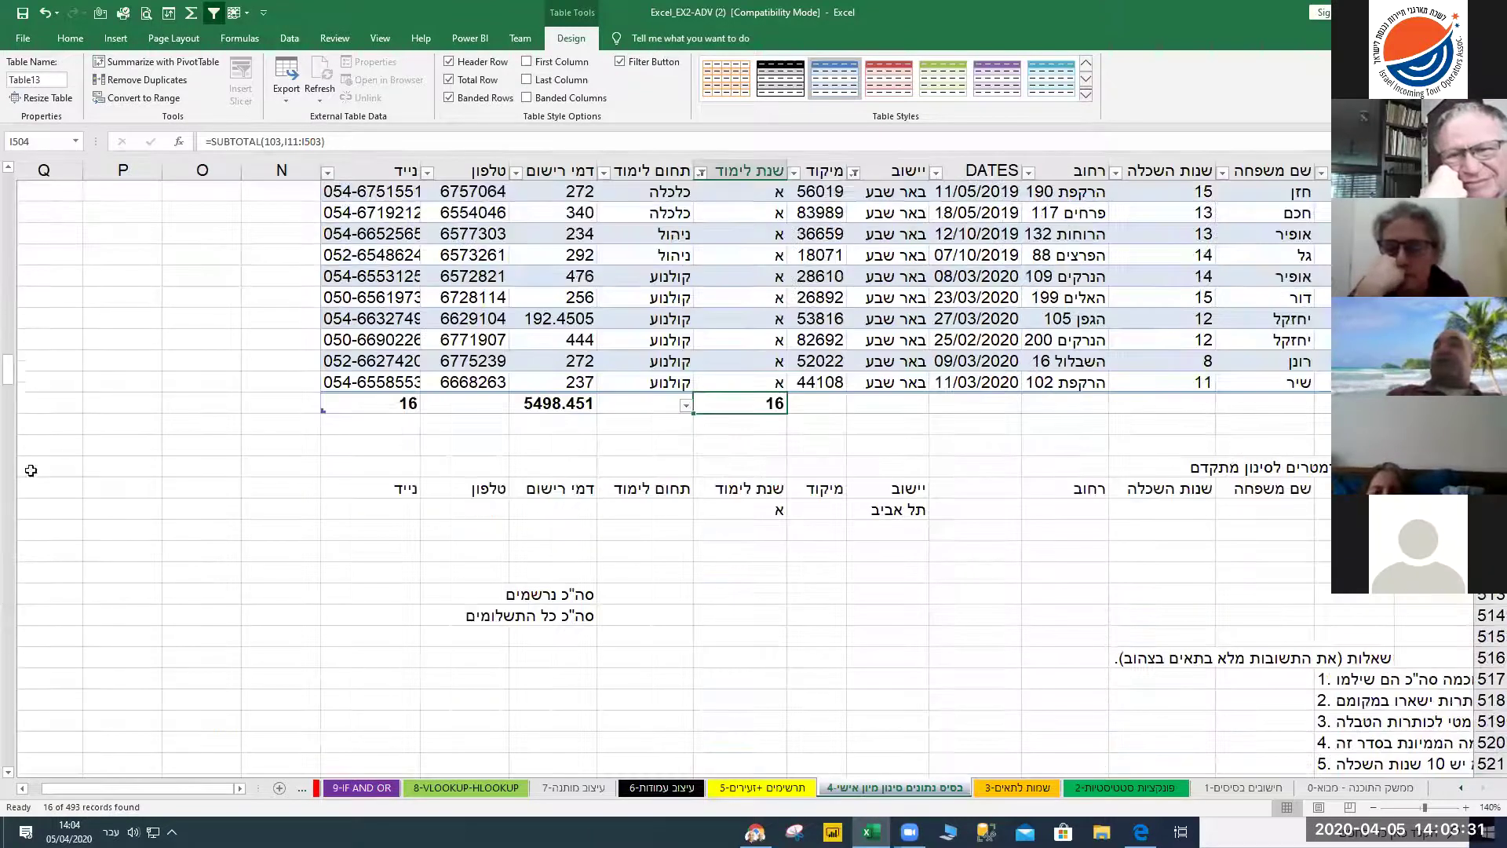
{"action": "scroll", "coordinate": [3, 347], "scroll_direction": "up", "scroll_amount": 5}
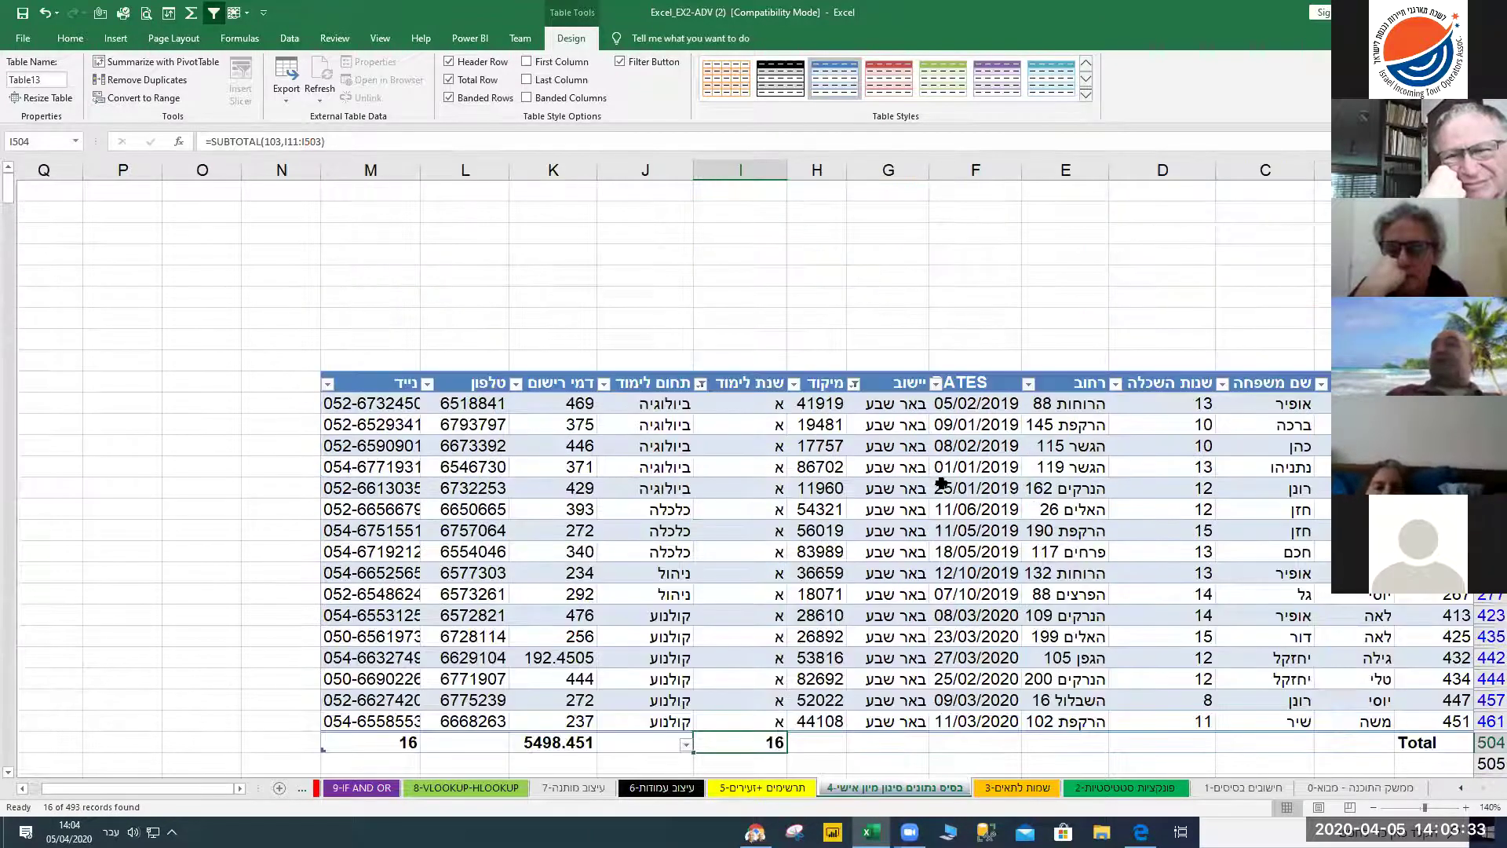
Apply a red medium table style with banded rows and a solid total row to the student table
{"action": "left_click_drag", "start_coordinate": [1083, 467], "coordinate": [615, 578]}
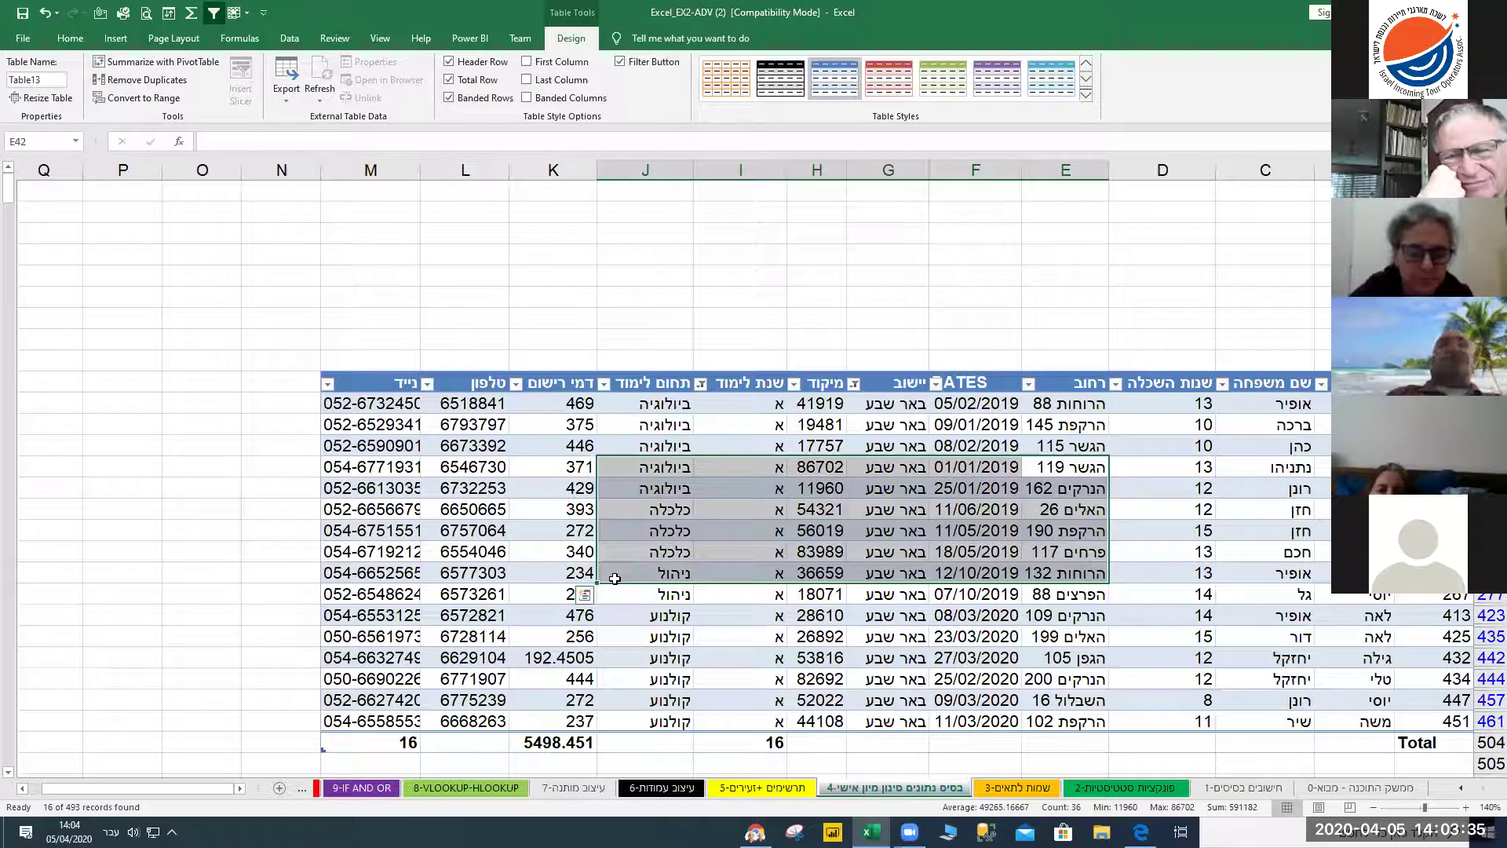
{"action": "left_click", "coordinate": [831, 540]}
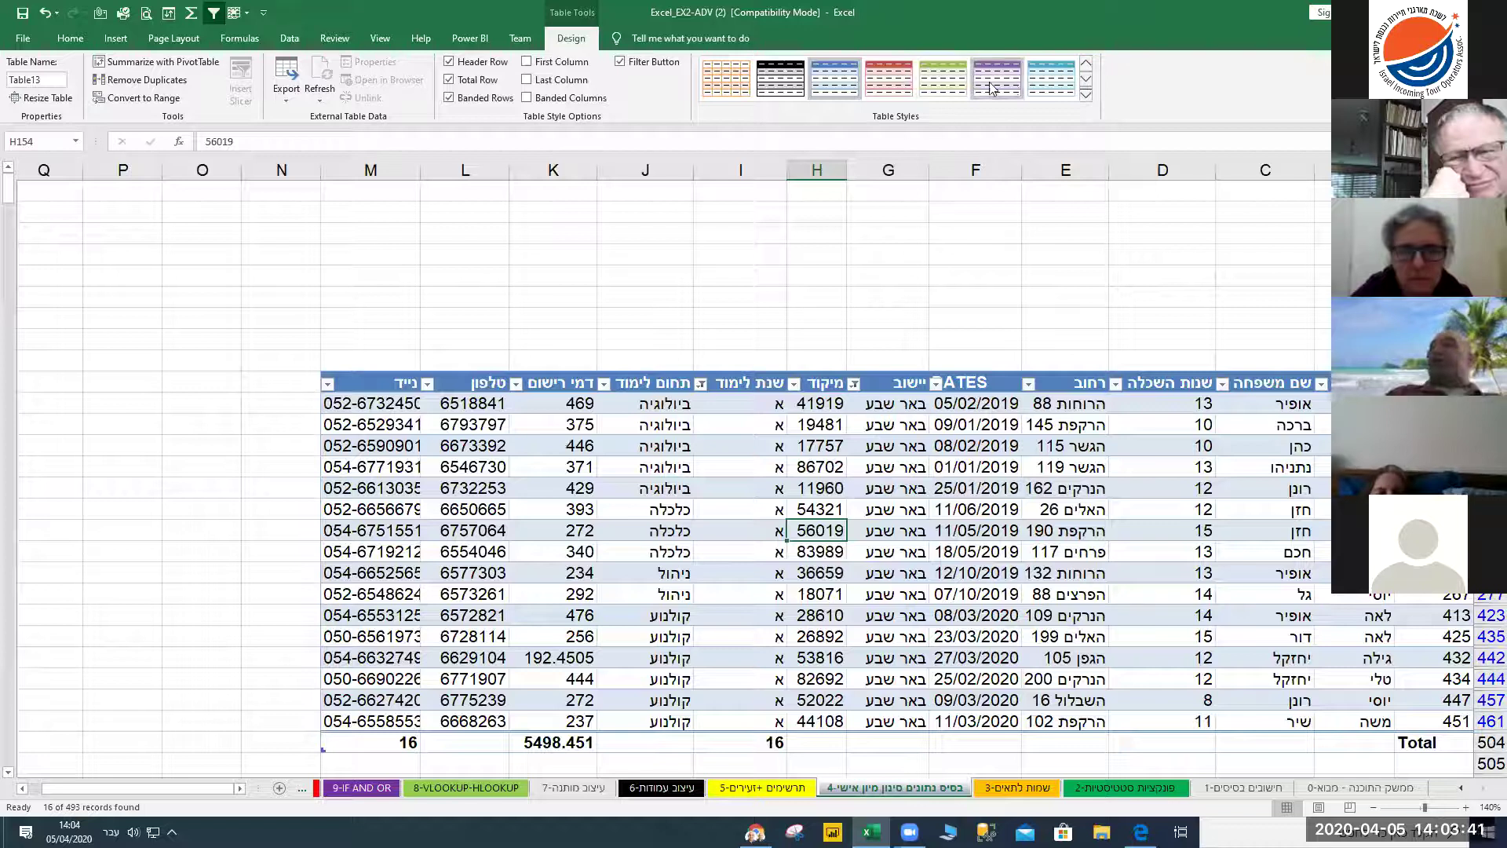
{"action": "left_click", "coordinate": [1085, 96]}
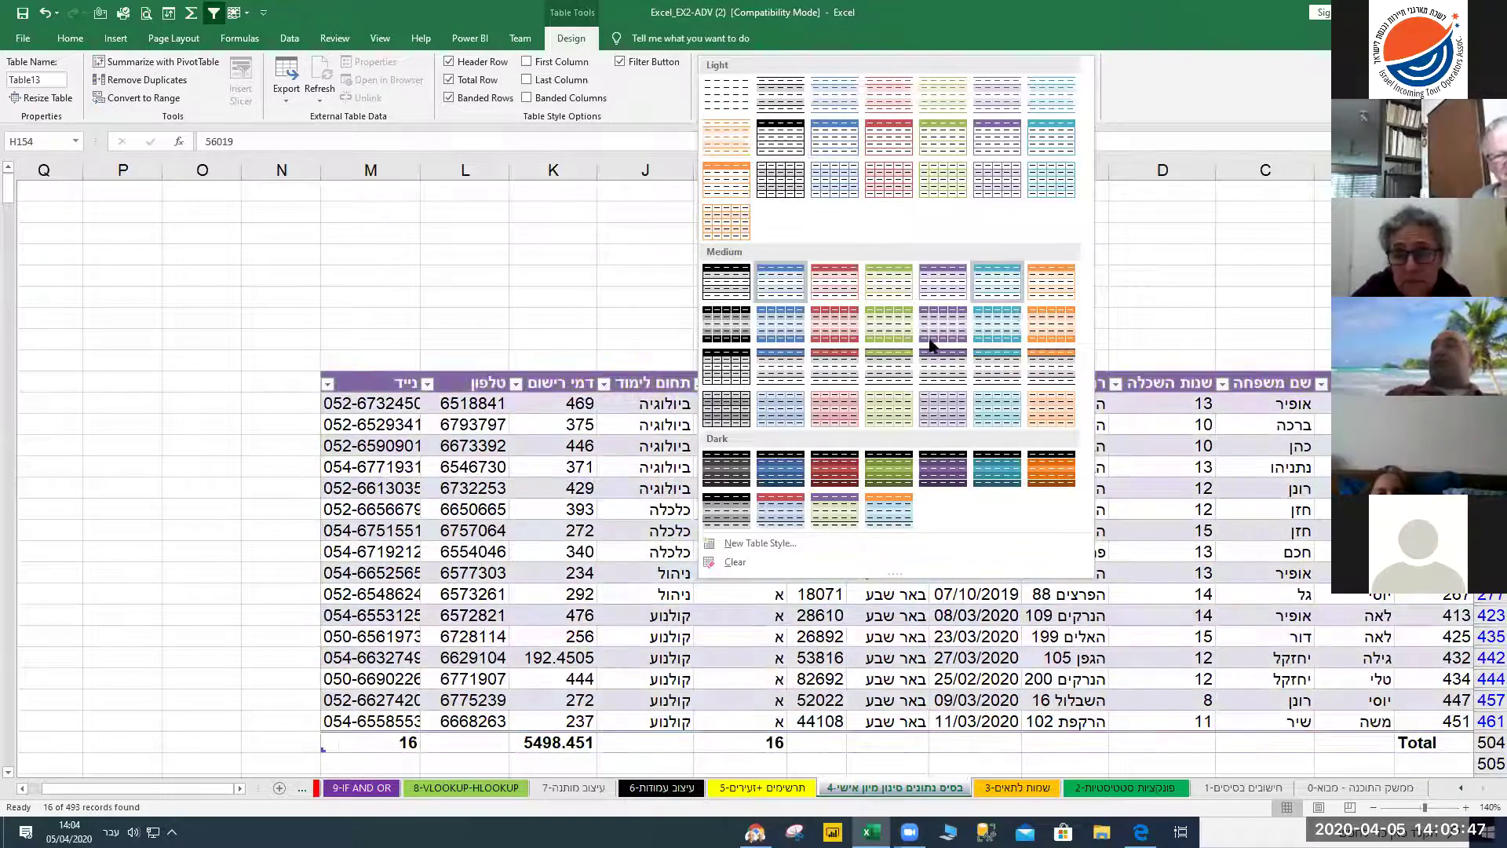
{"action": "key", "text": "Escape"}
{"action": "left_click", "coordinate": [726, 468]}
{"action": "scroll", "coordinate": [714, 487], "scroll_direction": "down", "scroll_amount": 2}
{"action": "scroll", "coordinate": [708, 511], "scroll_direction": "up", "scroll_amount": 2}
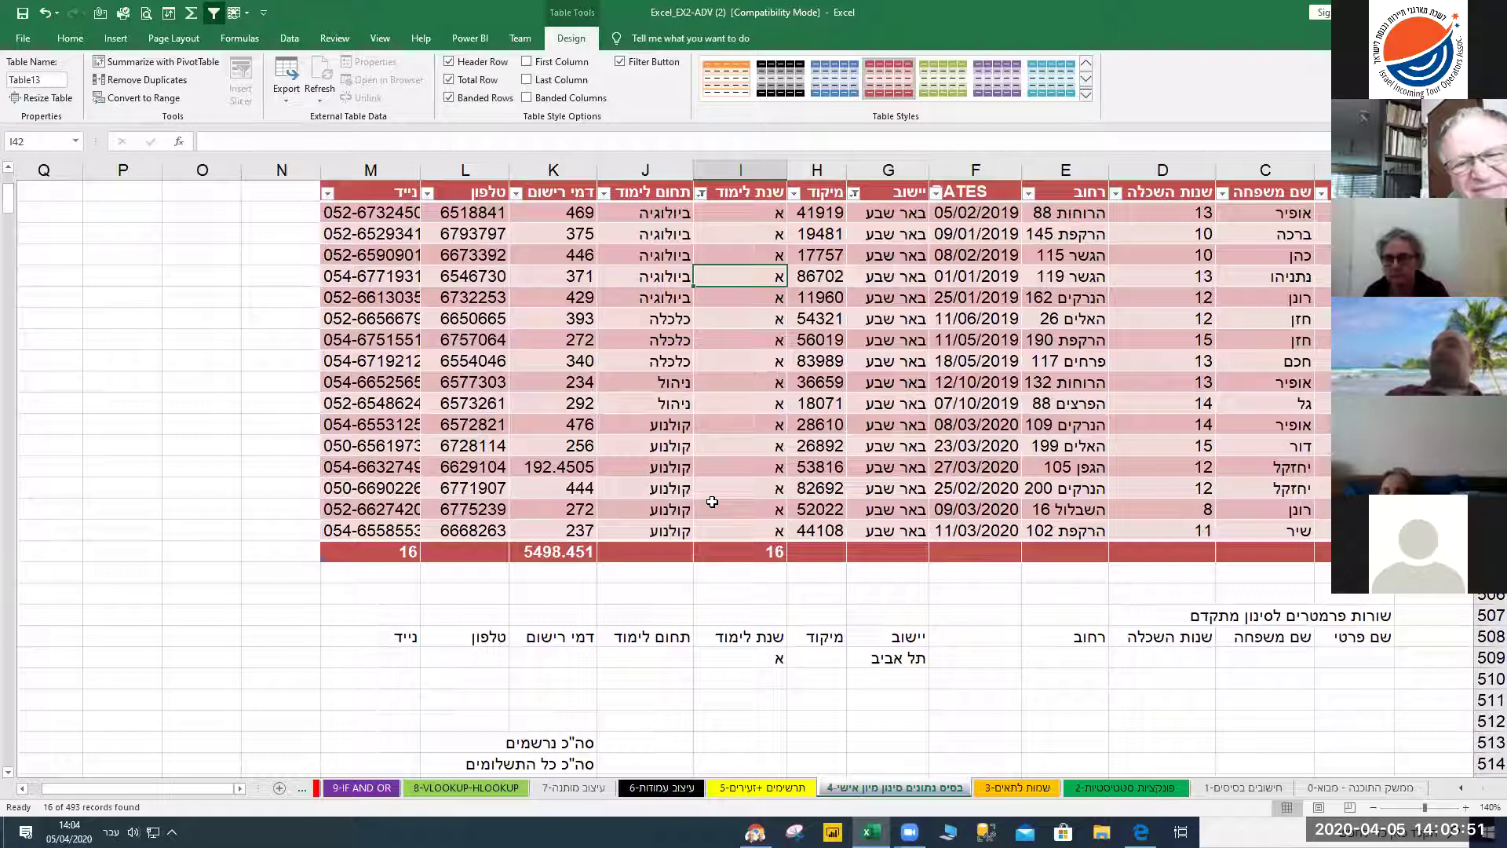
{"action": "left_click", "coordinate": [70, 37]}
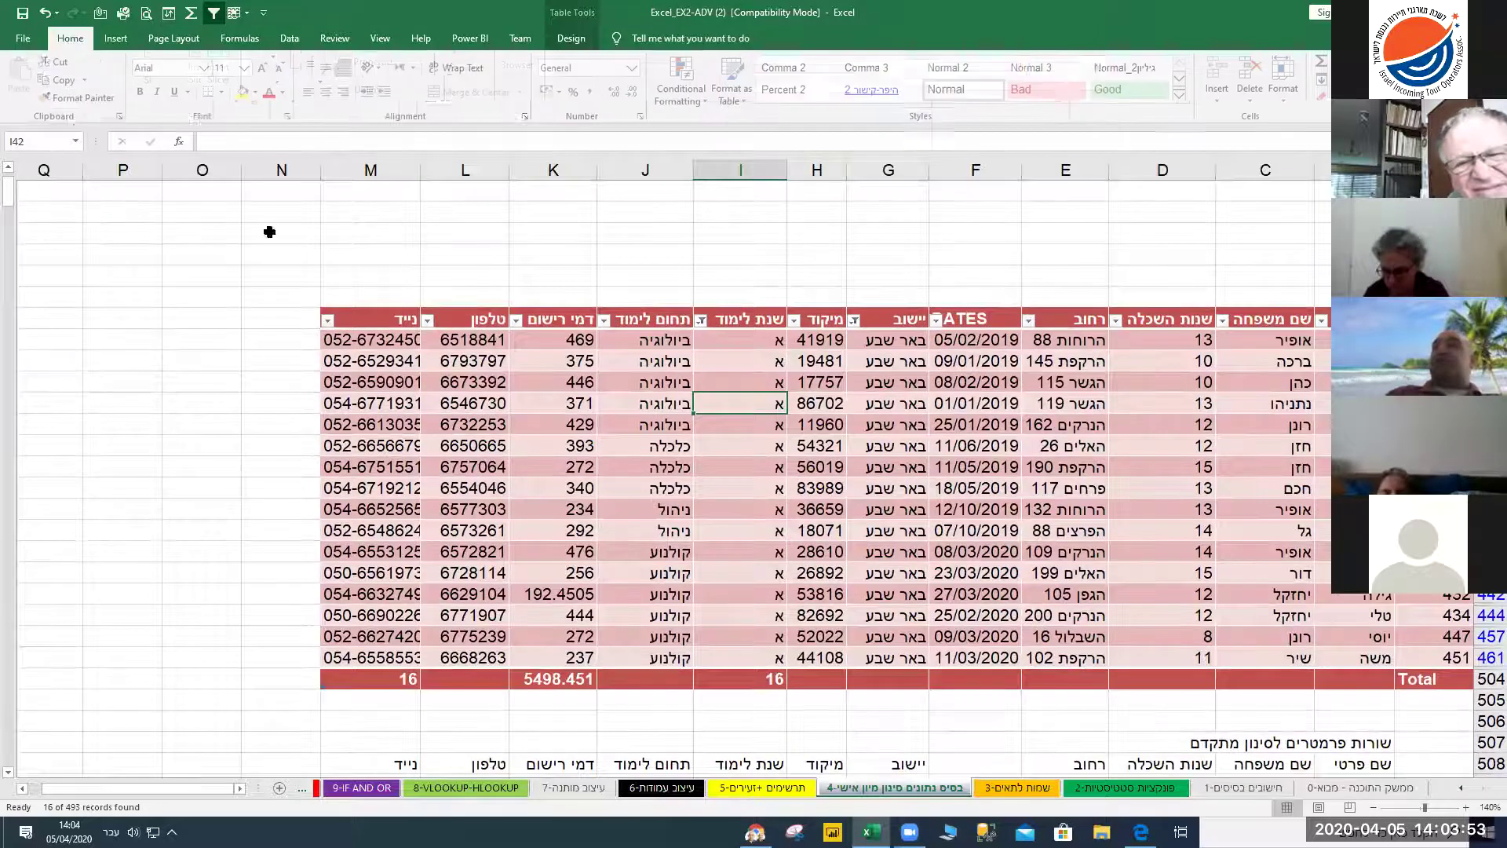
{"action": "left_click", "coordinate": [571, 38]}
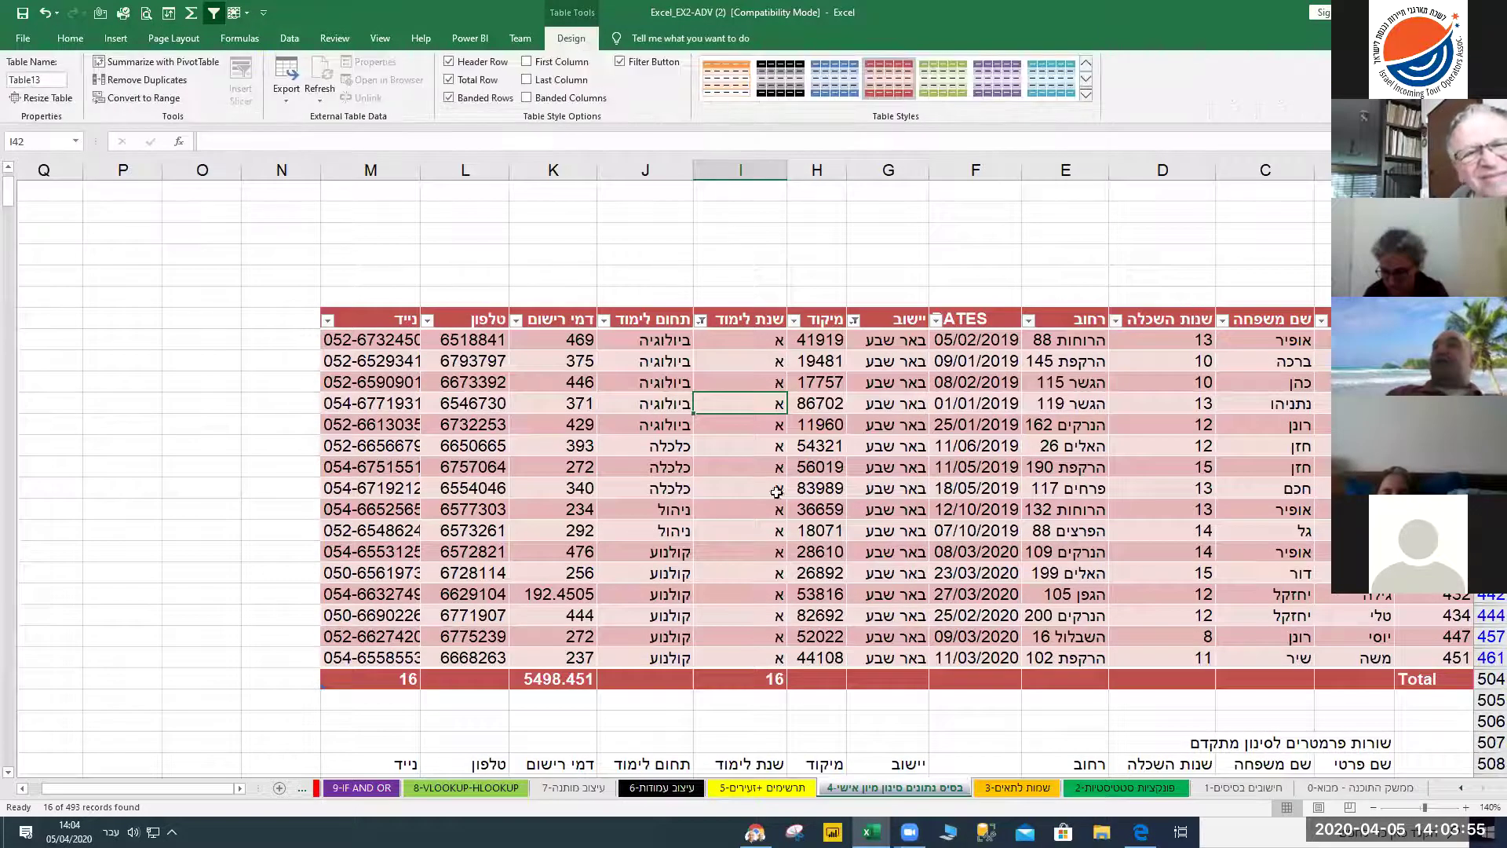
{"action": "left_click", "coordinate": [697, 466]}
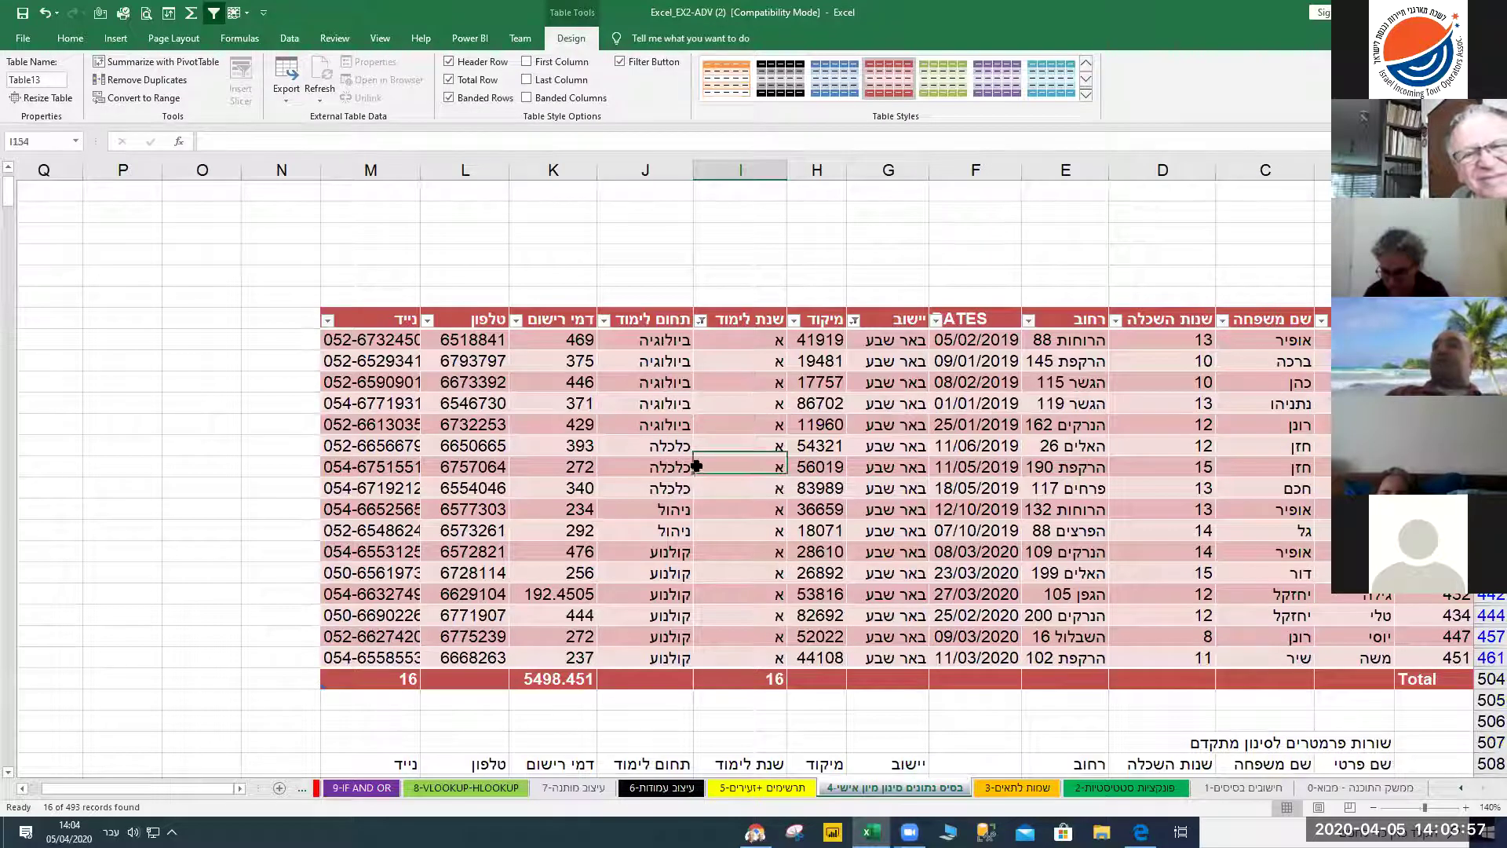
{"action": "left_click", "coordinate": [70, 37]}
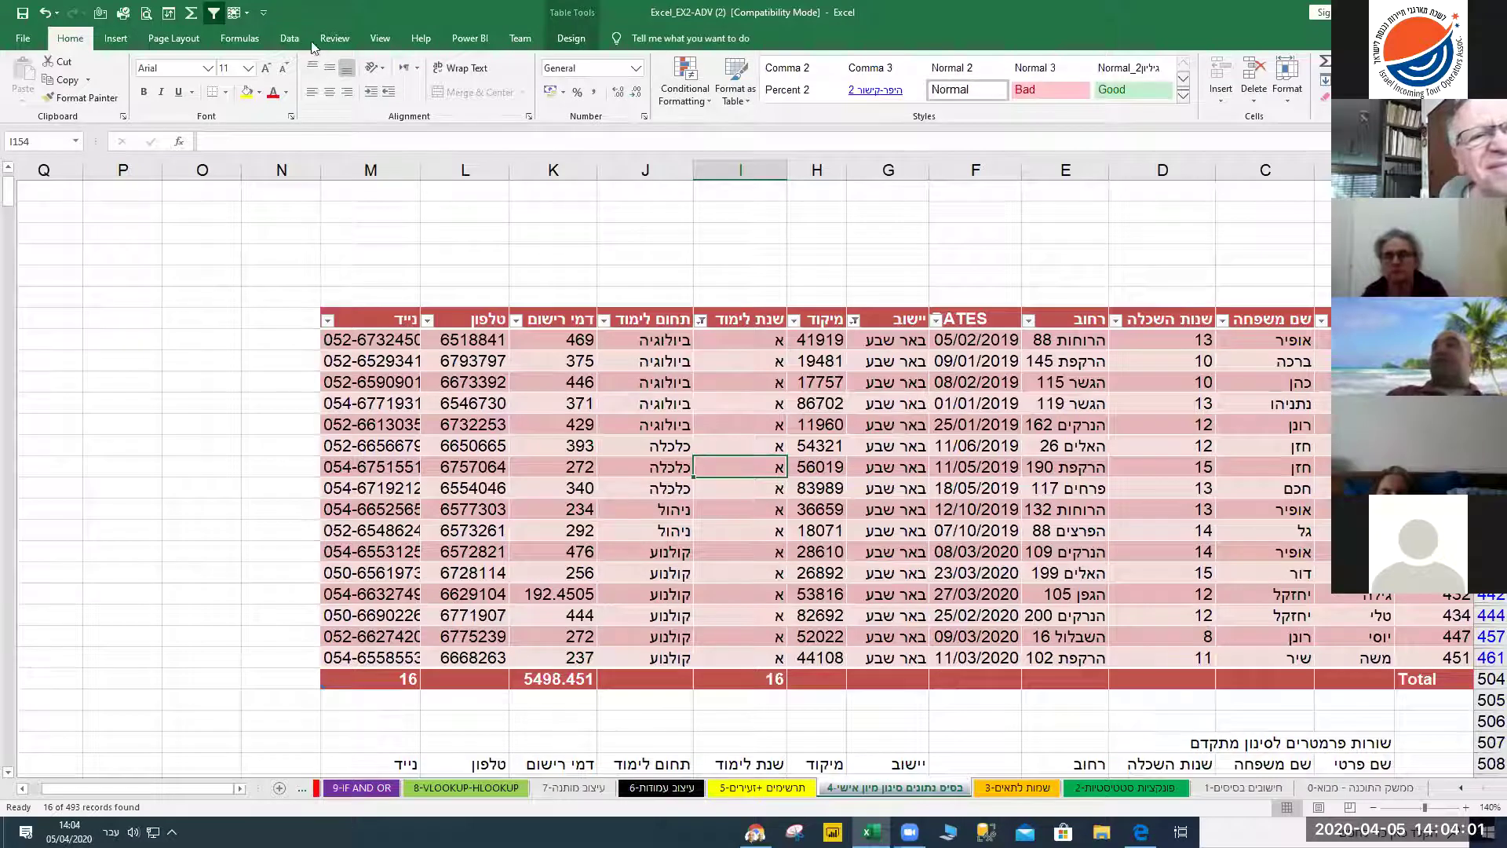
Clear all filters from the table so every student record is shown
{"action": "left_click", "coordinate": [291, 39]}
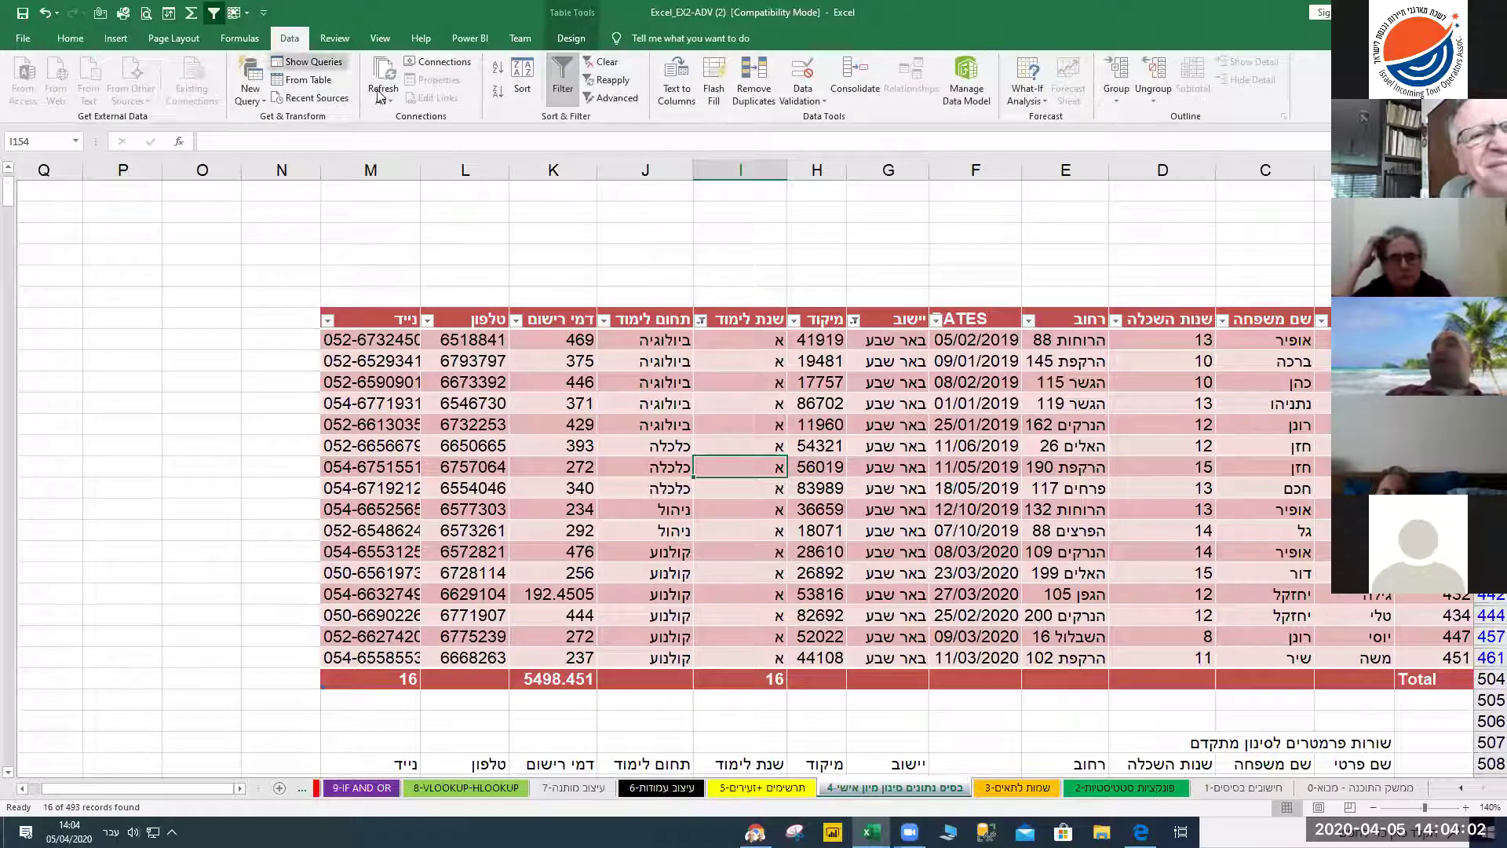
{"action": "left_click", "coordinate": [591, 66]}
{"action": "left_click", "coordinate": [772, 482]}
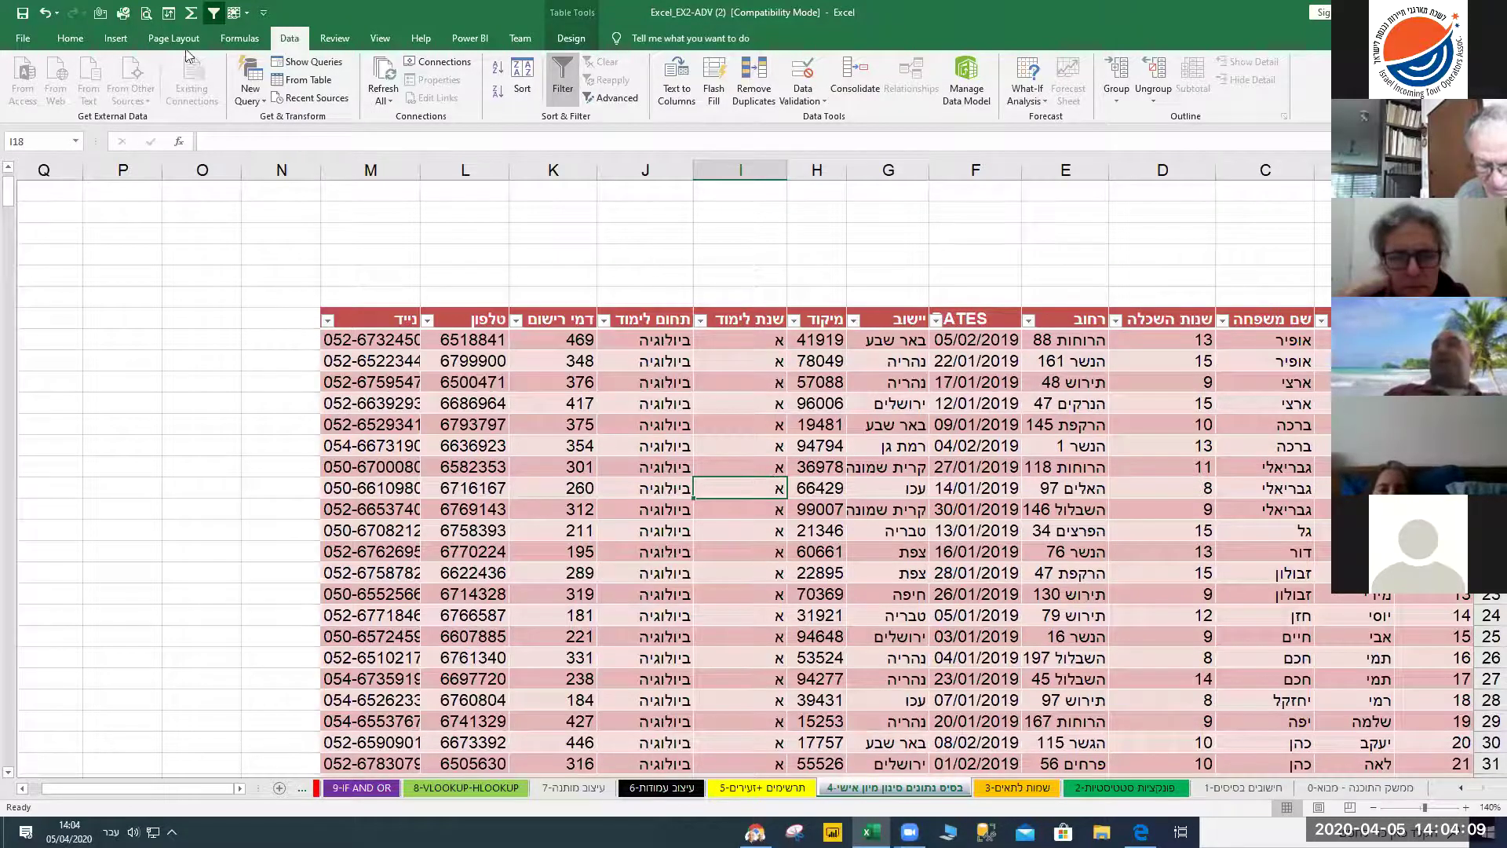
{"action": "left_click", "coordinate": [84, 43]}
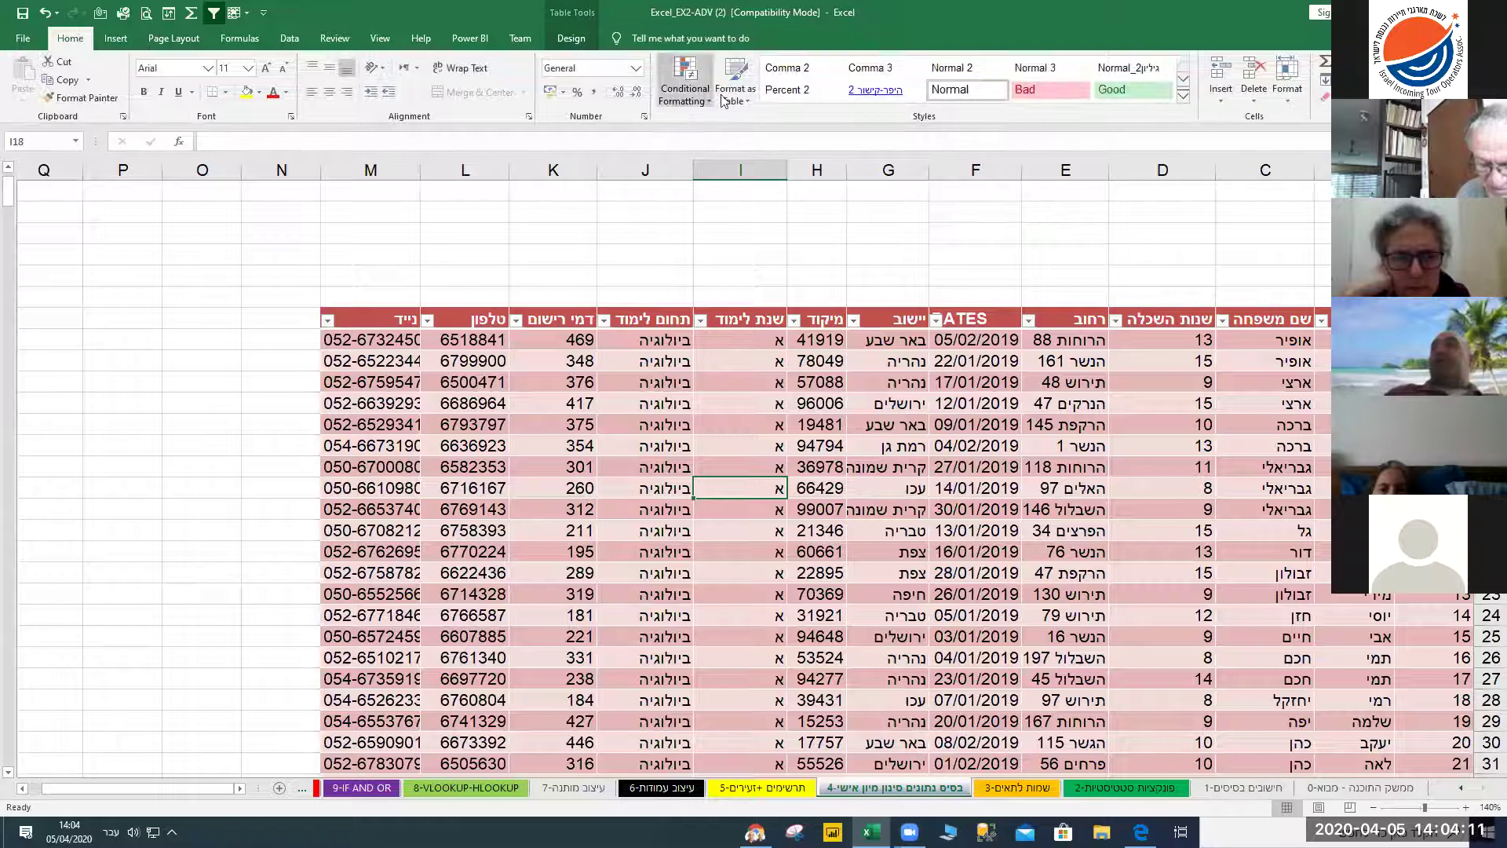
{"action": "left_click", "coordinate": [736, 90]}
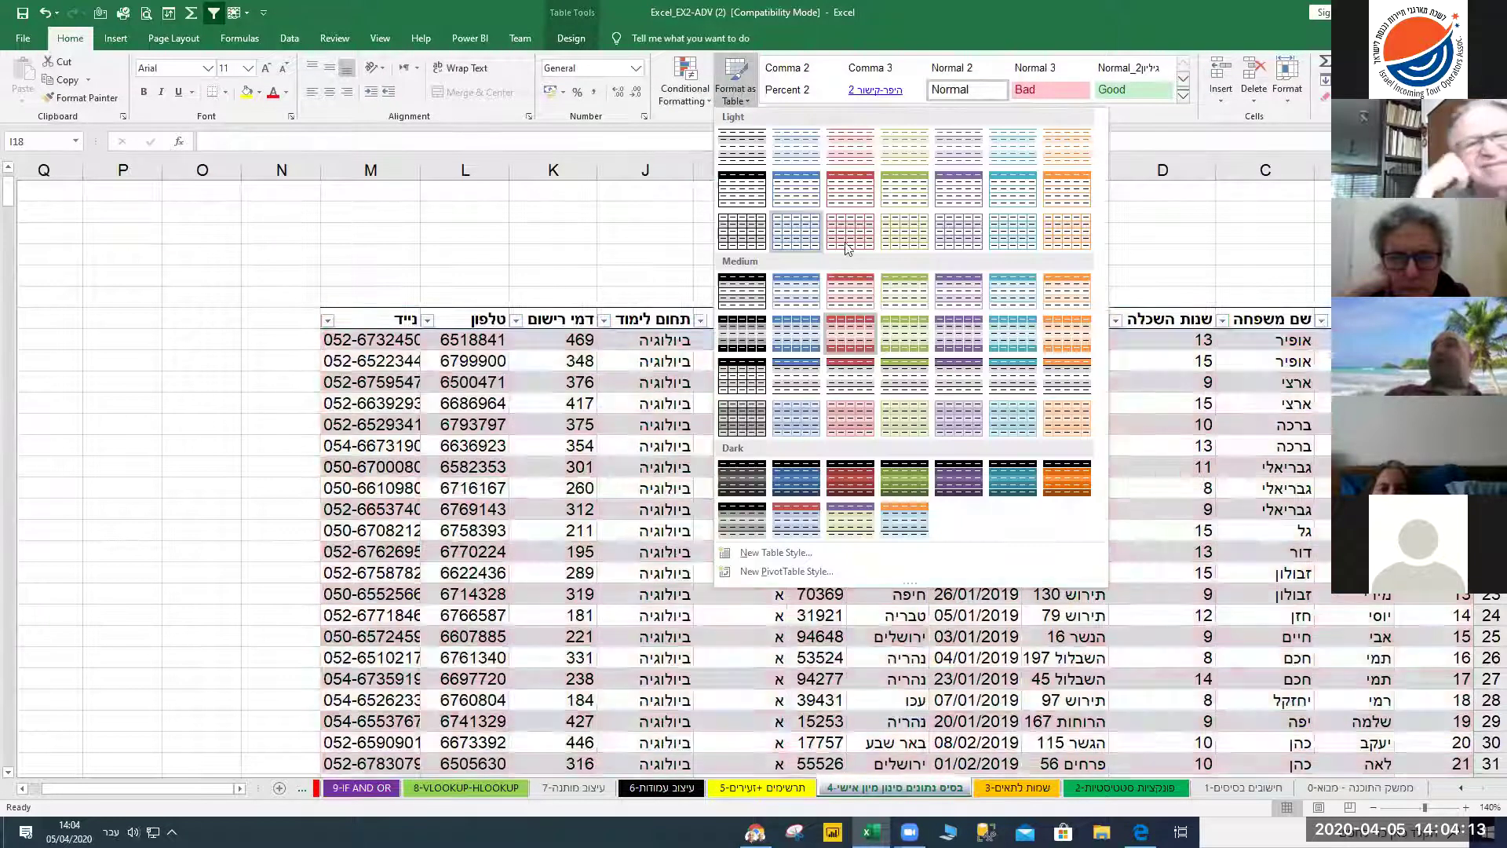
{"action": "left_click", "coordinate": [600, 157]}
Convert the student table back to a normal range
{"action": "left_click", "coordinate": [581, 43]}
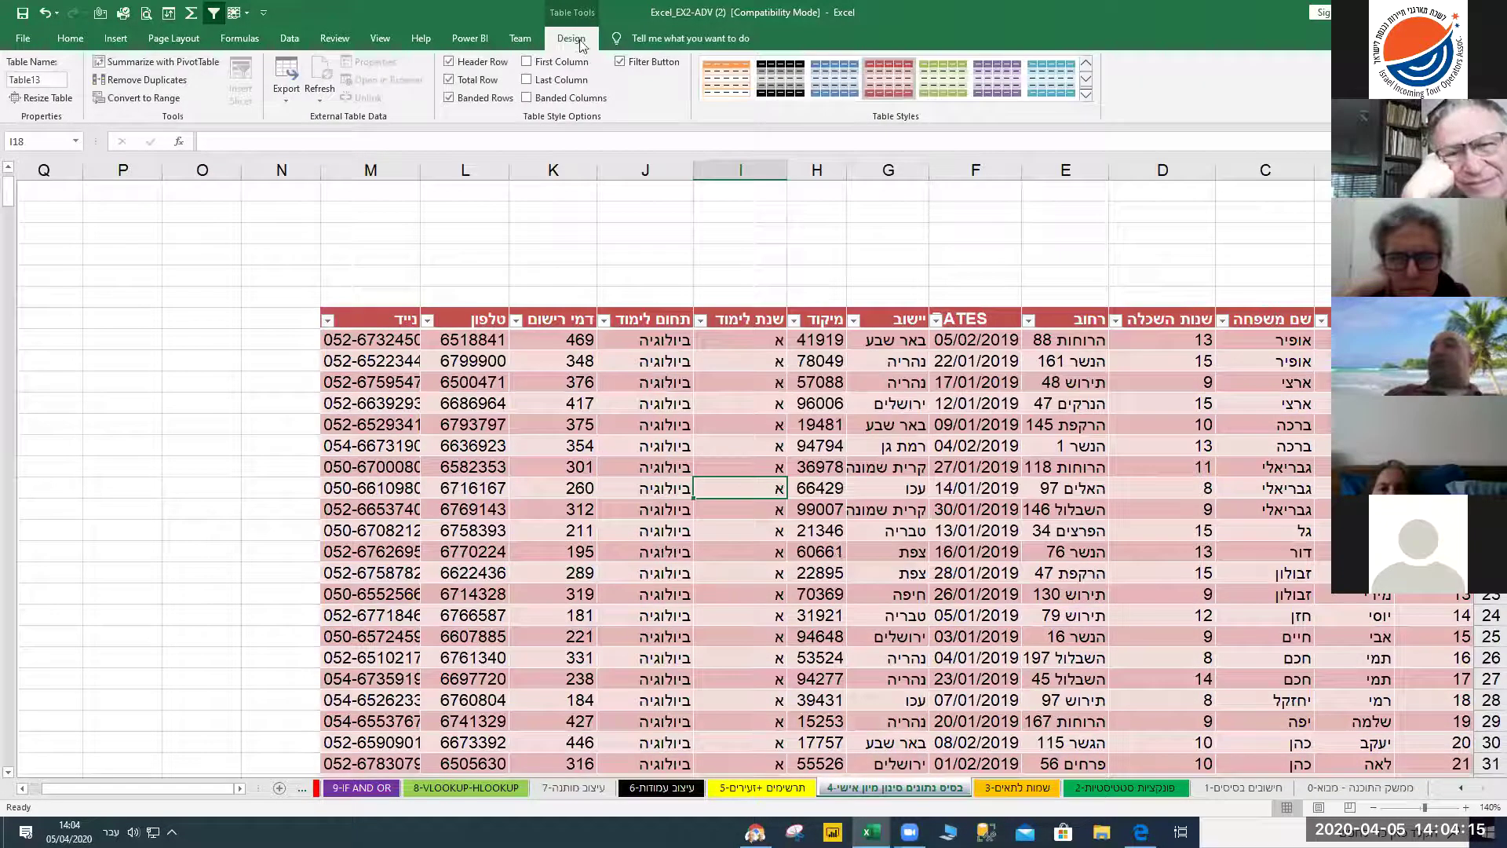
{"action": "left_click", "coordinate": [129, 101]}
{"action": "left_click", "coordinate": [742, 461]}
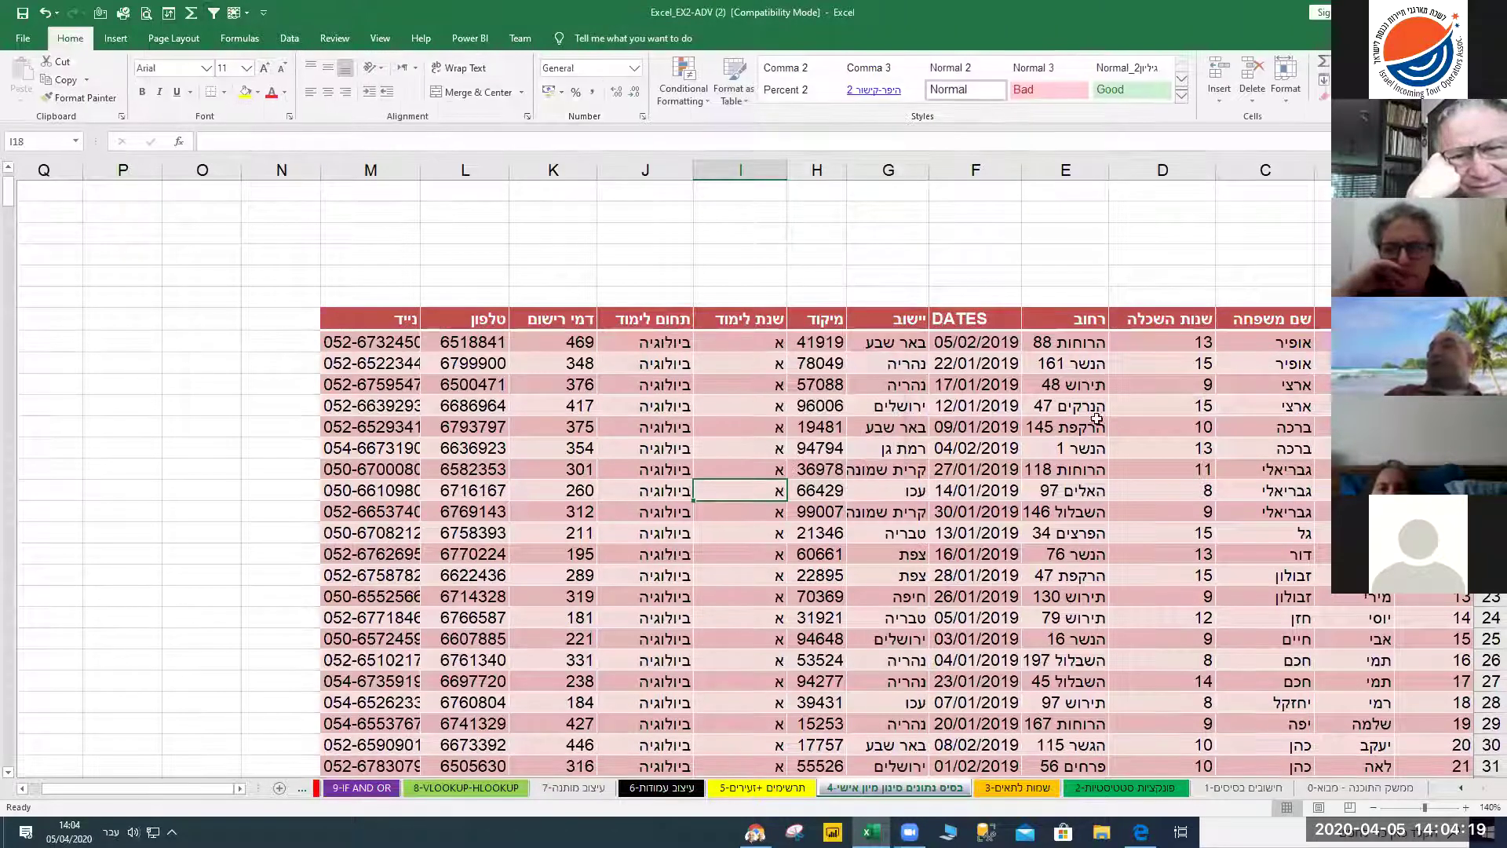
Clear all cell formatting from the whole worksheet, keeping the student data
{"action": "key", "text": "ctrl+a"}
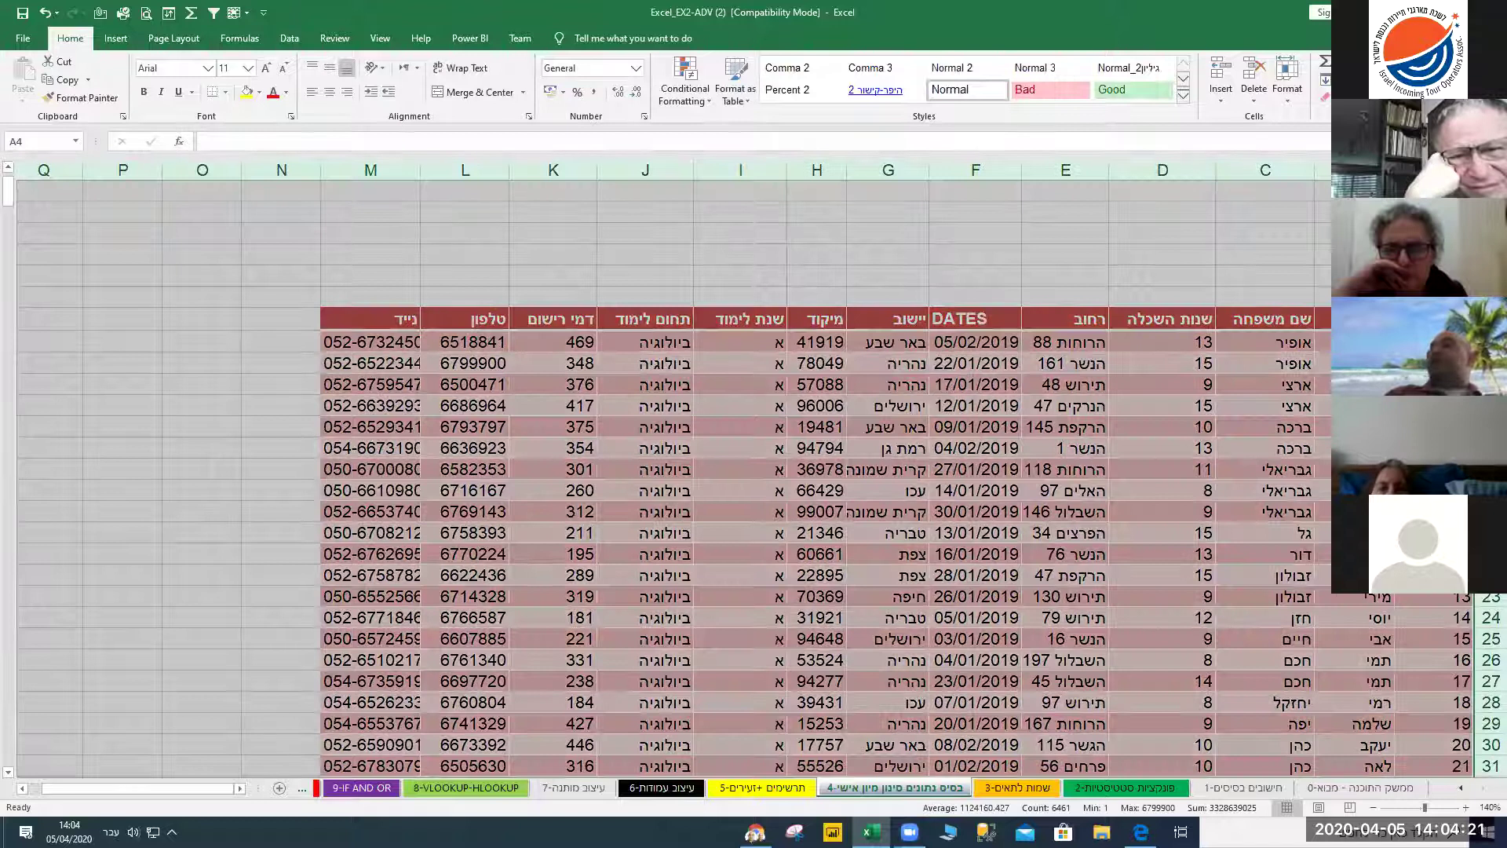
{"action": "key", "text": "alt+h"}
{"action": "key", "text": "e"}
{"action": "key", "text": "f"}
{"action": "left_click", "coordinate": [1106, 463]}
{"action": "scroll", "coordinate": [1105, 455], "scroll_direction": "down", "scroll_amount": 5}
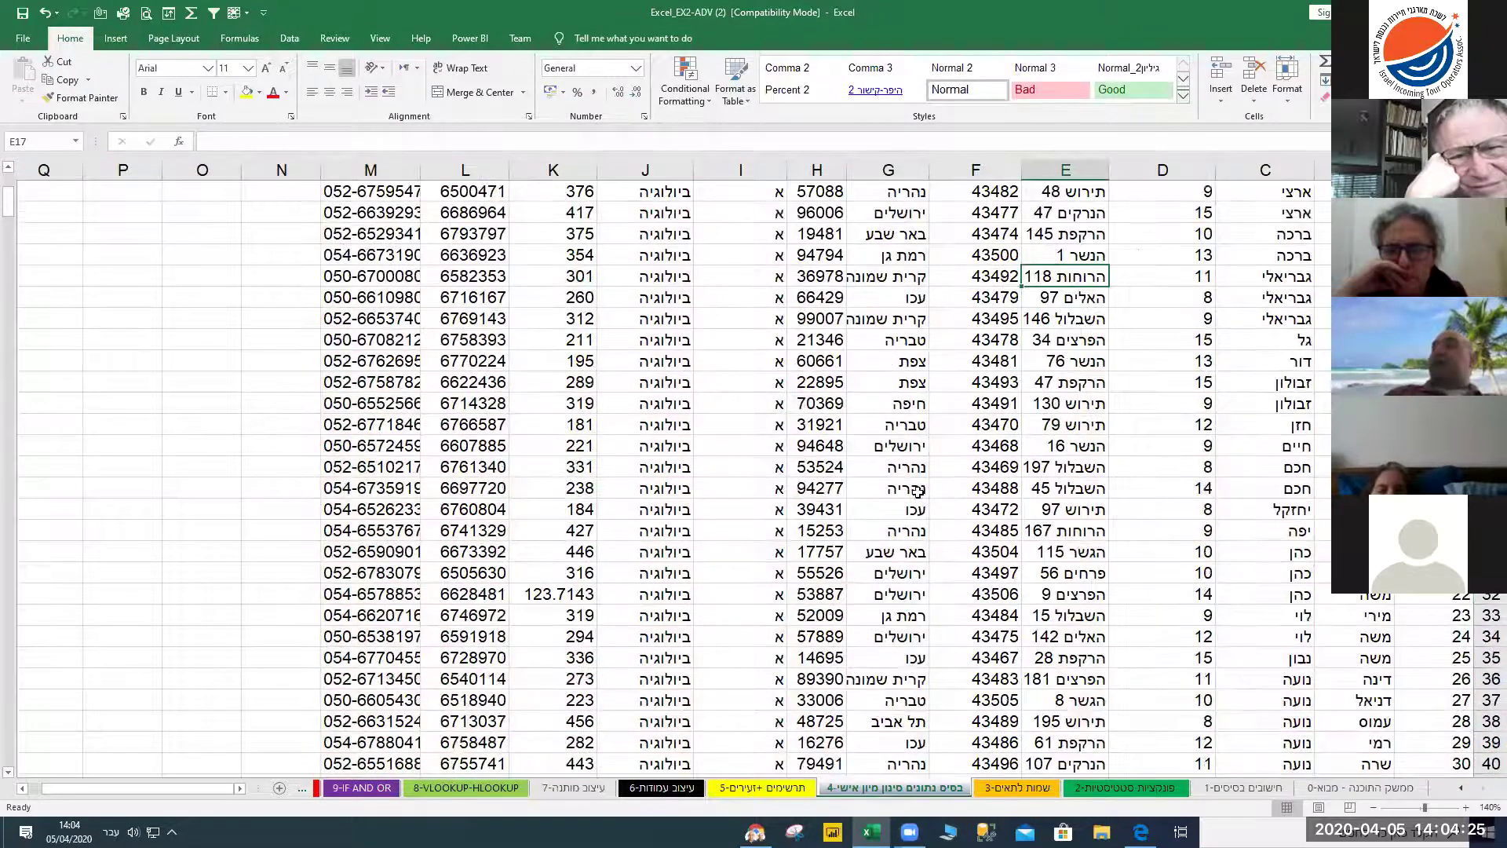
{"action": "scroll", "coordinate": [785, 471], "scroll_direction": "up", "scroll_amount": 4}
{"action": "left_click", "coordinate": [740, 509]}
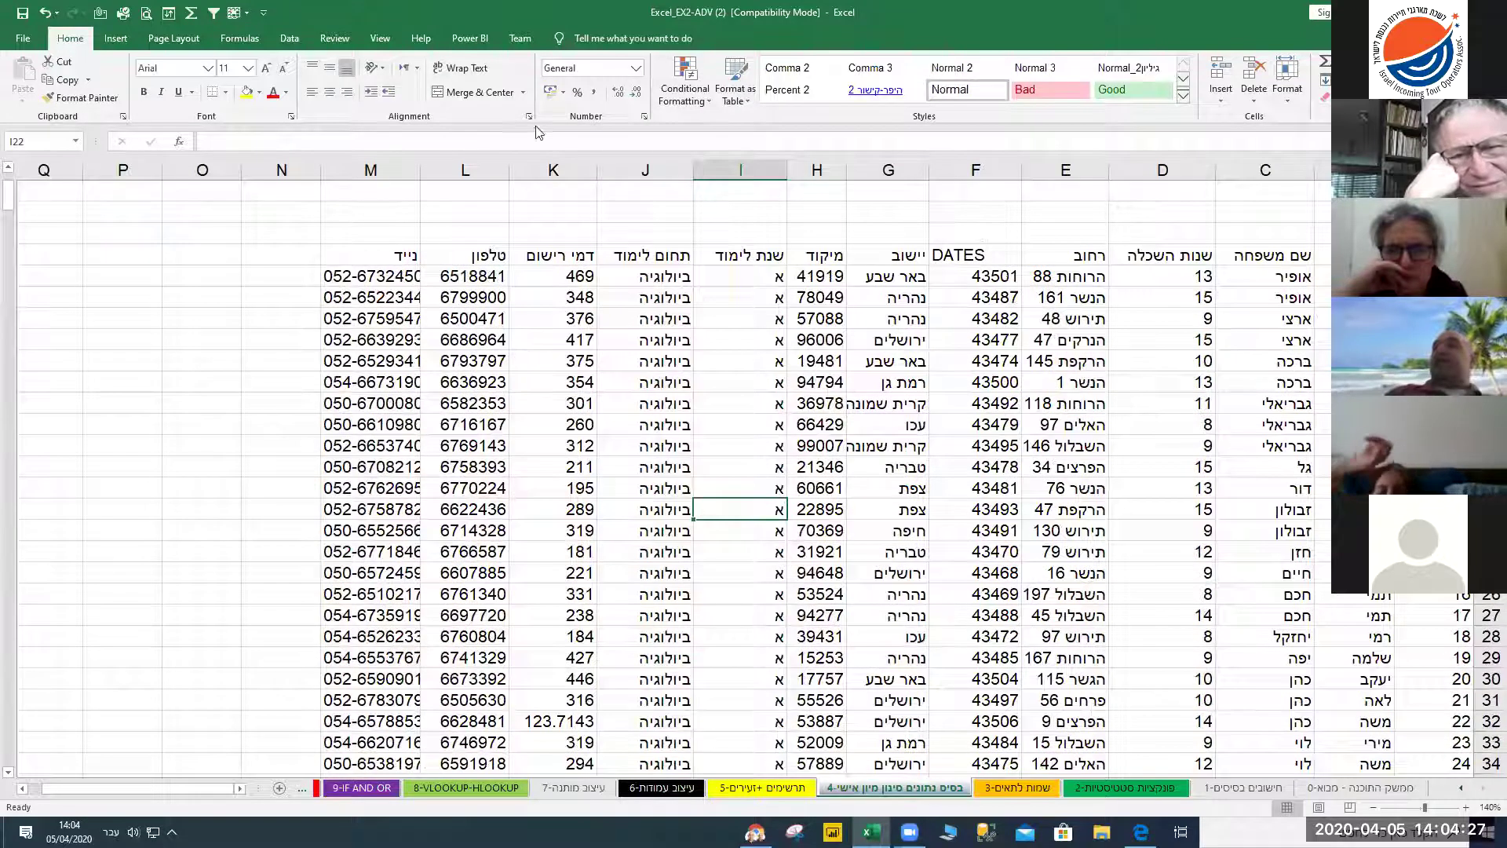
{"action": "left_click", "coordinate": [736, 86]}
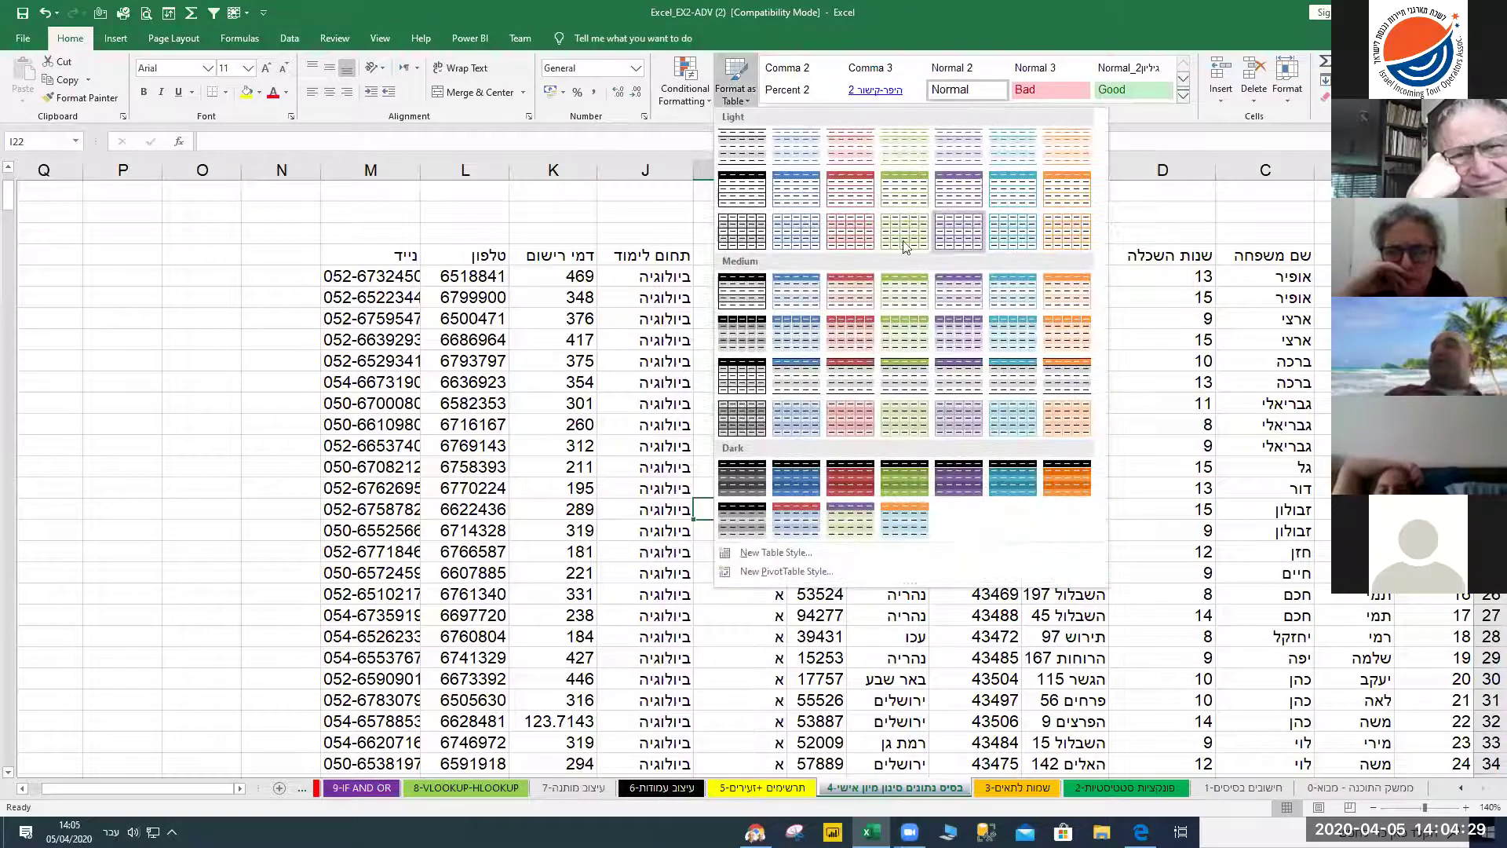
{"action": "left_click", "coordinate": [624, 442]}
{"action": "left_click", "coordinate": [844, 441]}
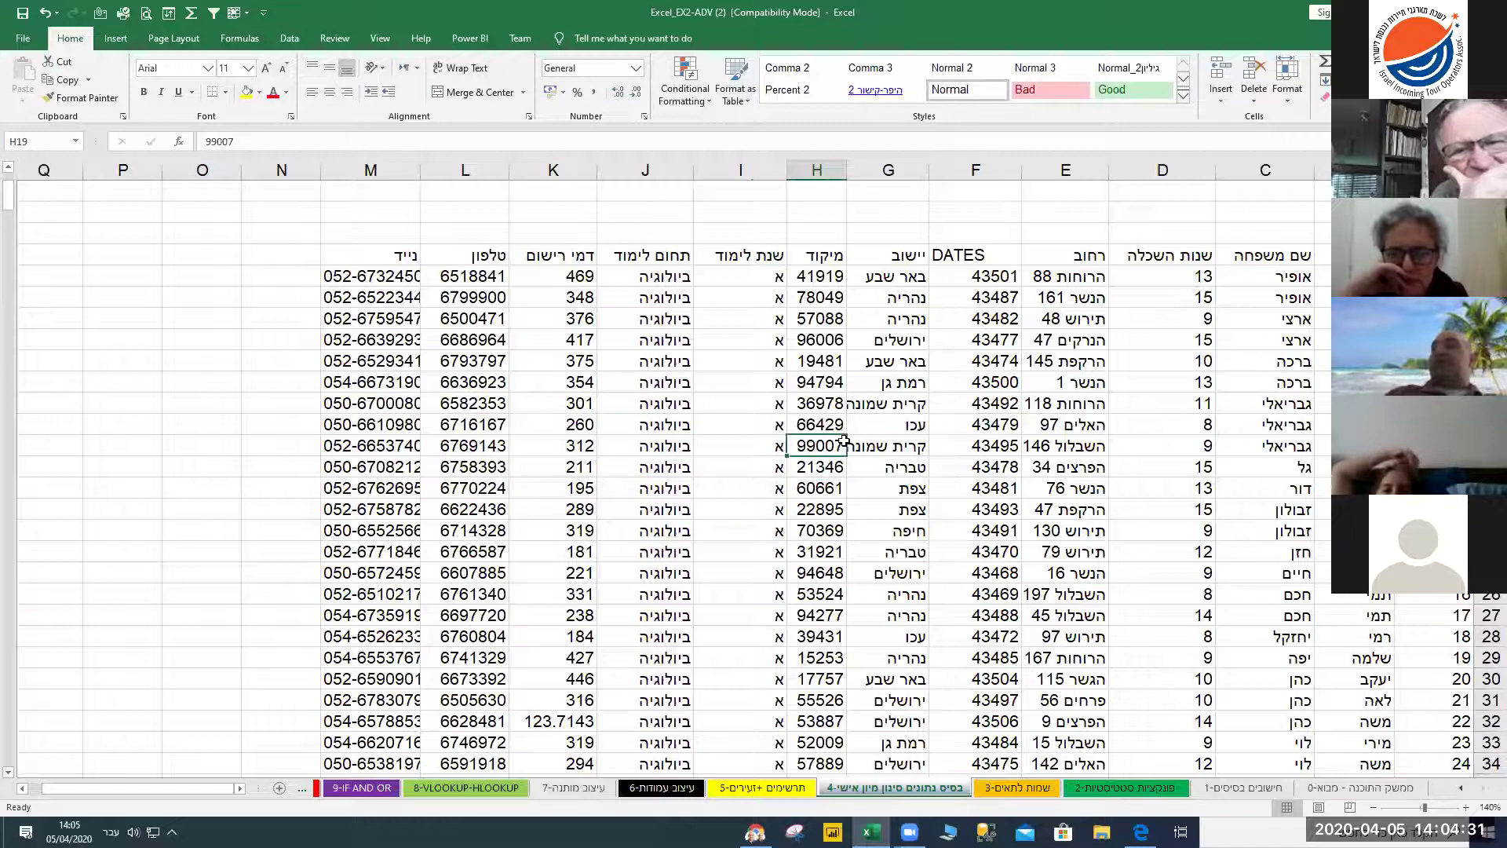
Create a table from the student list, range A10:M503, with its first row used as headers
{"action": "left_click", "coordinate": [115, 37]}
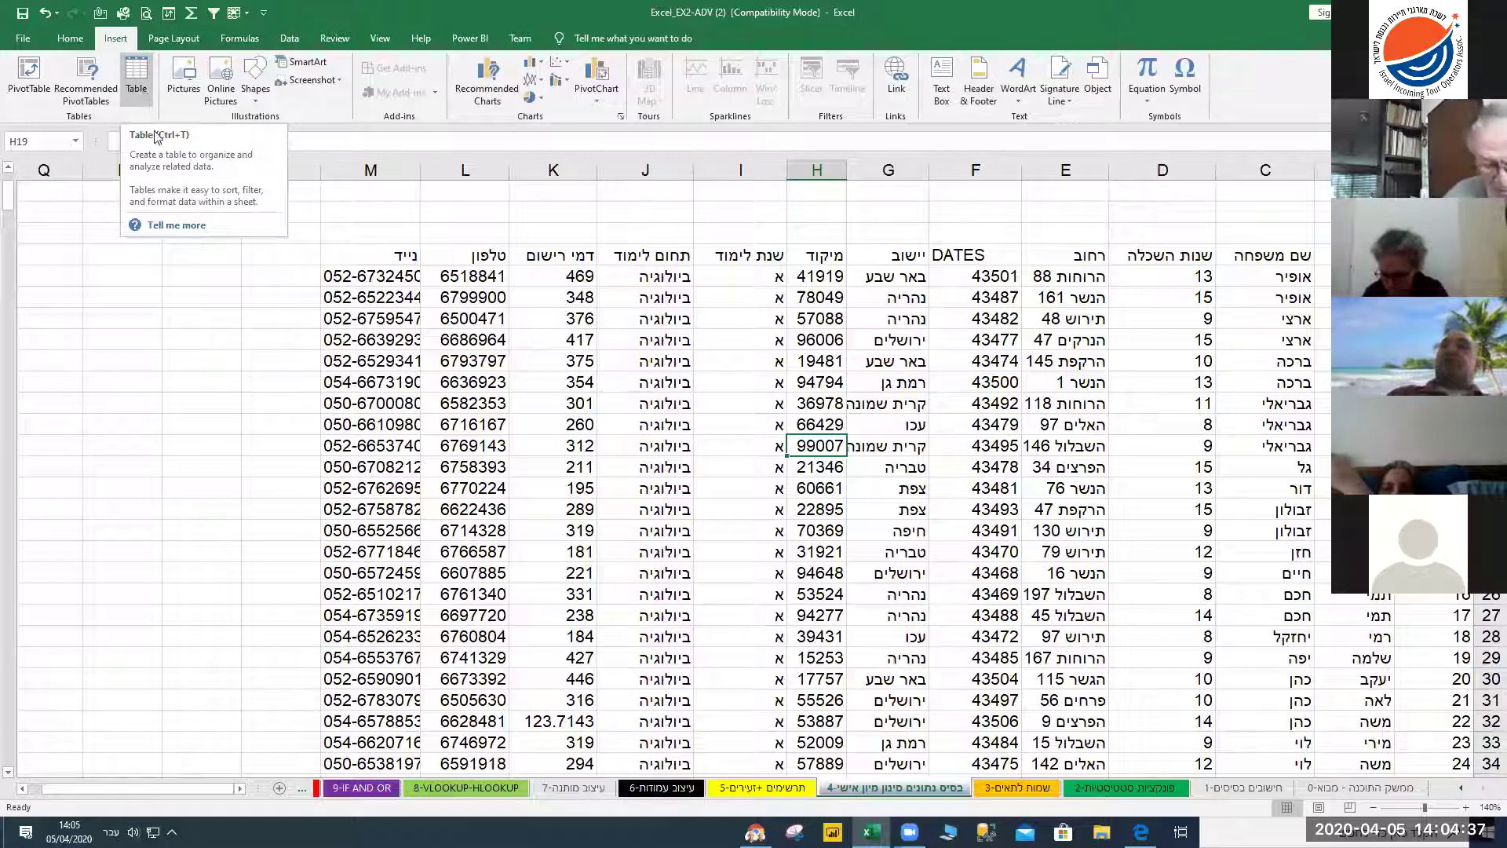
{"action": "left_click", "coordinate": [770, 418]}
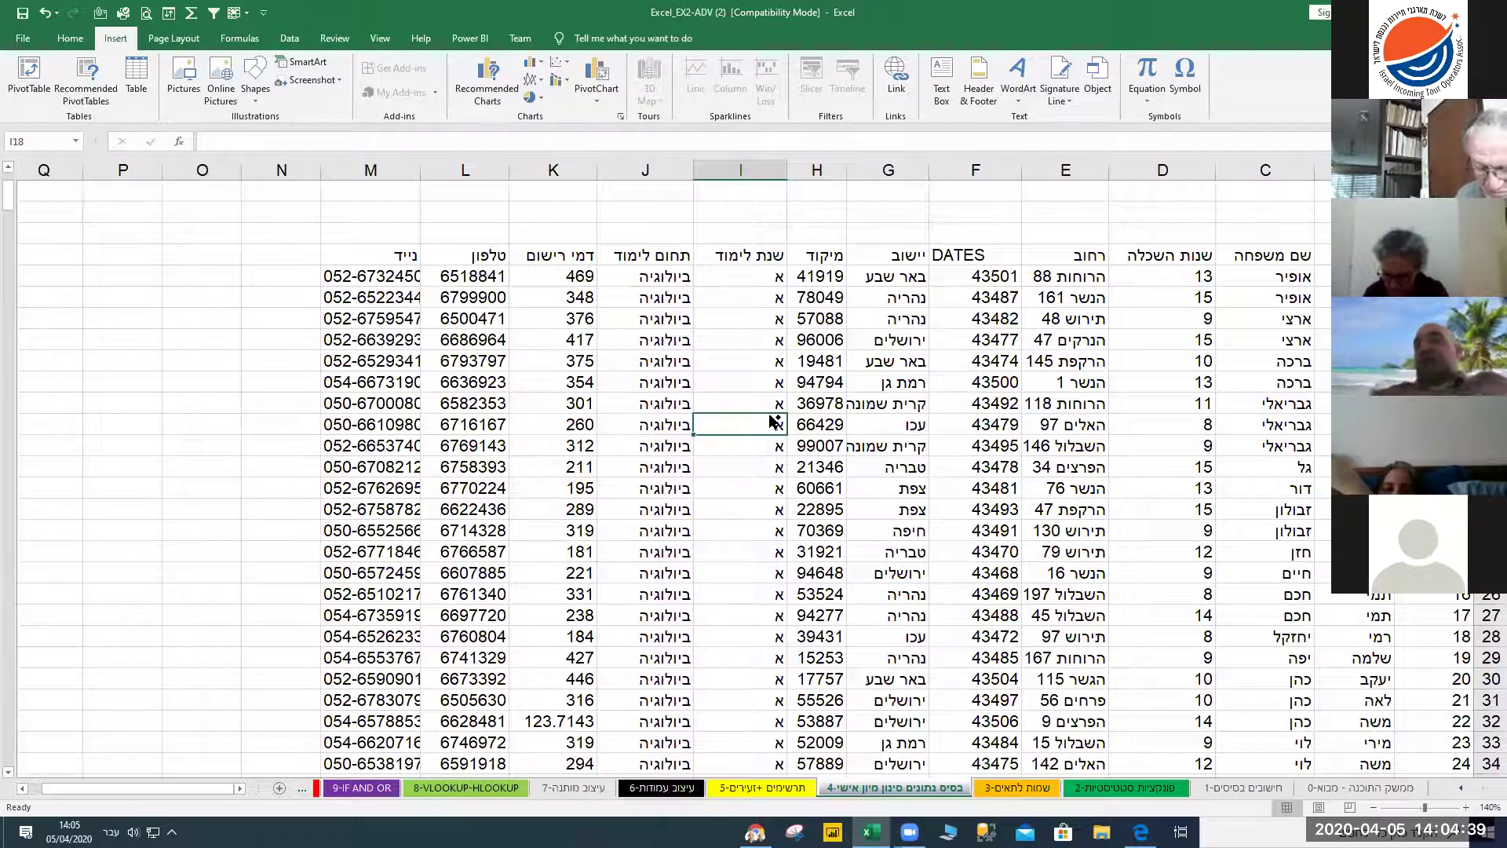
{"action": "key", "text": "ctrl+t"}
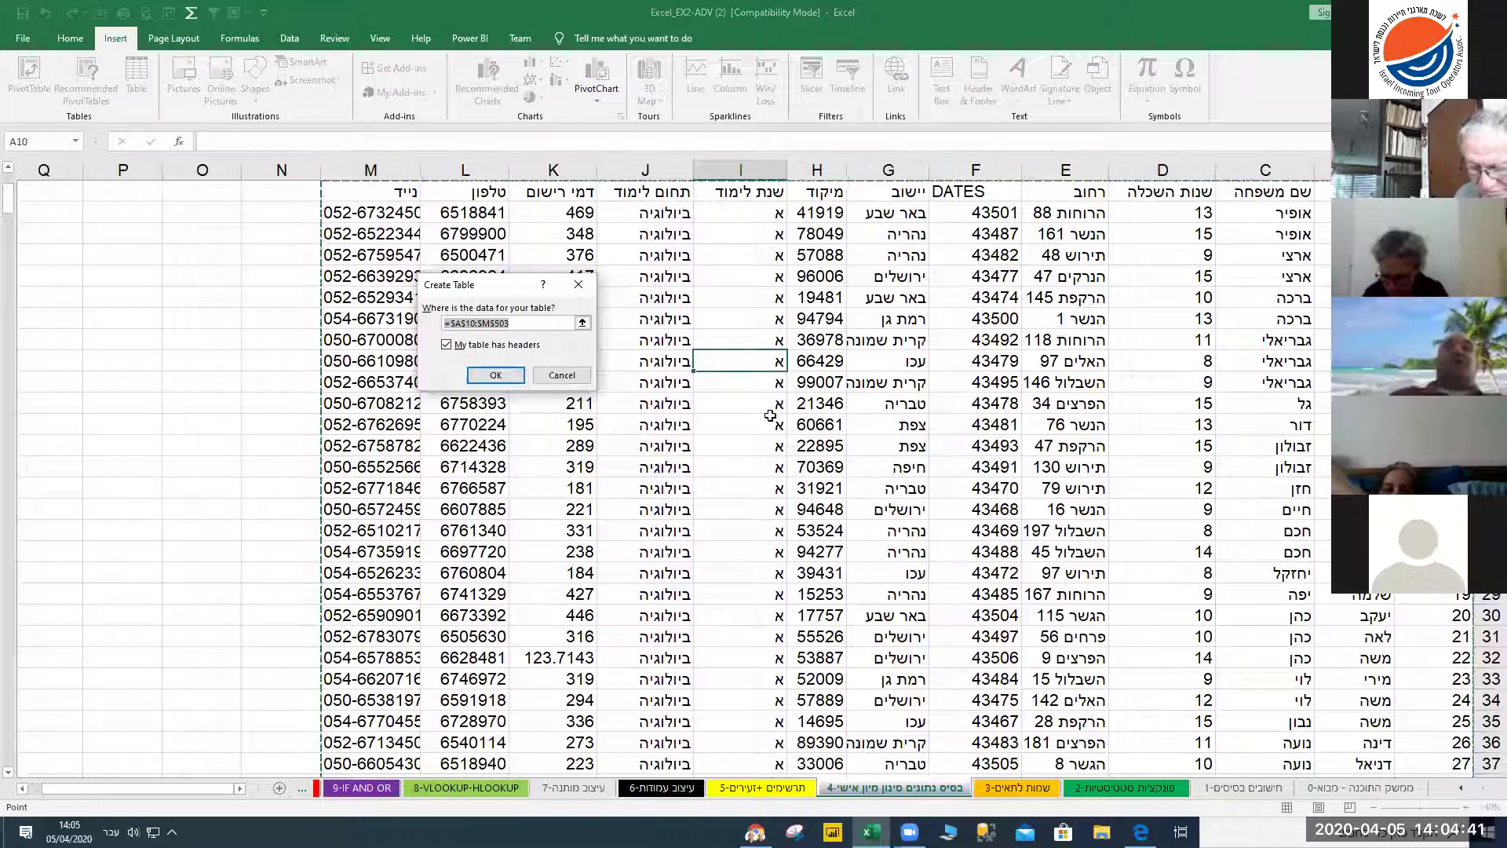
{"action": "left_click", "coordinate": [496, 376]}
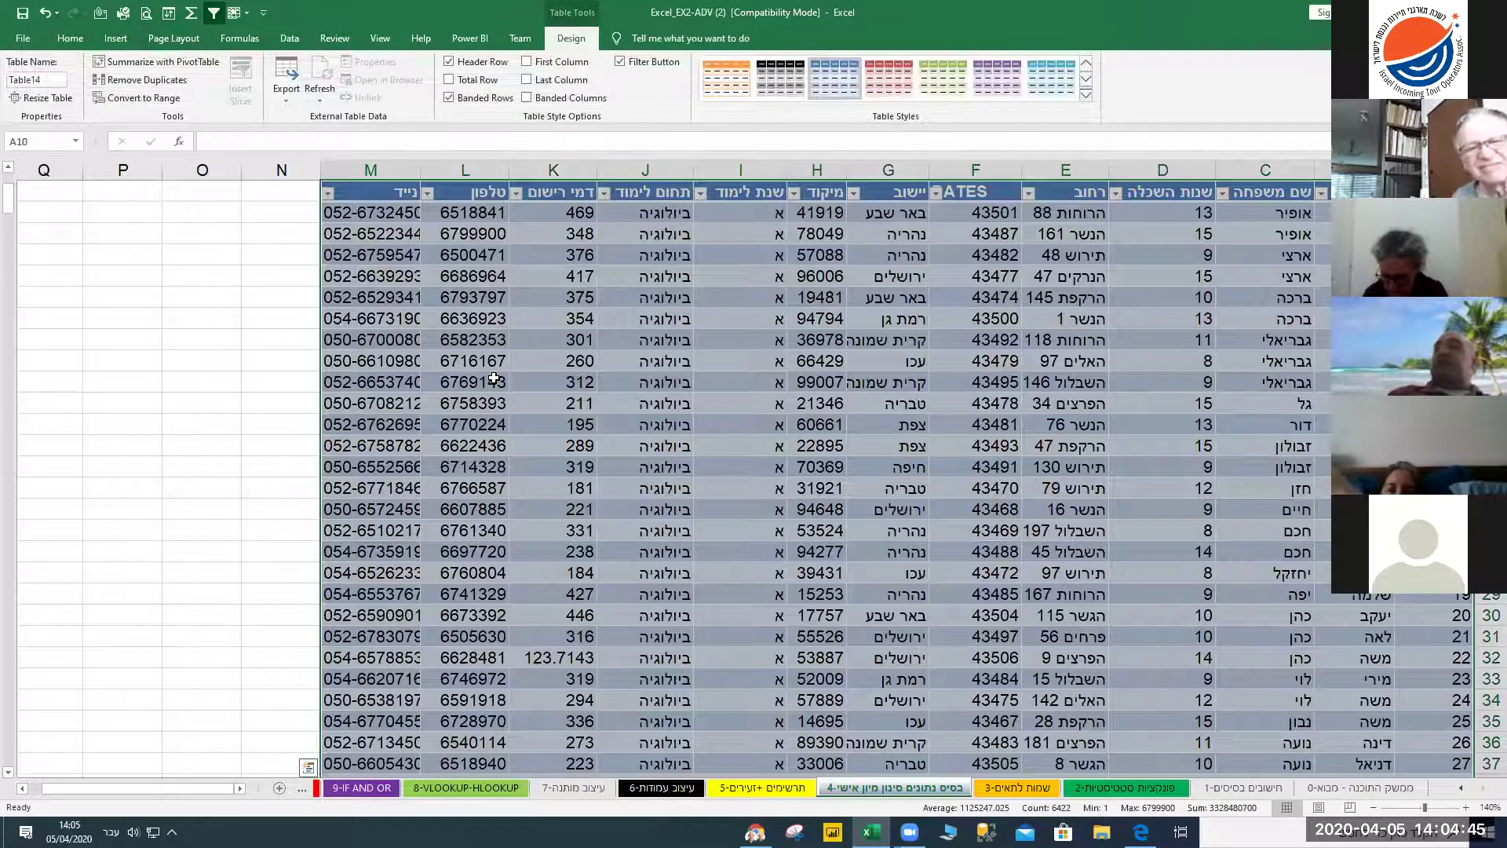
{"action": "left_click", "coordinate": [624, 381]}
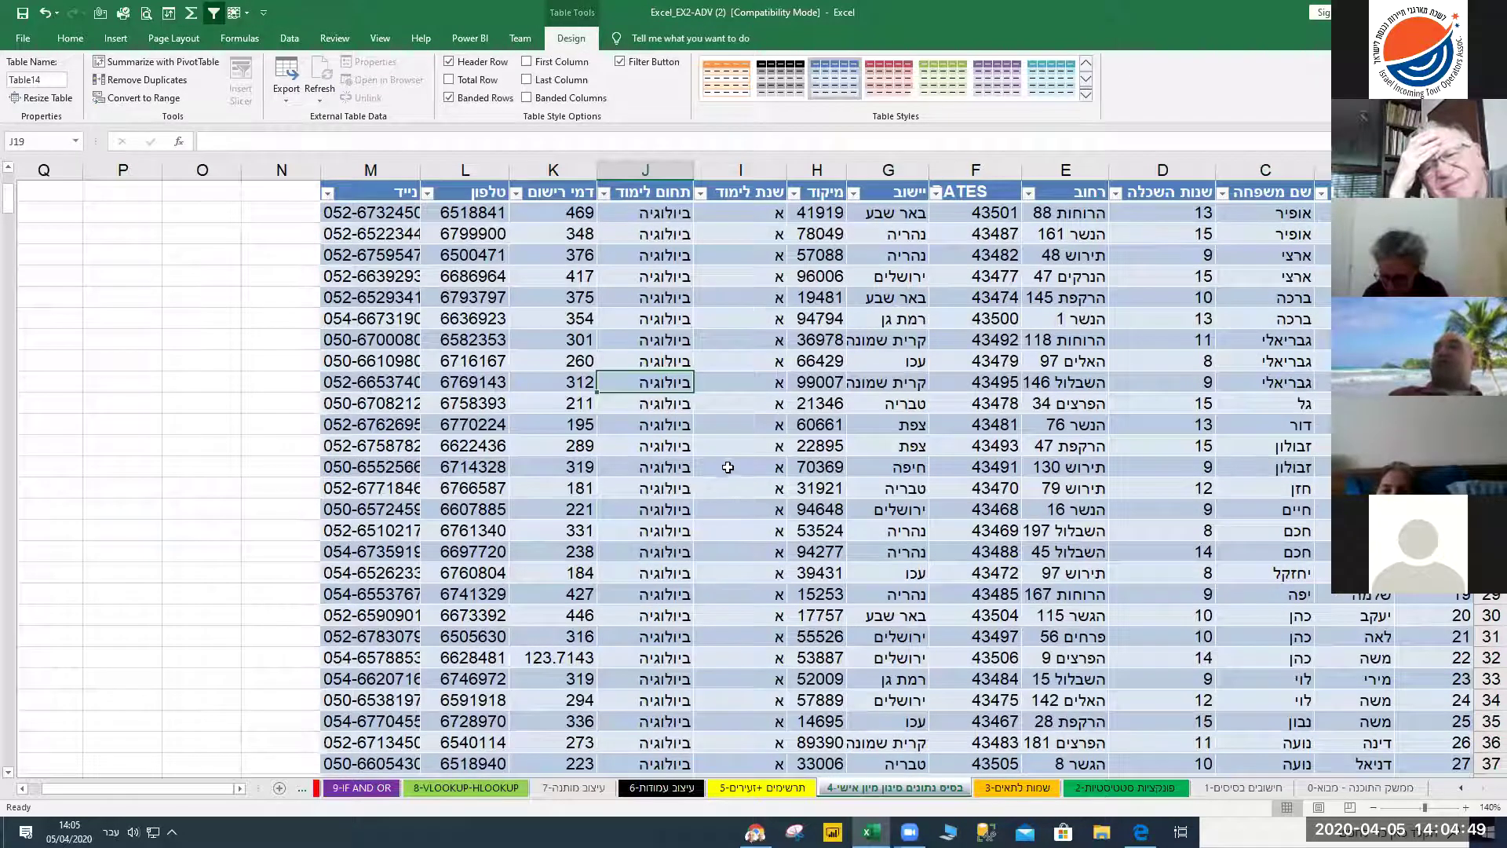
{"action": "scroll", "coordinate": [818, 508], "scroll_direction": "down", "scroll_amount": 1}
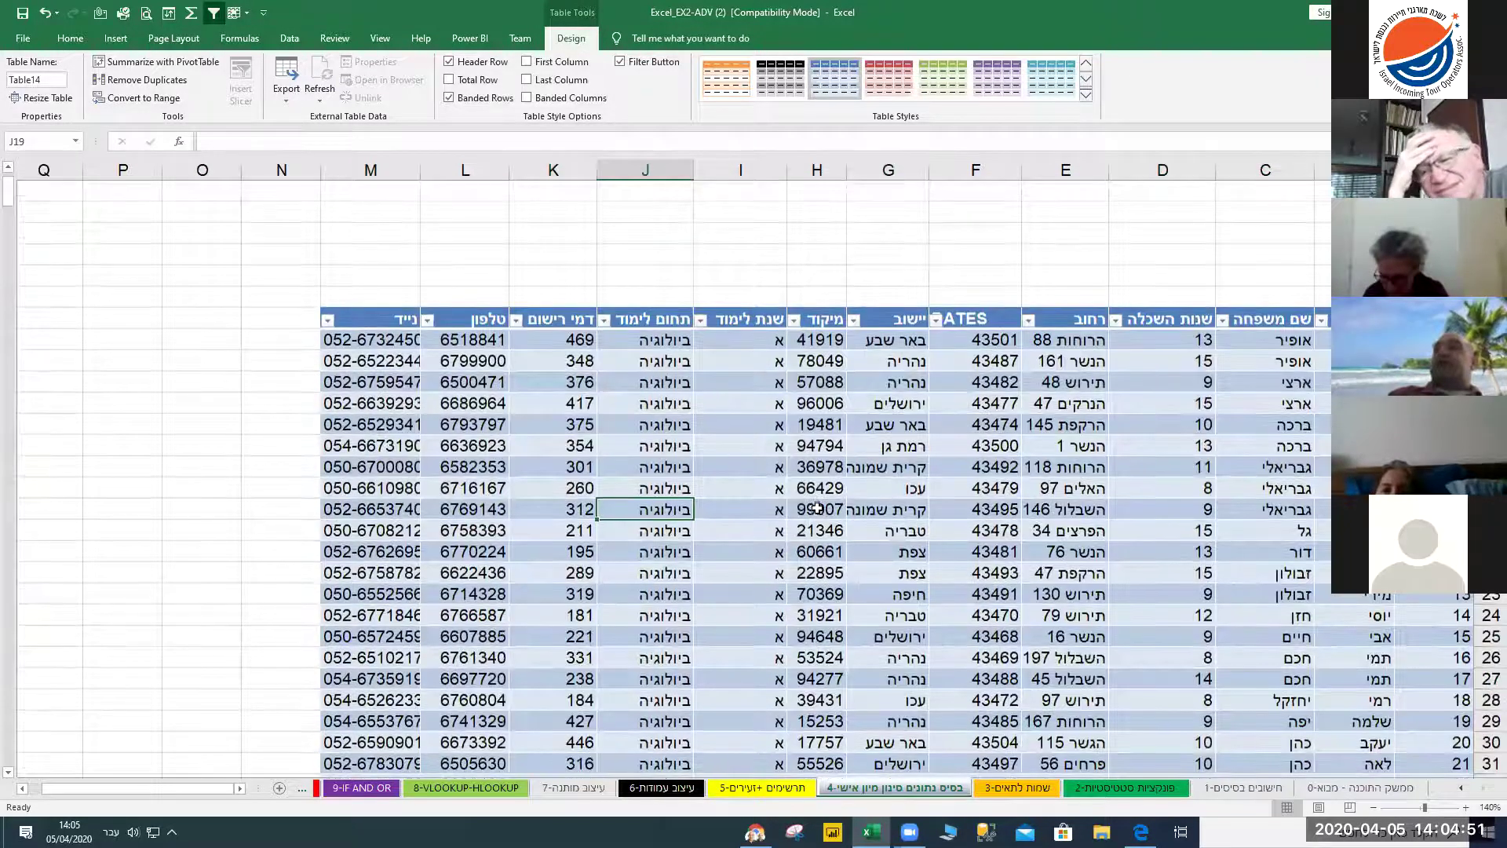
{"action": "scroll", "coordinate": [864, 487], "scroll_direction": "up", "scroll_amount": 3}
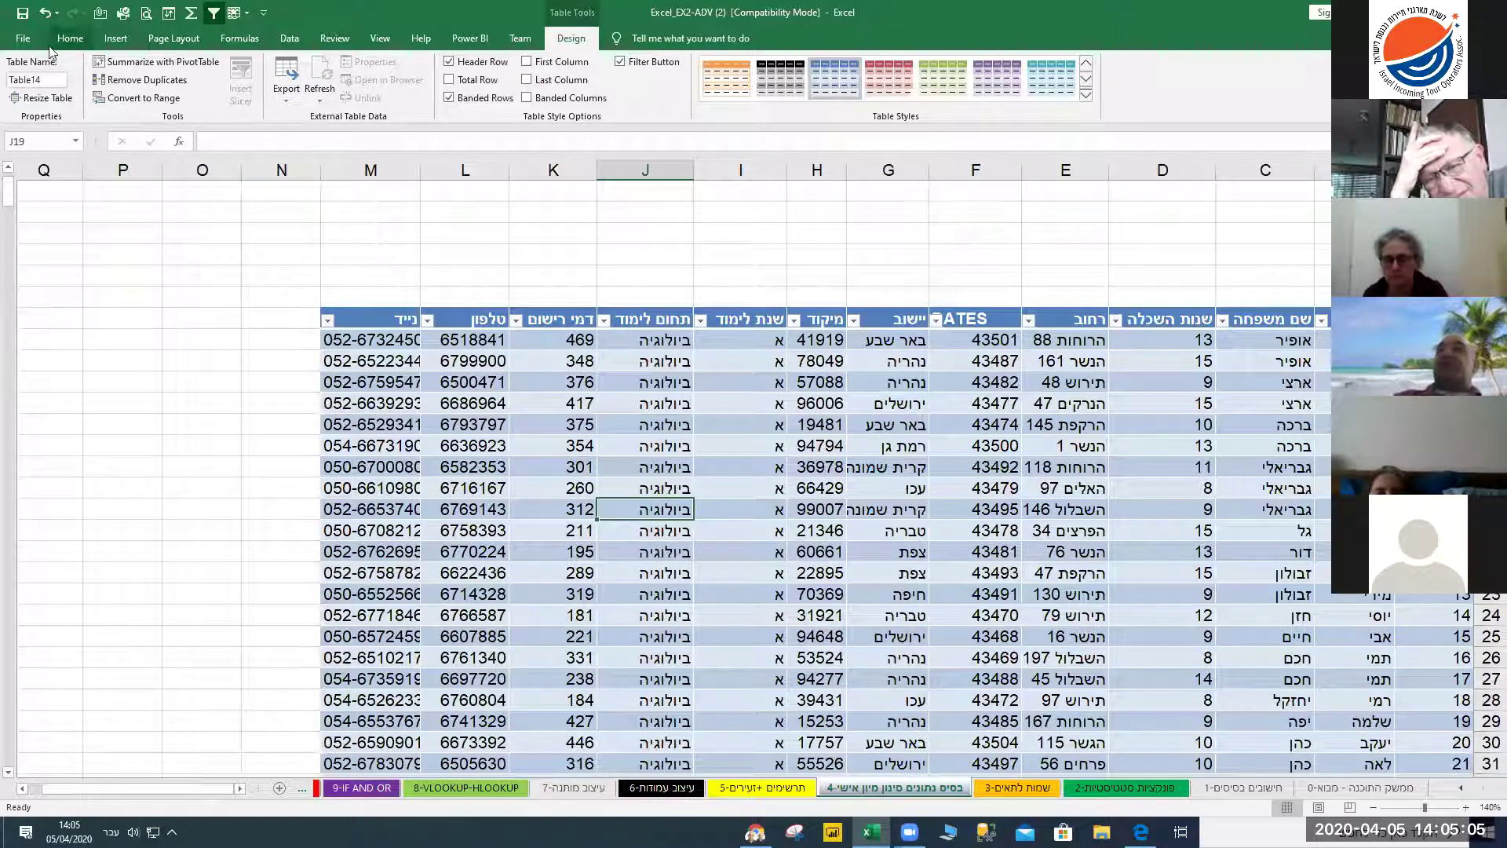
Open the sheet's print preview and page through it to check the header row on the following pages
{"action": "left_click", "coordinate": [28, 44]}
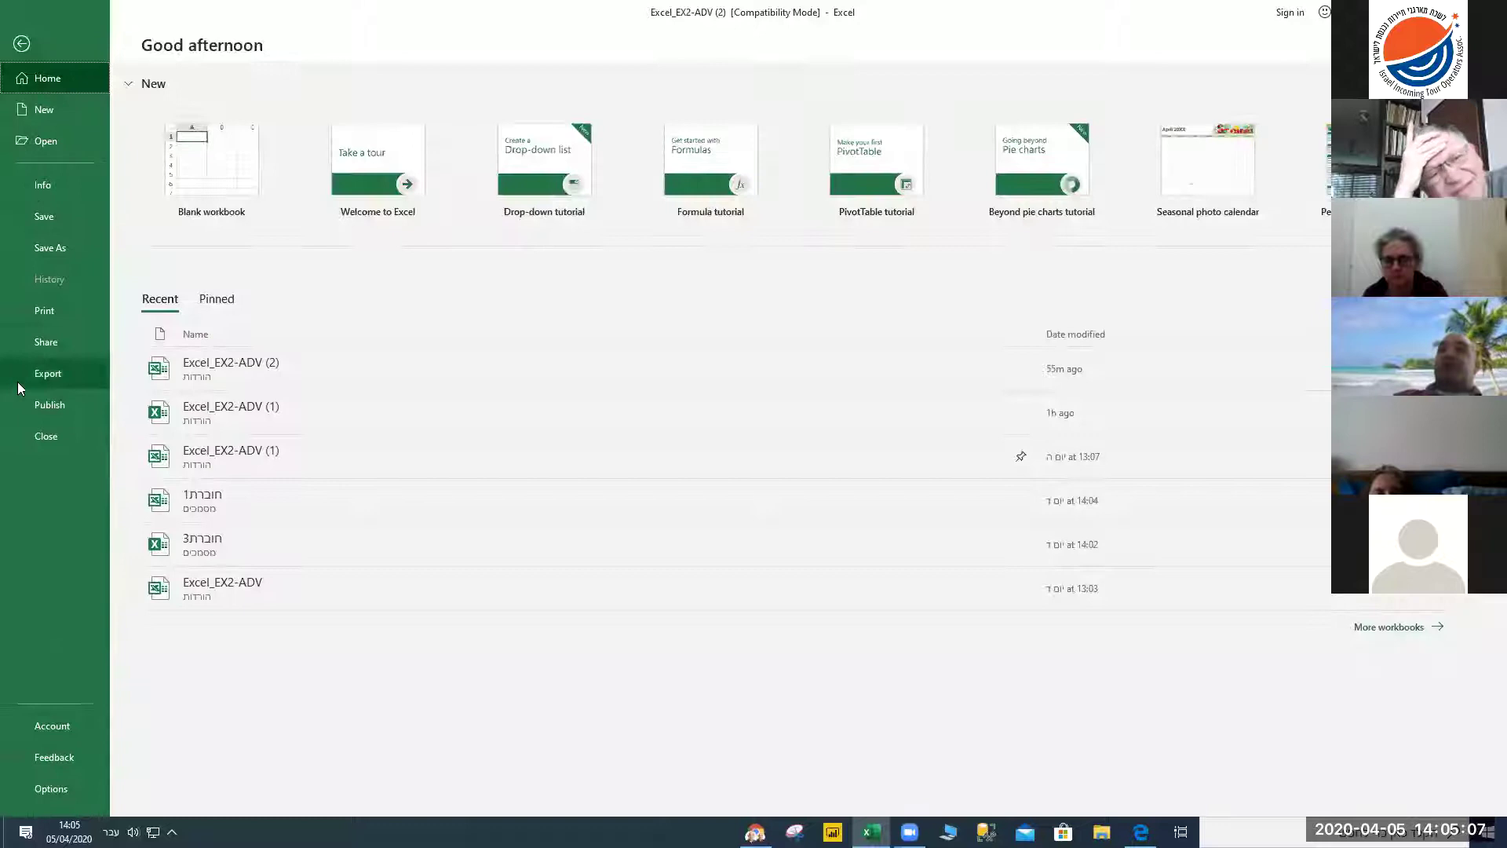
{"action": "left_click", "coordinate": [33, 321]}
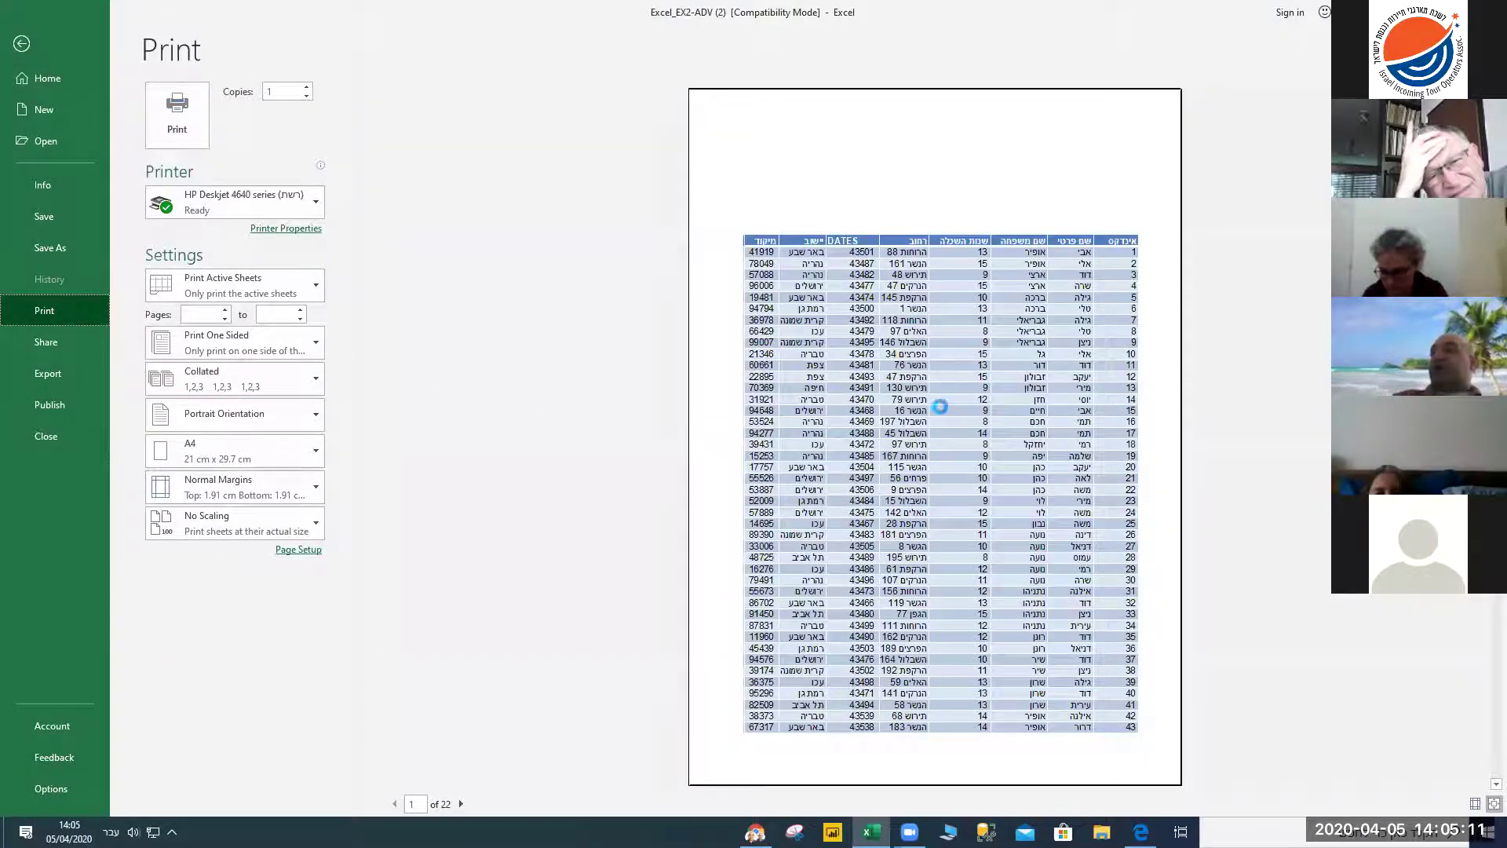
{"action": "scroll", "coordinate": [940, 406], "scroll_direction": "down", "scroll_amount": 5}
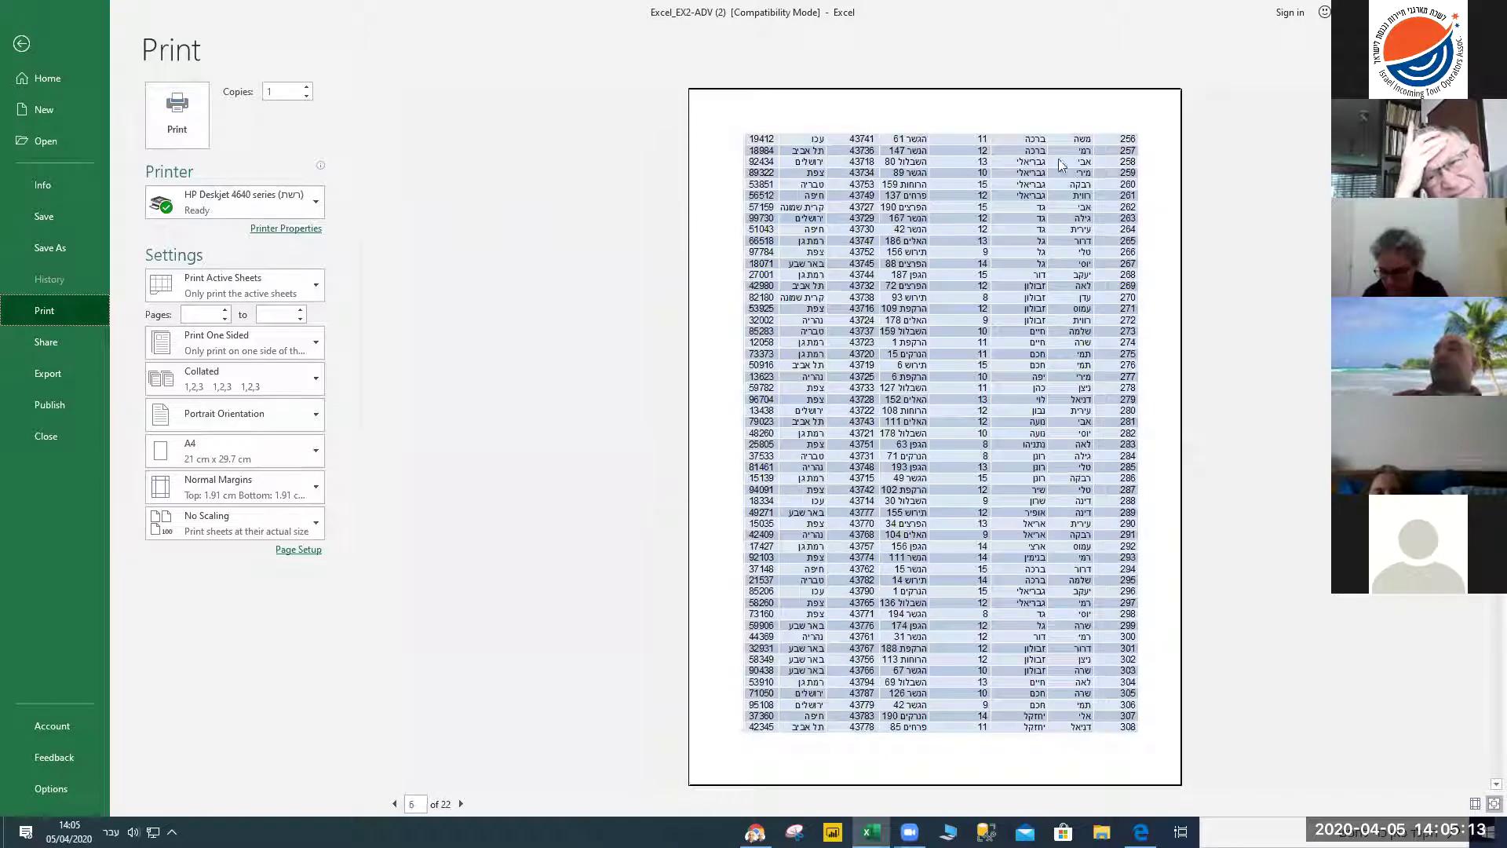
{"action": "scroll", "coordinate": [781, 487], "scroll_direction": "down", "scroll_amount": 2}
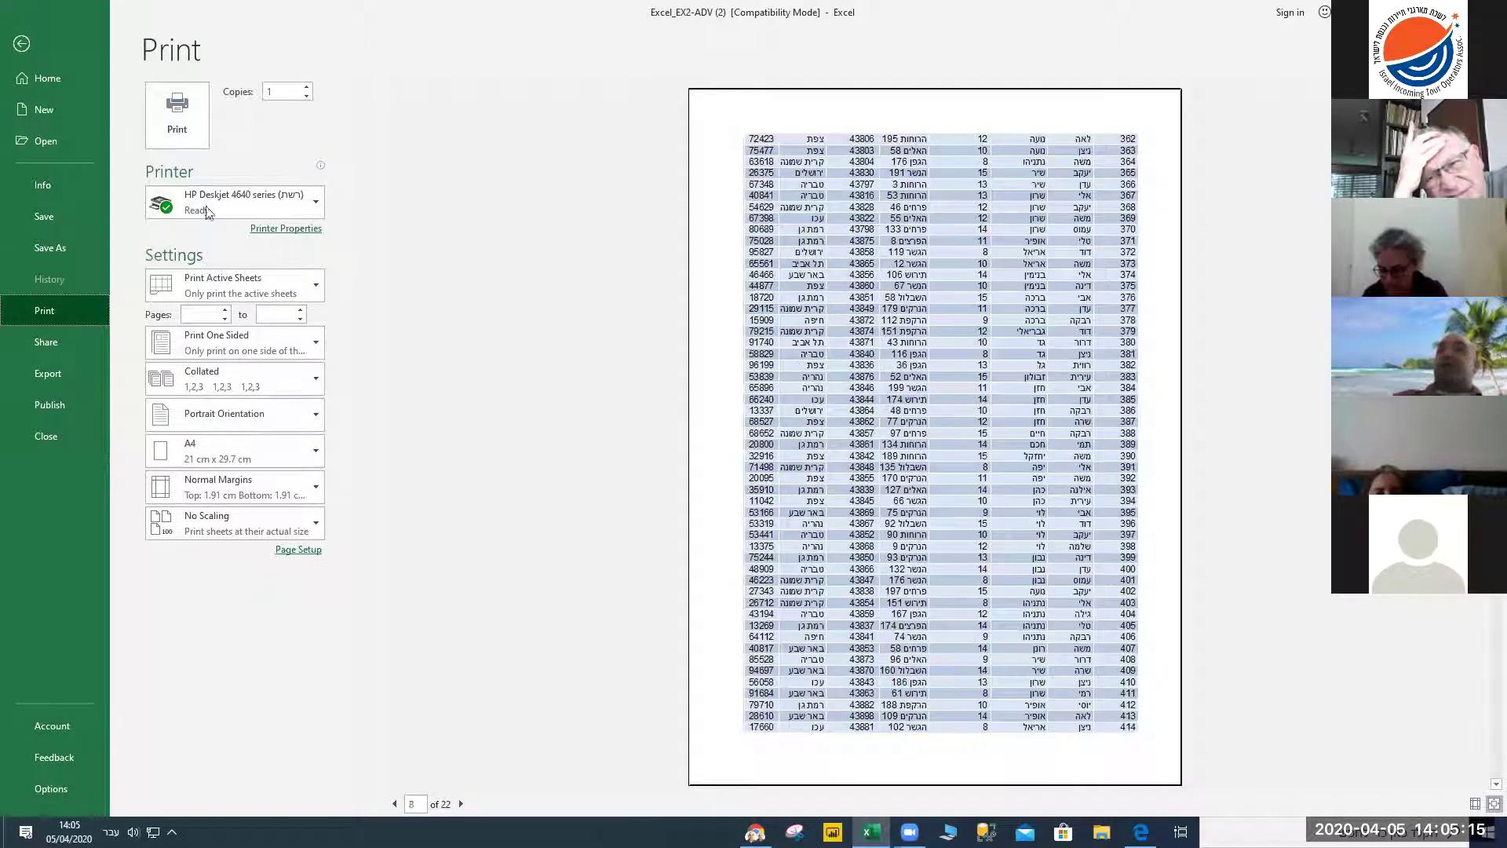
{"action": "left_click", "coordinate": [21, 46]}
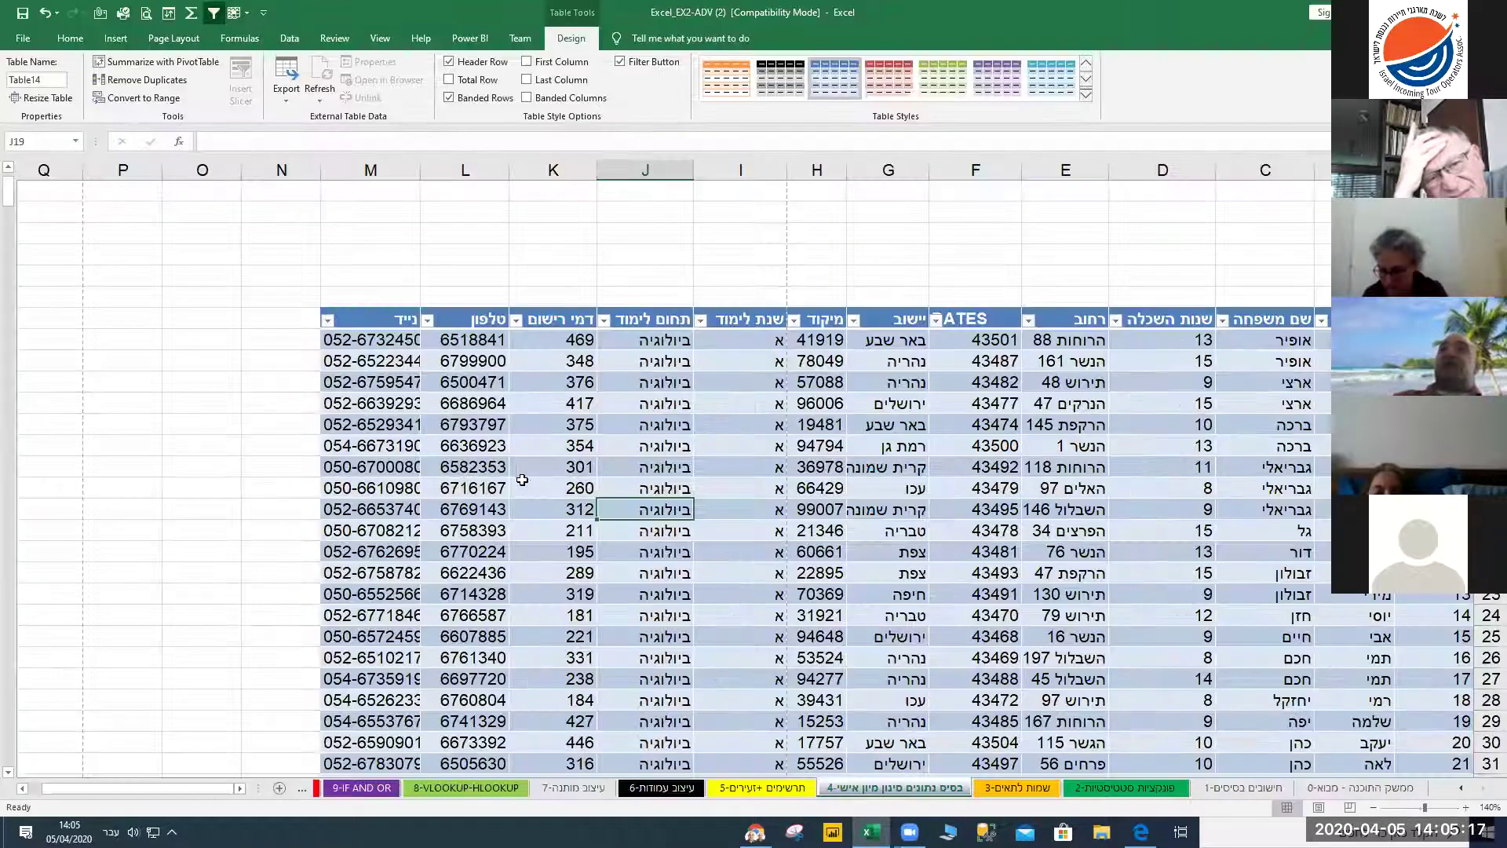
{"action": "left_click", "coordinate": [69, 39]}
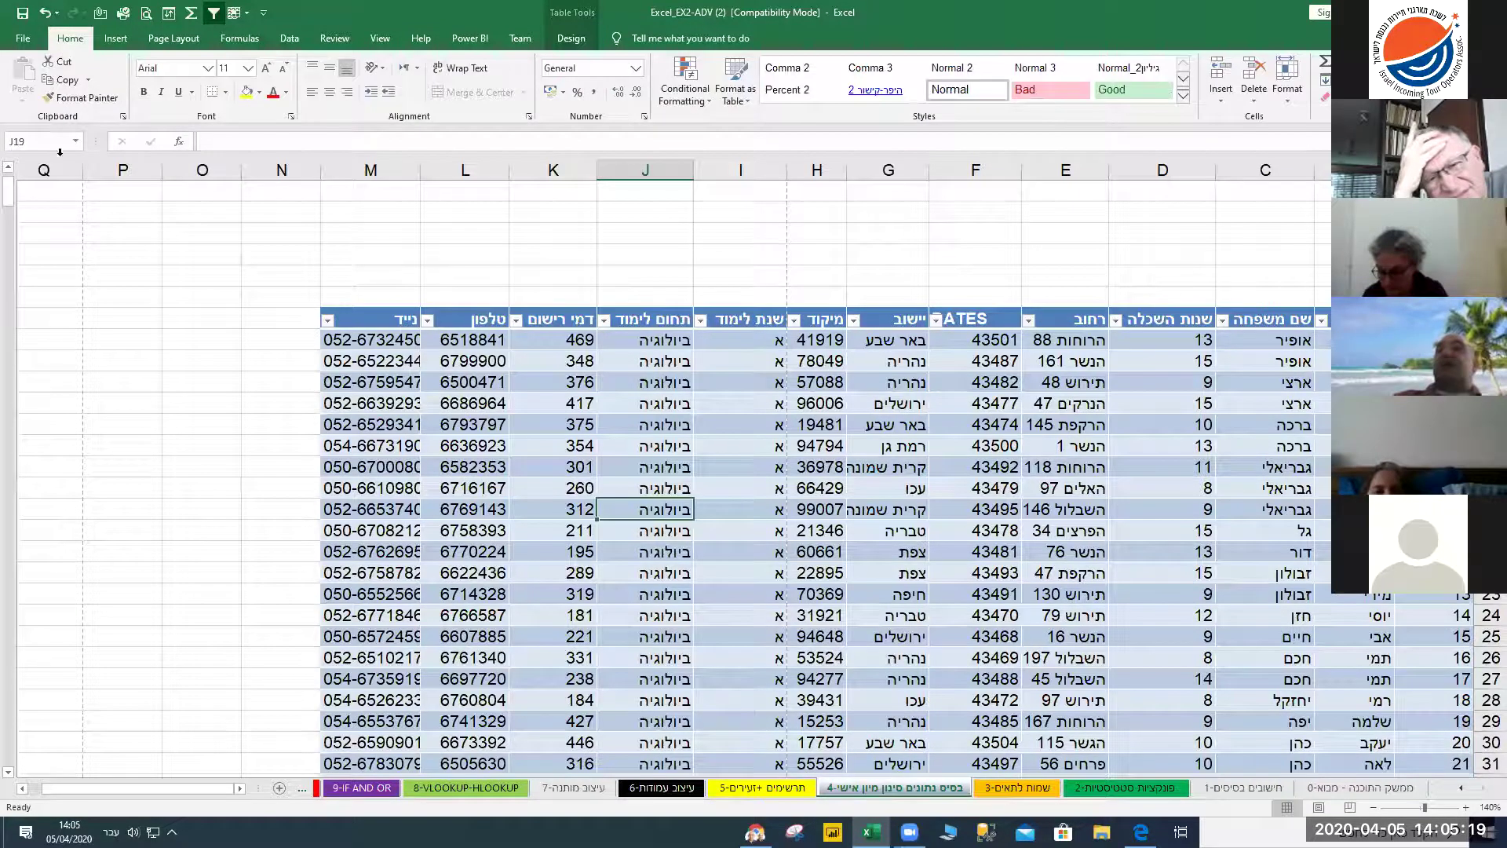
Set row 10, the table's header row, to repeat at the top of every printed page
{"action": "left_click", "coordinate": [167, 44]}
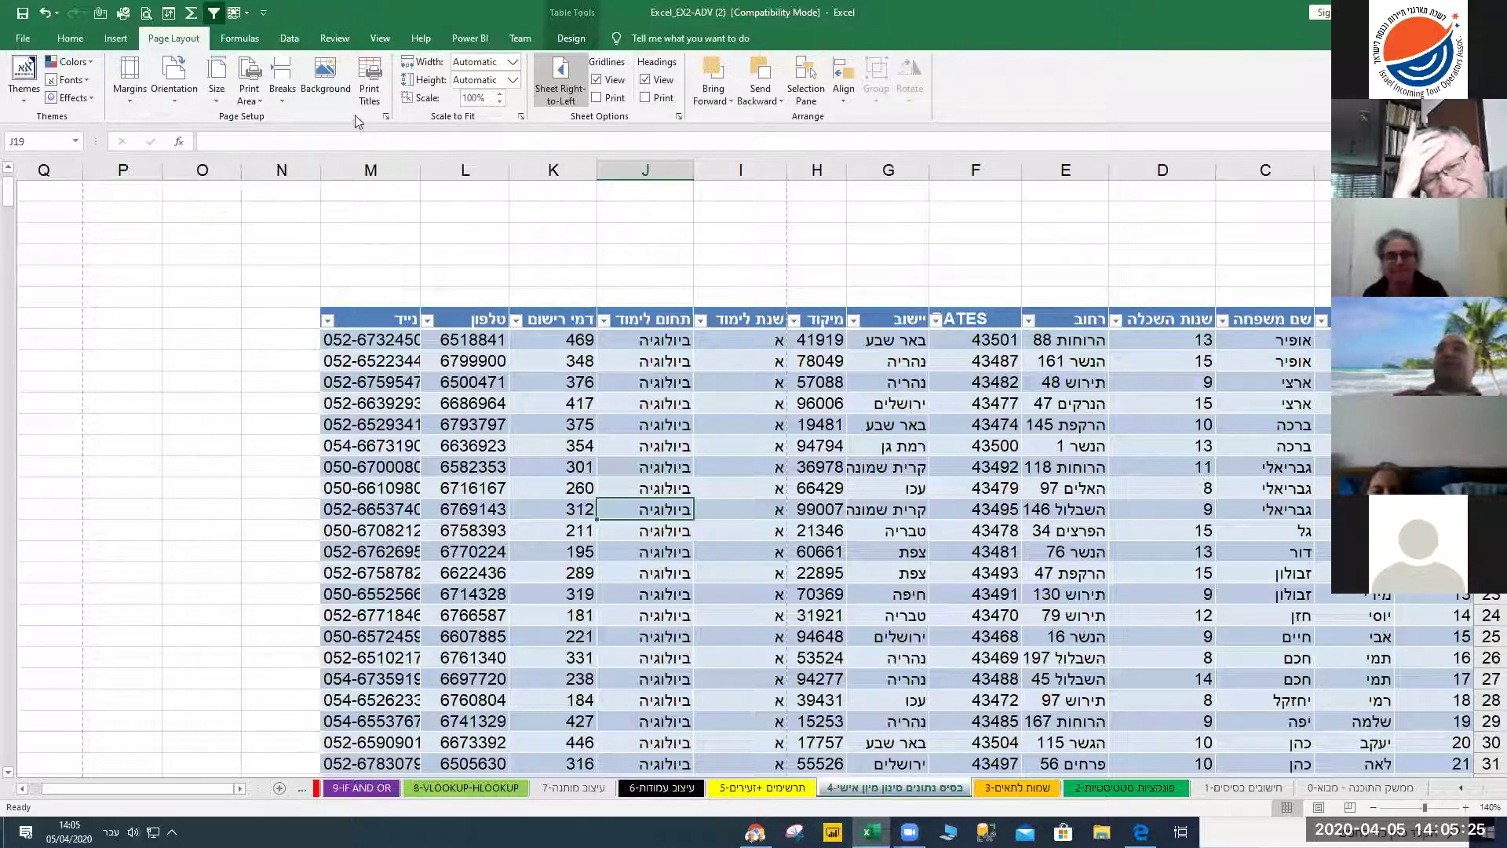
{"action": "left_click", "coordinate": [369, 93]}
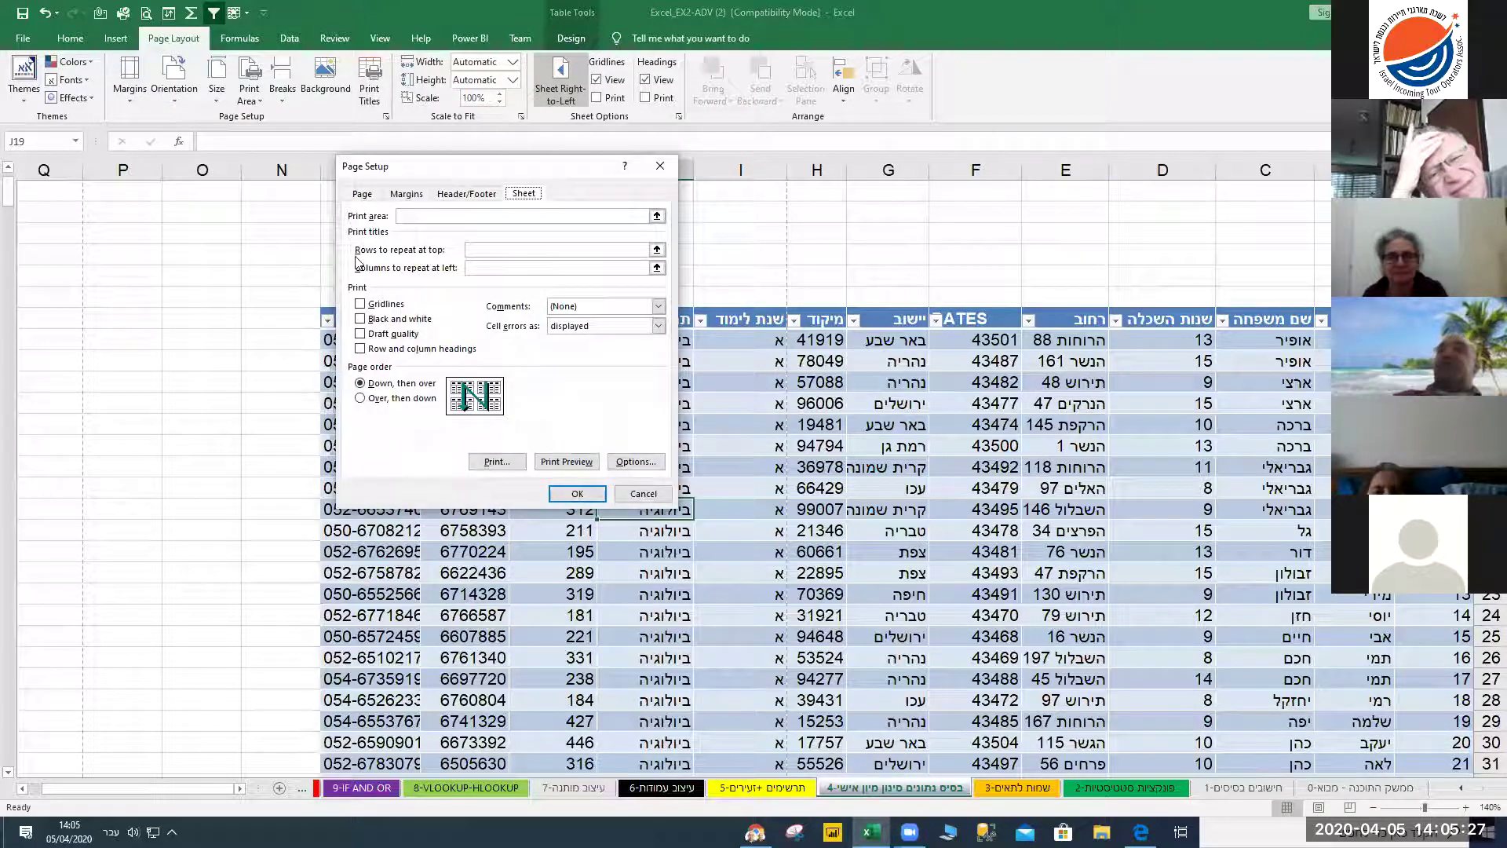
{"action": "left_click", "coordinate": [485, 250]}
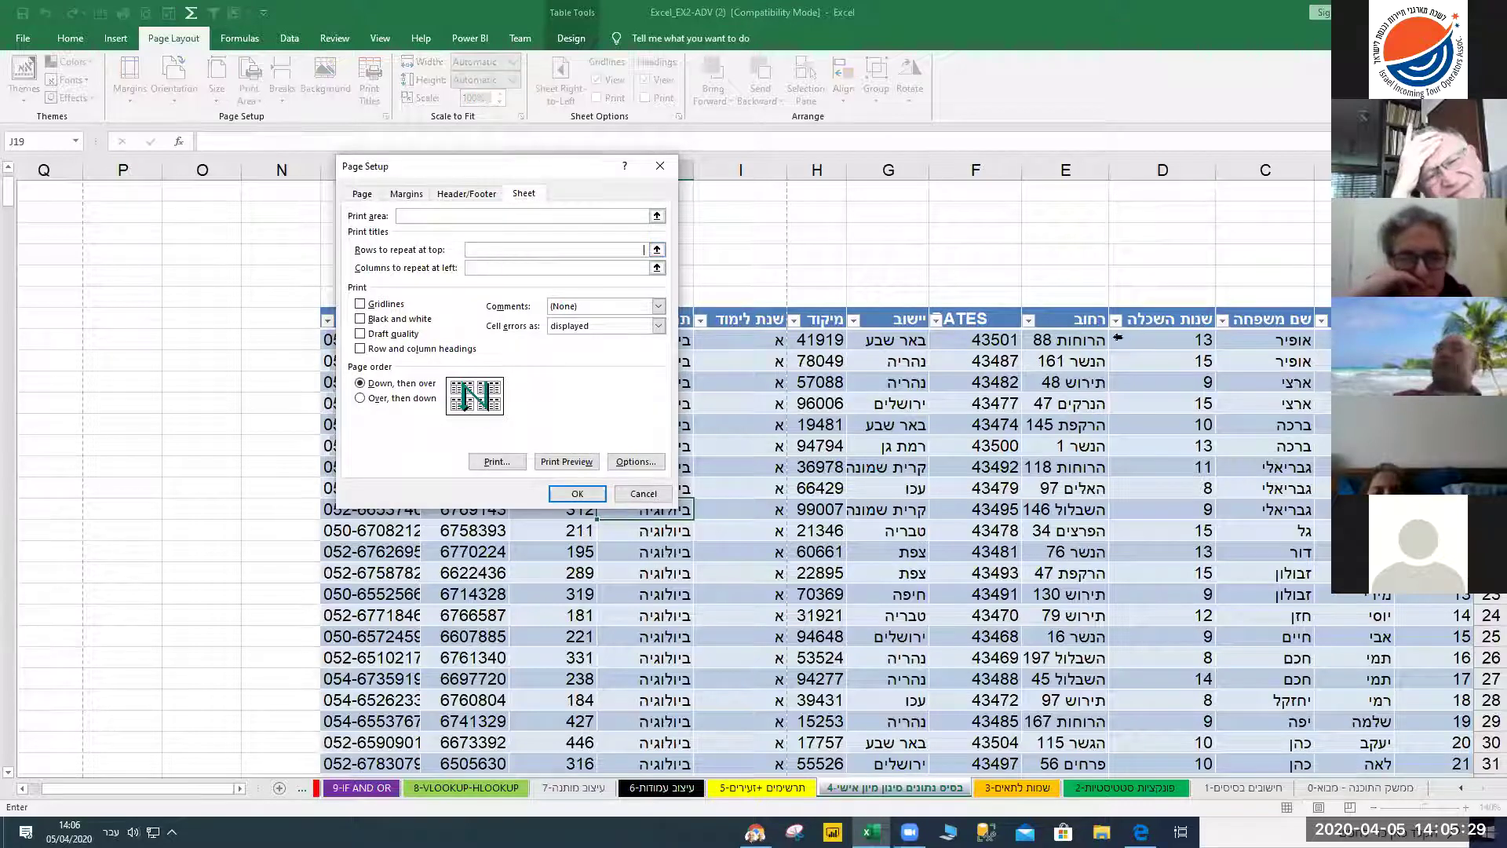
{"action": "left_click", "coordinate": [1491, 319]}
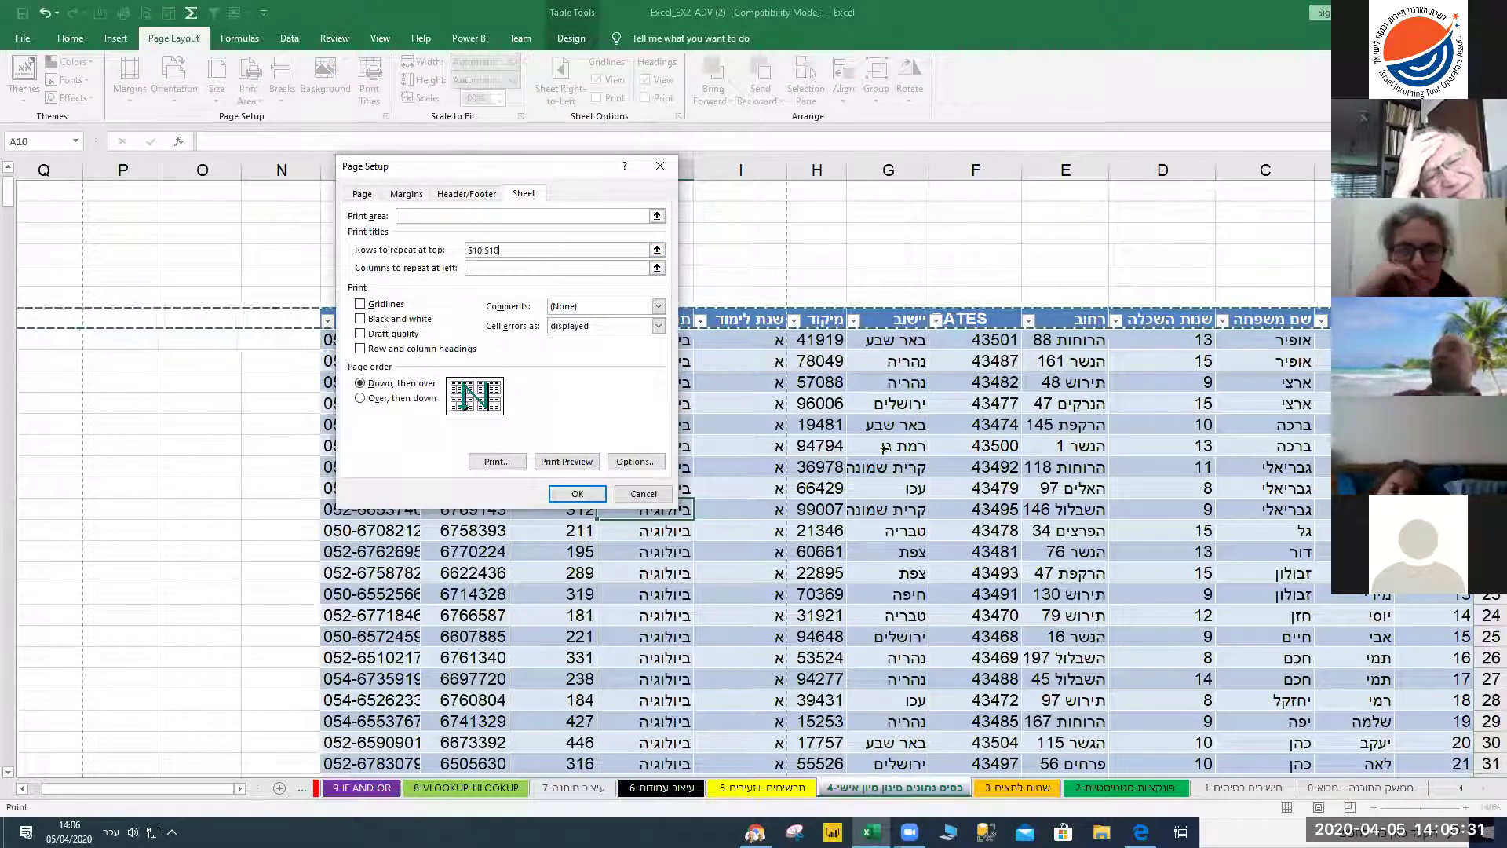
Preview the printout and page through to page 6 to check the repeated header row, then return to the sheet
{"action": "left_click", "coordinate": [563, 463]}
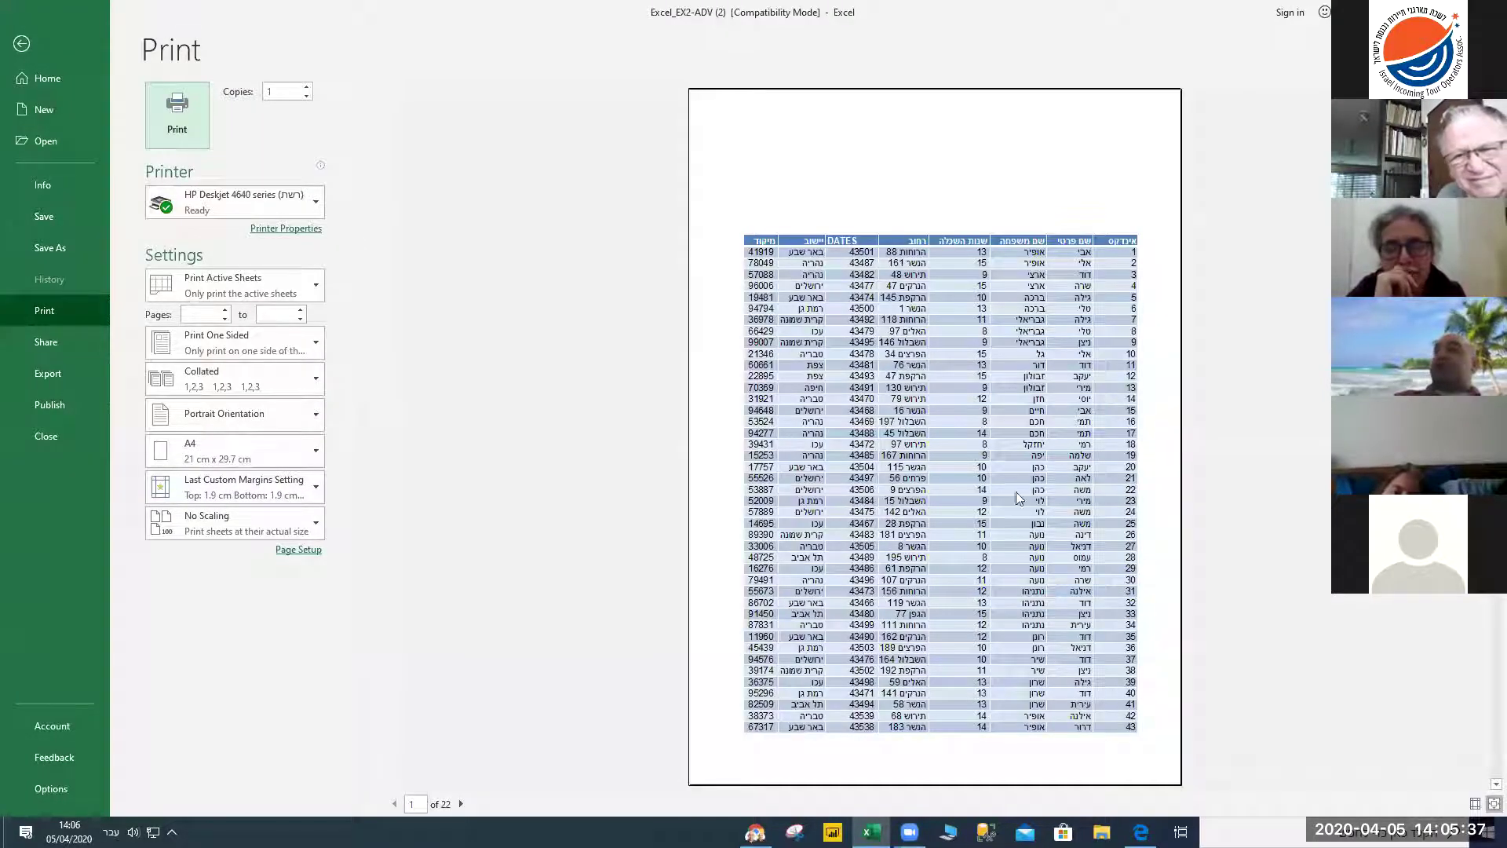
{"action": "scroll", "coordinate": [1016, 492], "scroll_direction": "down", "scroll_amount": 5}
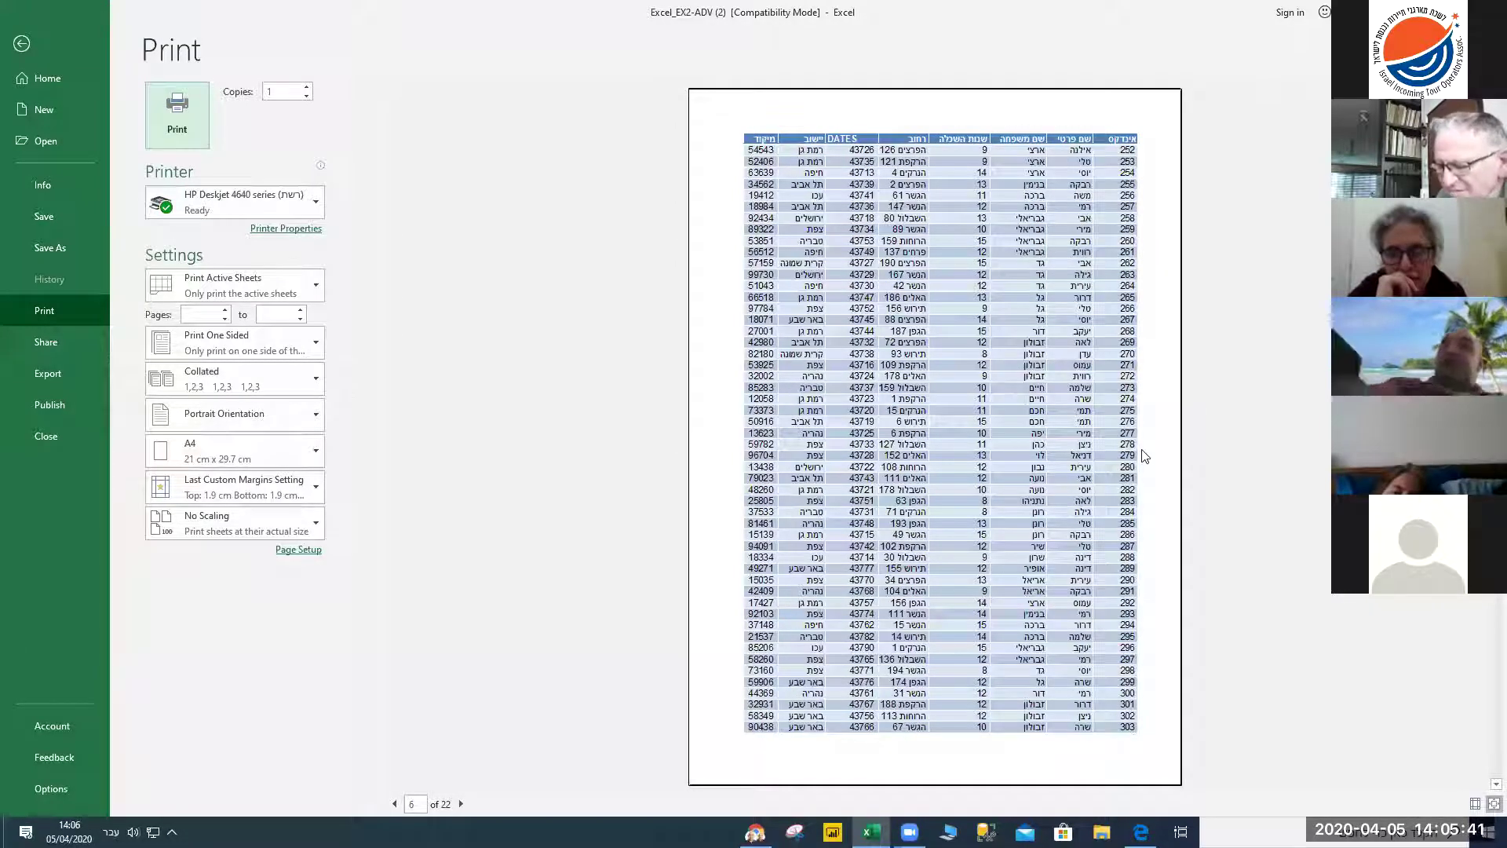
{"action": "key", "text": "Escape"}
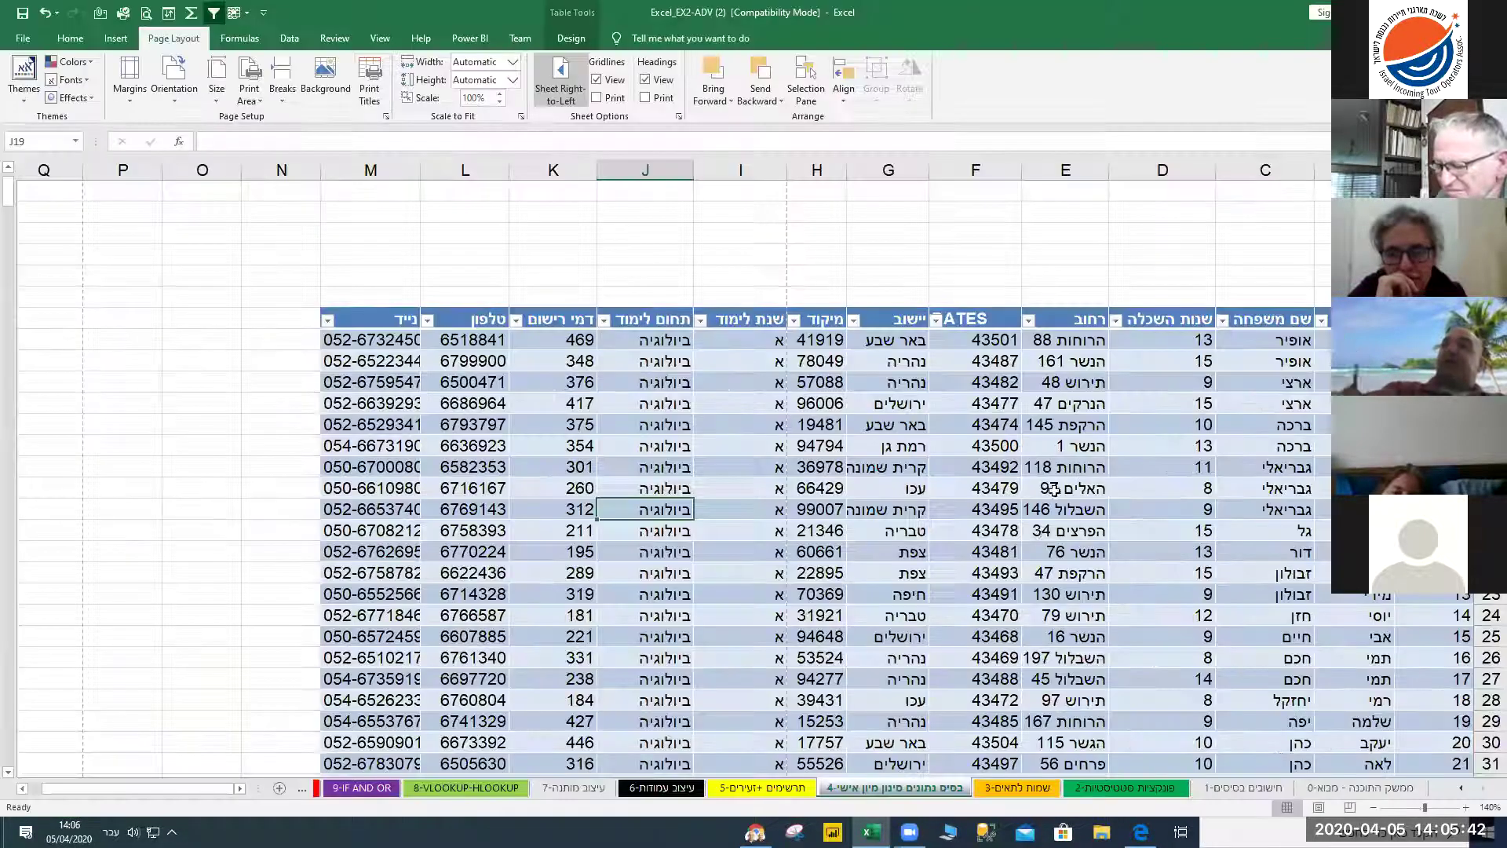
{"action": "left_click", "coordinate": [1012, 554]}
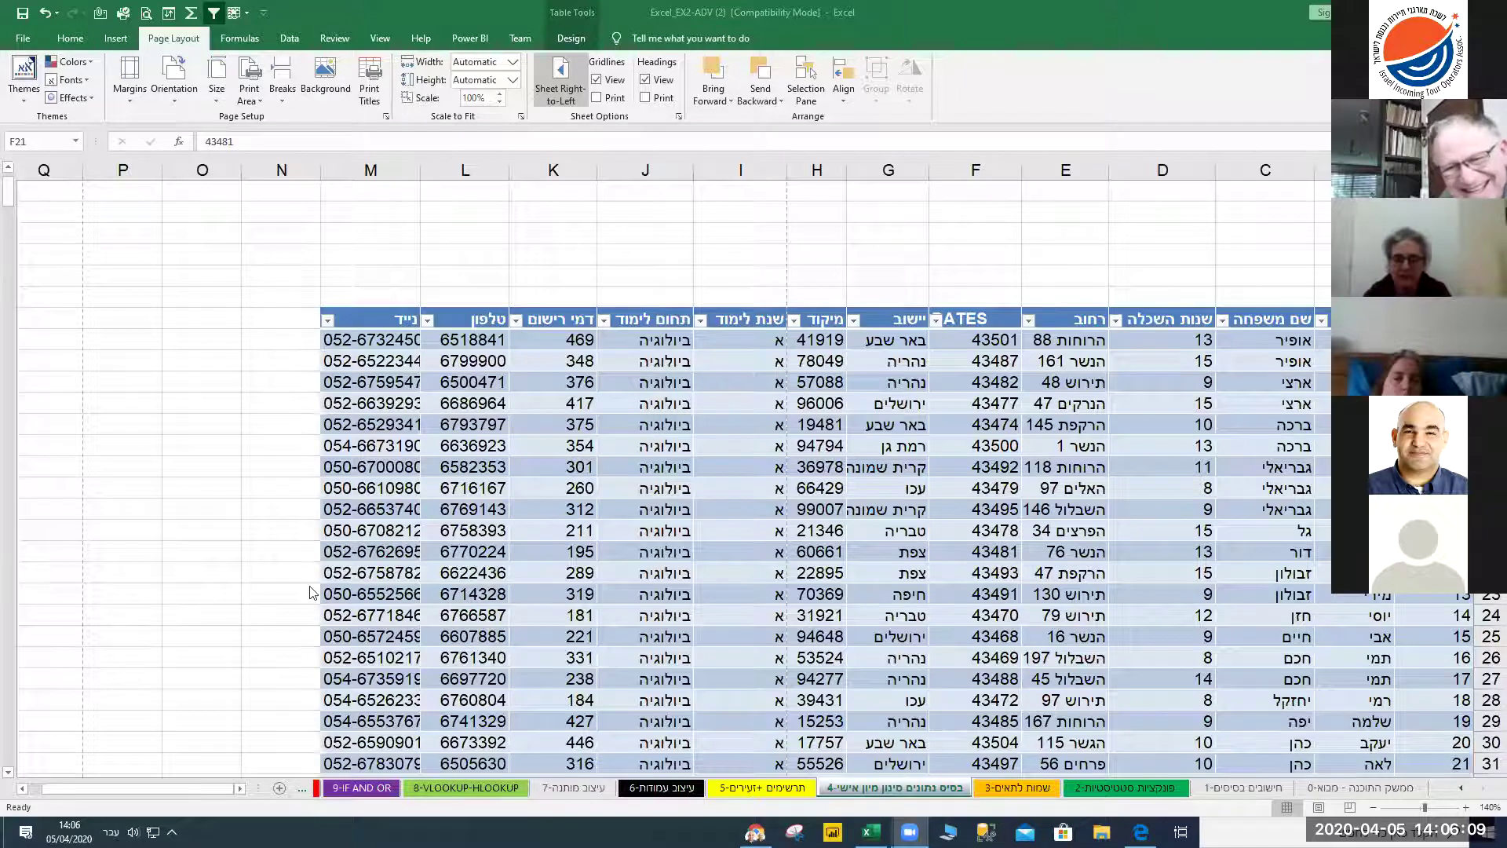
{"action": "key", "text": "alt+Tab"}
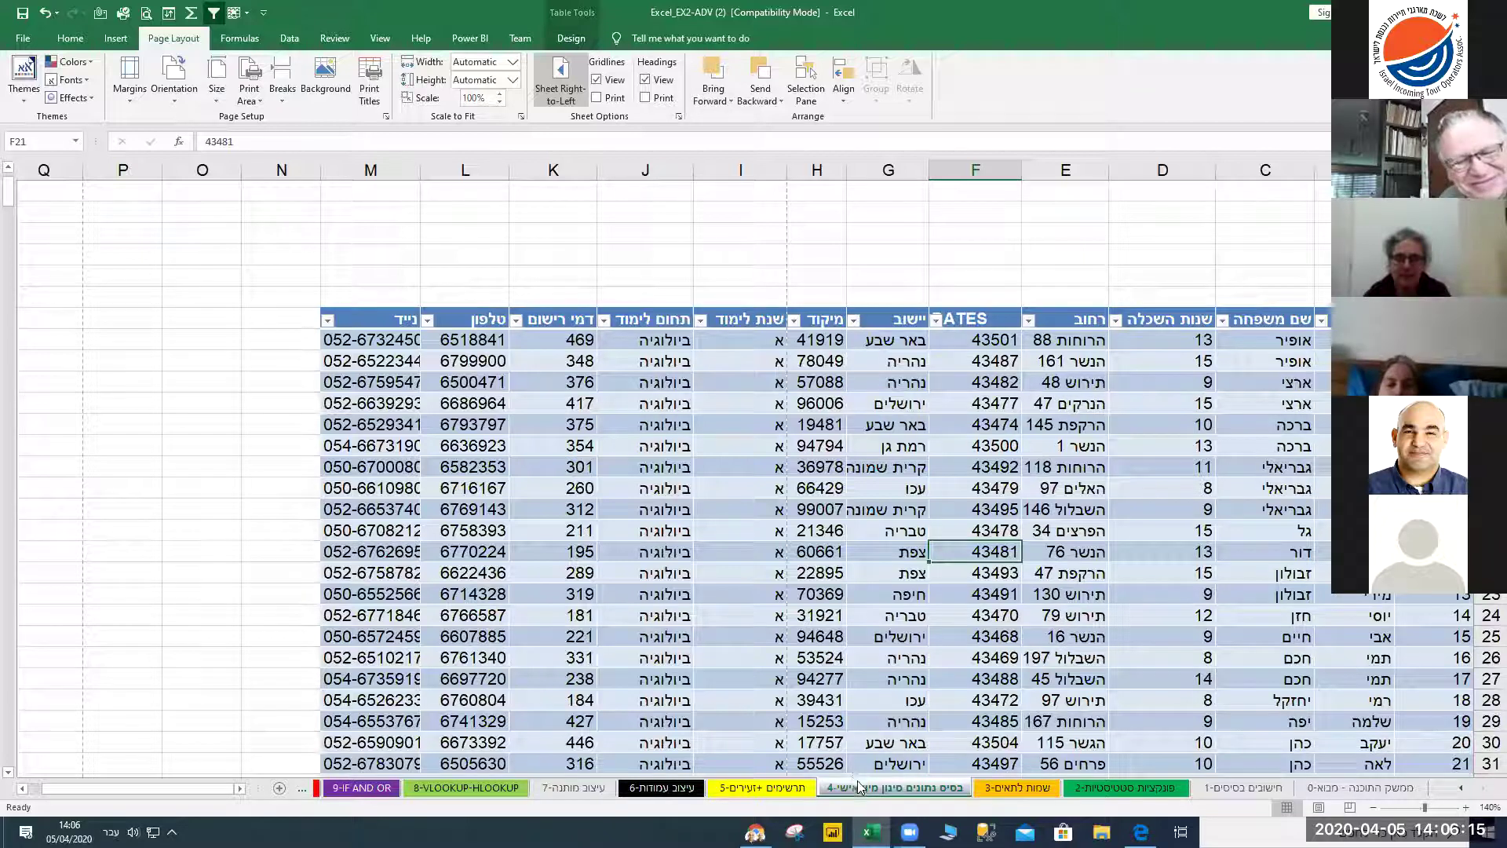
Browse down the student table and back to its start, checking how the column headings behave with a table cell selected
{"action": "left_click", "coordinate": [701, 511]}
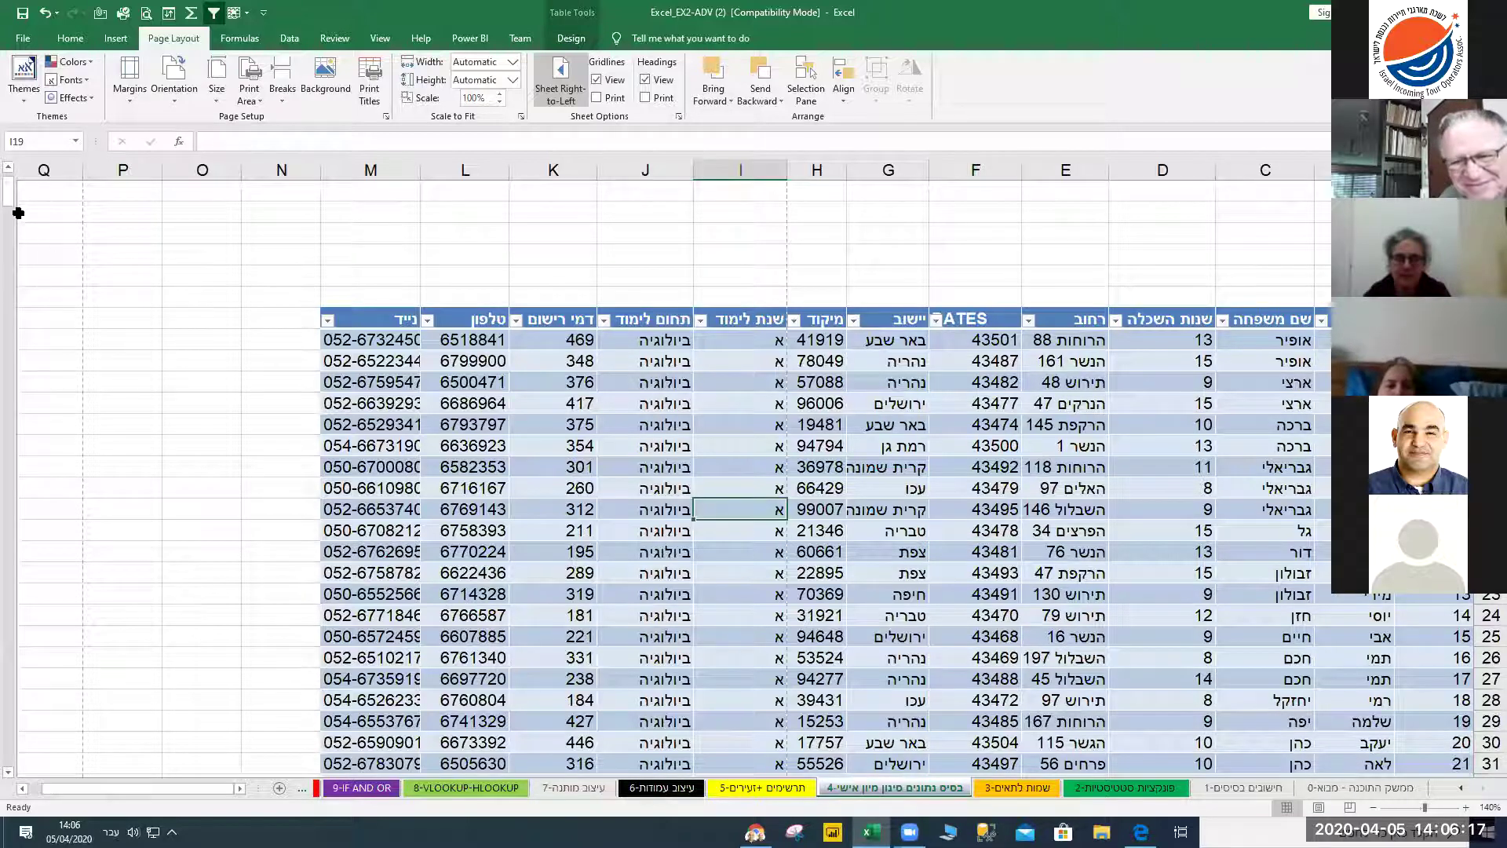
{"action": "left_click_drag", "start_coordinate": [9, 202], "coordinate": [7, 292]}
{"action": "left_click", "coordinate": [819, 361]}
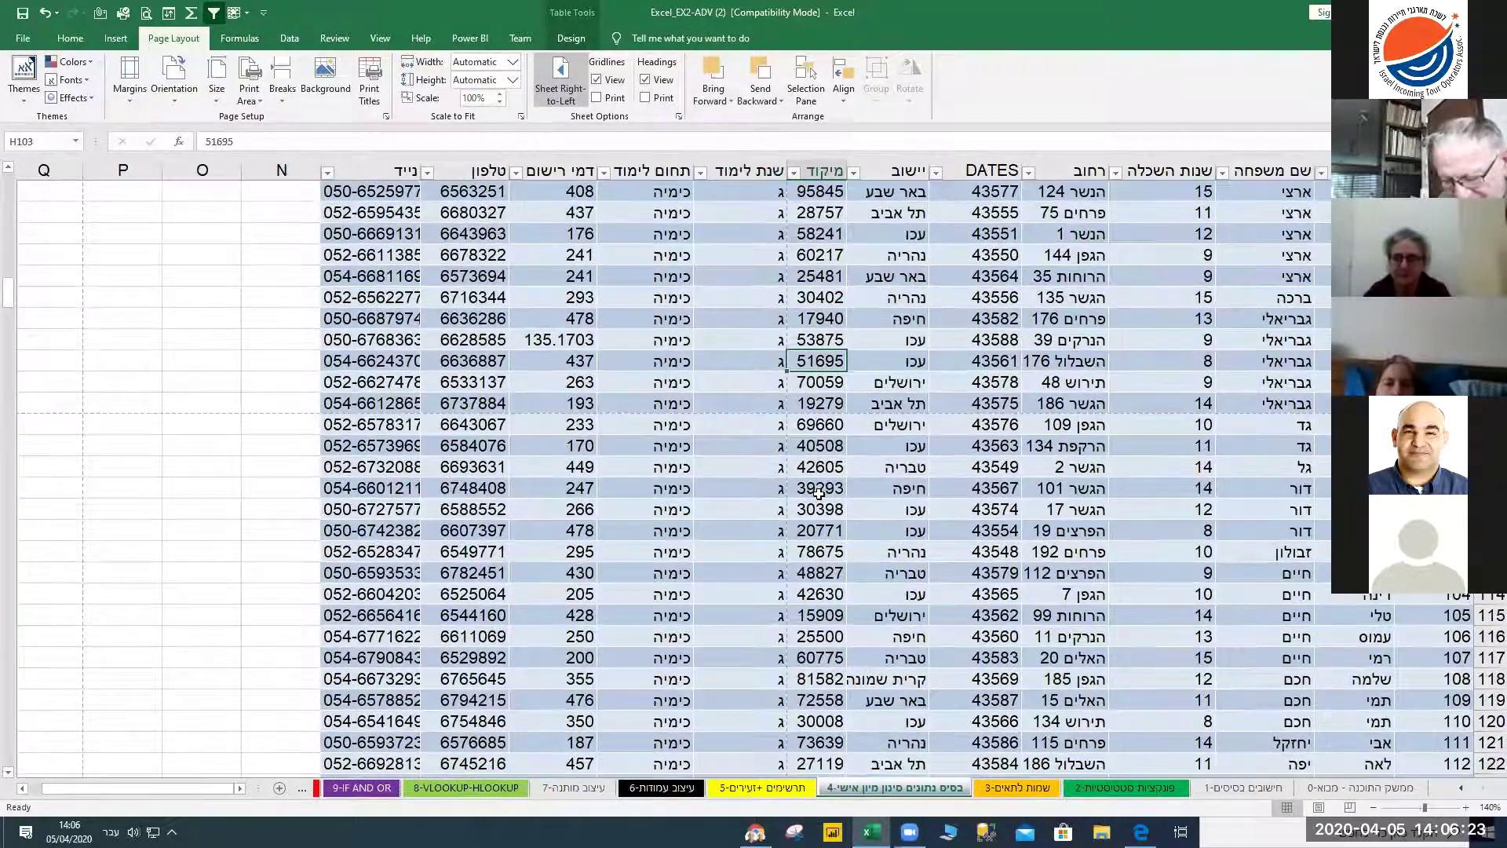
{"action": "scroll", "coordinate": [818, 493], "scroll_direction": "up", "scroll_amount": 9}
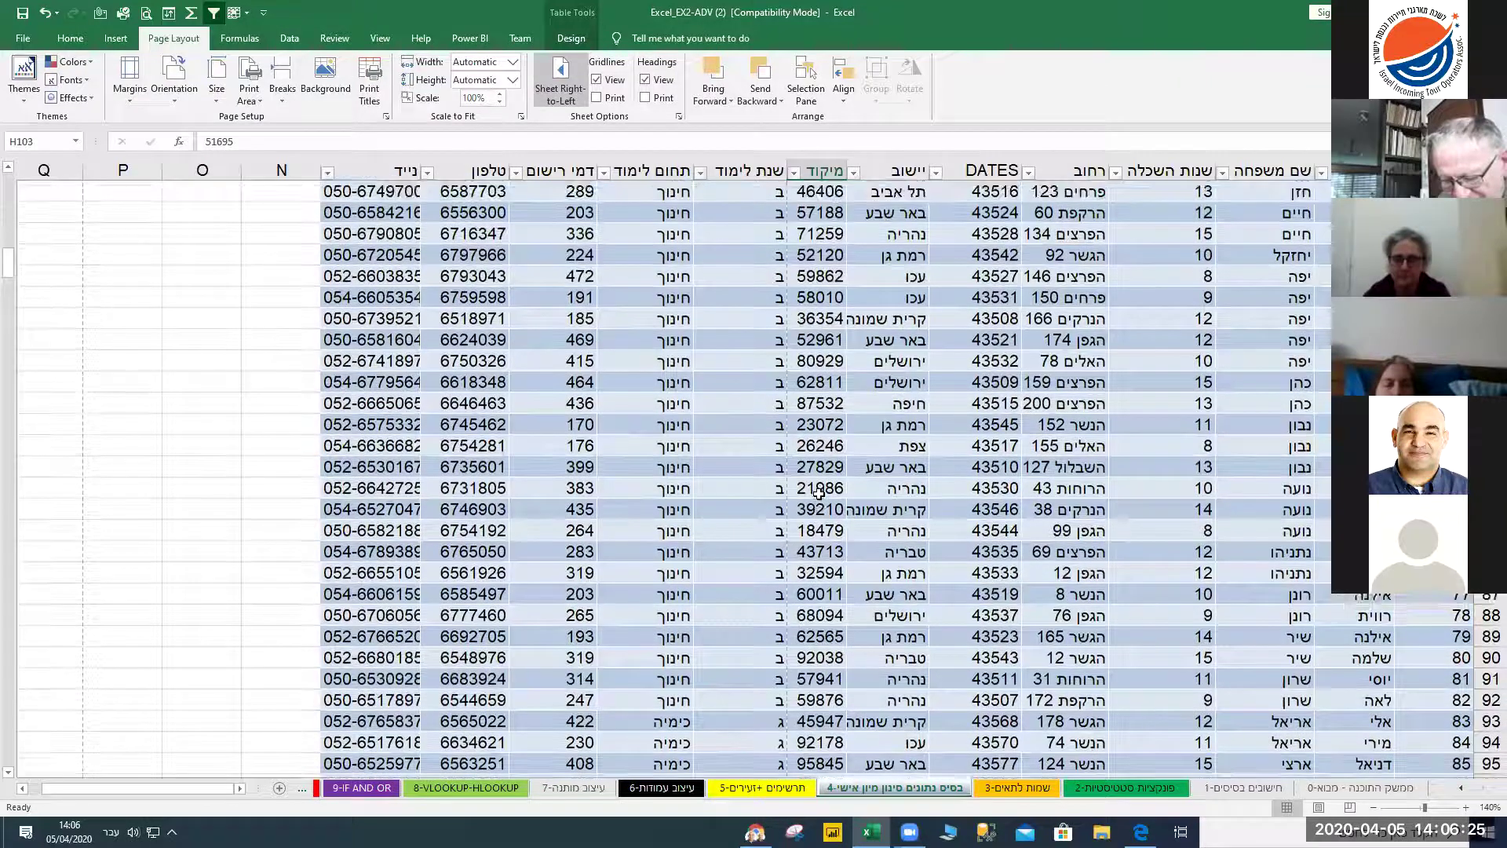
{"action": "scroll", "coordinate": [706, 494], "scroll_direction": "up", "scroll_amount": 4}
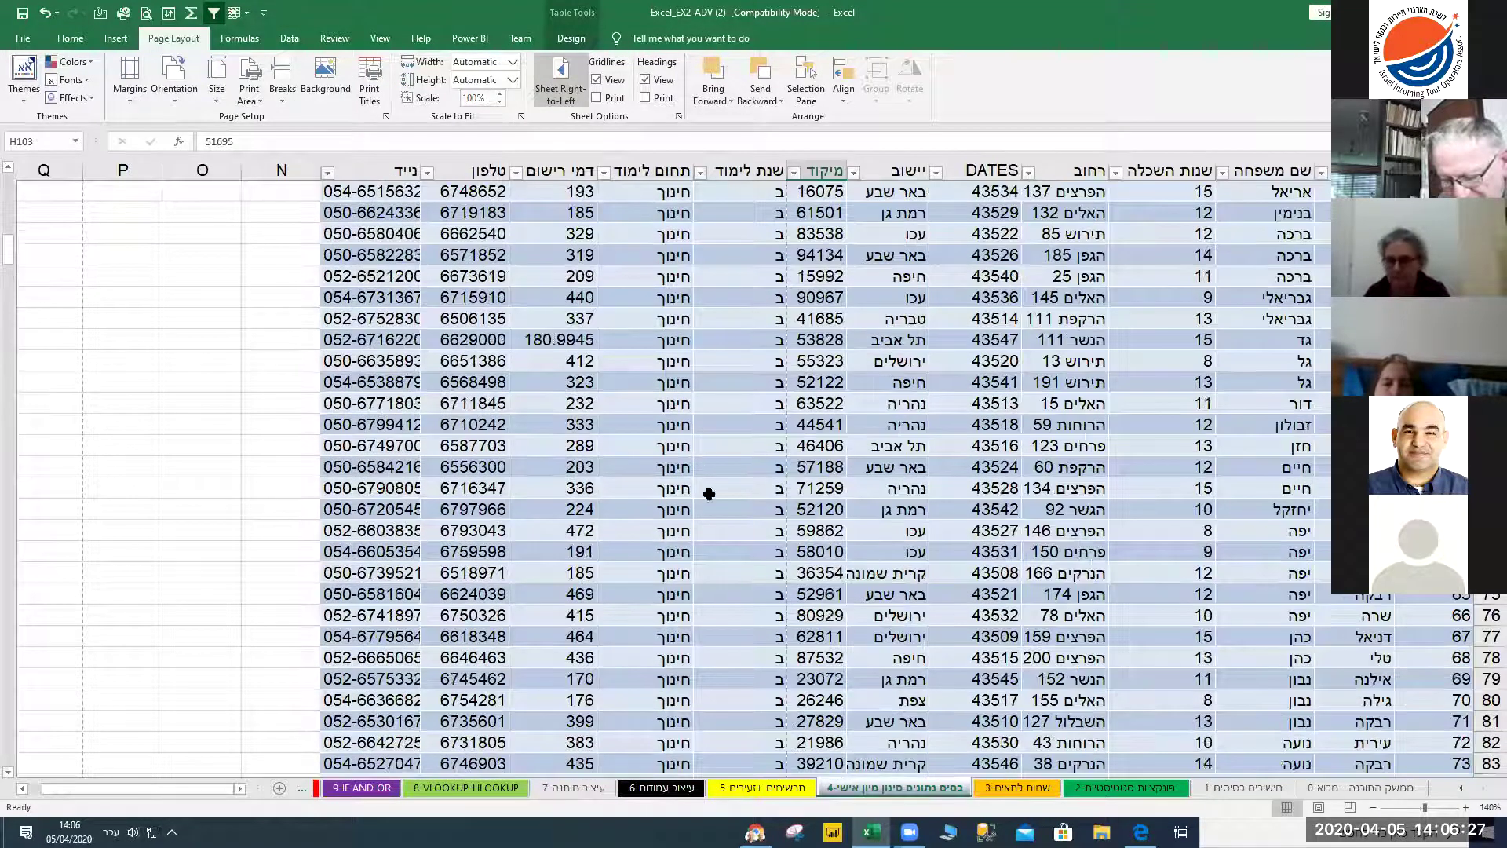
{"action": "scroll", "coordinate": [21, 303], "scroll_direction": "up", "scroll_amount": 4}
{"action": "left_click_drag", "start_coordinate": [6, 239], "coordinate": [6, 179]}
Examine the number filter options for the דמי רישום column without applying a filter
{"action": "left_click", "coordinate": [289, 38]}
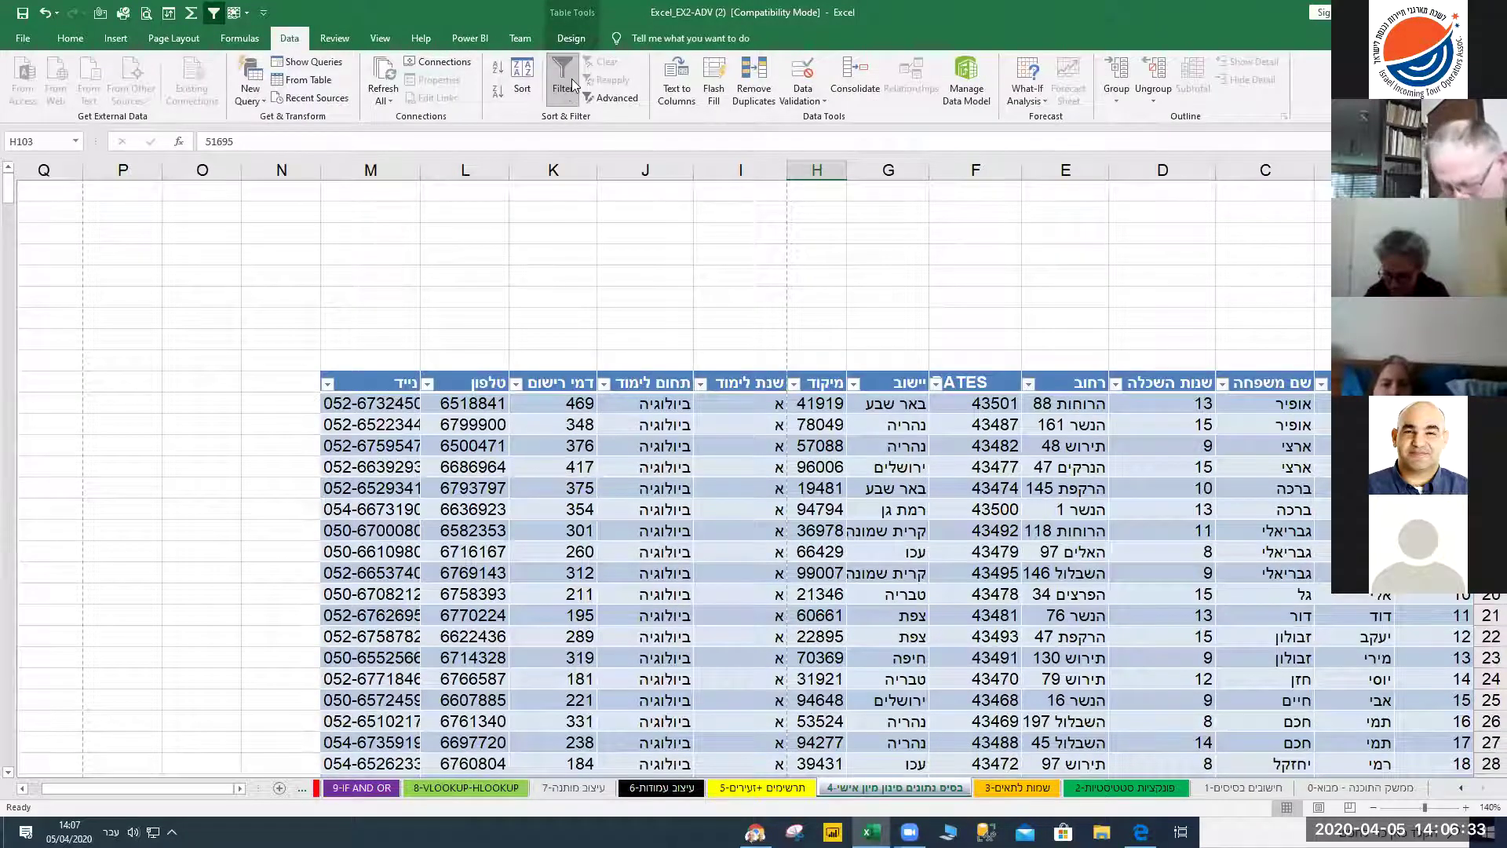
{"action": "left_click", "coordinate": [517, 384]}
{"action": "mouse_move", "coordinate": [597, 497]}
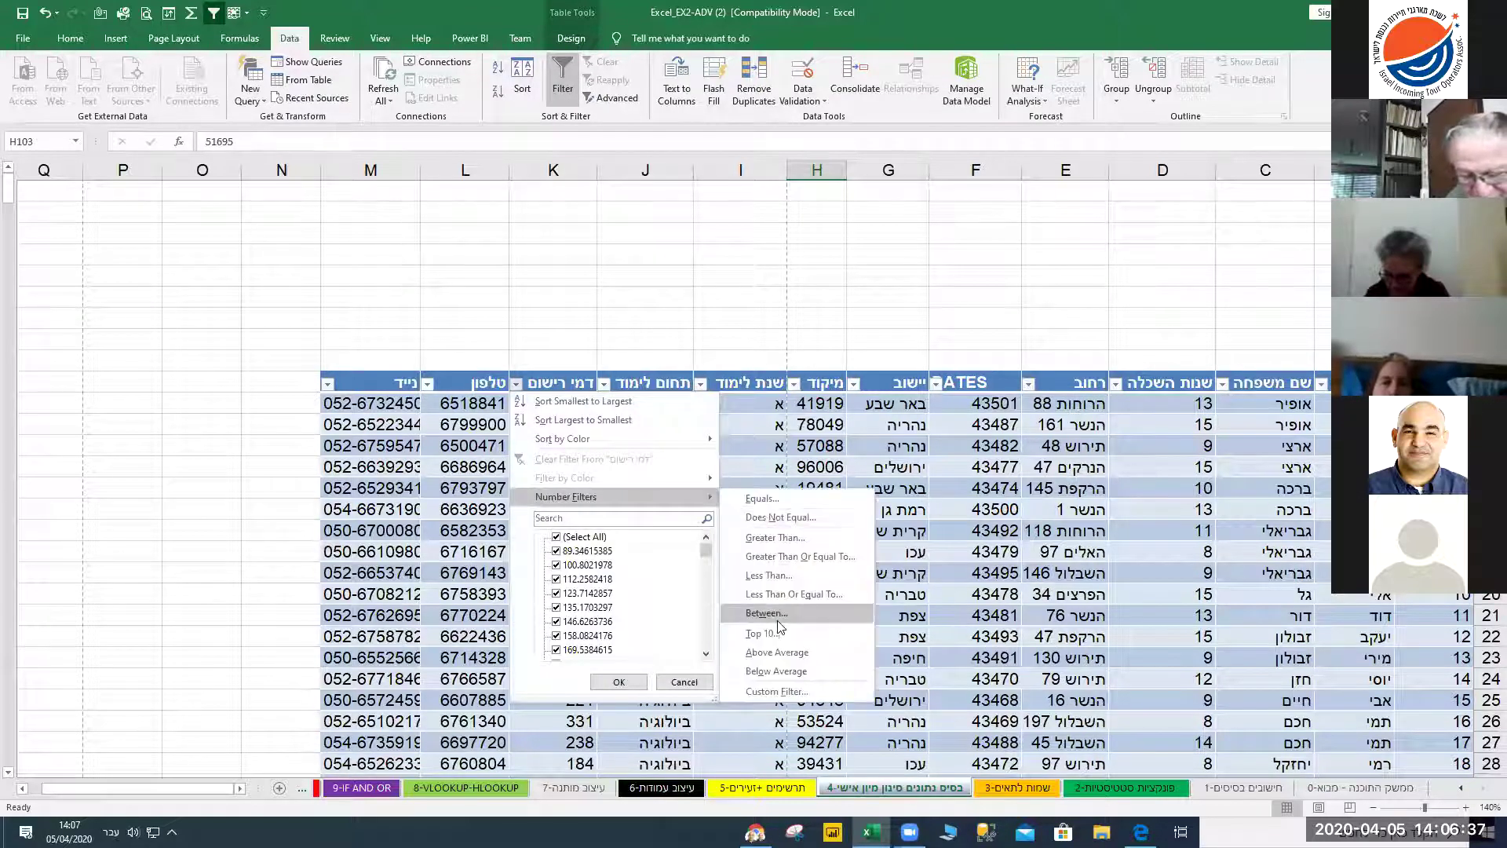
{"action": "left_click", "coordinate": [450, 16]}
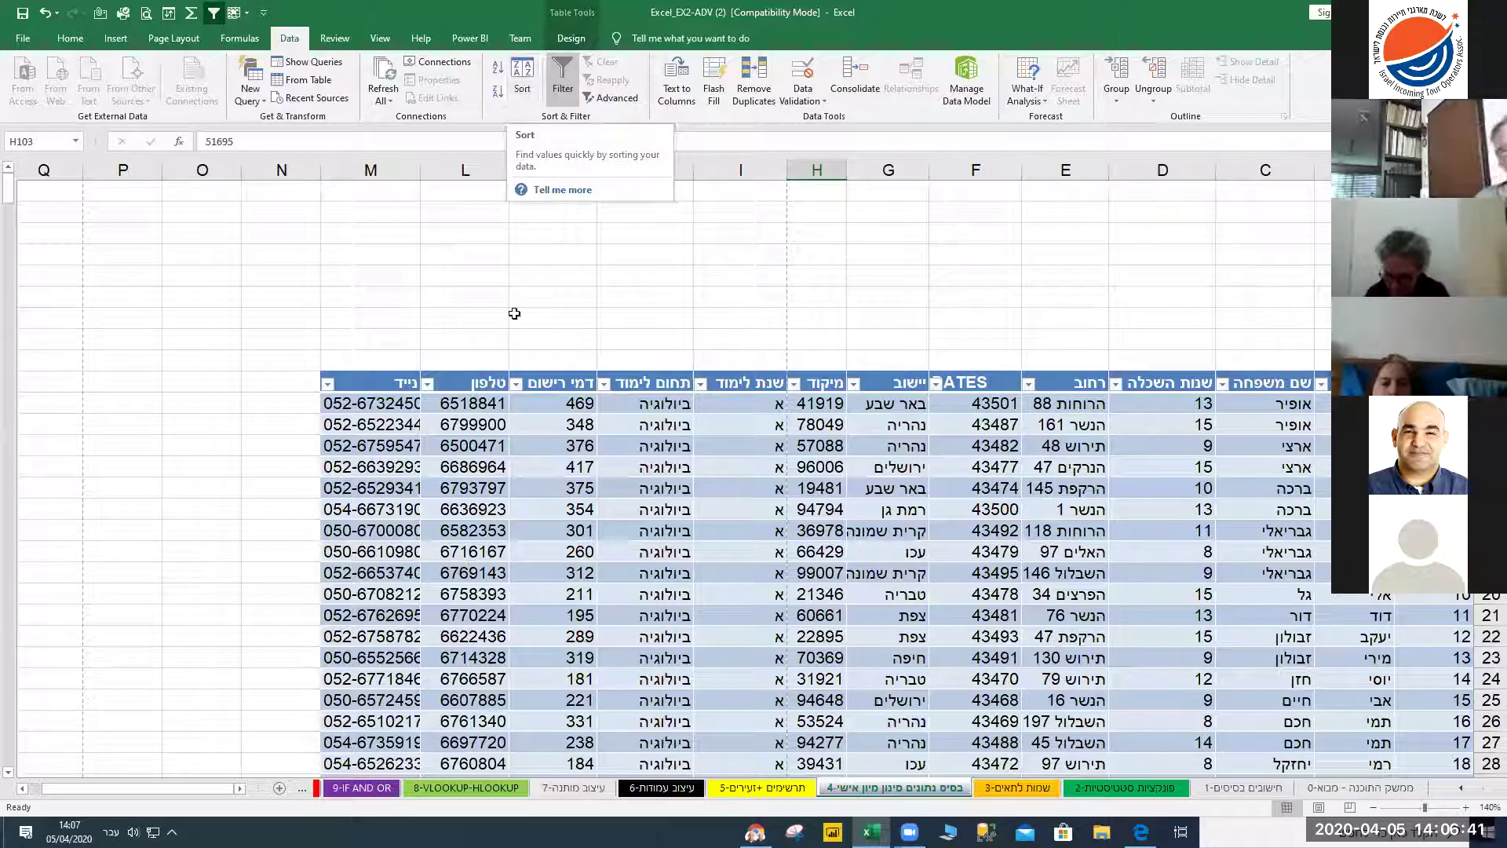
{"action": "left_click", "coordinate": [676, 519]}
{"action": "left_click", "coordinate": [679, 490]}
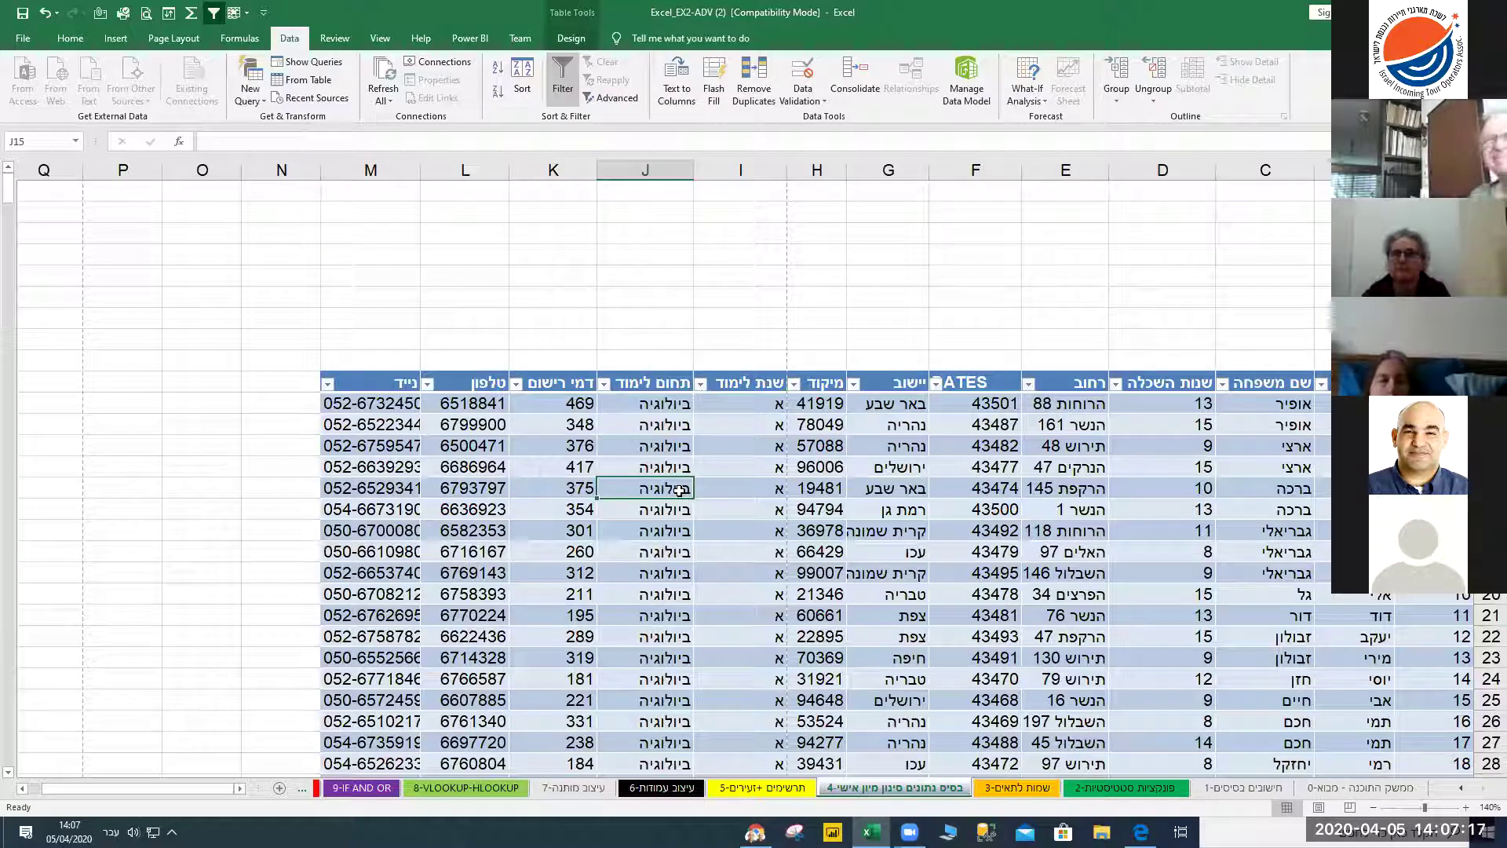
{"action": "left_click", "coordinate": [534, 485]}
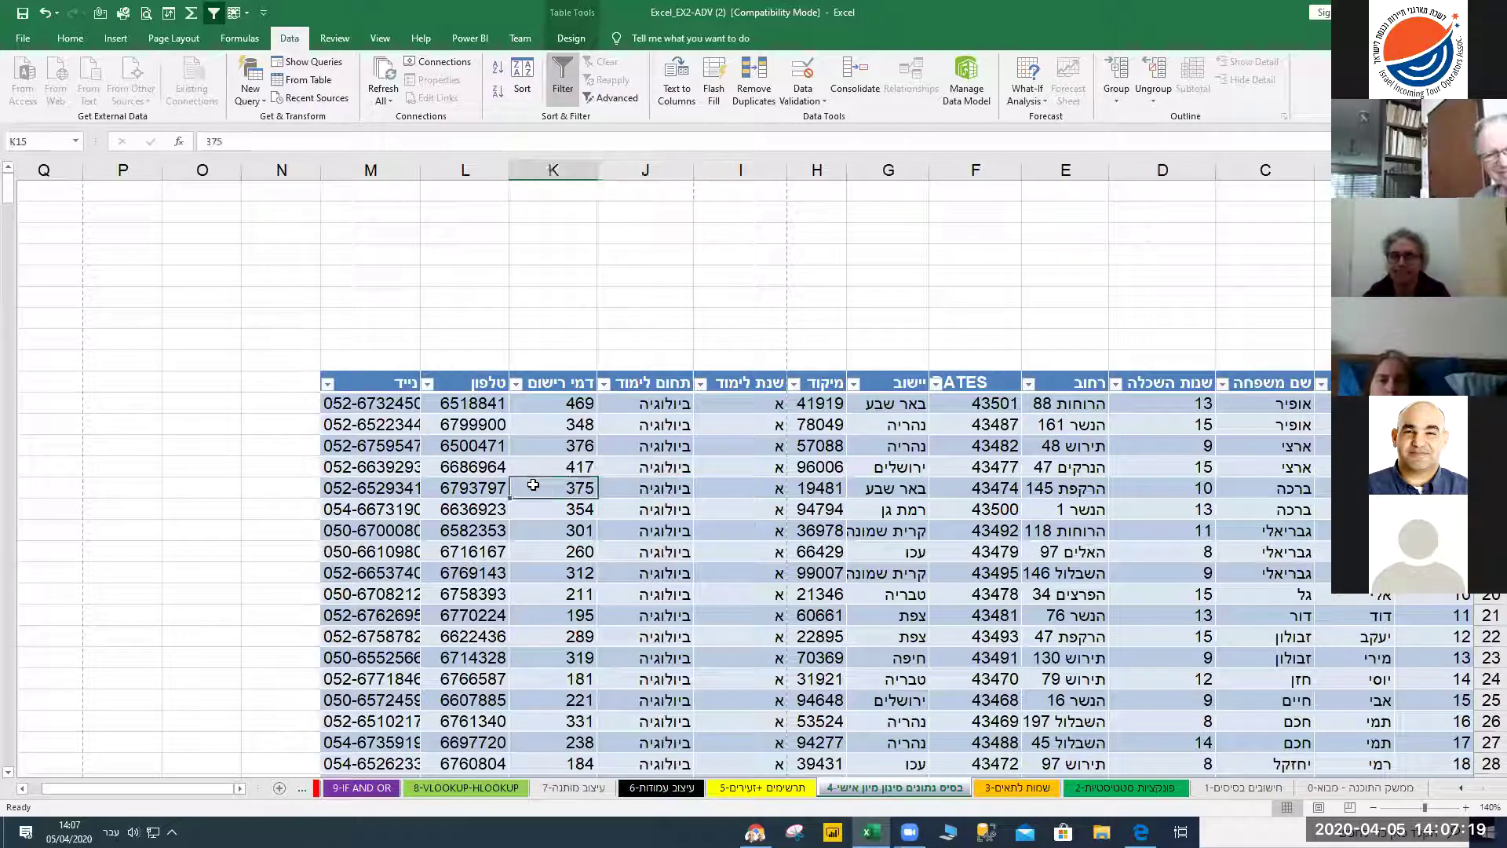